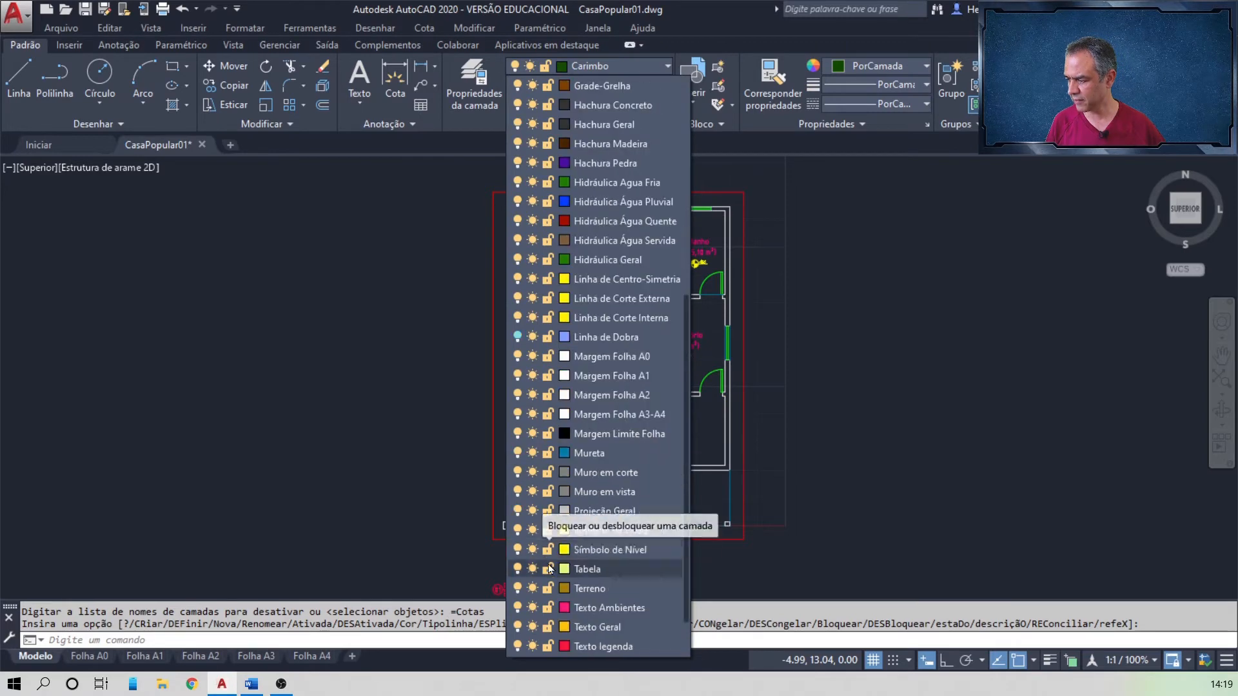
- Turn off the Texto Ambientes and Texto legenda layers
click(517, 607)
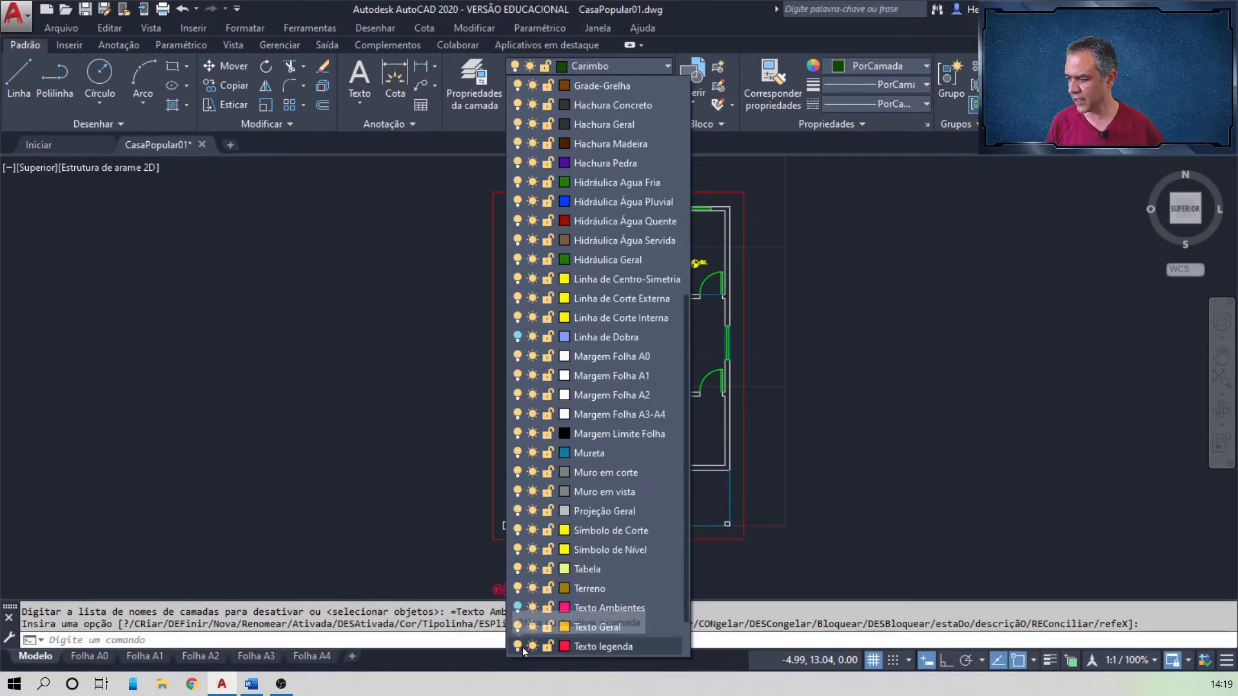
click(518, 647)
click(845, 513)
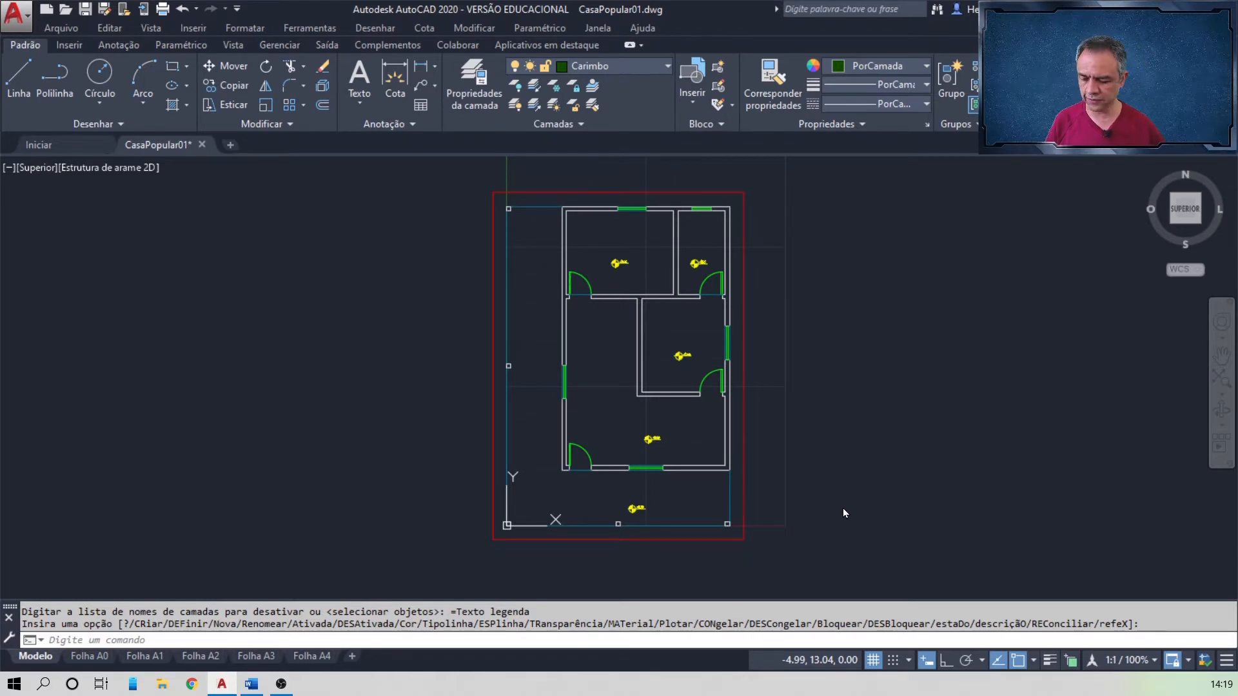
- Switch to the Word exercise document and review the section-line instructions and the reference plan's section lines A, B and C
key(alt+Tab)
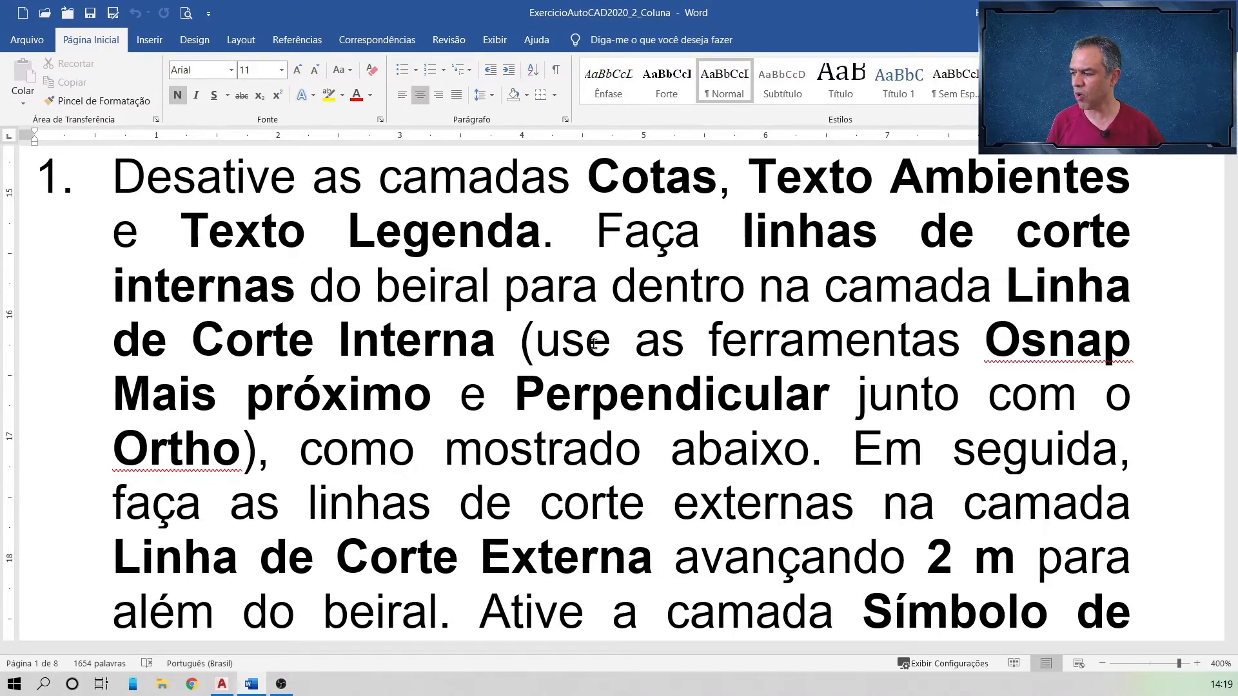
scroll(679, 418, down, 15)
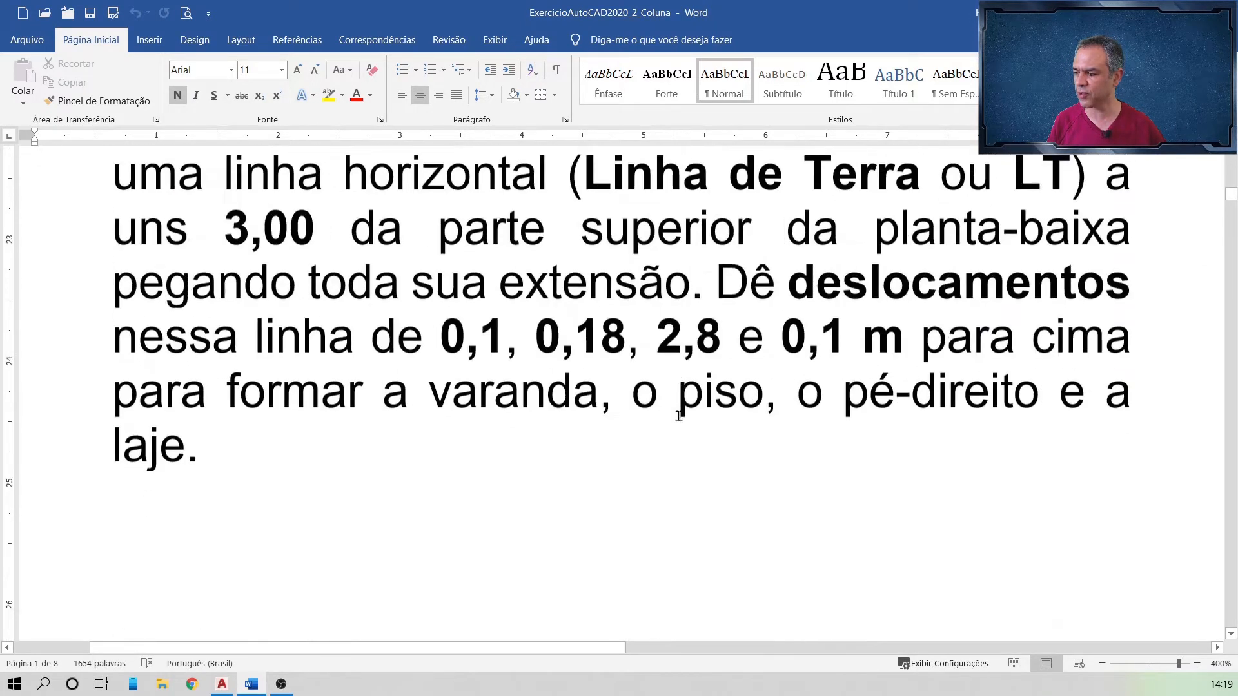
scroll(679, 418, down, 8)
scroll(679, 418, up, 4)
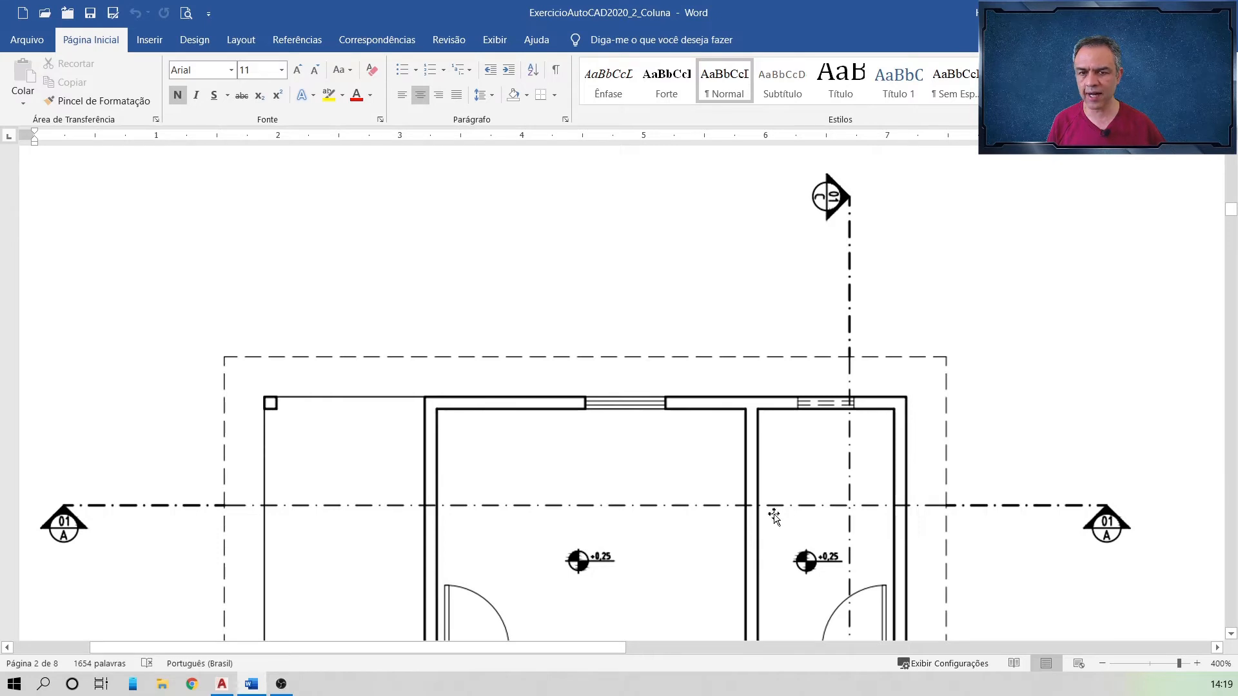
scroll(755, 506, down, 3)
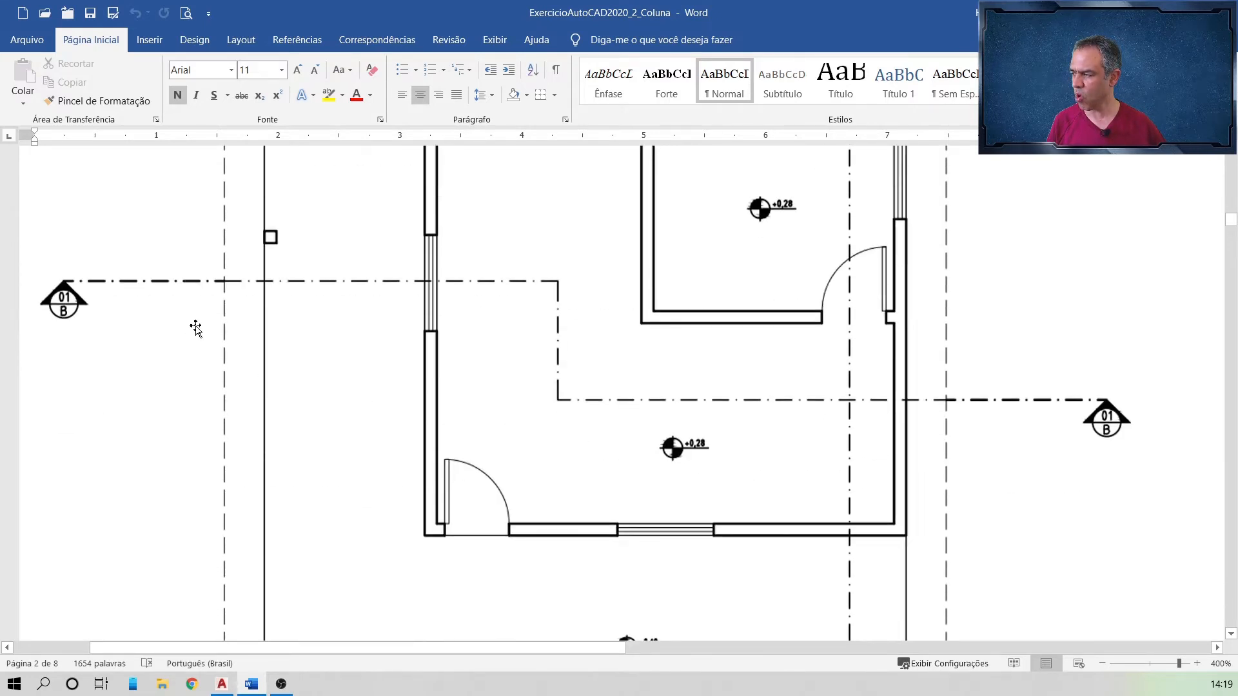
scroll(729, 344, up, 4)
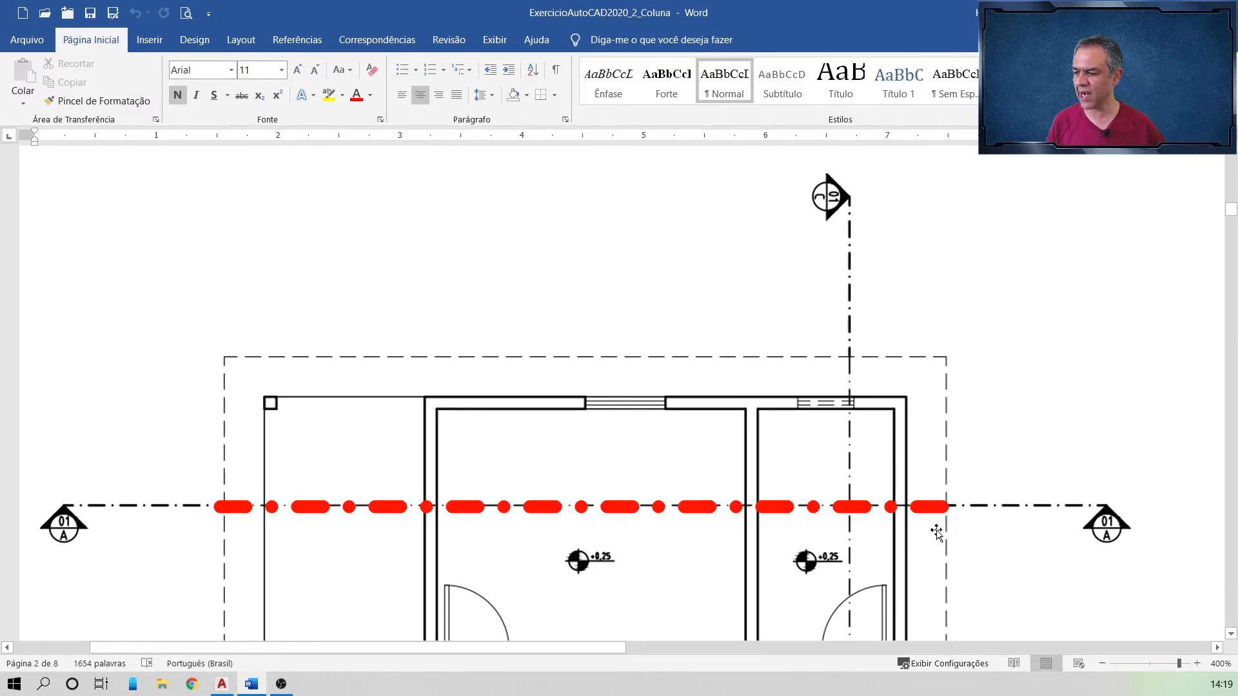
- Return to AutoCAD and make Linha de Corte Interna the current layer
key(alt+Tab)
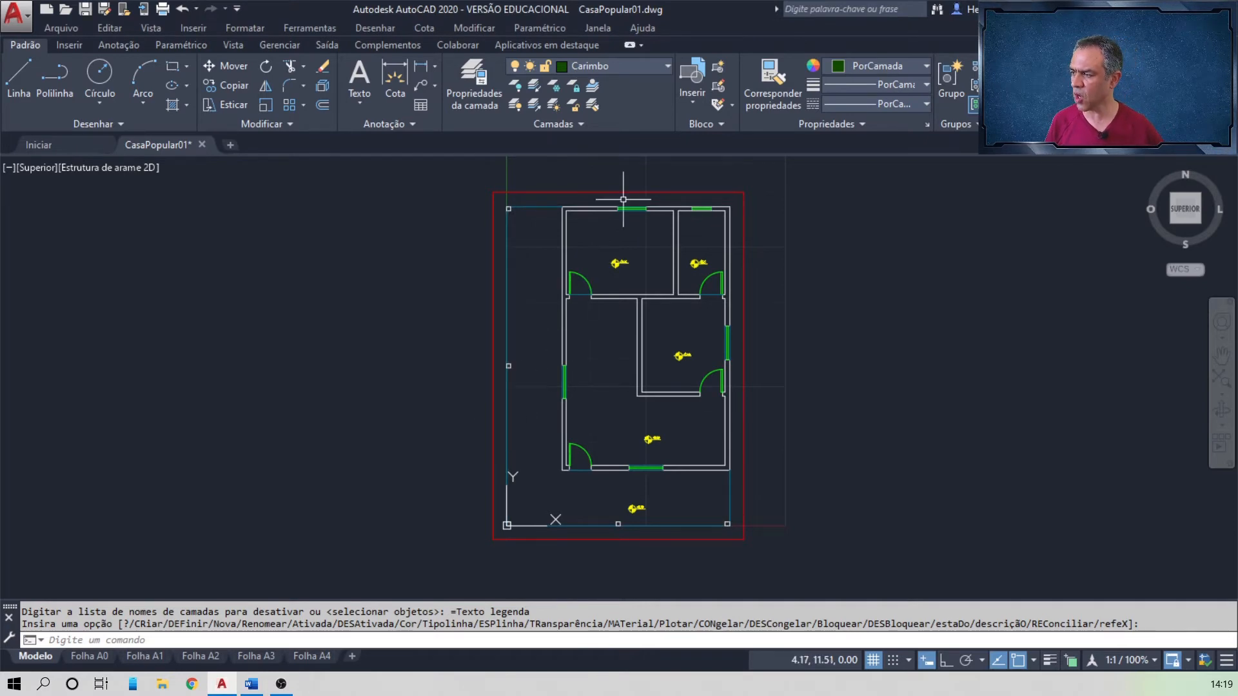
click(667, 67)
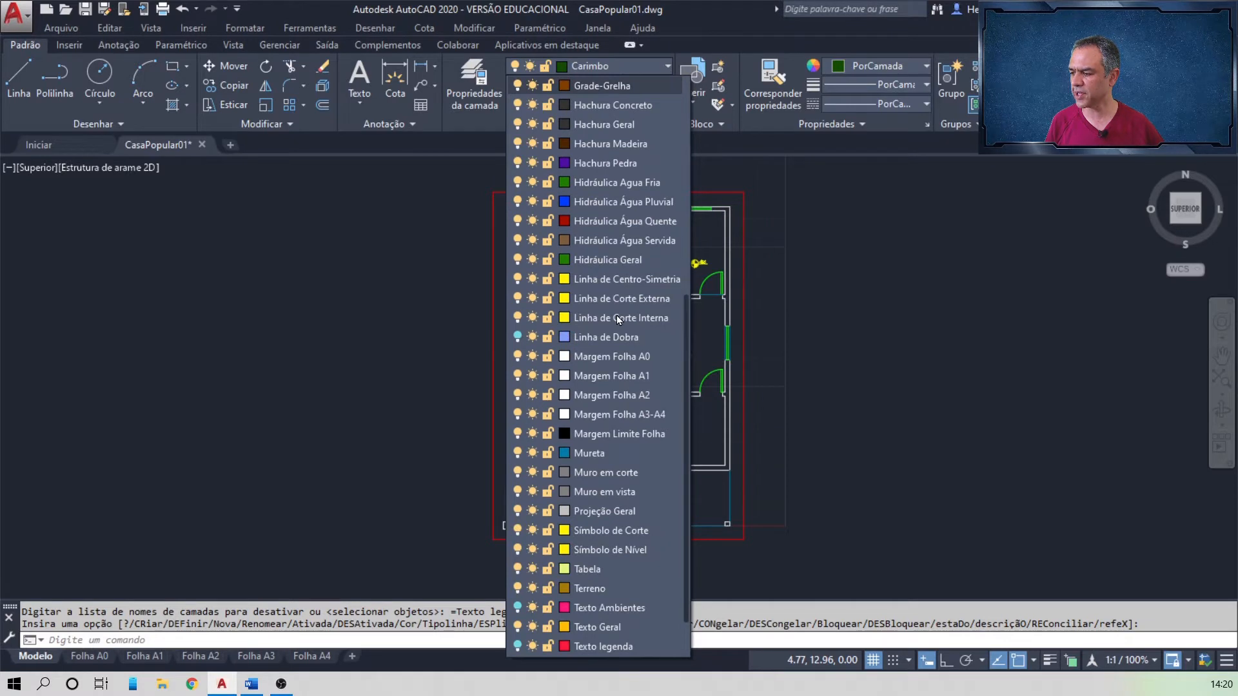
click(618, 319)
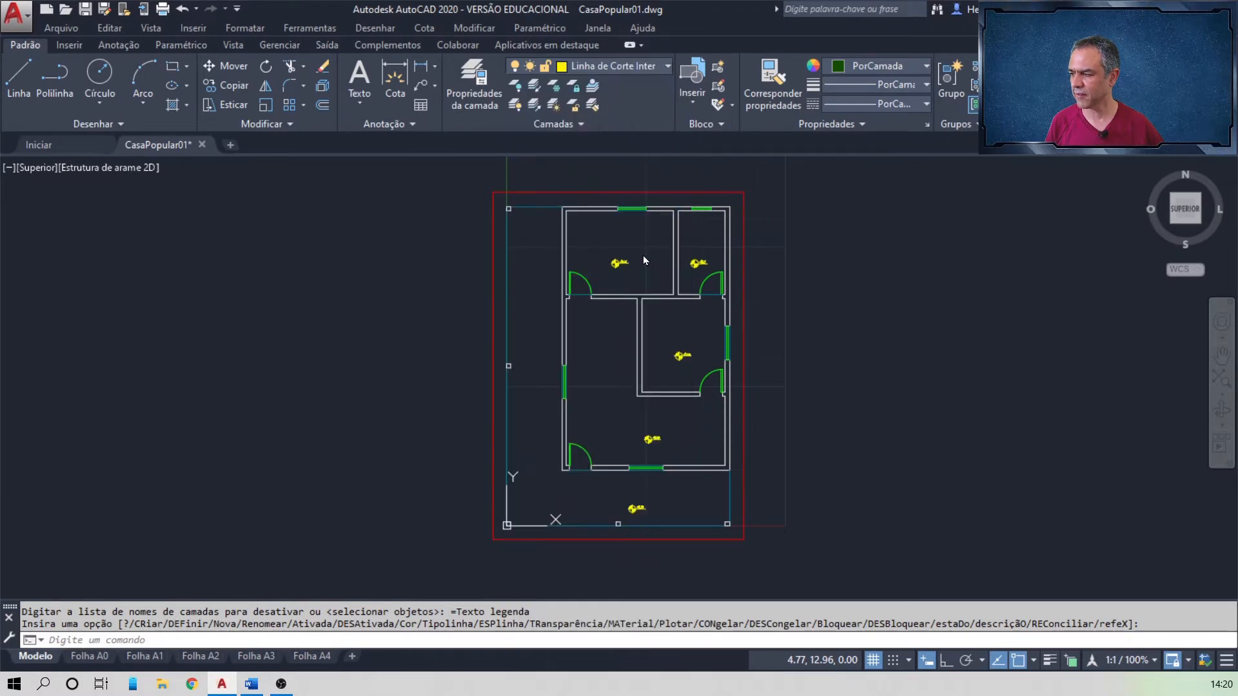
- Draw a horizontal line across the two upper rooms, from a Nearest point on the left eave line, Perpendicular to the right eave line
click(18, 80)
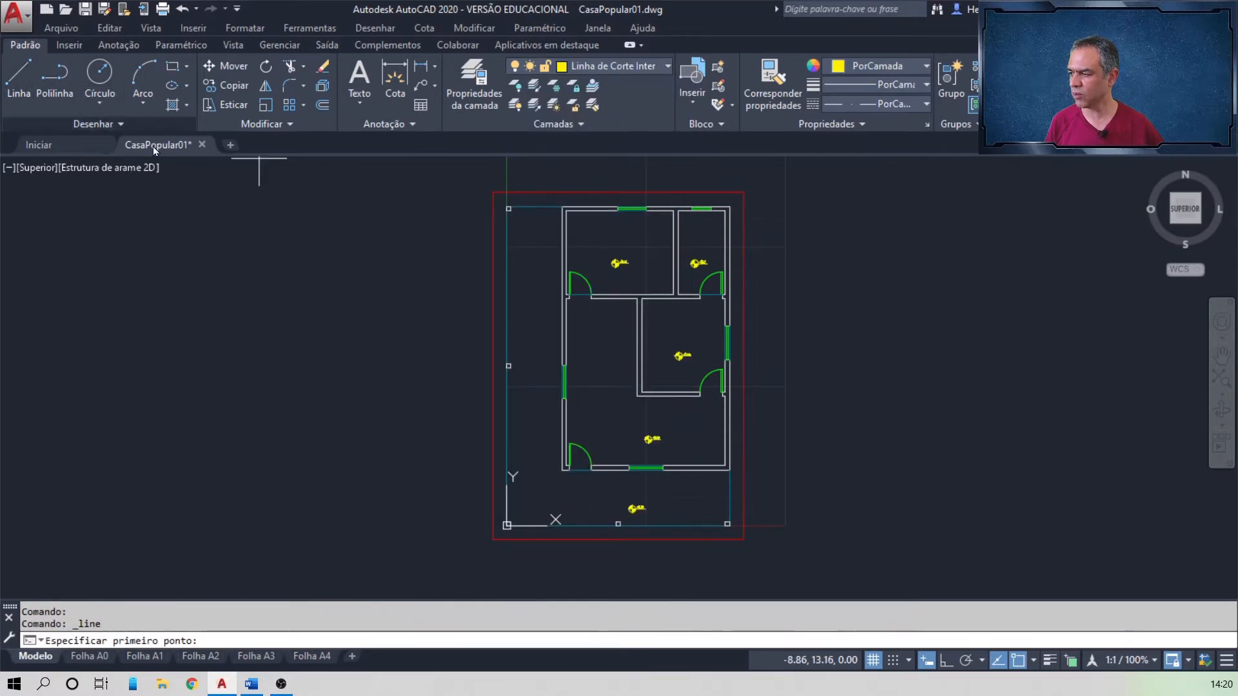
scroll(553, 244, up, 4)
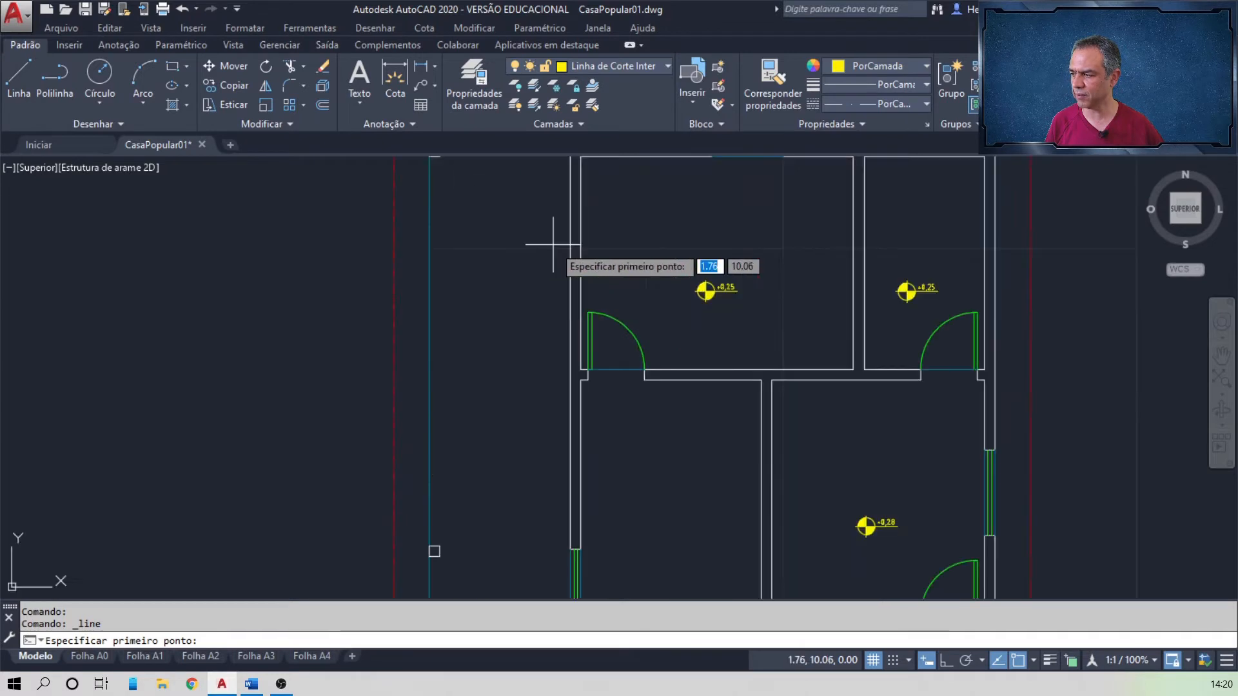
scroll(552, 244, up, 3)
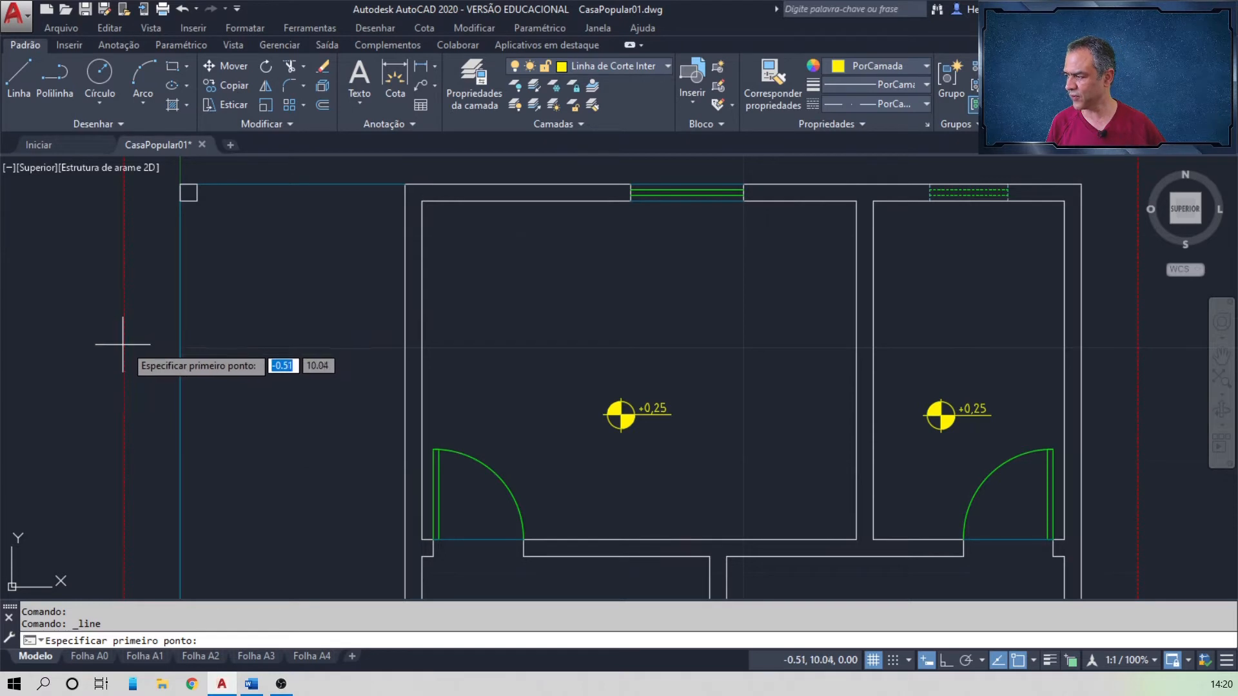
shift+right_click(284, 320)
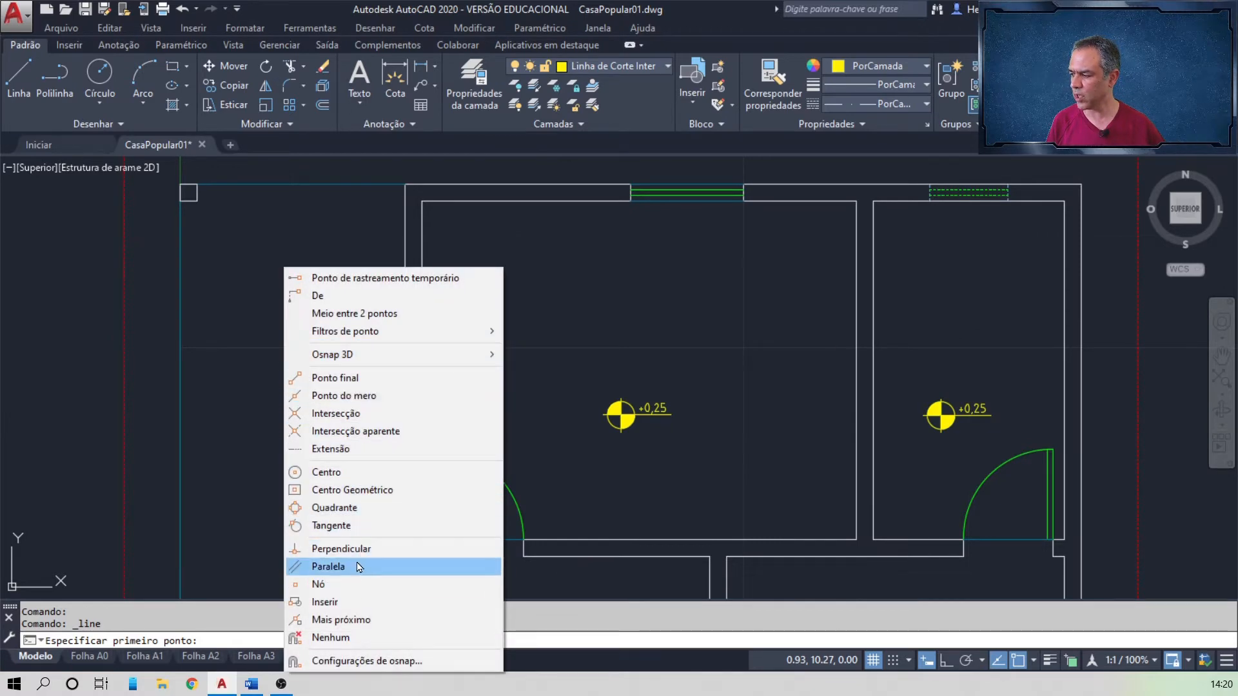
click(365, 621)
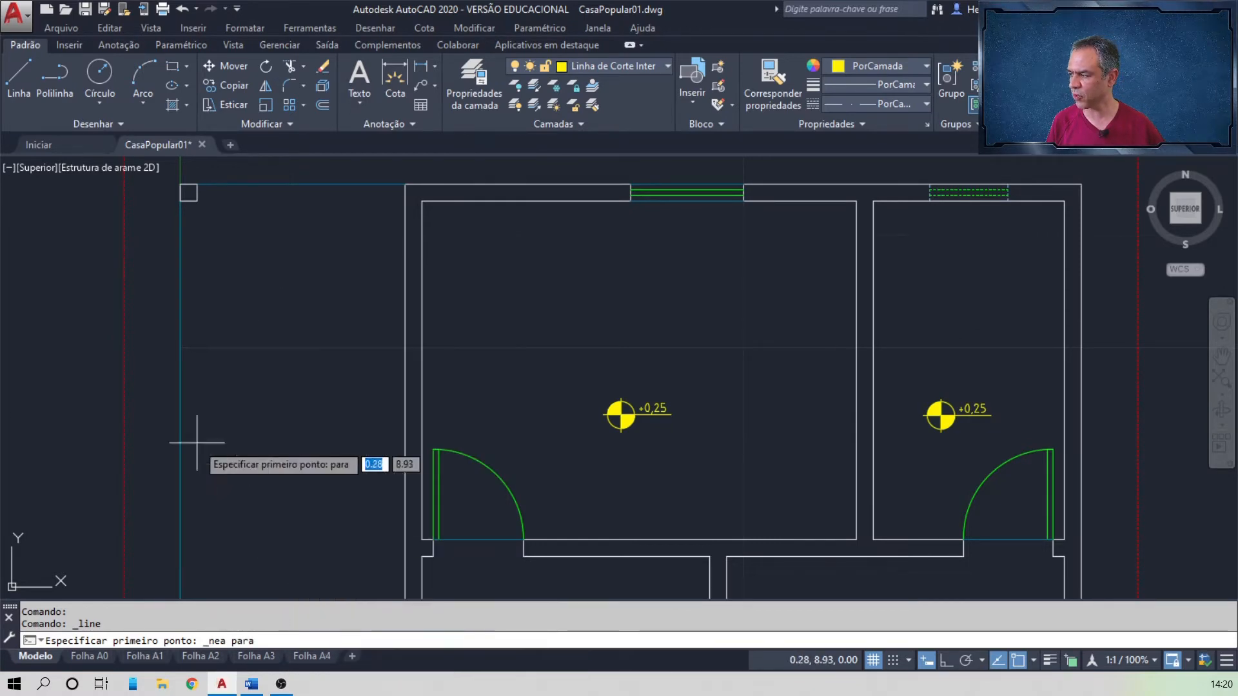
click(123, 307)
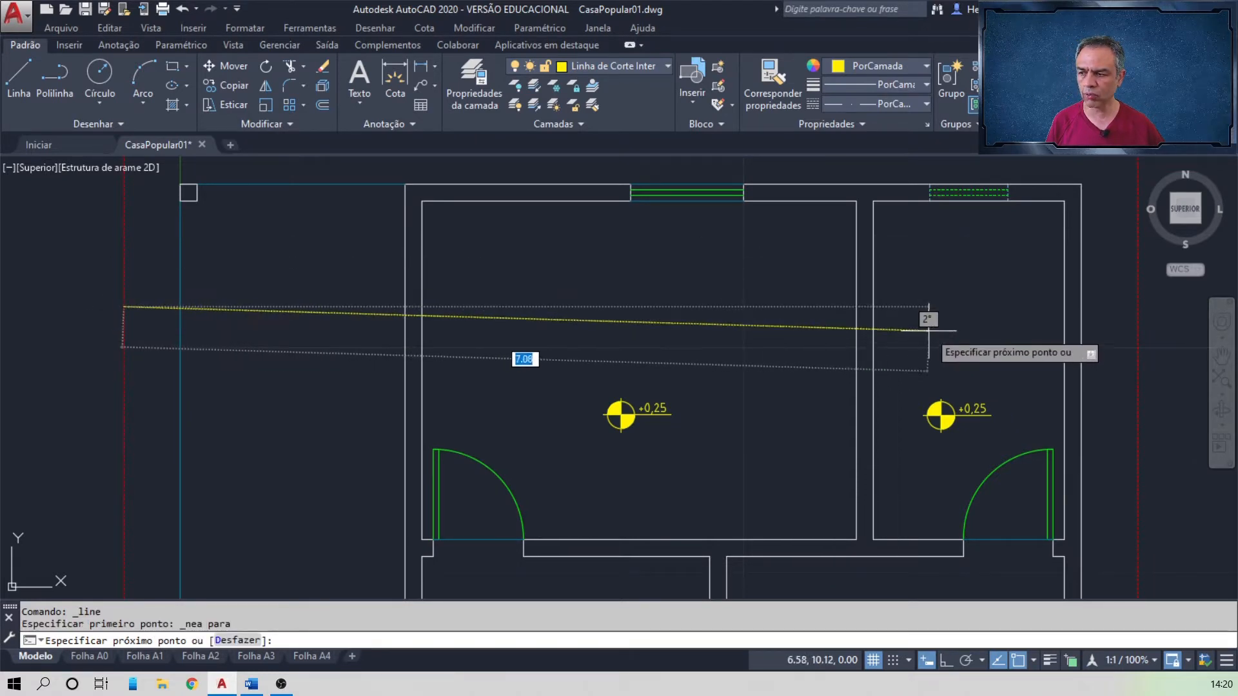
shift+right_click(982, 311)
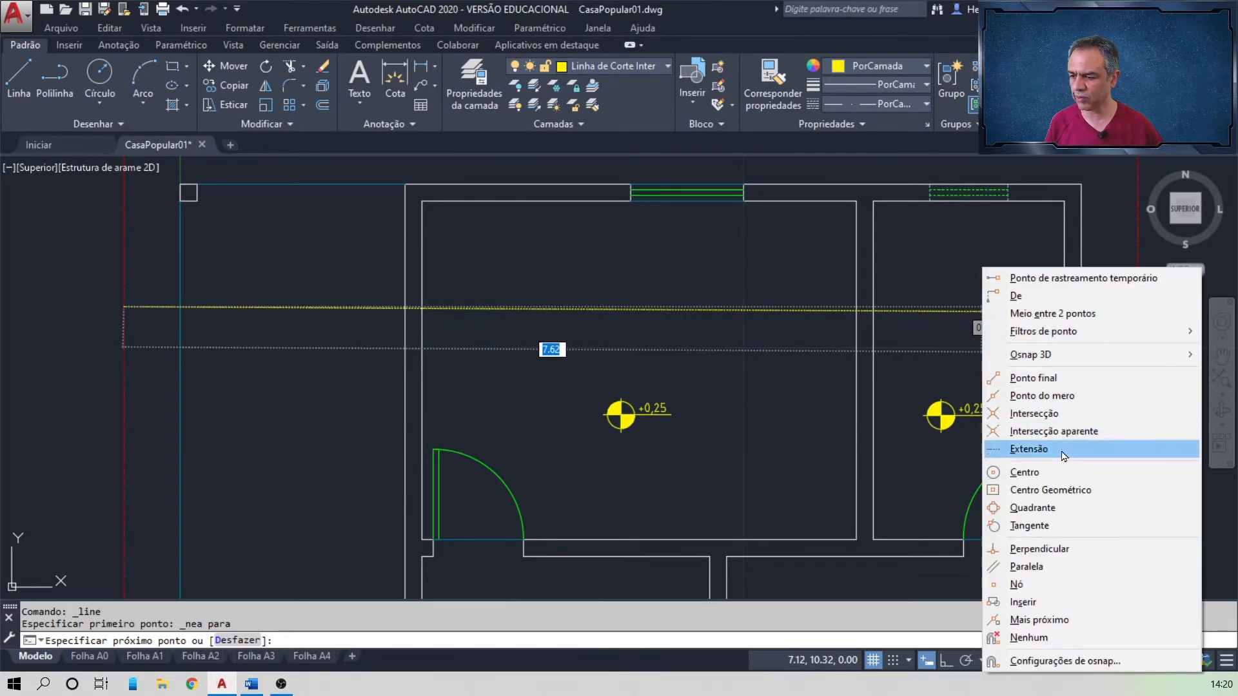
click(1038, 548)
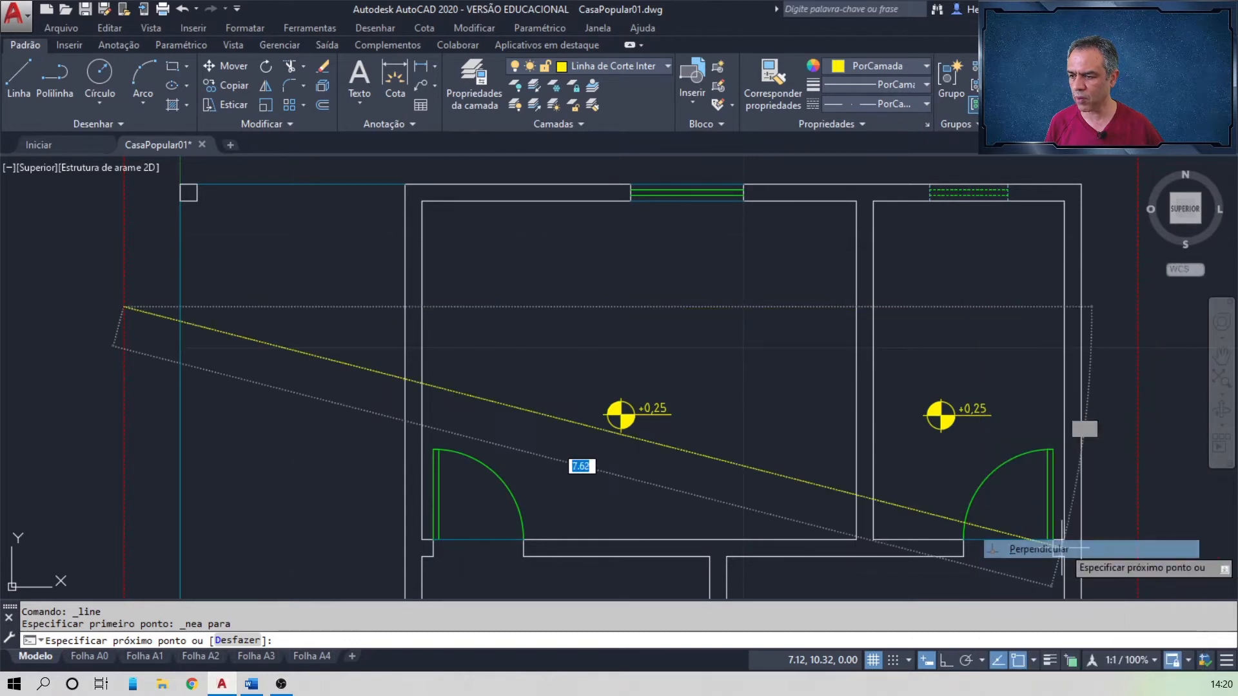
click(1137, 306)
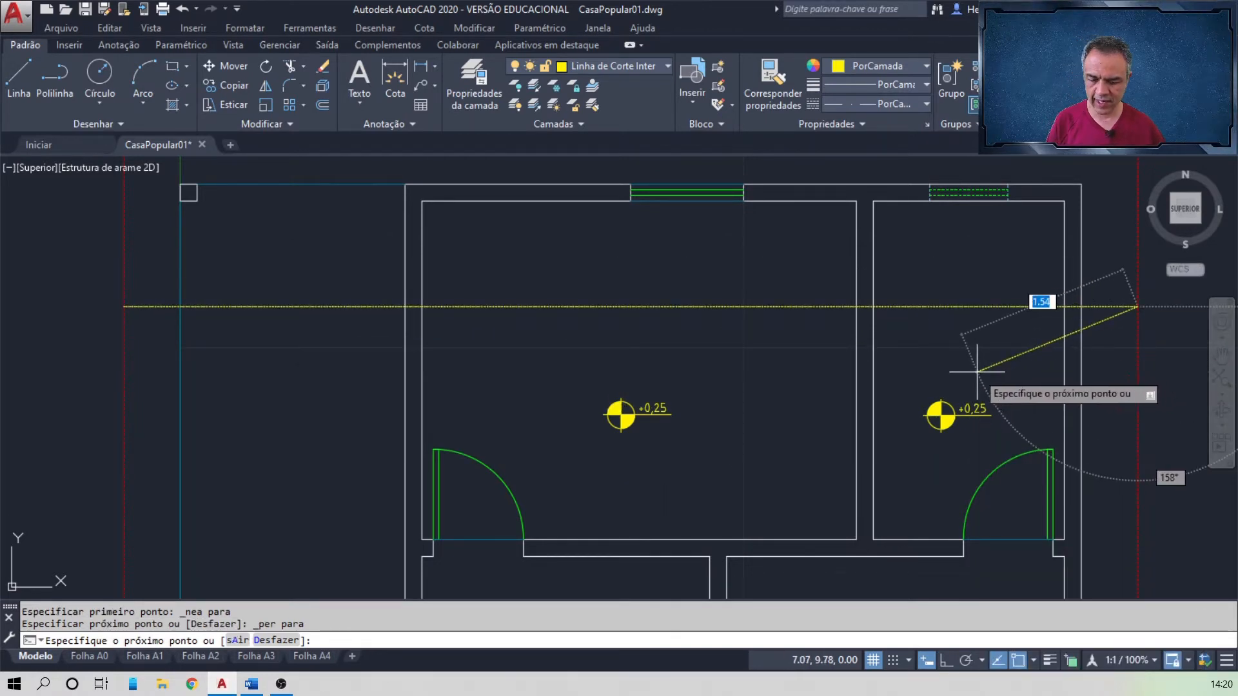
key(Return)
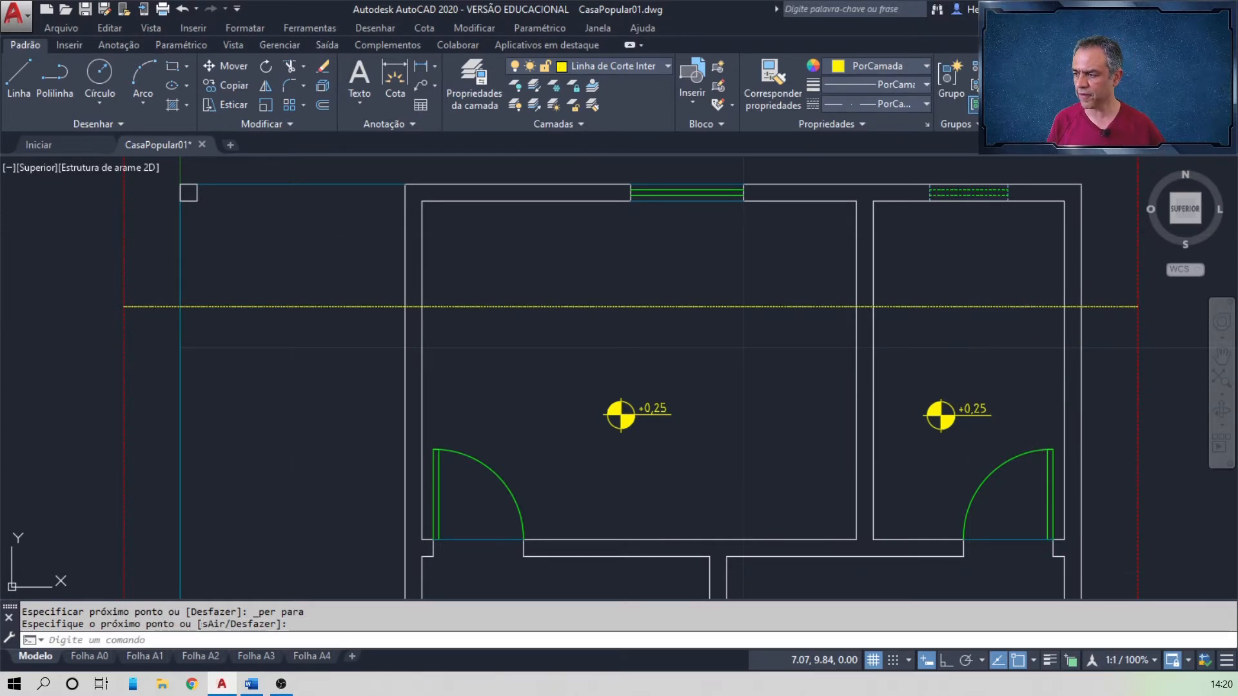
- Switch to the Word document and examine the stepped path of section line B in the reference plan
key(alt+Tab)
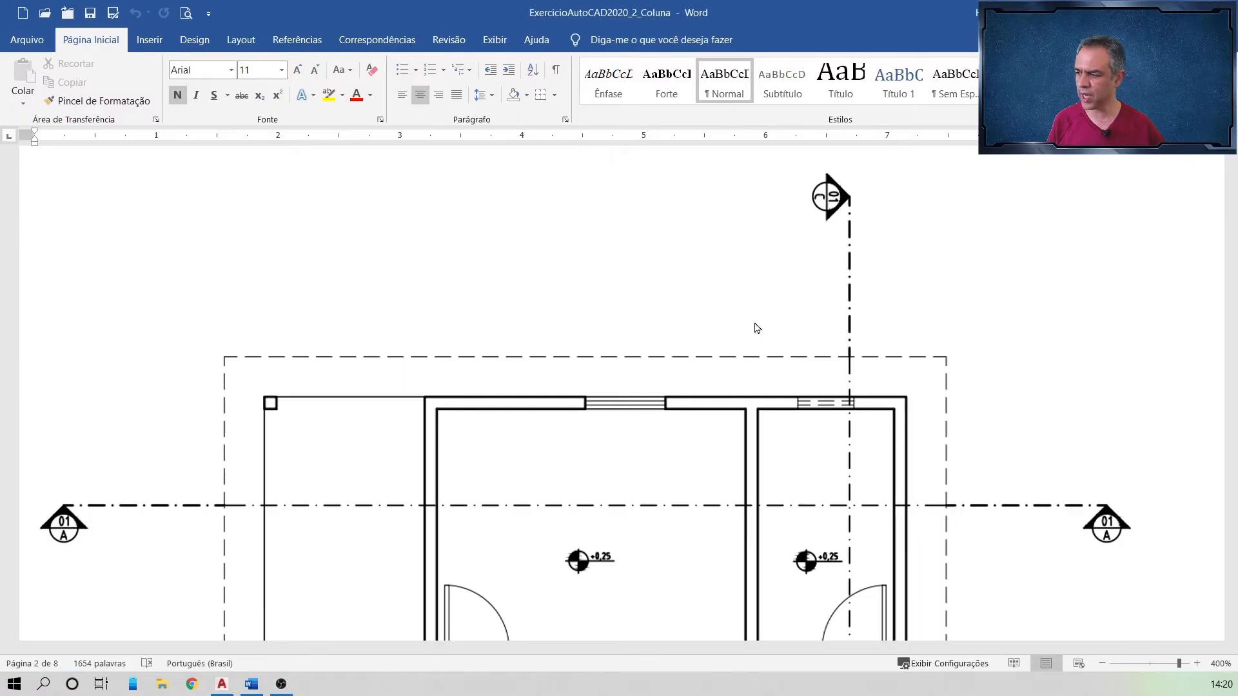
scroll(735, 328, down, 3)
scroll(732, 328, down, 3)
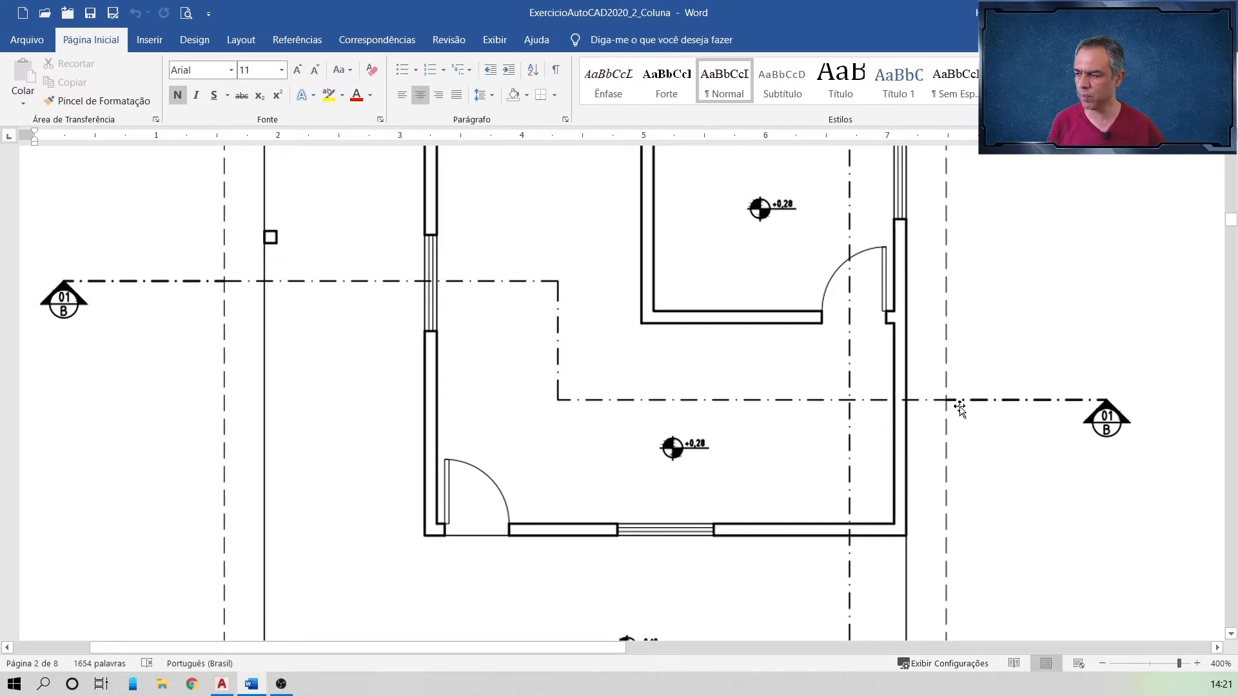
- Return to AutoCAD and start section line B at the left eave, aligned with the left window's midpoint, with a horizontal Ortho segment about 4 m long
key(alt+Tab)
scroll(912, 367, down, 5)
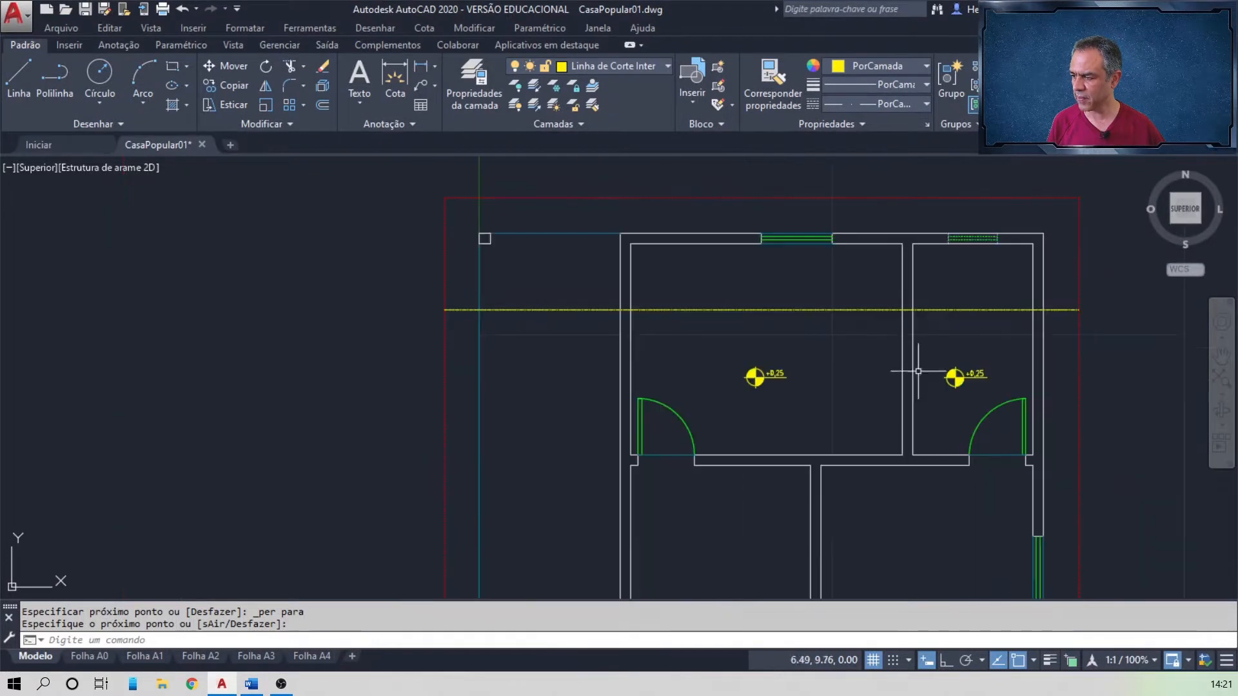
middle_drag(903, 387, 806, 278)
scroll(638, 245, up, 5)
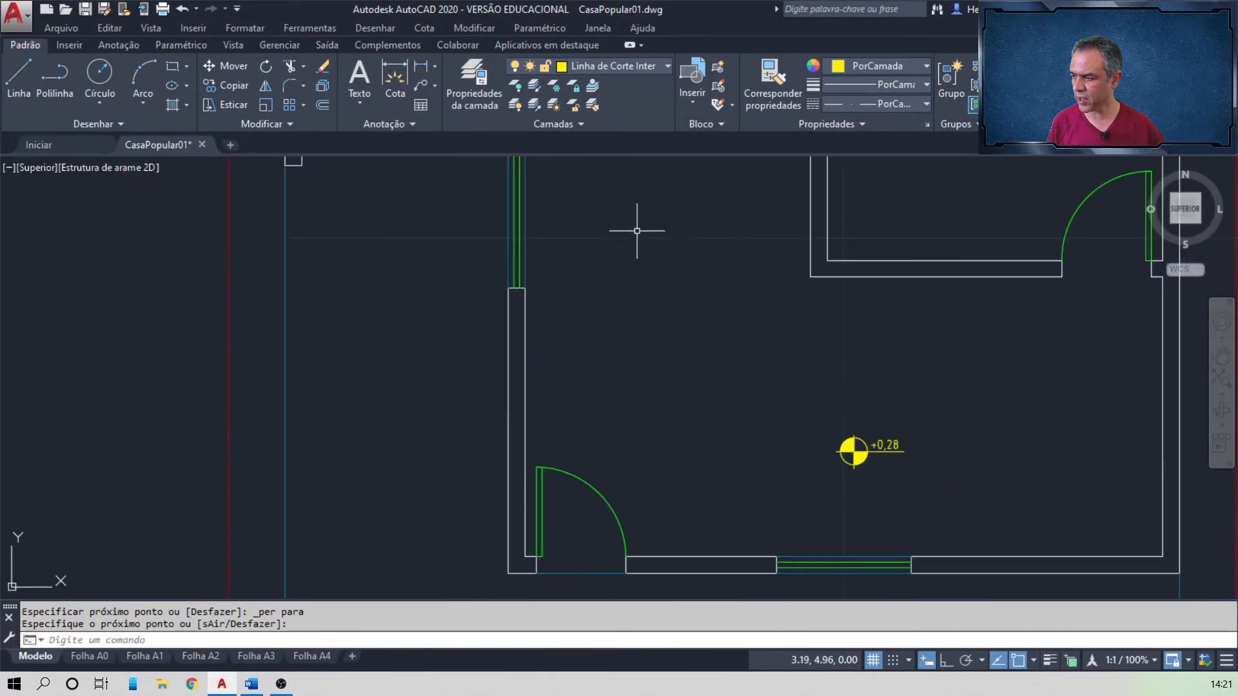
scroll(696, 367, up, 1)
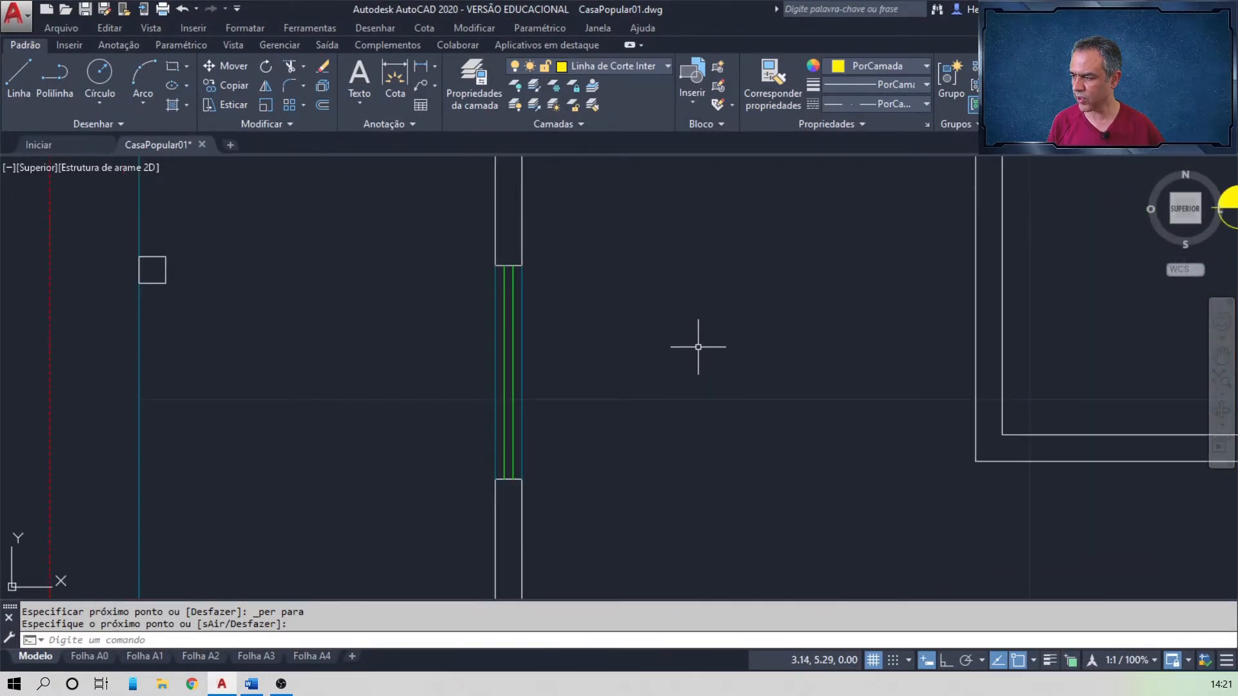
middle_drag(699, 347, 787, 321)
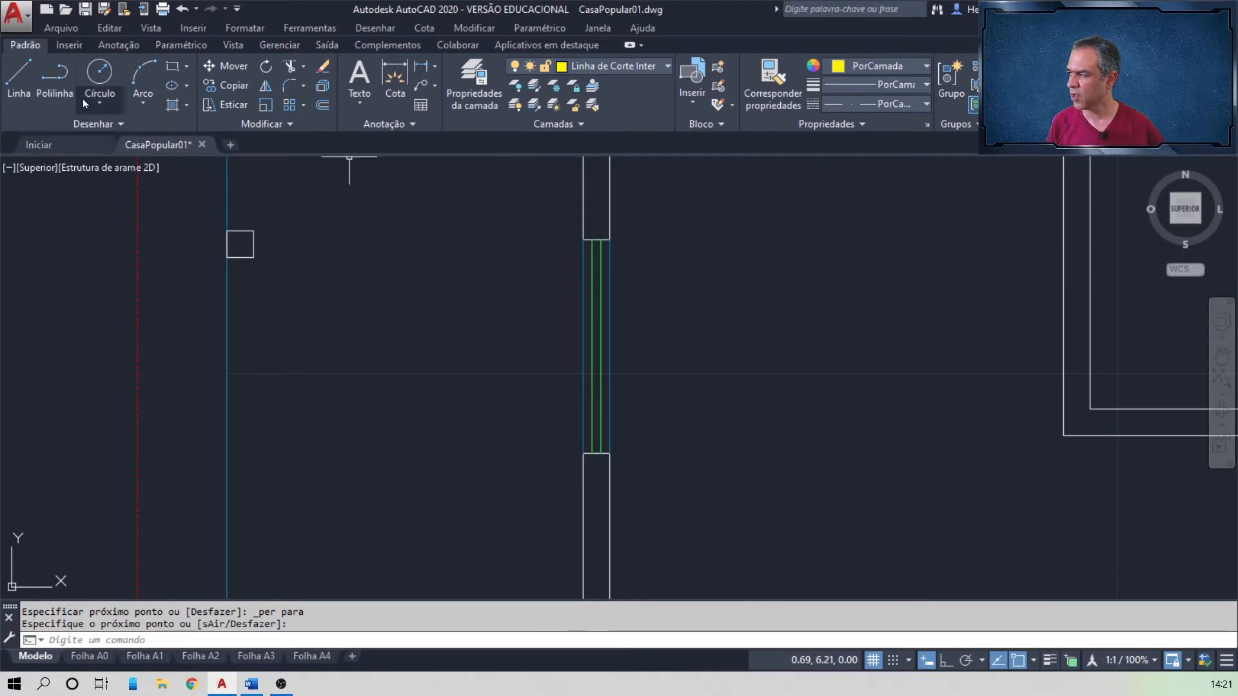
click(19, 80)
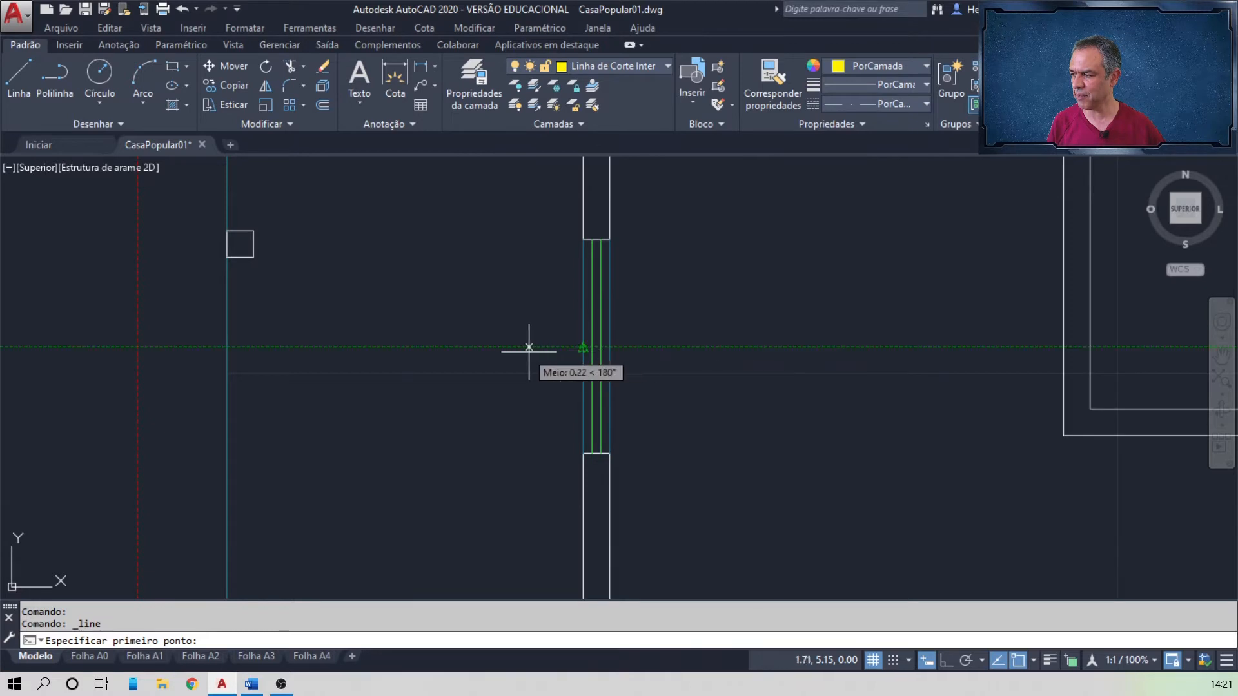
click(137, 347)
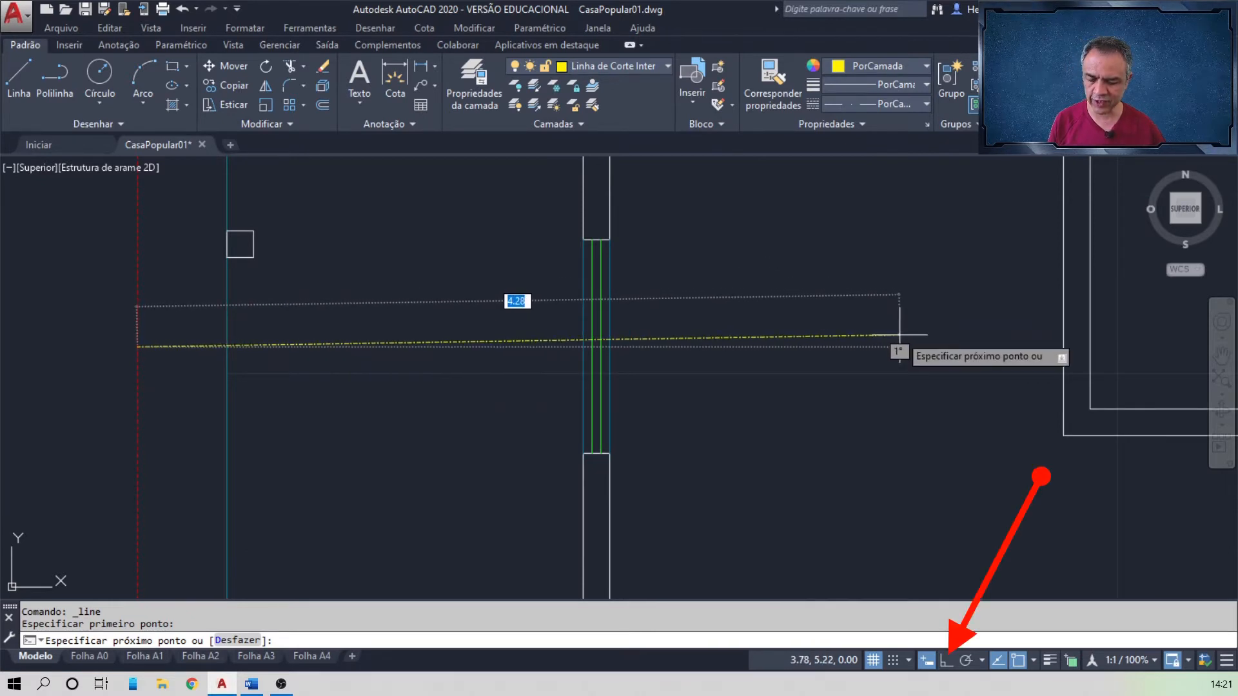
key(F8)
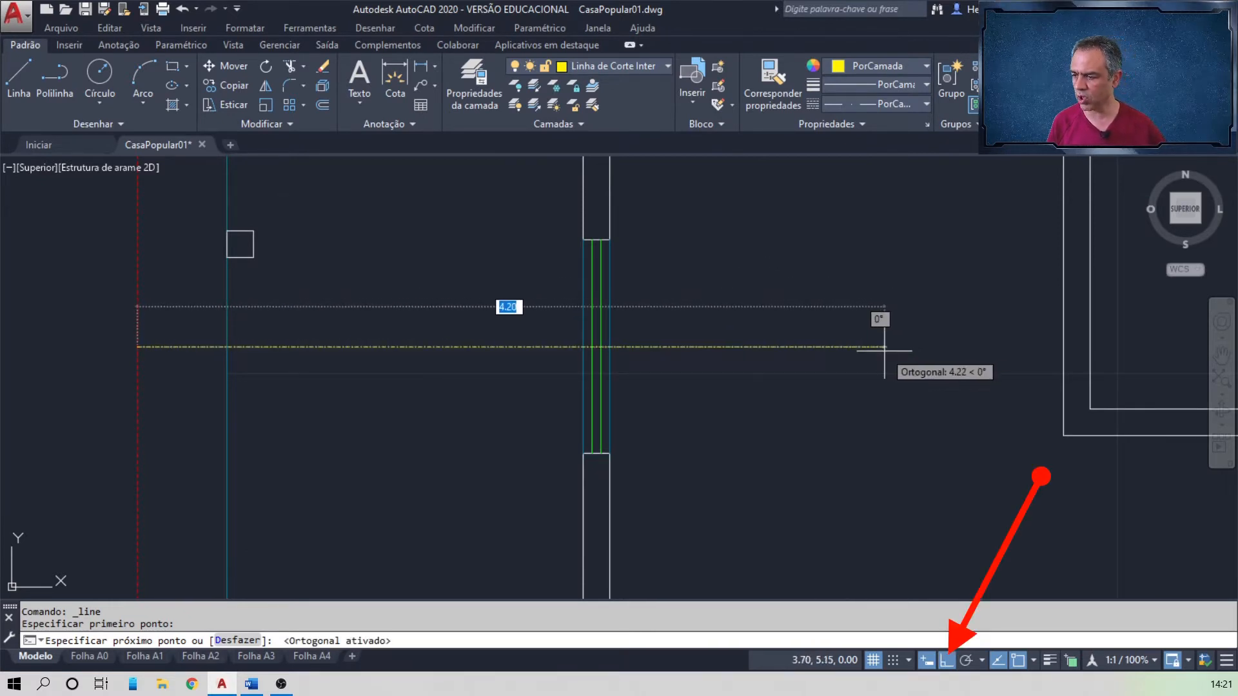
click(843, 354)
- Continue section line B about 1 m downward, and finish it with a horizontal segment Perpendicular to the right eave line
scroll(892, 531, up, 4)
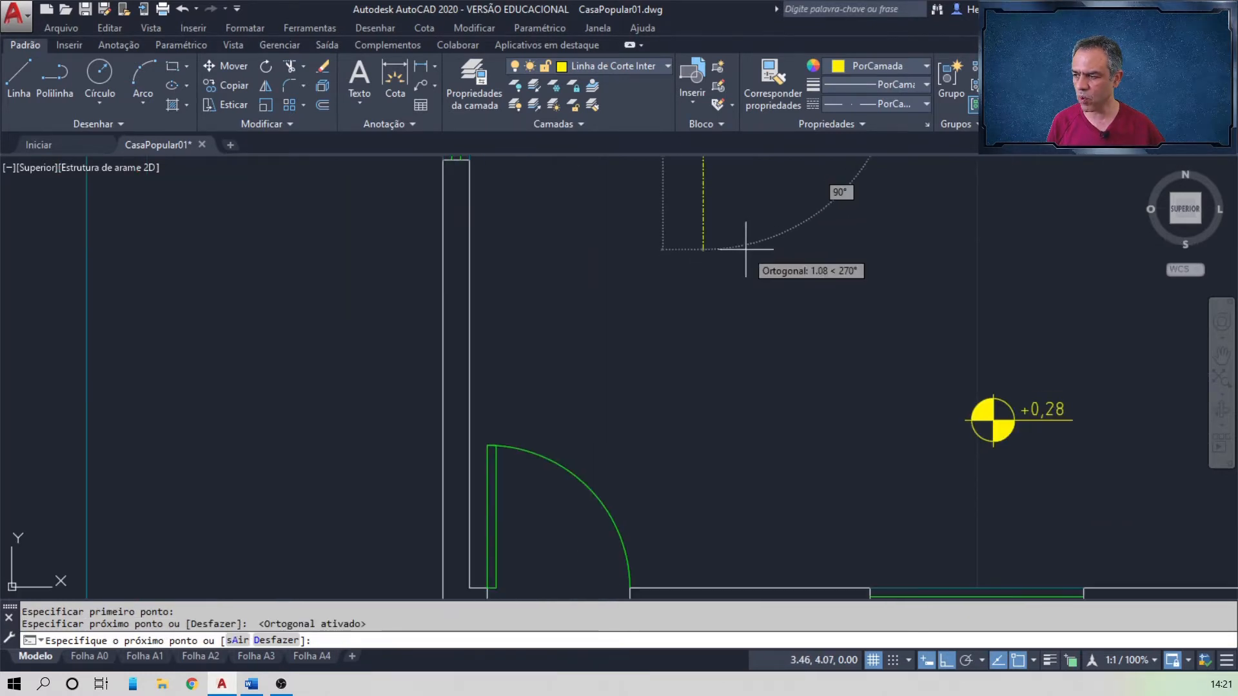
click(710, 236)
middle_drag(1034, 250, 395, 274)
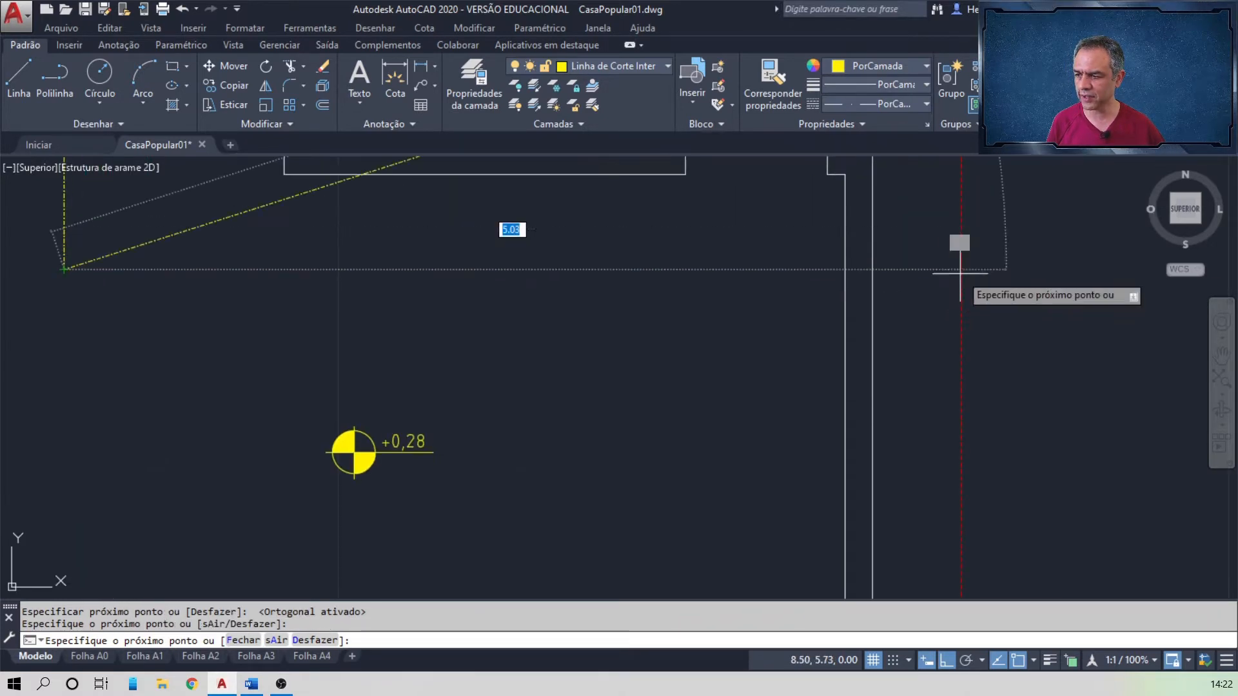
shift+right_click(1005, 269)
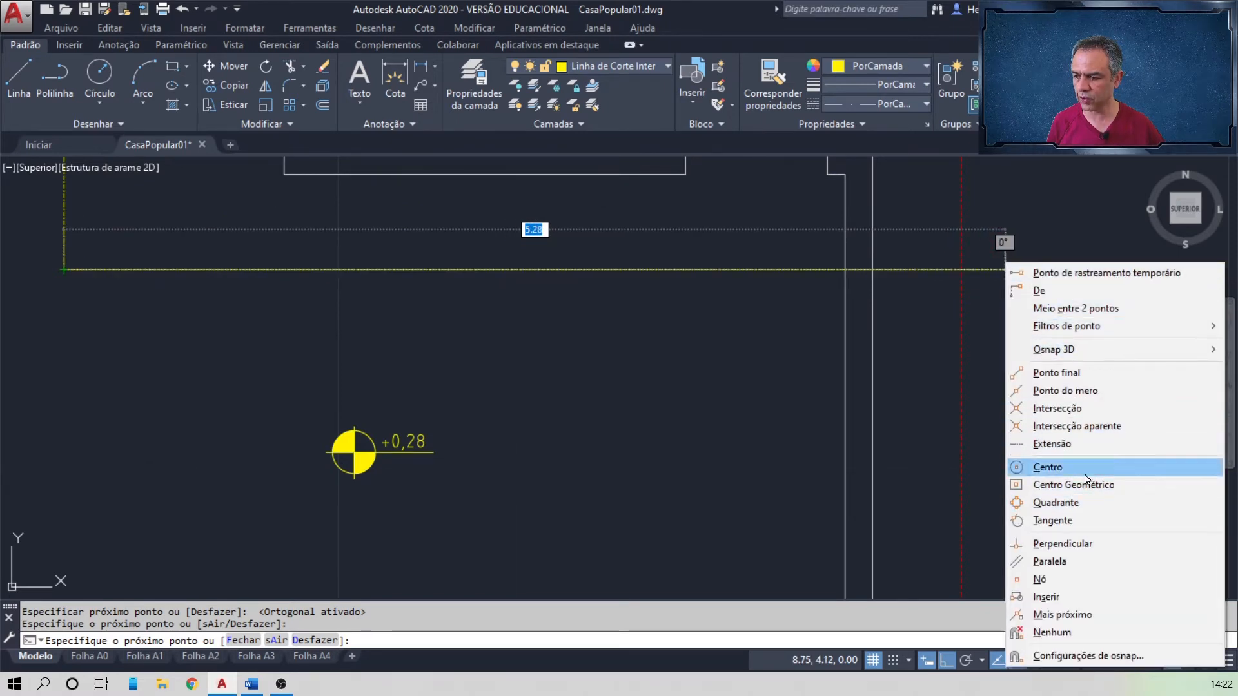
click(1087, 546)
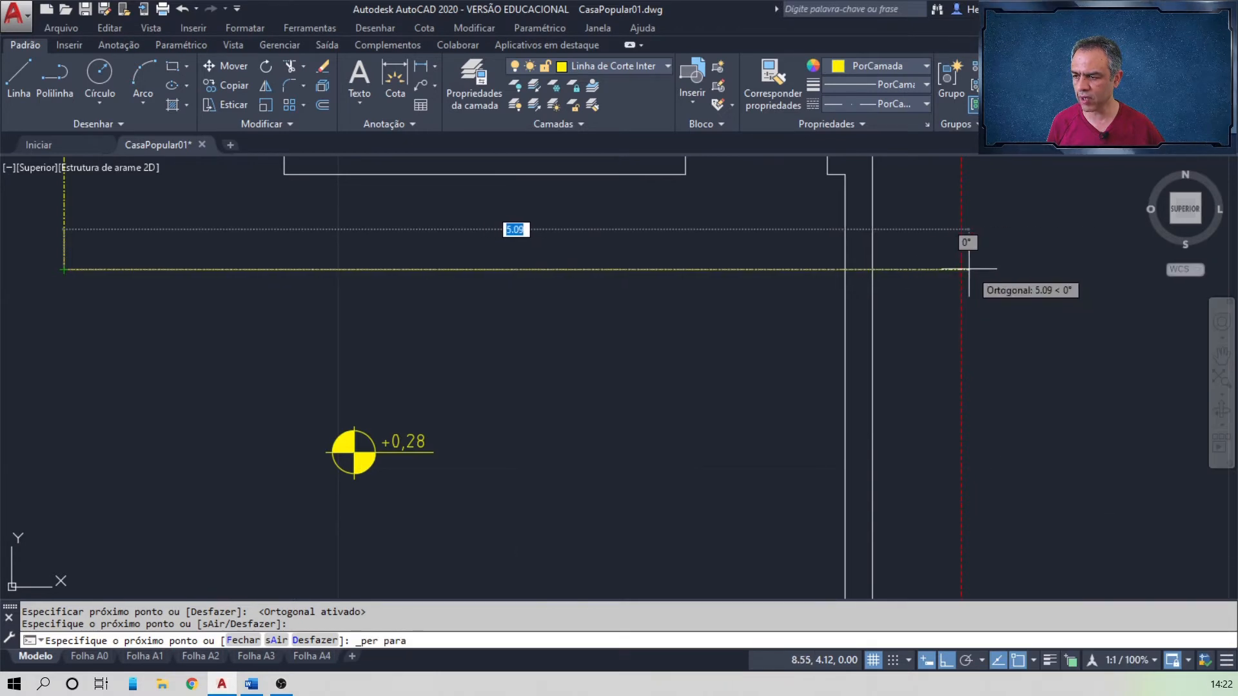
click(961, 270)
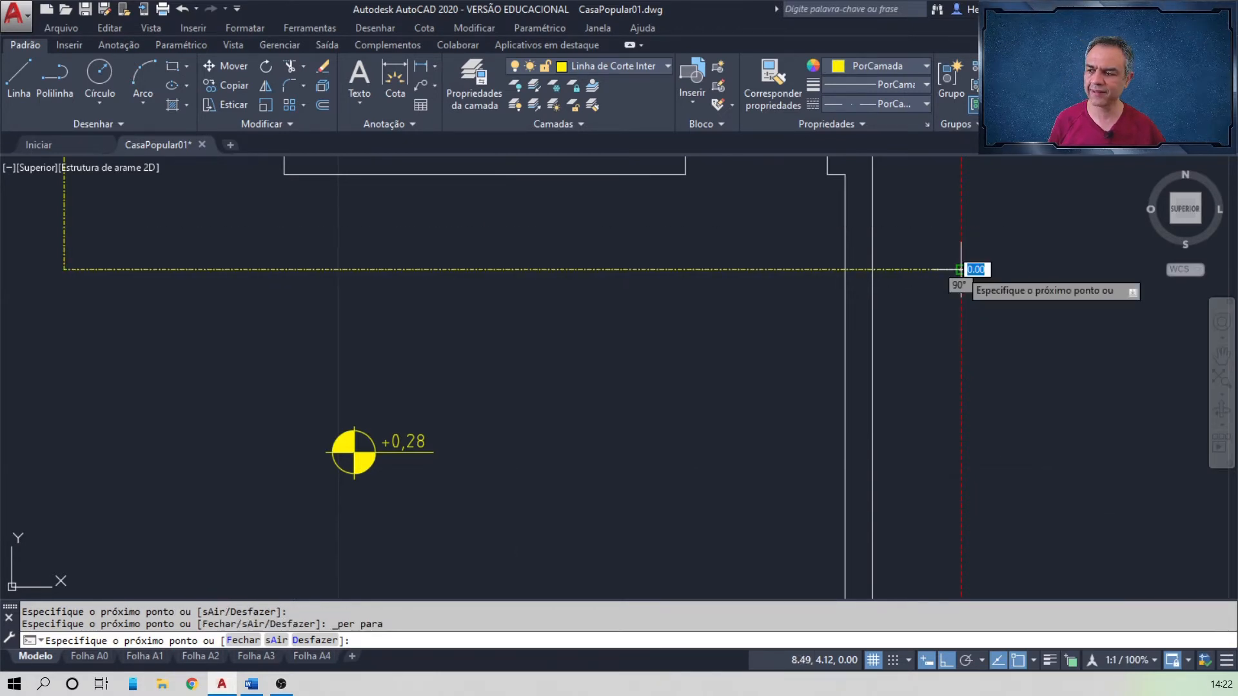
key(Return)
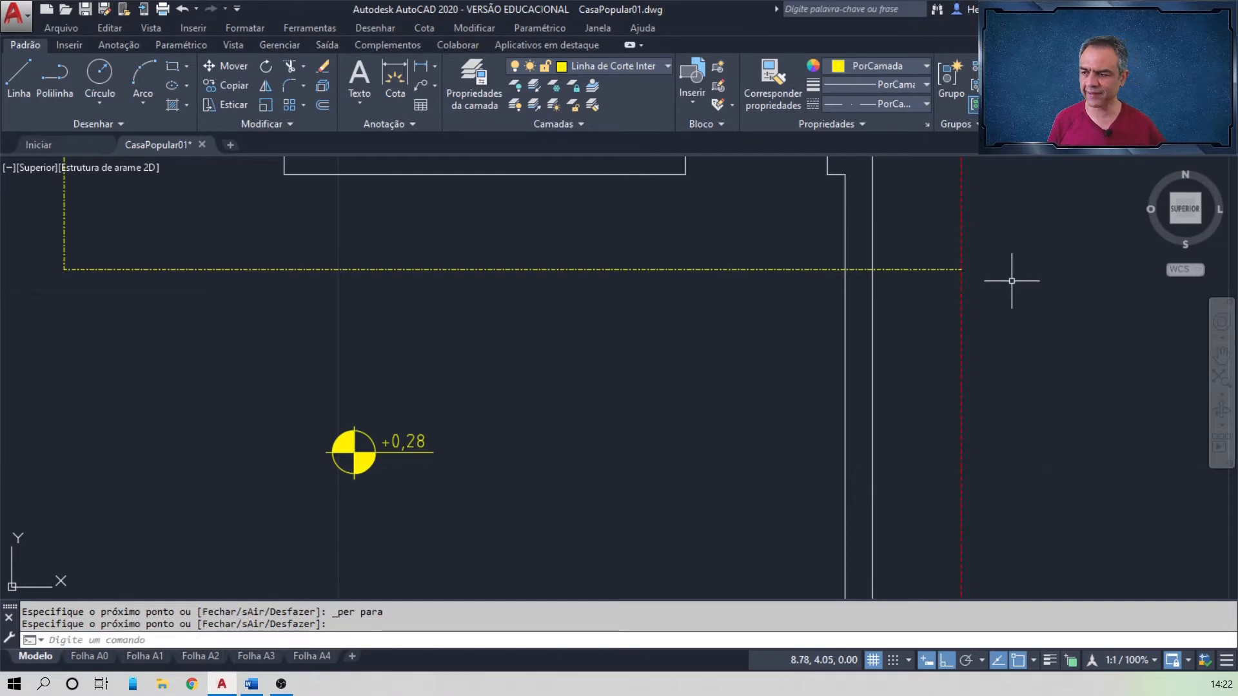
- Start a vertical section line at a Nearest point on the upper eave line, above the small dashed window of the upper-right room
scroll(940, 243, down, 5)
mouse_move(934, 232)
middle_down()
mouse_move(880, 213)
mouse_move(796, 336)
mouse_move(792, 389)
middle_up()
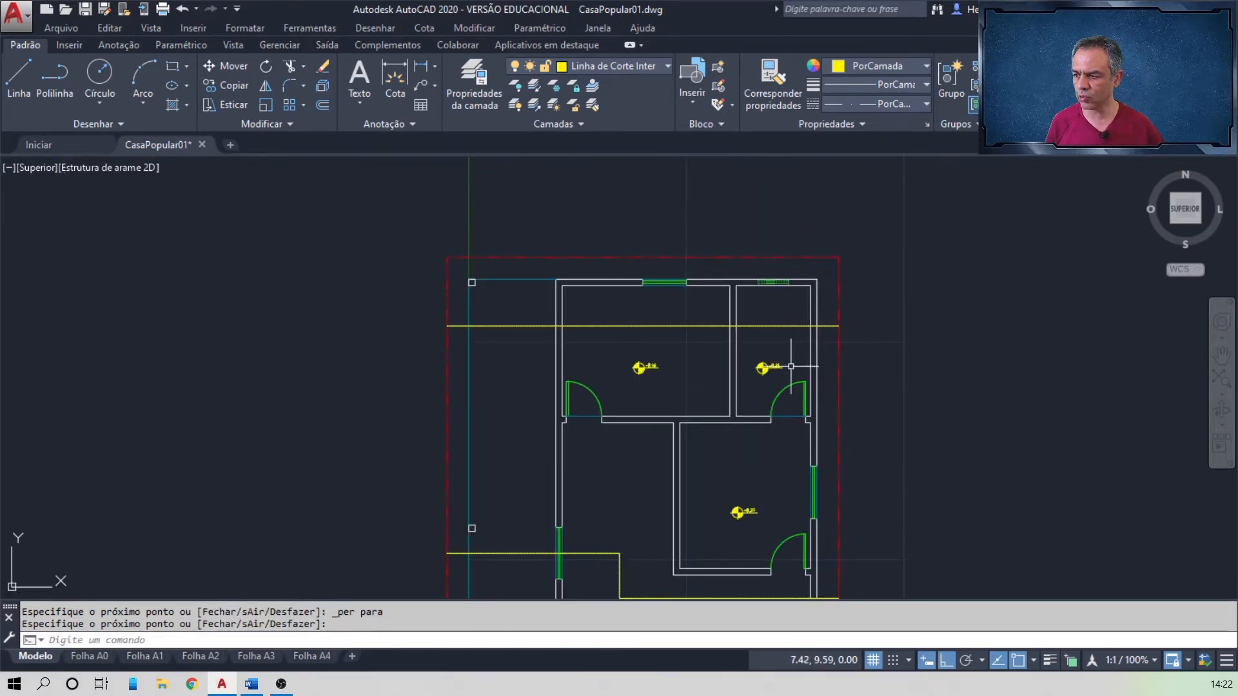
middle_drag(787, 434, 750, 318)
right_click(742, 291)
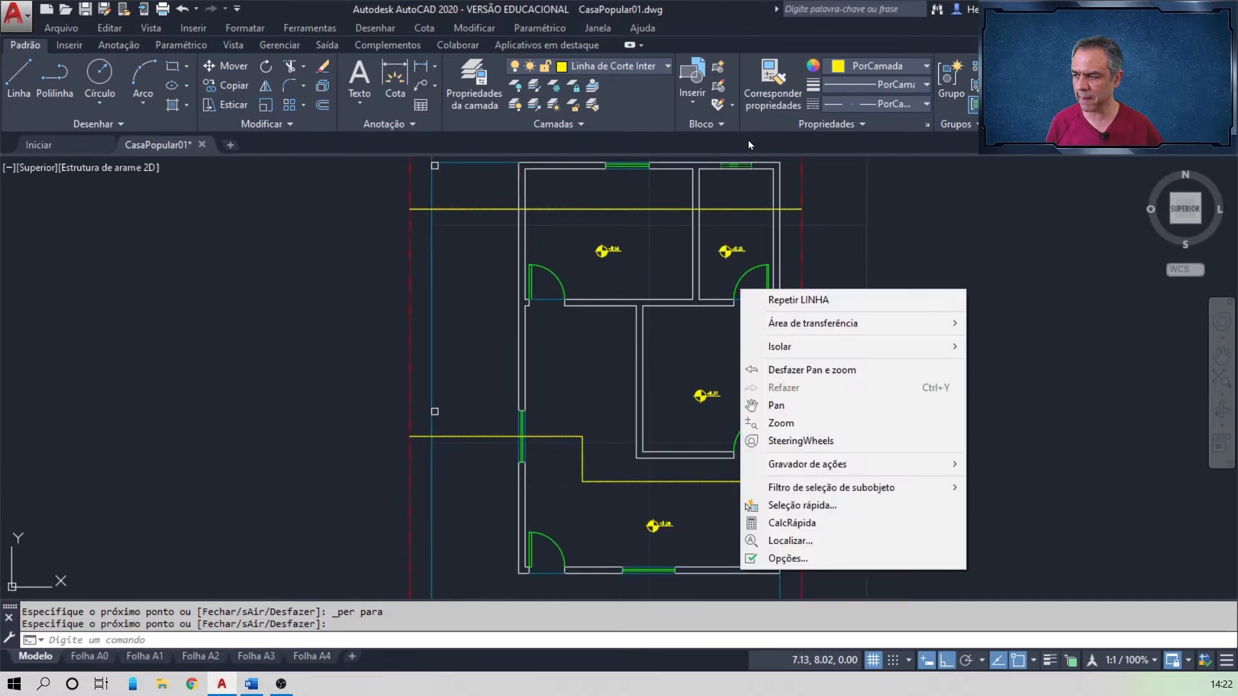
click(759, 217)
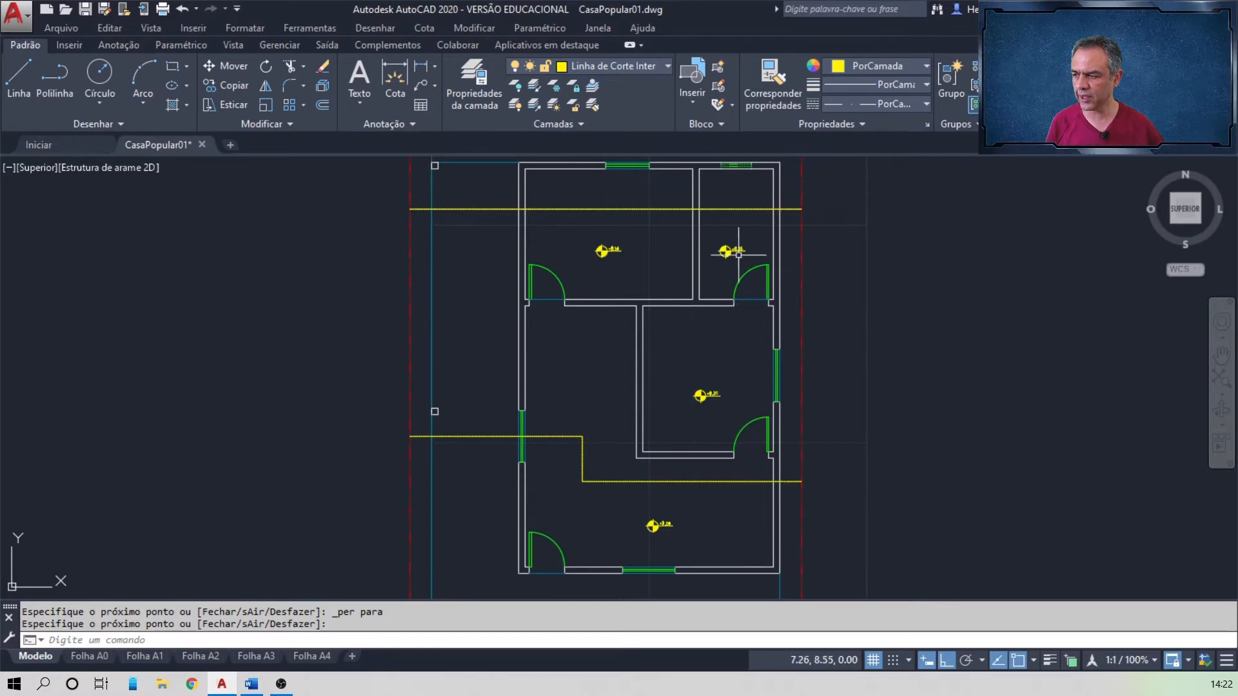
middle_drag(738, 171, 720, 325)
scroll(726, 305, up, 6)
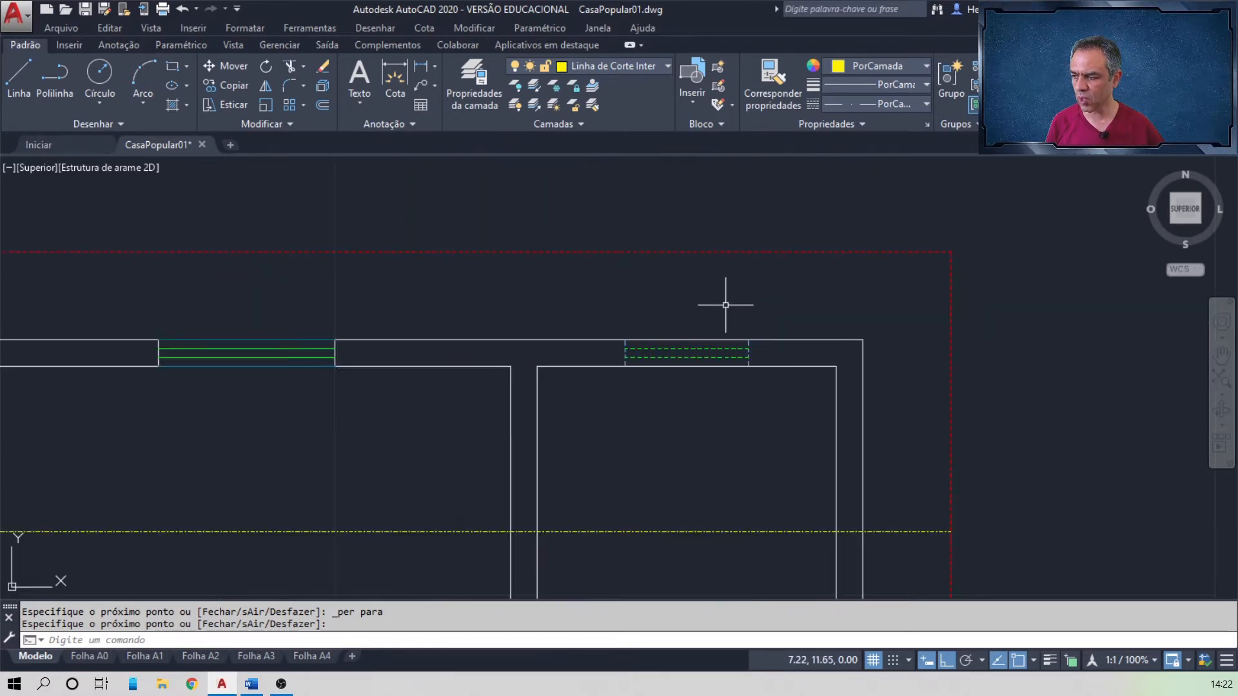
click(19, 78)
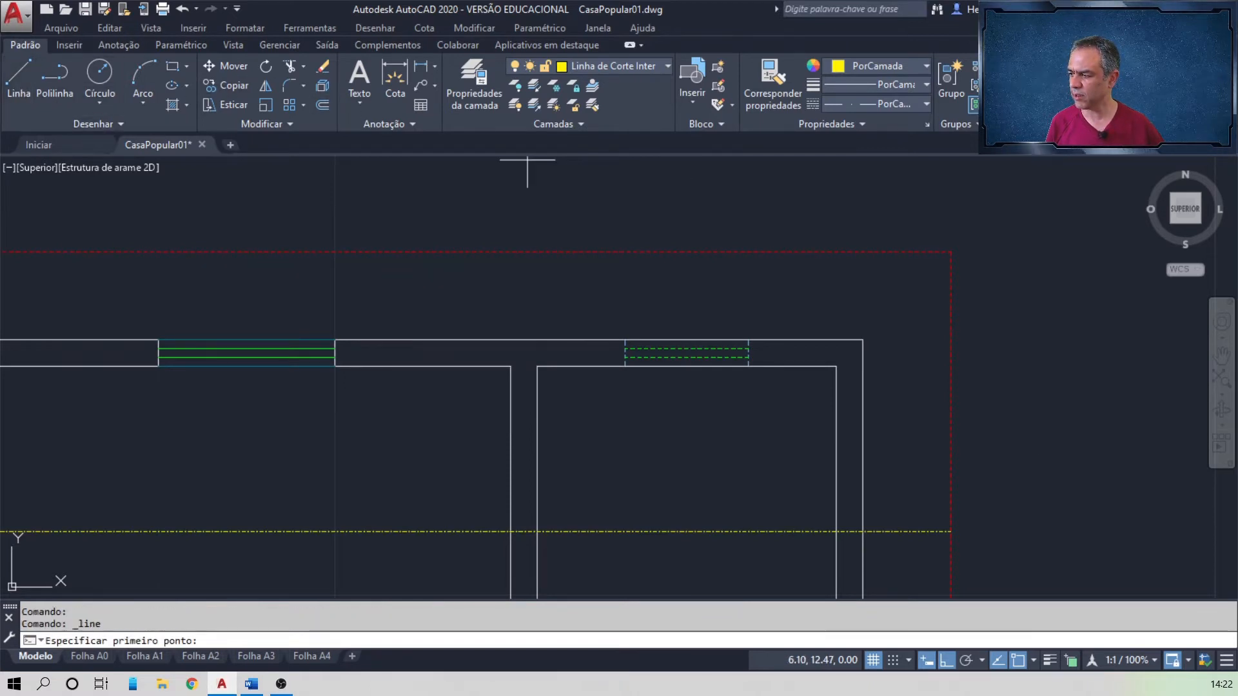
shift+right_click(718, 274)
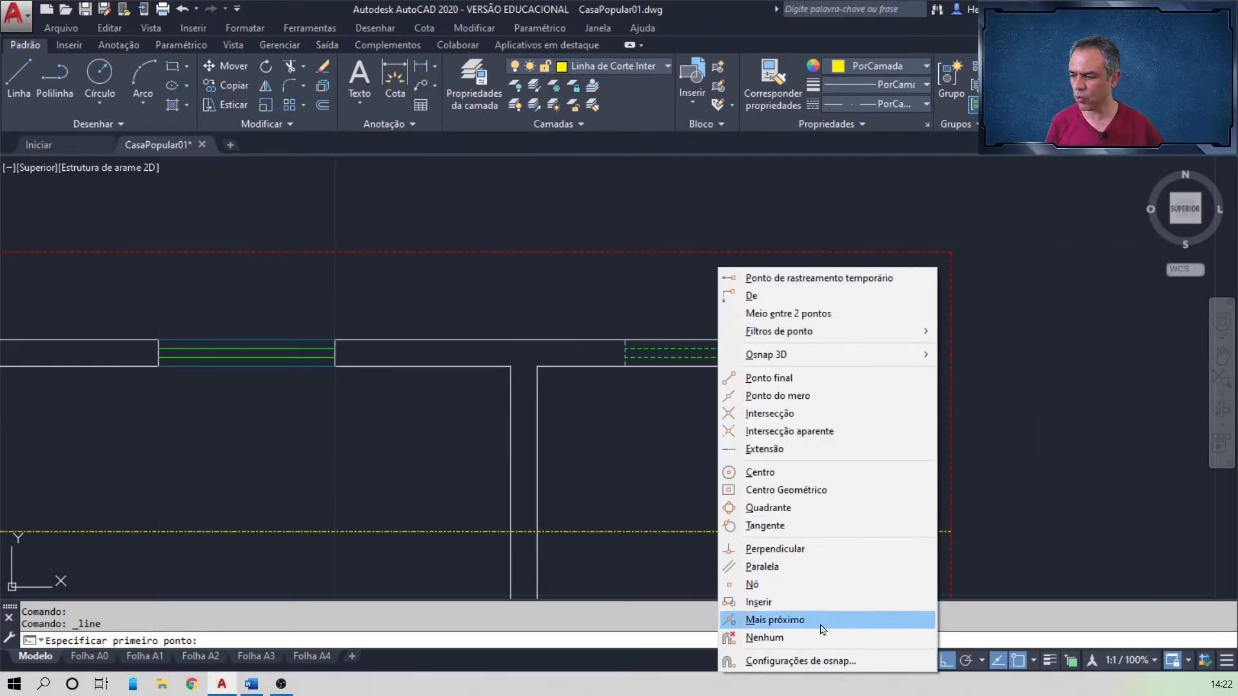
click(775, 619)
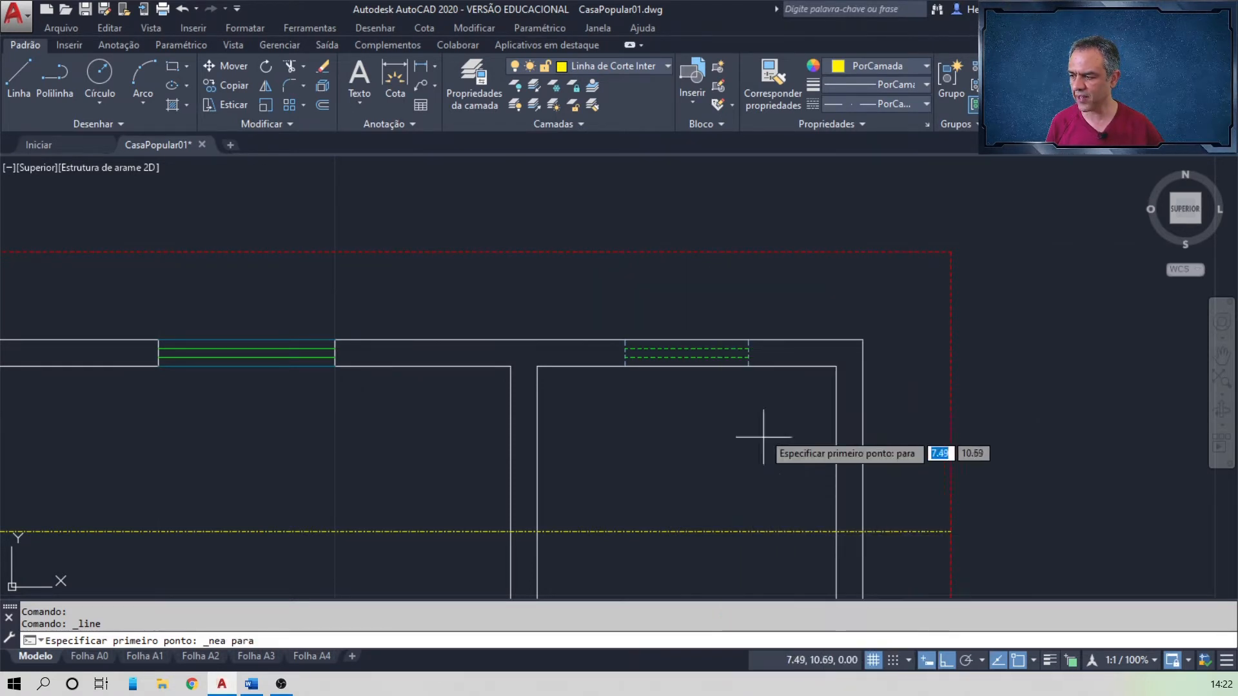
click(731, 250)
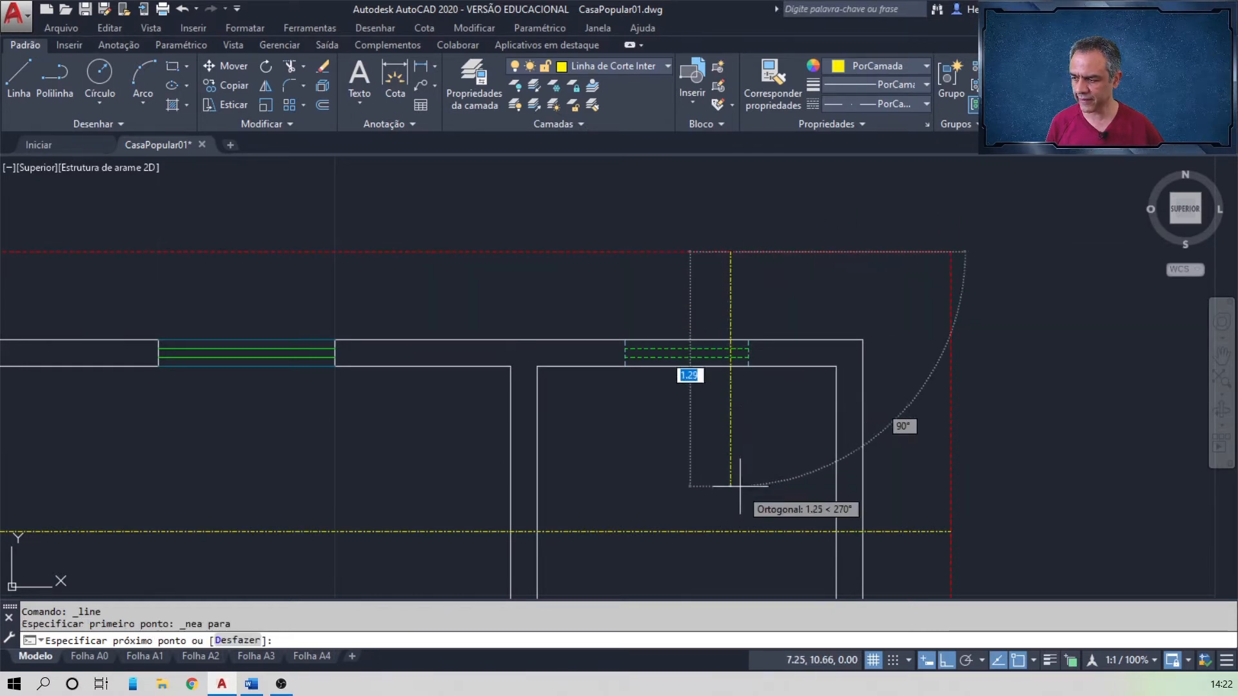
- Run the section line straight down through the right-hand doors with Ortho, and end it Perpendicular to the lower eave line
middle_drag(744, 559, 720, 159)
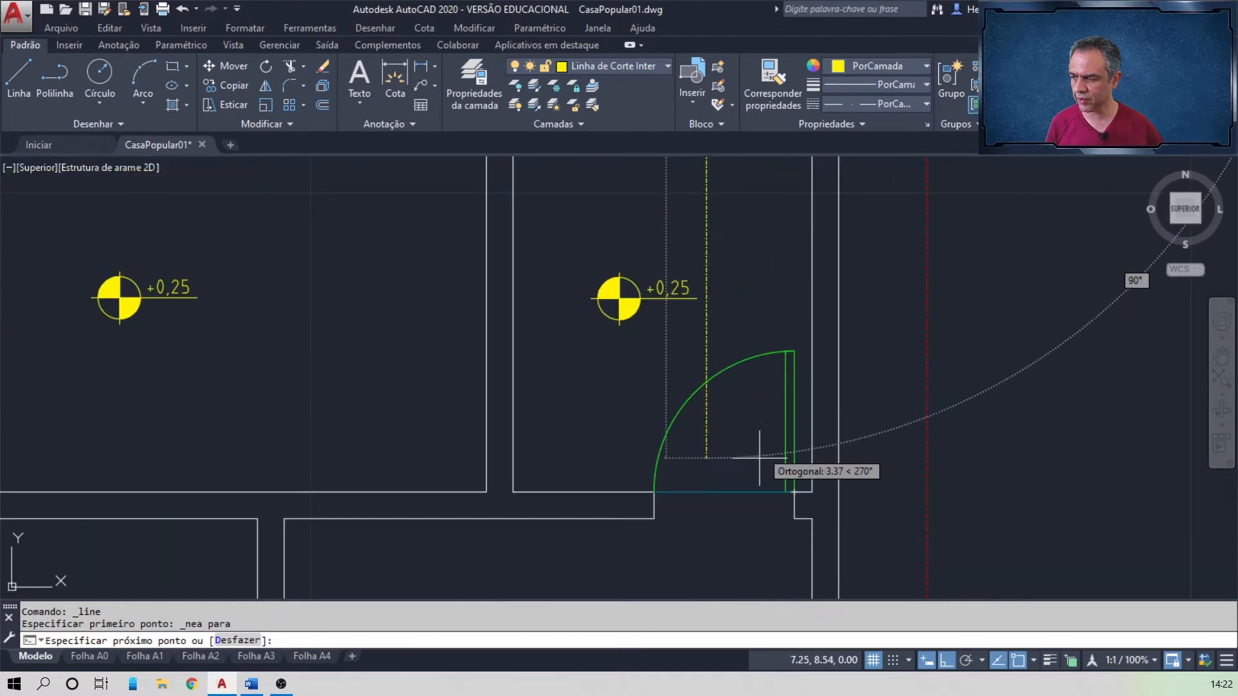
mouse_move(693, 404)
middle_down()
mouse_move(691, 389)
mouse_move(692, 541)
middle_up()
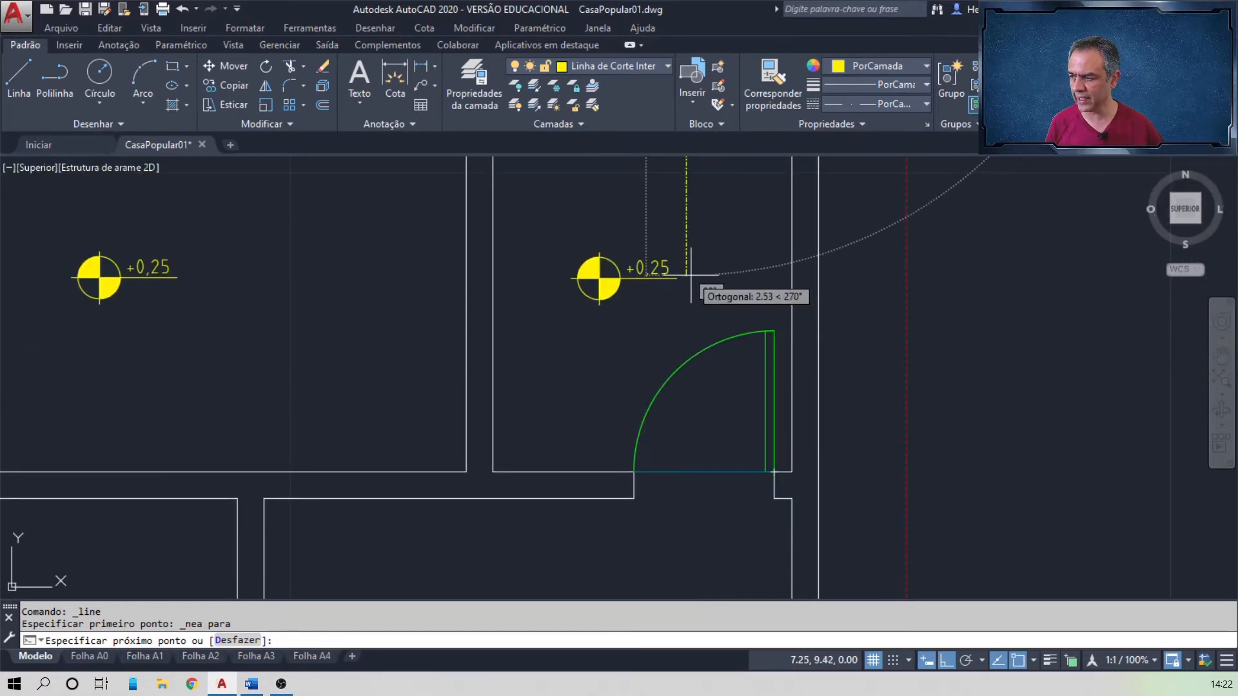
middle_drag(709, 577, 705, 172)
mouse_move(715, 535)
middle_down()
mouse_move(533, 675)
mouse_move(743, 475)
mouse_move(736, 174)
middle_up()
mouse_move(738, 586)
middle_down()
mouse_move(764, 506)
mouse_move(741, 226)
mouse_move(758, 165)
middle_up()
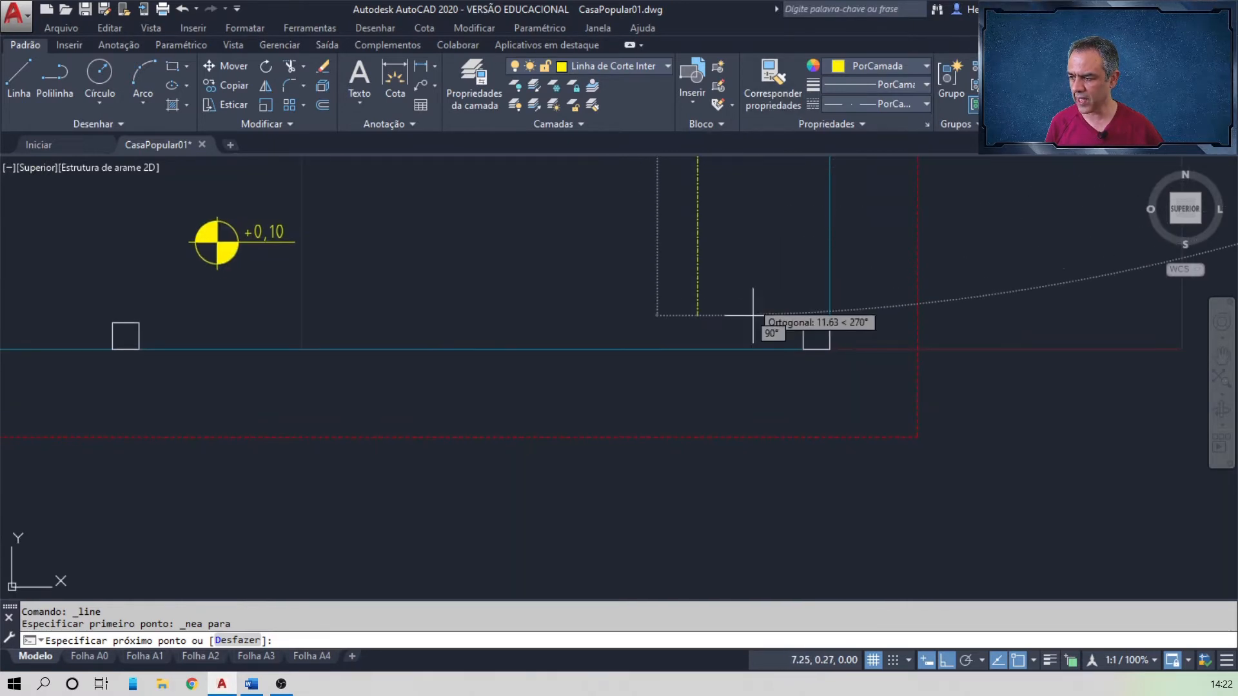
shift+right_click(722, 424)
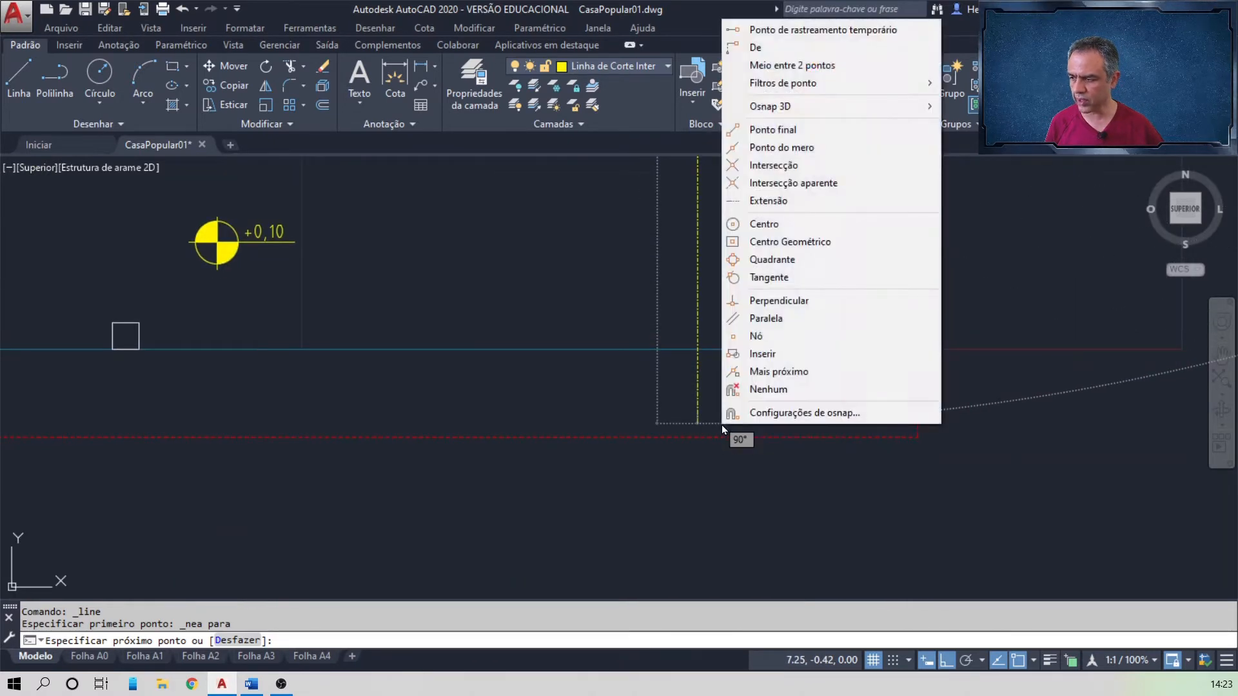
click(796, 305)
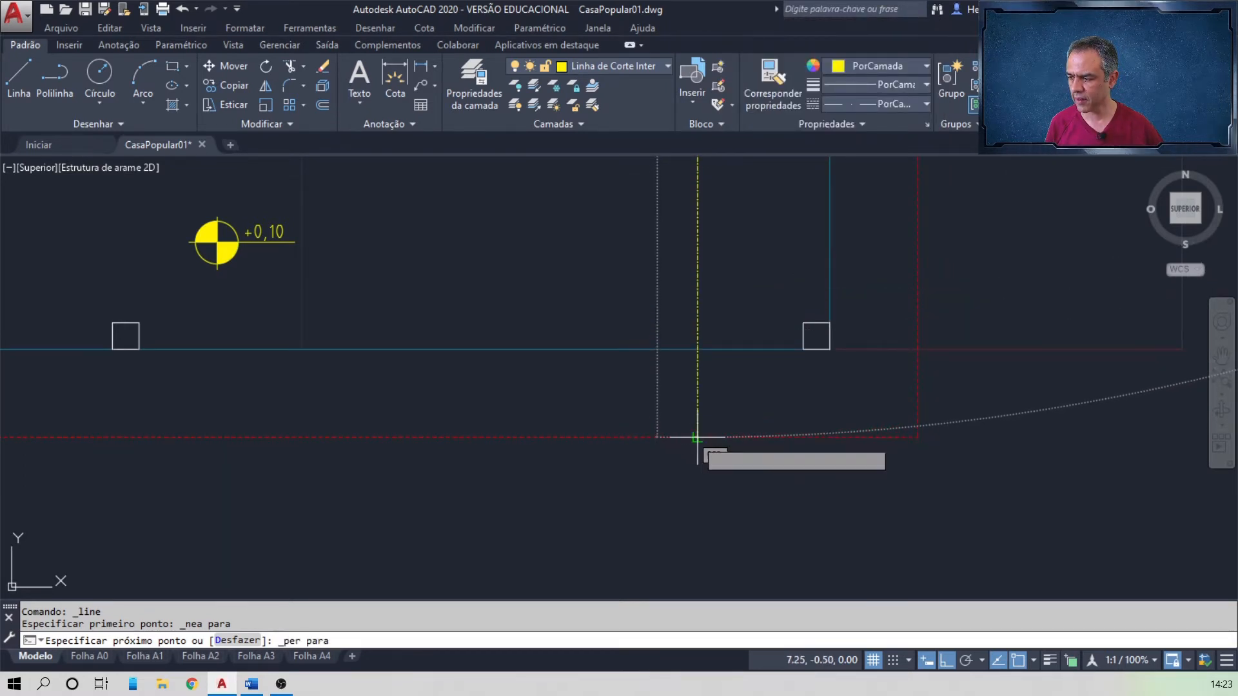
click(697, 434)
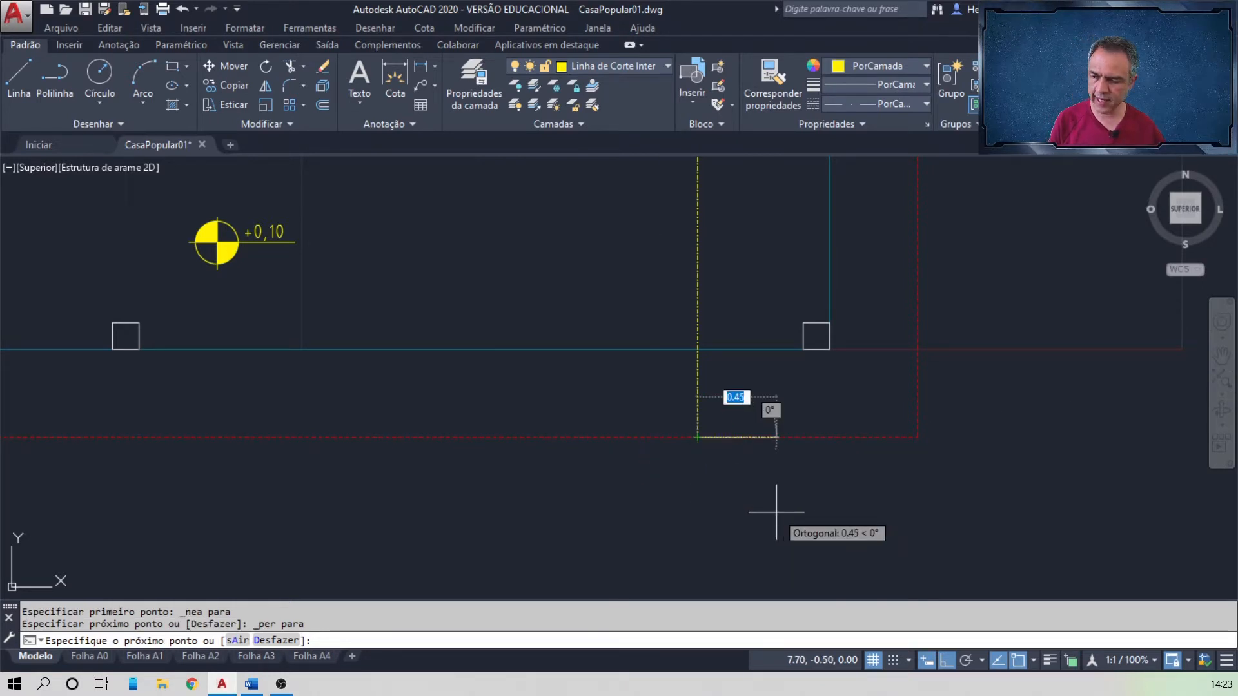
key(Return)
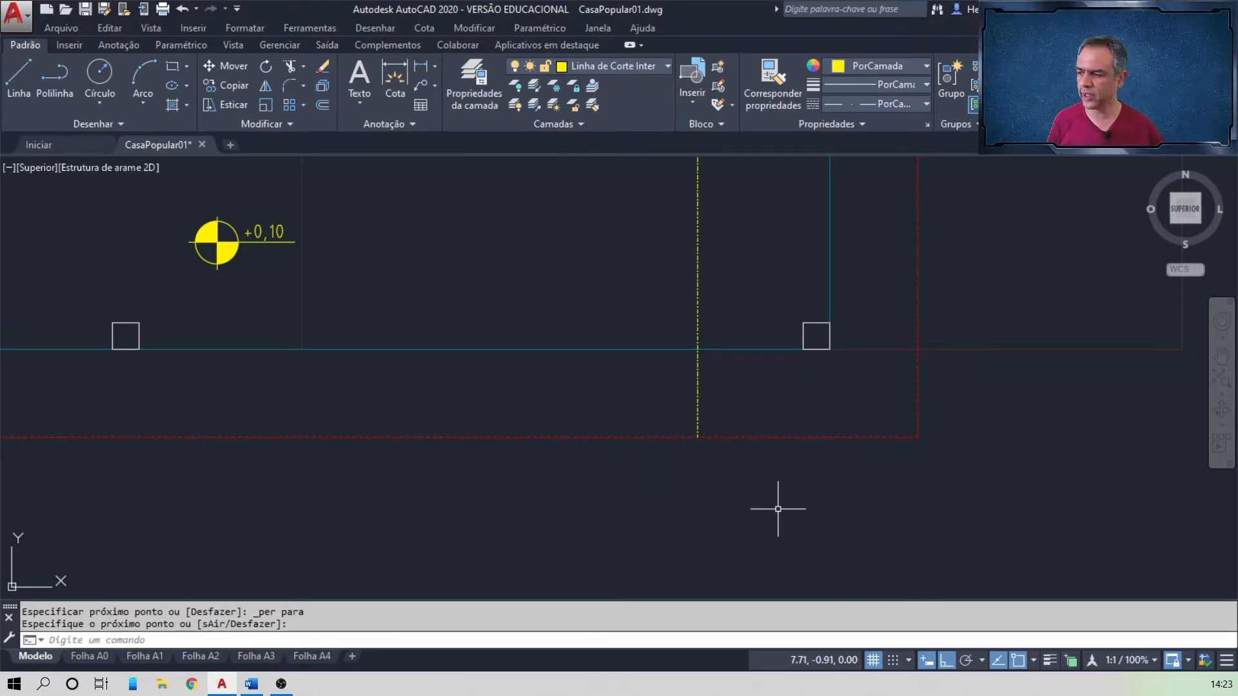
- Check the Word exercise for the external section line instructions, and back in AutoCAD make Linha de Corte Externa the current layer
middle_click(778, 507)
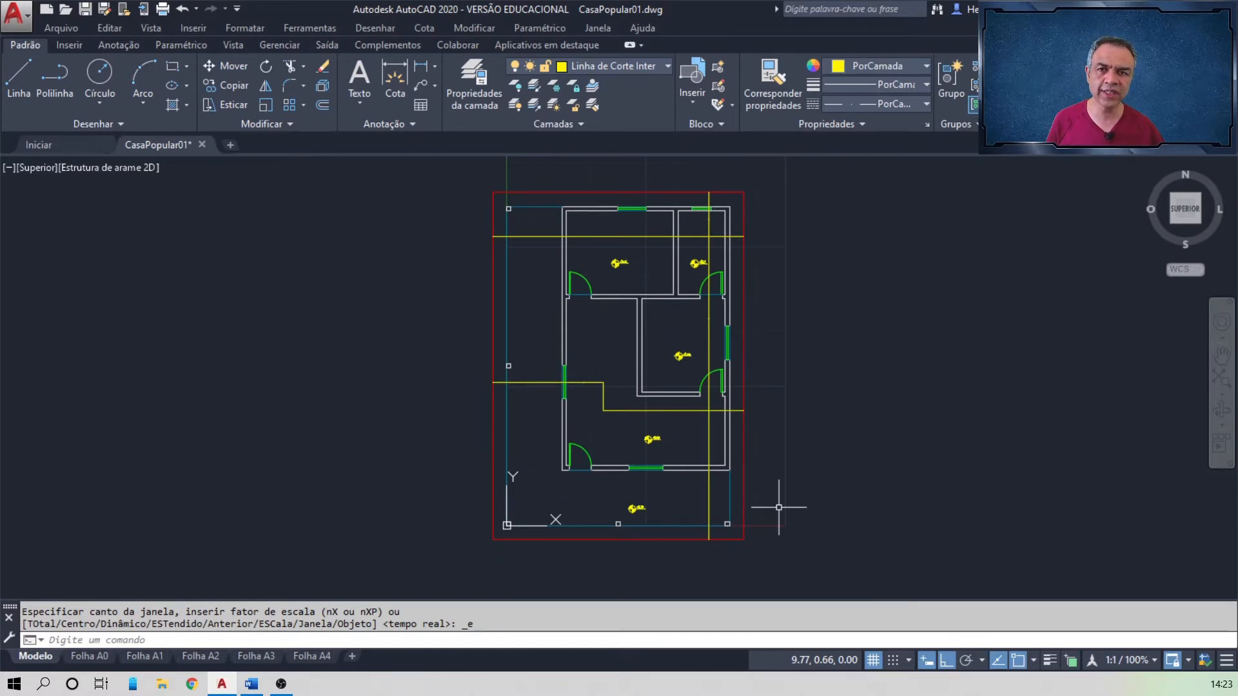
key(alt+Tab)
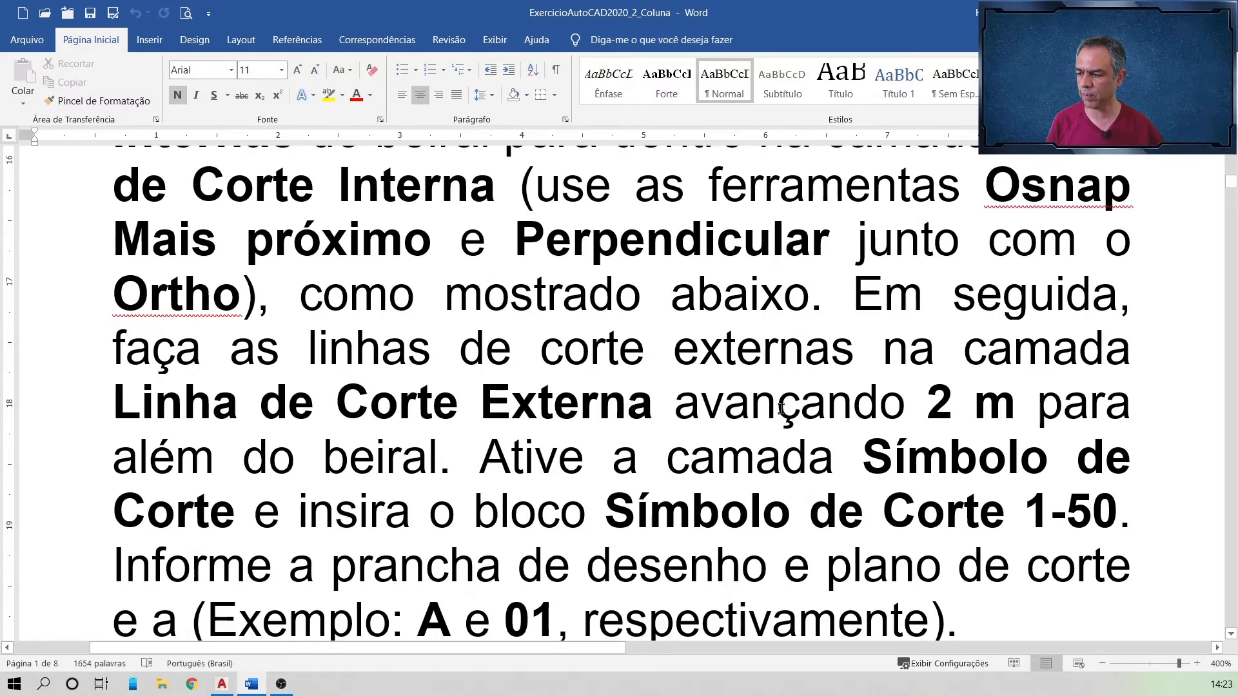
key(alt+Tab)
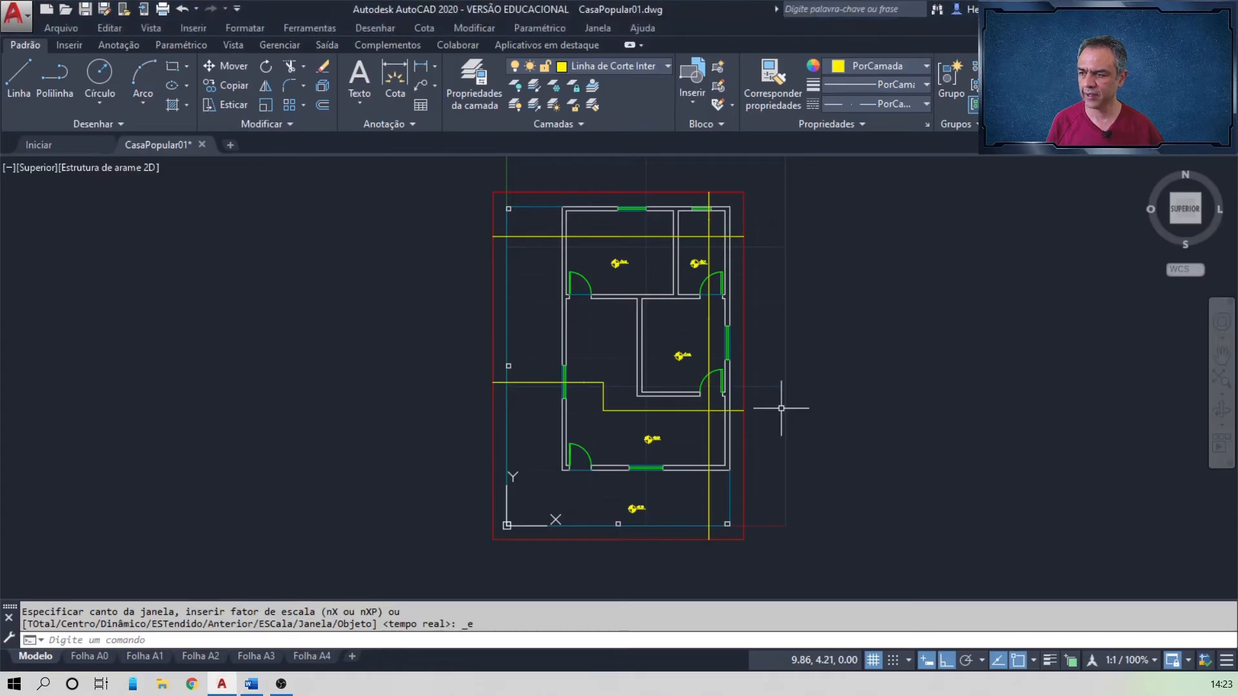
click(667, 67)
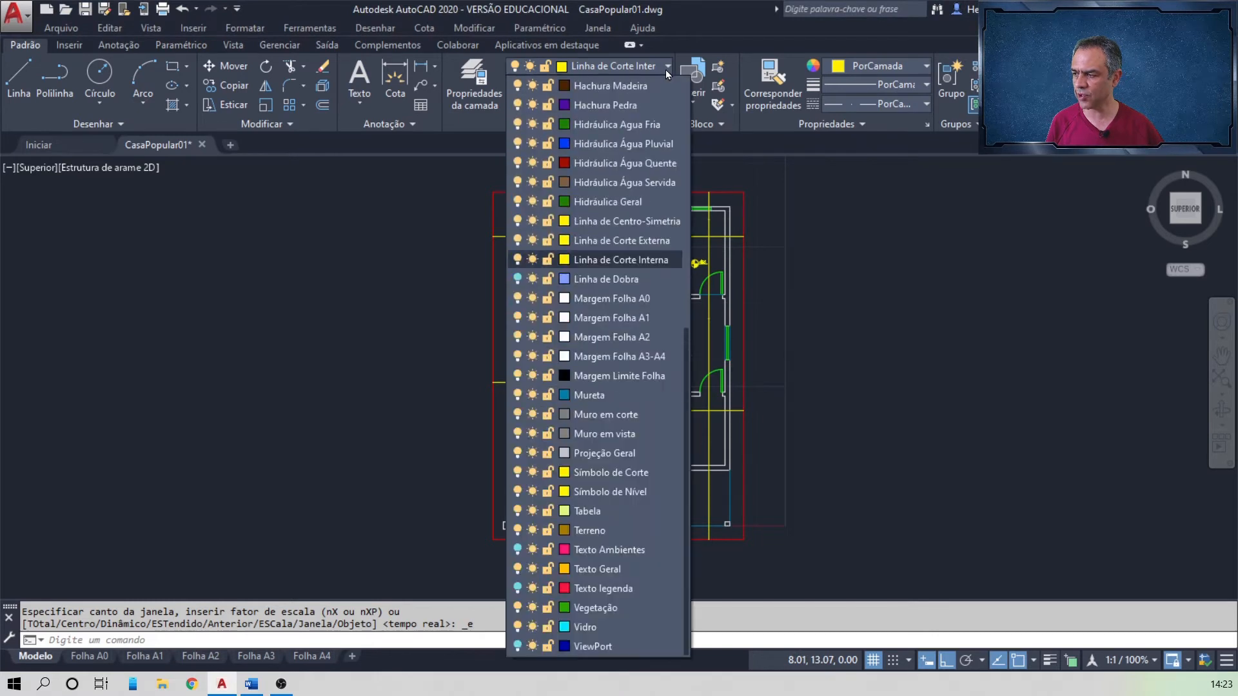
click(671, 247)
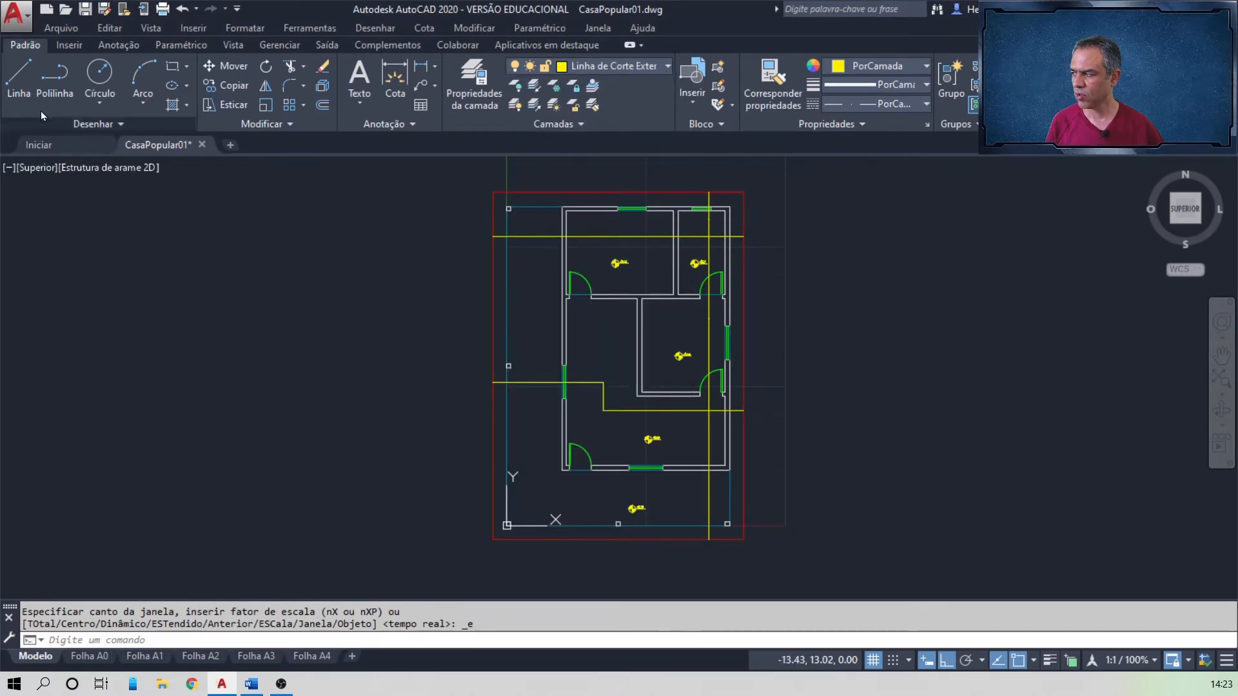
- Draw a 2 m horizontal external section line outward from the right end of the upper section line at the eave
click(19, 81)
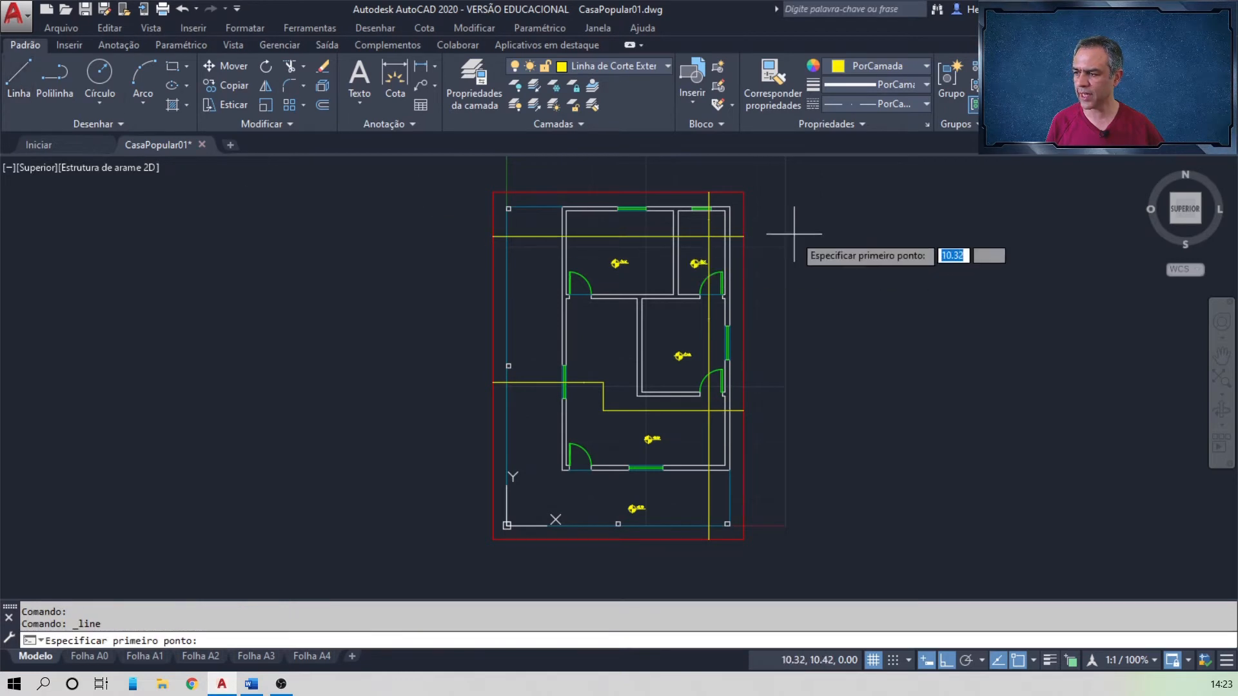
scroll(797, 229, up, 2)
scroll(746, 232, up, 2)
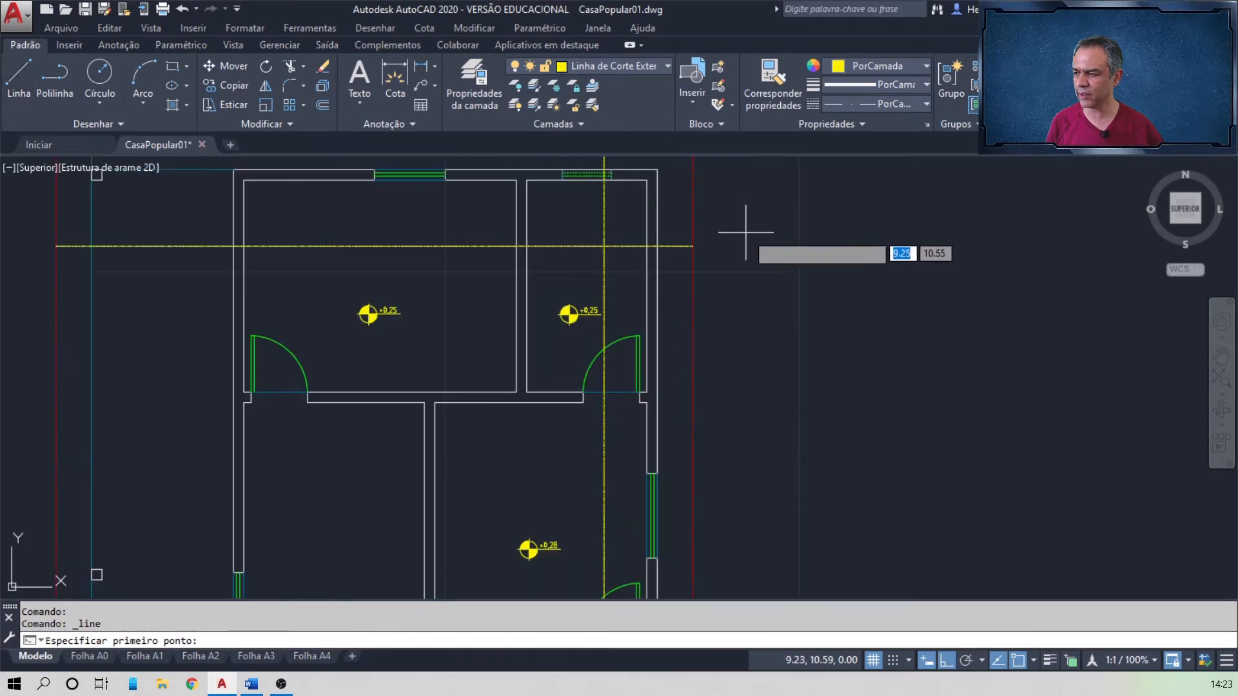
middle_drag(746, 232, 744, 301)
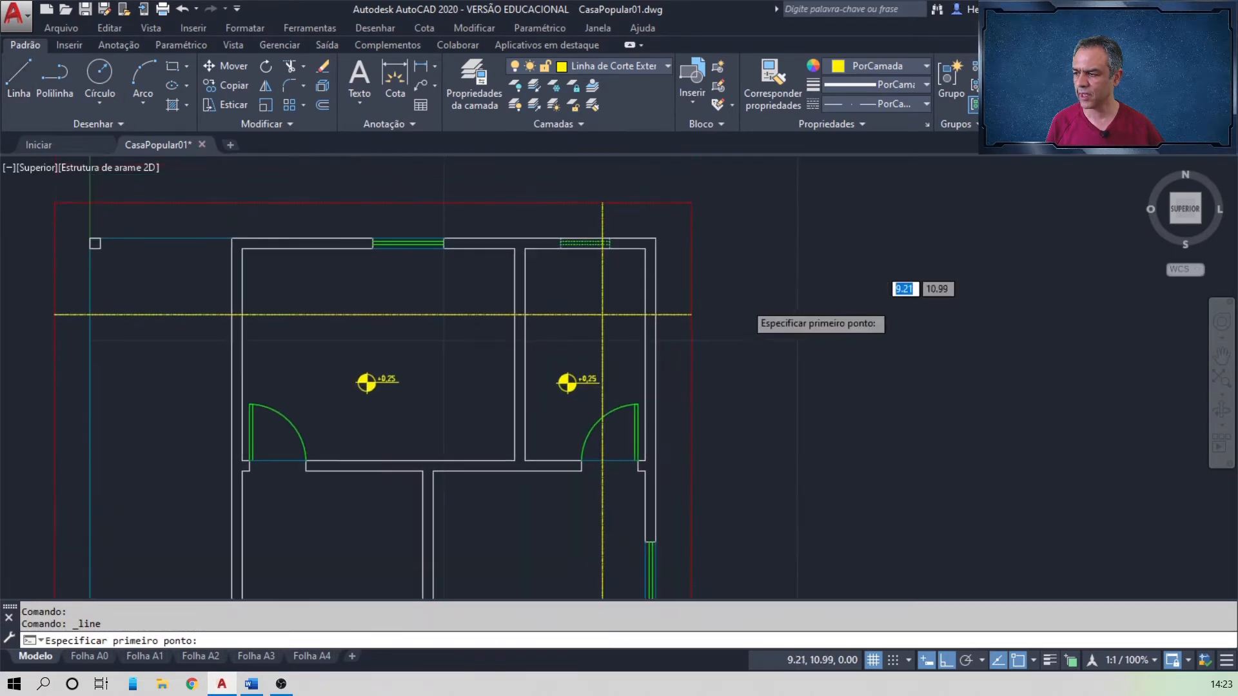
click(691, 315)
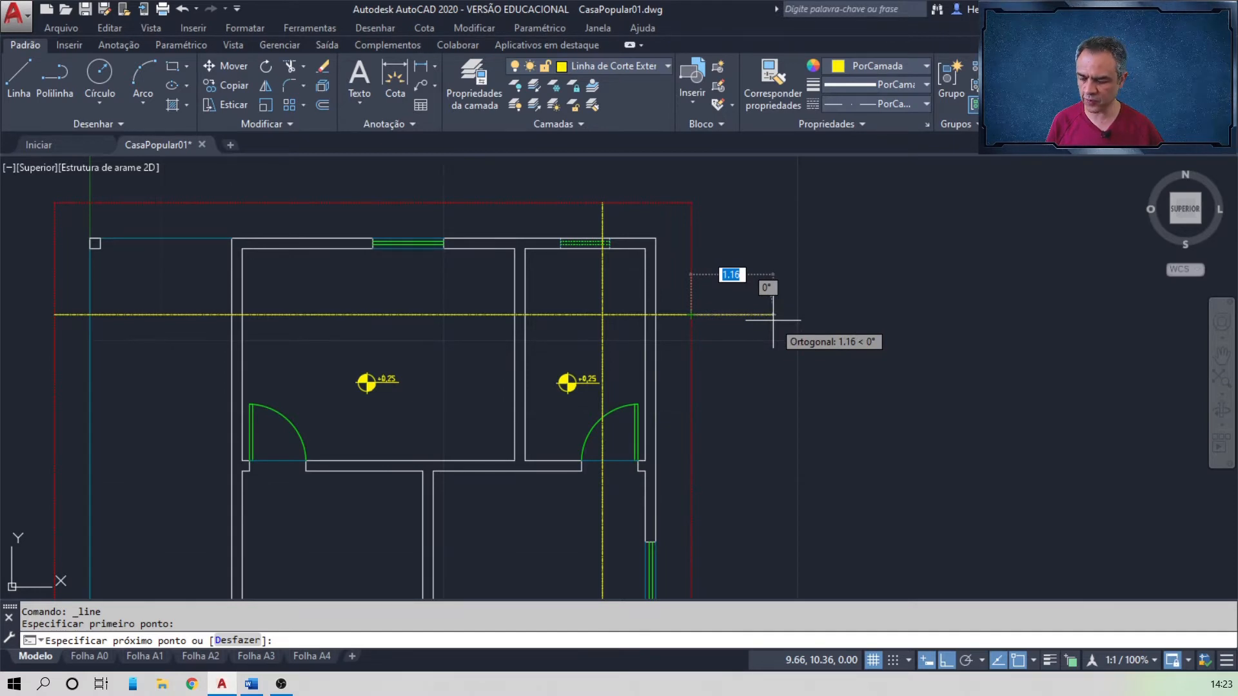
text(2)
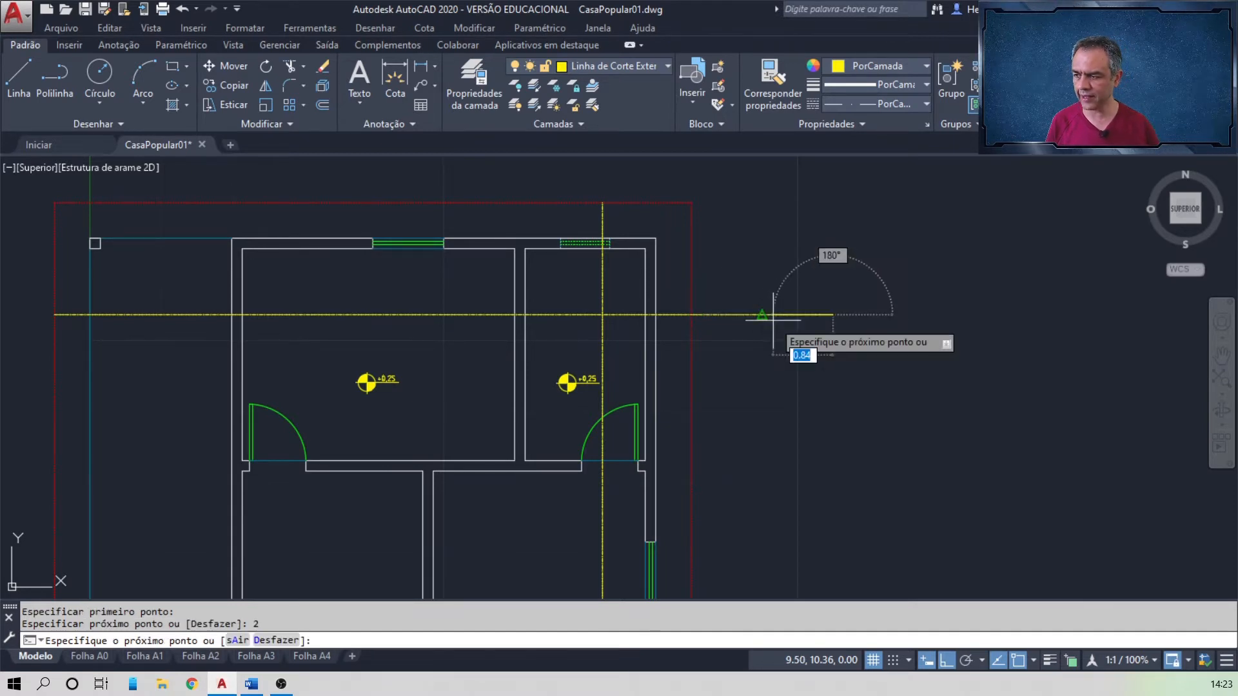
key(Return)
key(Return)
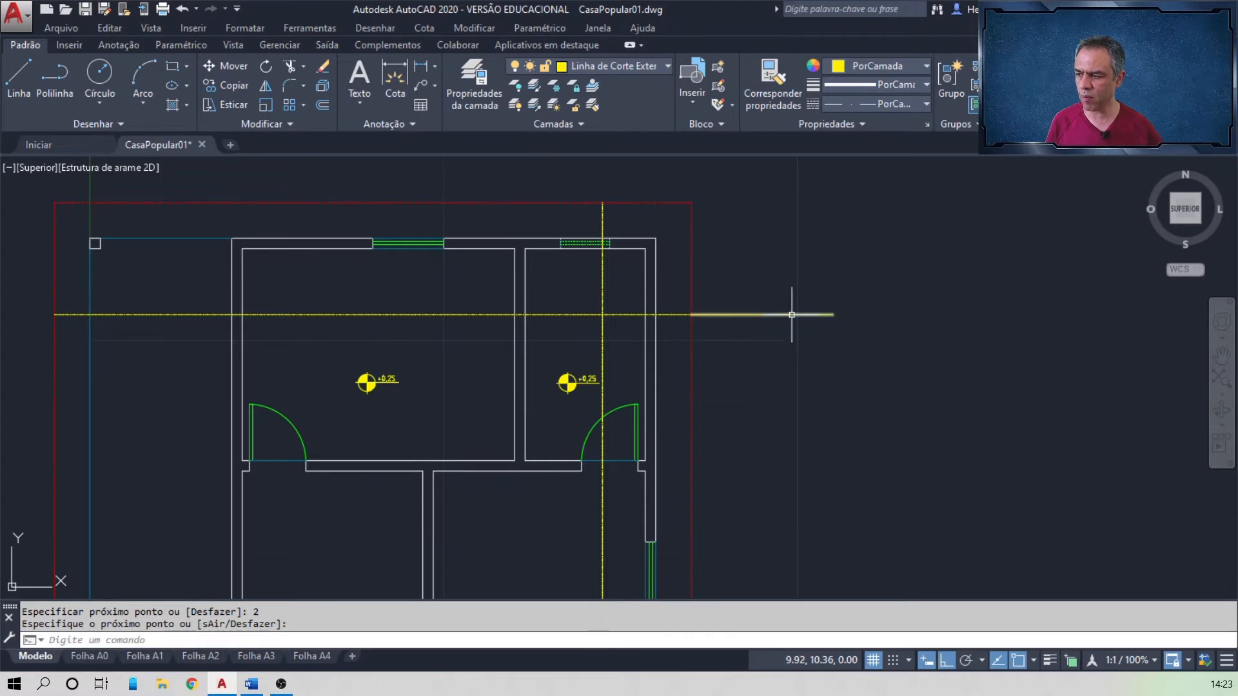
- Turn Ortho off and draw an external line from the right end of section line B using relative polar coordinates @2<0
middle_drag(816, 455, 818, 199)
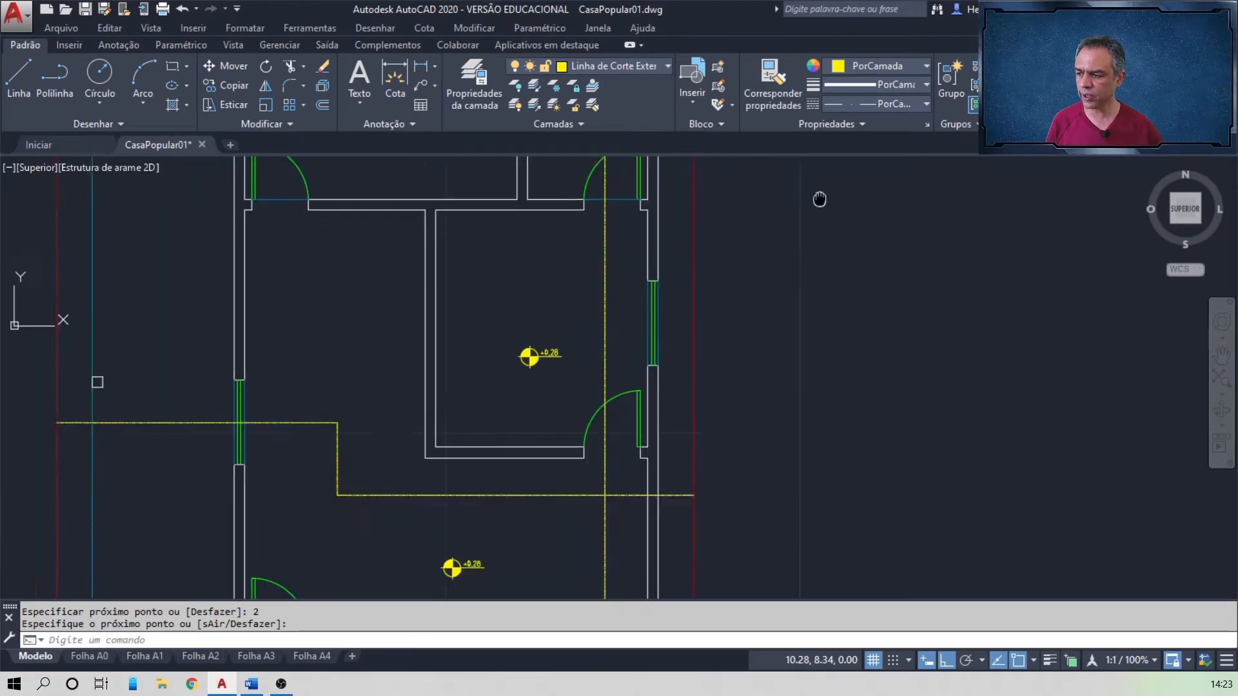
middle_drag(869, 433, 804, 277)
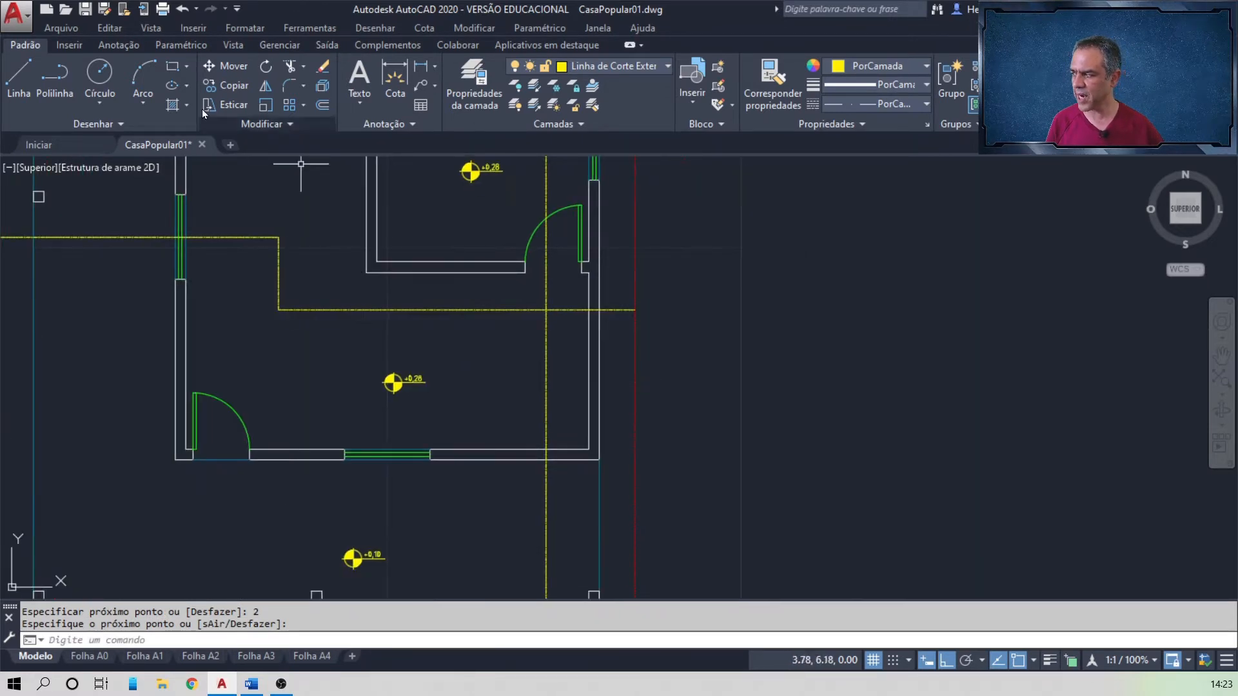
click(18, 77)
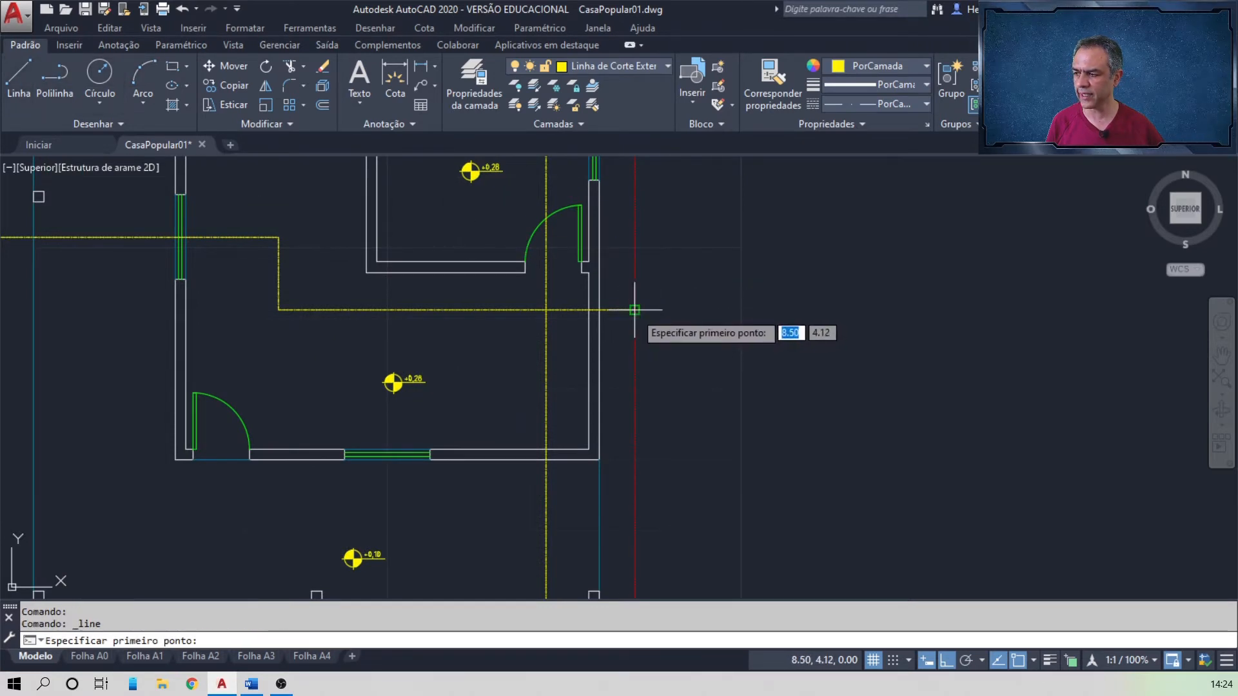
click(634, 310)
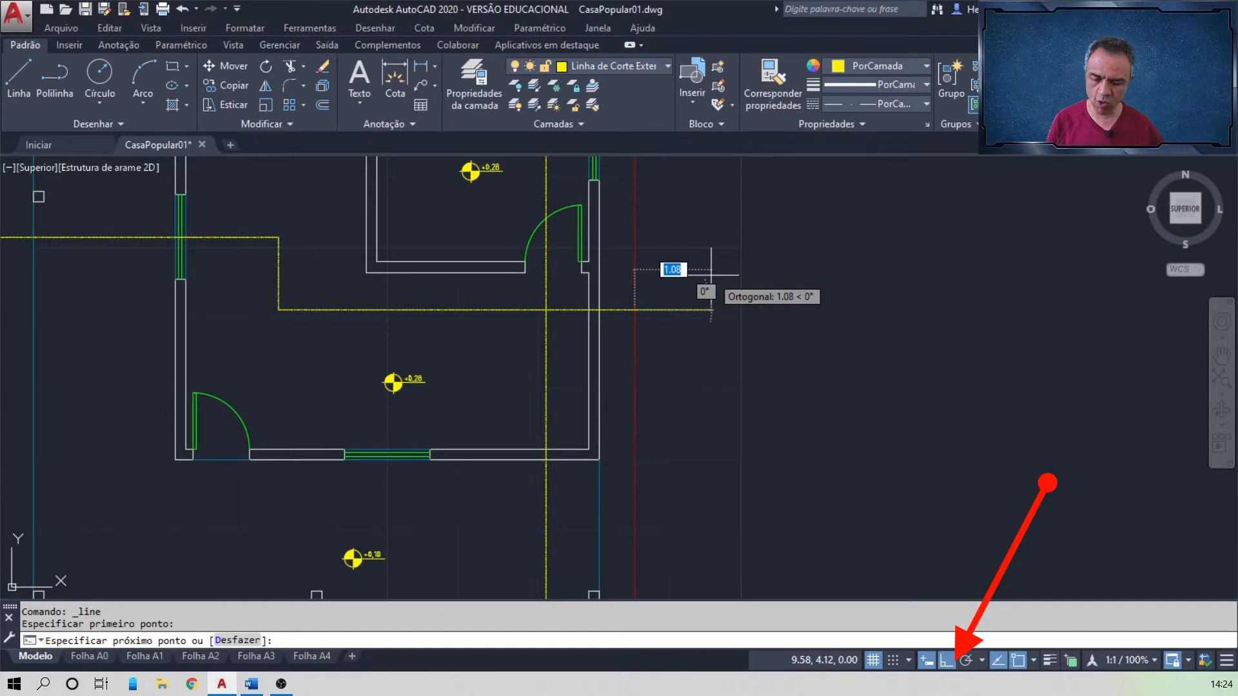
key(F8)
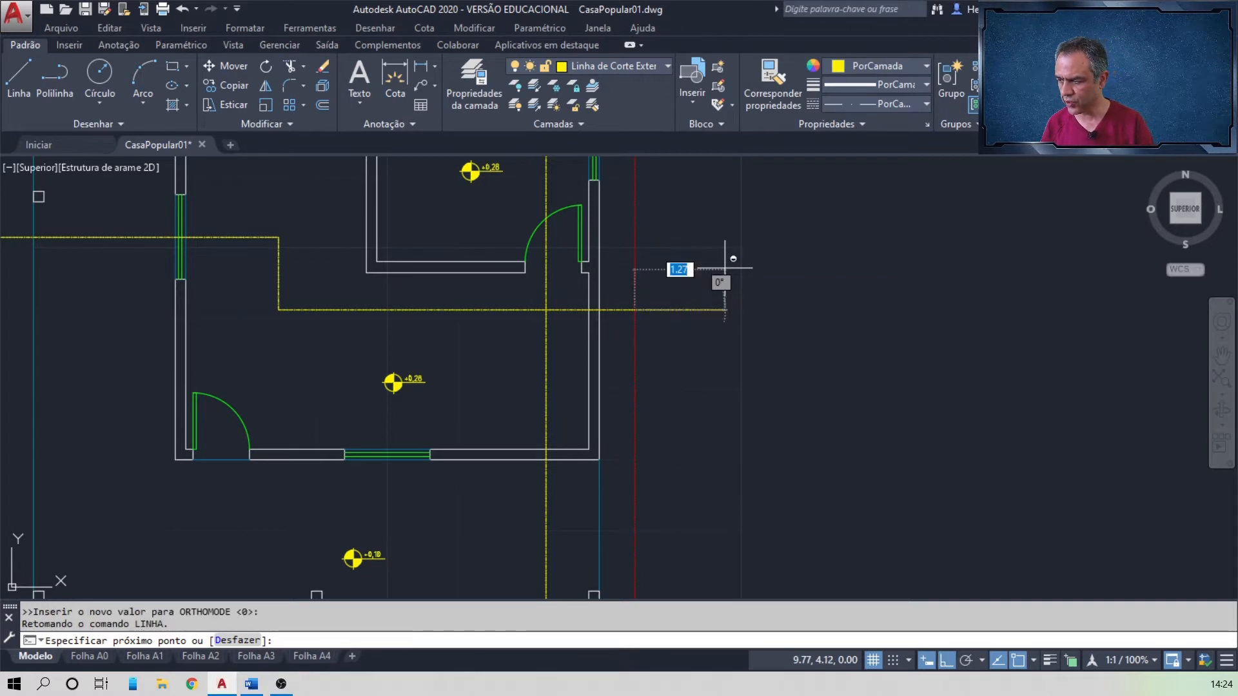
text(@)
text(2)
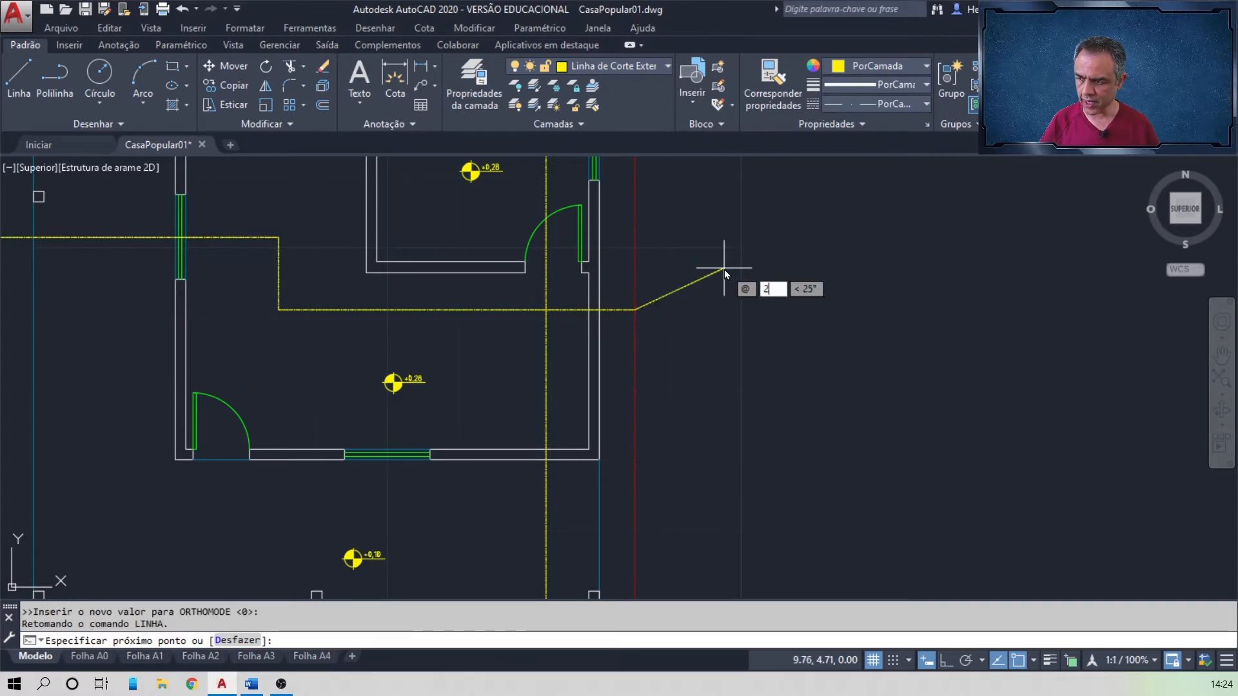
key(Tab)
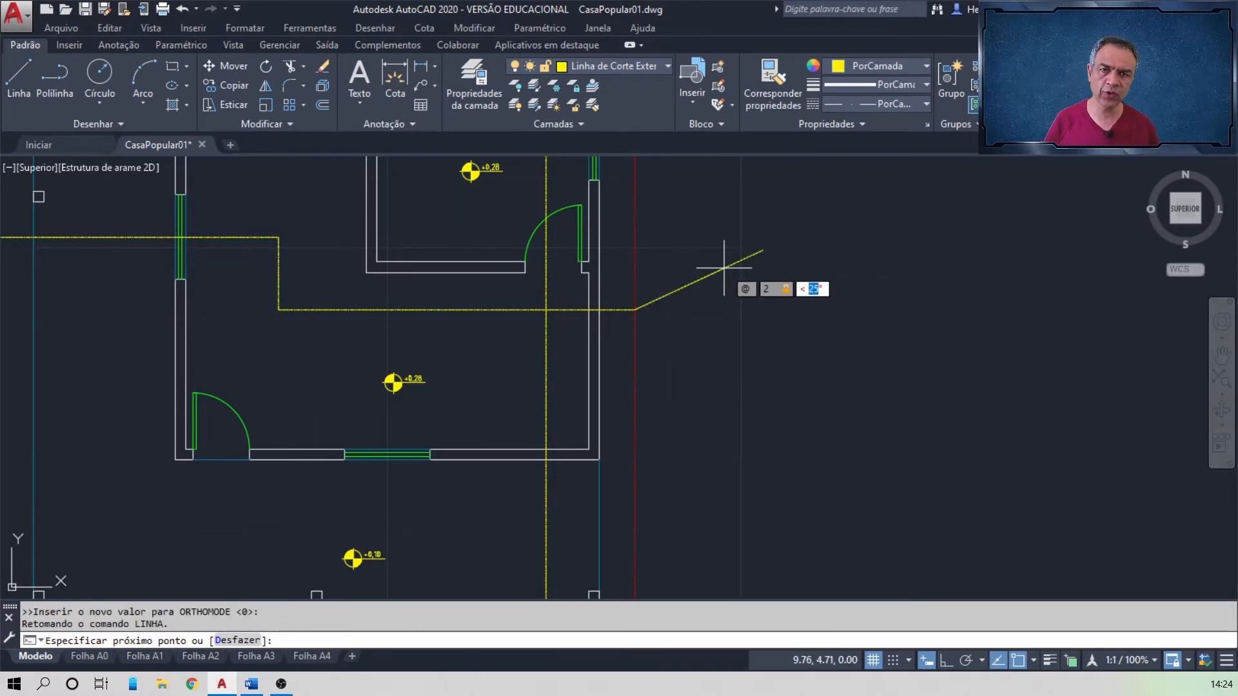
text(0)
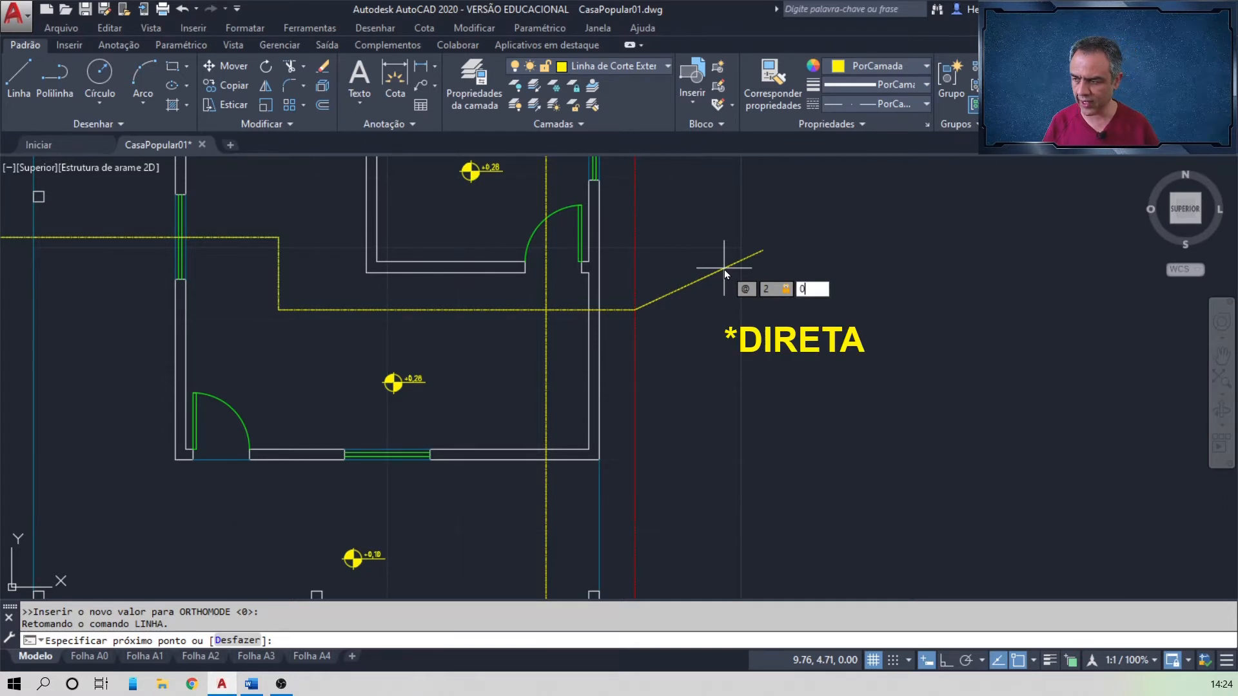
key(Return)
key(Return)
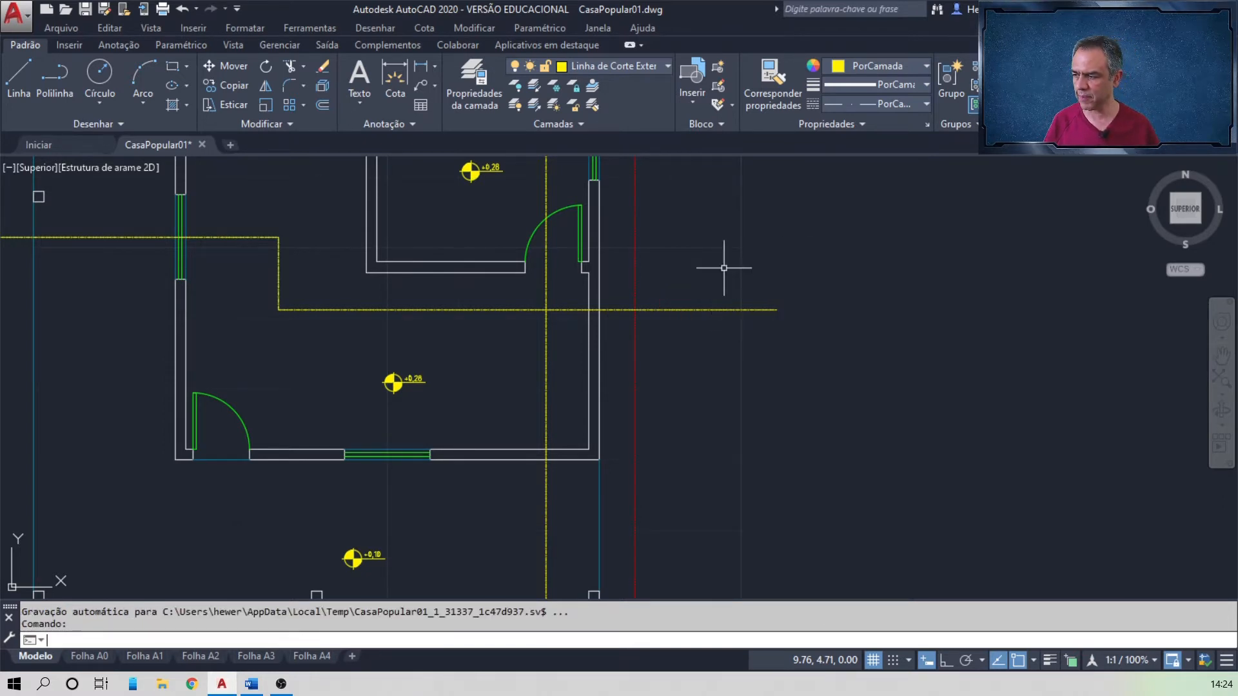
- Draw an external line upward from the top end of the vertical section line at the eave, using relative polar coordinates @2<90
scroll(724, 277, down, 2)
mouse_move(730, 217)
middle_down()
mouse_move(774, 476)
mouse_move(769, 525)
middle_up()
middle_drag(697, 273, 700, 445)
scroll(713, 354, up, 6)
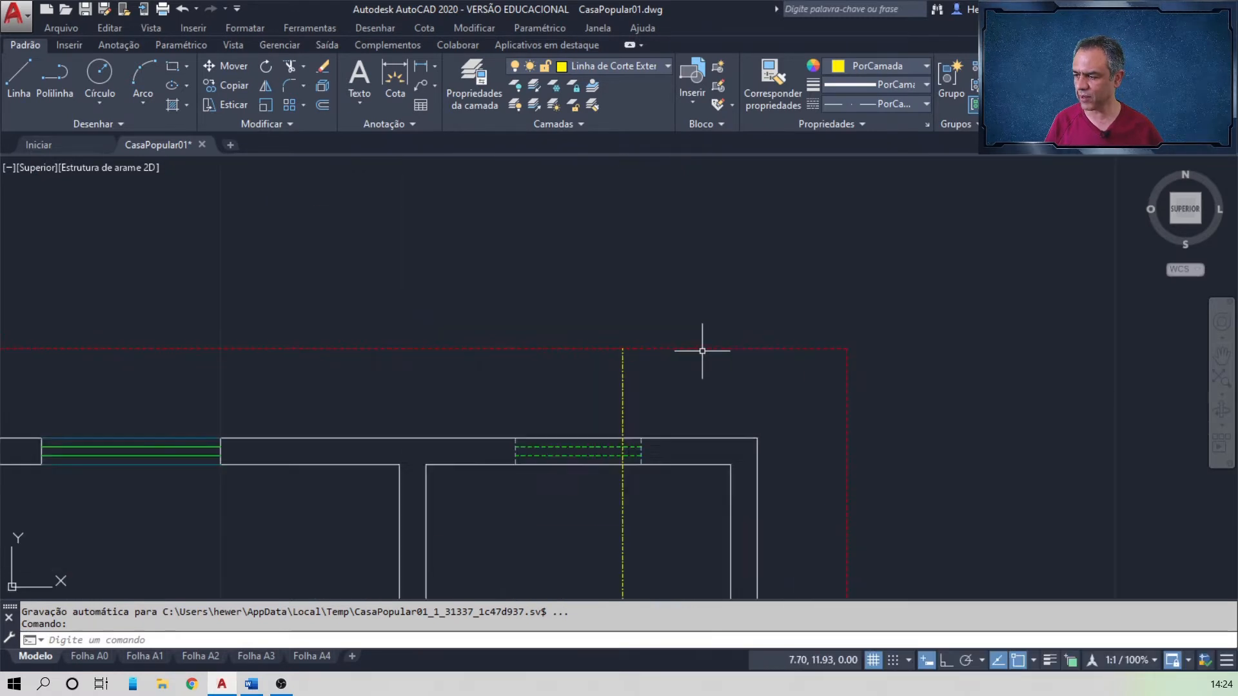
middle_drag(705, 346, 643, 418)
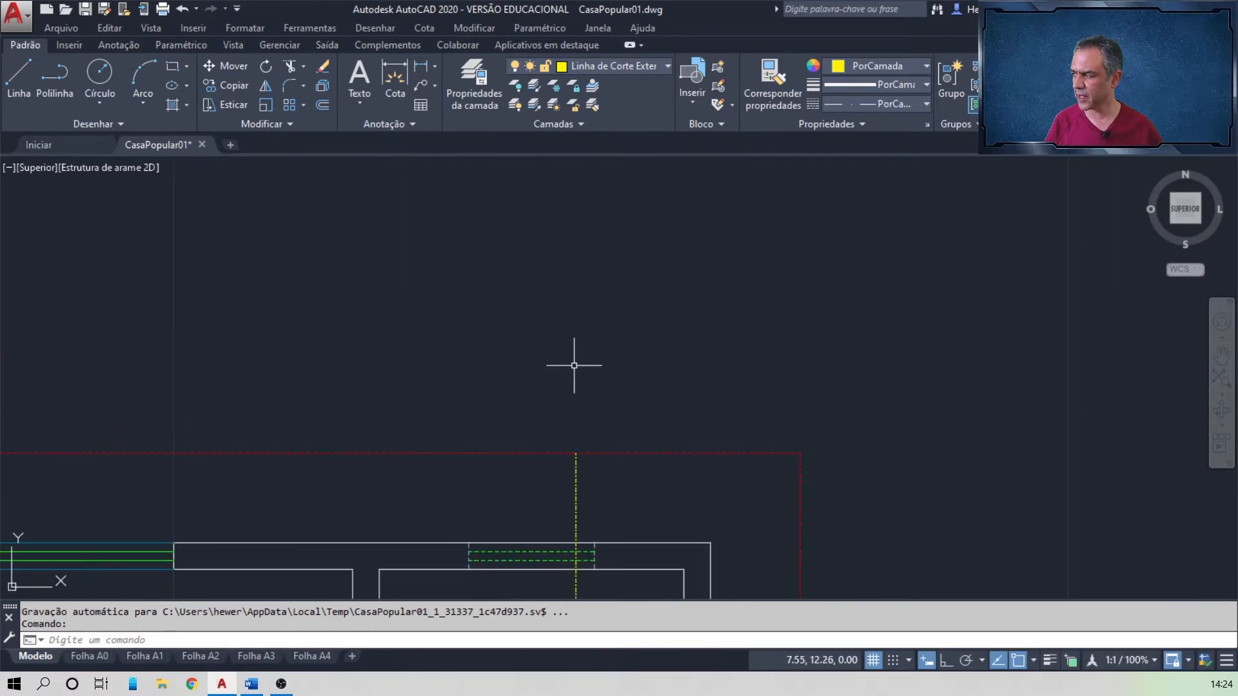
click(20, 74)
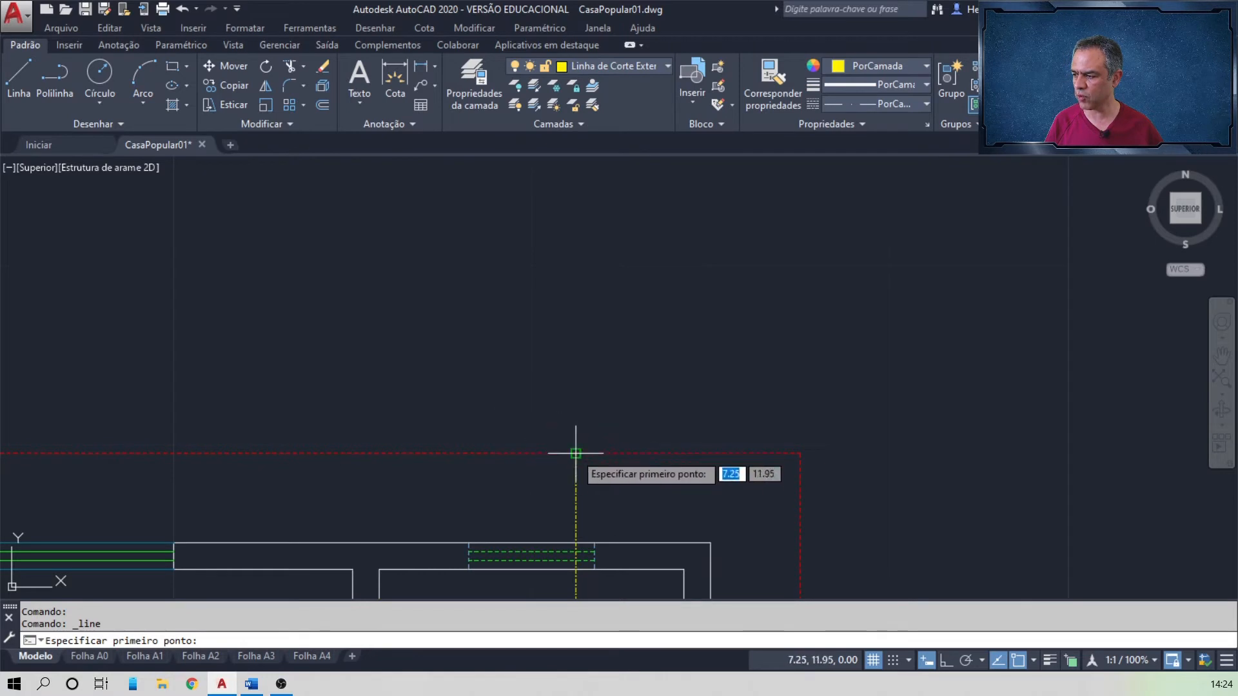
click(576, 454)
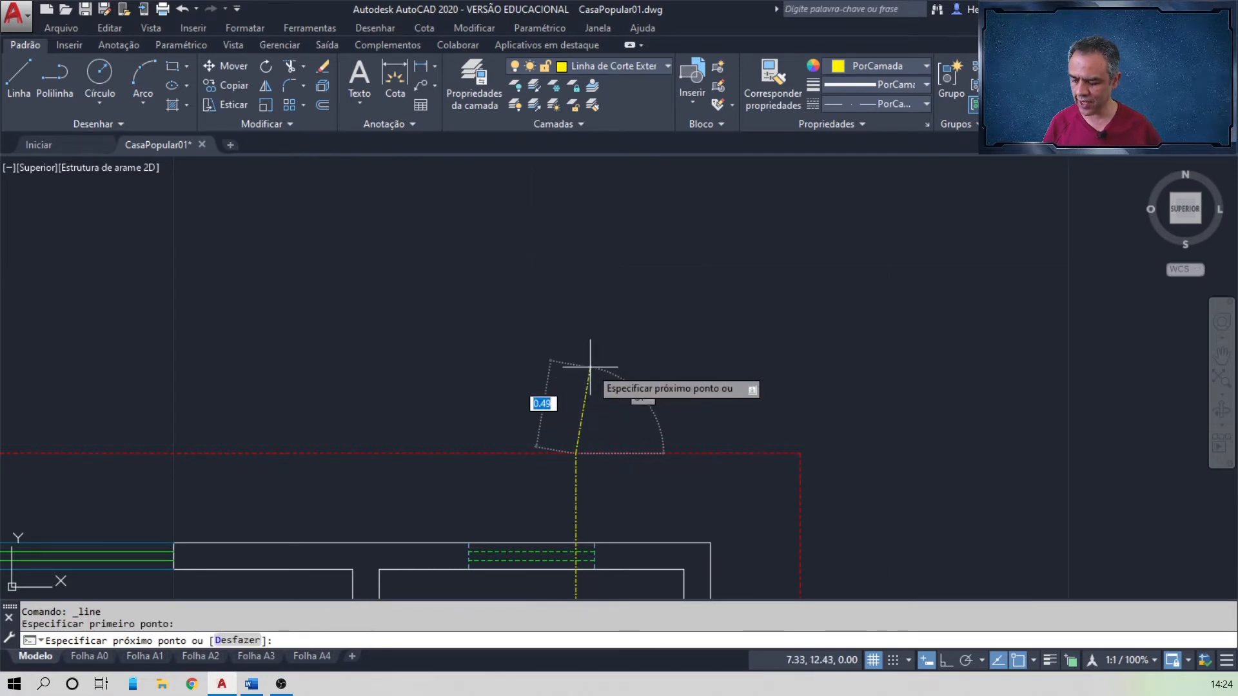
key(F8)
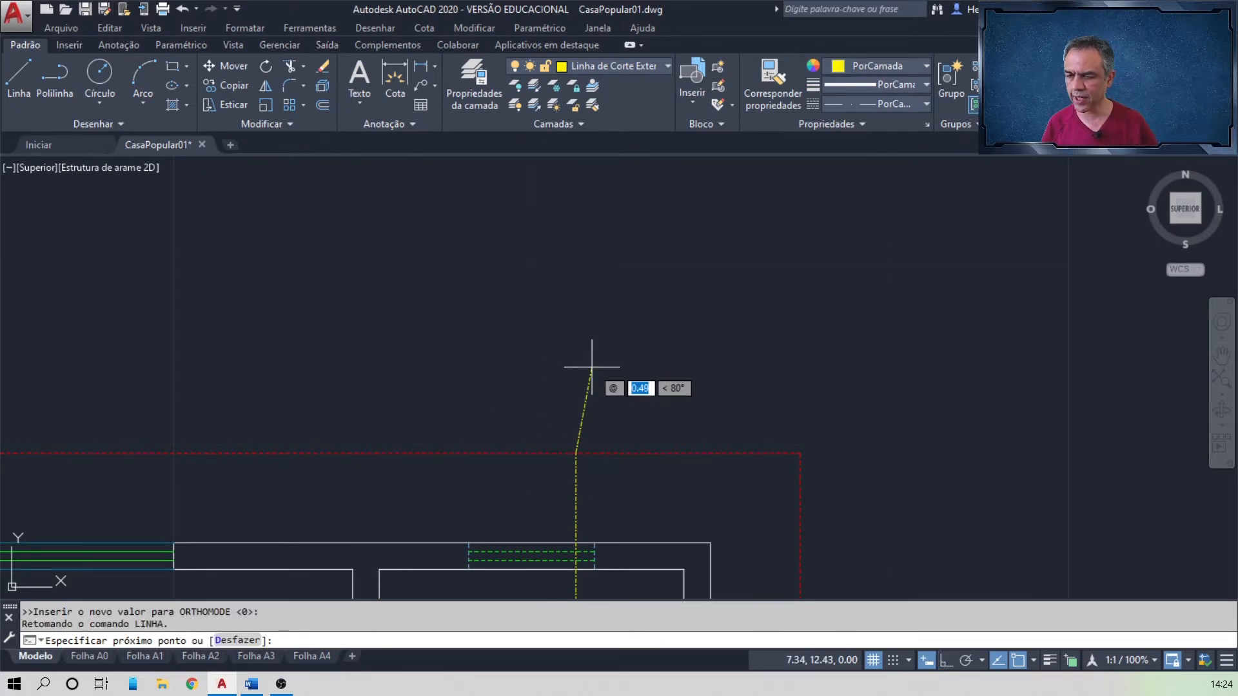
text(2)
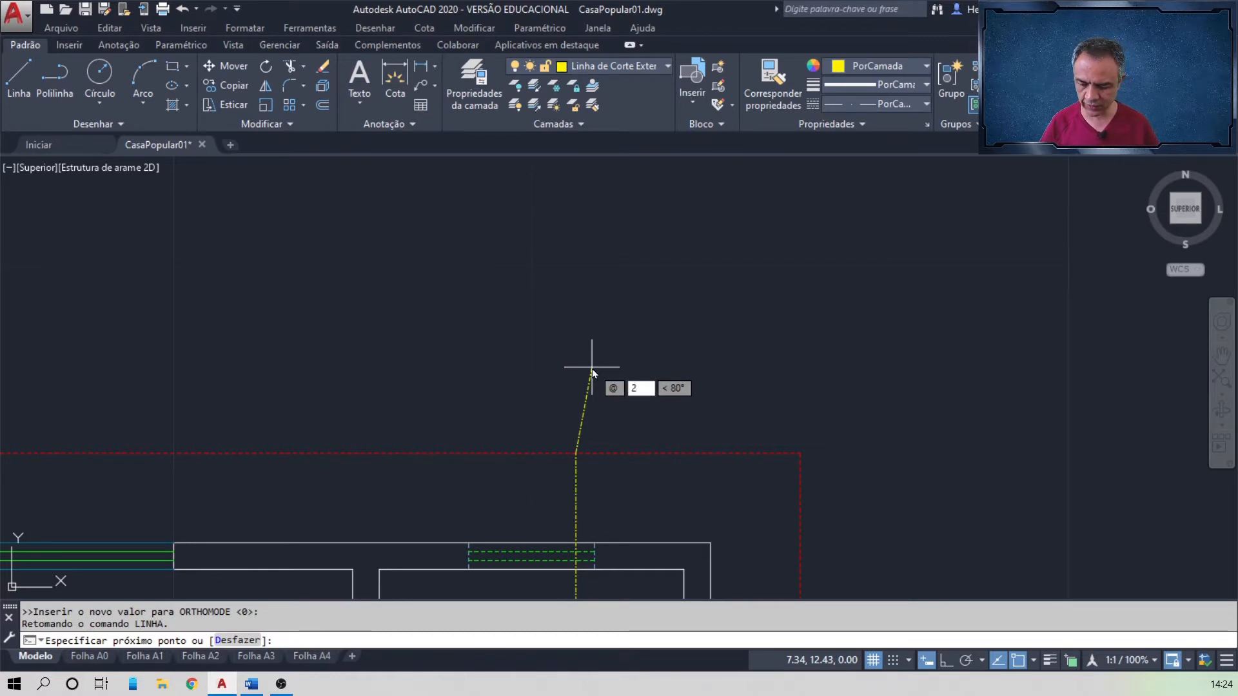
key(Tab)
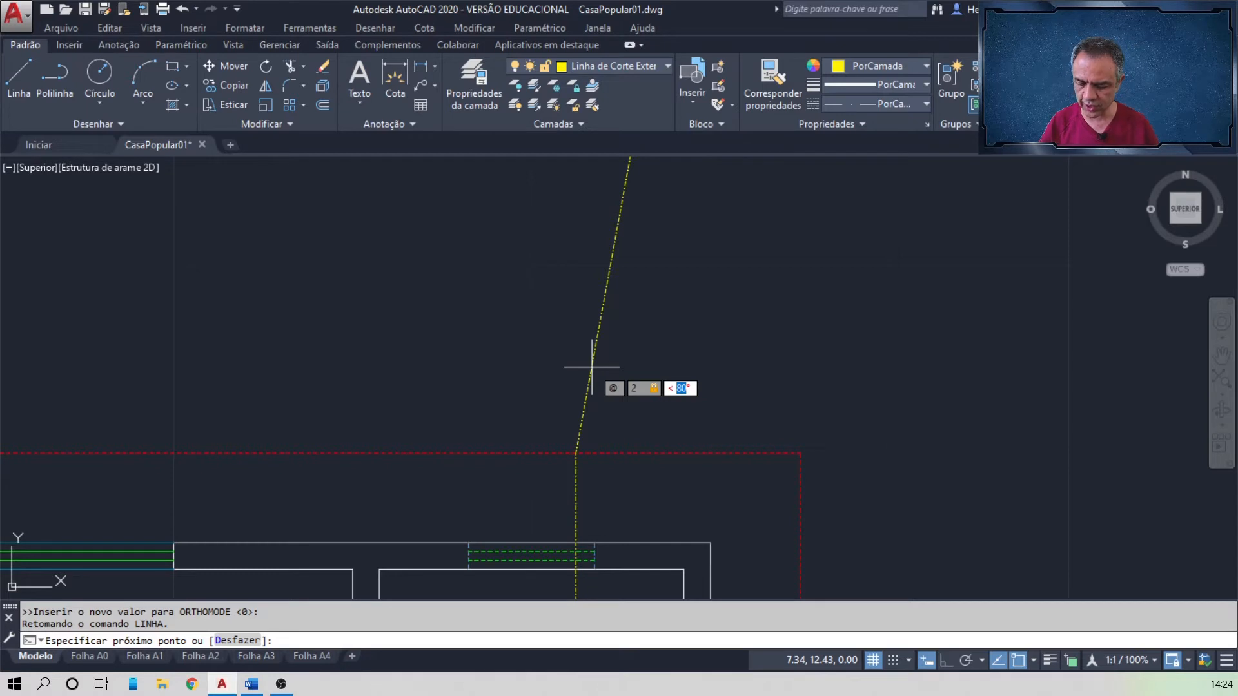
text(90)
key(Return)
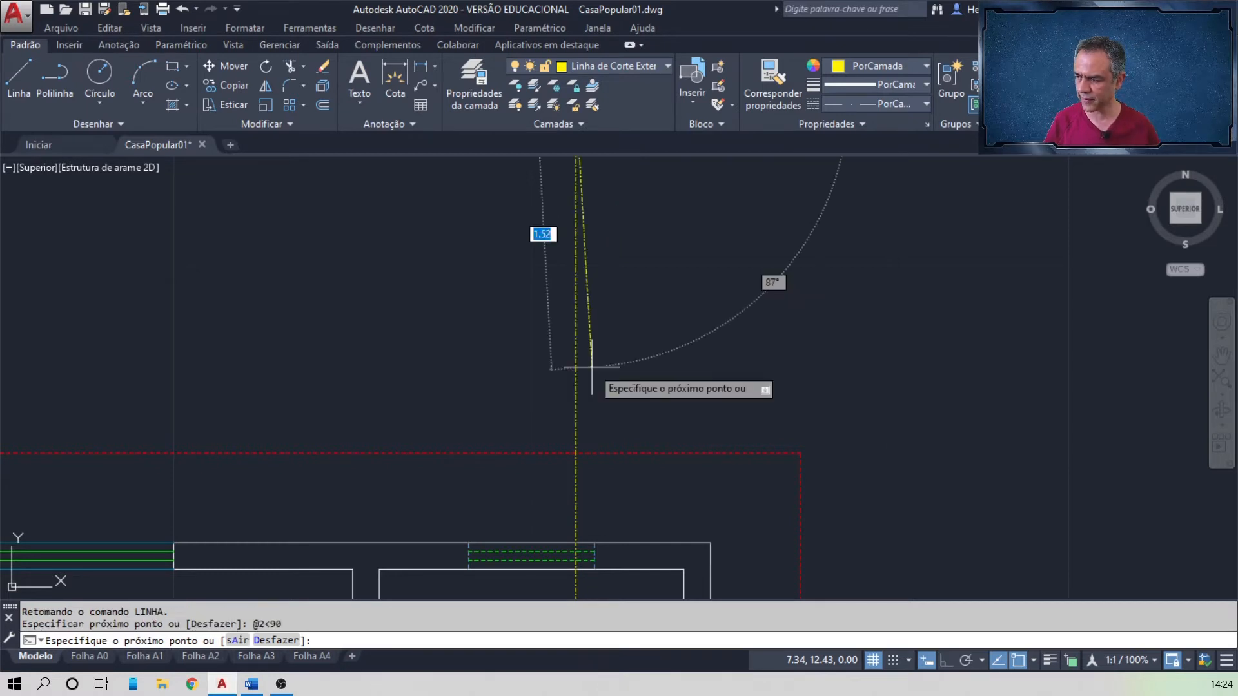
key(Return)
scroll(592, 367, down, 3)
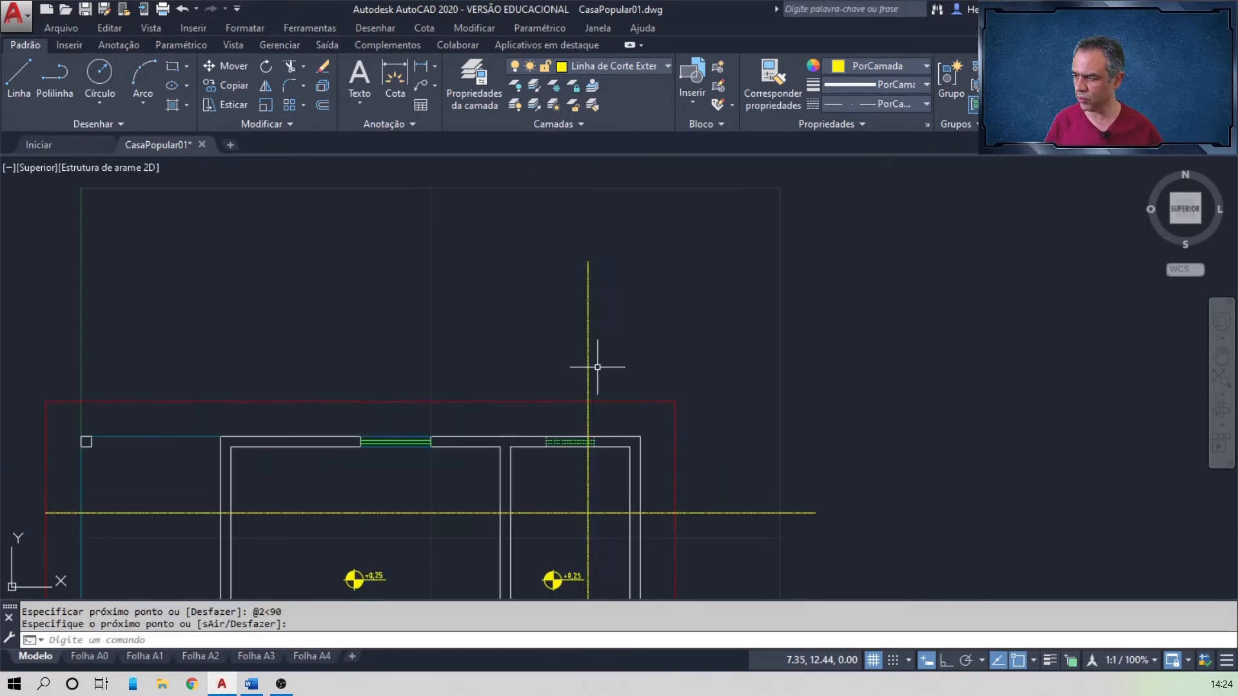
- Draw an external line outward from the left end of the upper section line at the eave, using relative polar coordinates @2<180
scroll(471, 401, up, 3)
mouse_move(470, 400)
middle_down()
mouse_move(497, 356)
mouse_move(874, 271)
middle_up()
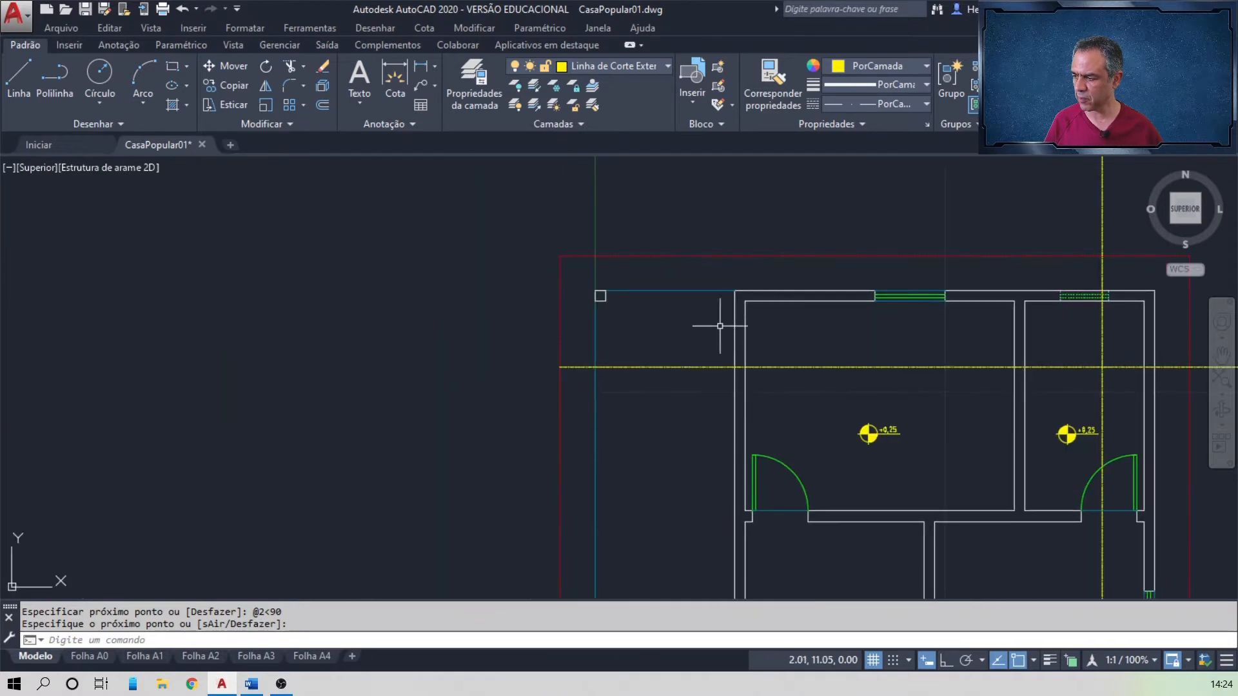
middle_drag(701, 339, 802, 303)
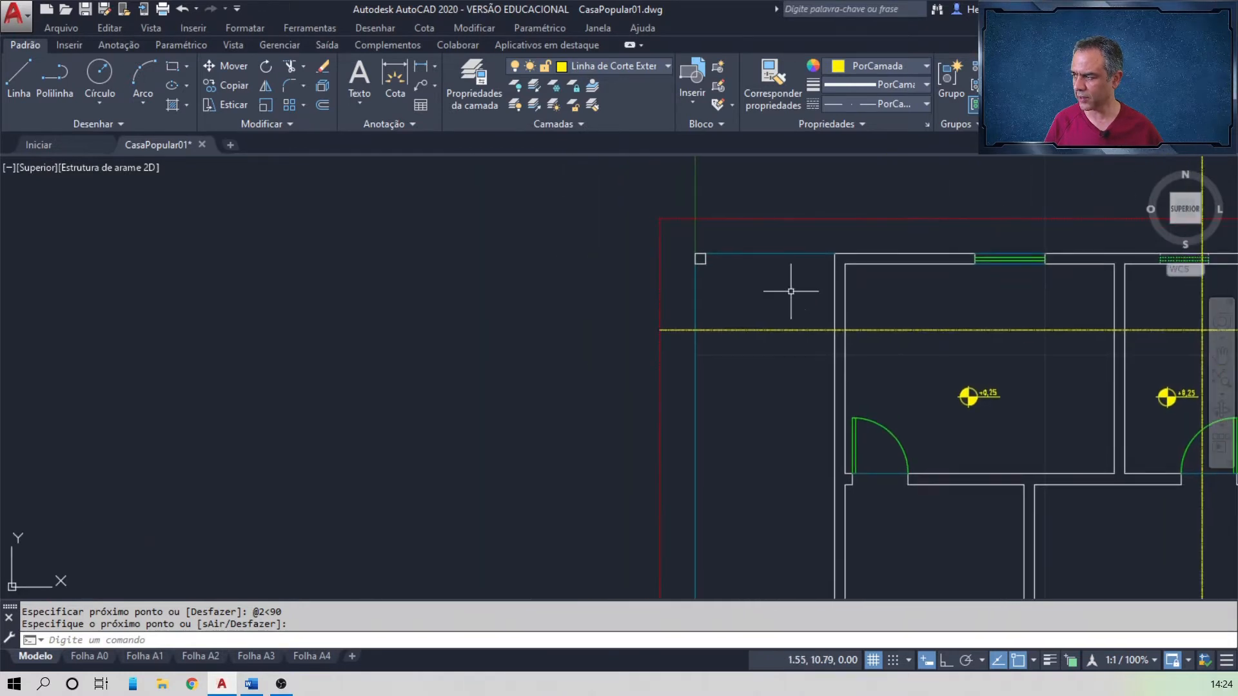
click(26, 76)
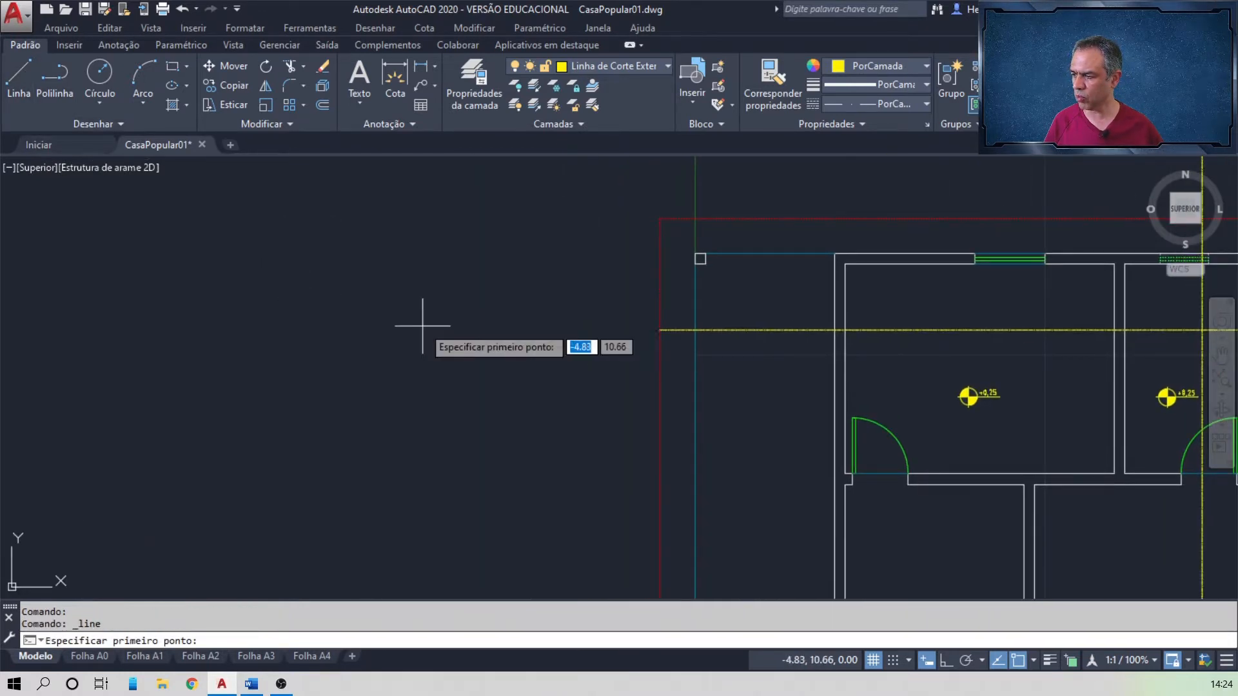
click(660, 330)
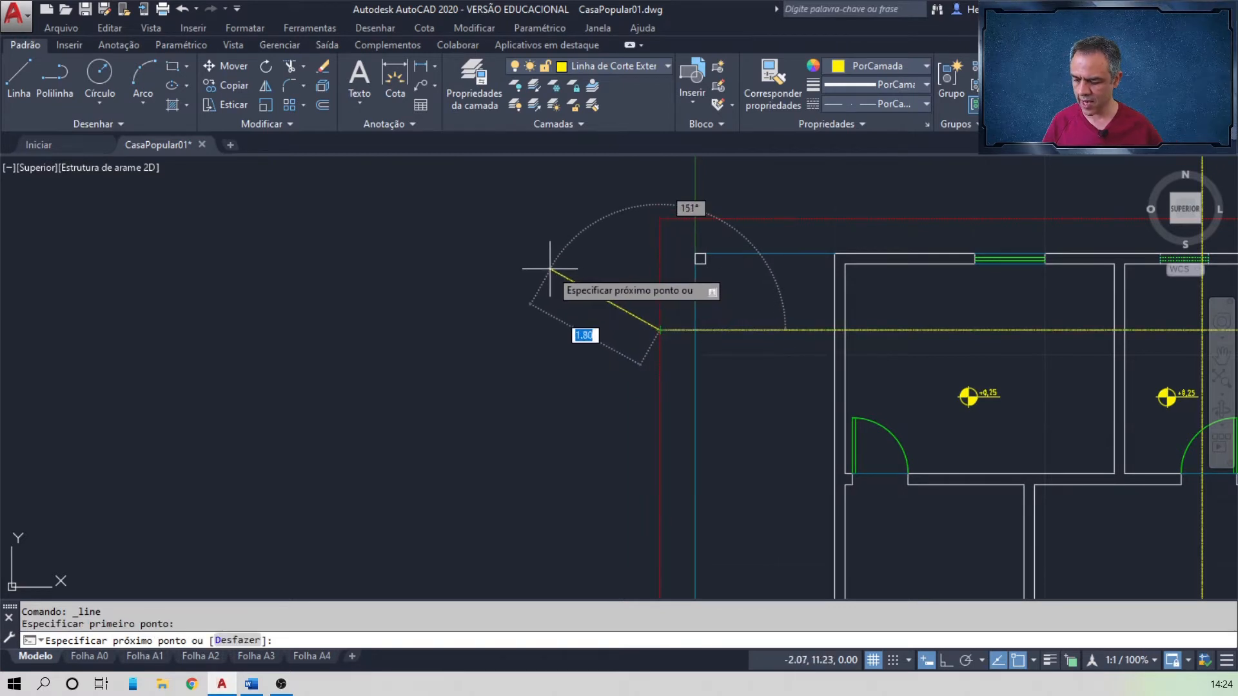
key(shift)
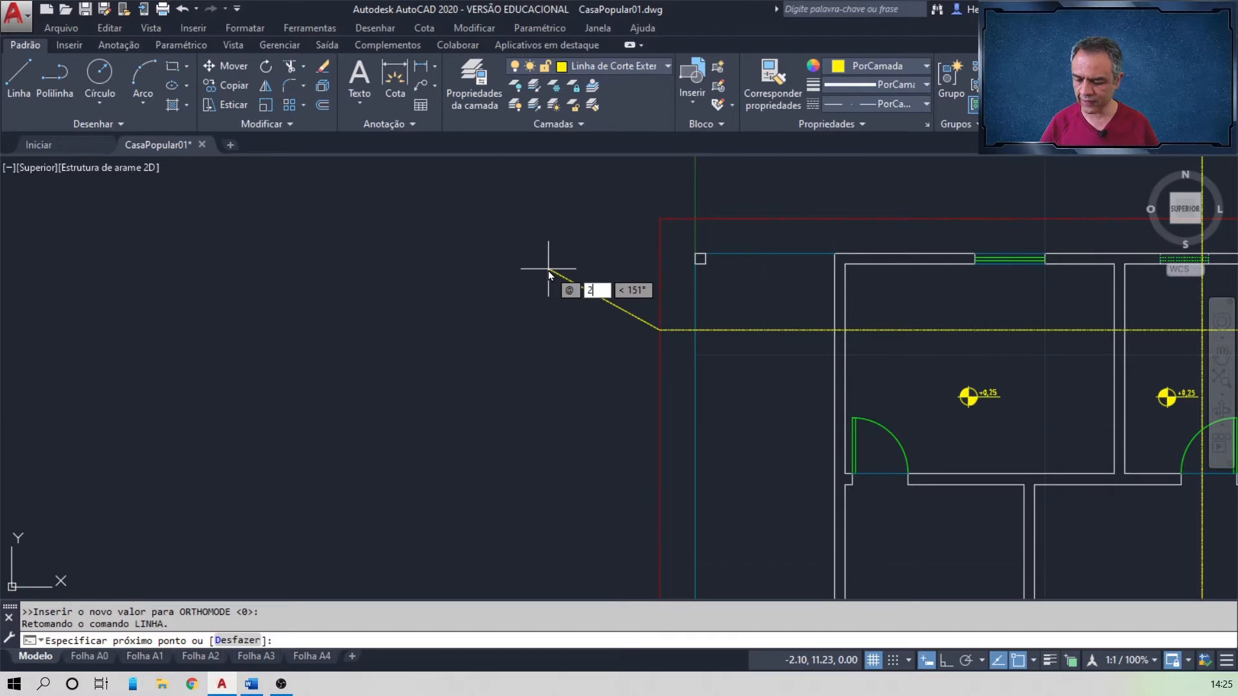
key(Tab)
text(1)
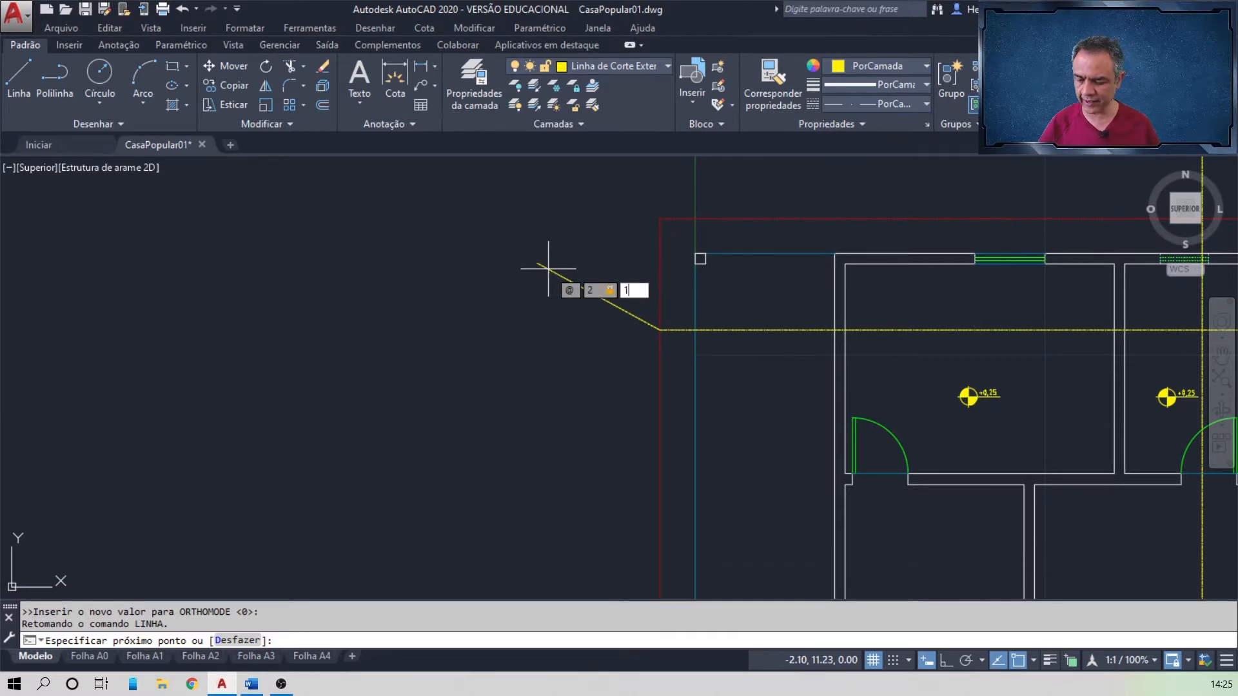
text(80)
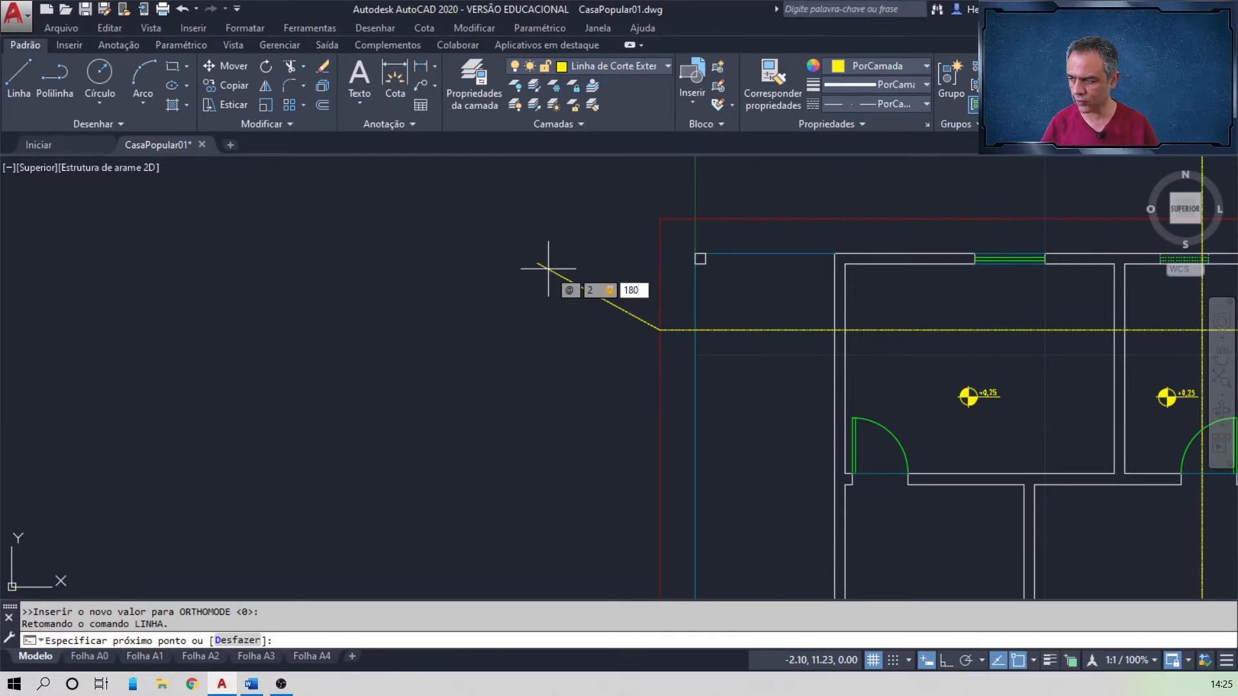
key(Return)
key(Return)
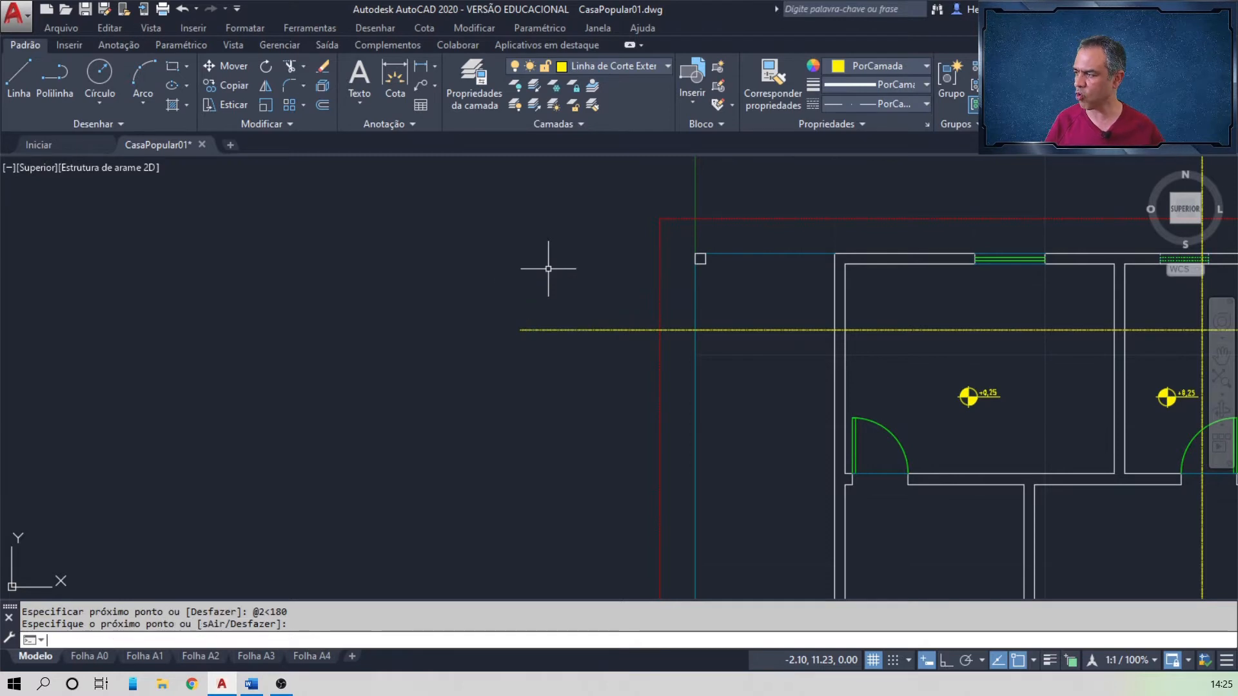
- Copy the upper left external line from its eave endpoint to the left end of the stepped section line at the eave
scroll(548, 268, down, 4)
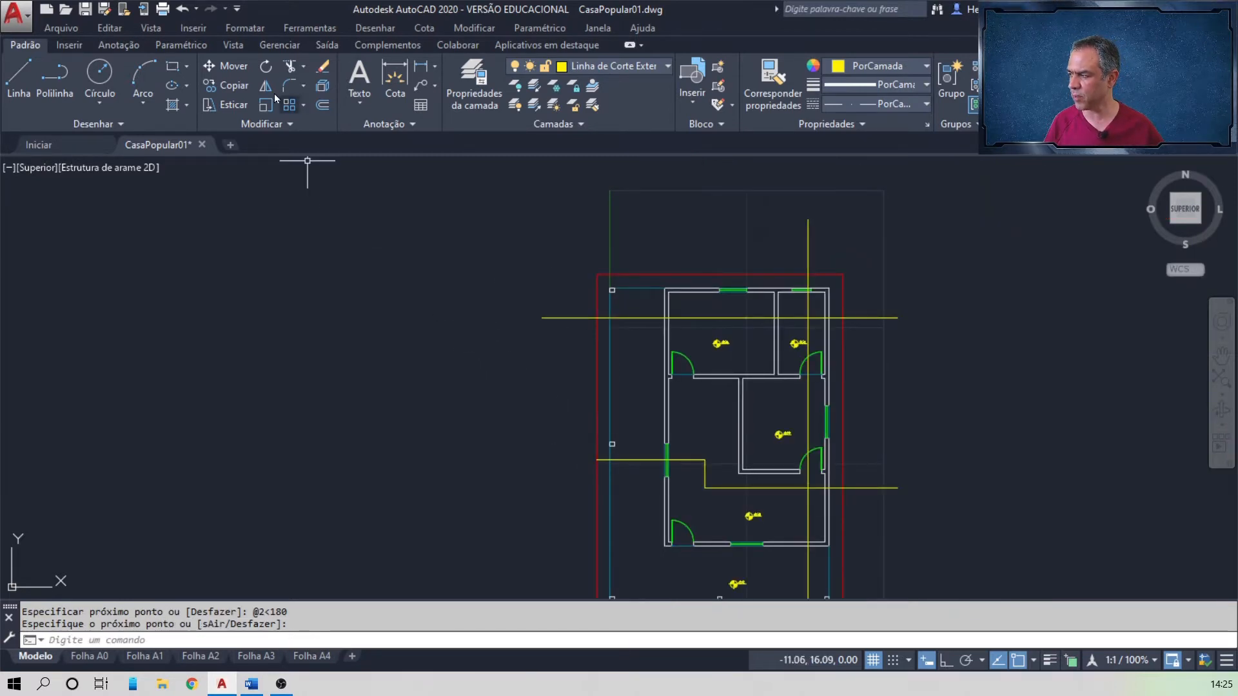
click(236, 89)
scroll(522, 304, up, 5)
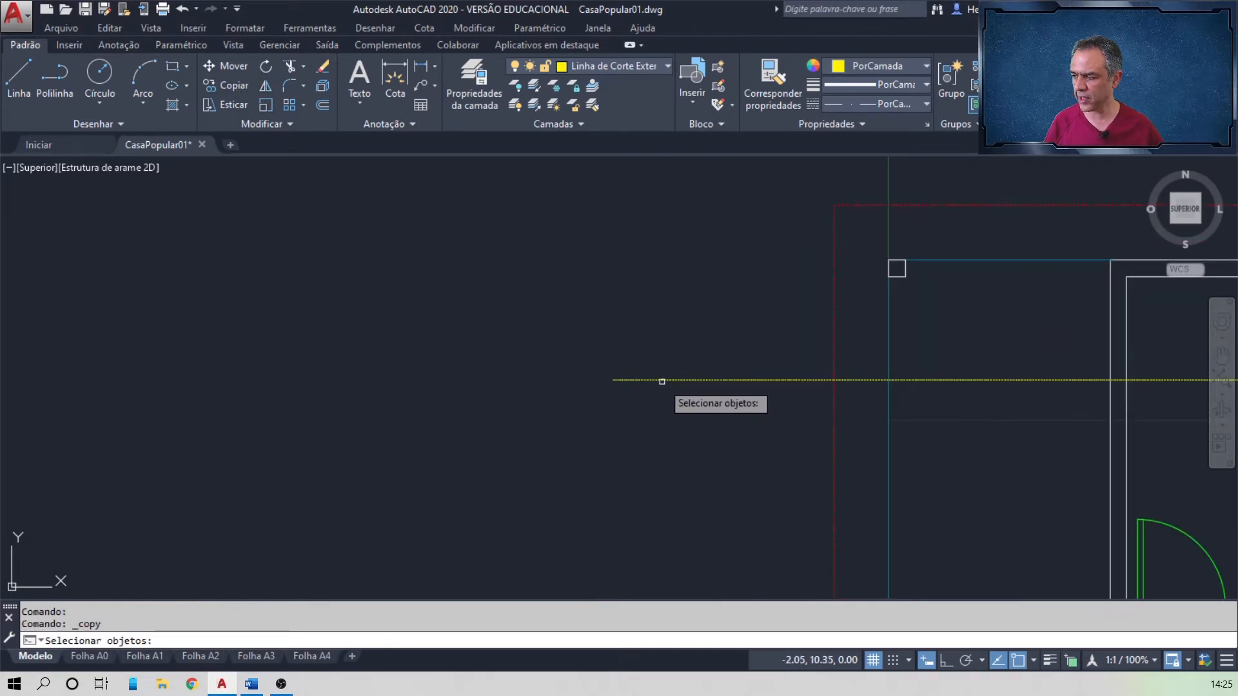
click(658, 379)
key(Return)
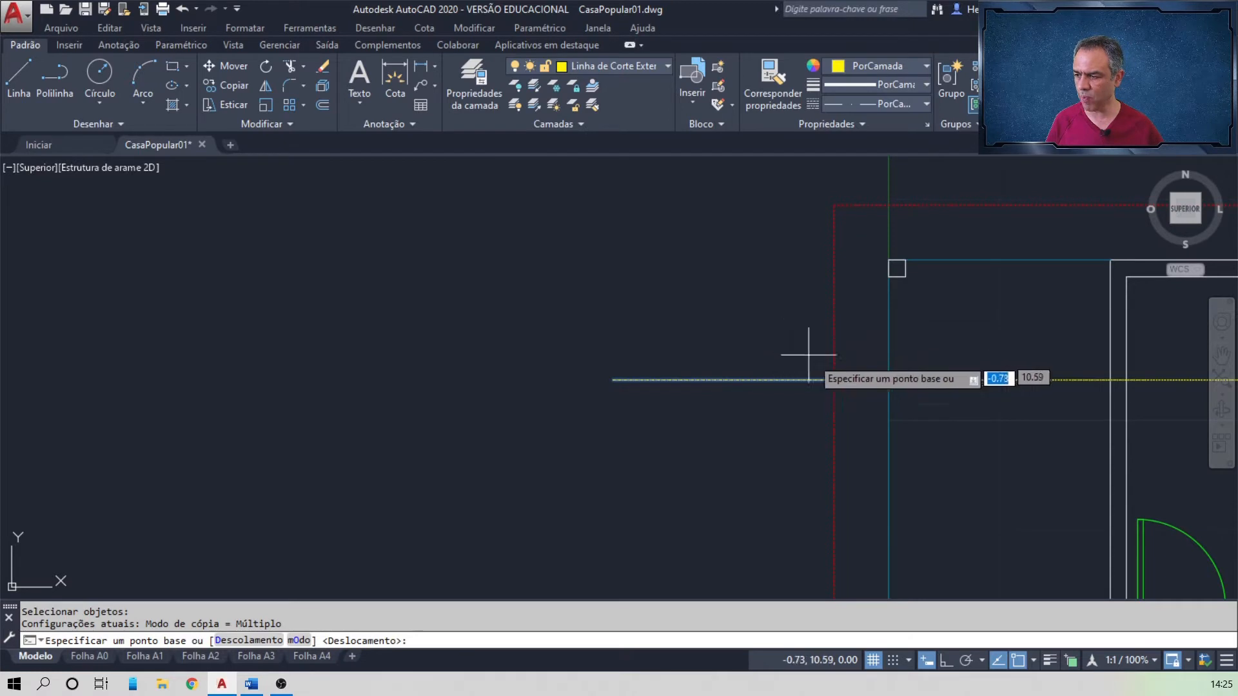
click(834, 380)
scroll(671, 434, down, 4)
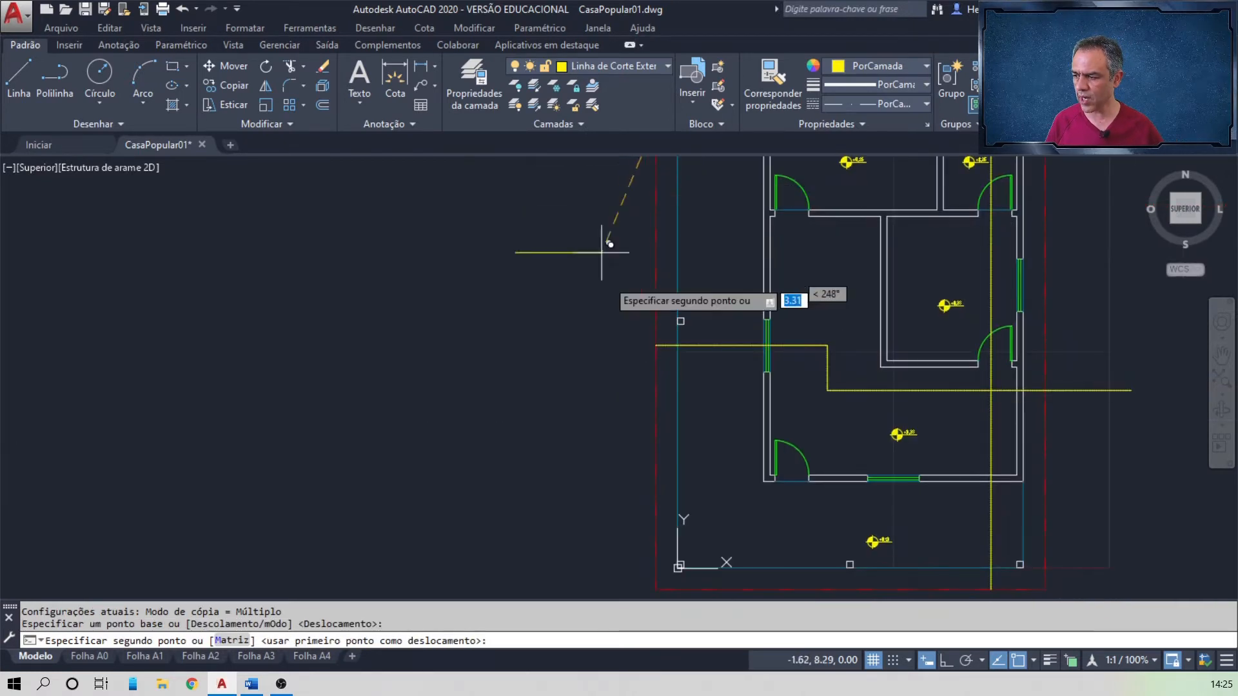
scroll(658, 341, up, 5)
click(652, 353)
key(Return)
scroll(566, 258, down, 5)
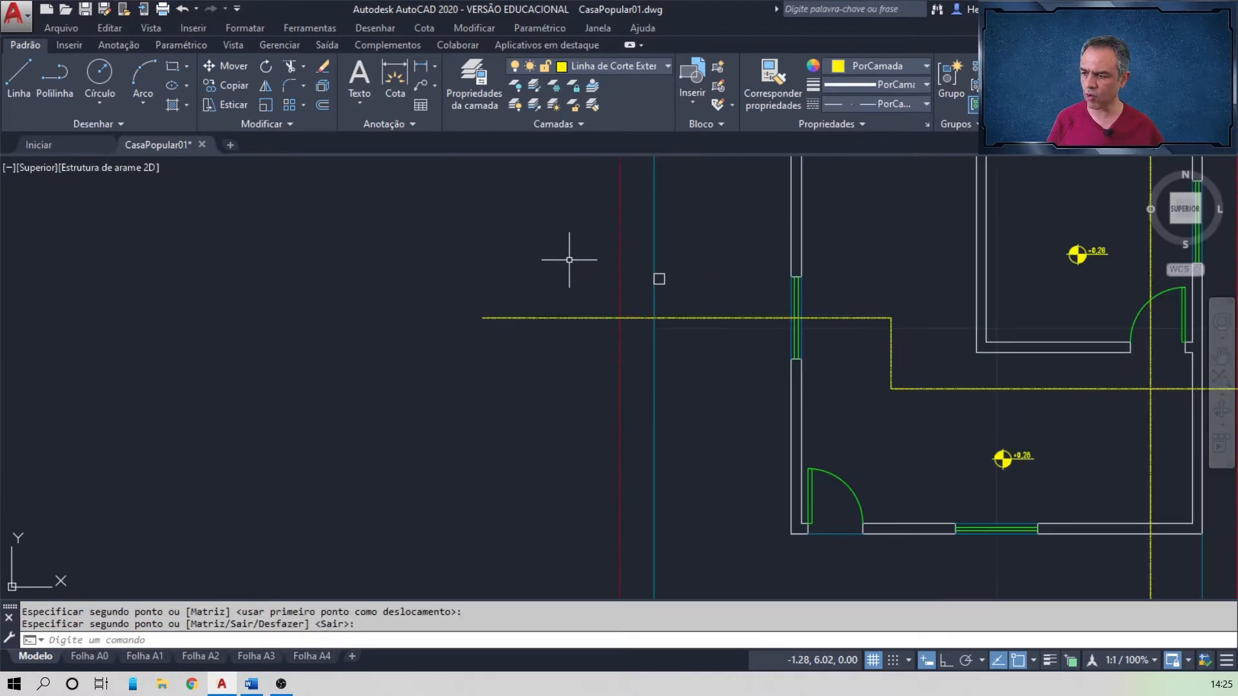
- Draw an external line downward from the bottom end of the vertical section line at the lower eave, using relative polar coordinates @2<270
middle_drag(835, 456, 650, 268)
scroll(642, 275, up, 6)
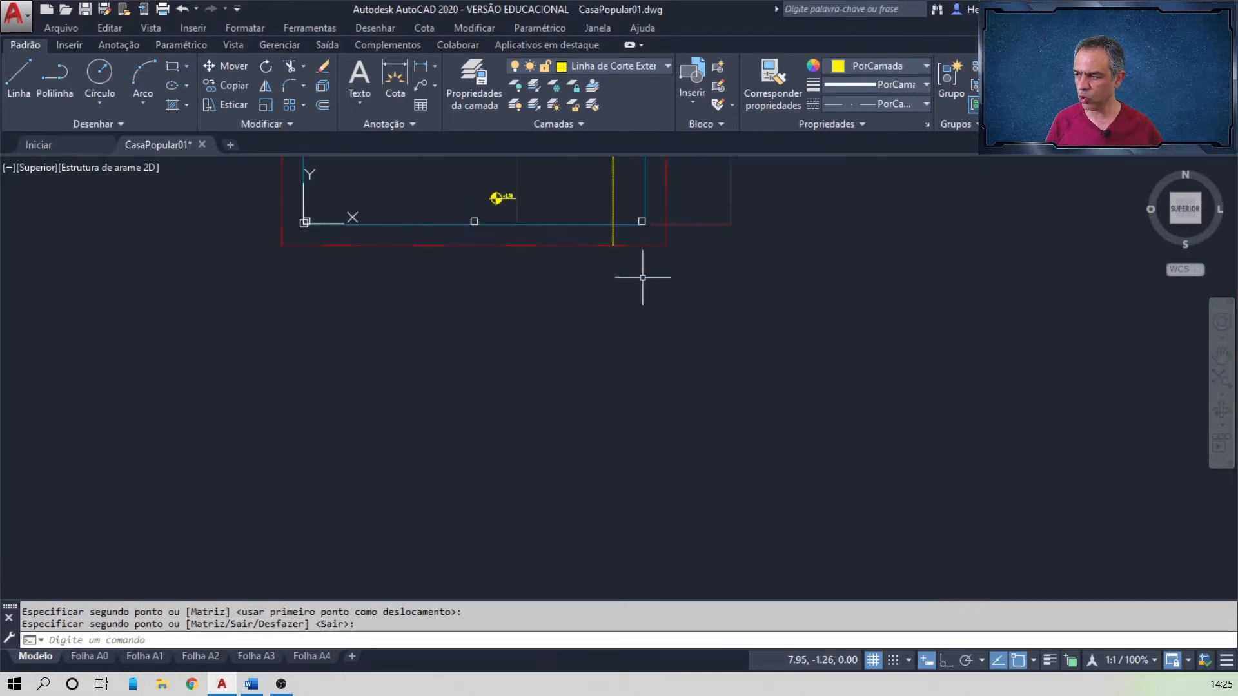
middle_drag(609, 232, 661, 331)
scroll(662, 331, down, 2)
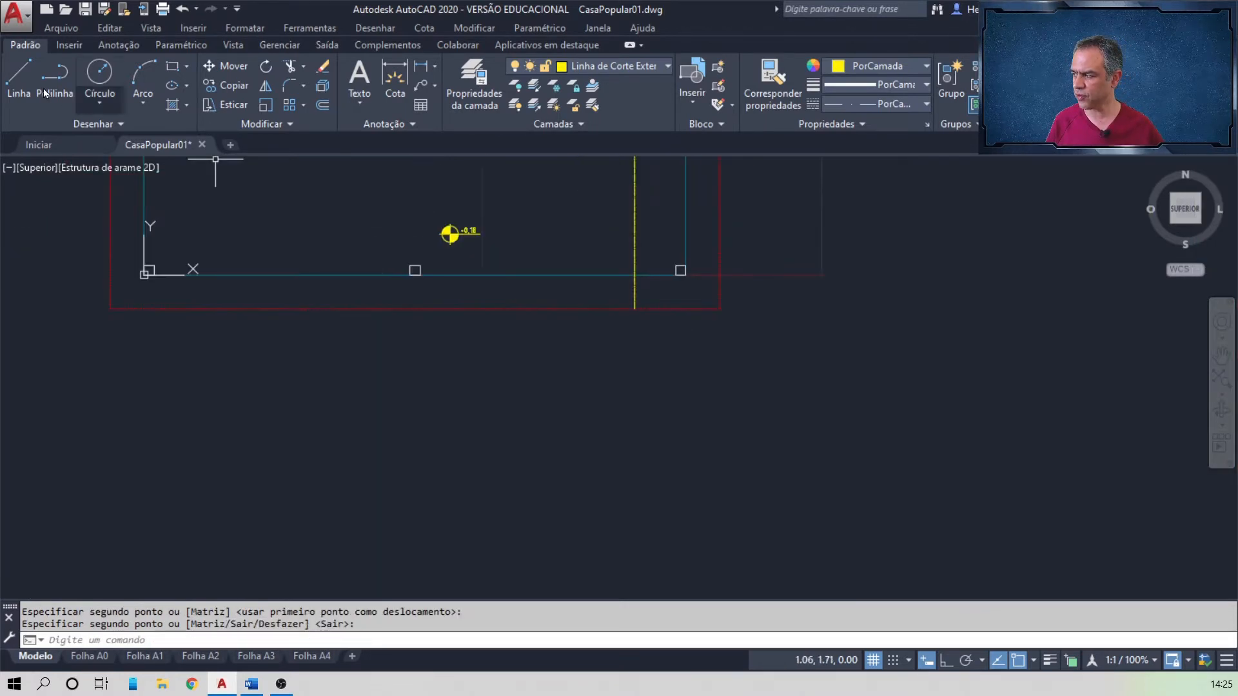
click(19, 79)
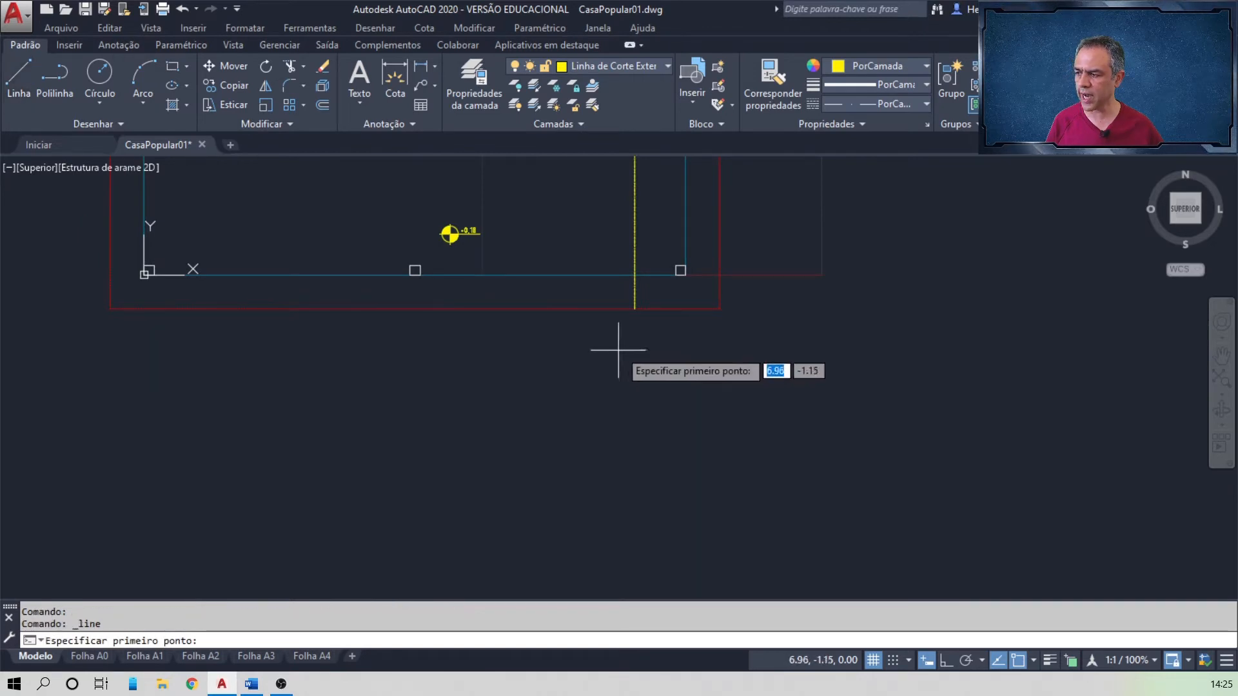
click(634, 310)
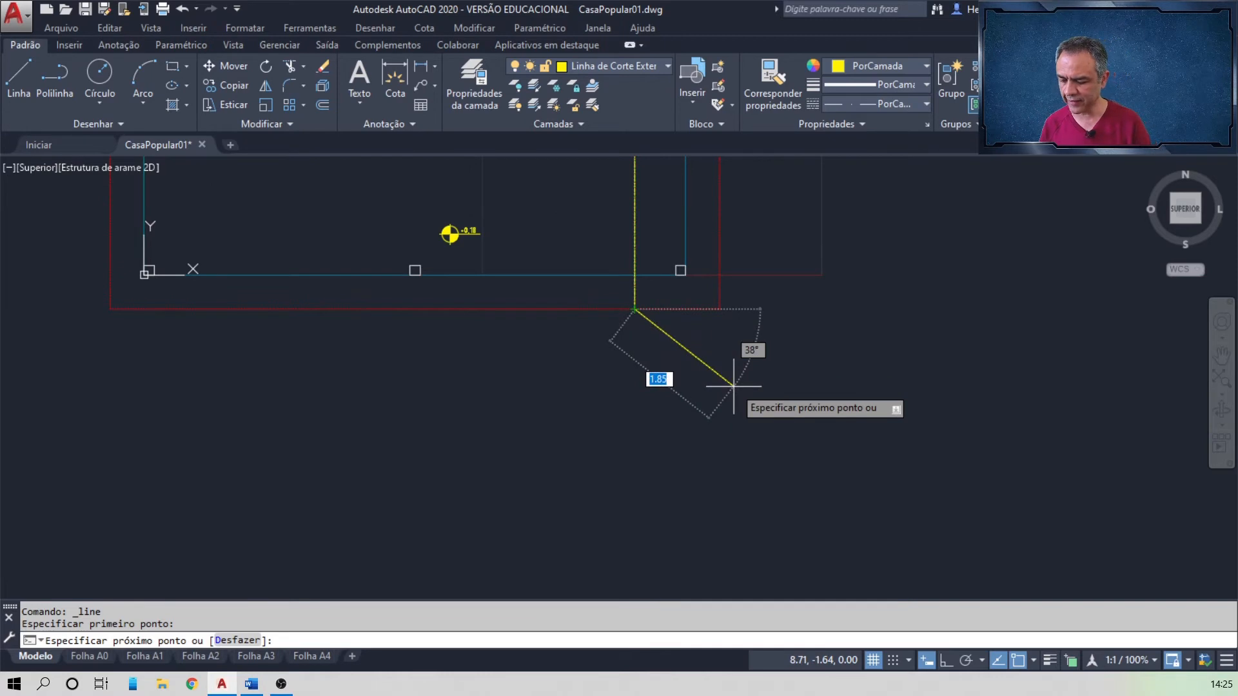
key(shift)
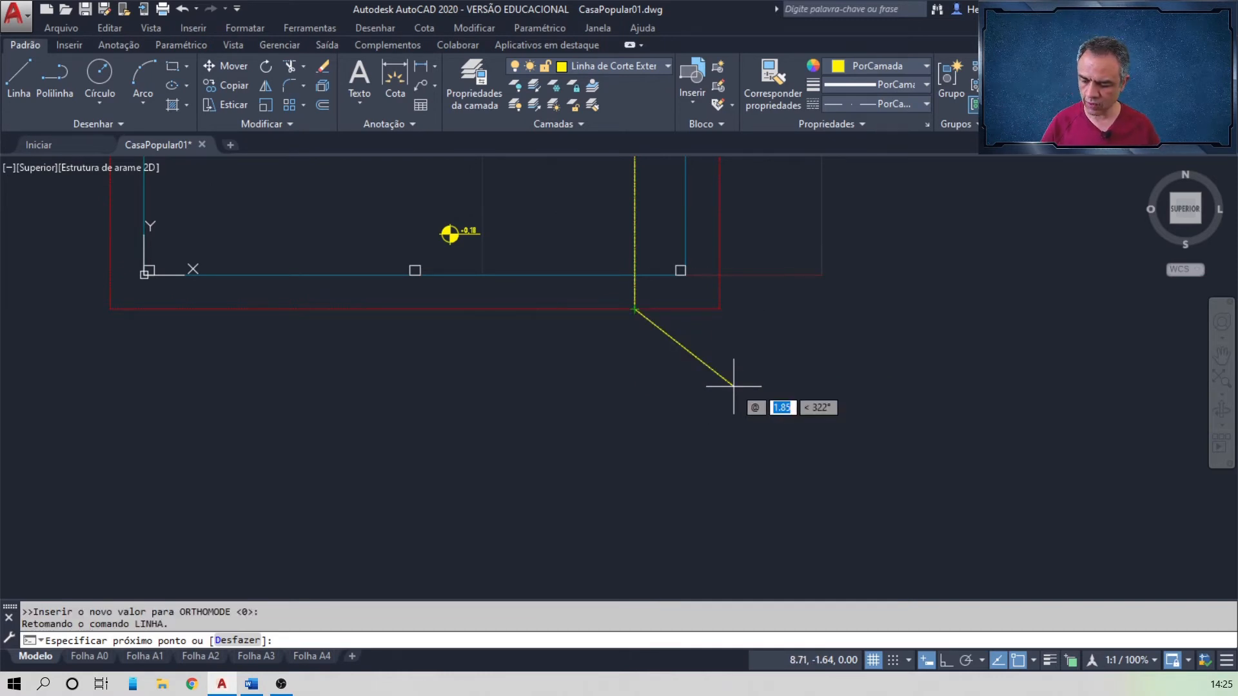
text(2)
key(Tab)
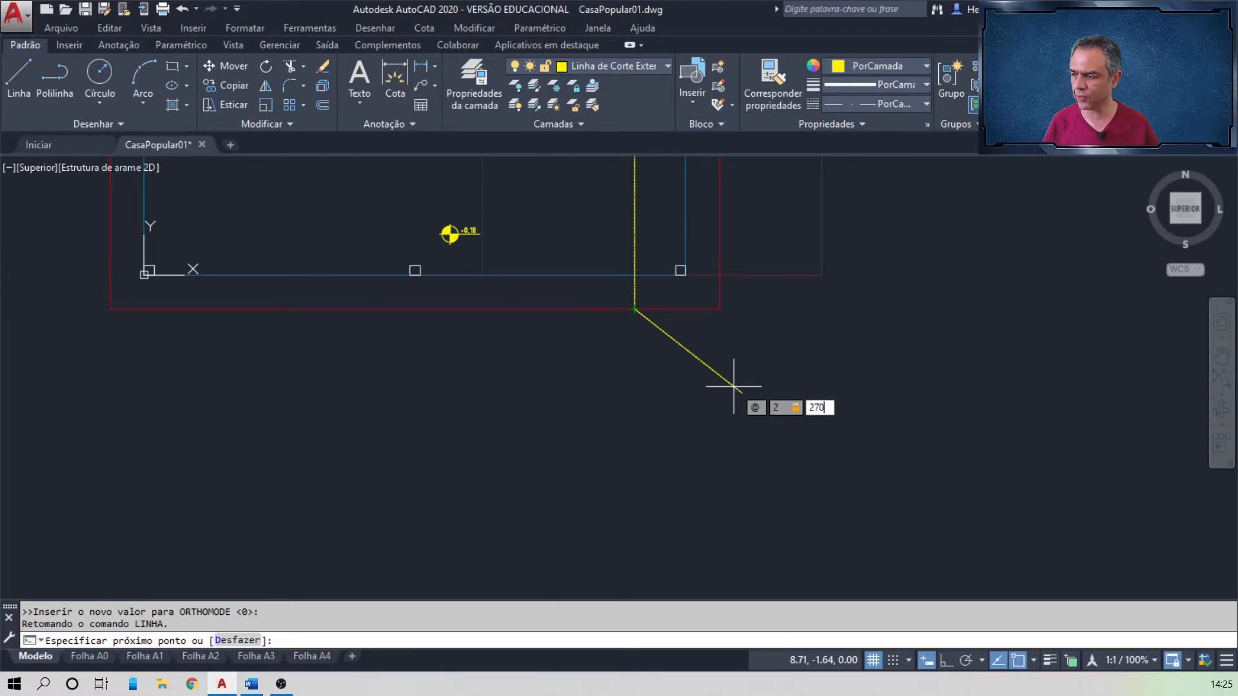
key(Return)
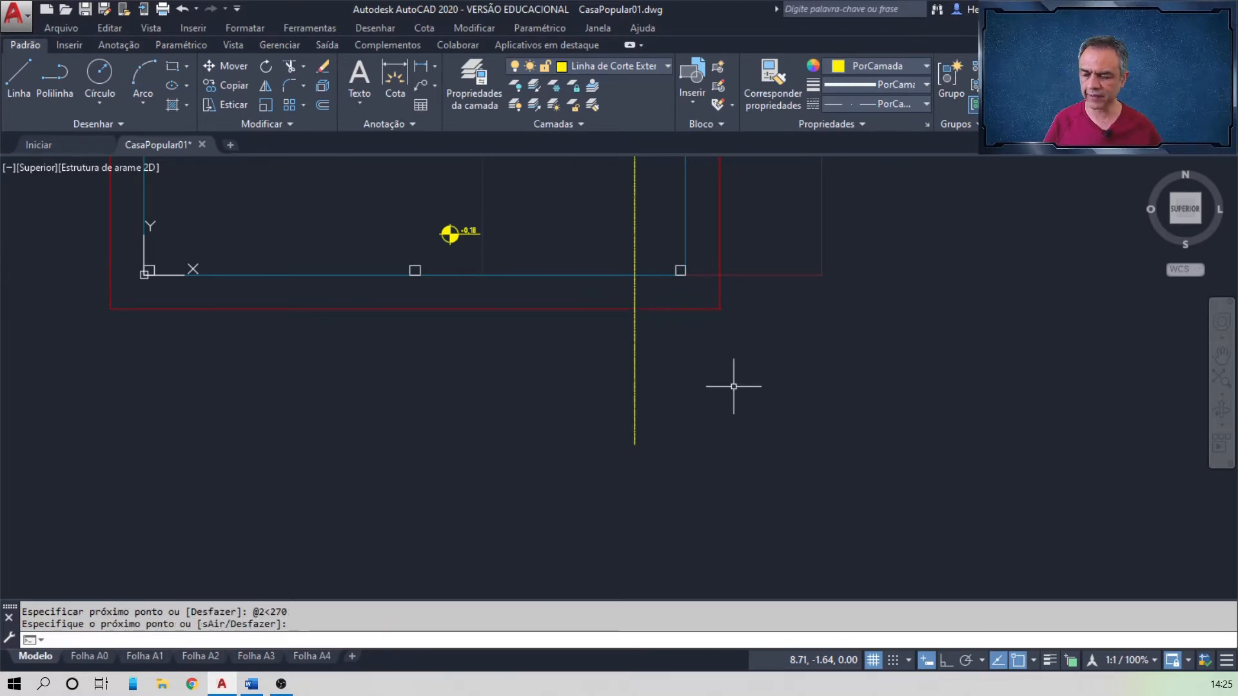
key(Return)
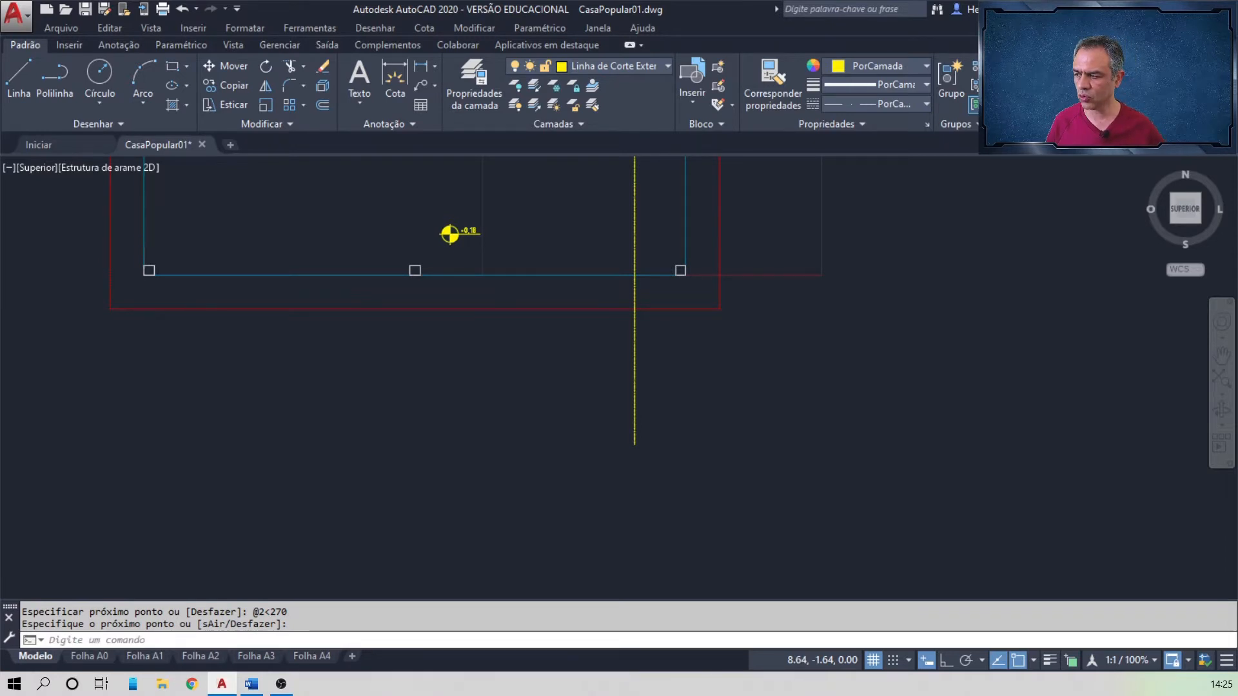
middle_click(729, 387)
middle_click(728, 387)
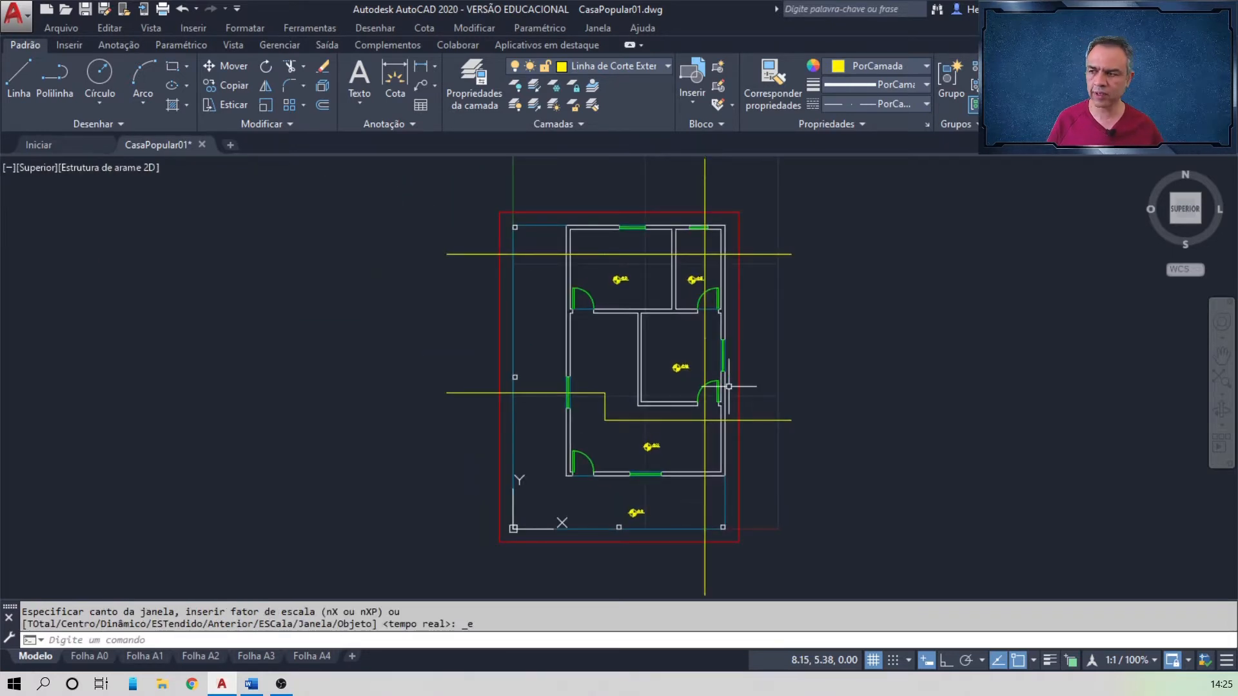
- Check the section symbol instructions in the Word exercise, and back in AutoCAD make Símbolo de Corte the current layer
key(alt+Tab)
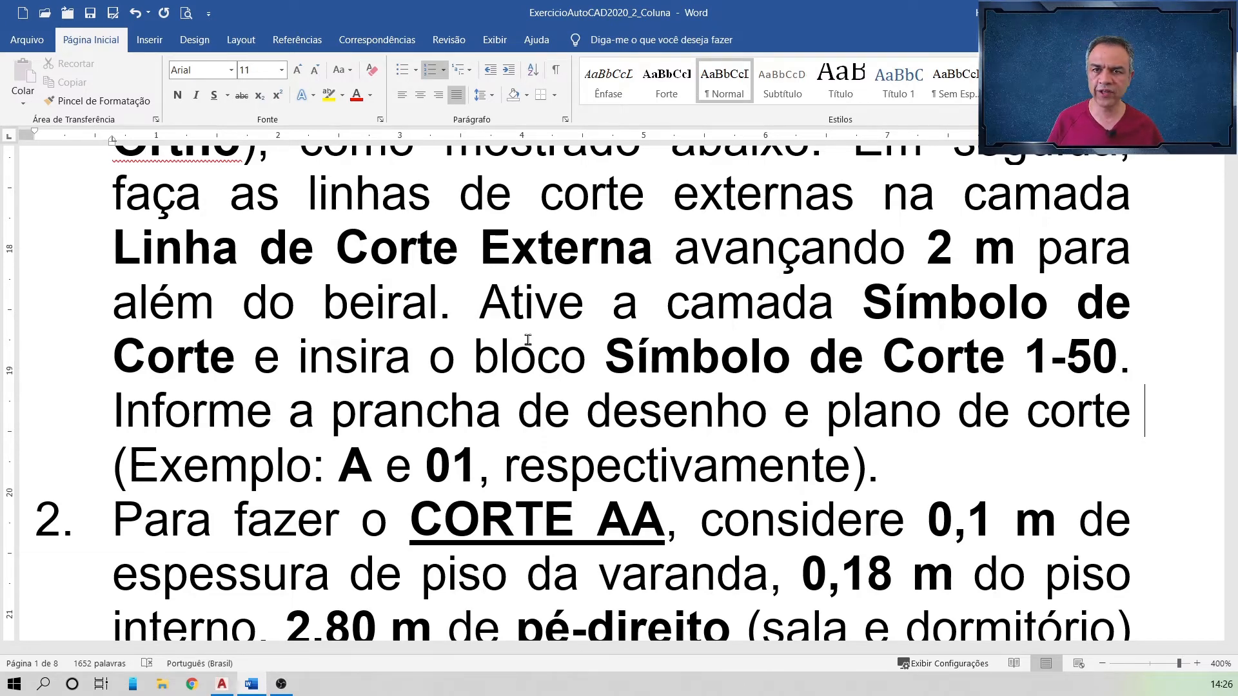
key(alt+Tab)
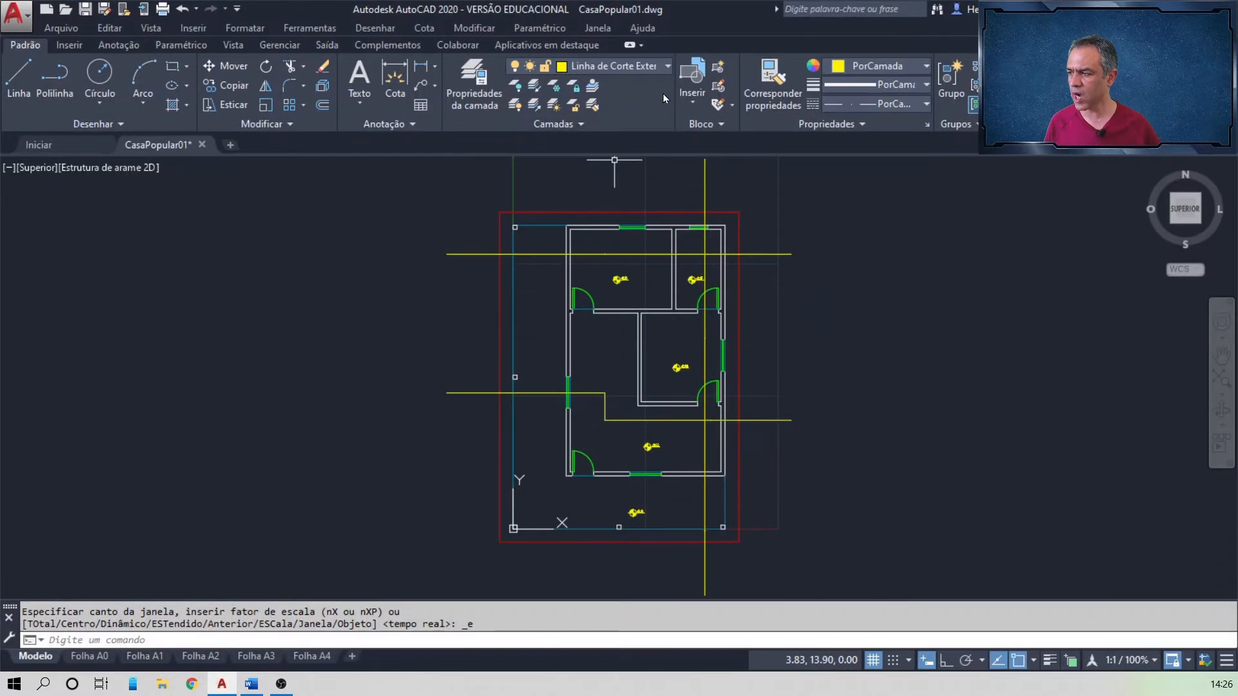
click(668, 65)
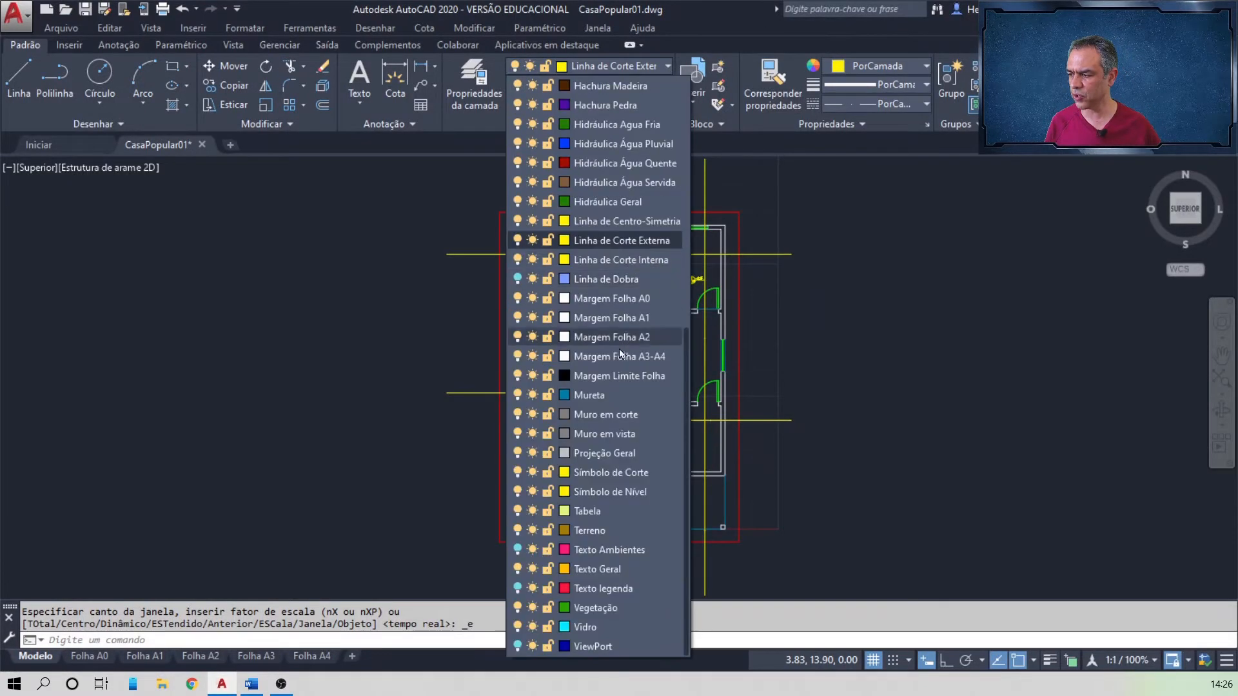
click(629, 473)
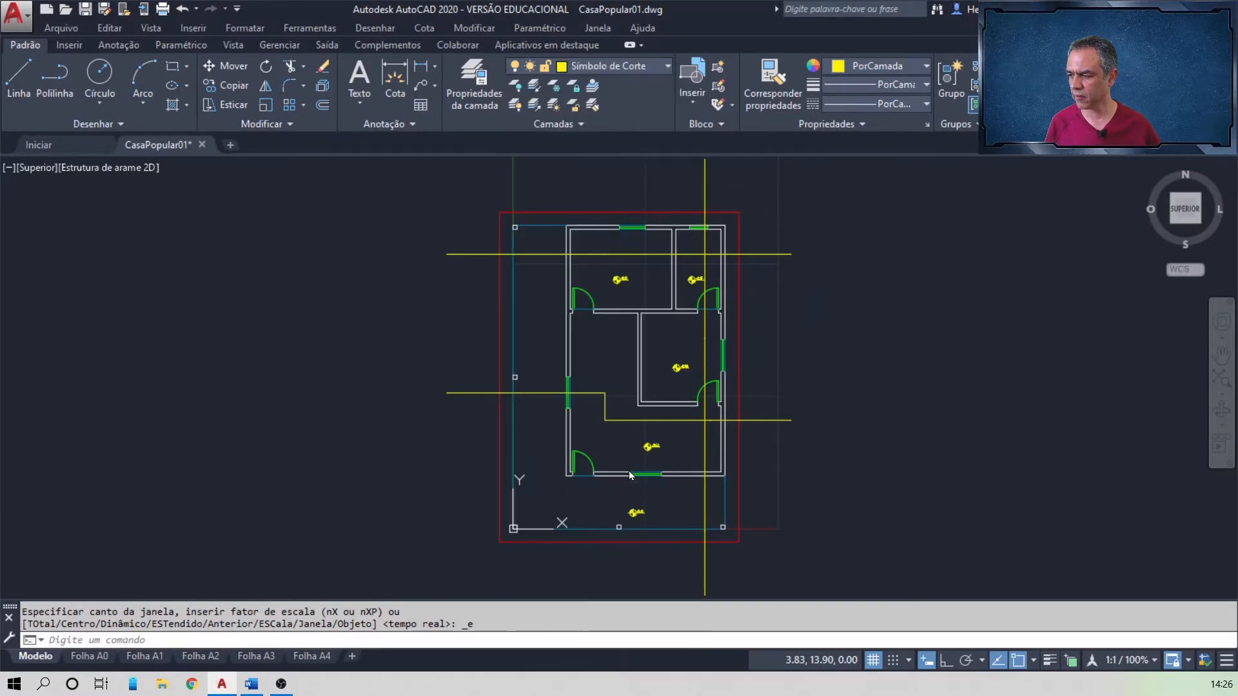
- Insert the block Símbolo de corte 1-50 at the right end of the upper section line, with sheet number 01 and section identifier A
click(694, 108)
scroll(833, 184, down, 4)
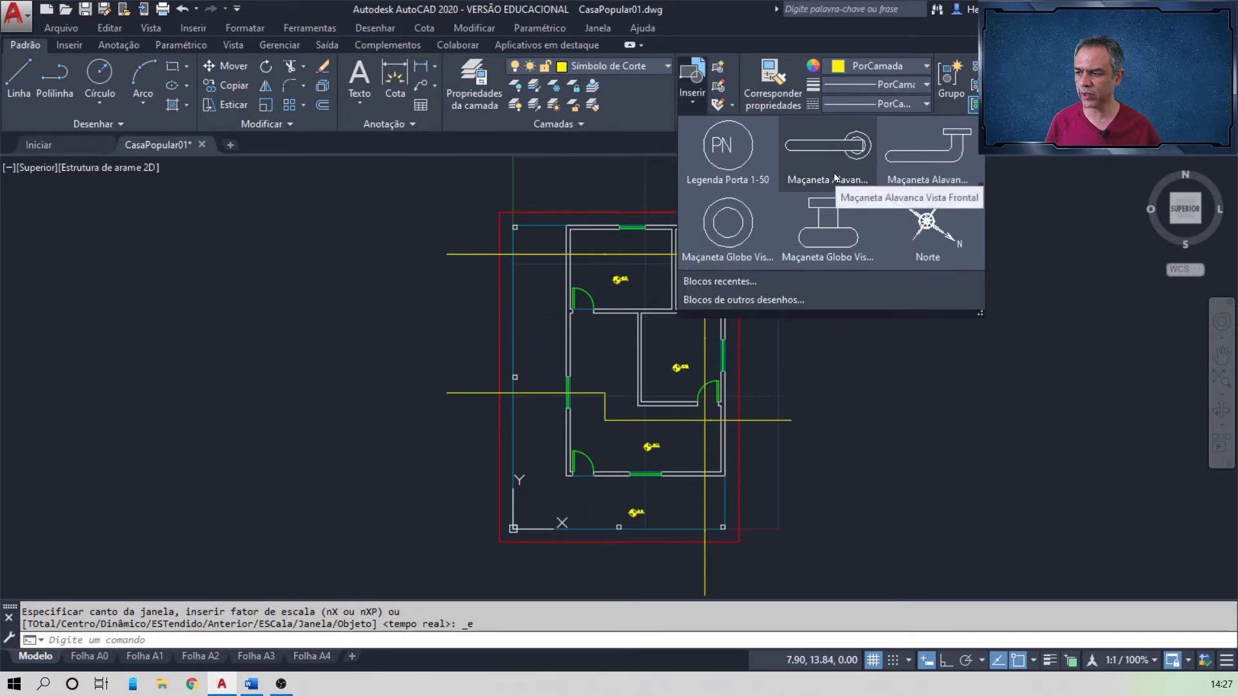
scroll(834, 184, down, 5)
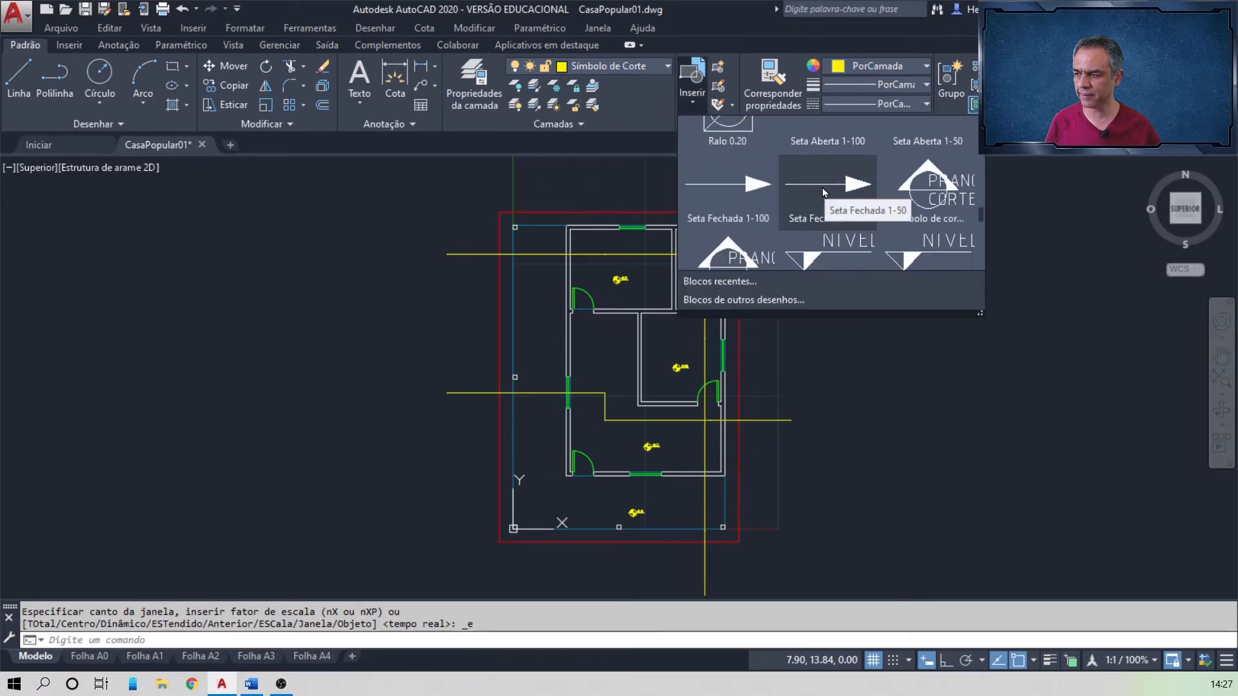
click(729, 203)
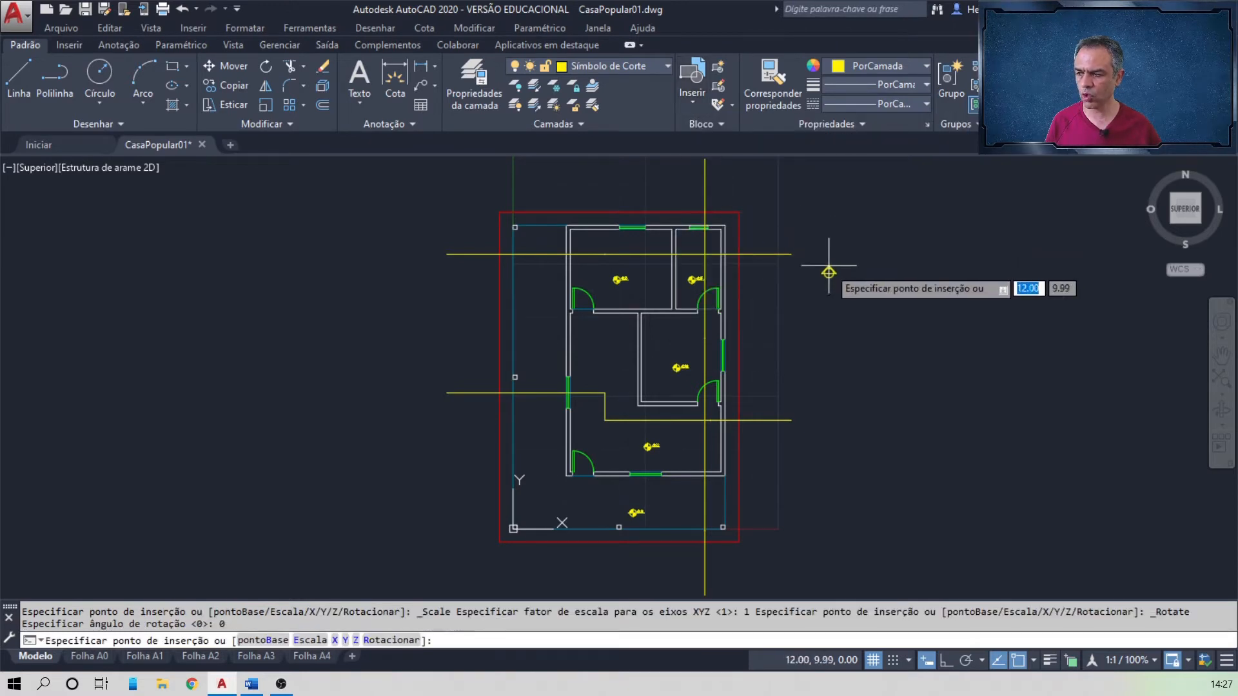
scroll(803, 281, up, 6)
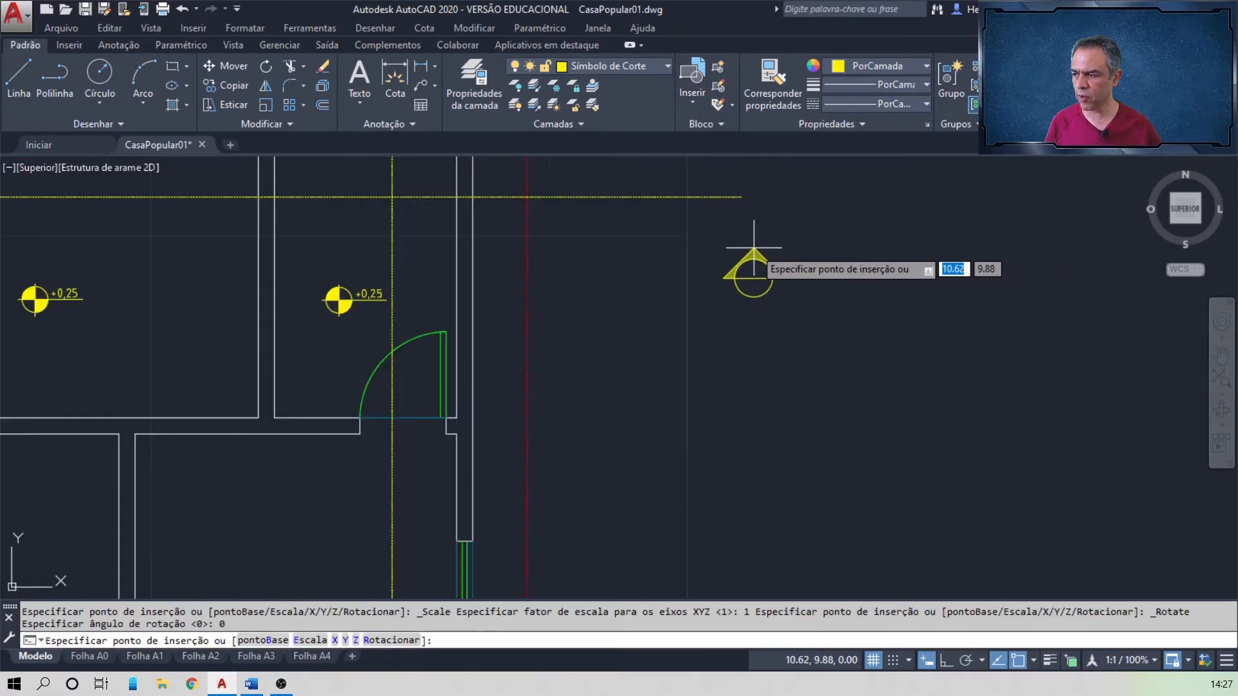
click(741, 196)
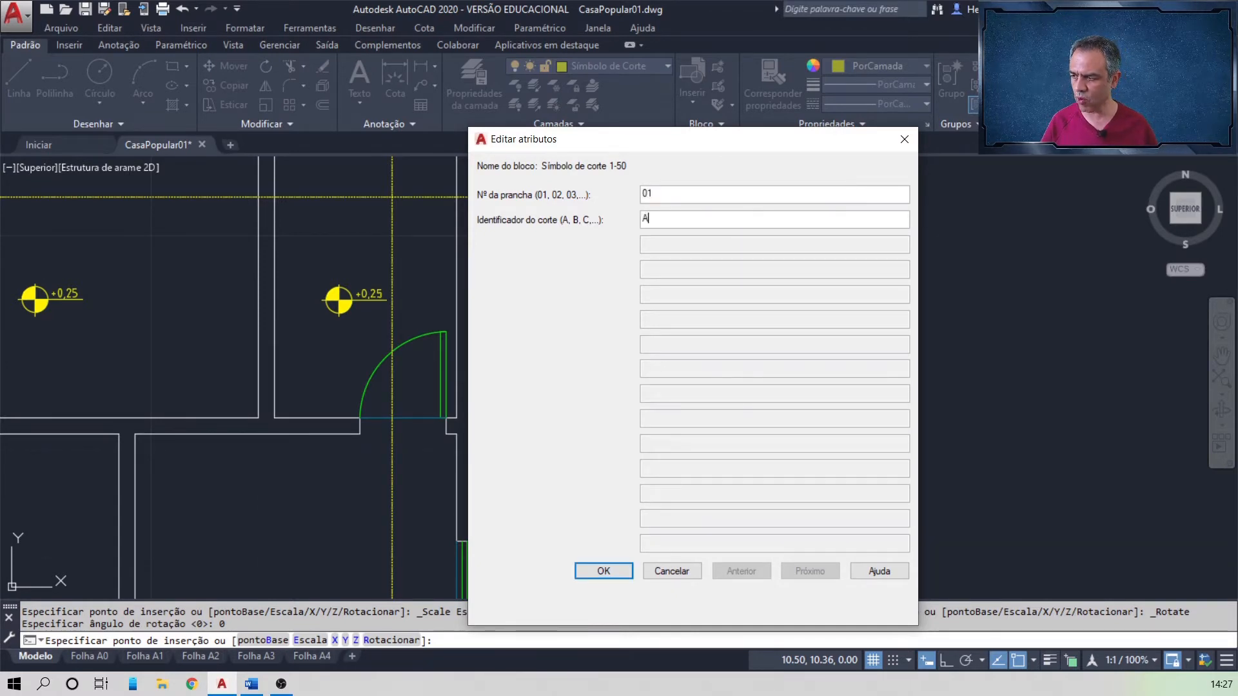
click(603, 571)
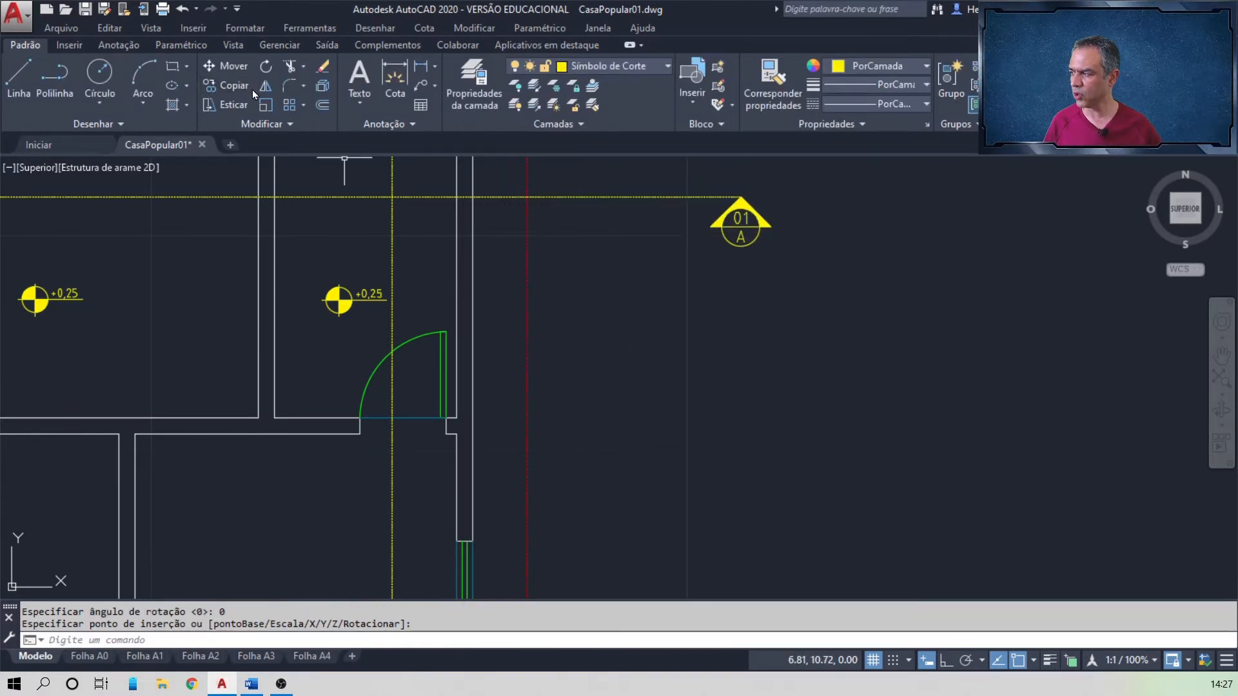
- Copy the section A symbol from its apex to the left end of the upper section line
click(223, 86)
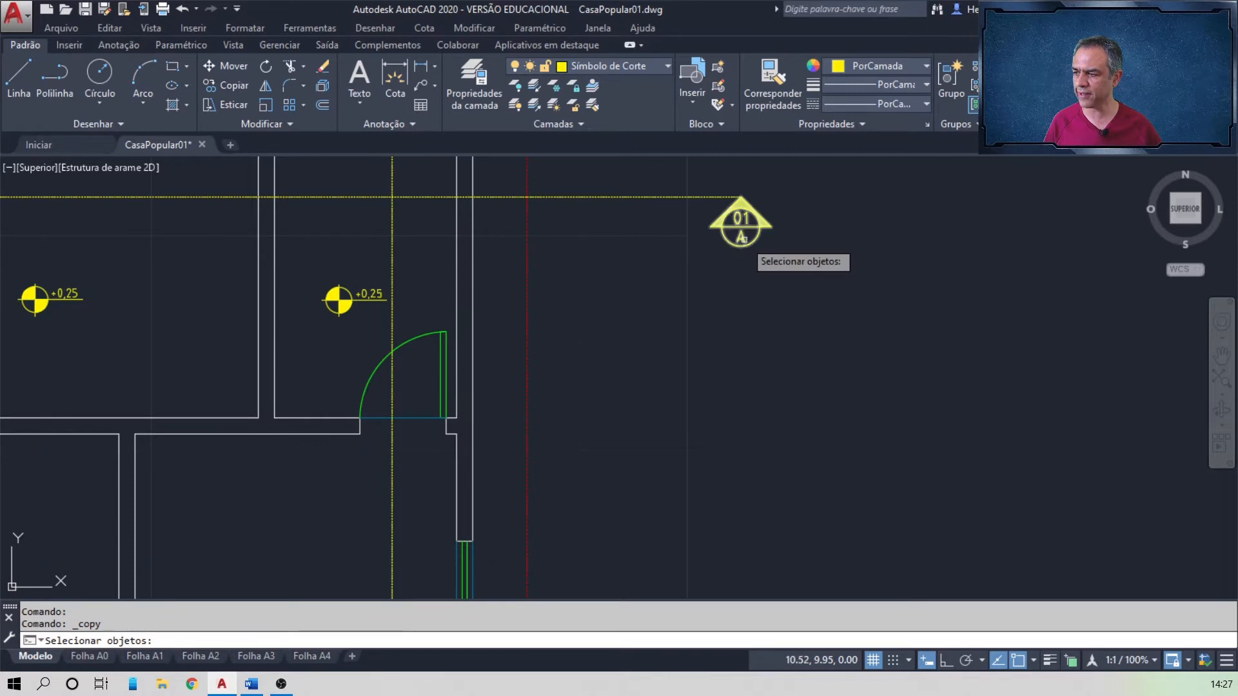
click(768, 226)
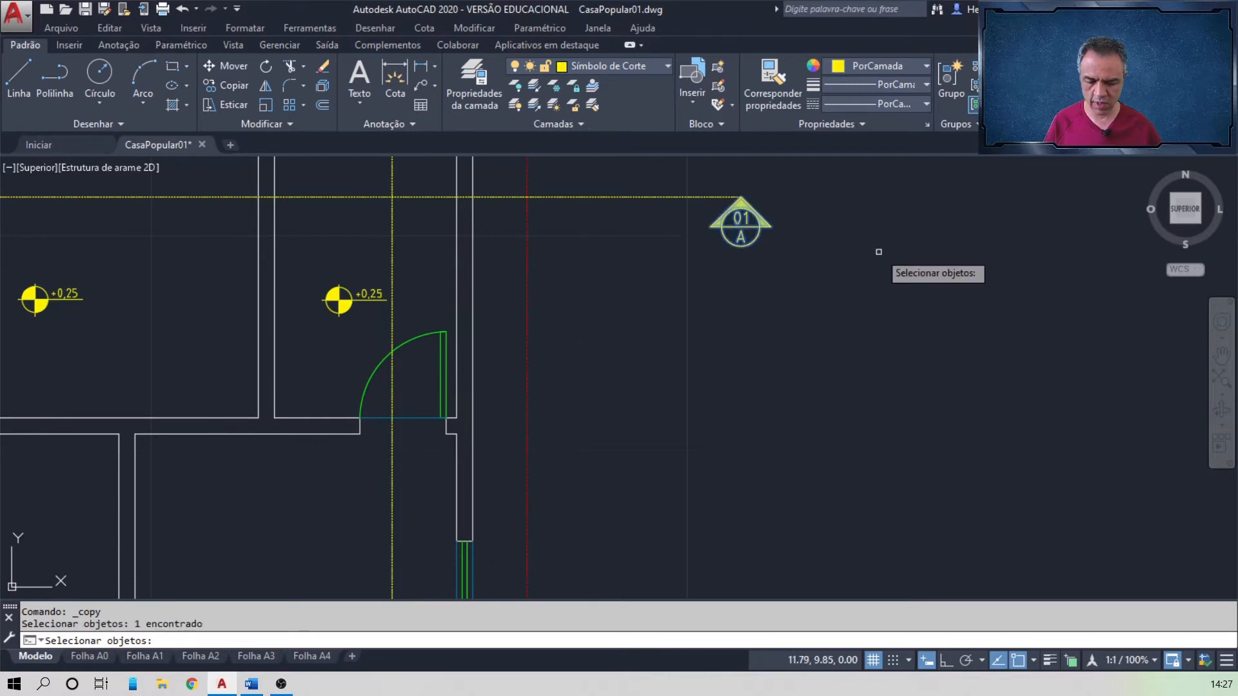
key(Return)
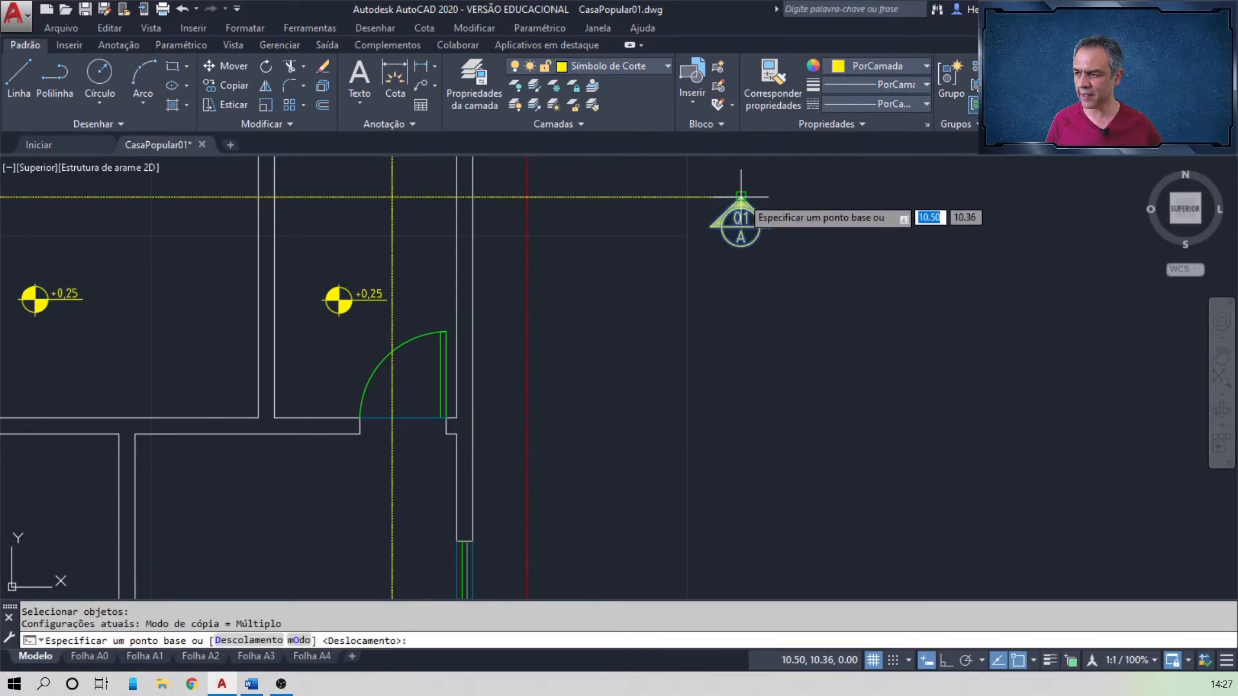
click(735, 220)
middle_drag(290, 240, 786, 261)
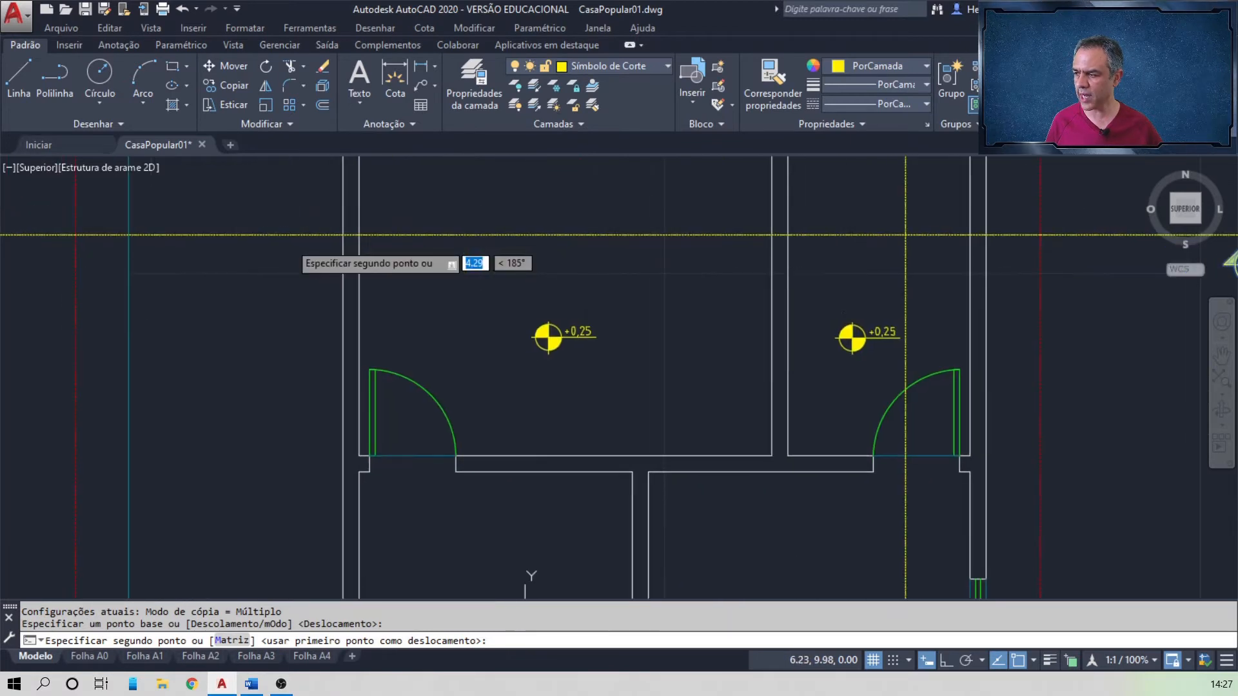
scroll(778, 262, down, 4)
click(416, 254)
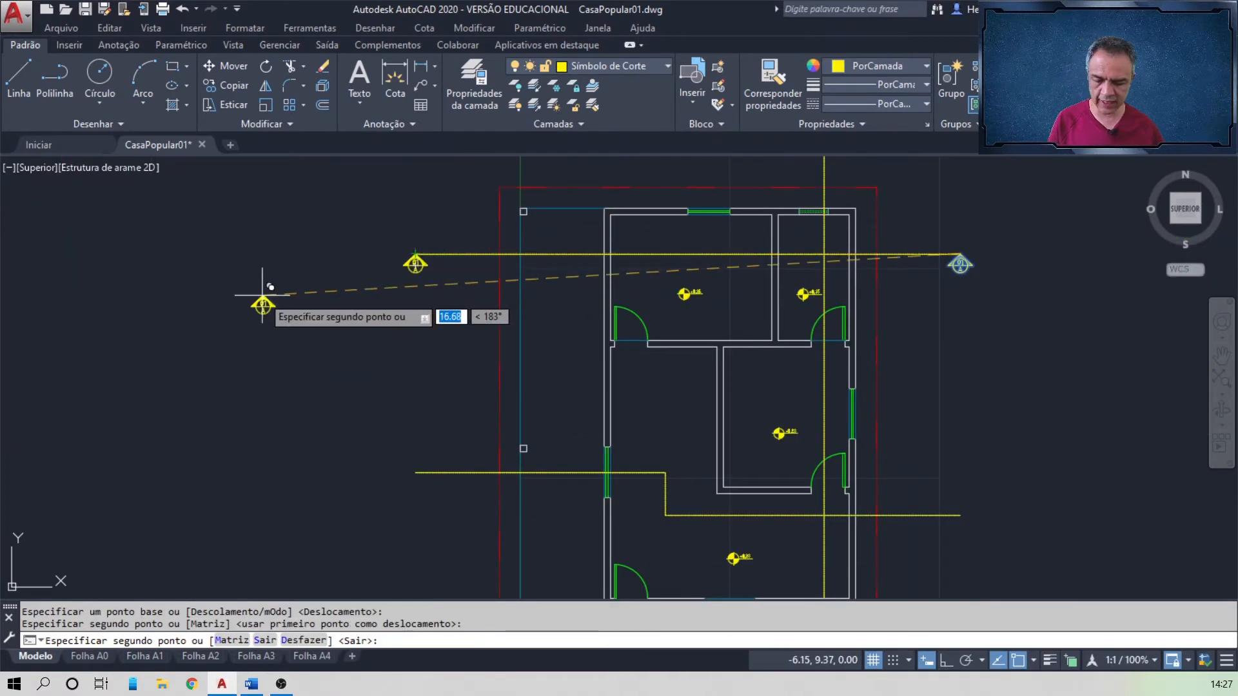
key(Return)
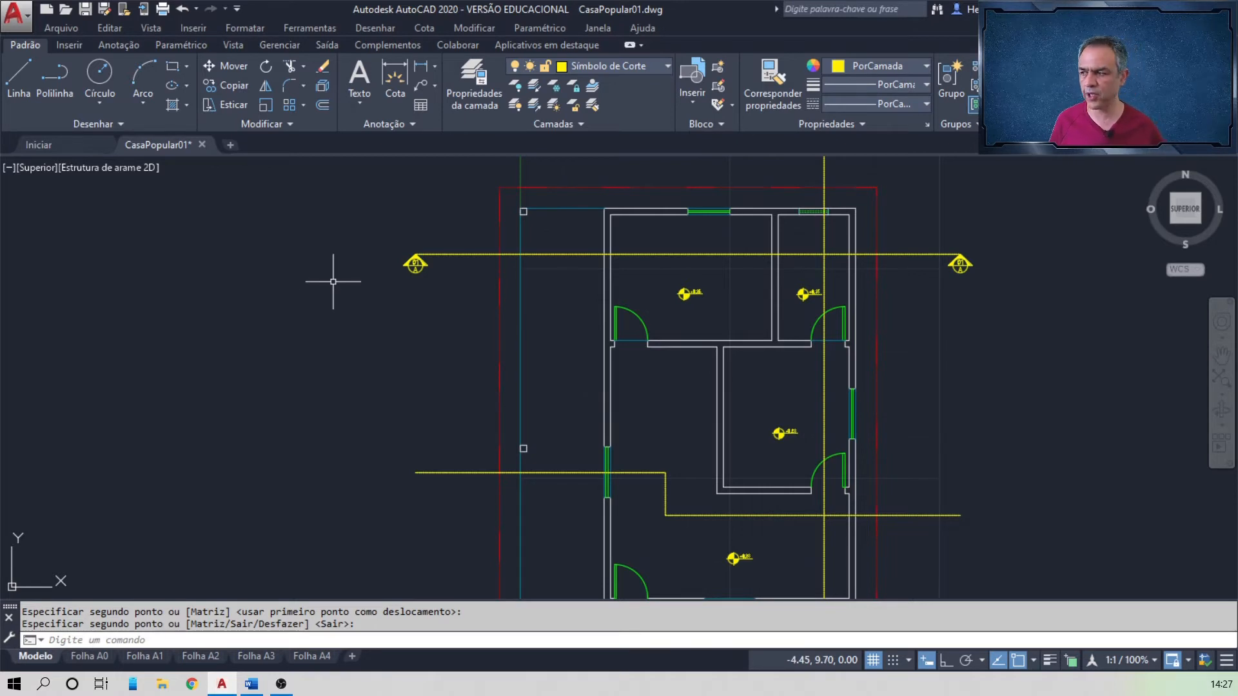
- Copy the upper left section symbol from its apex to the left end of the stepped section line
click(227, 85)
click(416, 265)
key(Return)
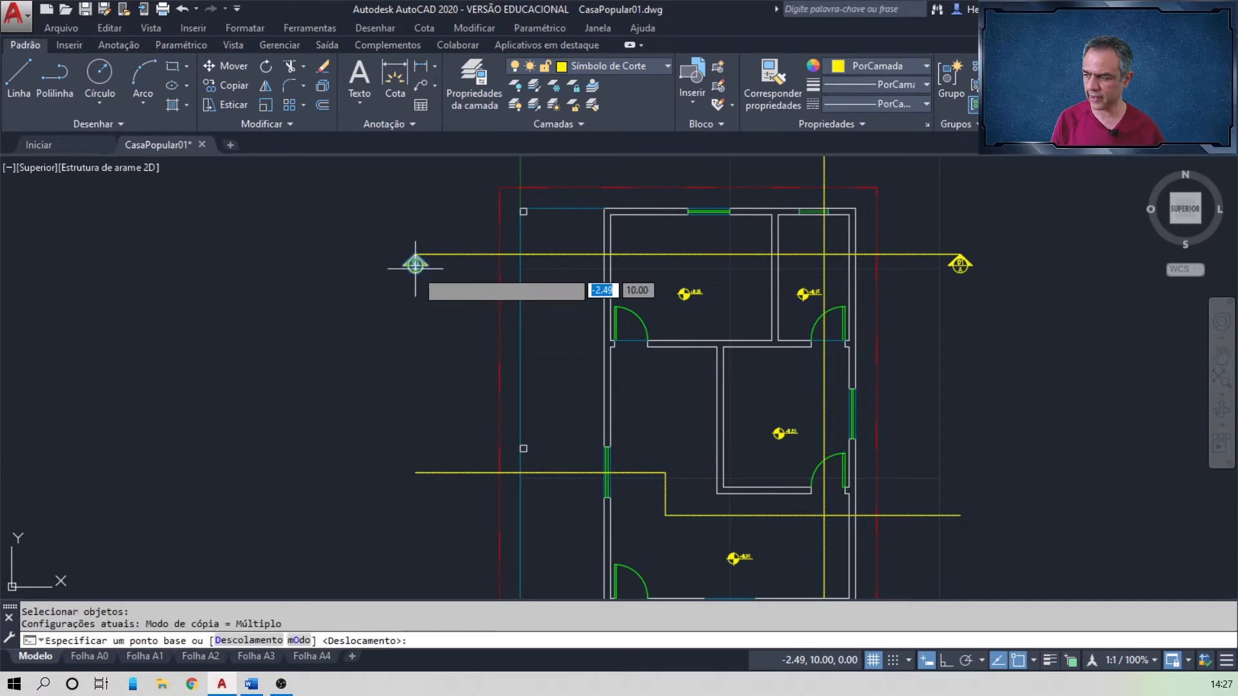
click(415, 264)
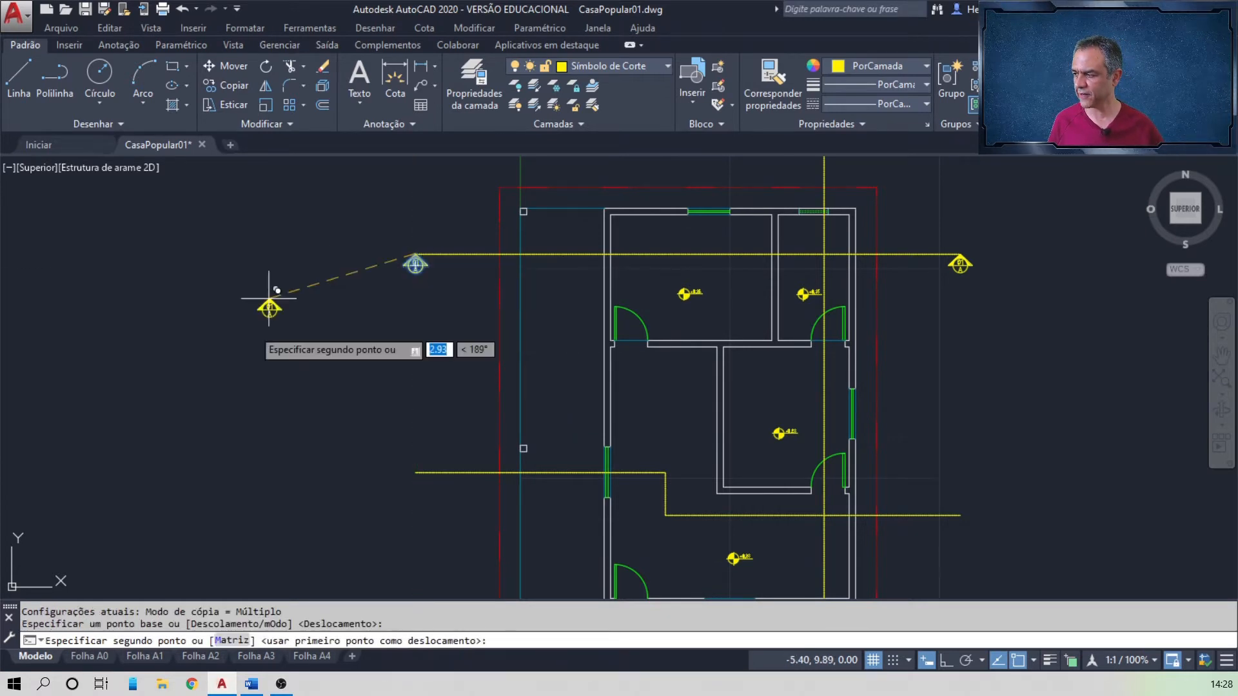
click(415, 473)
key(Return)
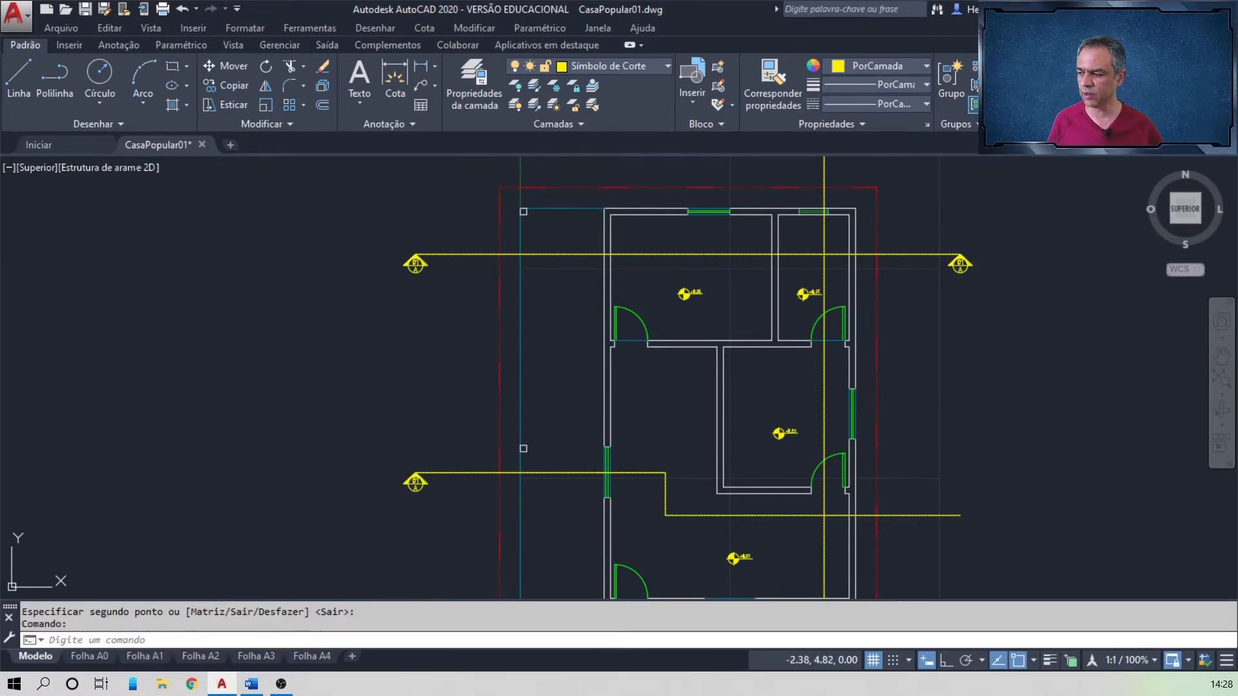
- Set the CORTE attribute of the symbol at the stepped section line's left end to B
double_click(418, 485)
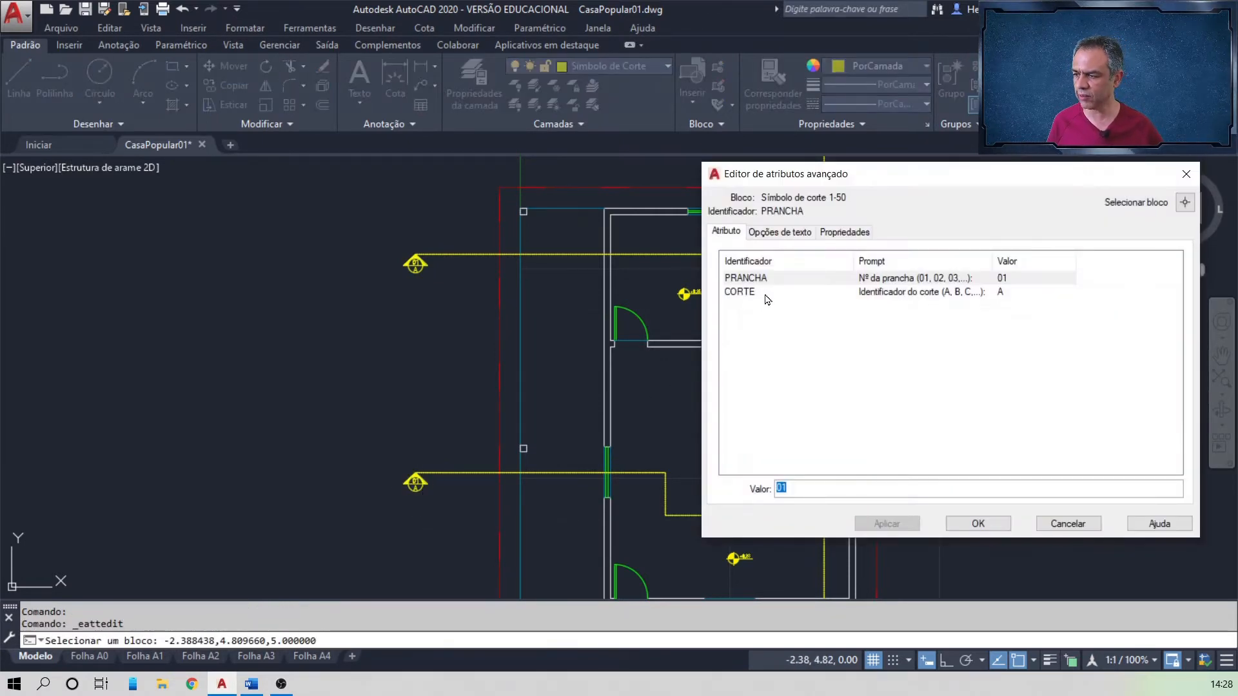
click(1005, 280)
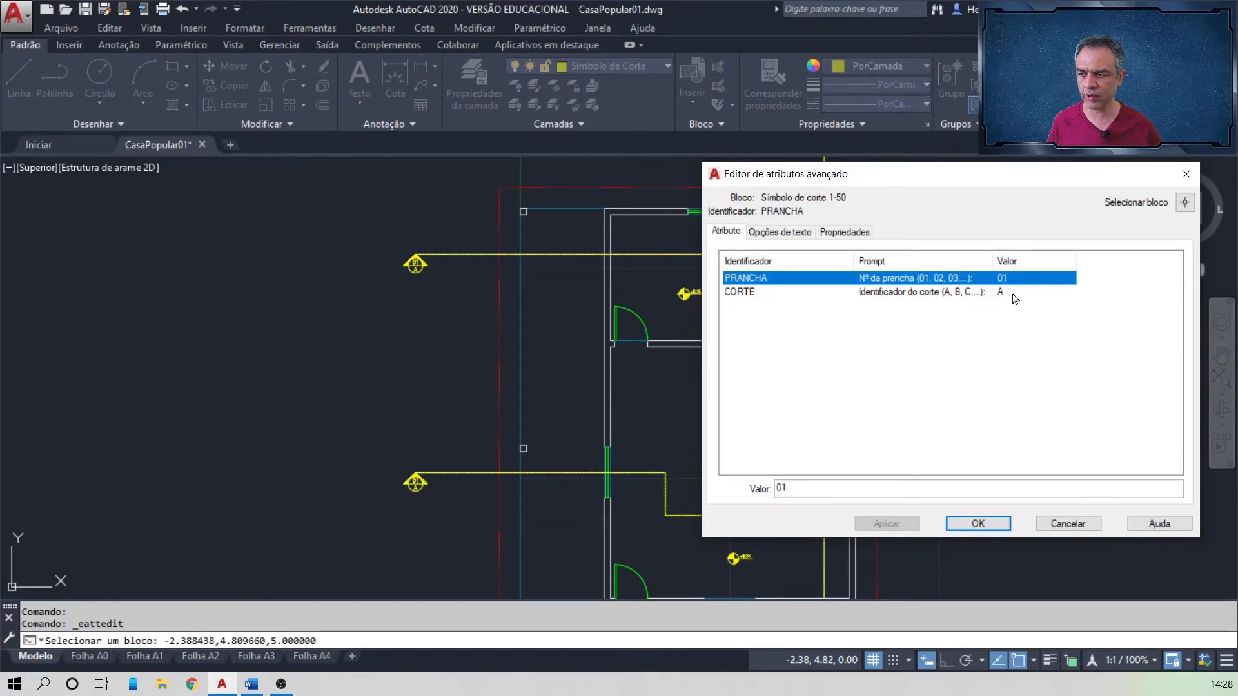
click(1013, 294)
click(870, 489)
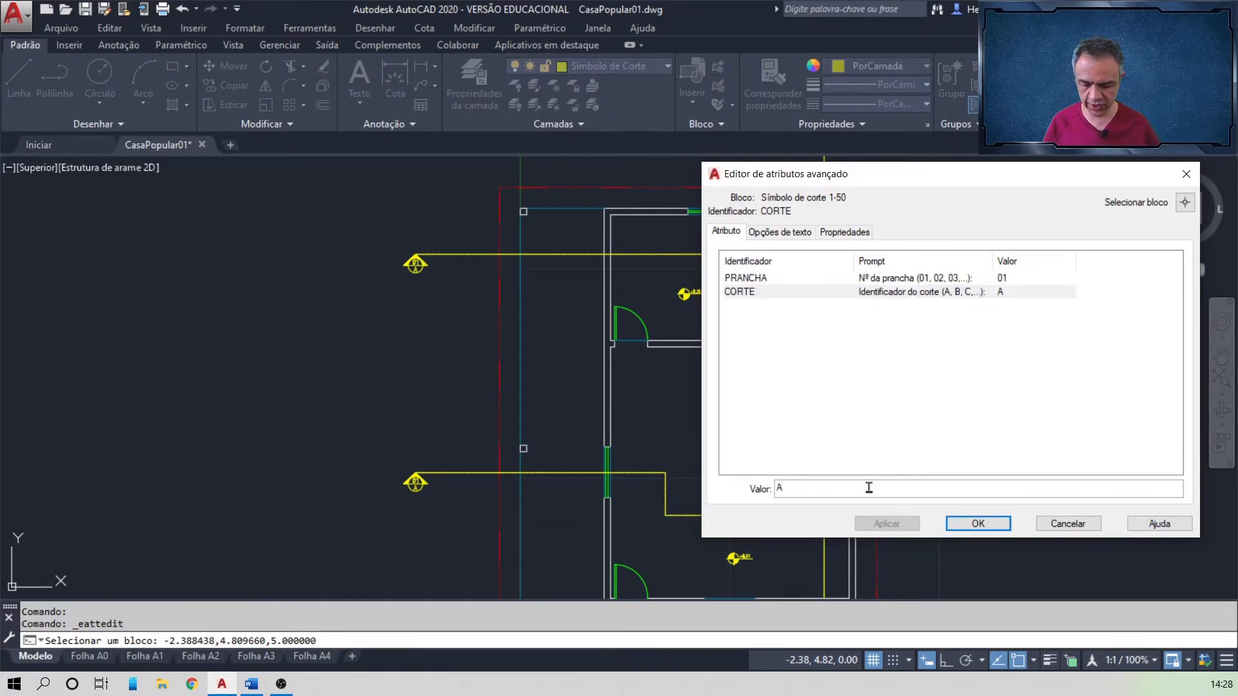
text(B)
key(Return)
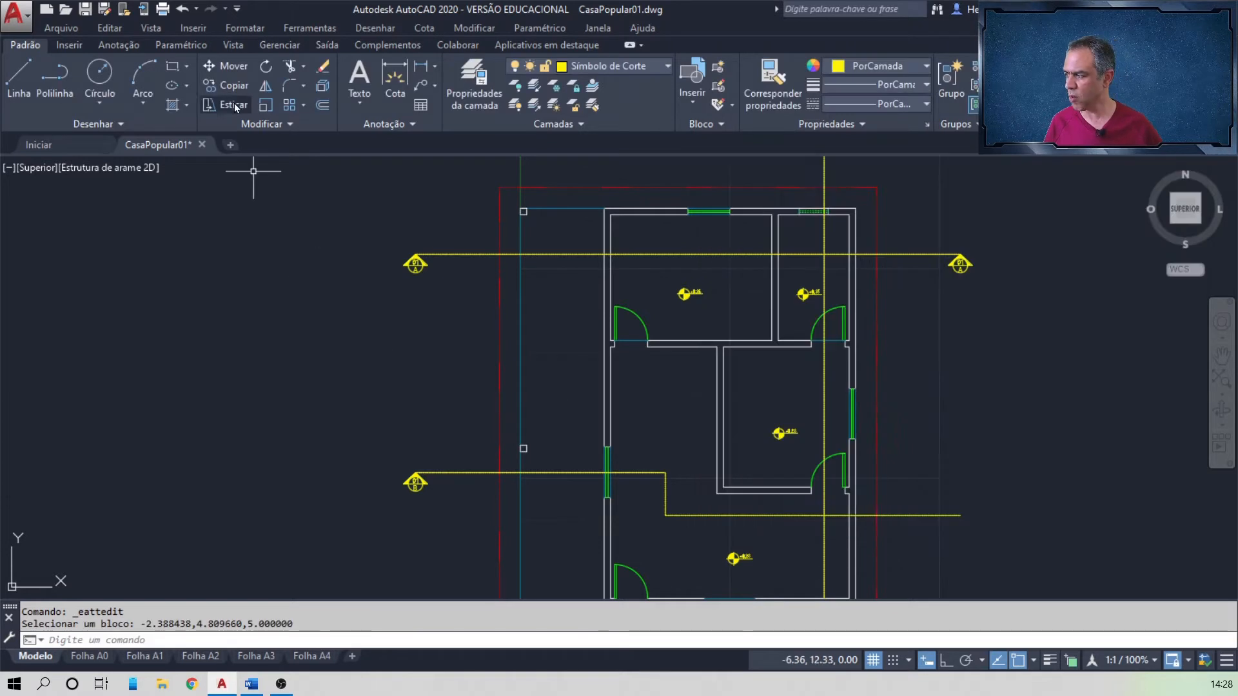
- Copy the section B symbol from its apex to the right end of the stepped section line
click(236, 91)
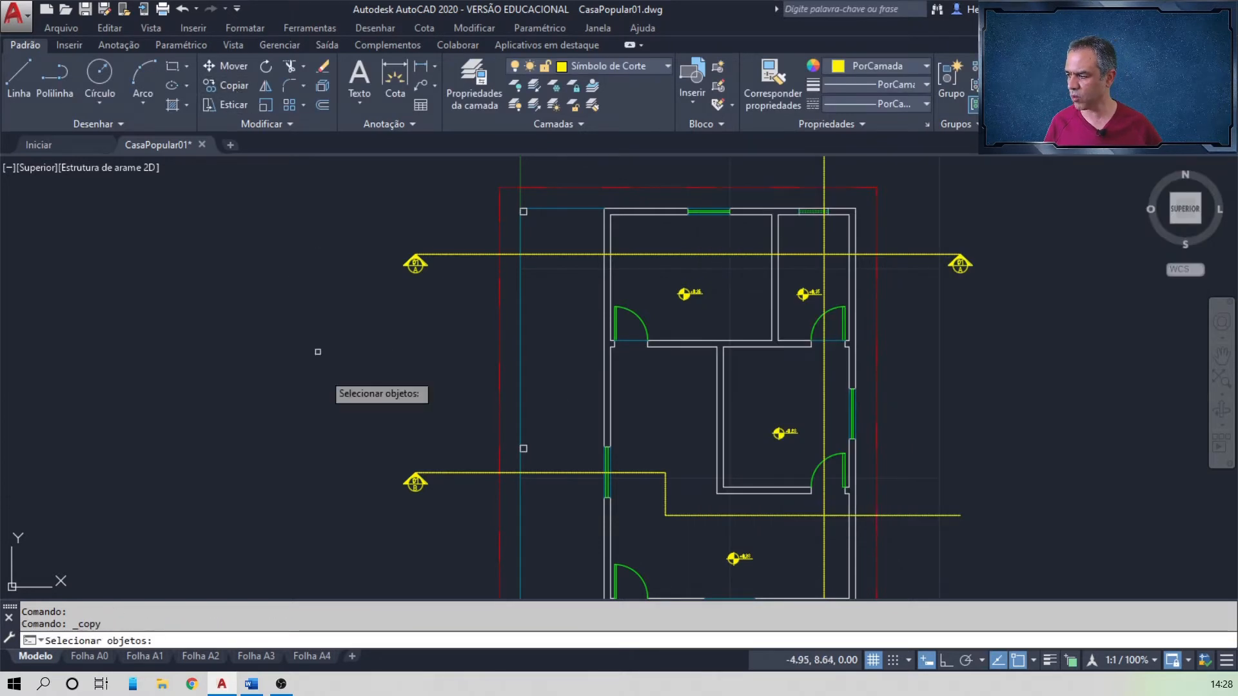
click(416, 483)
key(Return)
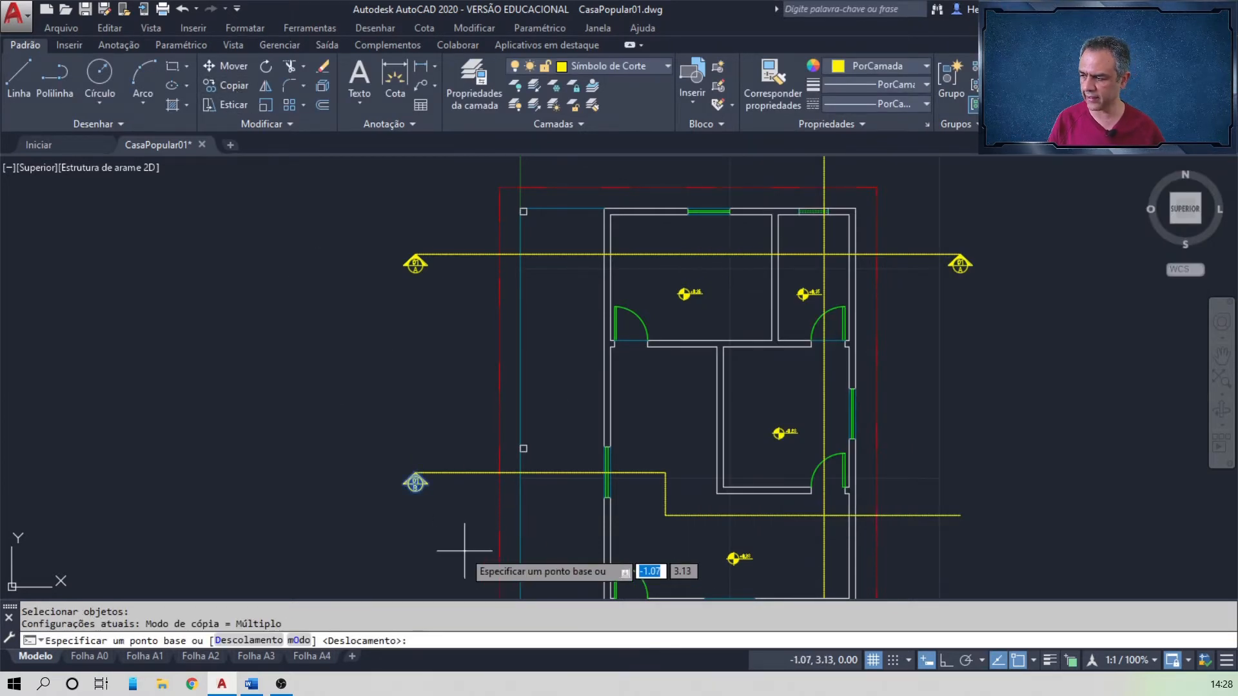
click(415, 483)
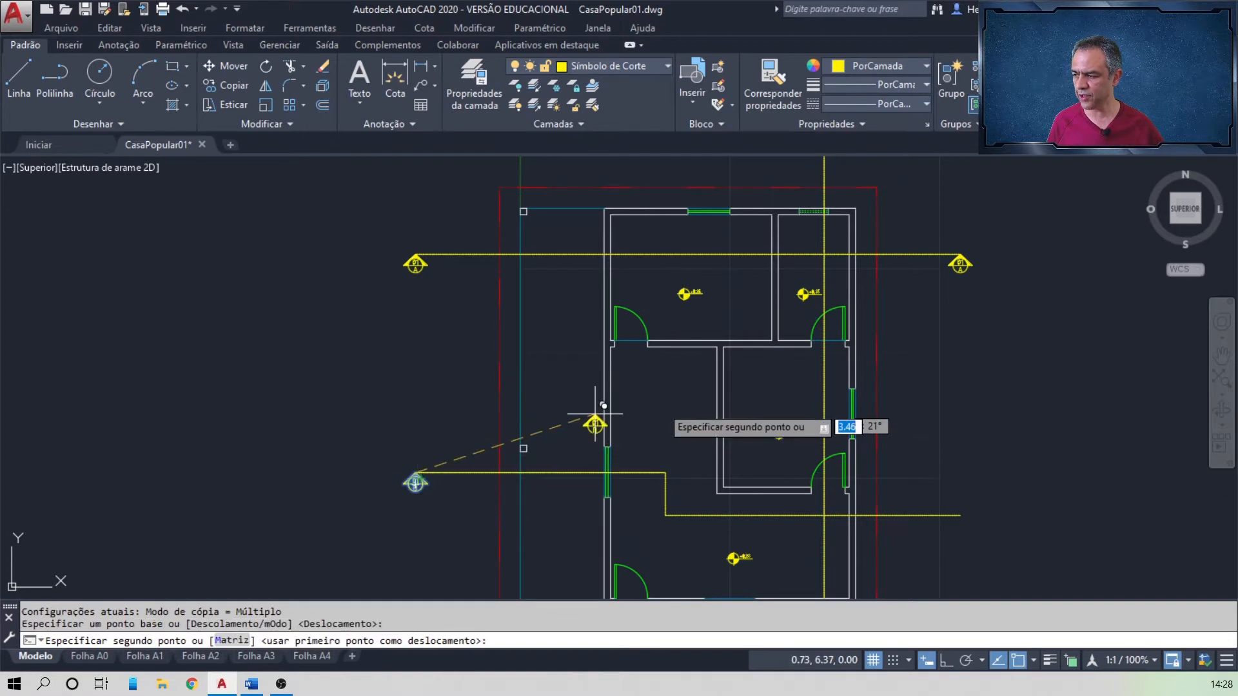
click(961, 515)
key(Return)
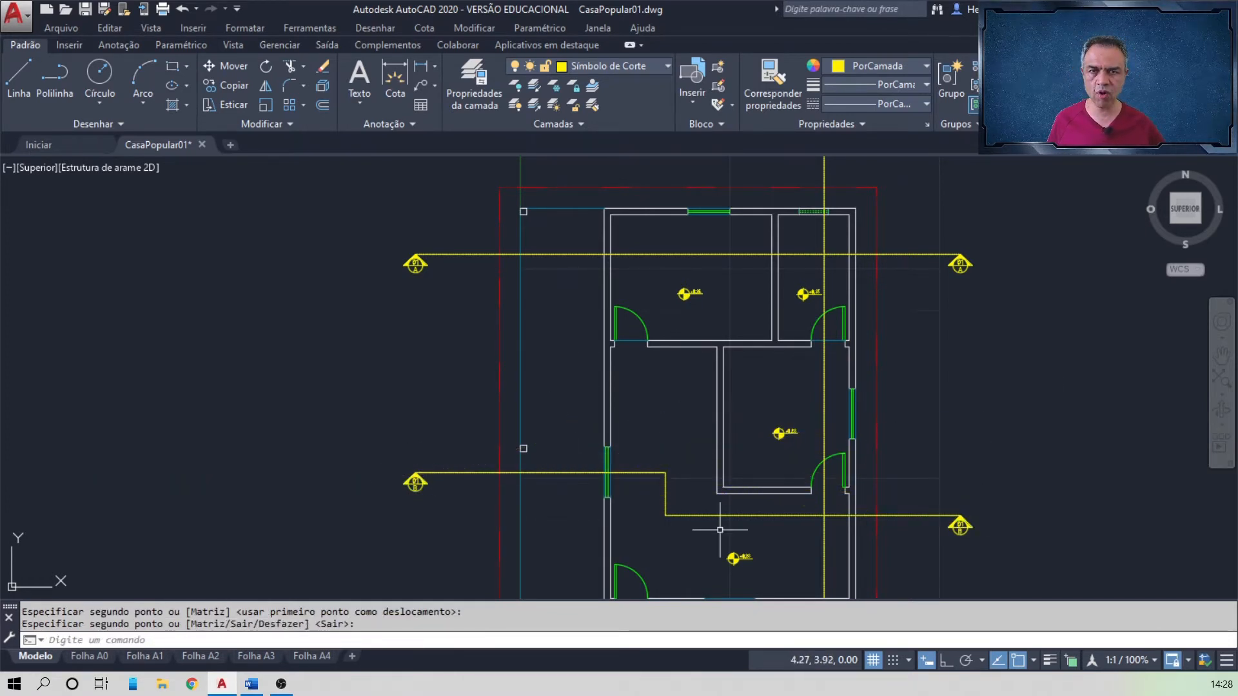
- Copy the upper right section A symbol from its apex to a free spot just above and left of the vertical section line's top end
middle_drag(919, 223, 790, 380)
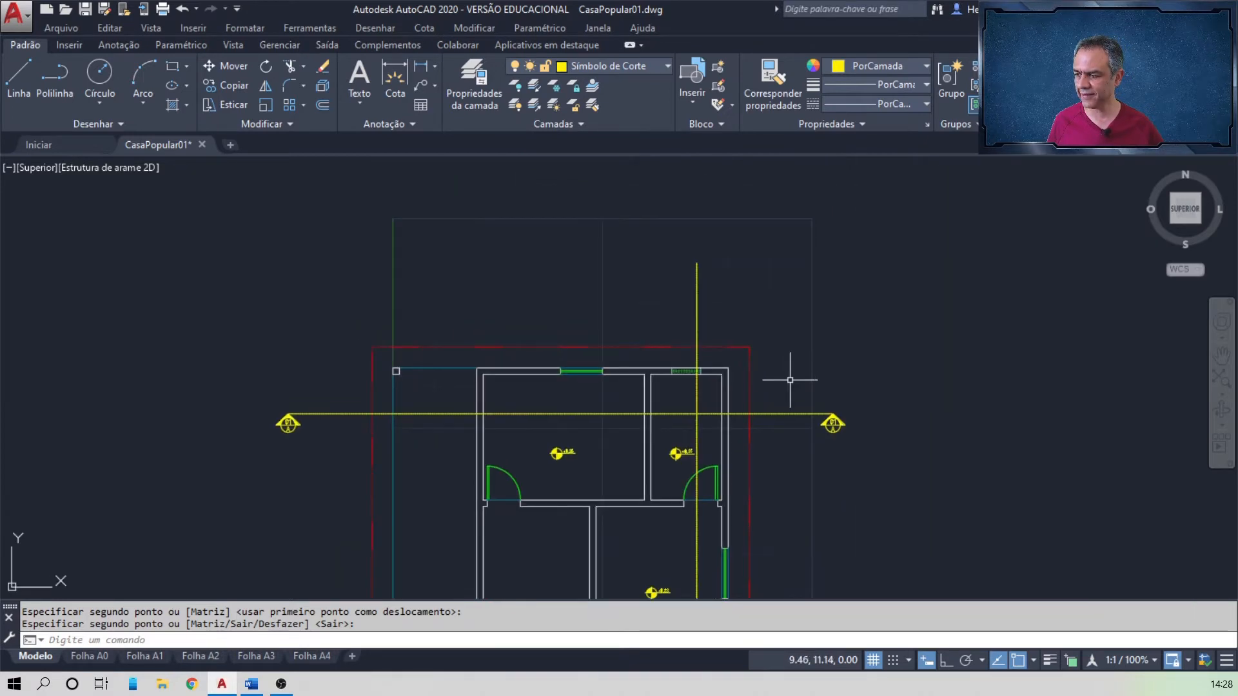
click(232, 87)
click(833, 424)
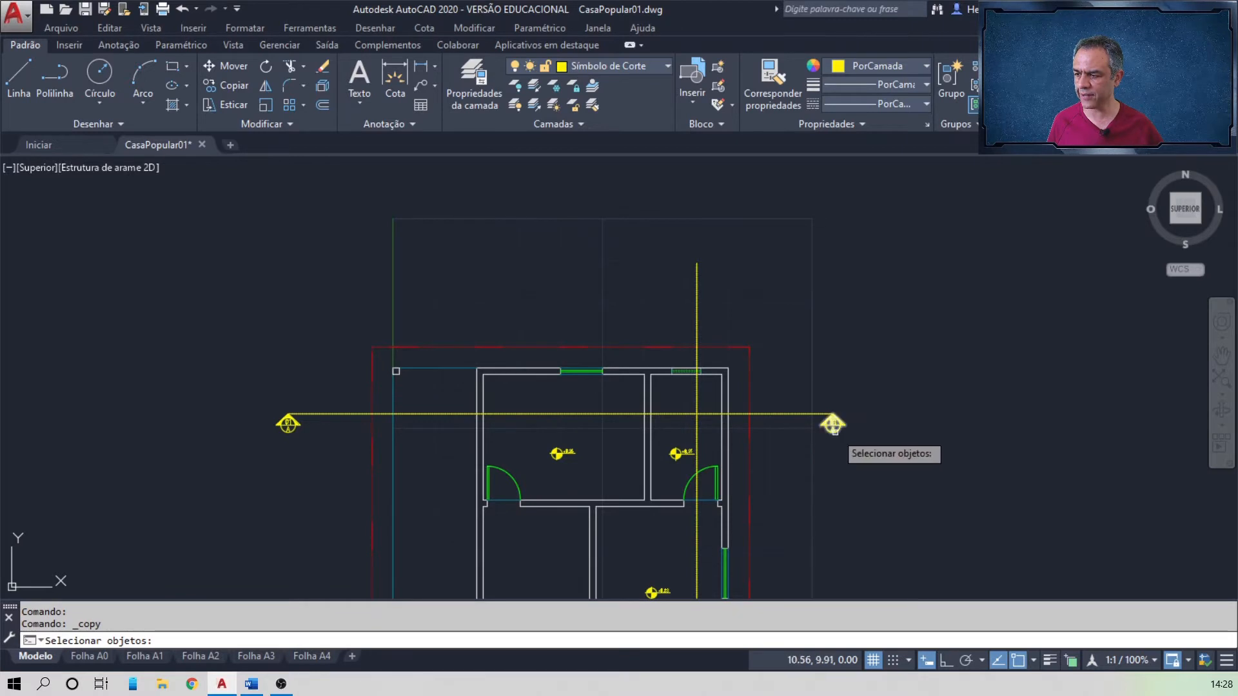
key(Return)
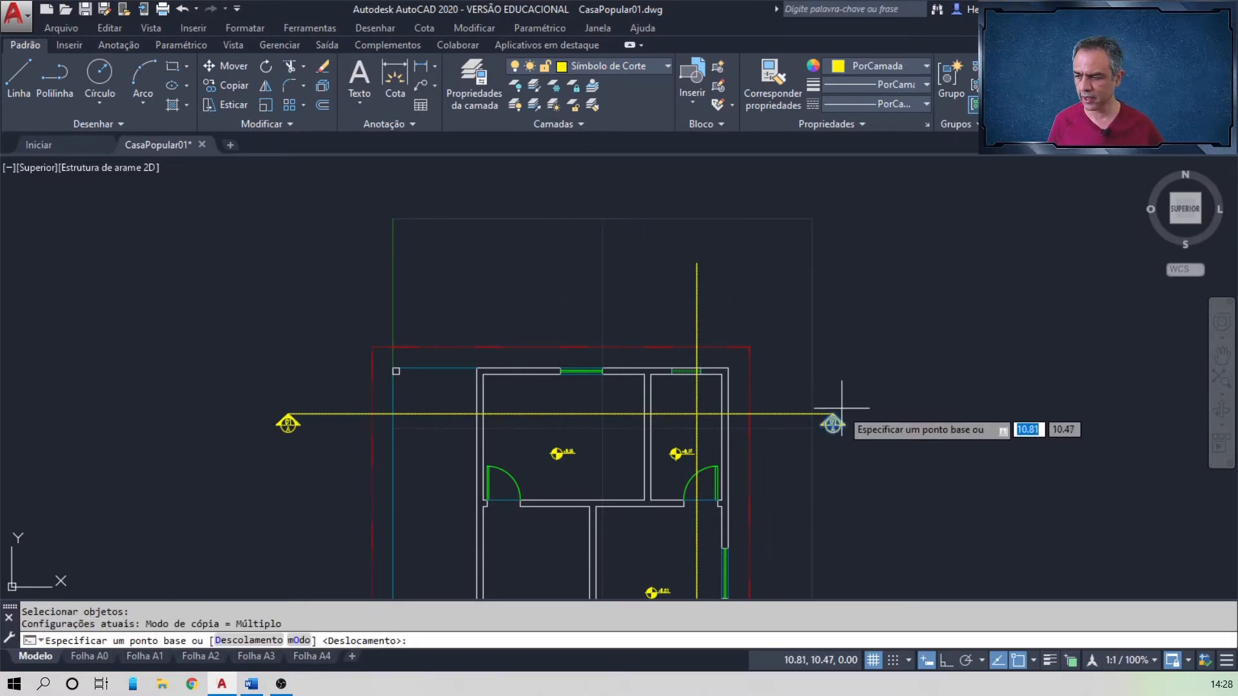
click(833, 414)
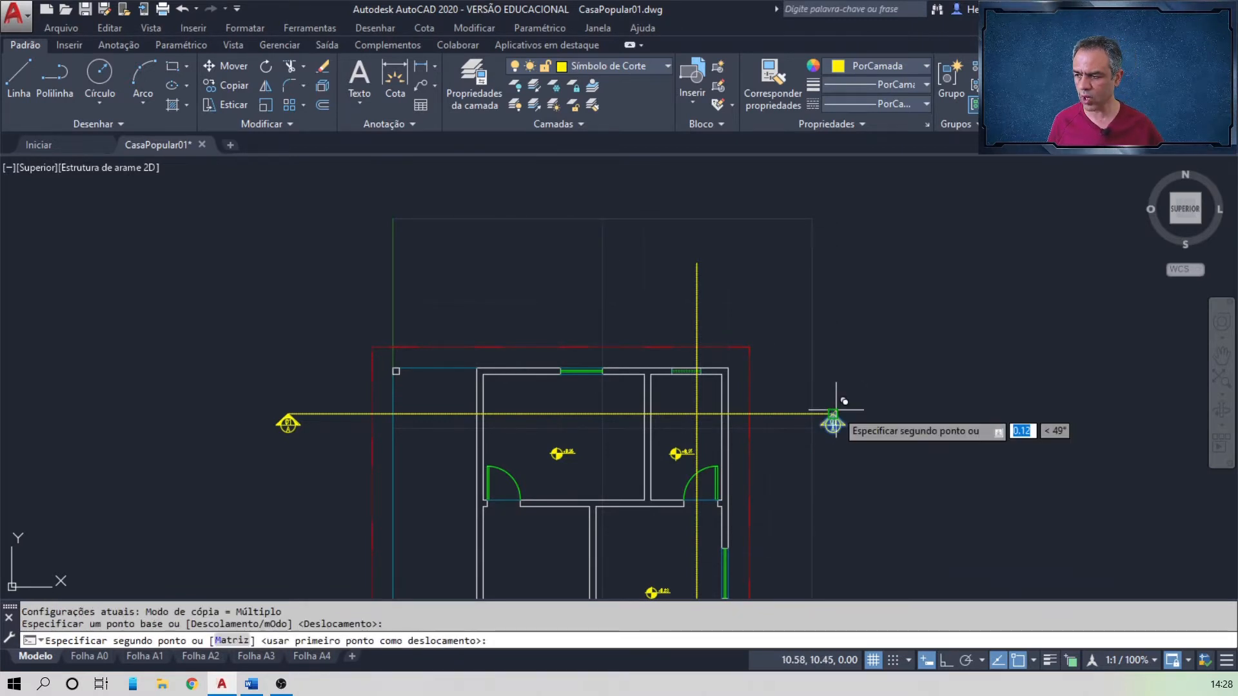
click(669, 228)
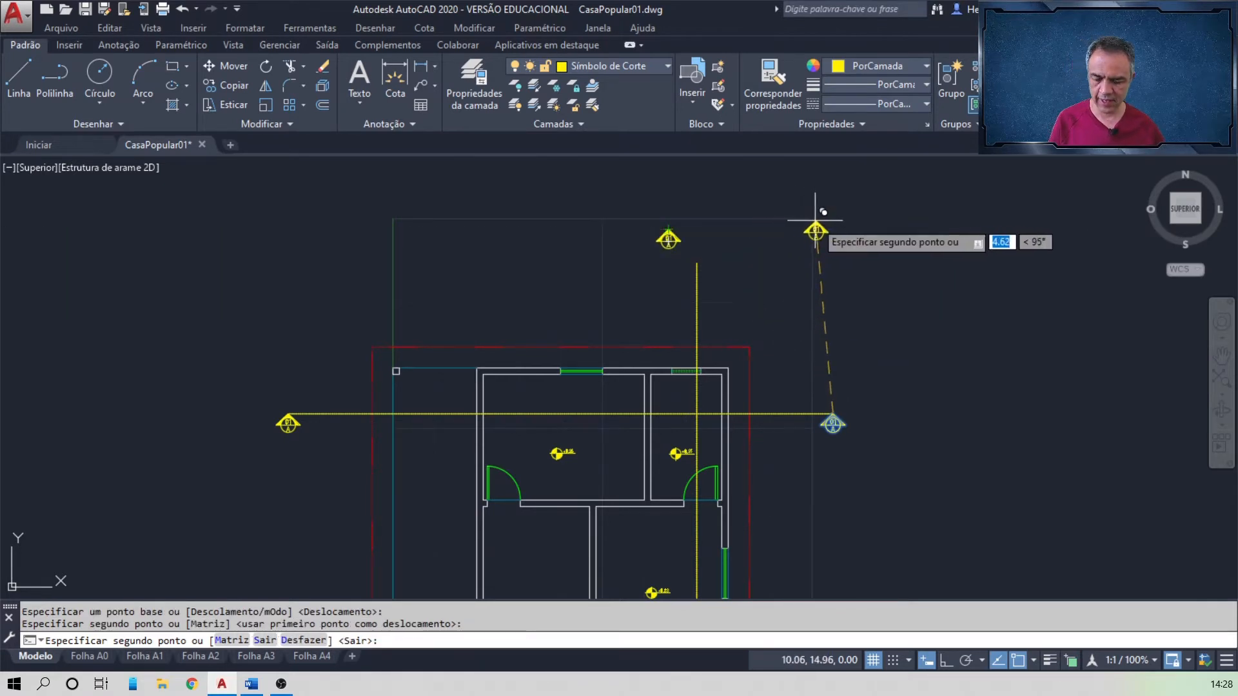
key(Return)
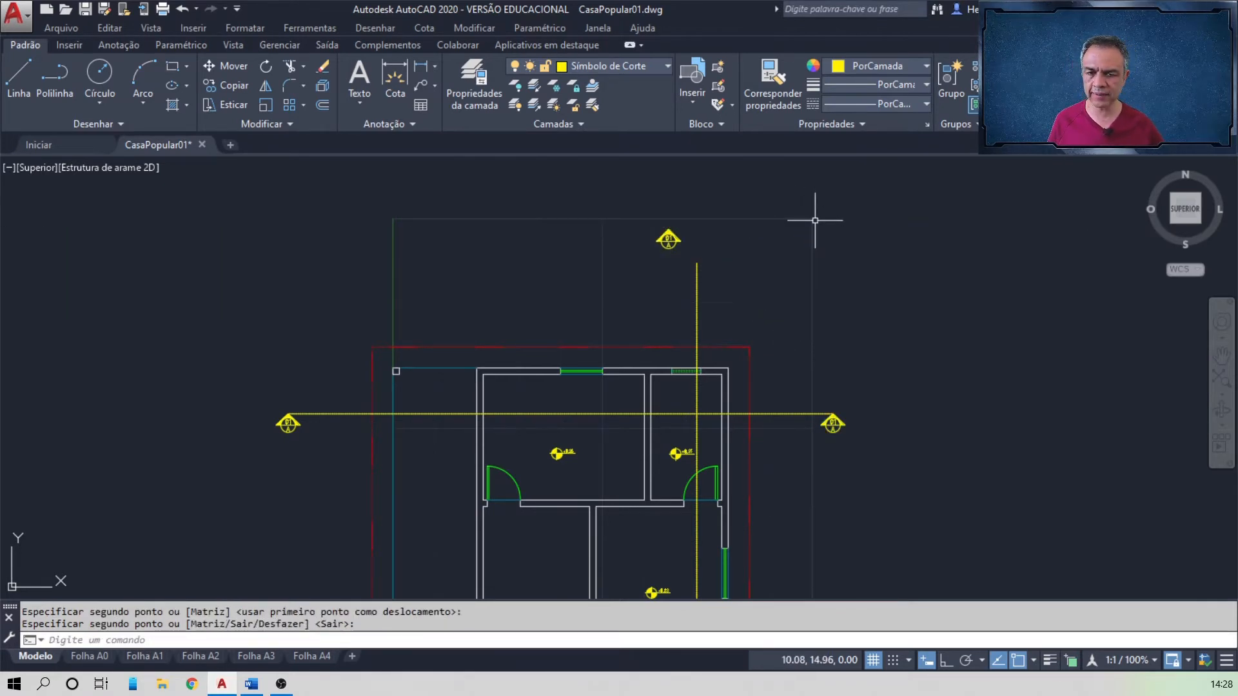
- Rotate the copied symbol near the vertical section line to 270° about its right corner so it points right
scroll(689, 241, up, 2)
scroll(690, 242, up, 4)
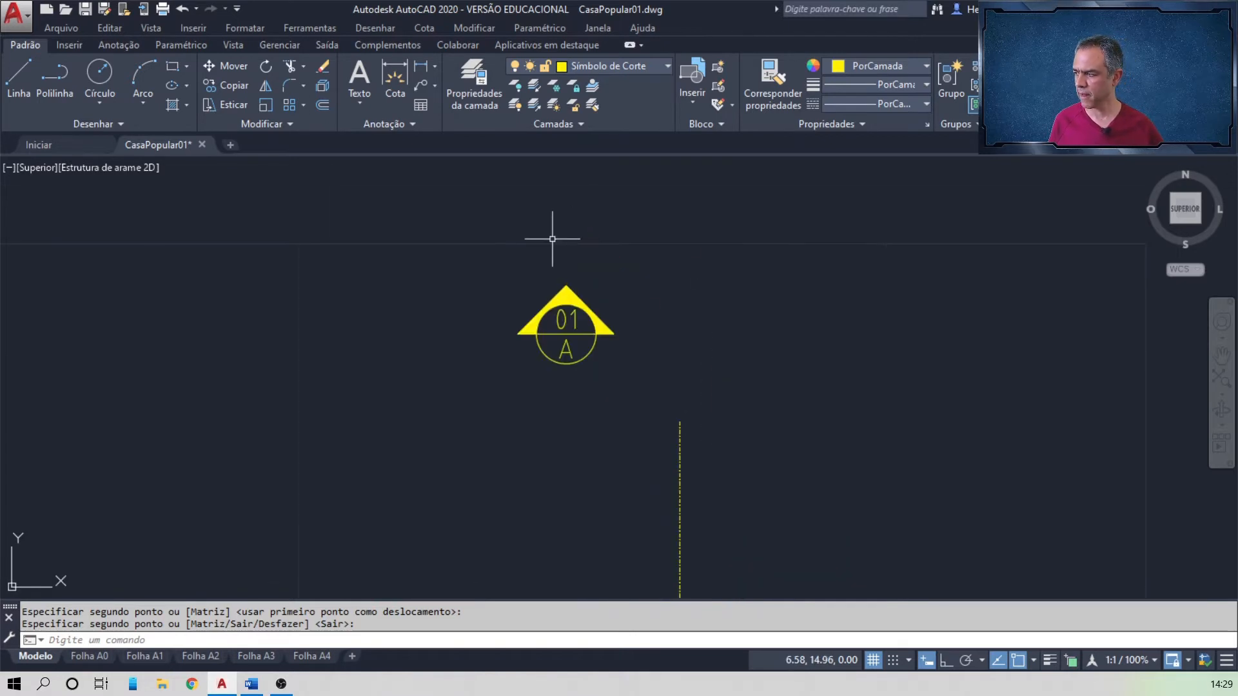
click(267, 67)
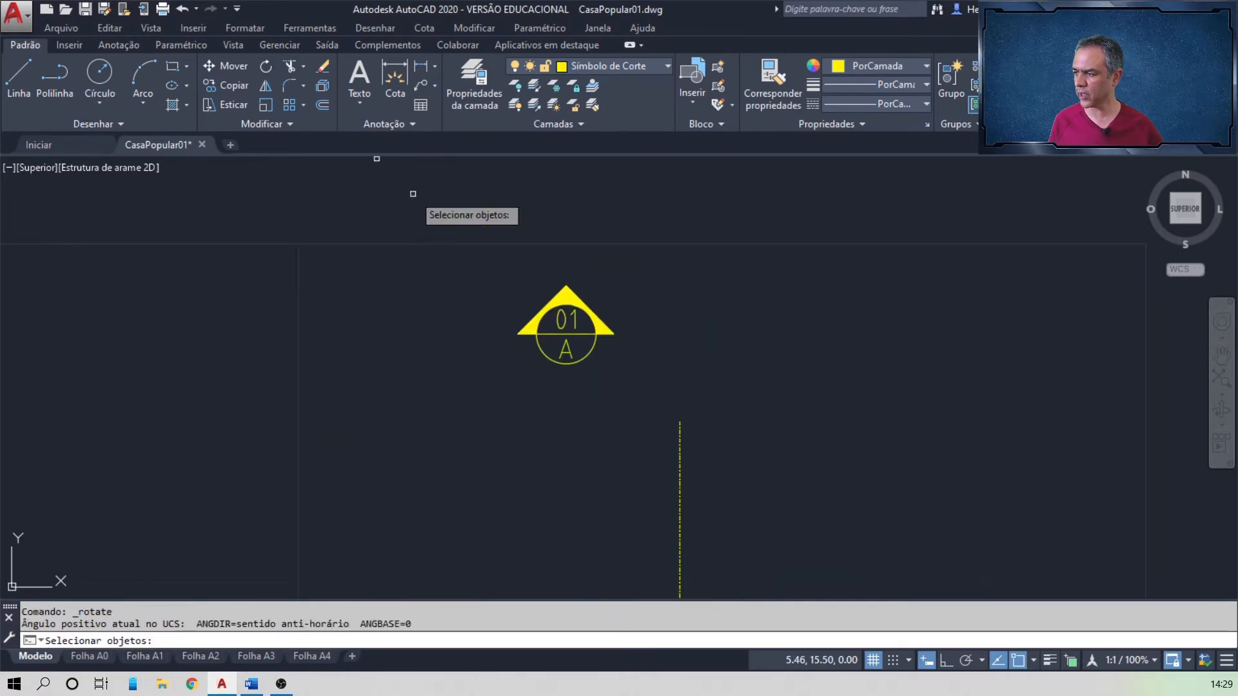
click(549, 303)
key(Return)
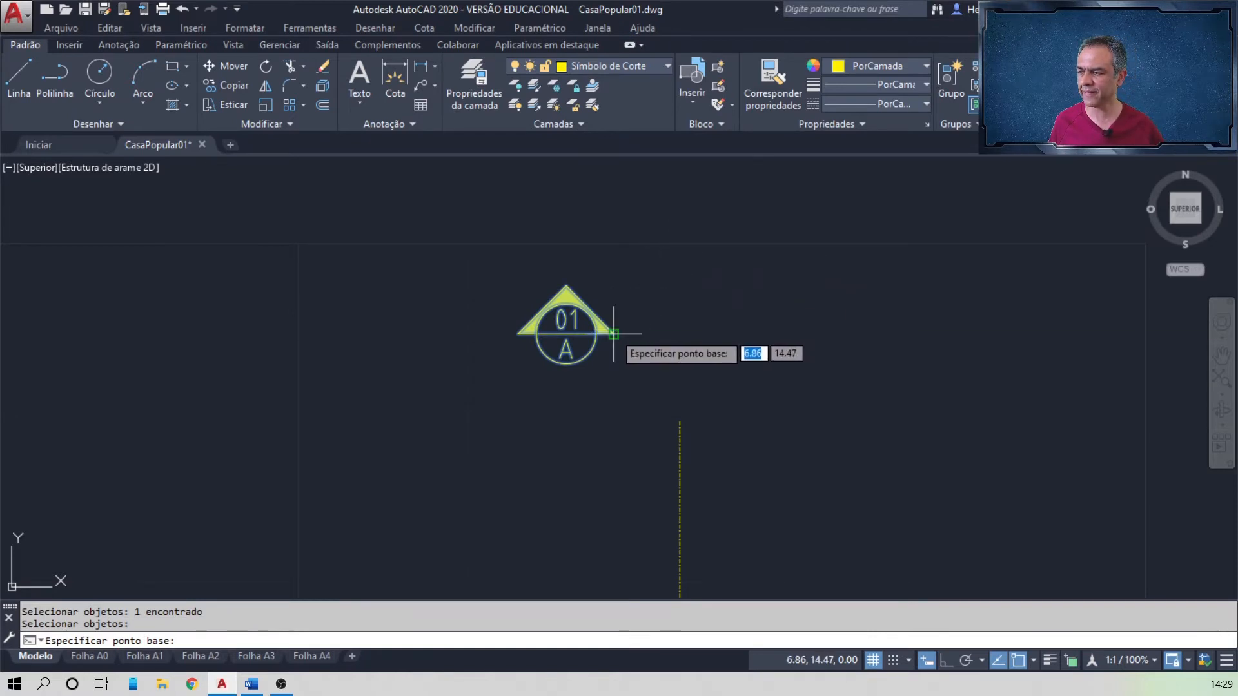
click(612, 334)
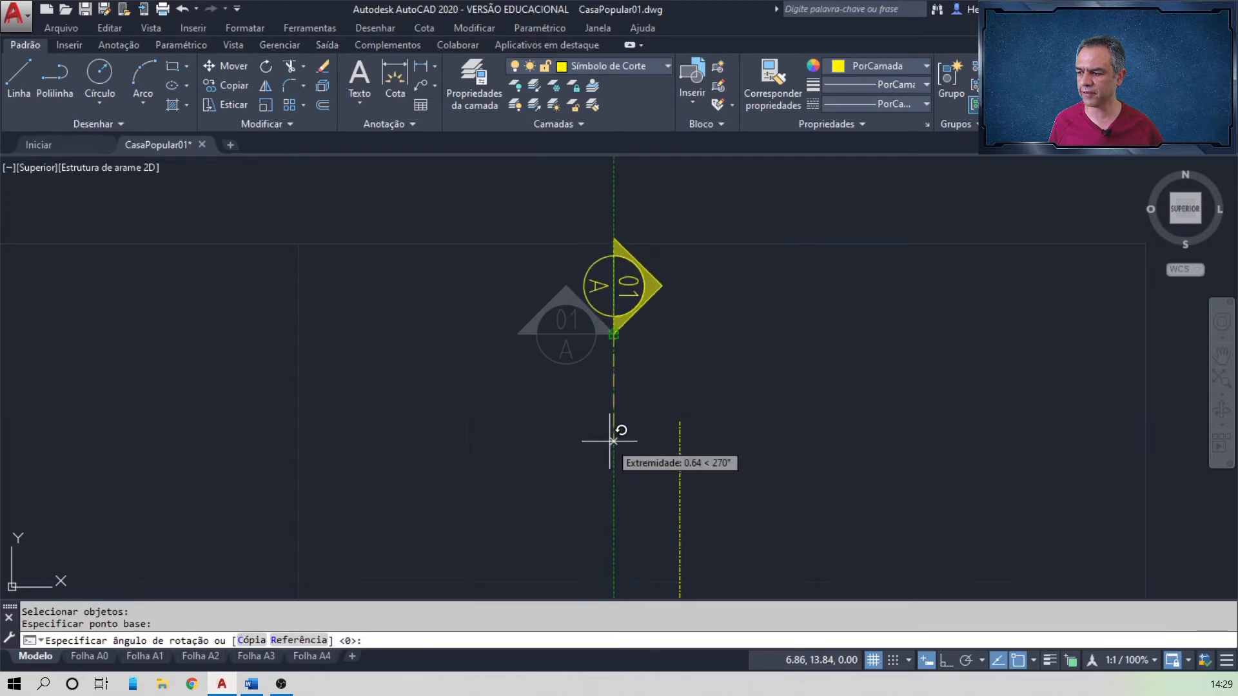
click(612, 441)
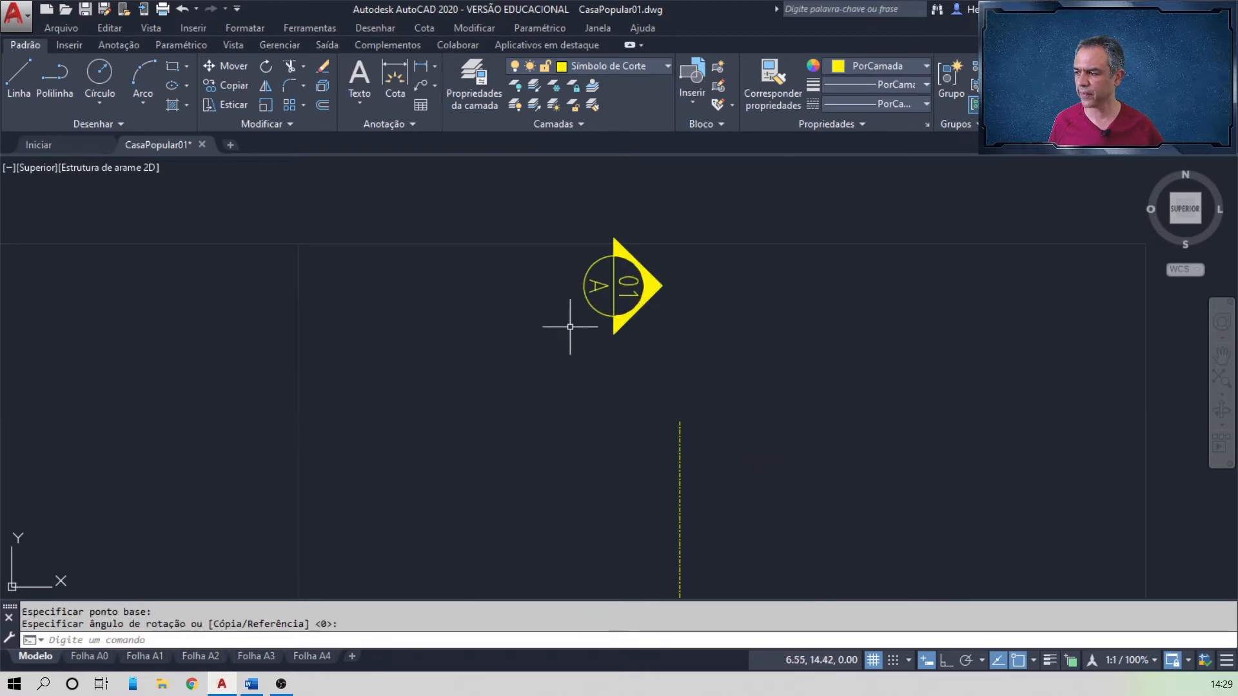
- Set the CORTE attribute of the symbol near the vertical section line's top end to C
double_click(595, 313)
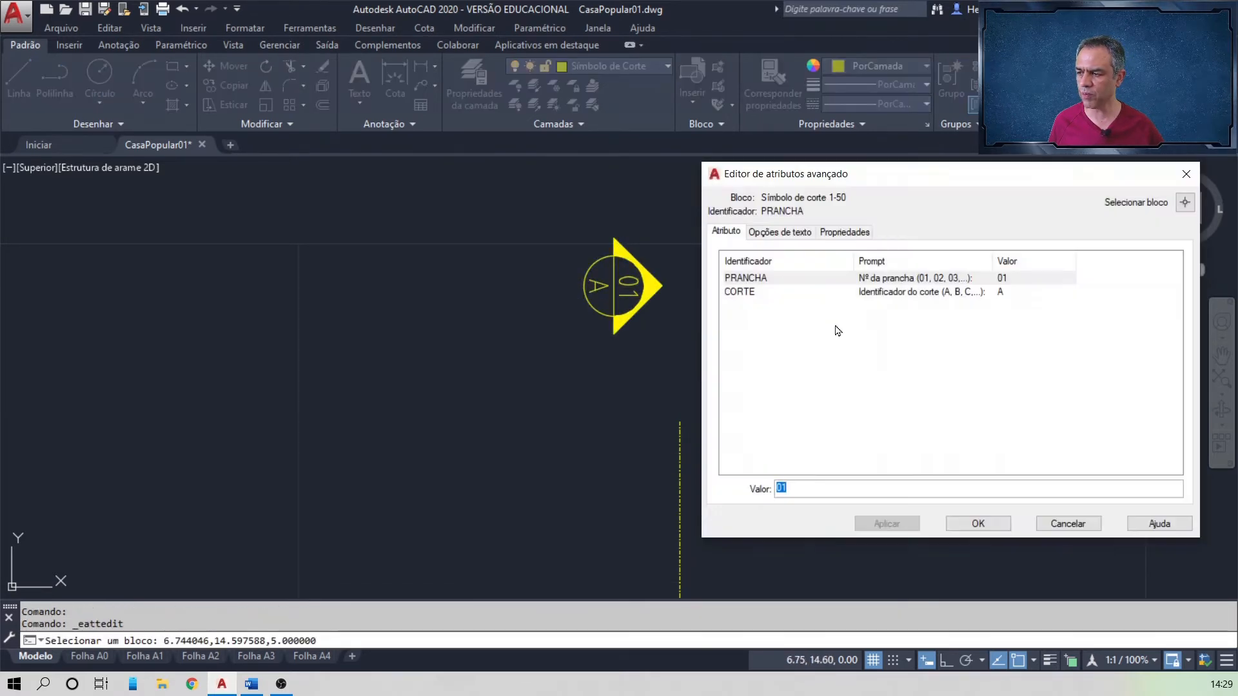
click(761, 296)
click(852, 490)
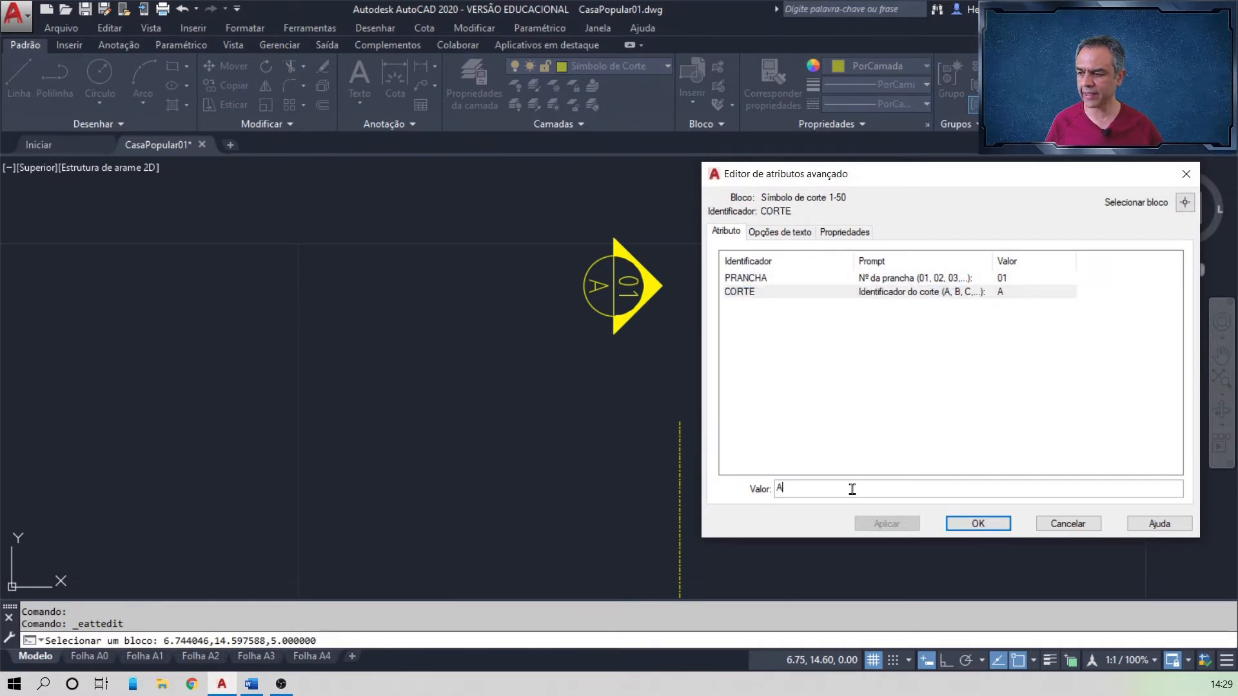
key(BackSpace)
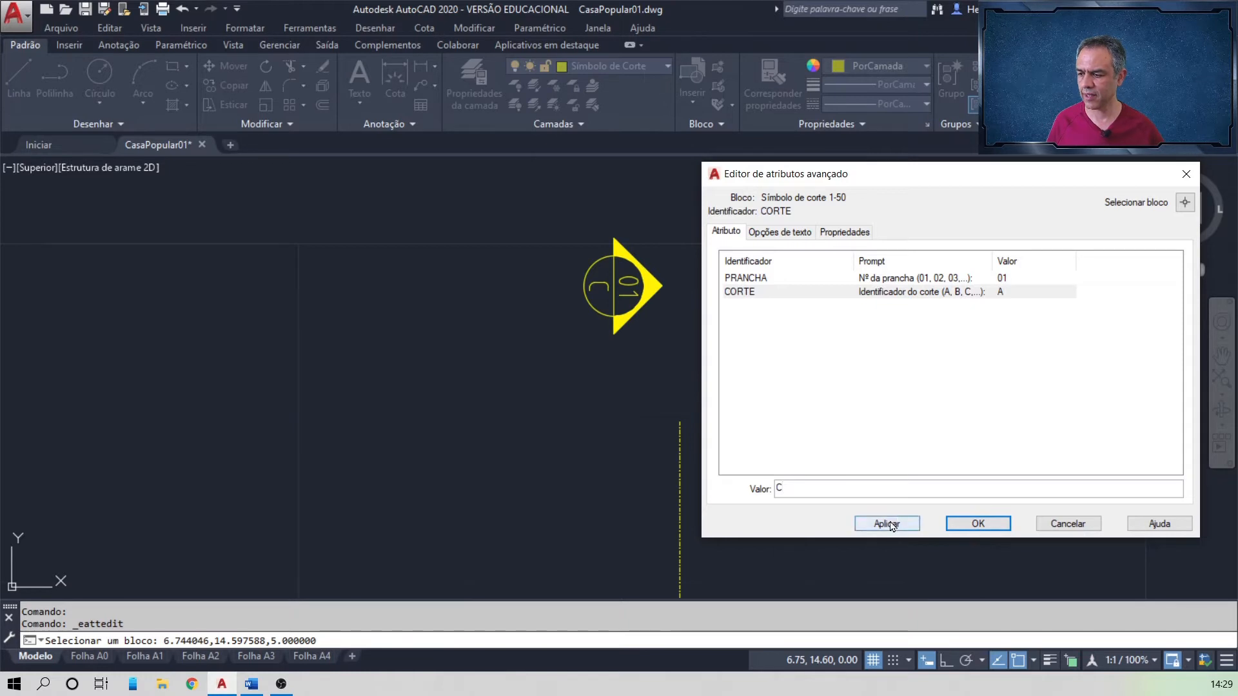
click(980, 519)
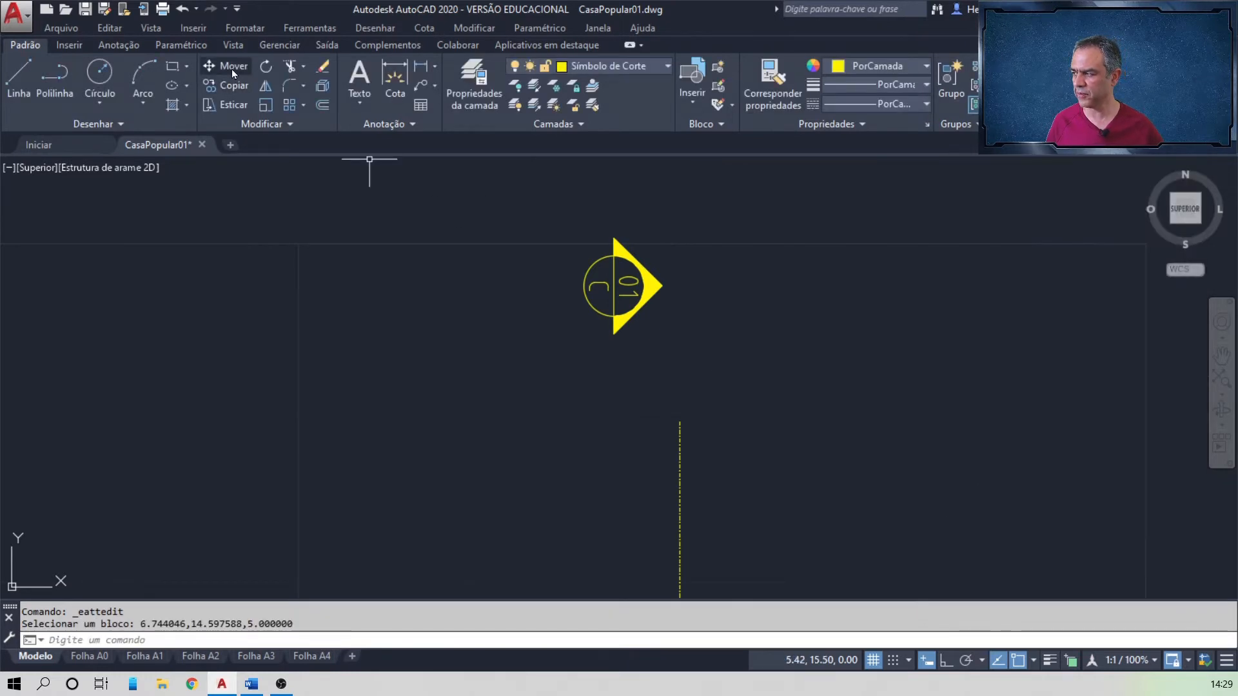
- Move the section C symbol from its right apex to the top endpoint of the vertical section line
click(231, 67)
click(626, 282)
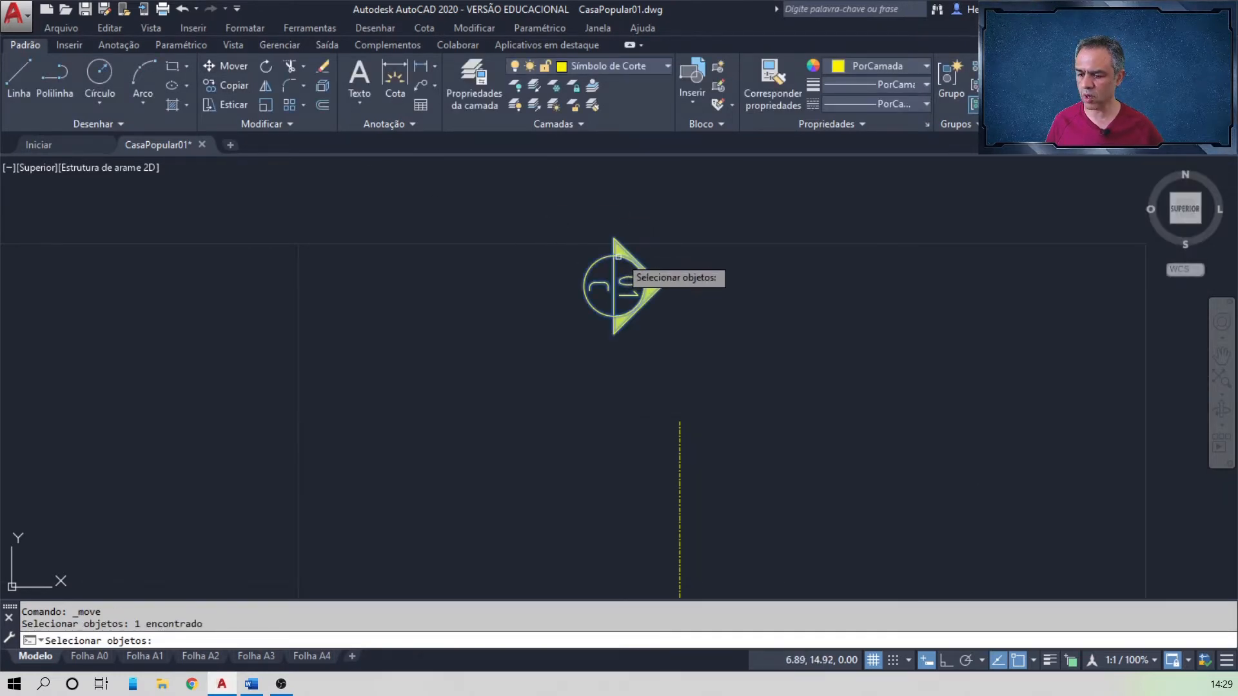
key(Return)
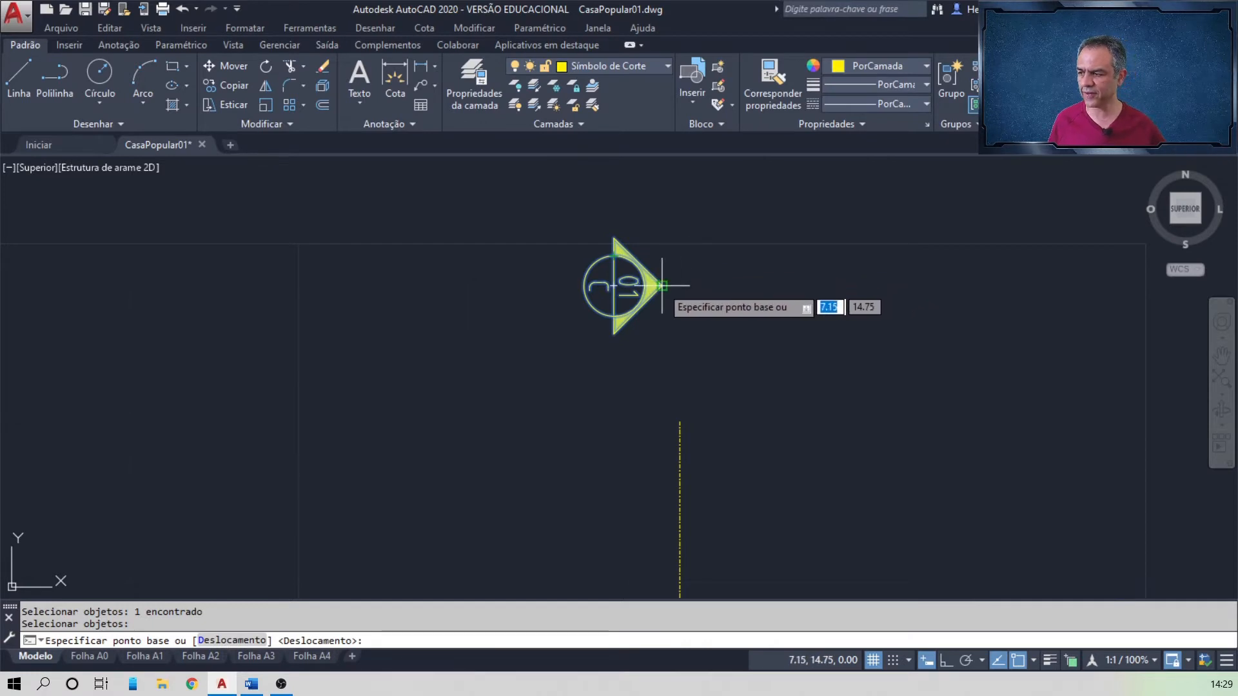
click(663, 286)
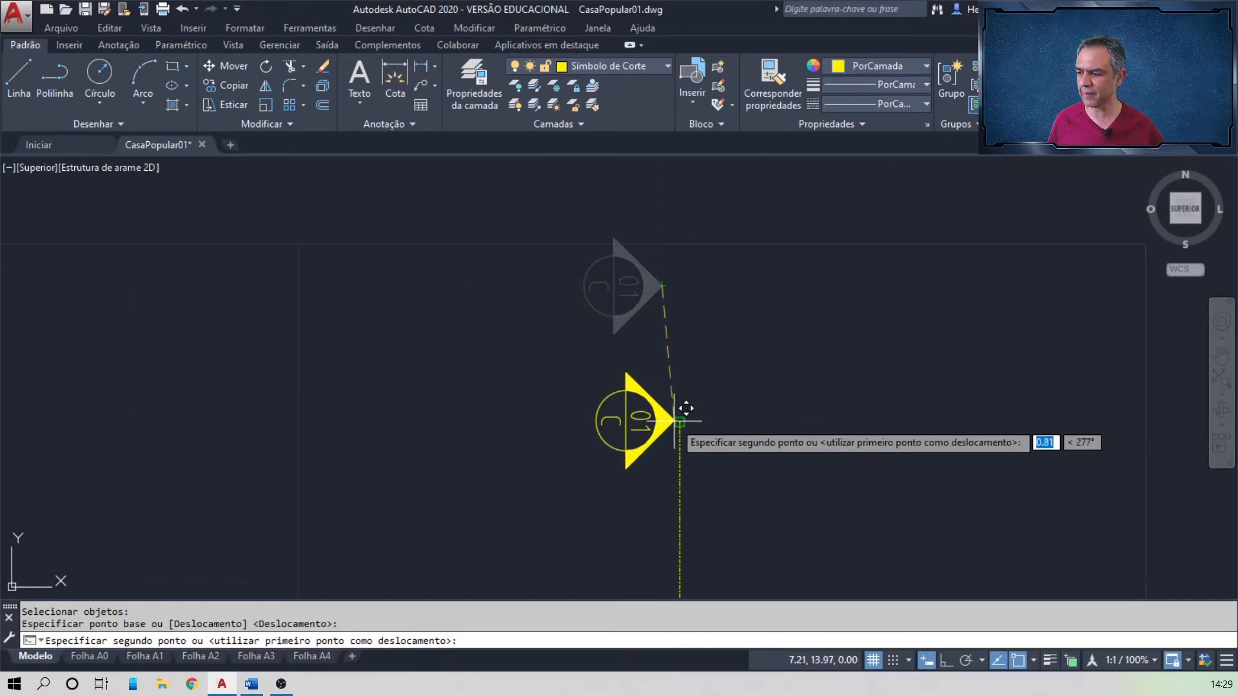
click(680, 421)
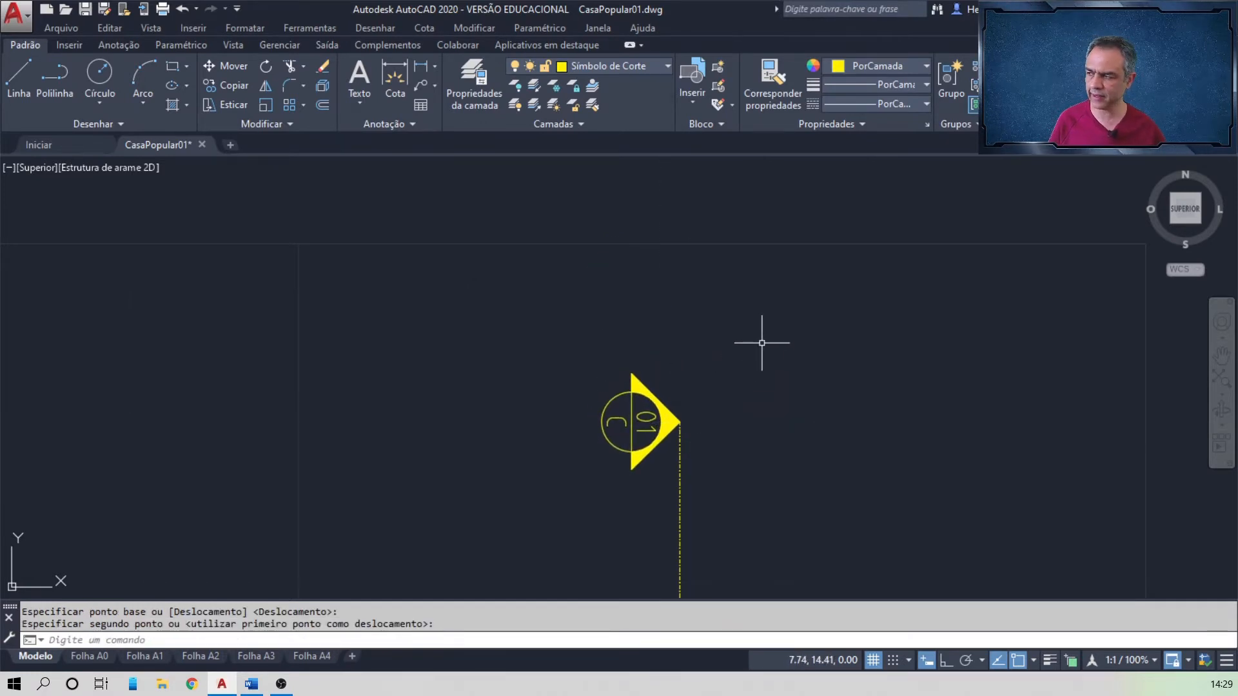
- Copy the section C symbol from its right apex to the bottom endpoint of the vertical section line
click(227, 85)
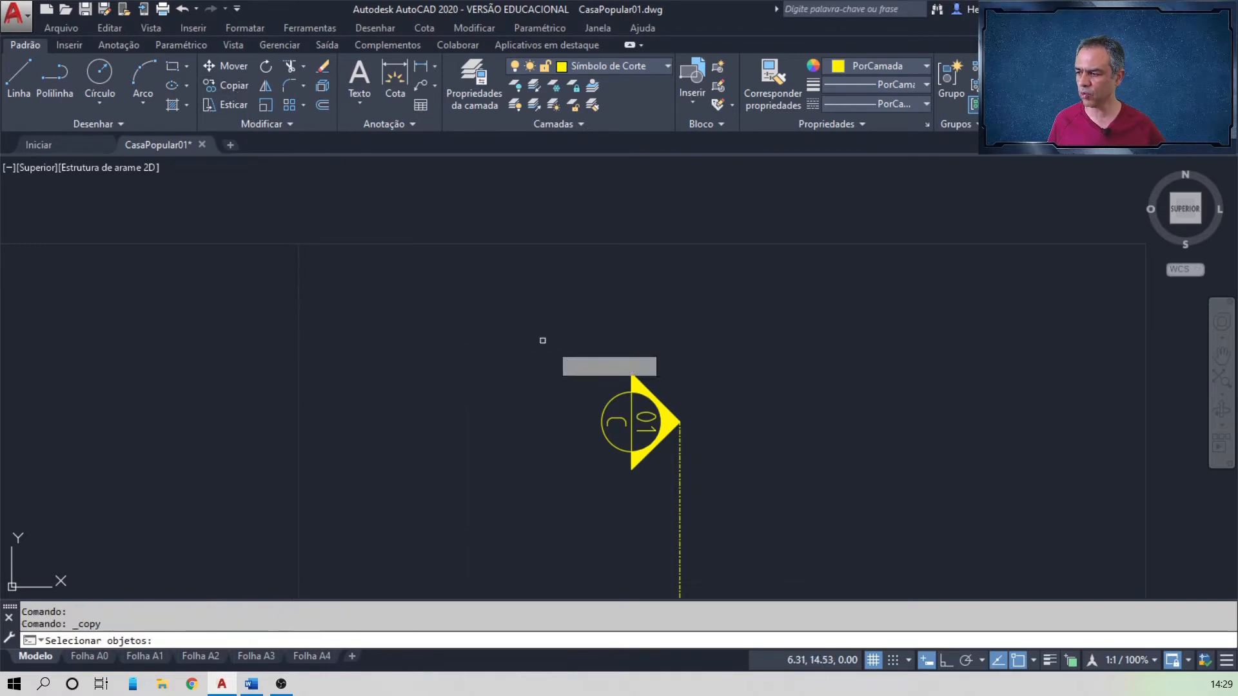
click(621, 413)
key(Return)
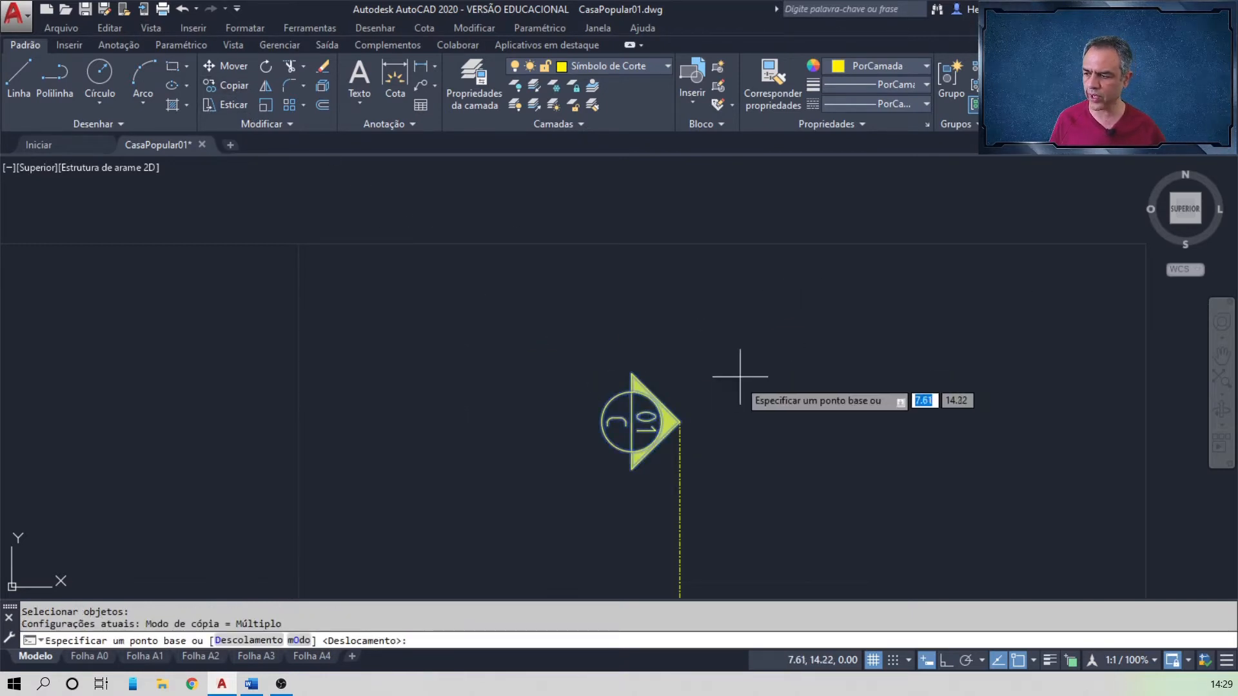
click(681, 422)
scroll(746, 337, down, 2)
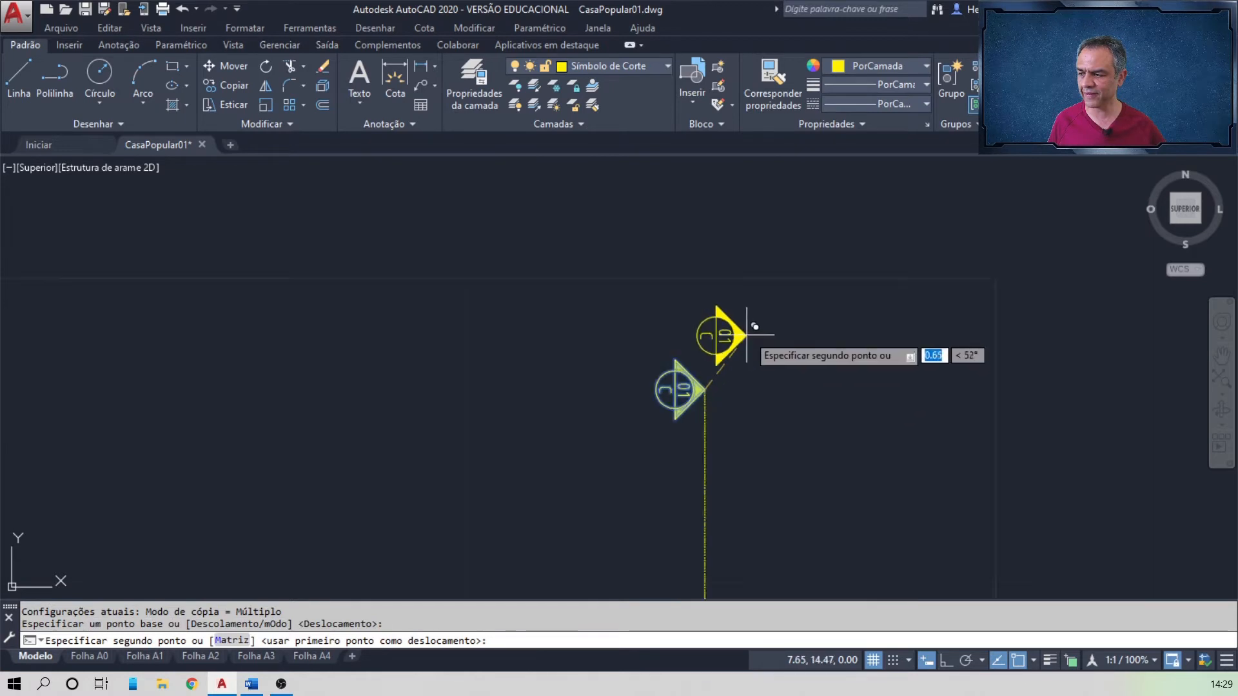
scroll(746, 334, down, 3)
middle_drag(727, 487, 691, 370)
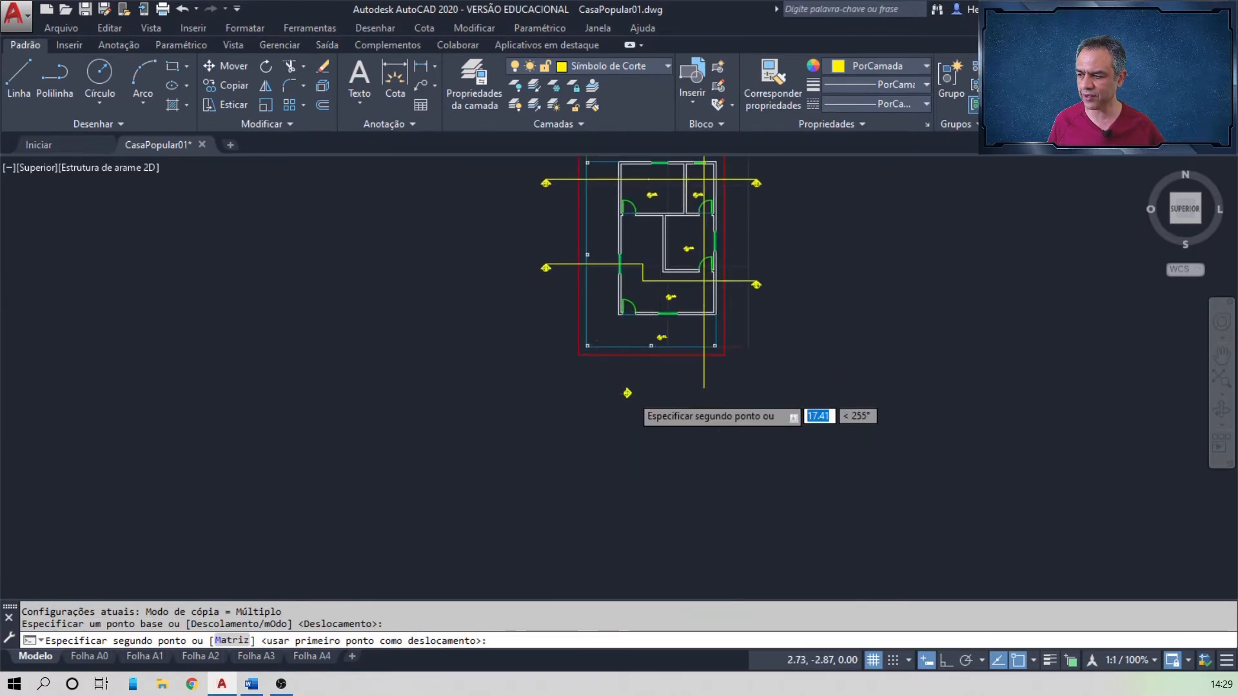
scroll(628, 395, up, 5)
click(896, 365)
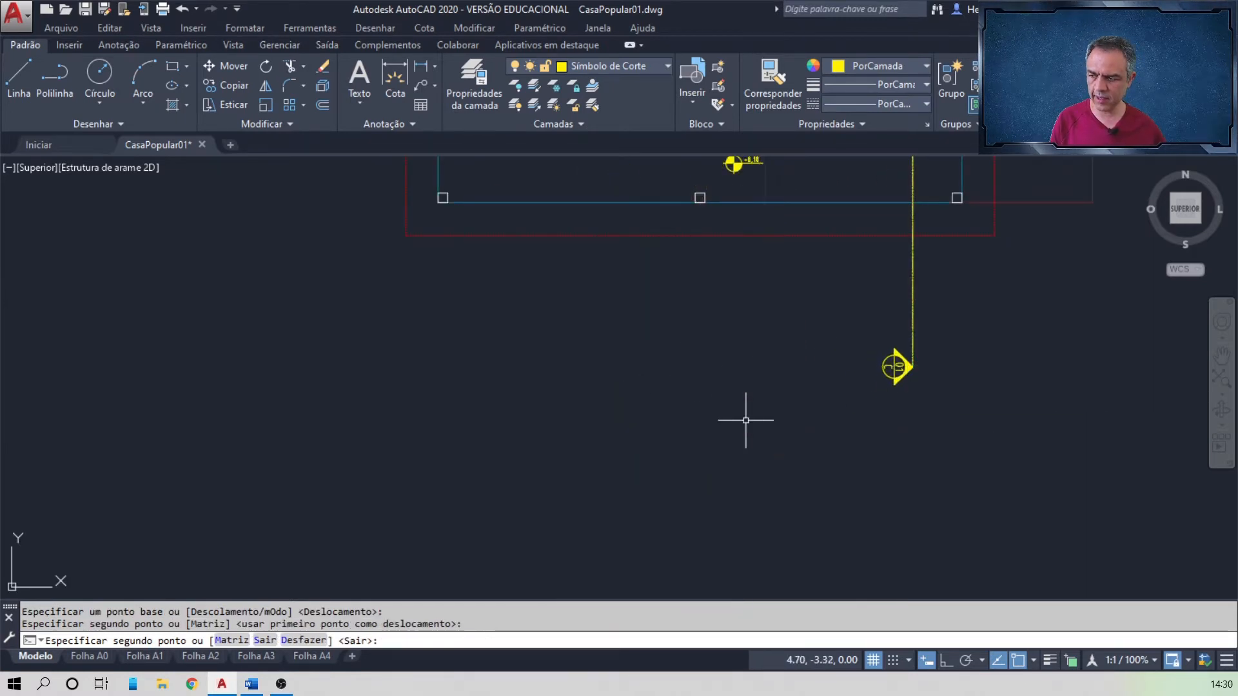
key(Return)
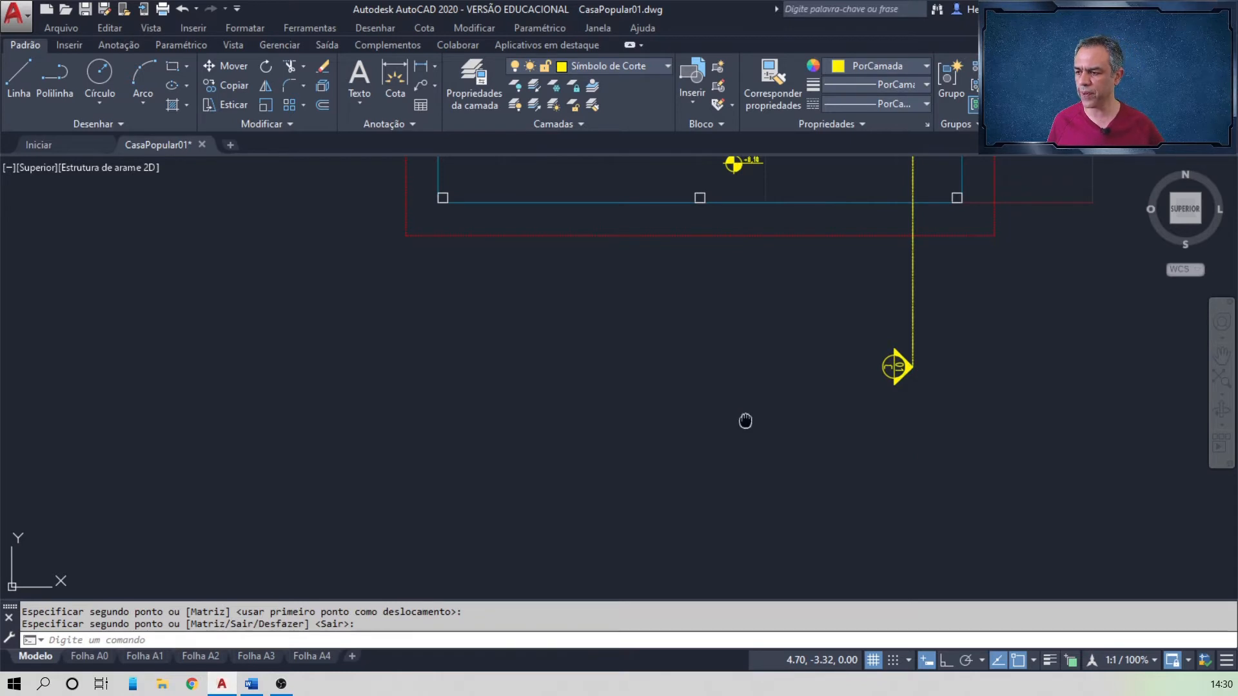
middle_click(745, 421)
middle_click(745, 421)
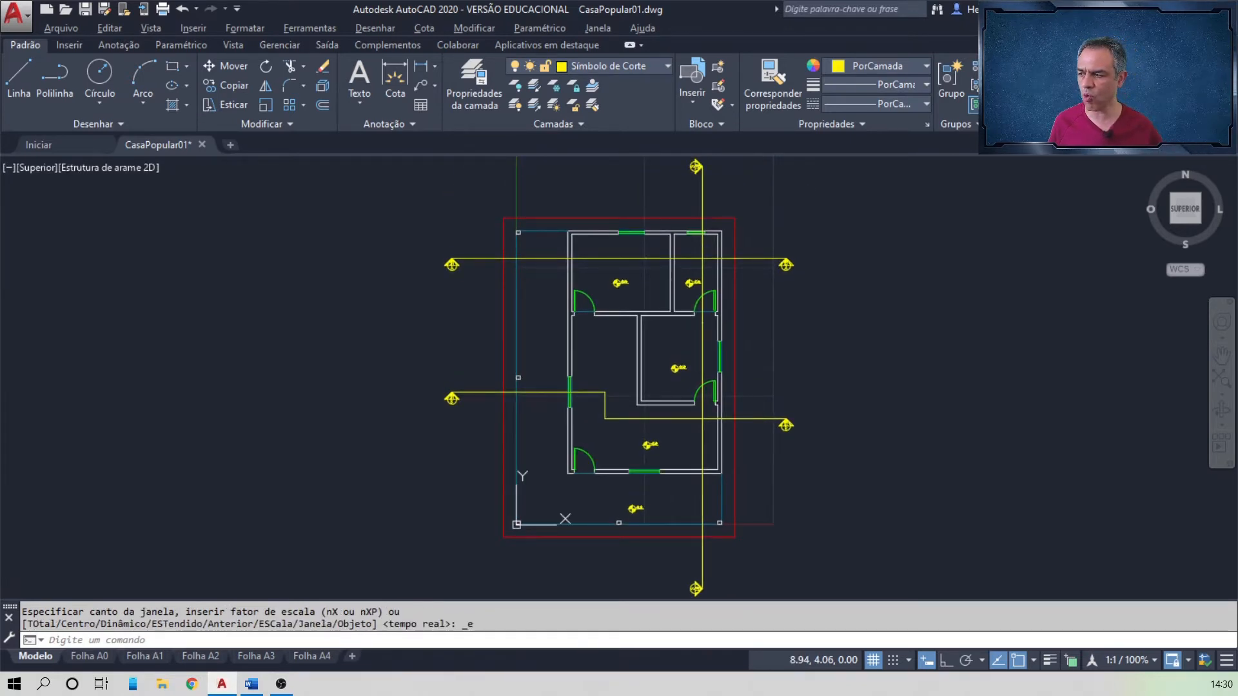
- Read items 2 and 3 of the exercise in Word and make Alvenaria em corte the current layer in AutoCAD
key(alt+Tab)
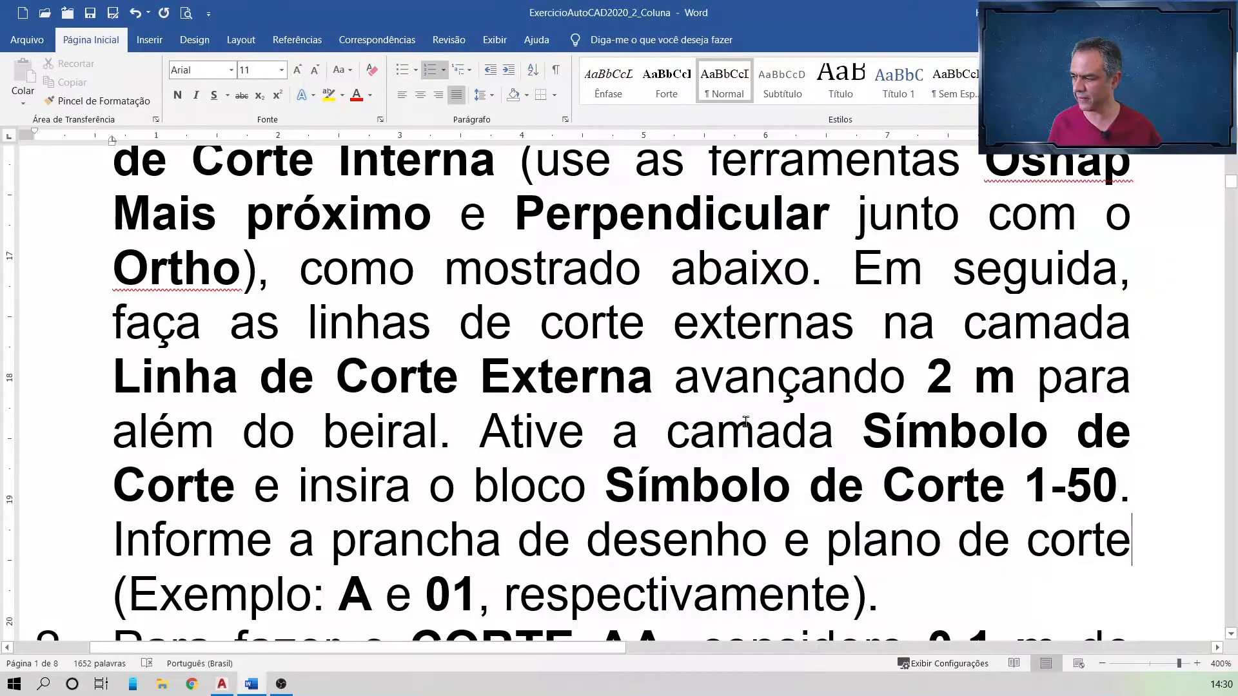
scroll(746, 421, down, 5)
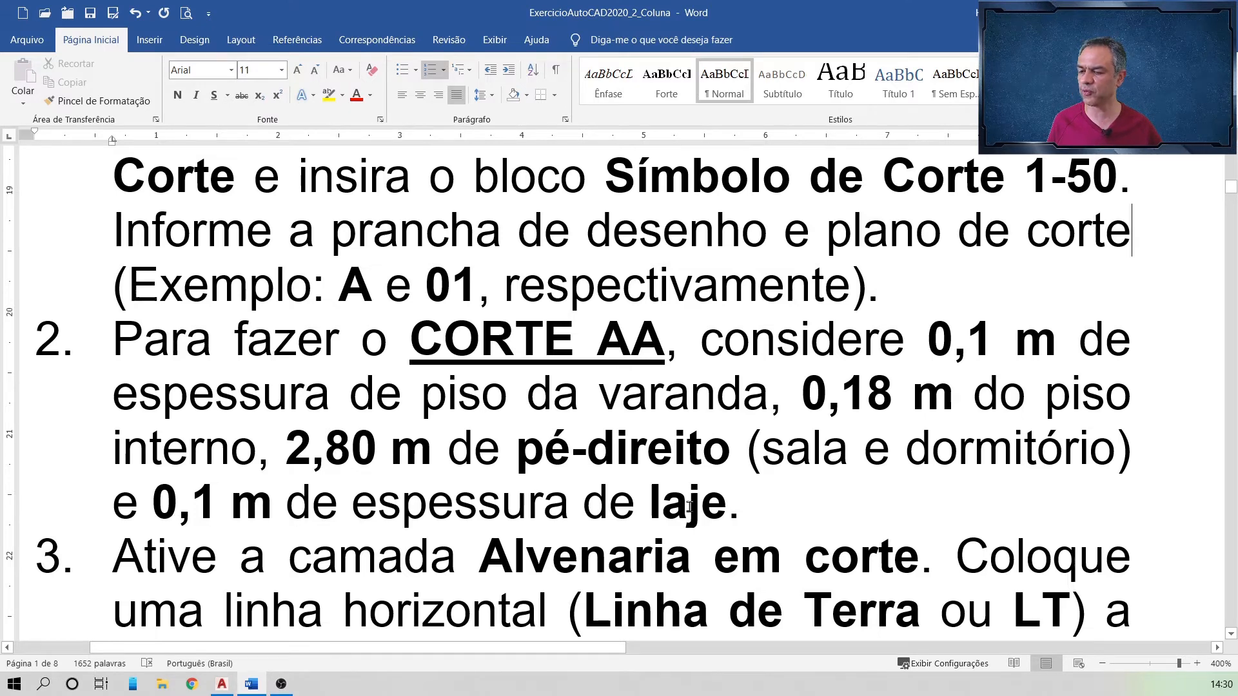
scroll(689, 506, down, 3)
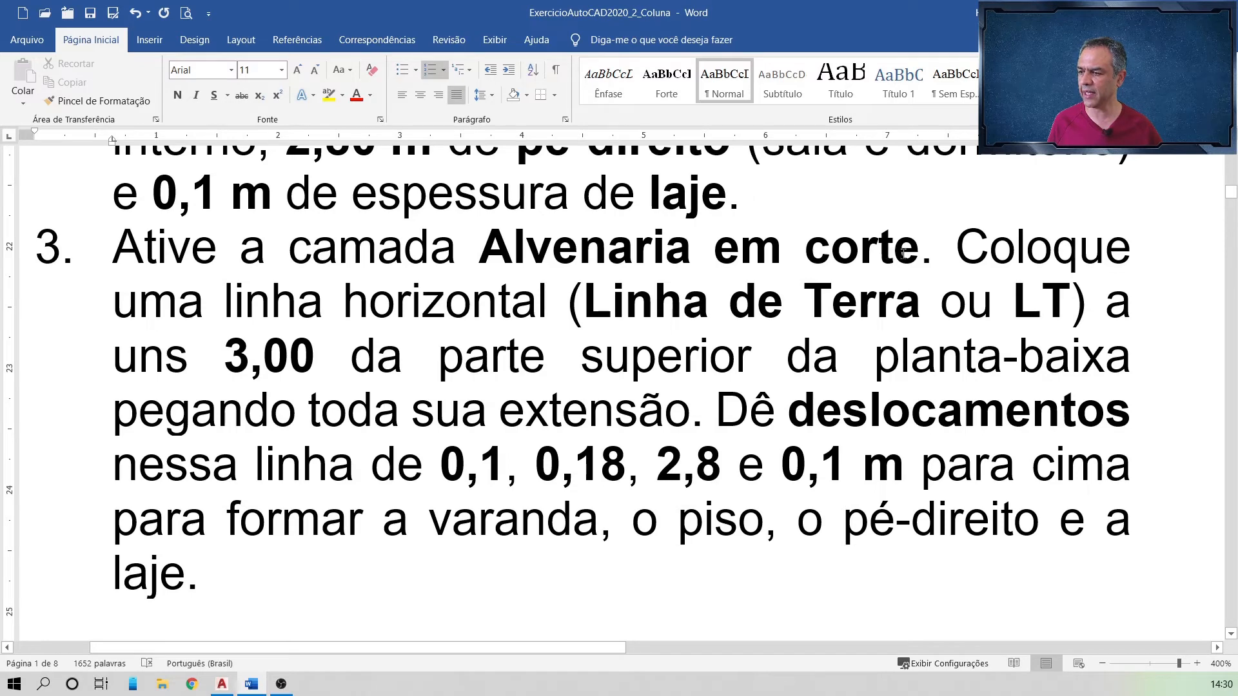
key(alt+Tab)
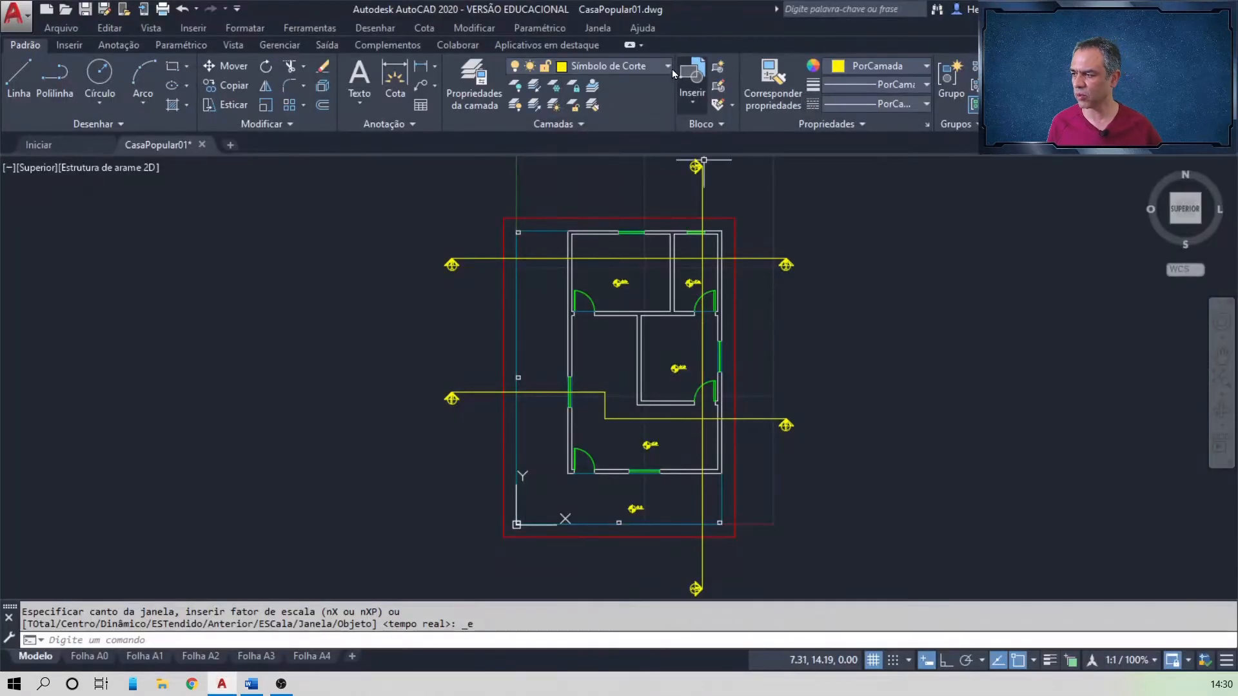
click(645, 66)
scroll(654, 153, up, 10)
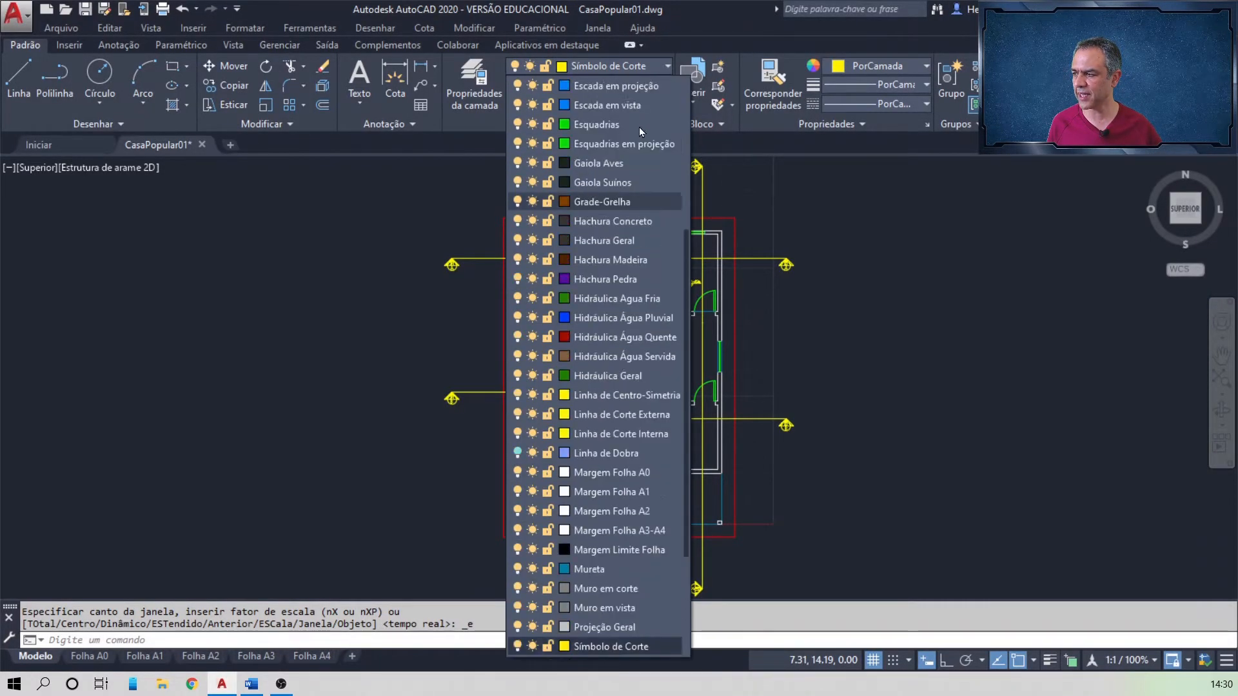
scroll(633, 89, up, 3)
click(634, 89)
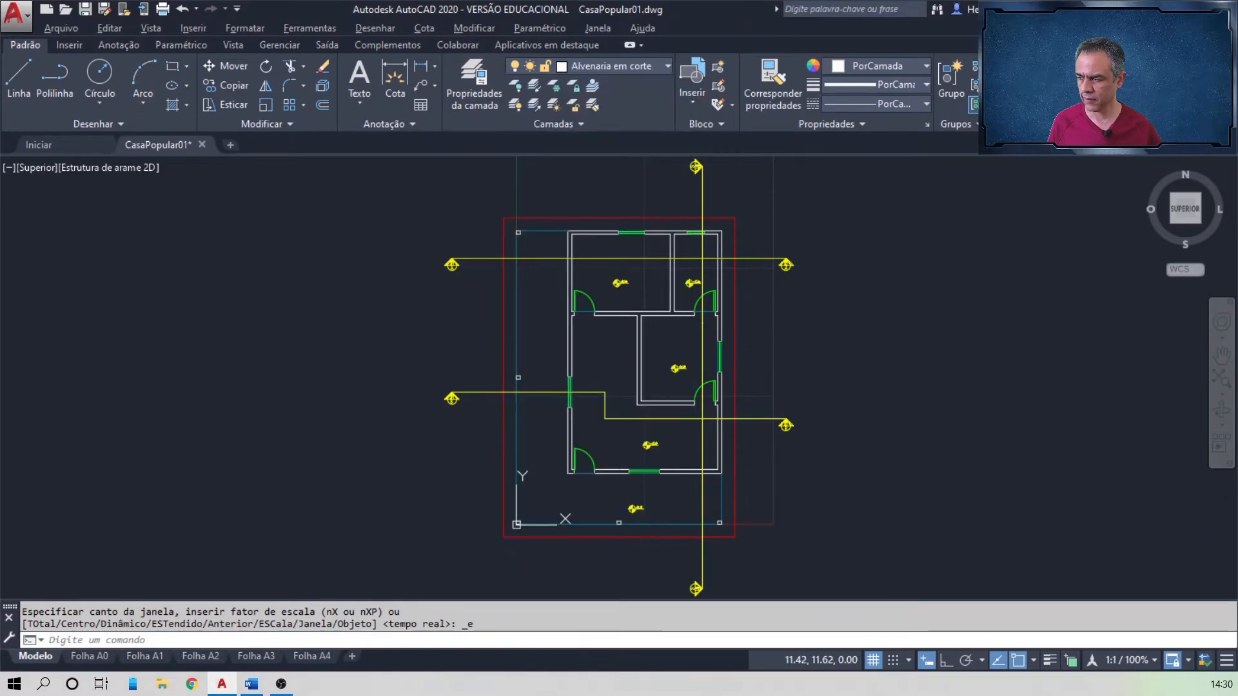
- Draw a horizontal ground line 9.00 m long about 3.5 m above the red eaves outline, aligned with the outline's two upper corners using Ortho
key(alt+Tab)
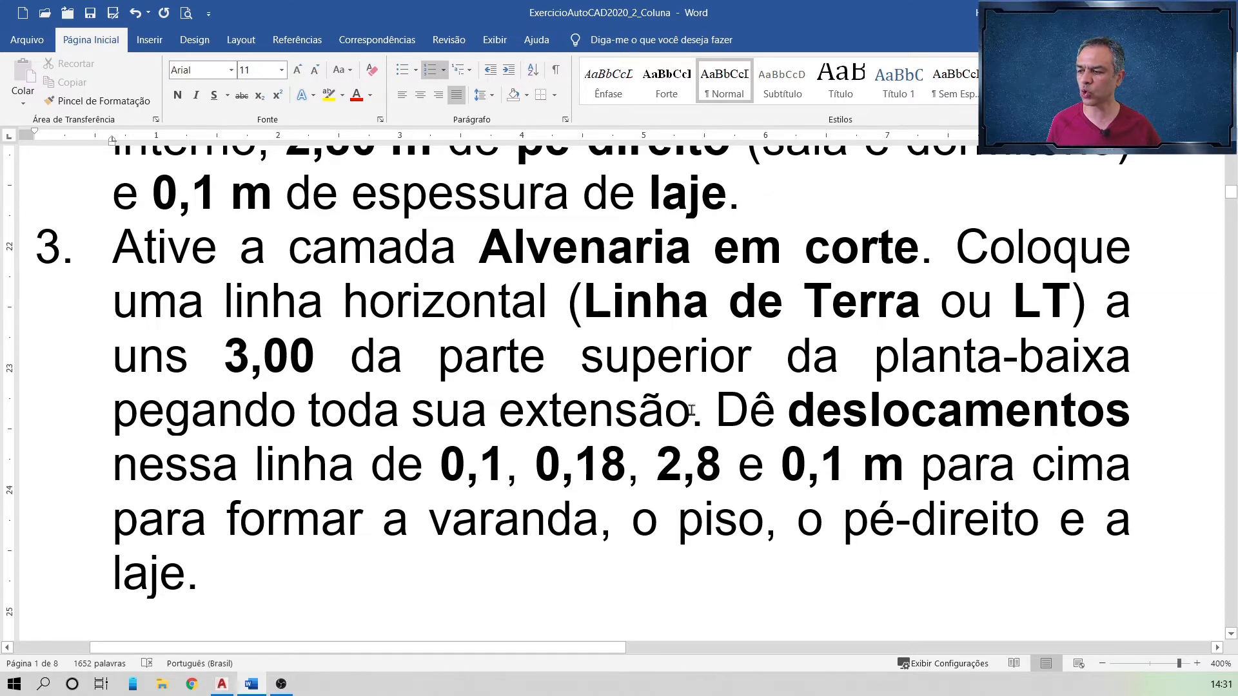
key(alt+Tab)
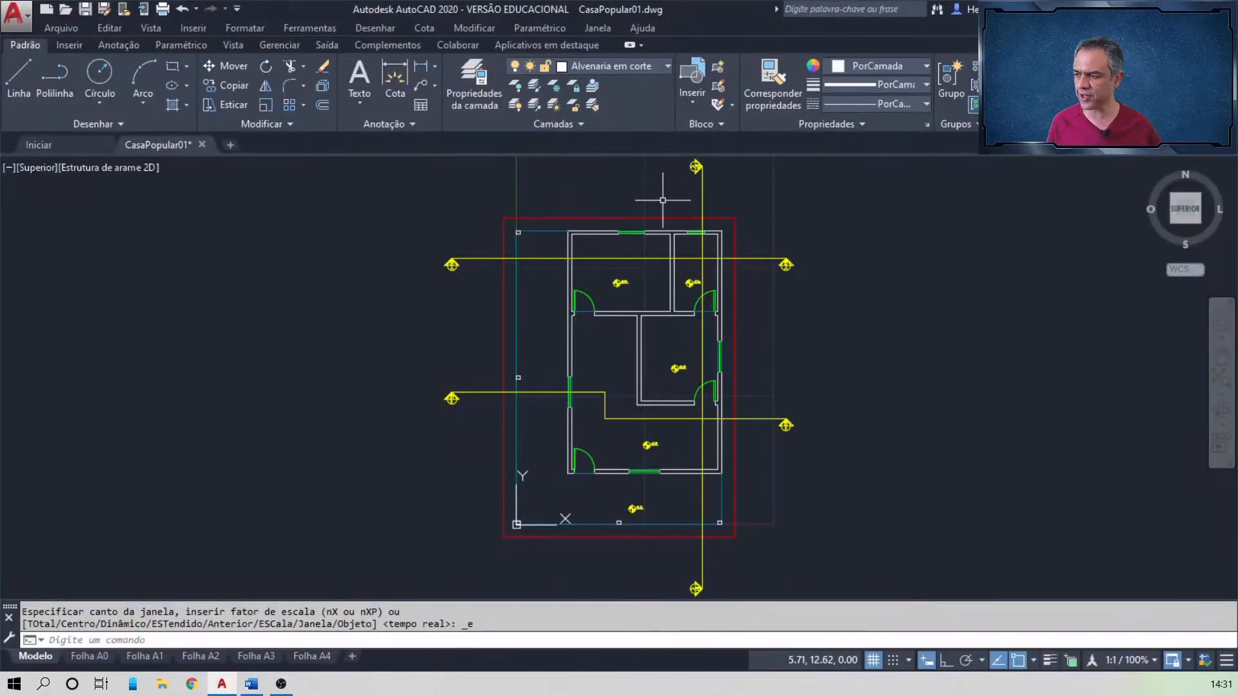
middle_drag(662, 200, 680, 345)
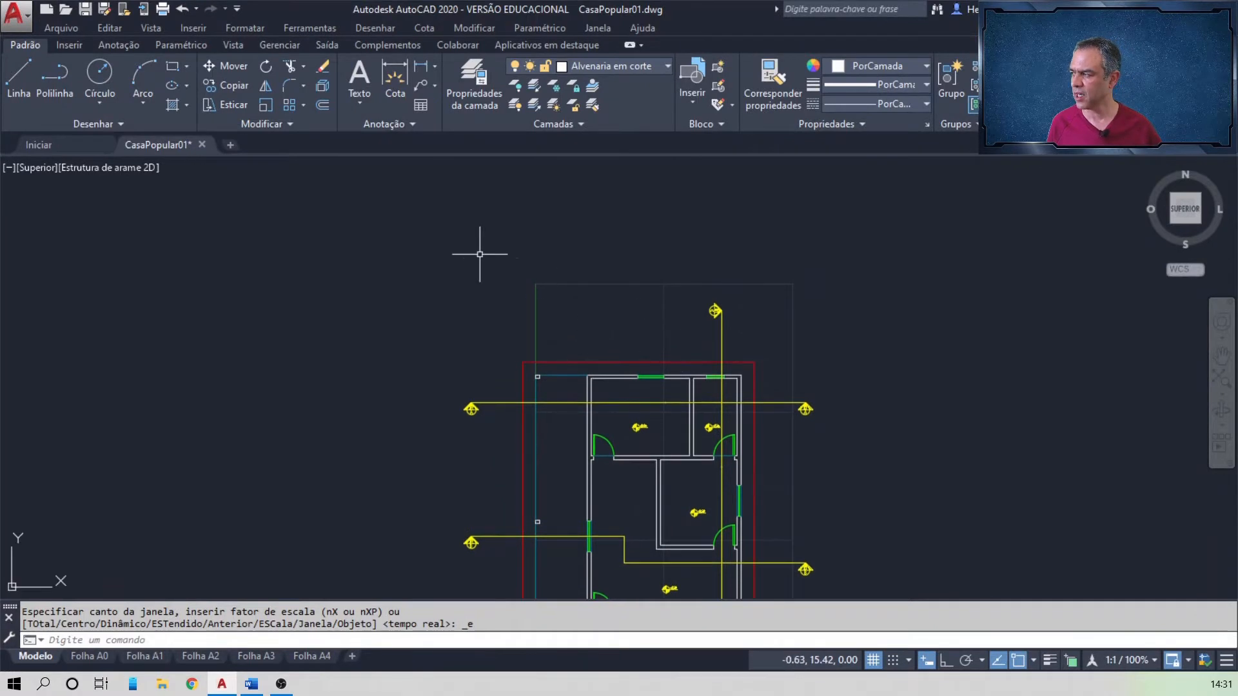
click(19, 78)
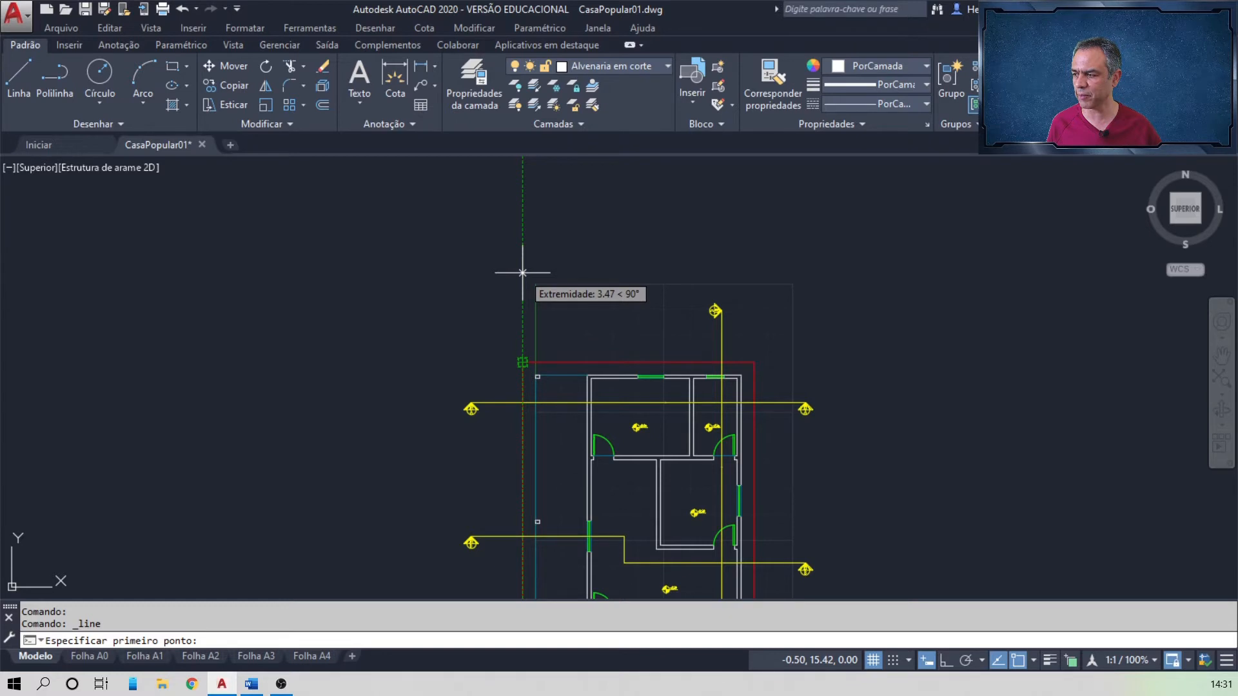
click(523, 272)
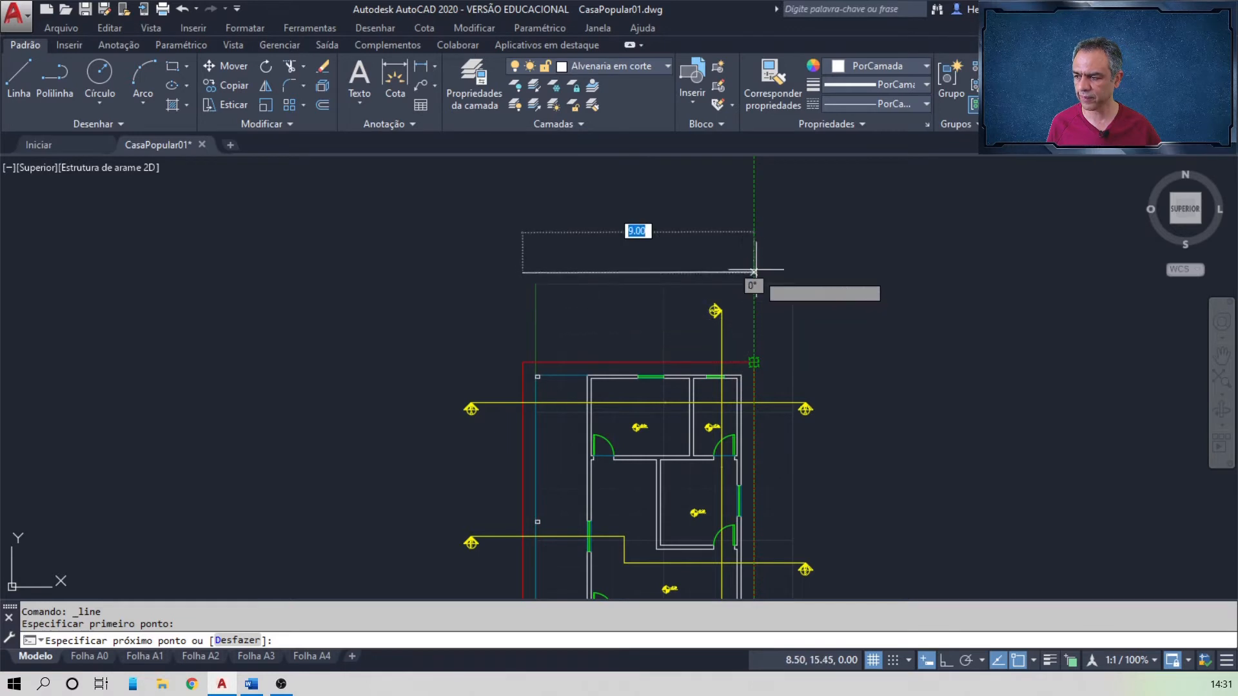
key(F8)
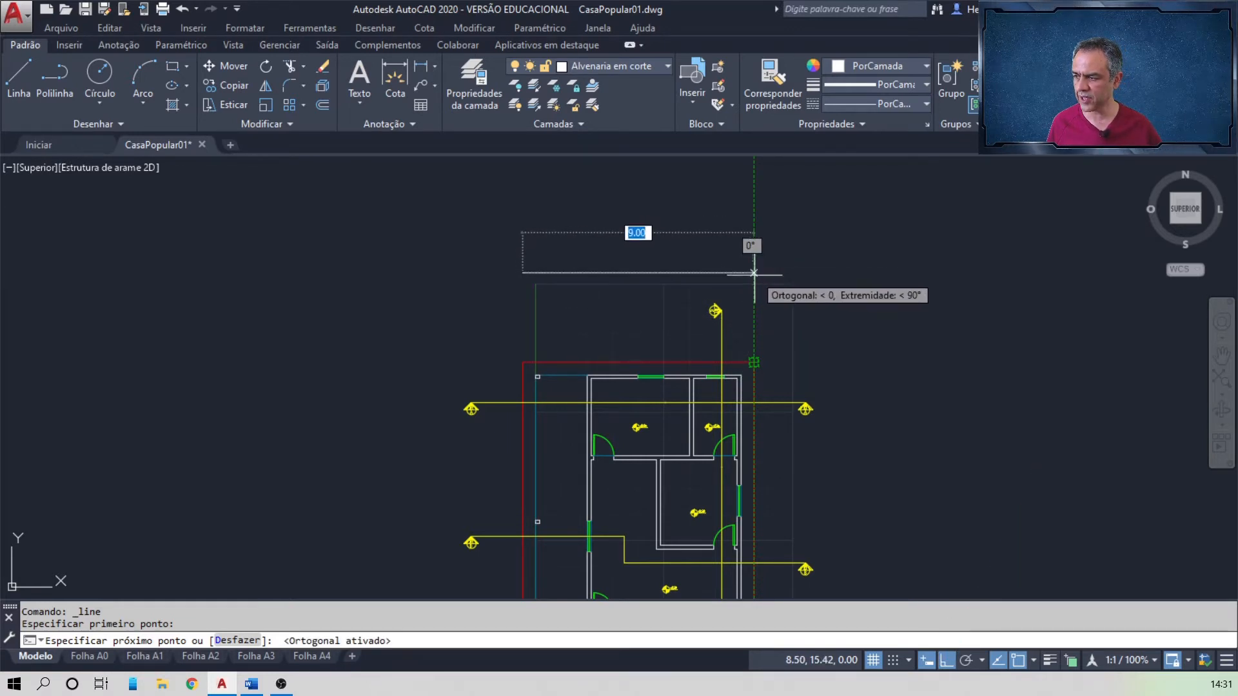
click(754, 273)
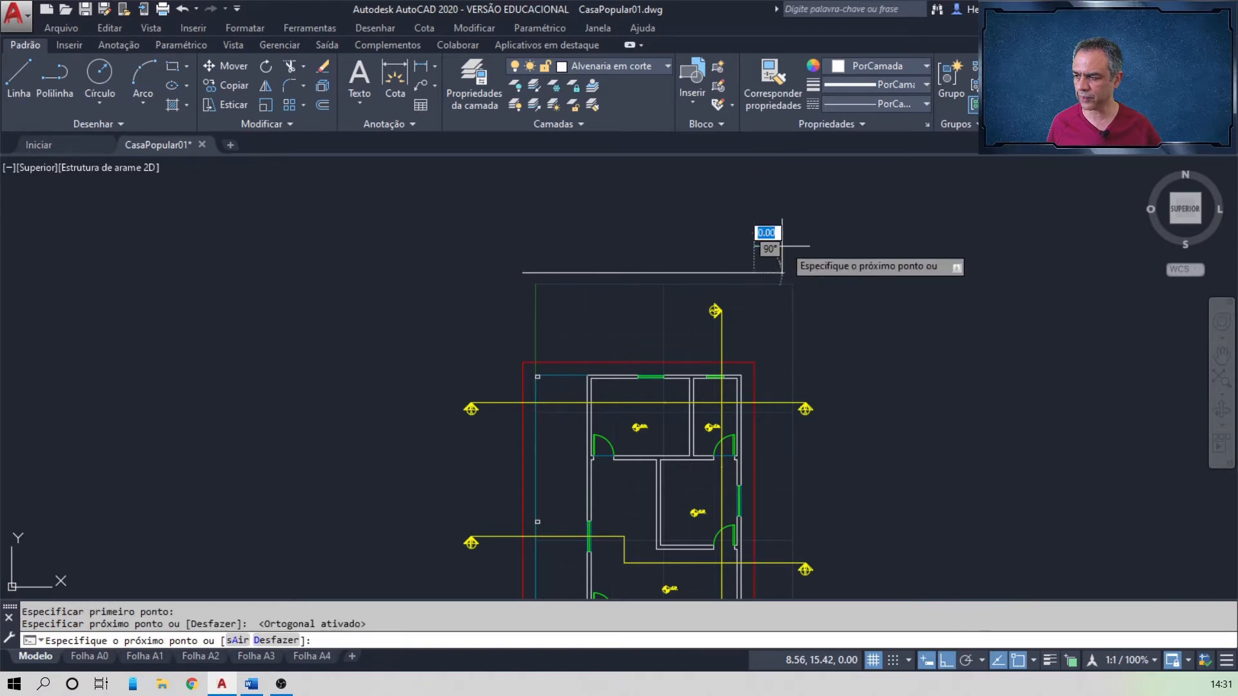
key(Return)
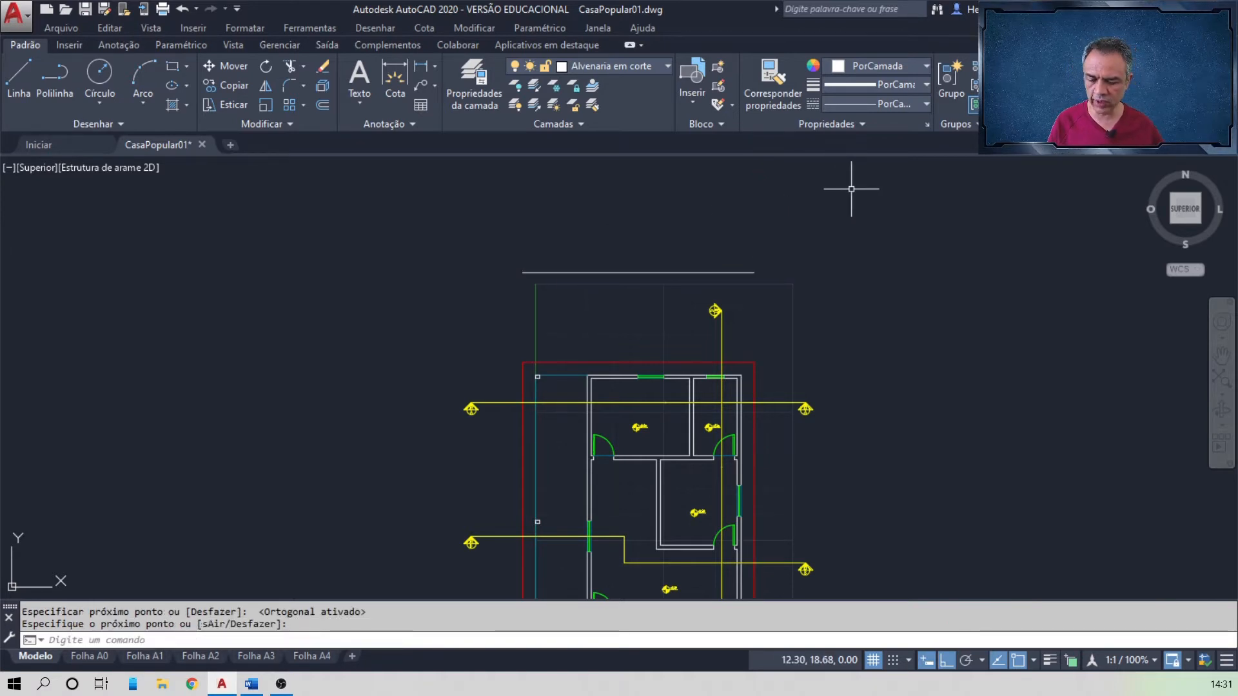
key(F8)
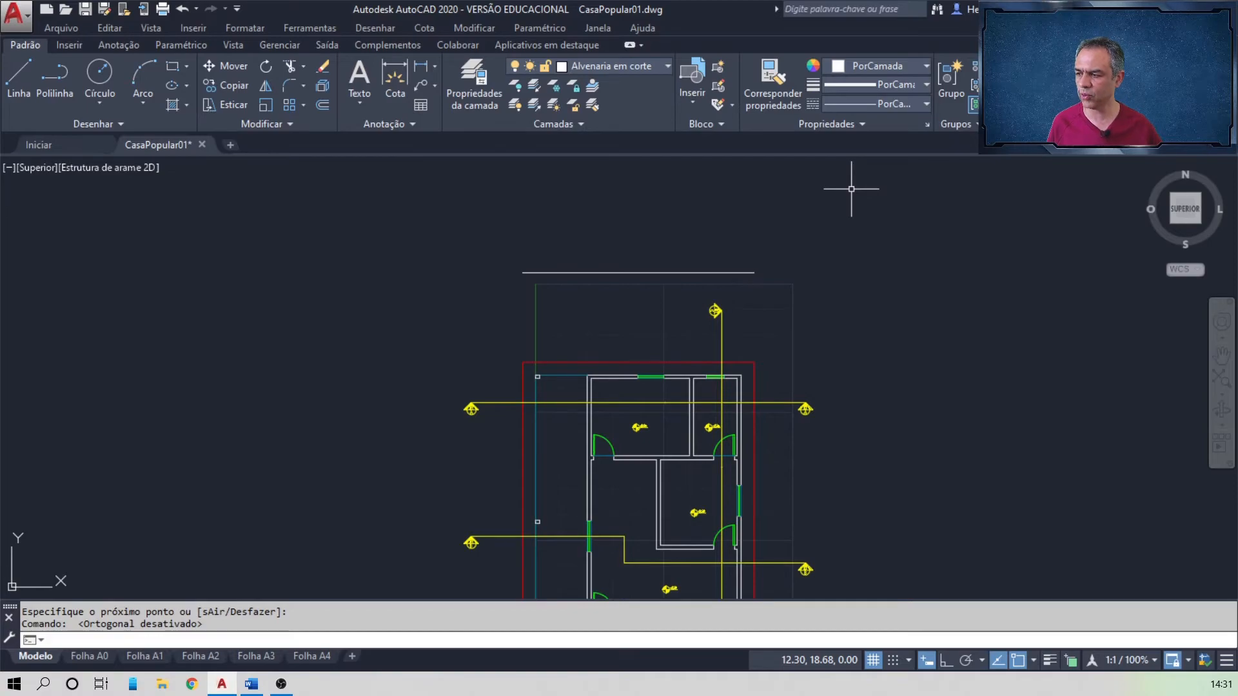
- Check the offset distances in item 3 of the Word exercise and, in AutoCAD, offset the ground line 0.1 m upward
key(alt+Tab)
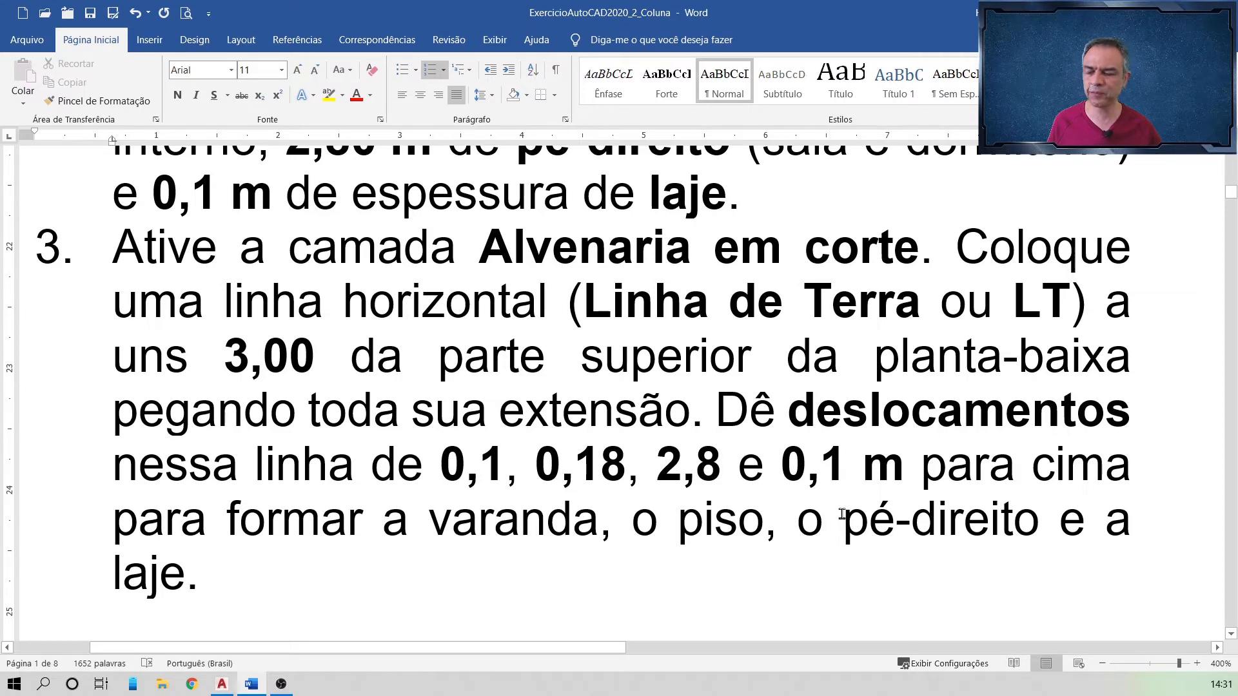
key(alt+Tab)
scroll(649, 271, up, 5)
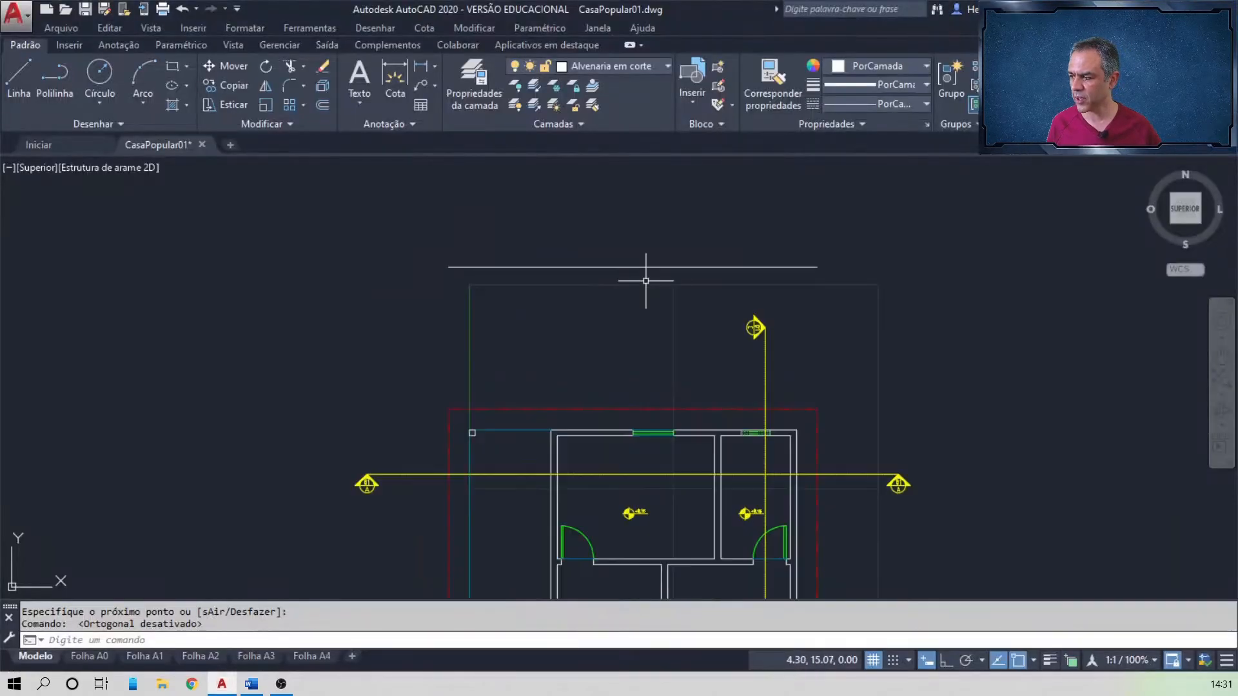
middle_drag(644, 234, 628, 360)
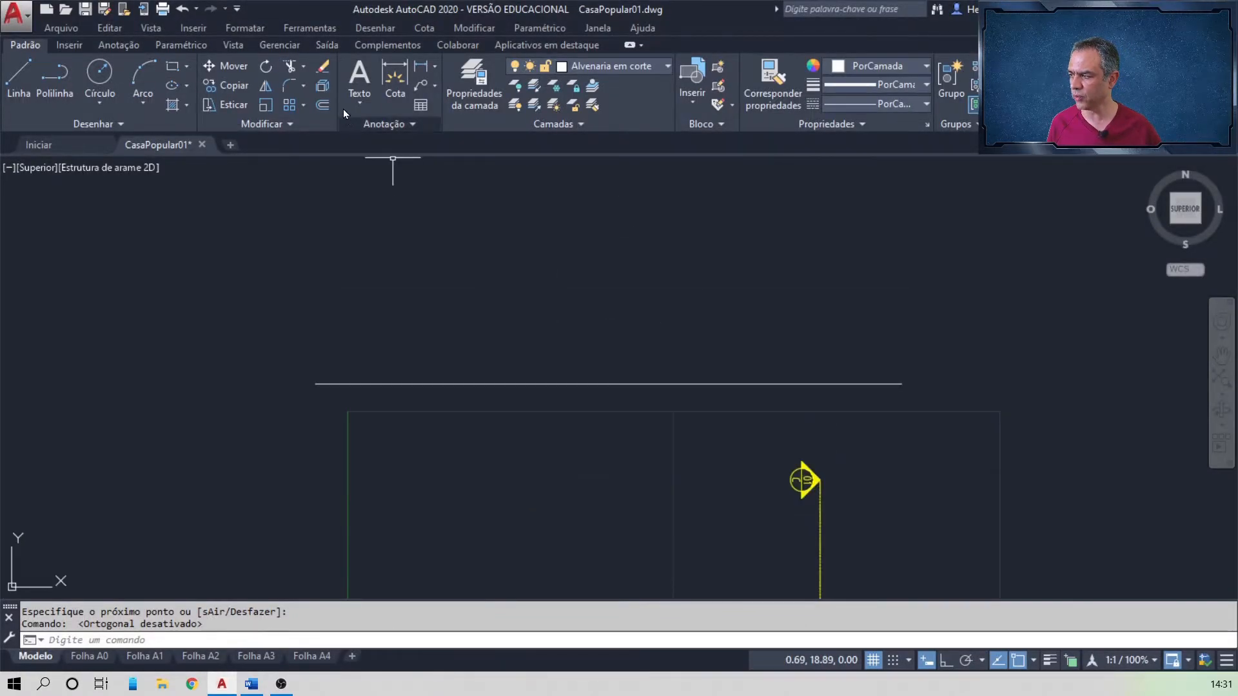
click(323, 105)
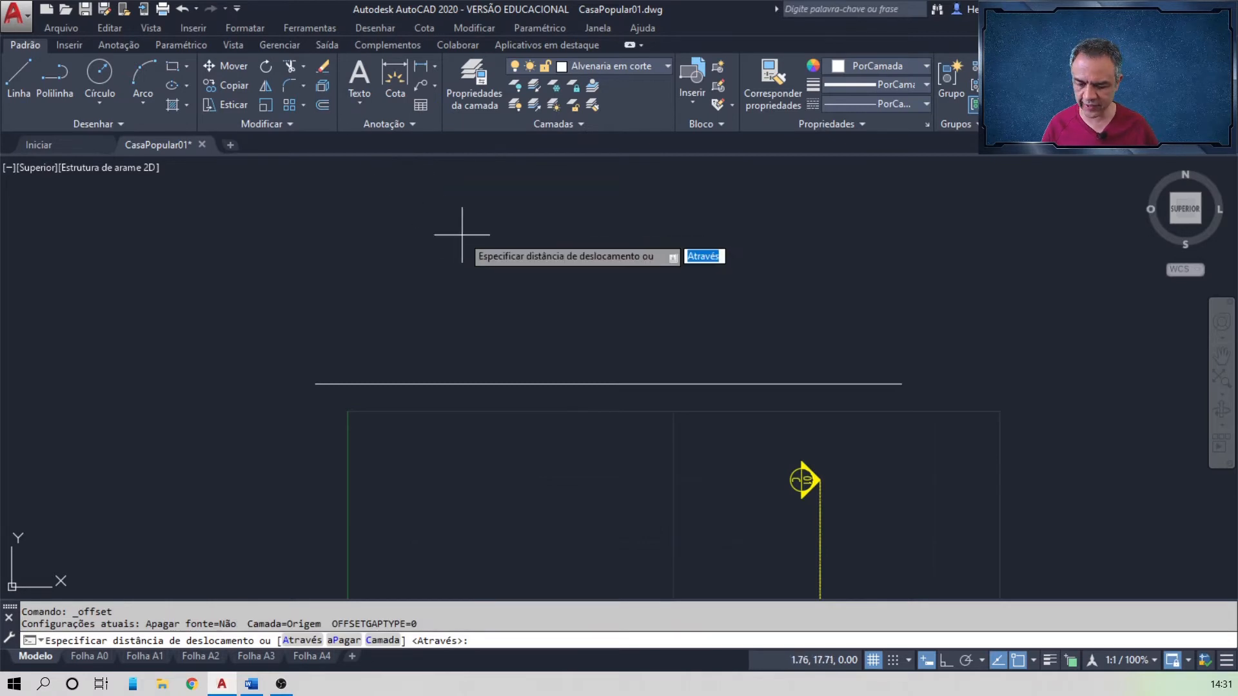
text(0)
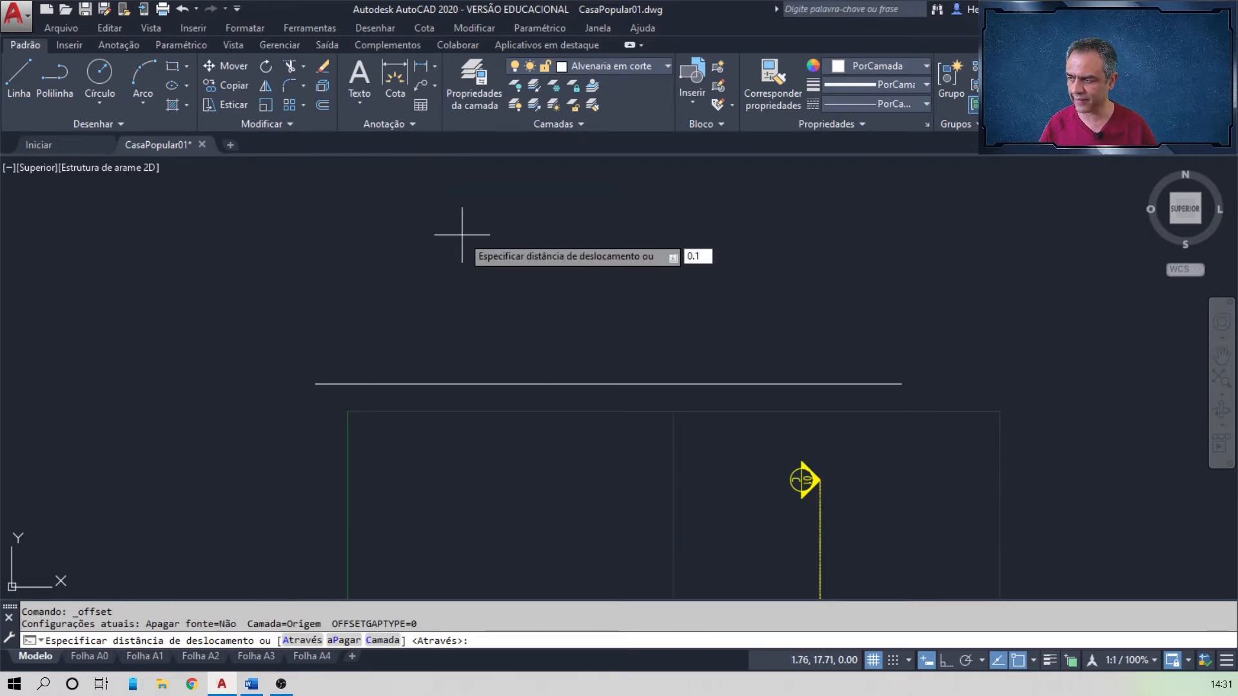
text(.1)
key(Return)
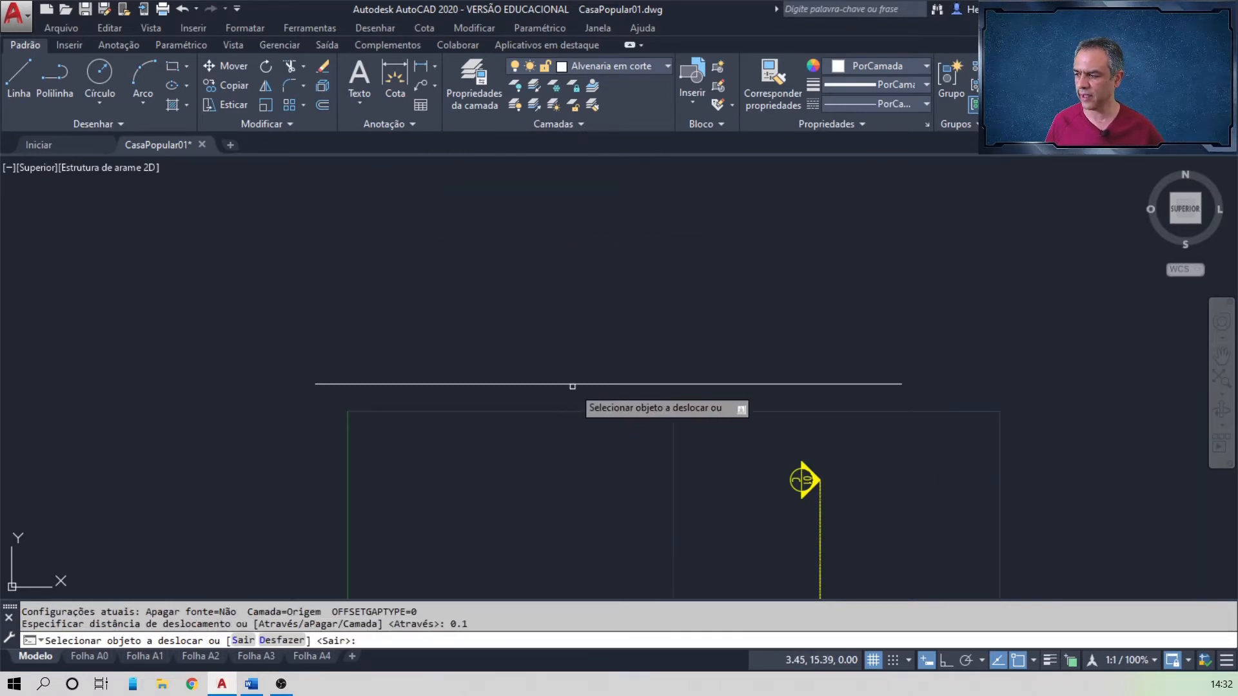
click(572, 386)
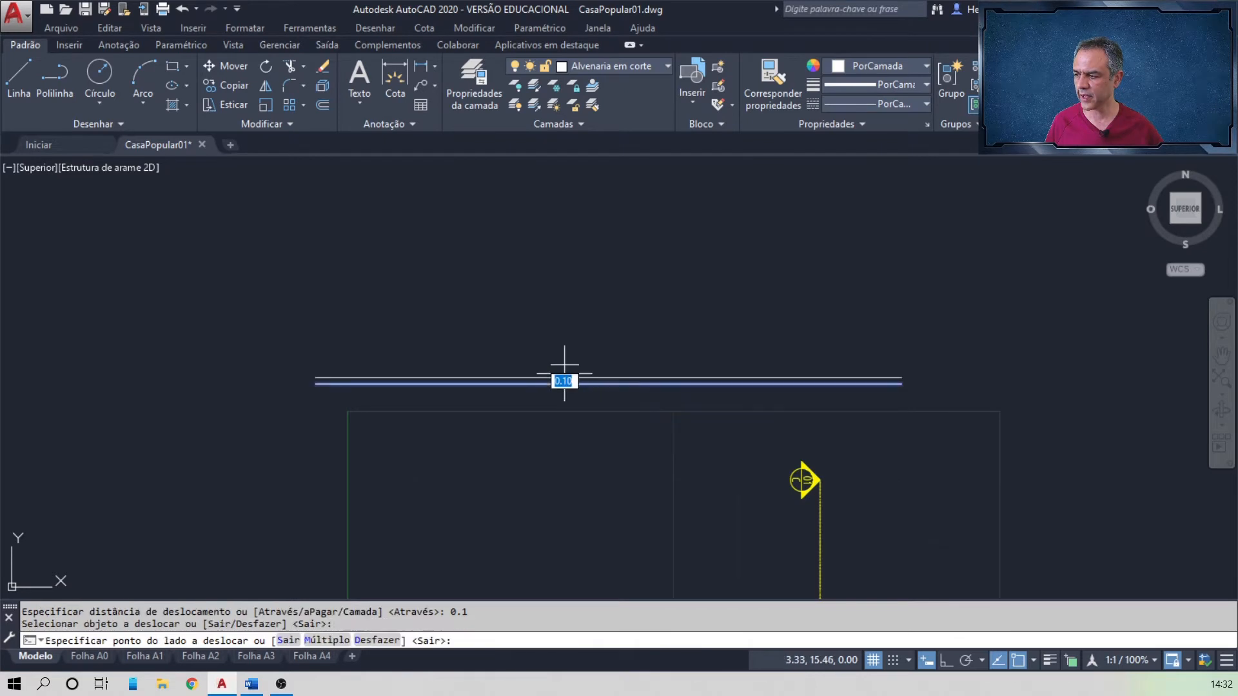
click(573, 318)
key(Return)
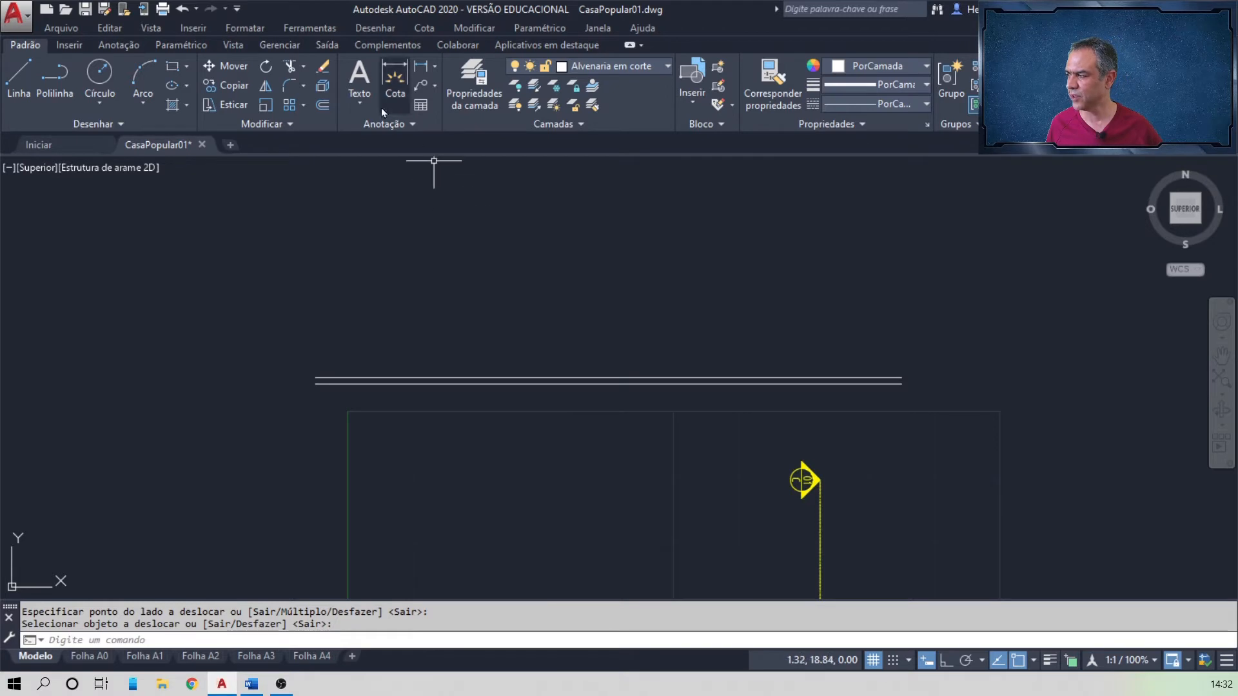
- Offset the upper of the two ground-level lines 0.18 m upward to form the floor line
click(323, 106)
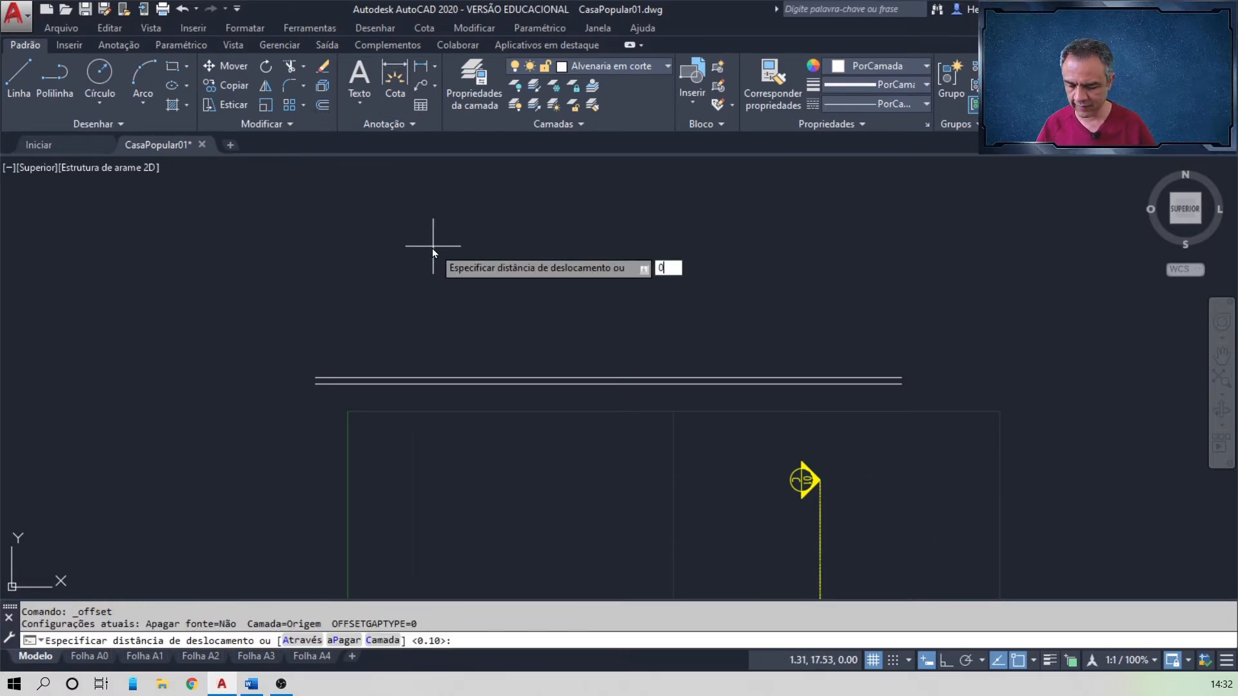
key(Return)
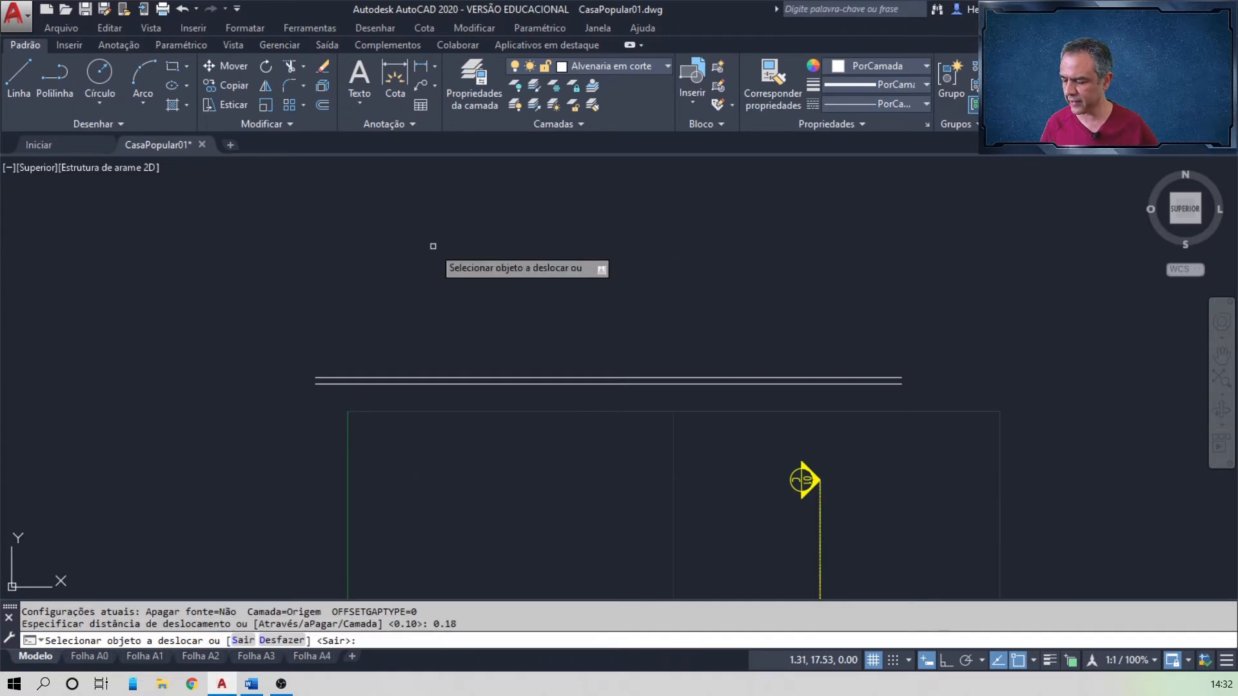
click(500, 376)
click(504, 303)
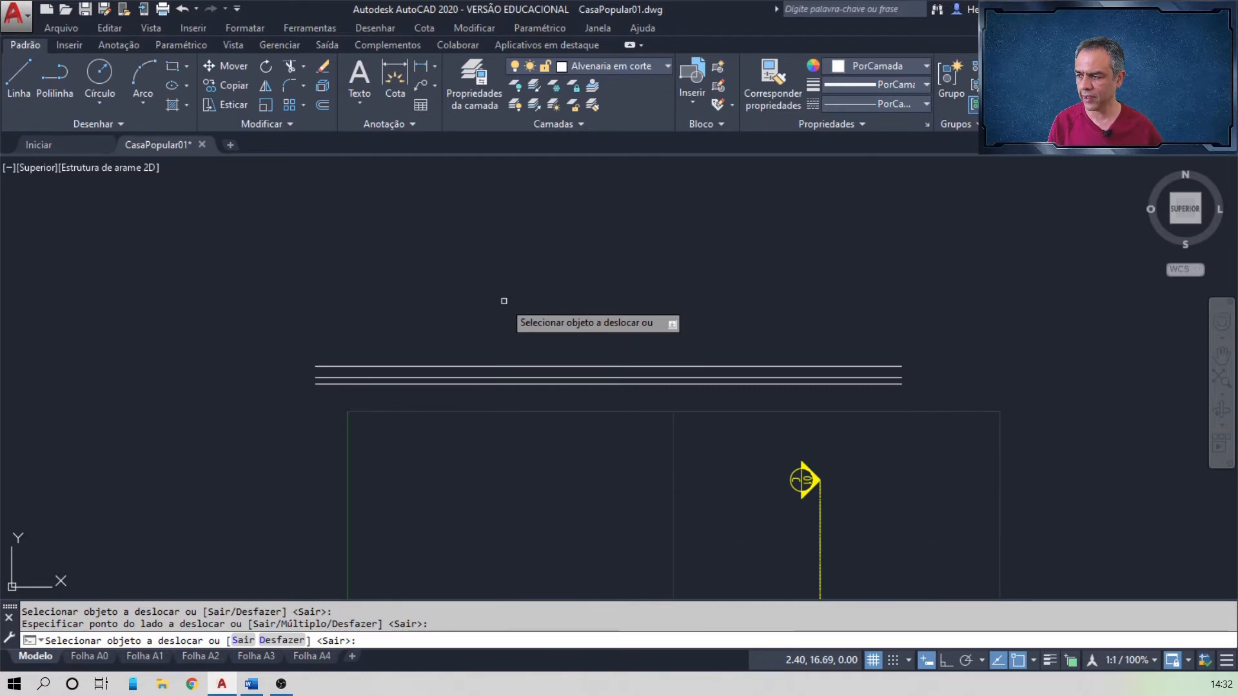
key(Return)
- Offset the floor line 2.8 m upward to mark the ceiling height
key(Return)
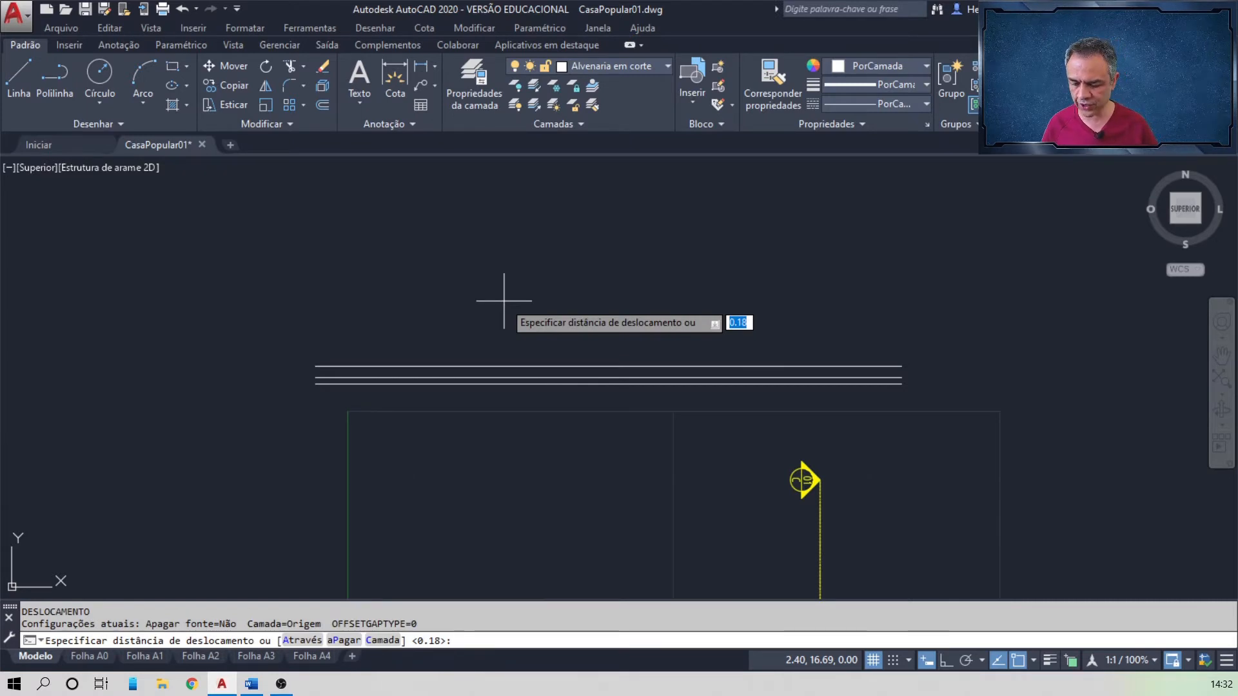
text(2.8)
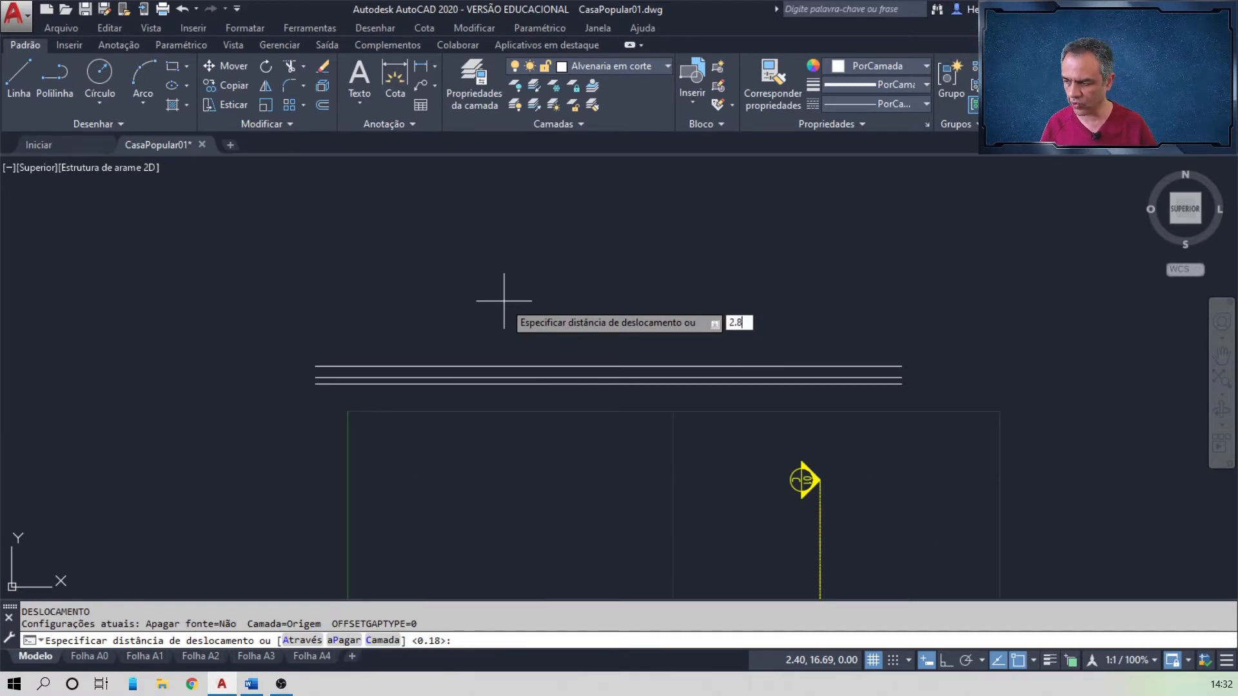
key(Return)
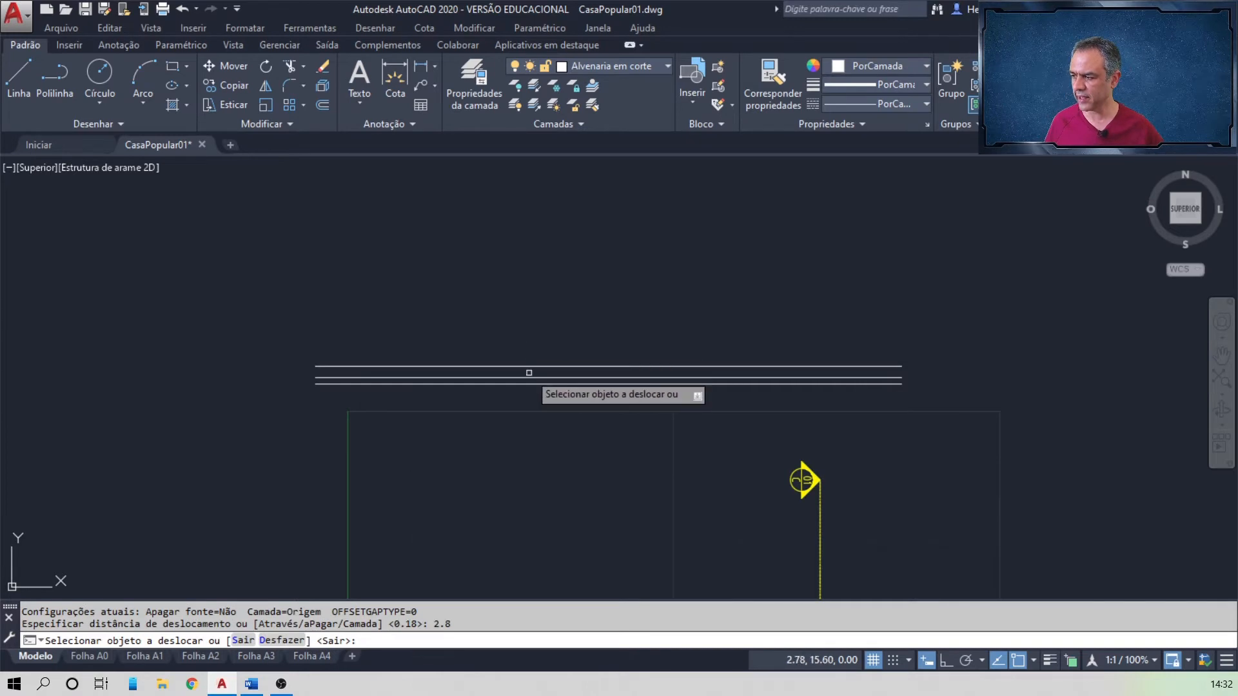
click(525, 366)
click(576, 263)
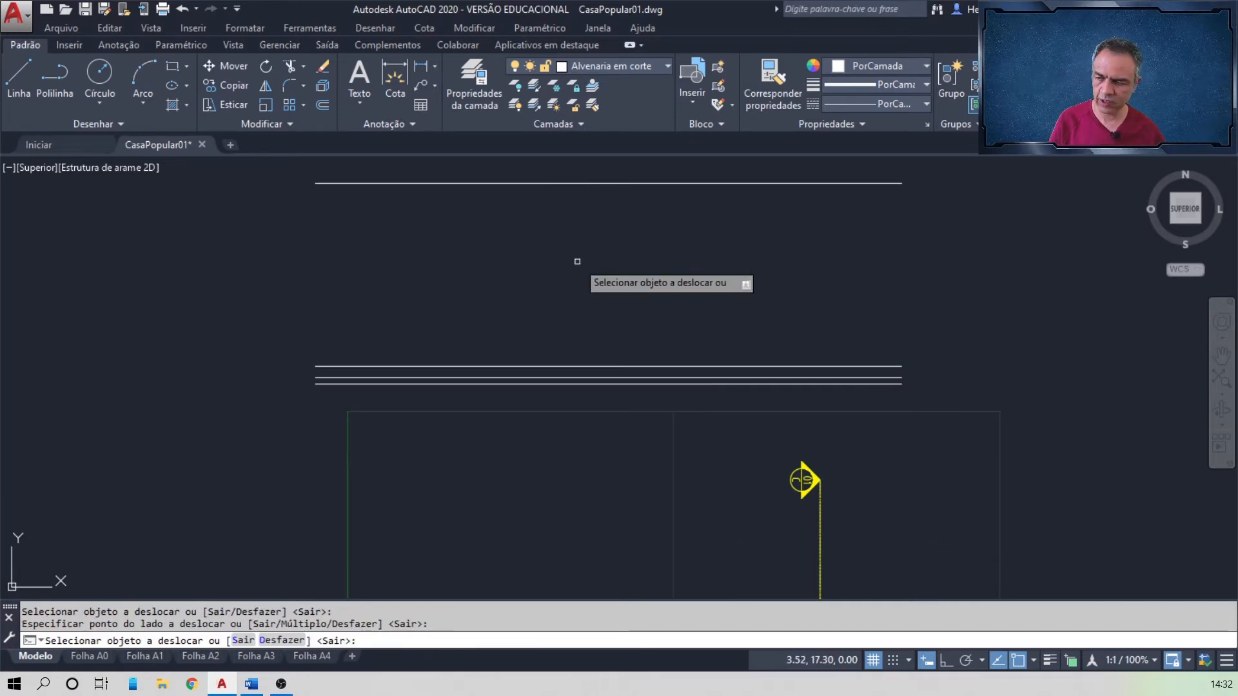
key(Return)
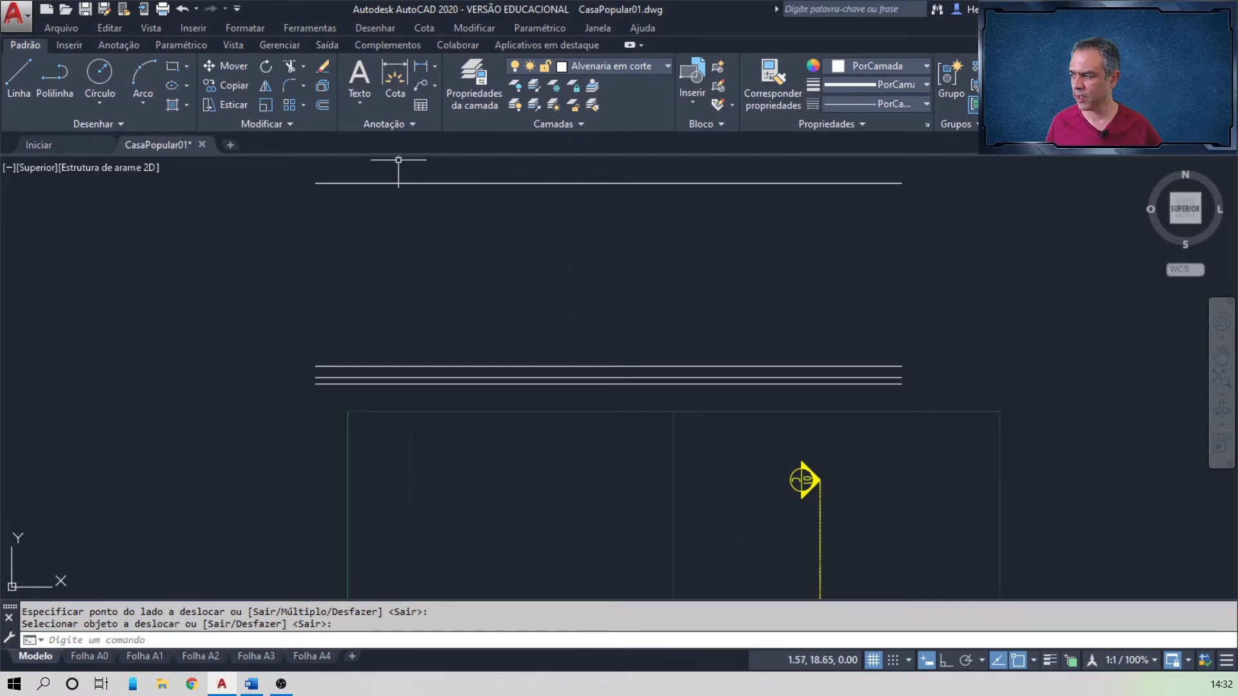
- Offset the ceiling line 0.1 m upward to form the slab thickness
click(322, 105)
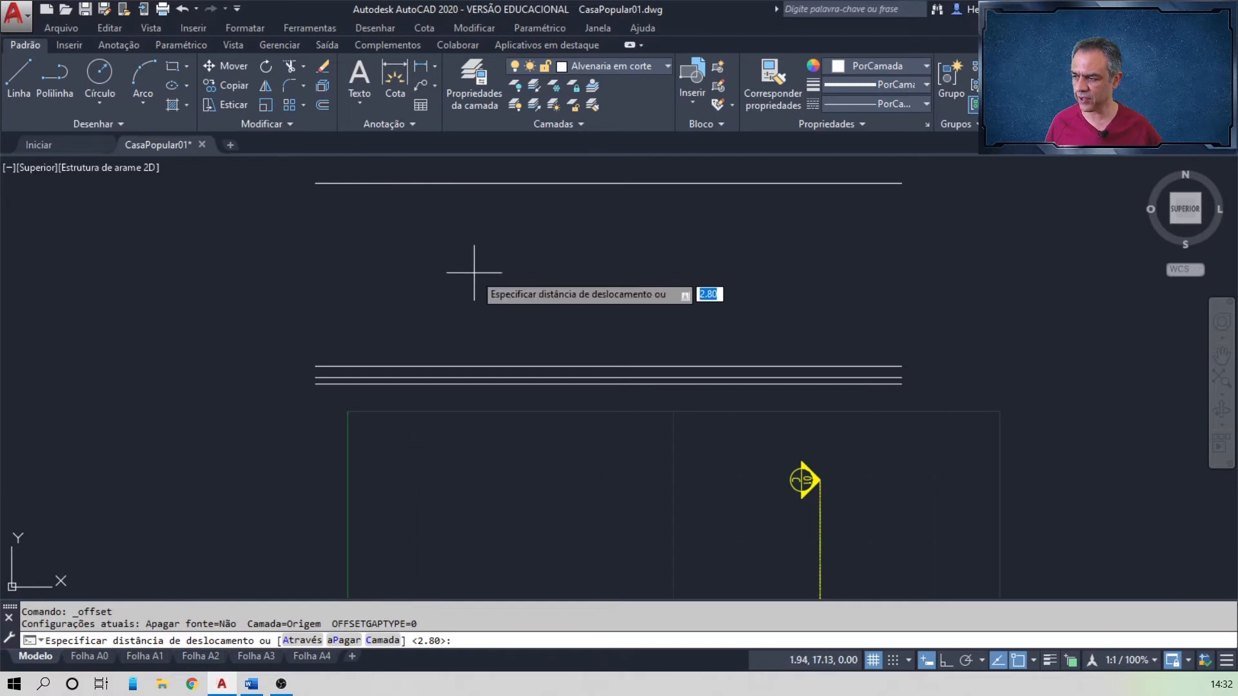
text(0)
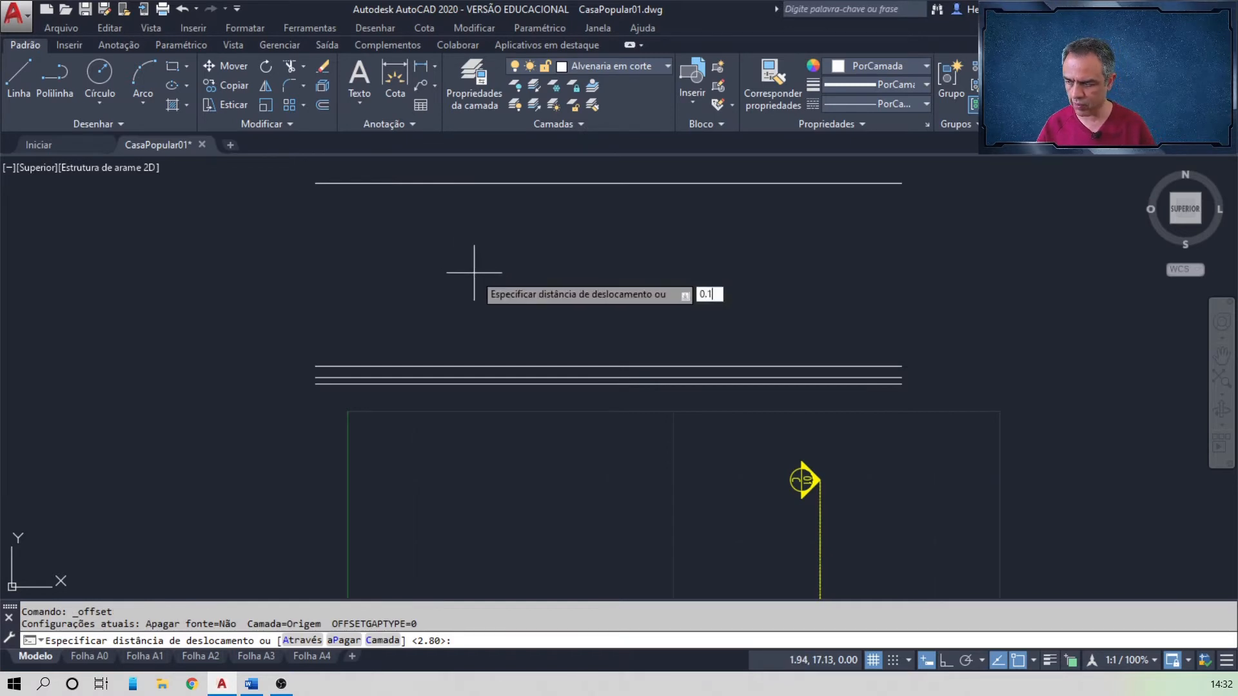
text(.1)
key(Return)
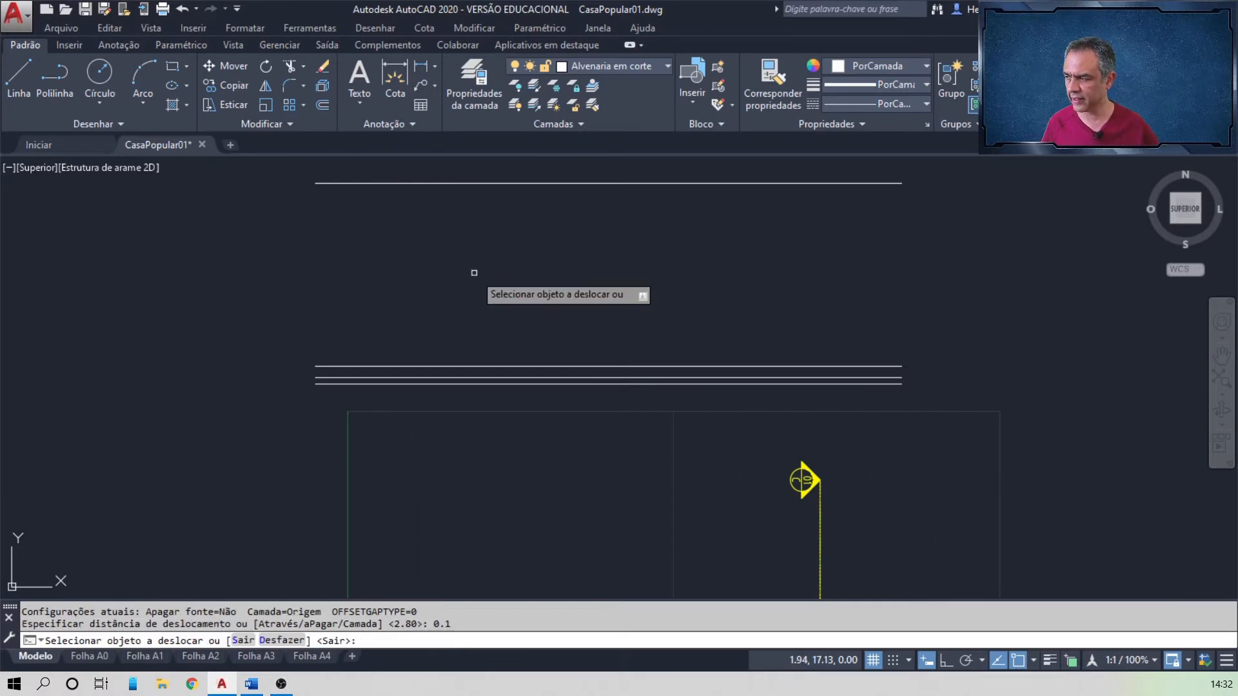
click(488, 184)
click(488, 166)
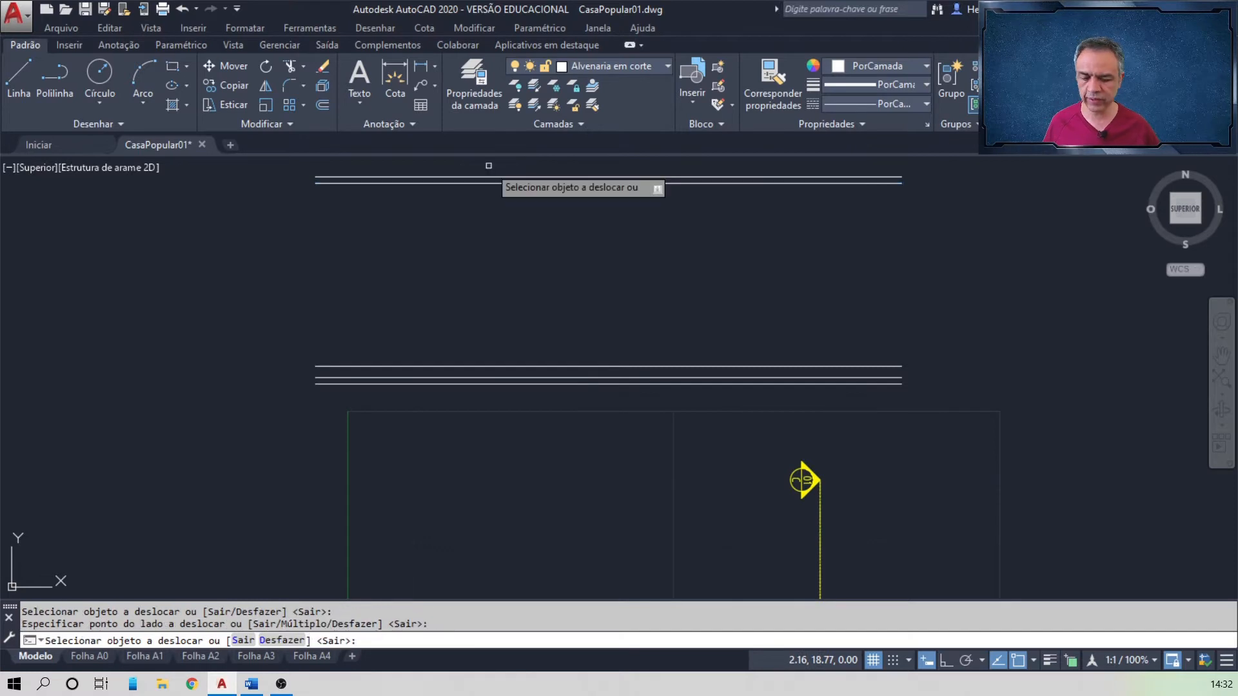
key(Return)
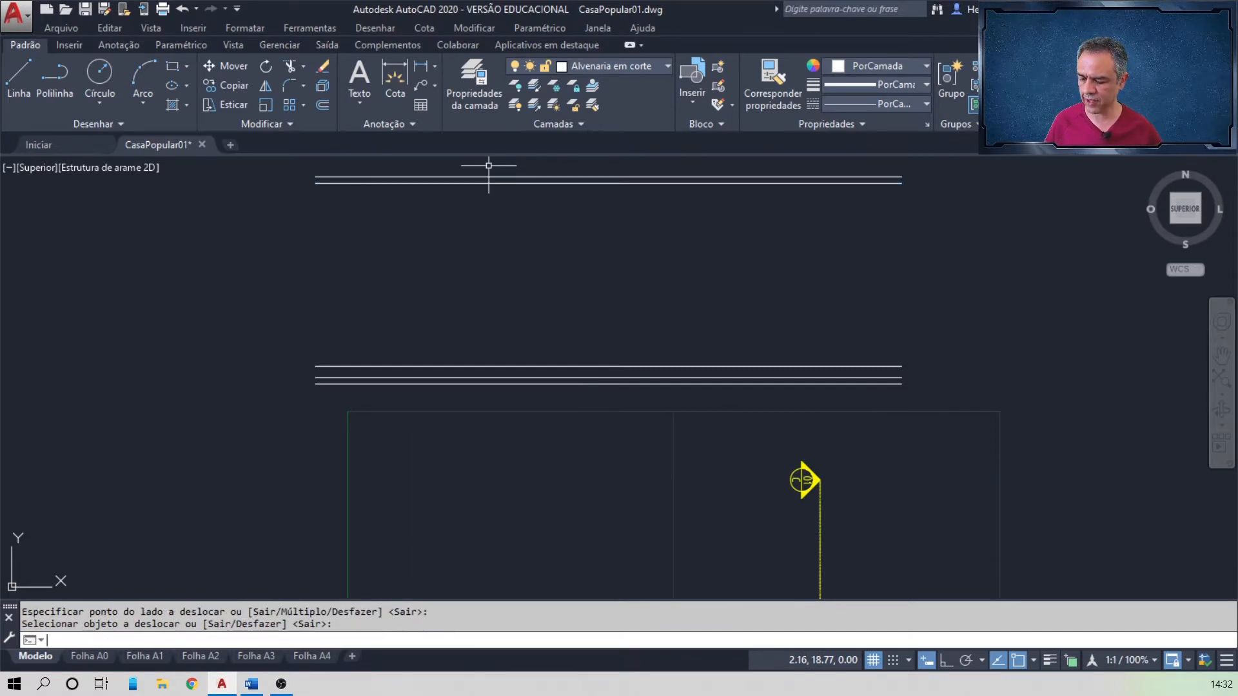
- Read item 4 of the exercise in Word and make Cobertura the current layer in AutoCAD
key(alt+Tab)
scroll(488, 168, down, 8)
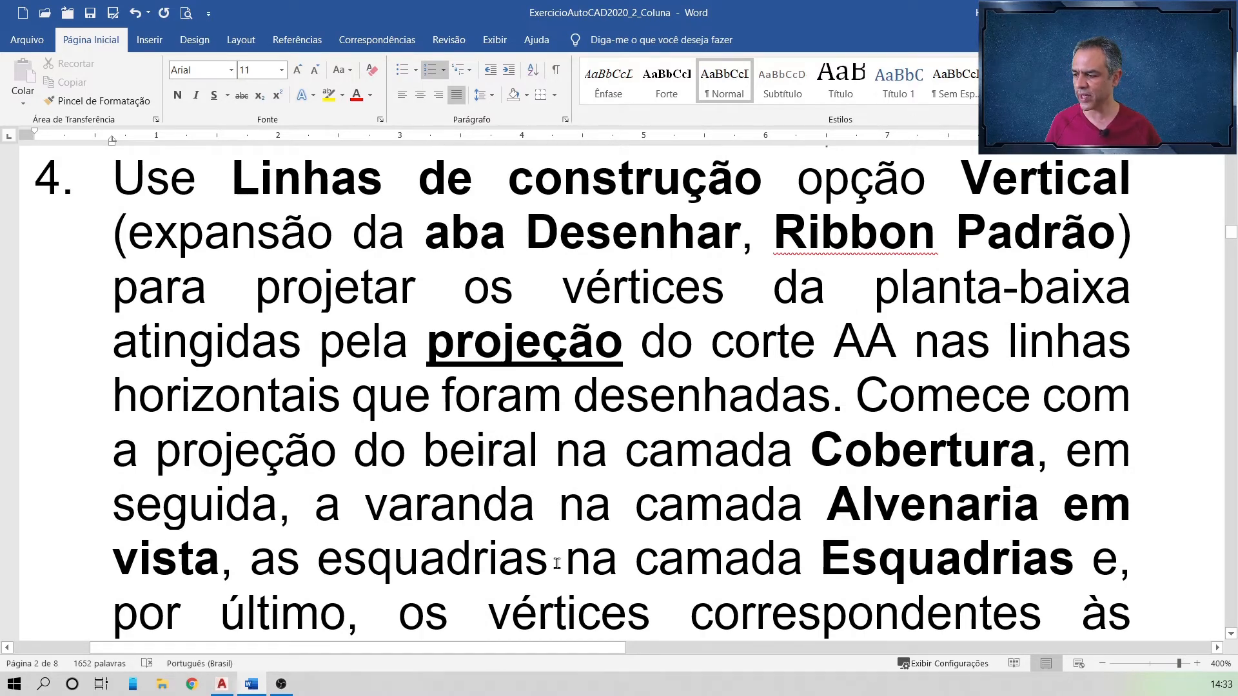
scroll(608, 560, down, 3)
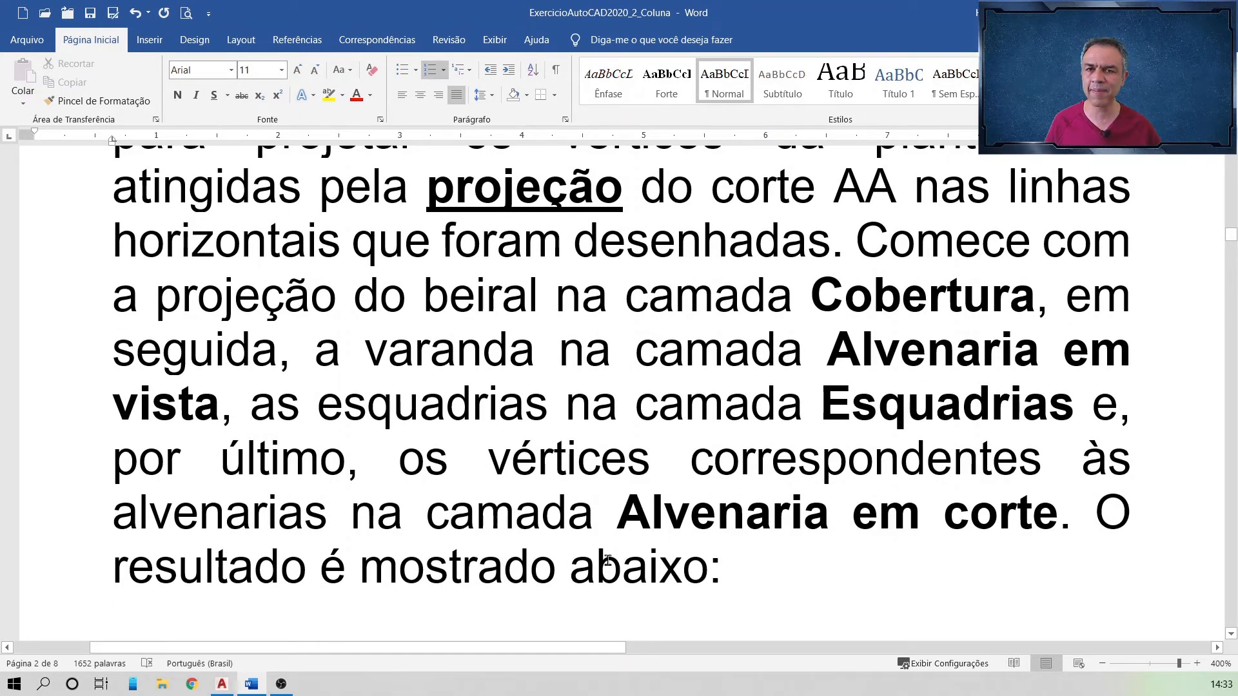
key(alt+Tab)
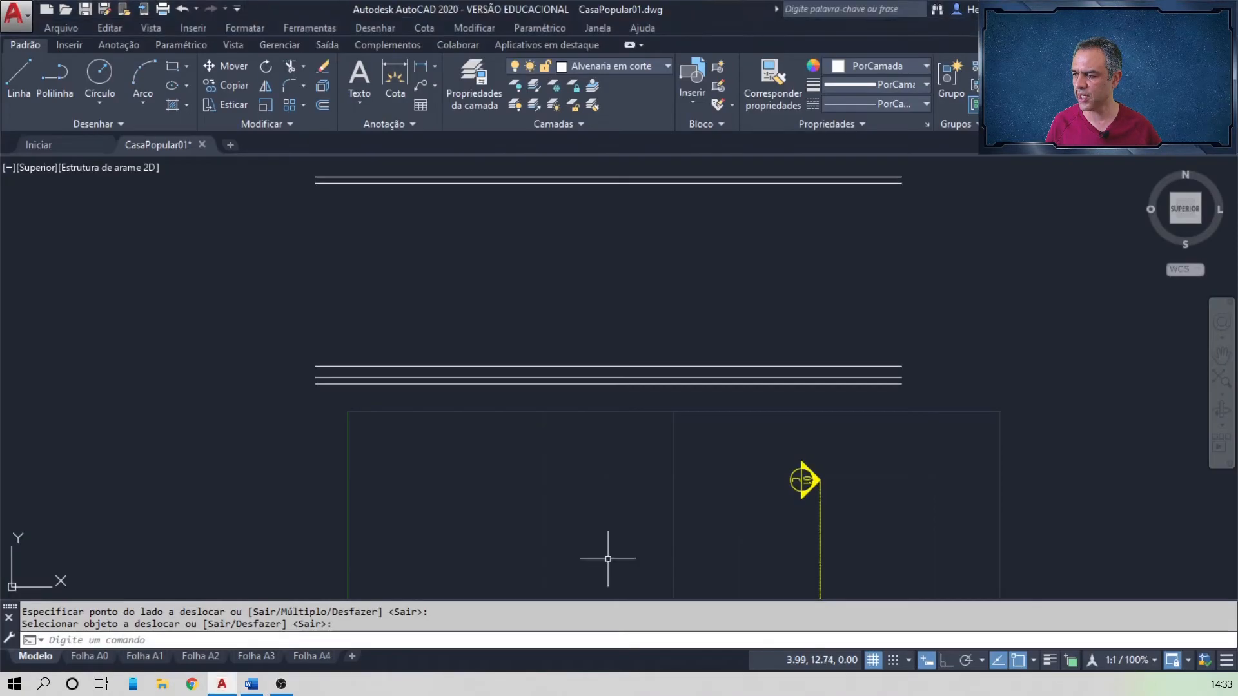
click(664, 66)
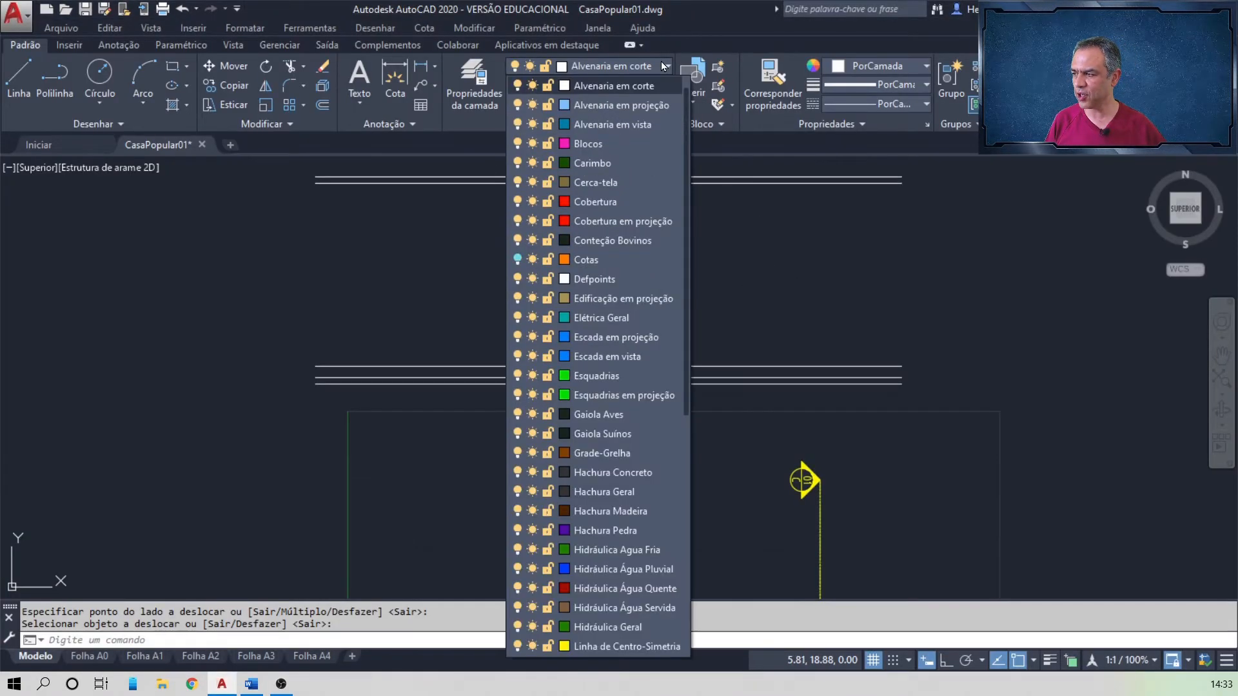
click(634, 202)
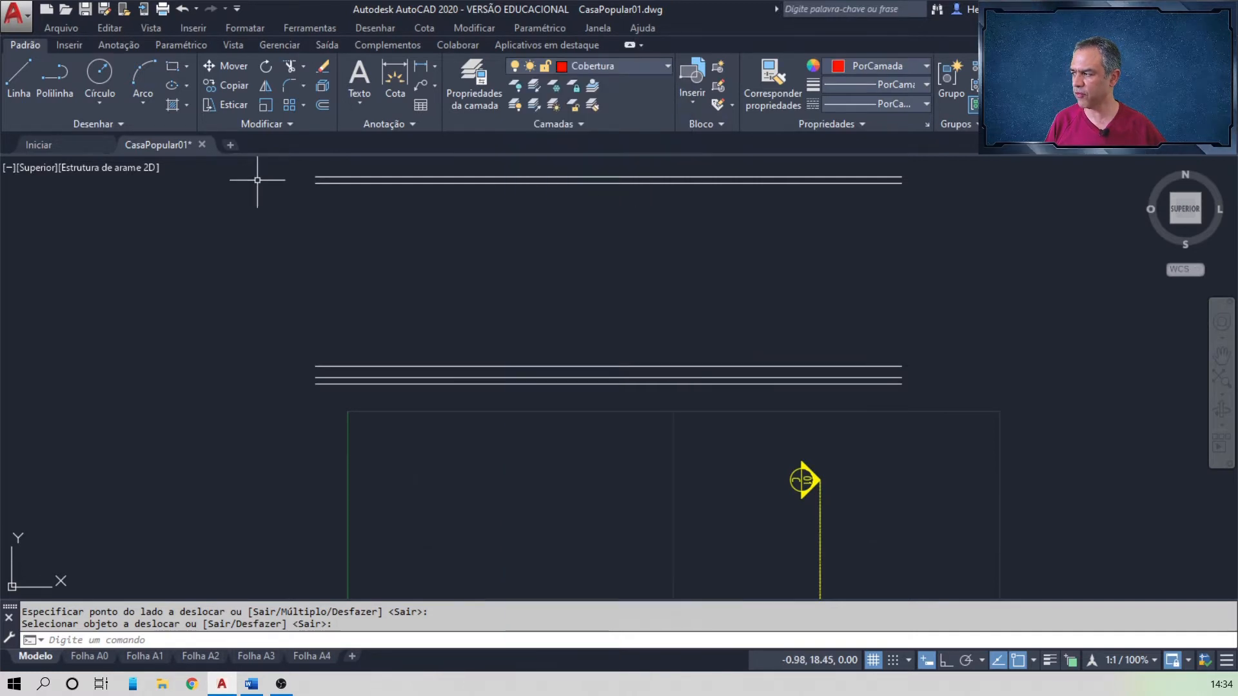
- Draw vertical construction lines through the two upper corners of the red eaves outline, using the Ver option
click(126, 125)
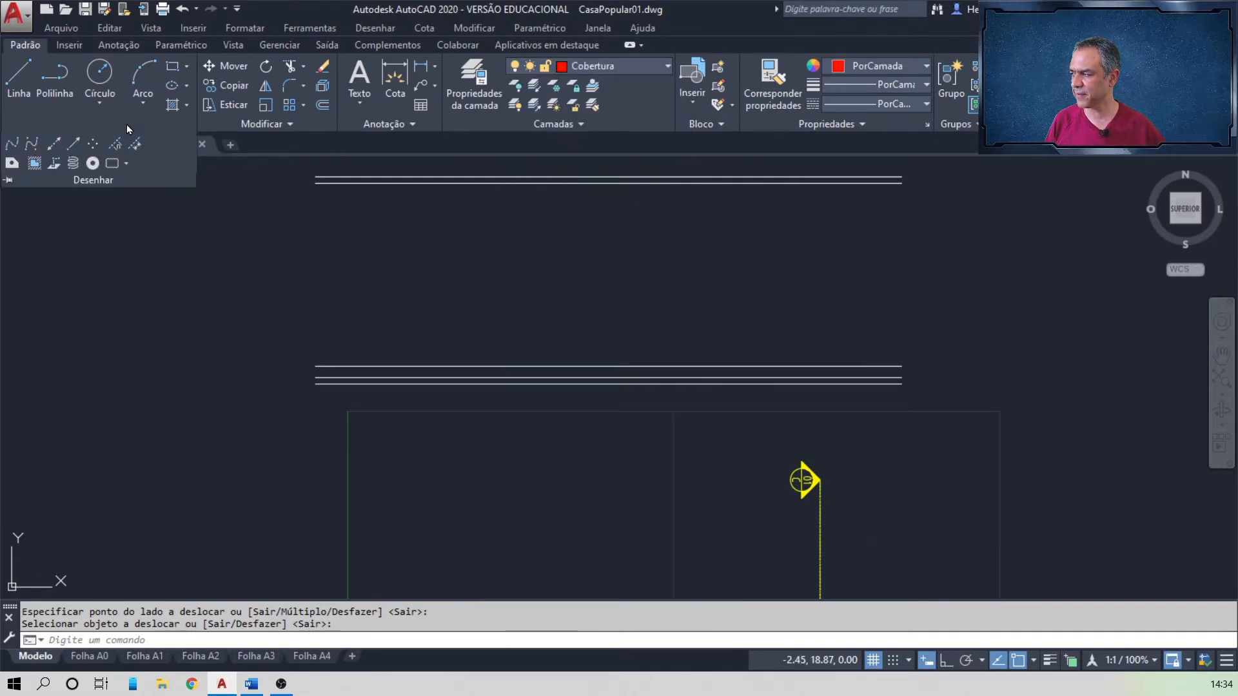
click(55, 147)
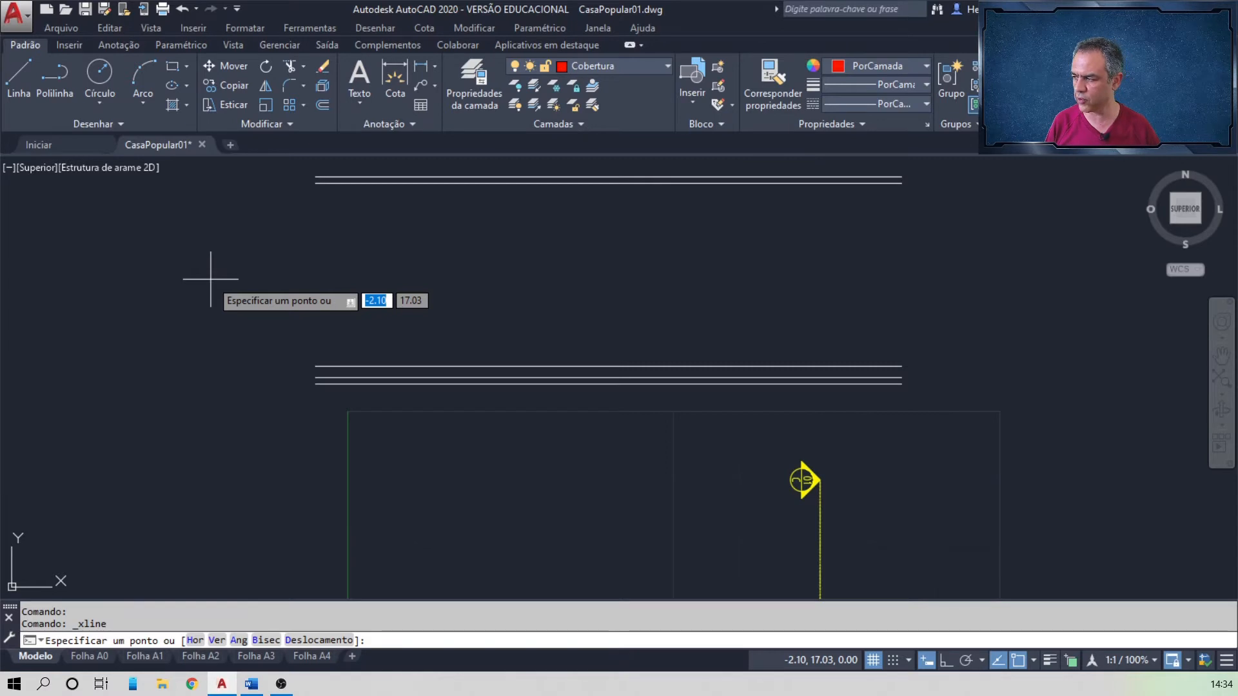
key(Down)
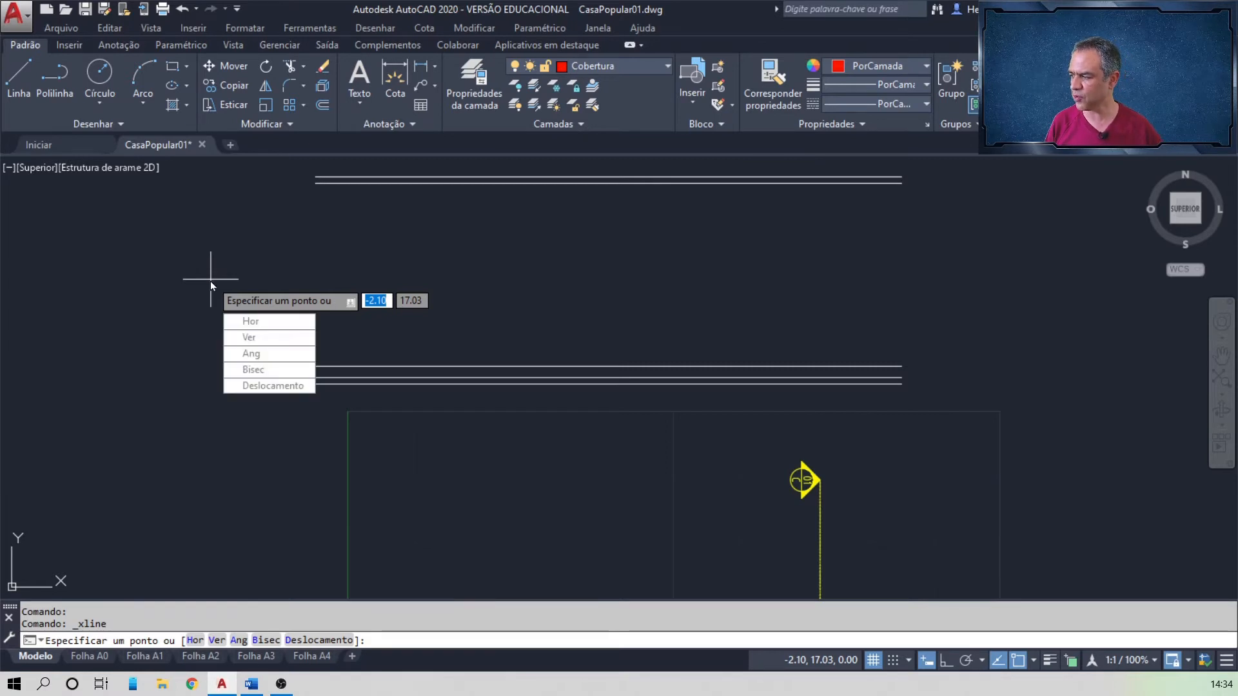
click(254, 340)
scroll(247, 361, down, 2)
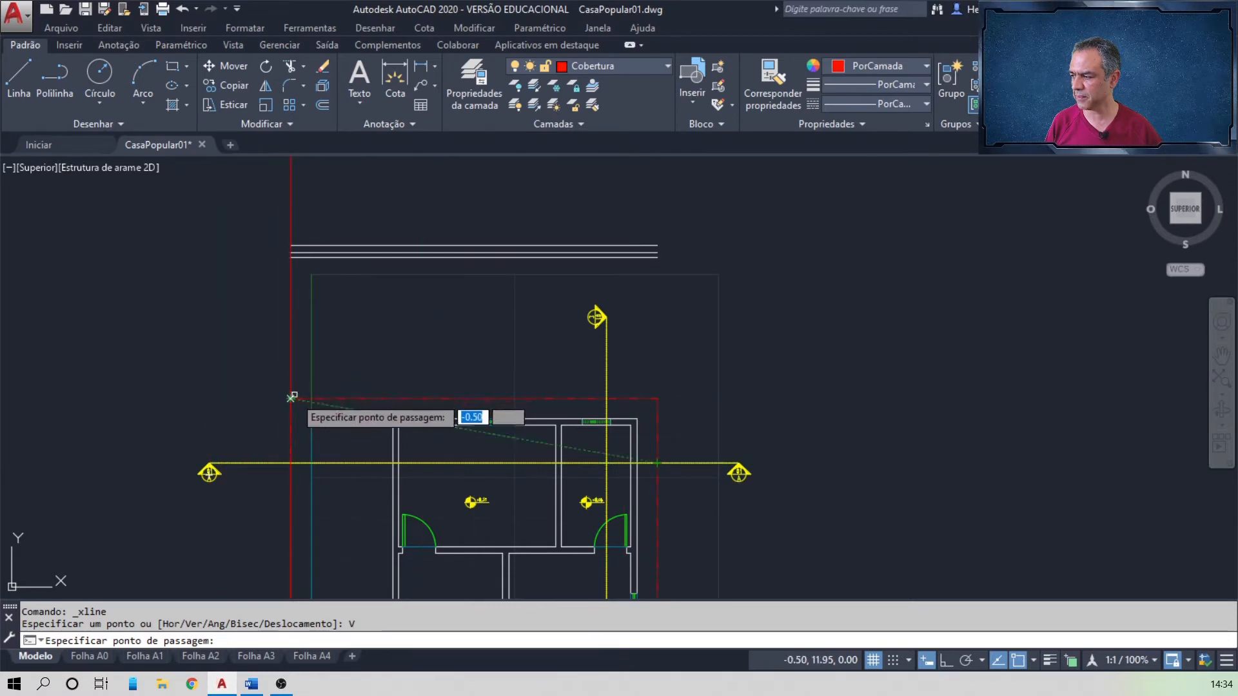
click(290, 398)
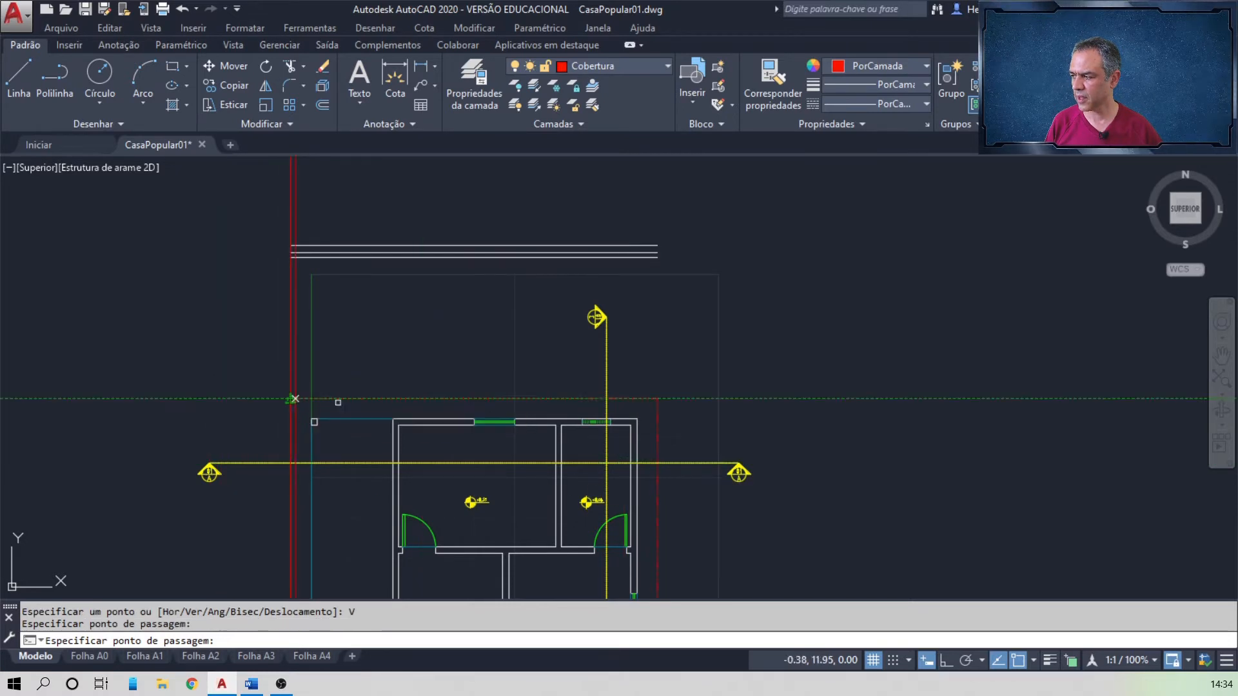
click(657, 398)
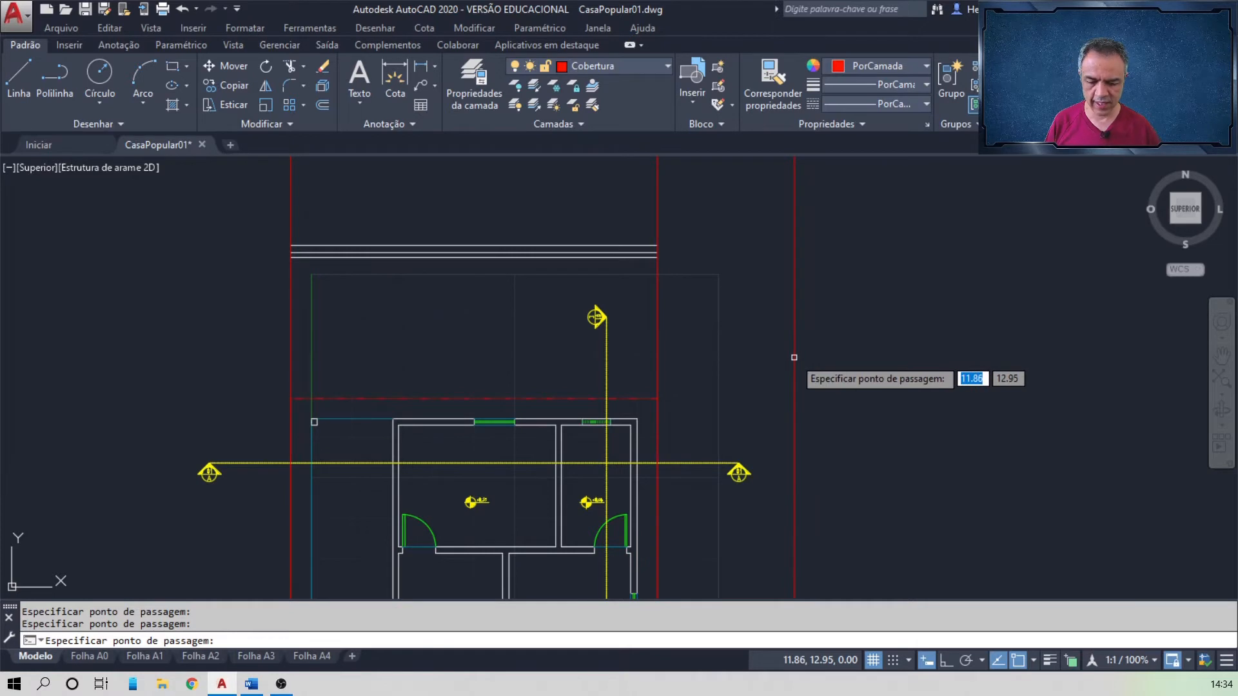
key(Return)
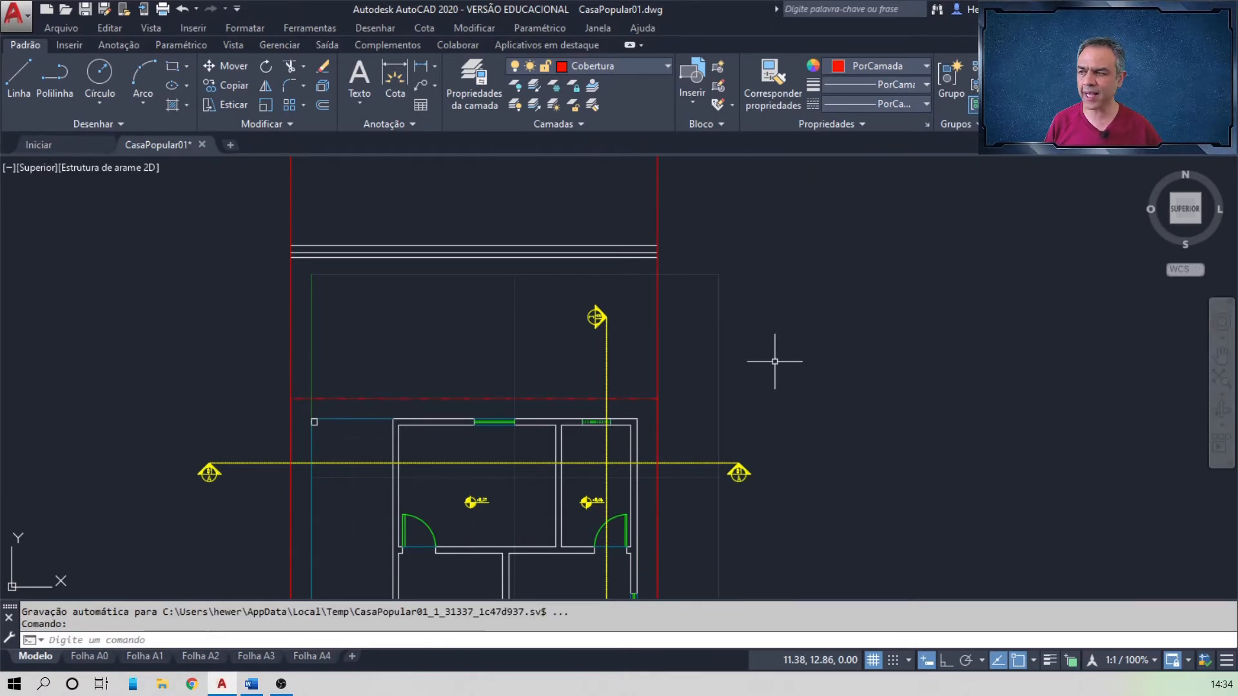
- Make Alvenaria em vista the current layer
click(667, 67)
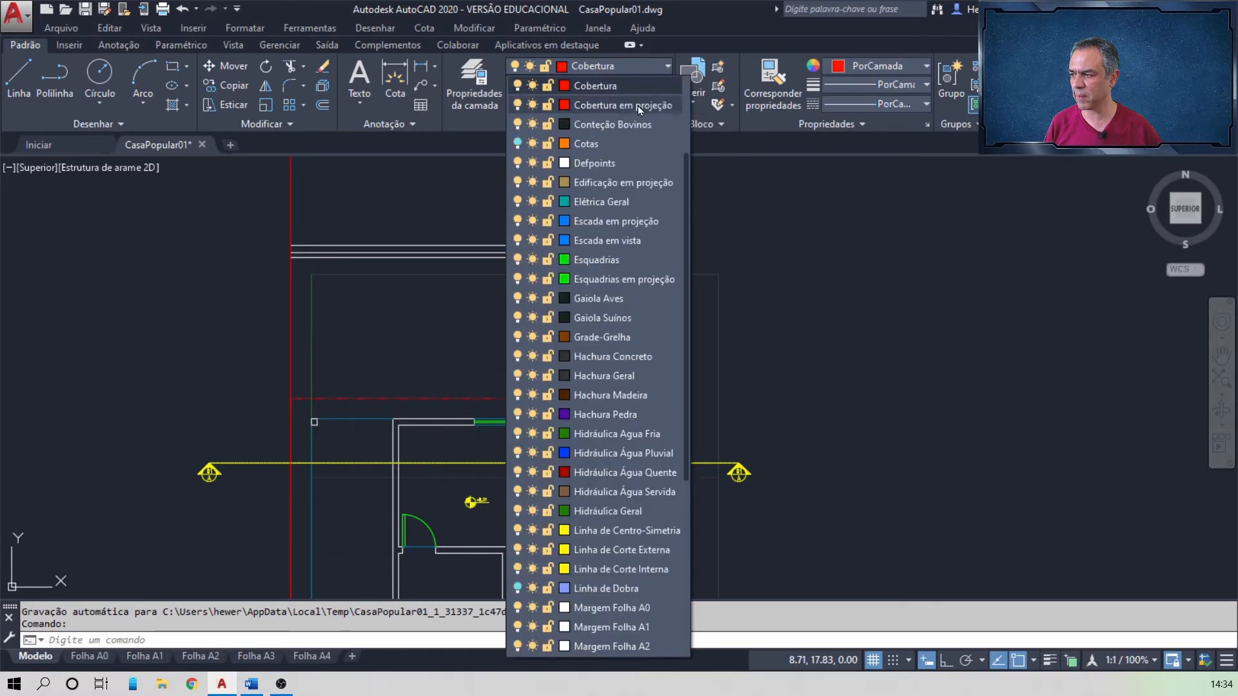
scroll(637, 106, up, 3)
click(633, 145)
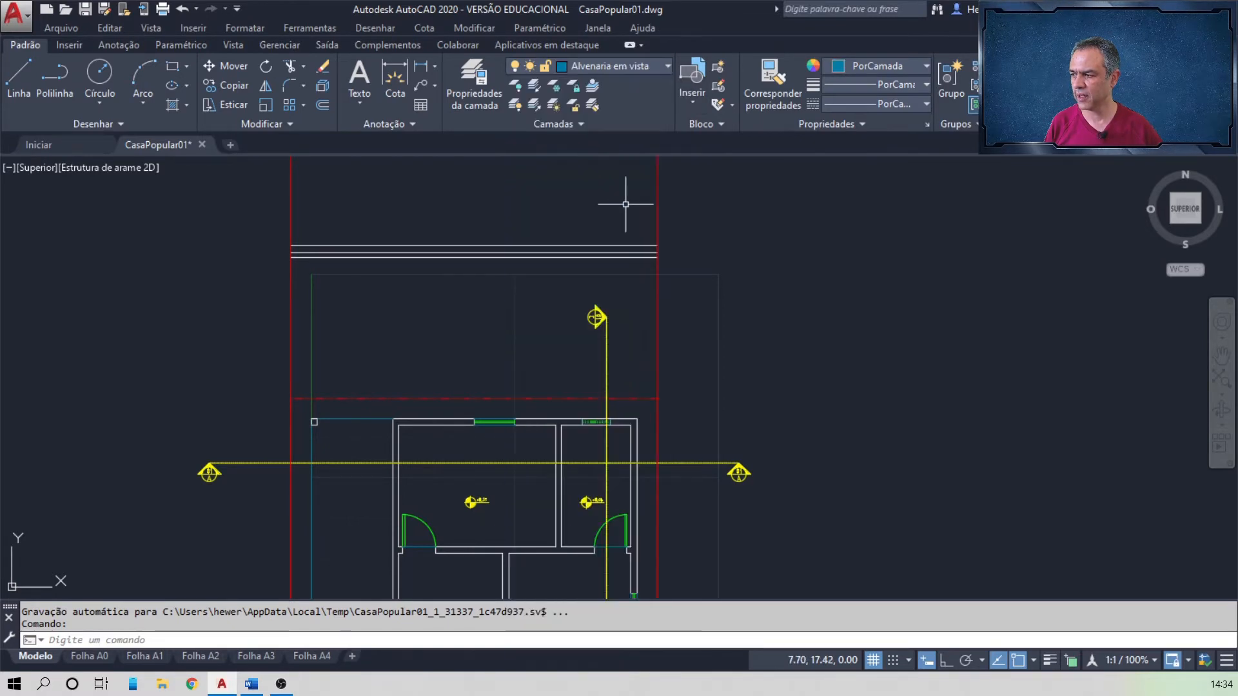
- Draw a vertical construction line through the outer upper corner of the small porch pillar, using the Ver option
key(Return)
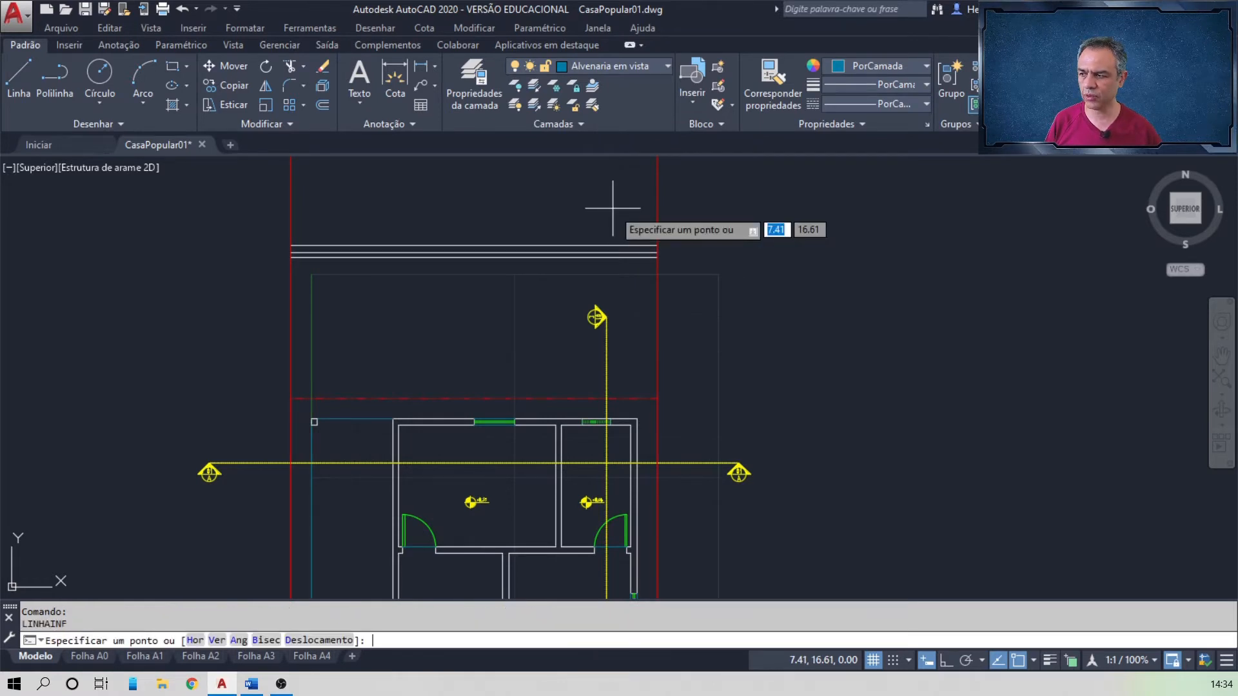
key(Down)
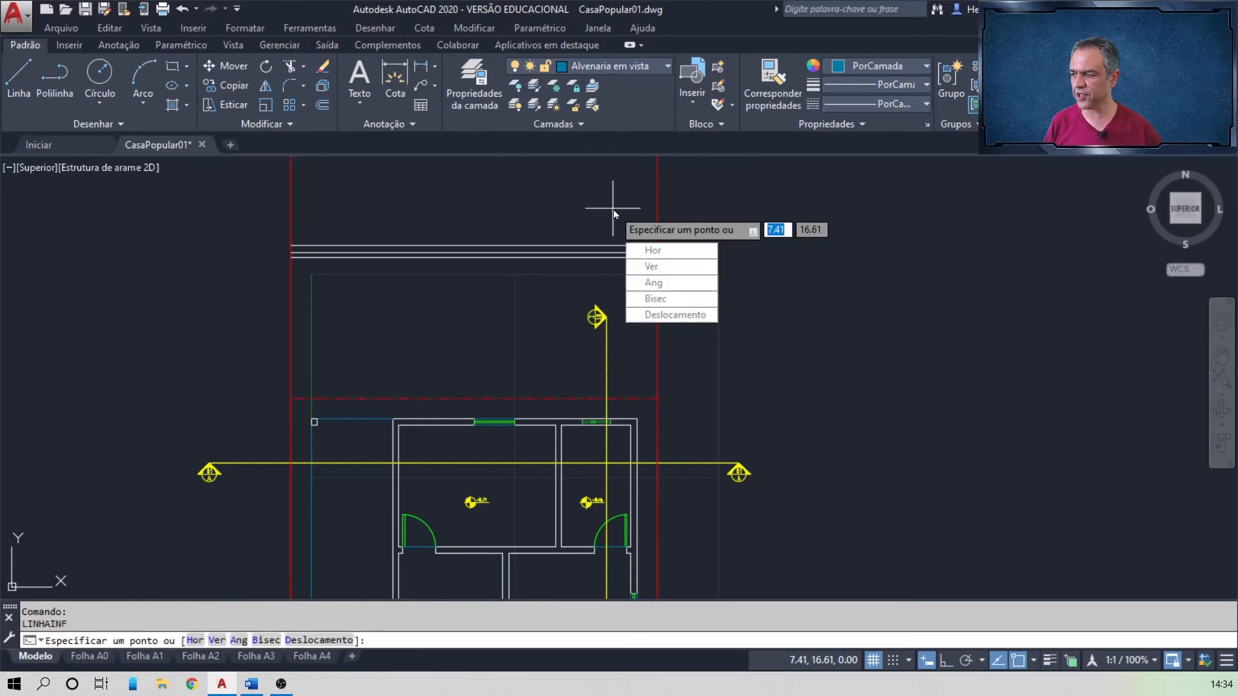
click(661, 262)
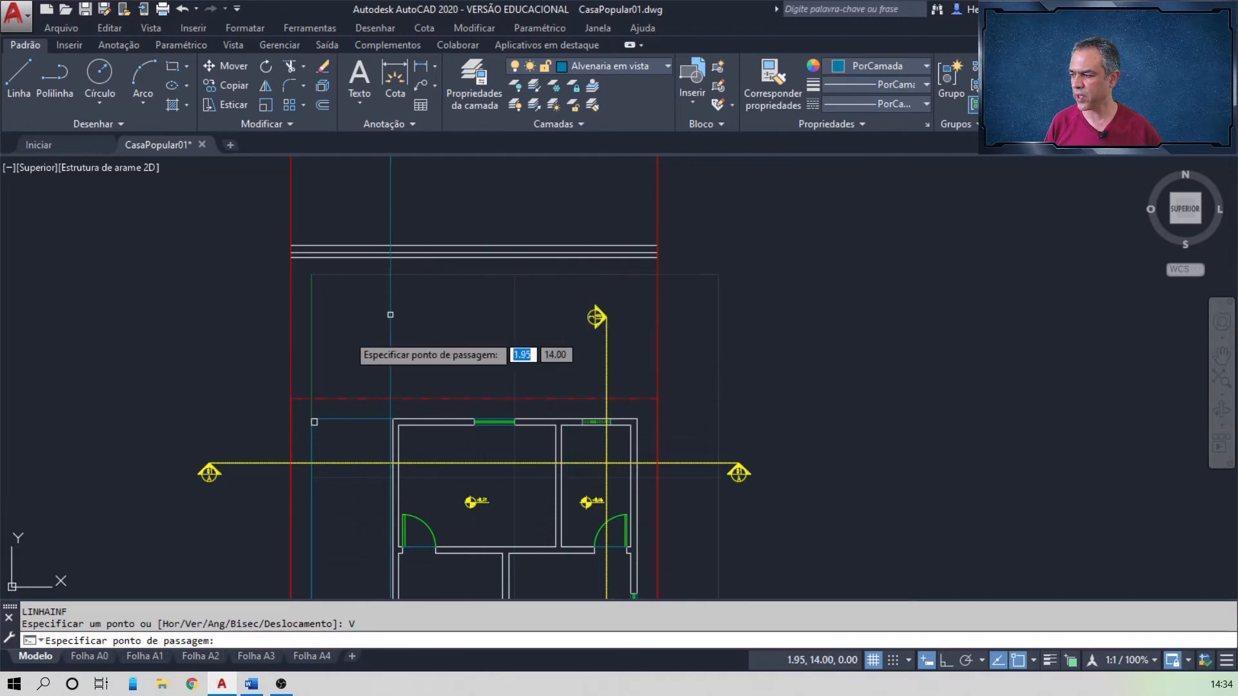
scroll(325, 386, up, 2)
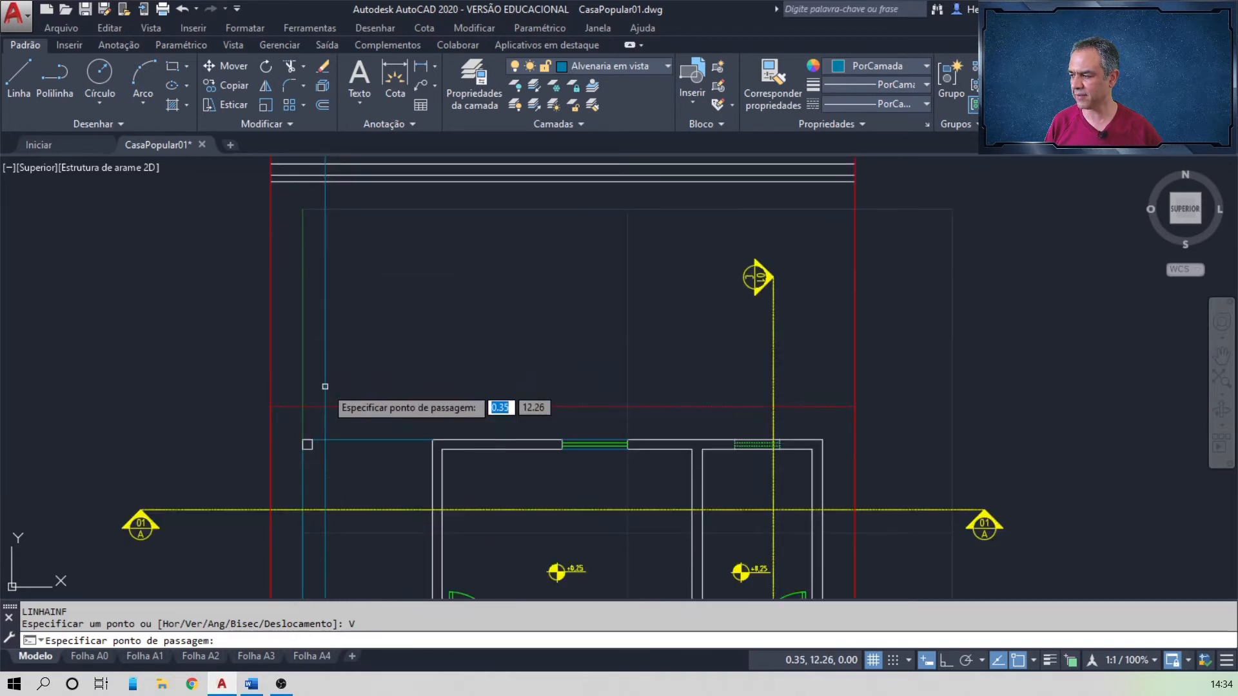
click(303, 441)
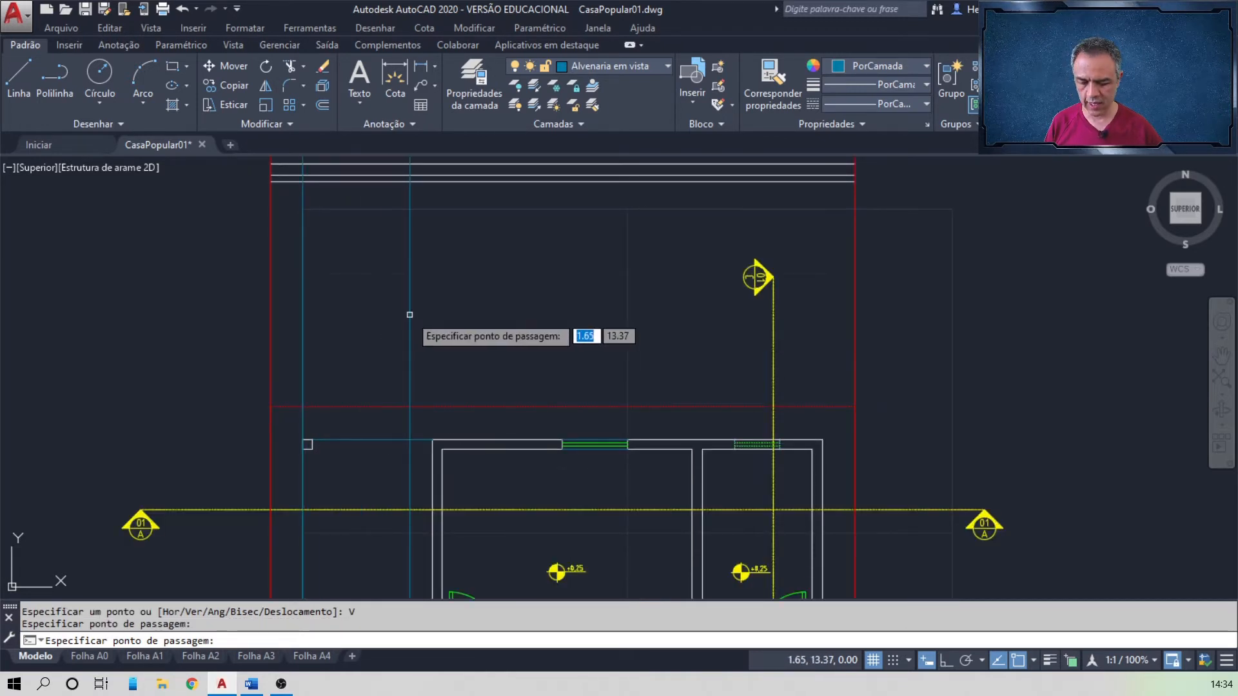
key(Return)
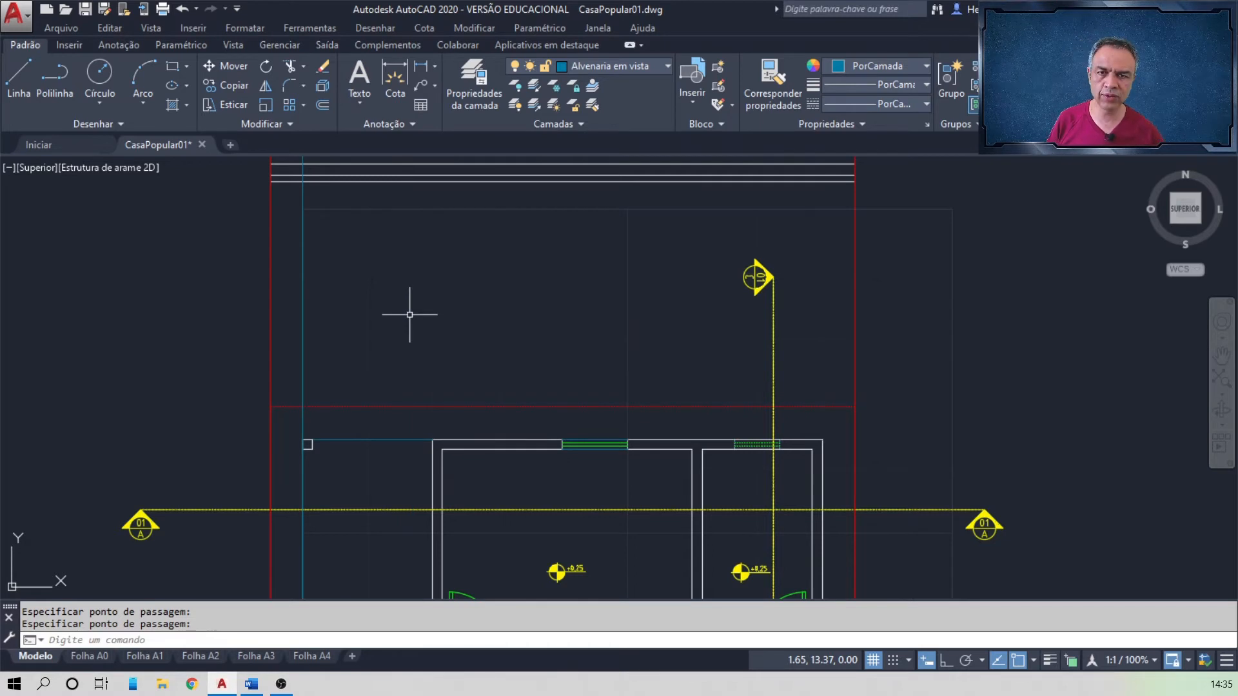
- Make Esquadrias the current layer and draw vertical construction lines through both ends of the two green windows in the upper wall
click(667, 67)
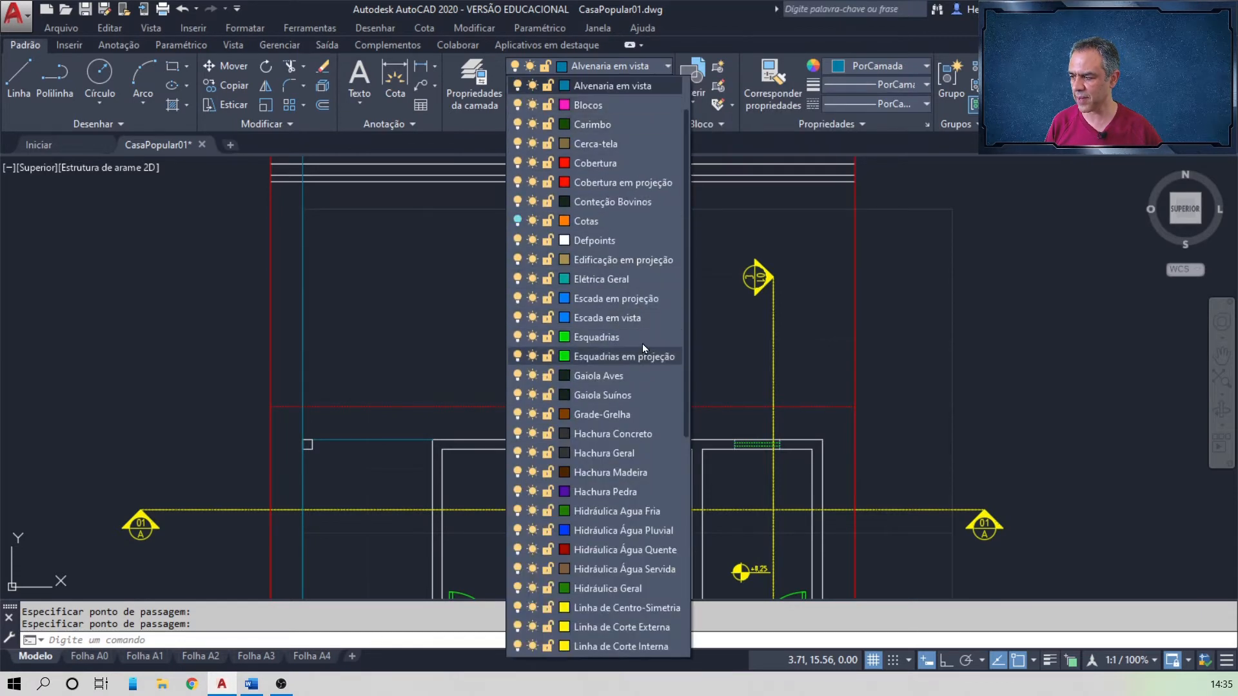
click(643, 337)
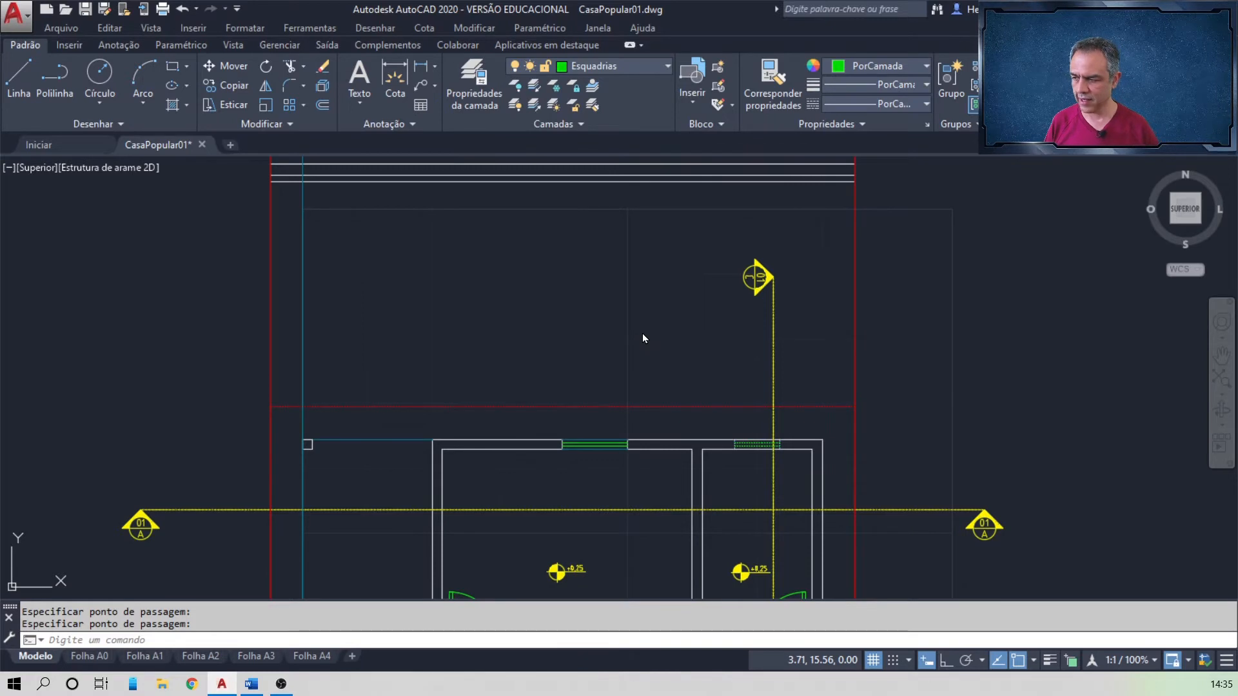
key(Return)
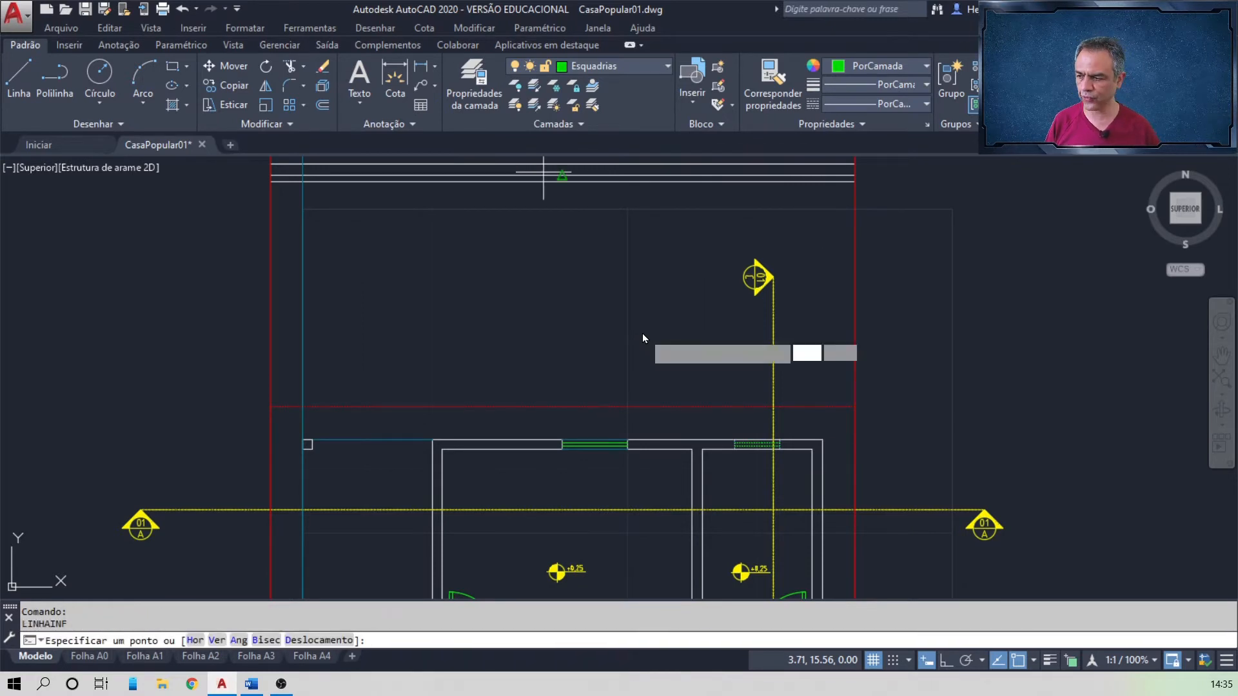
key(Down)
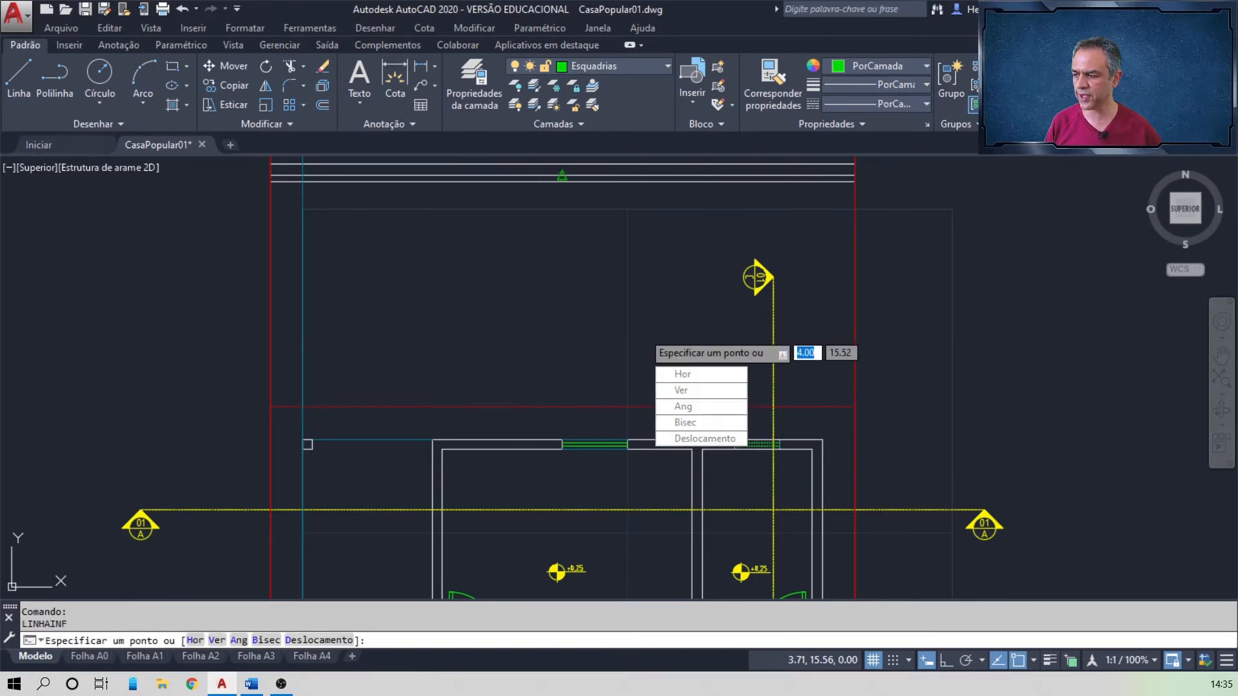
click(697, 390)
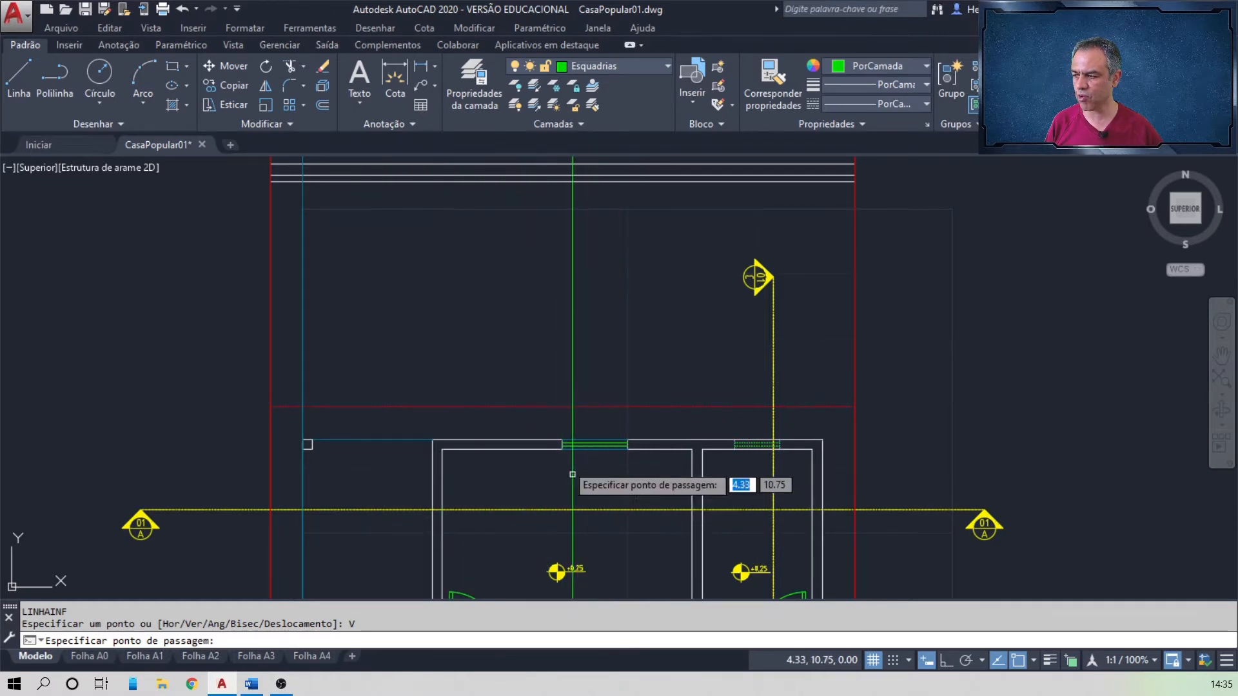
click(563, 441)
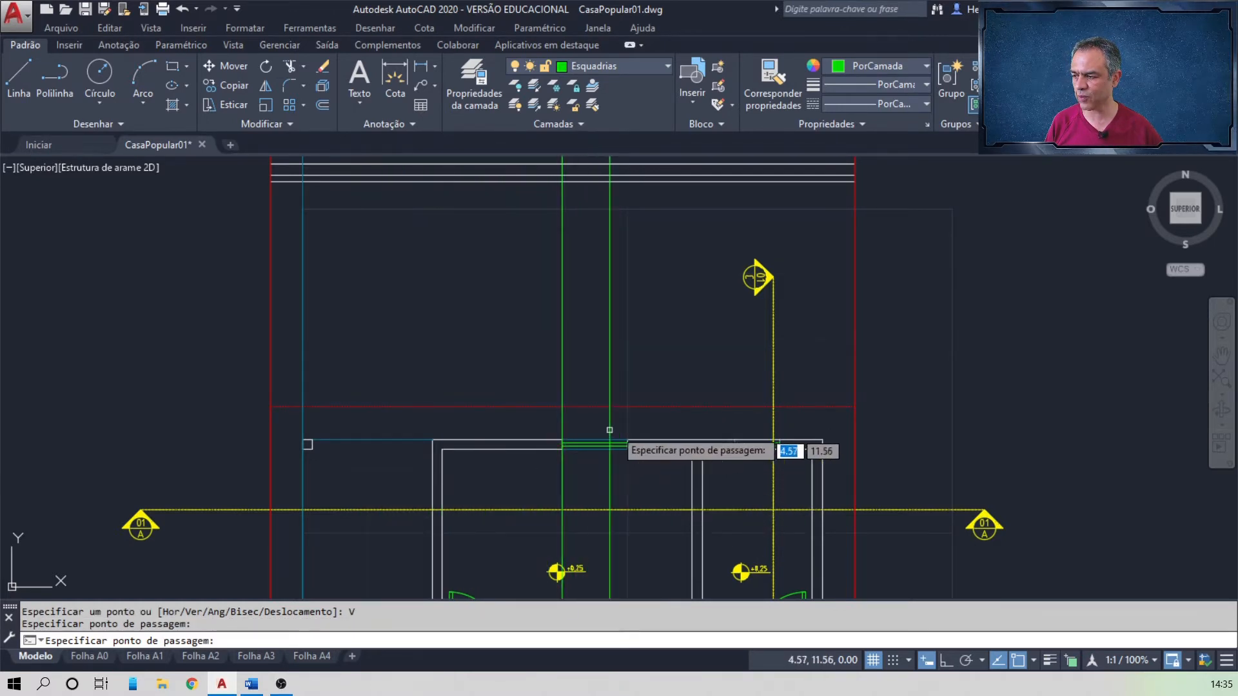
click(627, 443)
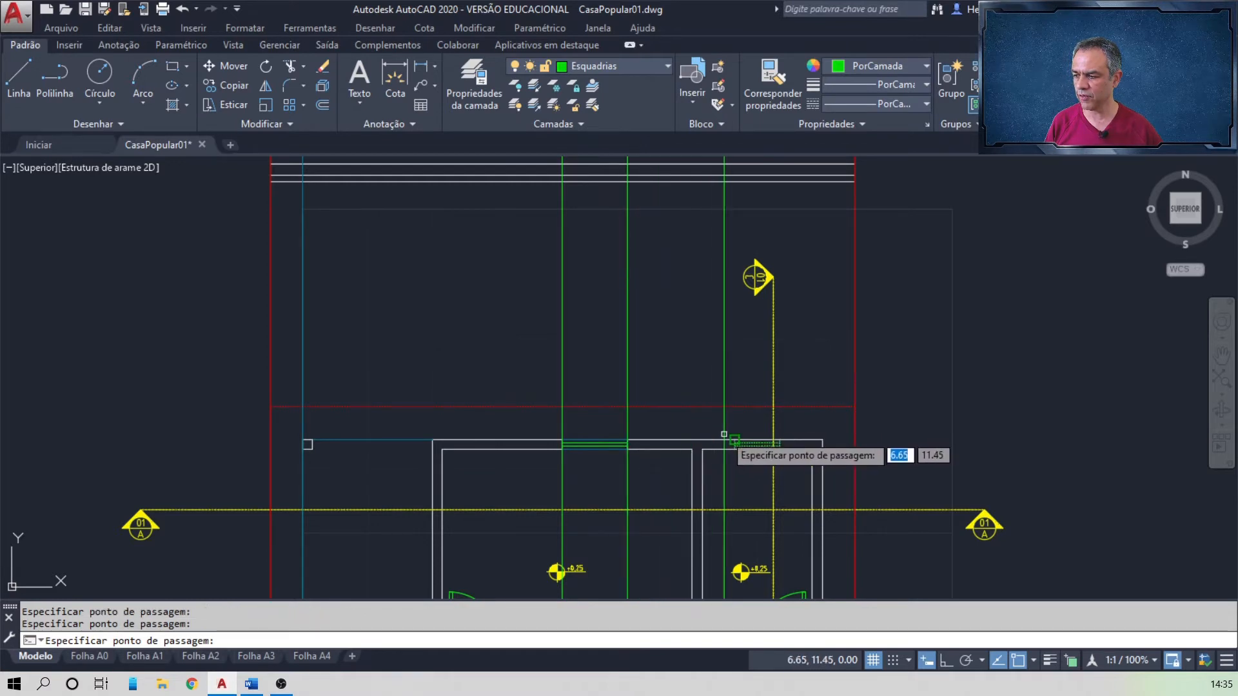
click(734, 441)
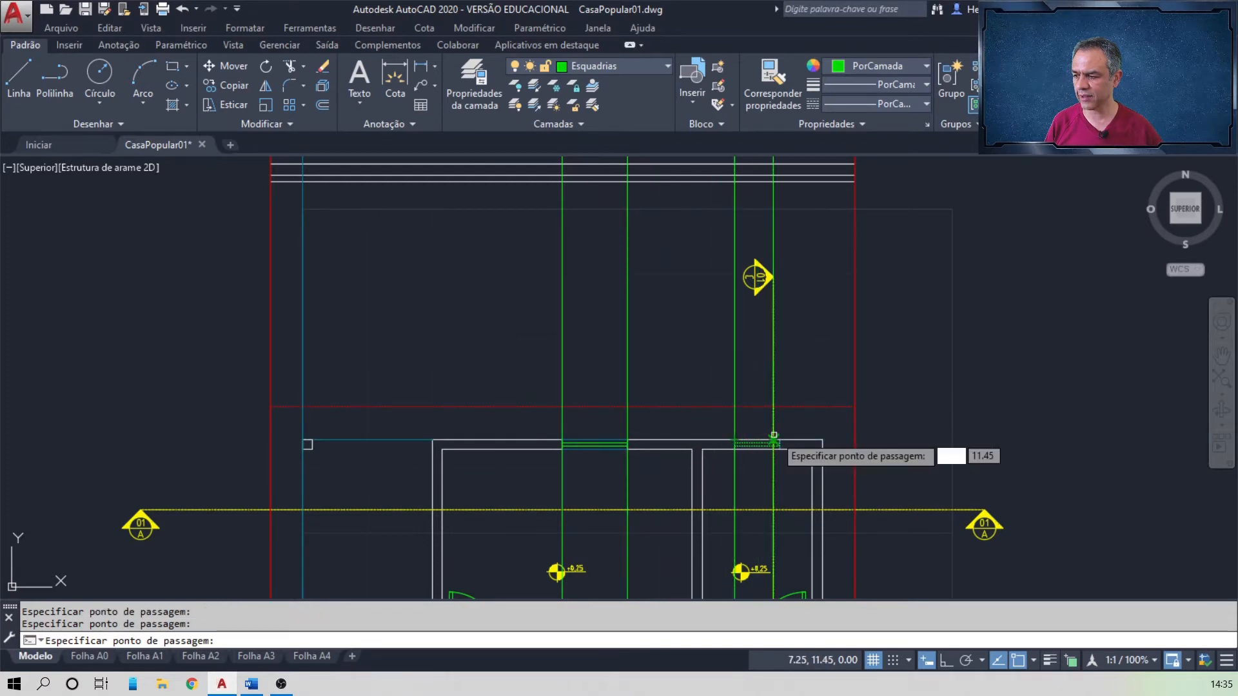
click(779, 441)
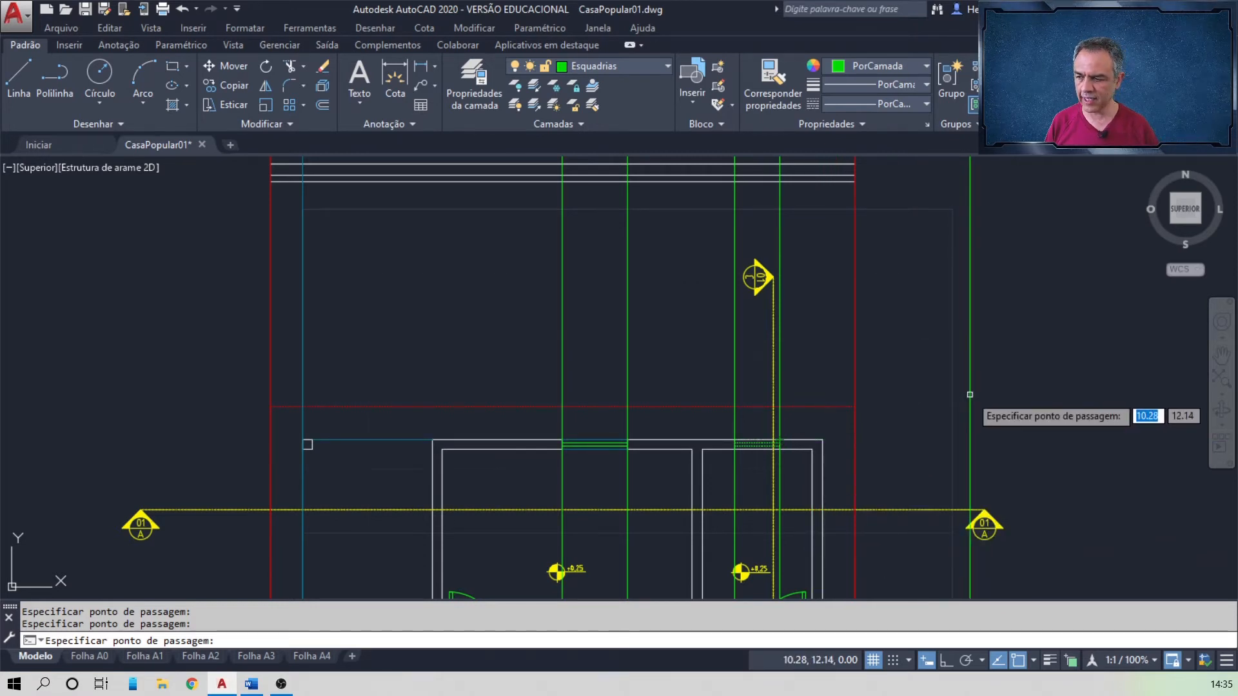
key(Return)
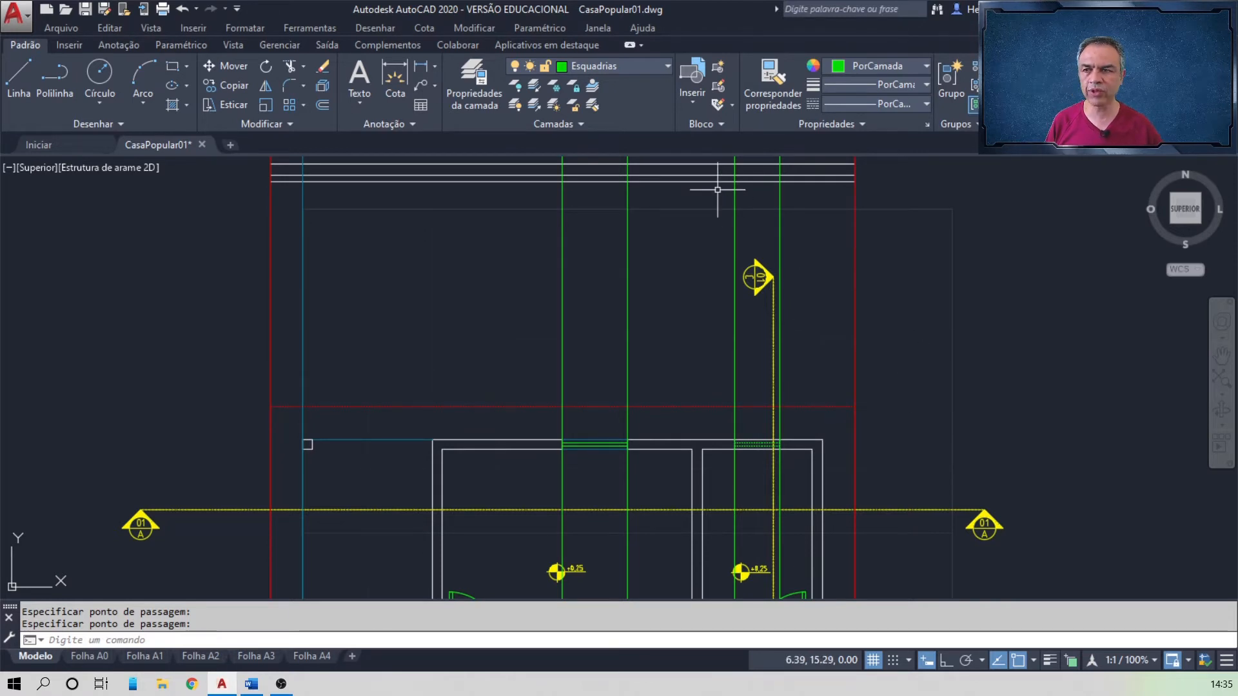
- Make Alvenaria em corte the current layer
click(663, 69)
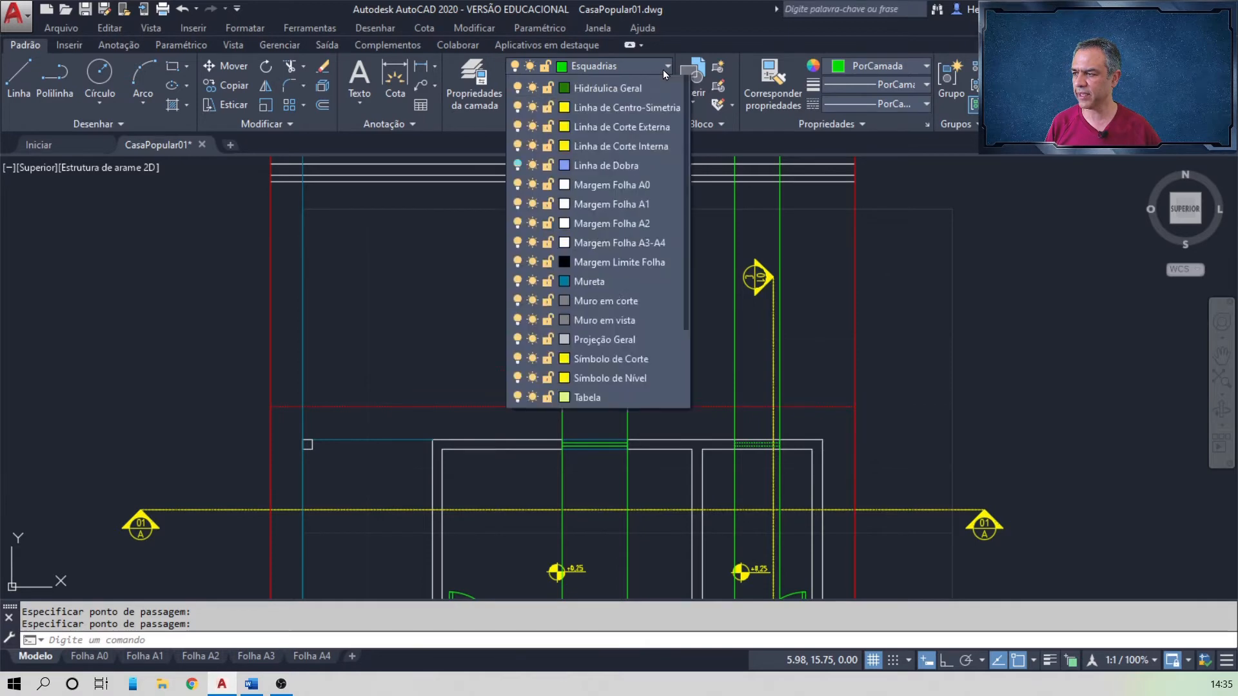
scroll(650, 104, up, 9)
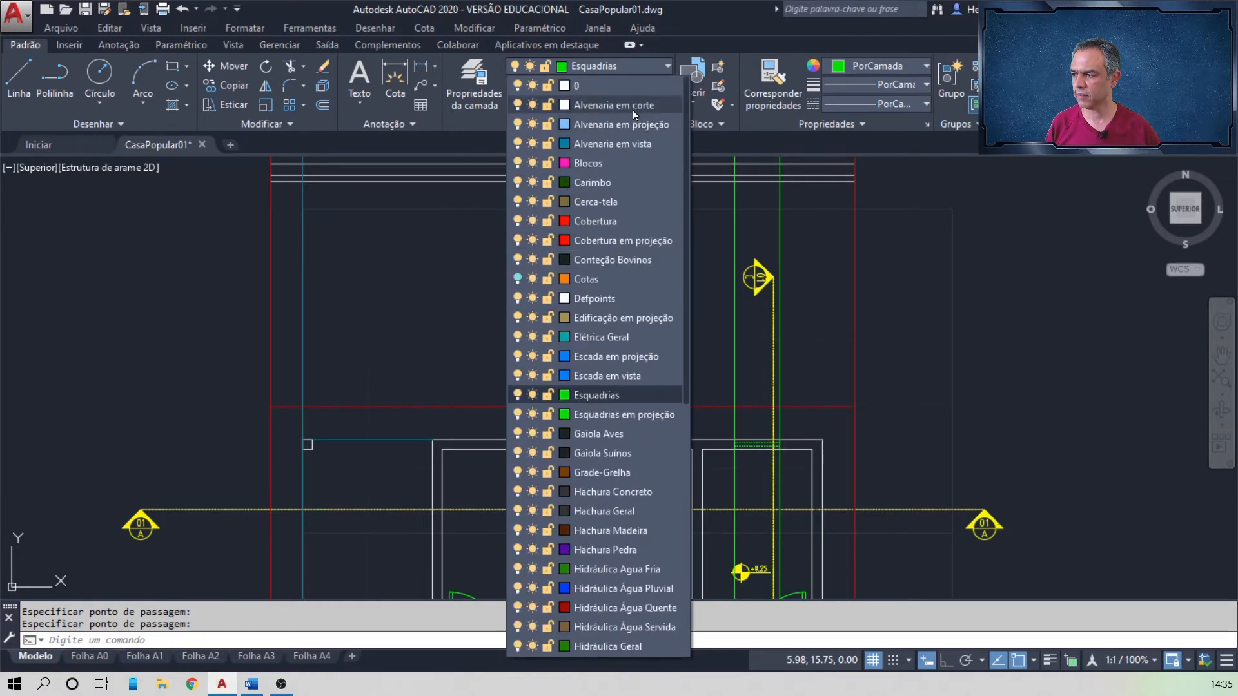
click(632, 107)
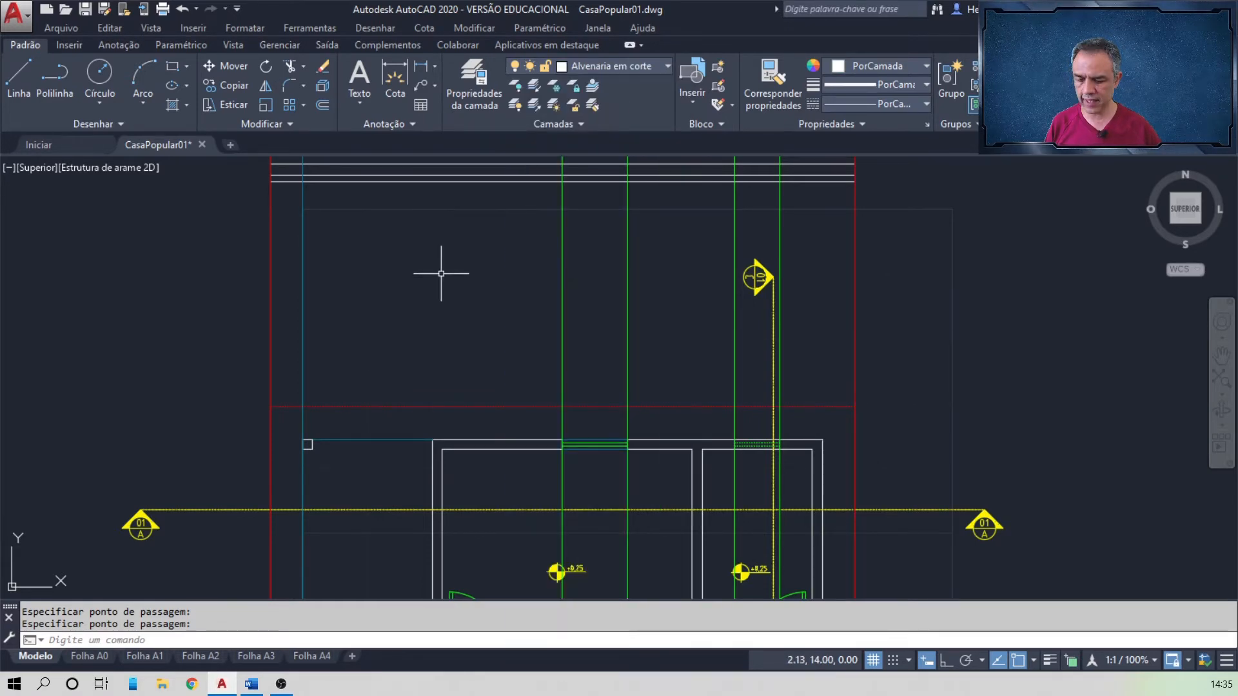
- Draw vertical construction lines through the porch pillar's inner corner and both faces of the three walls cut by section AA
key(Return)
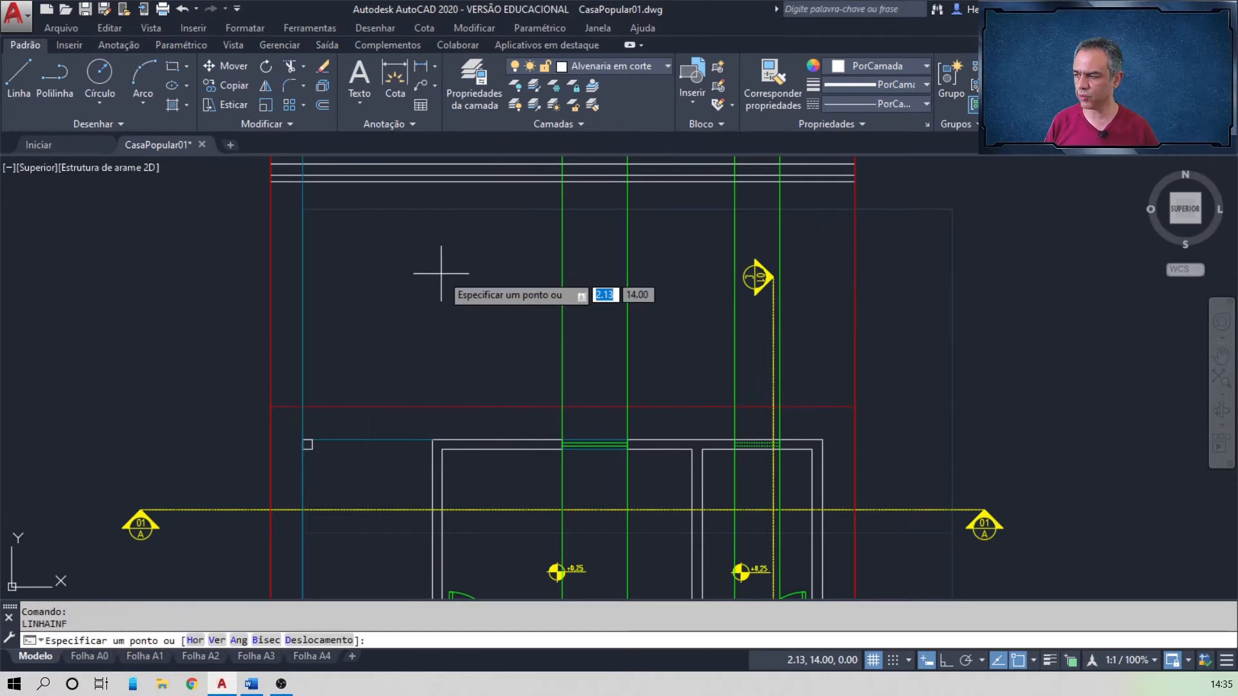
key(Down)
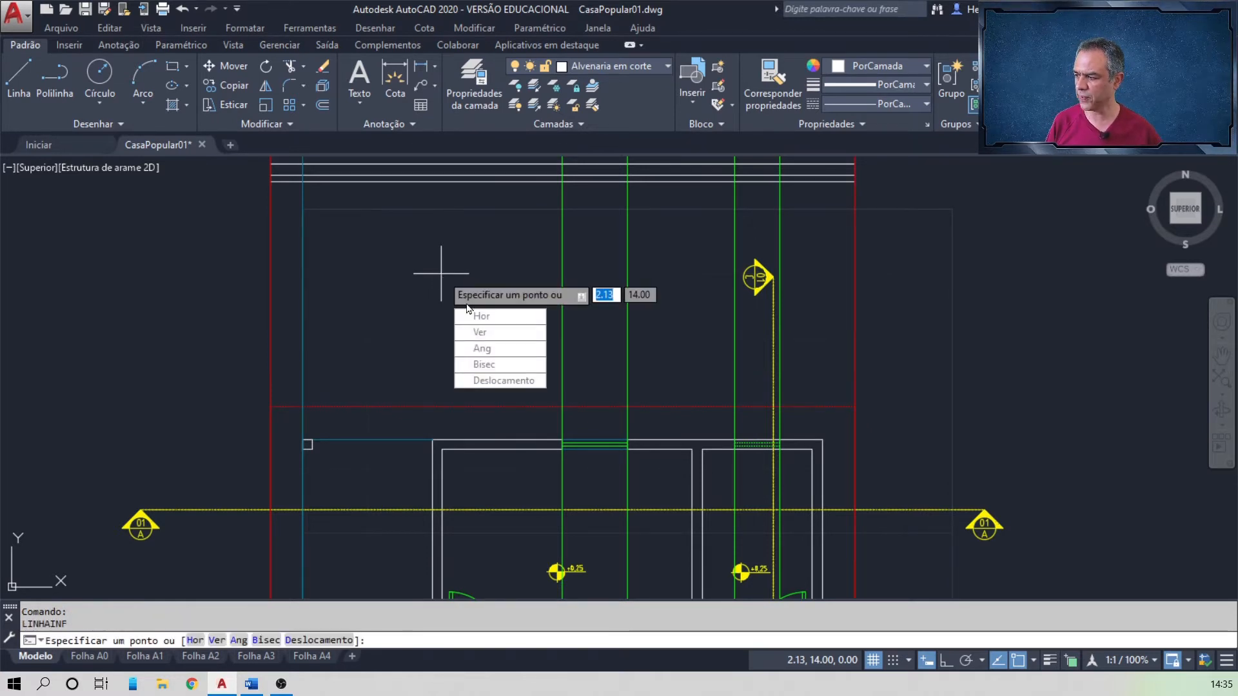
key(Down)
key(Return)
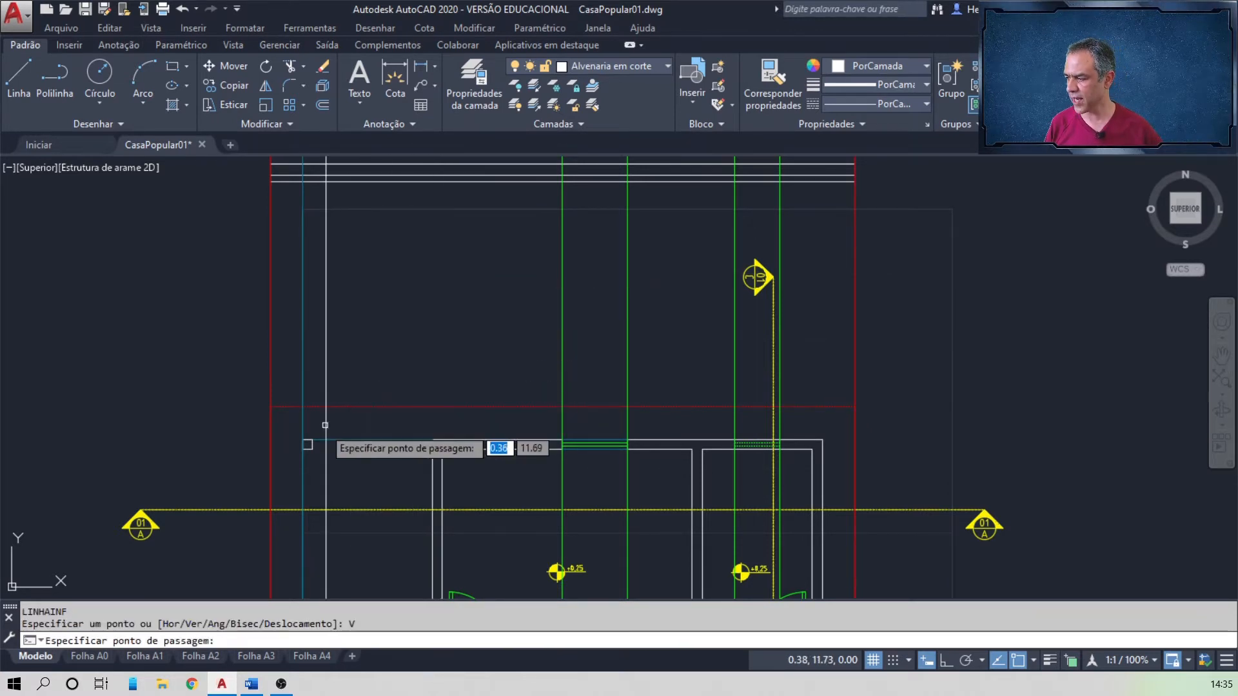
click(313, 440)
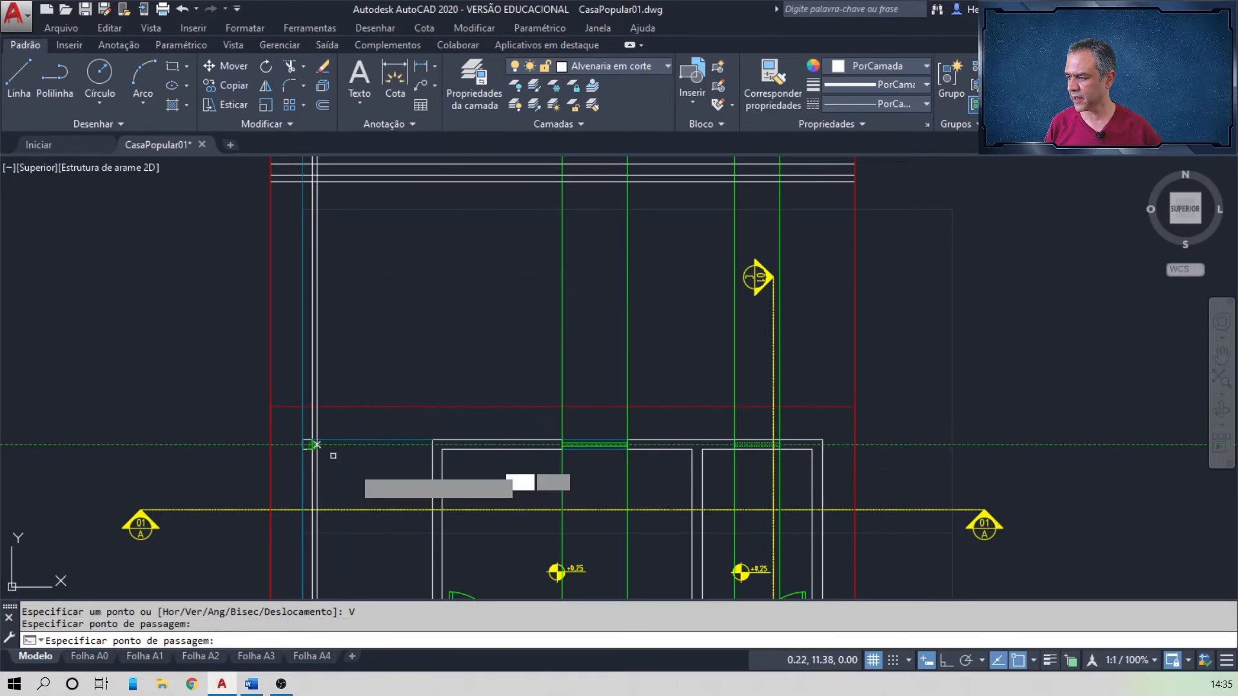
click(432, 440)
click(442, 449)
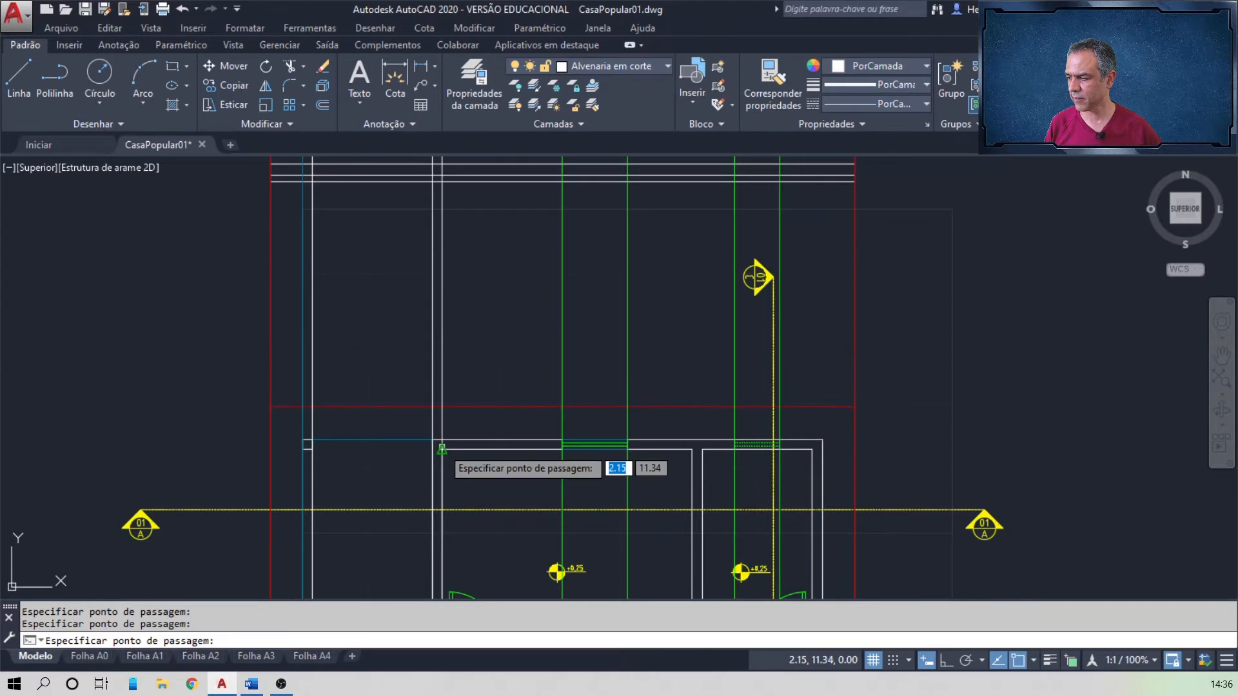
click(692, 449)
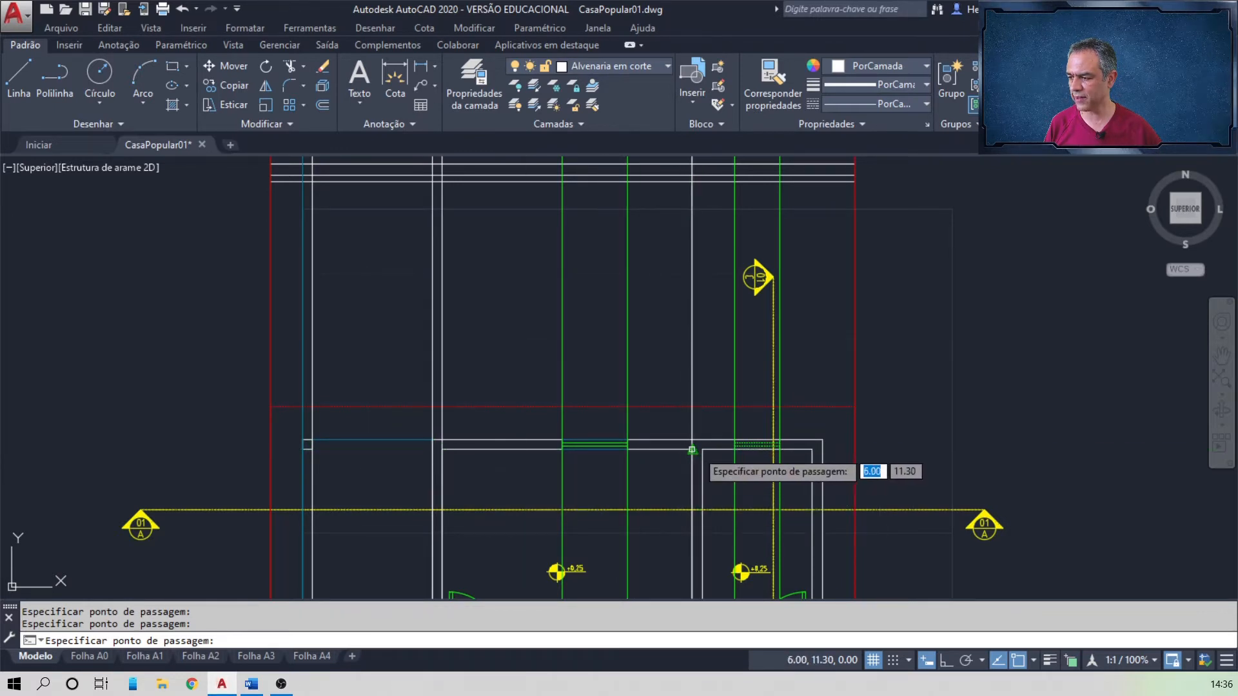
click(702, 449)
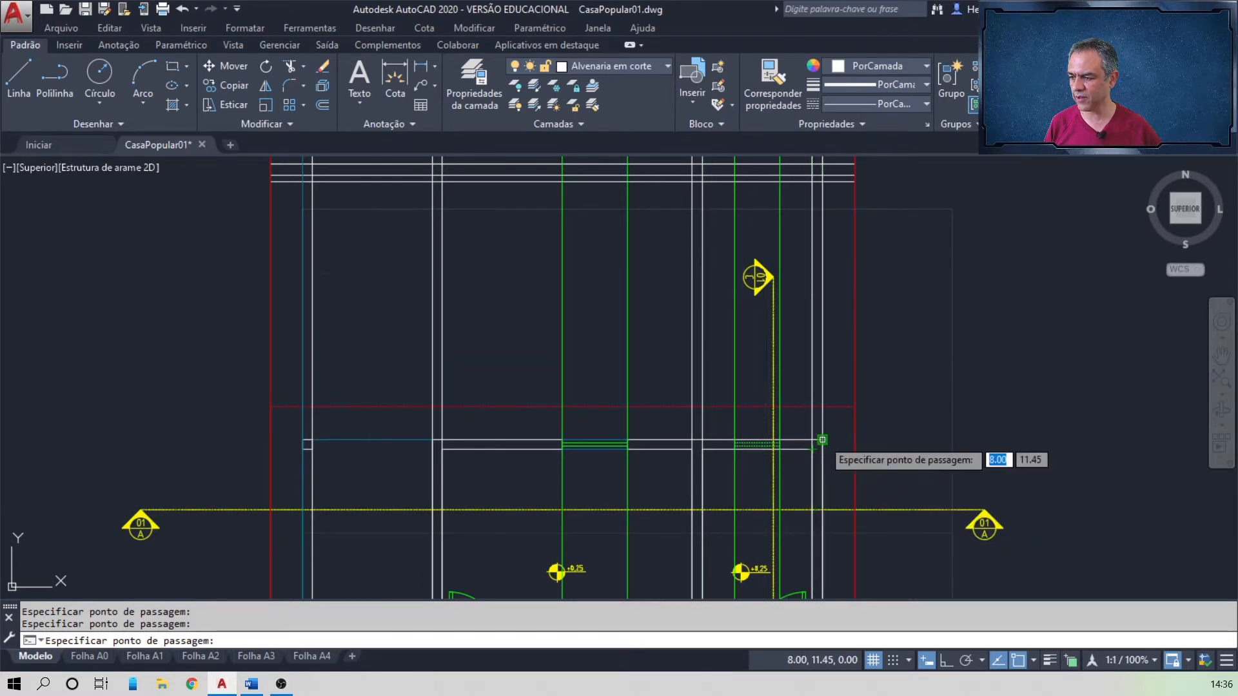
click(823, 440)
key(Return)
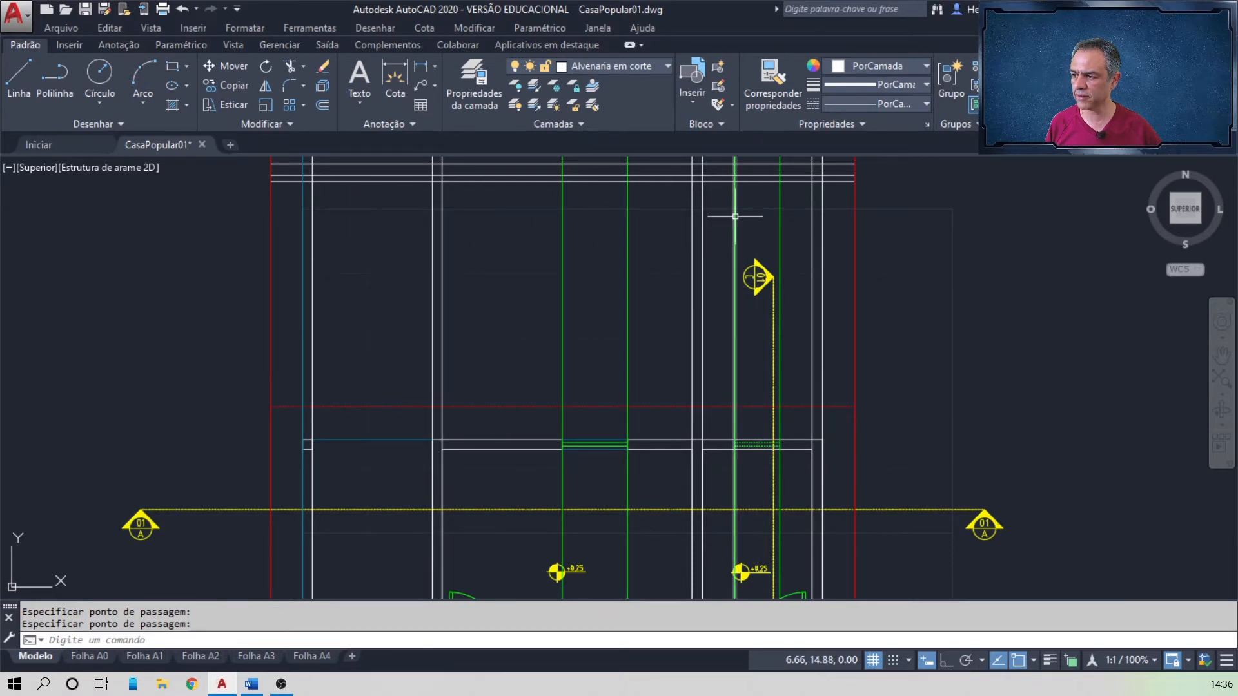
- View the whole drawing, switch to Word to check it against the item 4 figure, and read item 5 with its result figure
middle_click(883, 225)
middle_click(884, 225)
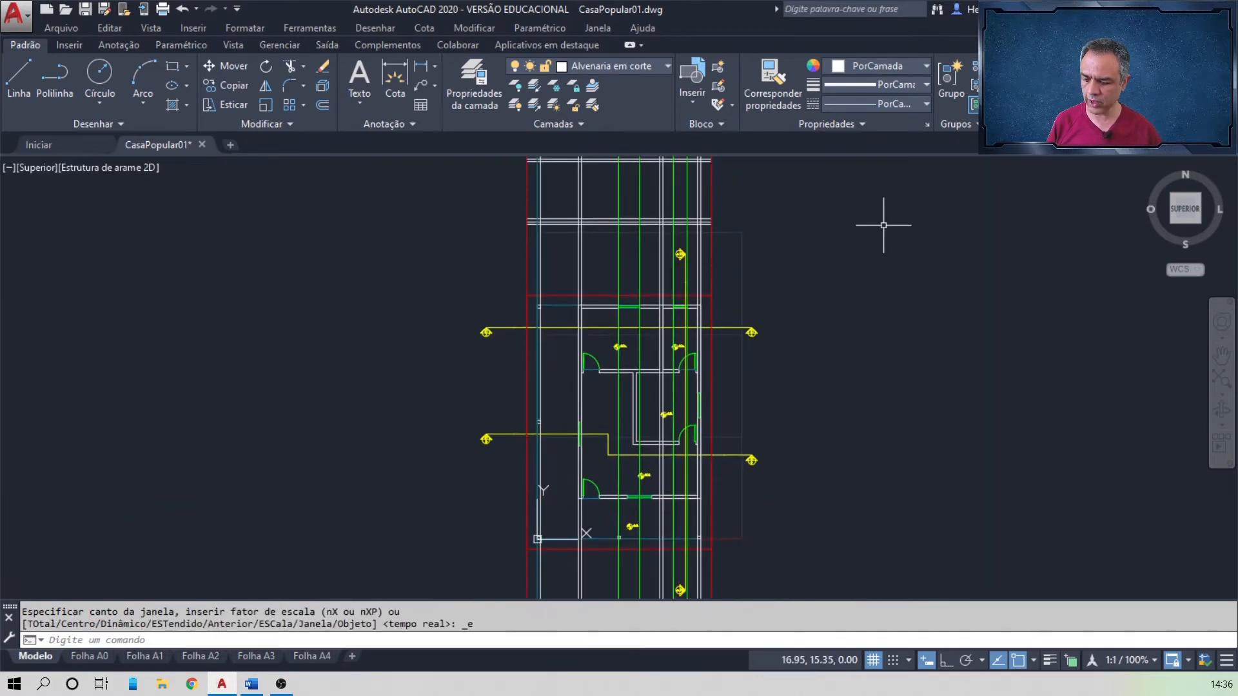
key(alt+Tab)
scroll(1013, 388, down, 4)
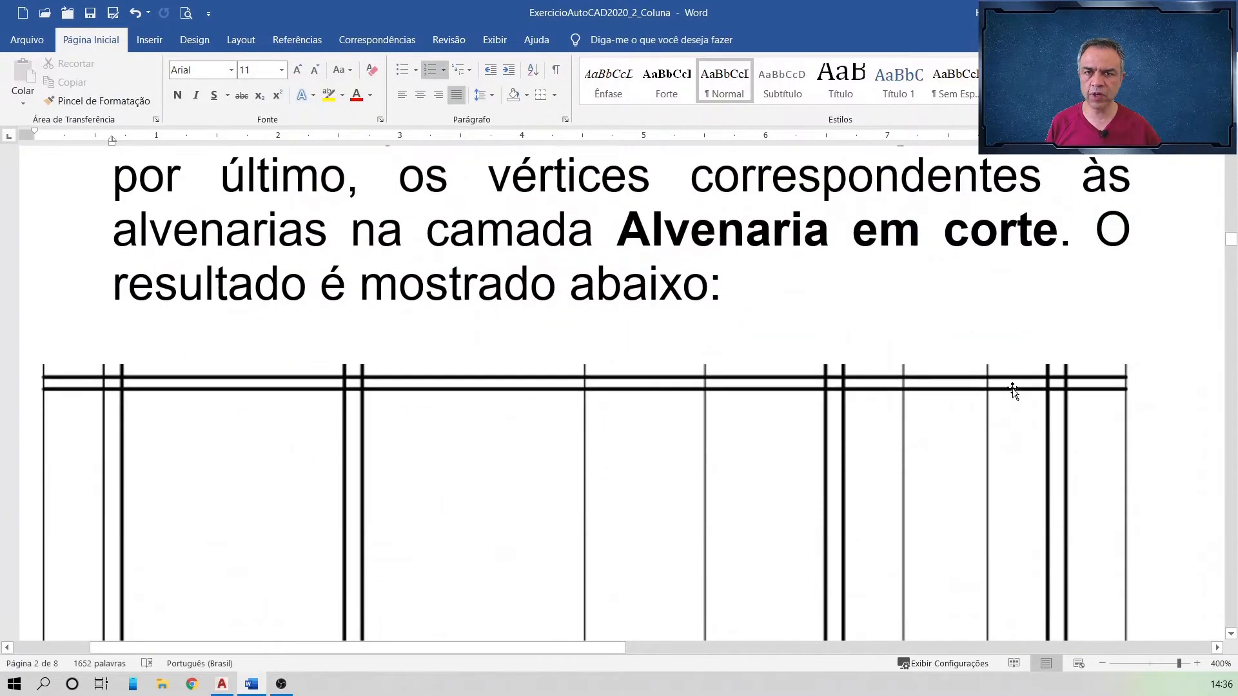
scroll(1014, 386, down, 10)
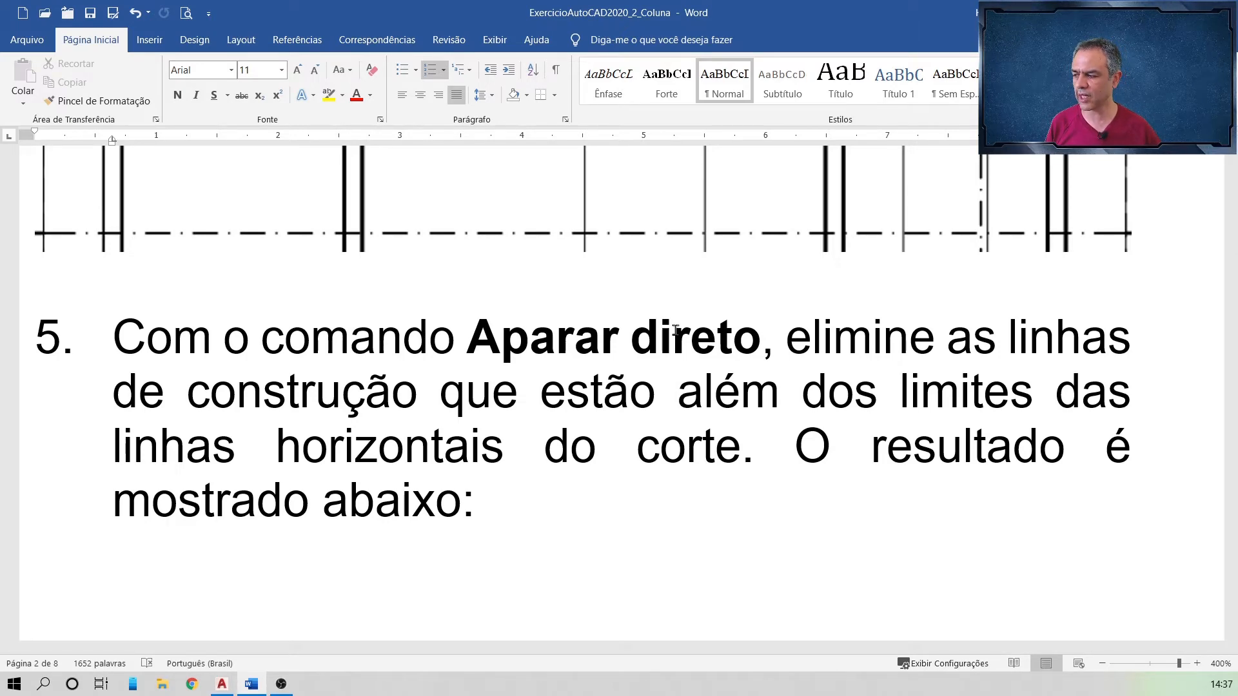
scroll(757, 369, down, 10)
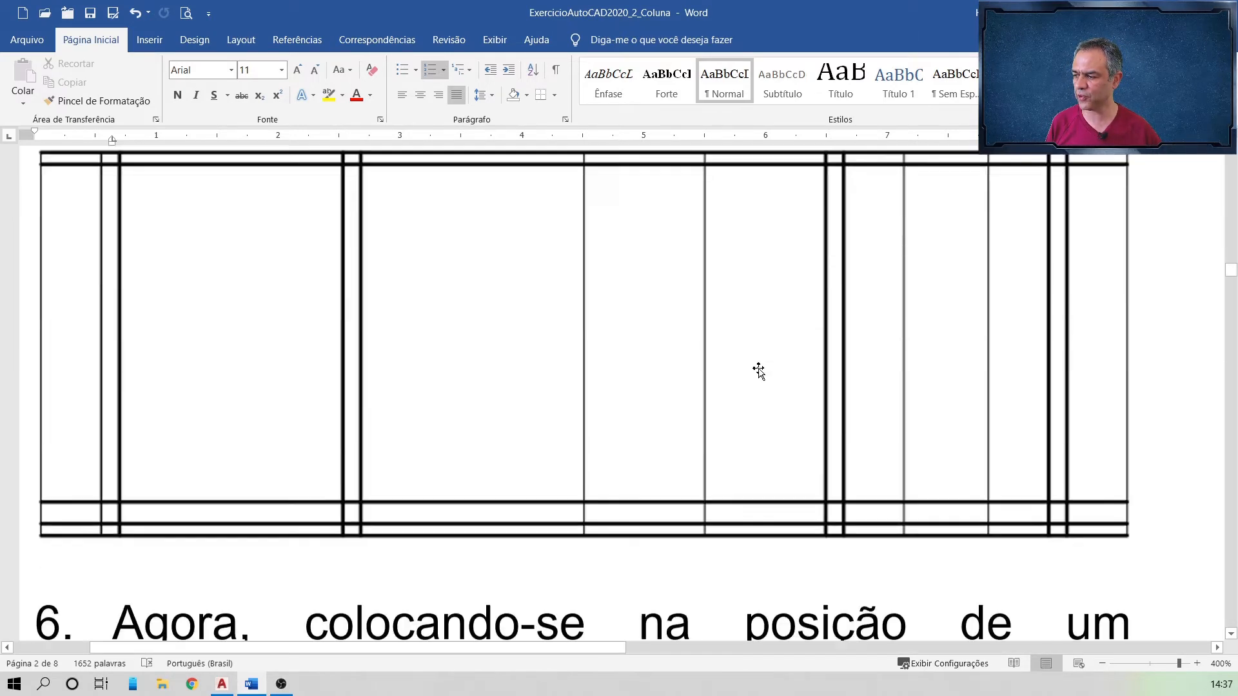
scroll(758, 371, up, 1)
scroll(762, 371, down, 3)
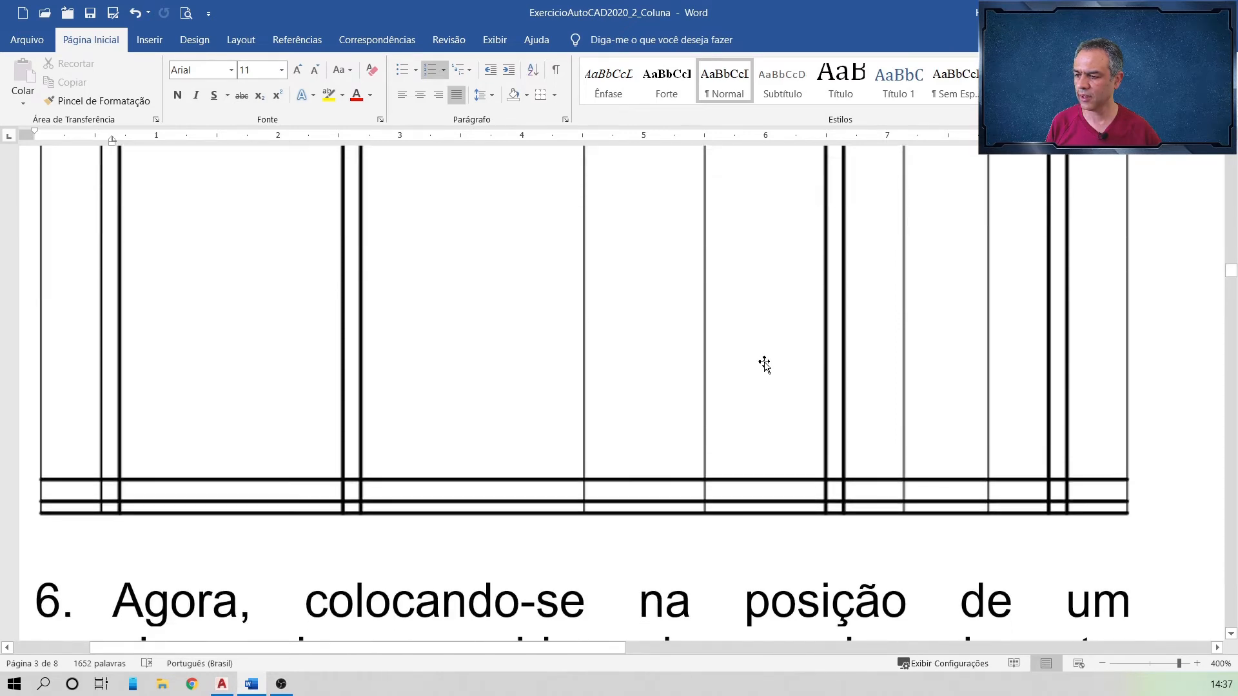
- Switch to AutoCAD and trim all the vertical construction lines above and below section AA's uppermost and lowest level lines
key(alt+Tab)
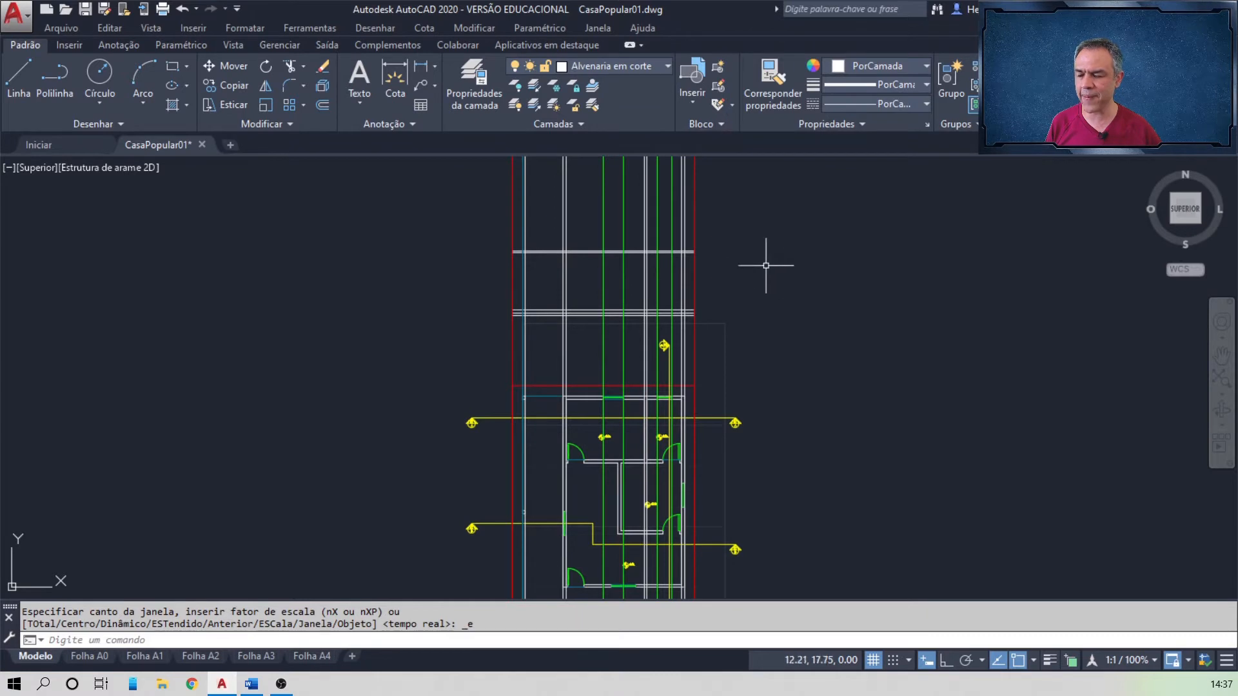
scroll(718, 235, up, 2)
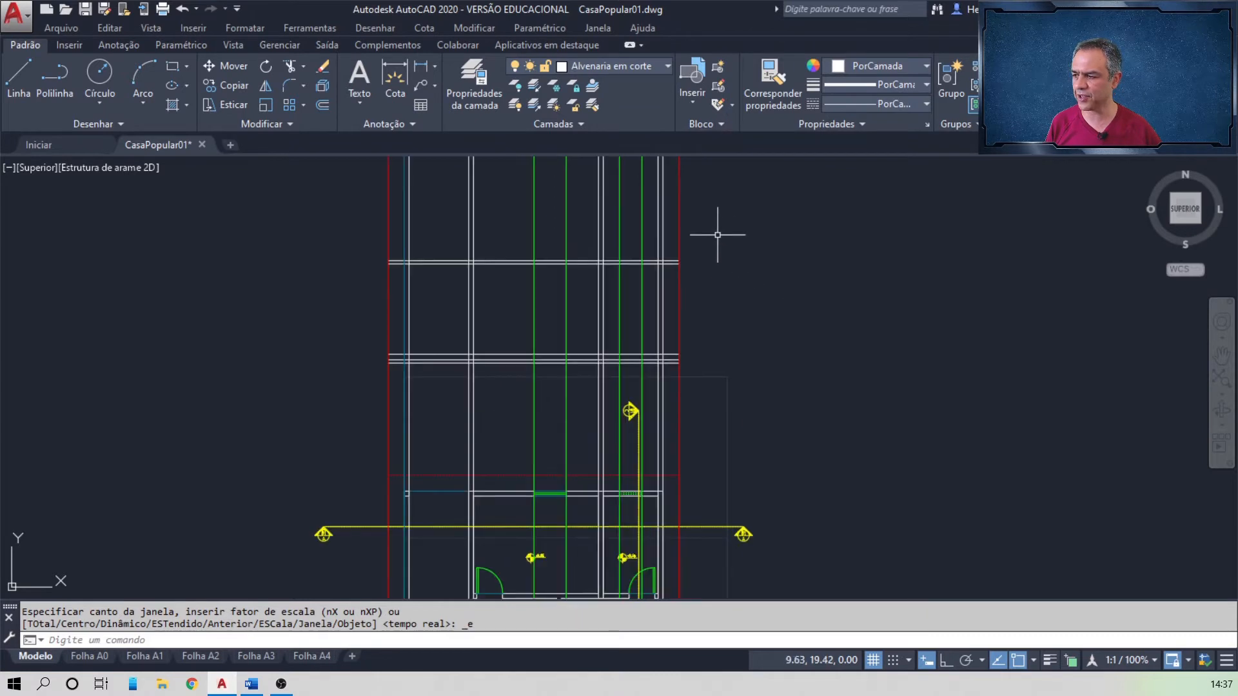
click(289, 66)
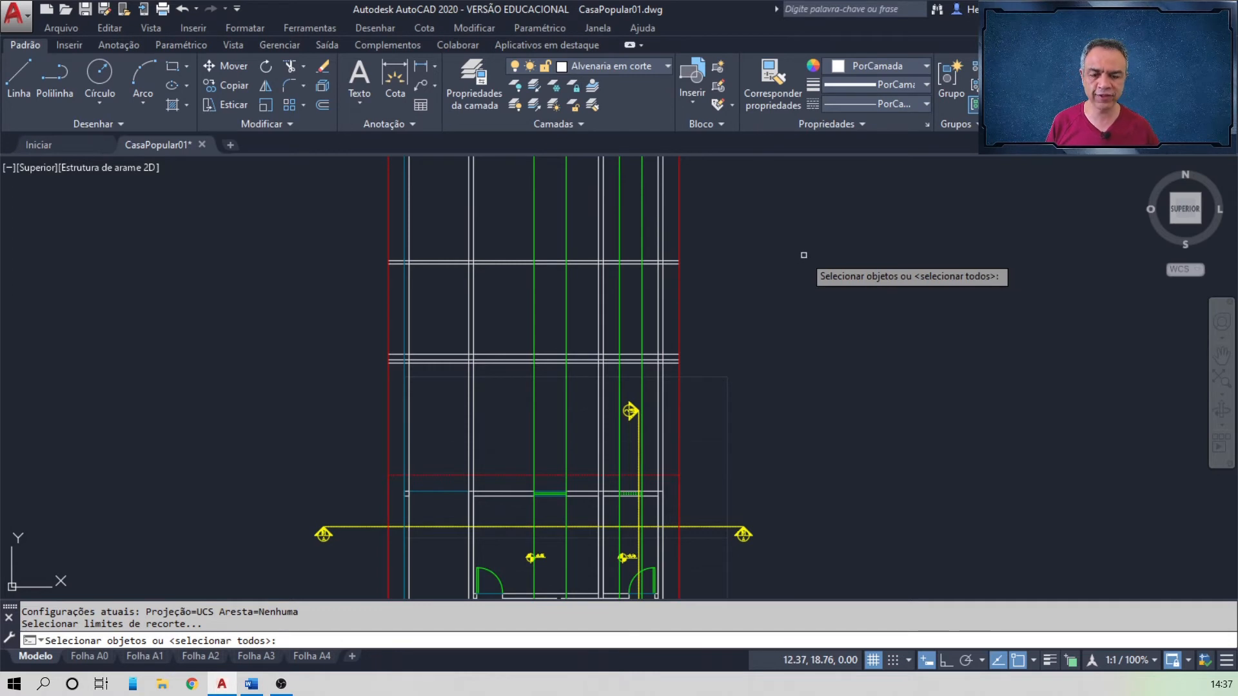
key(Return)
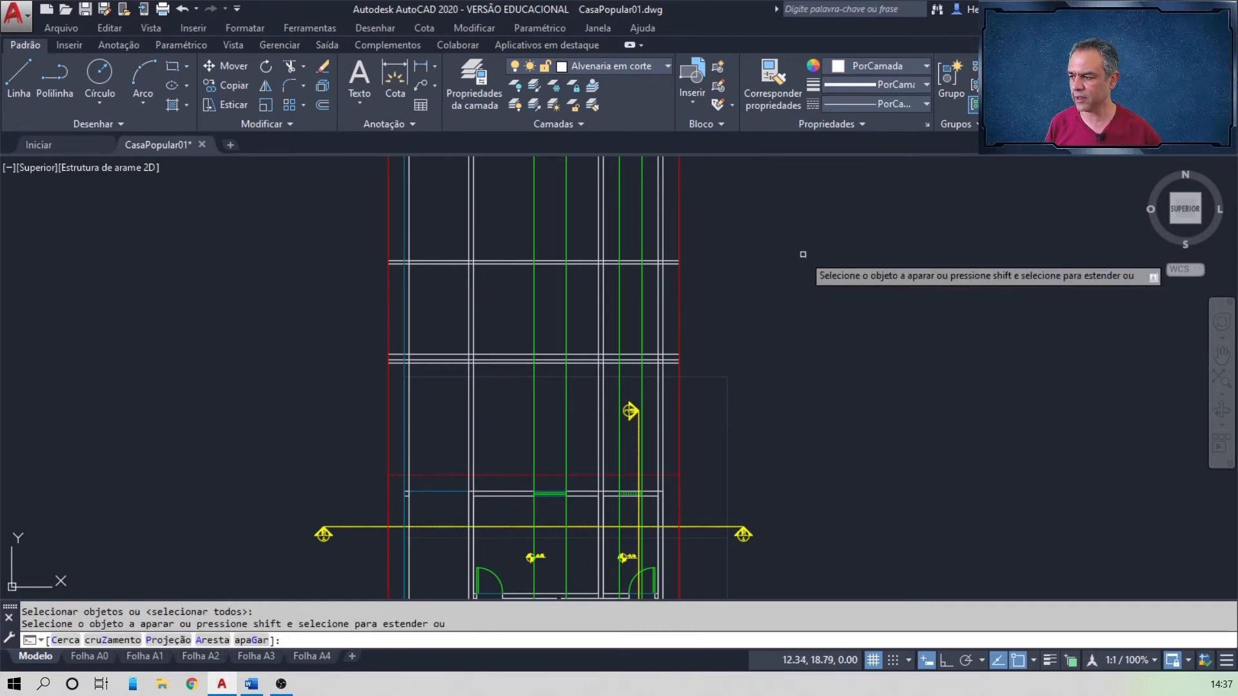
click(688, 245)
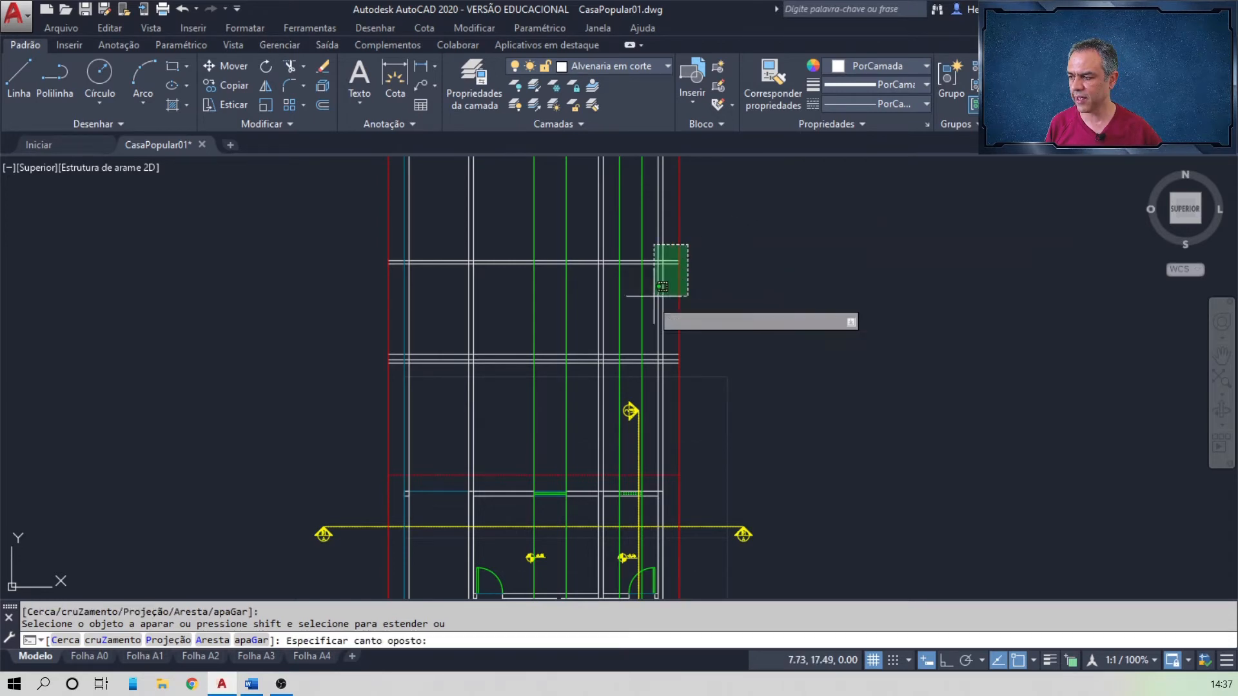
click(352, 377)
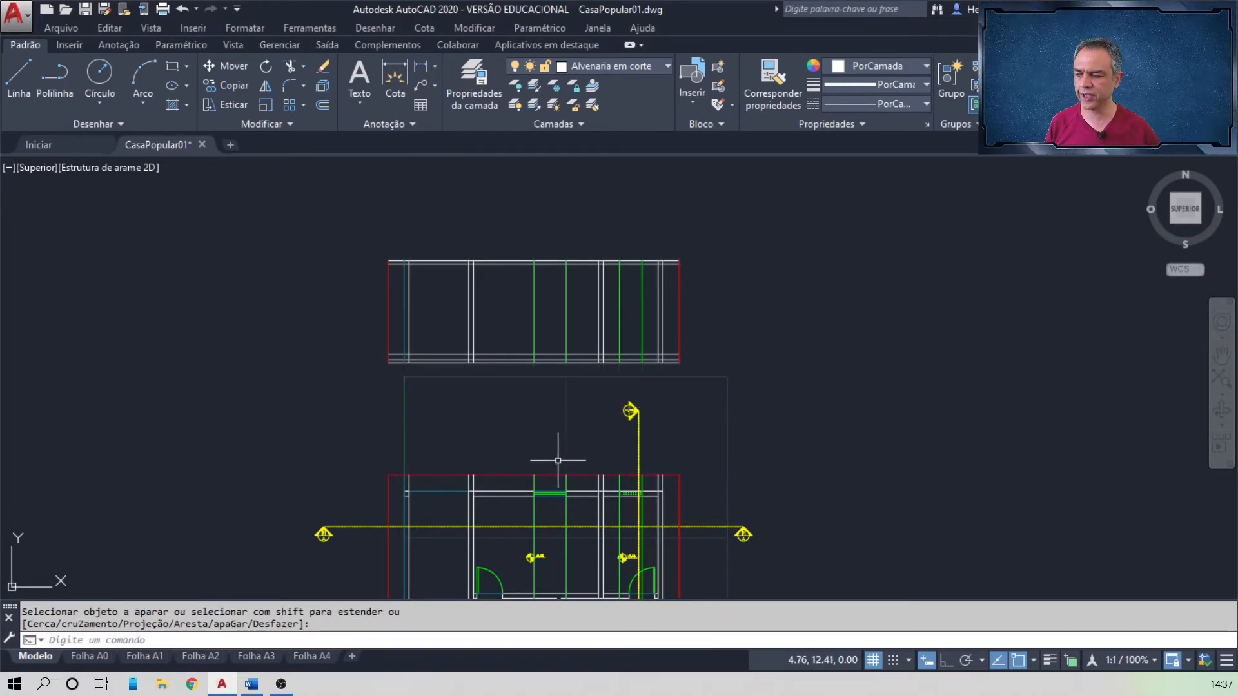
- Switch to Word to read item 6 on trimming unneeded lines and the kitchen and bathroom floor level, then return to AutoCAD
key(alt+Tab)
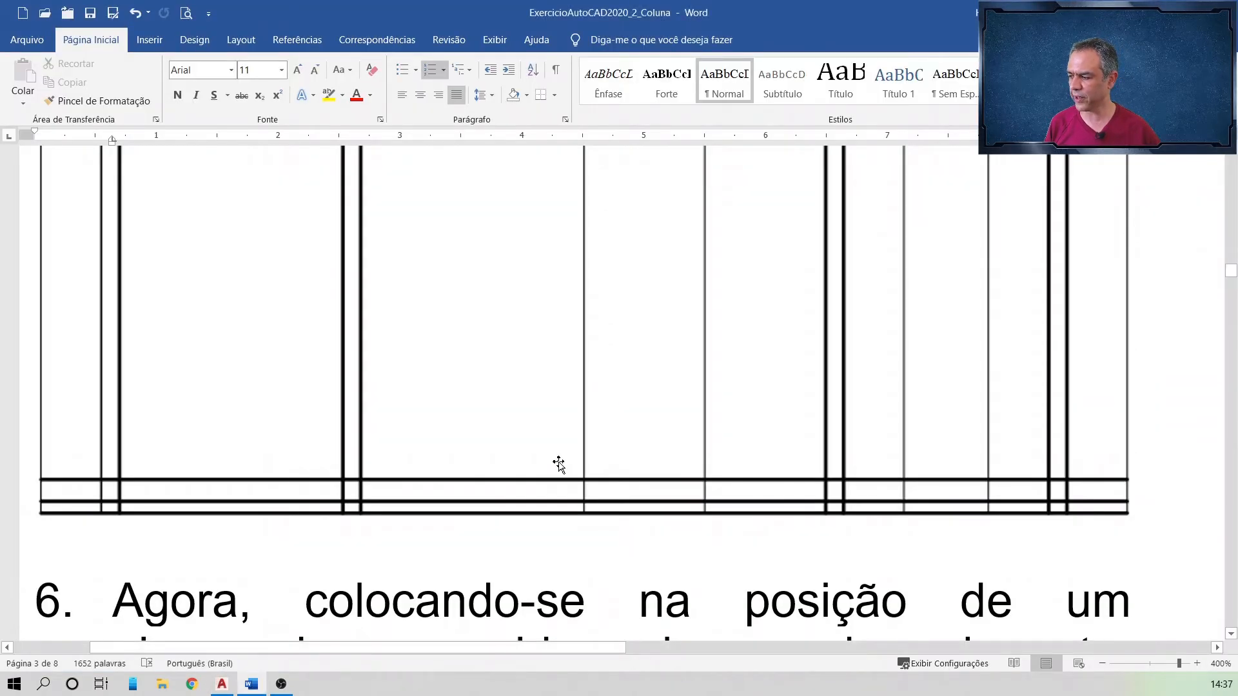
scroll(559, 463, down, 5)
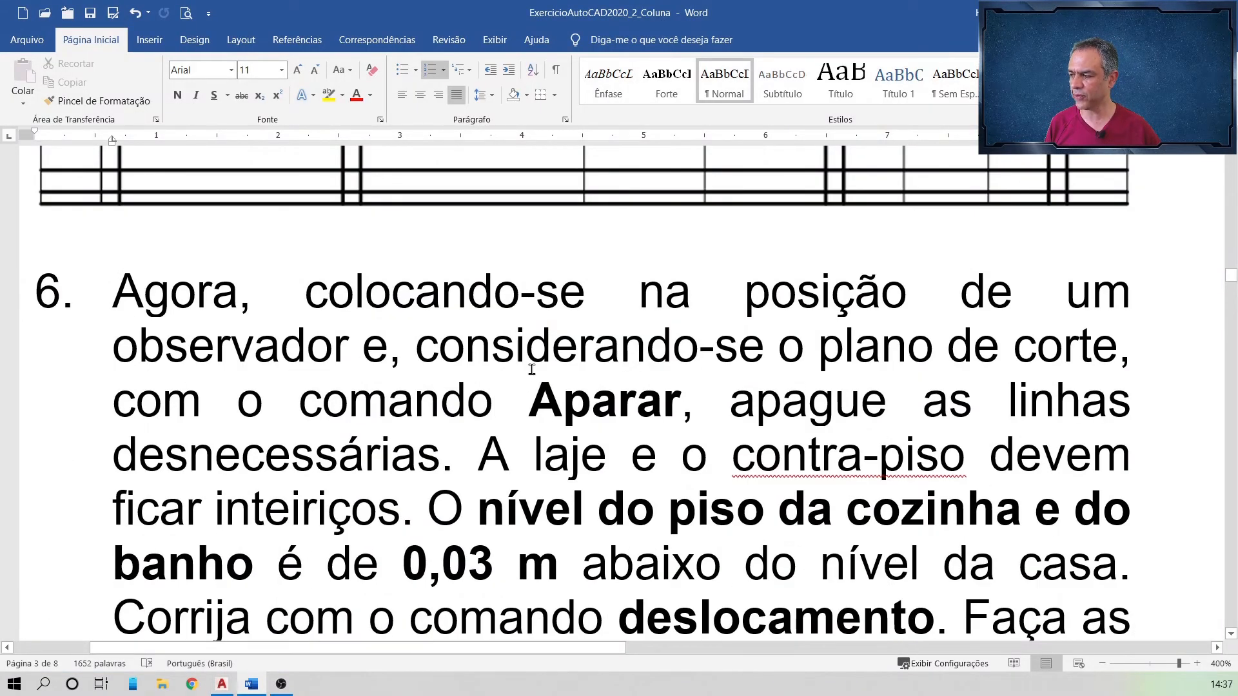
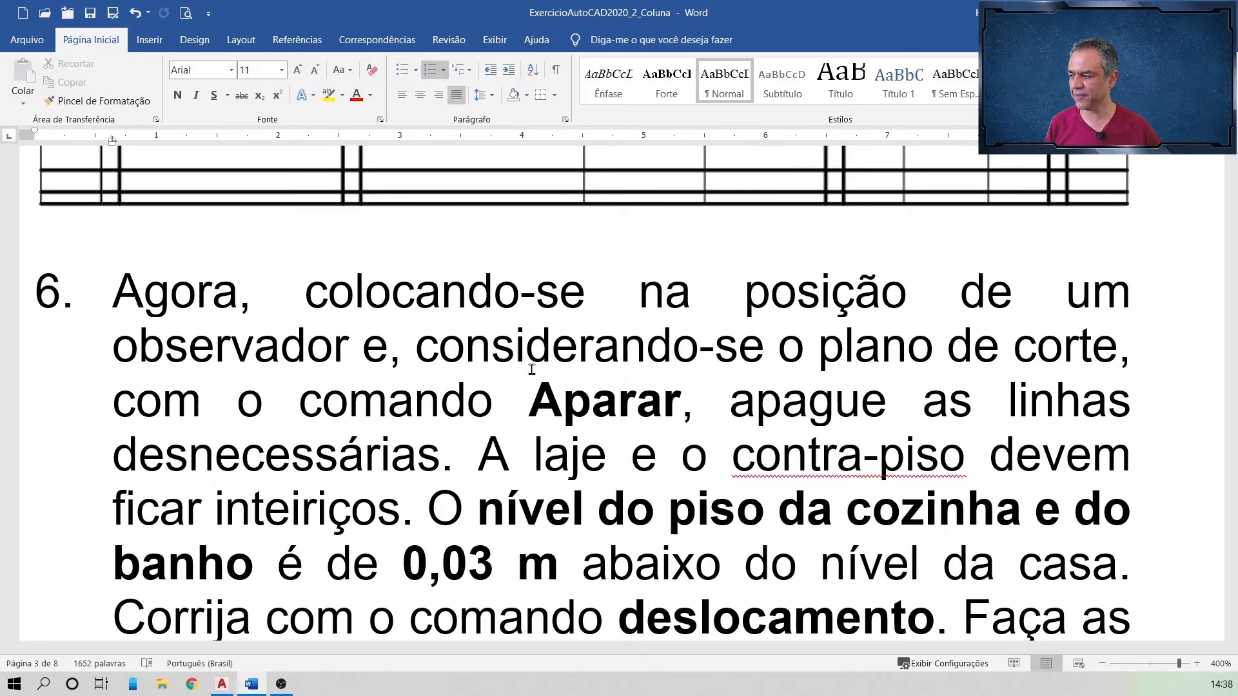
key(alt+Tab)
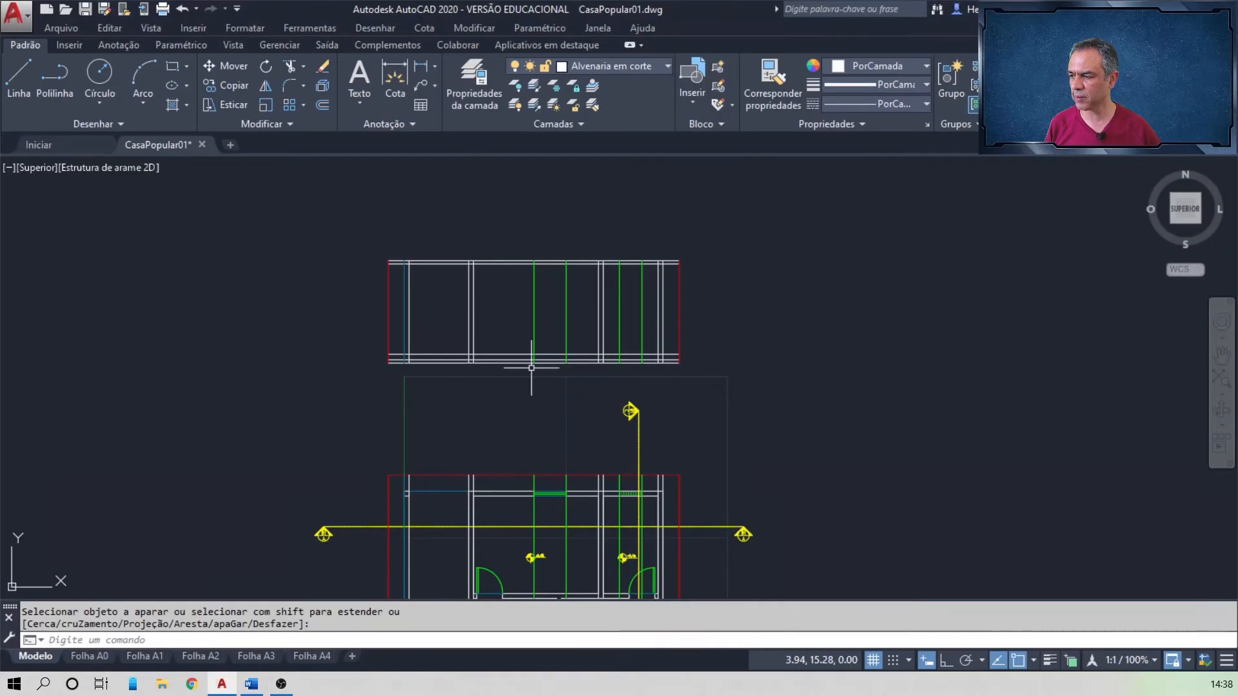
- Trim the pillar, wall and window lines out of the roof slab thickness, keeping the slab continuous between its red end lines
scroll(553, 254, up, 4)
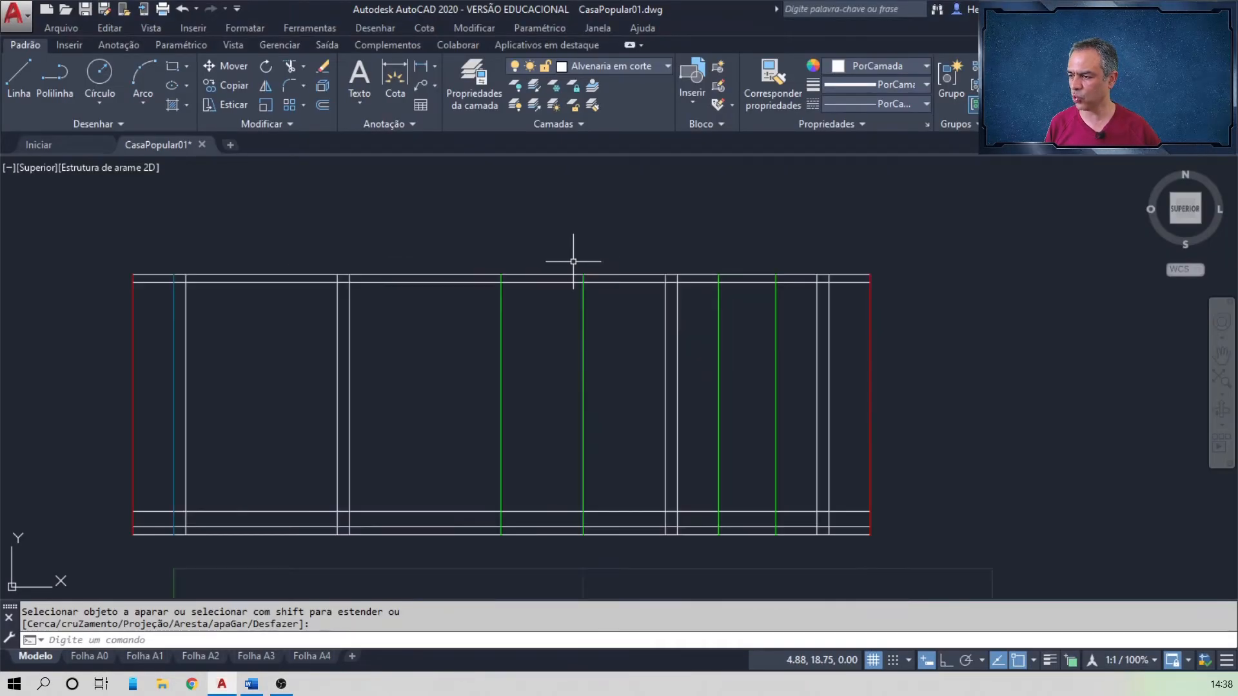
middle_drag(596, 252, 705, 254)
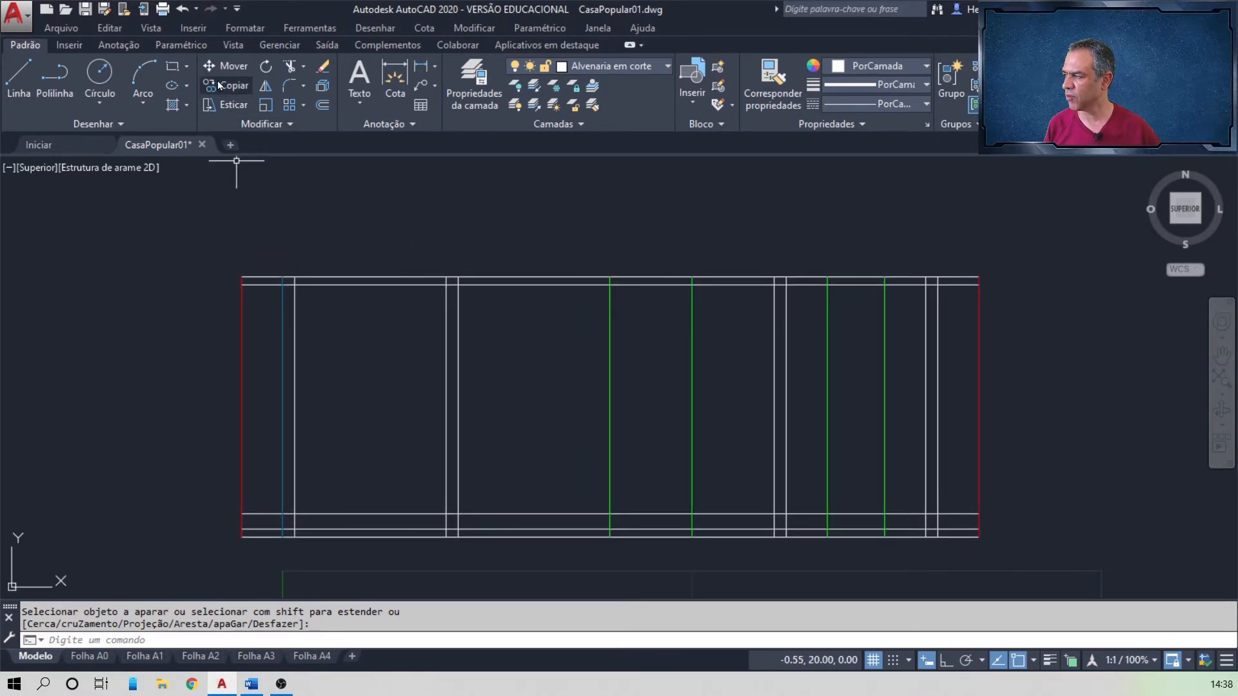
click(291, 65)
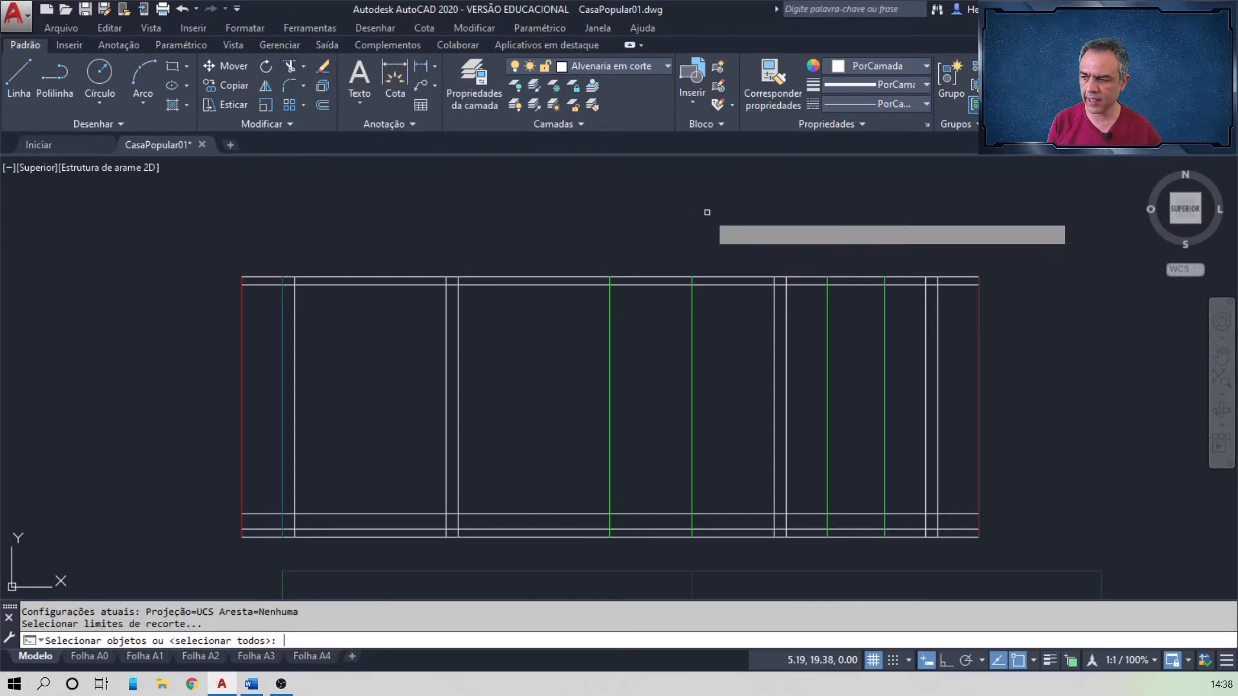
key(Return)
scroll(993, 234, up, 2)
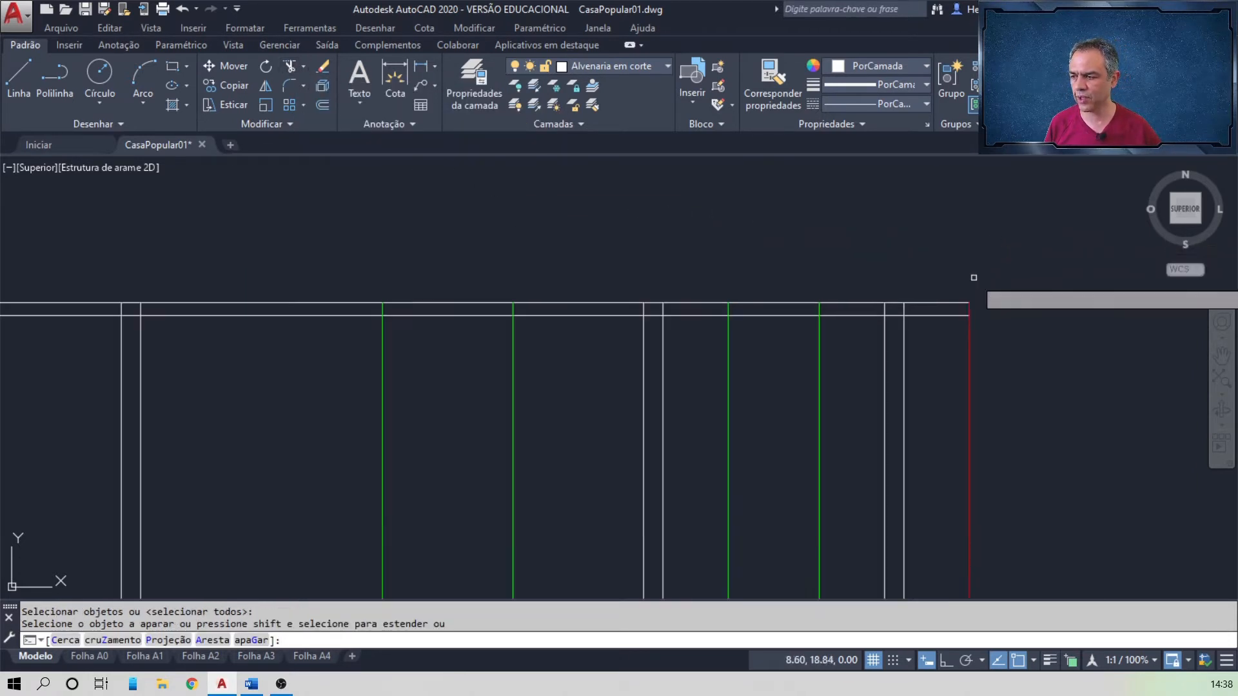
scroll(903, 252, up, 3)
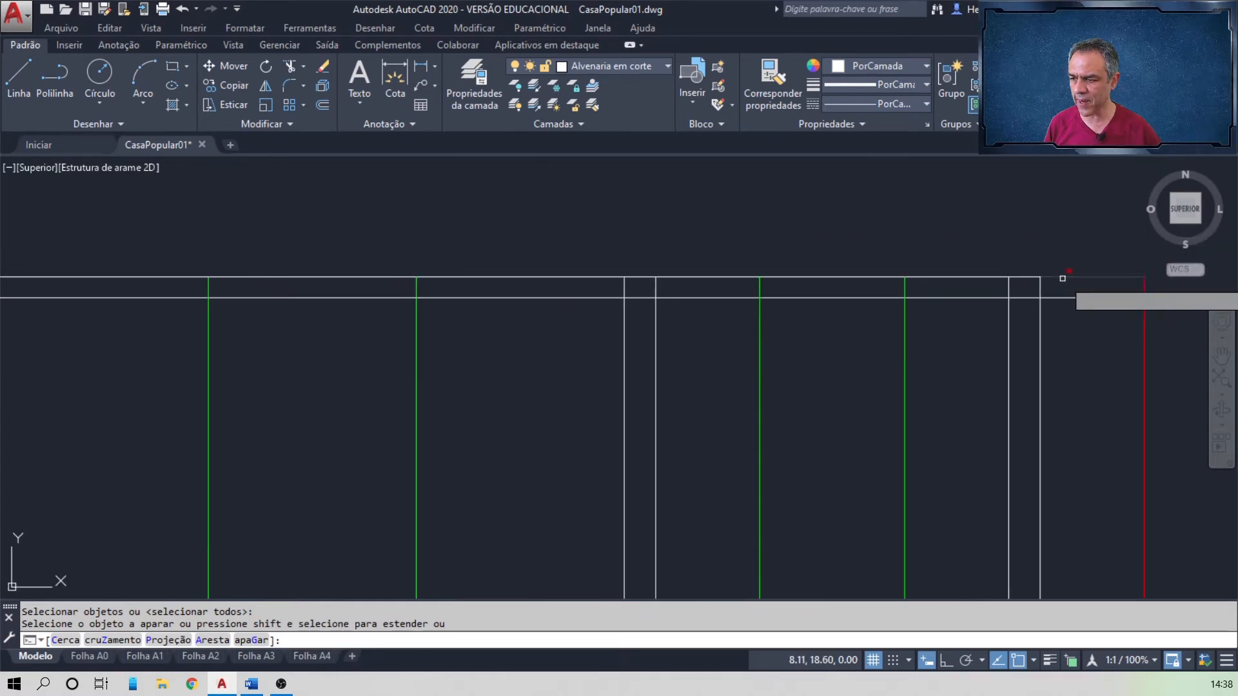
click(1058, 285)
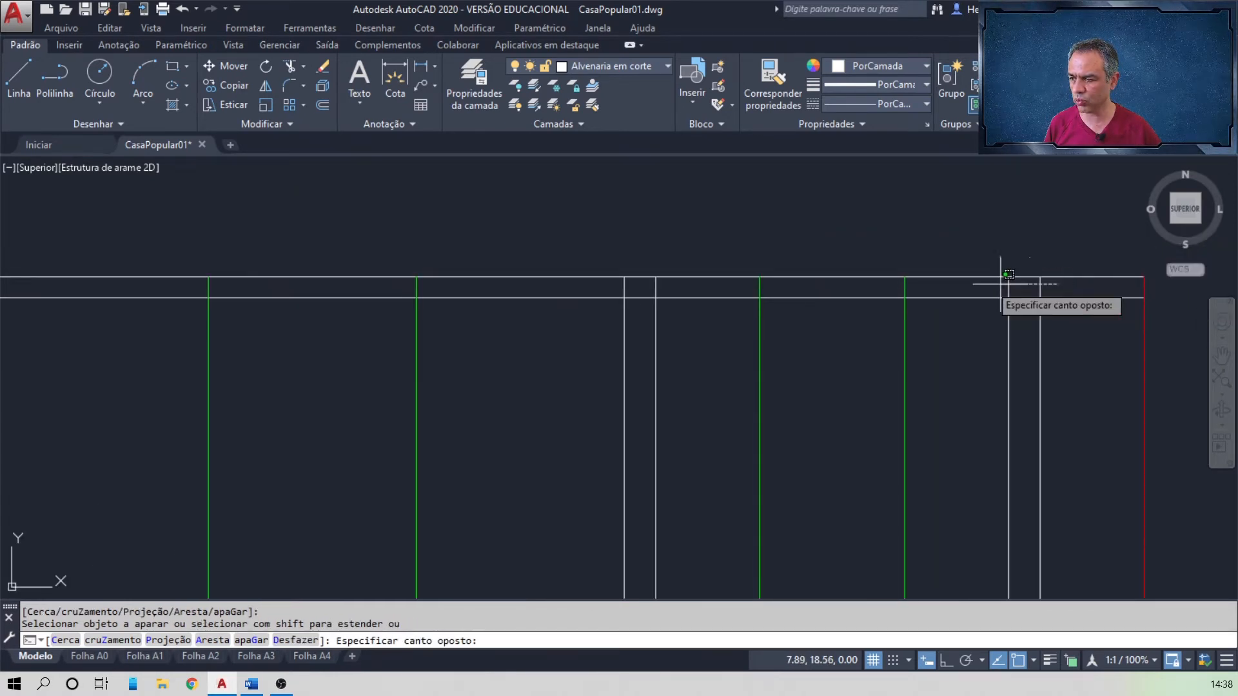
click(146, 287)
mouse_move(150, 351)
middle_down()
mouse_move(412, 385)
mouse_move(708, 335)
mouse_move(884, 390)
mouse_move(1084, 373)
middle_up()
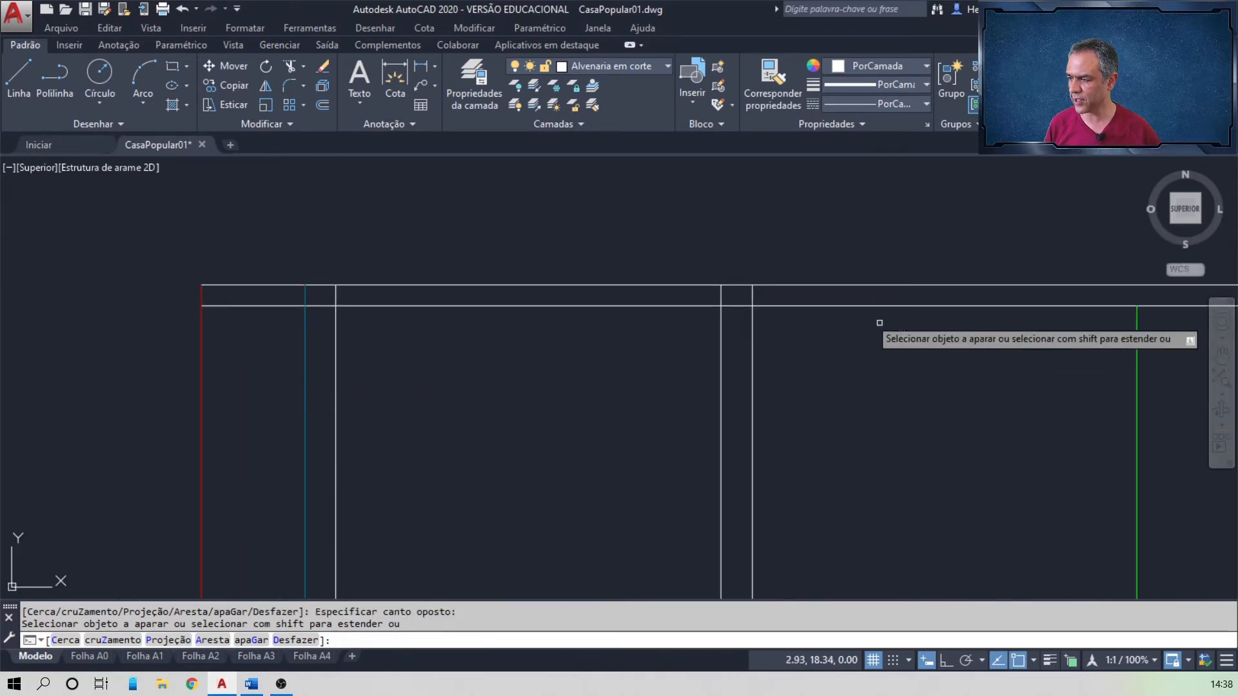
click(774, 288)
drag(762, 300, 287, 297)
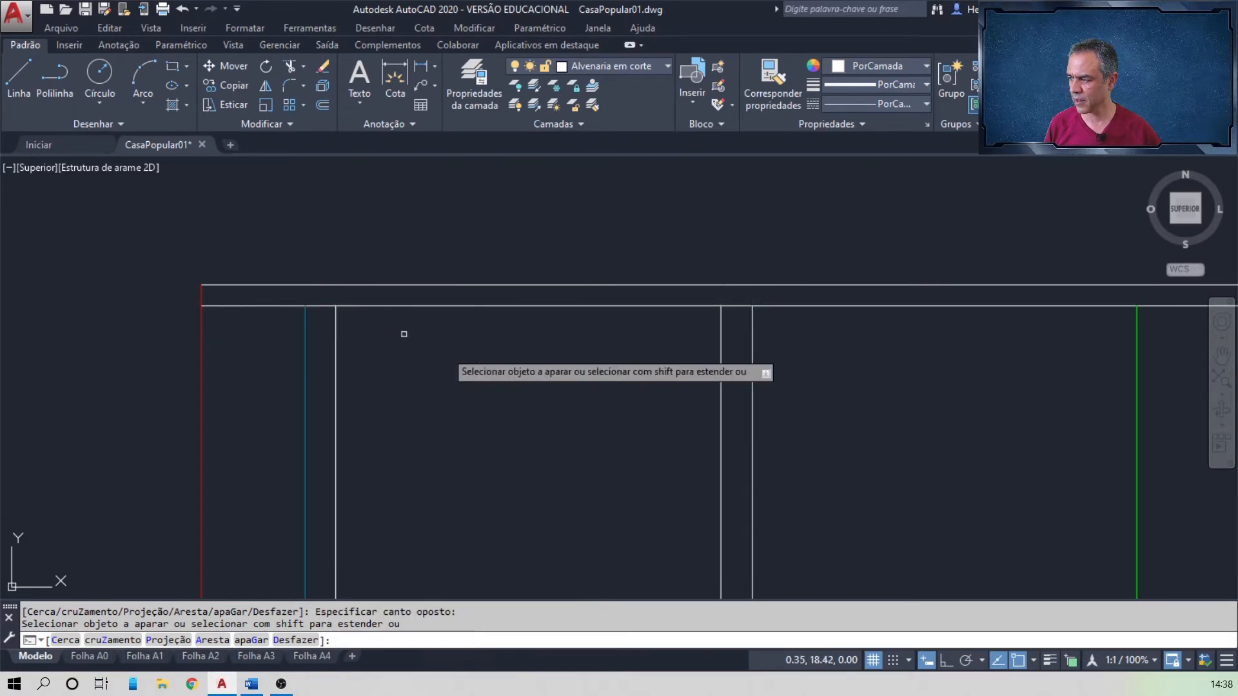
key(Return)
- Shorten the red Cobertura line on the porch side so it spans only the slab thickness
scroll(525, 369, down, 3)
middle_drag(586, 469, 508, 252)
mouse_move(478, 292)
middle_down()
mouse_move(514, 284)
mouse_move(508, 294)
middle_up()
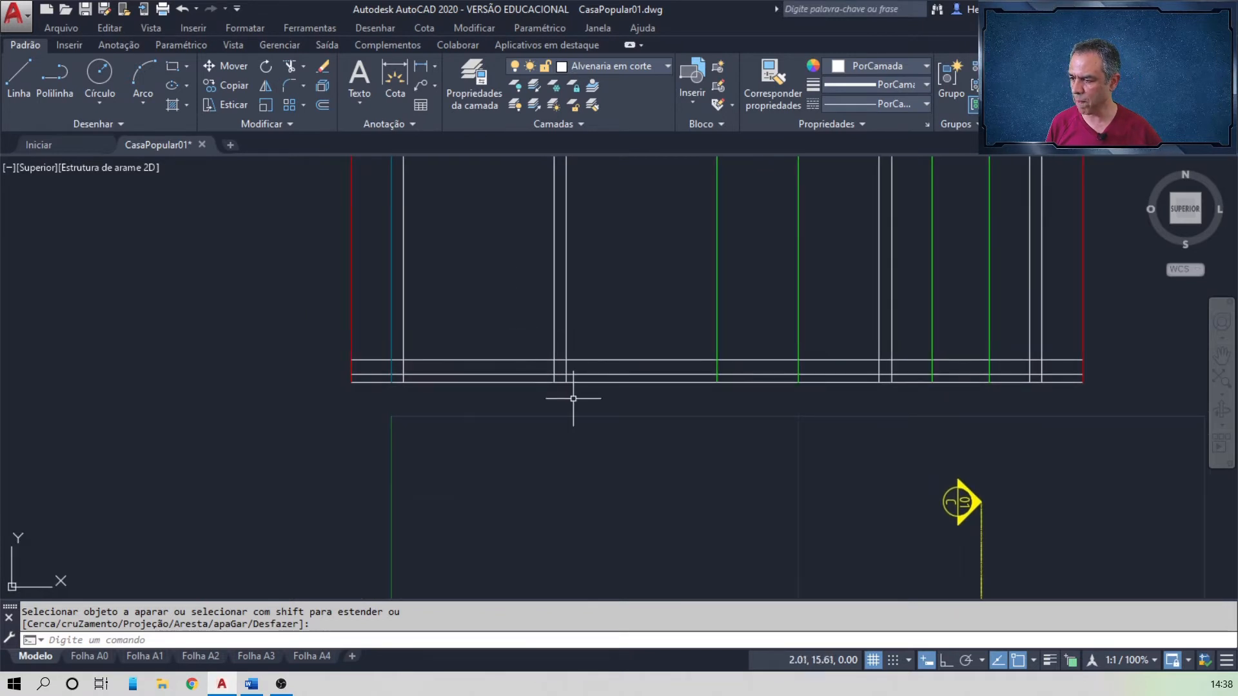
middle_drag(599, 431, 592, 405)
middle_drag(497, 226, 607, 398)
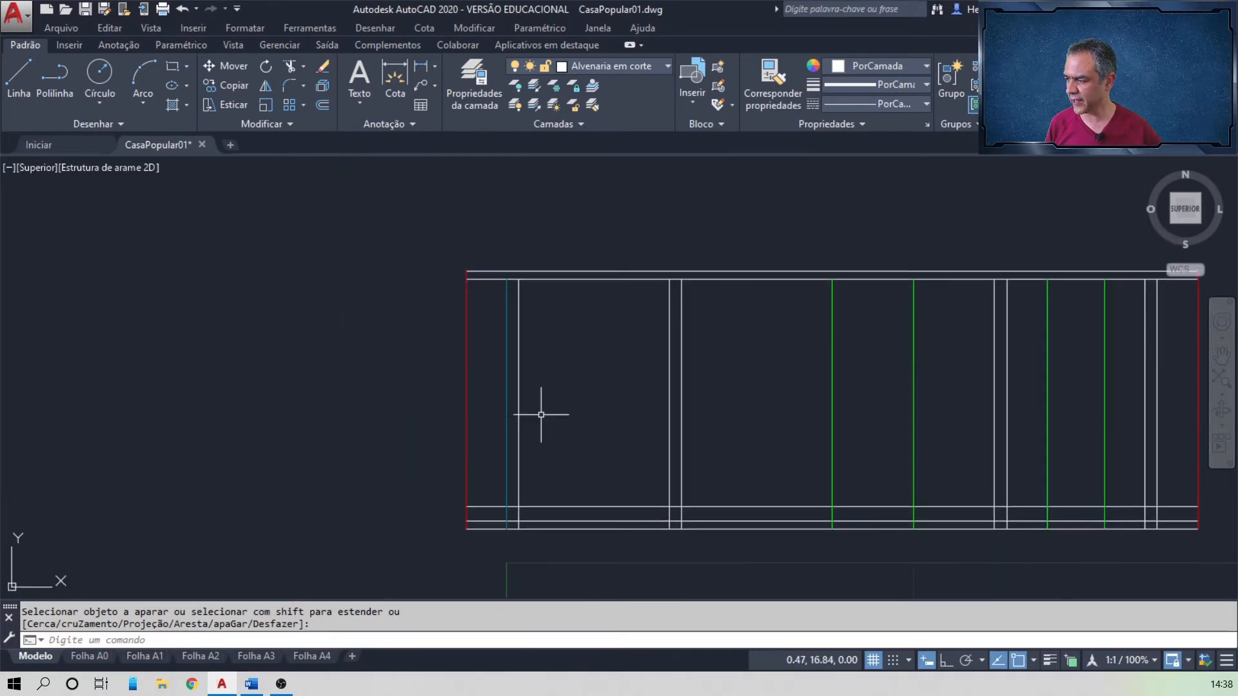
key(Return)
click(468, 409)
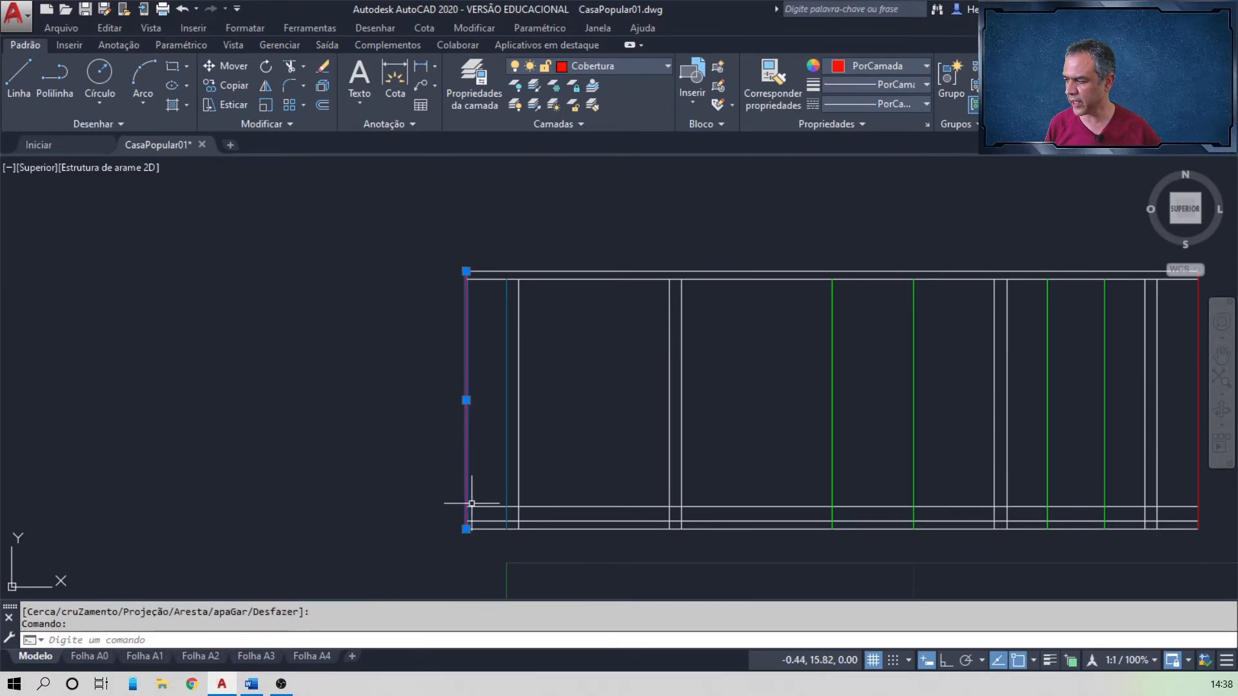
click(466, 529)
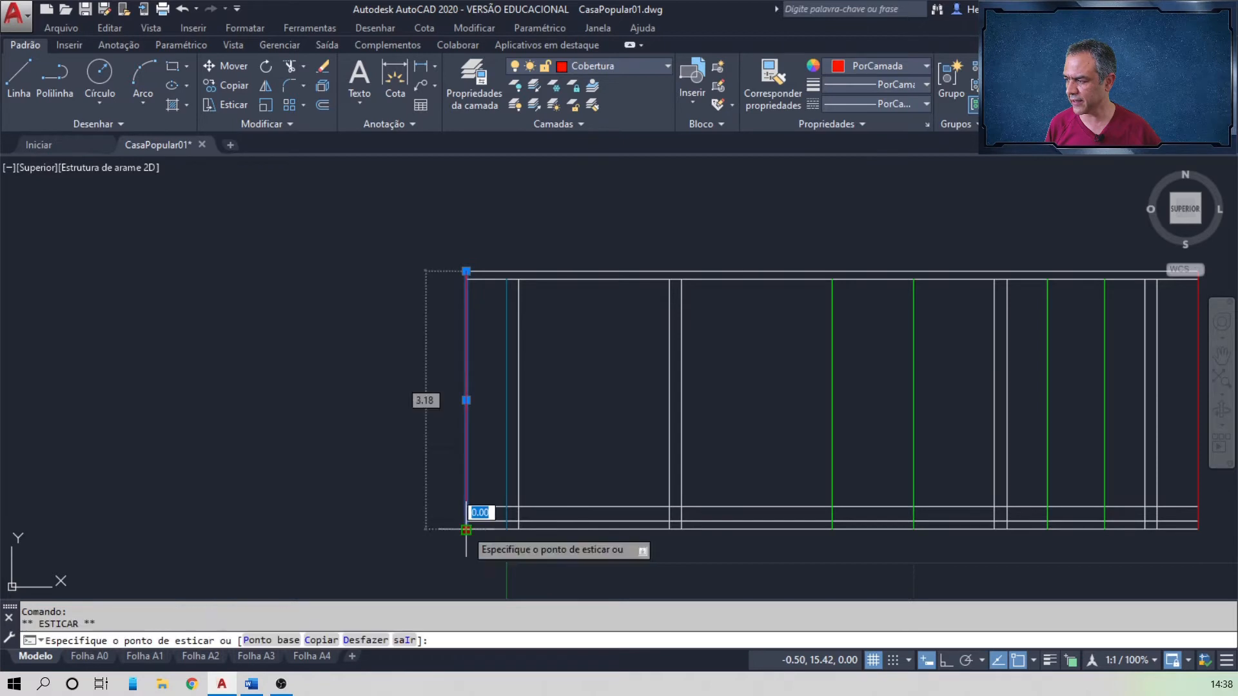
click(466, 280)
key(Escape)
- Shorten the red Cobertura line at the end opposite the porch to the slab's underside
middle_drag(870, 348, 645, 357)
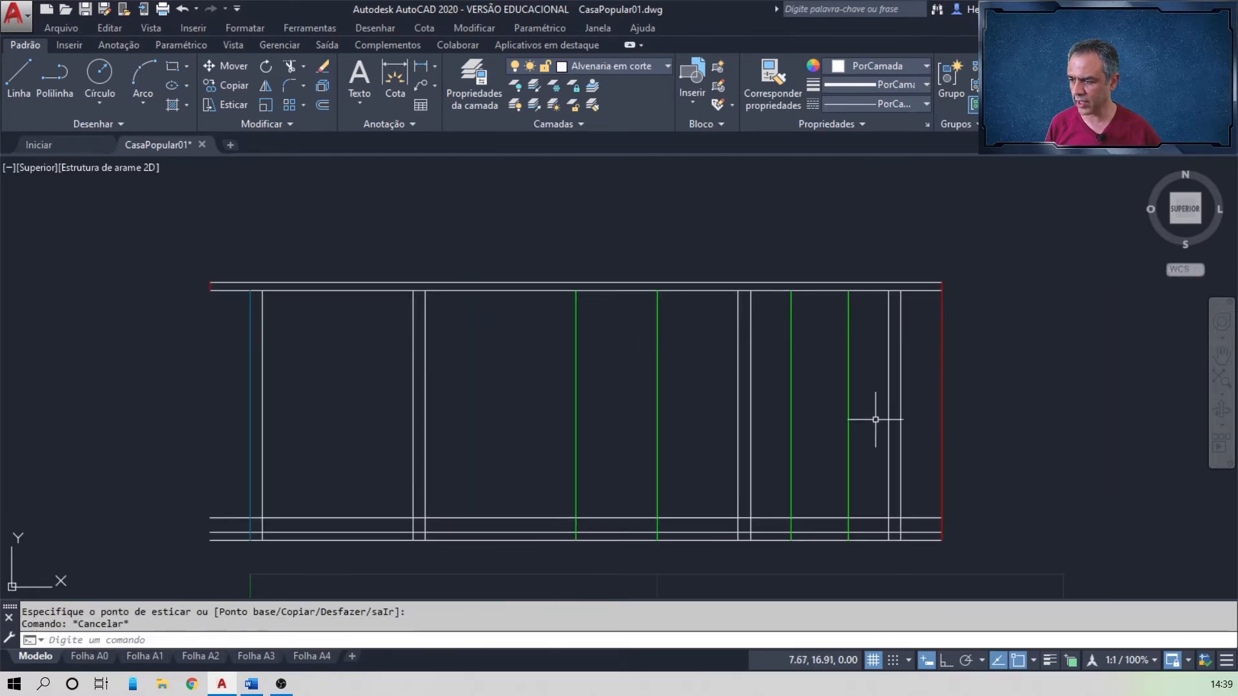
click(942, 415)
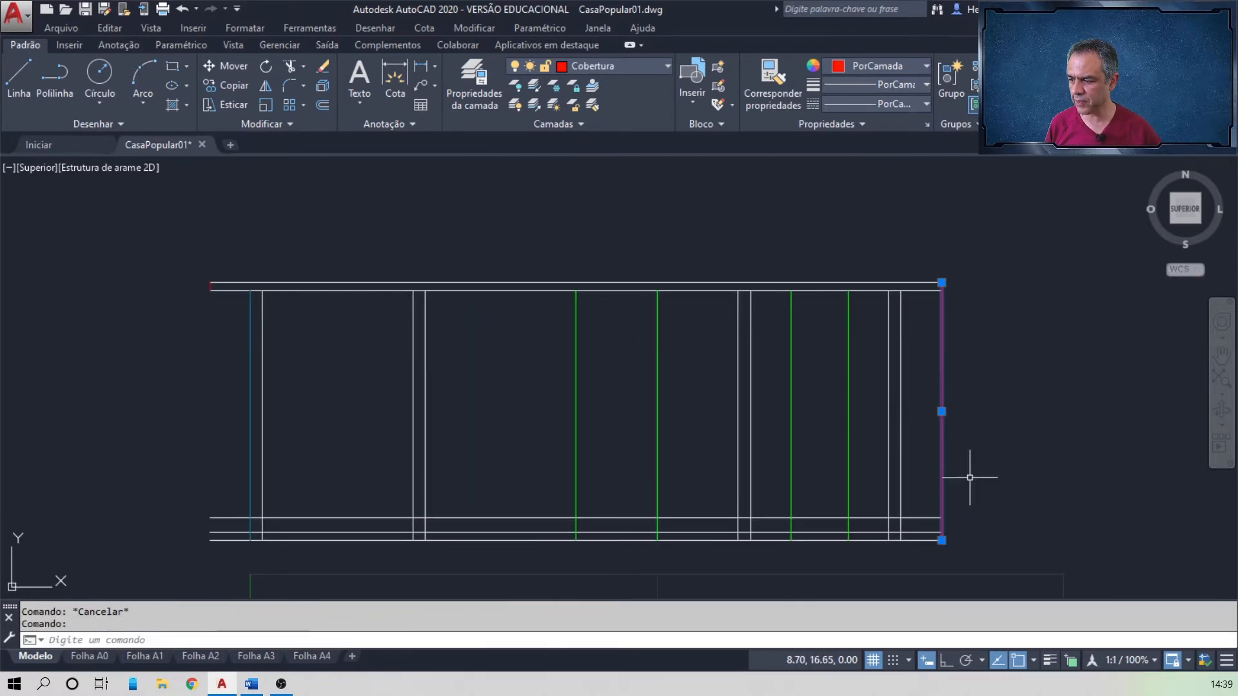
scroll(944, 546, up, 2)
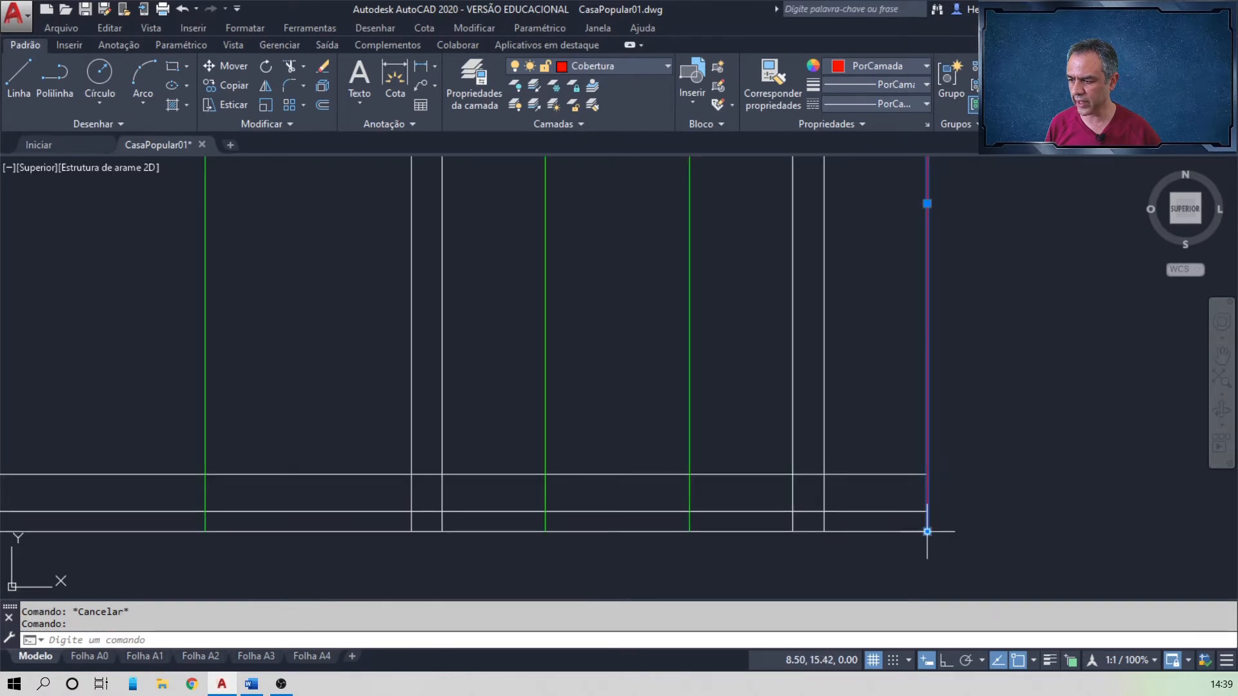
click(927, 531)
middle_drag(965, 303, 939, 512)
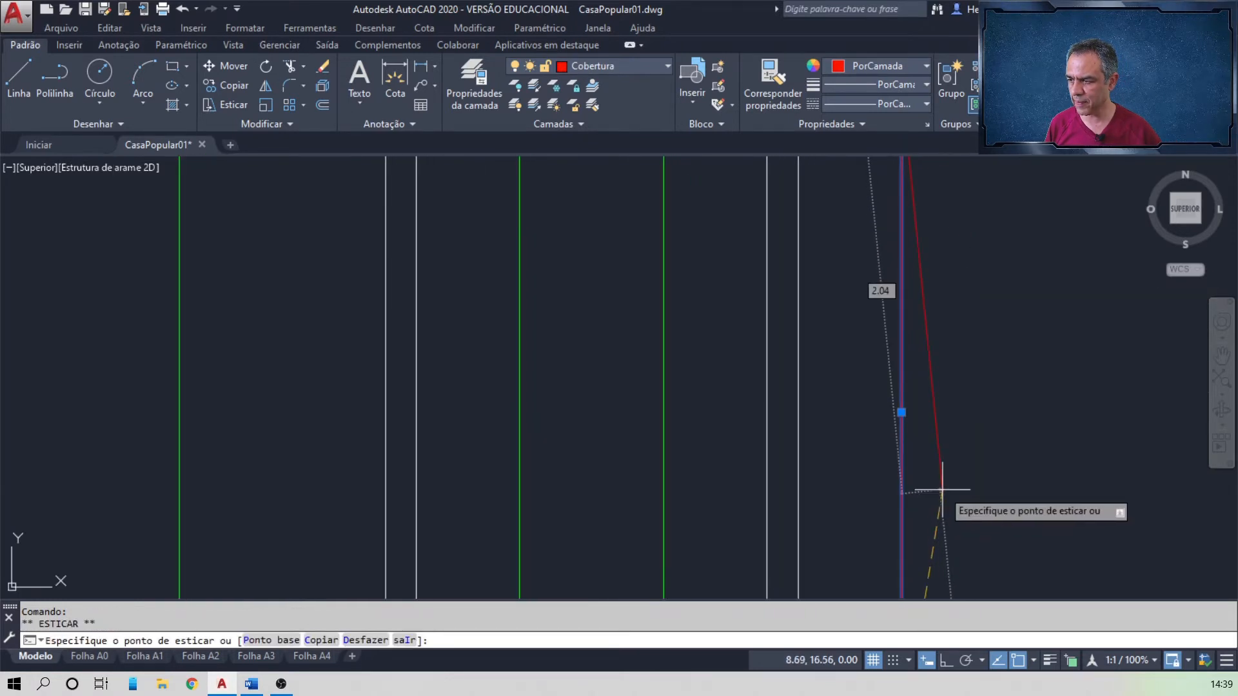
middle_drag(945, 271, 950, 439)
click(909, 271)
key(Escape)
- Trim the overhanging ends of the three lower level lines back to the porch pillar's outer line
scroll(870, 368, down, 2)
middle_drag(600, 444, 913, 293)
scroll(464, 464, up, 2)
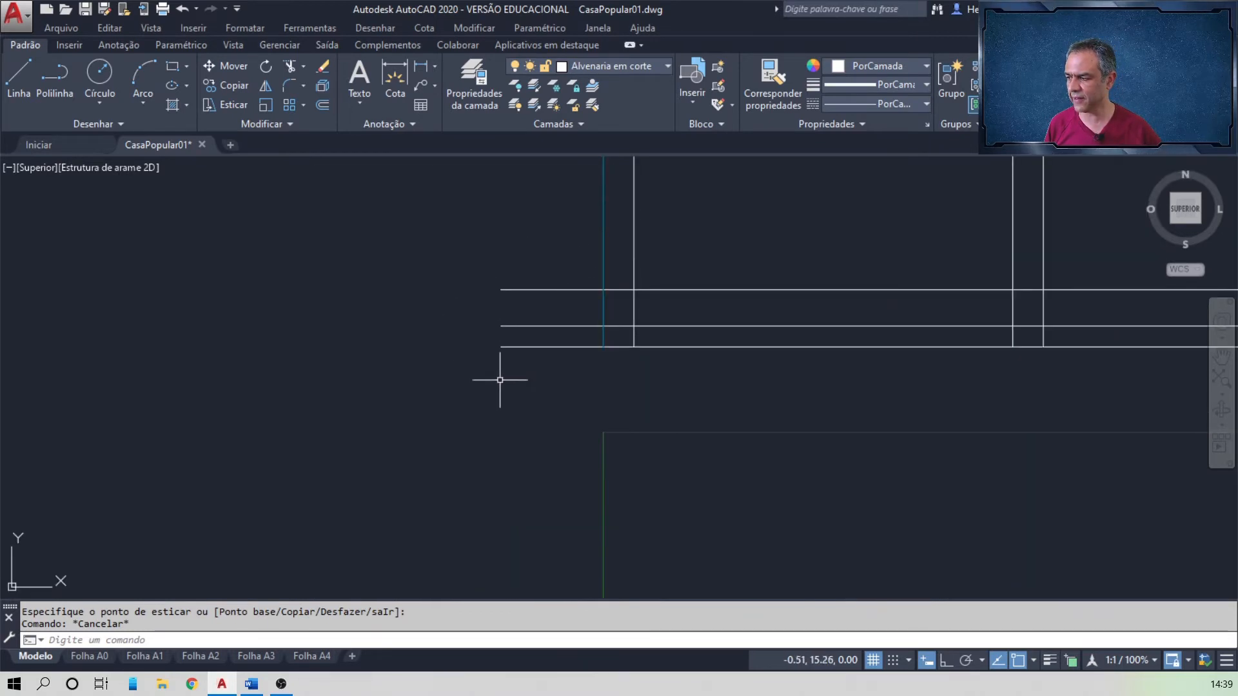
click(291, 65)
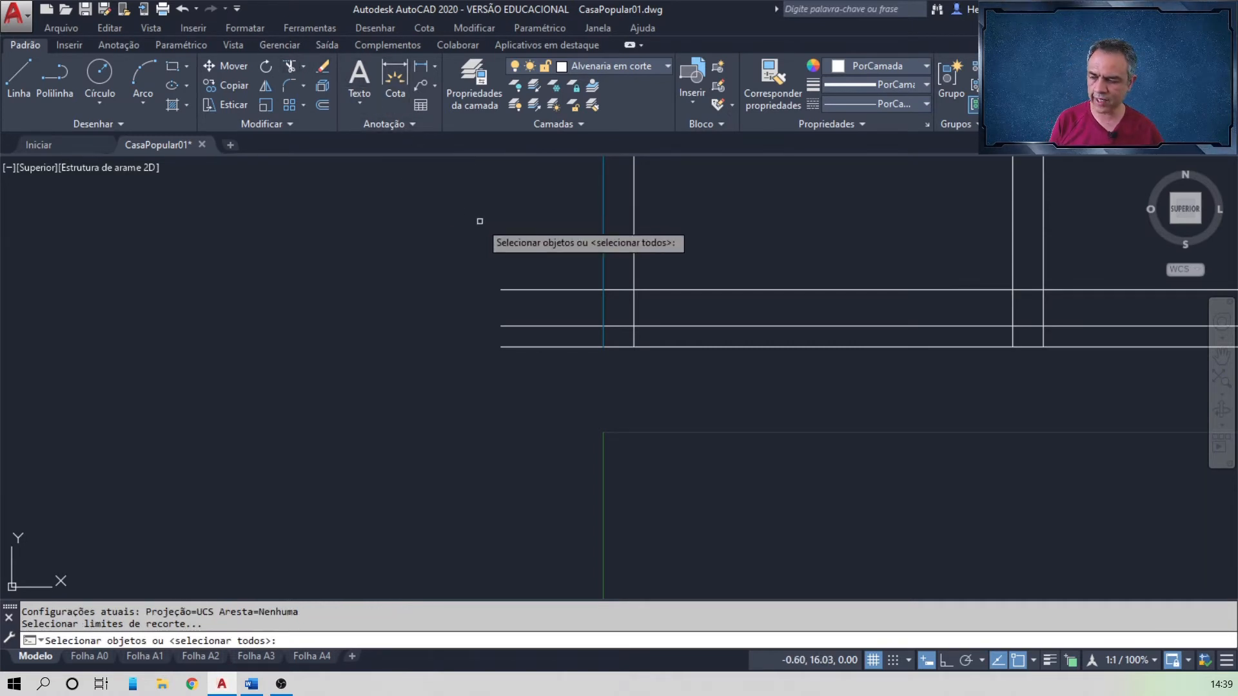
key(Return)
click(549, 274)
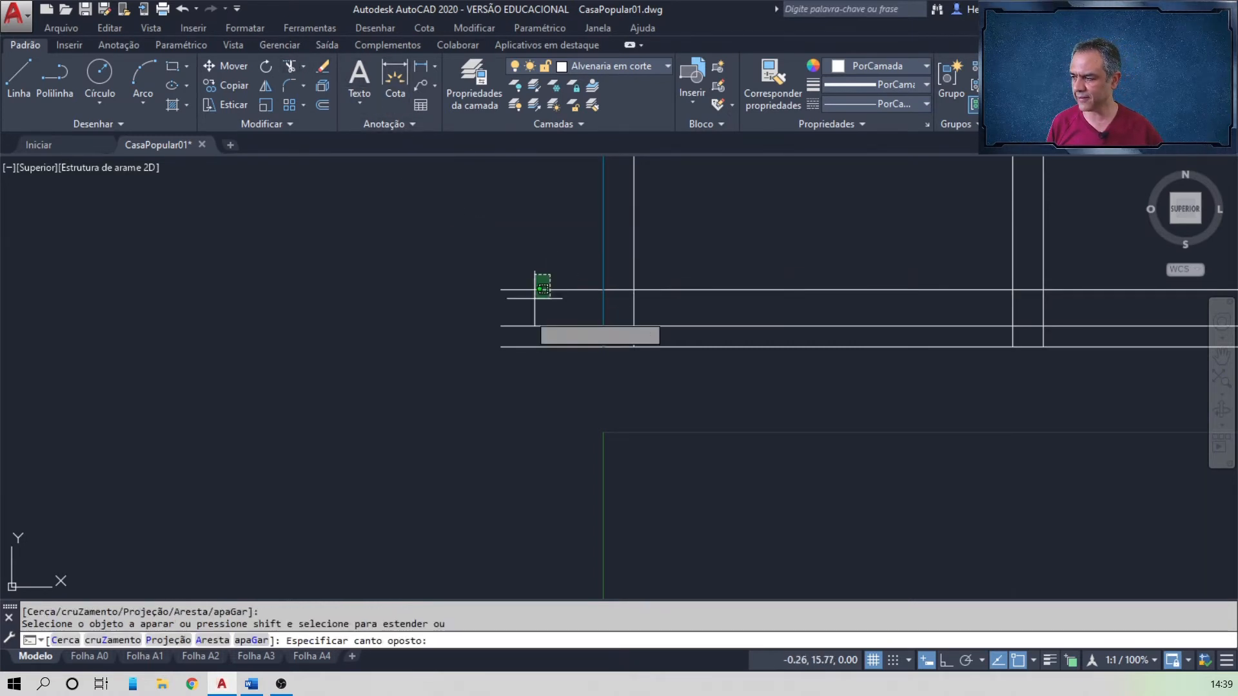
click(499, 396)
key(Return)
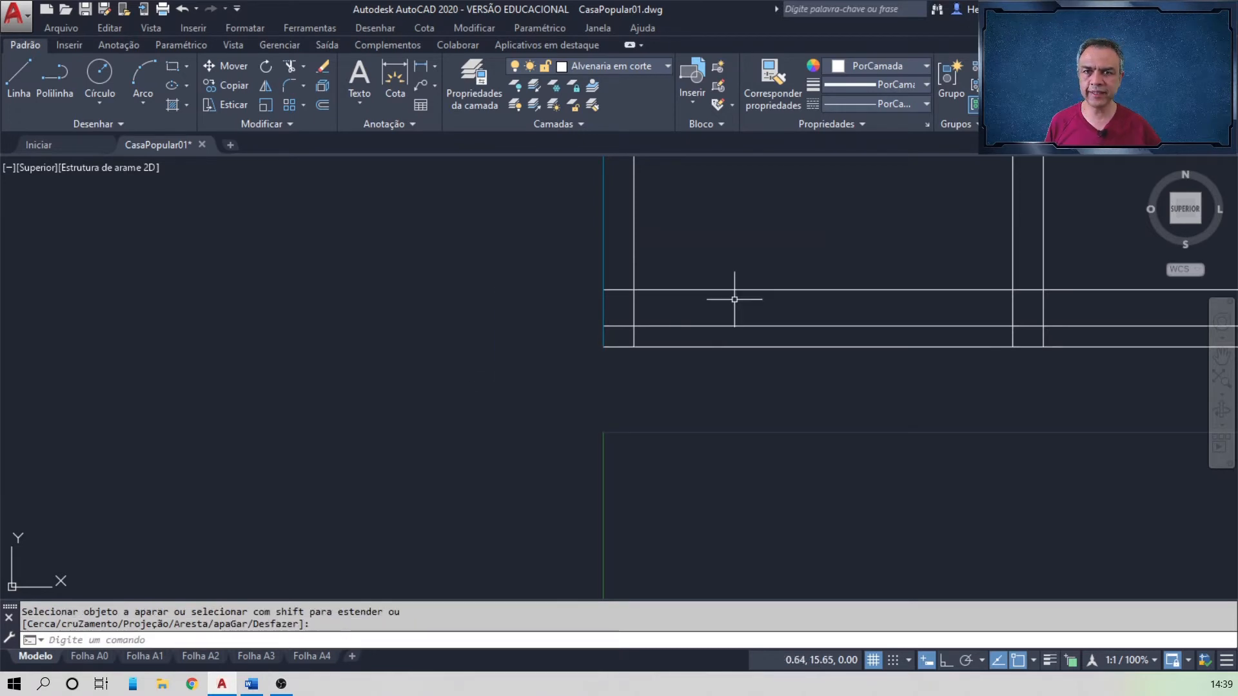
- Shorten the upper floor-level line across the porch so it starts at the house-side face of the first cut wall
mouse_move(744, 274)
middle_down()
mouse_move(561, 329)
mouse_move(485, 370)
middle_up()
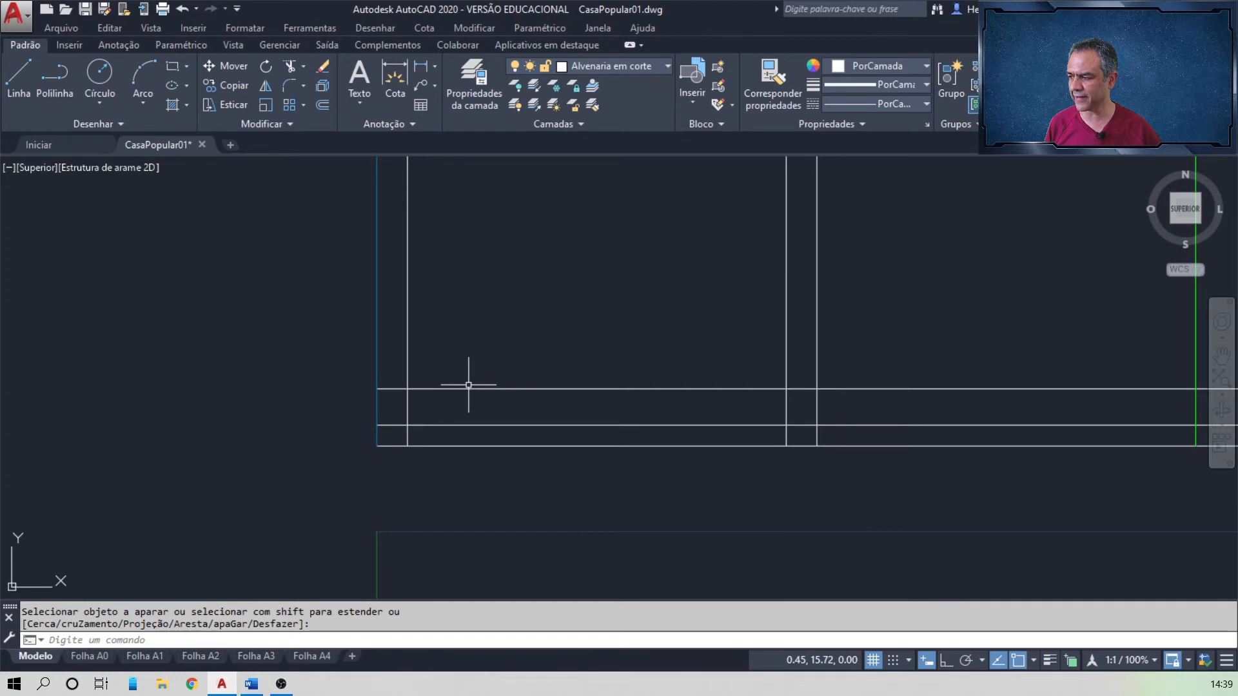
key(Return)
click(462, 389)
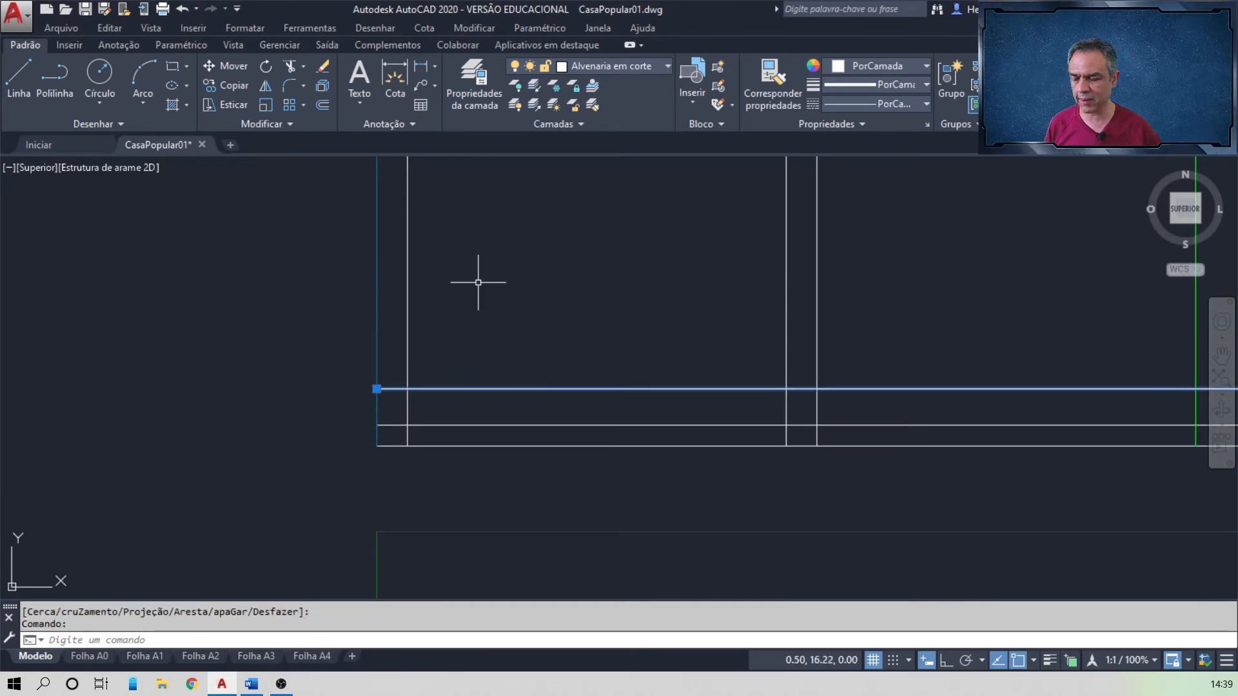
click(377, 390)
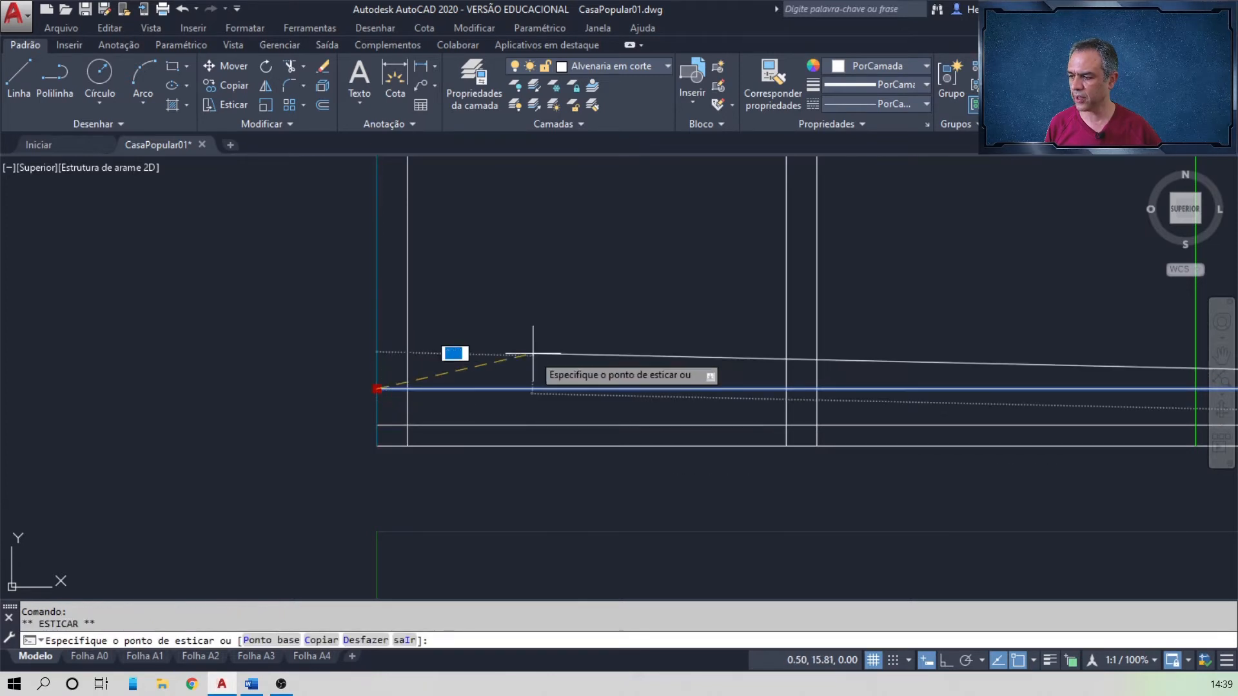
click(815, 389)
key(Escape)
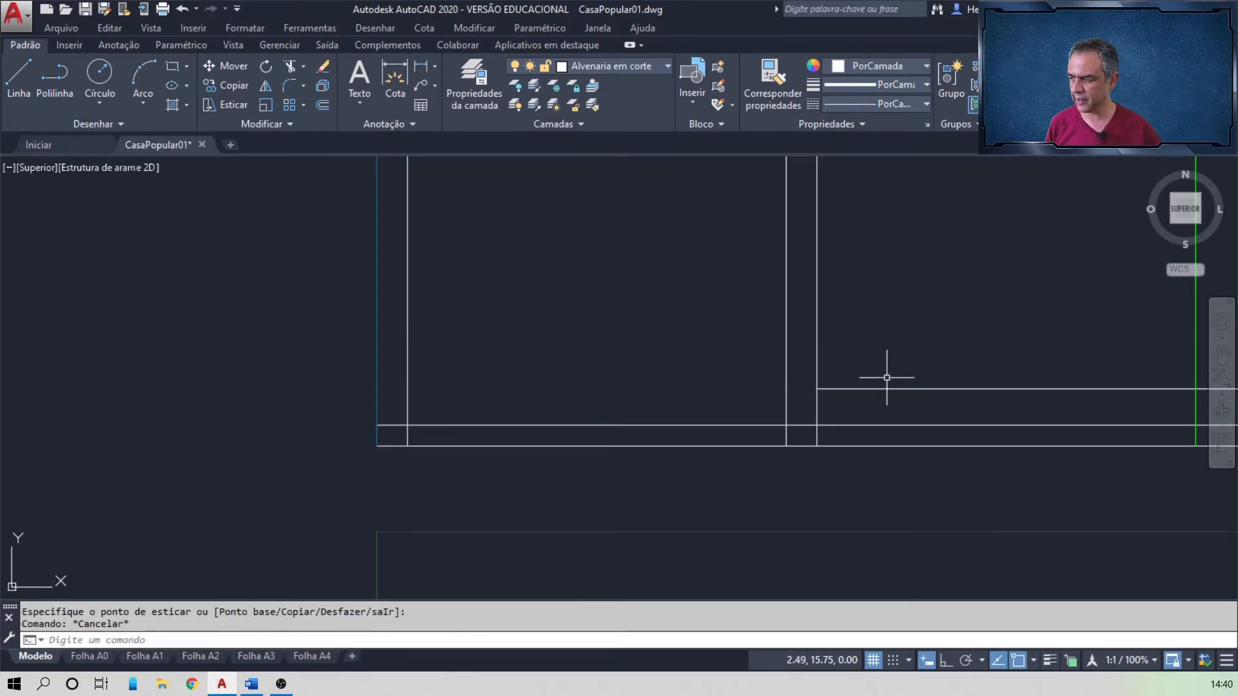
scroll(887, 377, down, 2)
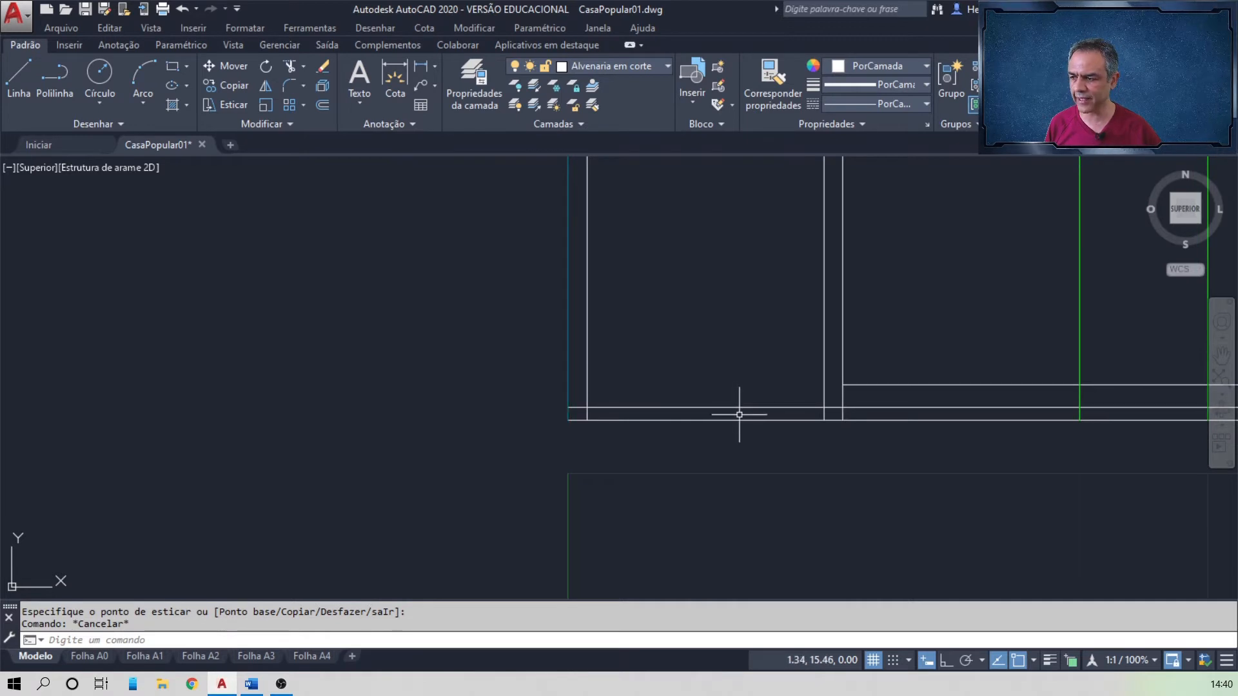
- Shorten the porch floor-level line so it ends at the porch-side face of the first cut wall
scroll(739, 415, down, 2)
middle_drag(860, 448, 578, 402)
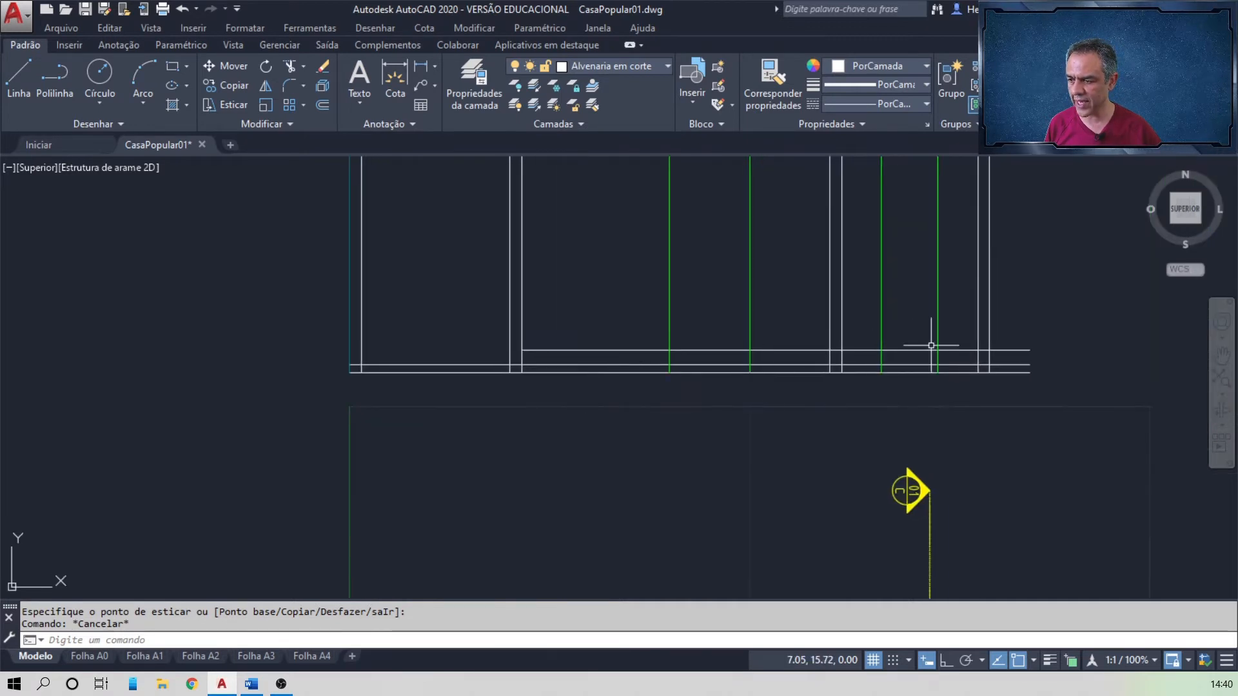
click(1020, 366)
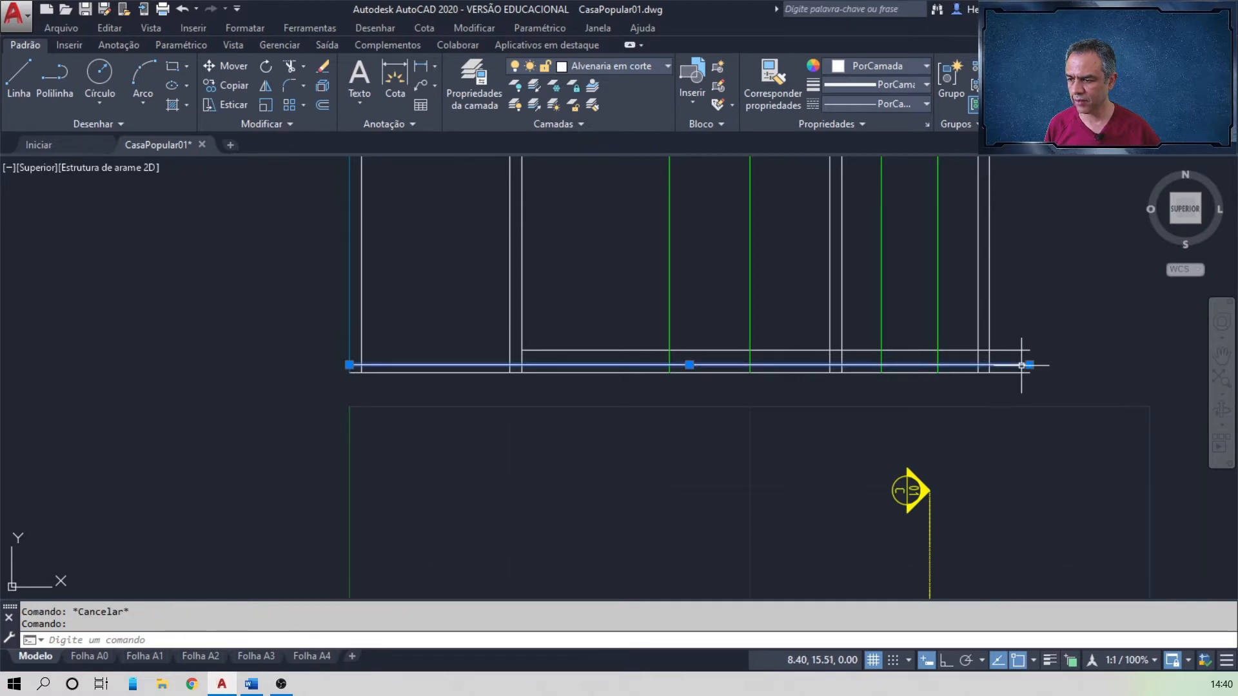
click(1030, 365)
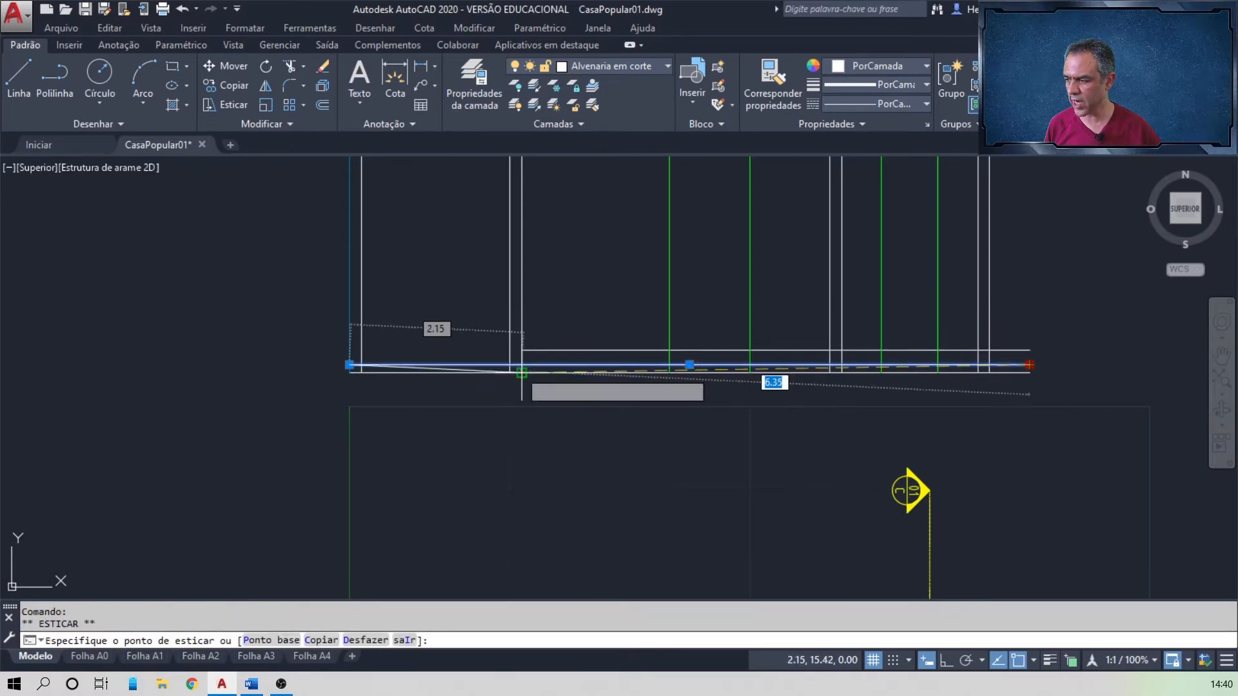
key(Escape)
key(Escape)
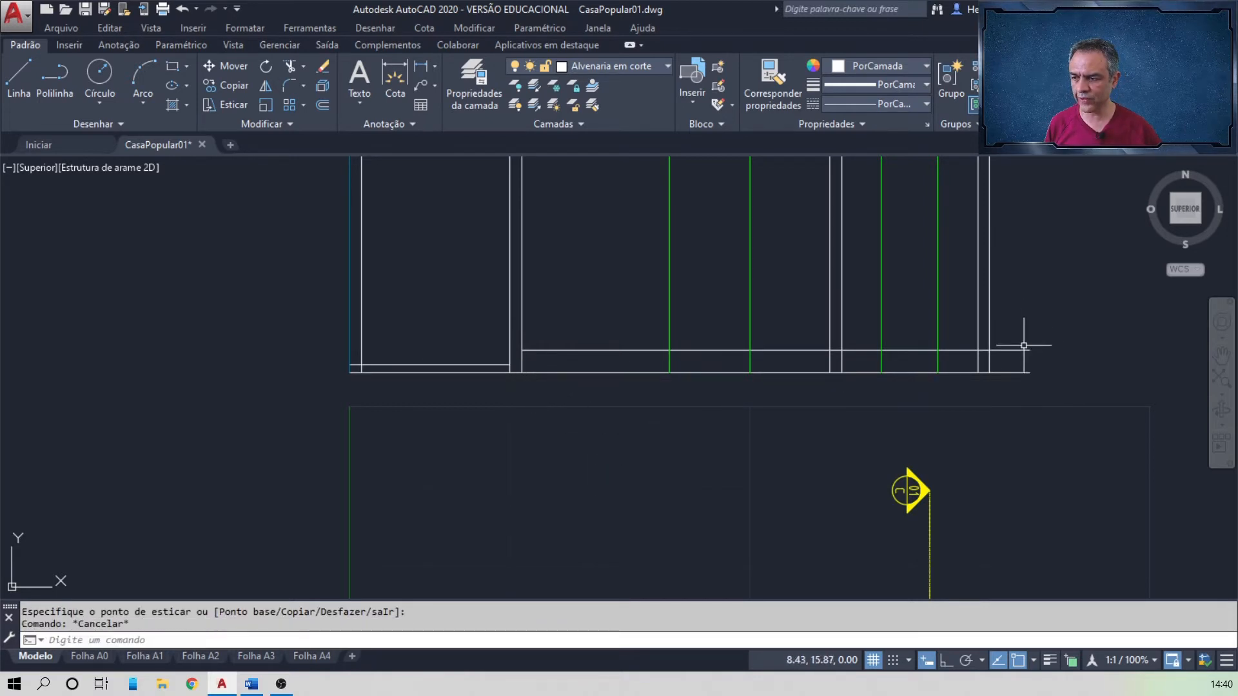
- Trim the remaining level lines that overhang past the outer face of the end wall opposite the porch
click(291, 73)
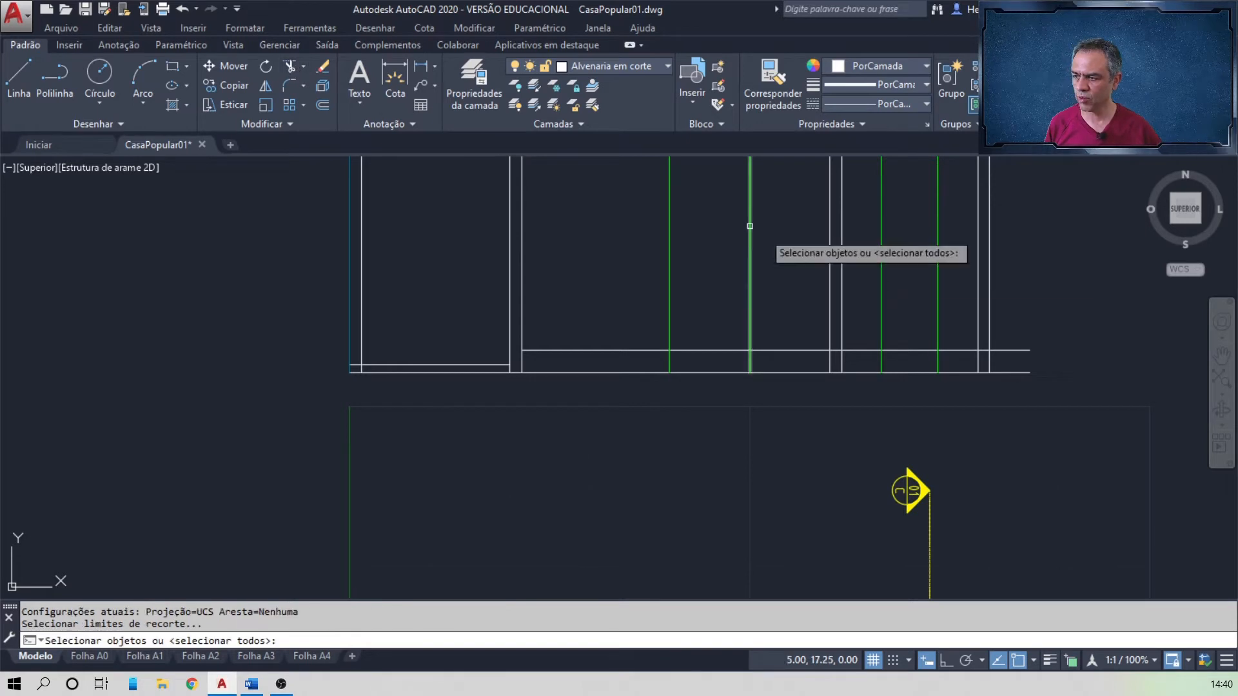
key(Return)
click(1046, 283)
click(981, 429)
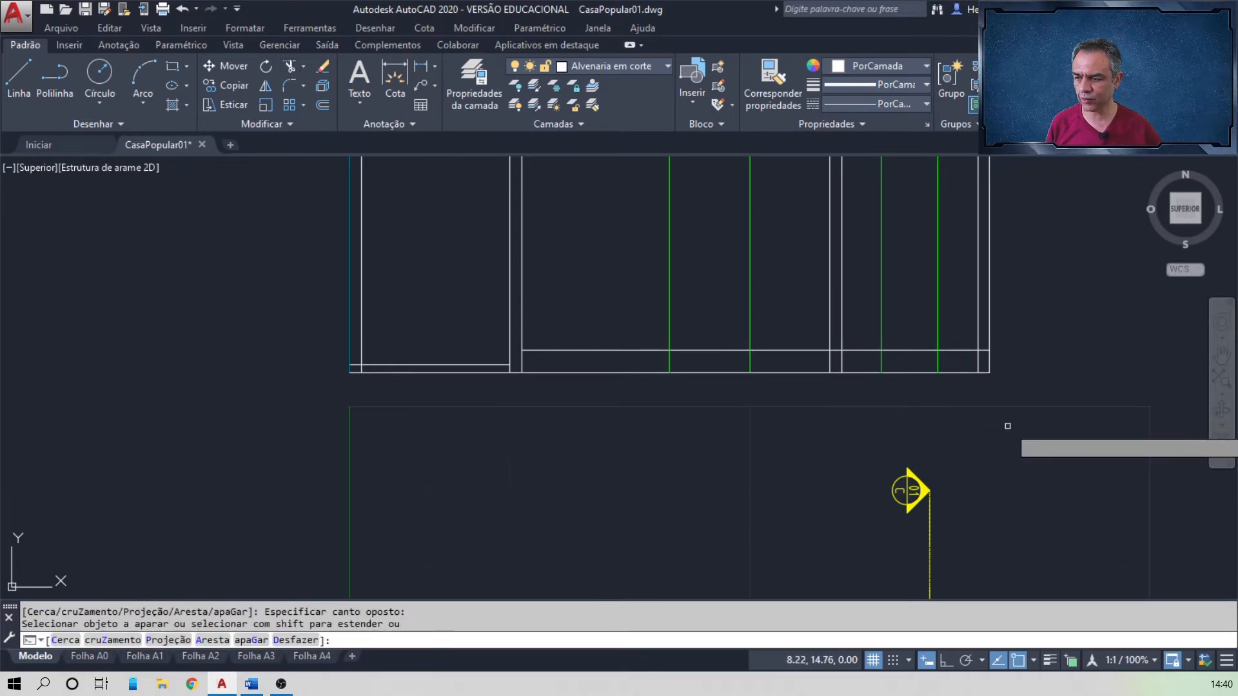
key(Return)
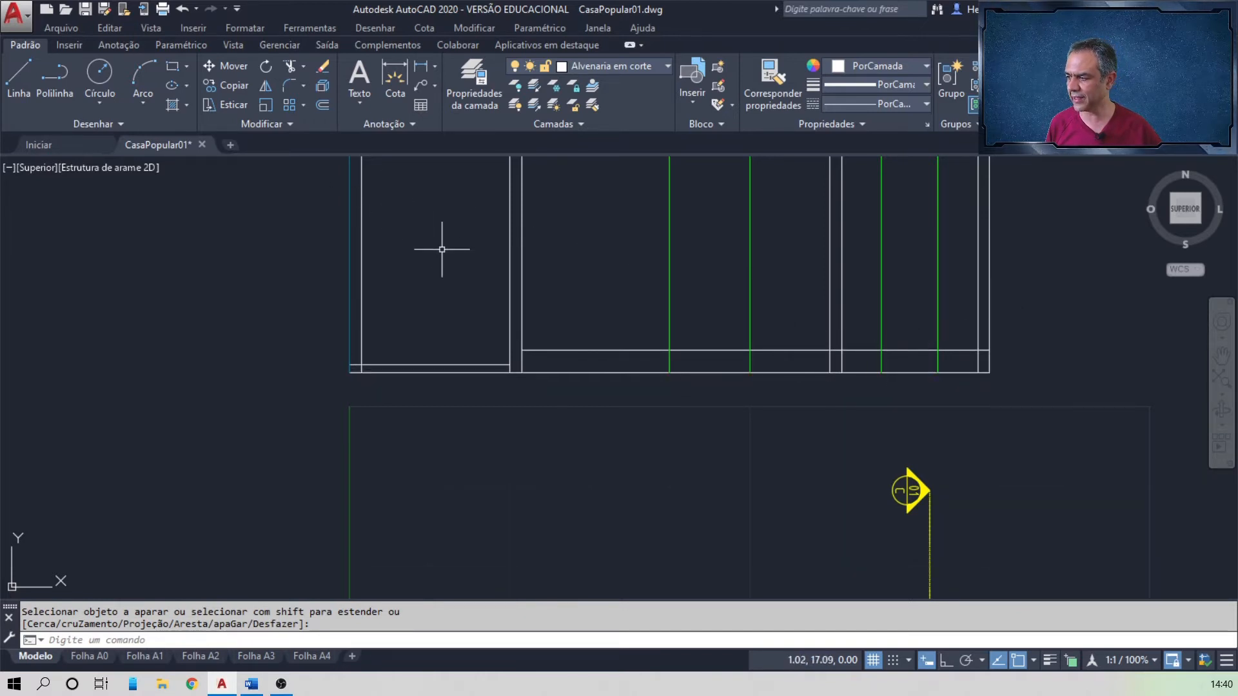
- Trim the wall and green opening lines below the interior floor level so the subfloor stays continuous inside the house
click(291, 68)
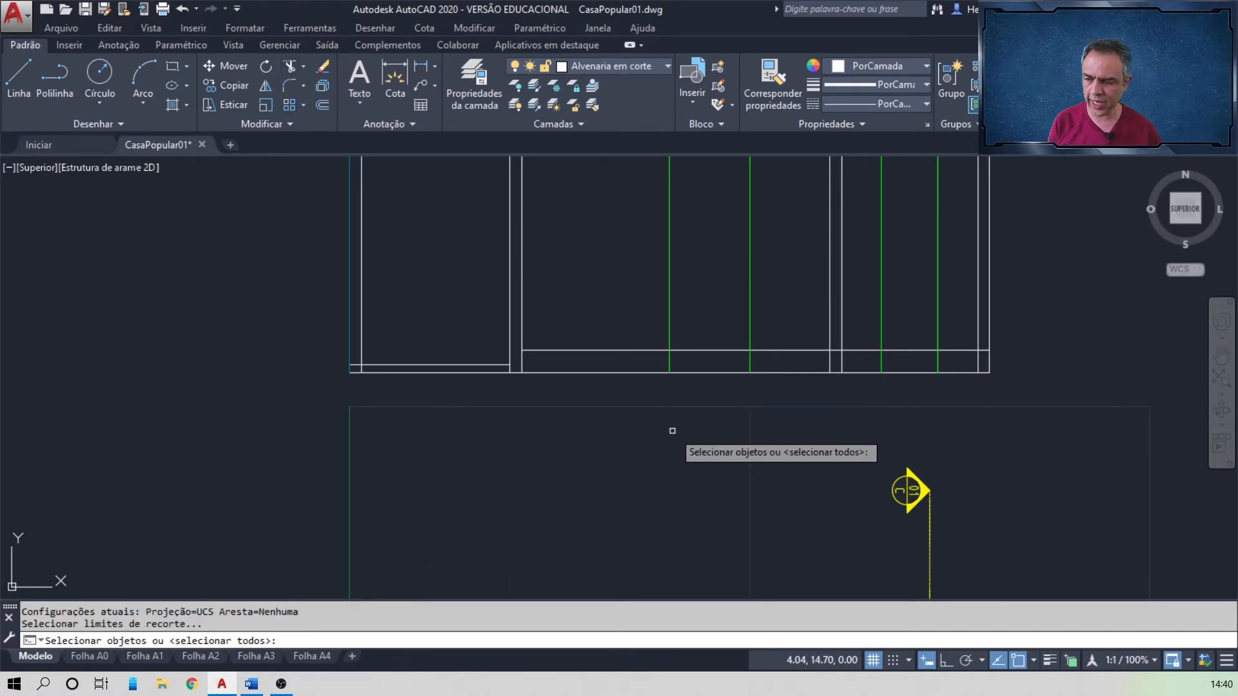
key(Return)
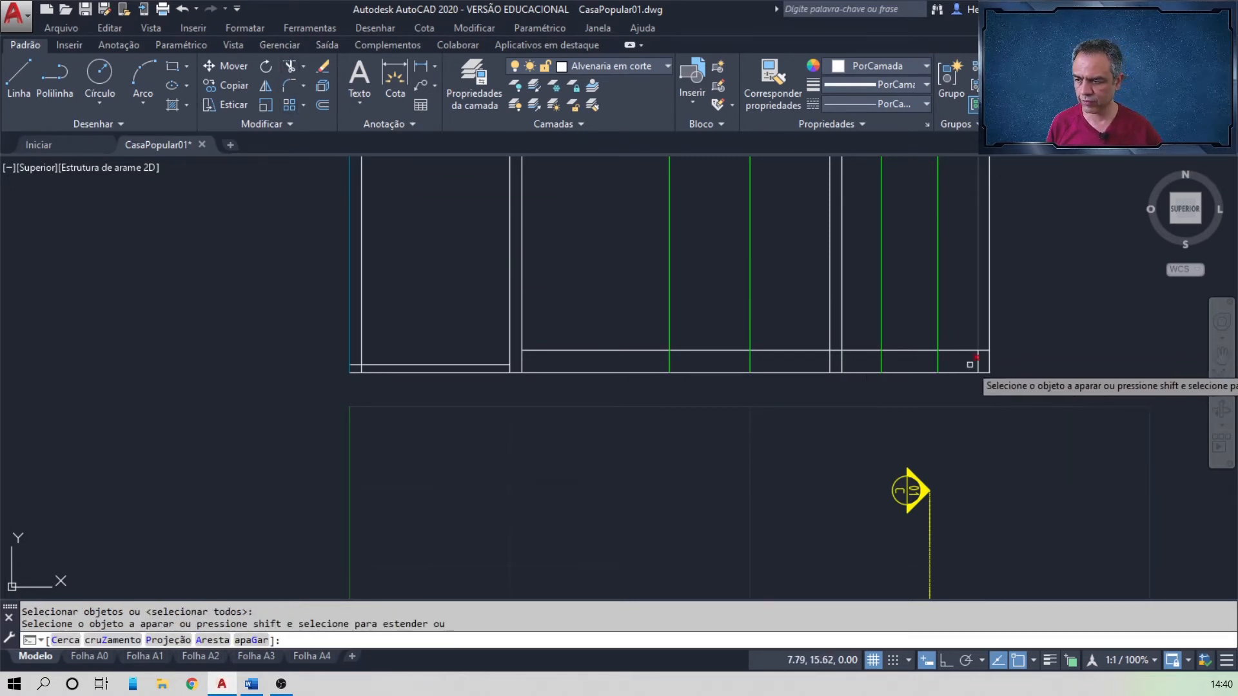
scroll(977, 356, up, 2)
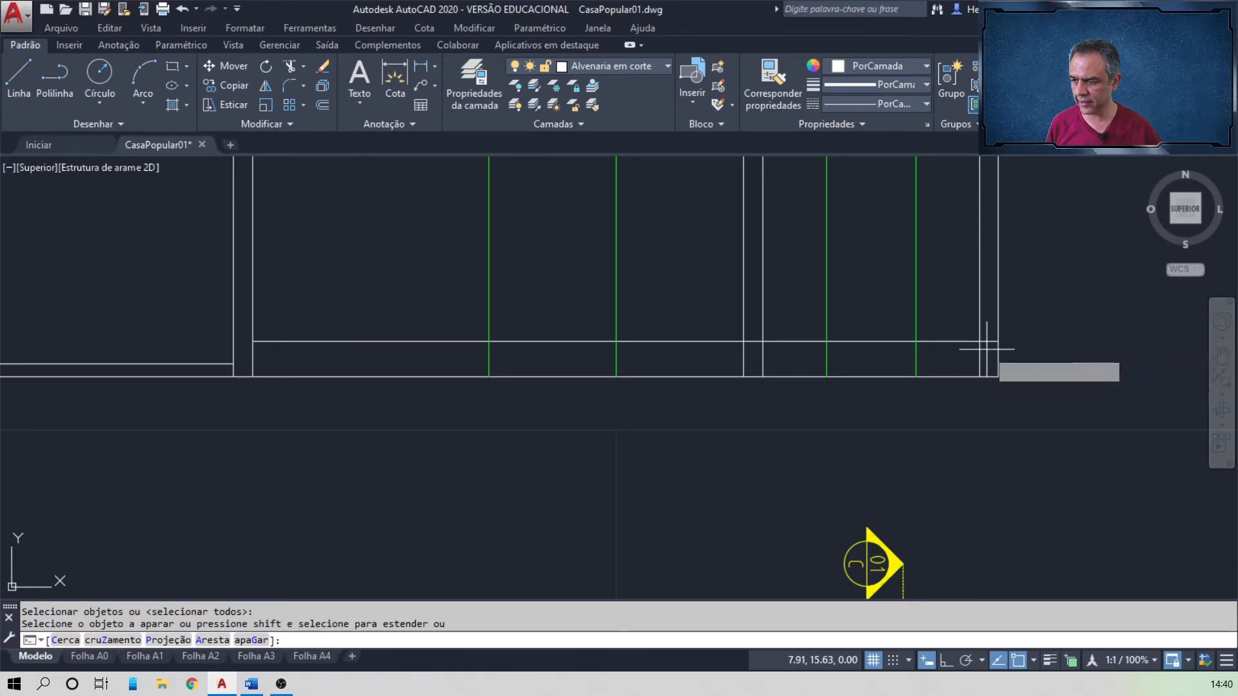
drag(986, 352, 246, 366)
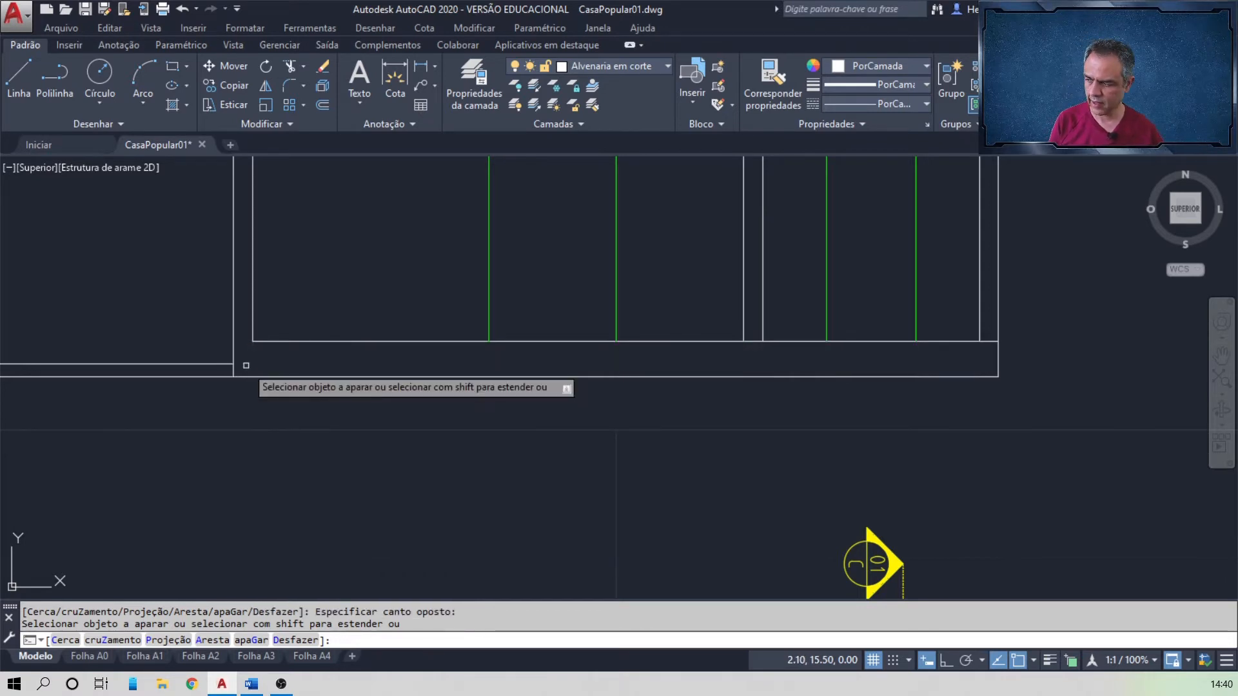
key(Return)
- Stretch the interior floor-level line perpendicular to the porch-side face of the first cut wall
click(321, 342)
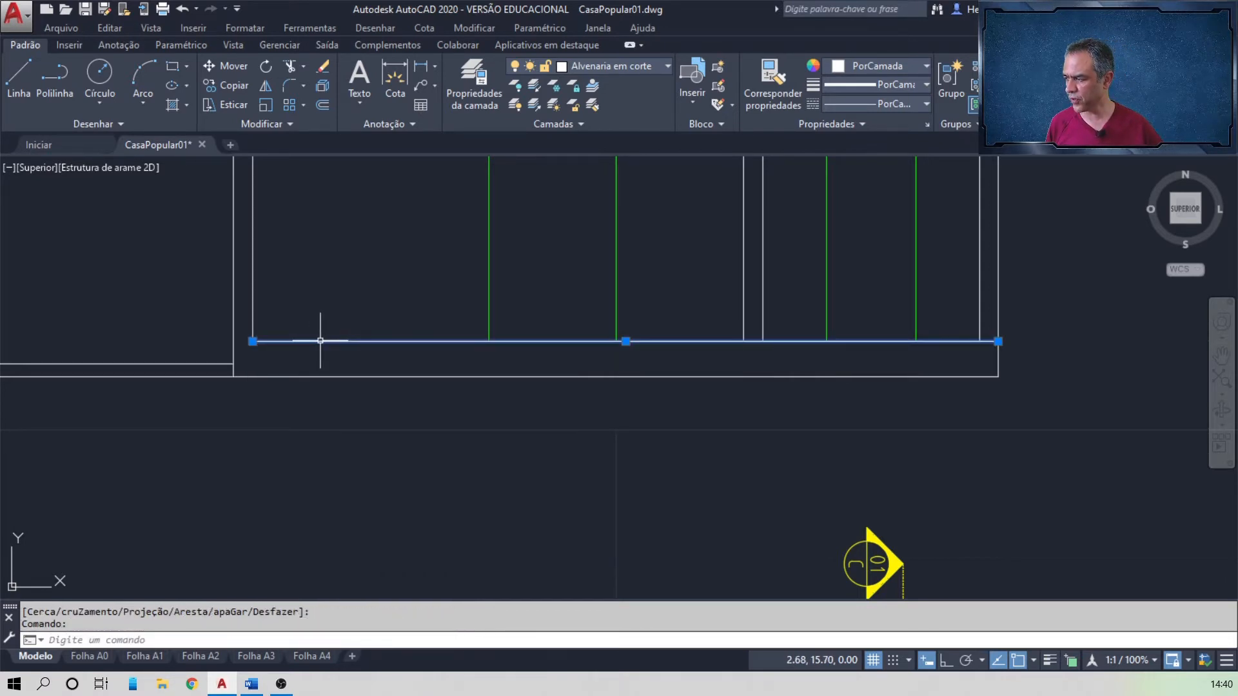
click(253, 341)
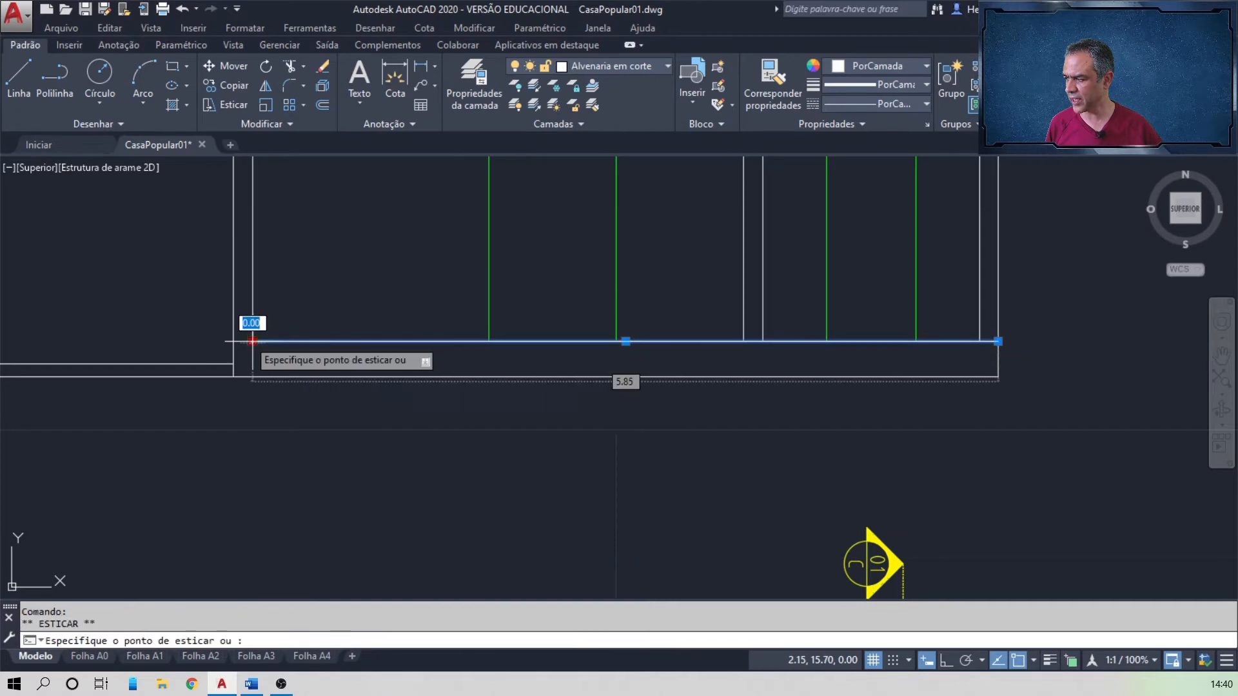
shift+right_click(214, 331)
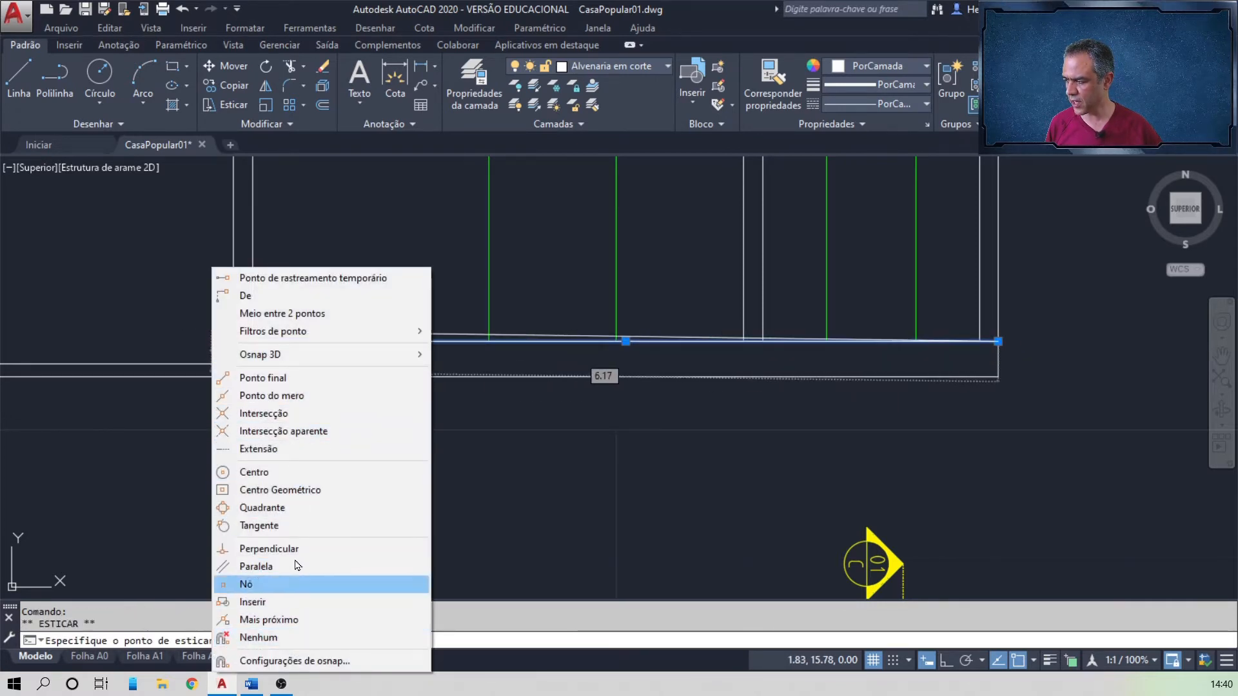
click(271, 548)
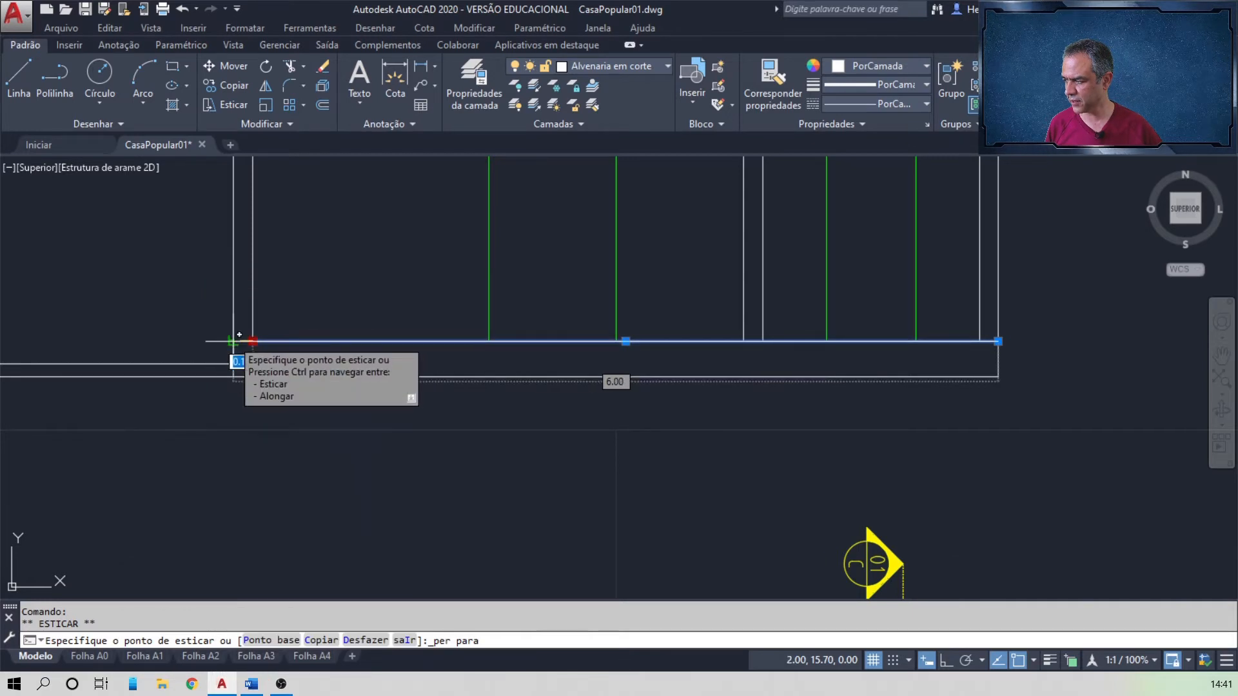
click(229, 341)
key(Escape)
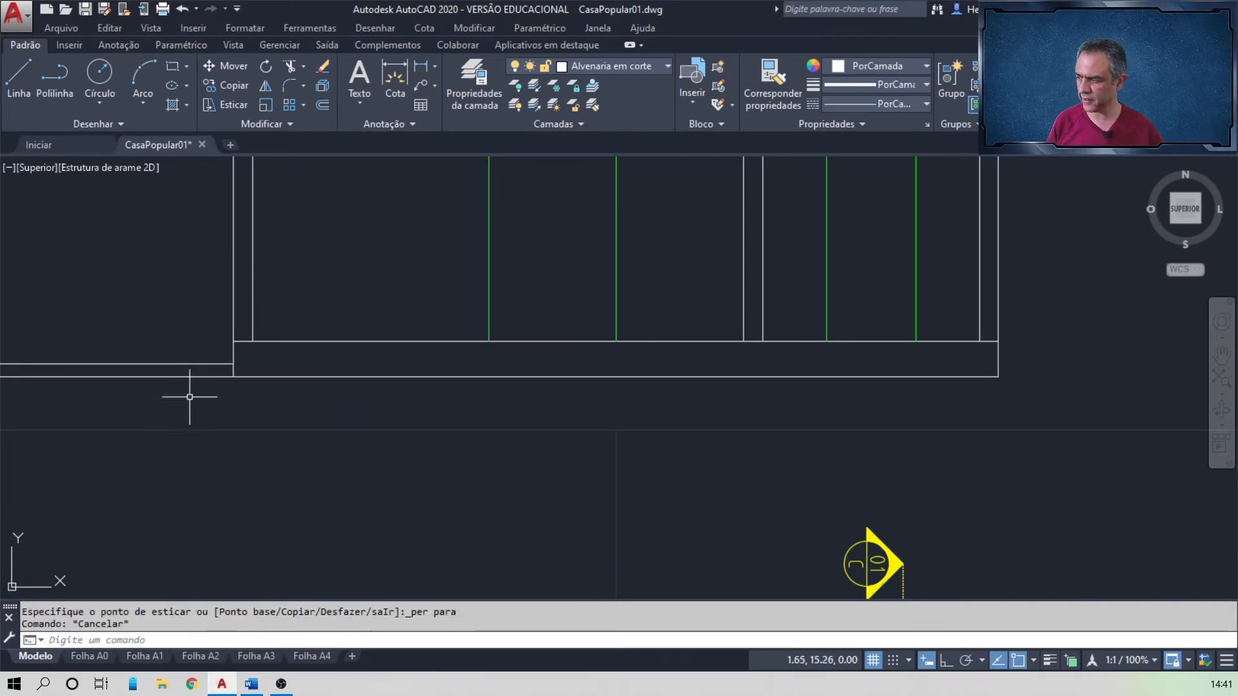
- Shorten the porch-side line of the first cut wall so its lower end stops at the porch floor level
scroll(256, 418, down, 1)
middle_drag(256, 418, 630, 390)
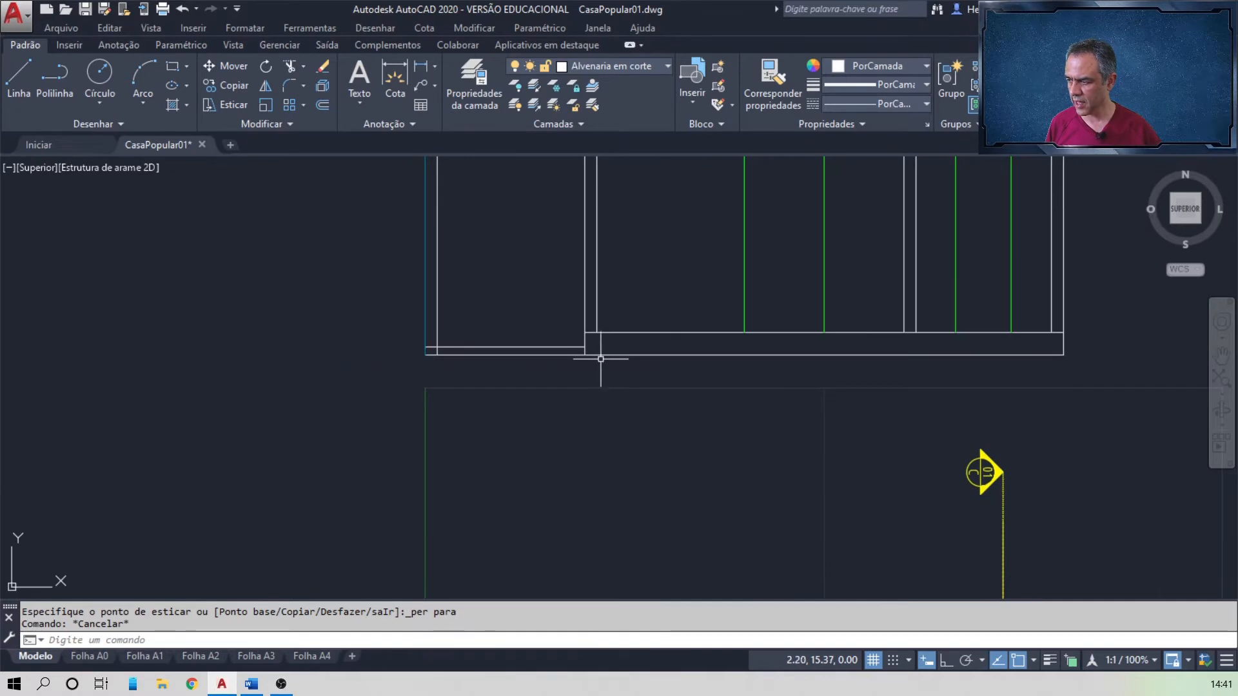
scroll(599, 358, up, 4)
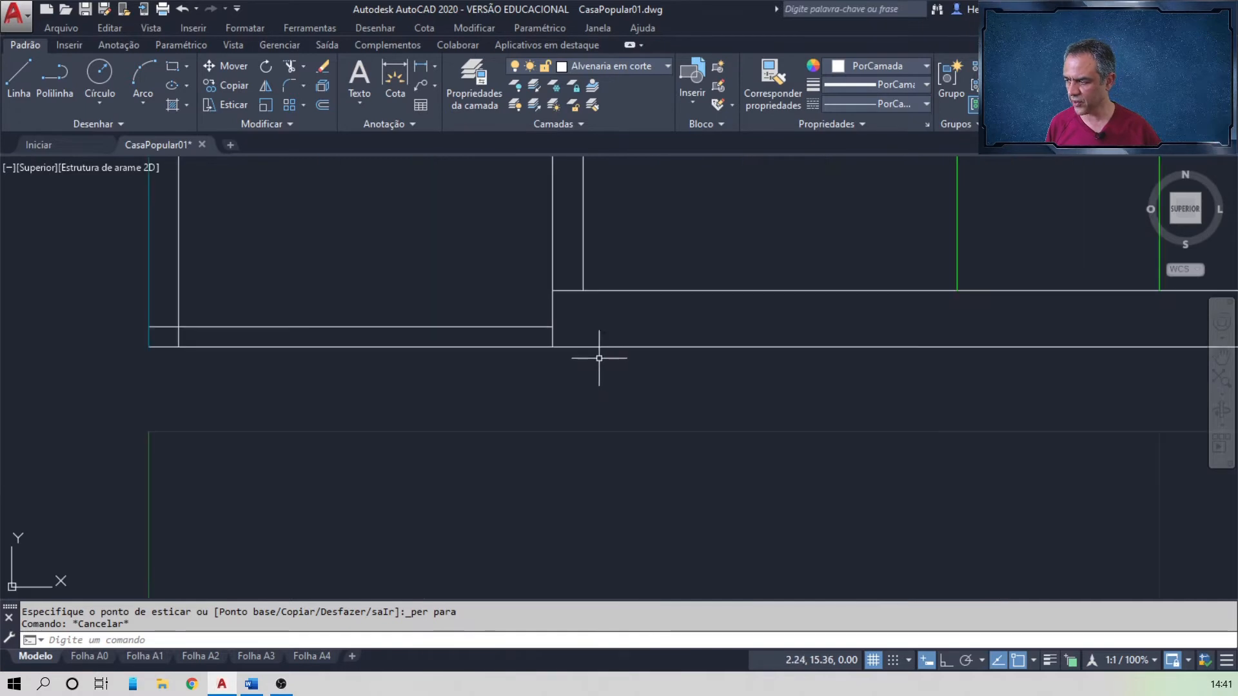
click(551, 340)
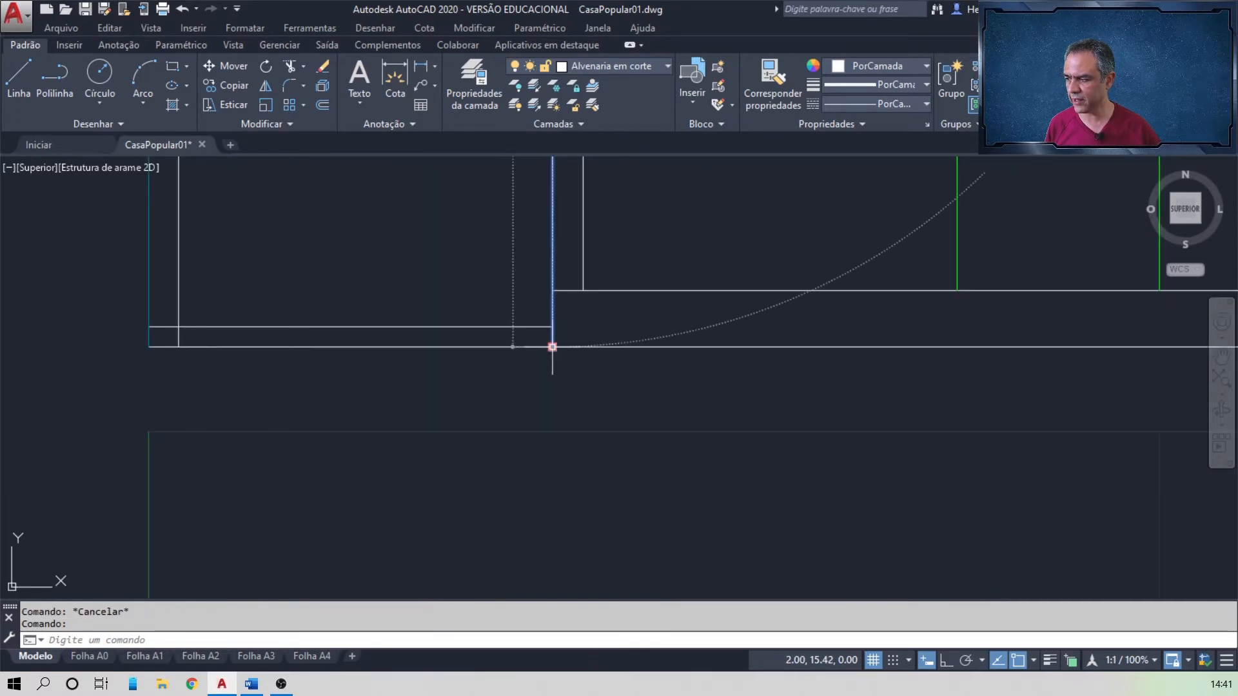
click(553, 347)
click(553, 327)
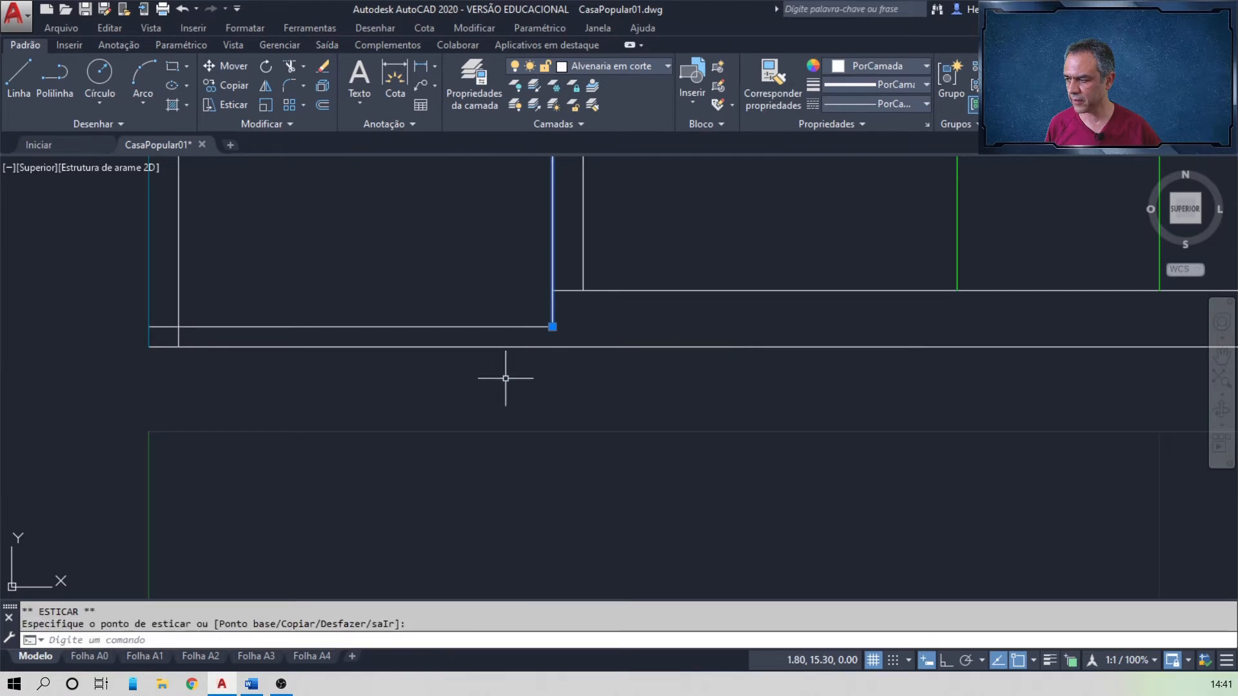
key(Escape)
- Shorten the white vertical line beside the porch's outer edge so it ends at the porch floor level
mouse_move(299, 396)
middle_down()
mouse_move(490, 387)
mouse_move(708, 405)
middle_up()
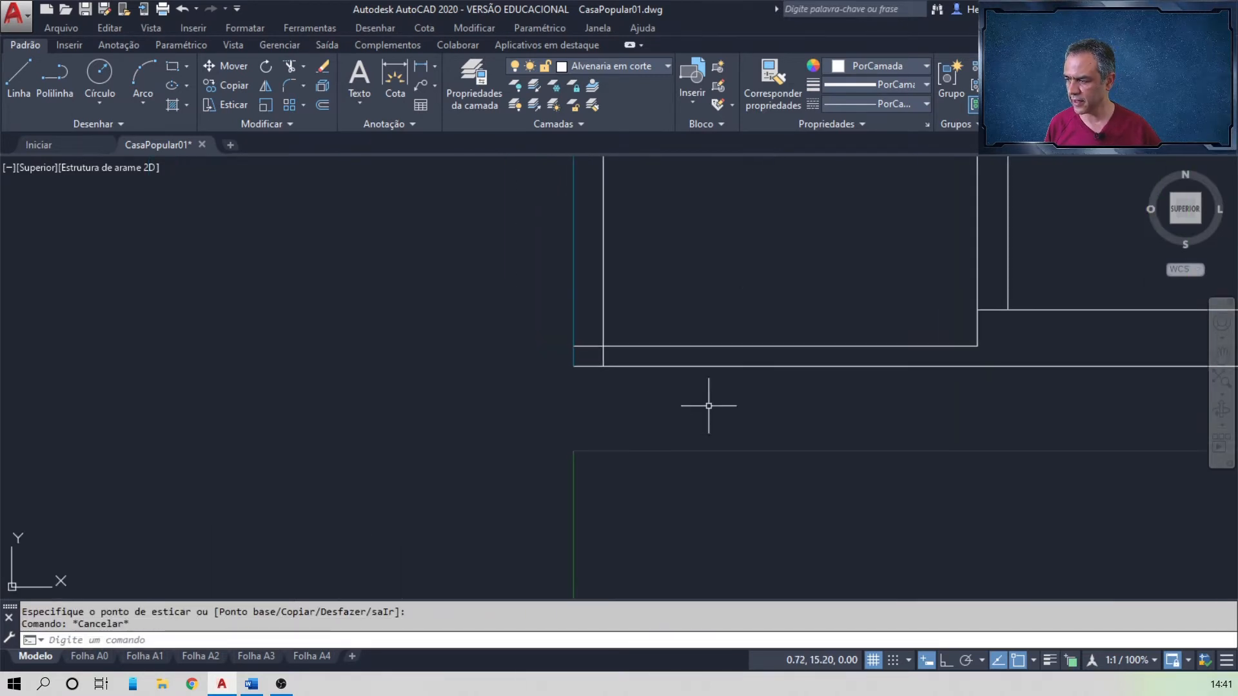
click(603, 356)
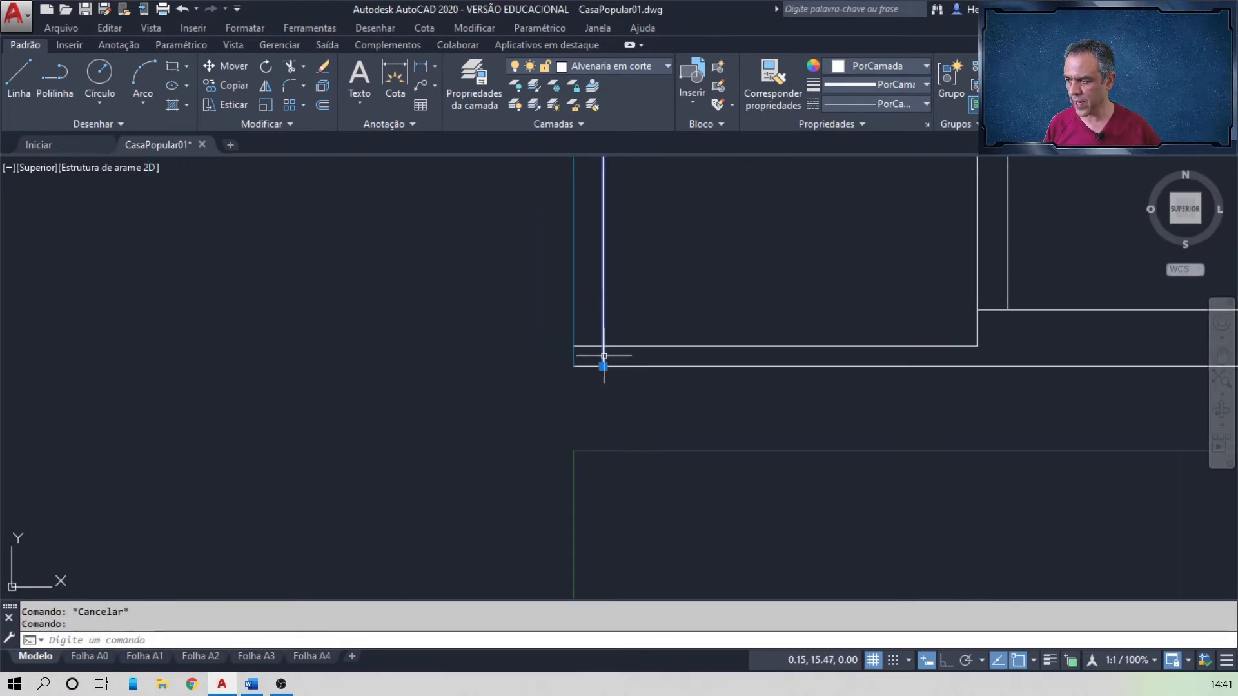
click(603, 367)
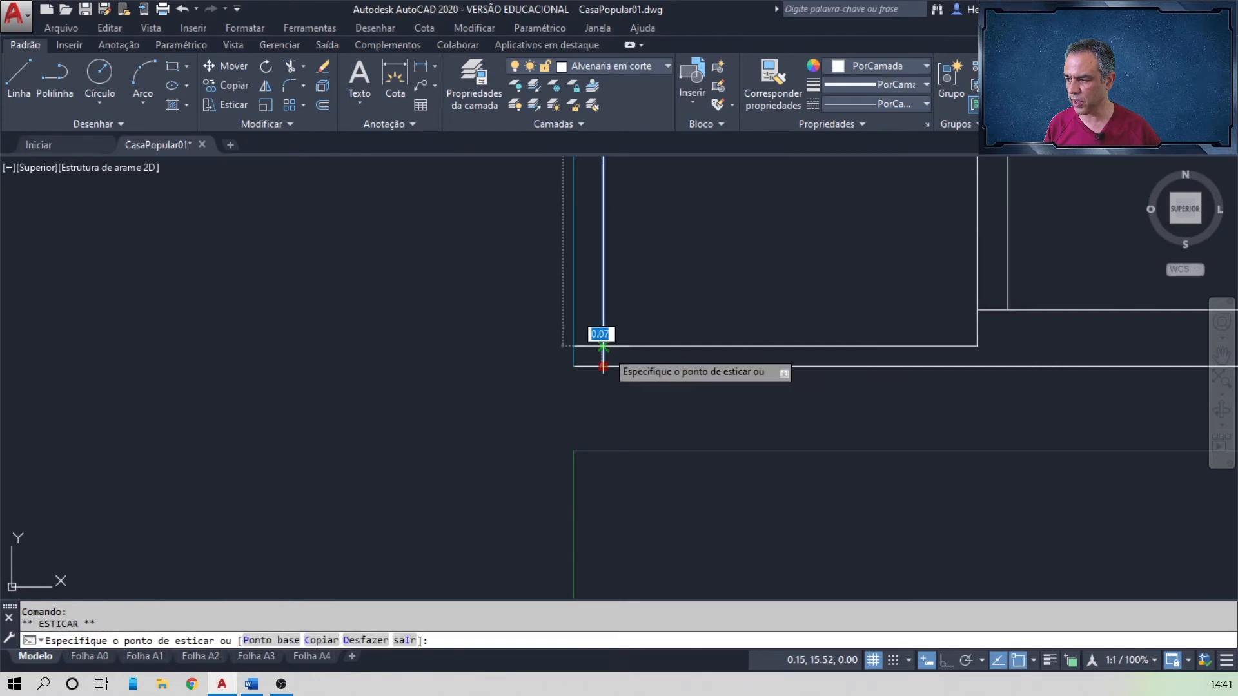
click(603, 346)
key(Escape)
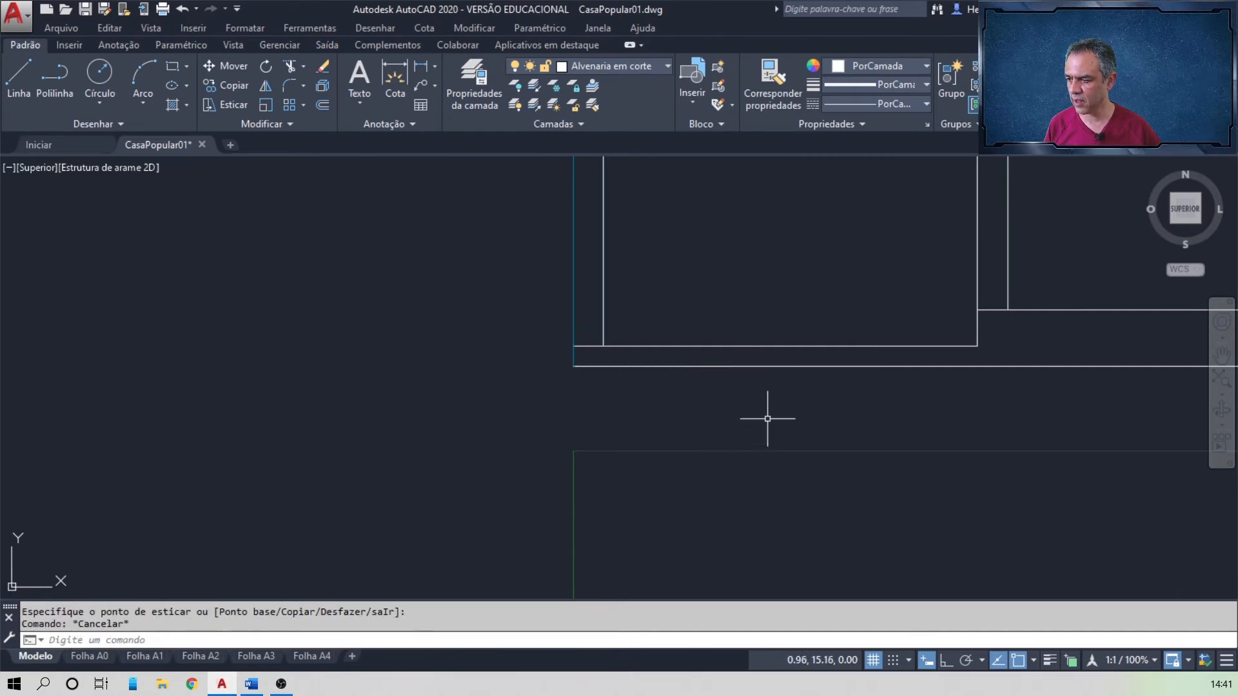
- Shorten the Alvenaria em vista line at the porch's outer edge so it spans only the subfloor thickness
scroll(768, 420, down, 5)
middle_drag(850, 335, 603, 345)
scroll(464, 364, up, 3)
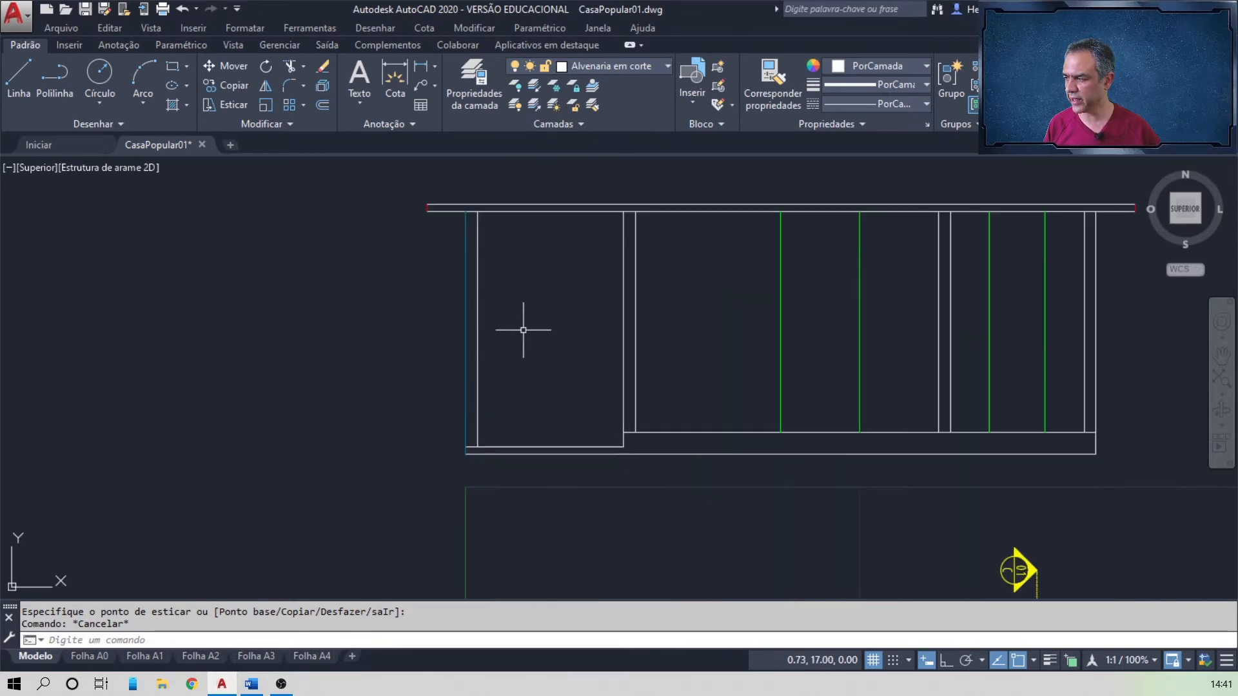
middle_drag(523, 331, 611, 288)
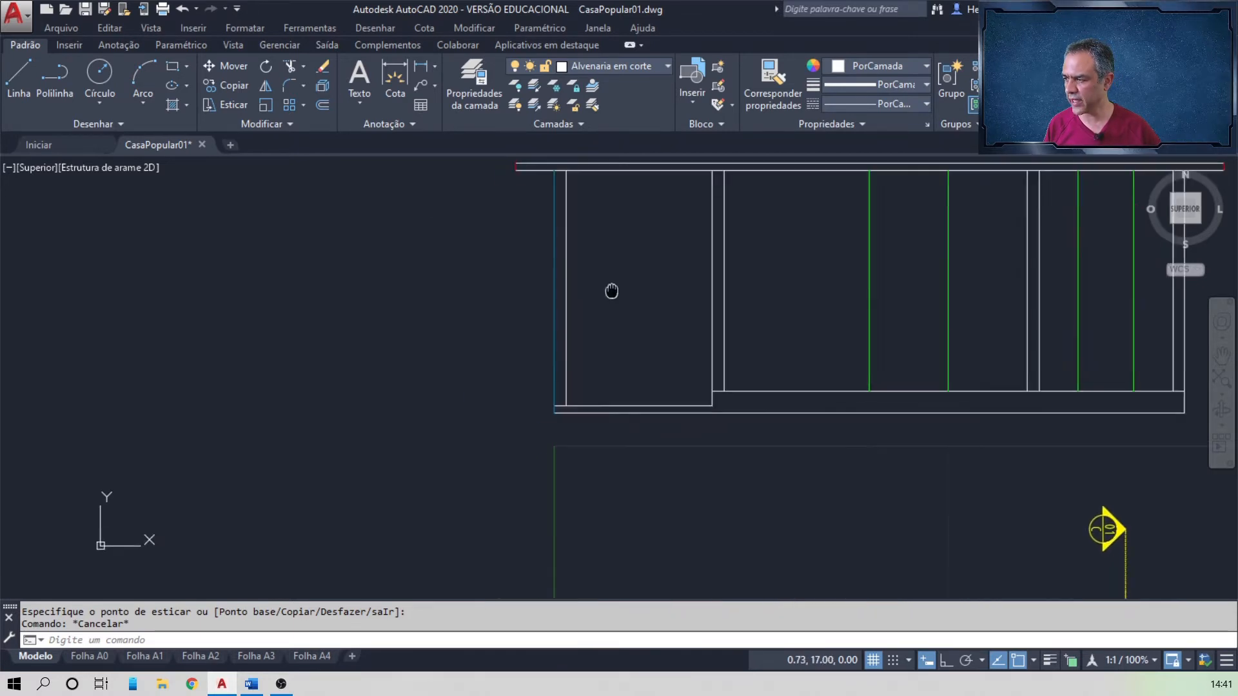
click(553, 266)
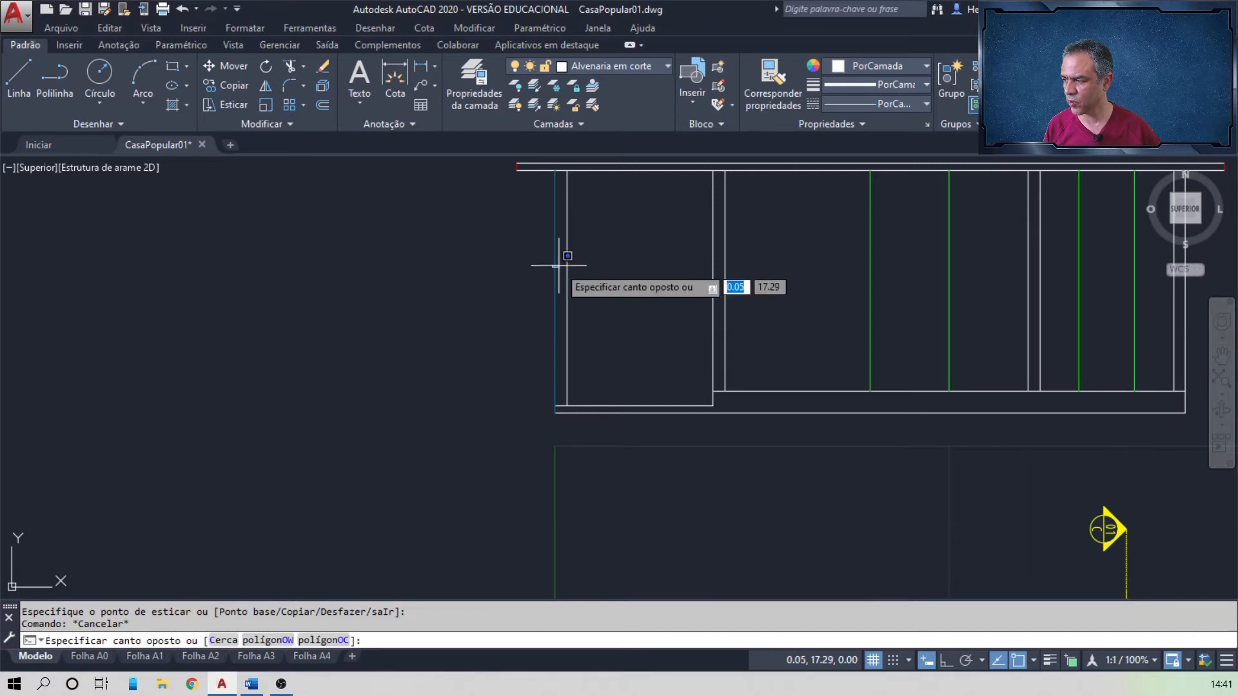
click(557, 265)
click(560, 241)
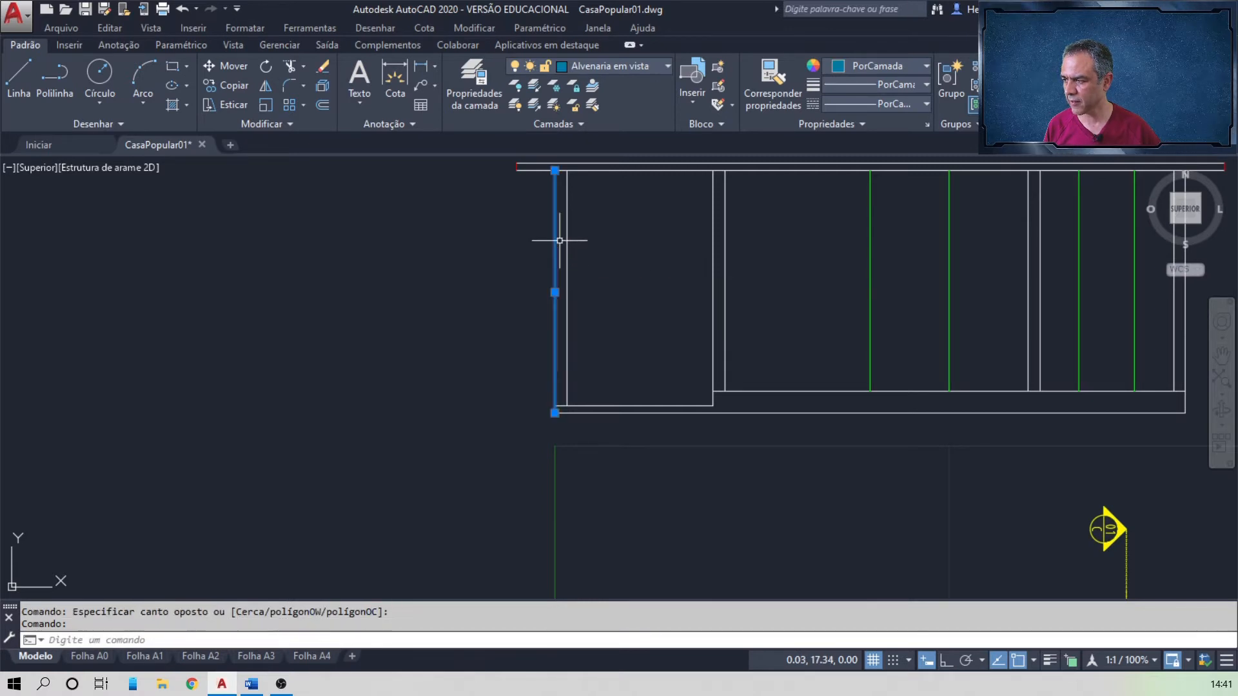
click(555, 170)
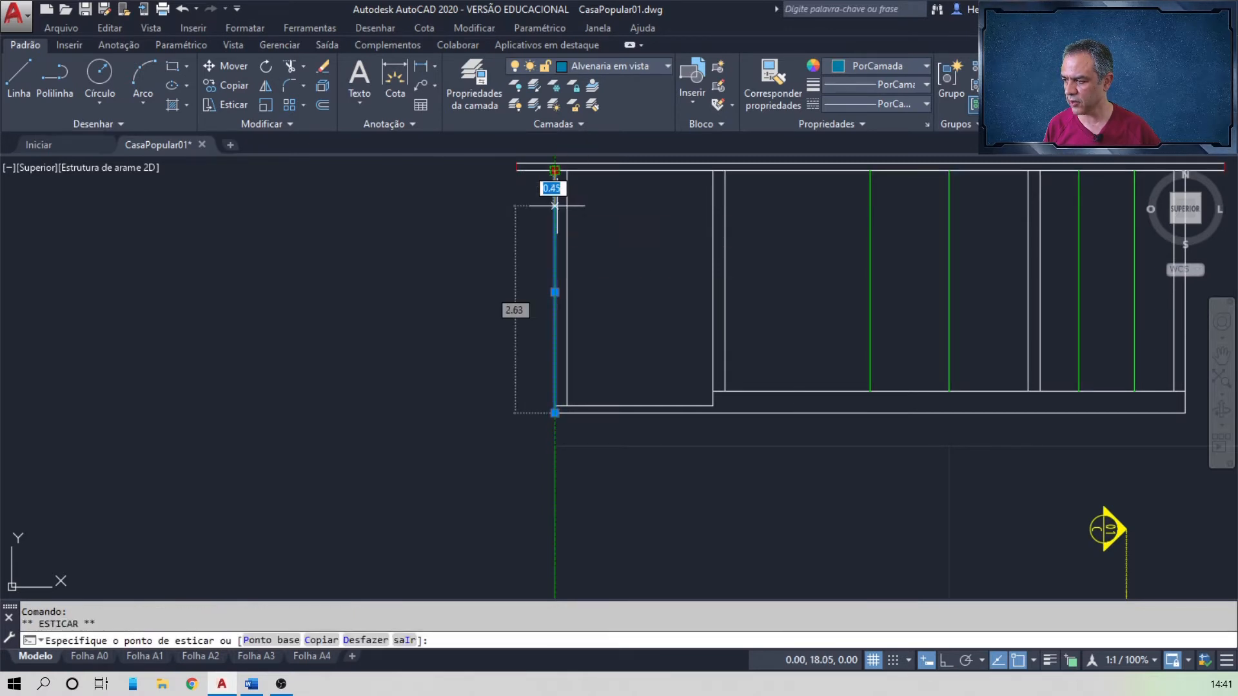
click(555, 405)
scroll(554, 405, up, 4)
key(Escape)
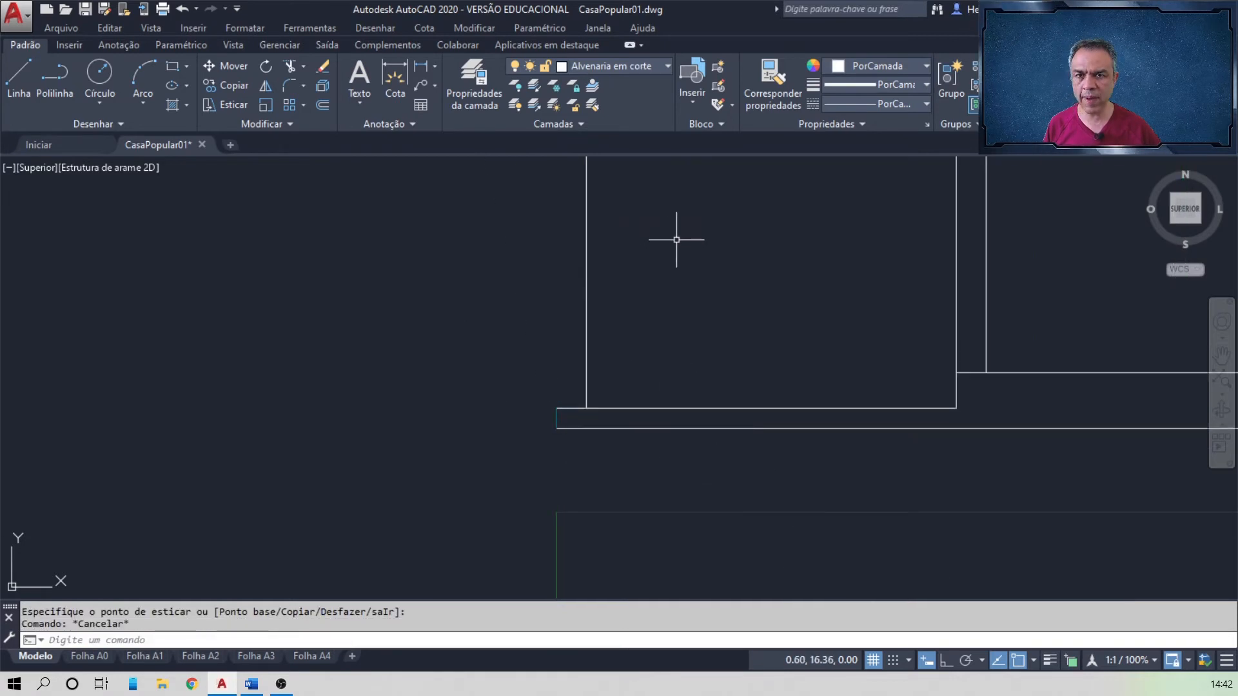
- Start an offset with a distance of 0.15 for the porch area of the section
mouse_move(676, 240)
middle_down()
mouse_move(671, 284)
mouse_move(718, 473)
mouse_move(674, 355)
middle_up()
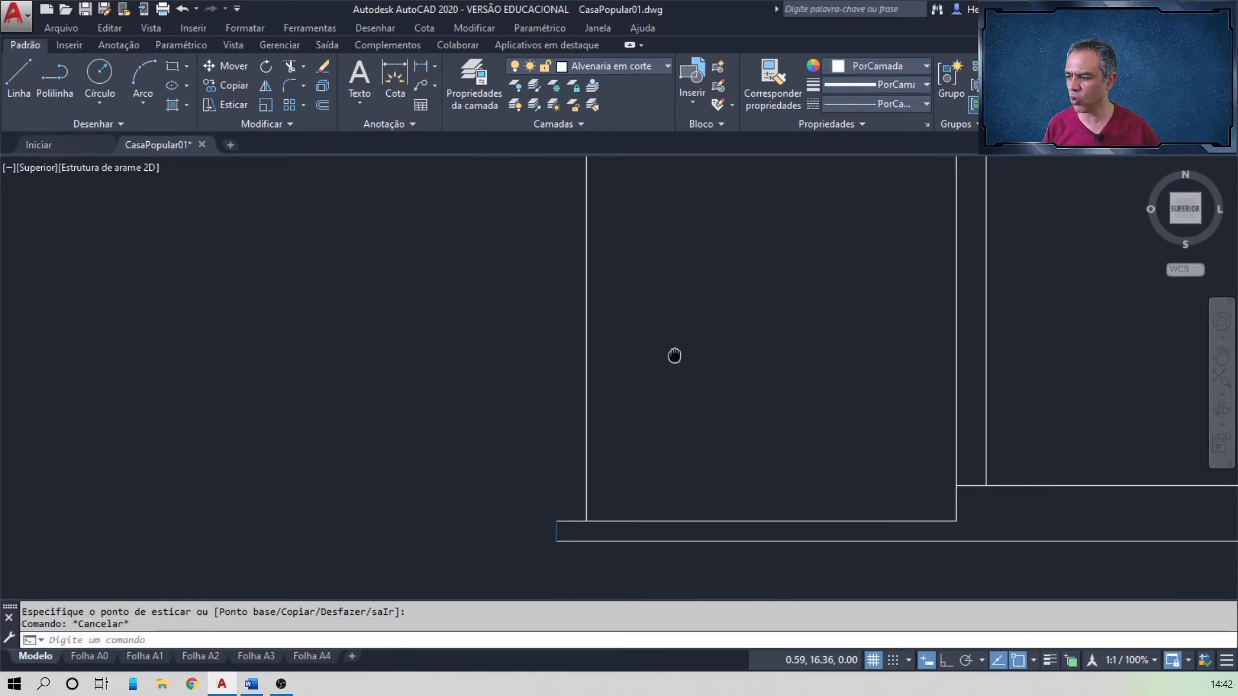
scroll(665, 324, down, 2)
middle_drag(662, 296, 589, 400)
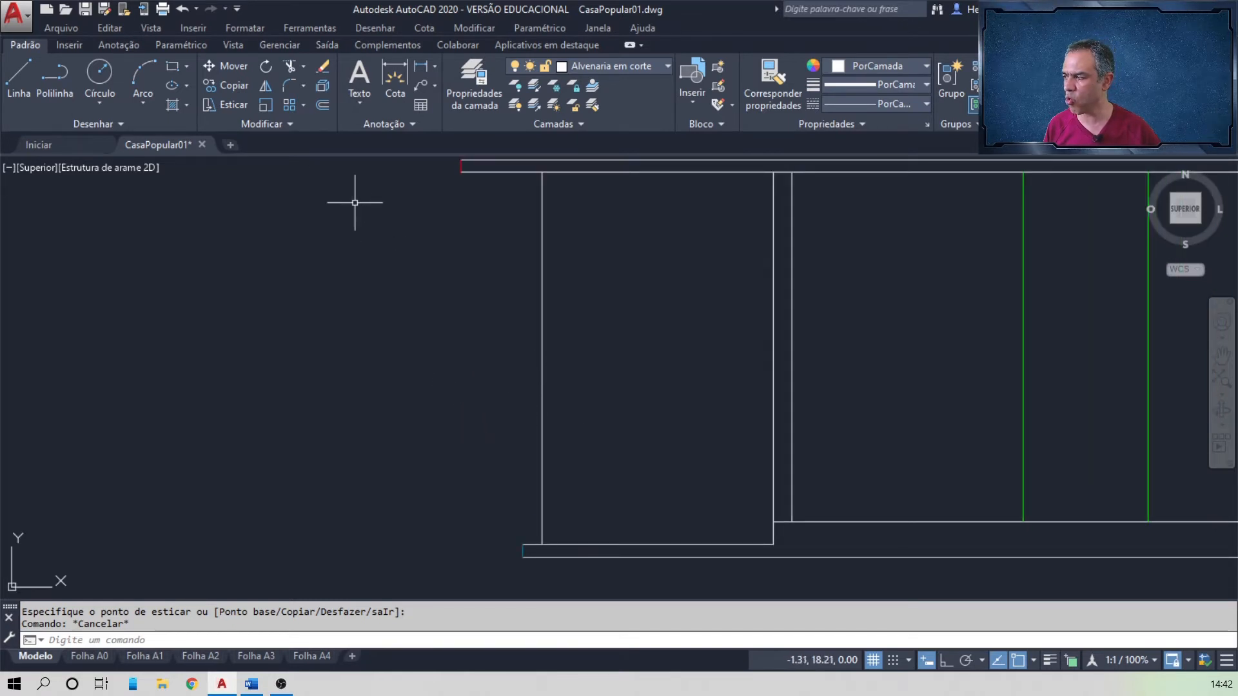
click(321, 107)
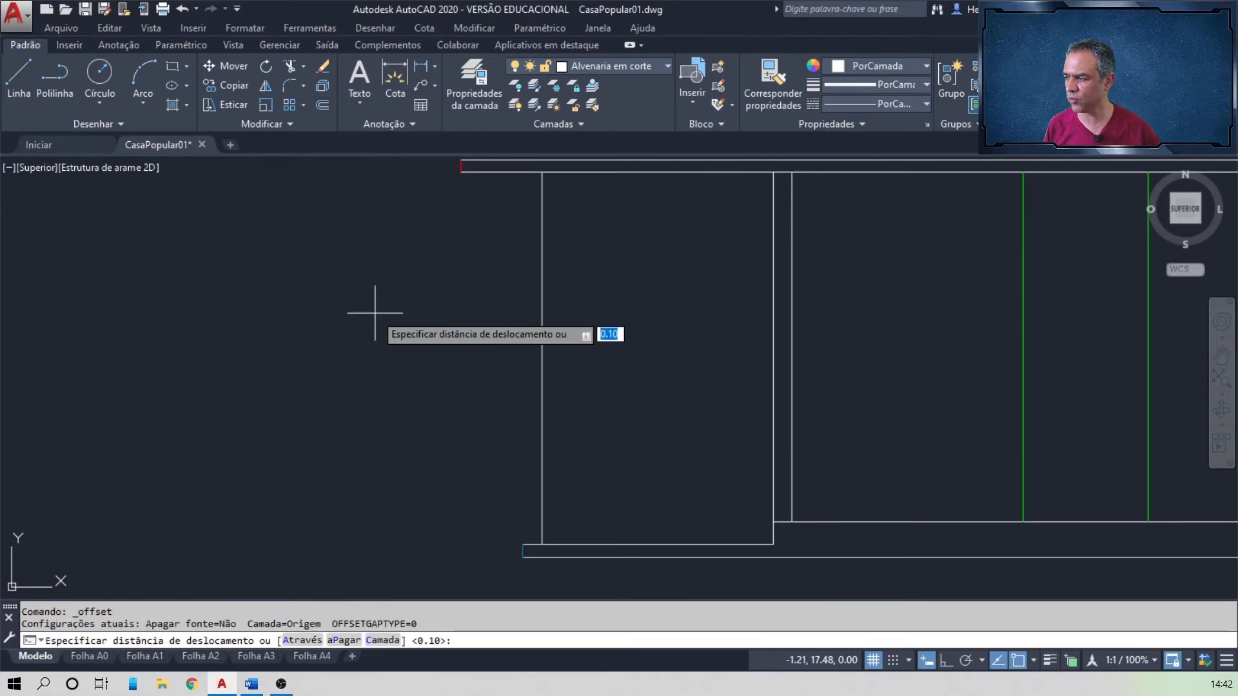
text(0.1)
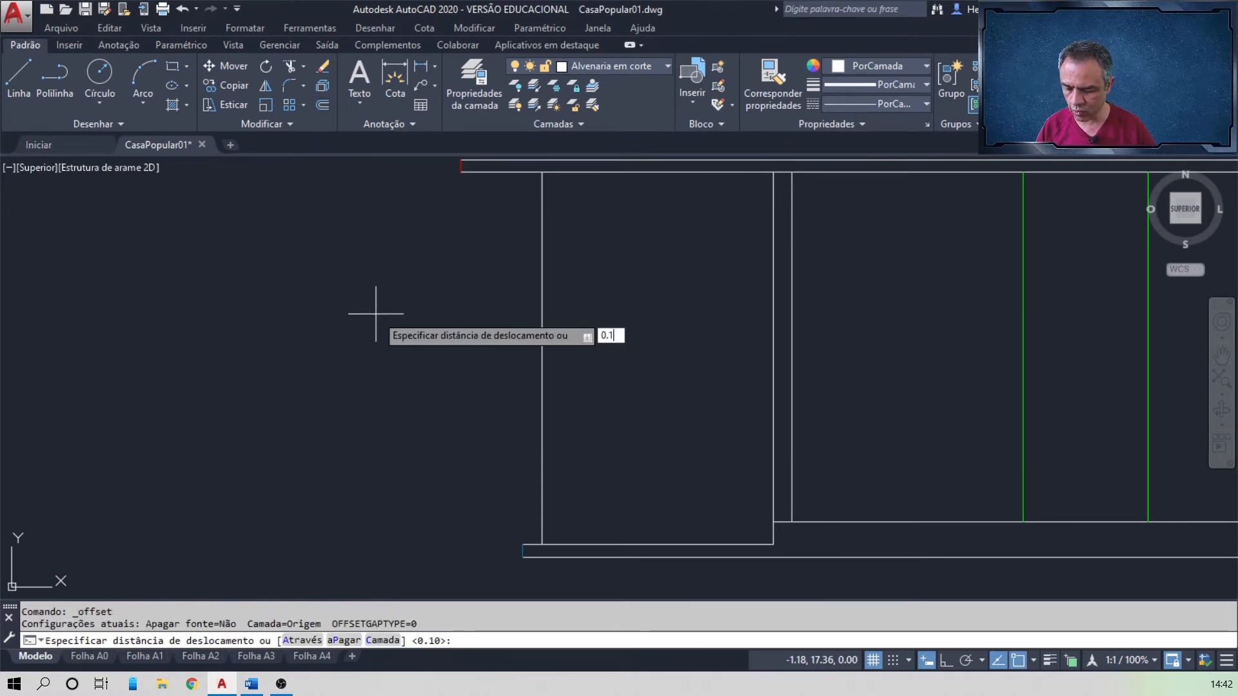
text(5)
key(Return)
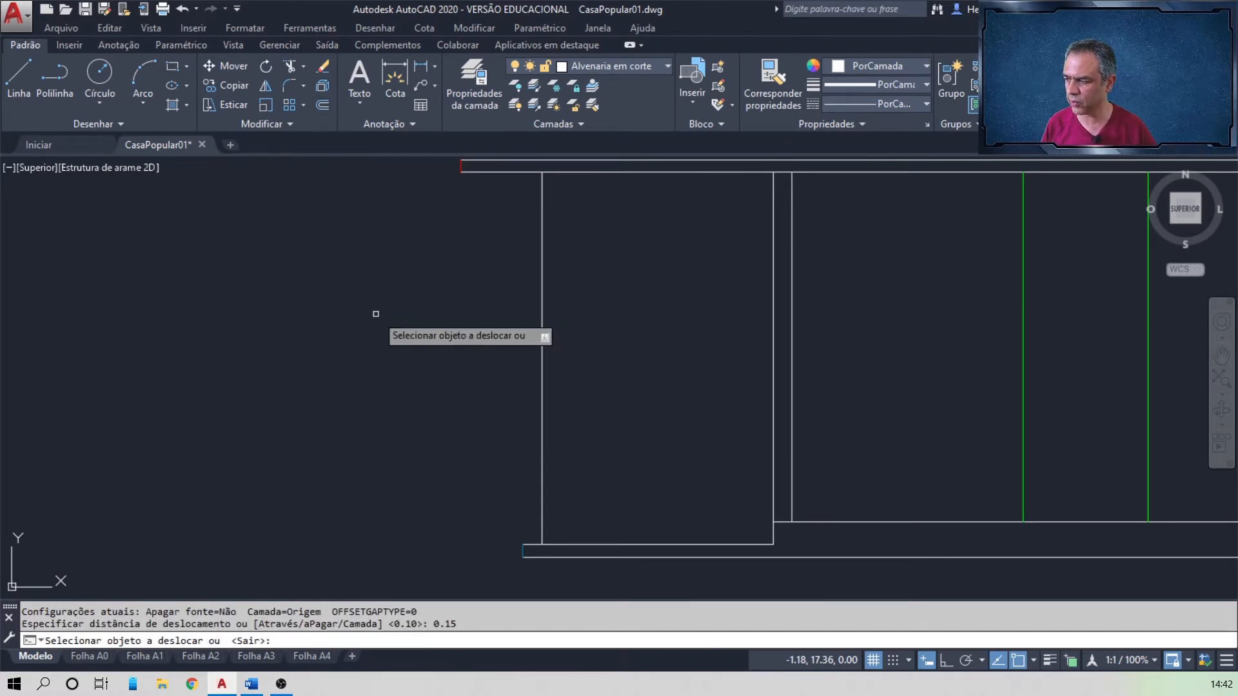
- Offset the veranda's outer vertical wall line 0.15 outward to complete the wall thickness in the section
click(541, 371)
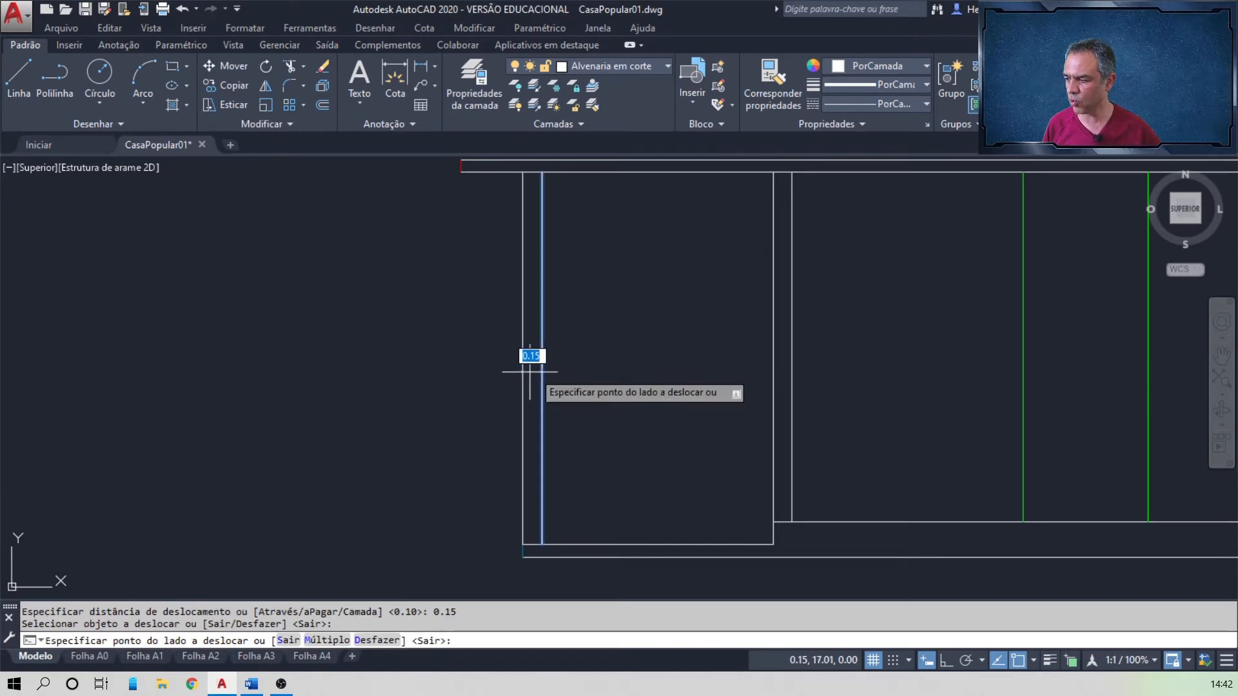
click(480, 383)
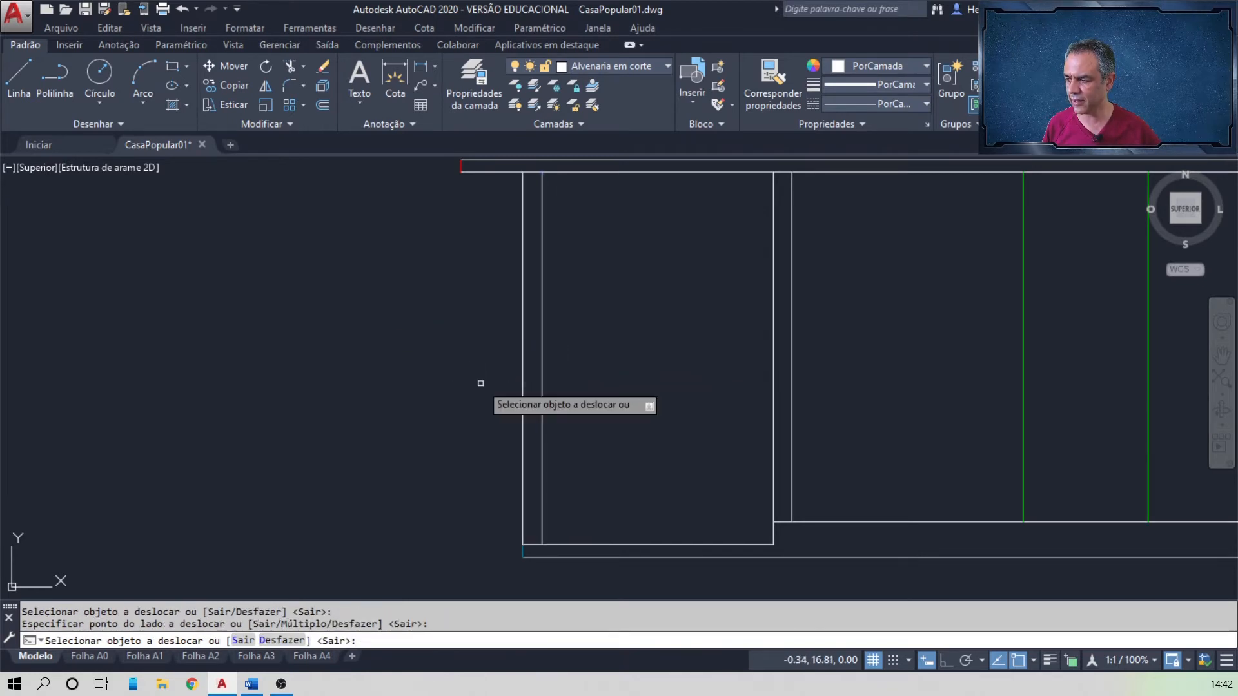
key(Return)
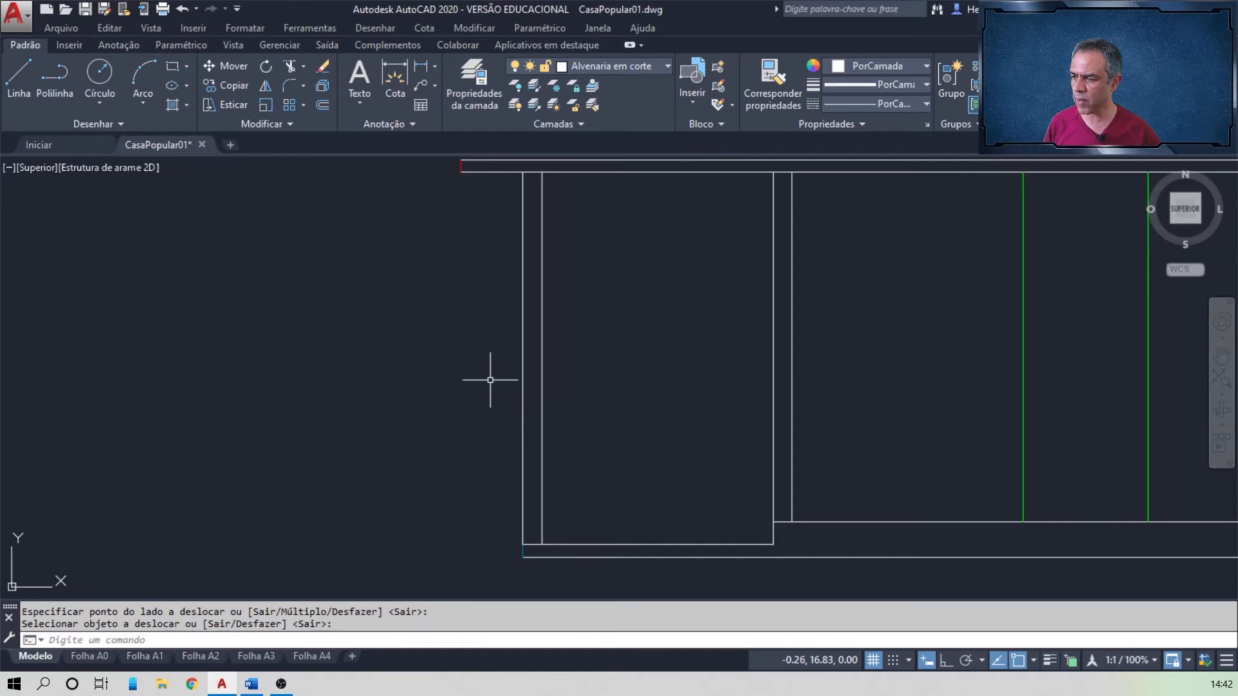
scroll(589, 356, down, 3)
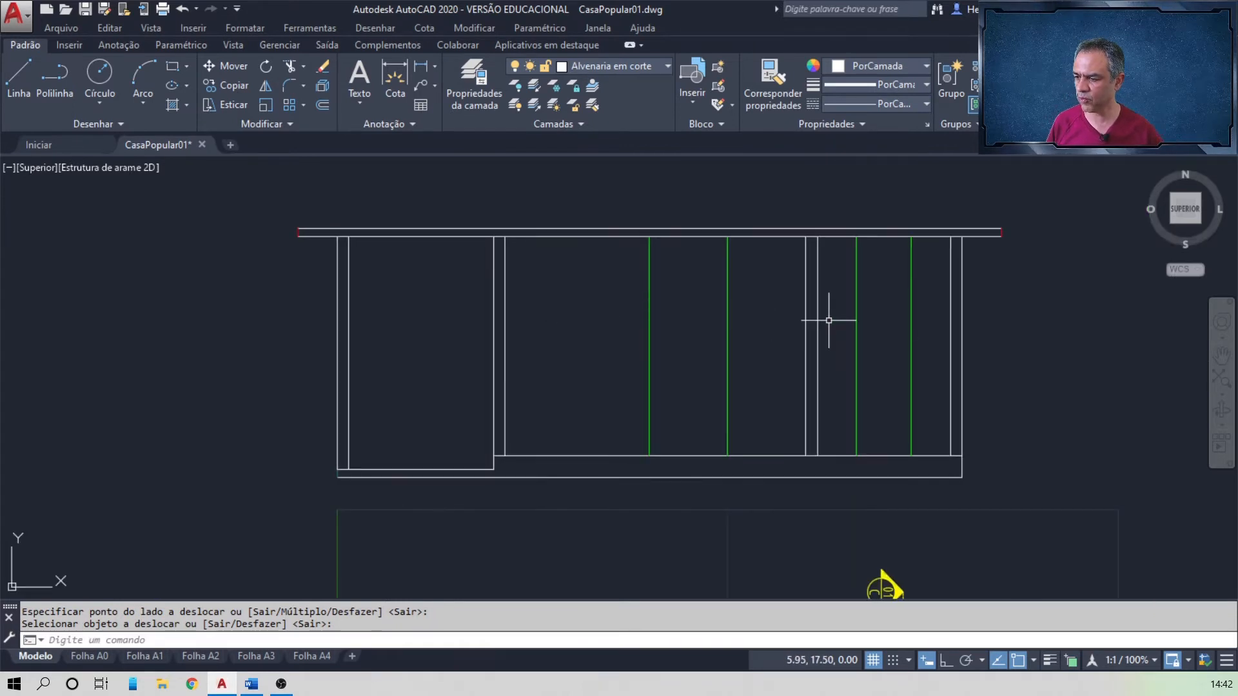
scroll(989, 371, up, 1)
scroll(993, 377, down, 1)
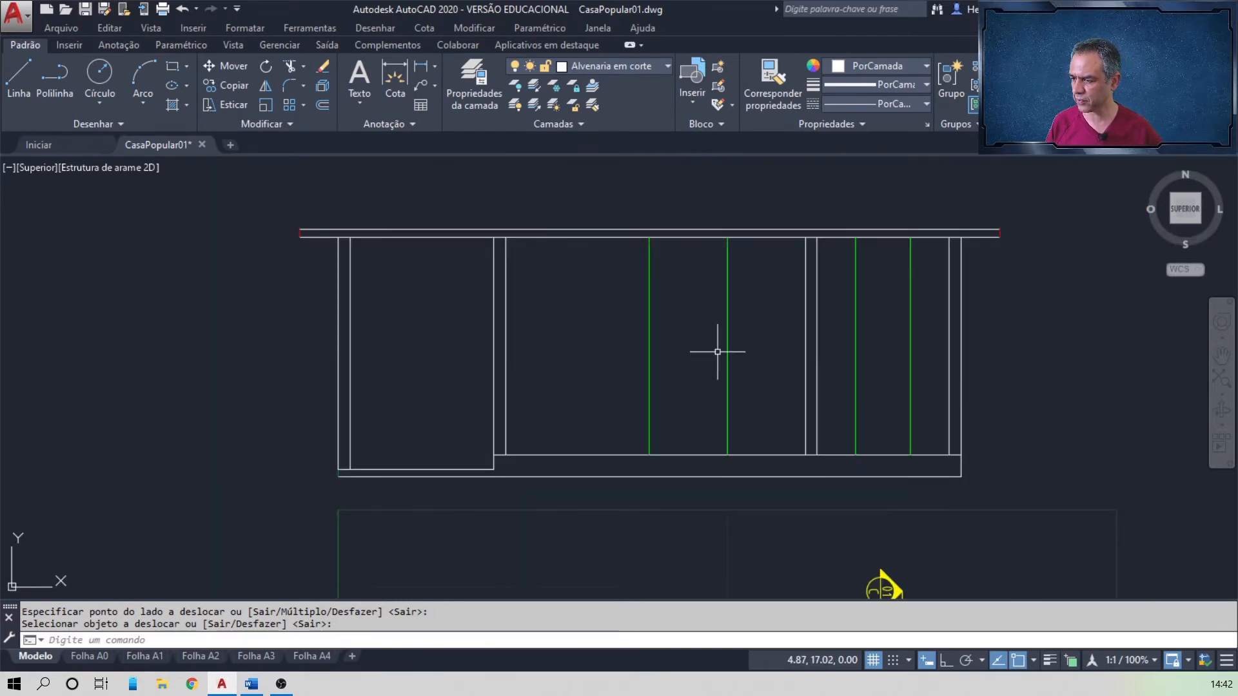
- Following item 6 of the Word exercise, lower the kitchen and bathroom floor line by offsetting it 0.03 m downward and erasing the original line
key(alt+Tab)
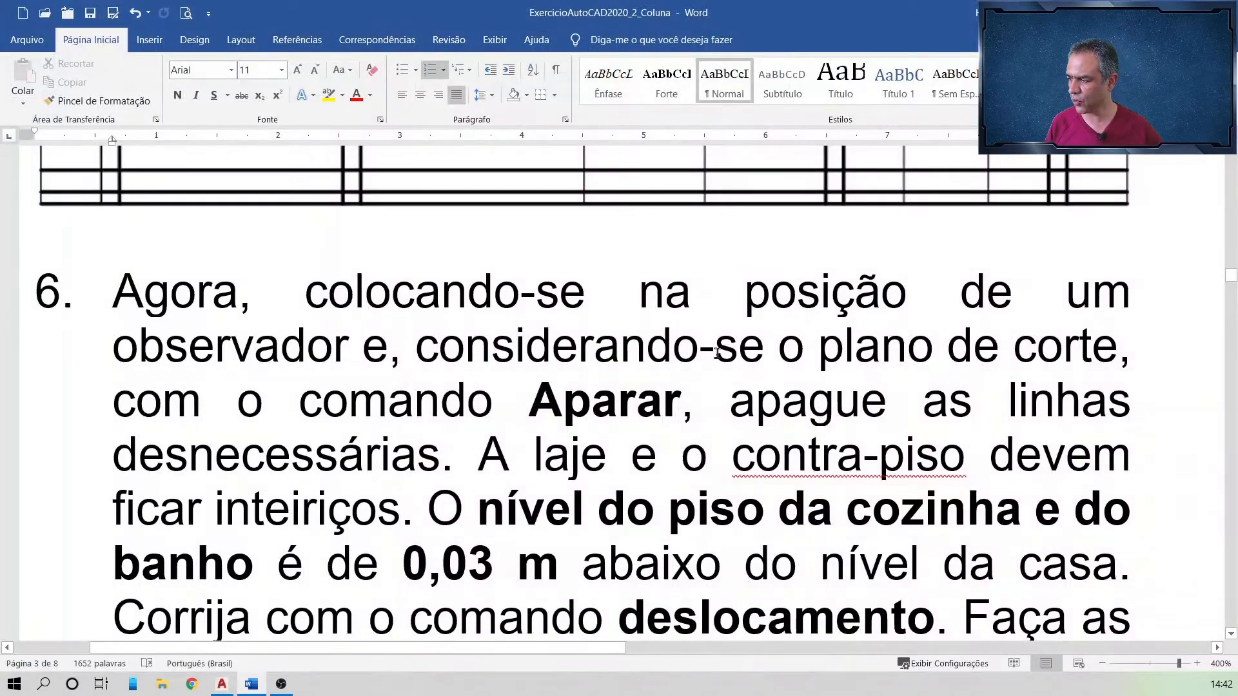
scroll(717, 352, down, 1)
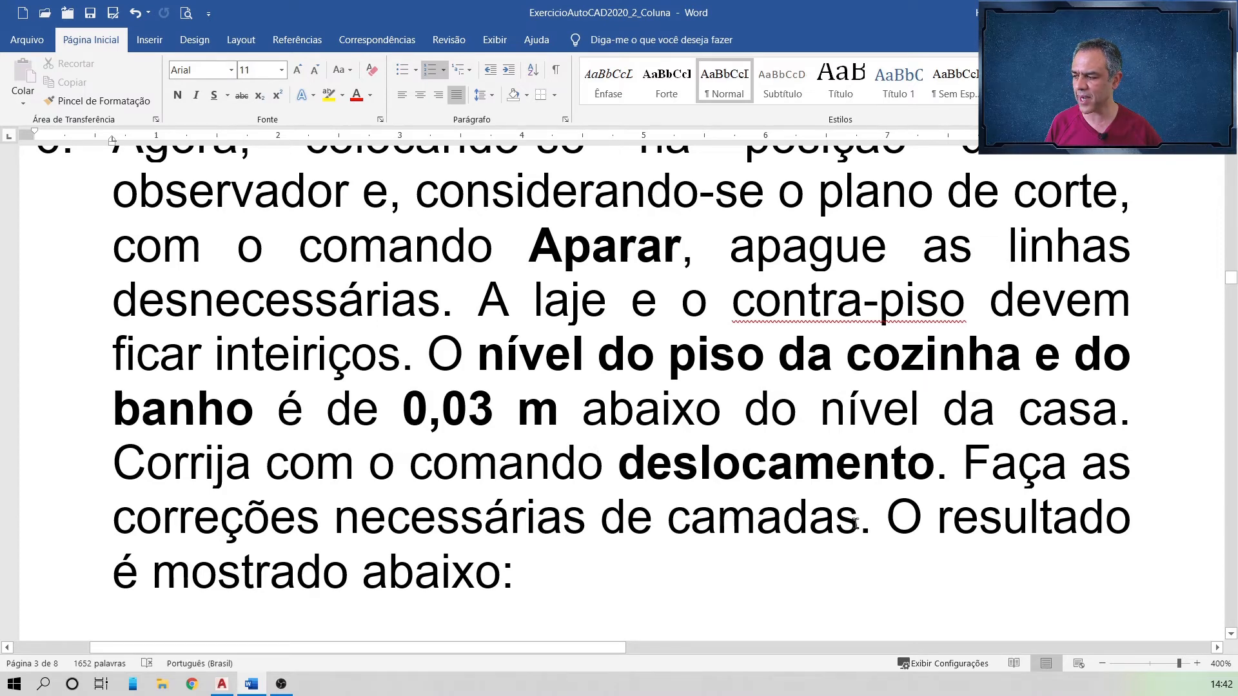
key(alt+Tab)
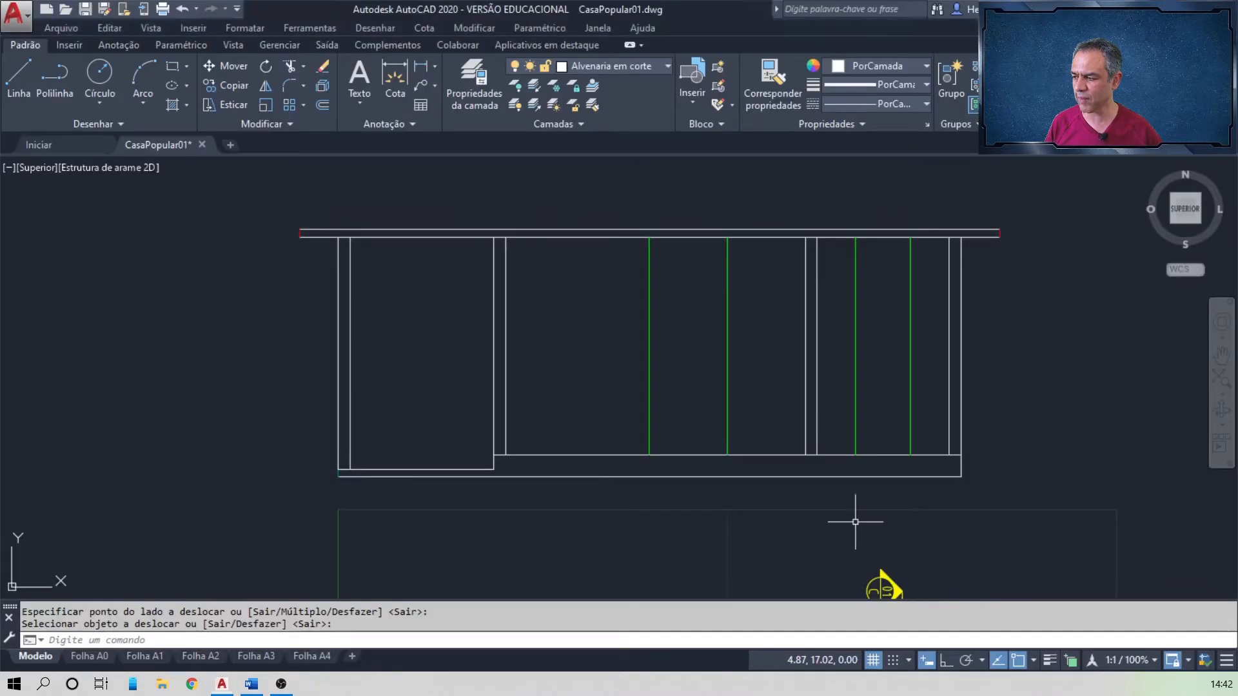
scroll(763, 455, up, 3)
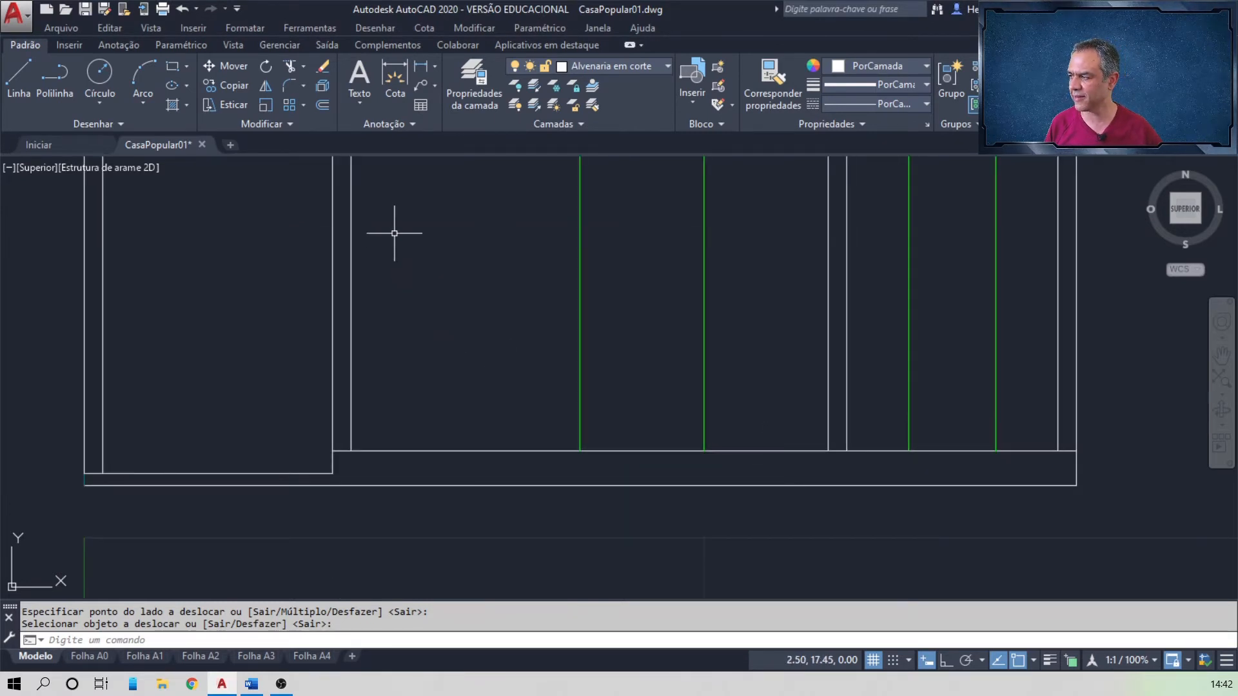
click(322, 105)
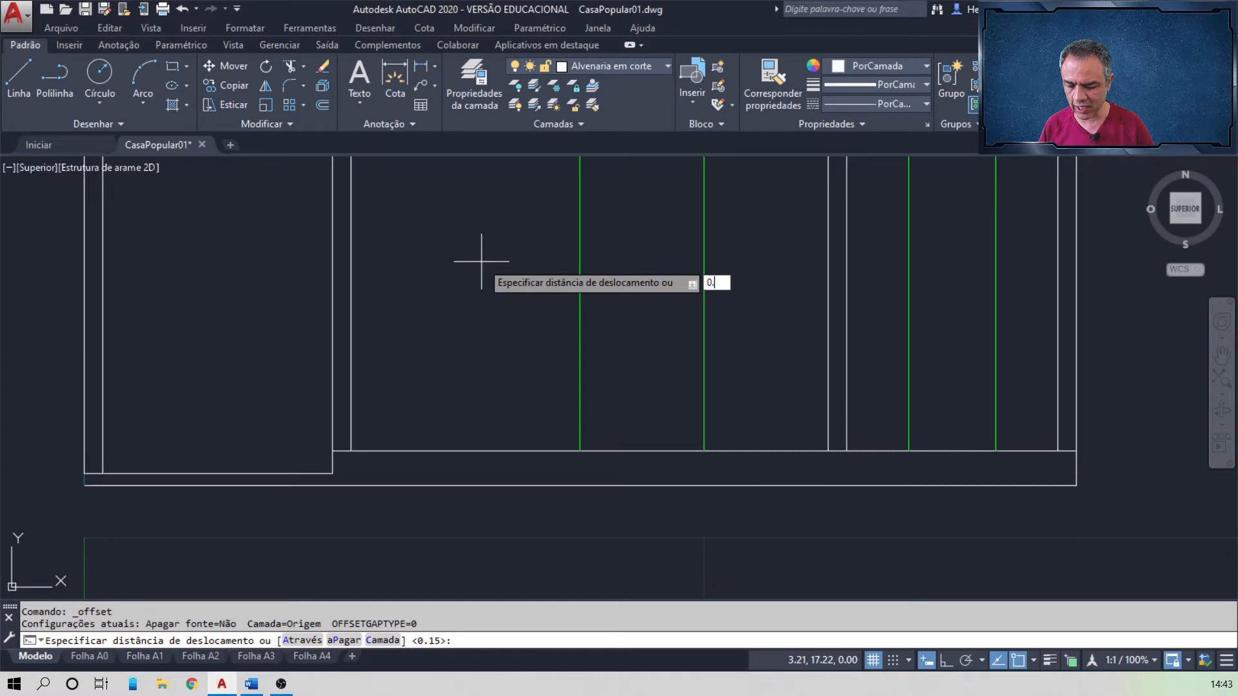
key(Return)
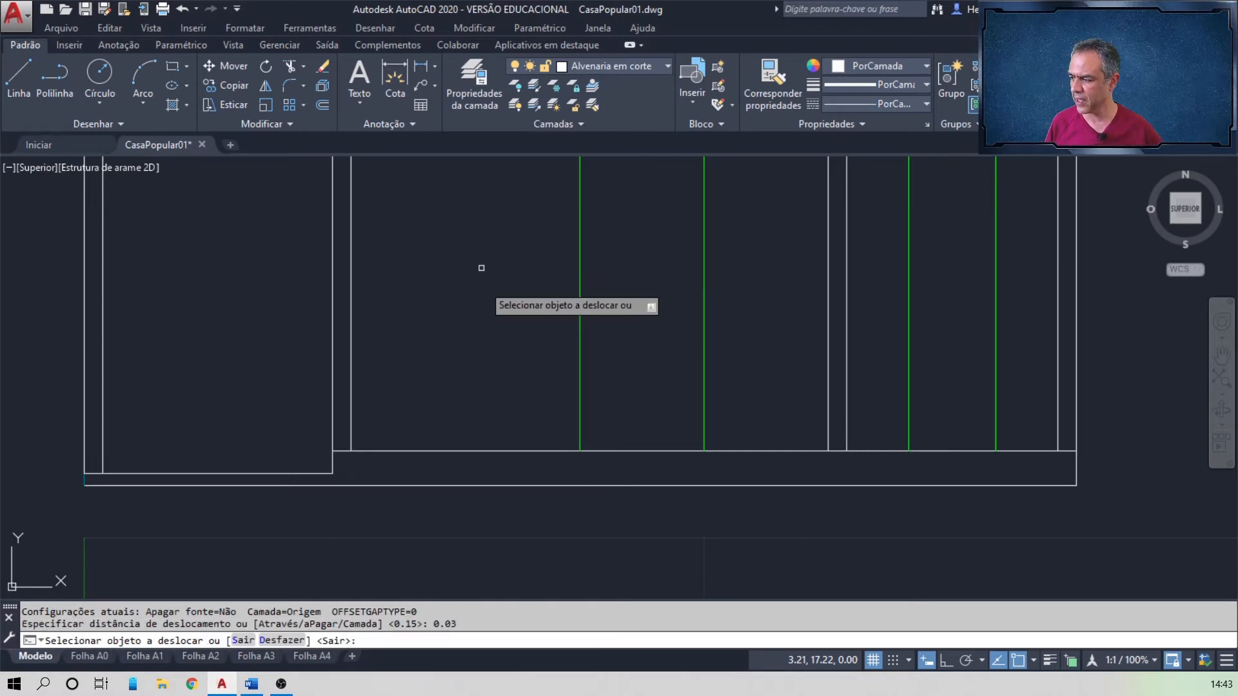
click(480, 452)
click(477, 467)
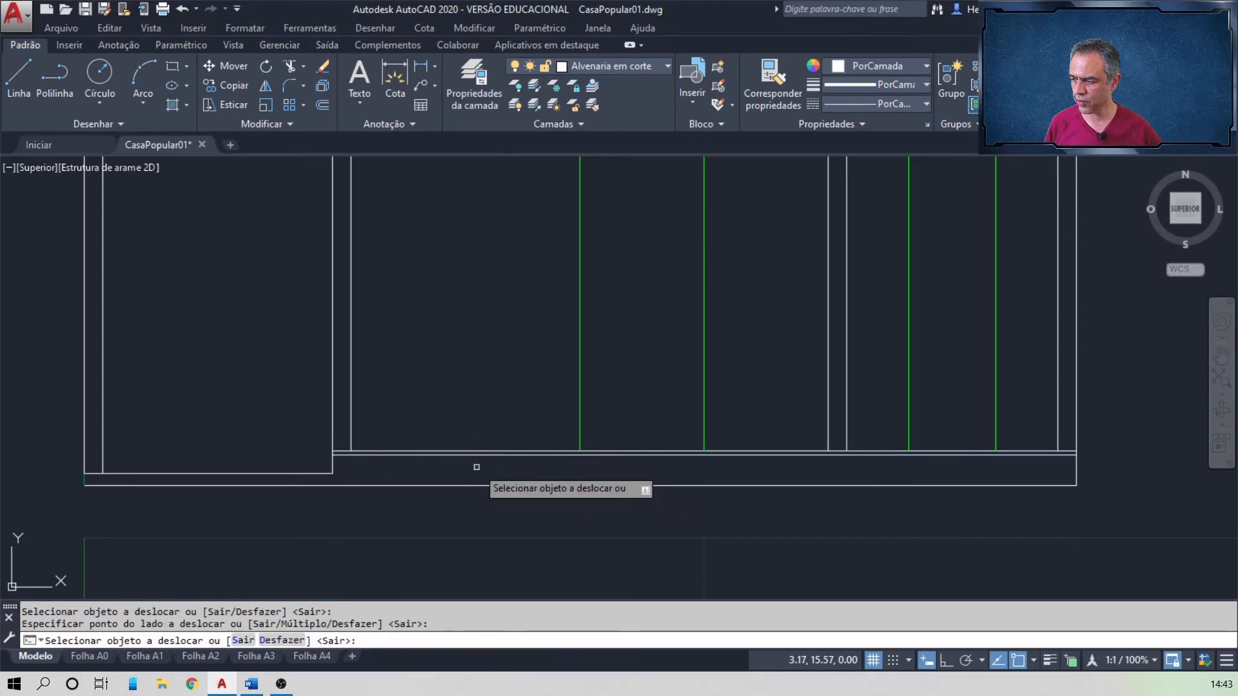
key(Return)
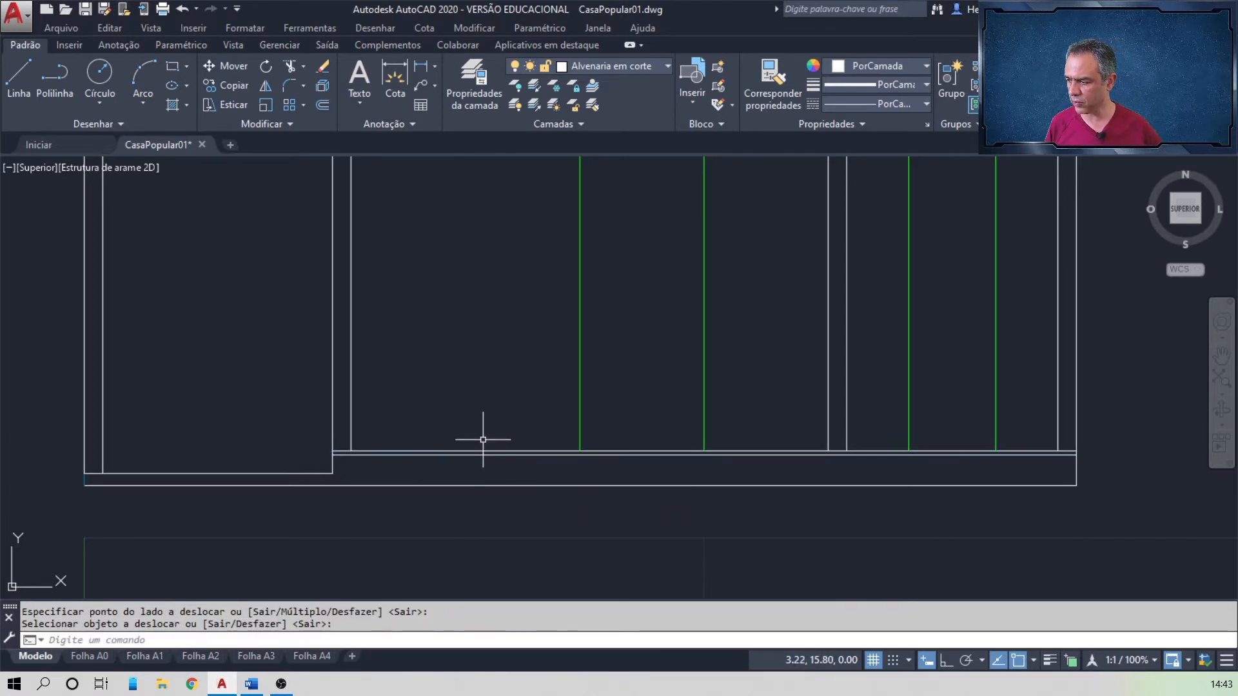
click(478, 450)
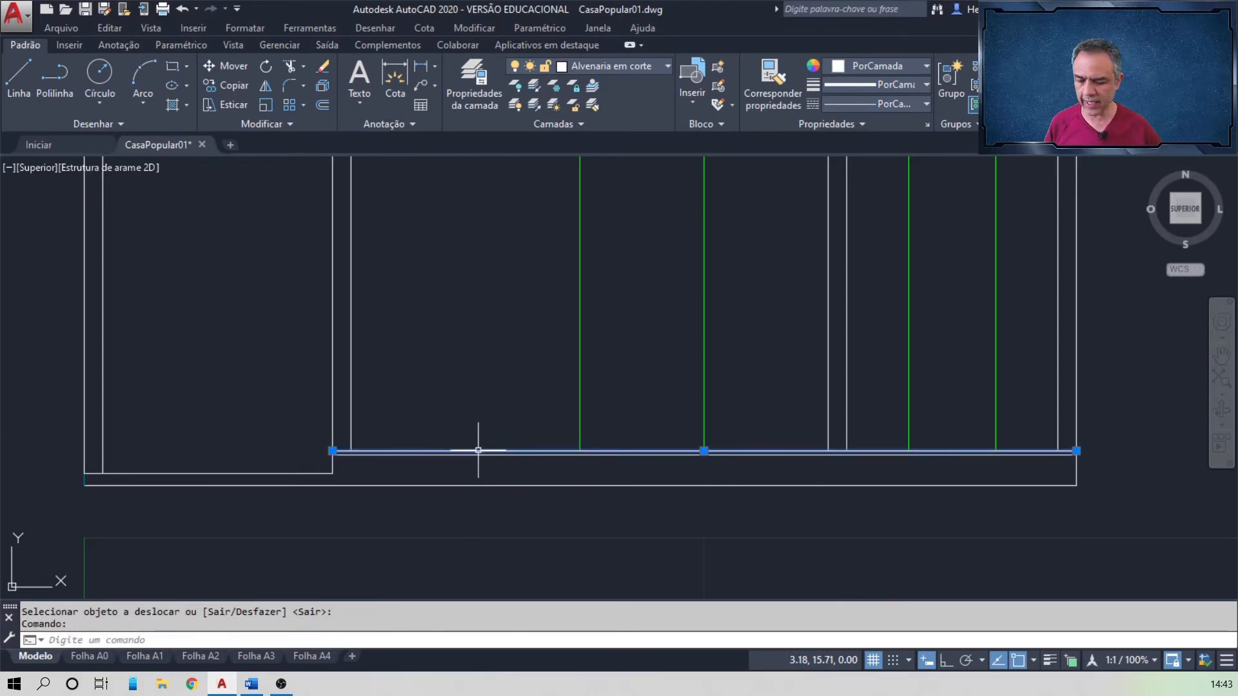
key(Delete)
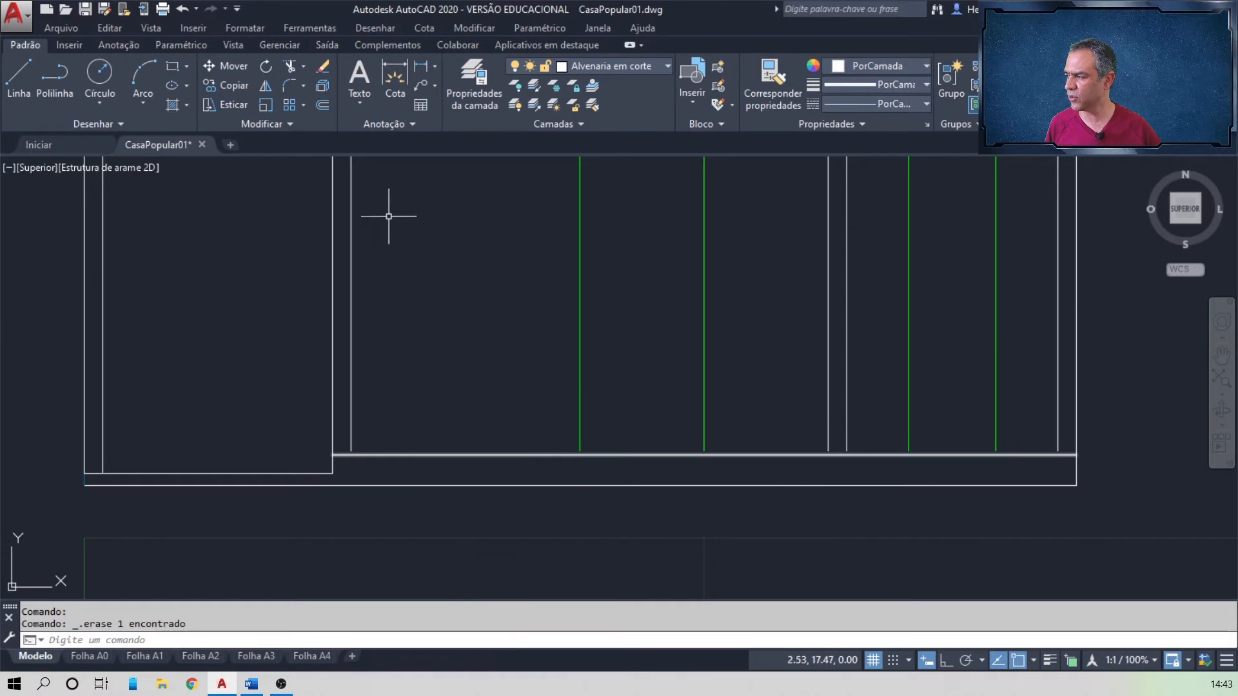
- Extend the vertical wall and window lines of the kitchen and bathroom down to the lowered floor line
click(305, 68)
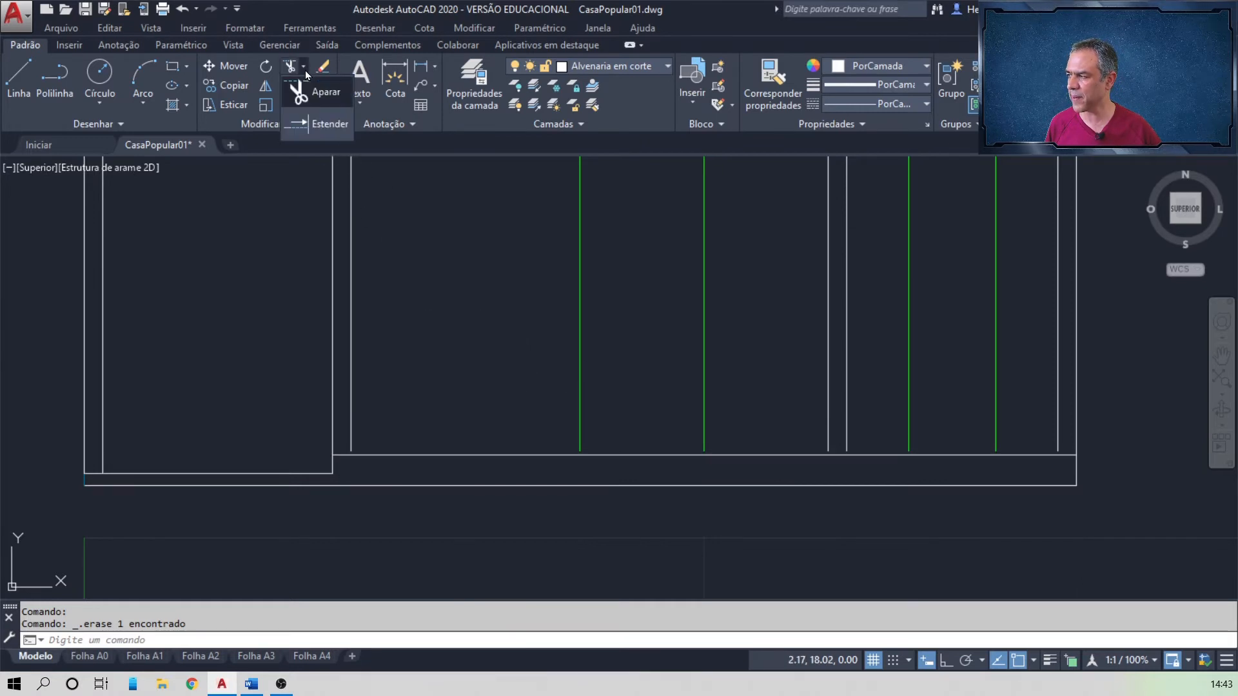
click(333, 124)
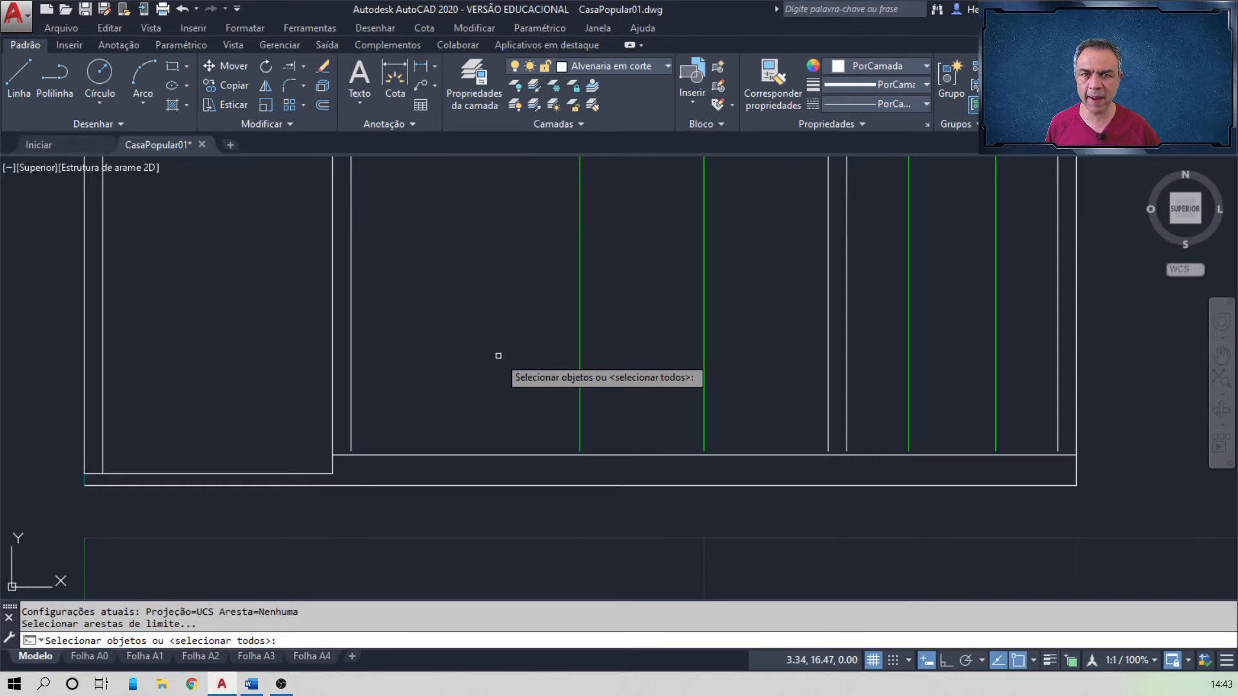
click(484, 455)
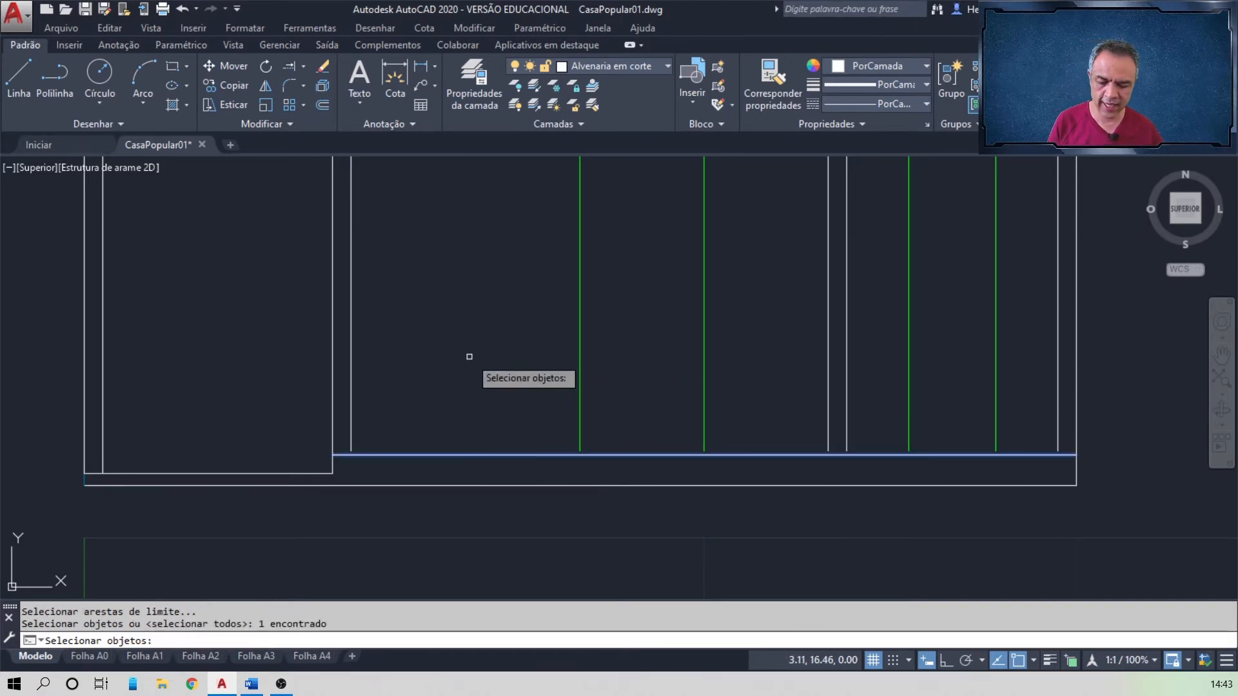
key(Return)
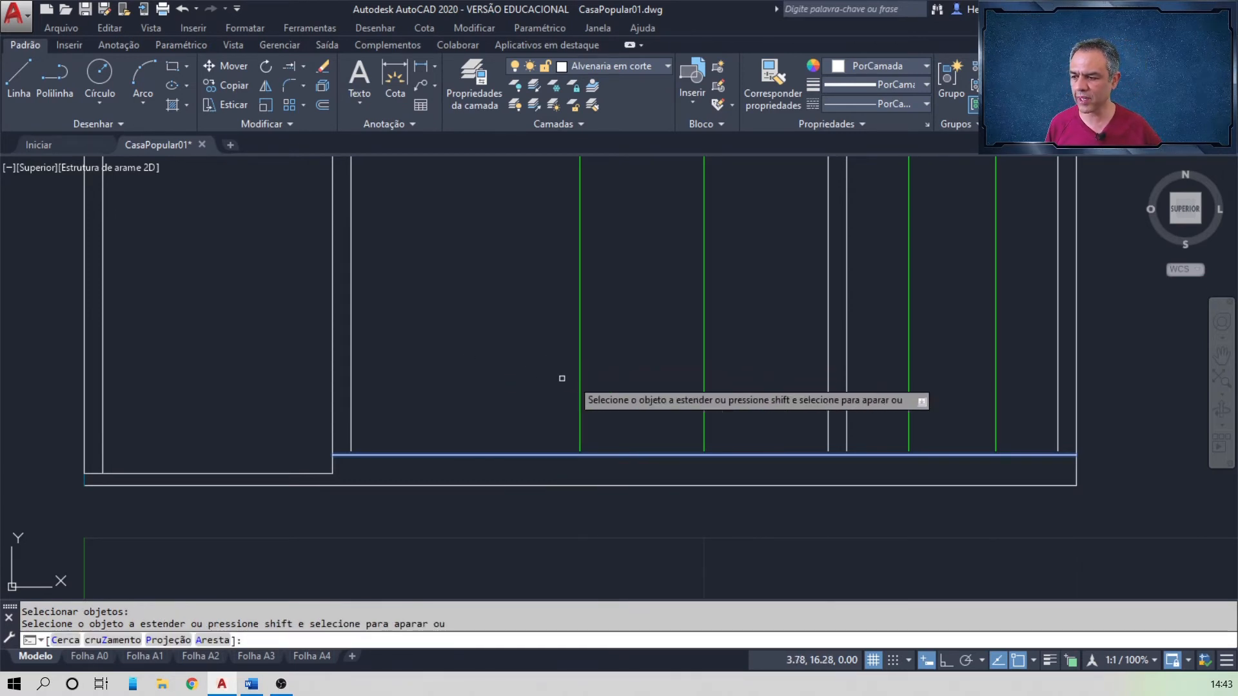
scroll(1025, 479, up, 2)
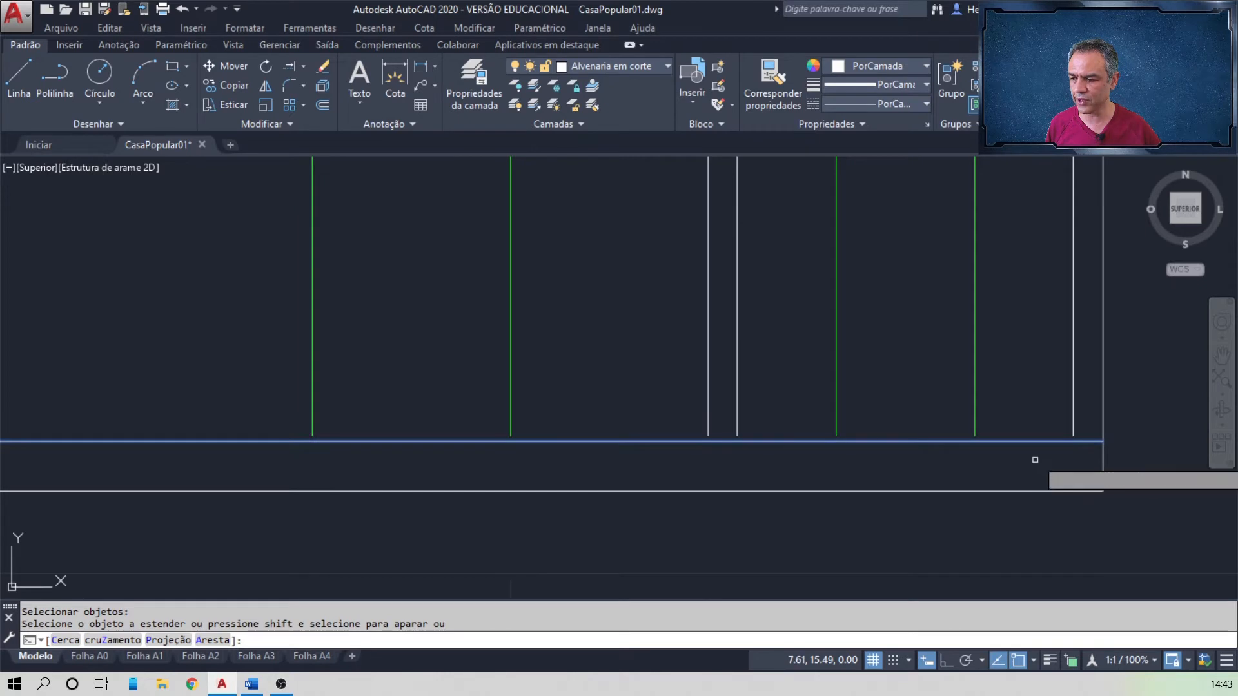
click(1073, 423)
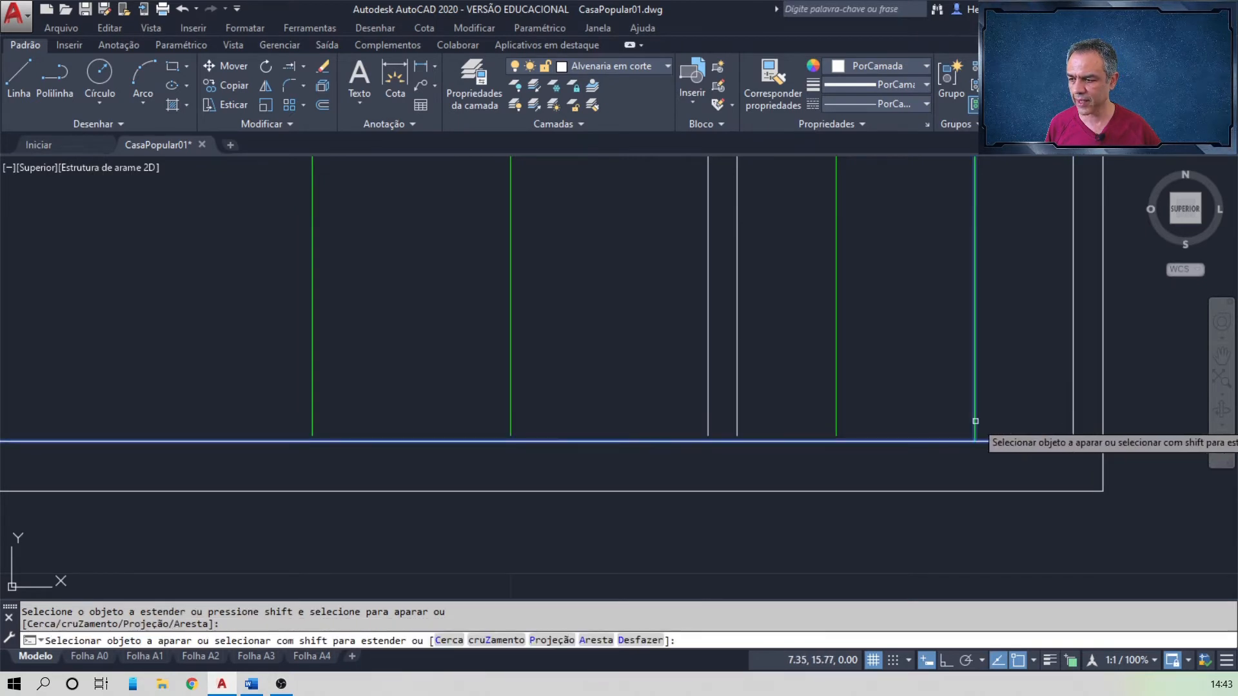
click(976, 420)
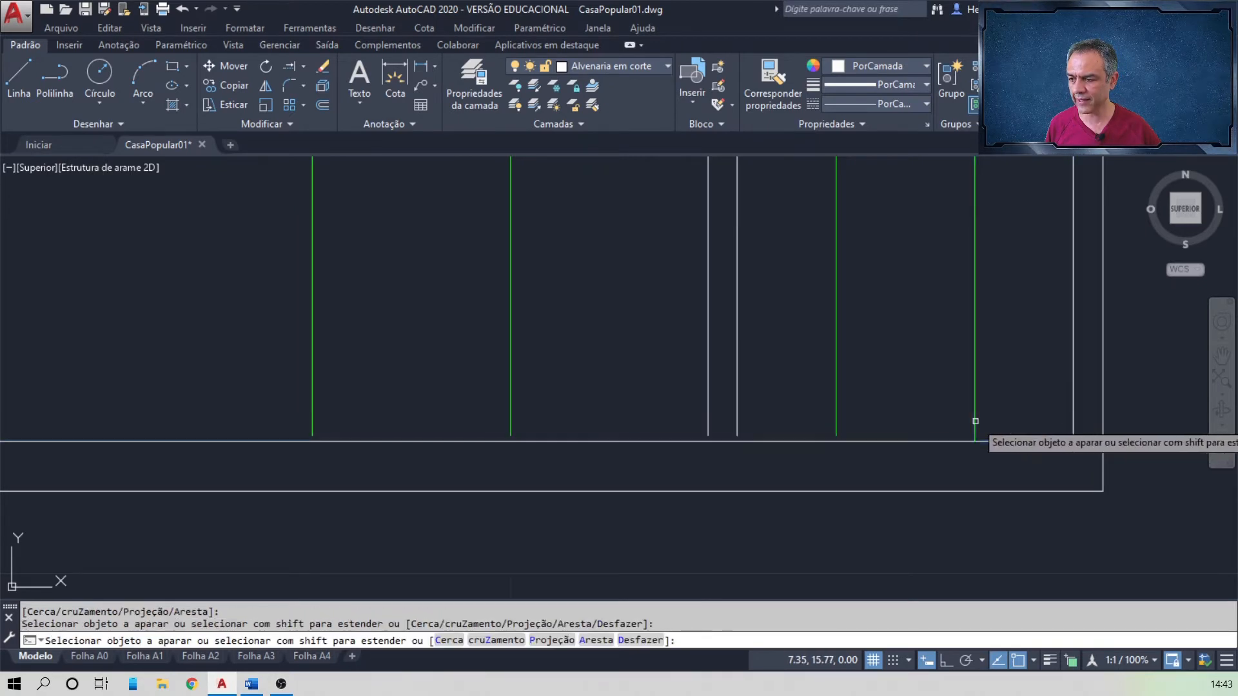
click(877, 409)
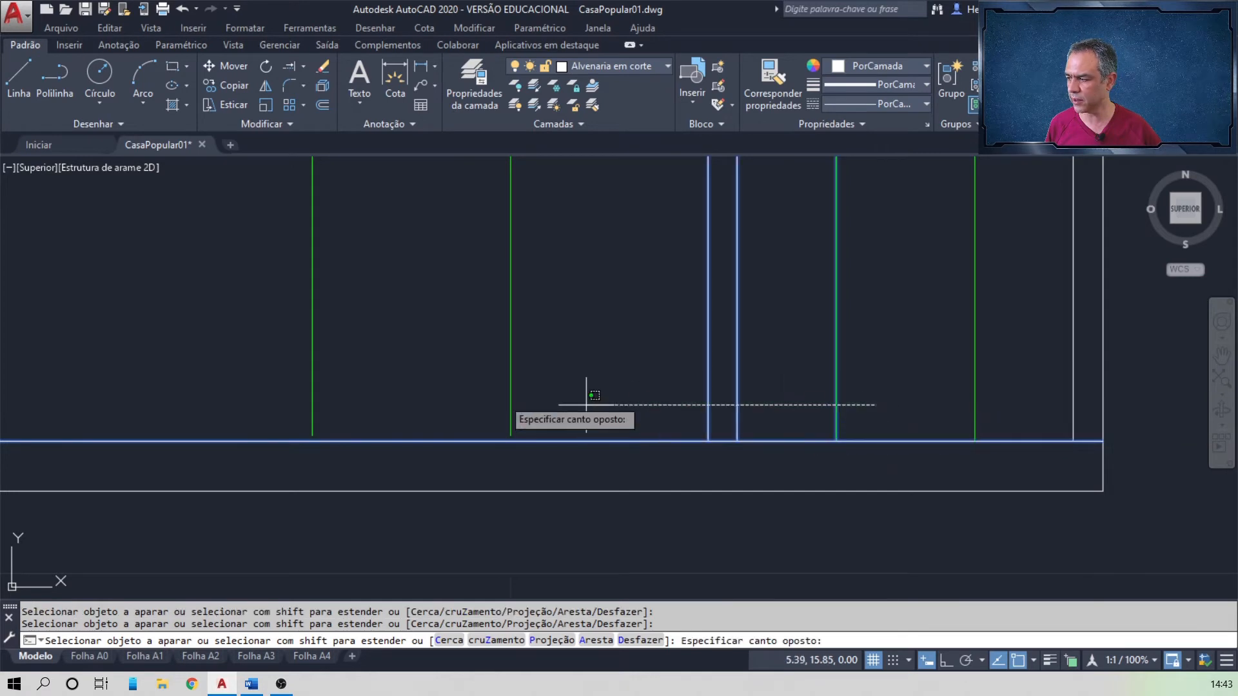
click(185, 420)
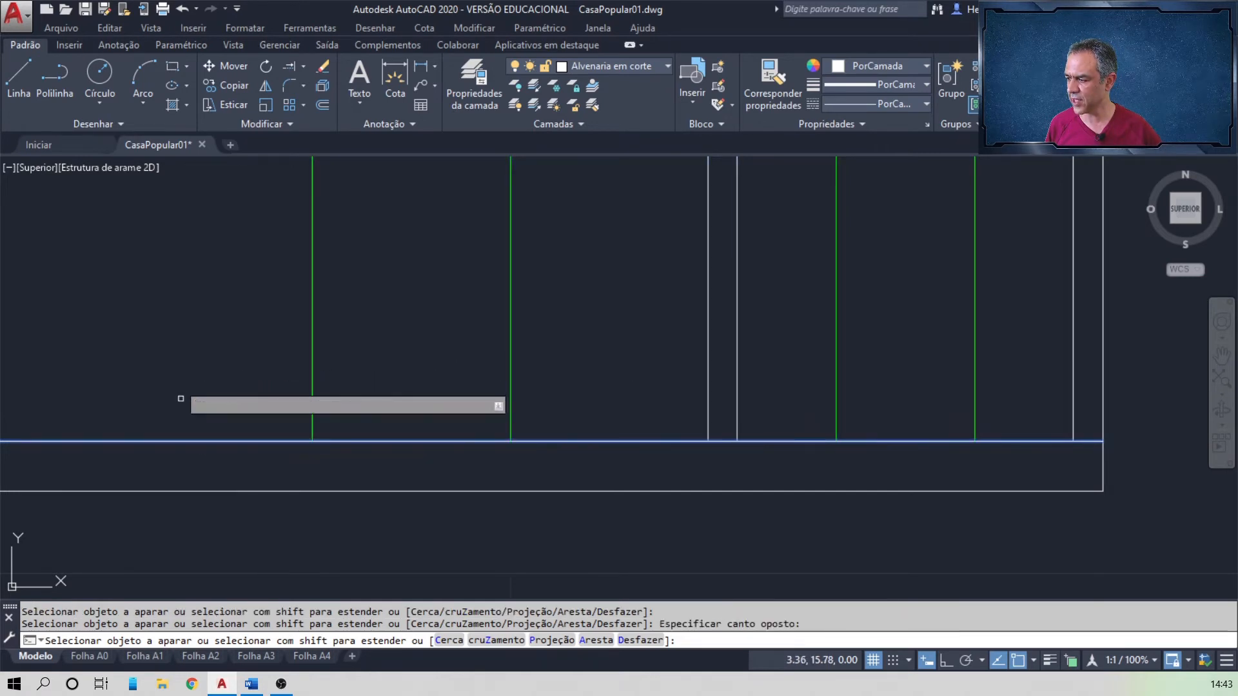
middle_drag(157, 348, 625, 358)
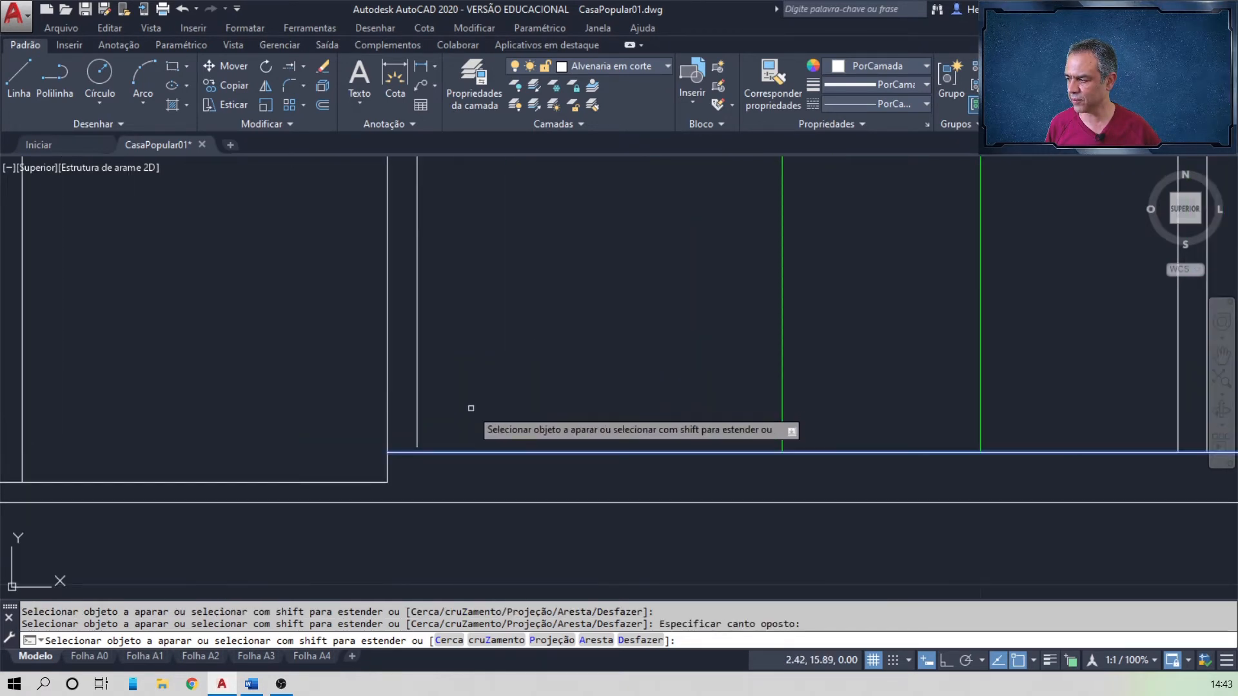
click(470, 409)
click(413, 427)
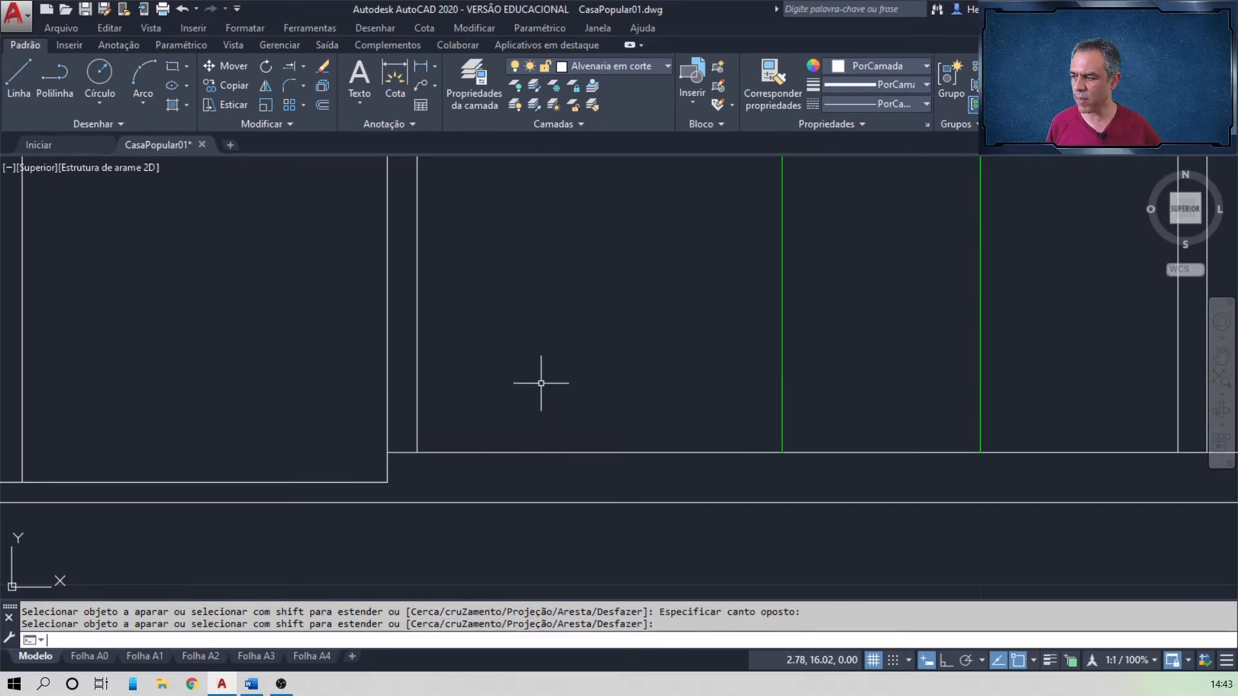
scroll(541, 383, down, 6)
key(Return)
middle_drag(555, 368, 525, 361)
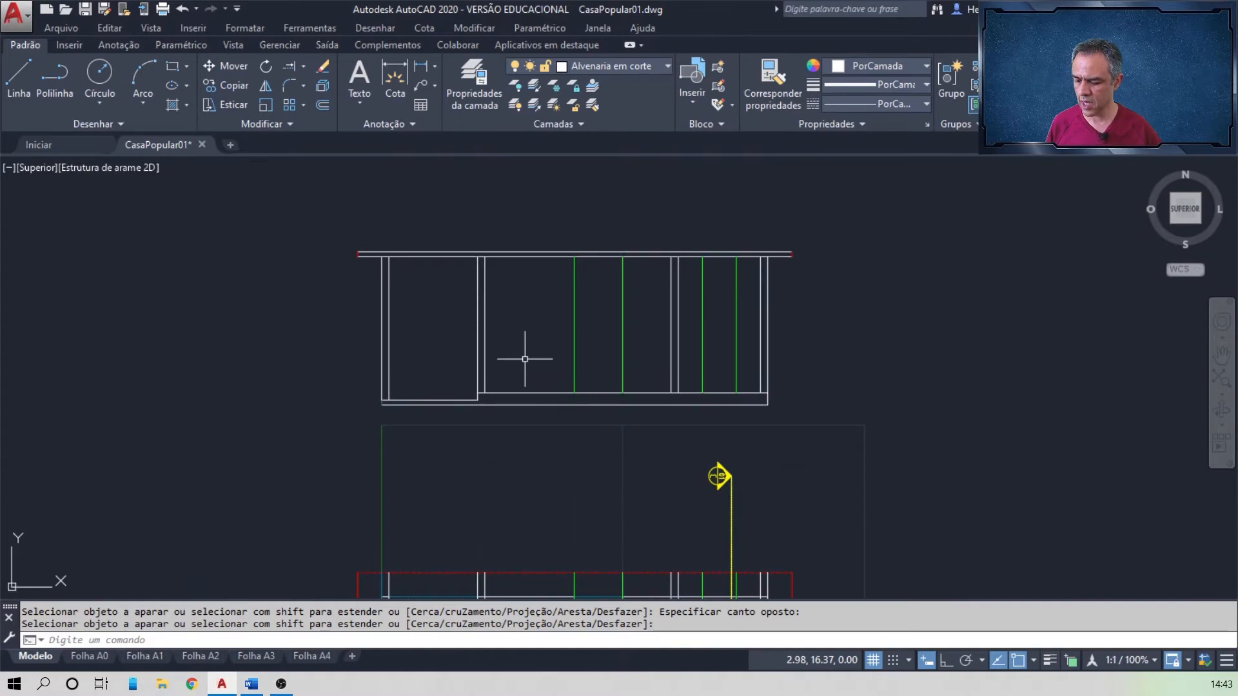
- Switch to Word to compare the section with the item 6 reference figure and read item 7 on the kitchen and bathroom windows
key(alt+Tab)
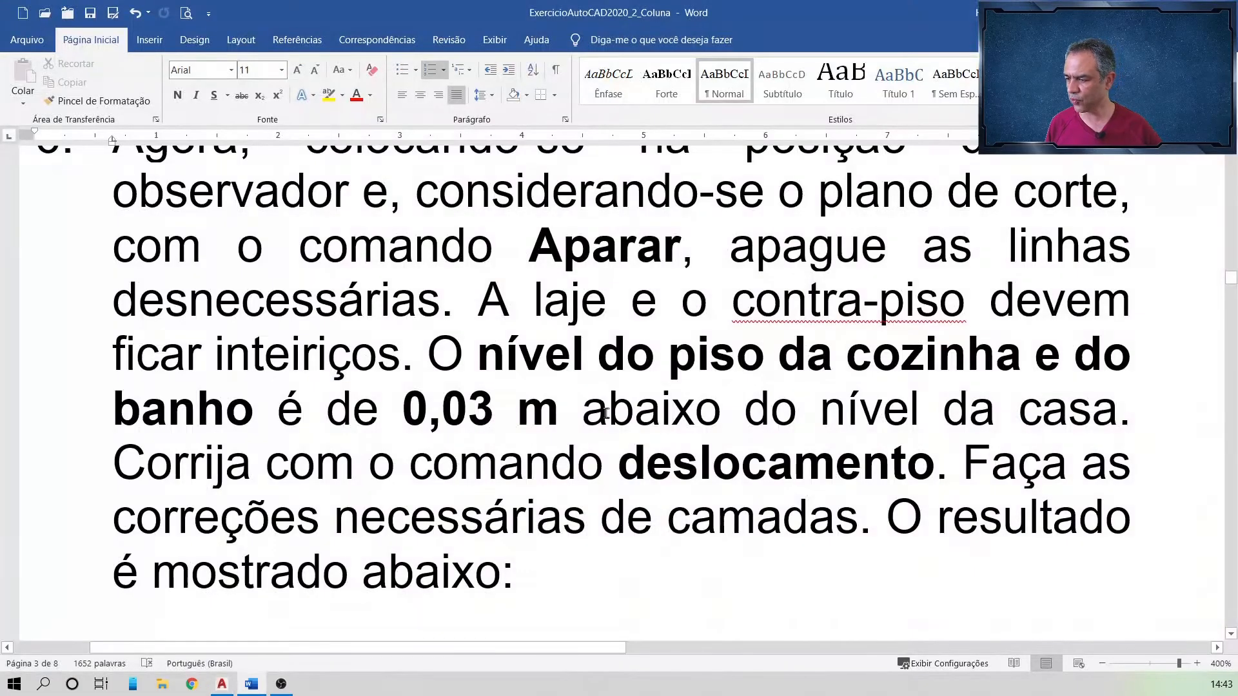
scroll(607, 413, down, 6)
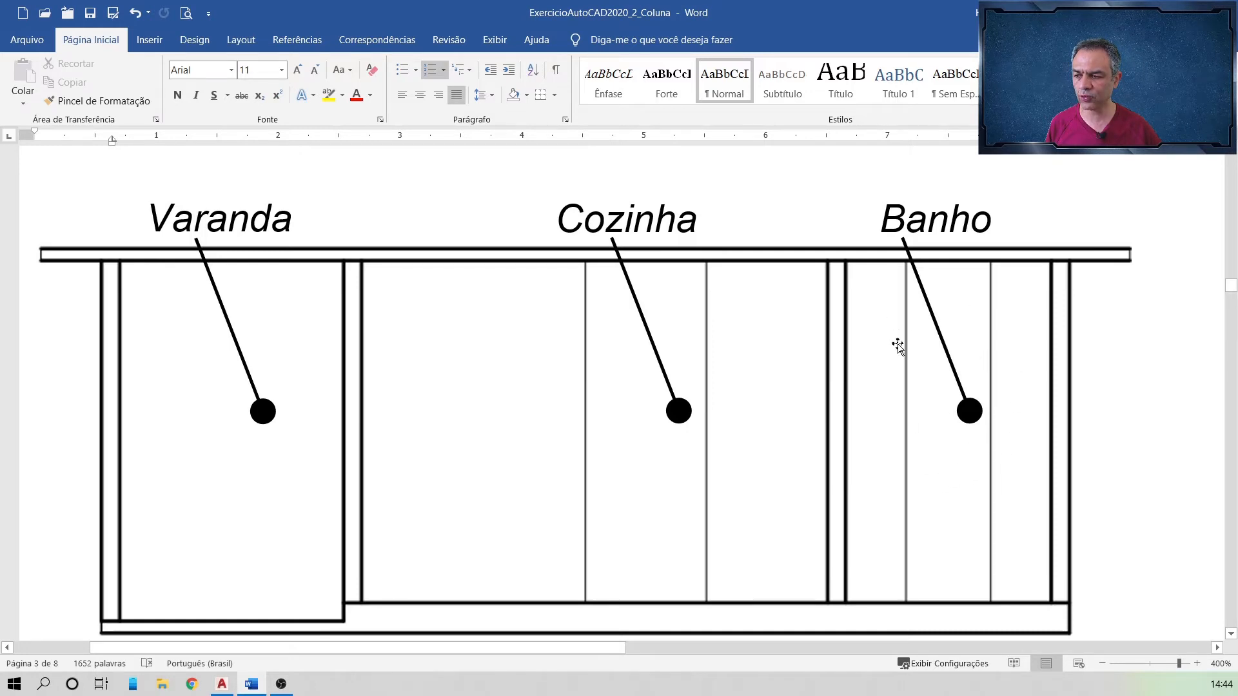
key(alt+Tab)
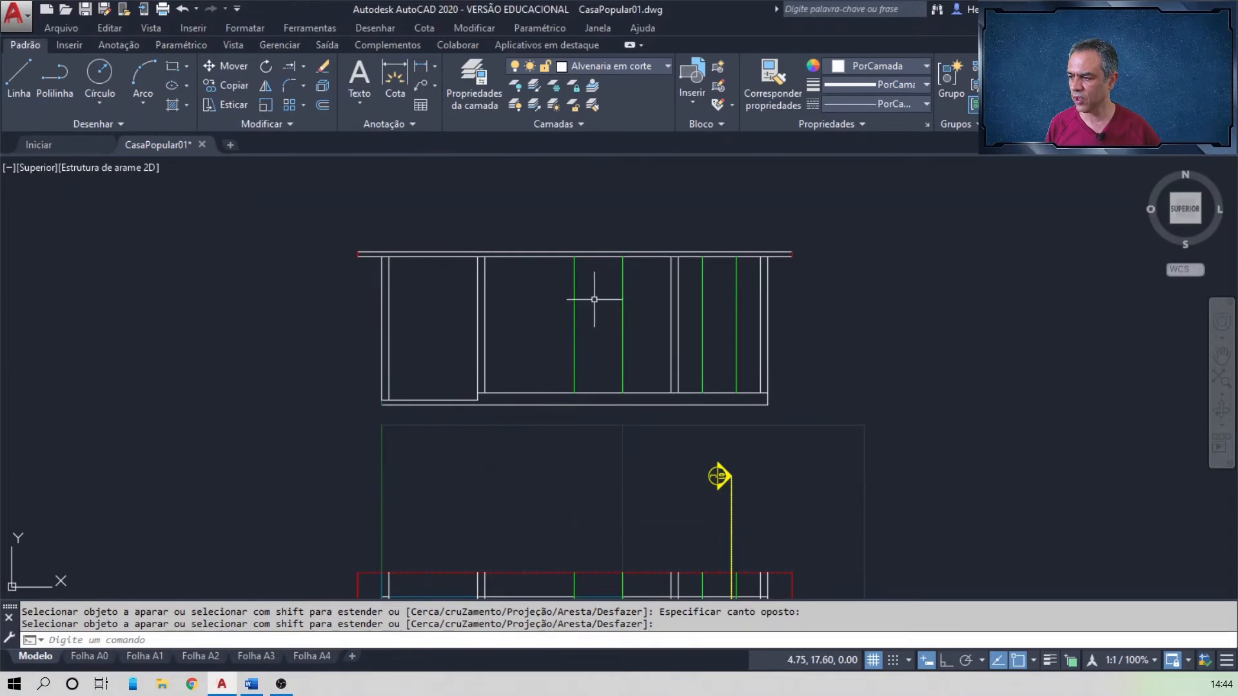
key(alt+Tab)
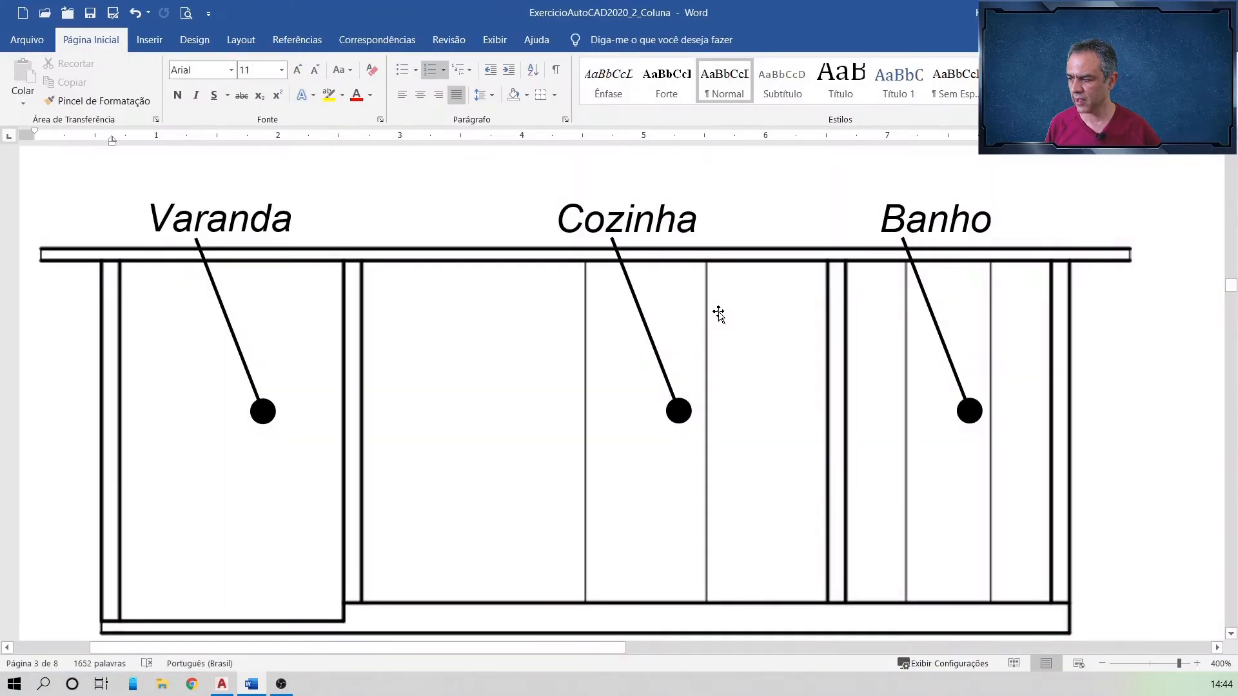
scroll(719, 315, down, 3)
scroll(719, 314, down, 3)
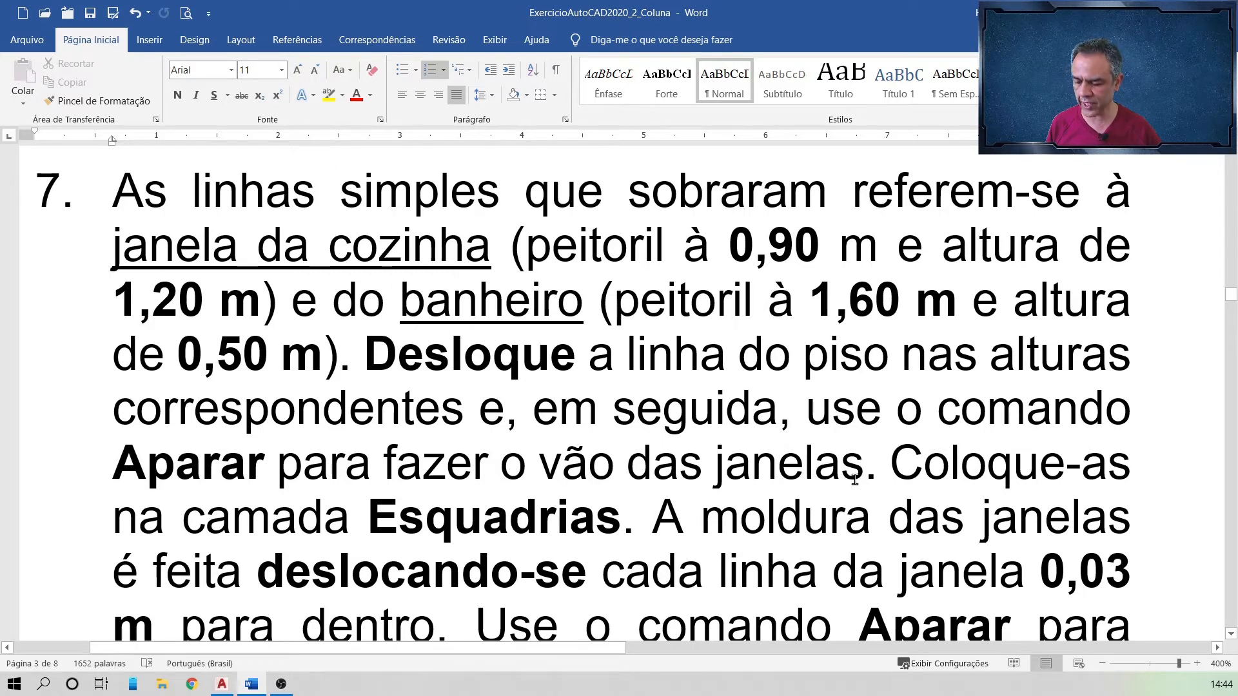
- Switch to AutoCAD and offset the kitchen and bathroom floor line 0.9 m upward for the kitchen window sill
key(alt+Tab)
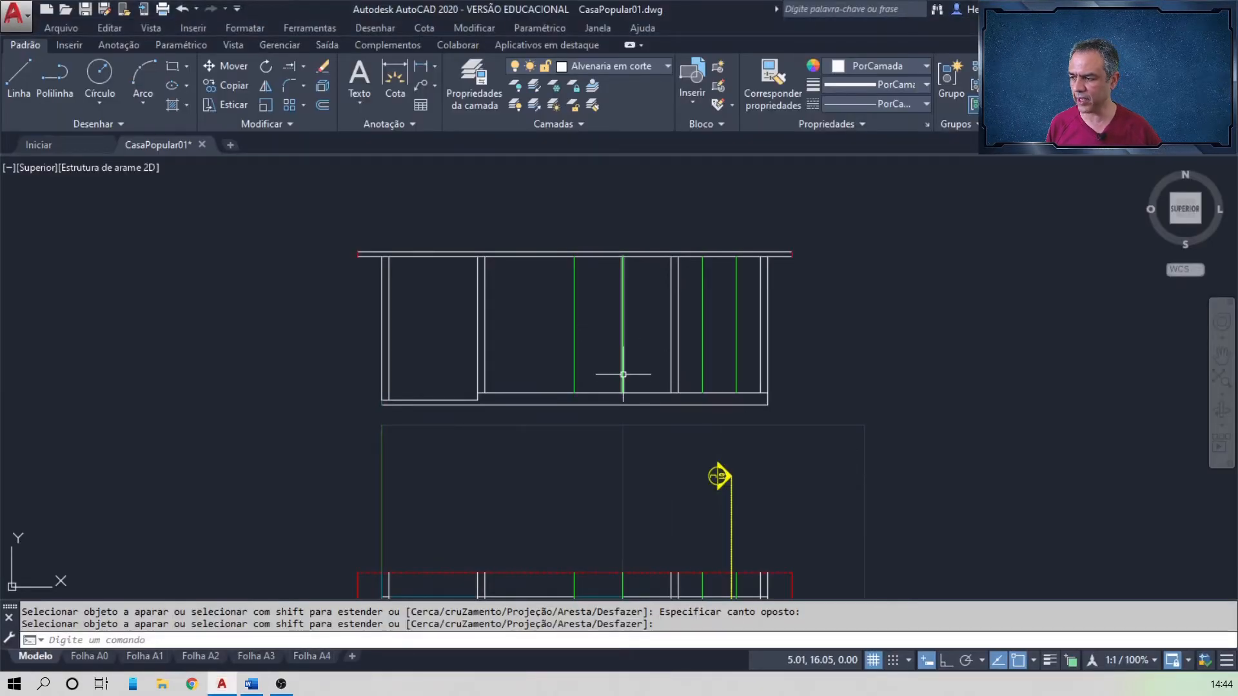
scroll(622, 365, up, 2)
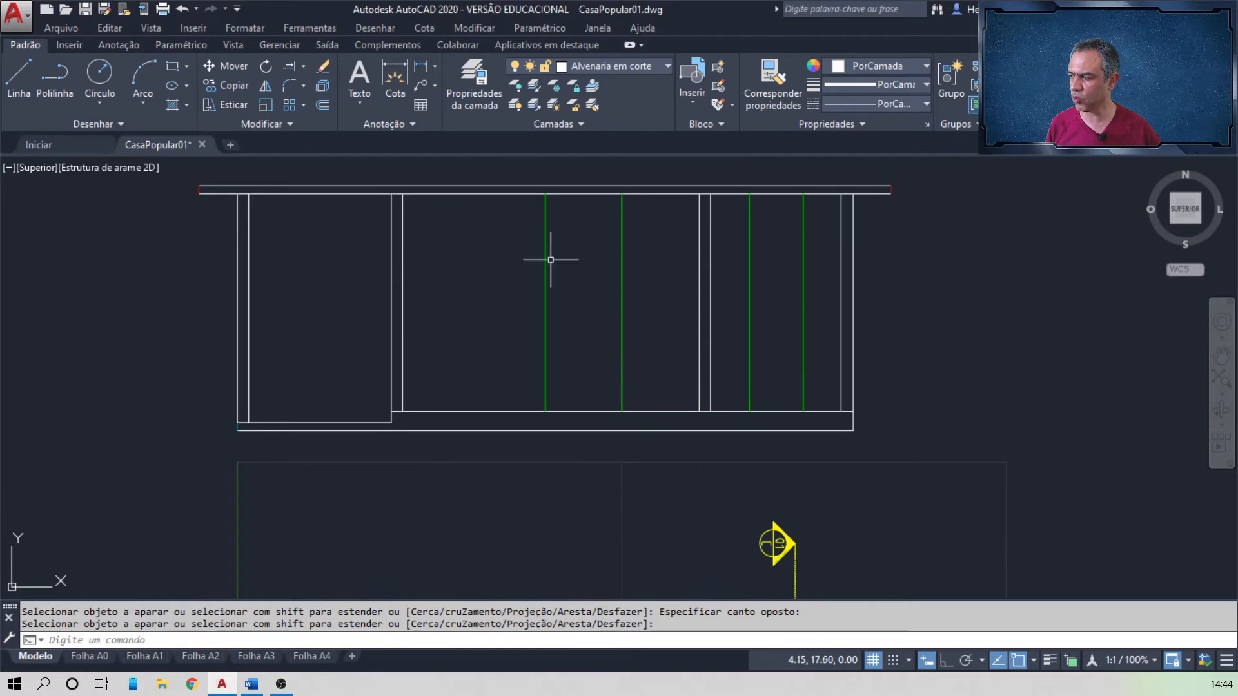
click(323, 106)
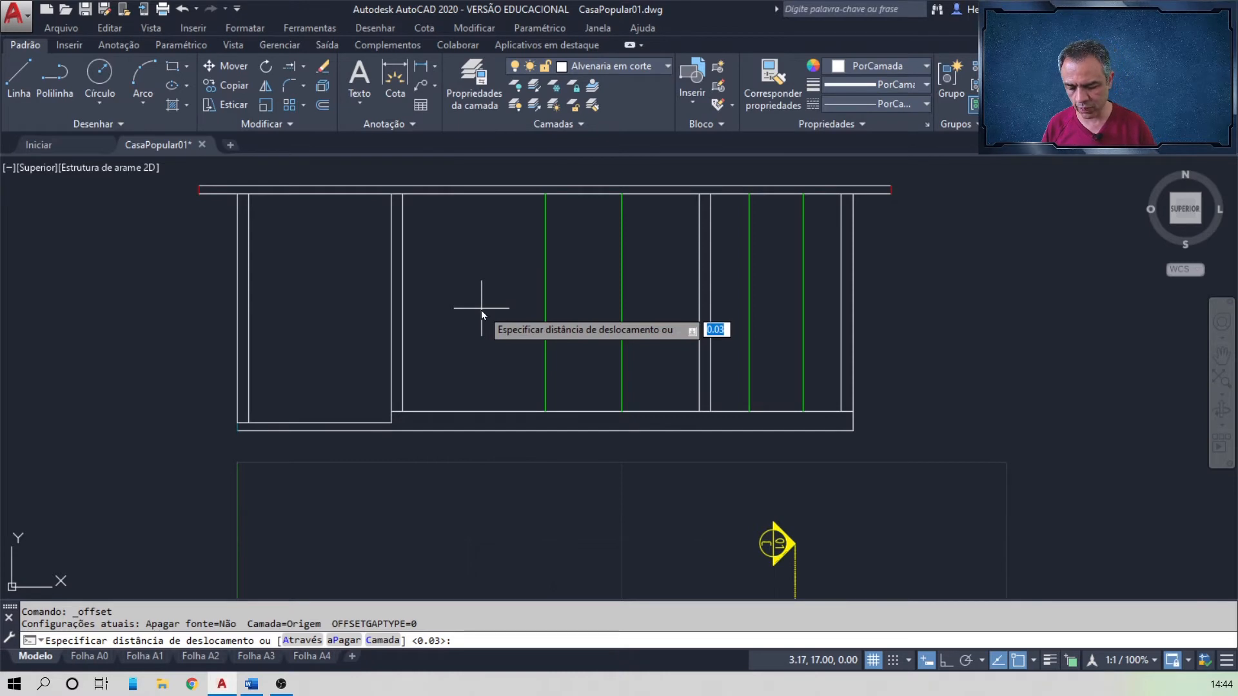
text(0.9)
key(Return)
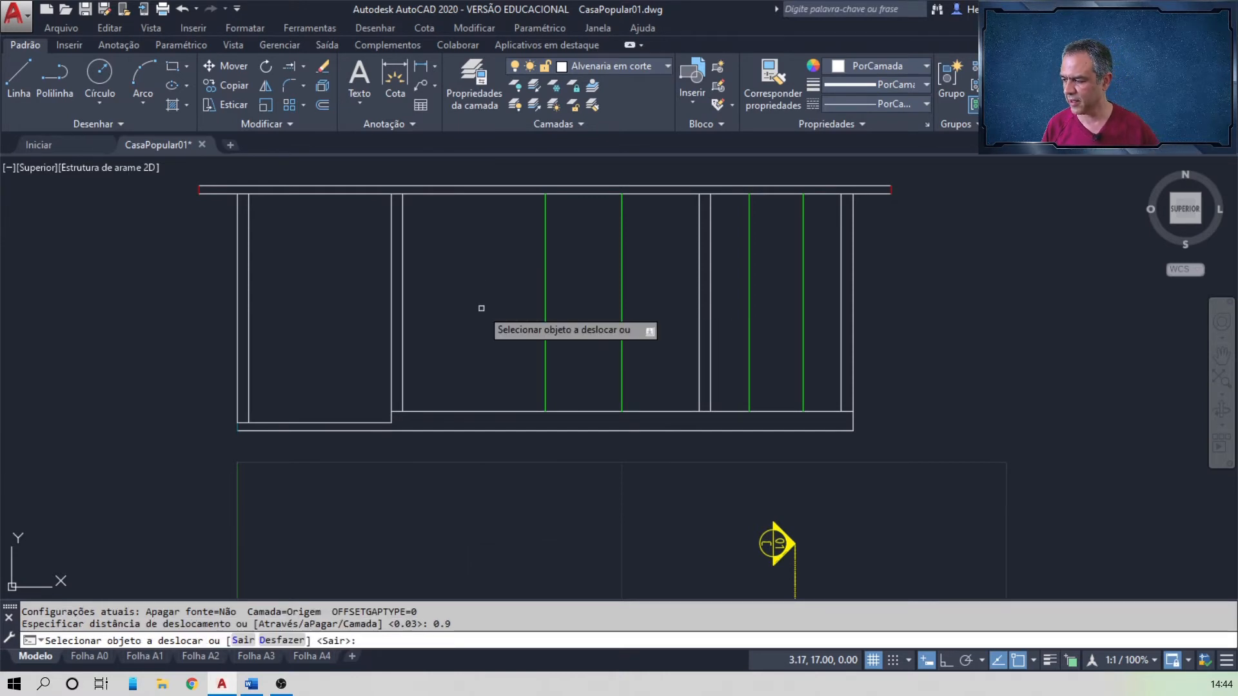
click(495, 412)
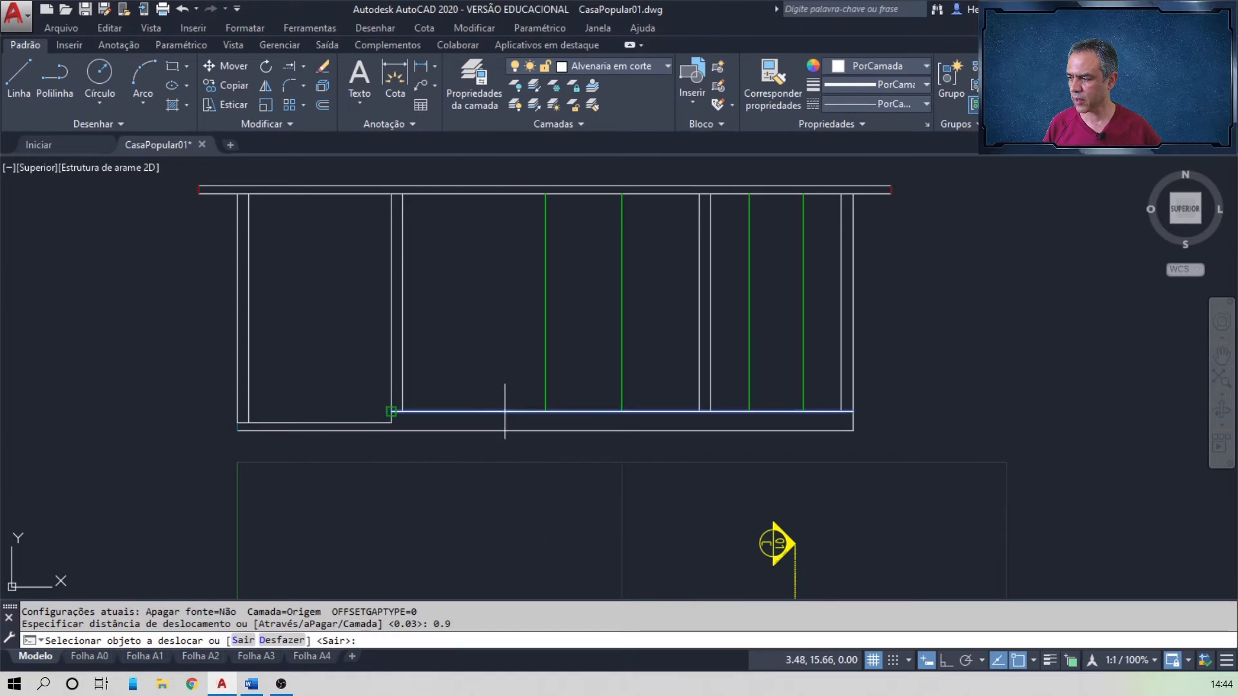
click(476, 307)
key(Return)
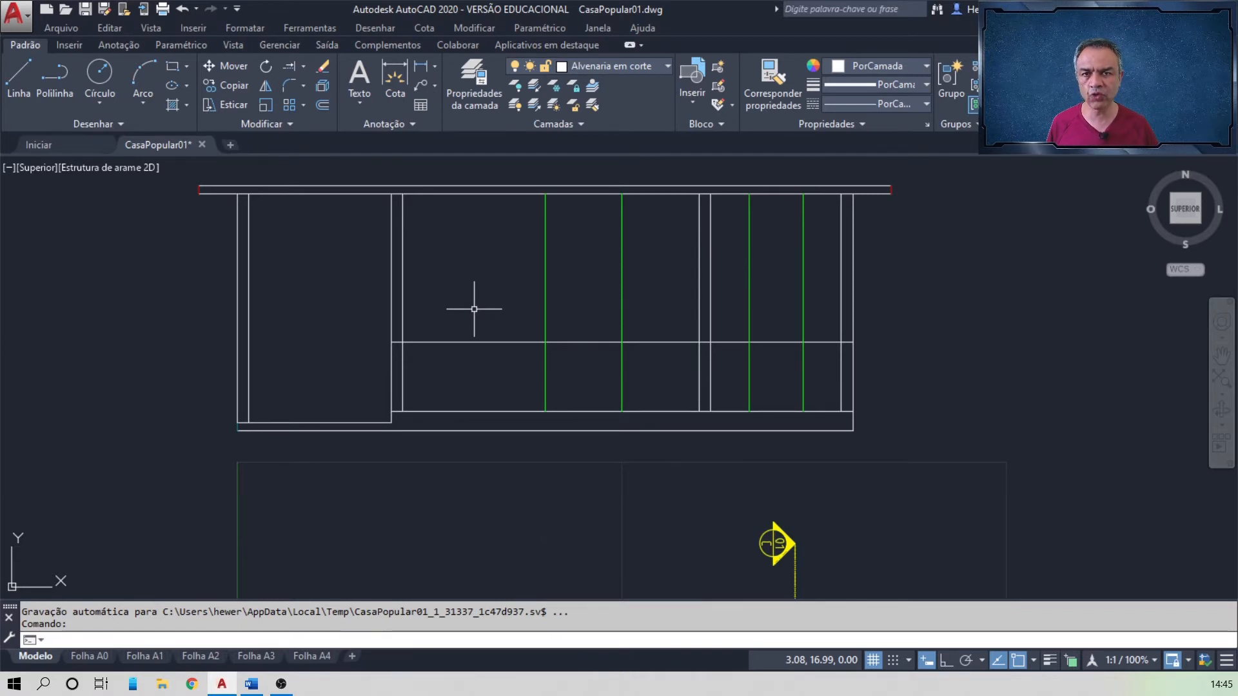
- Offset the kitchen window sill line 1.2 m upward to mark the top of the window
key(Return)
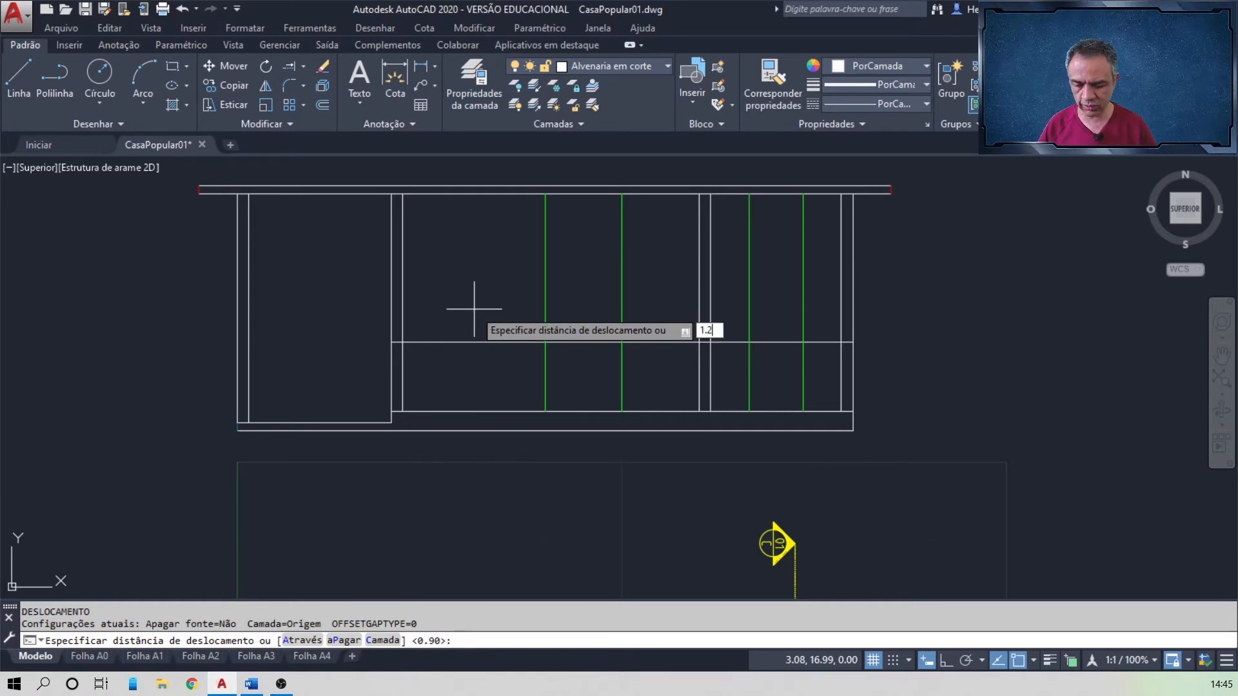
text(1.2)
key(Return)
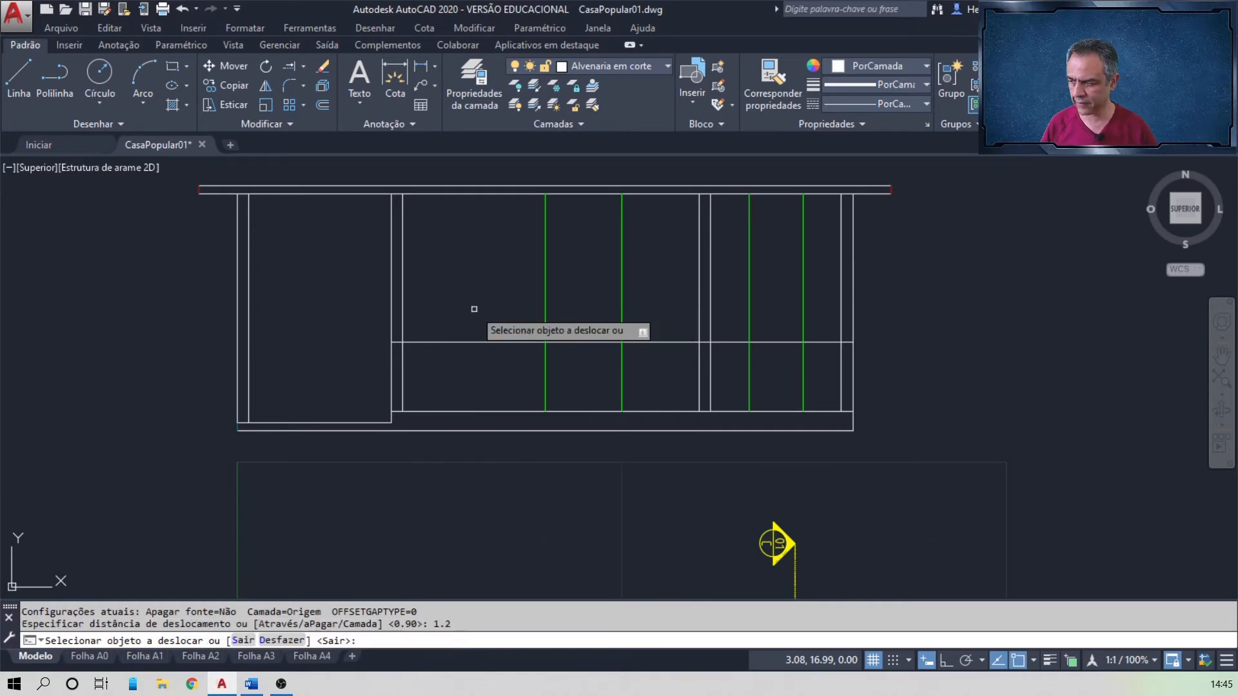
click(488, 342)
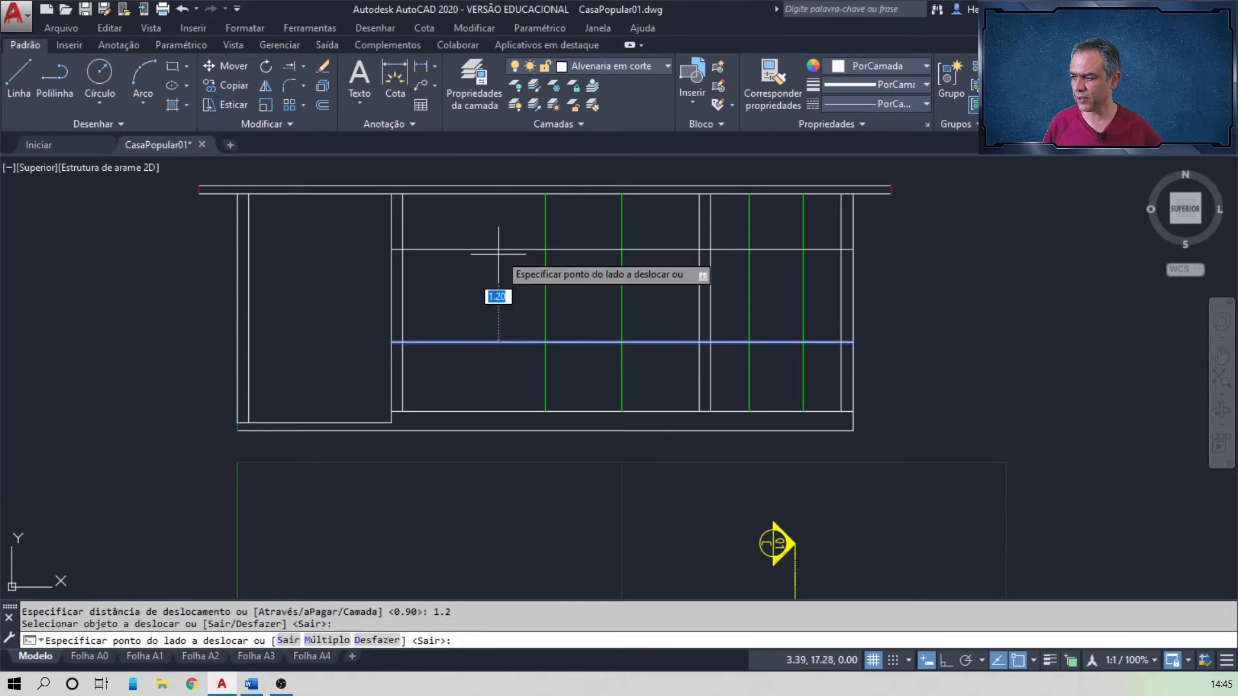
click(515, 218)
key(Return)
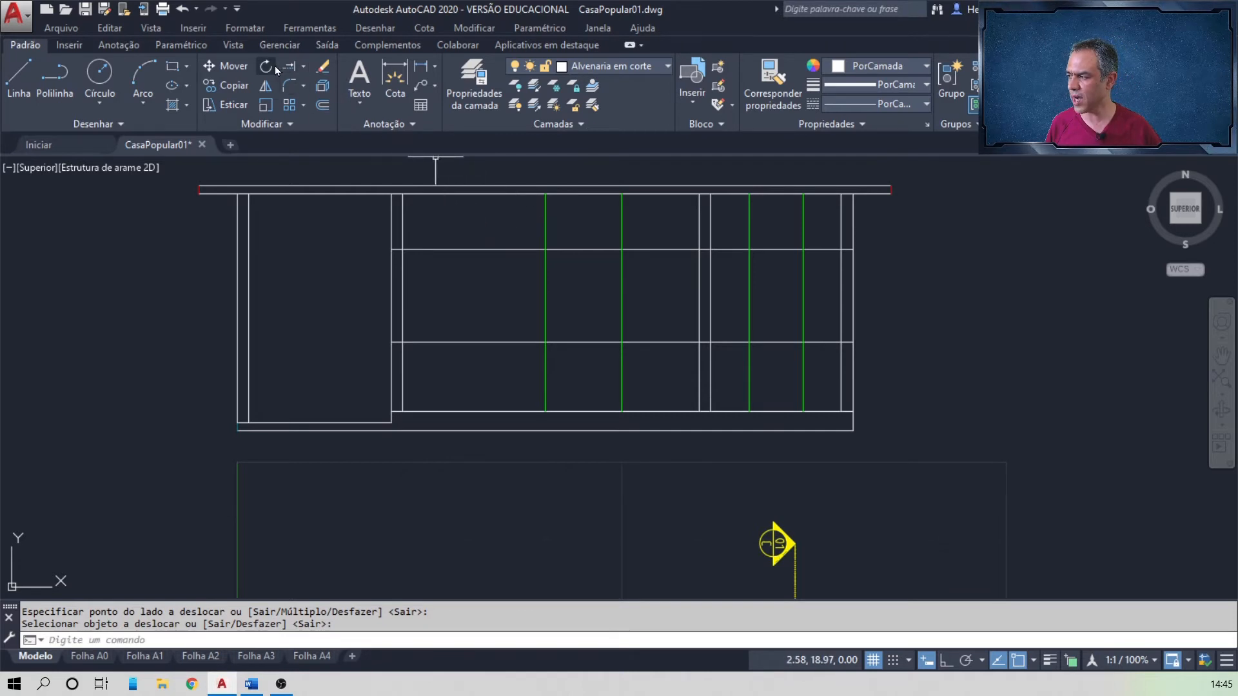
- Trim the sill, head and vertical green lines around the kitchen window so only its rectangular opening remains
click(304, 66)
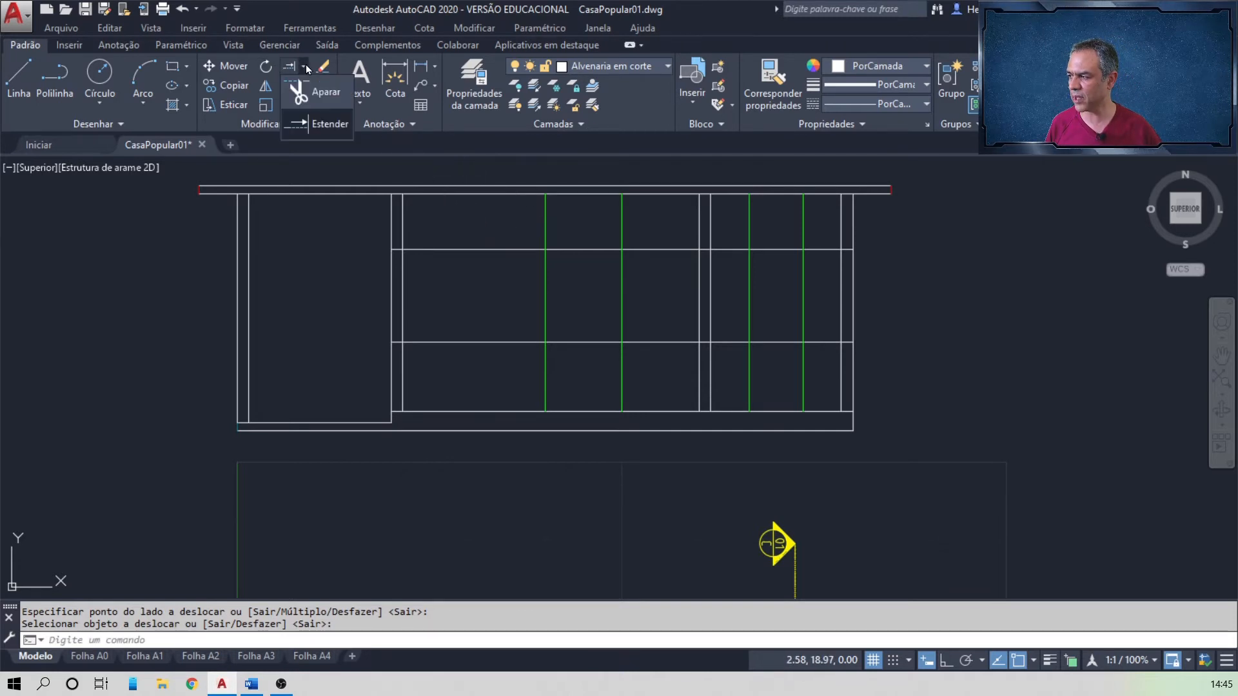
click(308, 86)
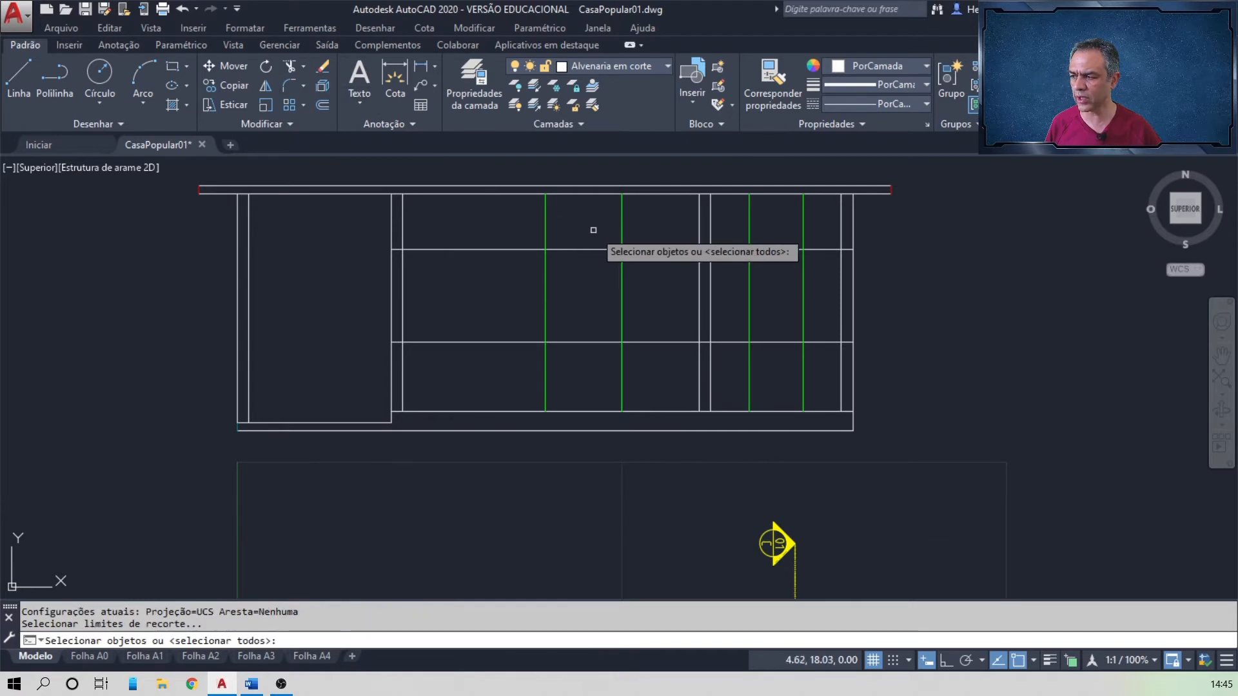
key(Return)
click(673, 223)
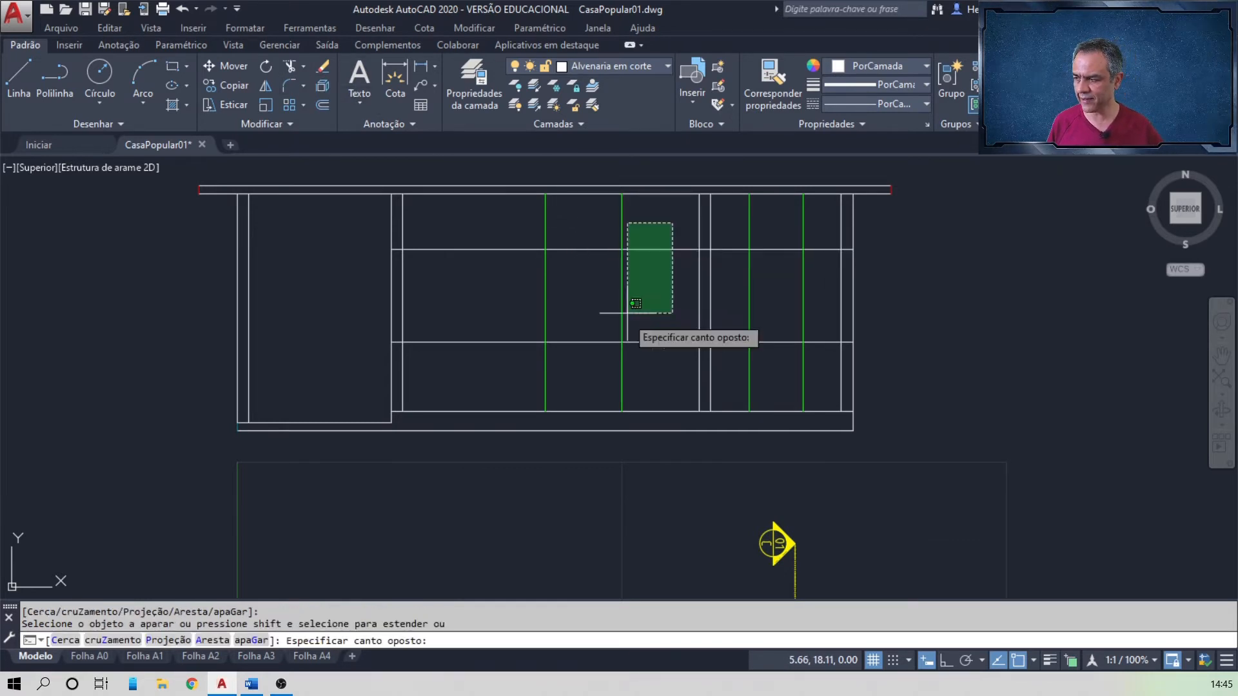
click(632, 358)
click(635, 361)
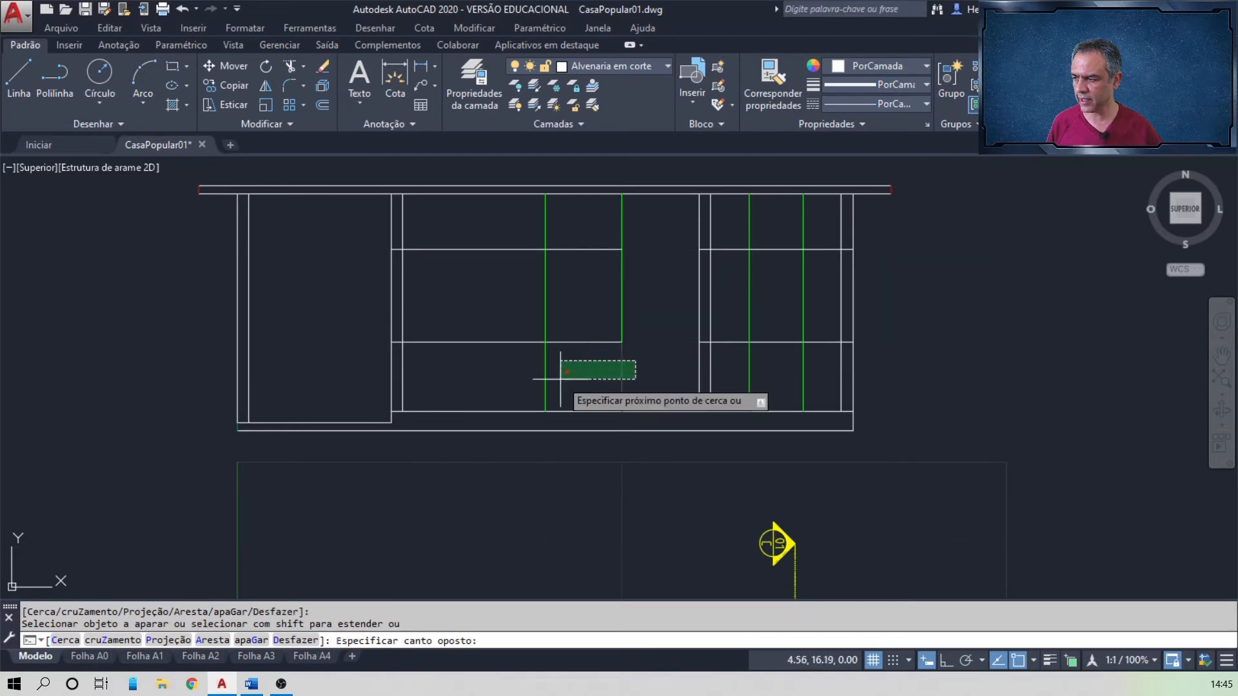
click(509, 382)
click(509, 390)
click(473, 233)
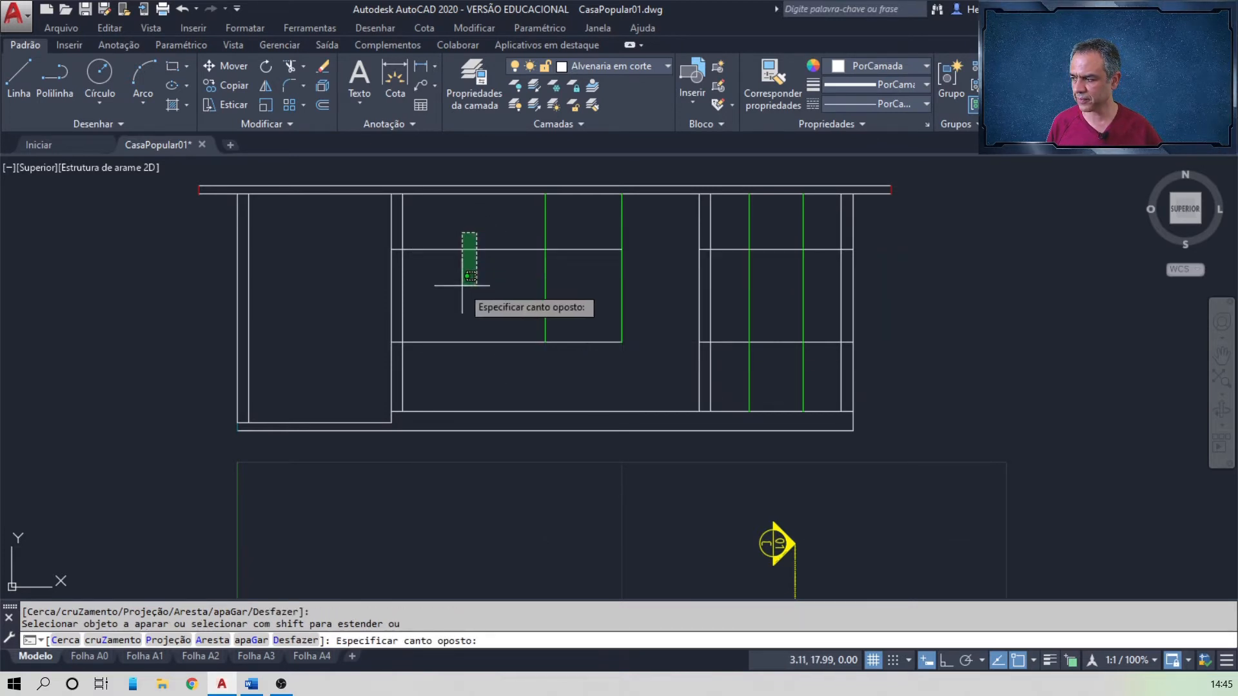
click(470, 372)
click(637, 219)
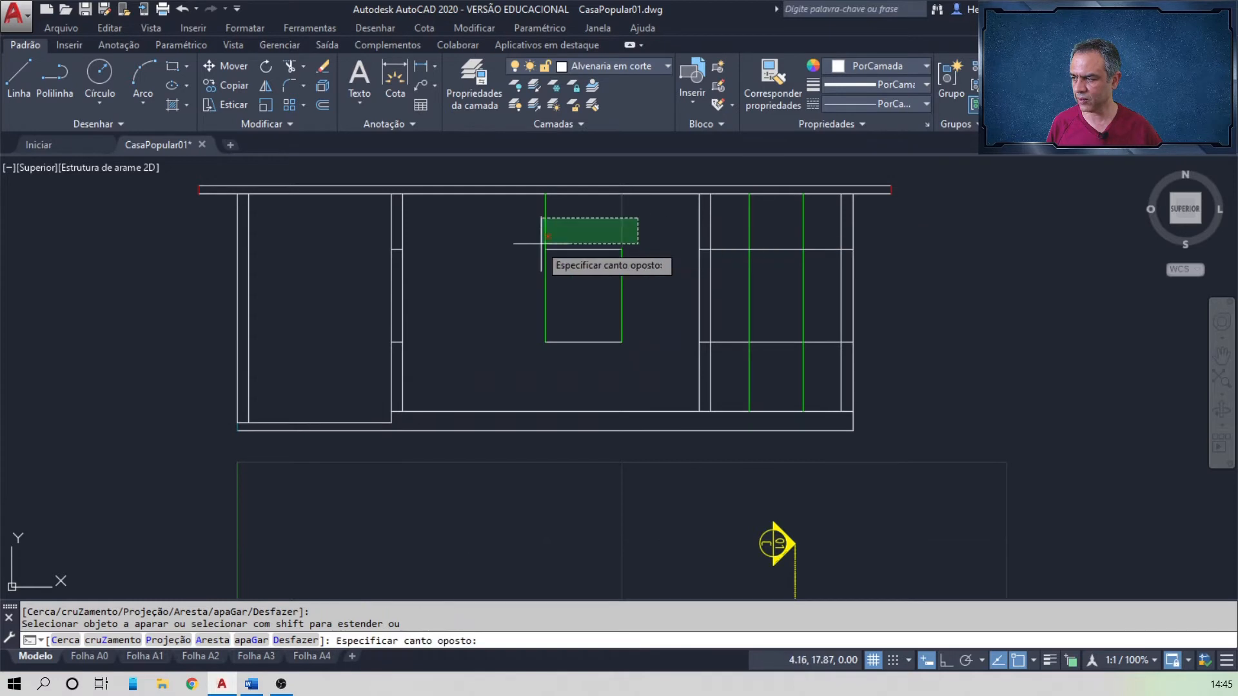
click(495, 233)
key(Return)
key(Return)
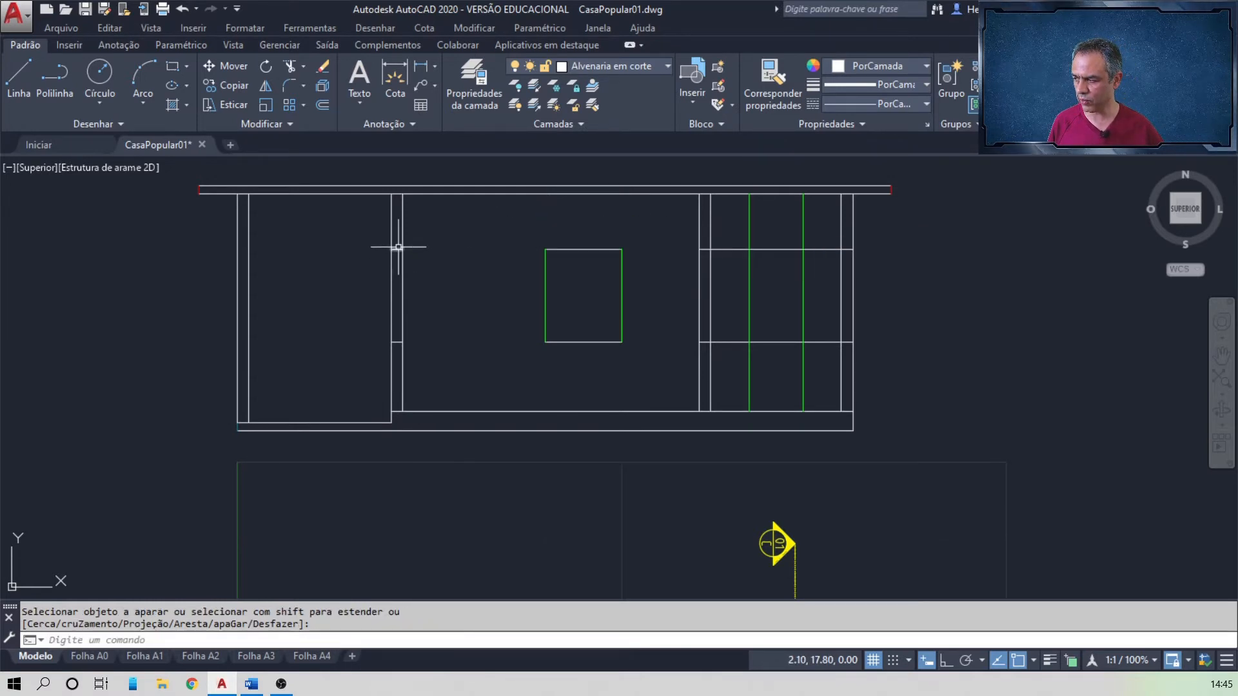
- Erase the leftover pieces of the kitchen sill and head lines in the veranda-side wall and across the bathroom
key(Delete)
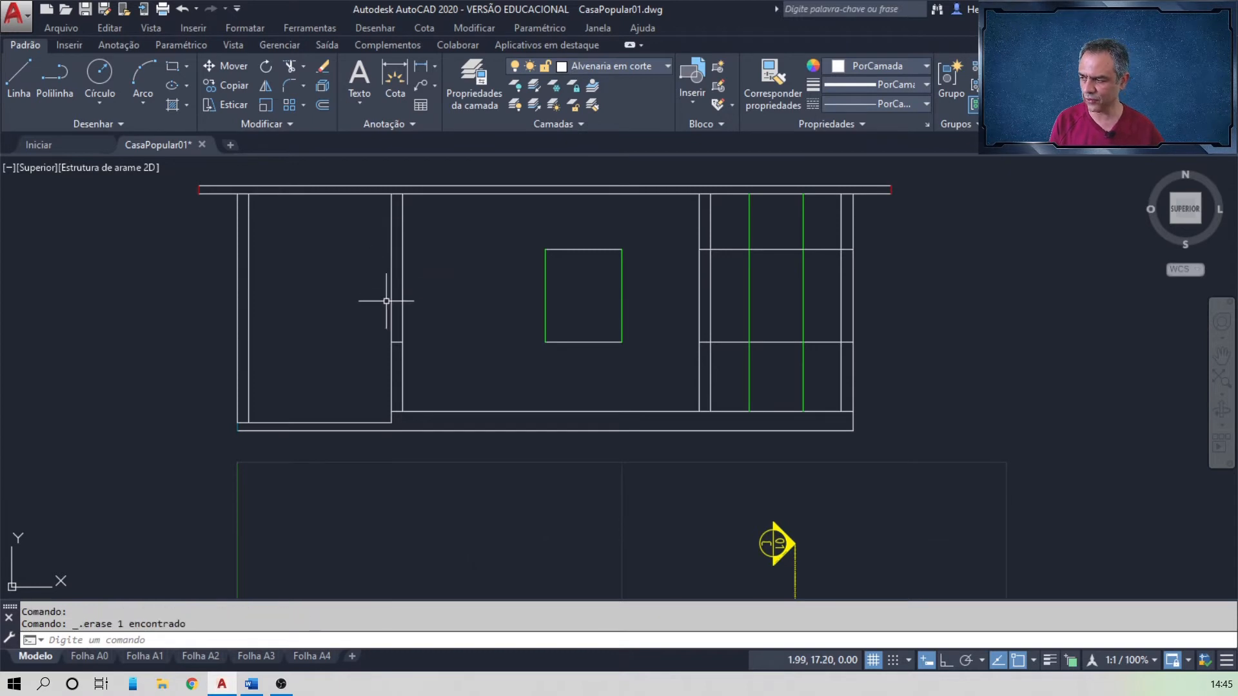
click(399, 345)
click(823, 262)
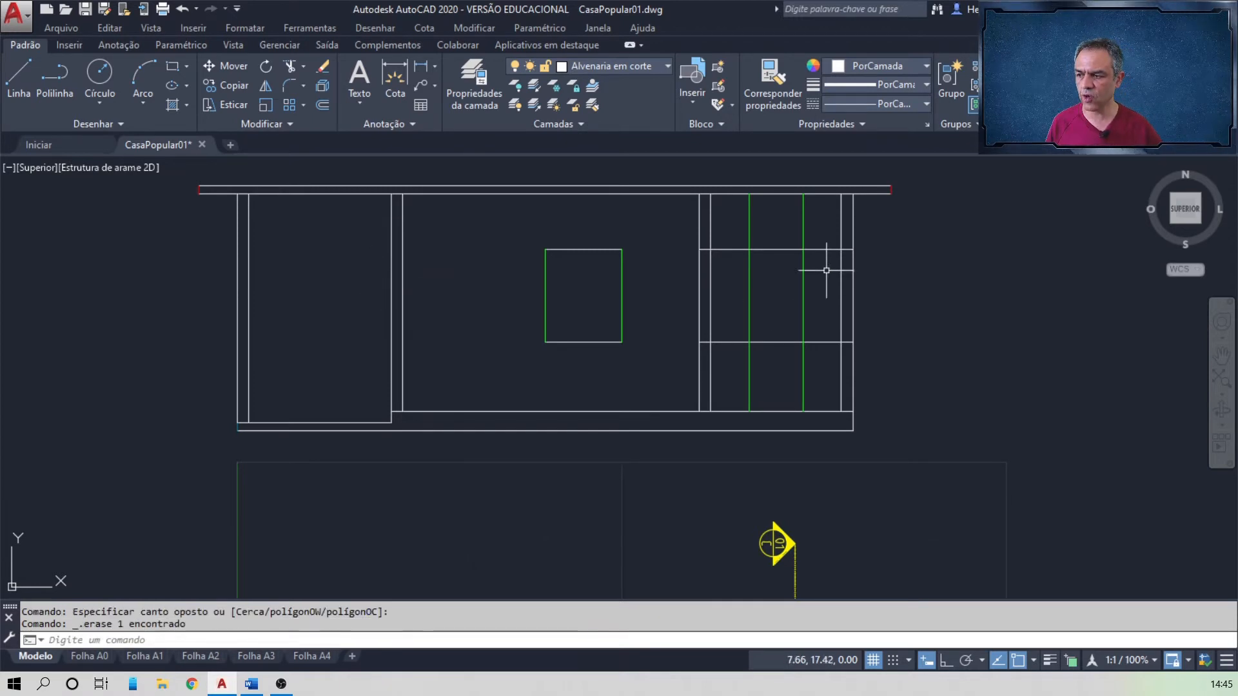
click(831, 225)
click(810, 269)
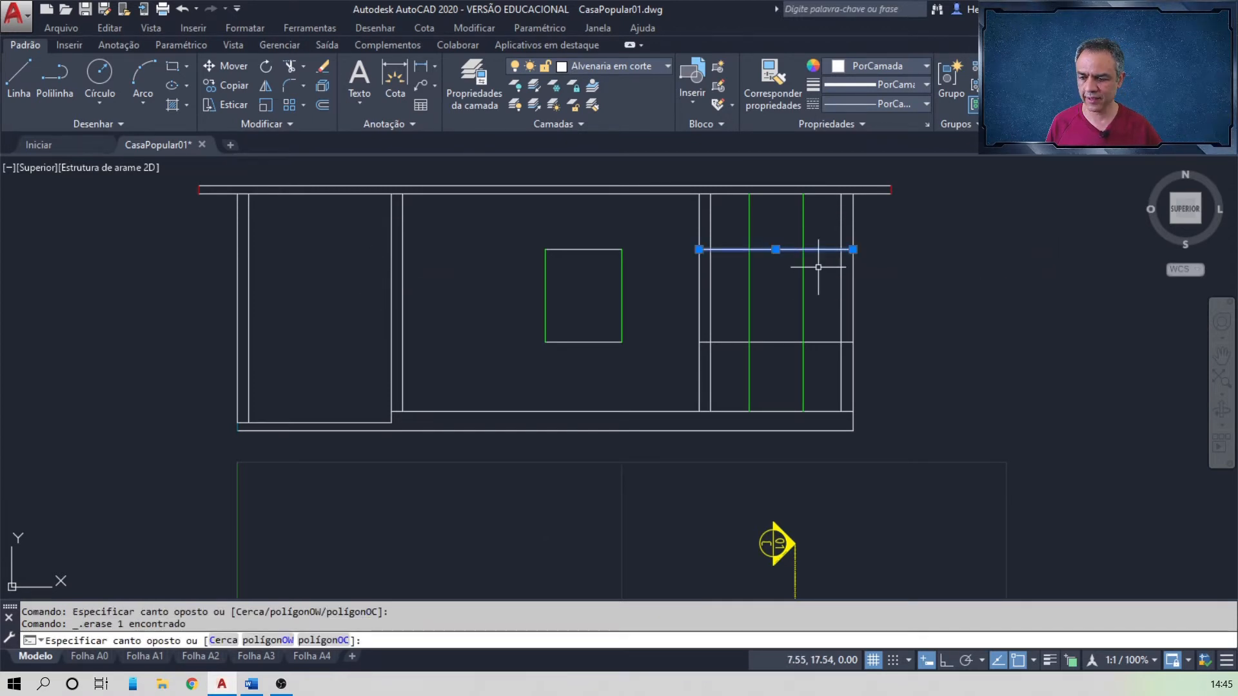
key(Delete)
click(820, 324)
click(808, 364)
key(Delete)
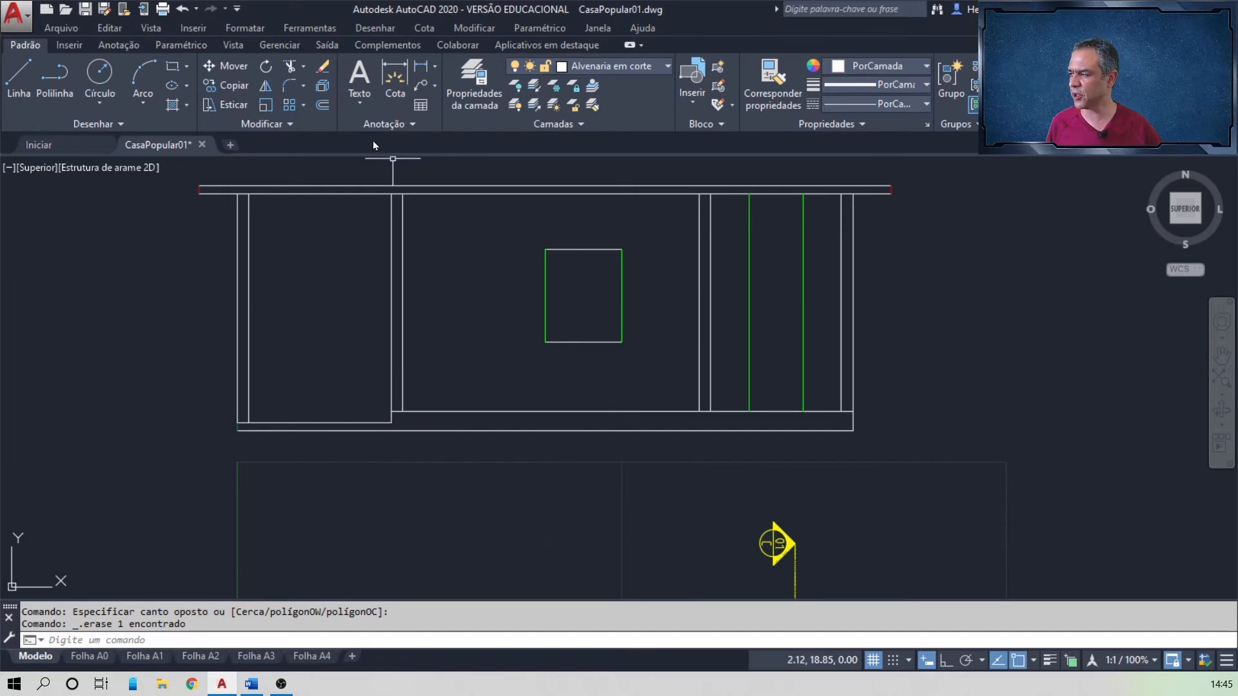
- Offset the kitchen and bathroom floor line 1.6 m upward for the bathroom window sill
click(326, 105)
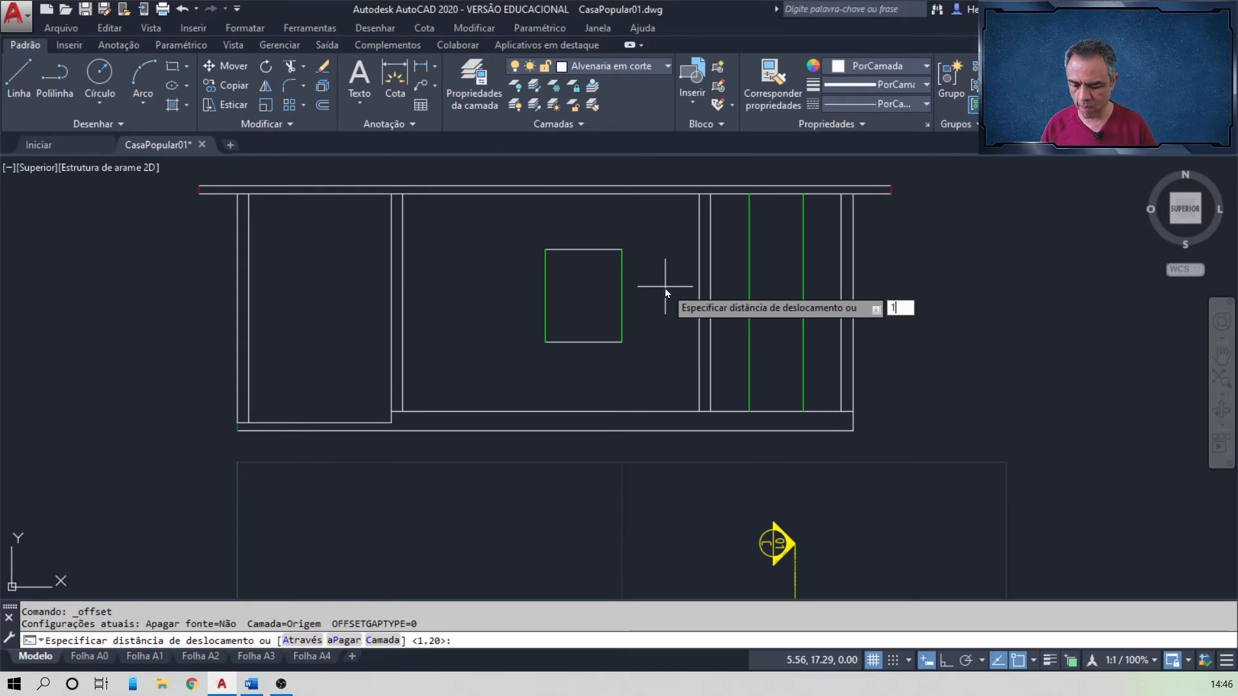
text(1.6)
key(Return)
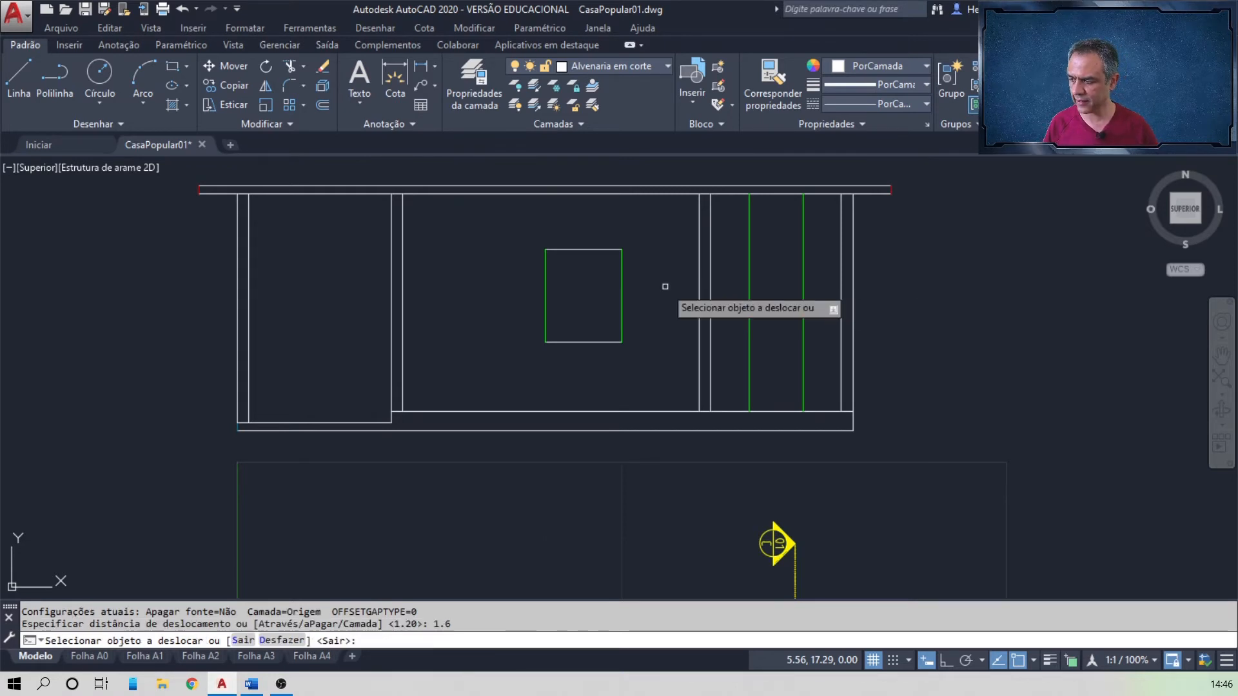
click(779, 413)
click(783, 331)
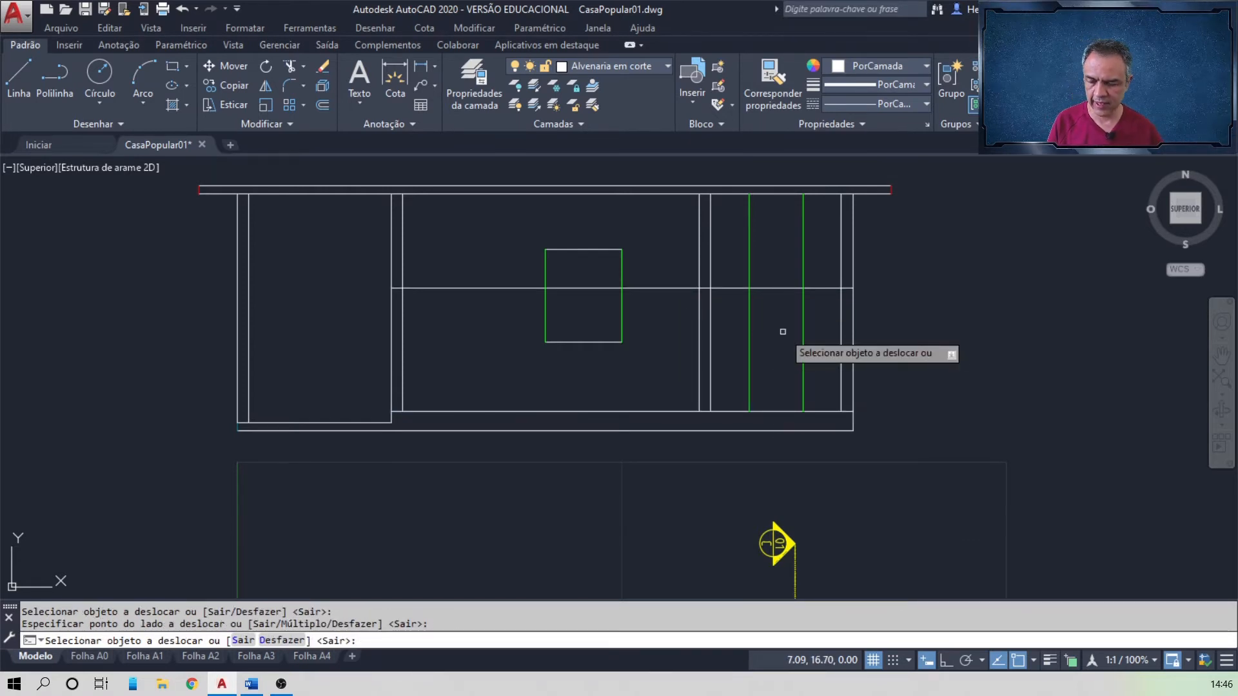
key(Return)
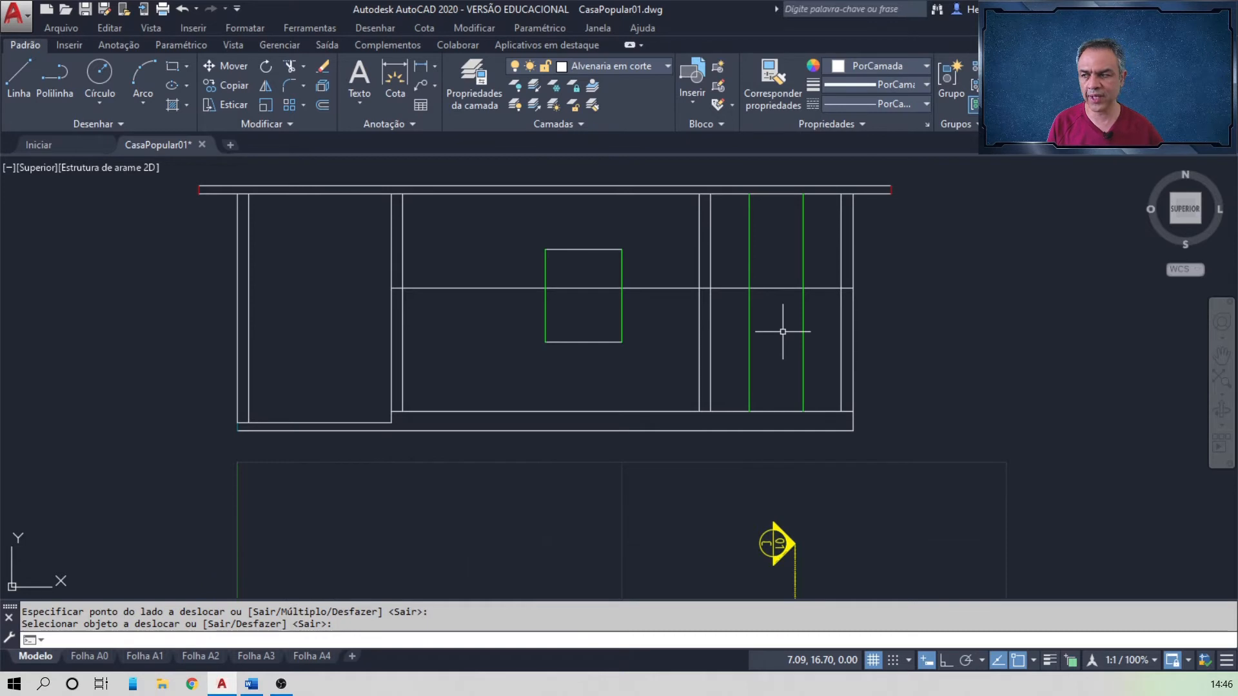
- Offset the bathroom window sill line 0.5 m upward to mark the top of the window
key(Return)
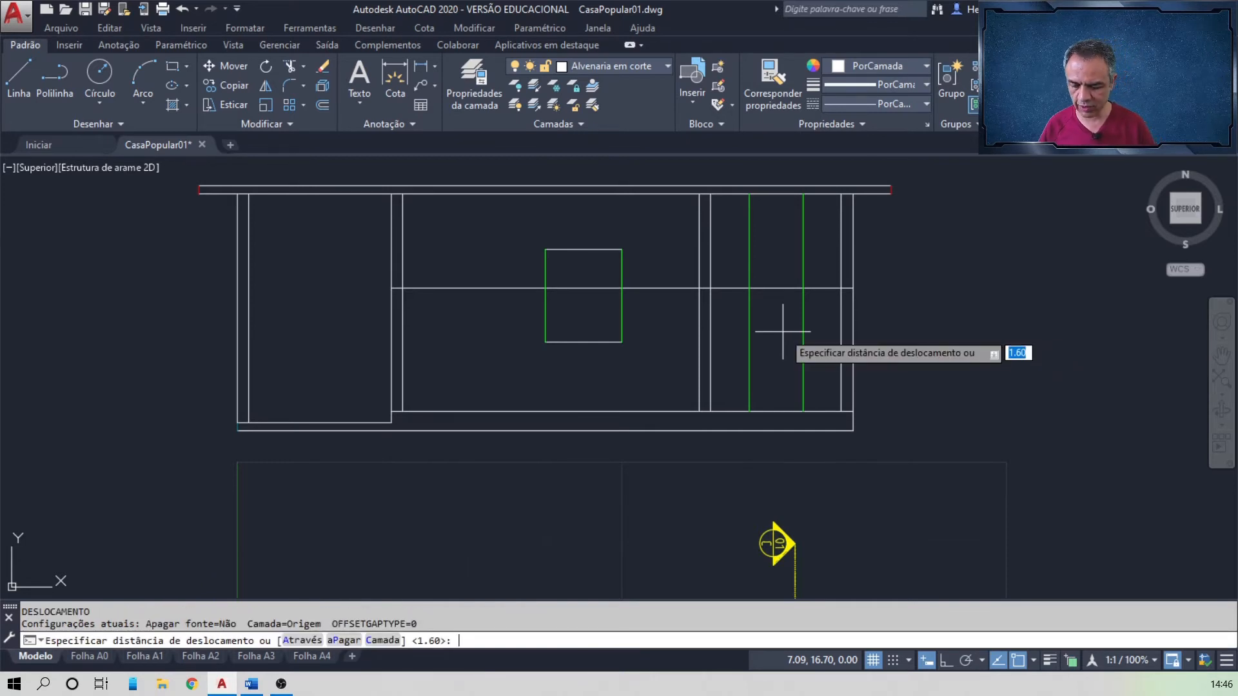
text(0.5)
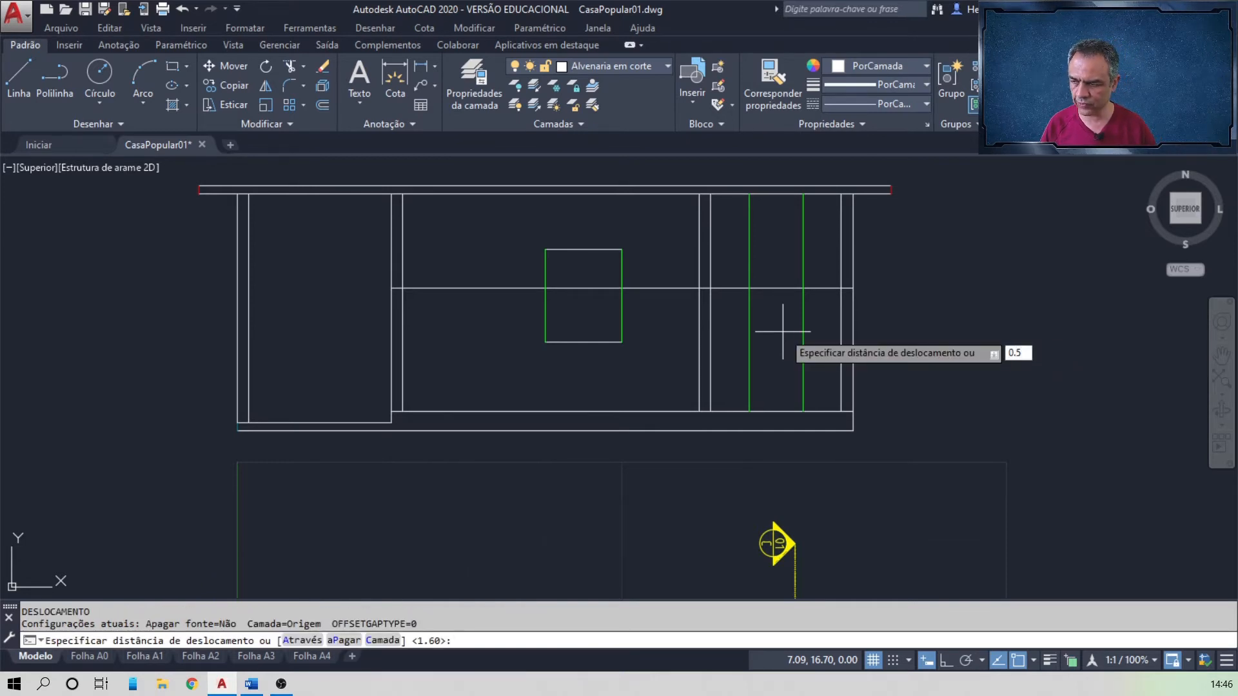
key(Return)
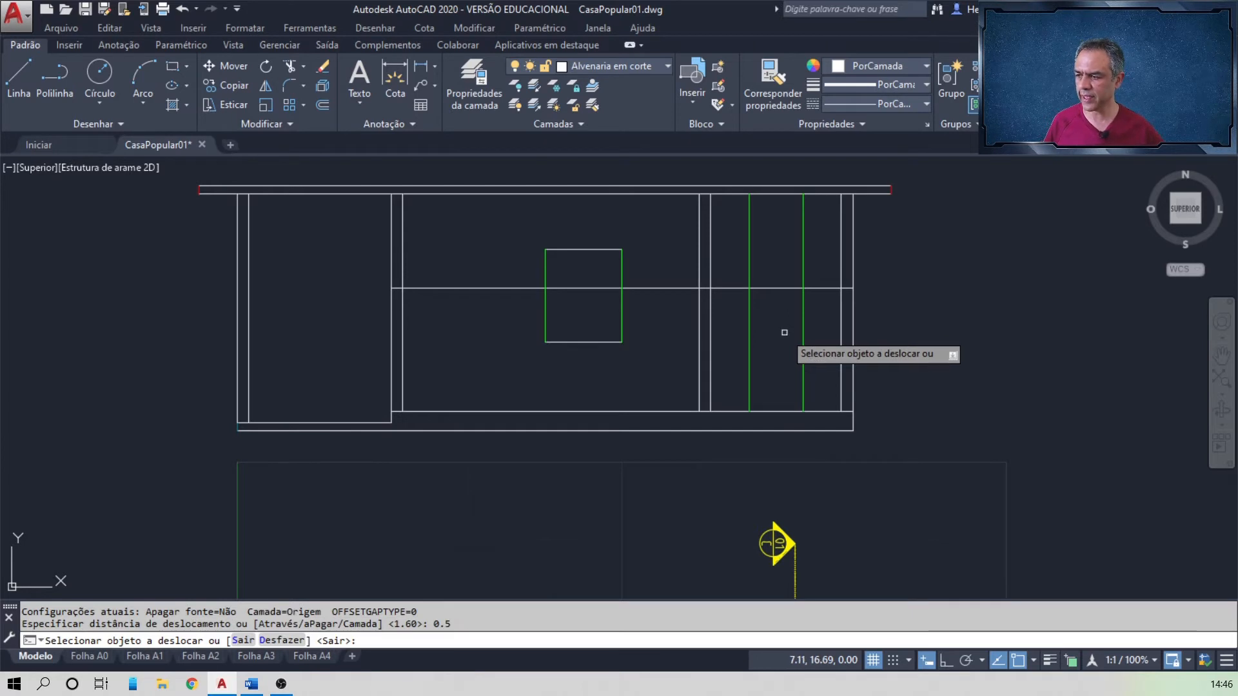
click(779, 286)
click(787, 221)
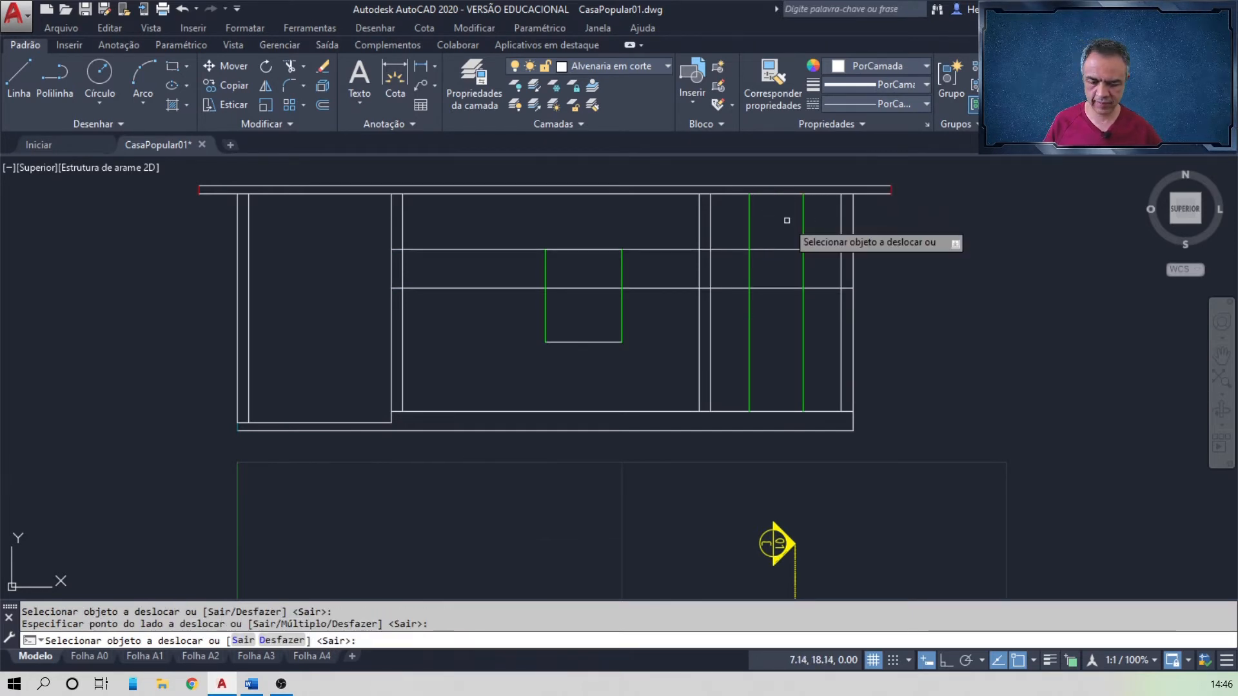
key(Return)
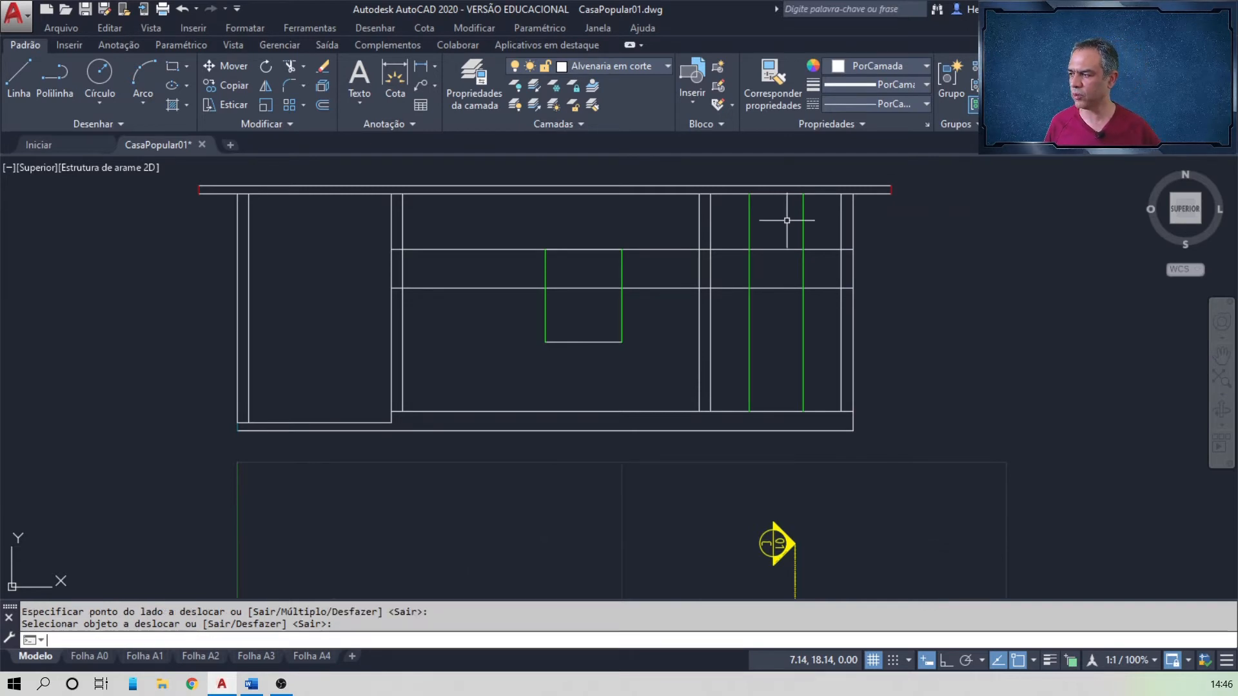
- Trim the horizontal and vertical green lines around the bathroom window so only its rectangular opening remains
click(291, 69)
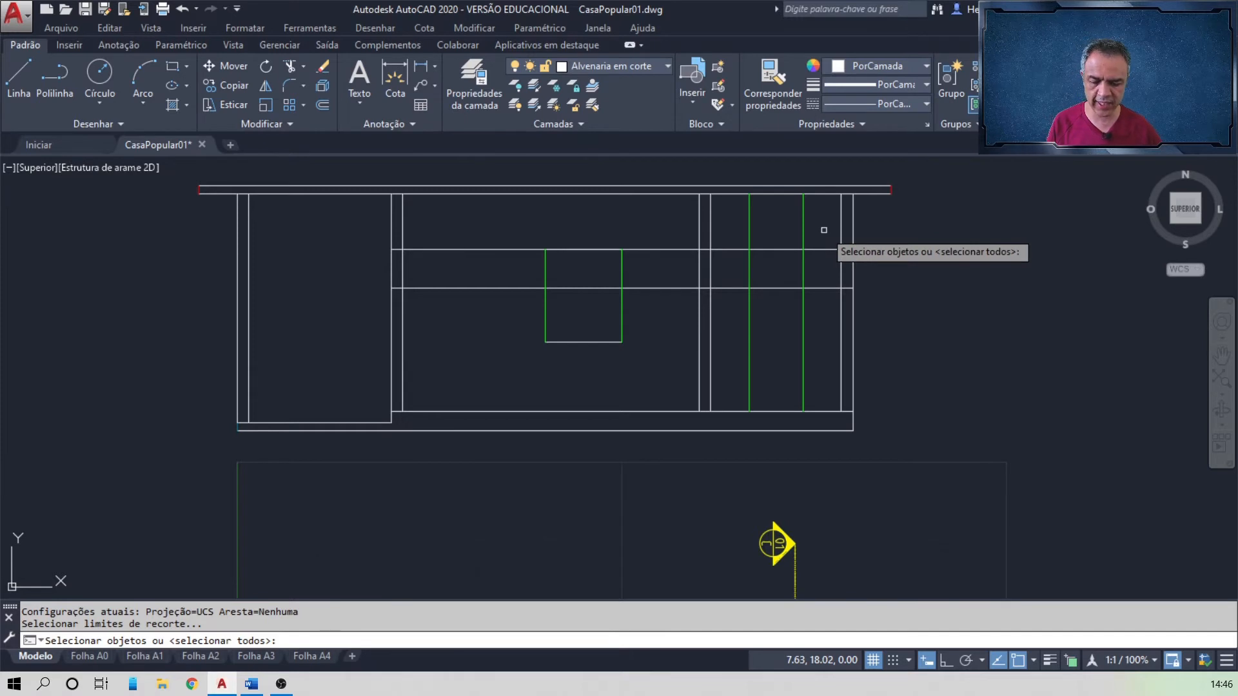
key(Return)
drag(823, 230, 820, 314)
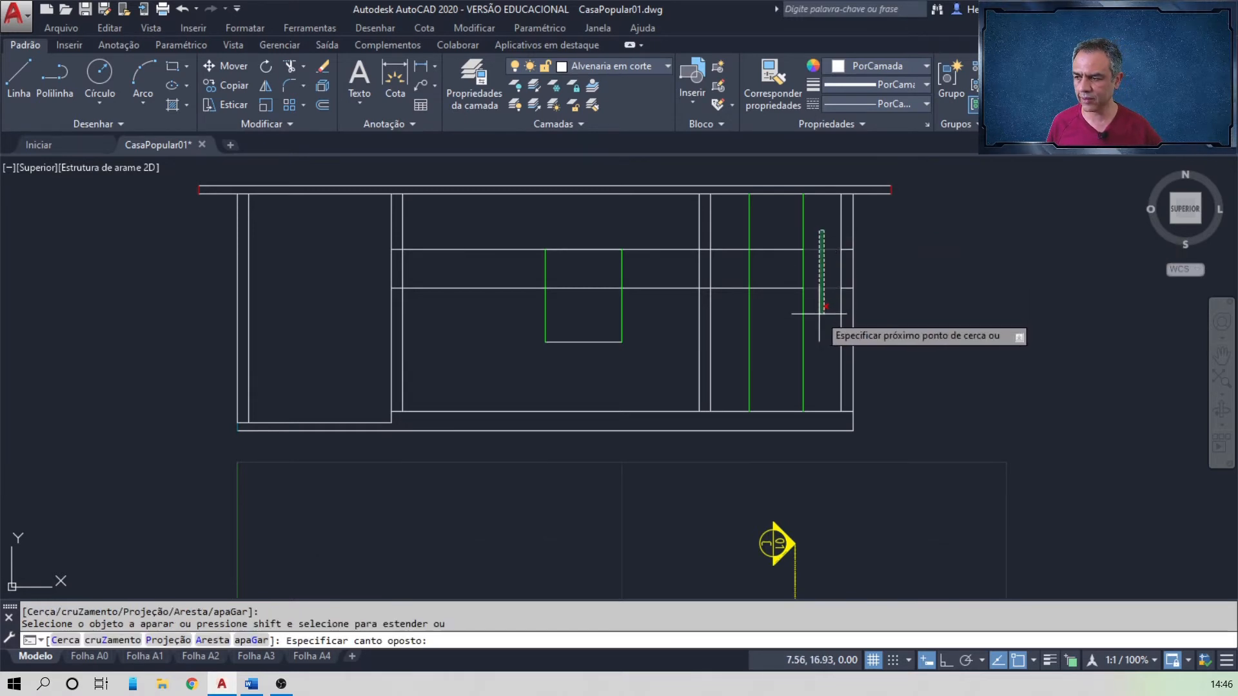
click(819, 314)
click(812, 313)
click(743, 340)
click(819, 215)
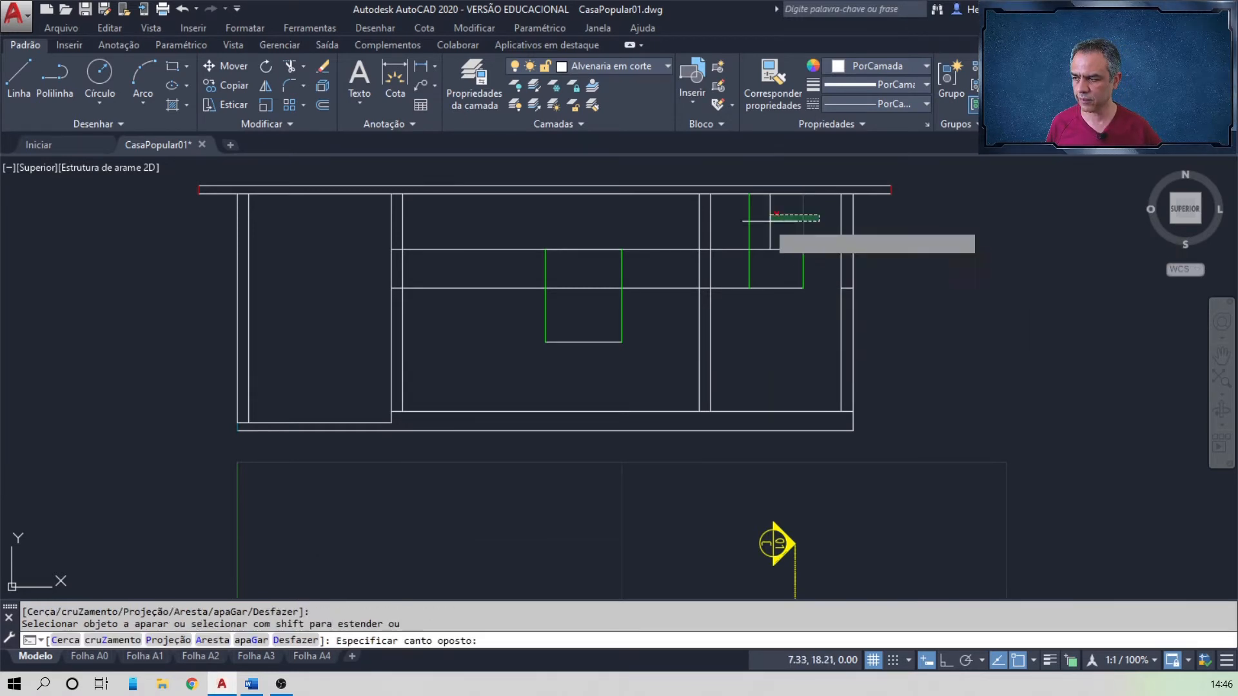
click(741, 230)
click(738, 237)
click(733, 303)
key(Return)
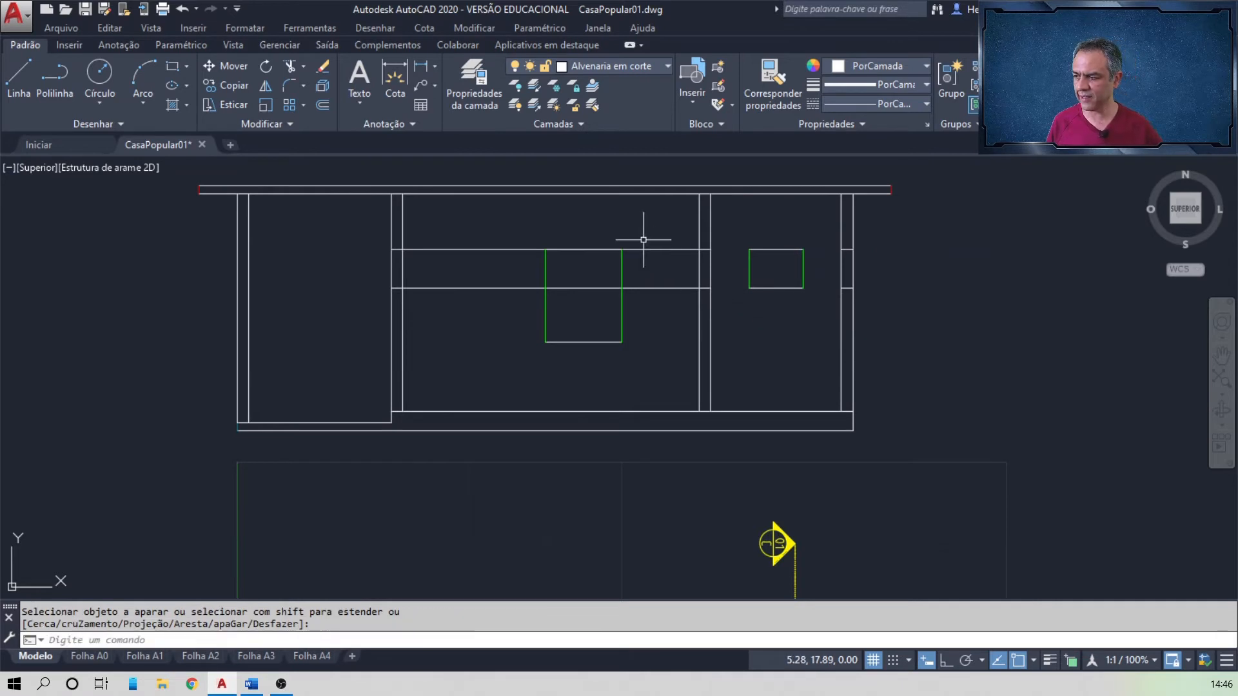
- Erase the leftover horizontal construction lines crossing the kitchen and the short pieces inside the bathroom's outer wall
click(669, 222)
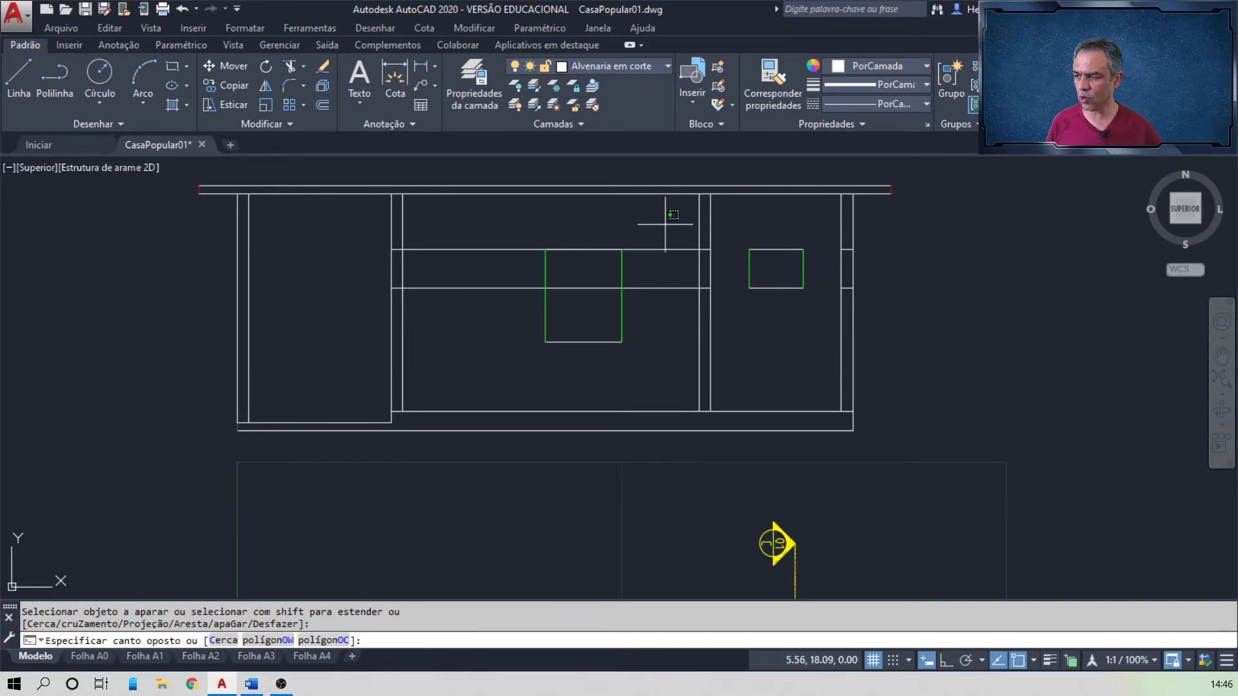
click(663, 332)
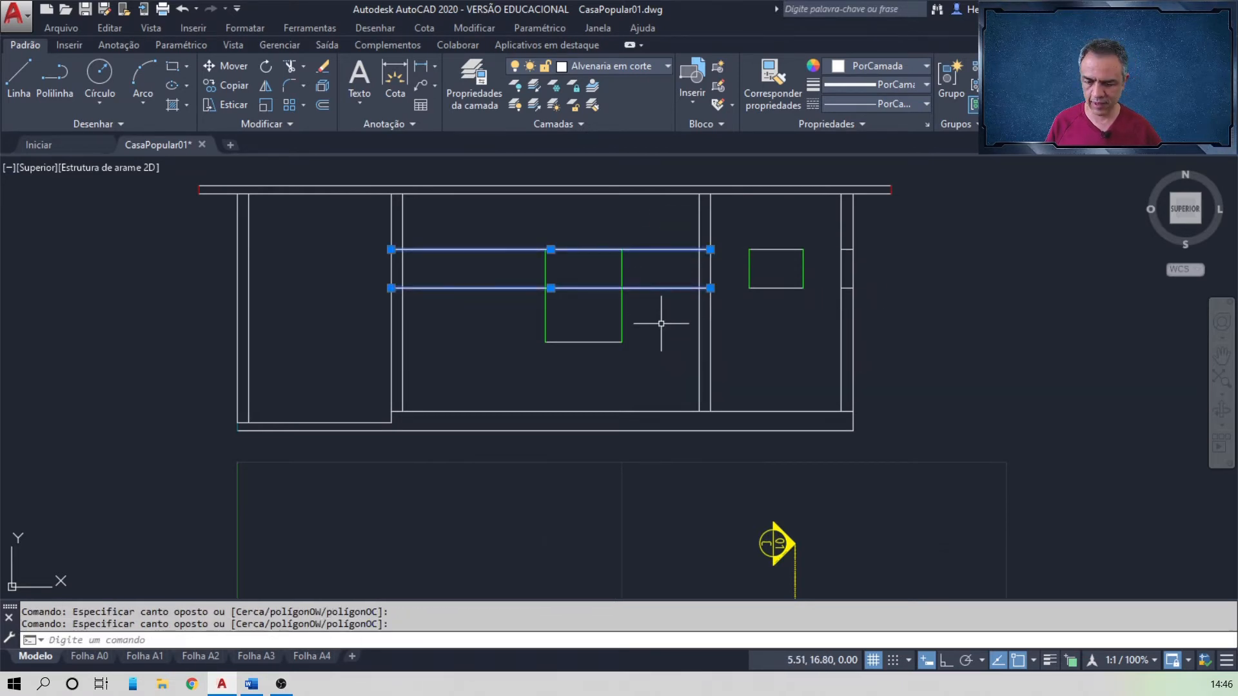
key(Delete)
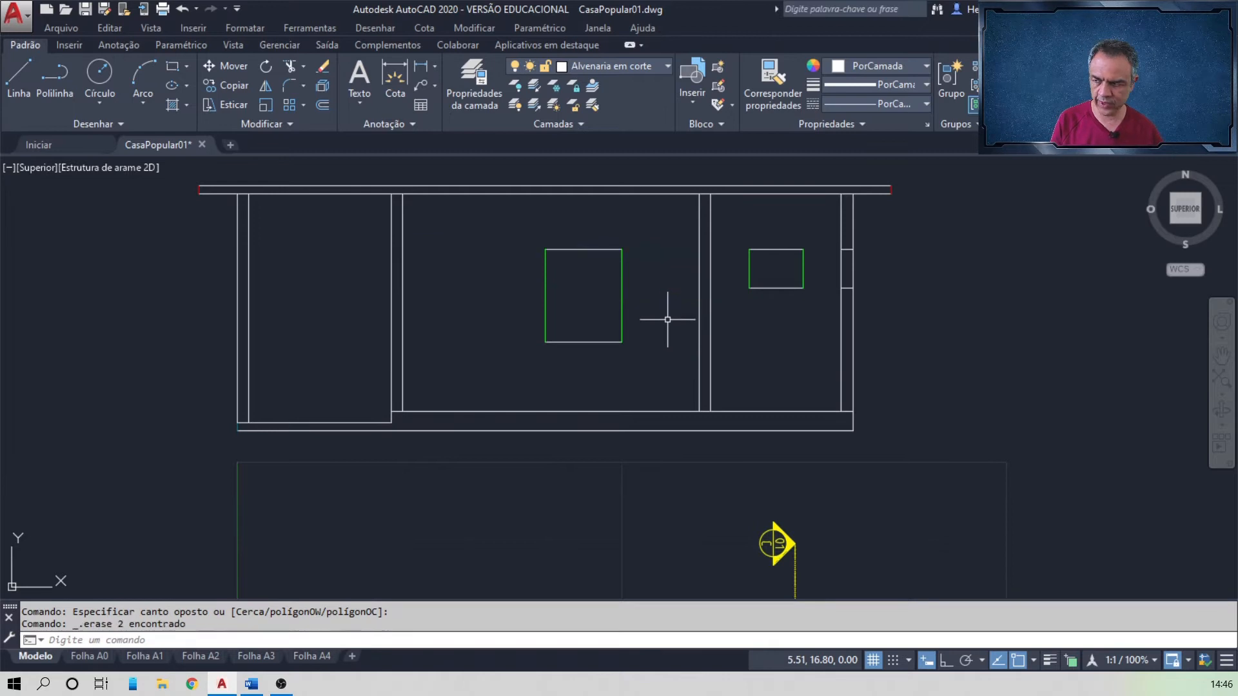
click(821, 226)
click(881, 298)
key(Delete)
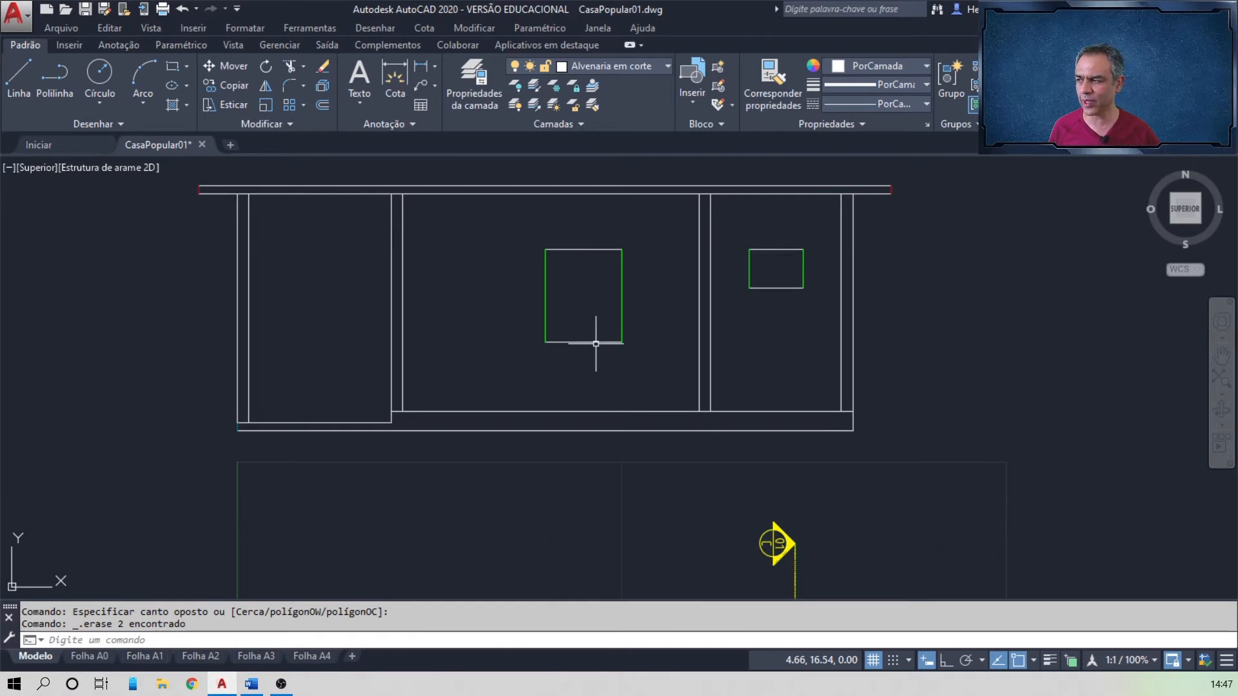
- Assign the four lines of the kitchen window opening to the Esquadrias layer
click(645, 218)
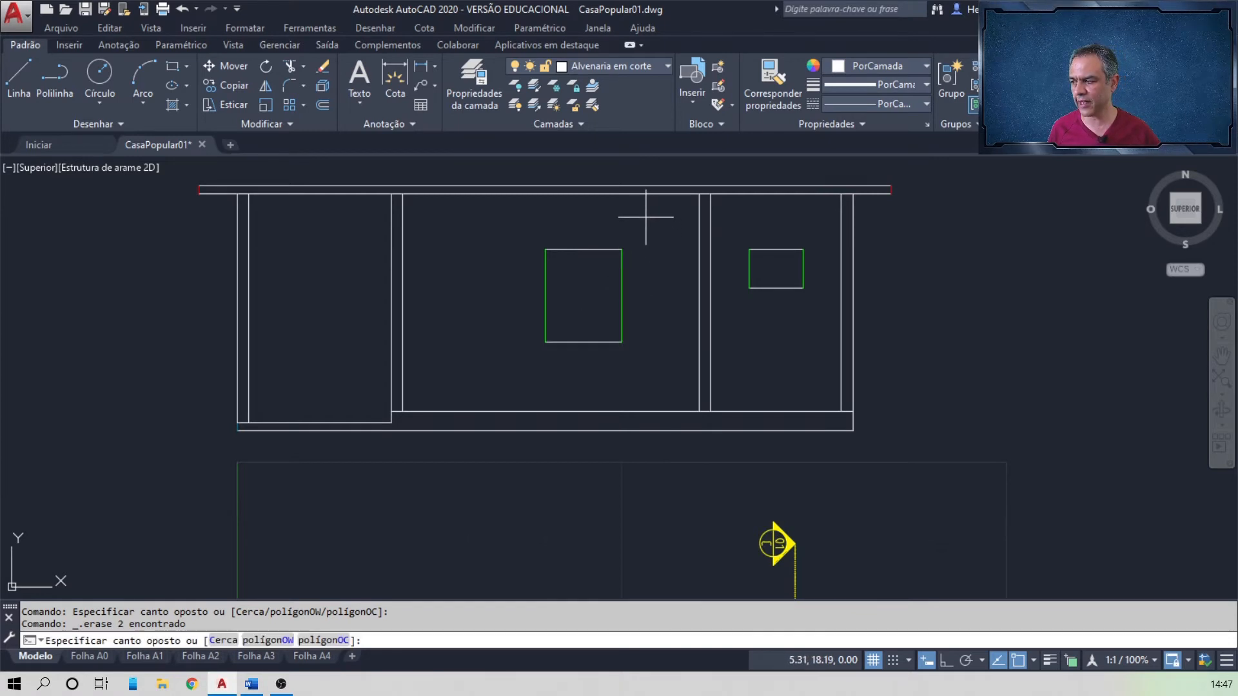
click(513, 391)
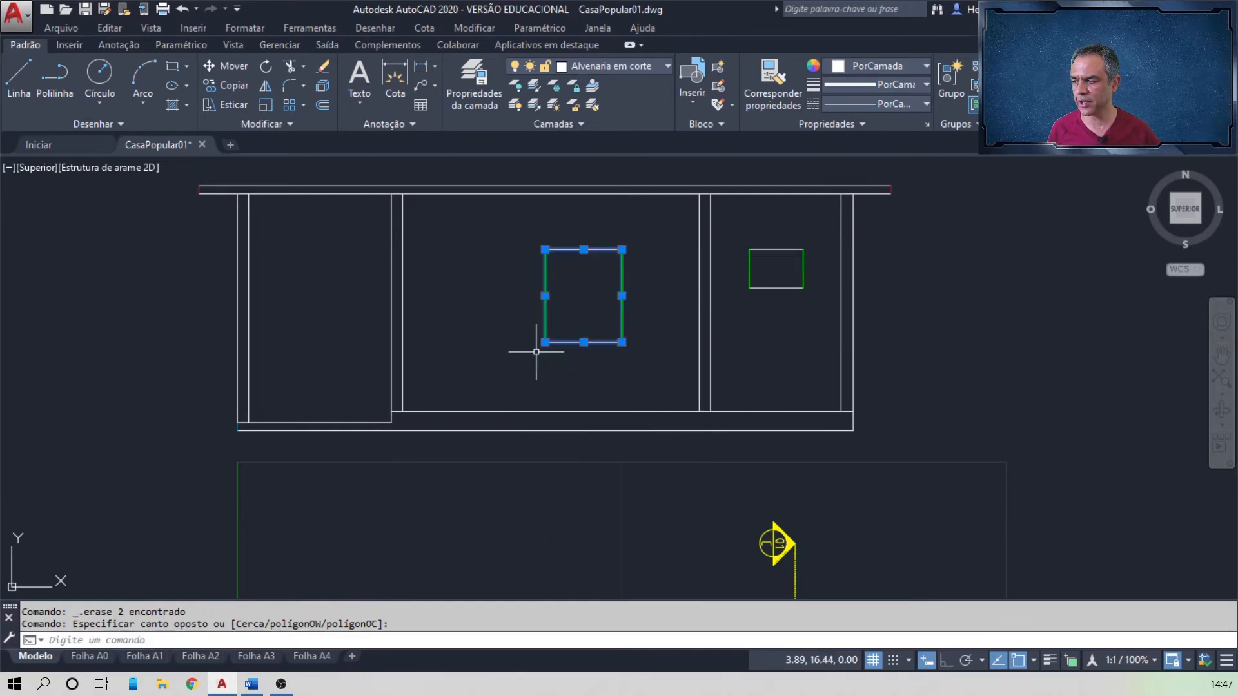
click(638, 67)
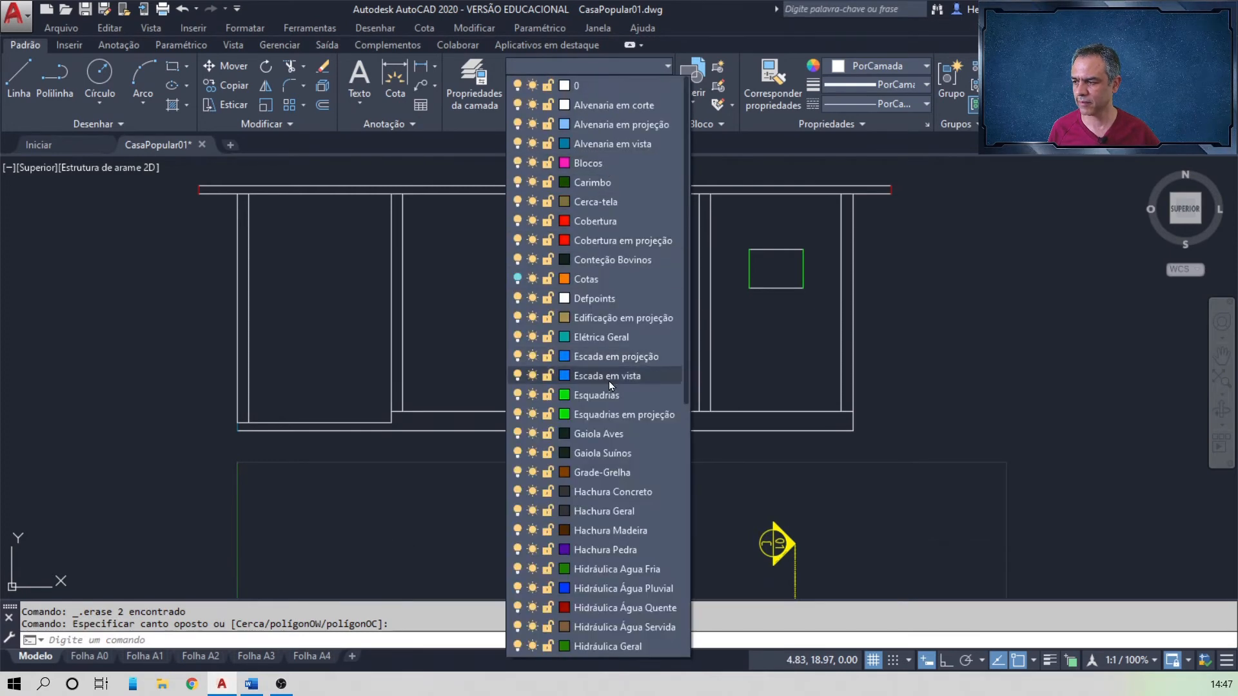
click(609, 391)
key(Escape)
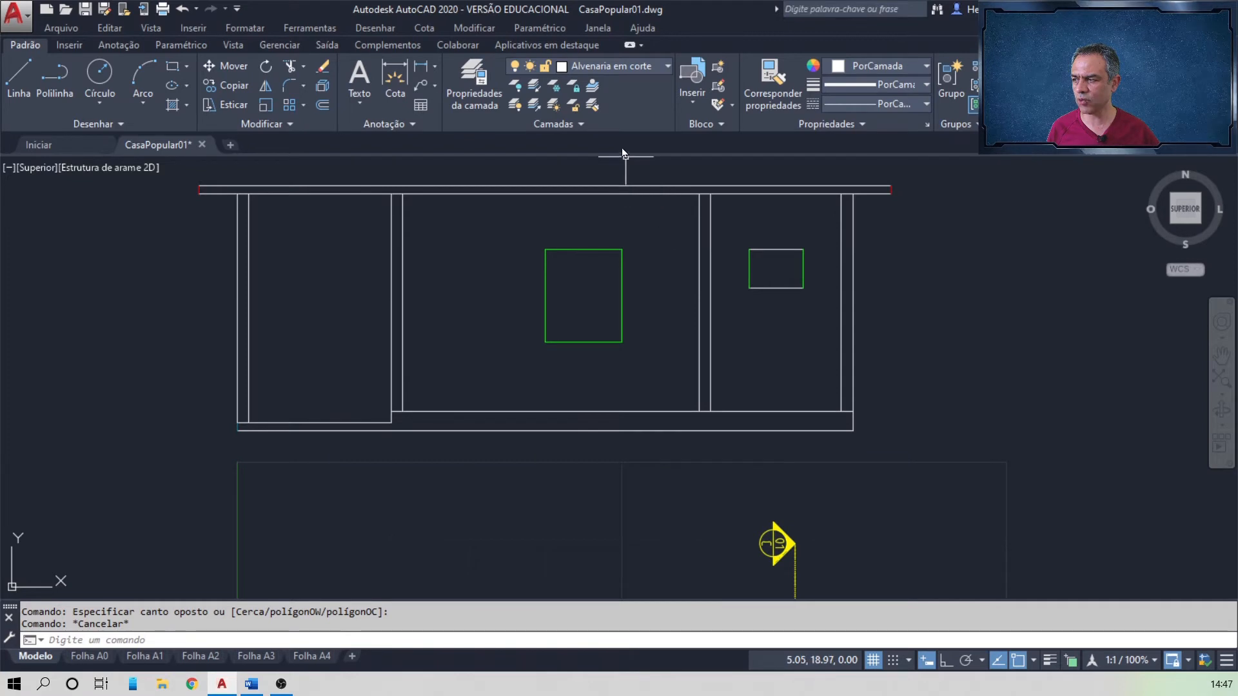
- Match the layer of the bathroom window's head and sill lines to its green side line on Esquadrias
click(597, 107)
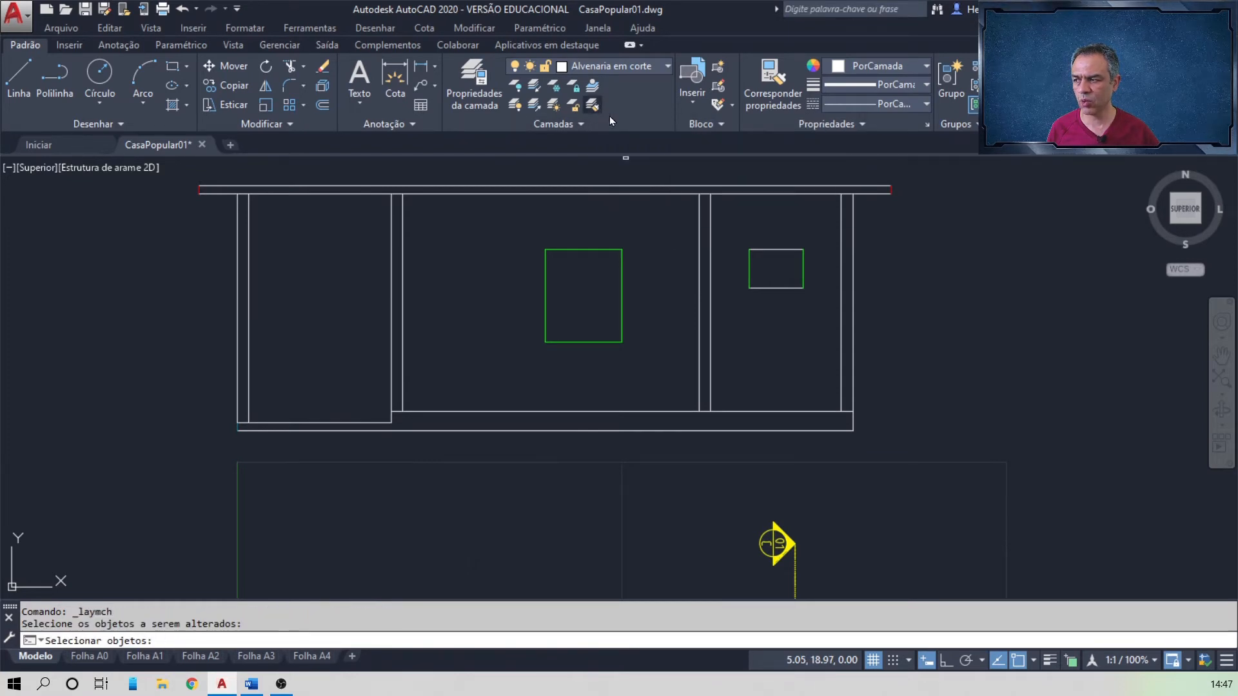
click(767, 251)
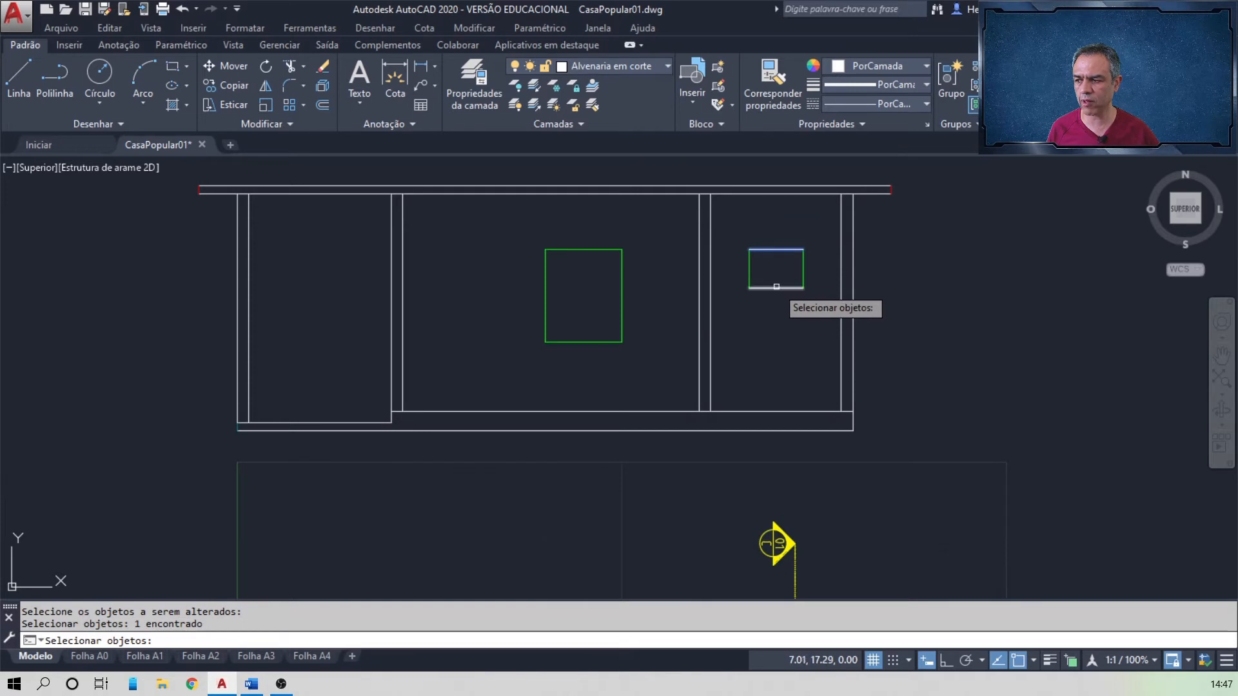
click(776, 288)
key(Return)
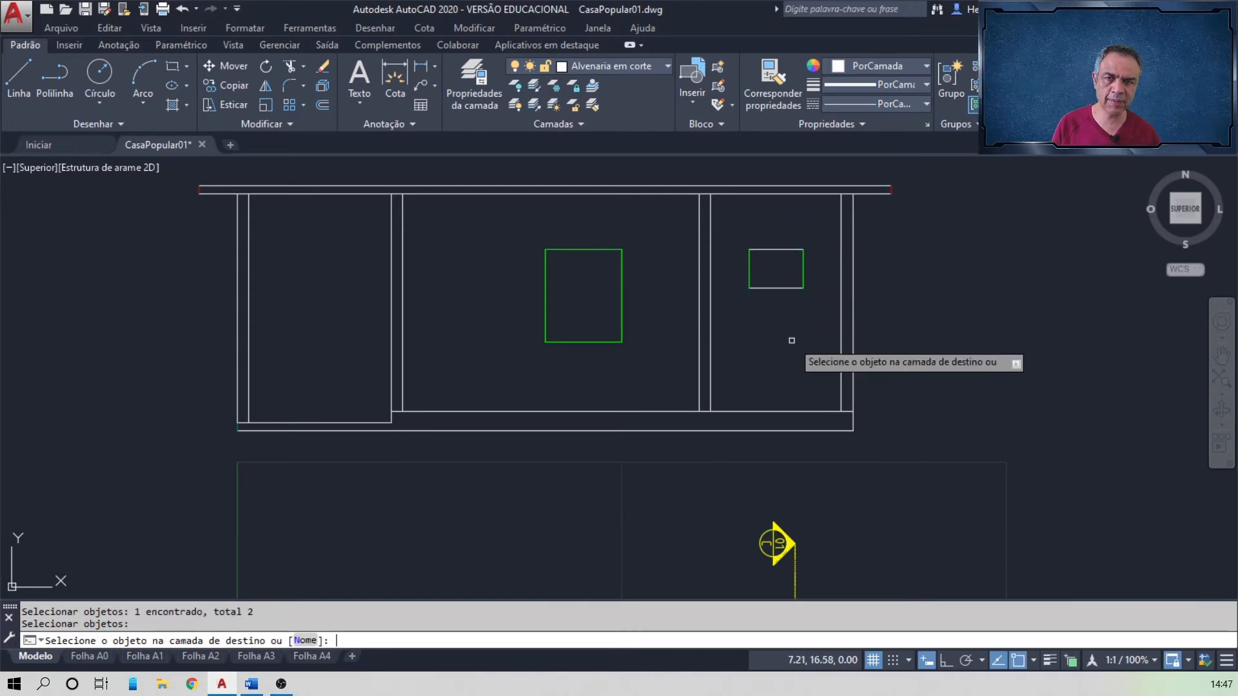
click(803, 271)
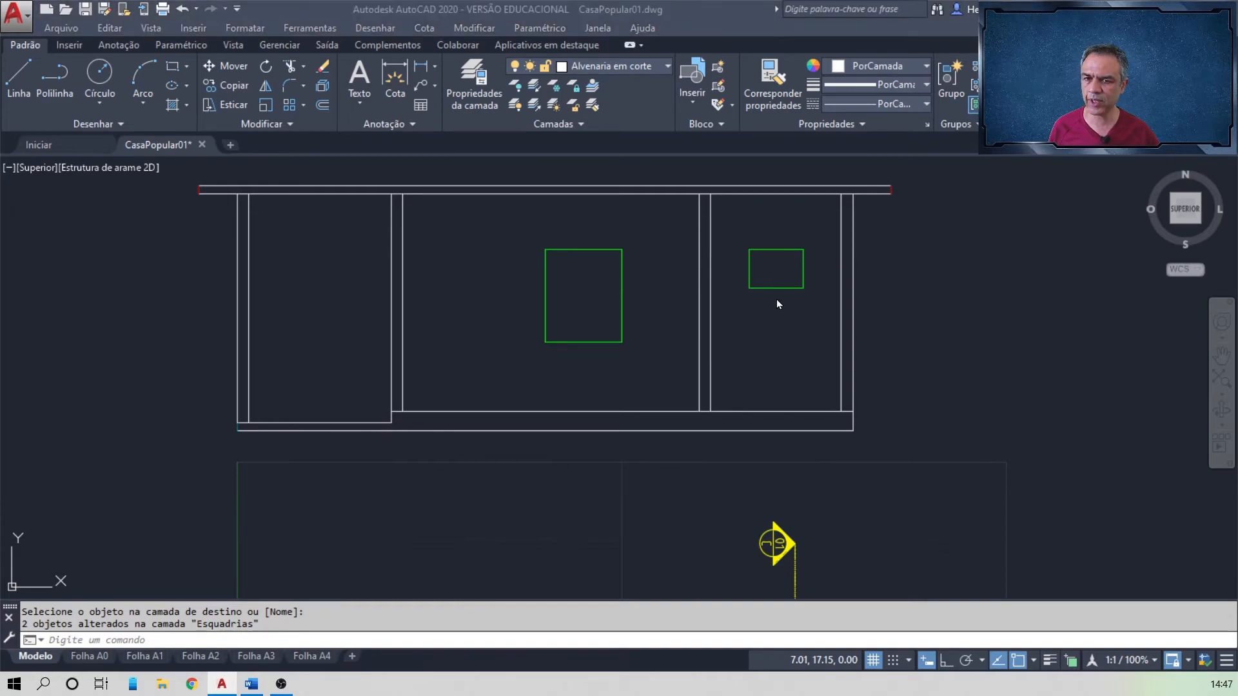
- Check the window frame instructions in the Word exercise, and offset the kitchen window's four lines 0.03 m inward in AutoCAD
key(alt+Tab)
scroll(674, 235, down, 3)
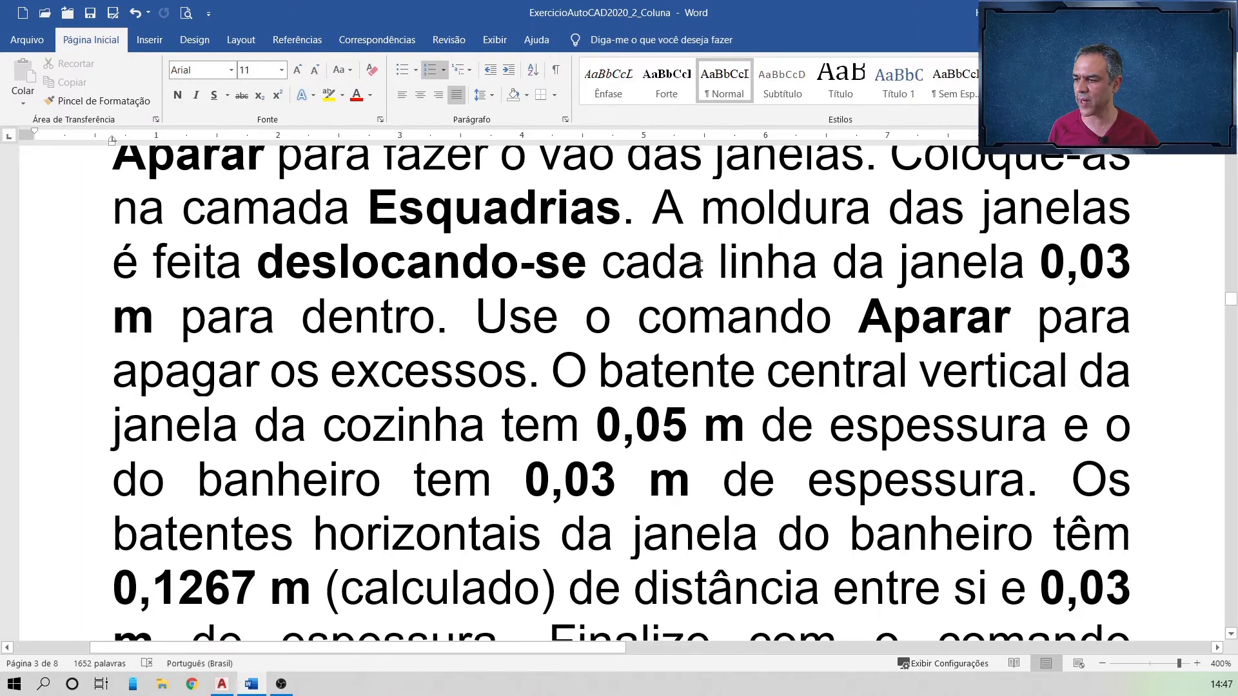
key(alt+Tab)
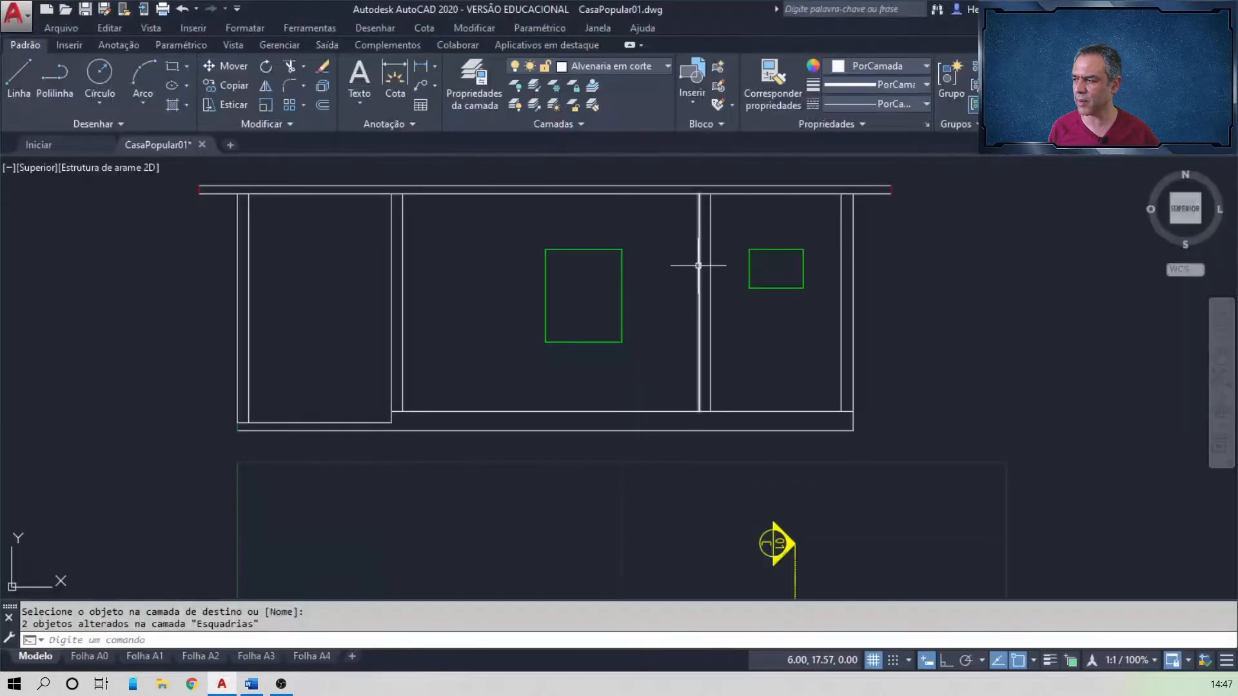
click(322, 105)
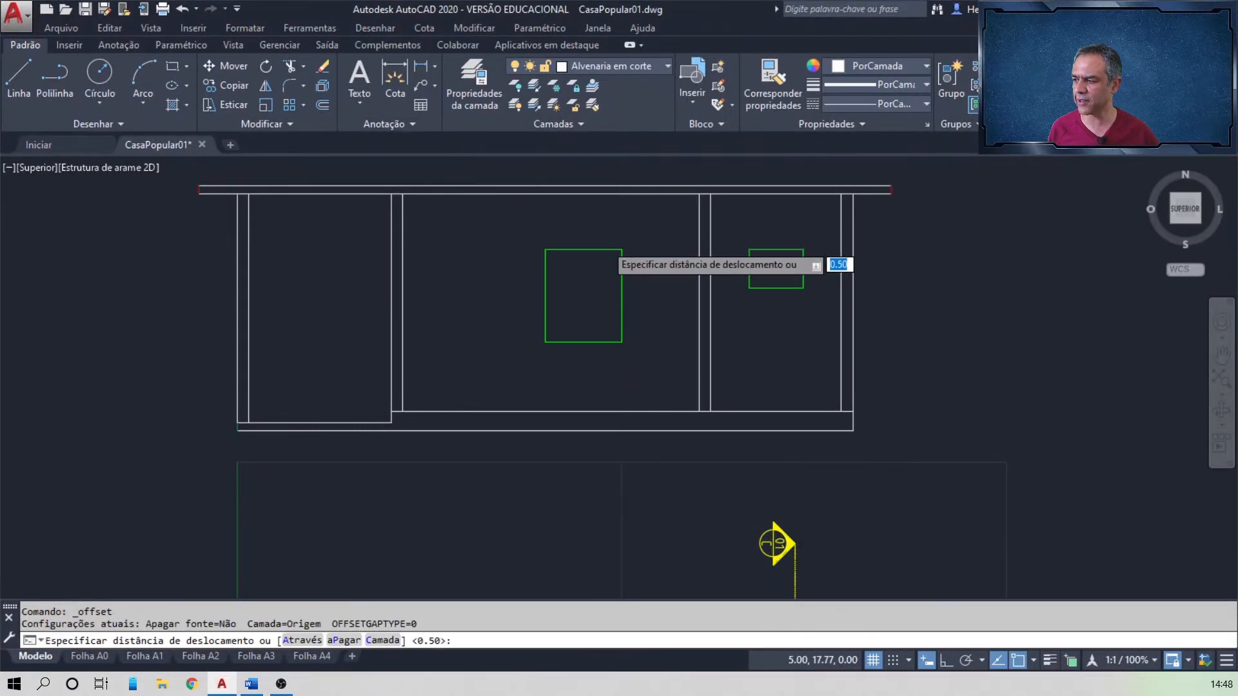
scroll(610, 244, up, 4)
scroll(685, 244, up, 2)
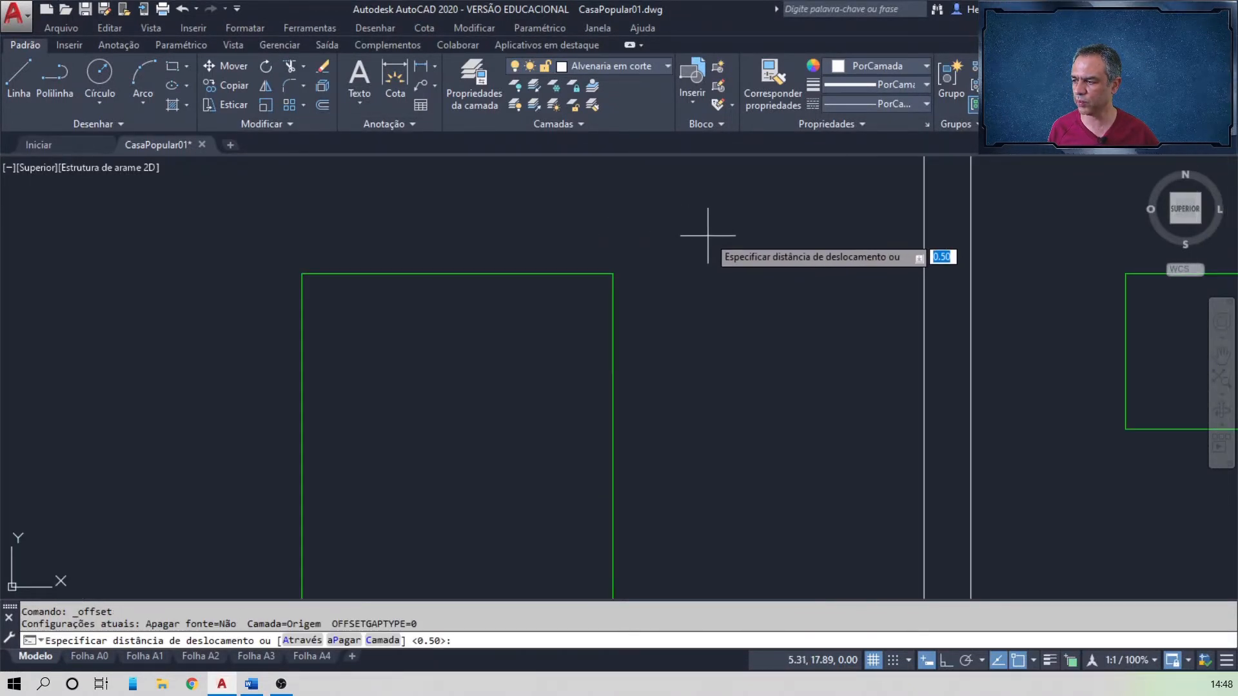
mouse_move(699, 233)
middle_down()
mouse_move(630, 204)
mouse_move(571, 125)
mouse_move(578, 150)
middle_up()
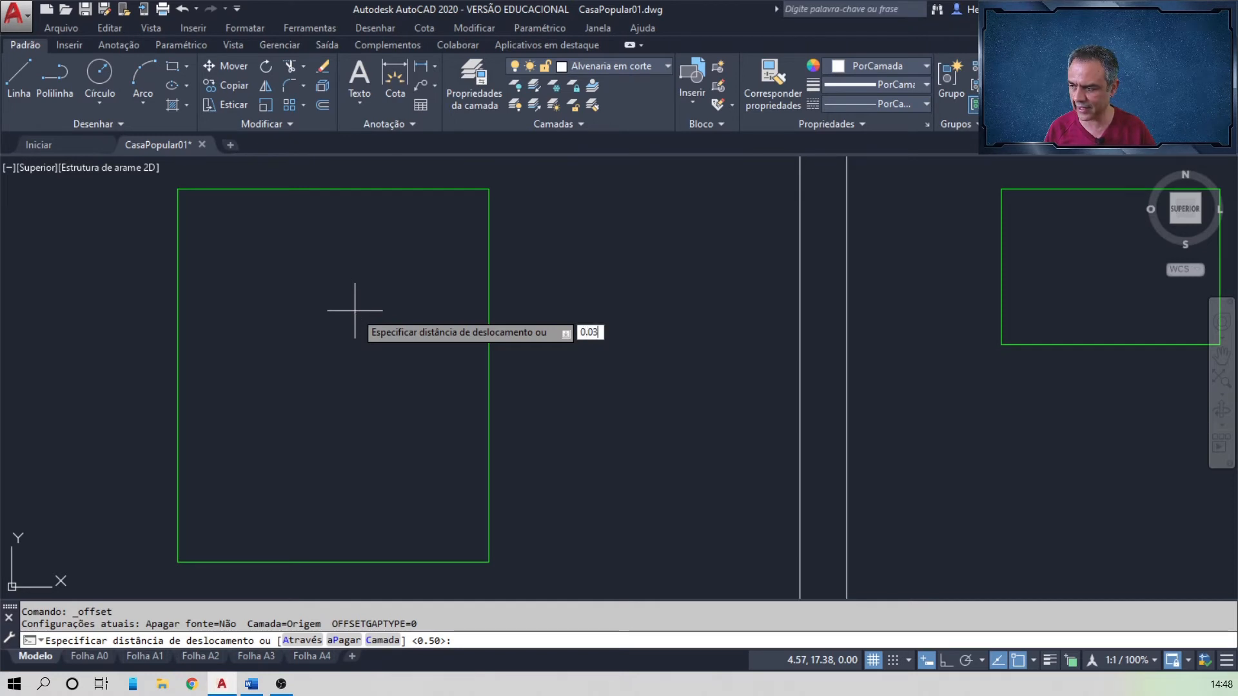
key(Return)
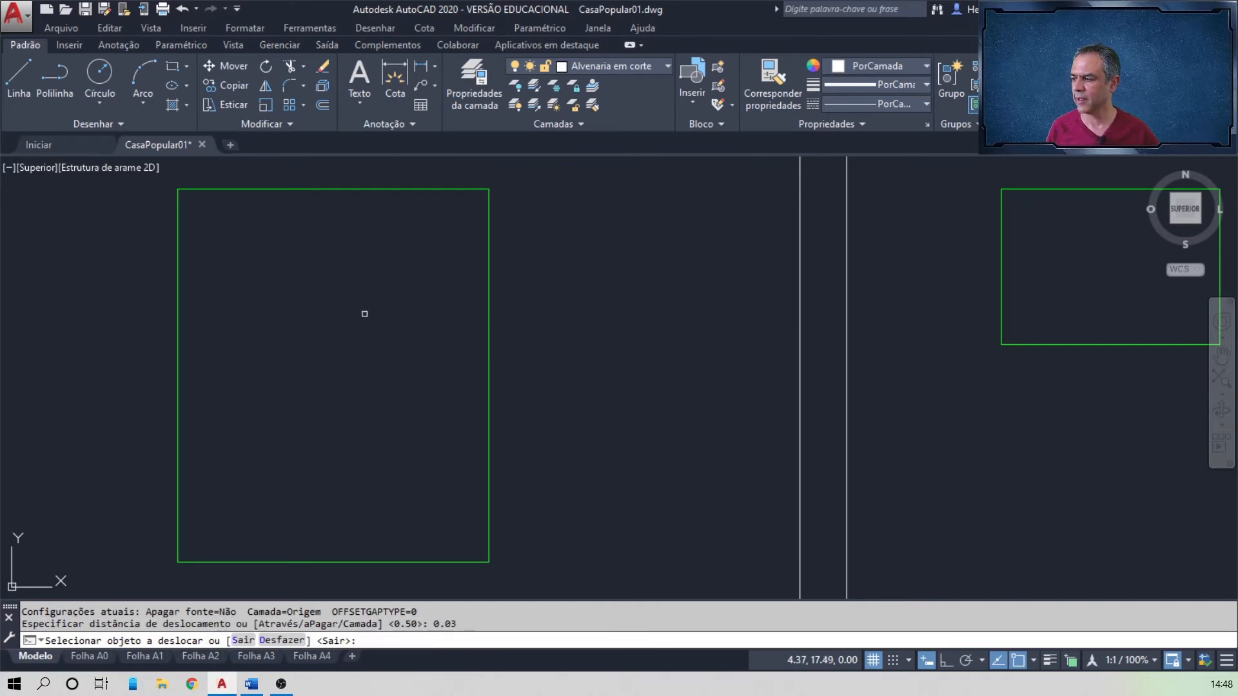
click(489, 346)
click(412, 348)
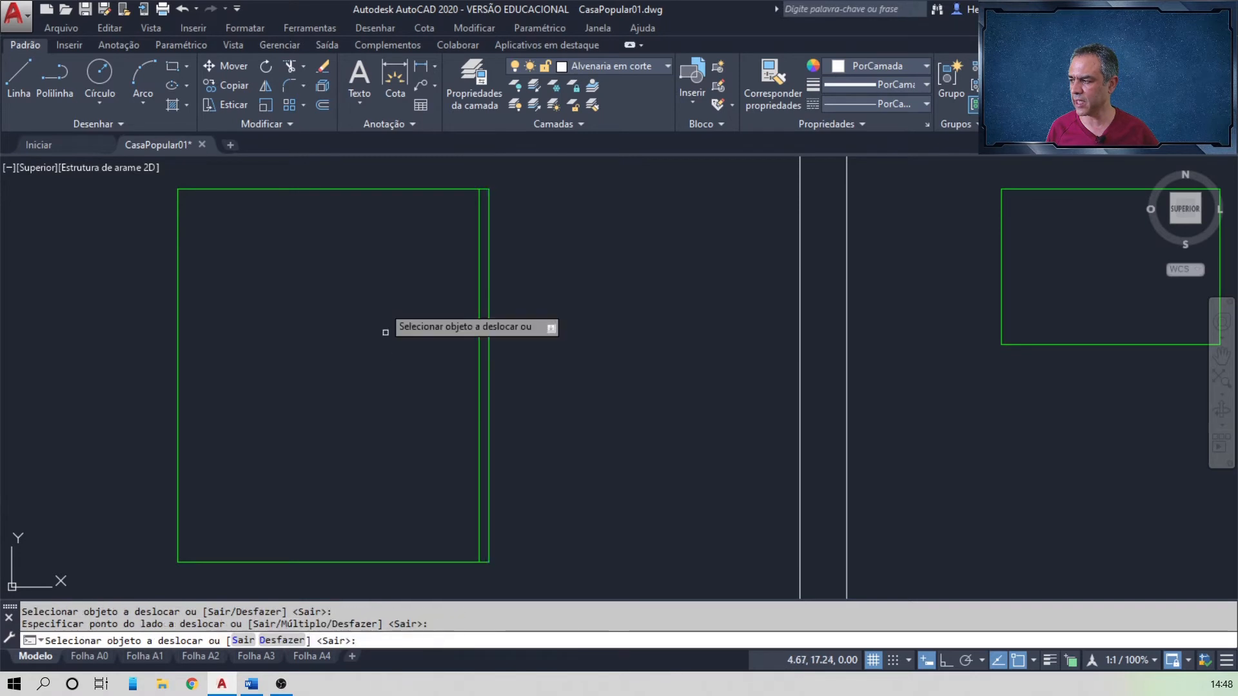
click(373, 189)
click(290, 258)
click(180, 309)
click(183, 307)
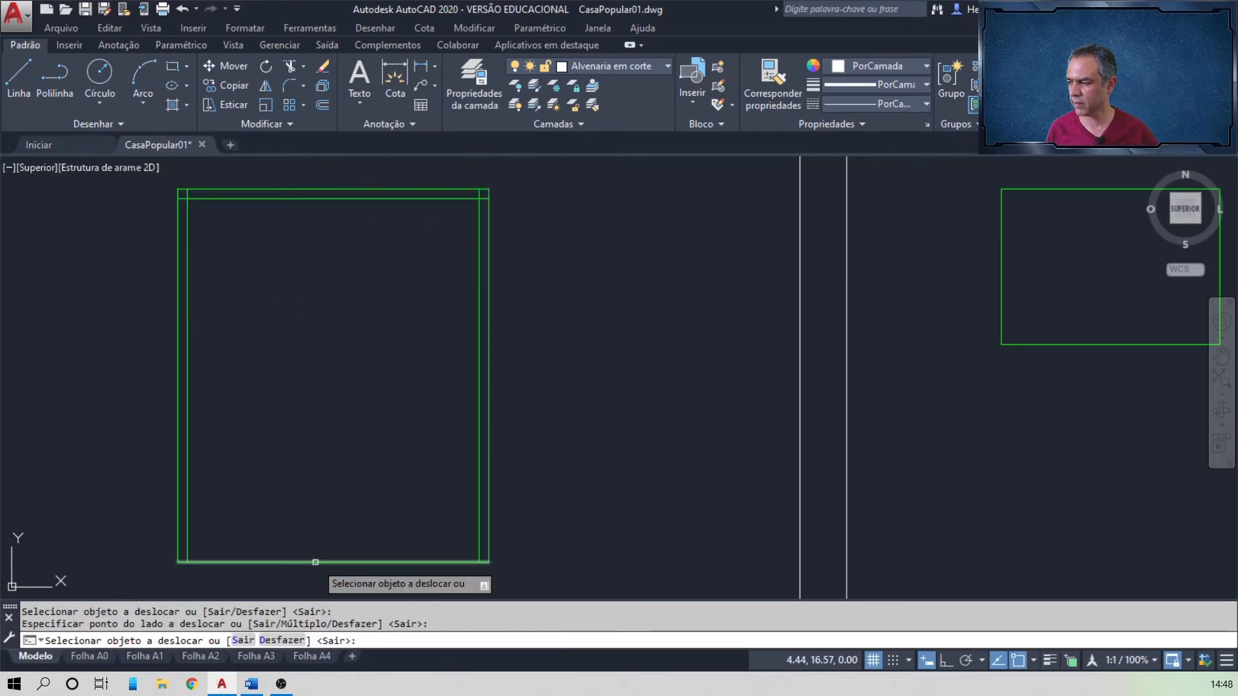
click(313, 562)
click(312, 493)
- Offset the four lines of the bathroom window opening 0.03 m inward to form its frame
middle_drag(1064, 346, 1004, 349)
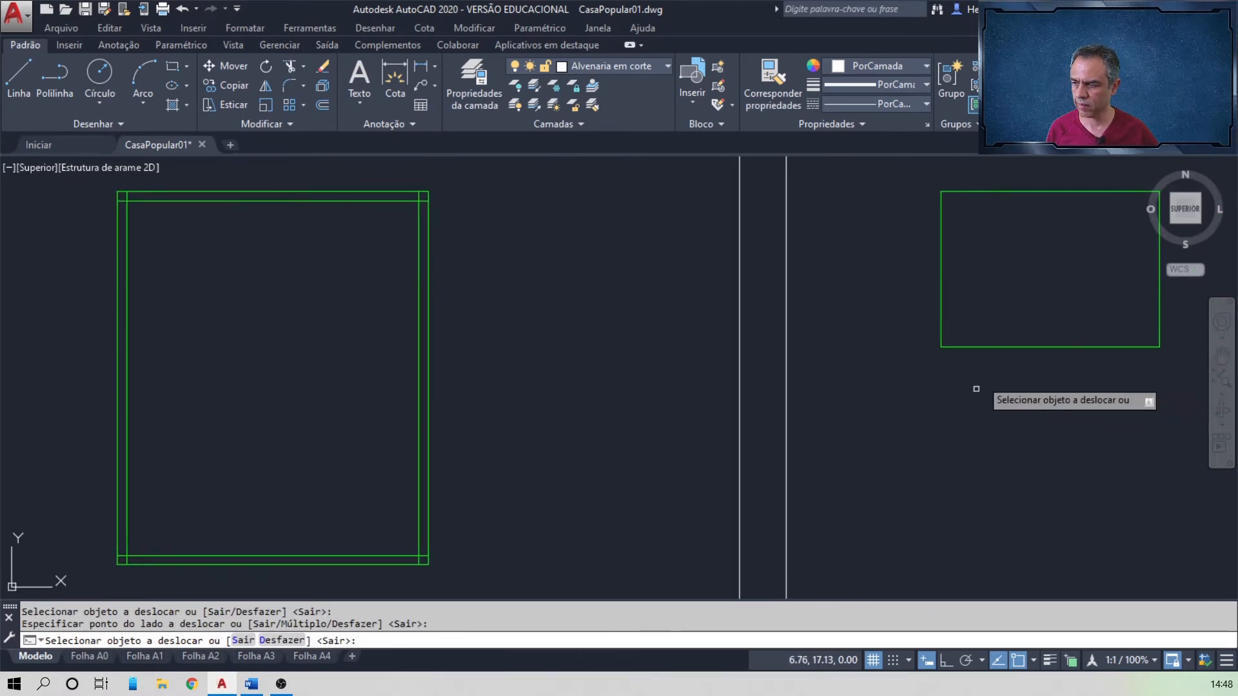
click(1001, 346)
click(1013, 193)
click(1012, 193)
click(980, 238)
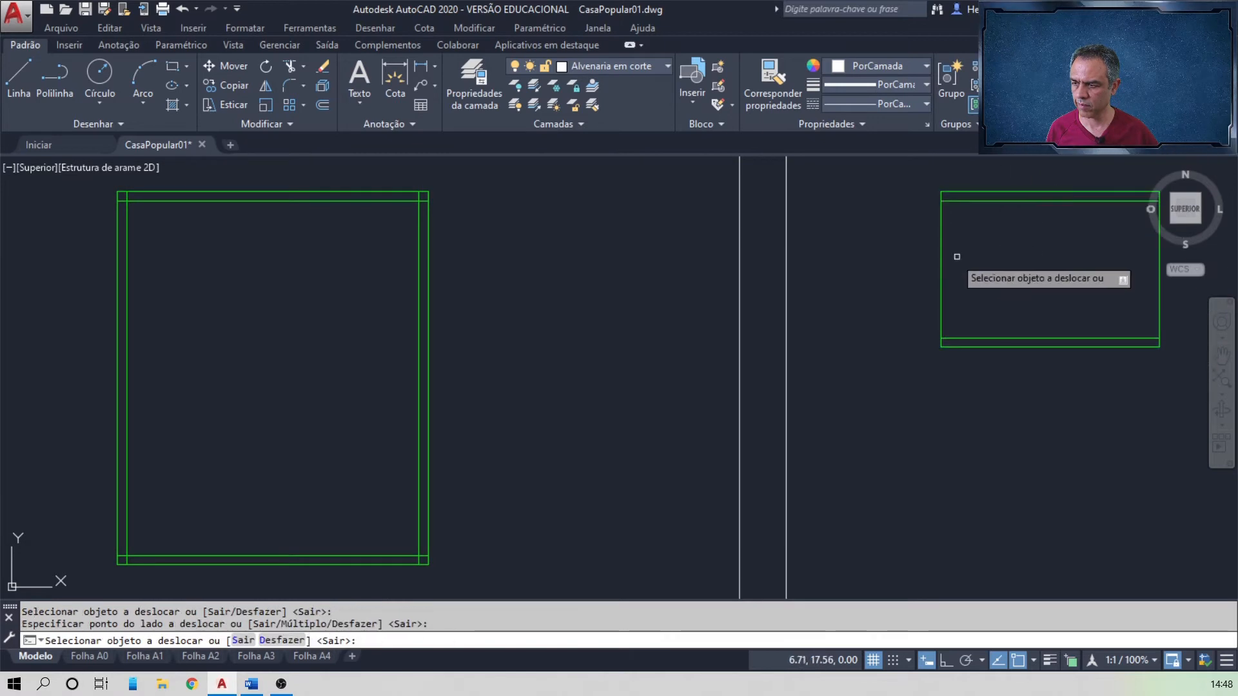
click(941, 260)
click(1026, 278)
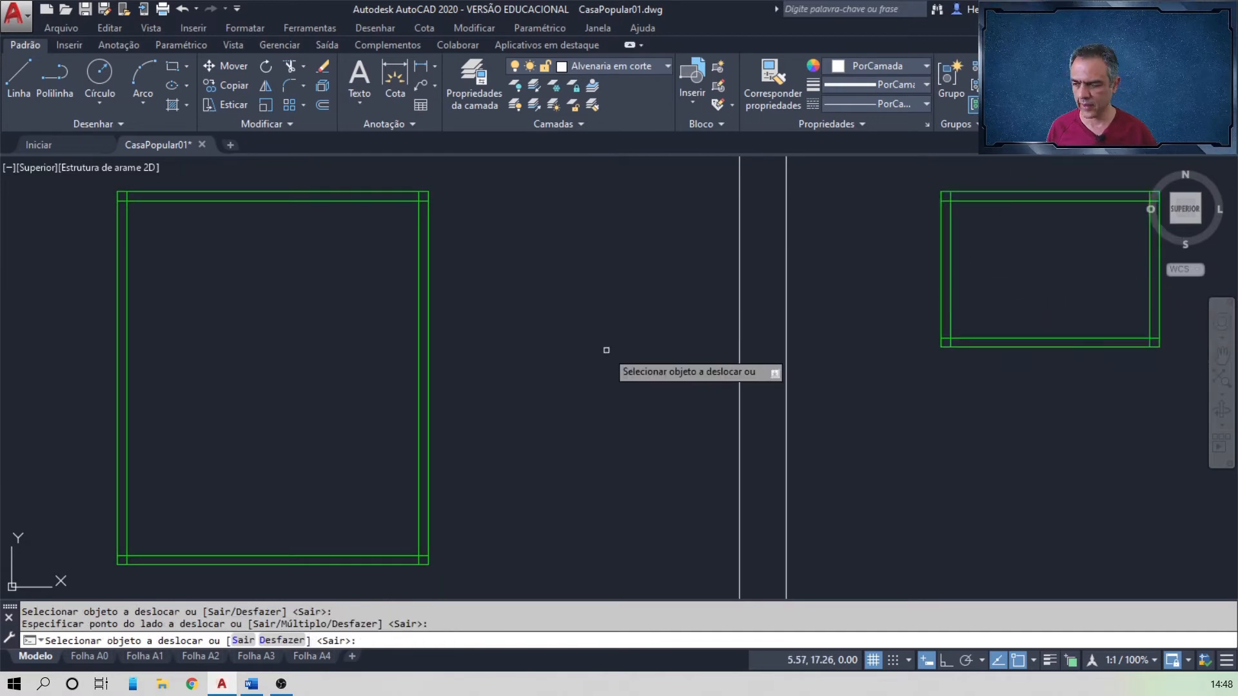
key(Return)
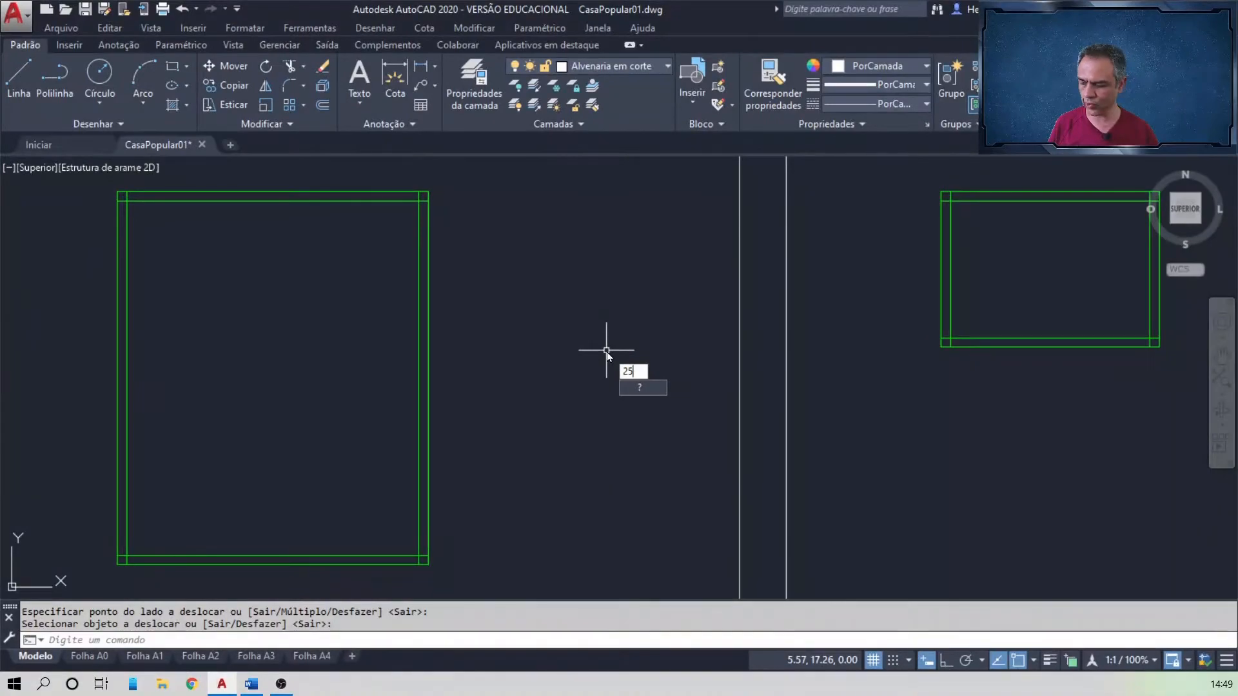
- Consult the Word exercise again, and trim the overlapping inner line ends at the kitchen window frame's upper corners in AutoCAD
key(alt+Tab)
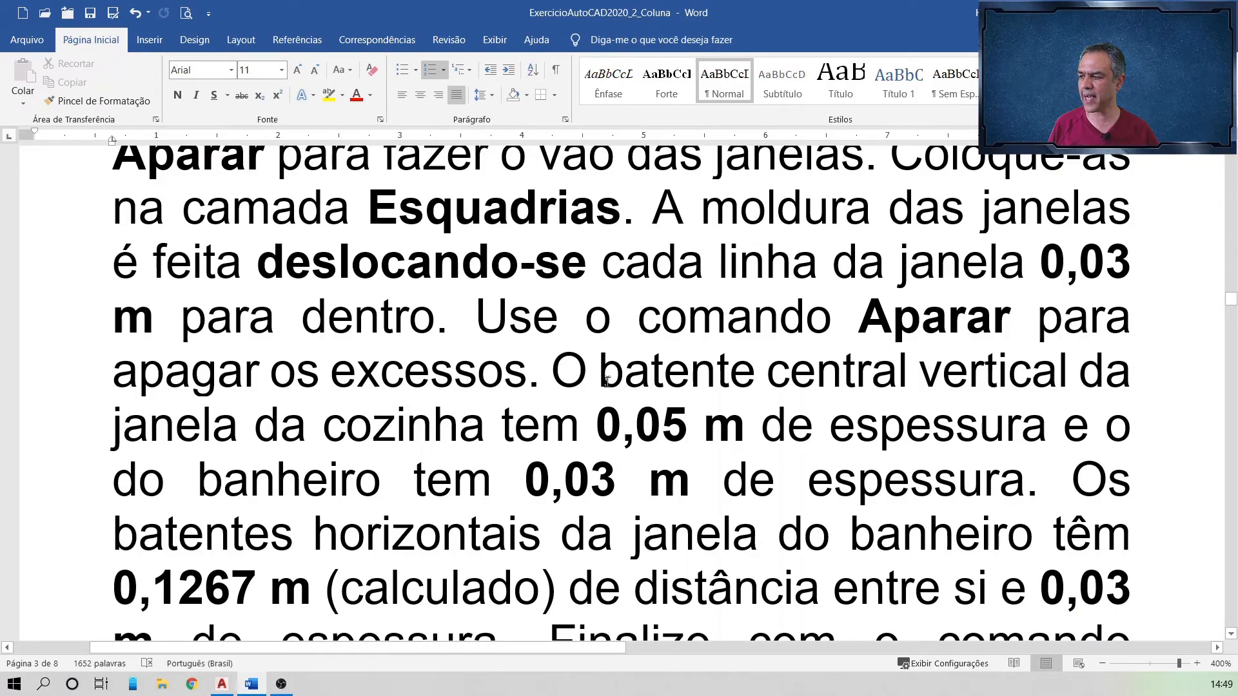
key(alt+Tab)
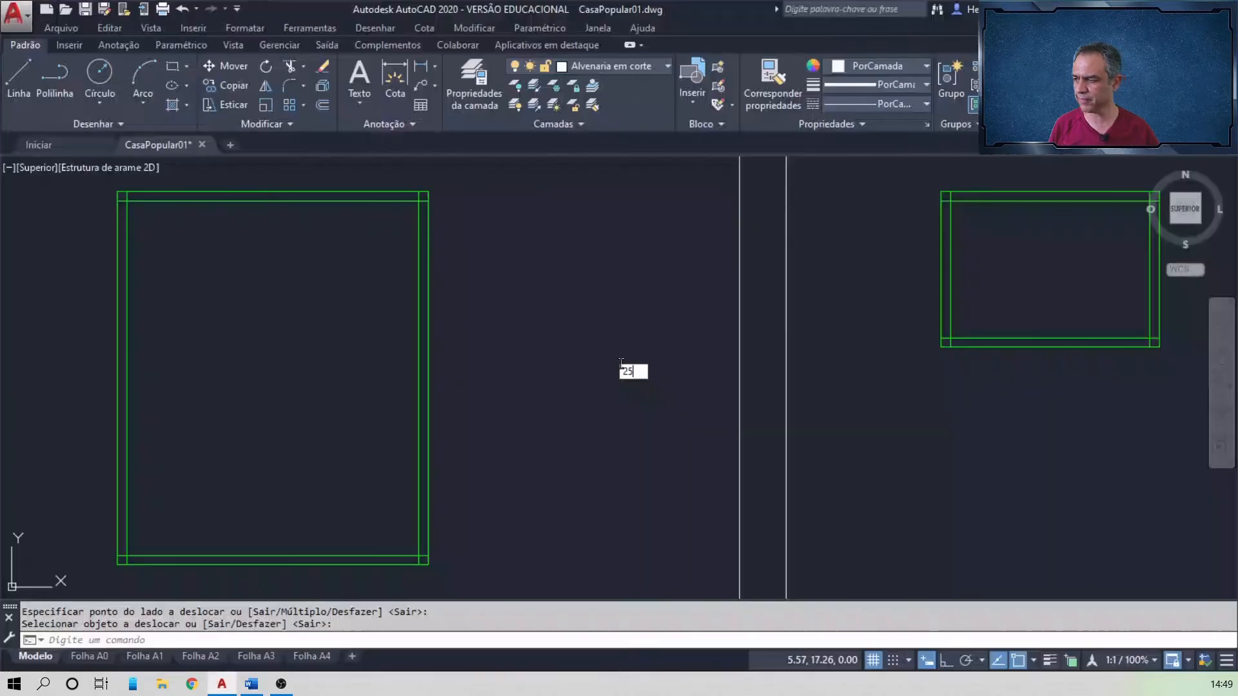
key(Escape)
key(Escape)
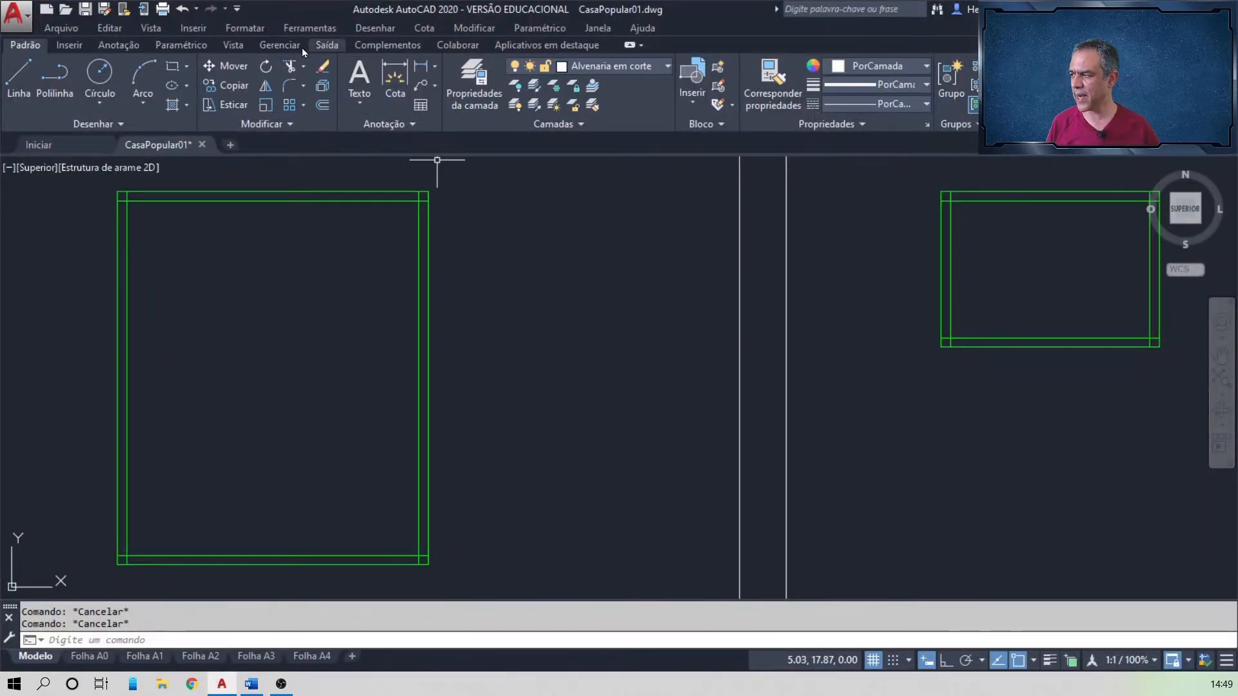
click(288, 69)
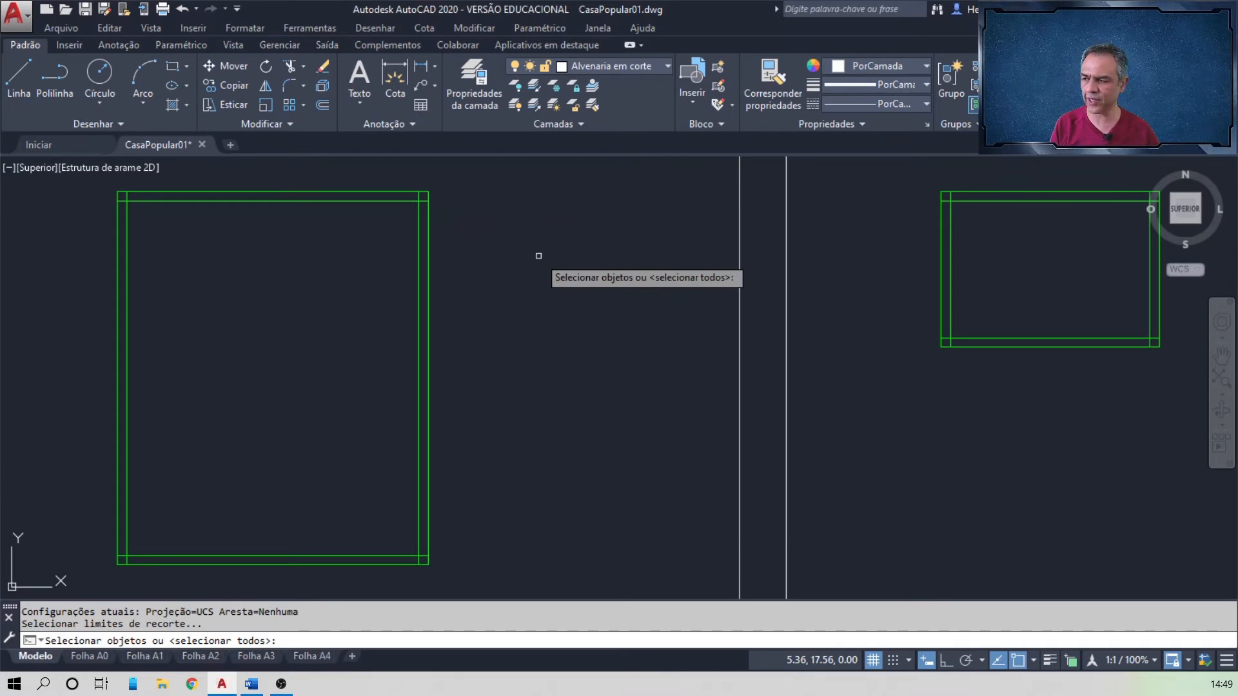
key(Return)
scroll(452, 212, up, 4)
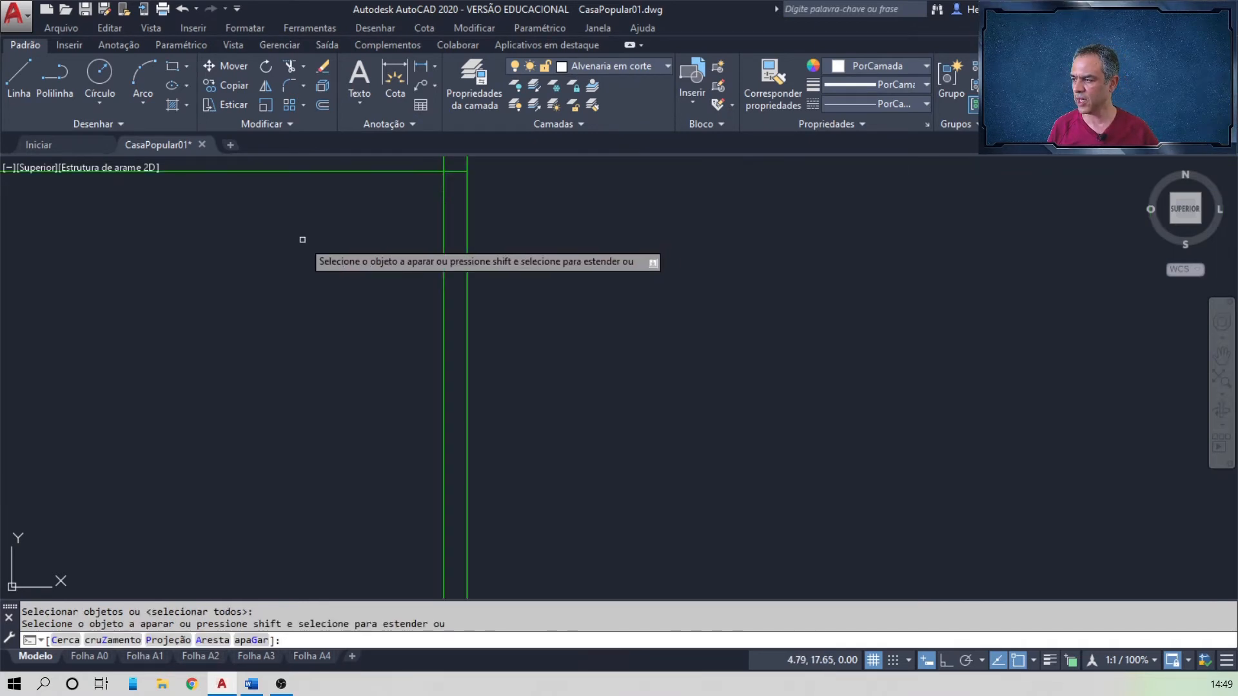
middle_drag(303, 240, 522, 443)
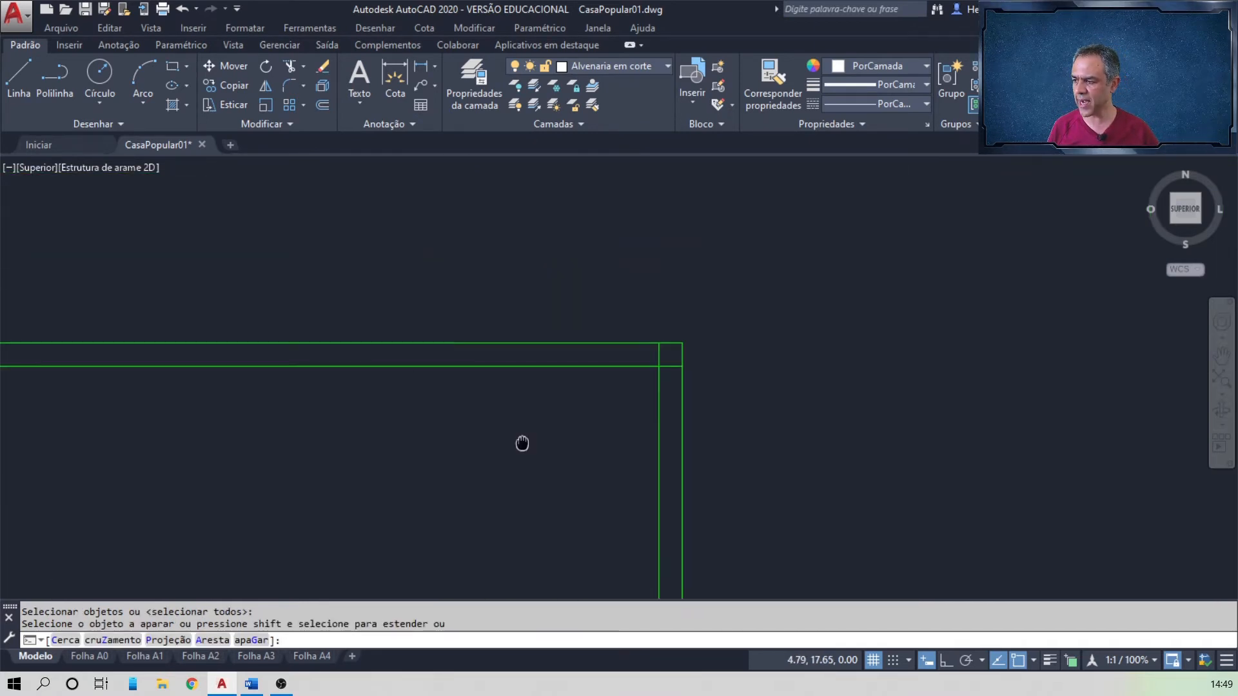
click(671, 363)
click(667, 354)
click(665, 354)
click(661, 354)
scroll(487, 381, down, 2)
middle_drag(167, 390, 495, 403)
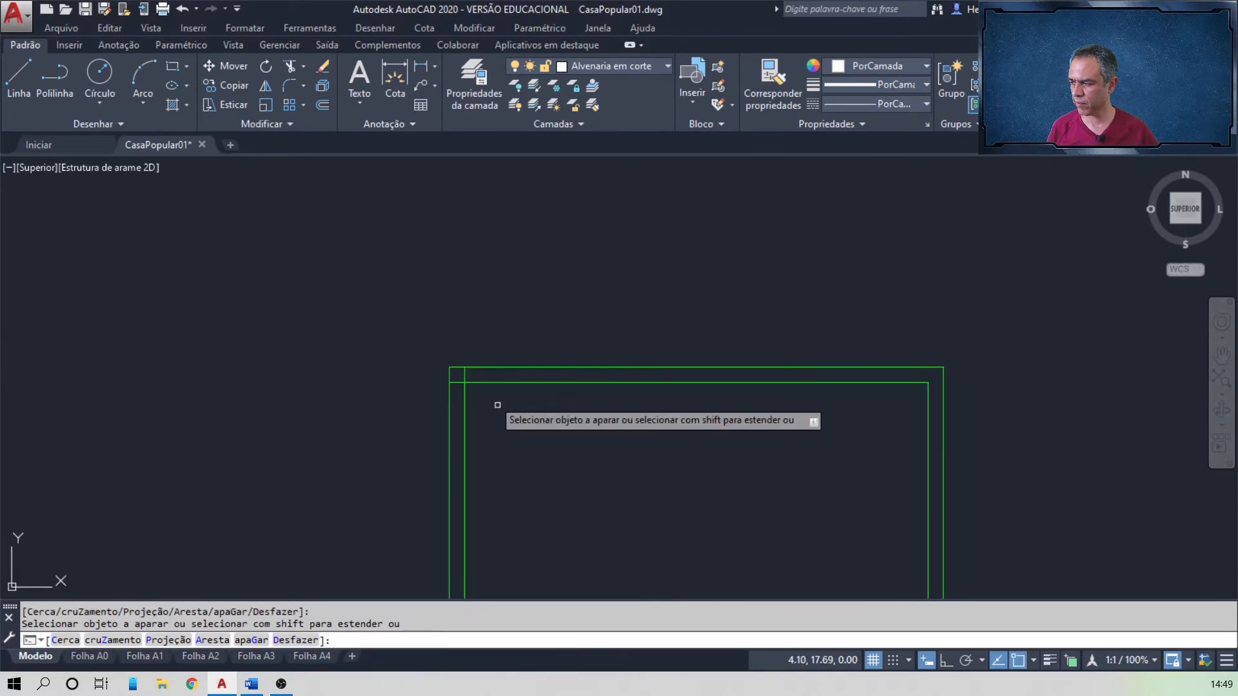
click(457, 382)
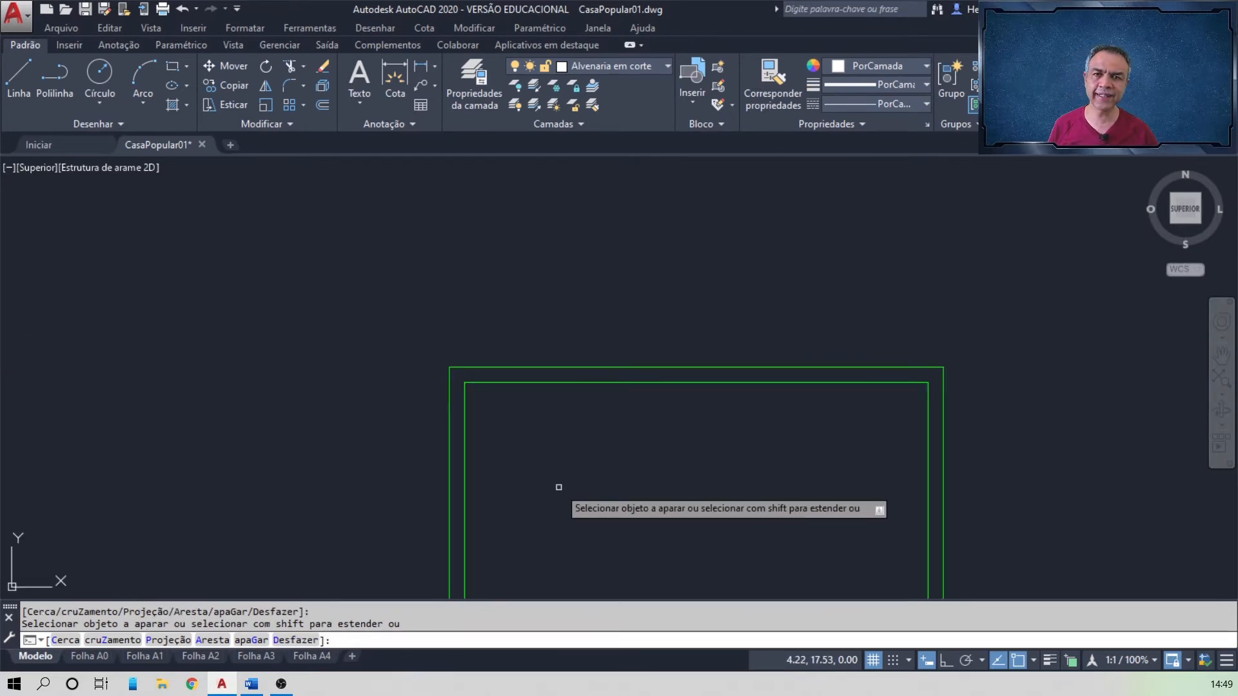
- Trim the overlapping inner line ends at the kitchen window frame's lower corners
middle_drag(567, 588, 561, 223)
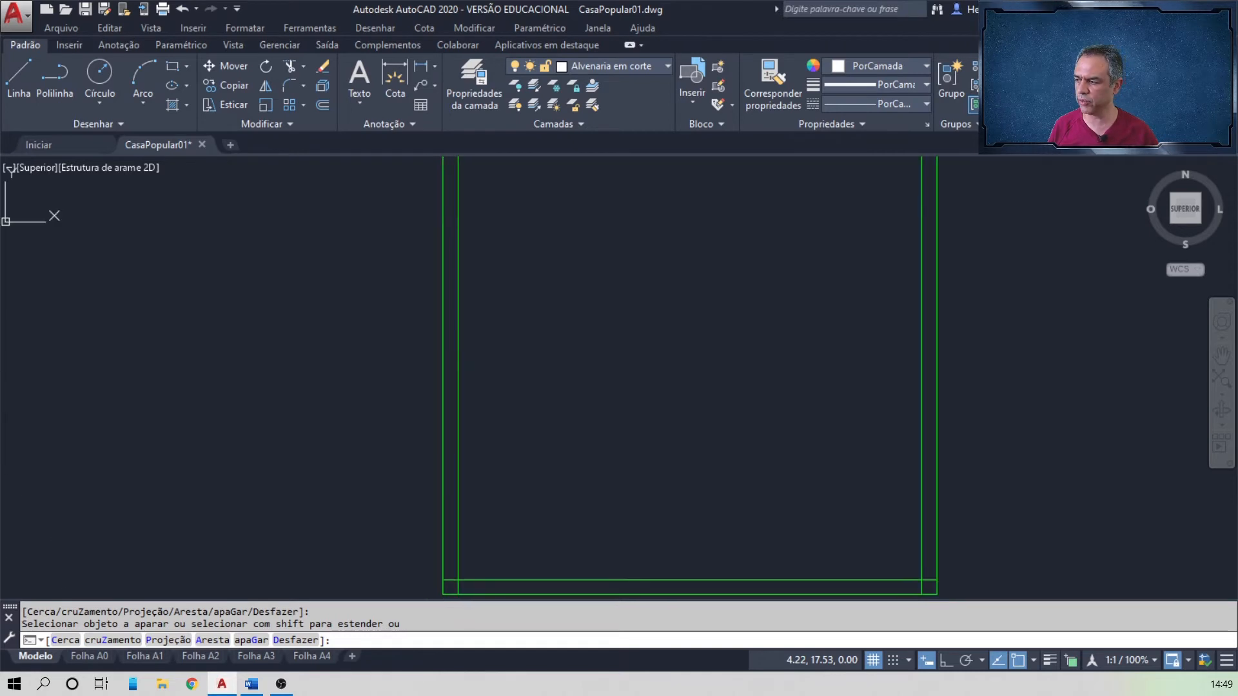
scroll(529, 534, up, 4)
middle_drag(529, 534, 555, 336)
click(386, 463)
click(361, 456)
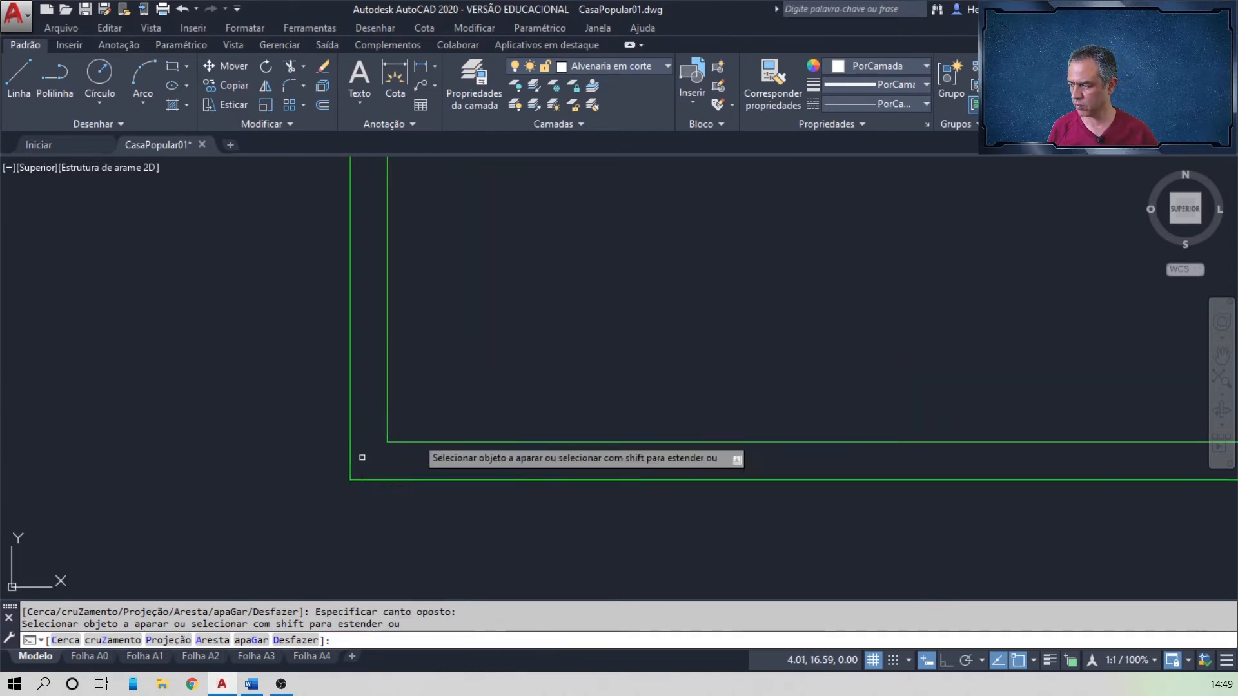
- Trim the overlapping inner line ends at all corners of the bathroom window frame
scroll(898, 400, down, 2)
scroll(890, 419, down, 1)
scroll(984, 365, down, 2)
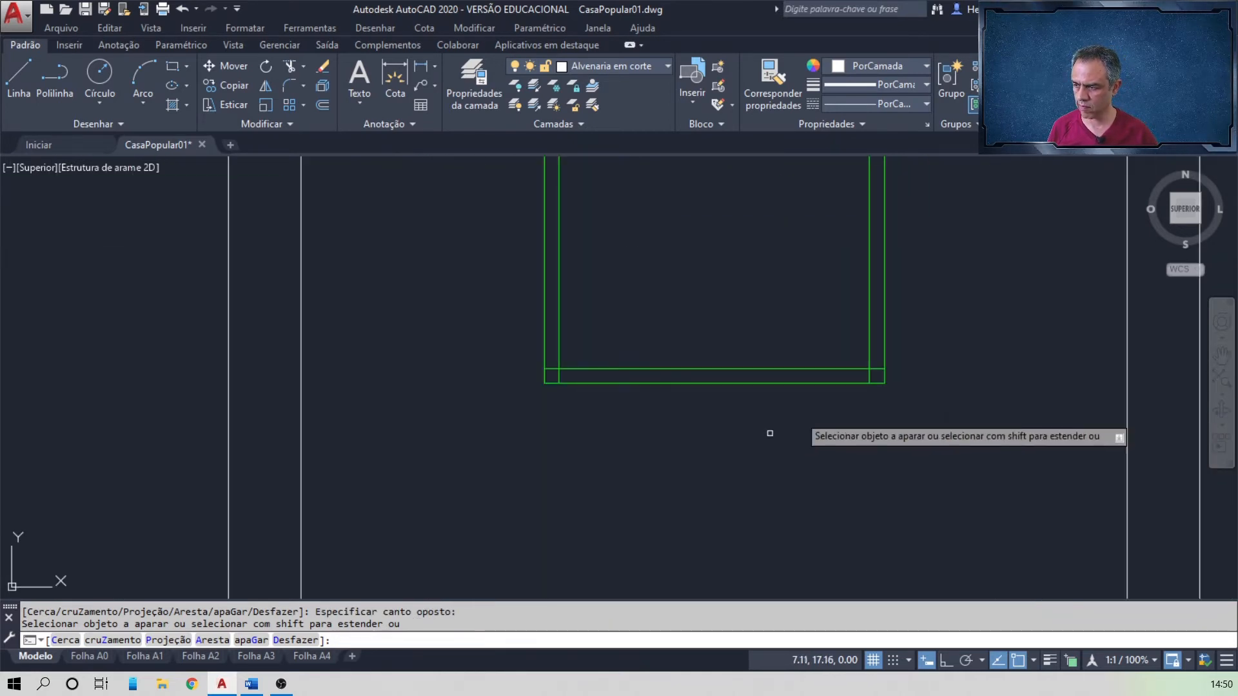
scroll(832, 470, up, 1)
click(832, 470)
click(827, 244)
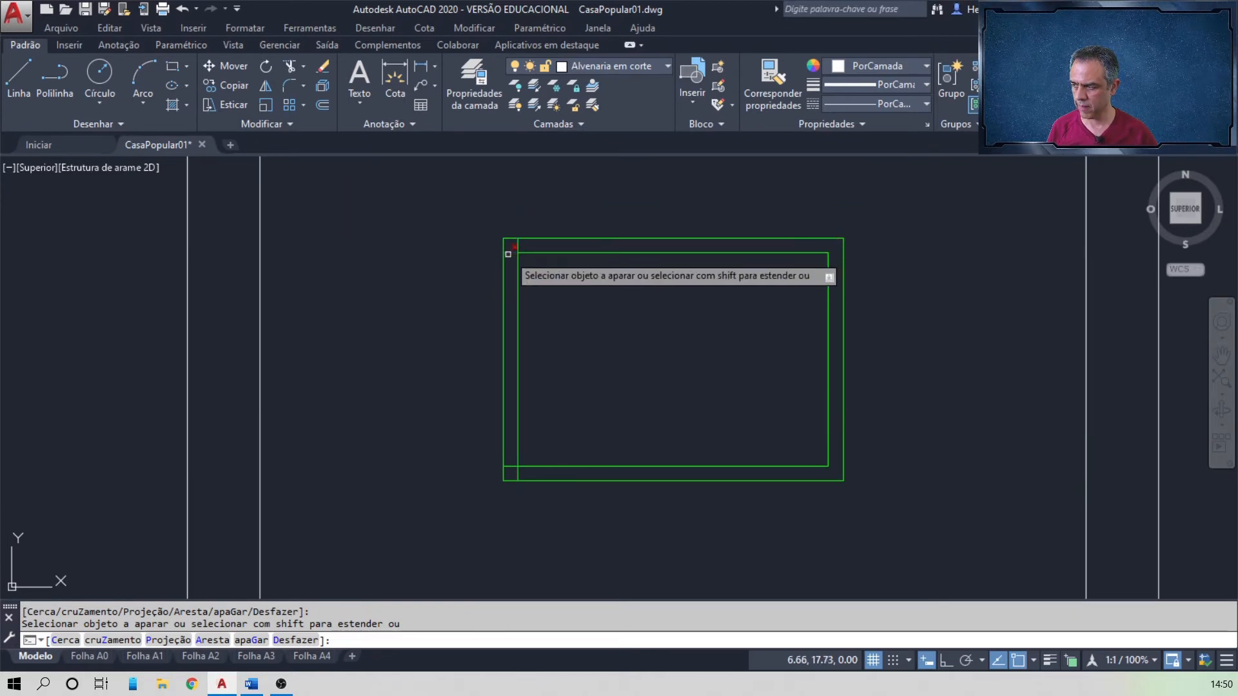
click(508, 253)
click(516, 245)
click(510, 465)
click(516, 471)
key(Return)
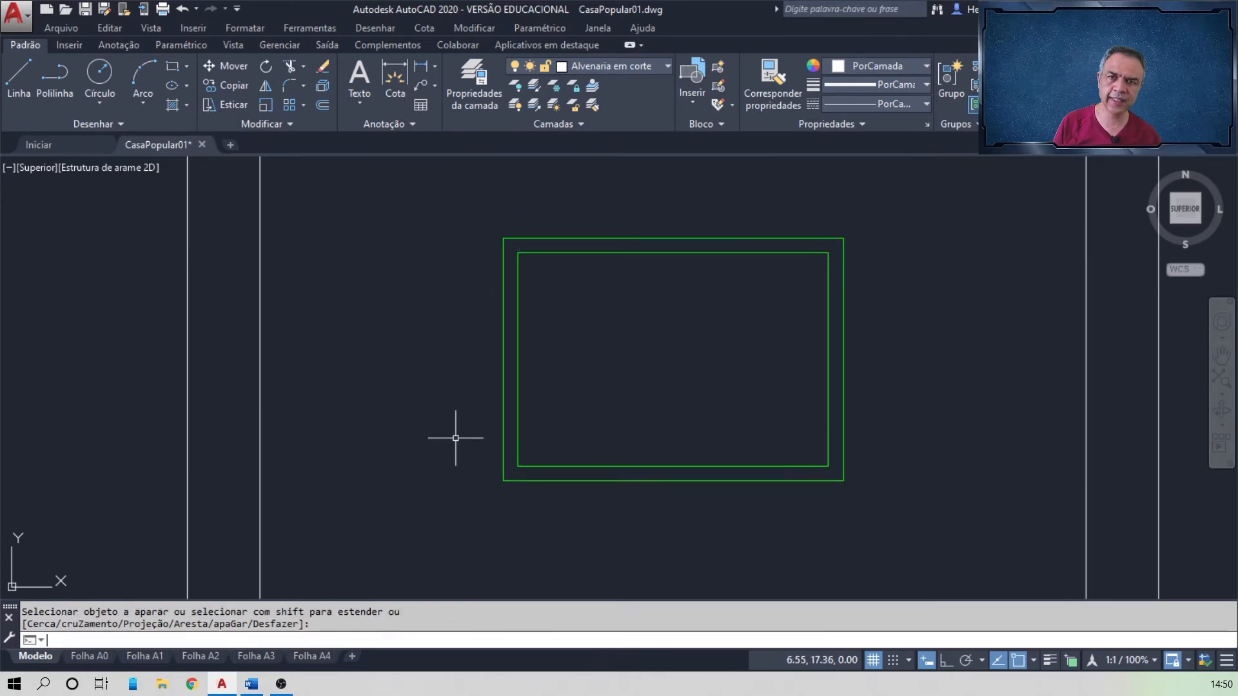
- Check the central window bar thicknesses in the Word exercise, and make Esquadrias the current layer in AutoCAD
scroll(456, 438, down, 6)
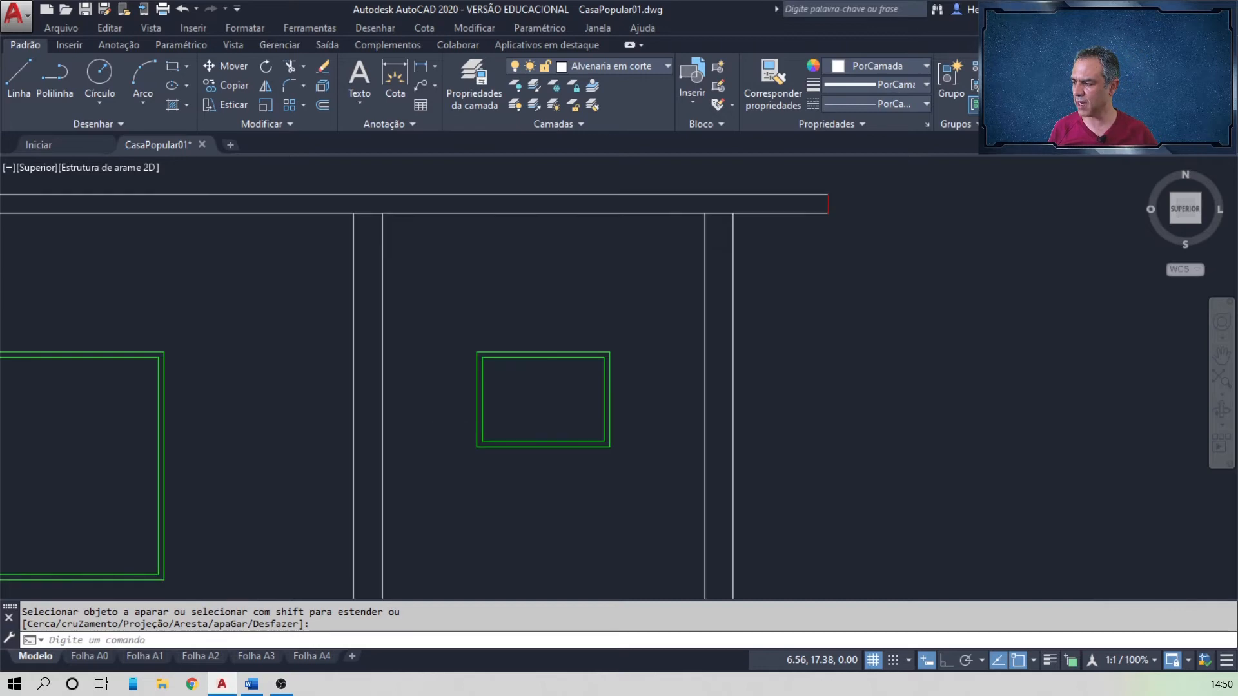
mouse_move(444, 399)
middle_down()
mouse_move(473, 407)
mouse_move(679, 346)
mouse_move(773, 342)
middle_up()
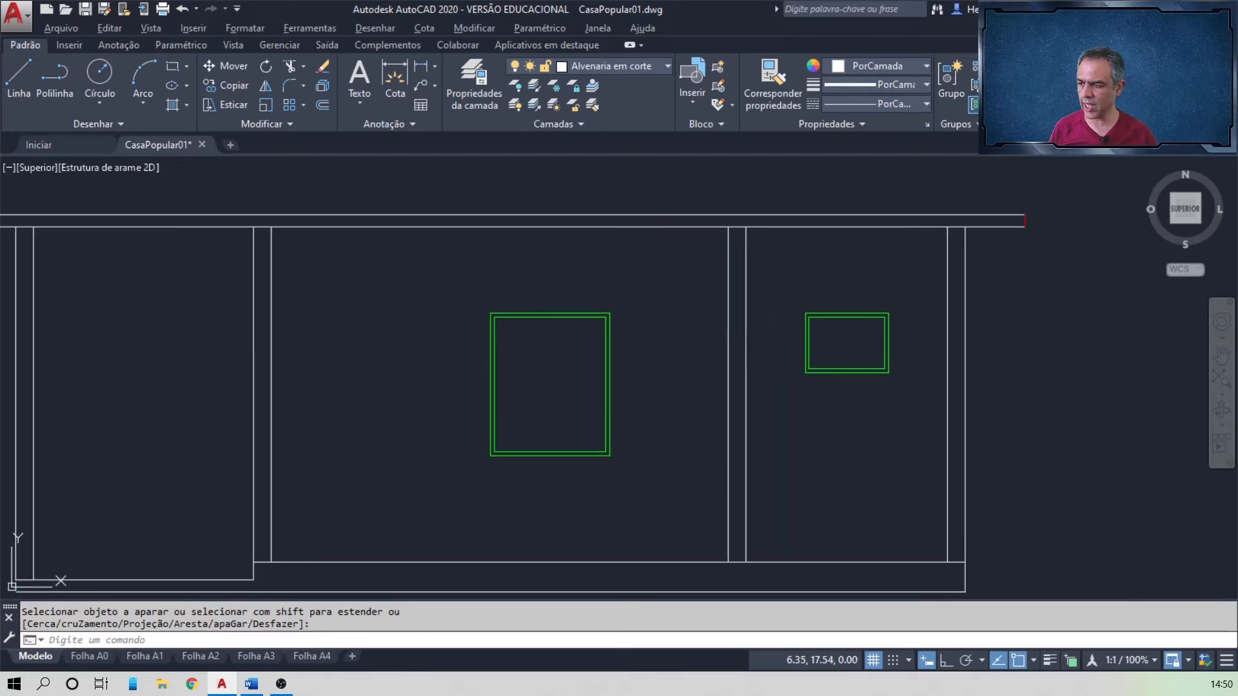
key(alt+Tab)
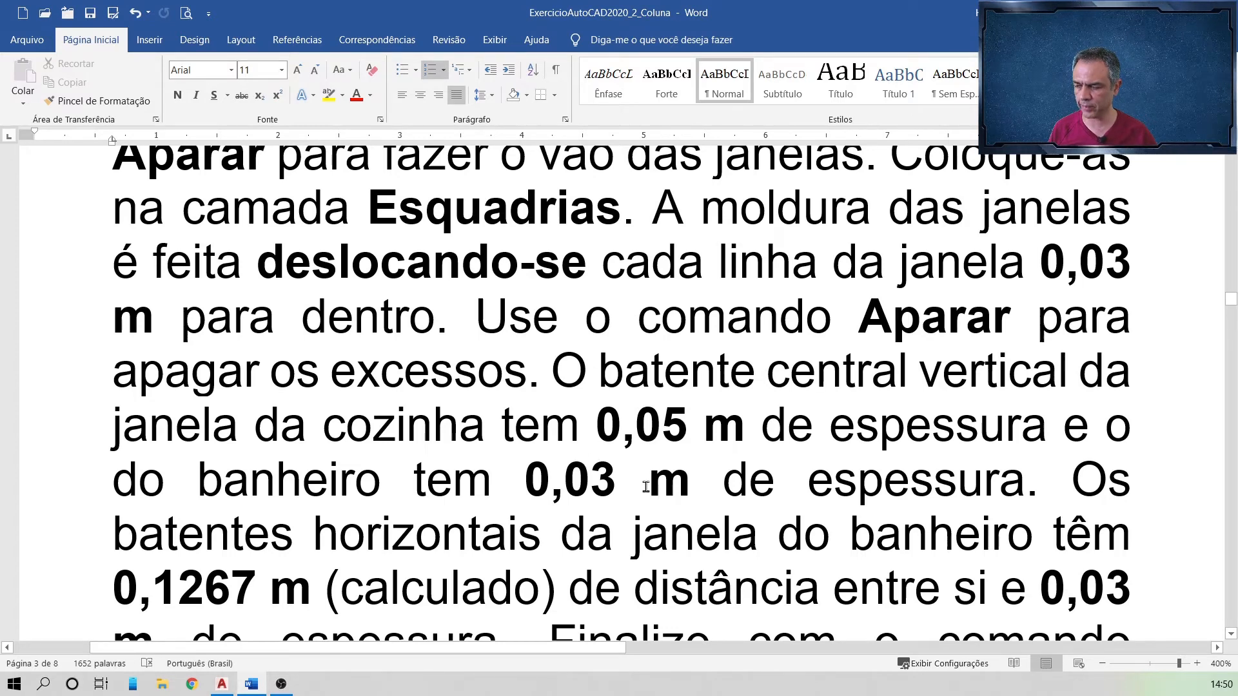
key(alt+Tab)
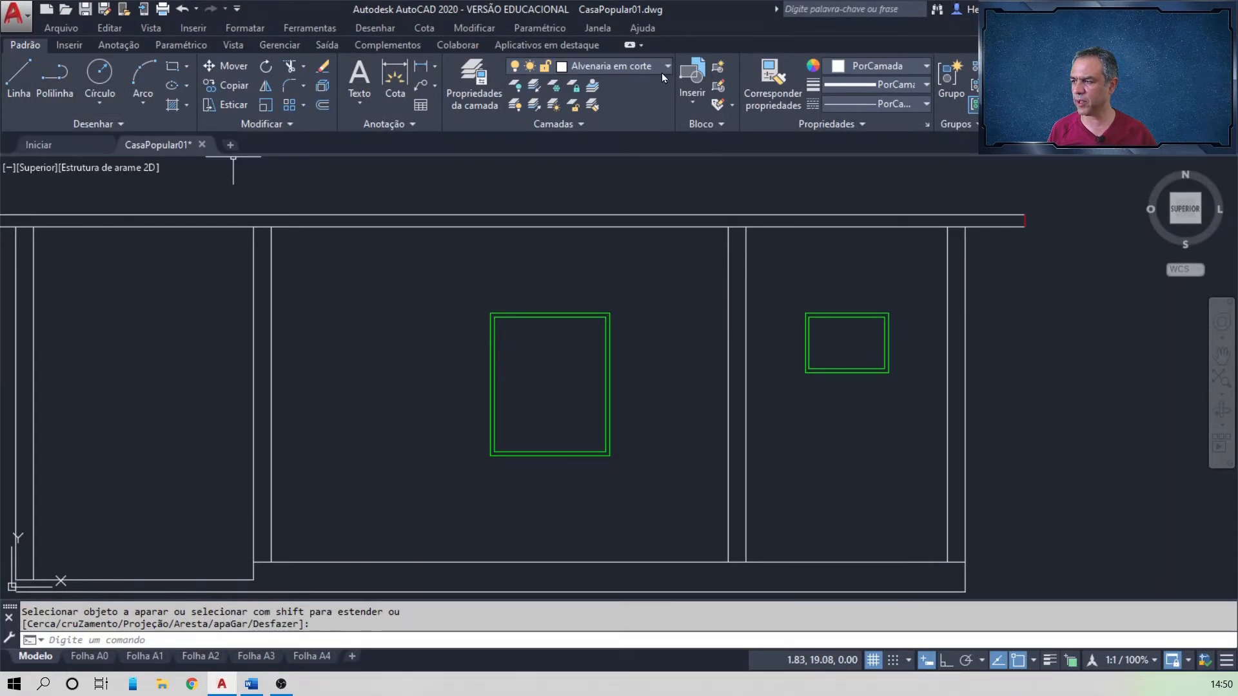
click(616, 66)
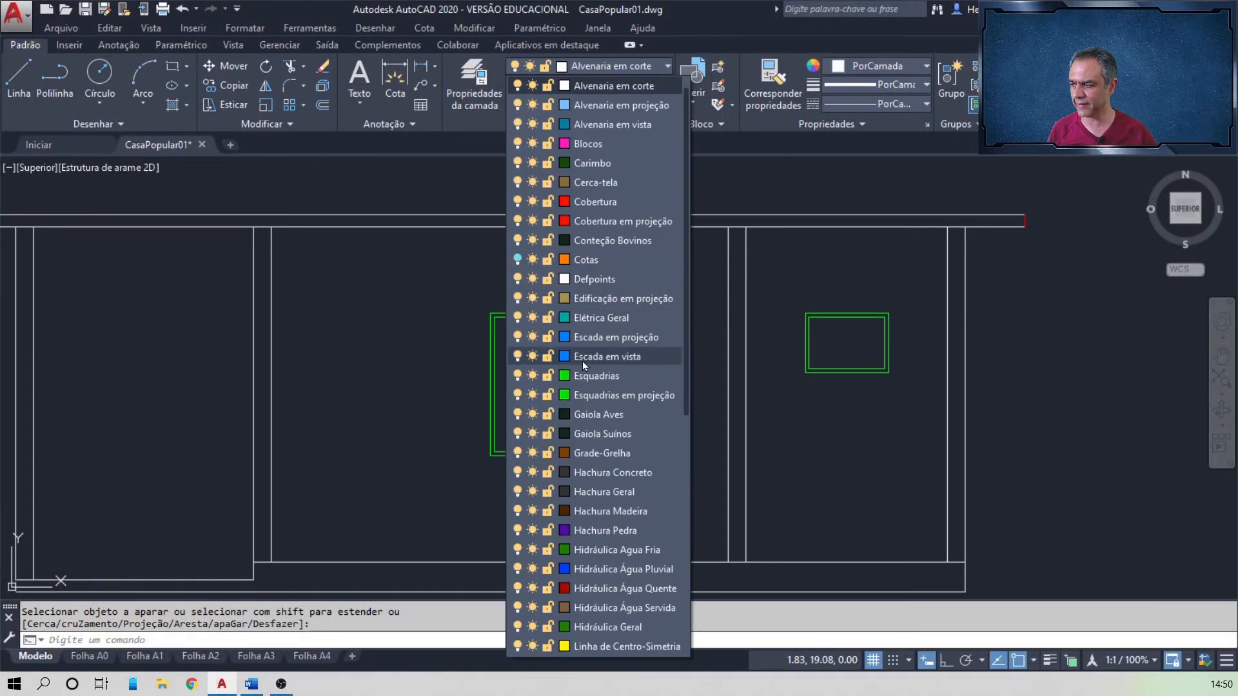
click(583, 362)
- Draw a vertical centre line in the kitchen window between the midpoints of the inner frame's top and bottom lines
click(19, 78)
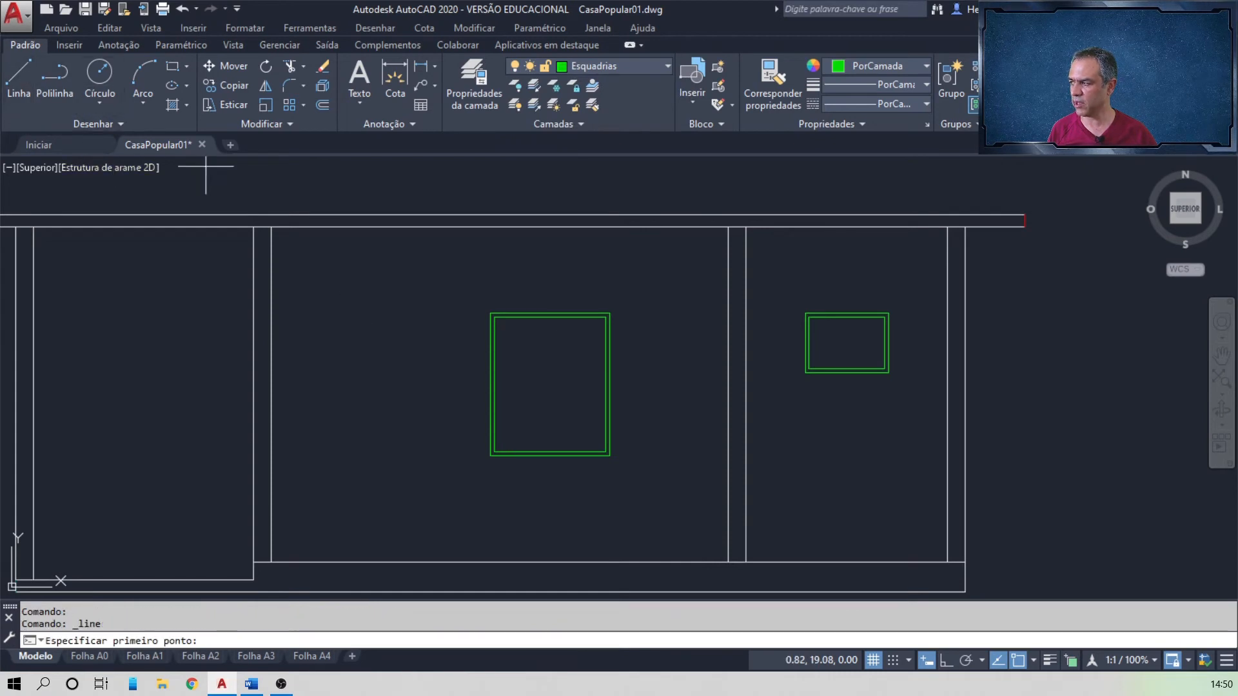
click(550, 316)
click(550, 451)
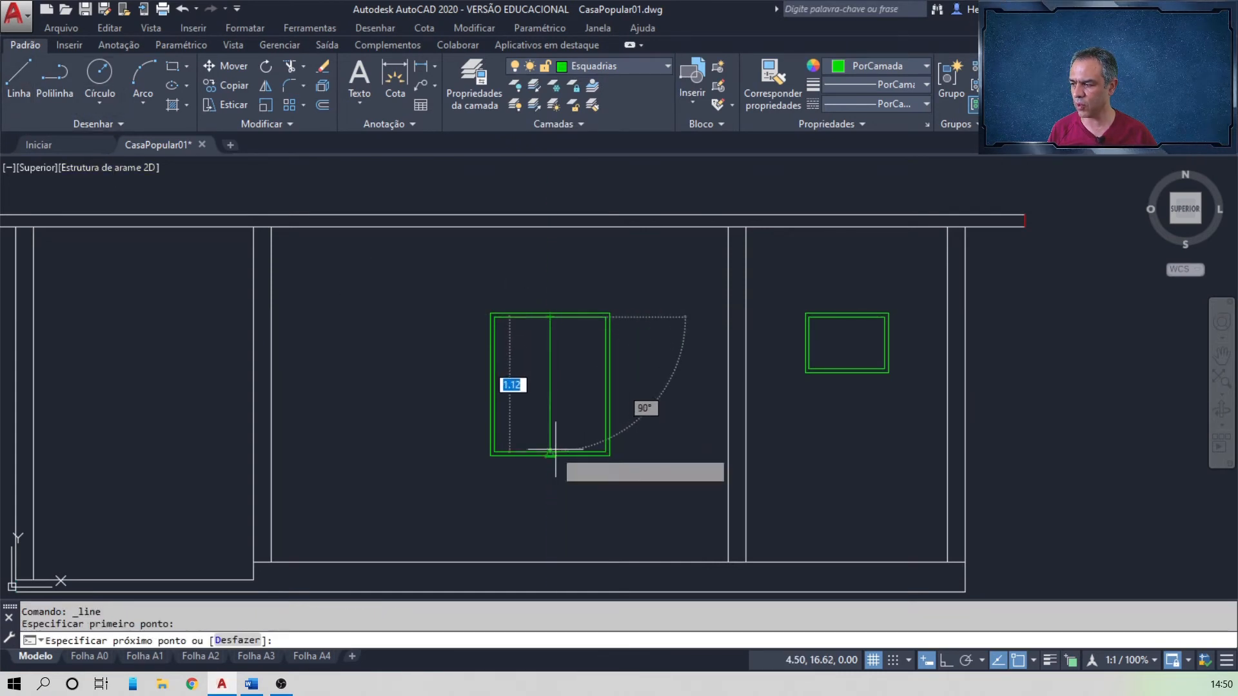
key(Return)
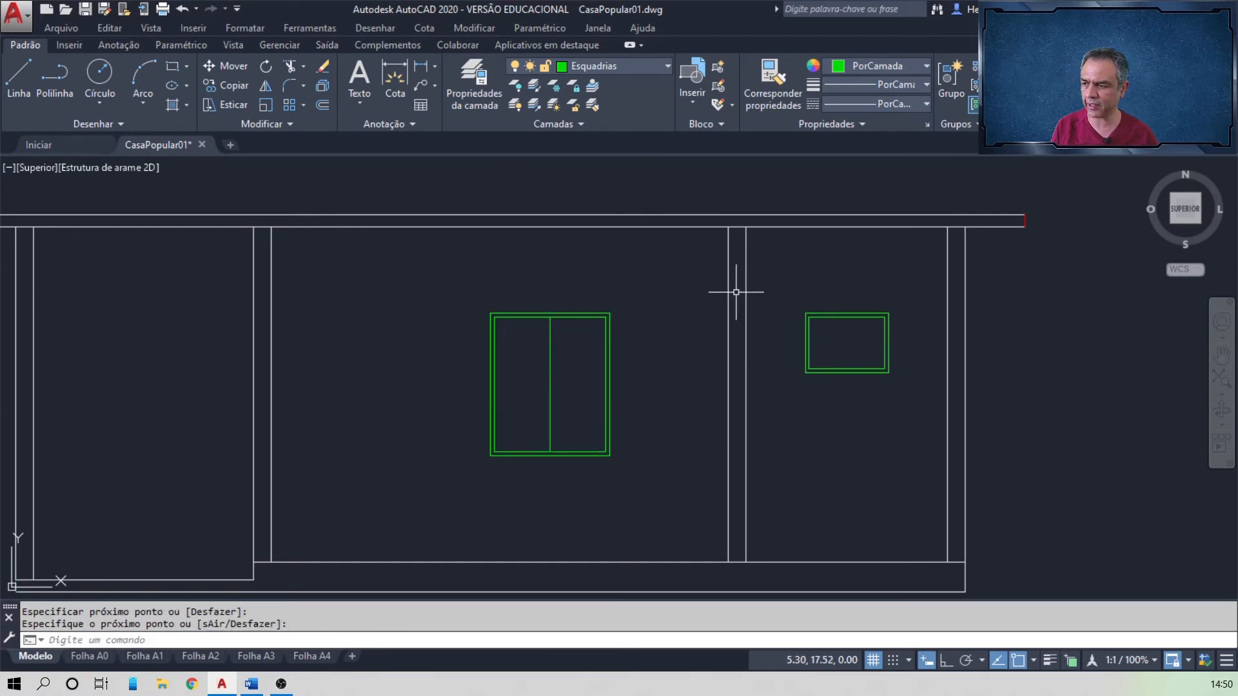
- Draw a vertical centre line in the bathroom window from the inner frame's top midpoint to its bottom line
scroll(855, 332, up, 2)
key(Return)
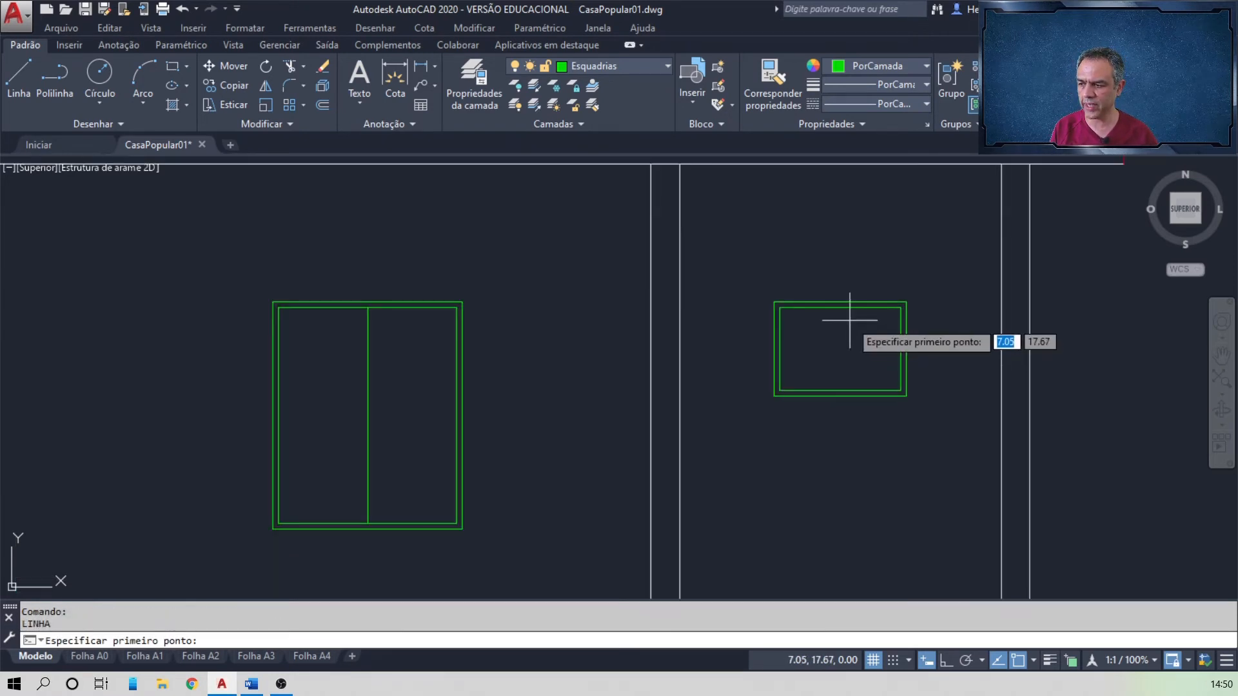
click(843, 307)
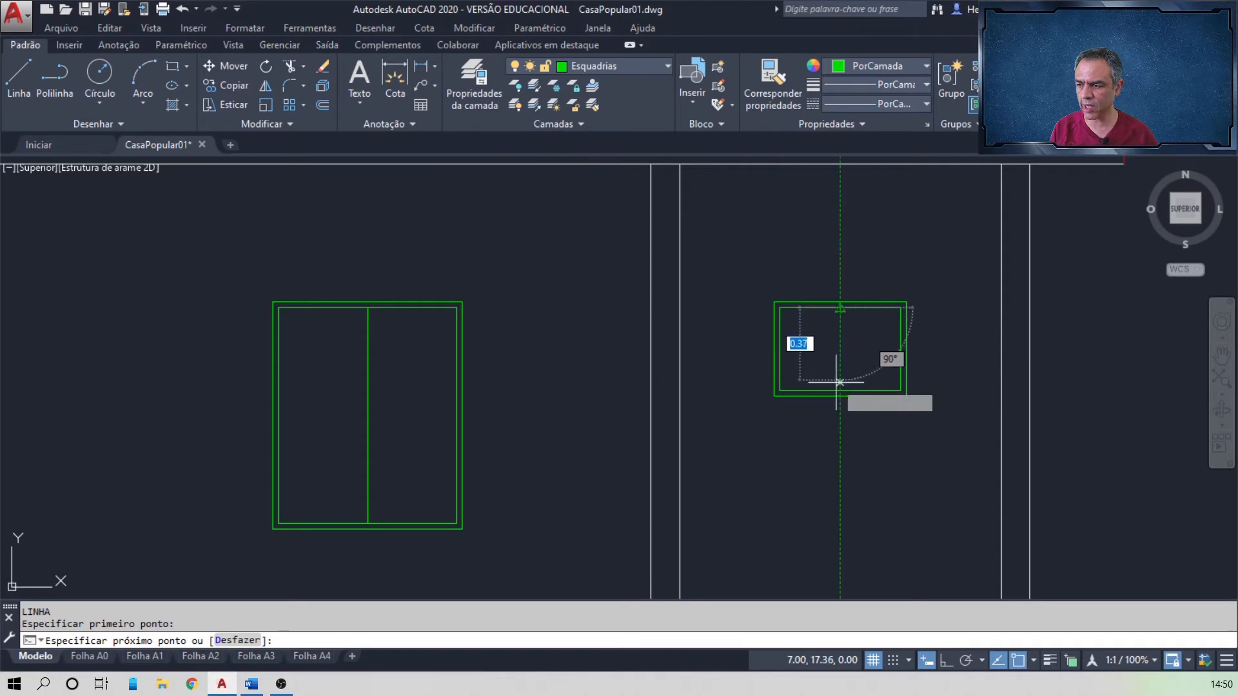
click(840, 391)
key(Return)
- Offset the kitchen window's centre line 0.025 m to both sides and erase the original line
scroll(631, 356, up, 2)
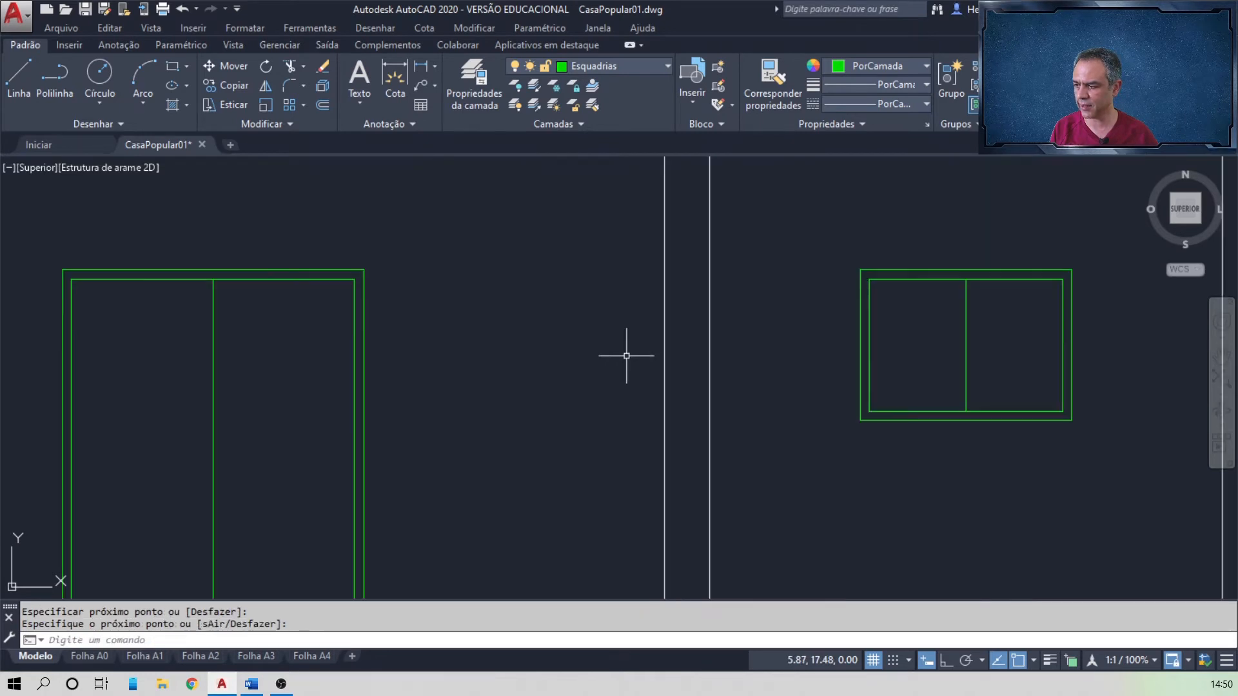
middle_drag(611, 340, 625, 251)
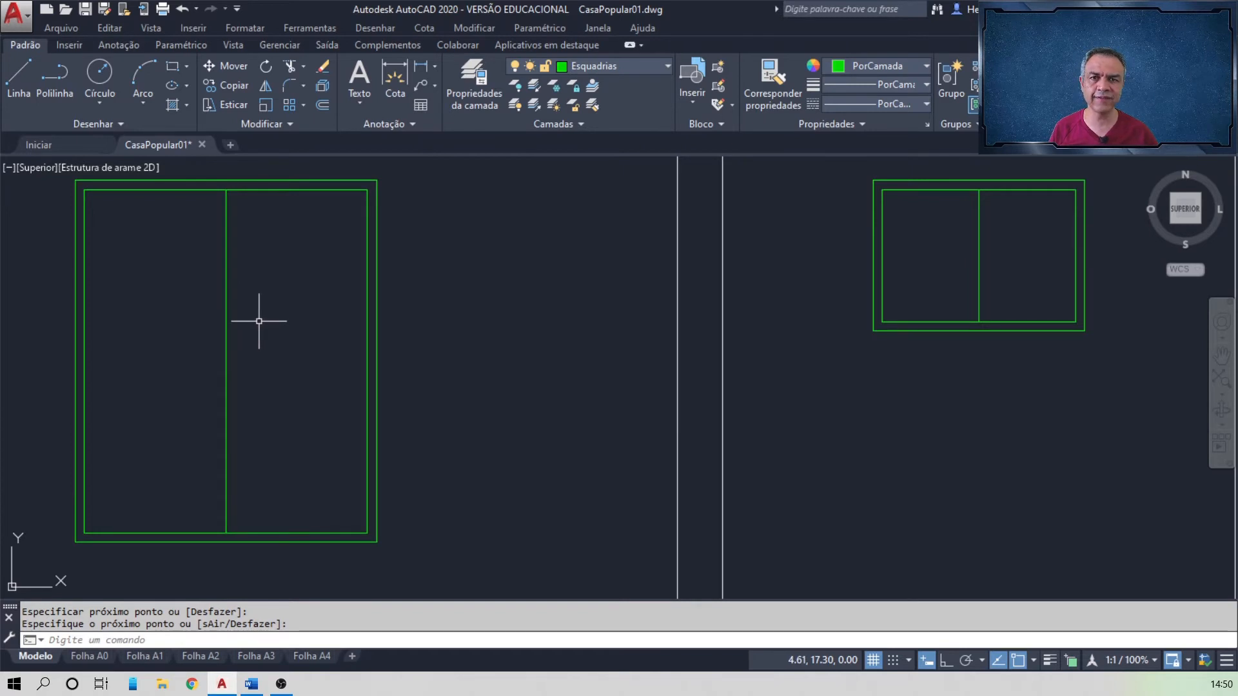
click(324, 112)
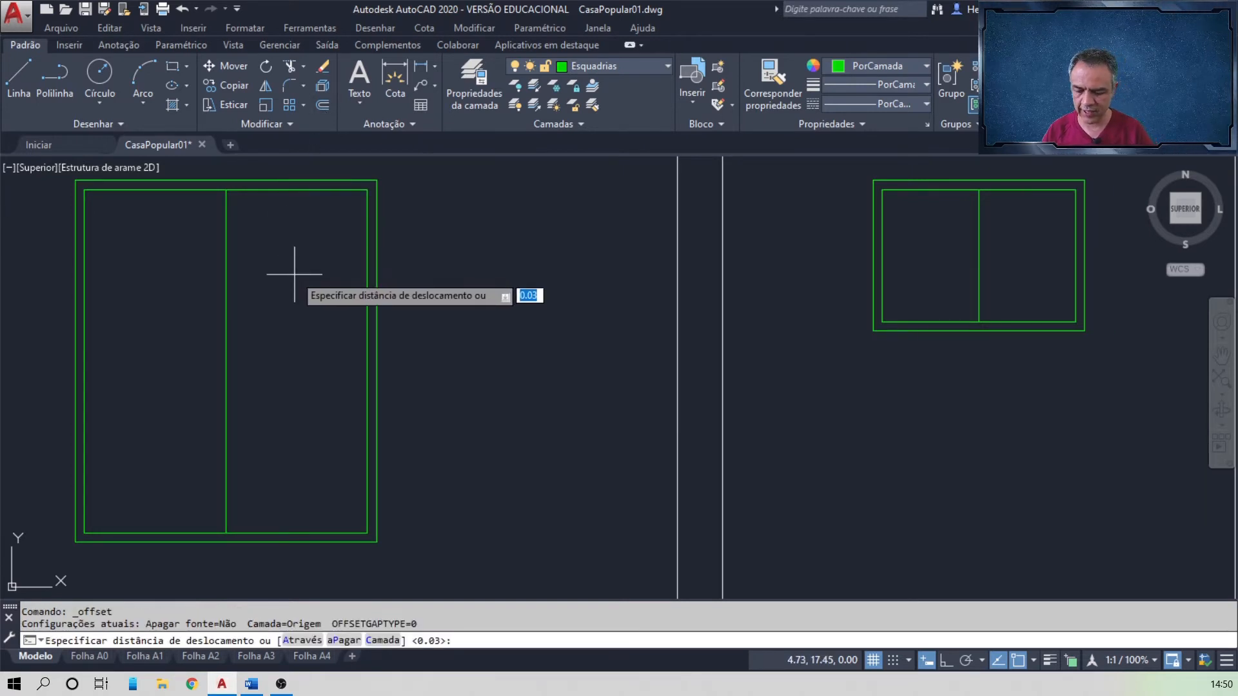
text(0.025)
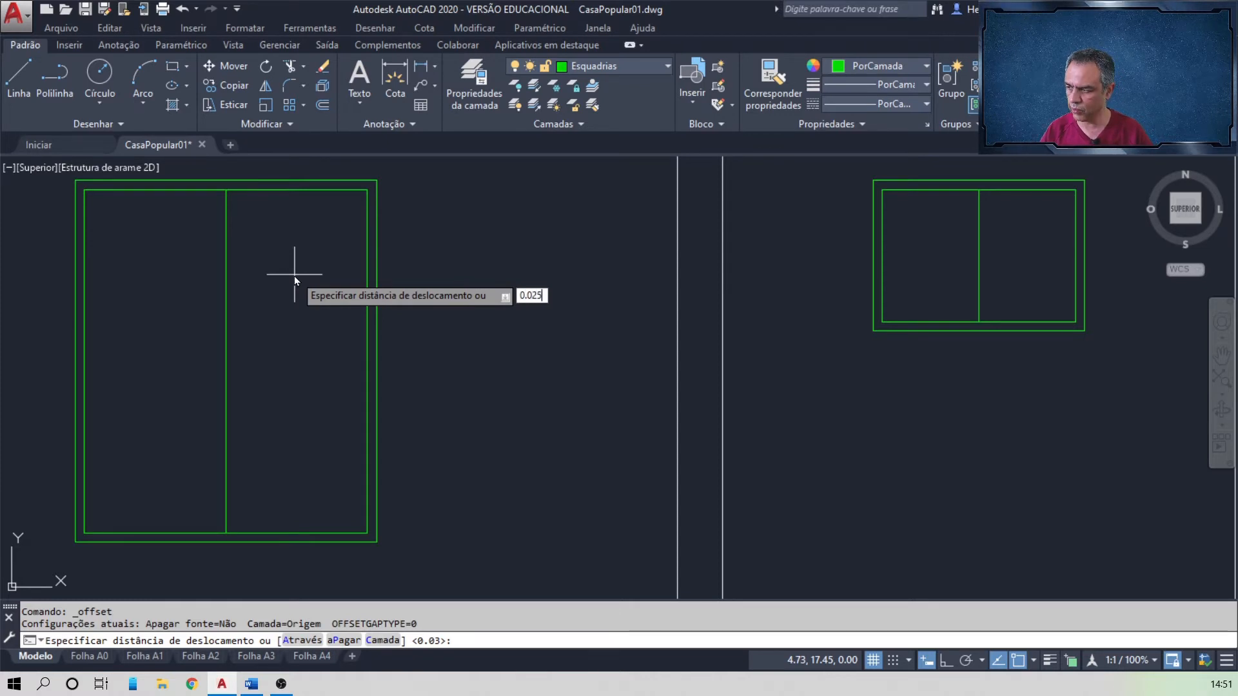
key(Return)
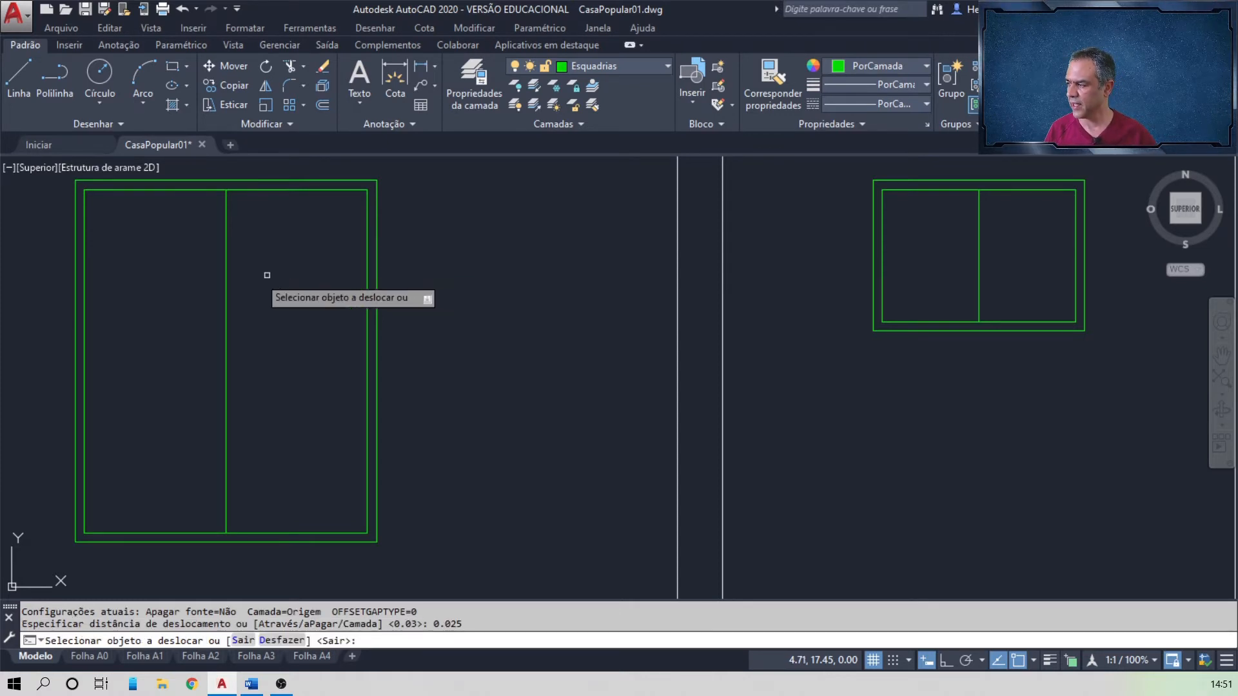
click(226, 290)
click(296, 304)
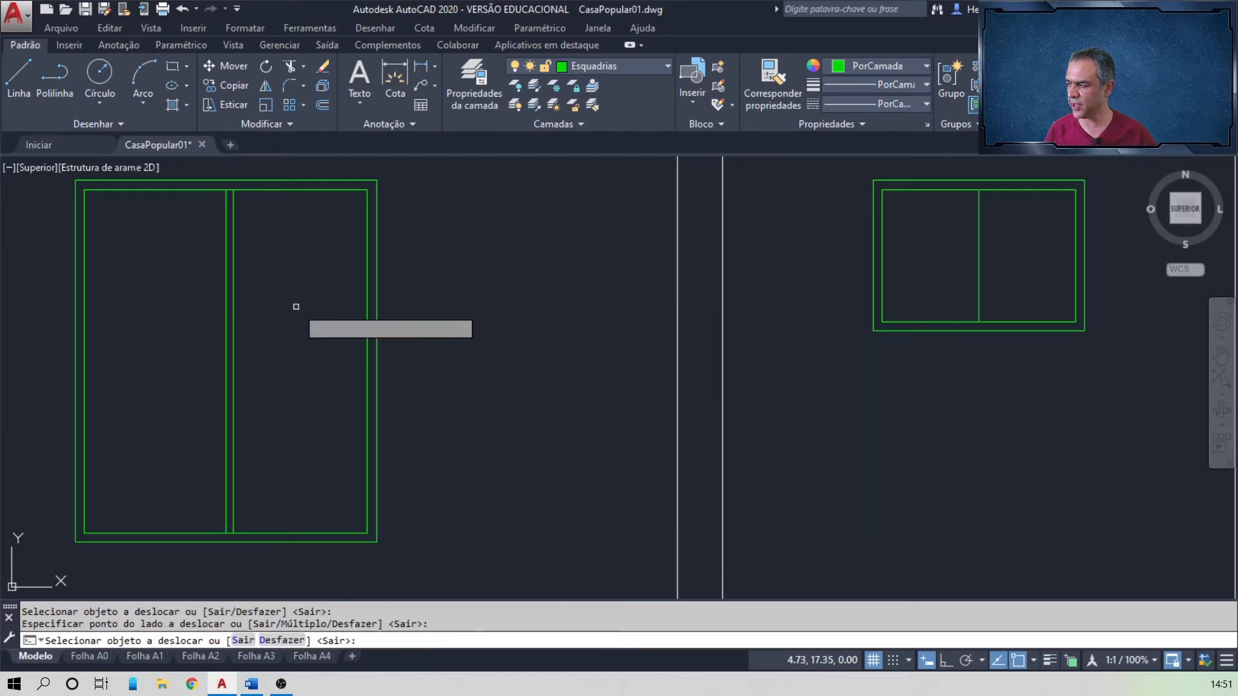
click(225, 316)
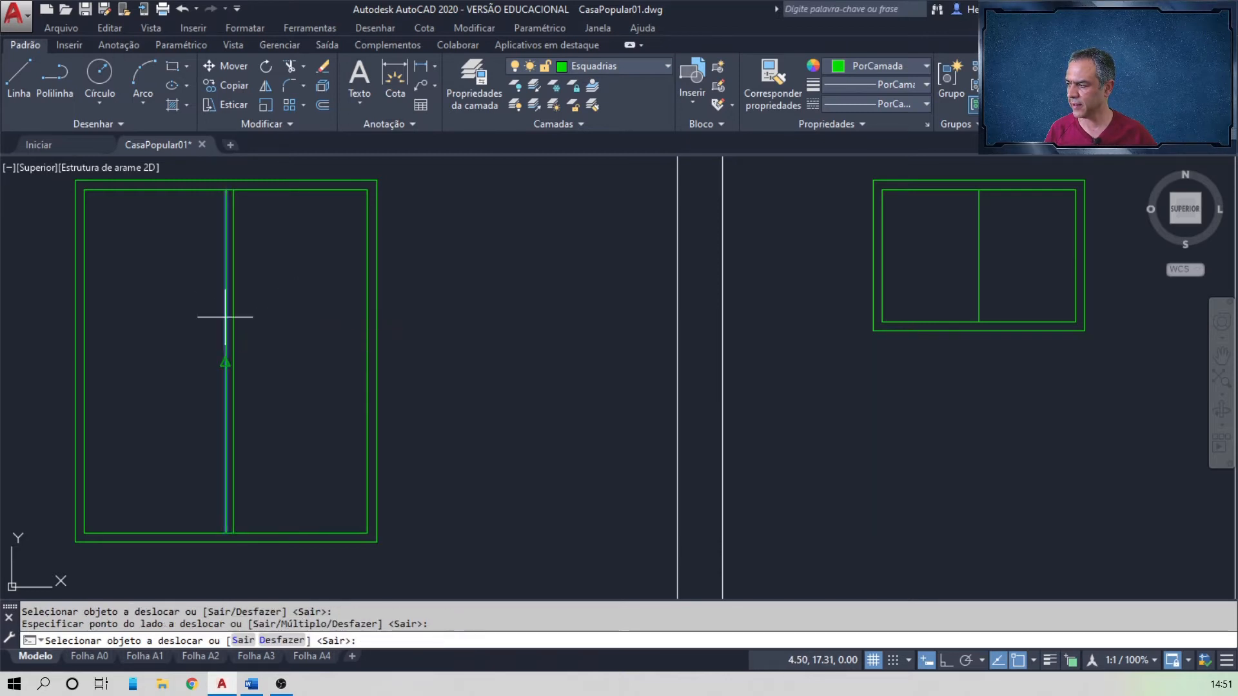
click(174, 329)
key(Return)
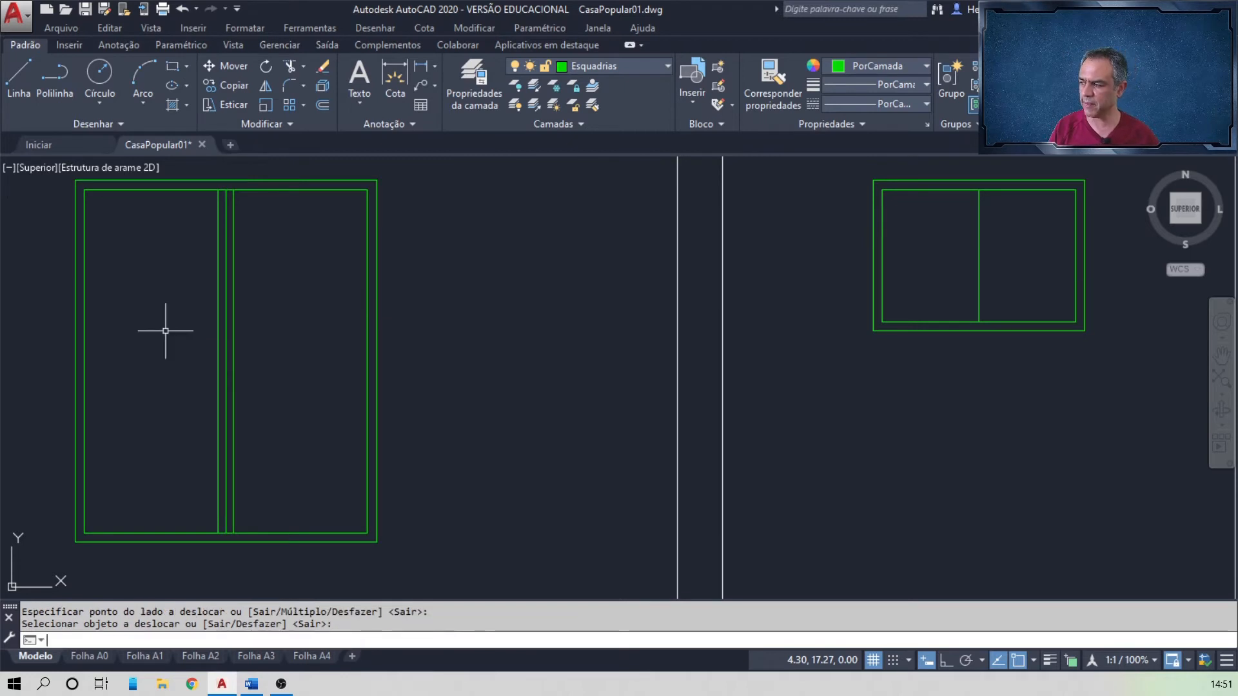
click(225, 339)
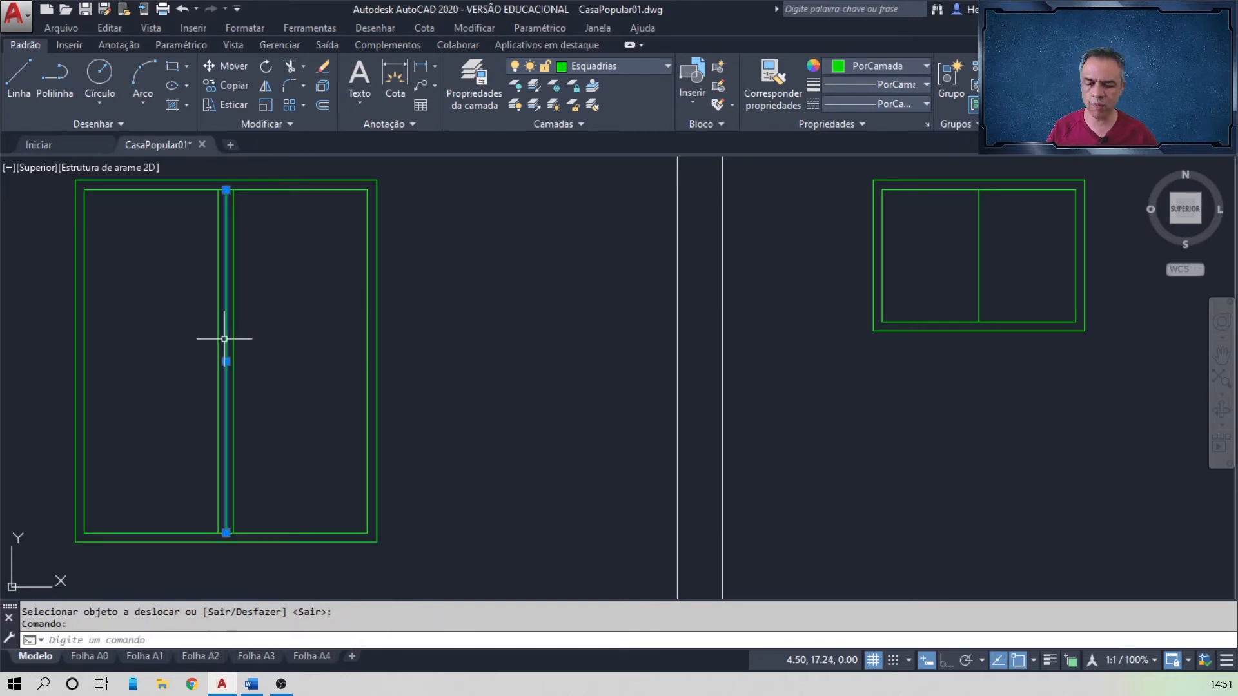
key(Delete)
- Offset the bathroom window's centre line 0.015 m to both sides and erase the original line
middle_drag(1008, 233, 853, 280)
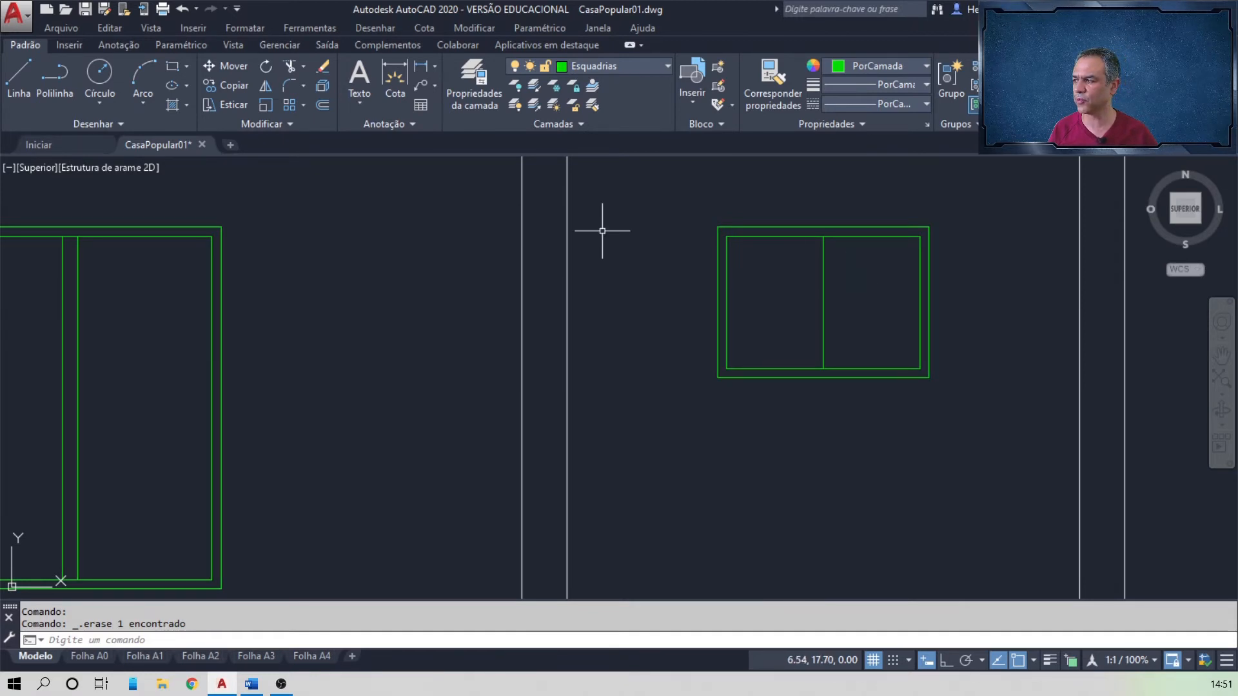
click(322, 106)
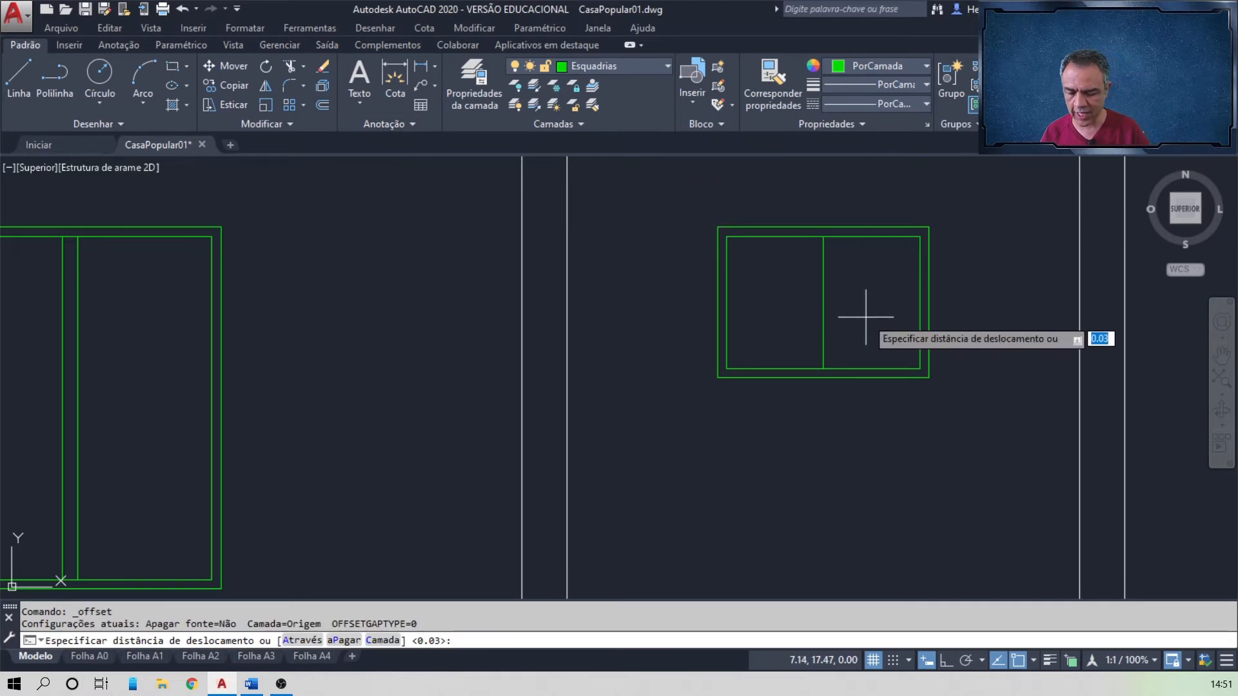
text(0)
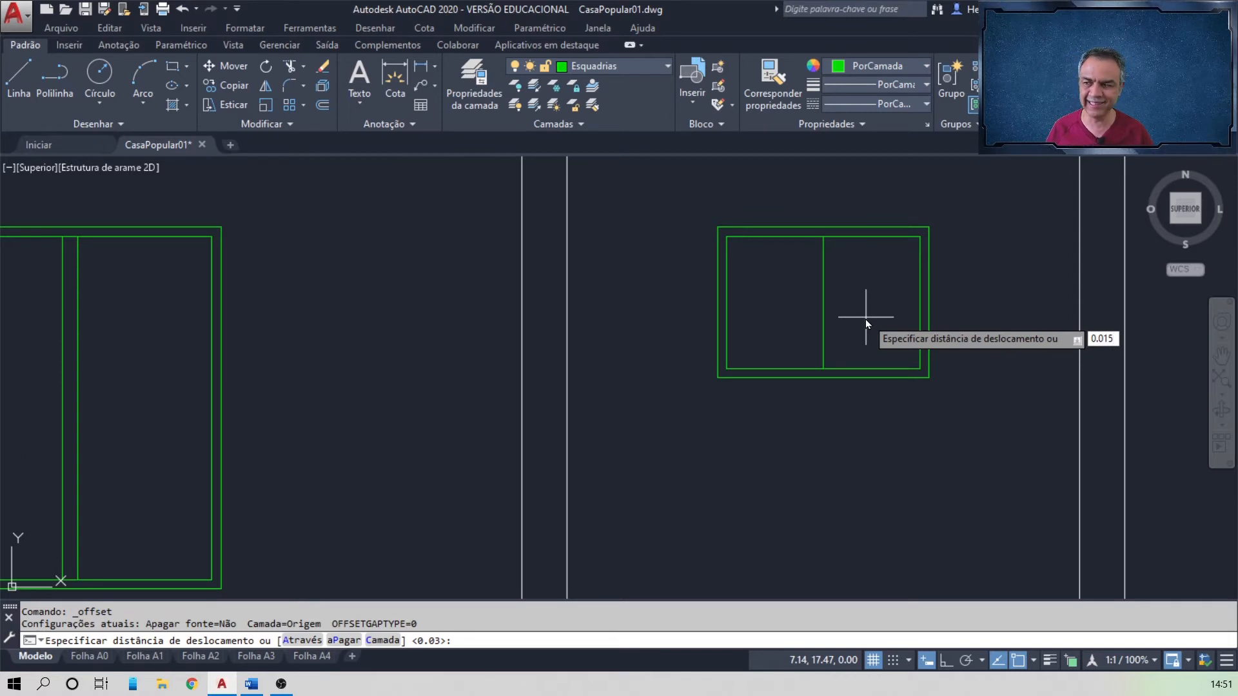
key(Return)
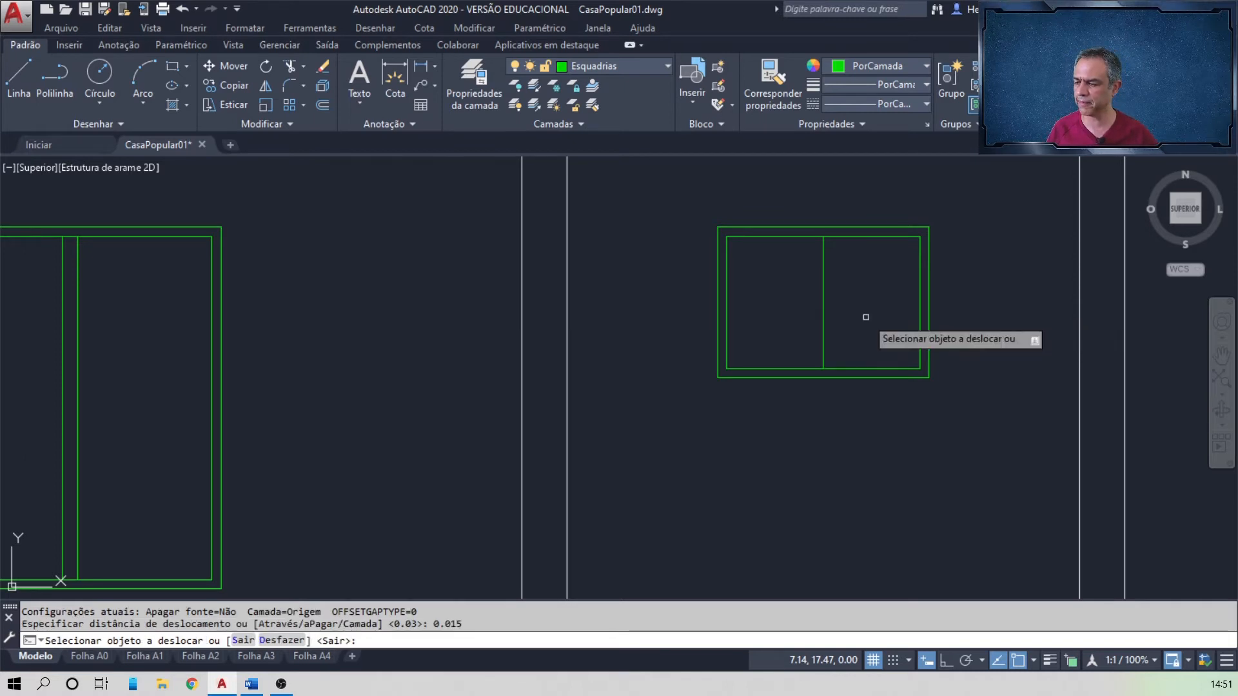
click(824, 319)
click(831, 320)
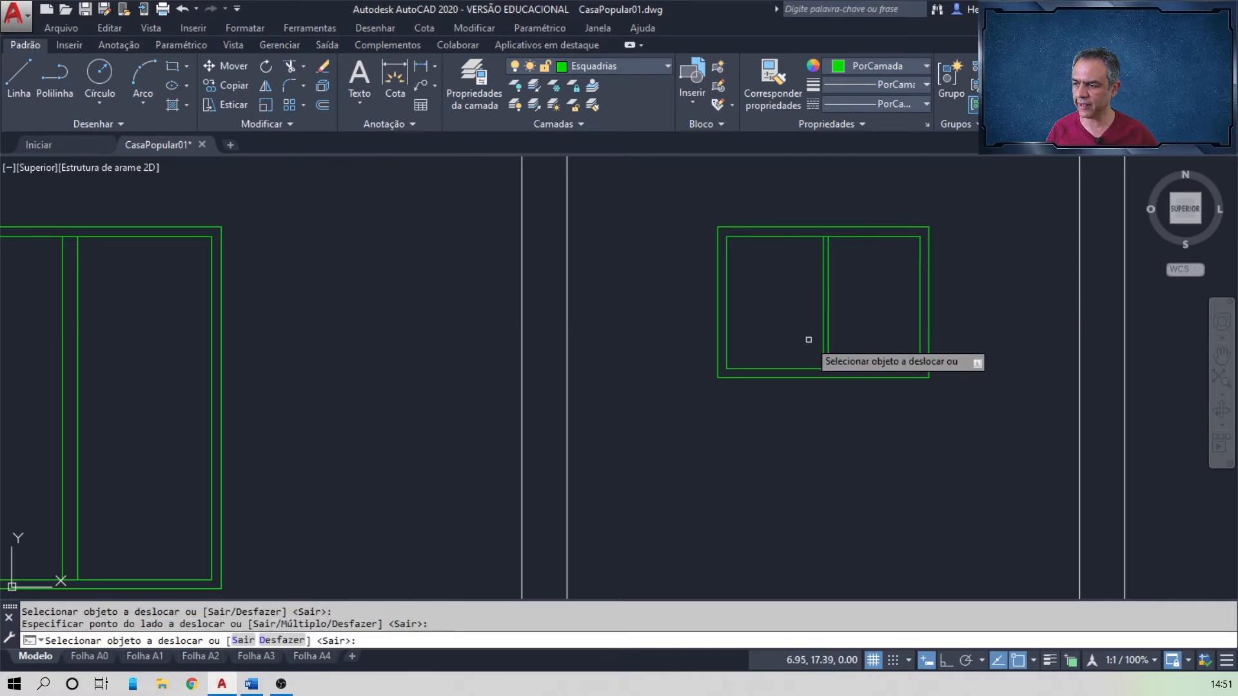
click(823, 349)
click(806, 353)
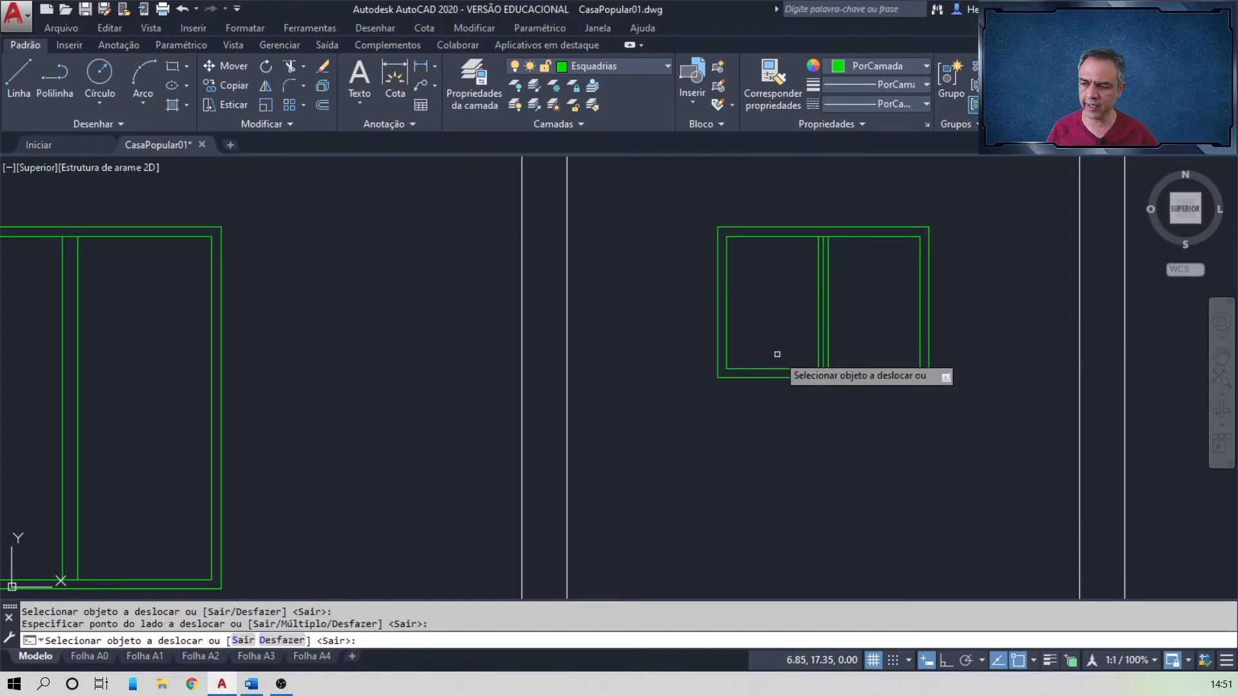
key(Return)
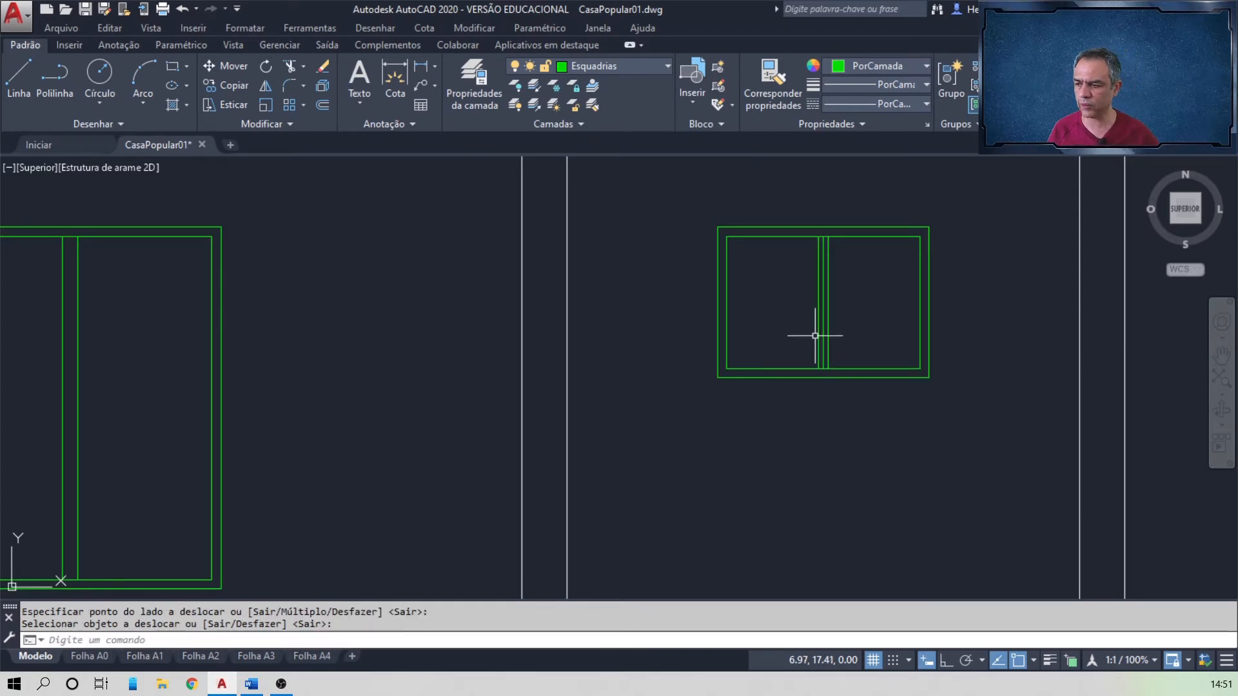
click(820, 335)
key(Delete)
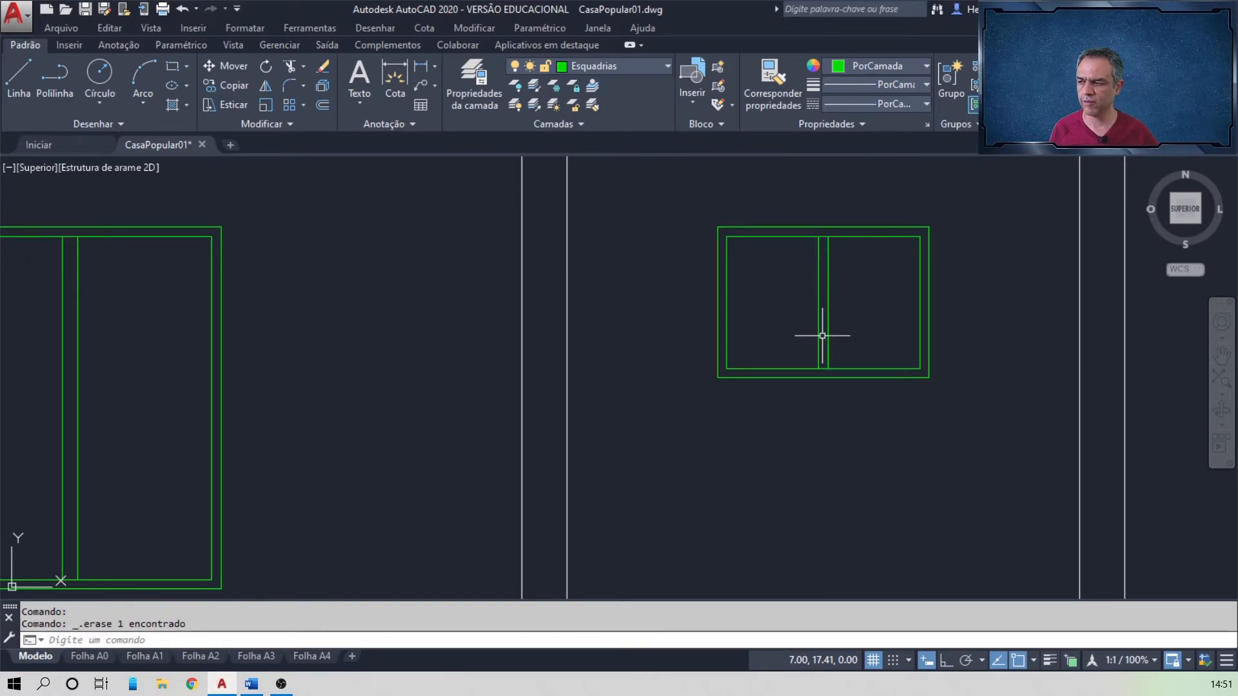
- Read the spacing and thickness of the bathroom window's horizontal bars in the Word exercise, and return to AutoCAD
key(alt+Tab)
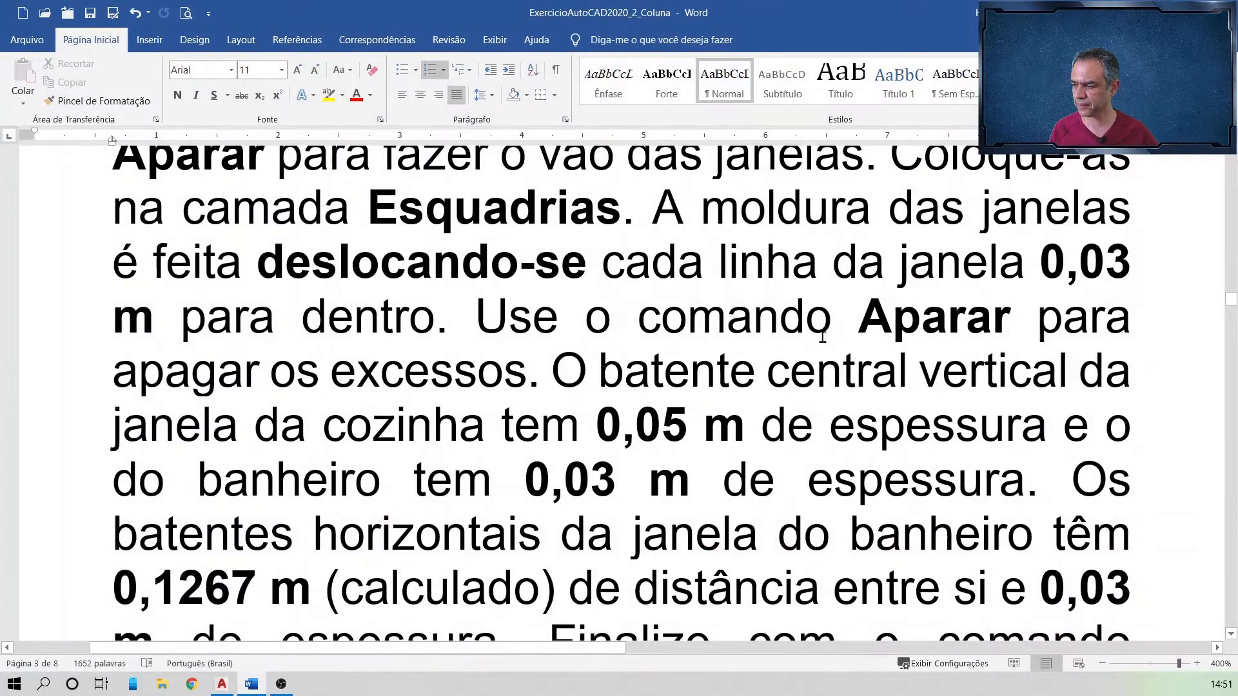
scroll(301, 434, down, 1)
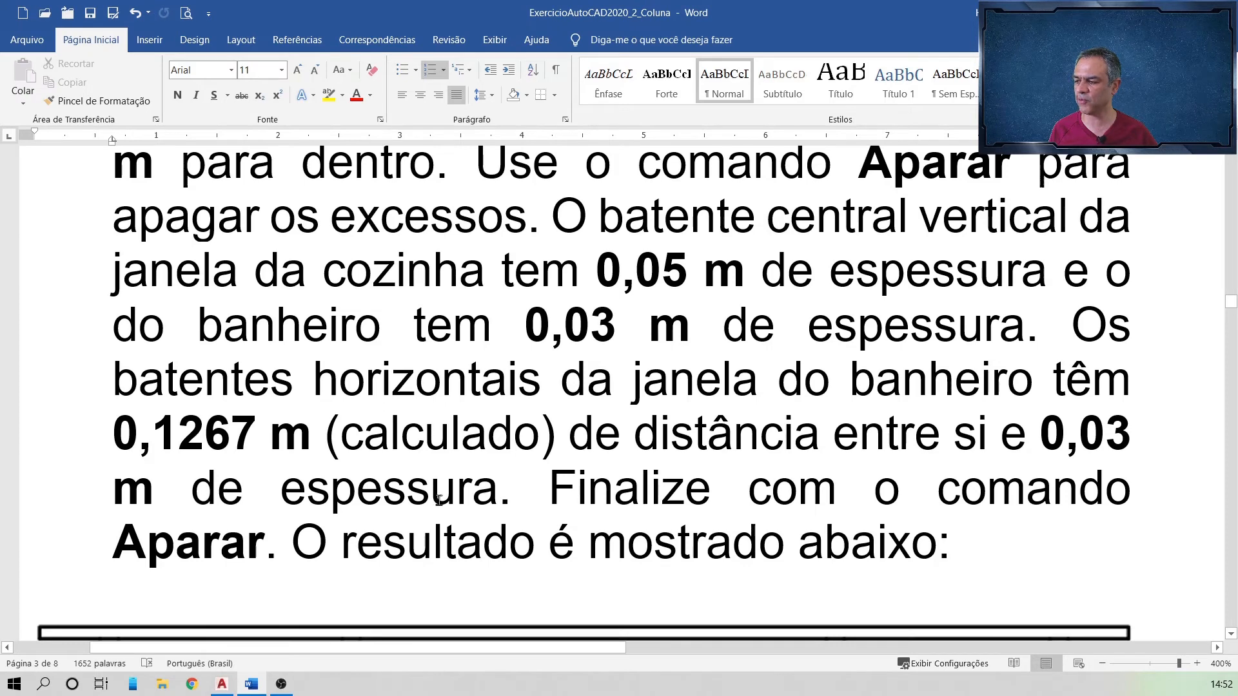
key(alt+Tab)
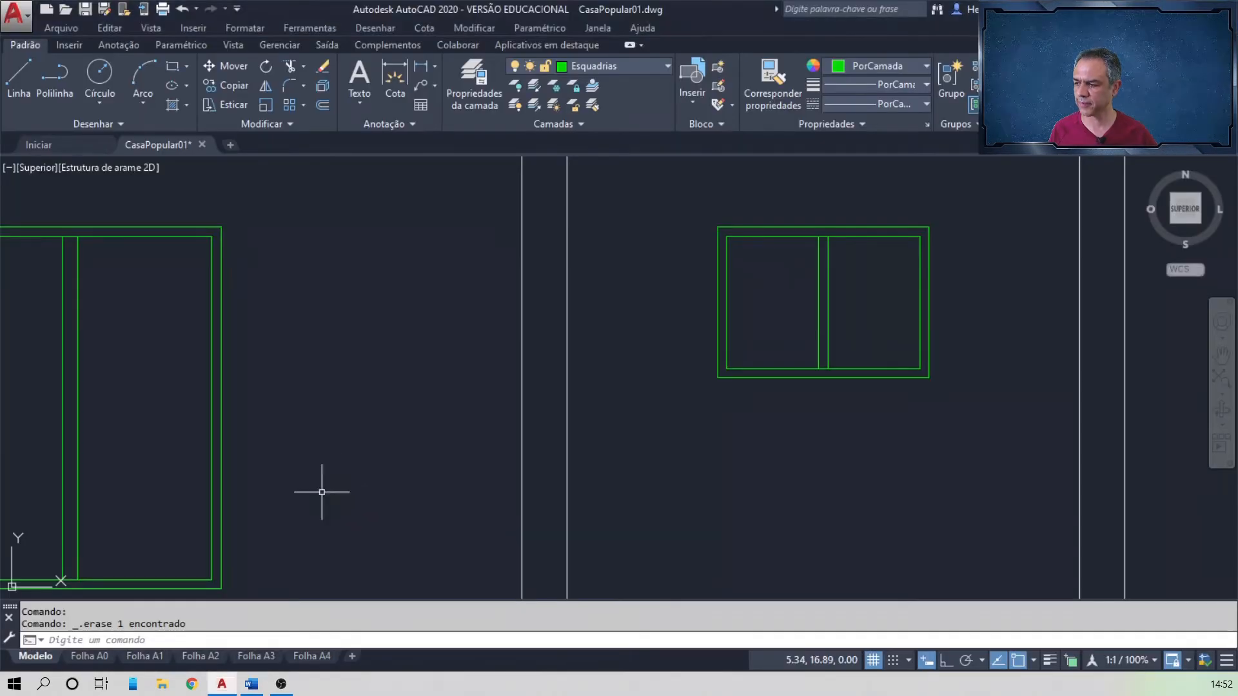
- Offset the bottom and top lines of the bathroom window's inner frame 0.1267 m inward
click(322, 105)
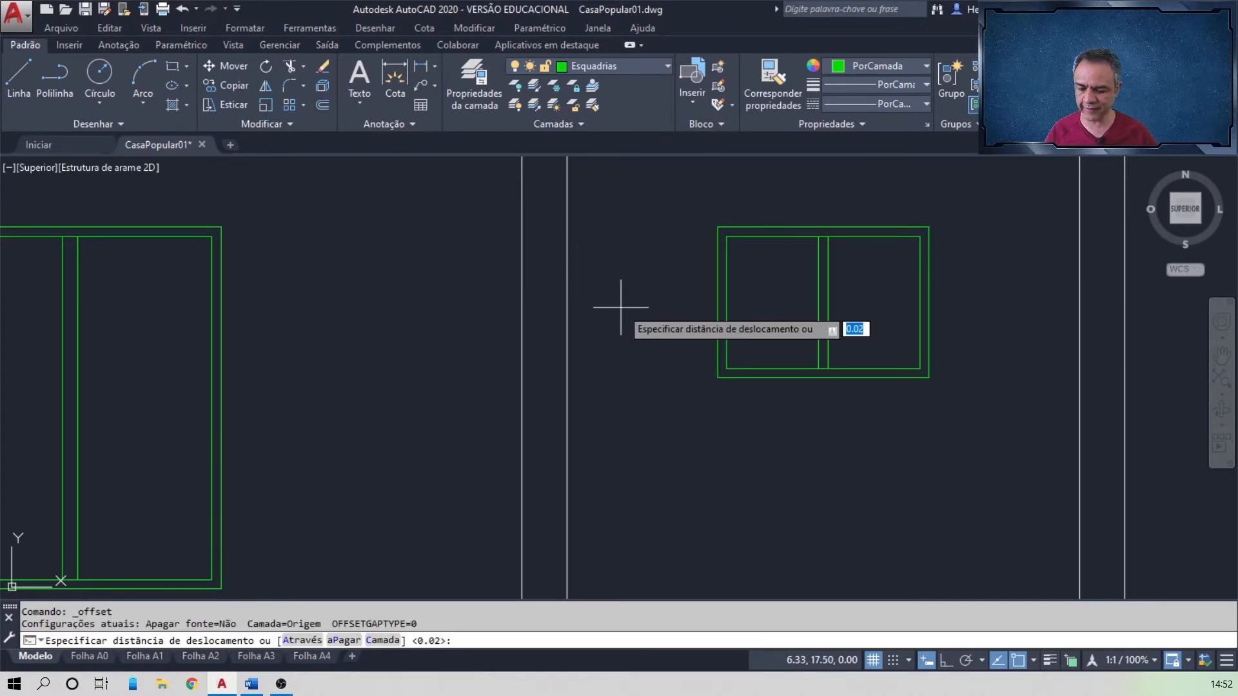
text(0.)
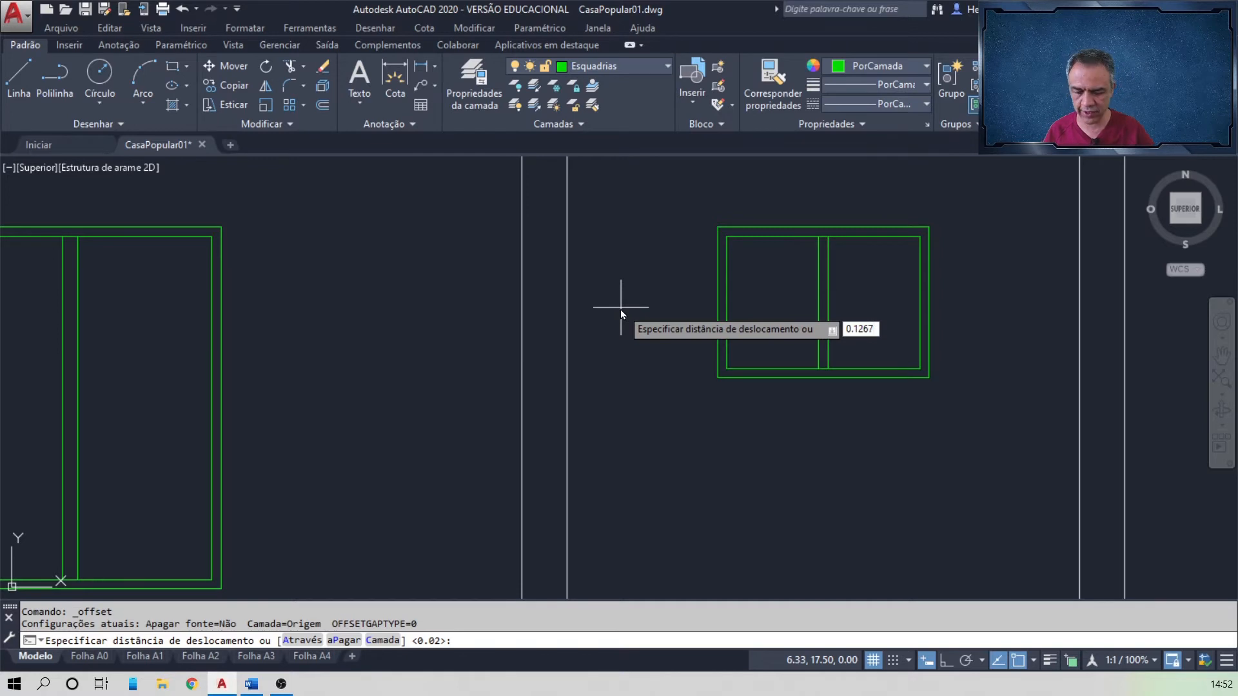
key(Return)
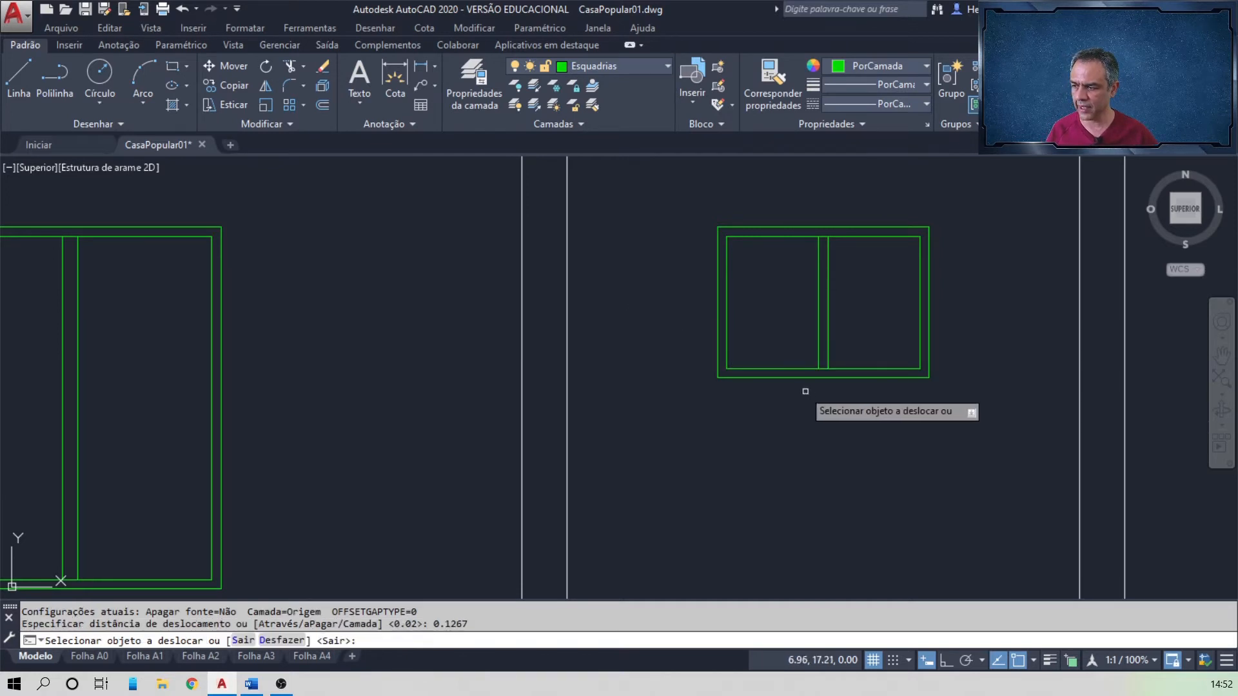
click(782, 367)
click(779, 320)
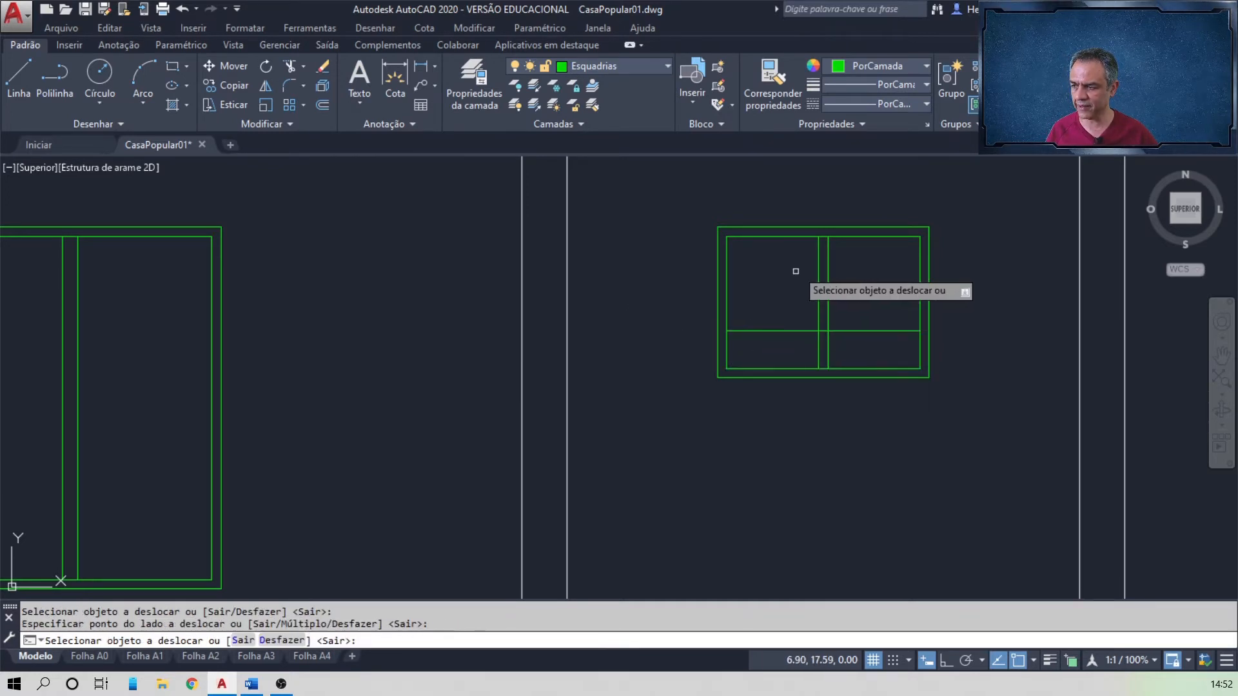
click(787, 238)
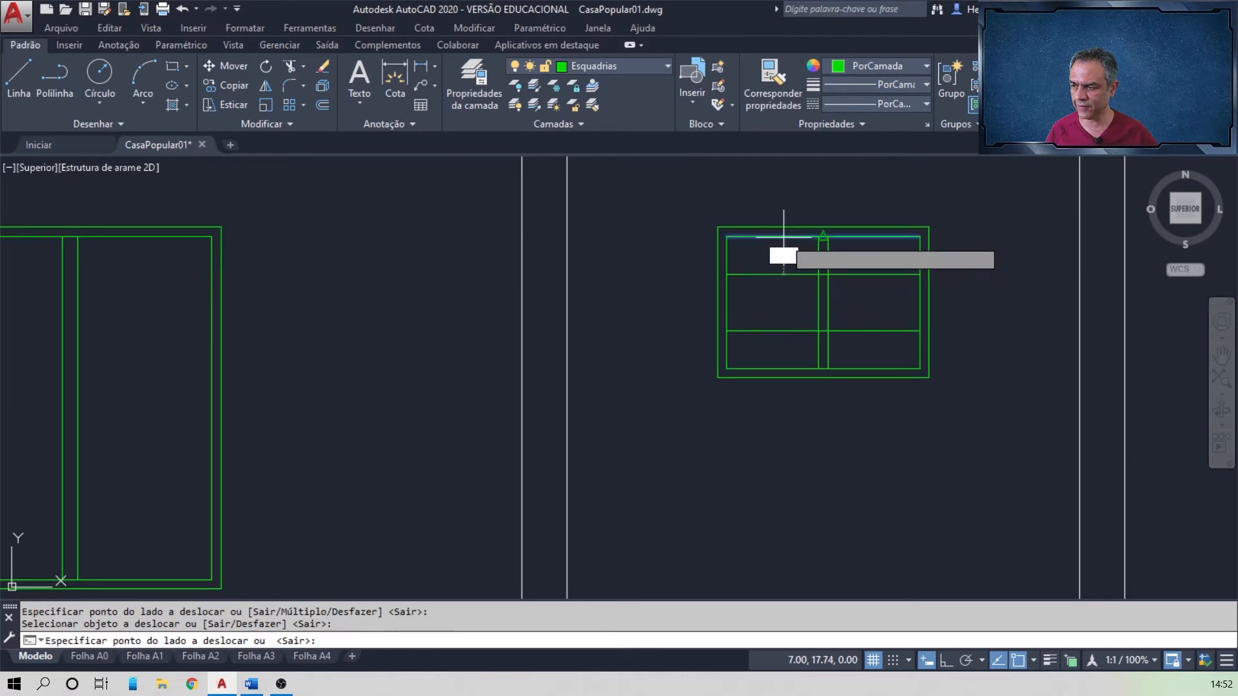
click(780, 262)
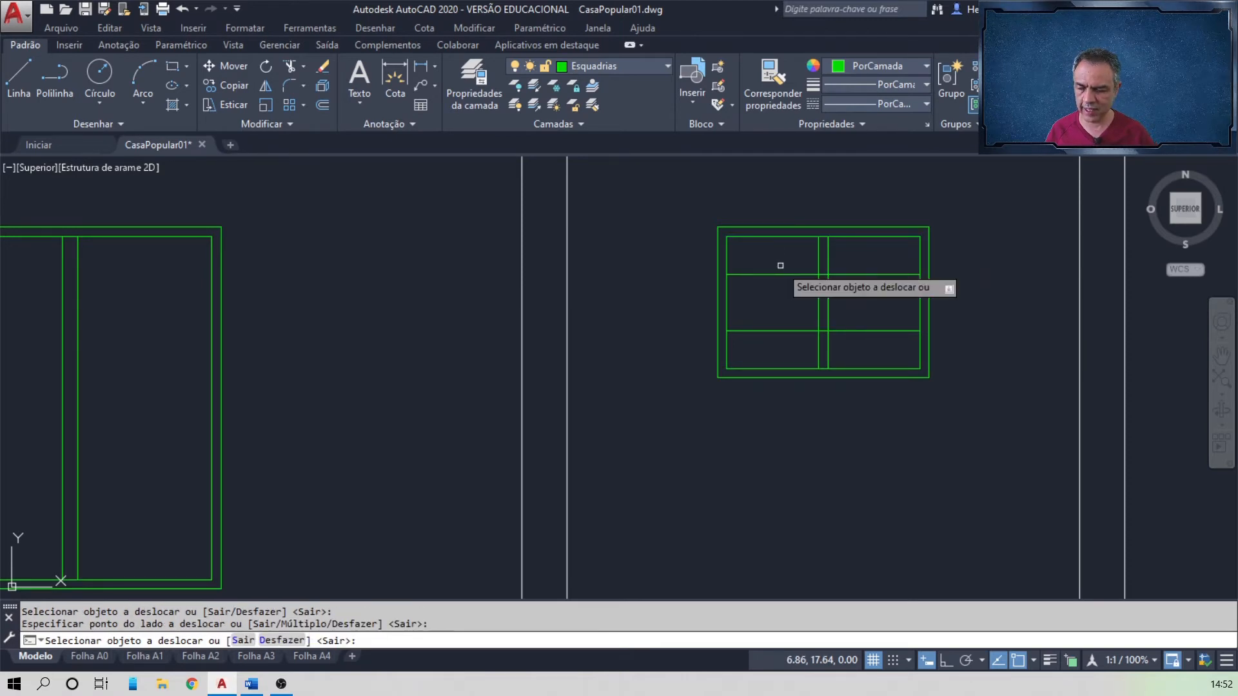
key(Return)
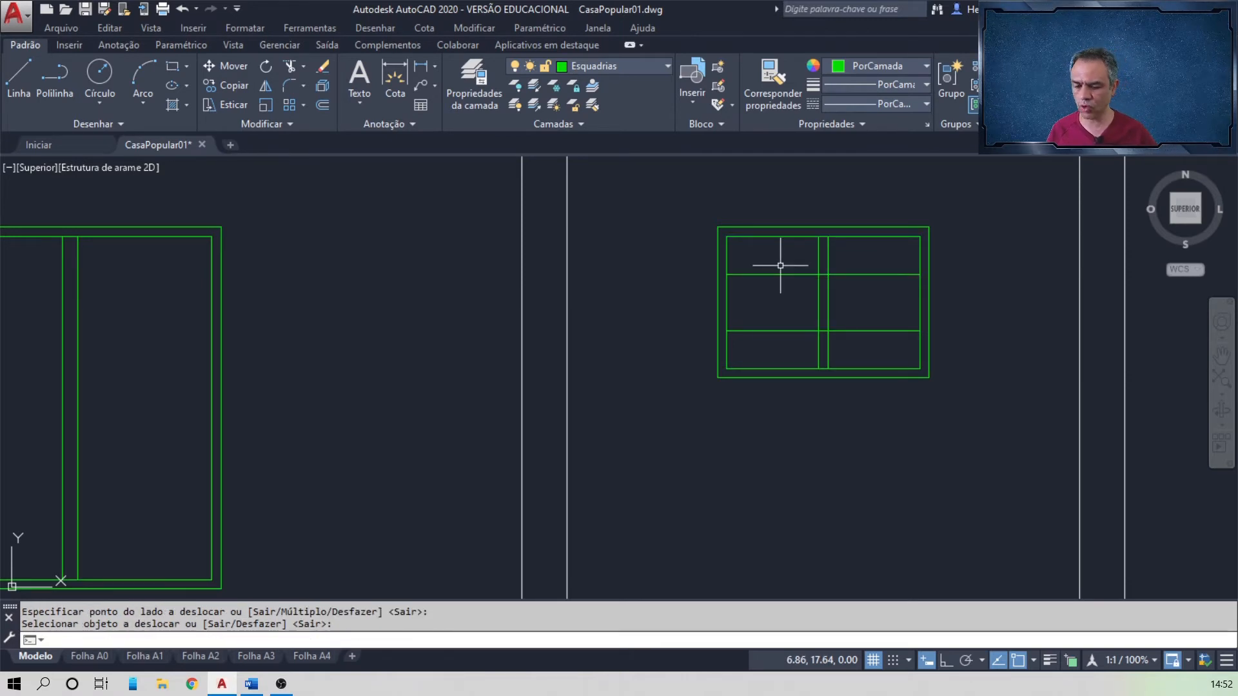
- Offset the bathroom window's two new horizontal lines 0.03 m towards the window's centre to form the bars
key(Return)
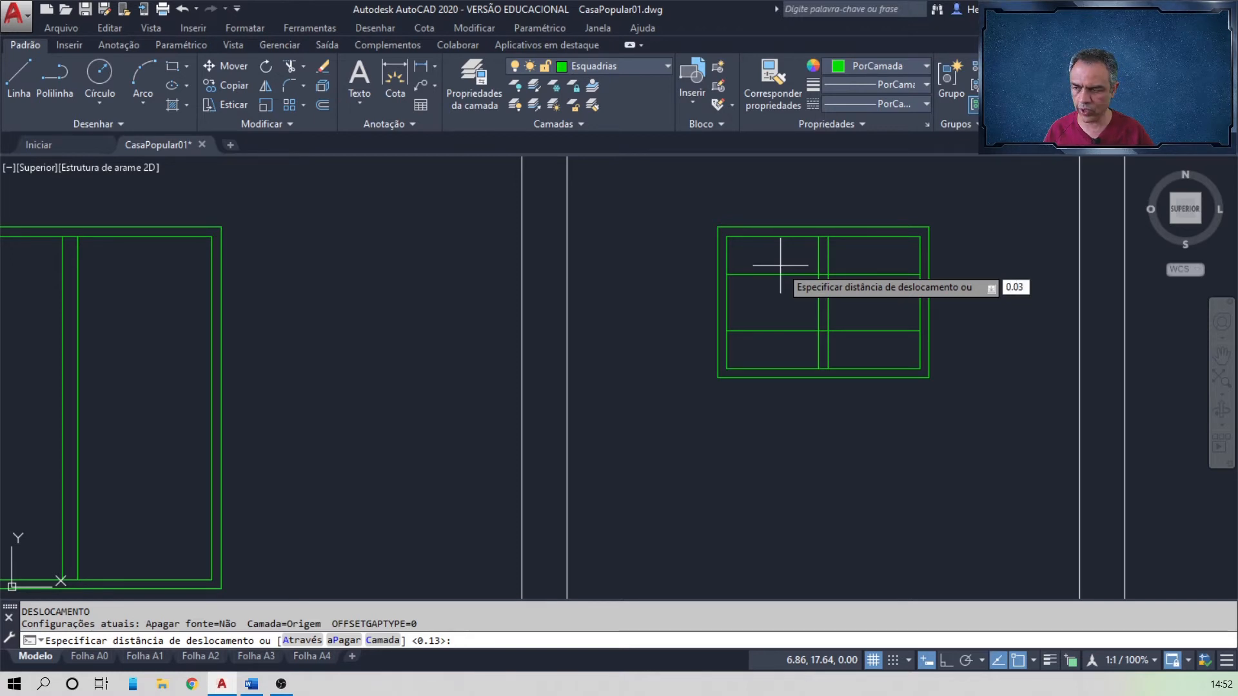
key(Return)
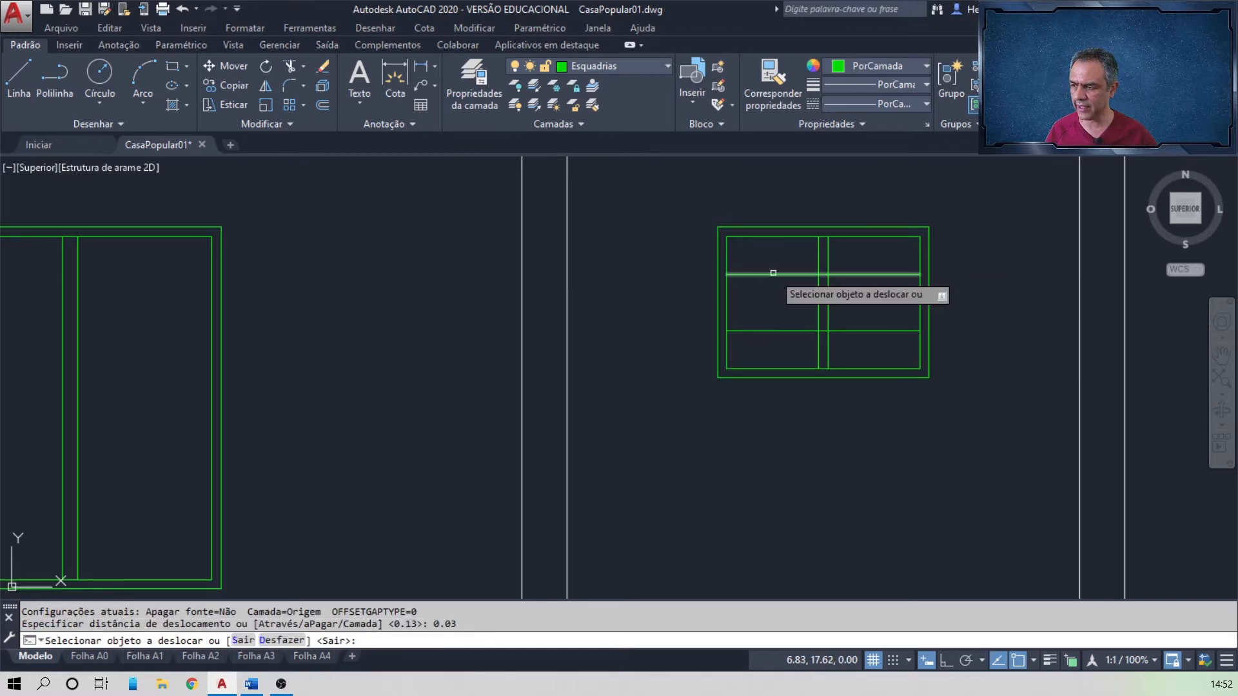
click(773, 273)
click(765, 283)
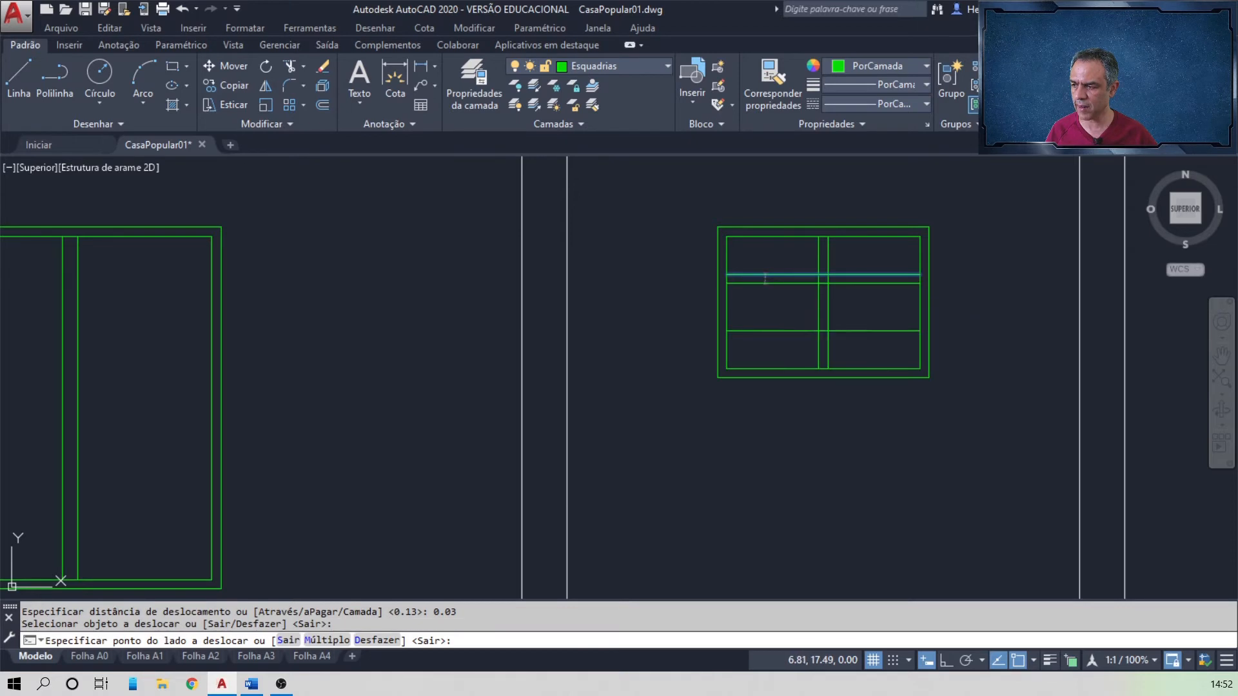
click(767, 331)
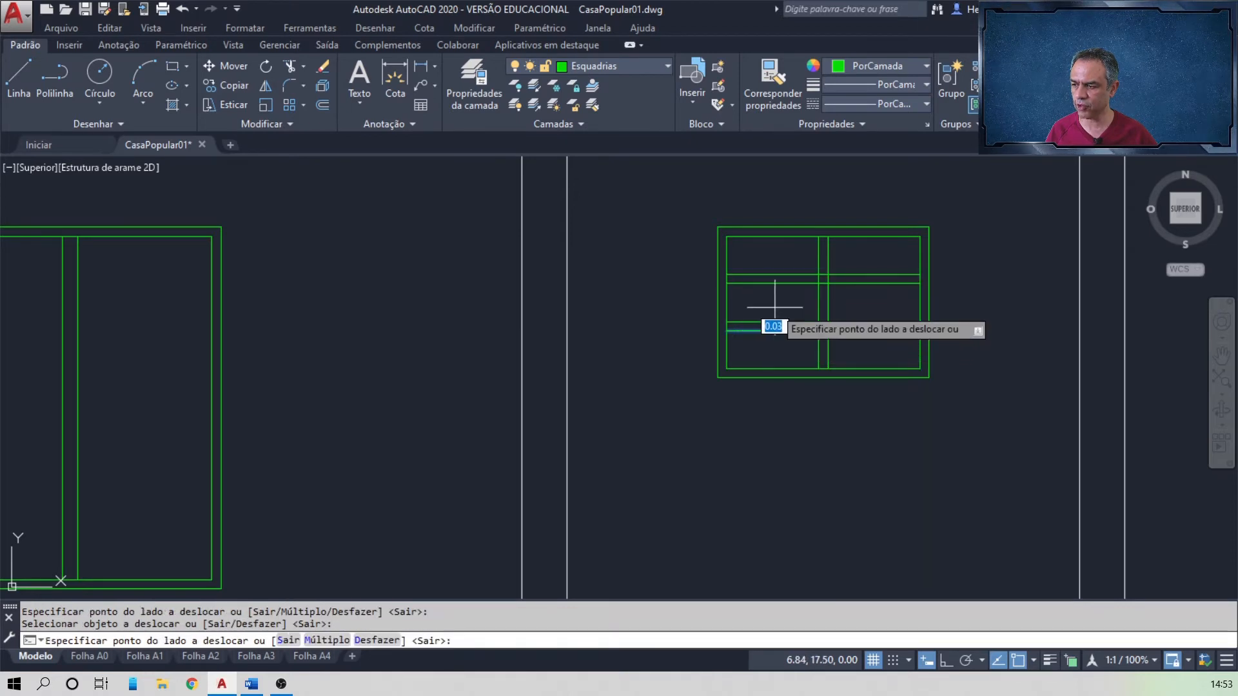
click(775, 307)
key(Return)
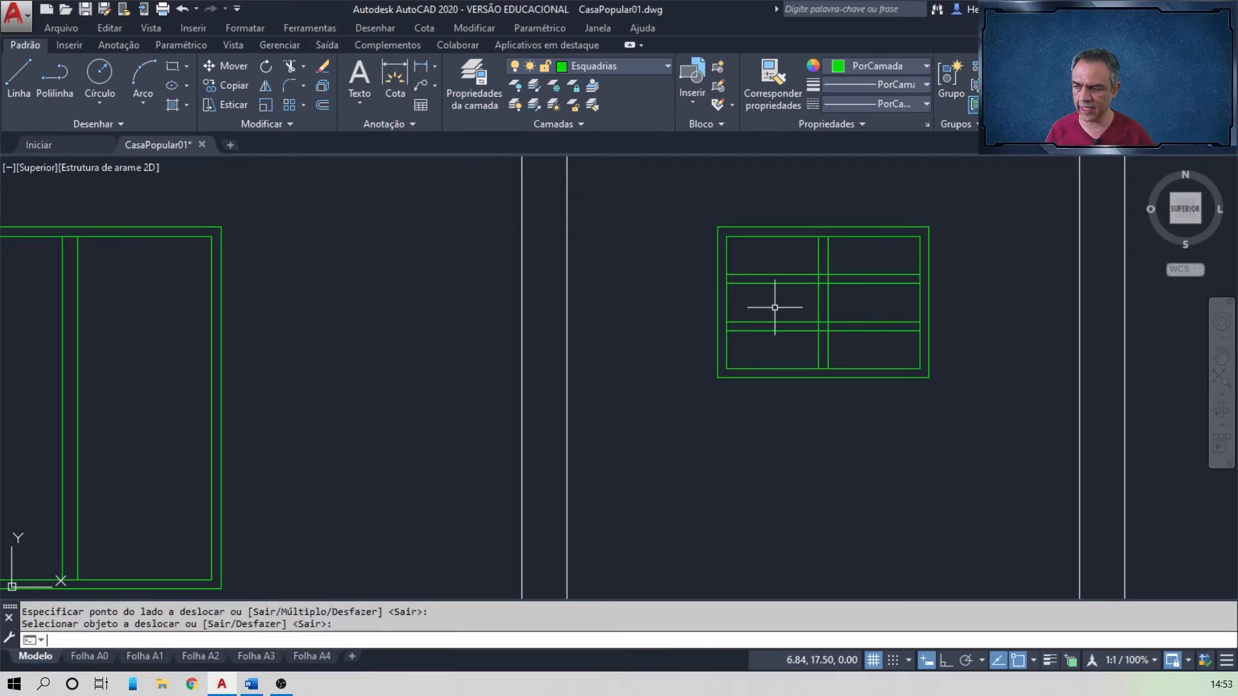
- Trim the horizontal bar lines where they cross the bathroom window's central vertical bar, using all objects as cutting edges
key(alt+Tab)
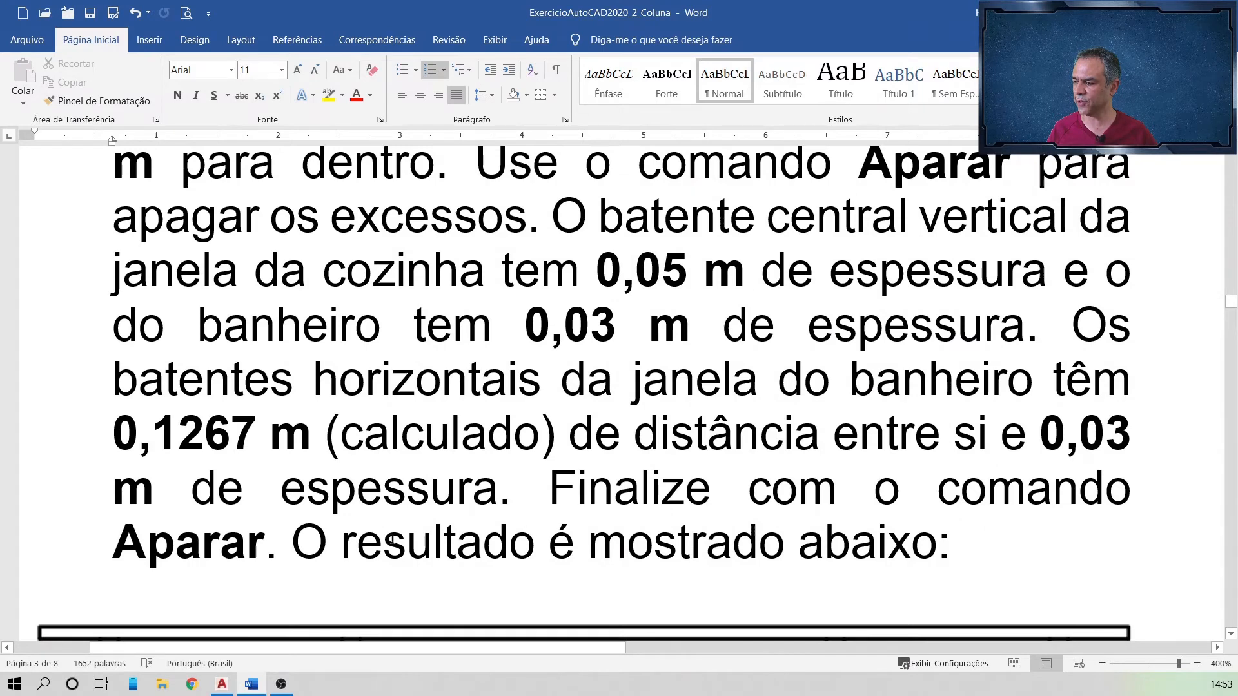
key(alt+Tab)
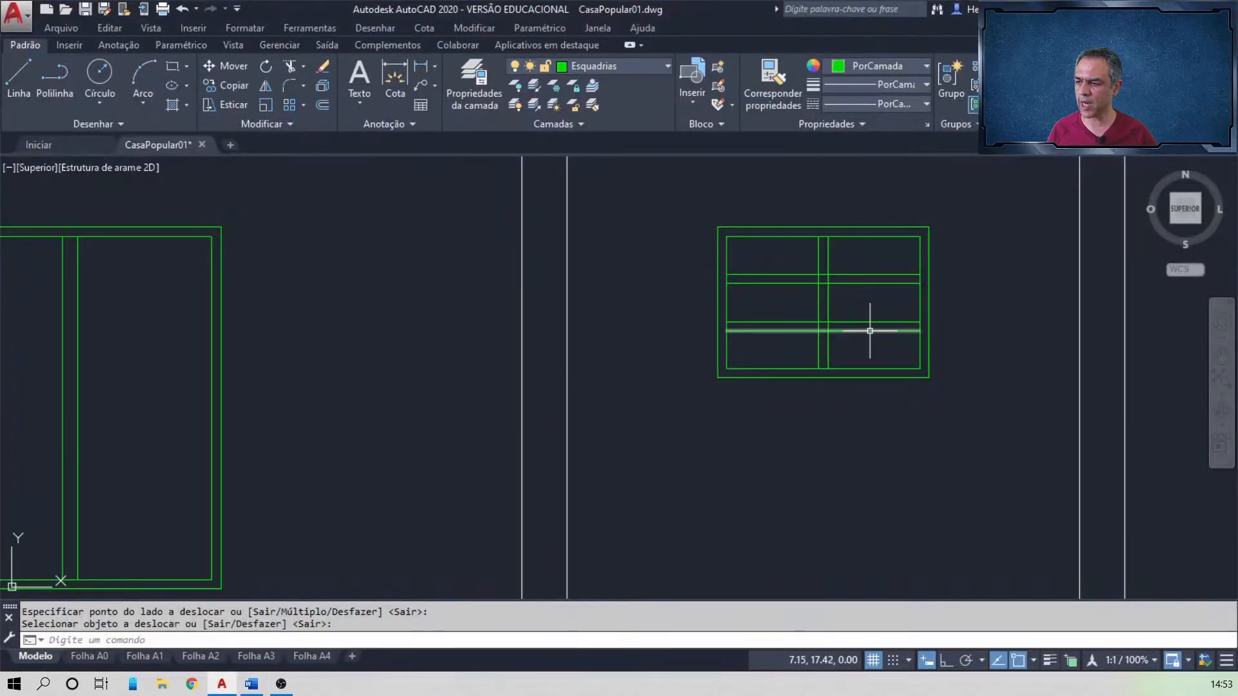
click(288, 71)
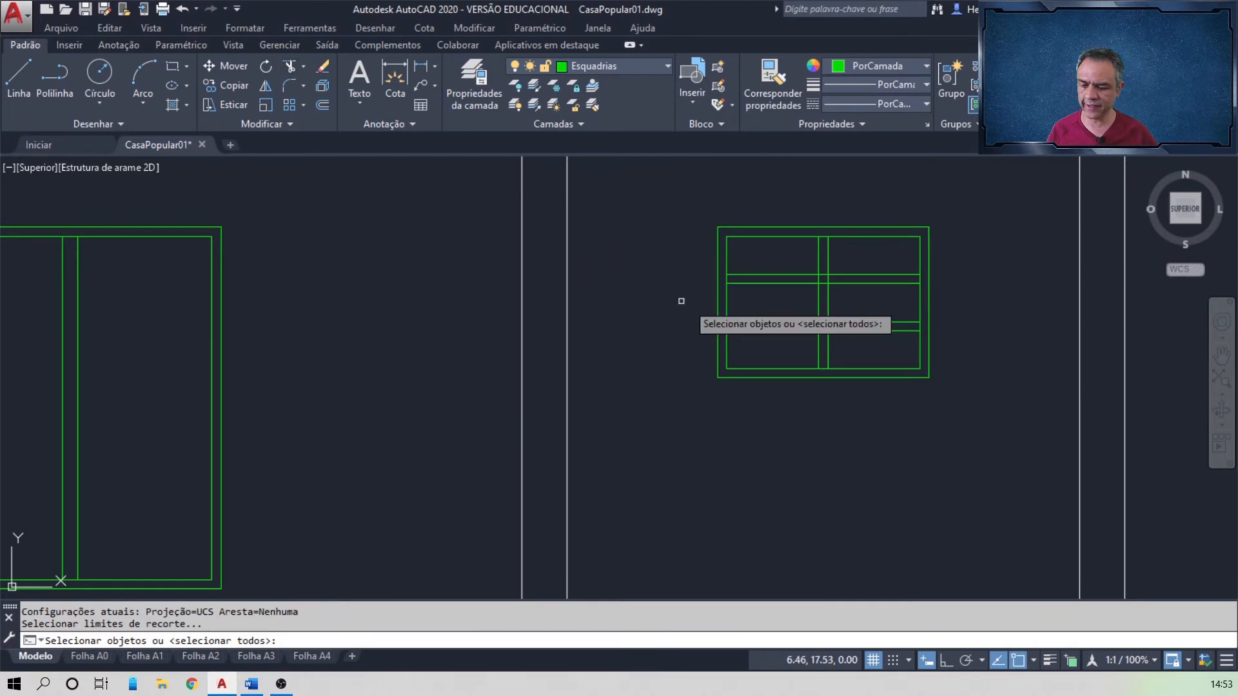
key(Return)
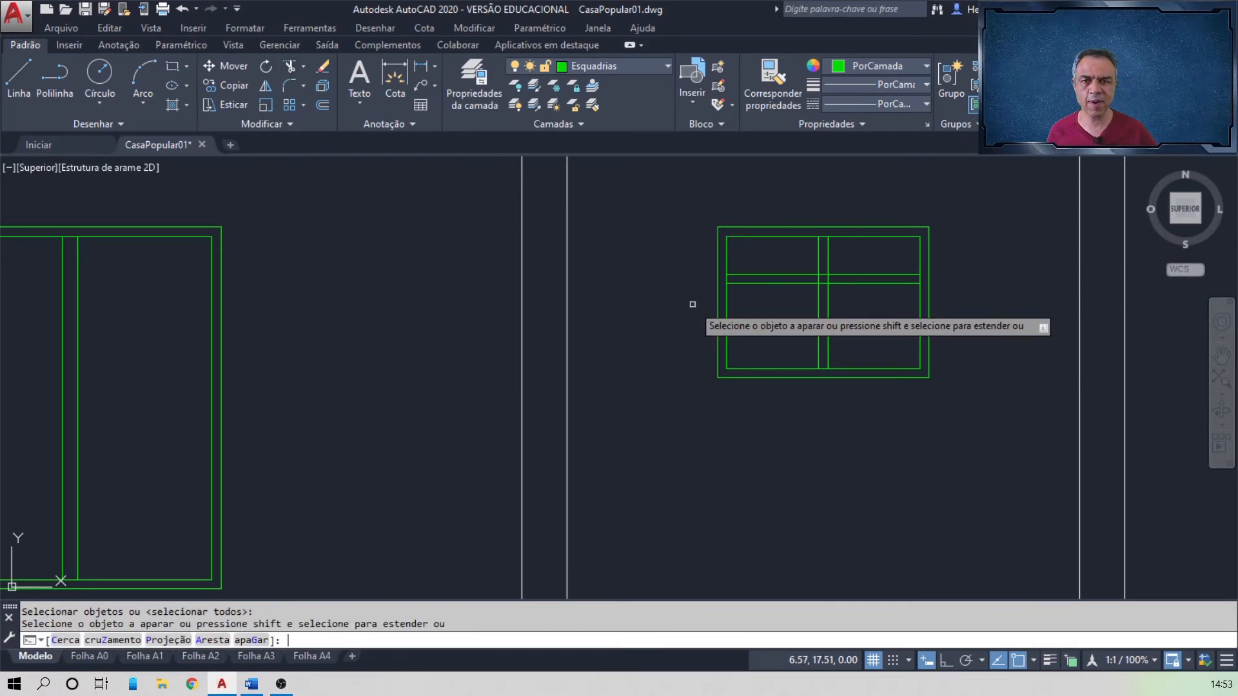
scroll(819, 284, up, 2)
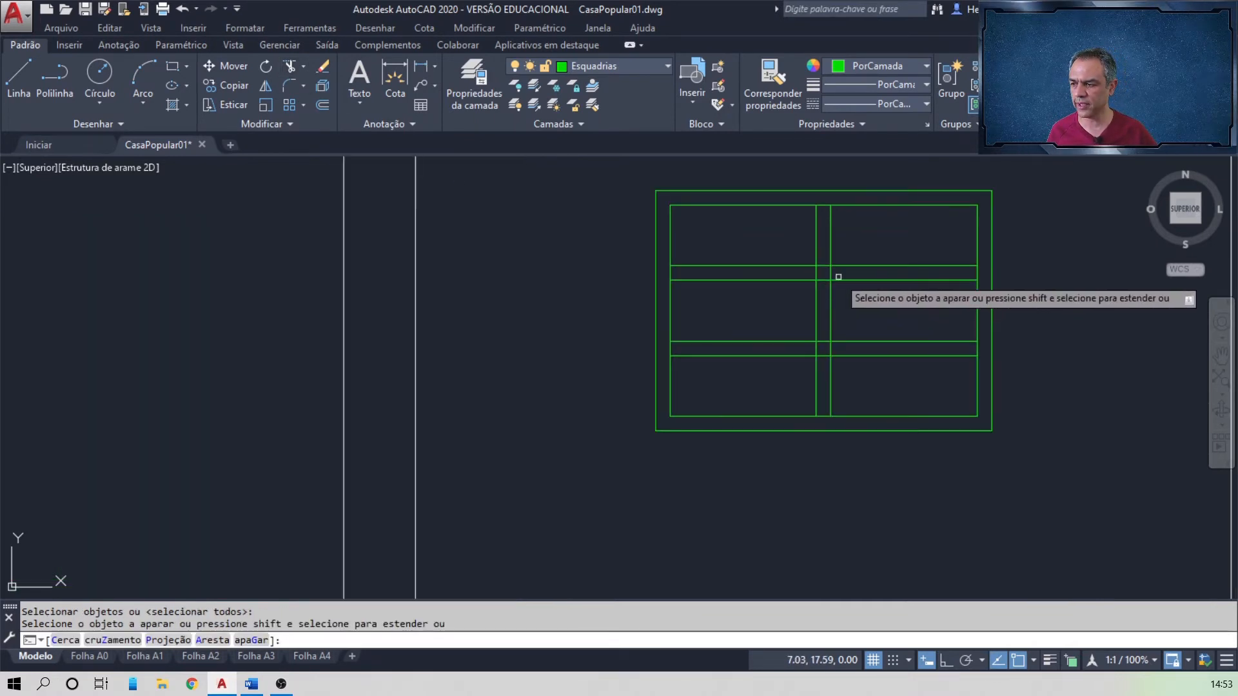
scroll(826, 253, up, 2)
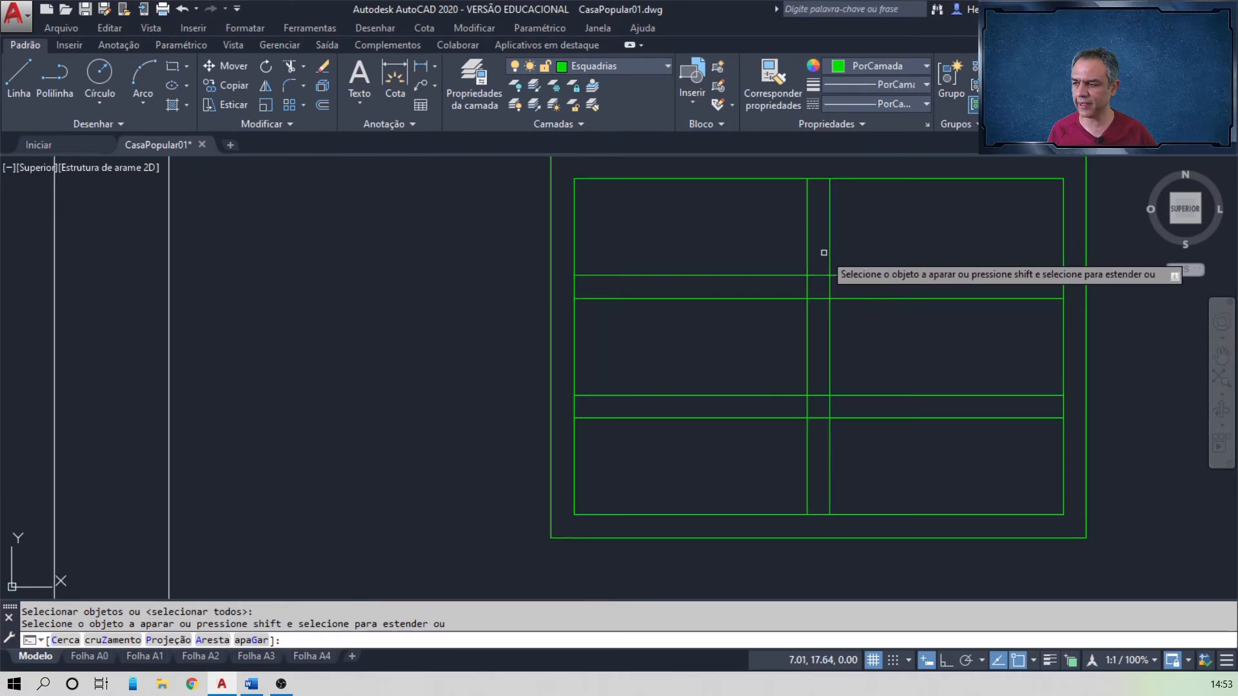
click(826, 252)
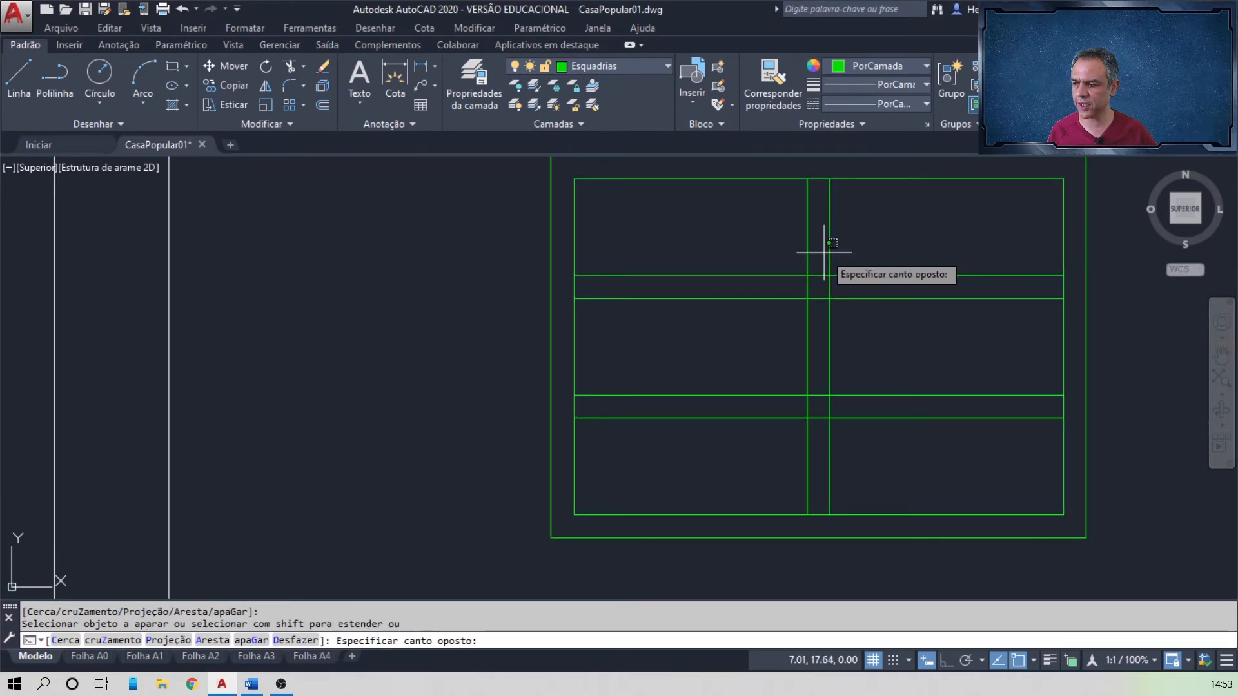
click(815, 443)
key(Return)
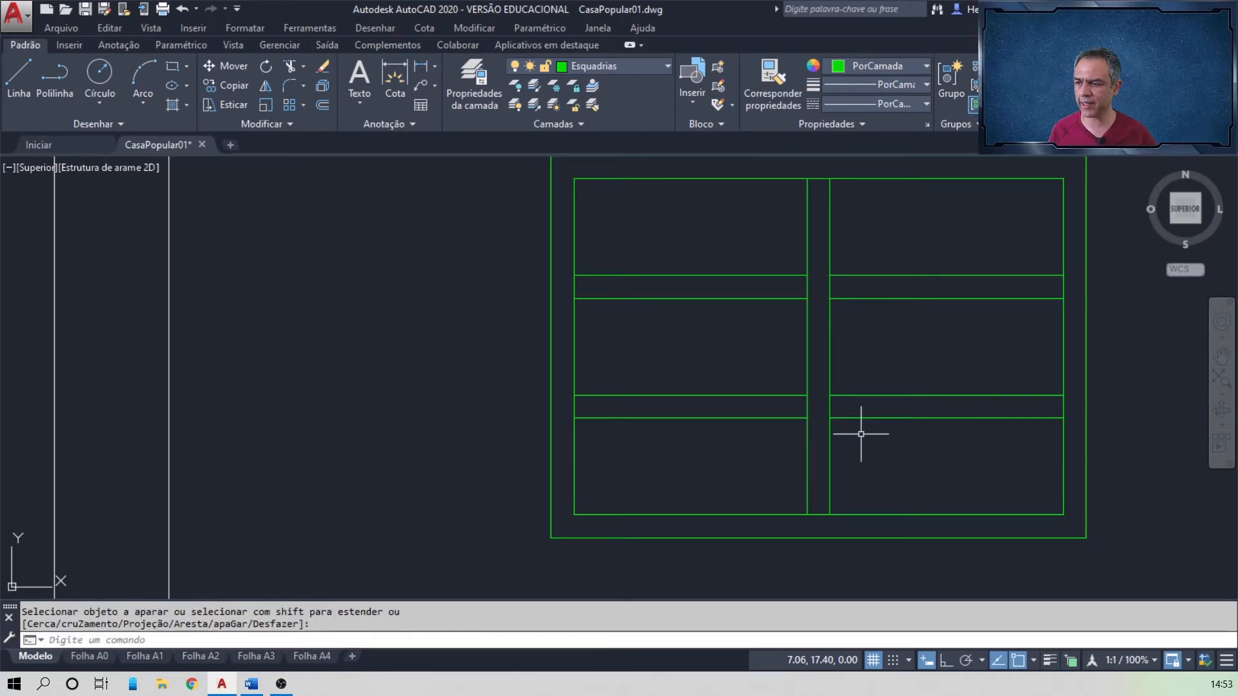
- Compare both finished windows in the section with the instructions and result figure in the Word exercise, and return to AutoCAD
scroll(861, 434, down, 5)
scroll(829, 425, down, 2)
middle_drag(838, 422, 887, 323)
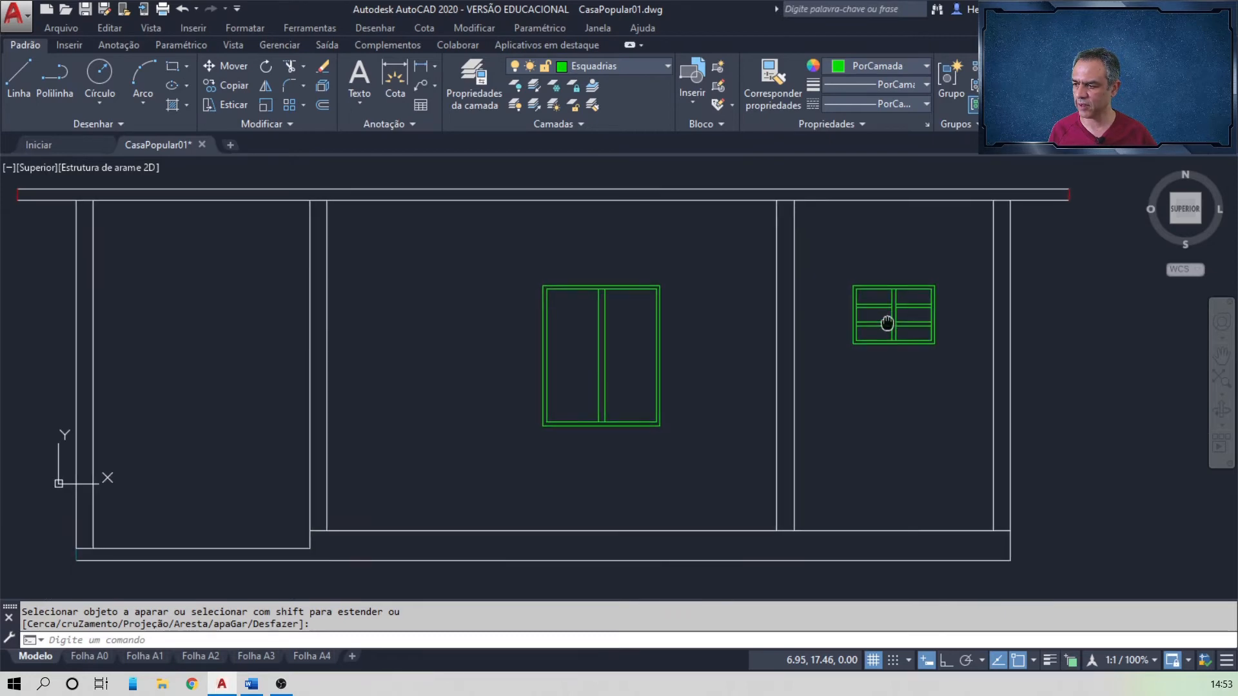
key(alt+Tab)
scroll(875, 333, up, 2)
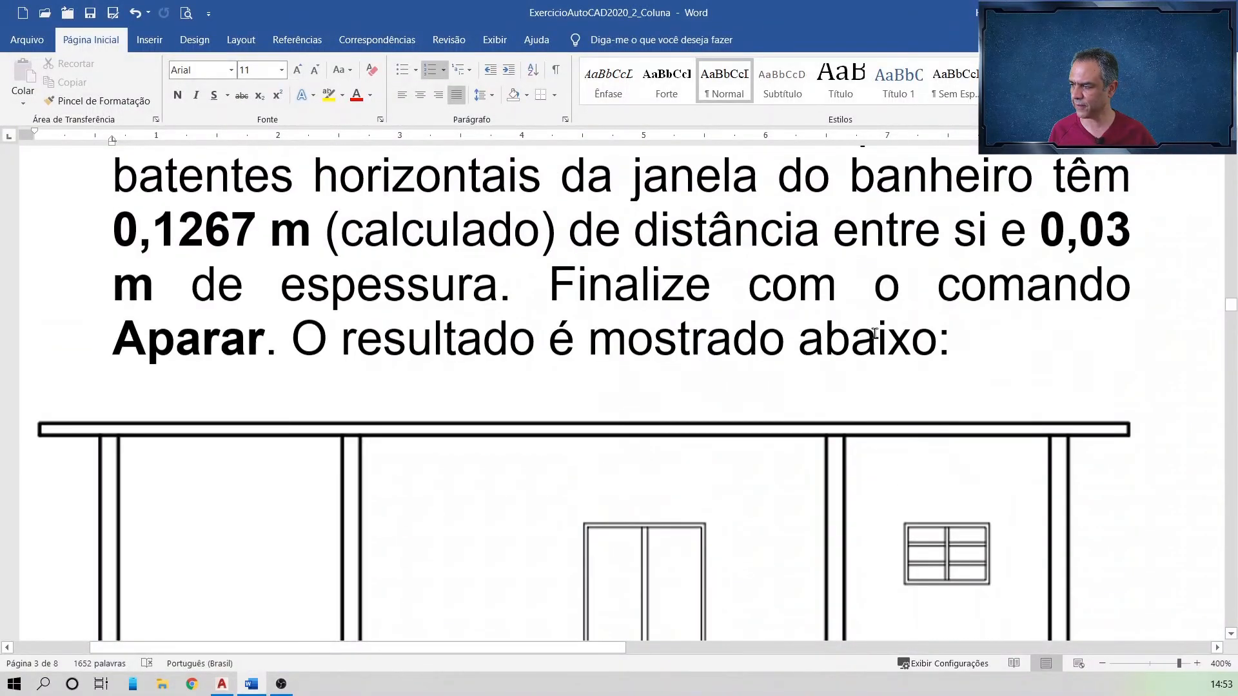
scroll(874, 333, up, 3)
scroll(861, 467, up, 1)
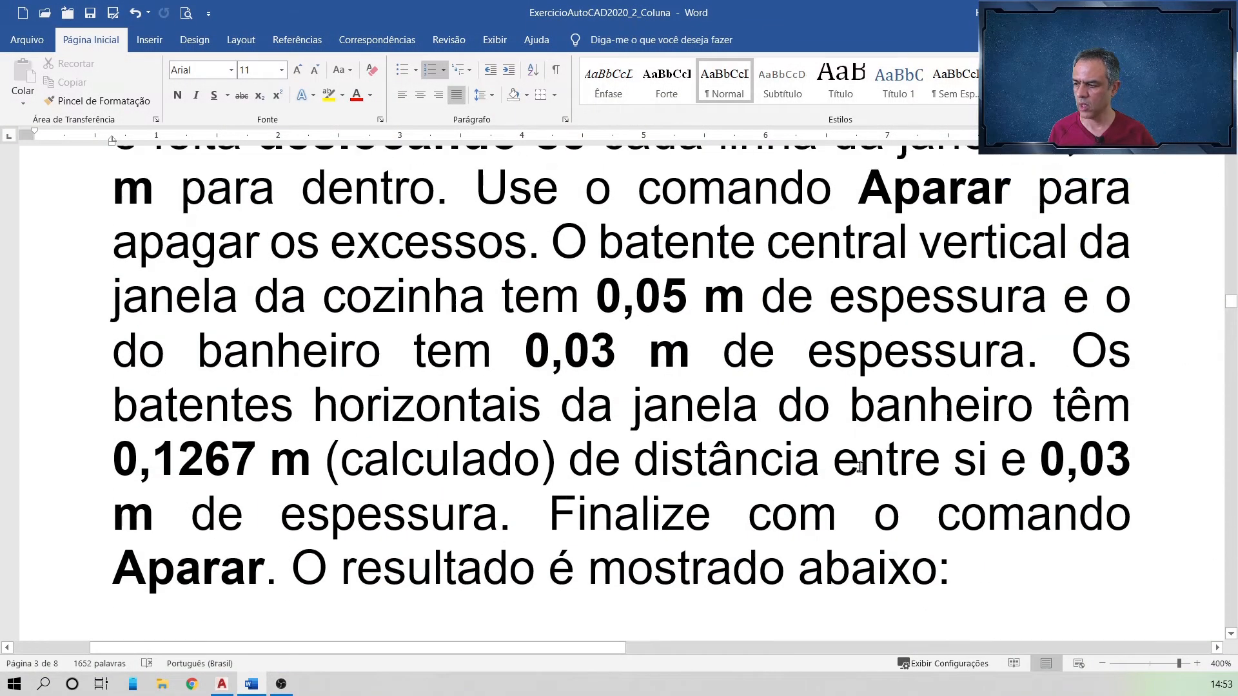
scroll(861, 467, down, 6)
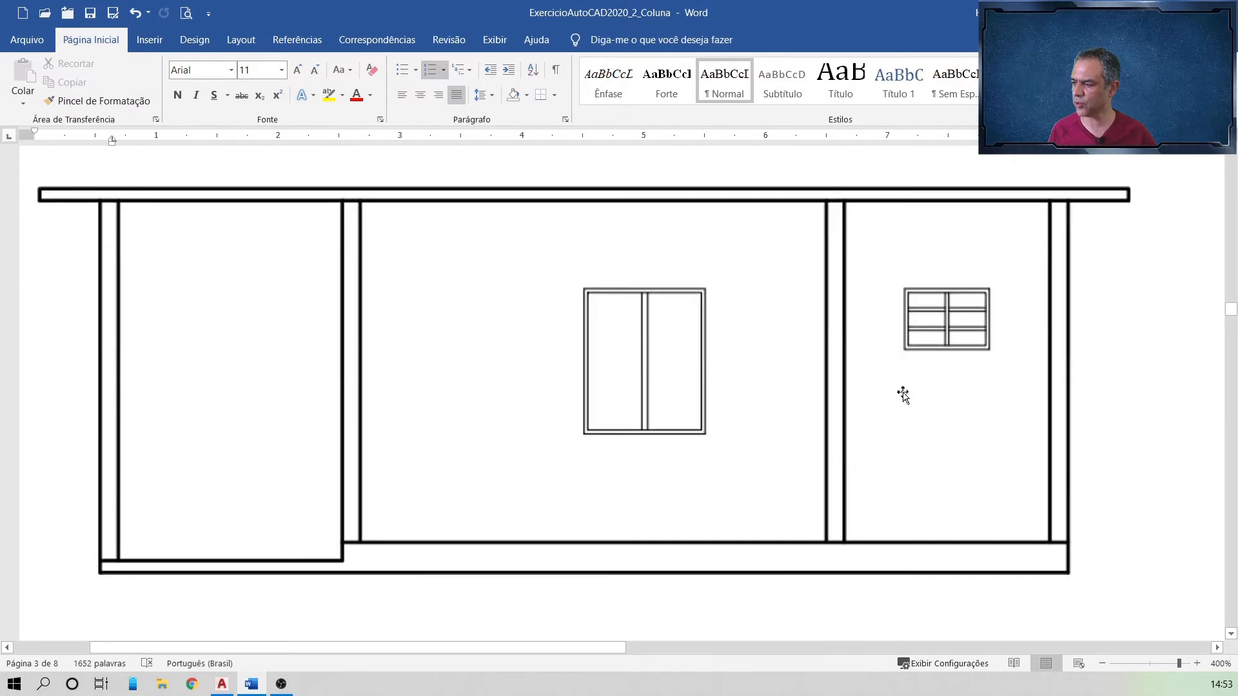
key(alt+Tab)
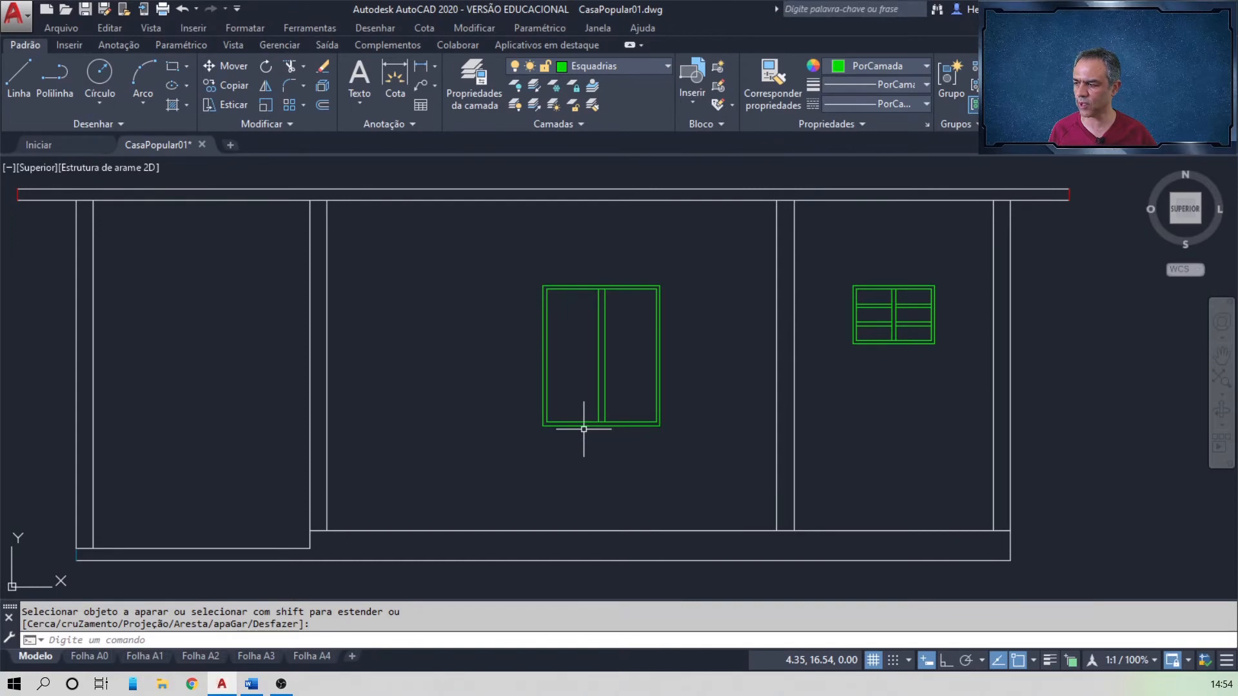
- Read item 8 about the roof in the Word exercise and make Cobertura the current layer in AutoCAD
key(alt+Tab)
scroll(584, 431, down, 6)
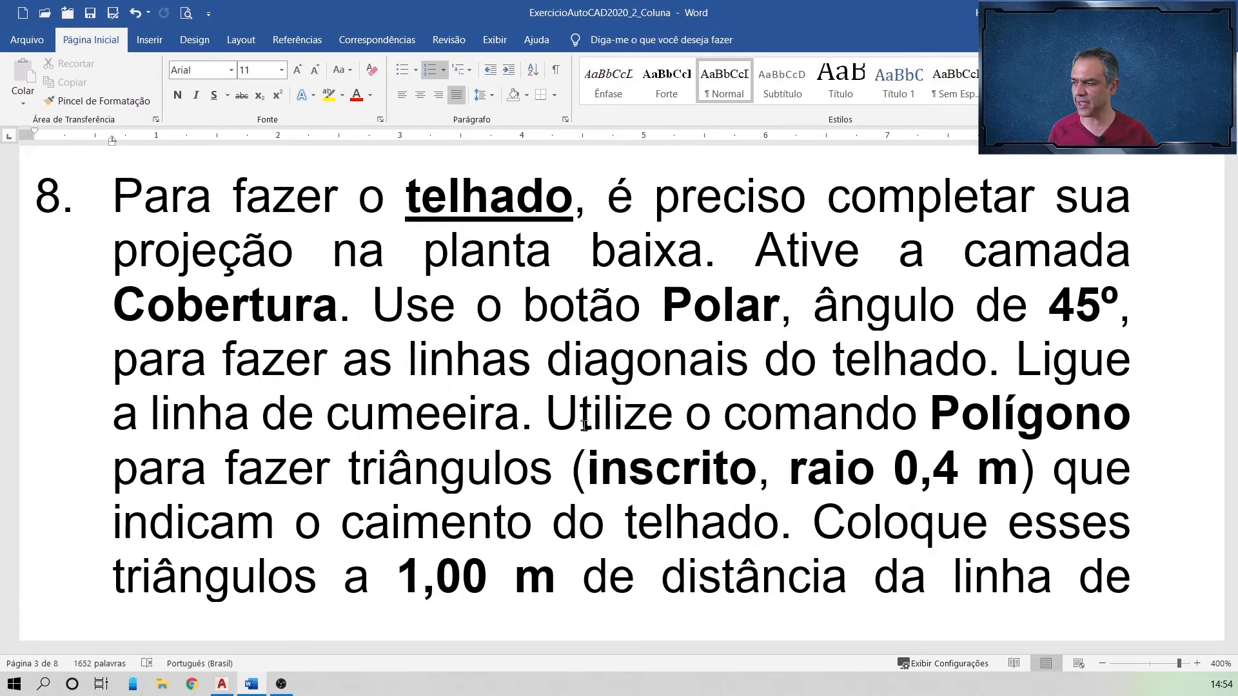
key(alt+Tab)
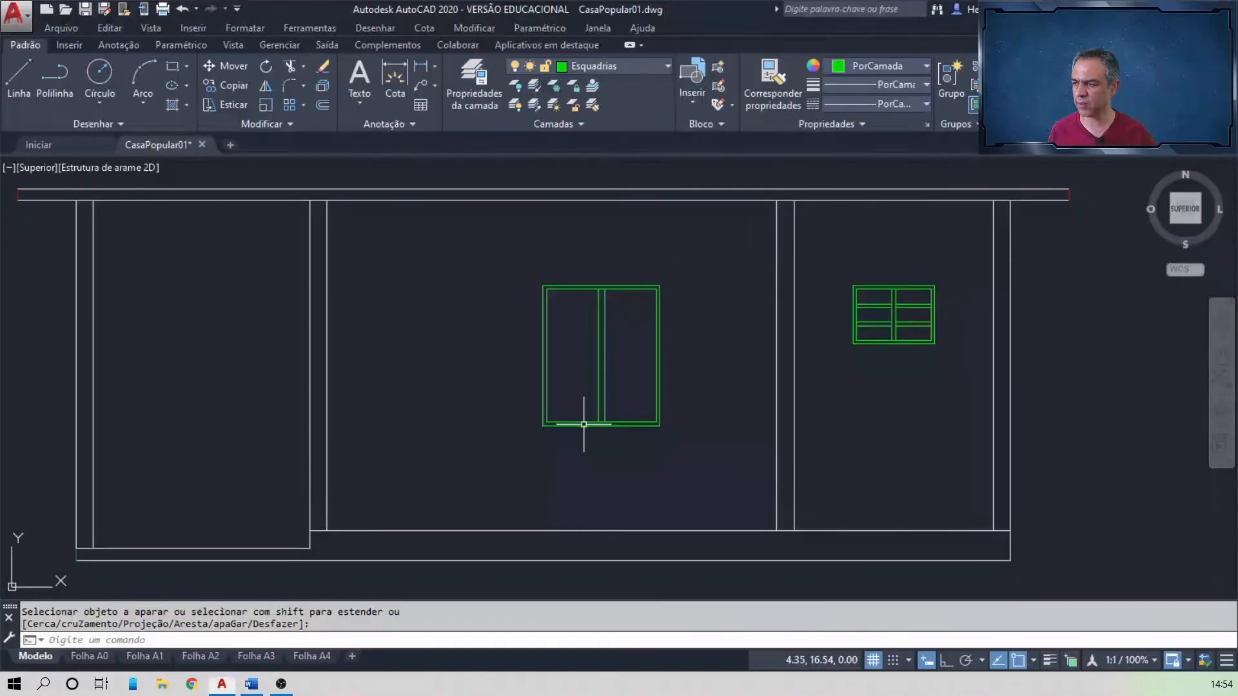
click(668, 66)
scroll(641, 96, up, 3)
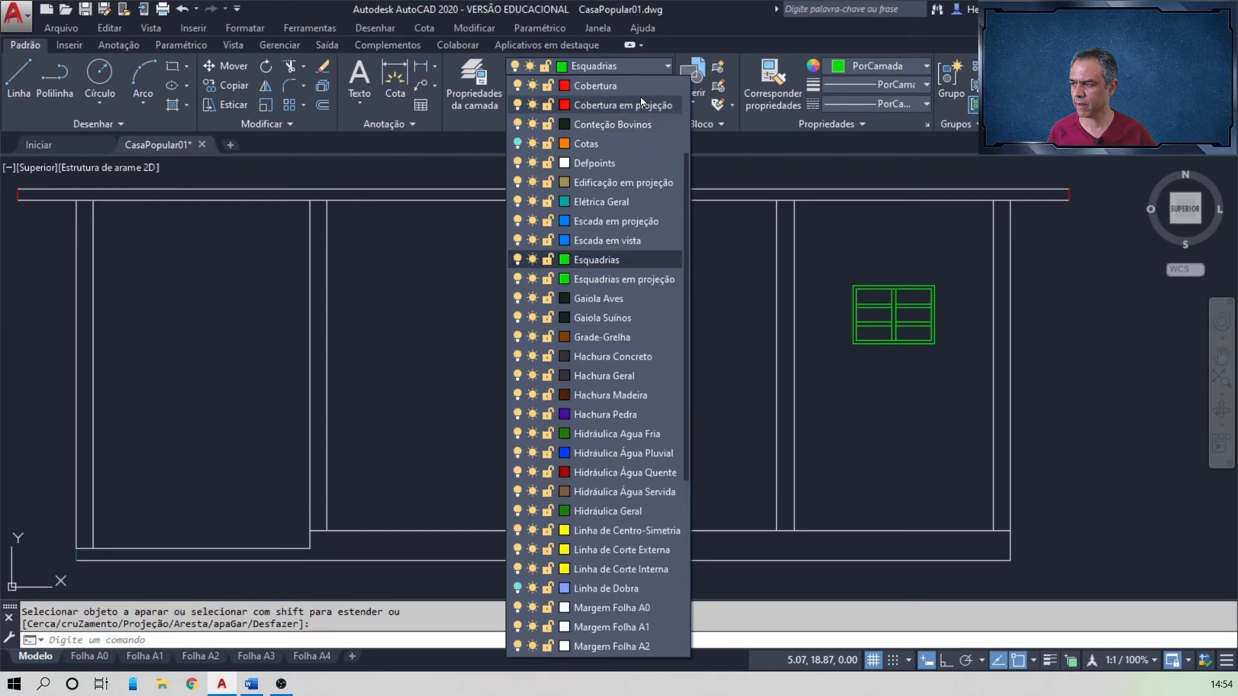
click(639, 86)
- Erase all the vertical projection lines that run through and below the floor plan
scroll(619, 198, down, 5)
middle_drag(668, 503, 682, 98)
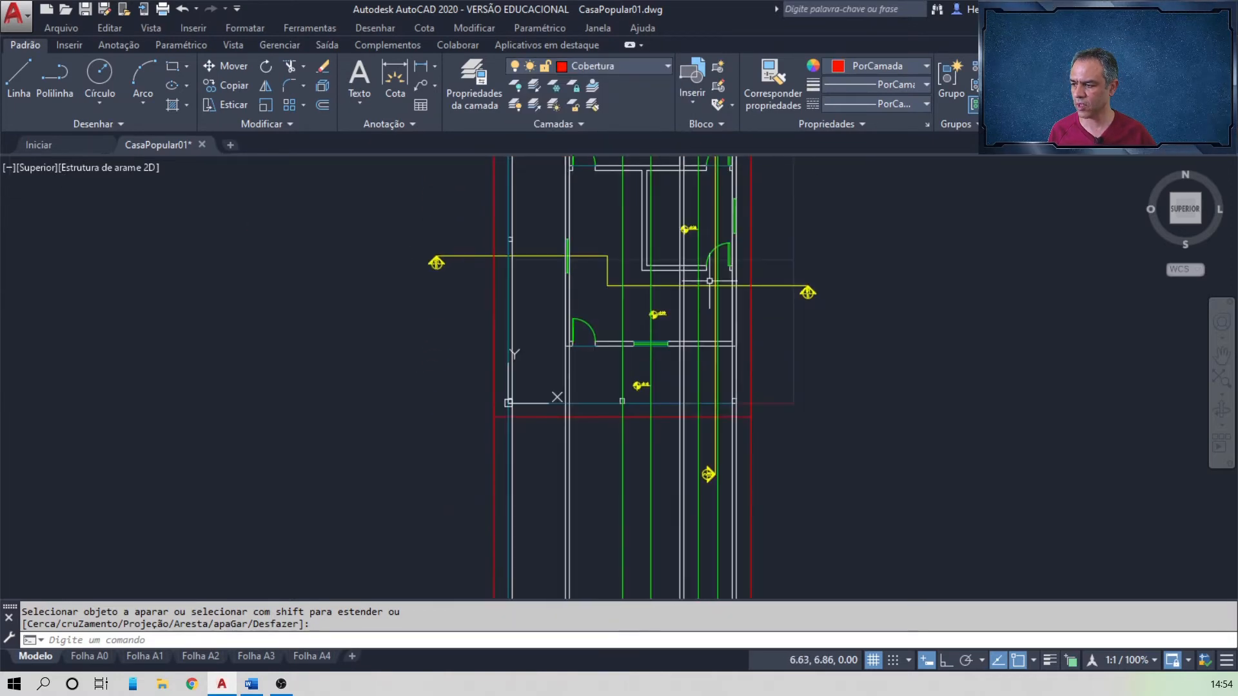
click(802, 515)
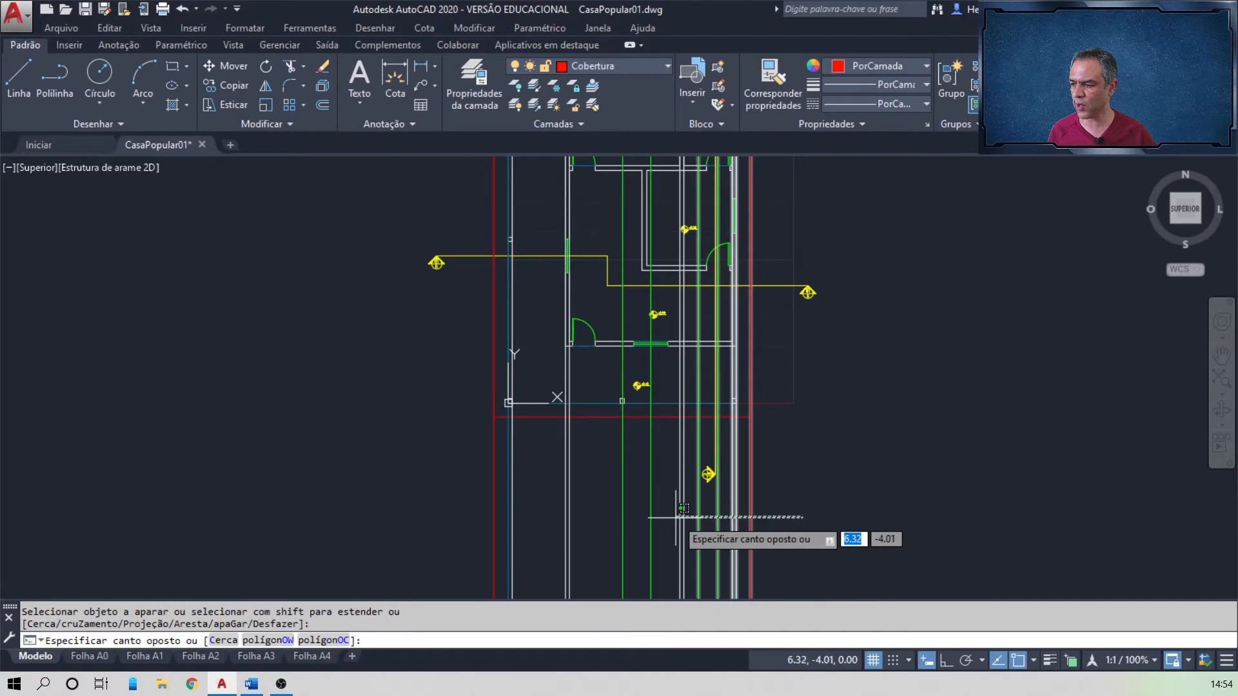
click(425, 545)
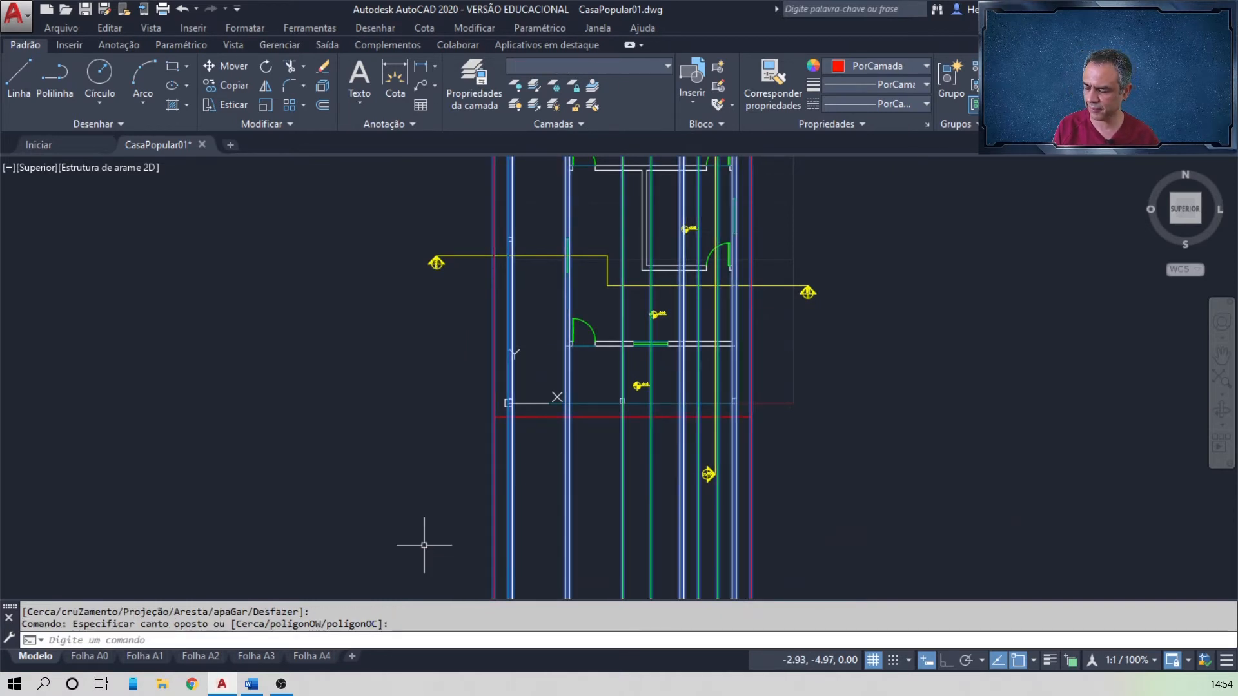
key(Delete)
middle_drag(829, 245, 838, 365)
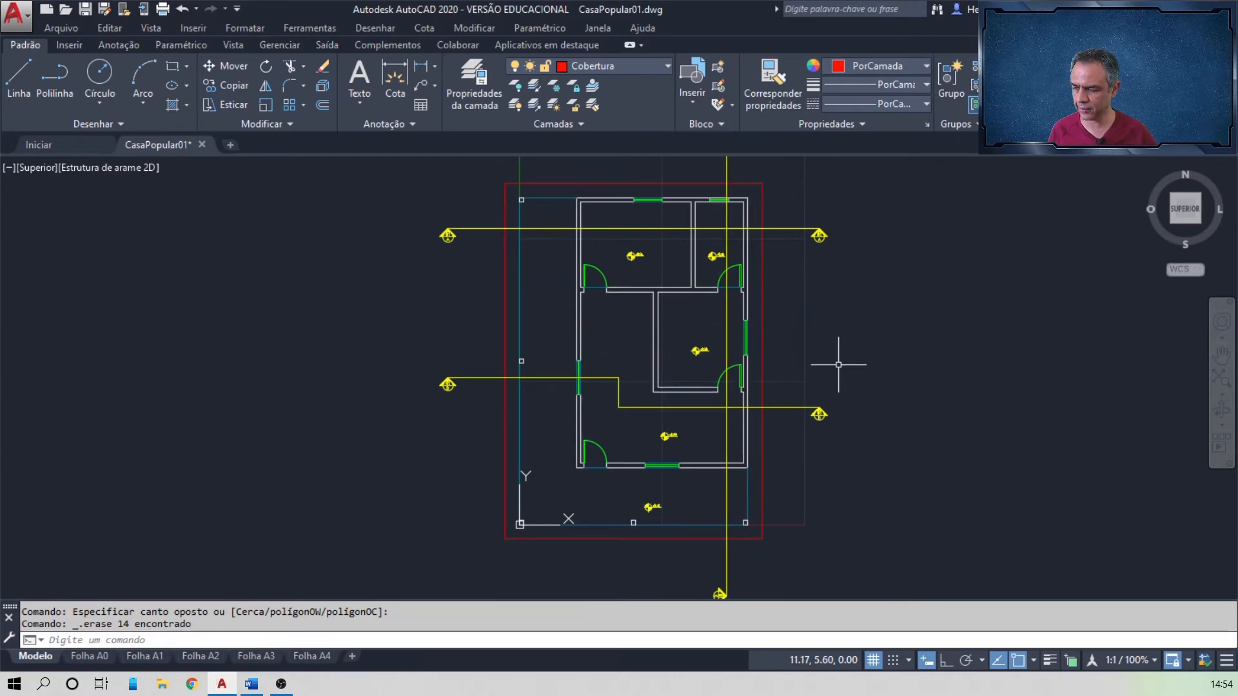
- Read the polar angle and roof line instructions of item 8 in the Word exercise, and return to AutoCAD
key(alt+Tab)
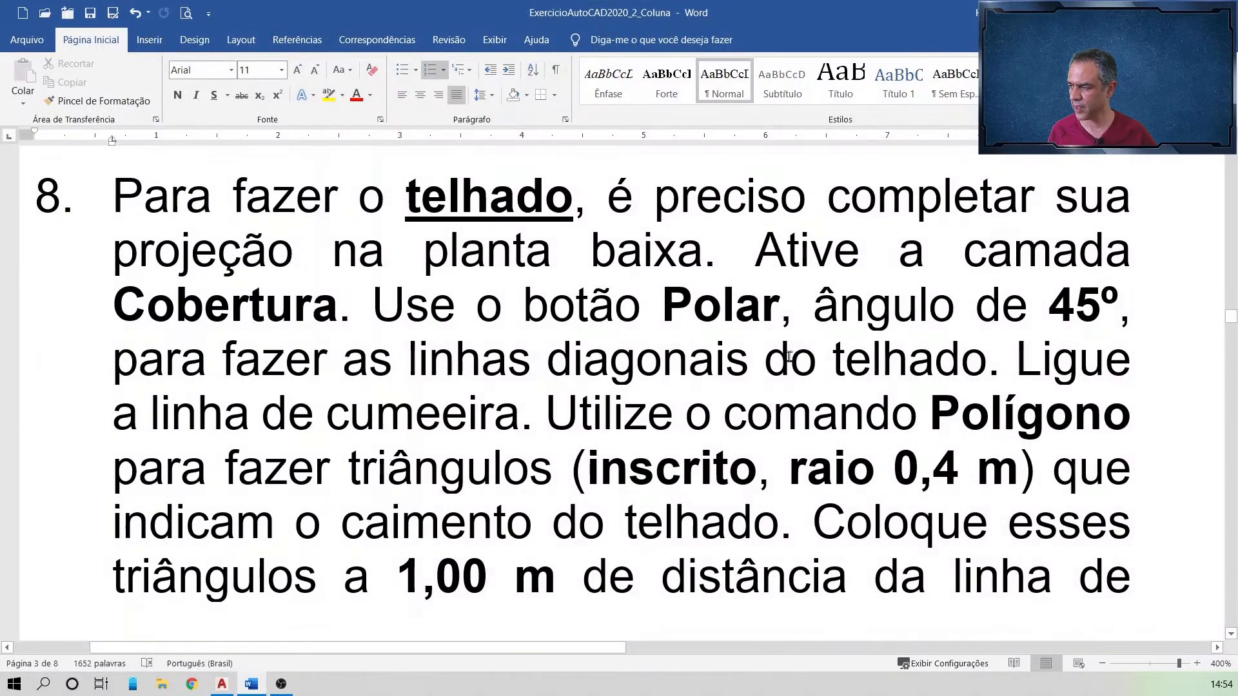
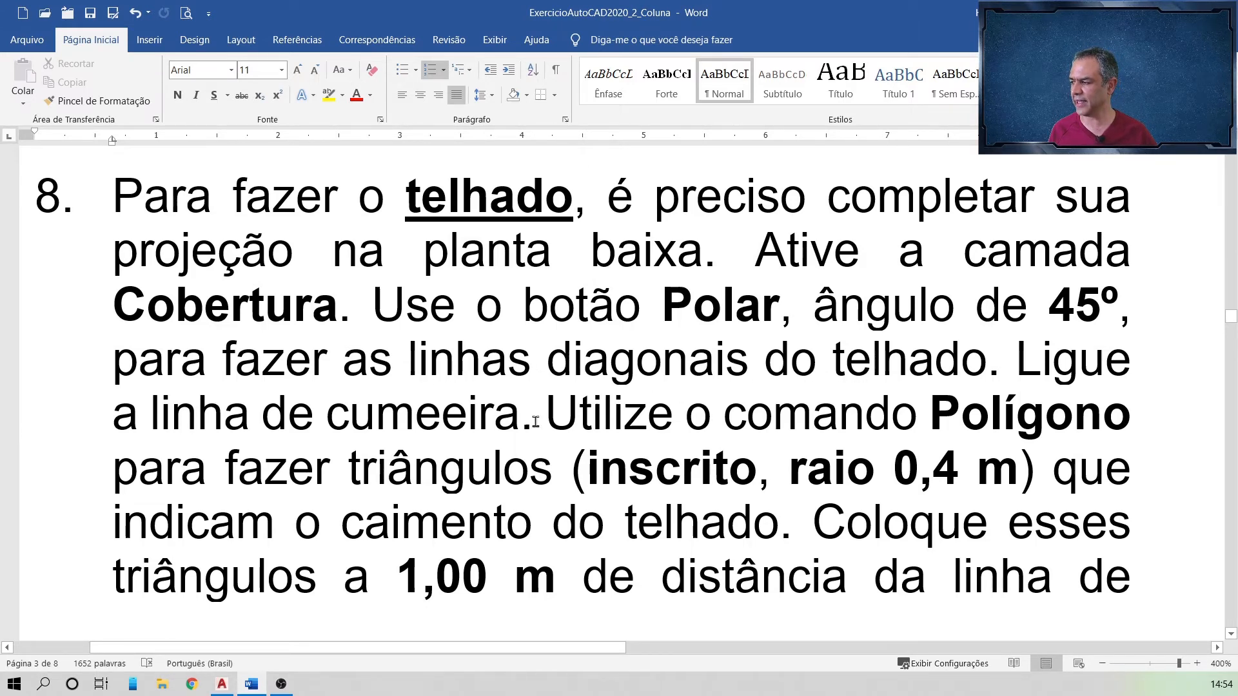
key(alt+Tab)
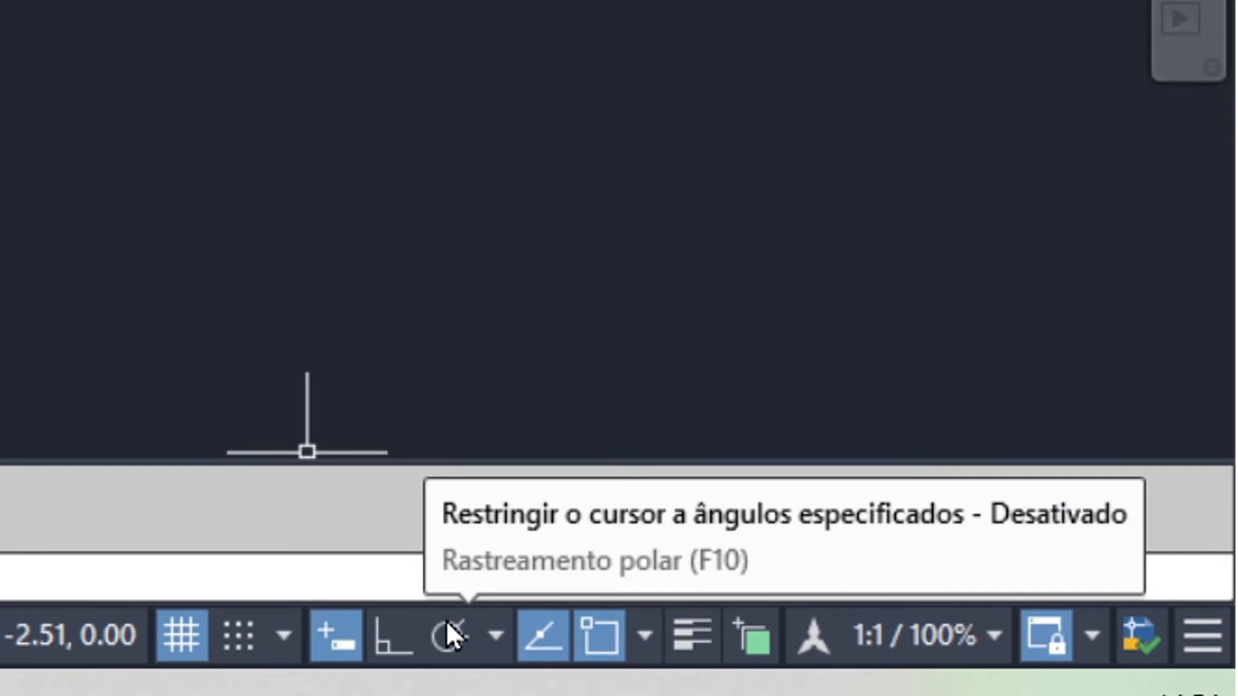
- Enable polar tracking with the 45, 90, 135, 180 degree increments
click(447, 622)
click(494, 640)
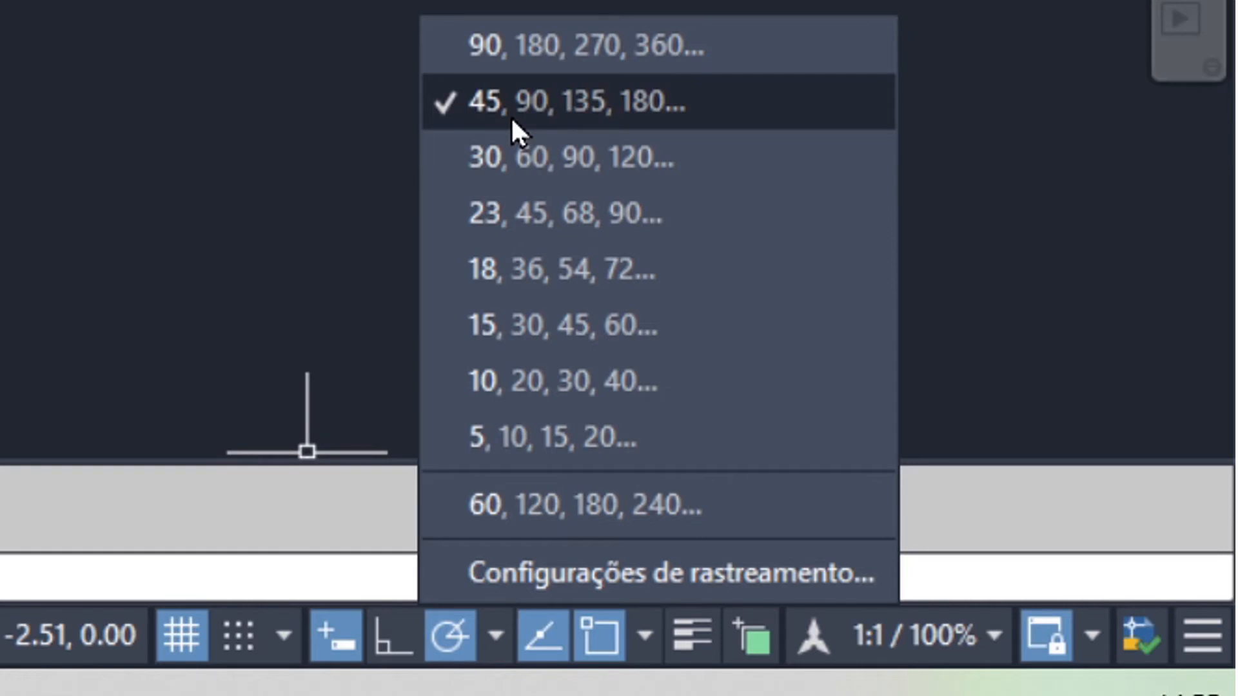
click(488, 629)
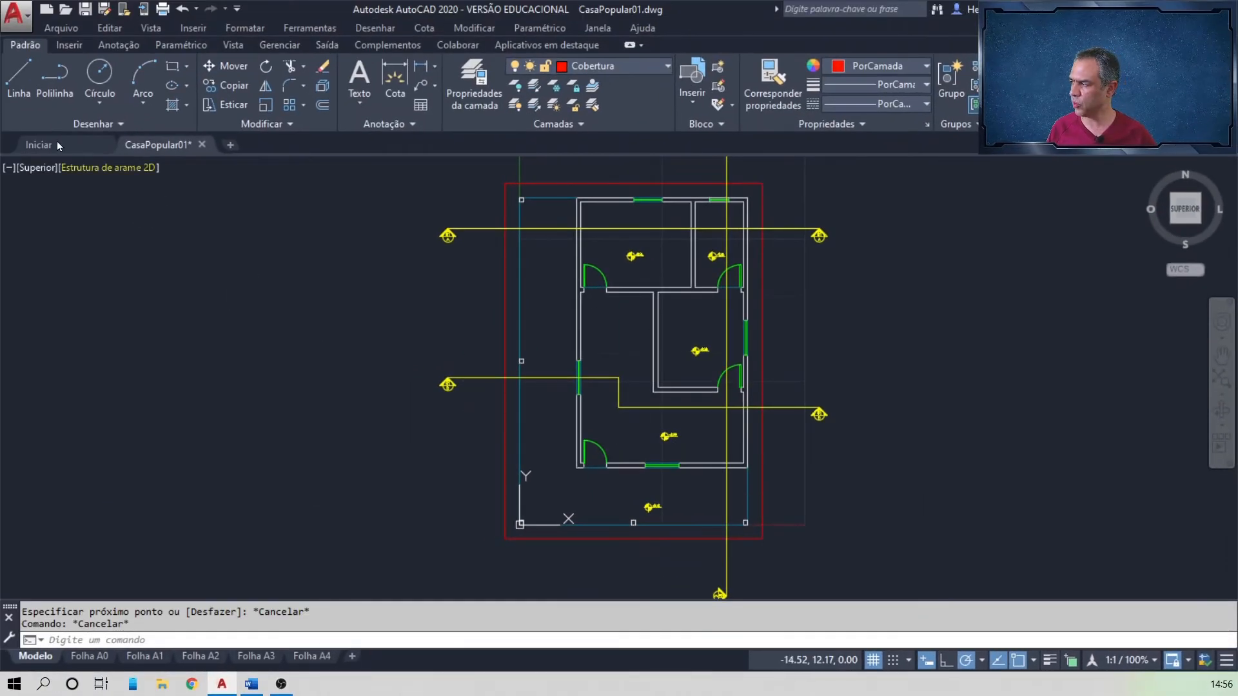
- Draw a line about 8.41 long at 45° from the roof outline's lower-left corner into the floor plan
click(18, 78)
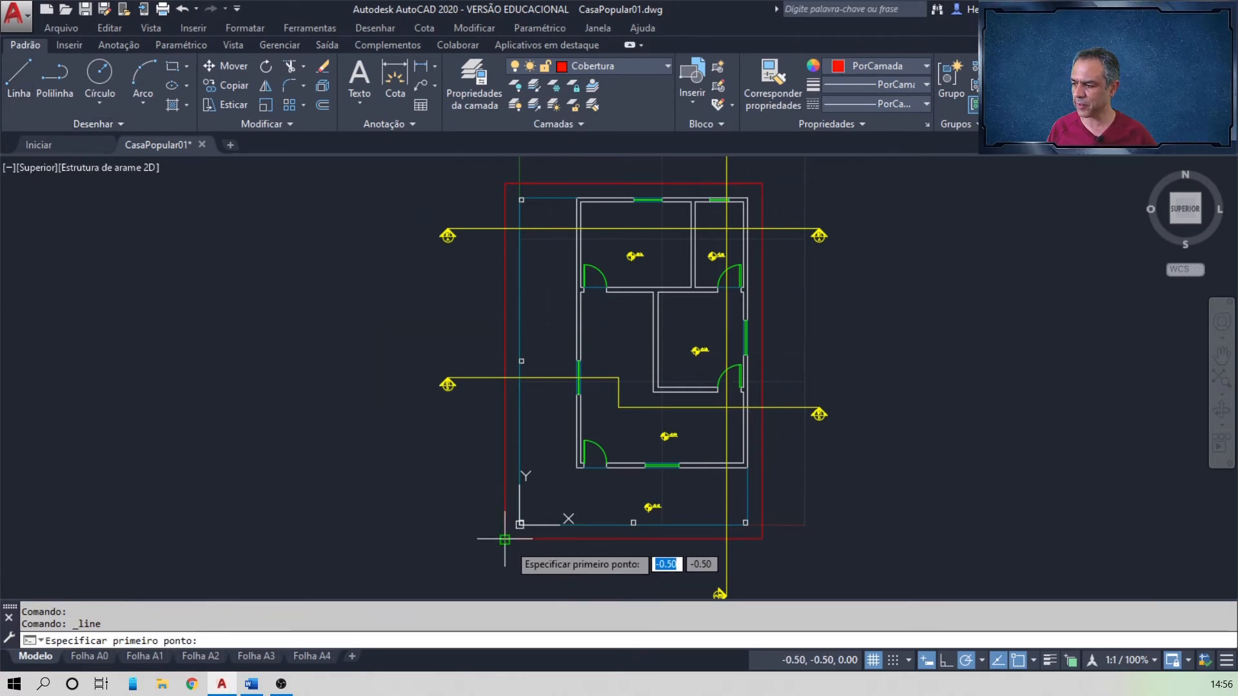
click(520, 523)
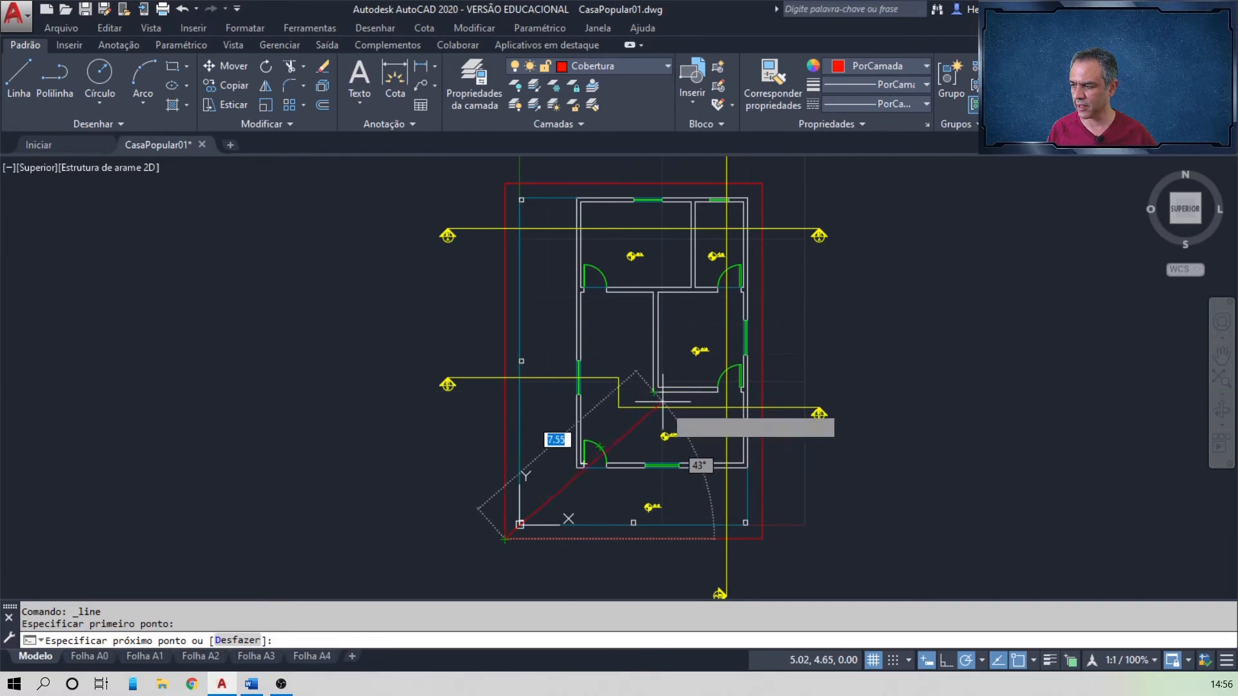
scroll(653, 414, up, 2)
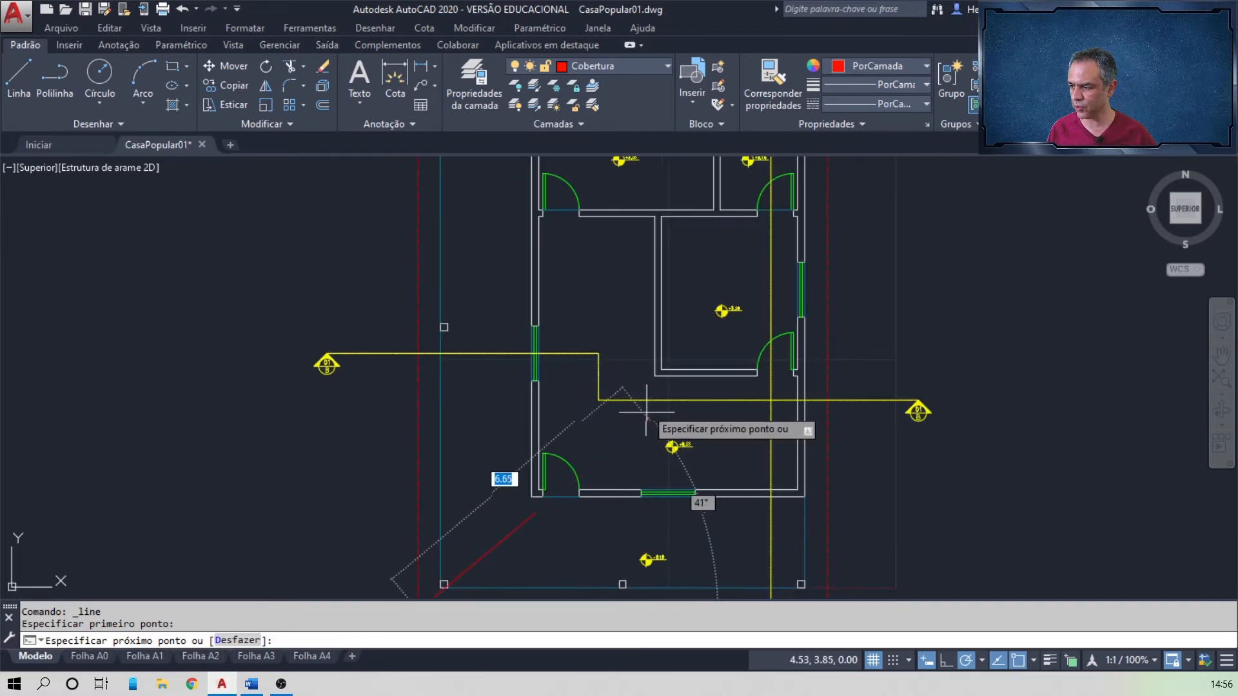
middle_drag(667, 432, 736, 360)
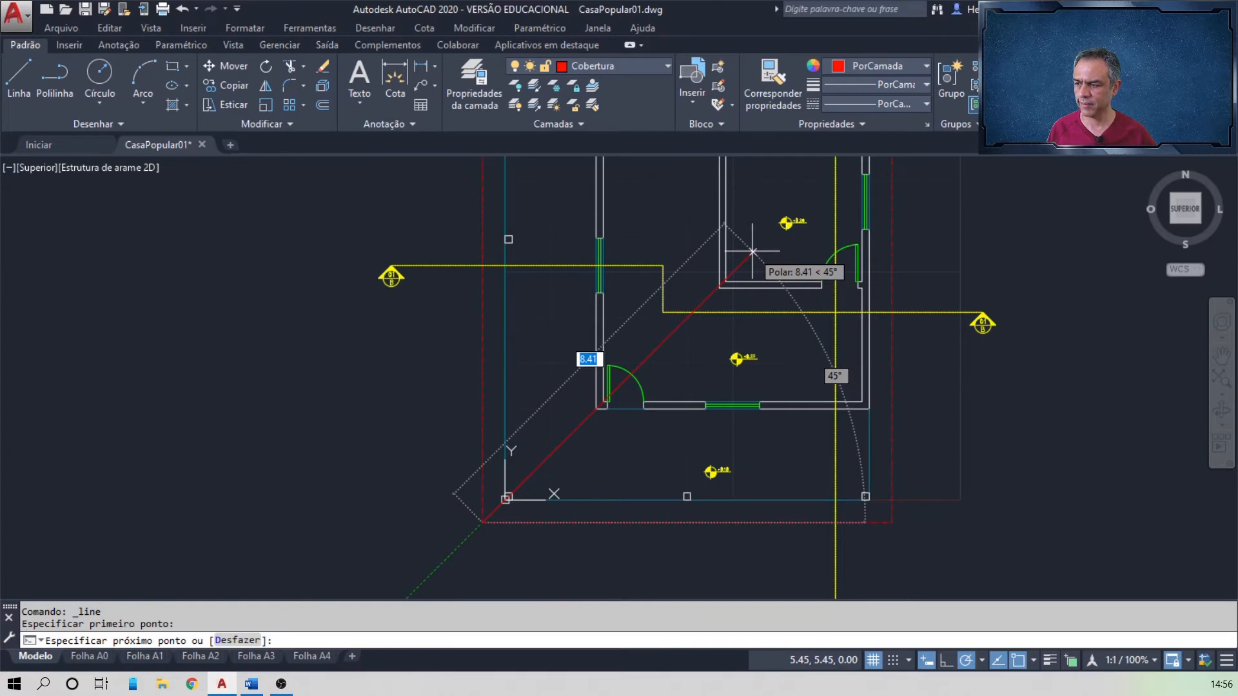
click(753, 250)
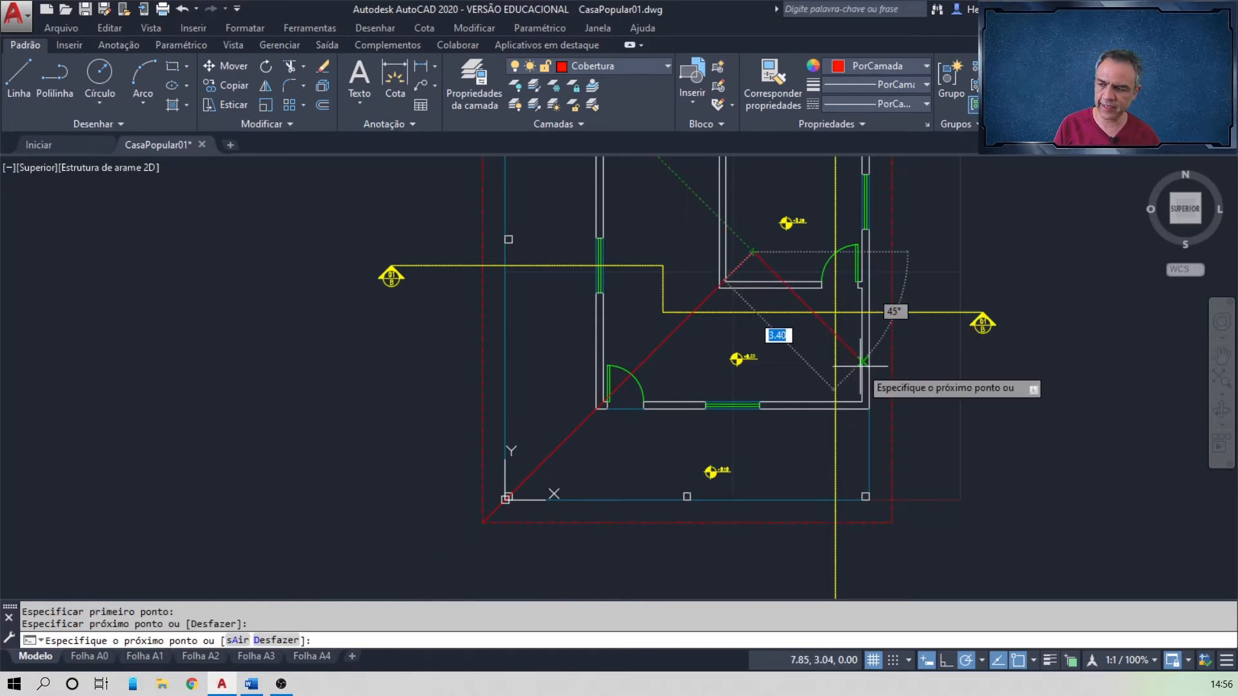
key(Return)
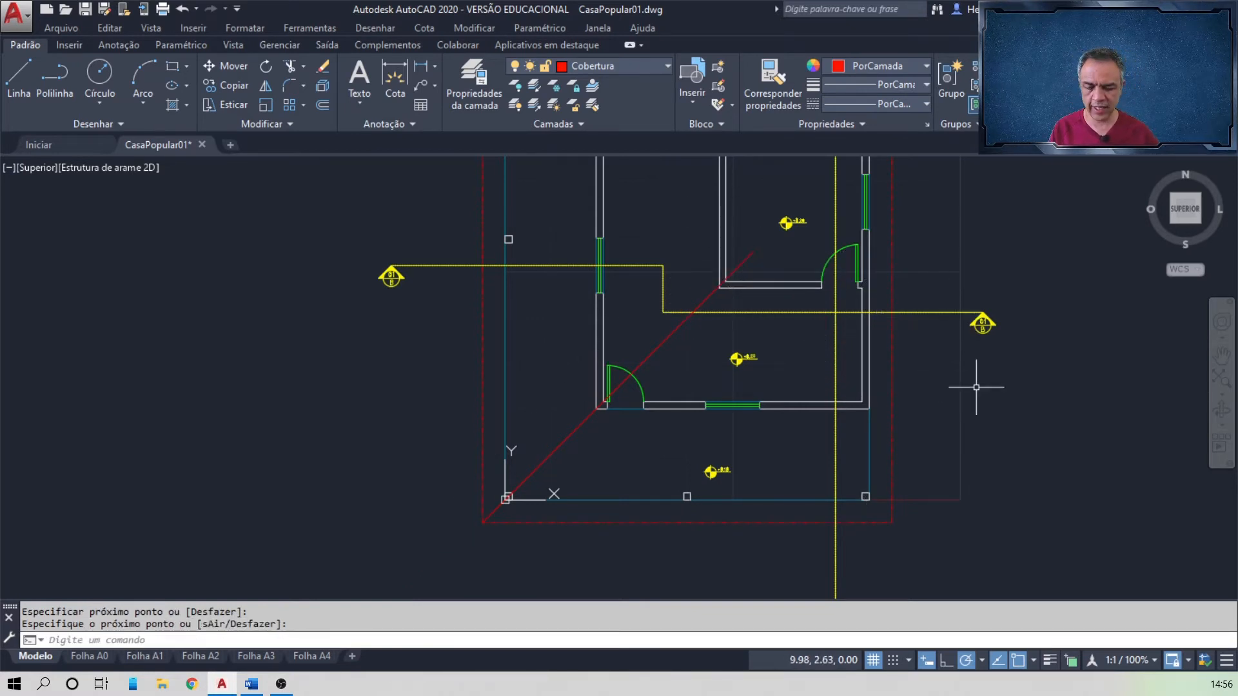
- Draw a line about 10.11 long at 135° from the roof outline's lower-right corner, crossing the first diagonal
key(Return)
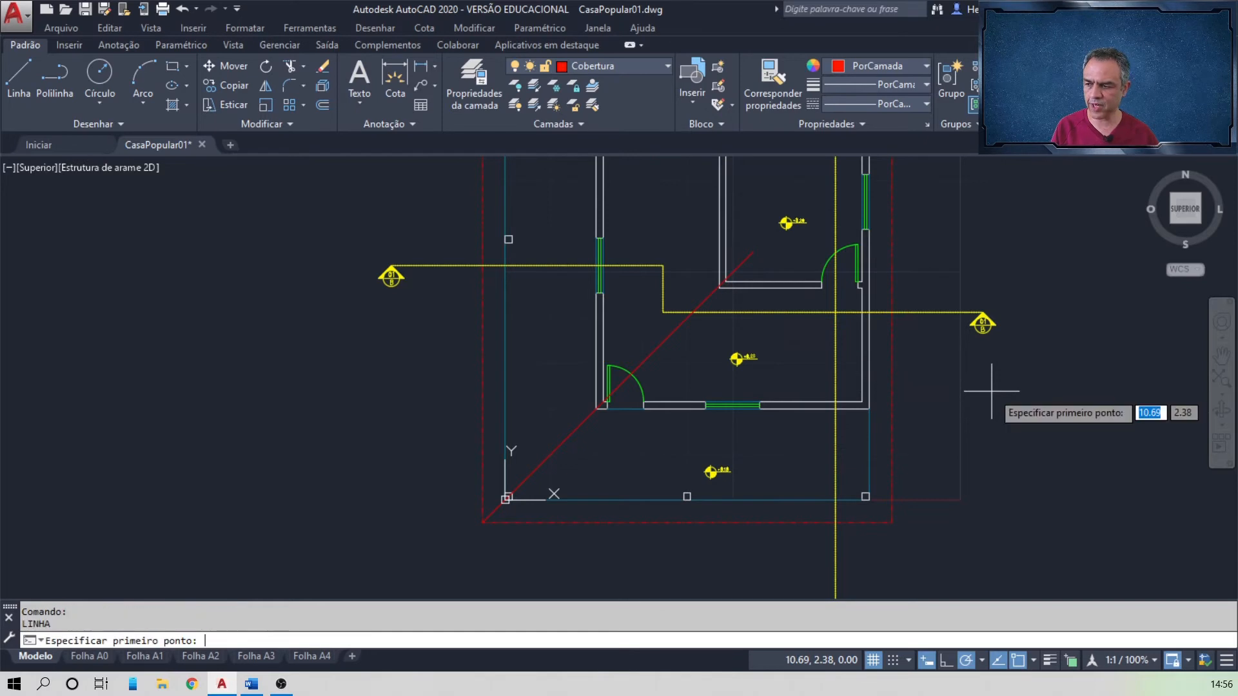
click(892, 522)
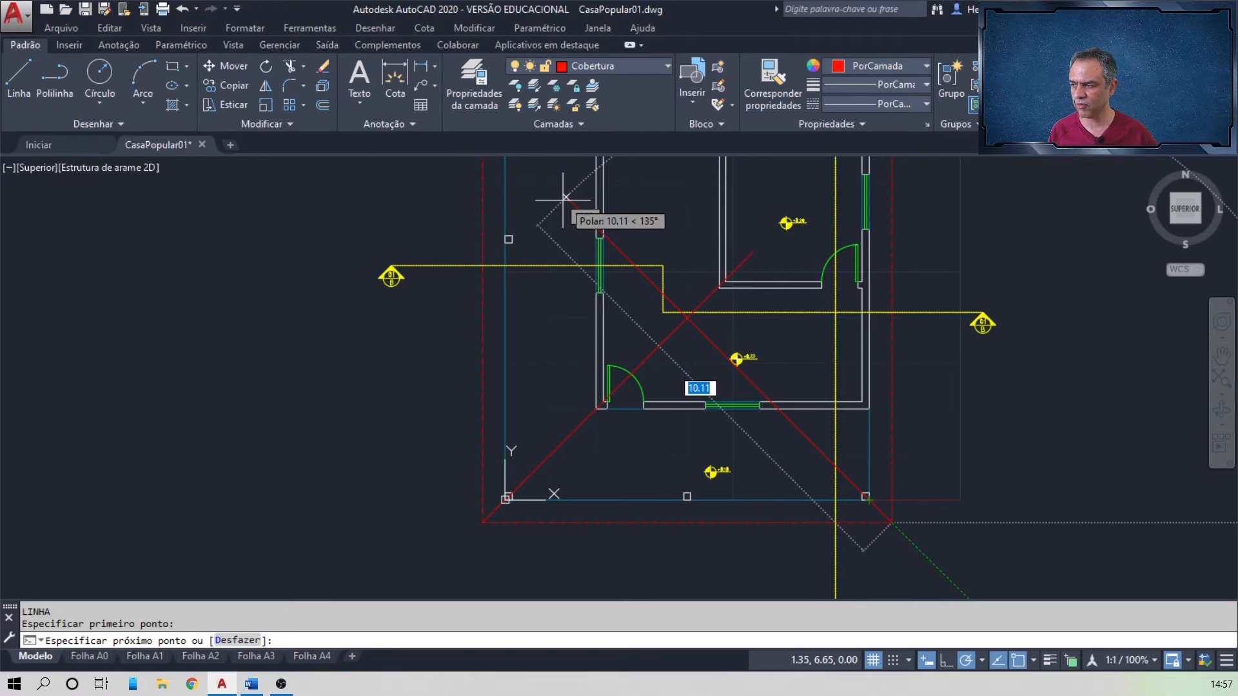
click(566, 197)
key(Return)
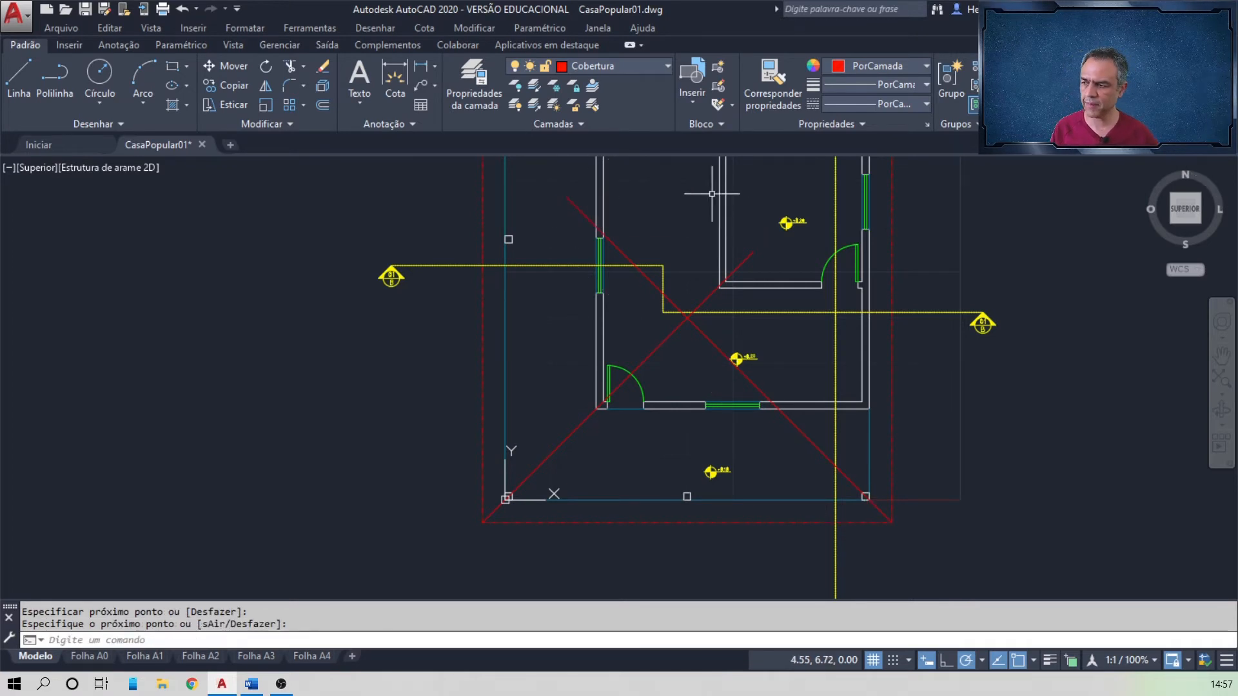
- Draw a line about 8.06 long at 315° from the roof outline's upper-left corner into the floor plan
middle_drag(712, 194, 669, 571)
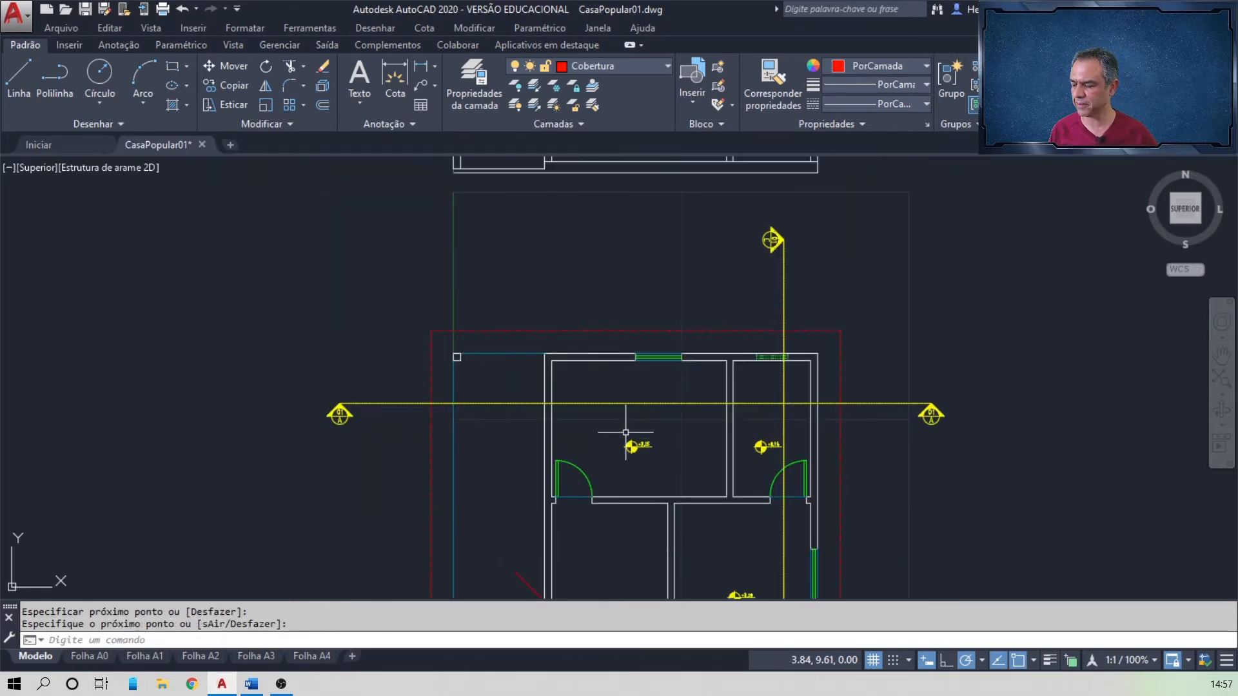
click(18, 78)
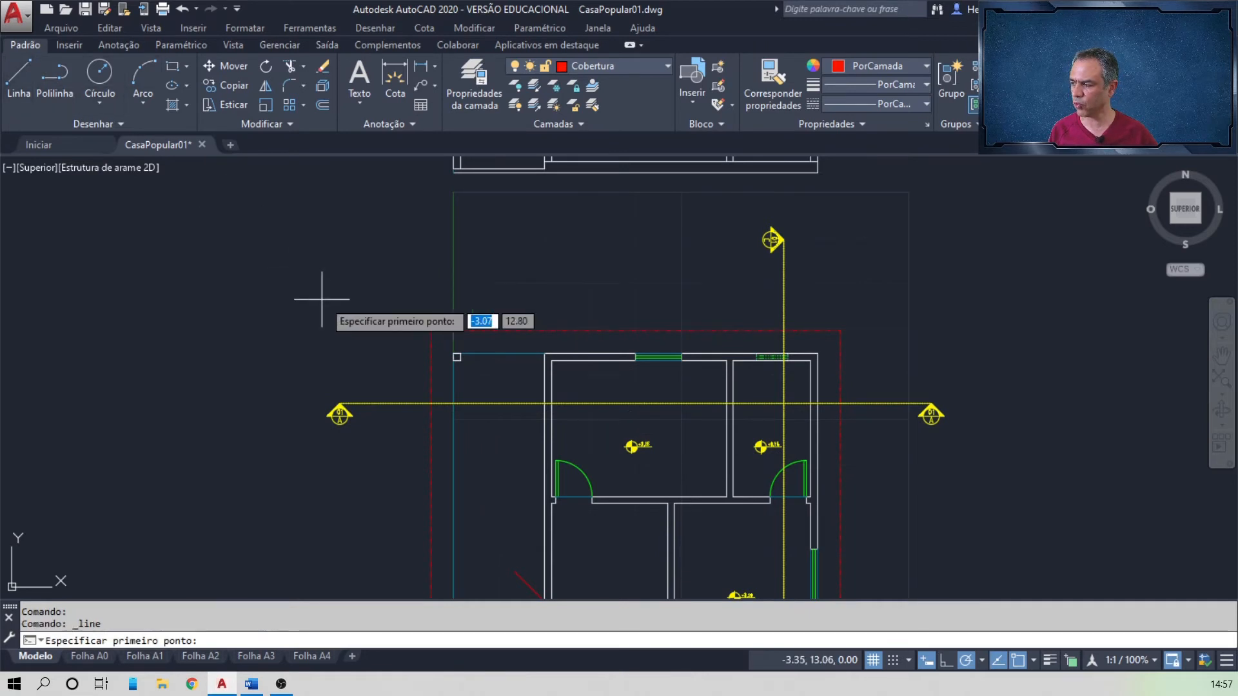
click(430, 331)
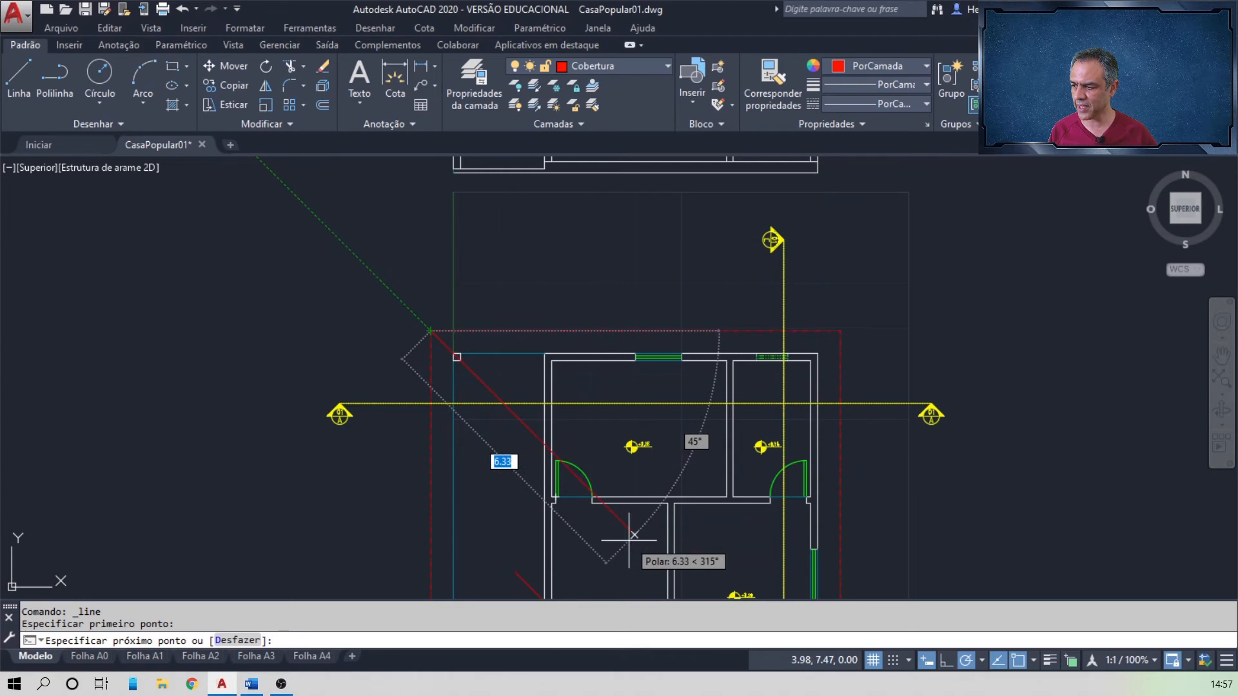
click(690, 591)
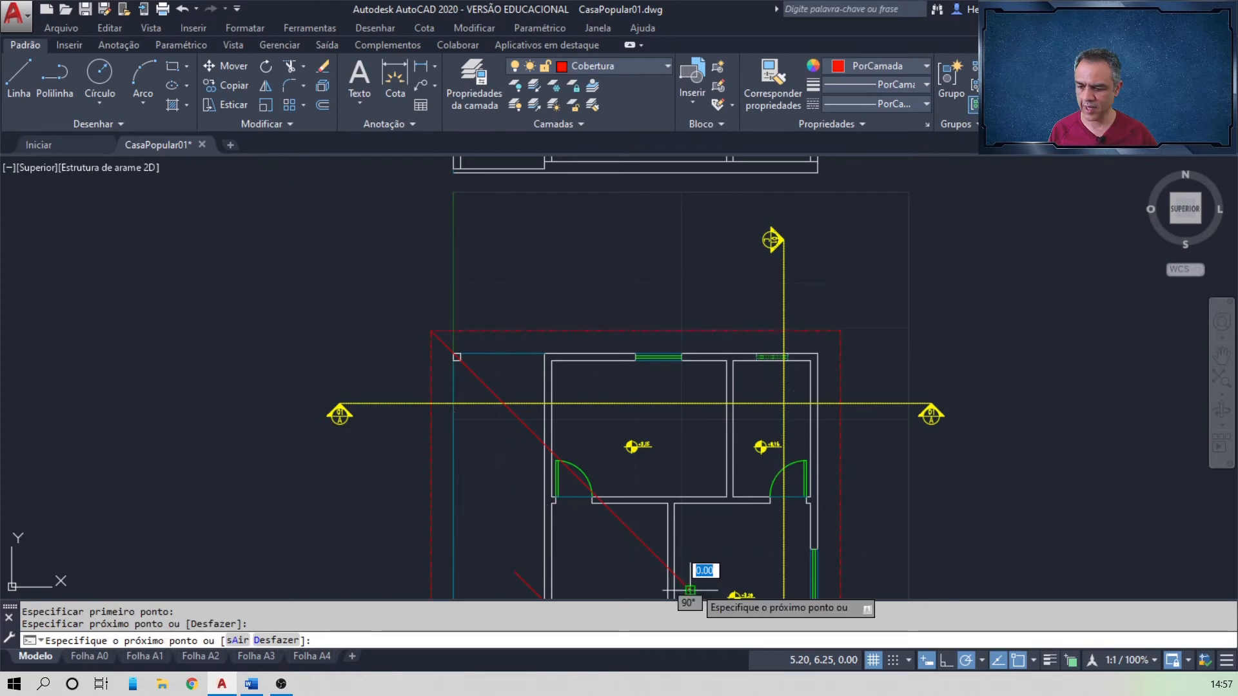
key(Return)
- Draw a 45° diagonal about 7.50 long from the roof outline's upper-right corner, down across the upper-left diagonal
middle_drag(760, 488, 738, 378)
key(Return)
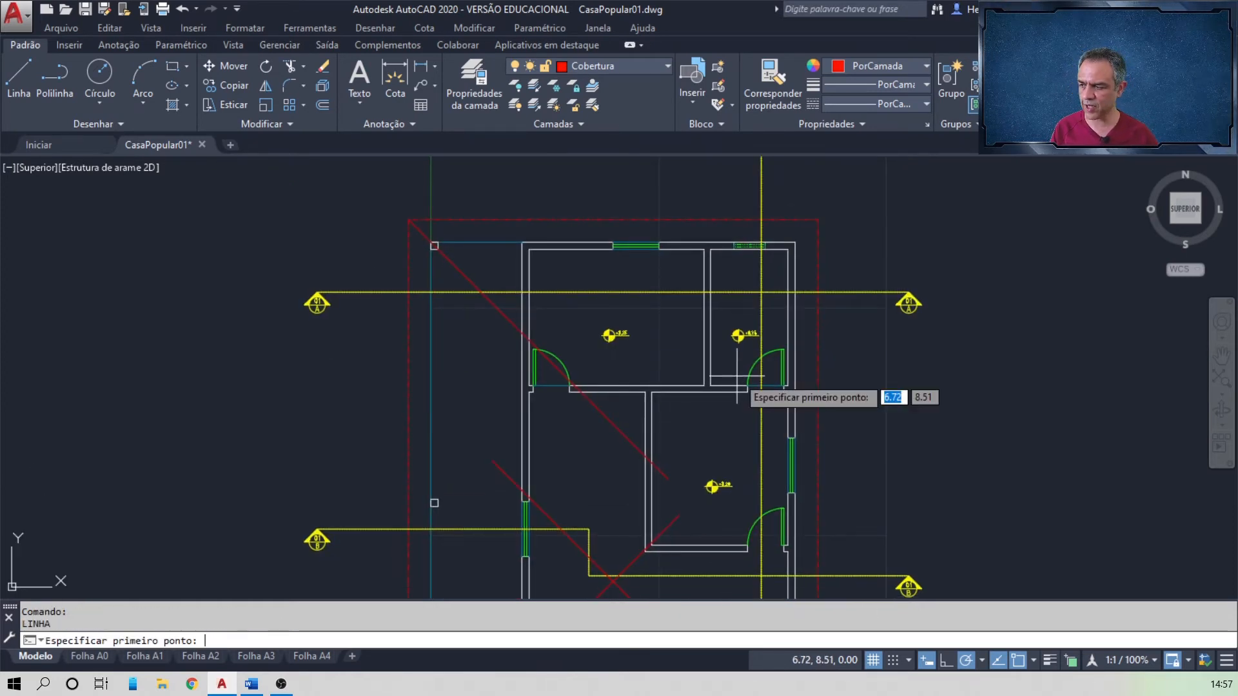
click(817, 220)
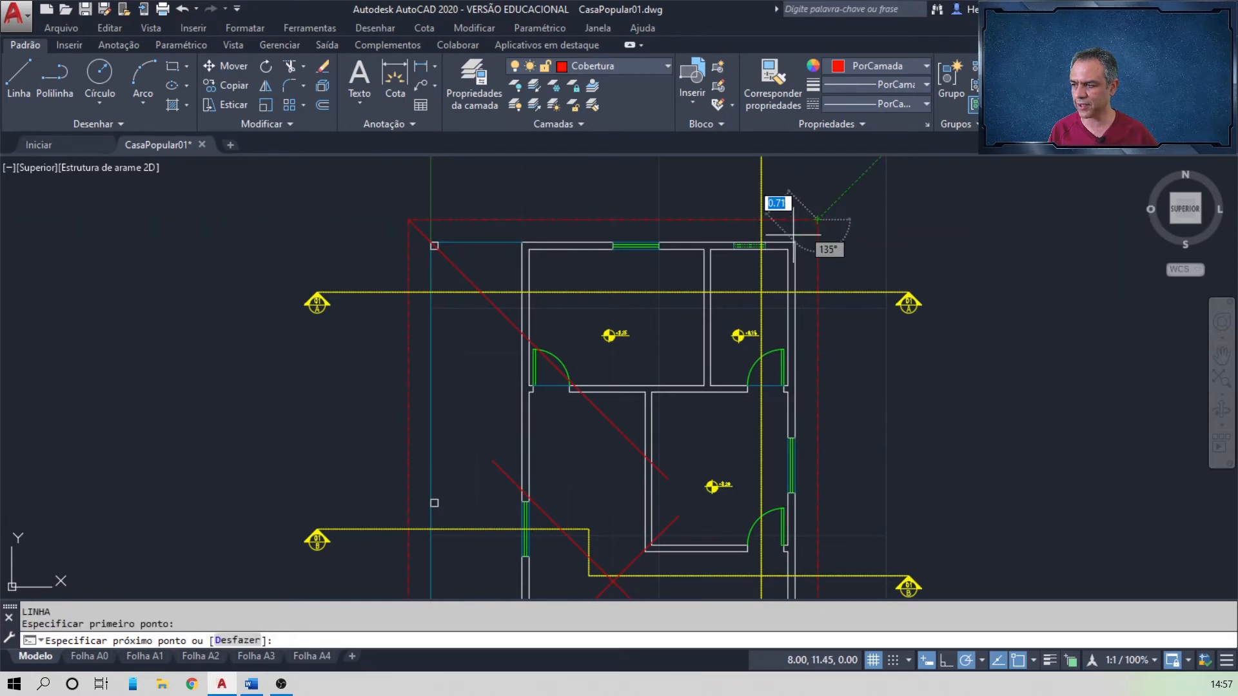
click(576, 461)
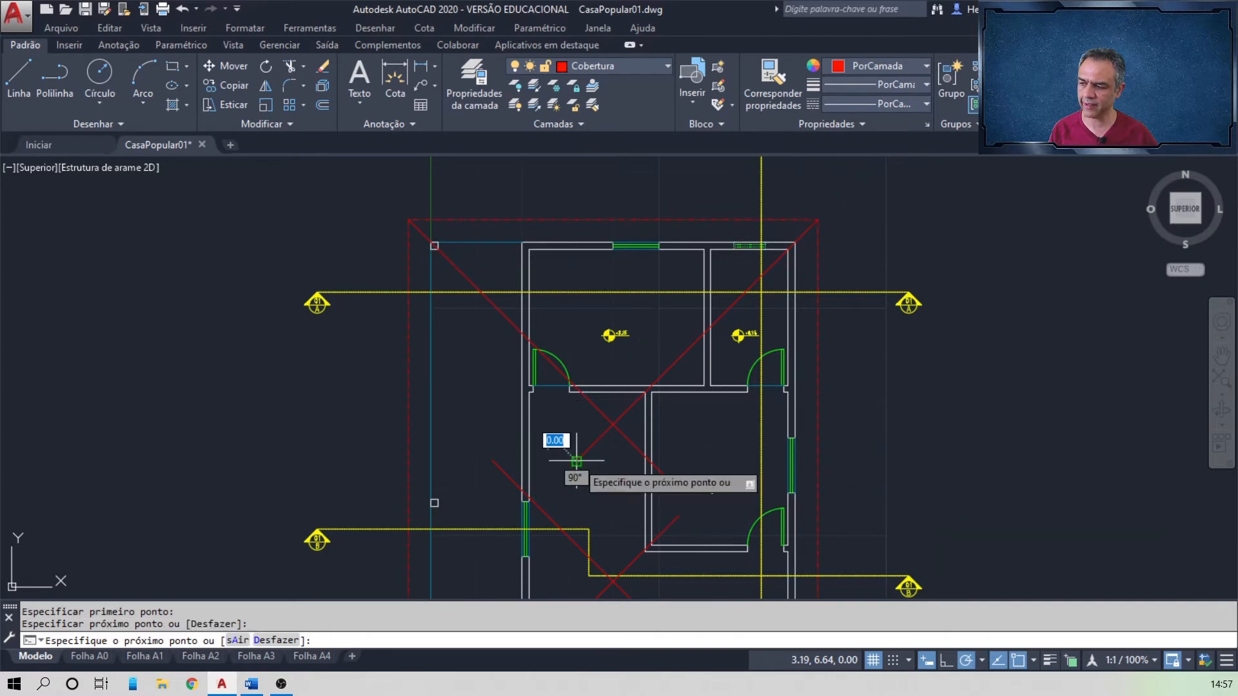
key(Return)
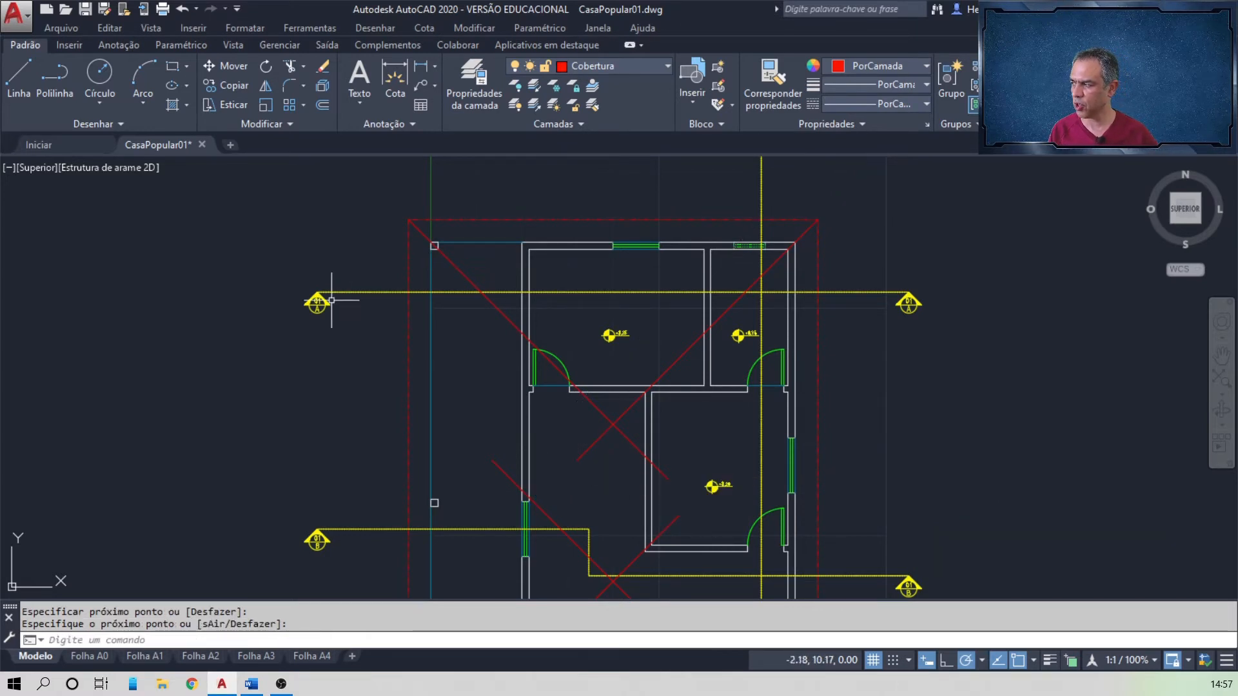
- Draw the vertical ridge line from the upper diagonals' intersection to the lower diagonals' intersection
click(18, 76)
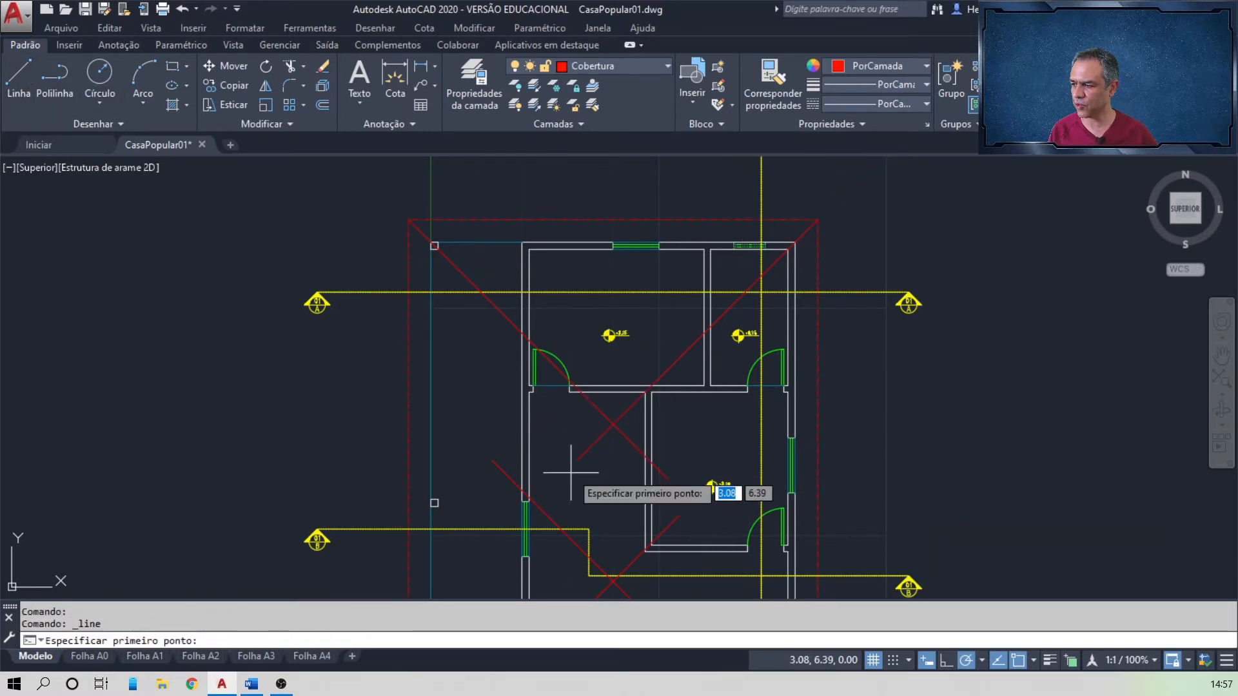
mouse_move(583, 455)
middle_down()
mouse_move(596, 248)
mouse_move(610, 289)
middle_up()
scroll(594, 243, down, 2)
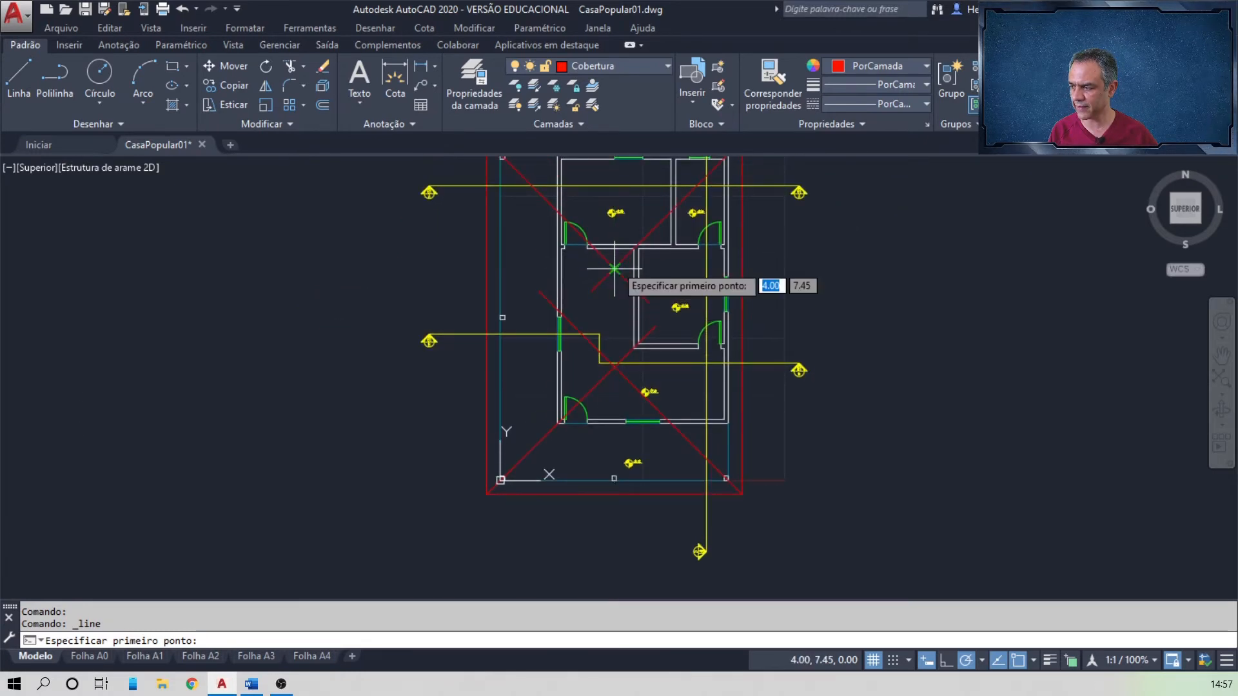
click(614, 269)
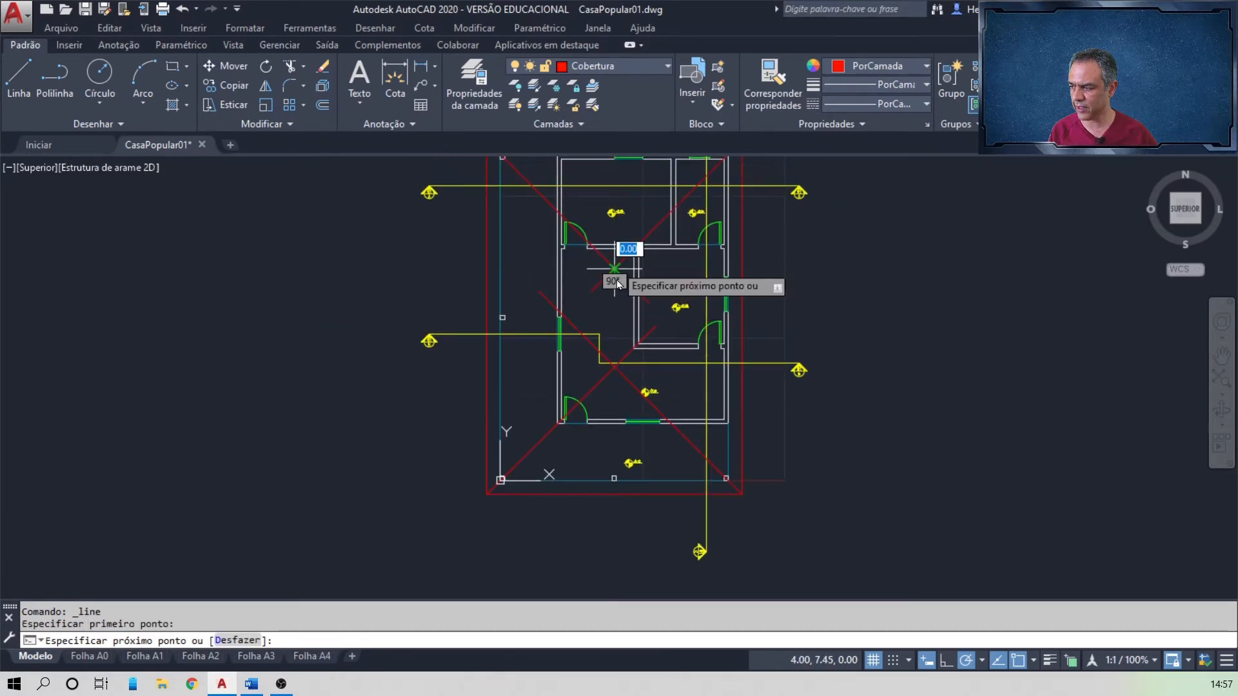
click(615, 366)
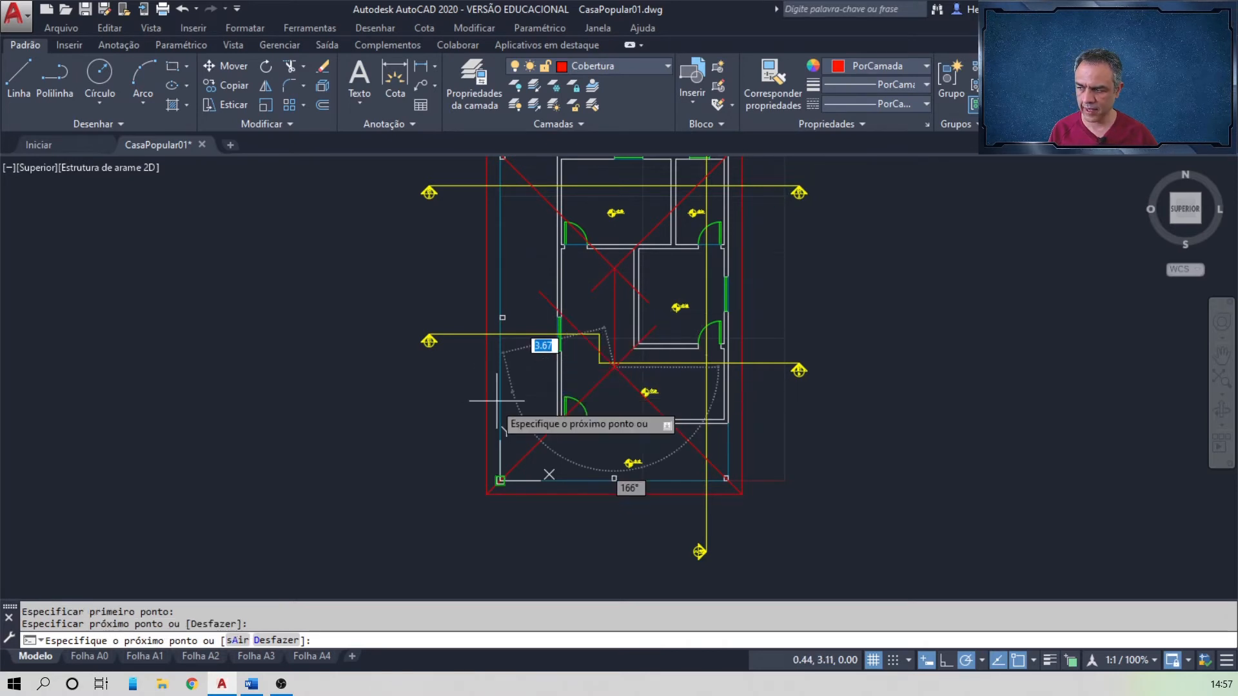
key(Return)
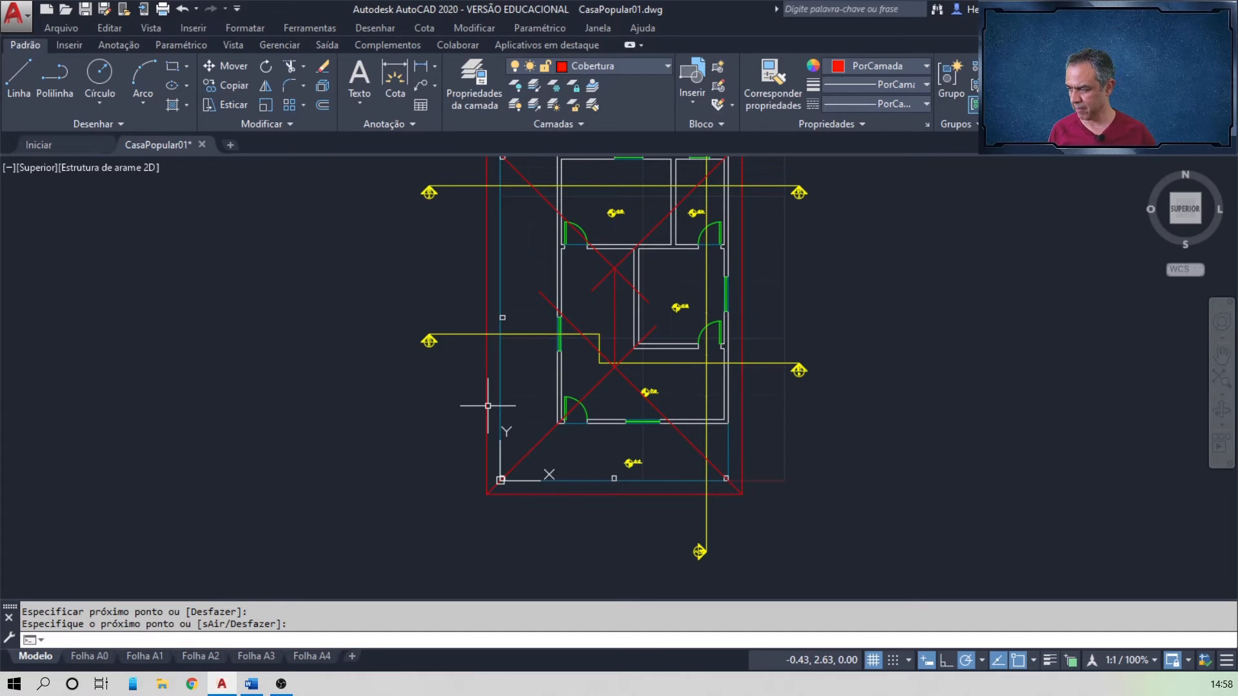
- Shorten both lower roof diagonals by stretching their inner endpoints to the lower end of the ridge line
scroll(640, 365, up, 2)
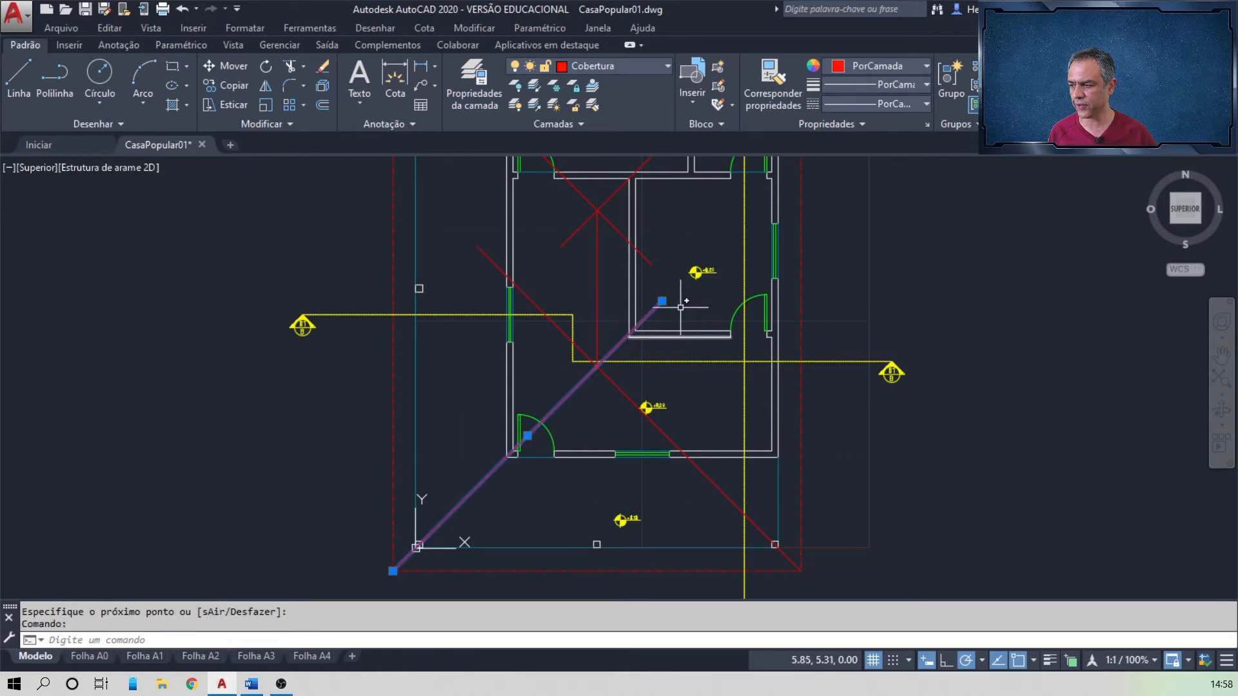
click(662, 302)
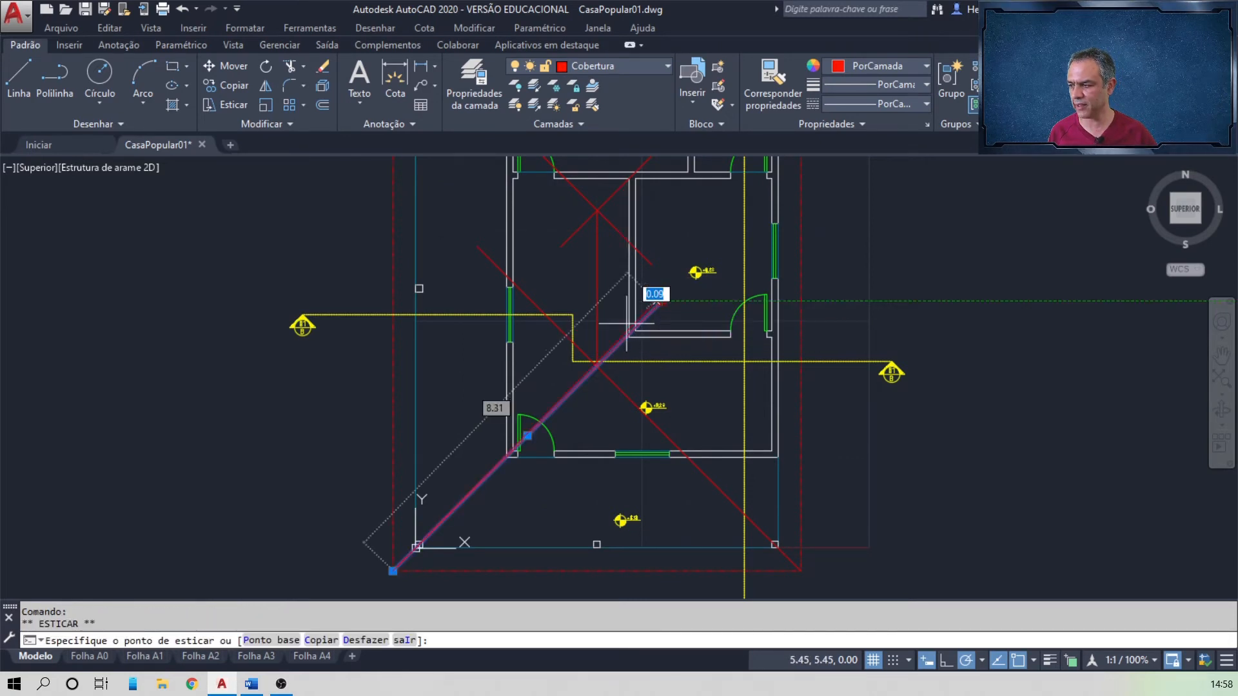
click(597, 365)
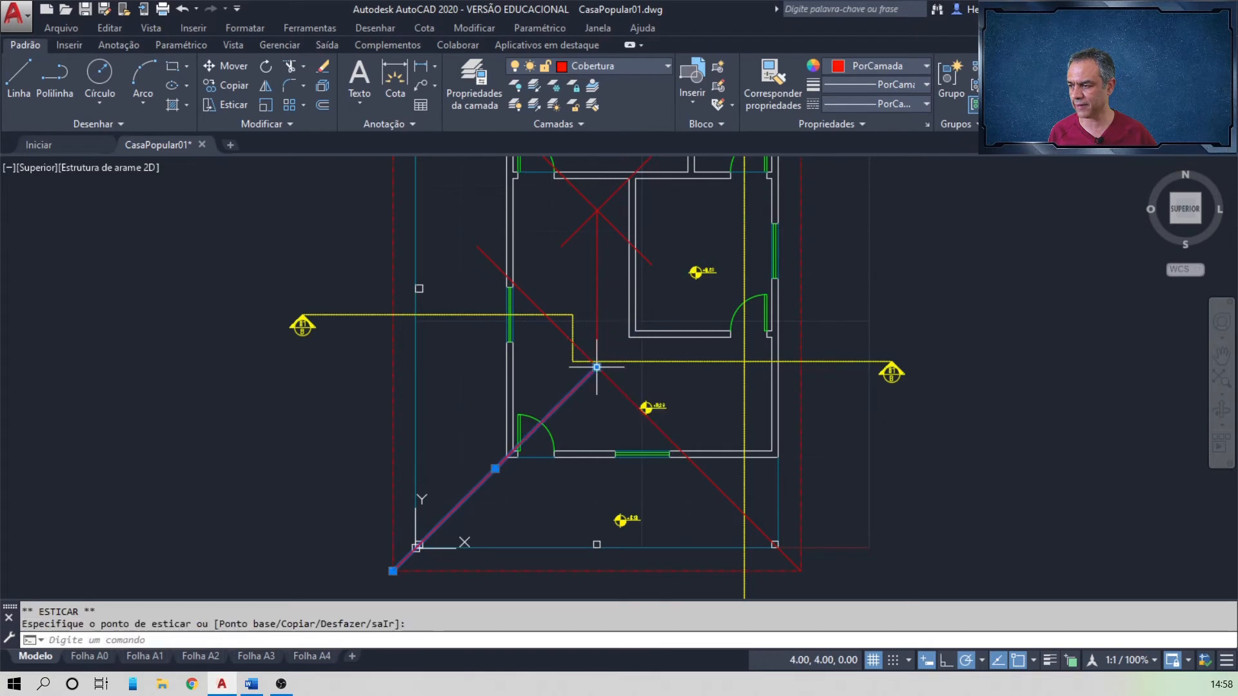
click(485, 247)
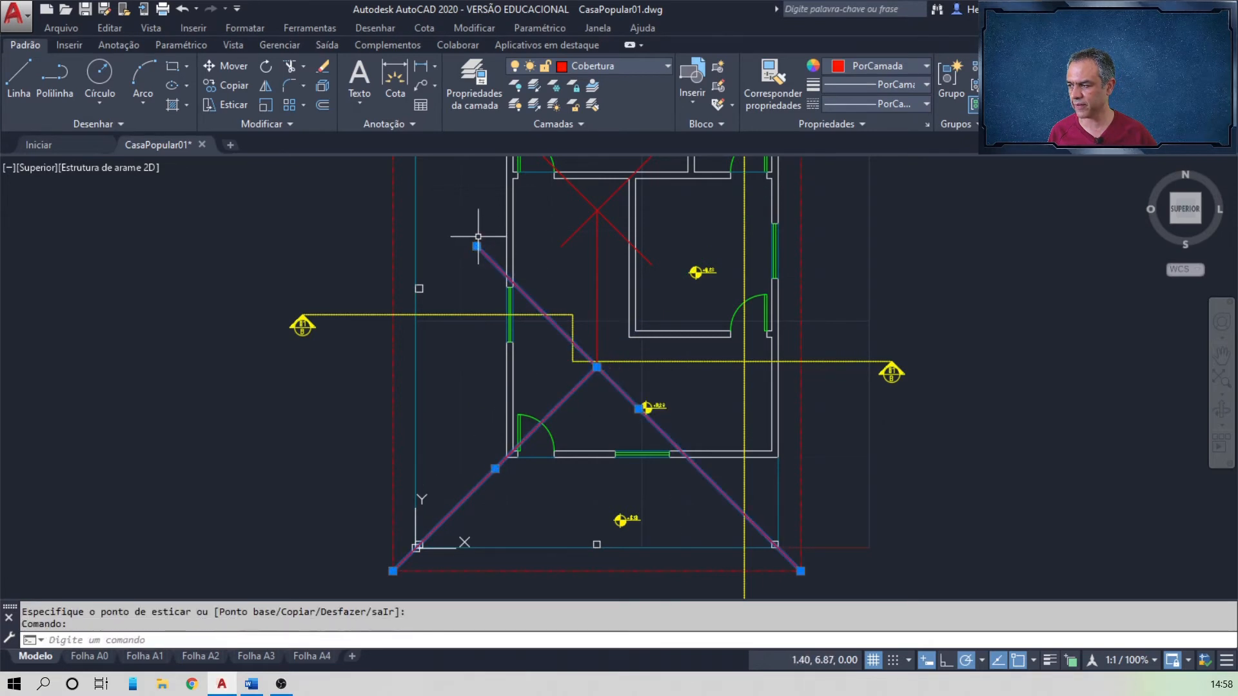
click(477, 246)
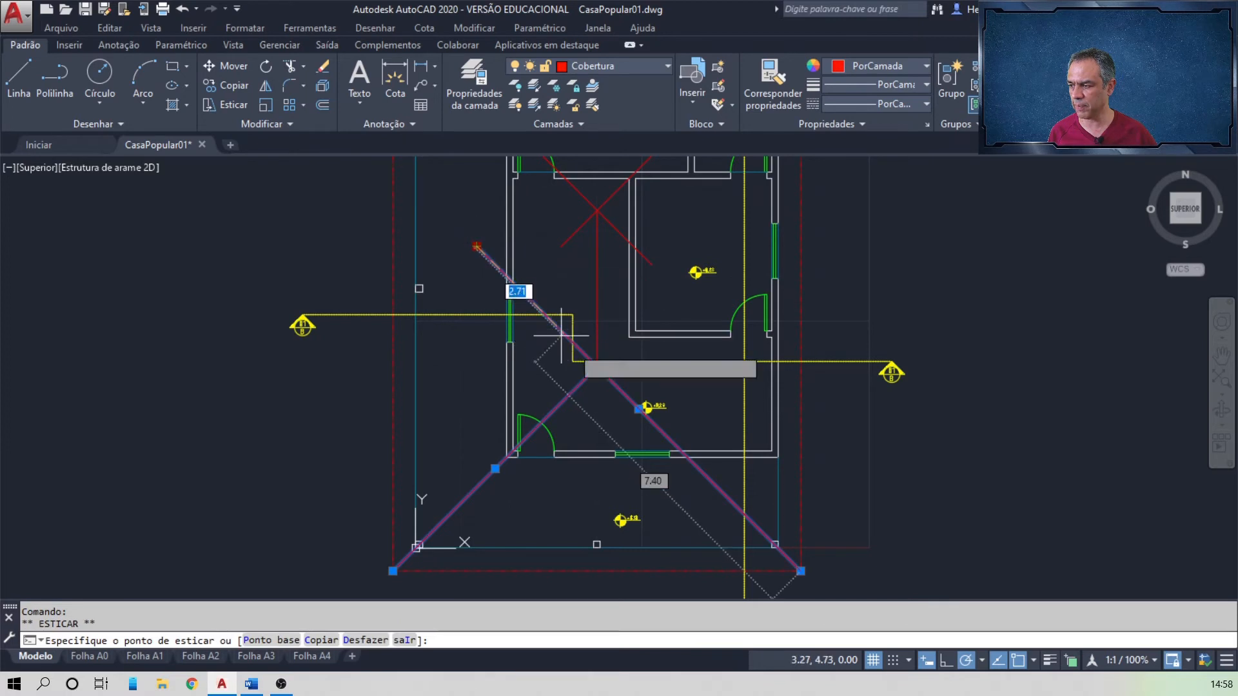
click(597, 366)
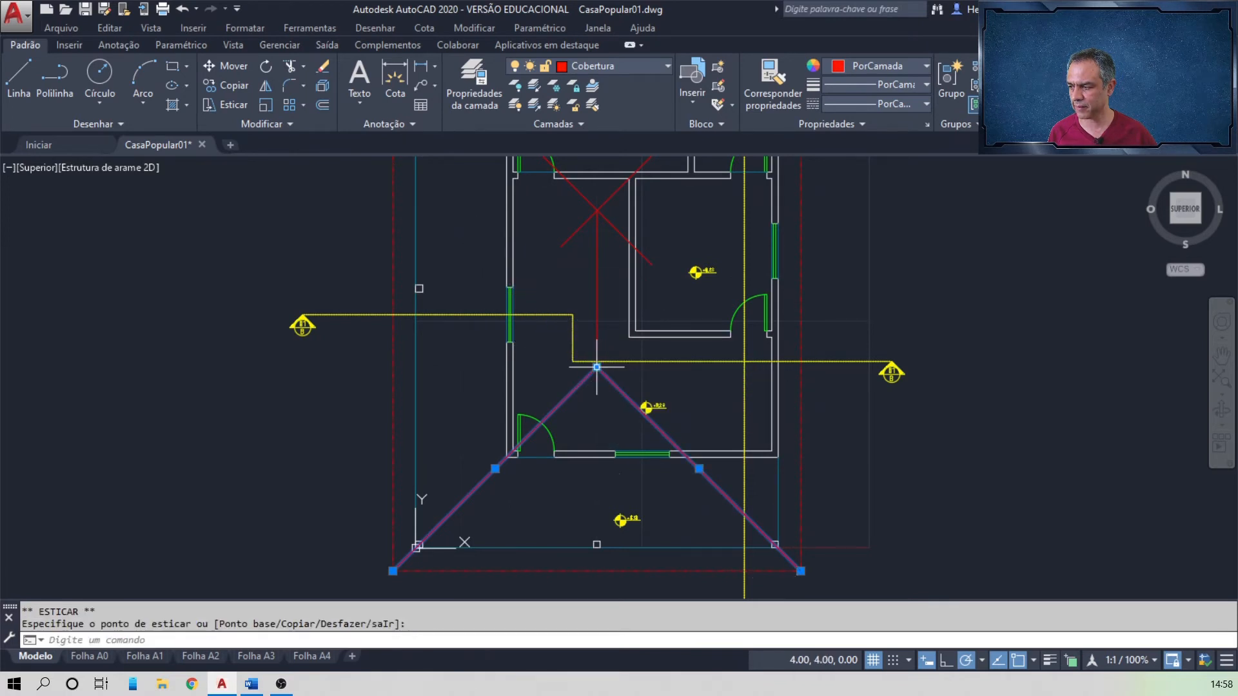
key(Escape)
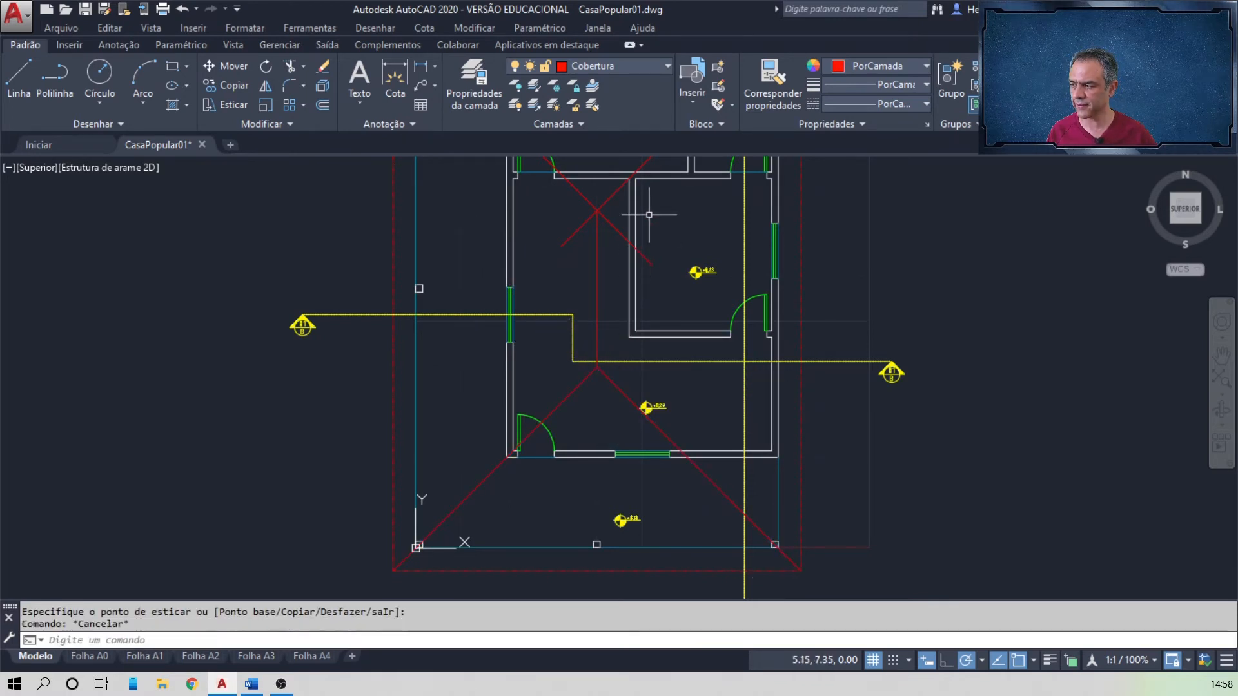
- Shorten both upper roof diagonals by stretching their inner endpoints to the upper end of the ridge line
scroll(619, 238, up, 3)
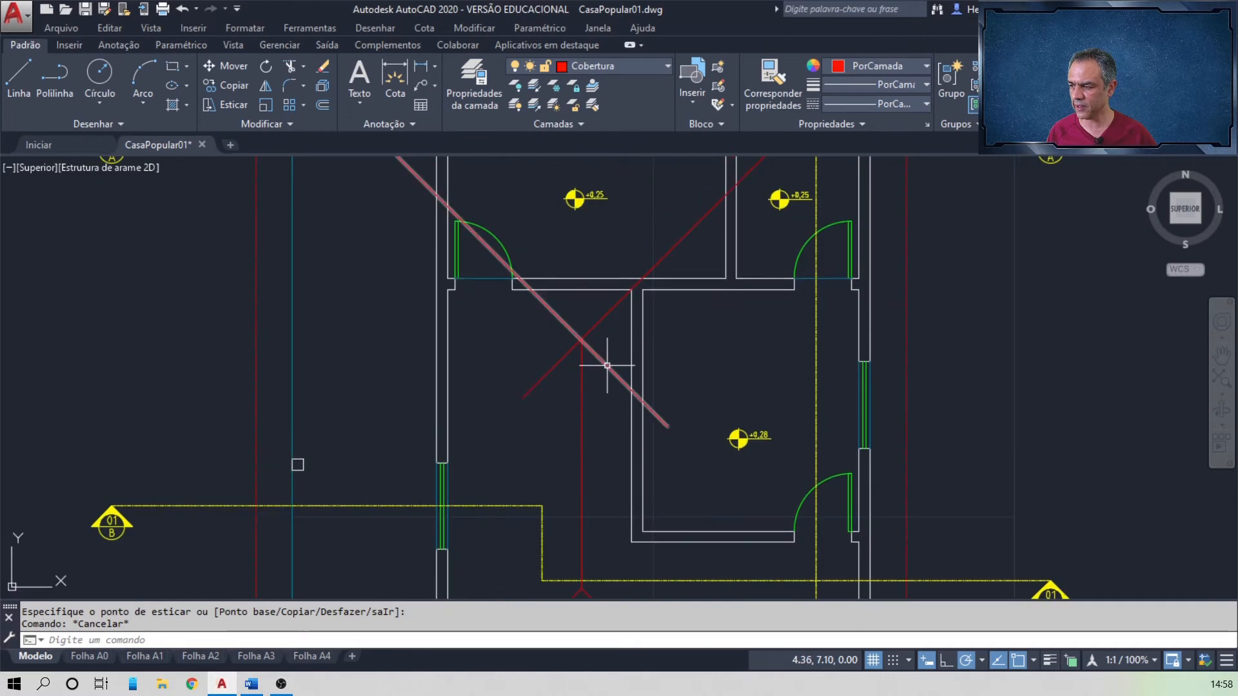
click(602, 360)
click(668, 427)
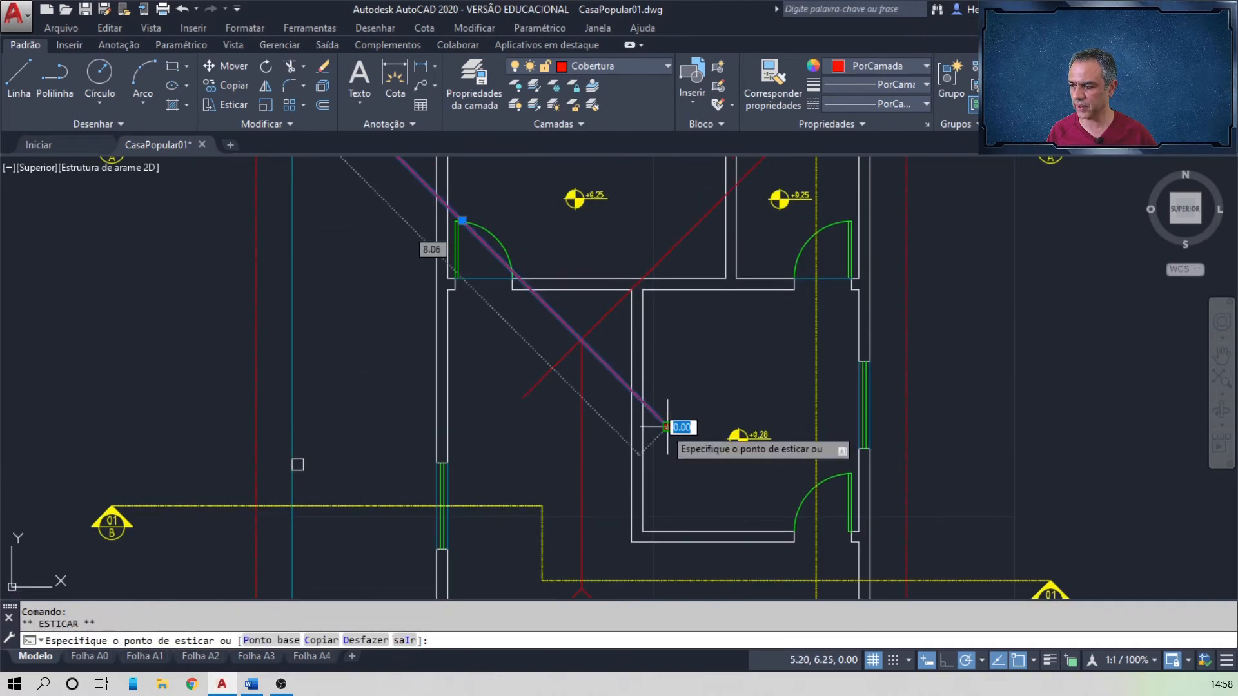
click(581, 339)
key(Escape)
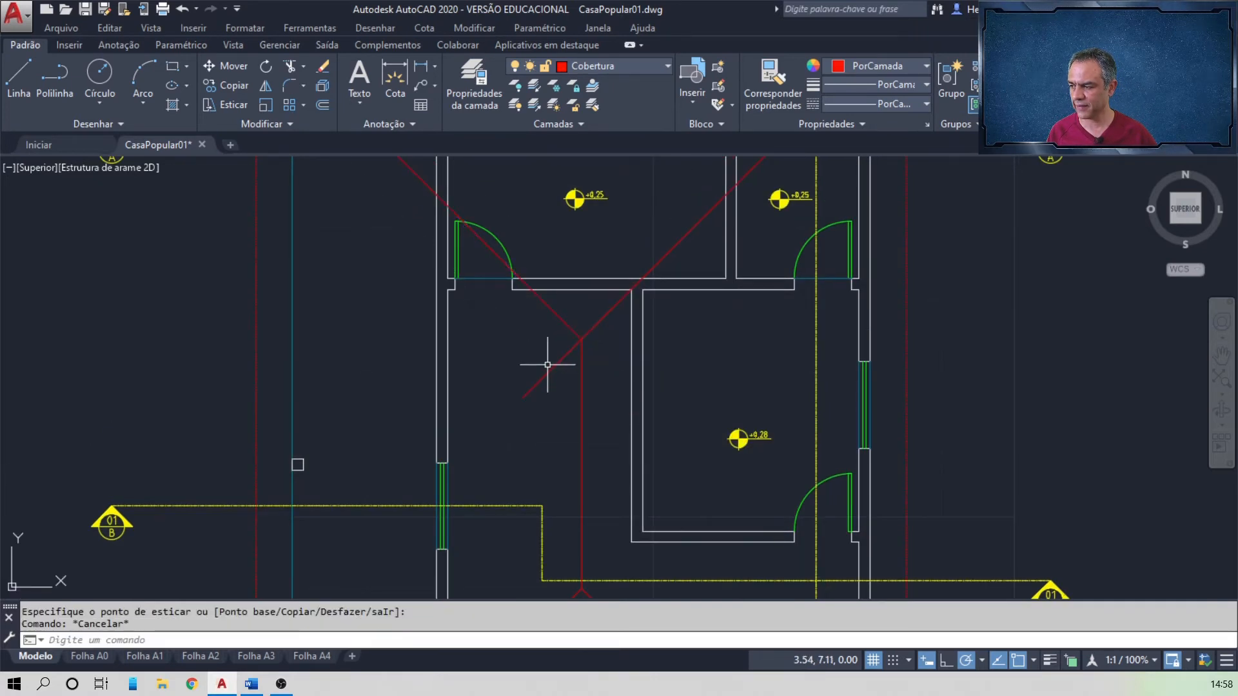
click(560, 360)
click(523, 398)
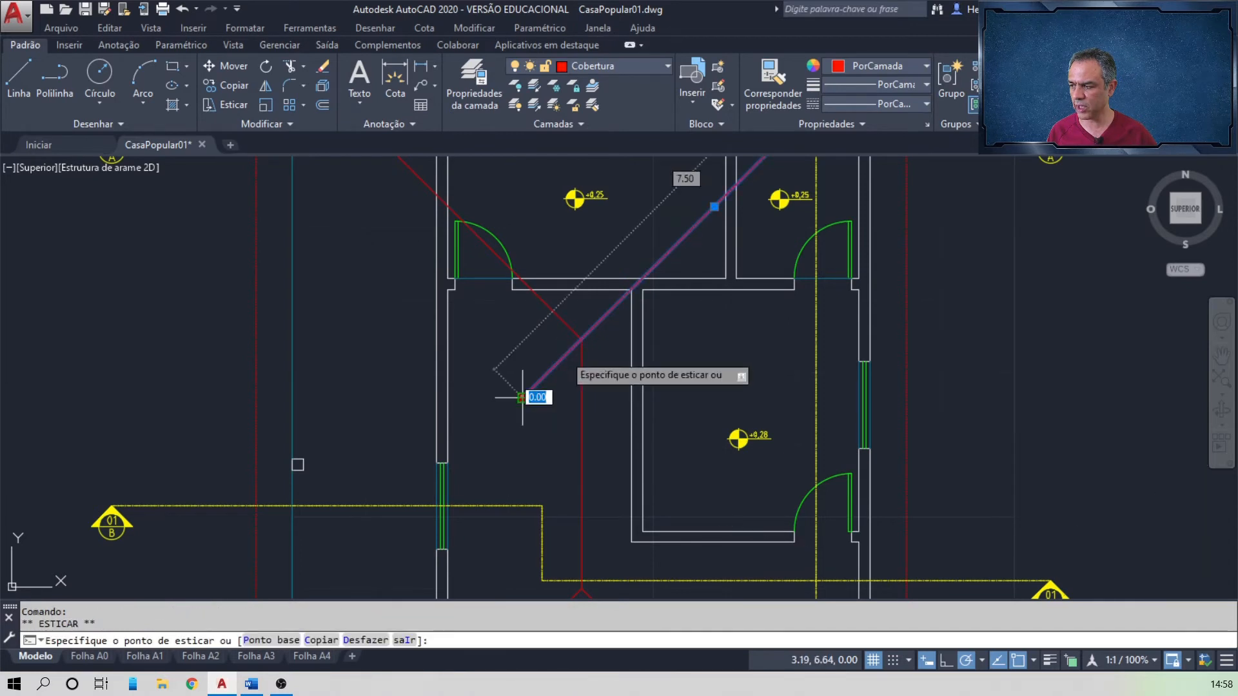
click(582, 335)
key(Escape)
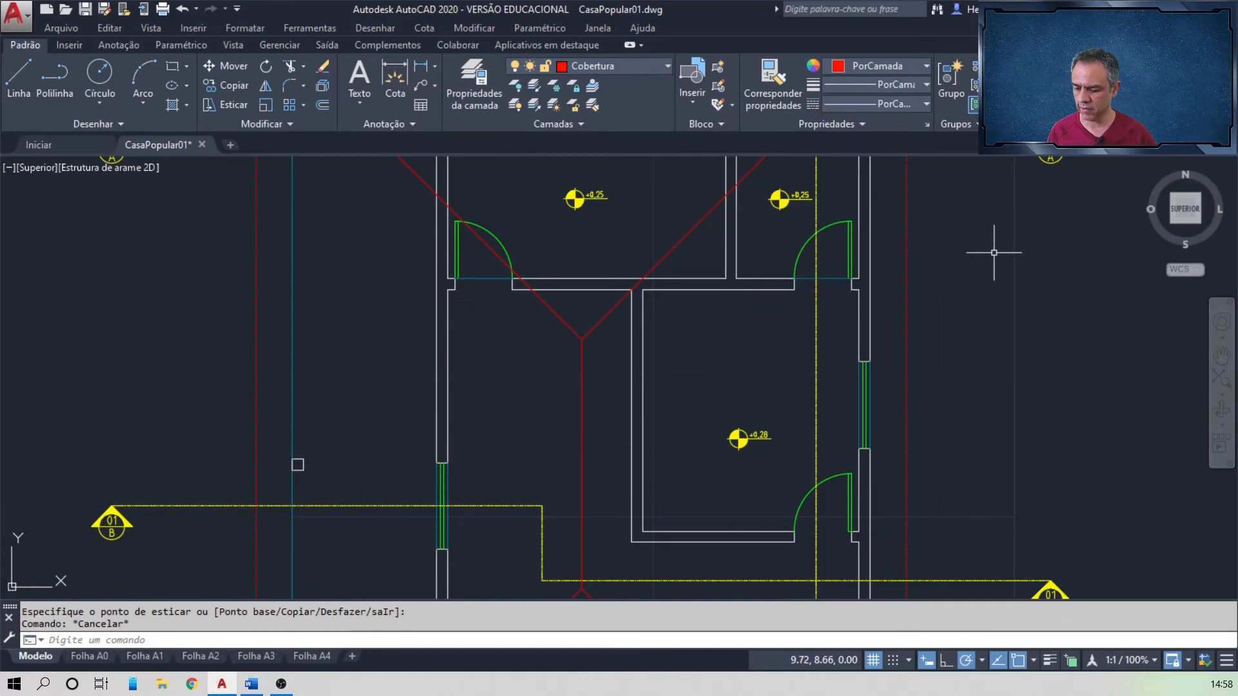
- Read the rest of the roof instructions in the Word exercise, return to the AutoCAD drawing and turn polar tracking off
key(alt+Tab)
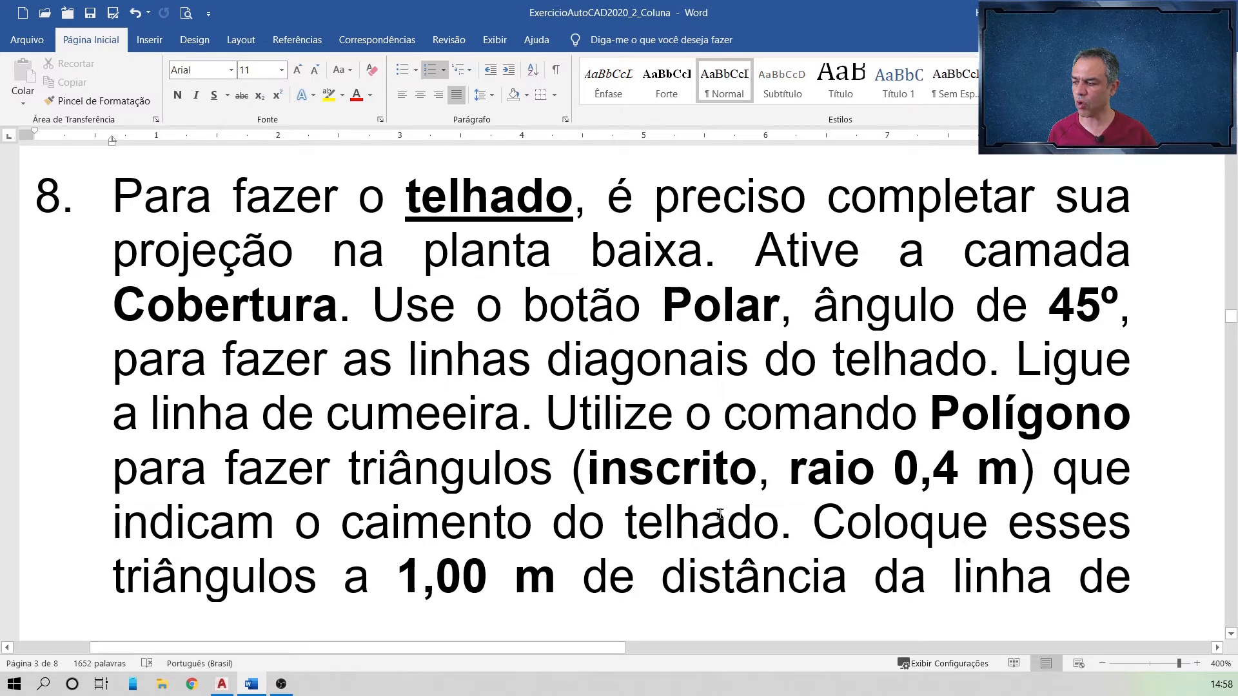
scroll(623, 563, down, 5)
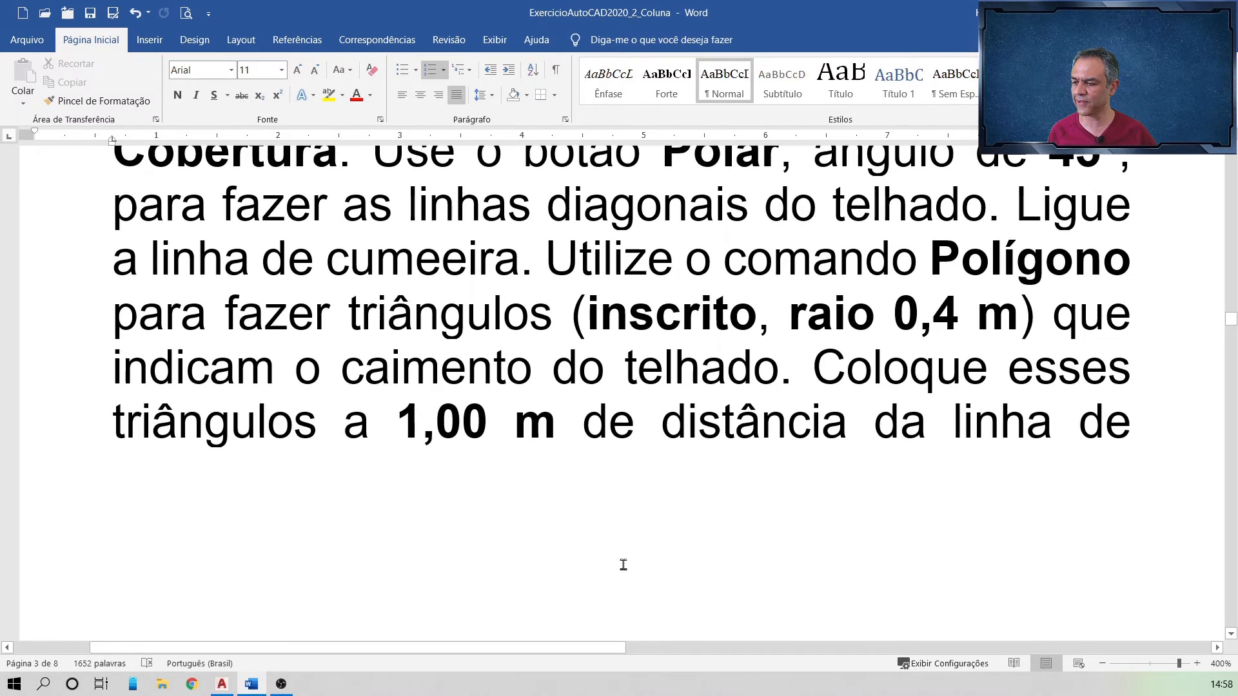
scroll(623, 563, up, 2)
scroll(625, 564, down, 3)
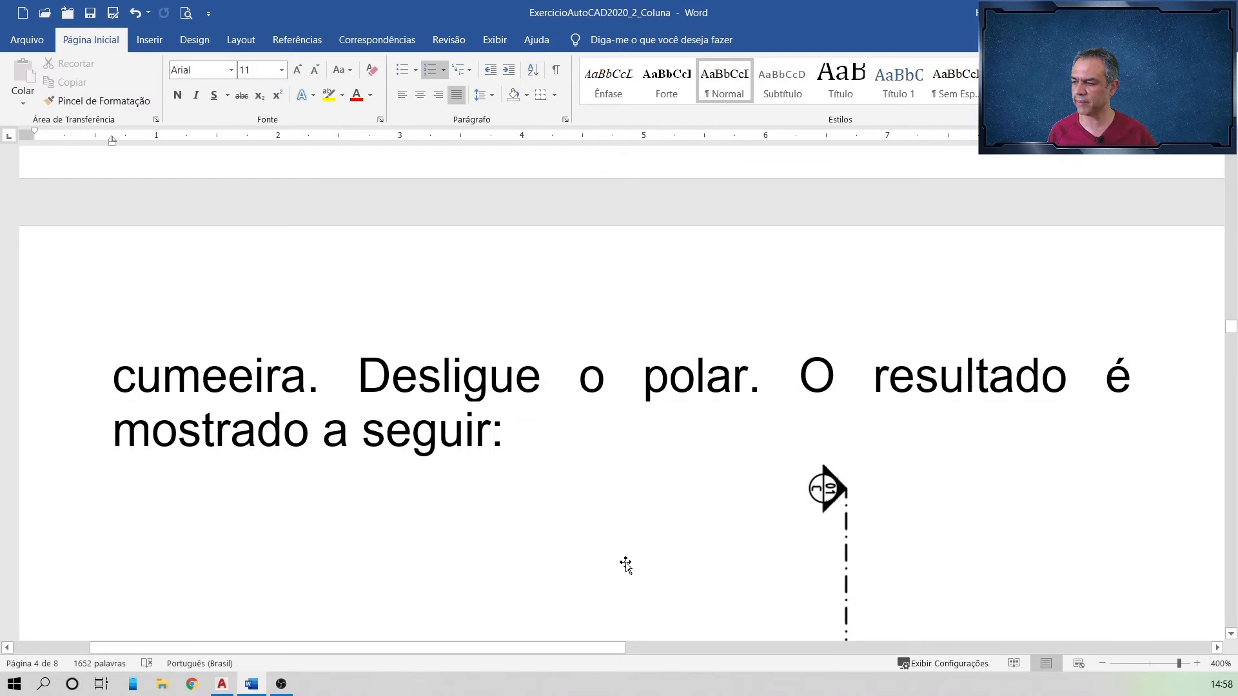
scroll(625, 565, down, 3)
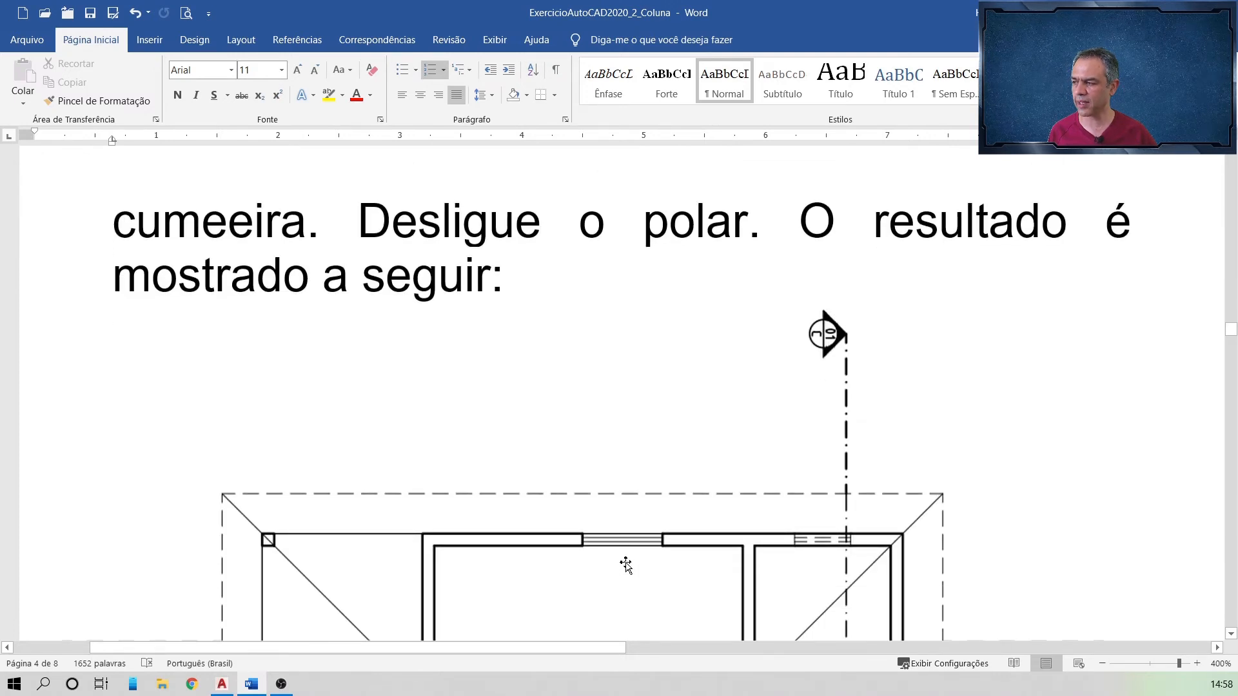
key(alt+Tab)
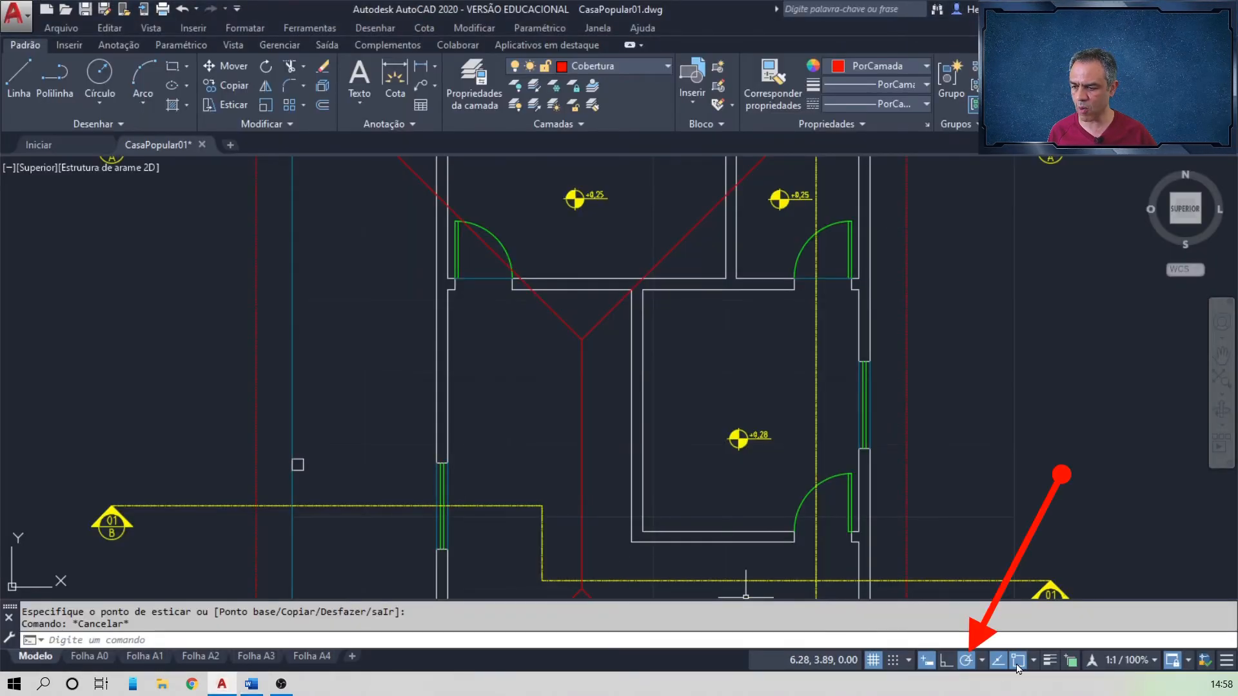
click(965, 660)
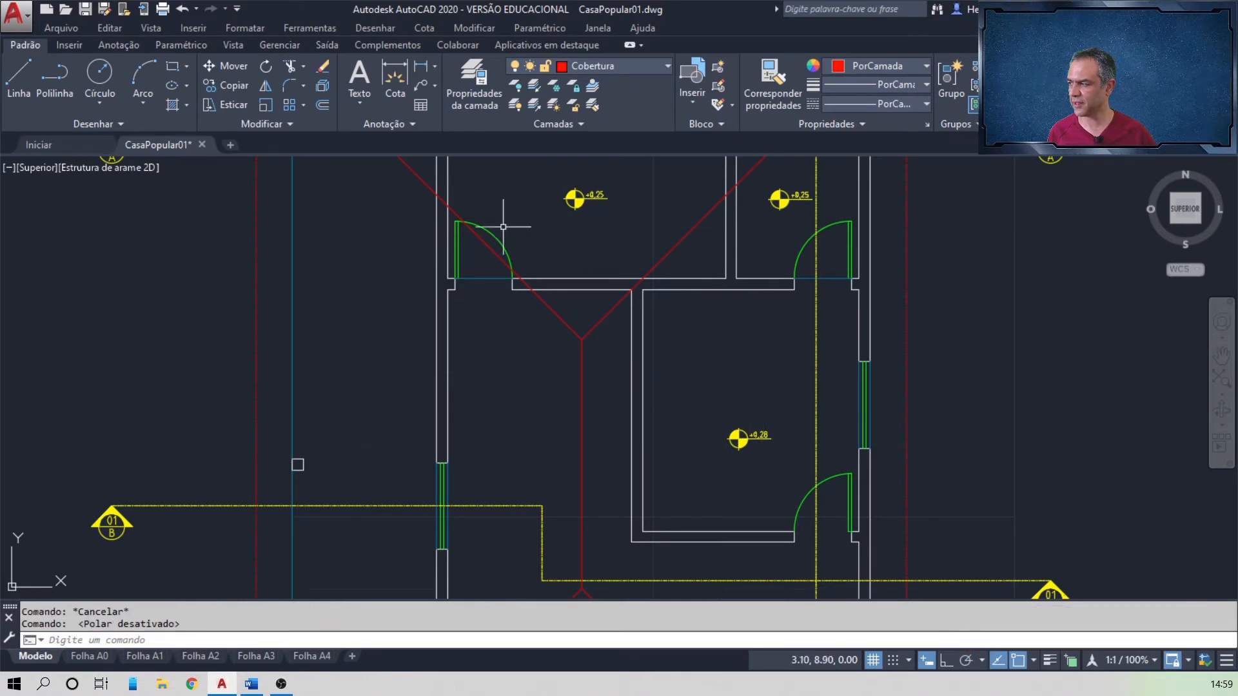
- Draw a 3-sided polygon inscribed in a 0.4 radius circle, centred at offset @1<90 from the ridge line's upper end
click(187, 69)
click(212, 126)
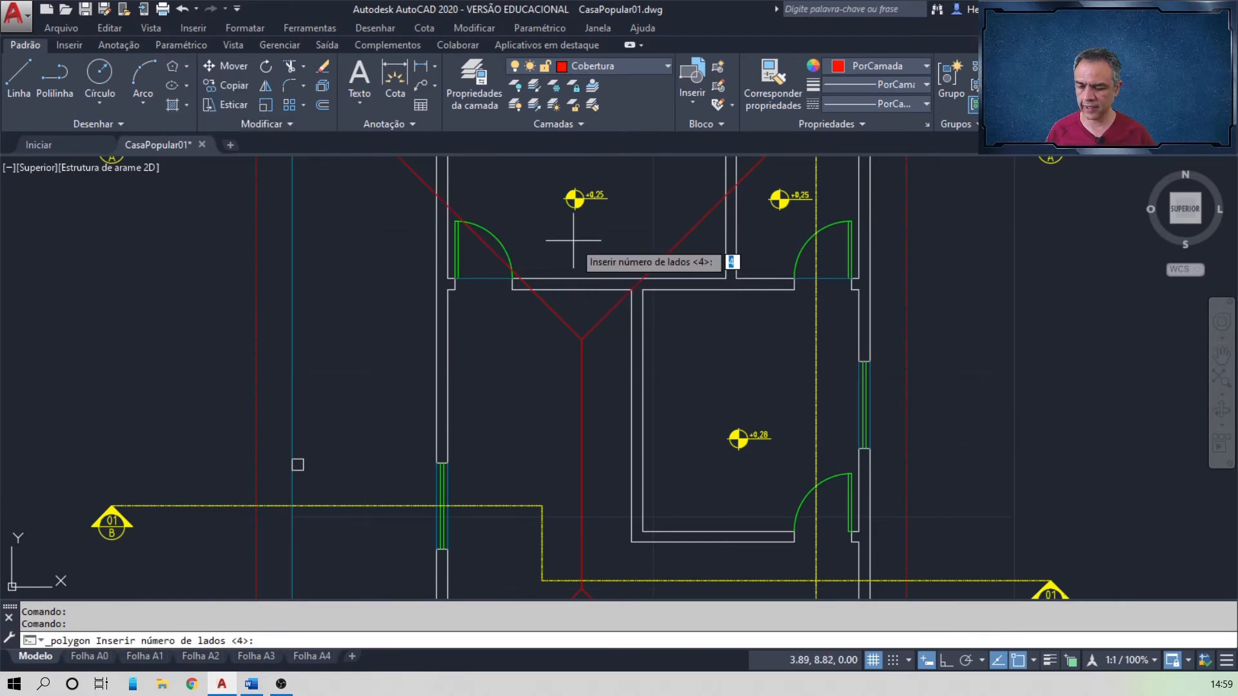
text(3)
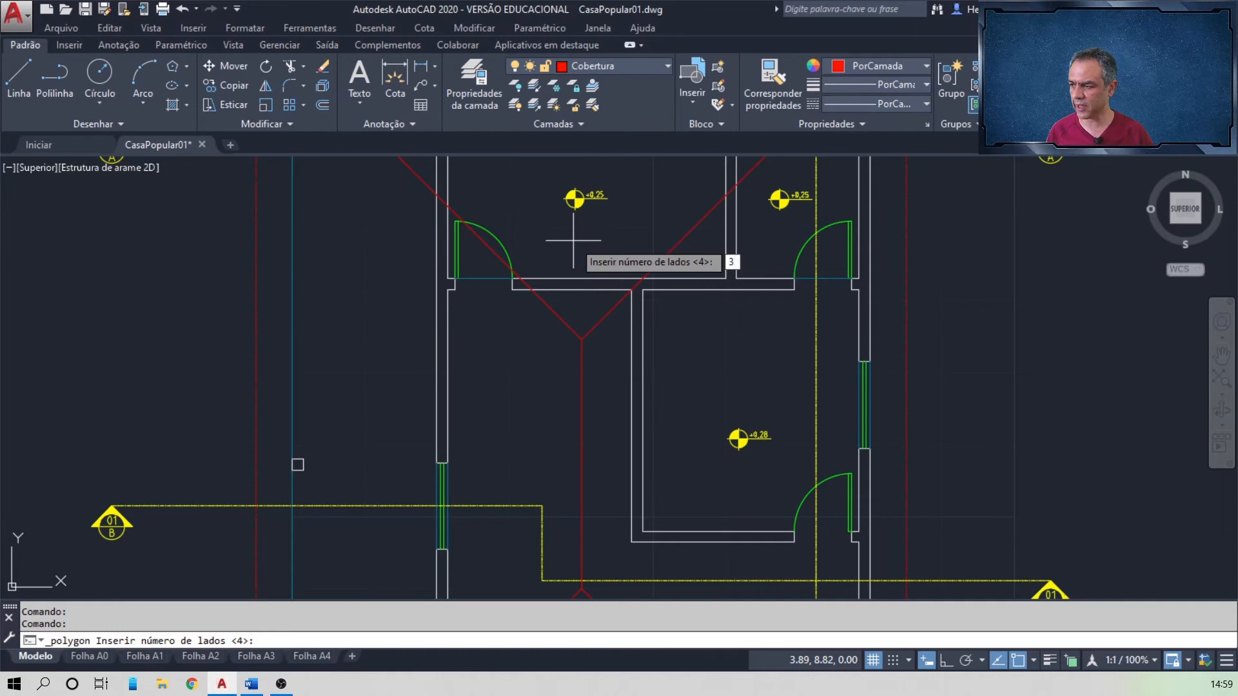
key(Return)
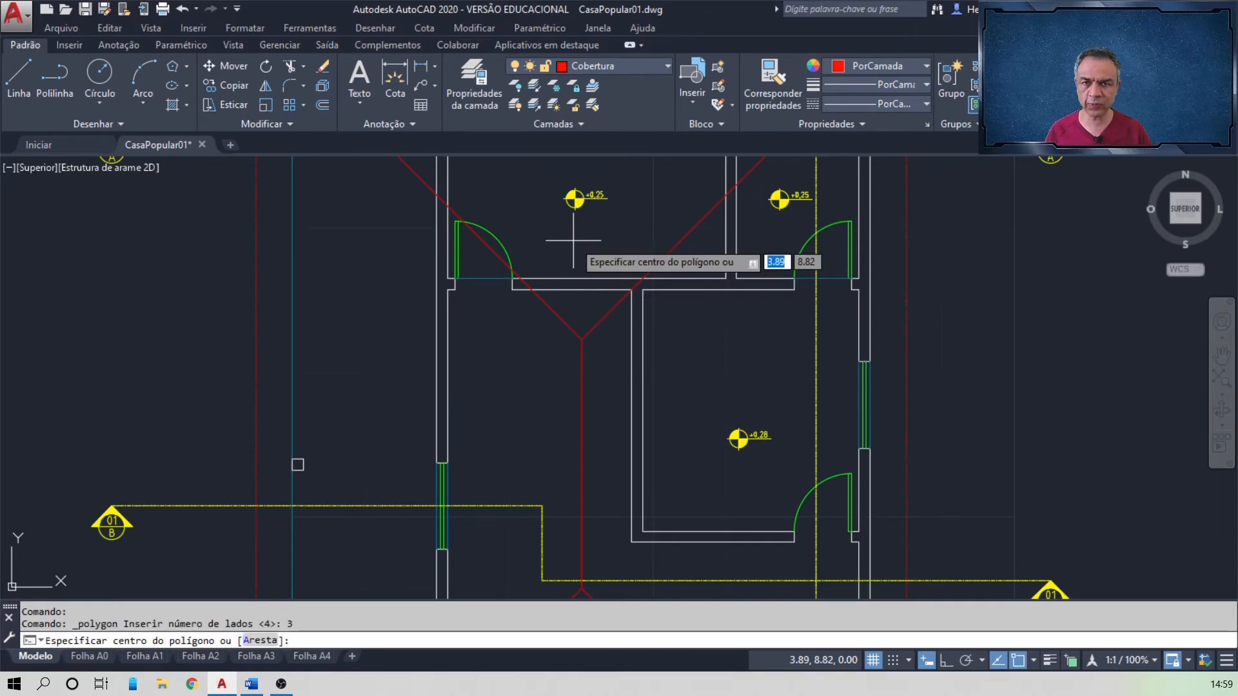
key(Return)
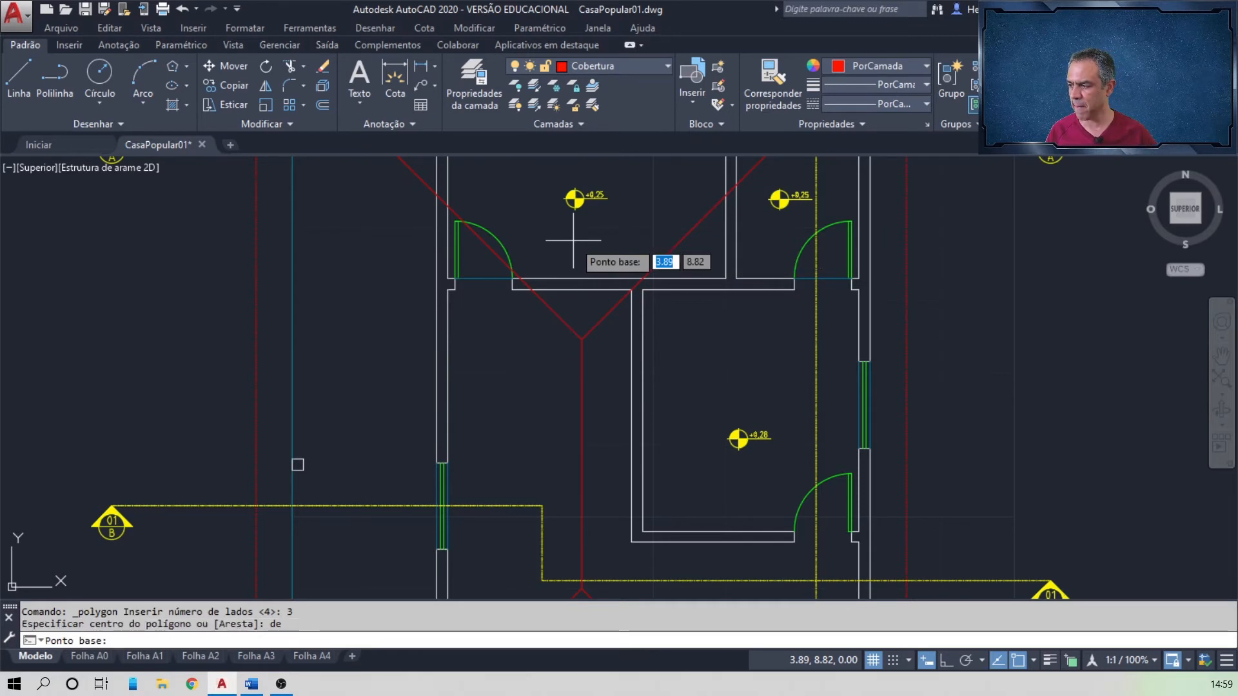
click(581, 336)
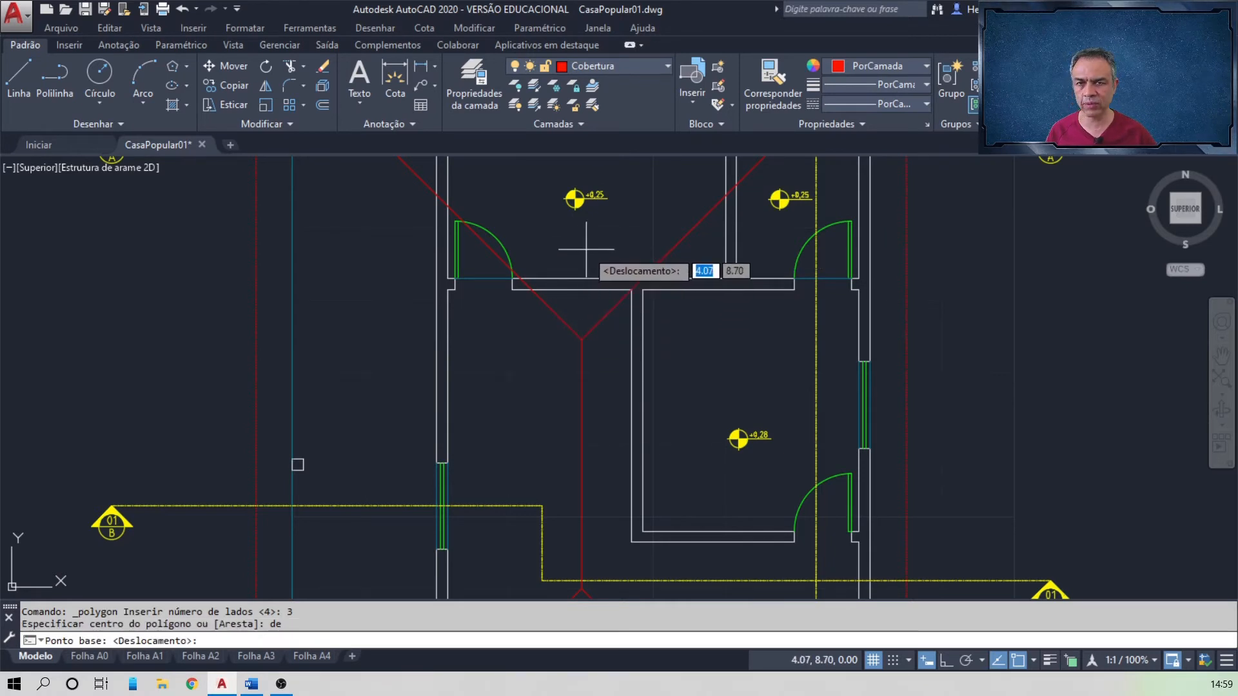
text(@1)
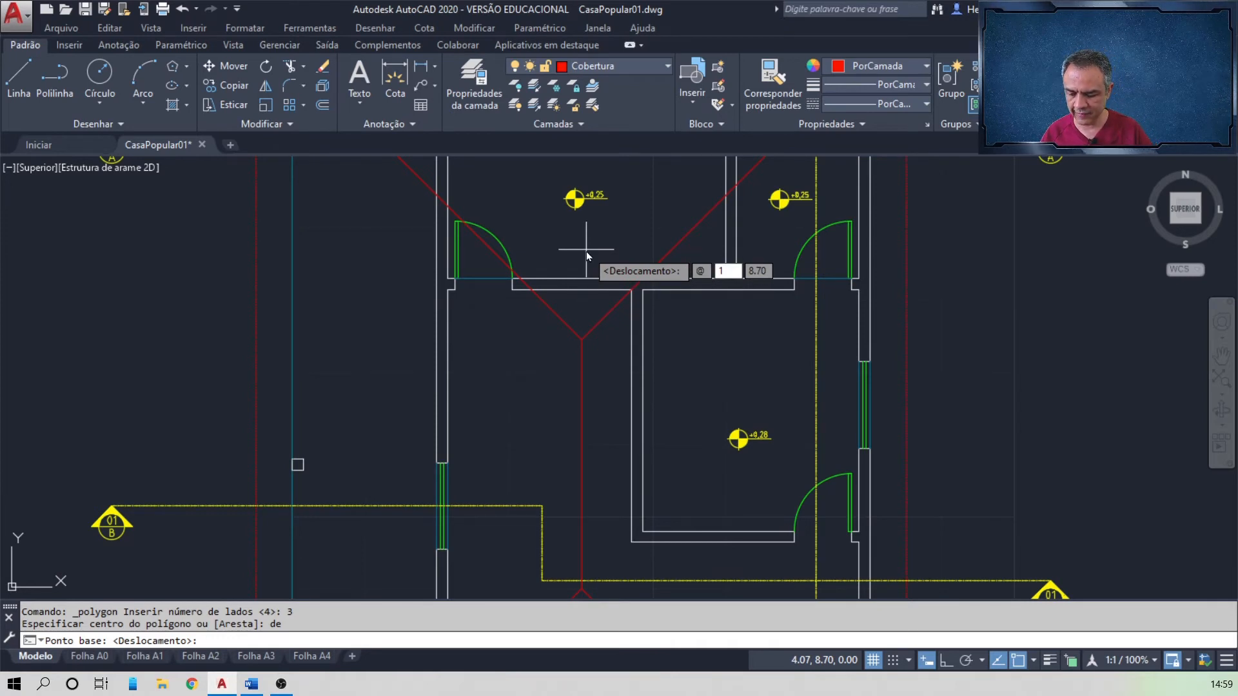
key(Tab)
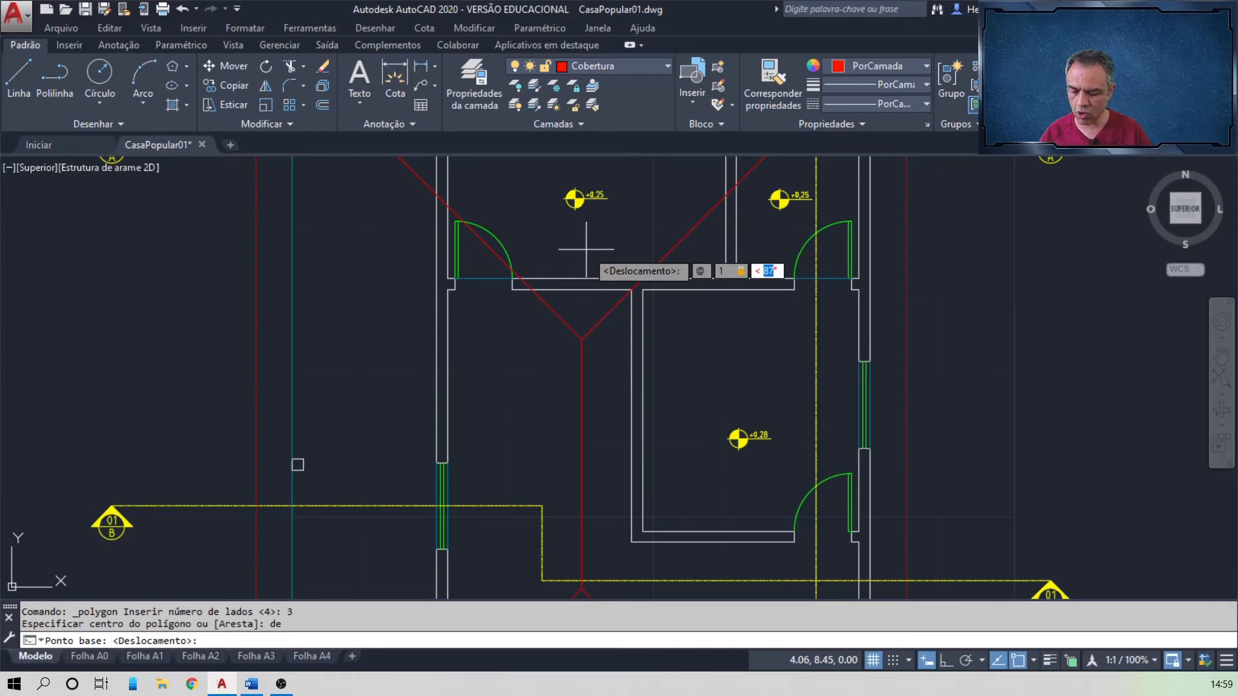
text(90)
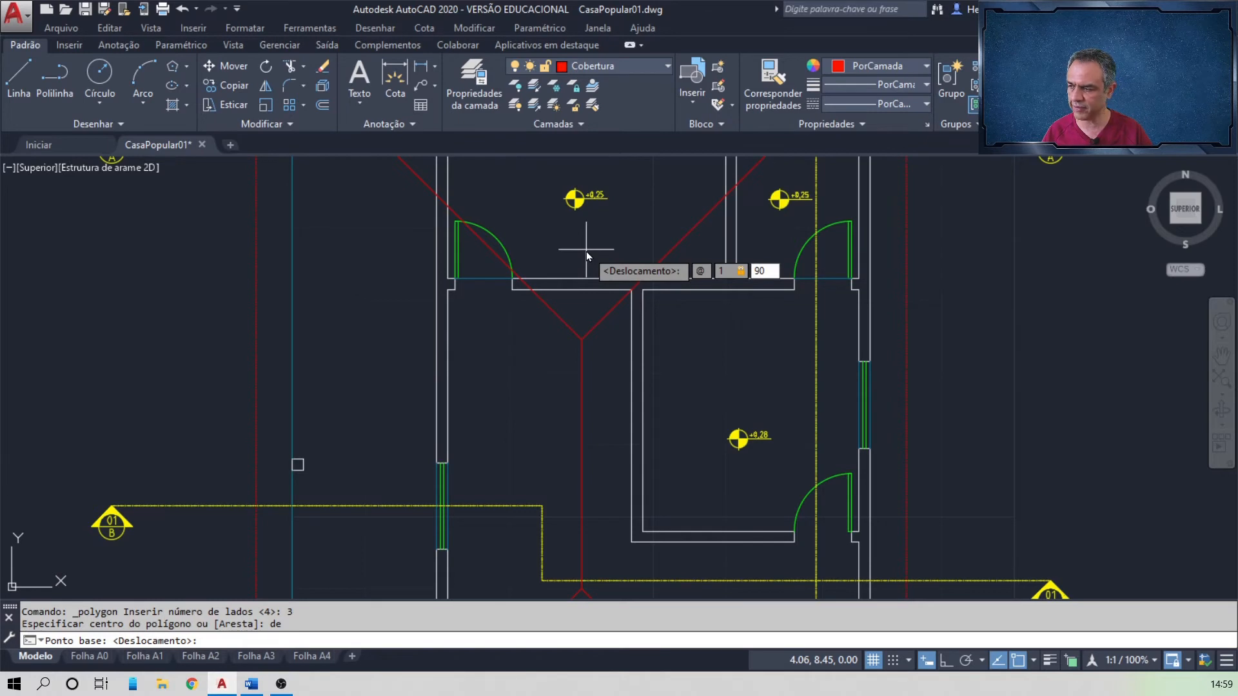
key(Return)
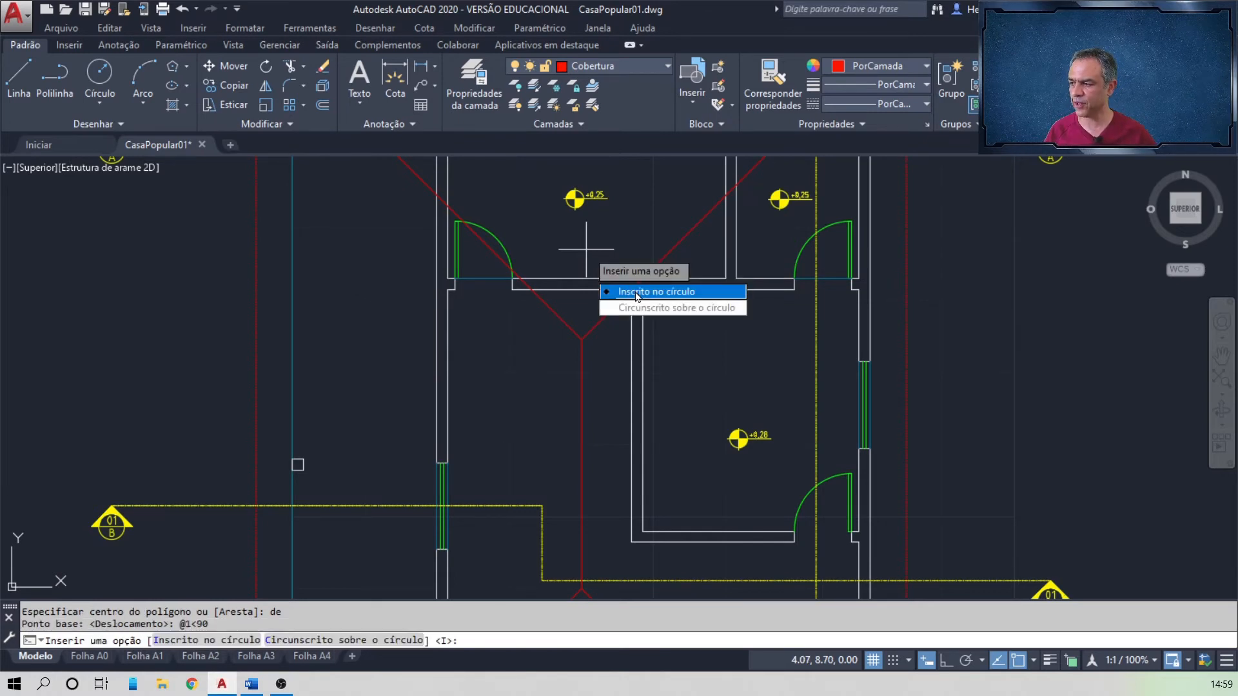
key(Return)
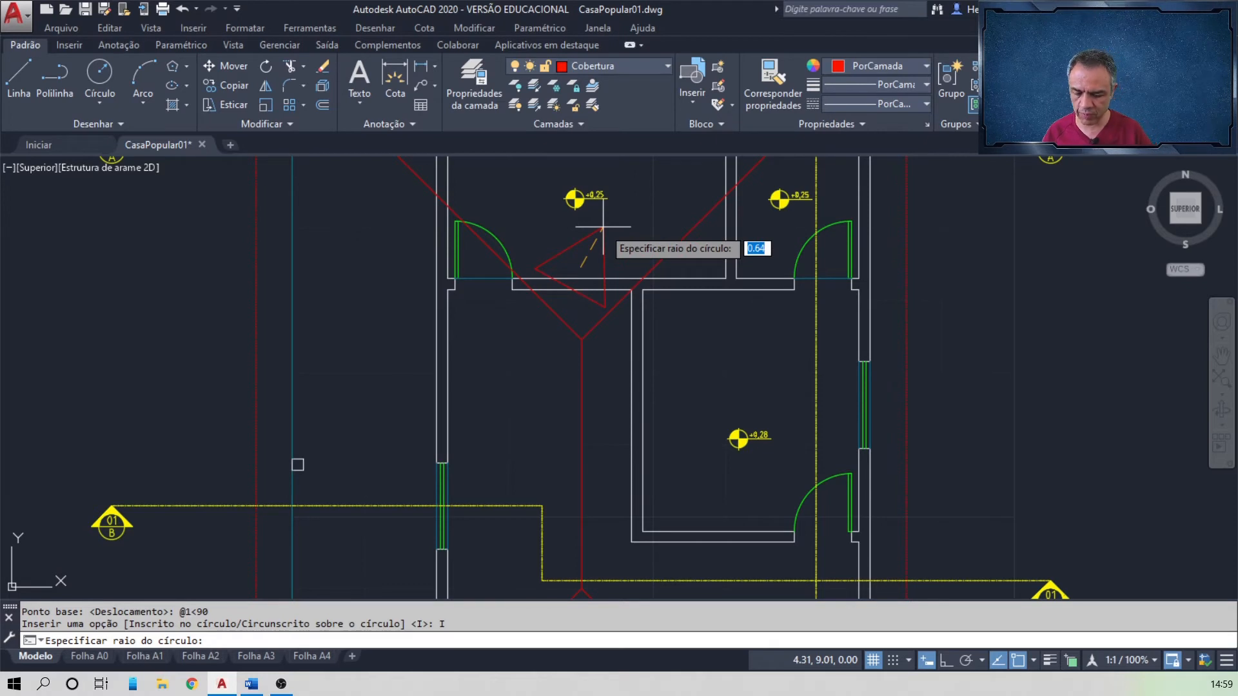
text(0.4)
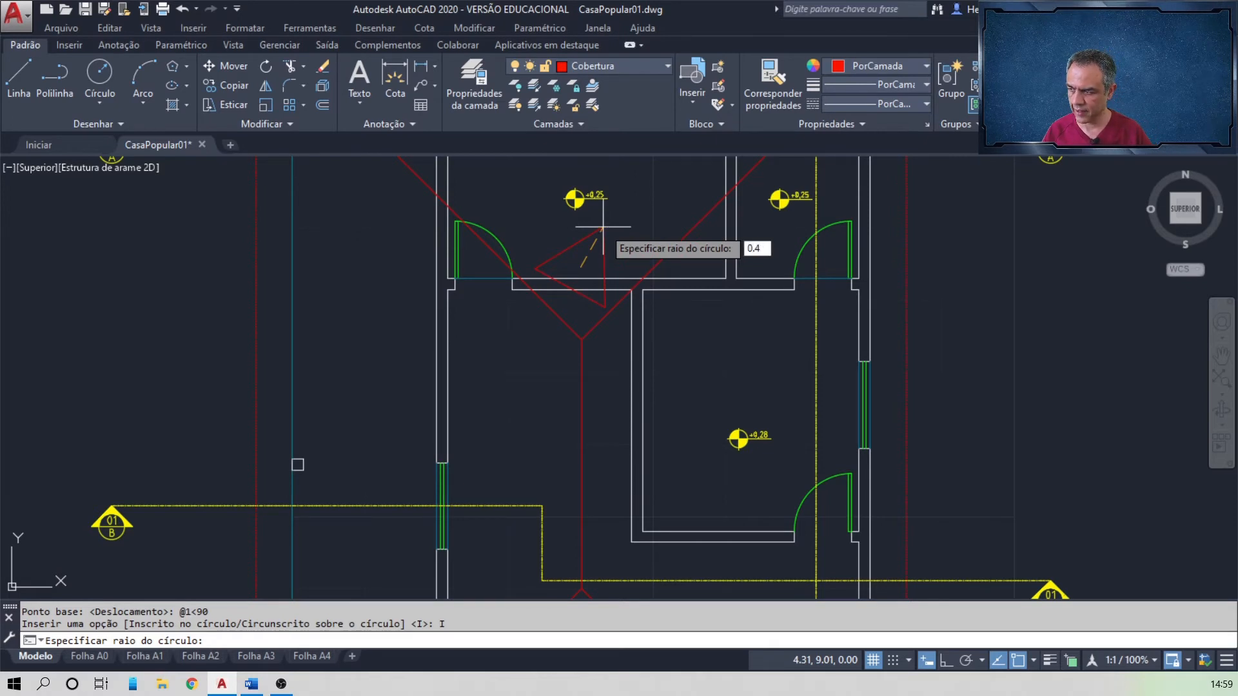
key(Return)
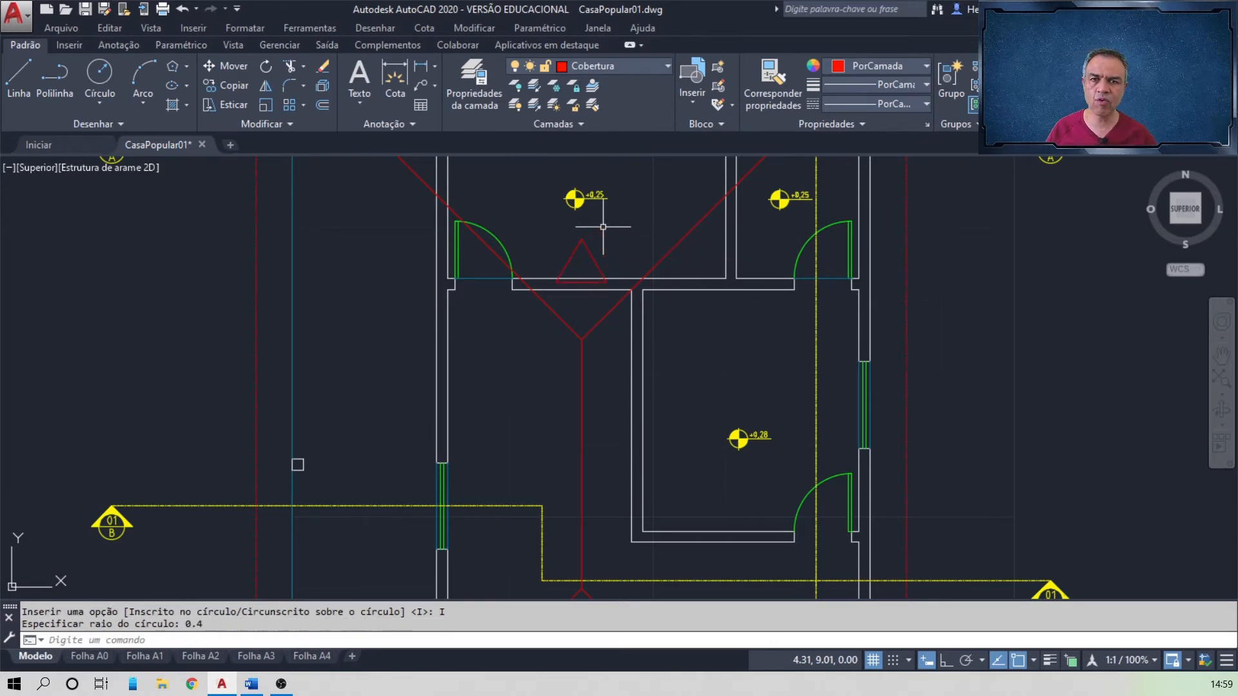
- Mirror the slope triangle about a horizontal axis through the ridge line's midpoint, keeping the original
scroll(603, 227, down, 2)
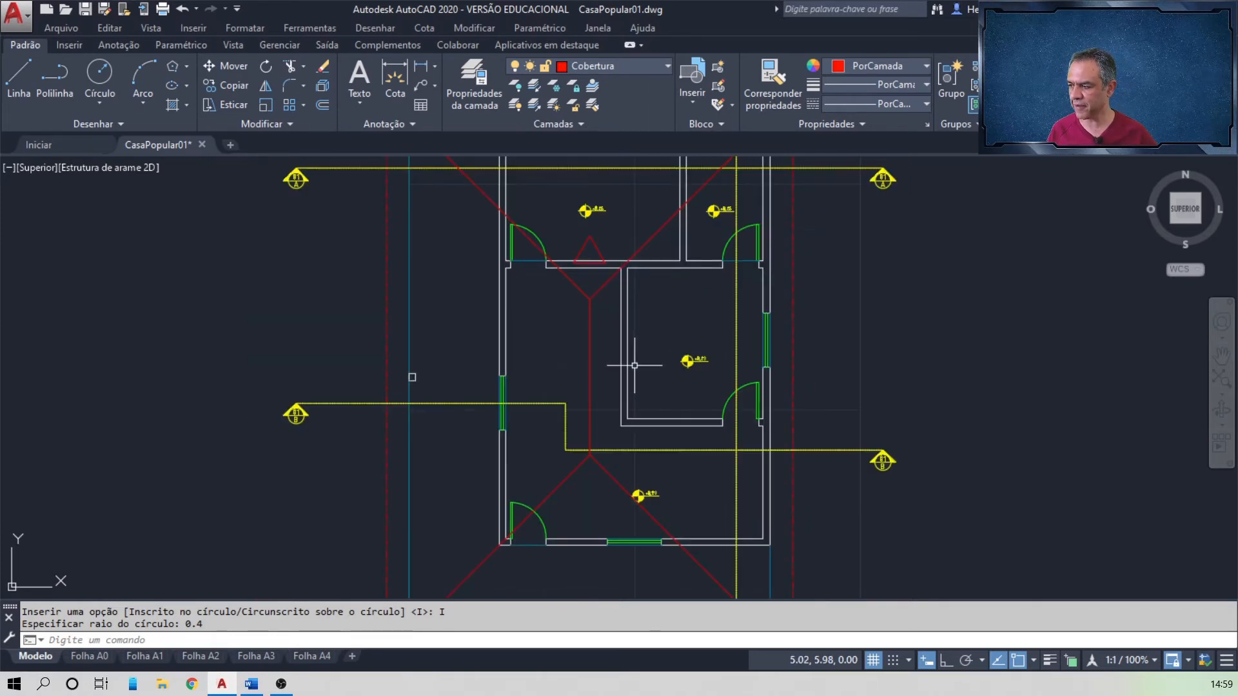
middle_drag(636, 354, 608, 308)
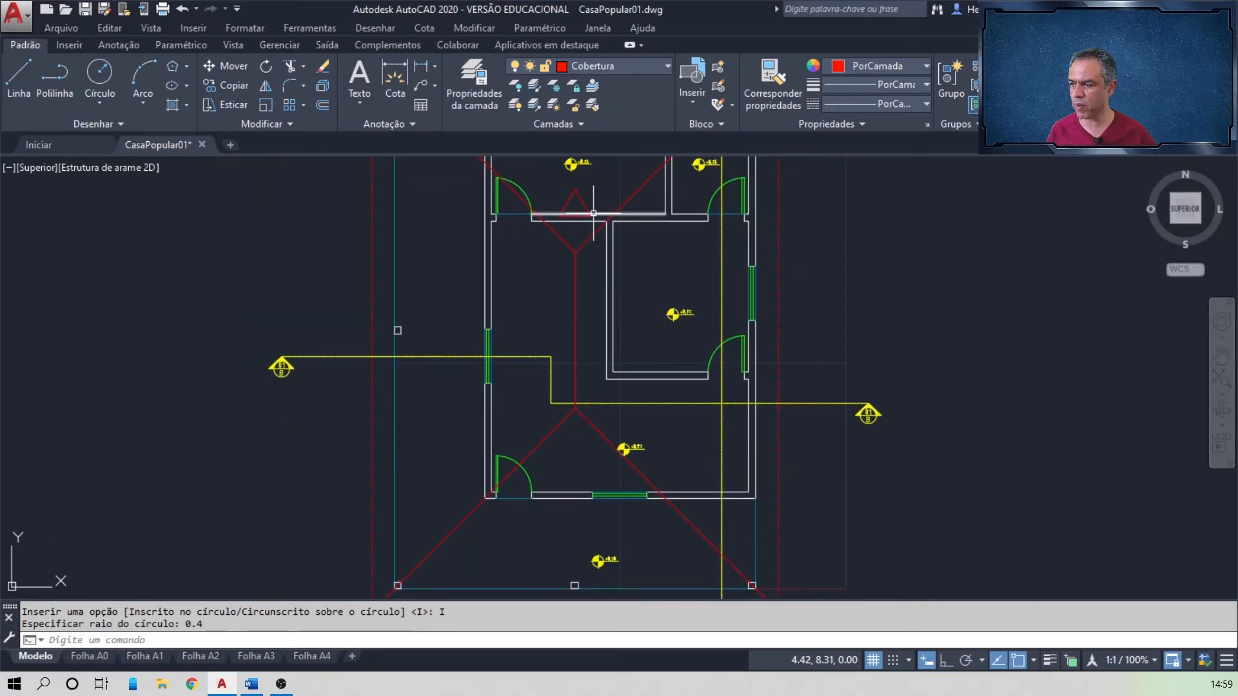
click(268, 88)
click(577, 197)
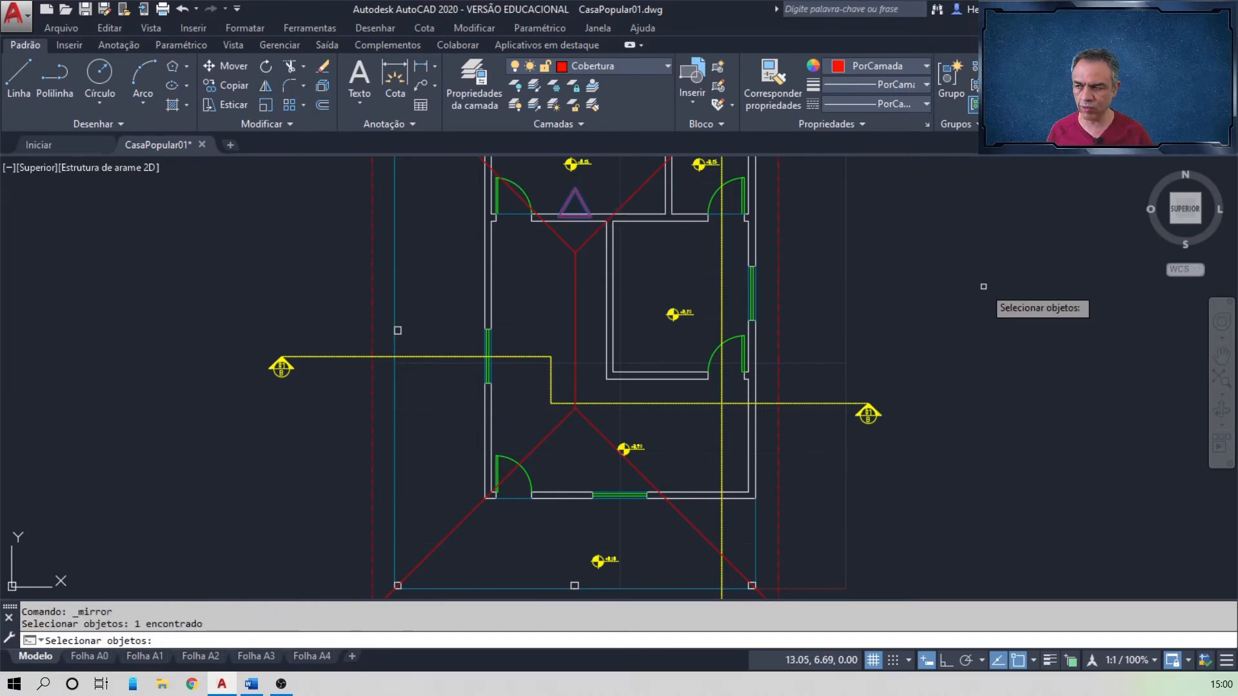
key(Return)
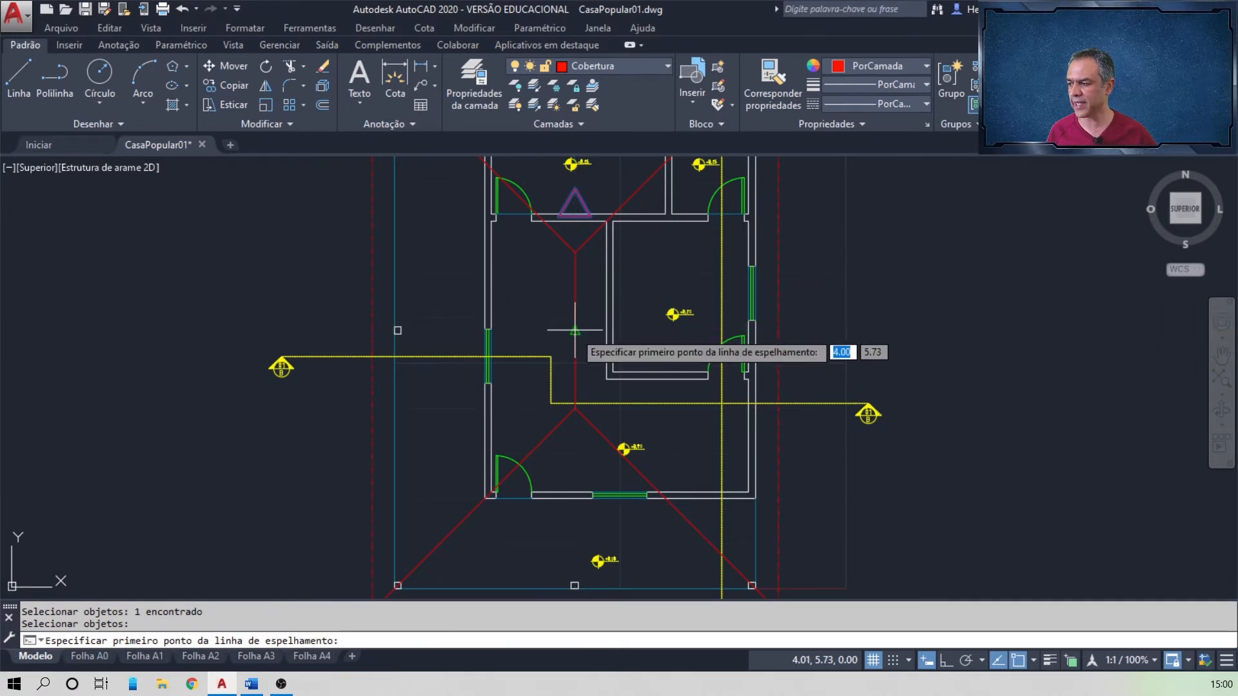
click(575, 330)
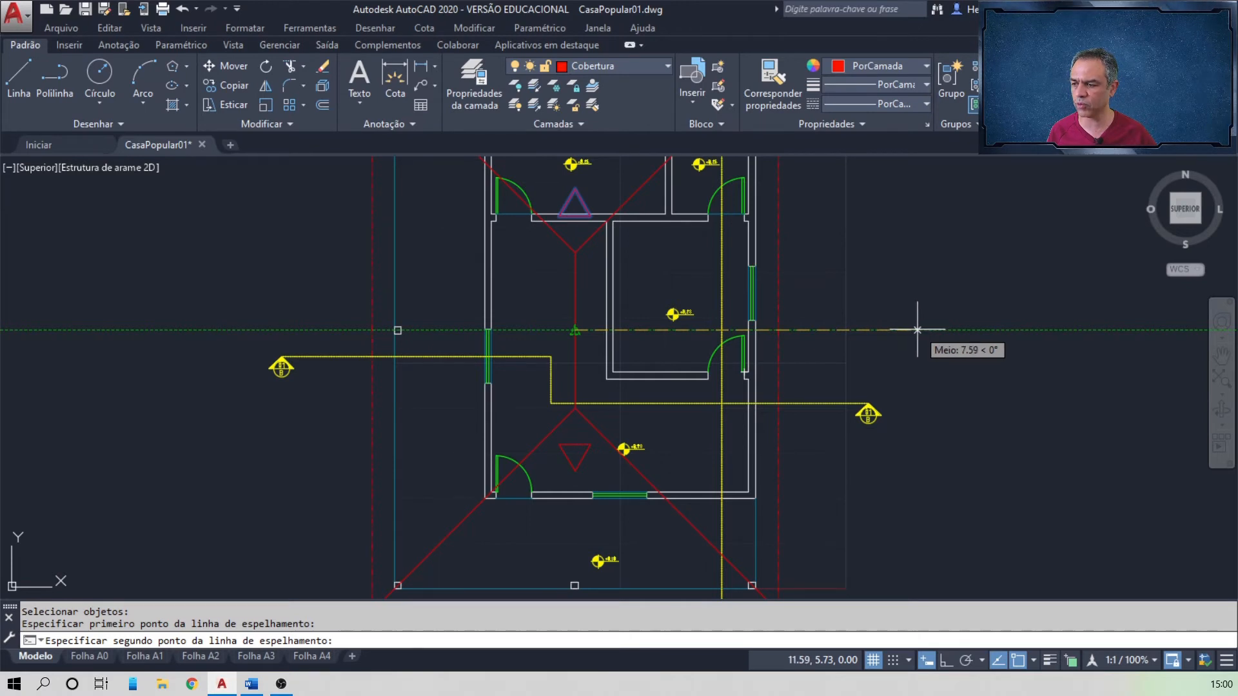
click(916, 330)
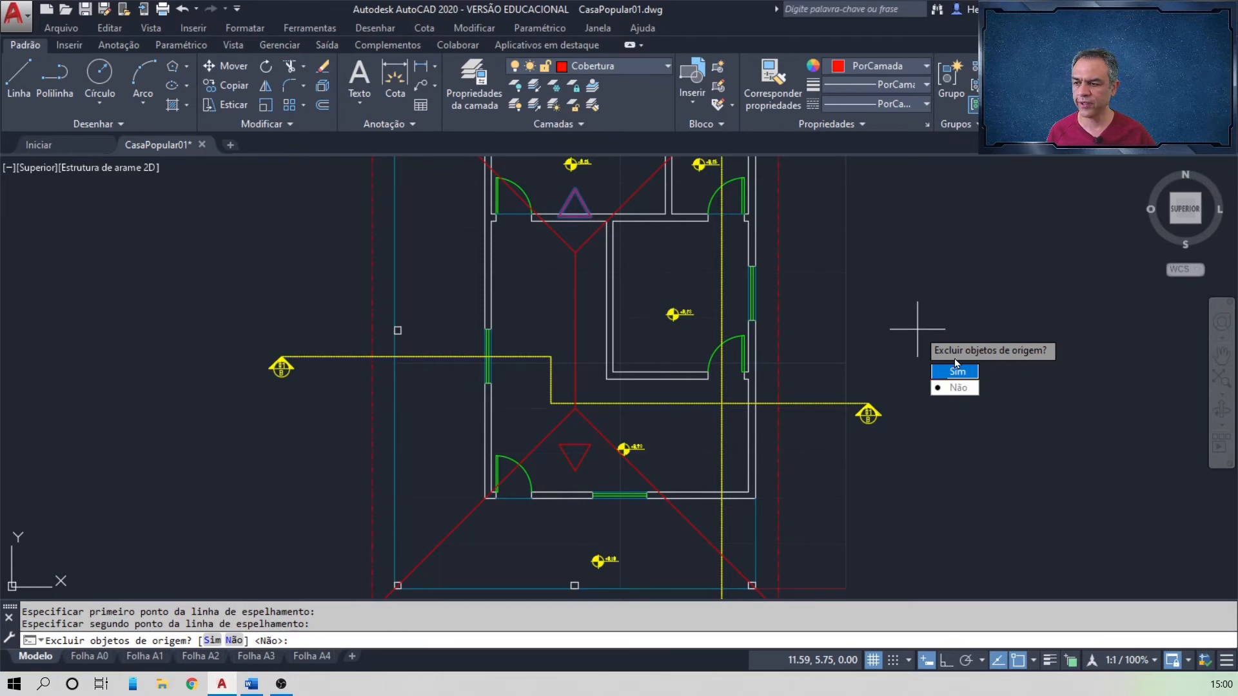
click(963, 390)
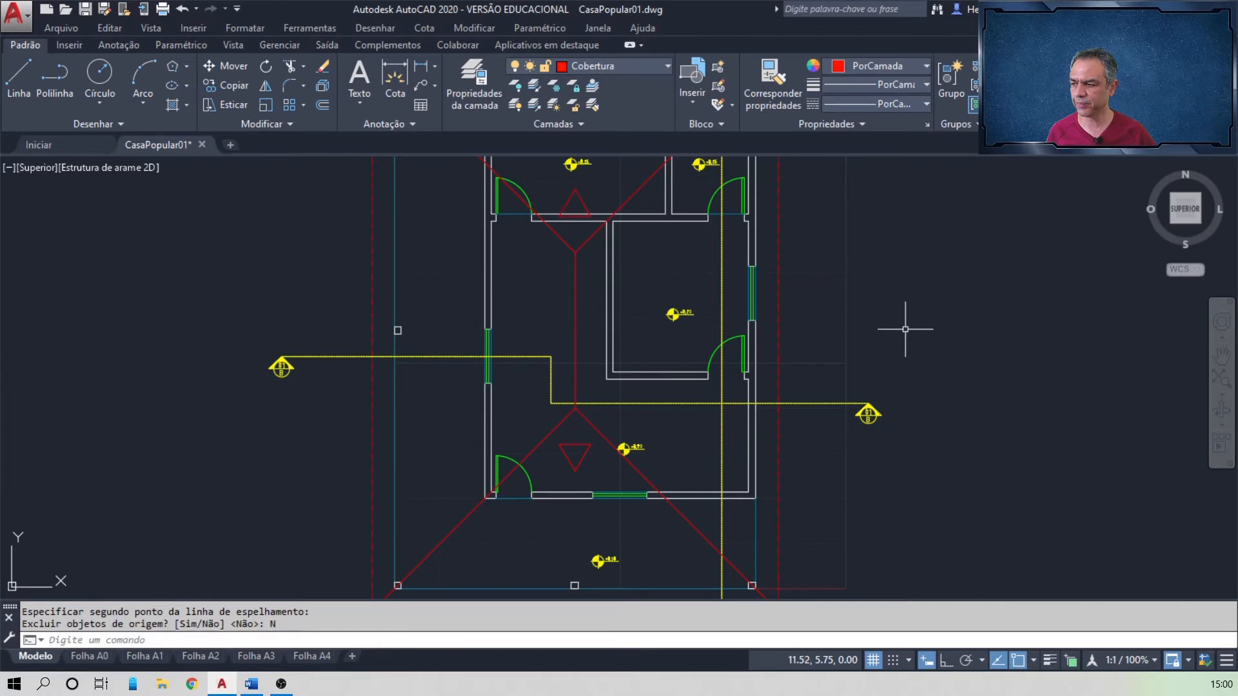
- Copy the lower slope triangle, from the midpoint of its top edge, to a spot left of the ridge line about 3.35 away
scroll(571, 313, up, 2)
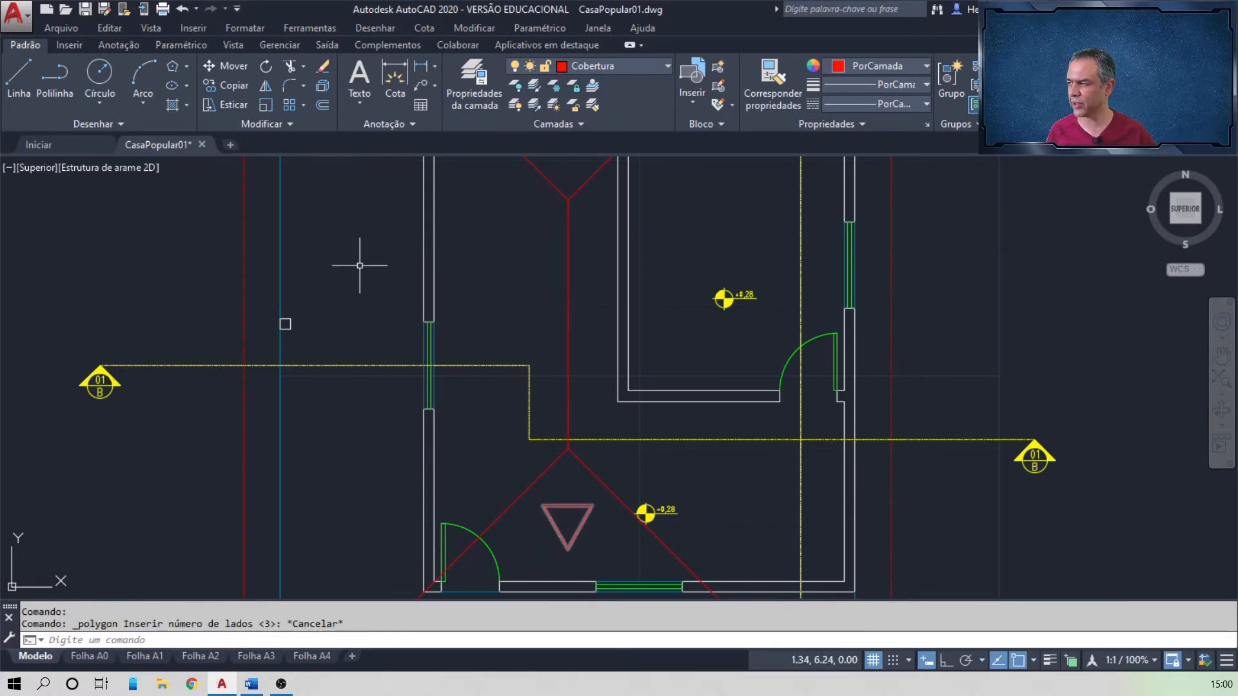
click(228, 89)
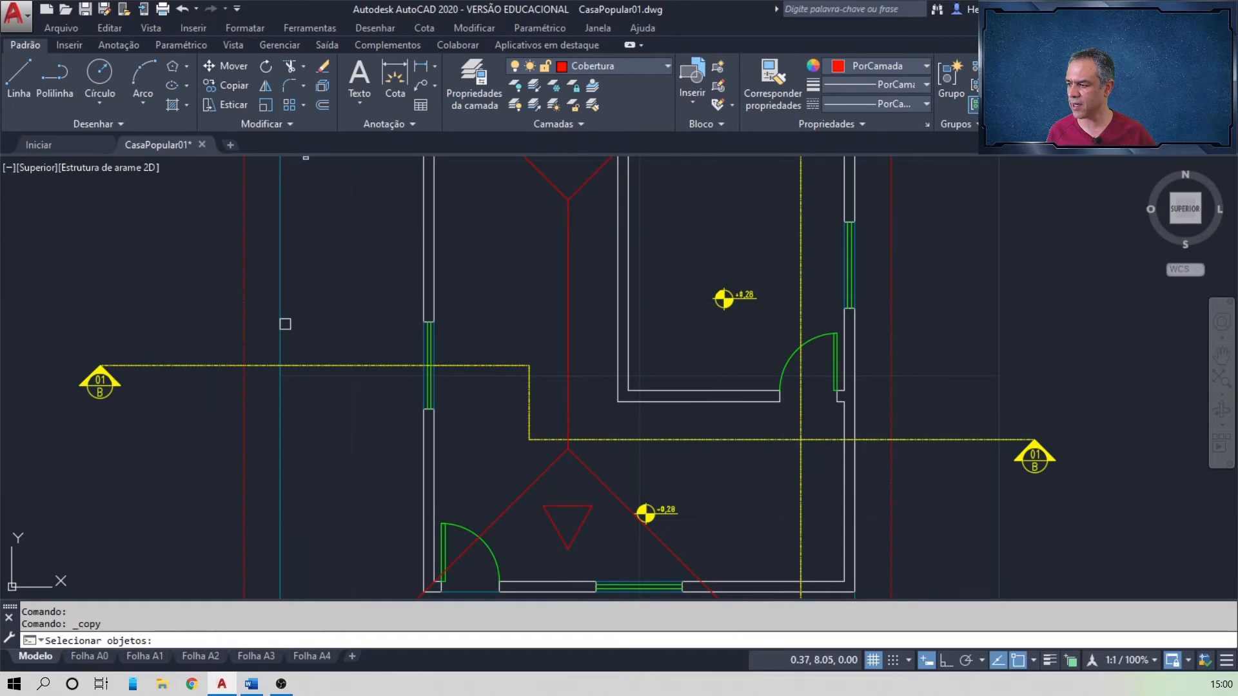
click(592, 508)
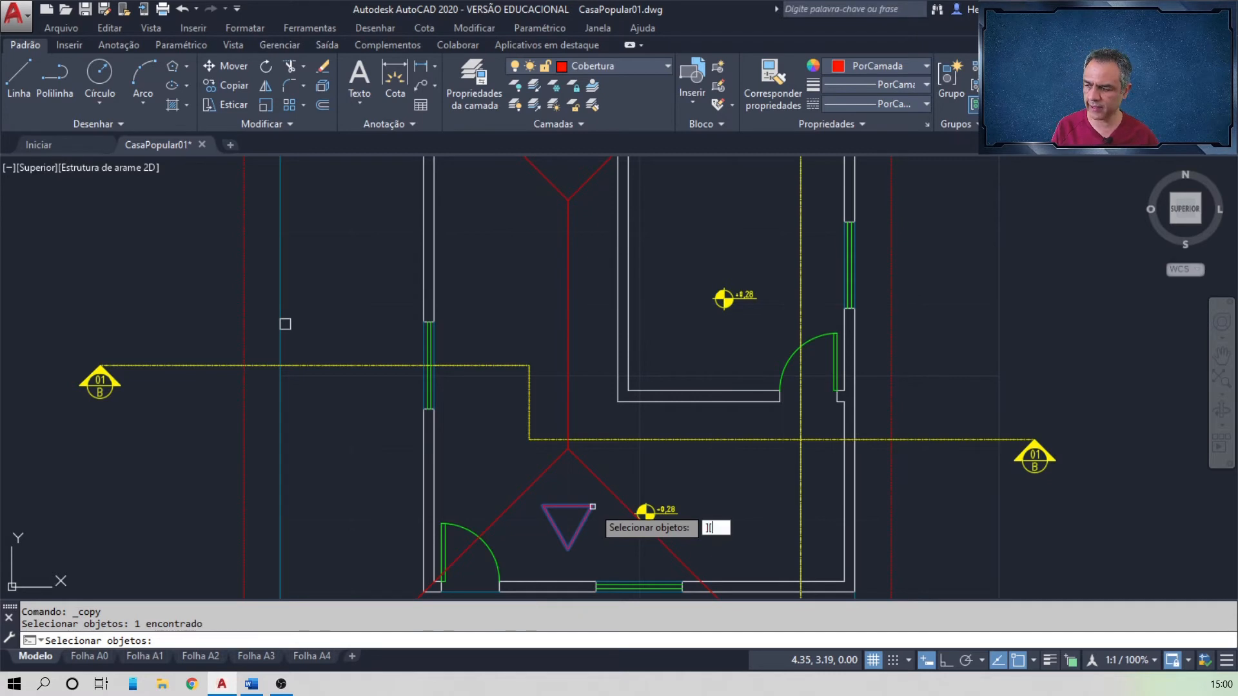
key(Return)
click(568, 506)
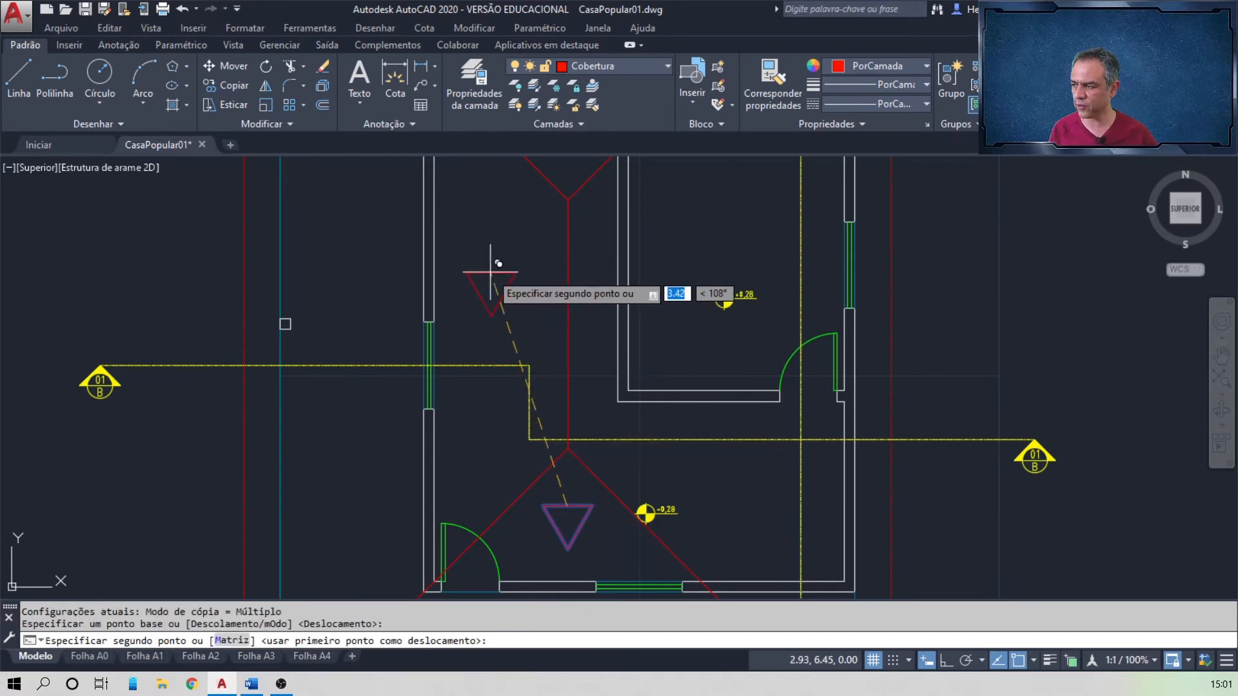
click(501, 272)
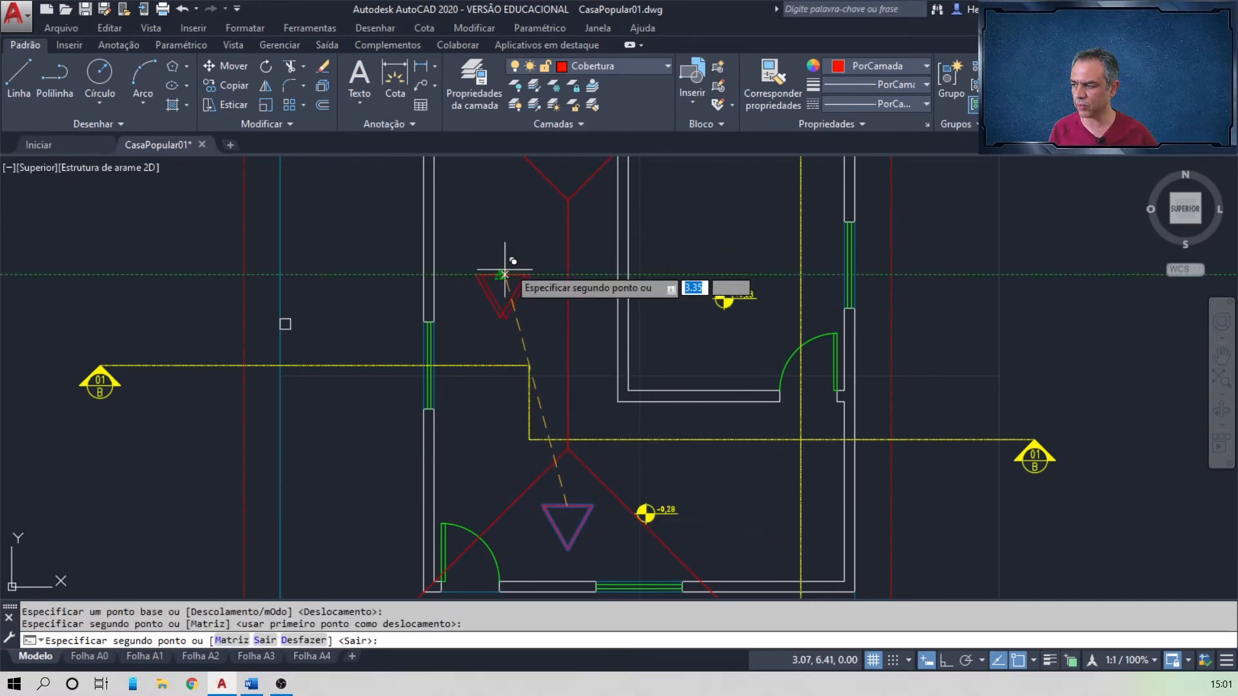
- Finish copying and rotate the copied slope triangle 270° about the right end of its top edge
key(Return)
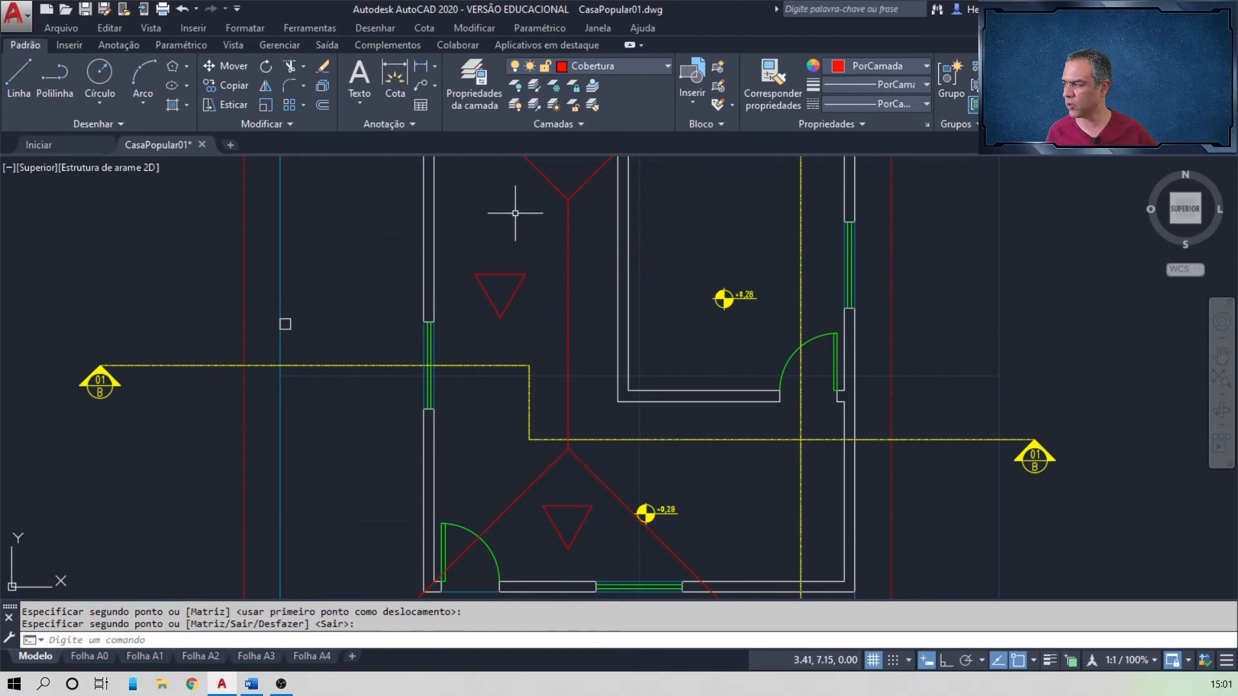
click(267, 67)
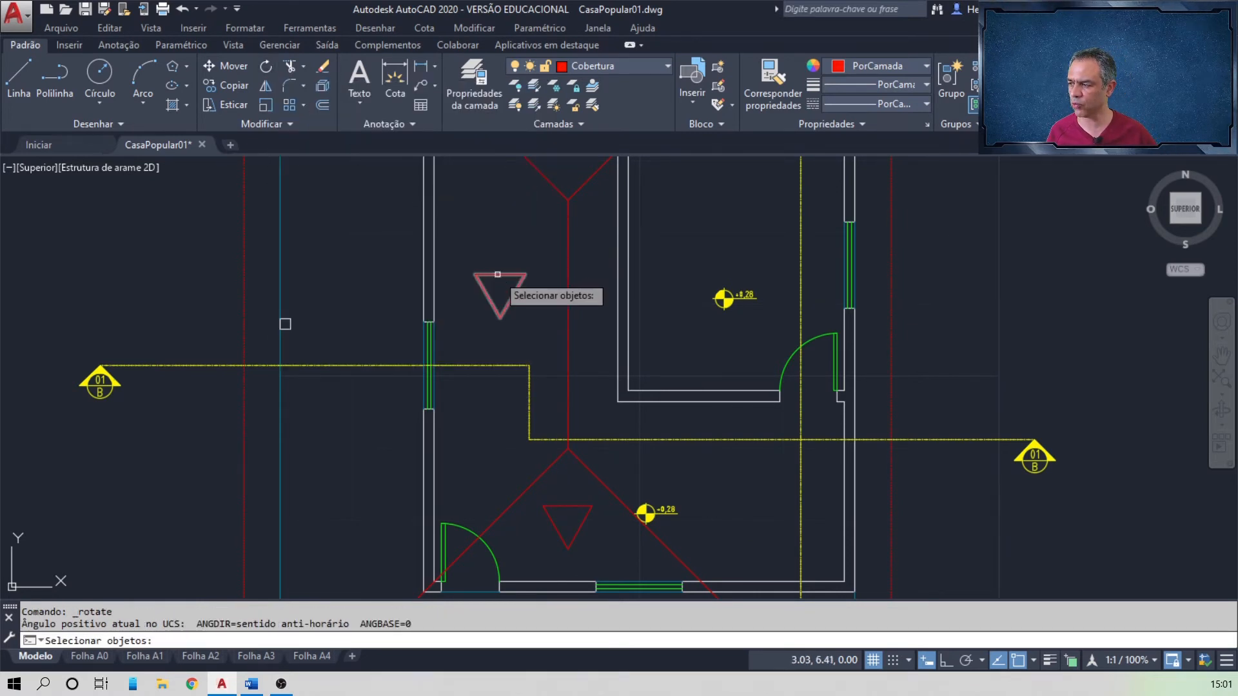
click(498, 275)
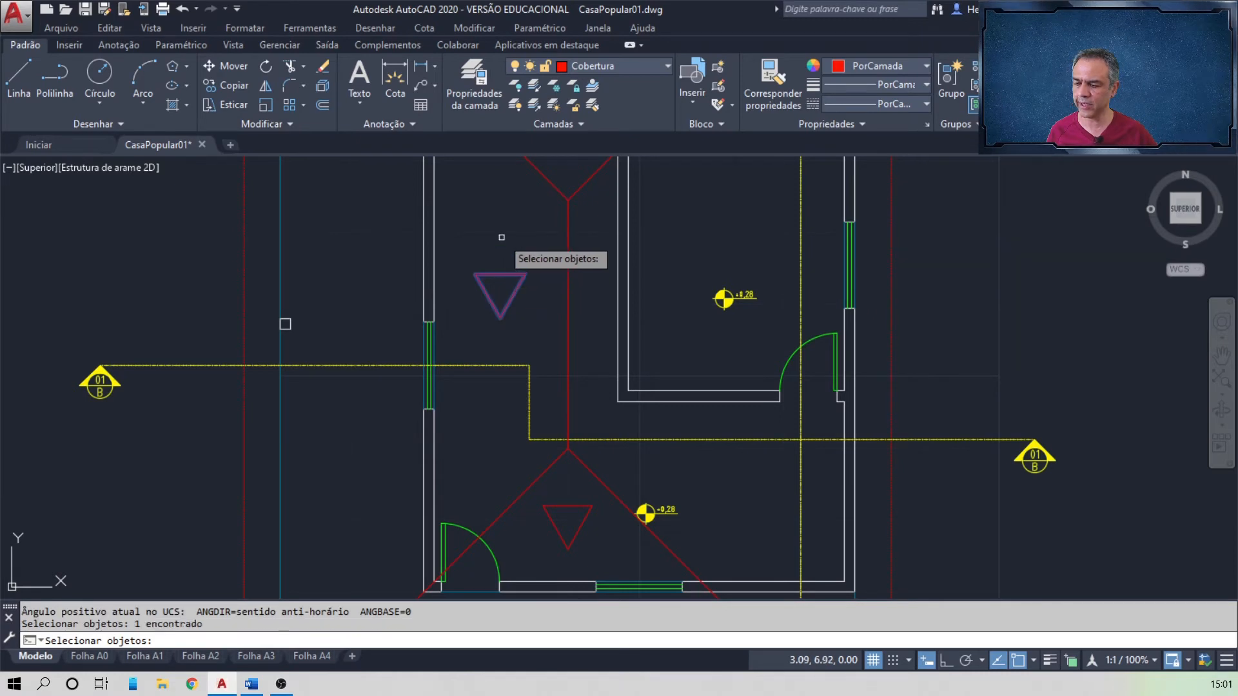
key(Return)
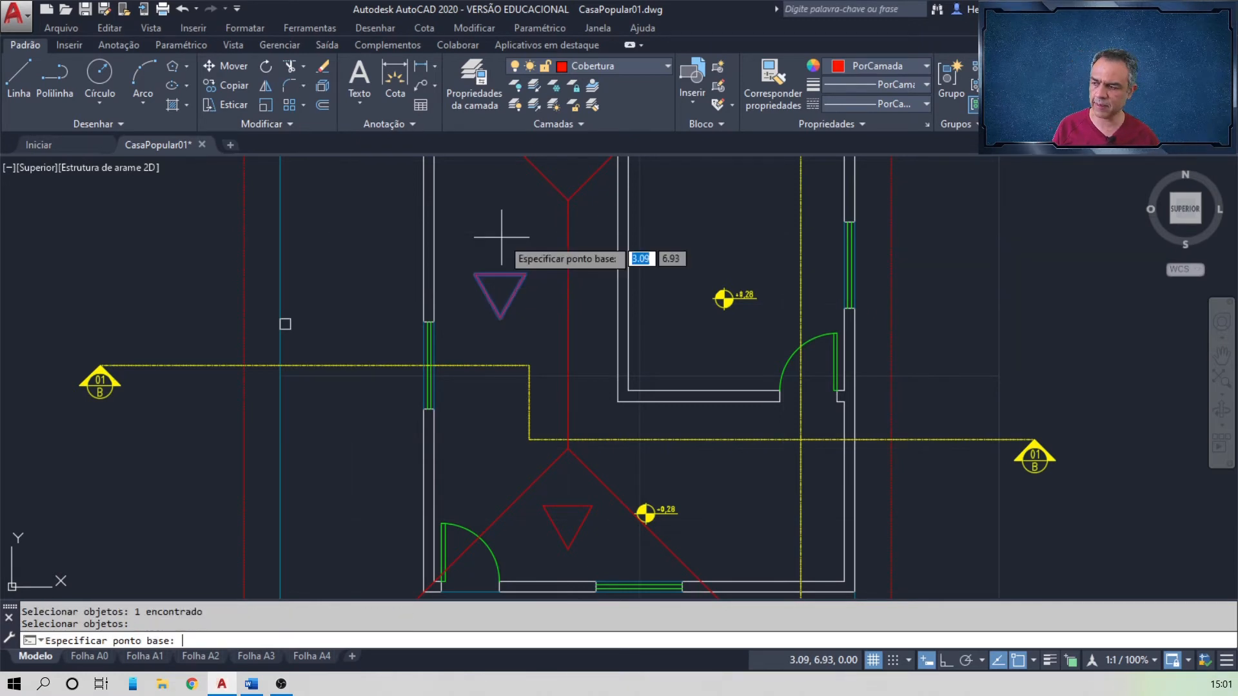
click(526, 274)
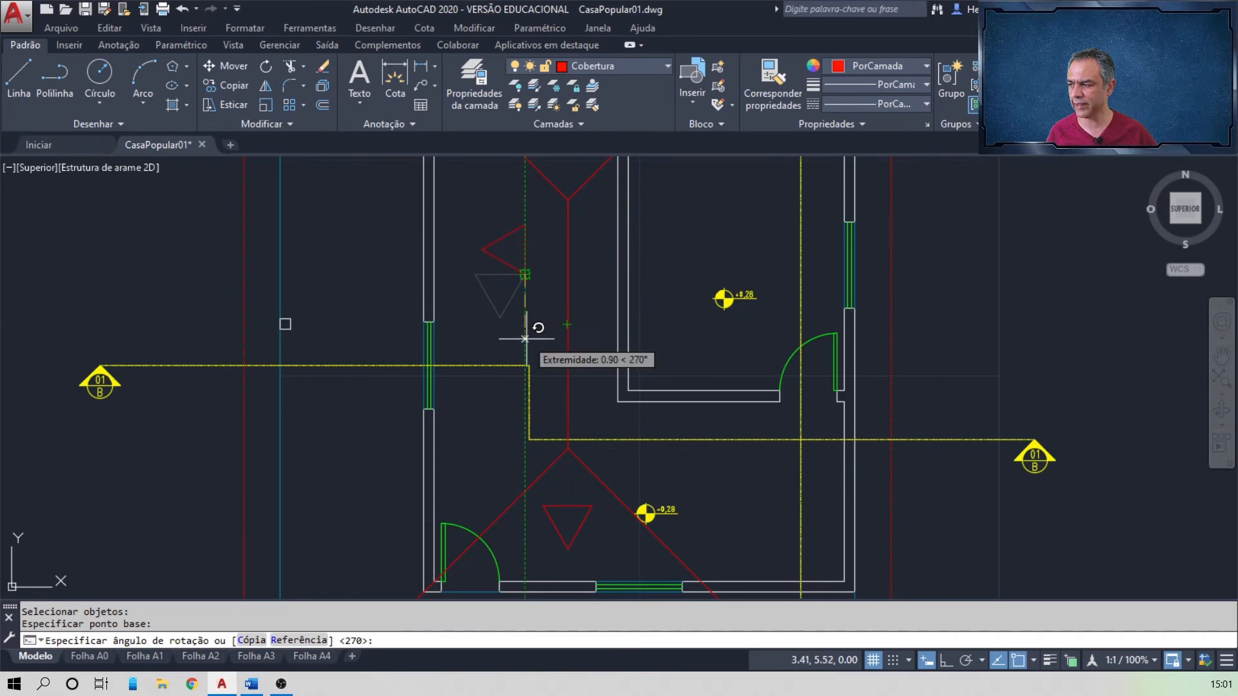
click(525, 338)
- Move the rotated triangle, from the midpoint of its vertical edge, to offset @1<180 from the ridge line's midpoint
click(232, 66)
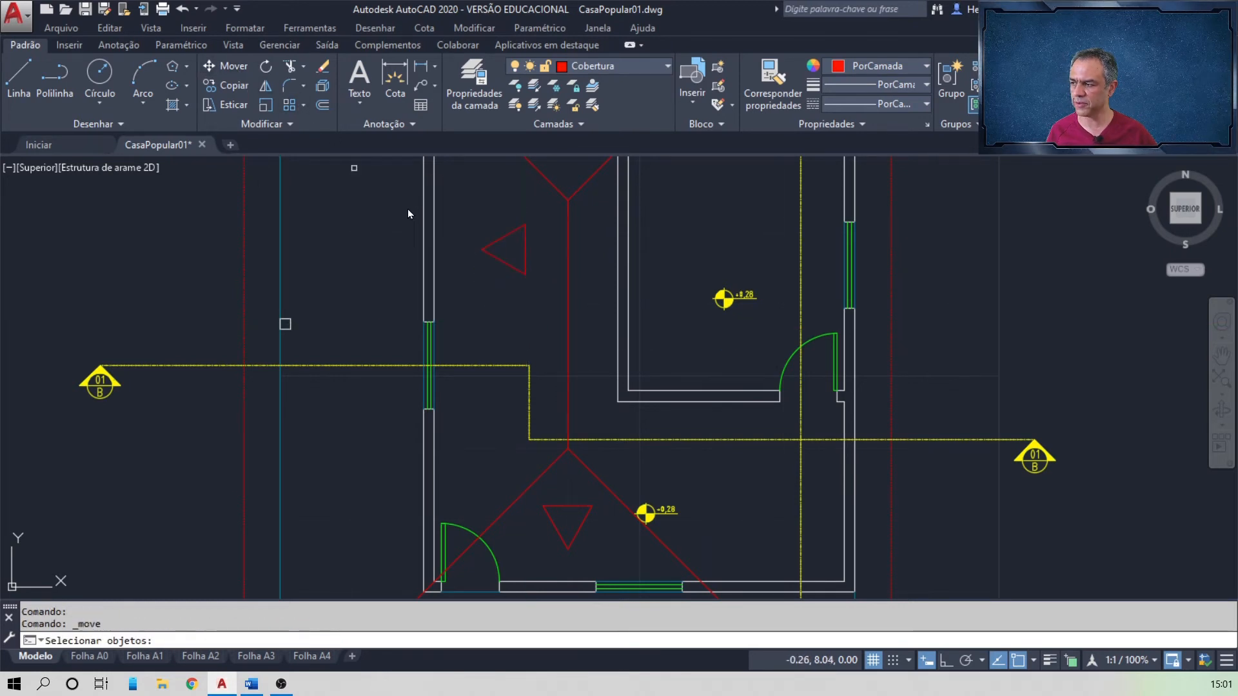
click(525, 255)
key(Return)
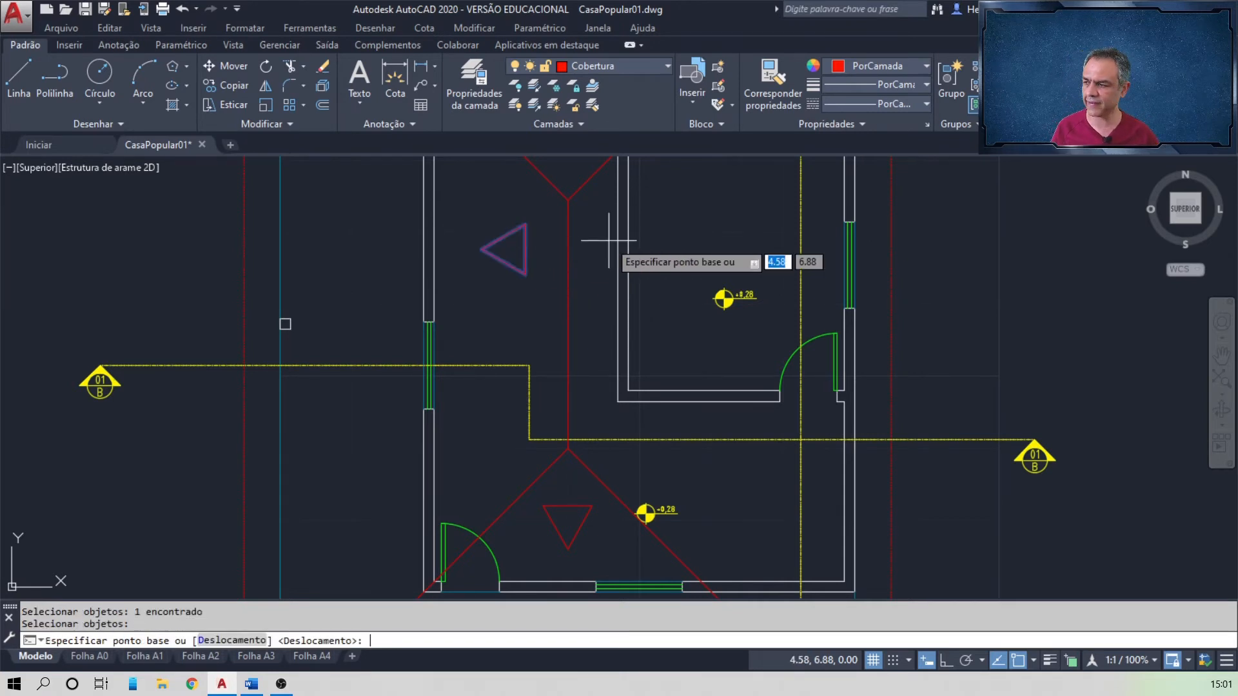
click(525, 249)
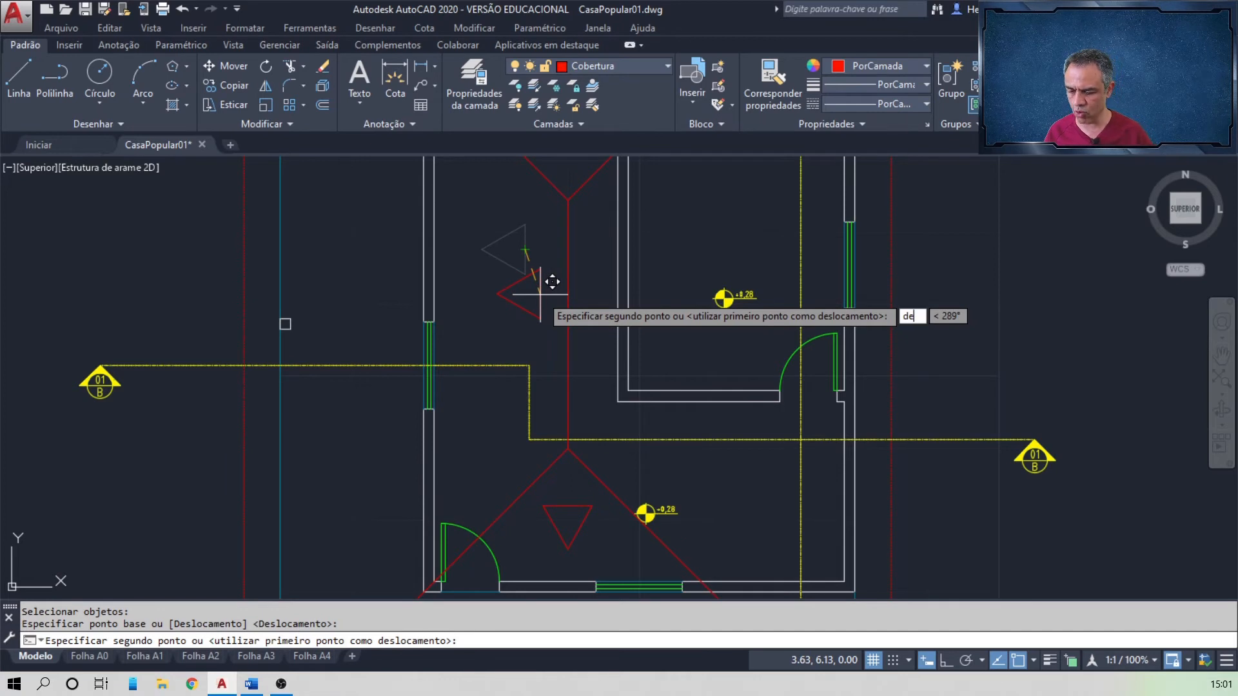
text(de)
key(Return)
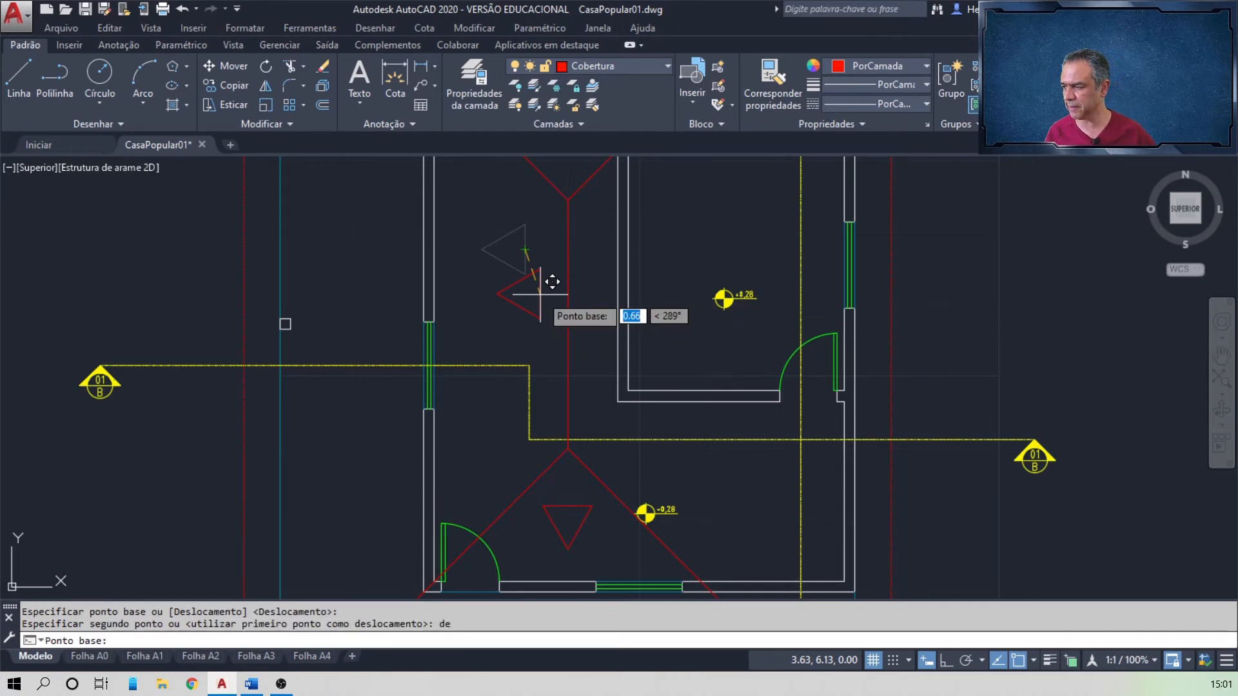
click(568, 324)
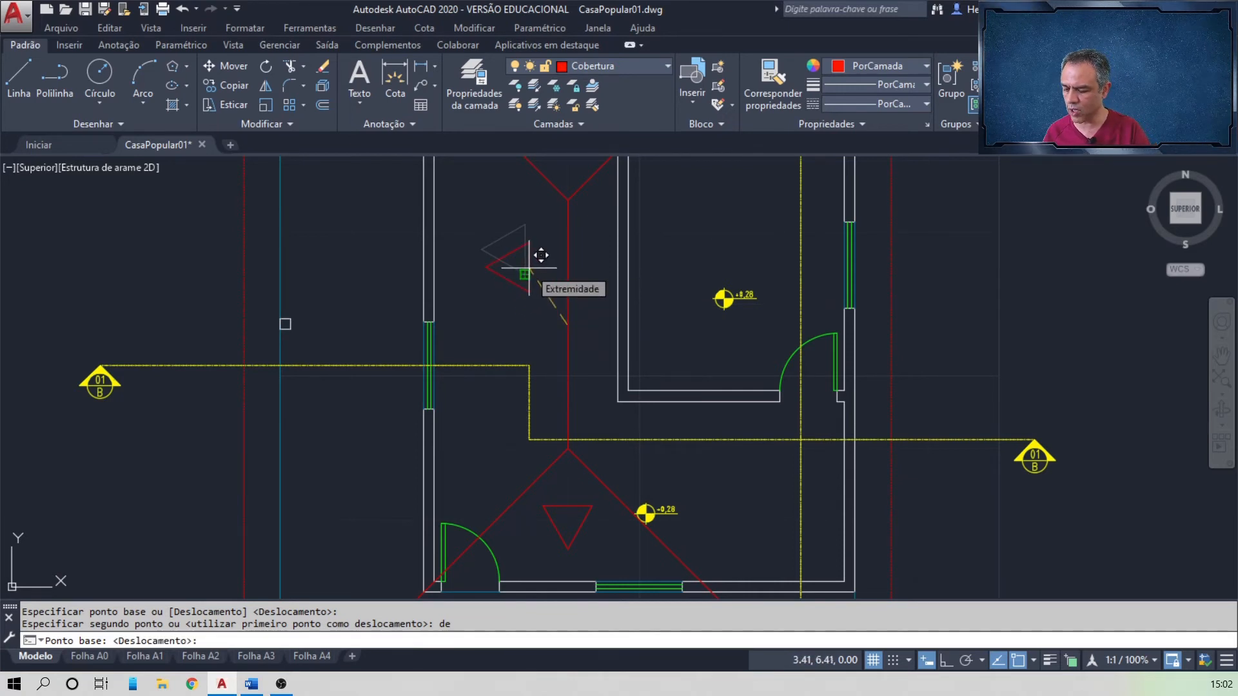
text(1)
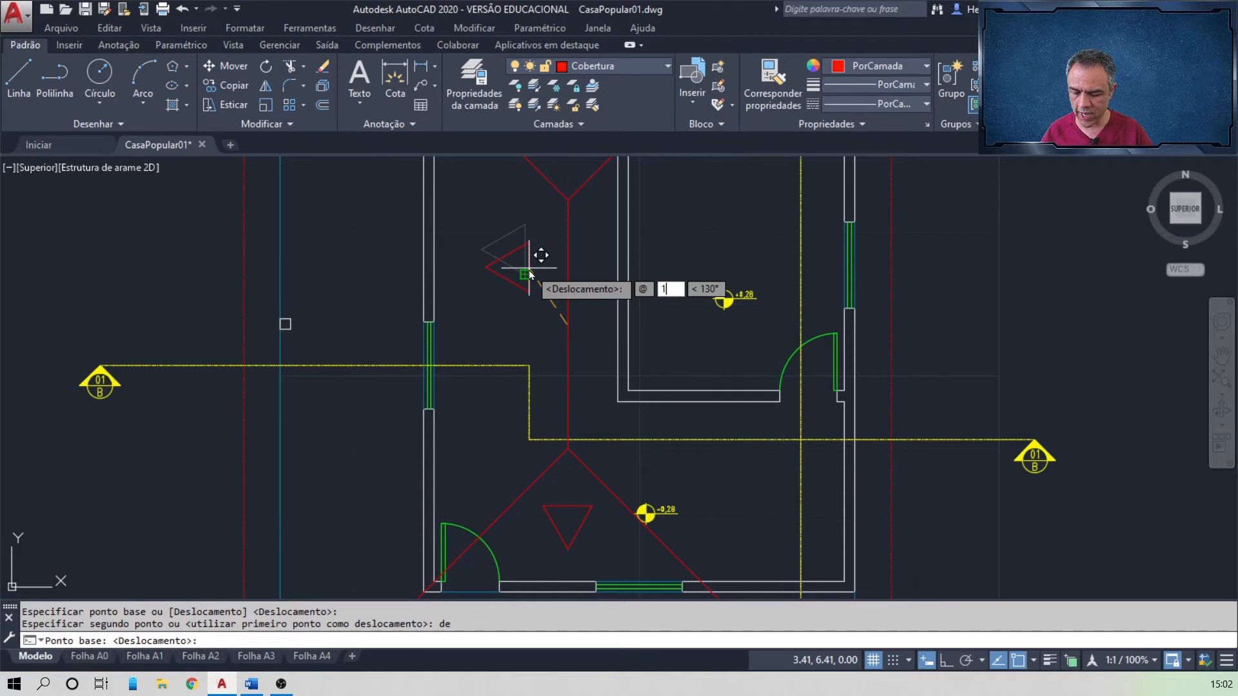
key(Tab)
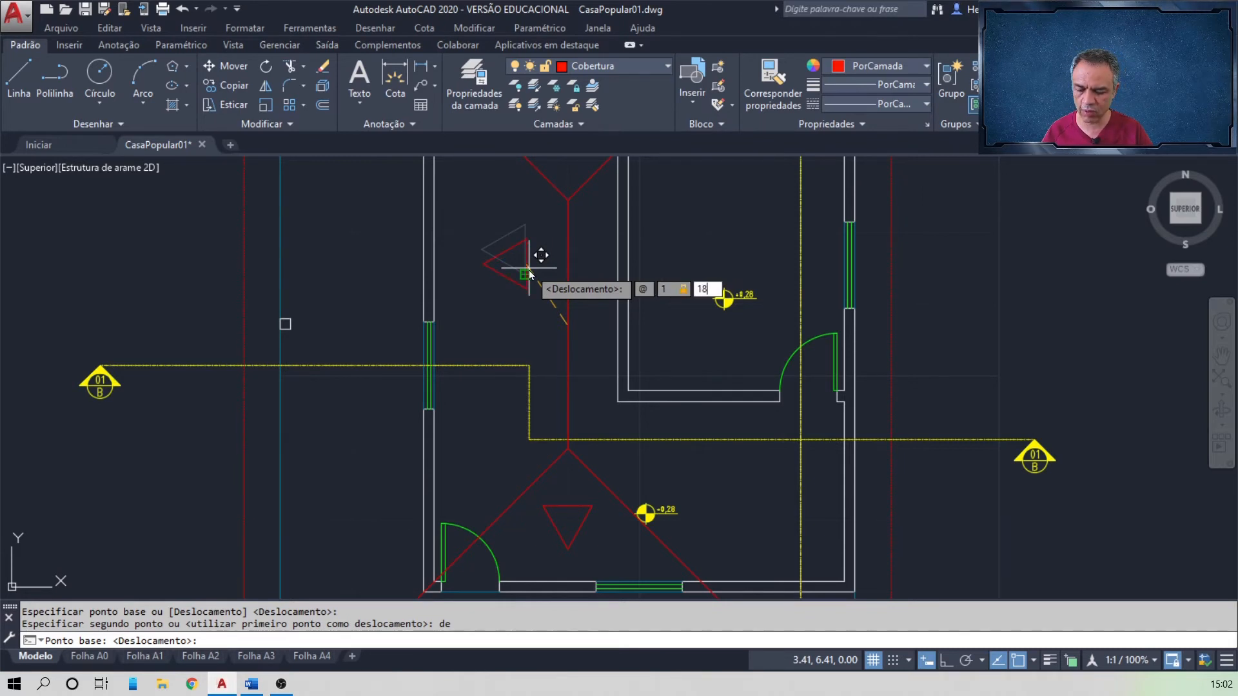
key(Return)
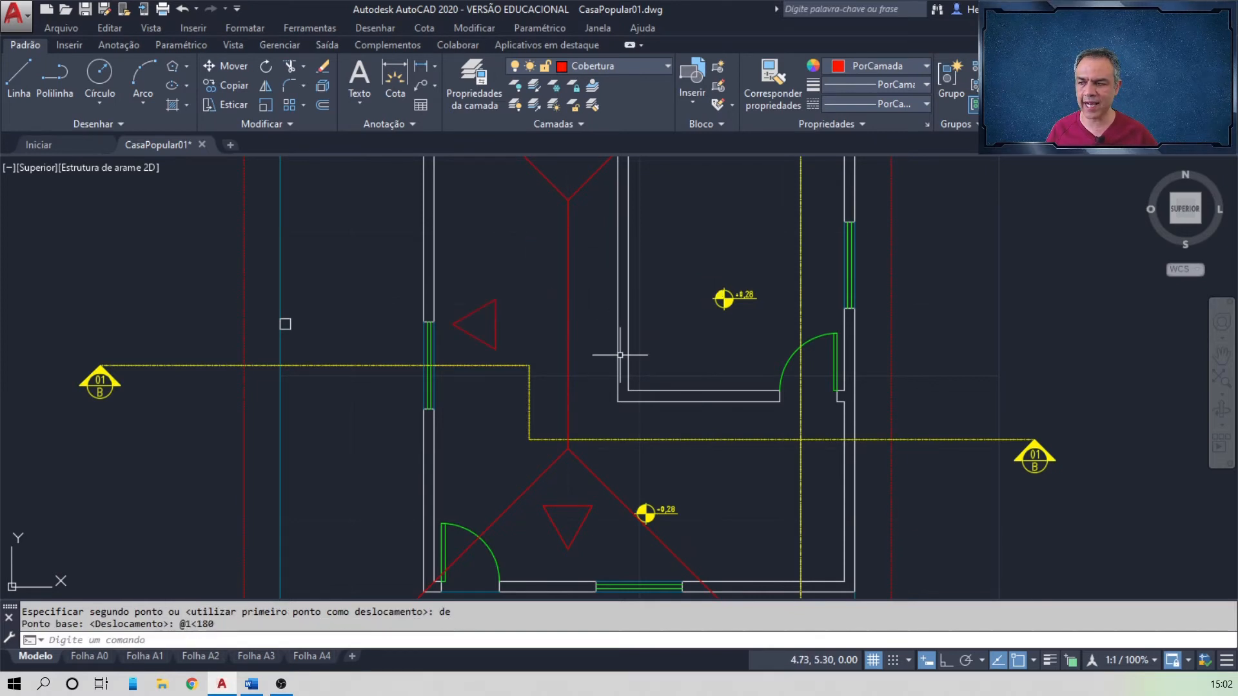
- Mirror the left slope triangle across the ridge line, using its two ends as the axis and keeping the original
click(266, 87)
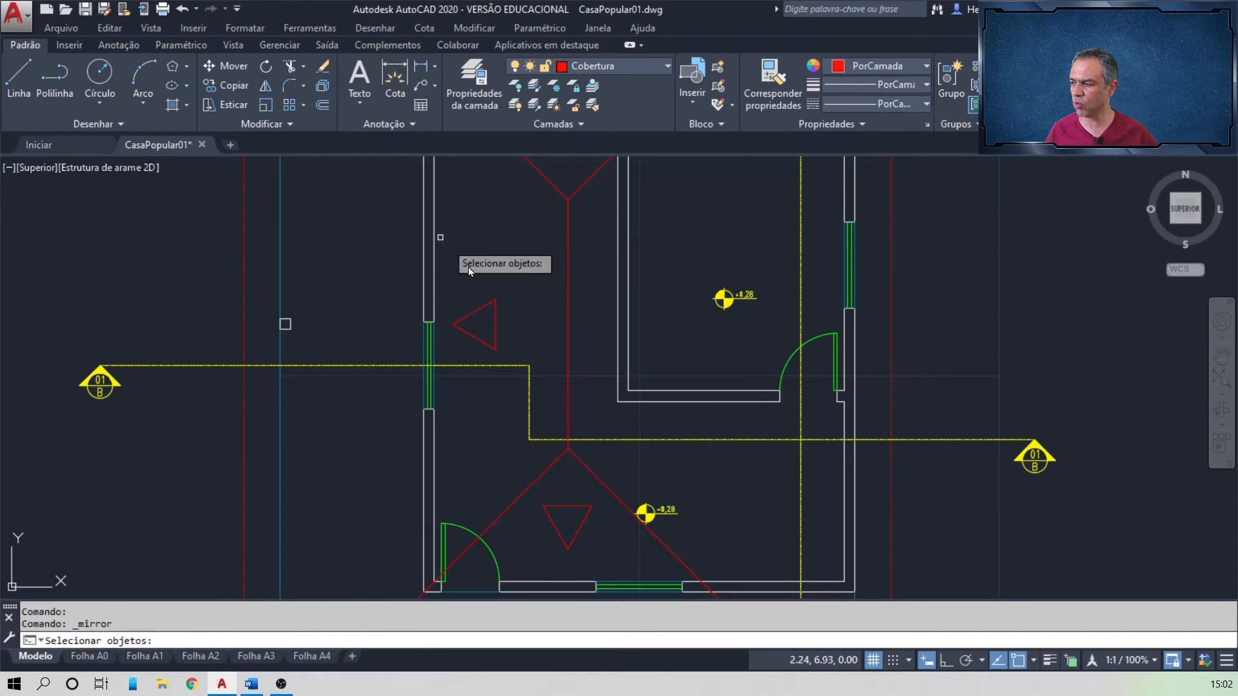
click(477, 313)
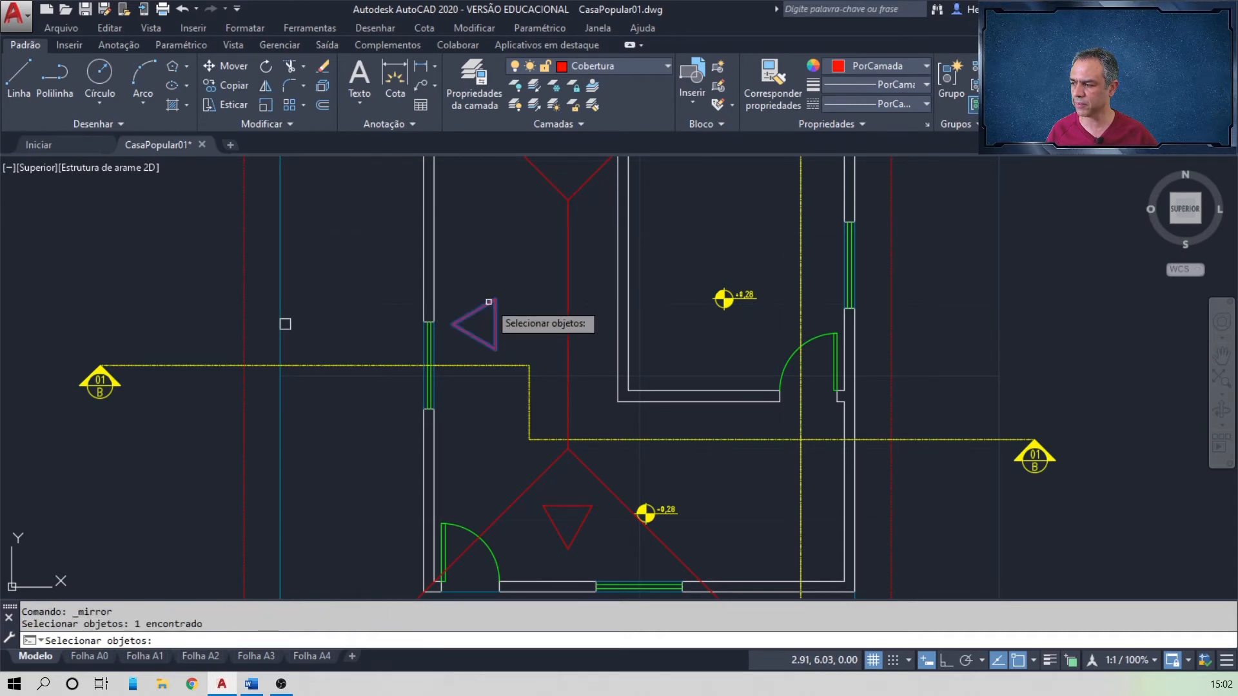
key(Return)
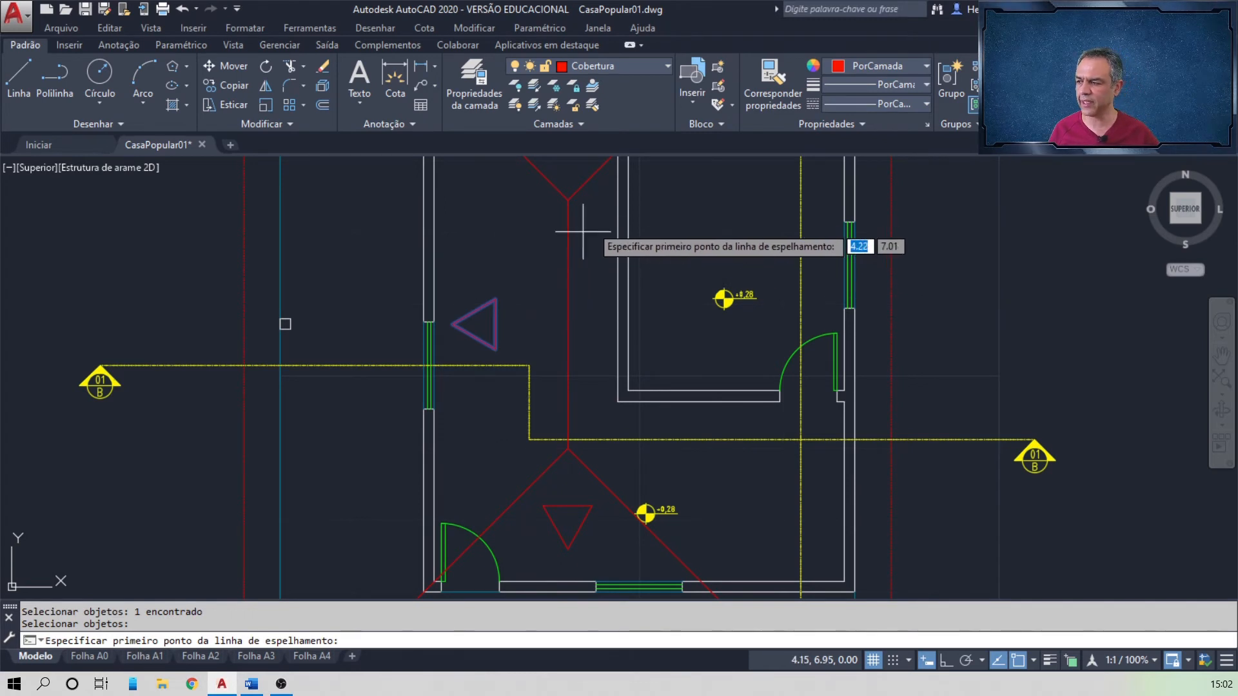
click(566, 199)
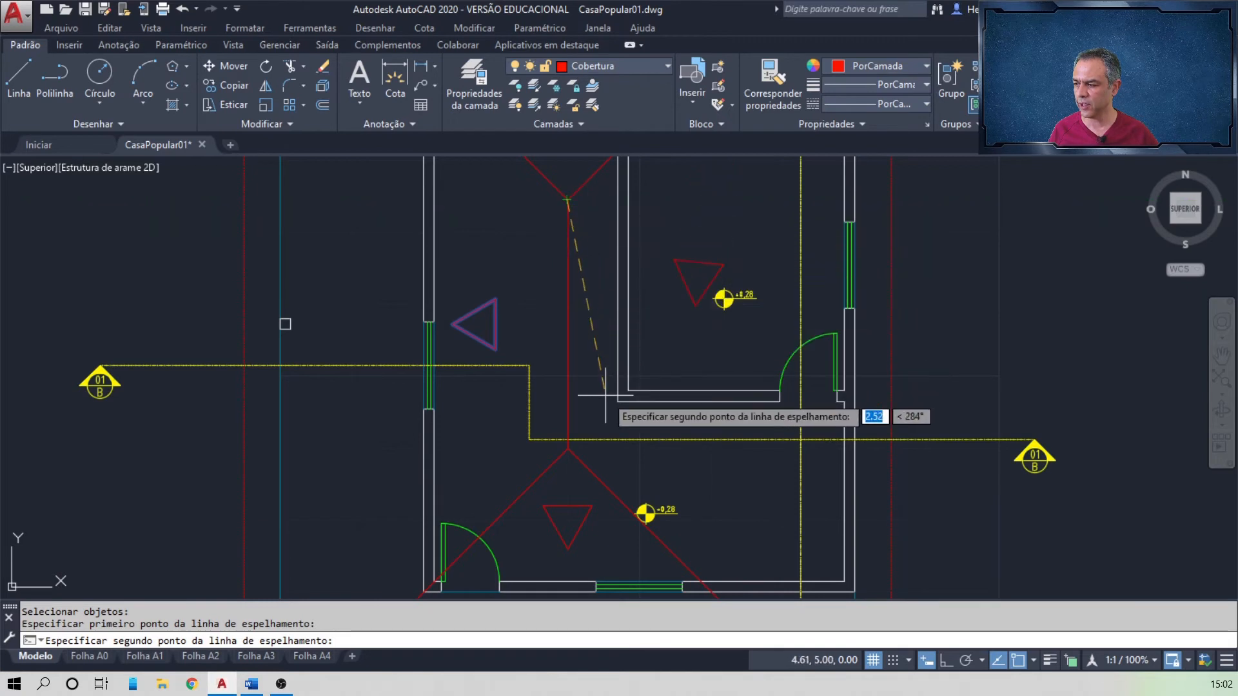
click(567, 450)
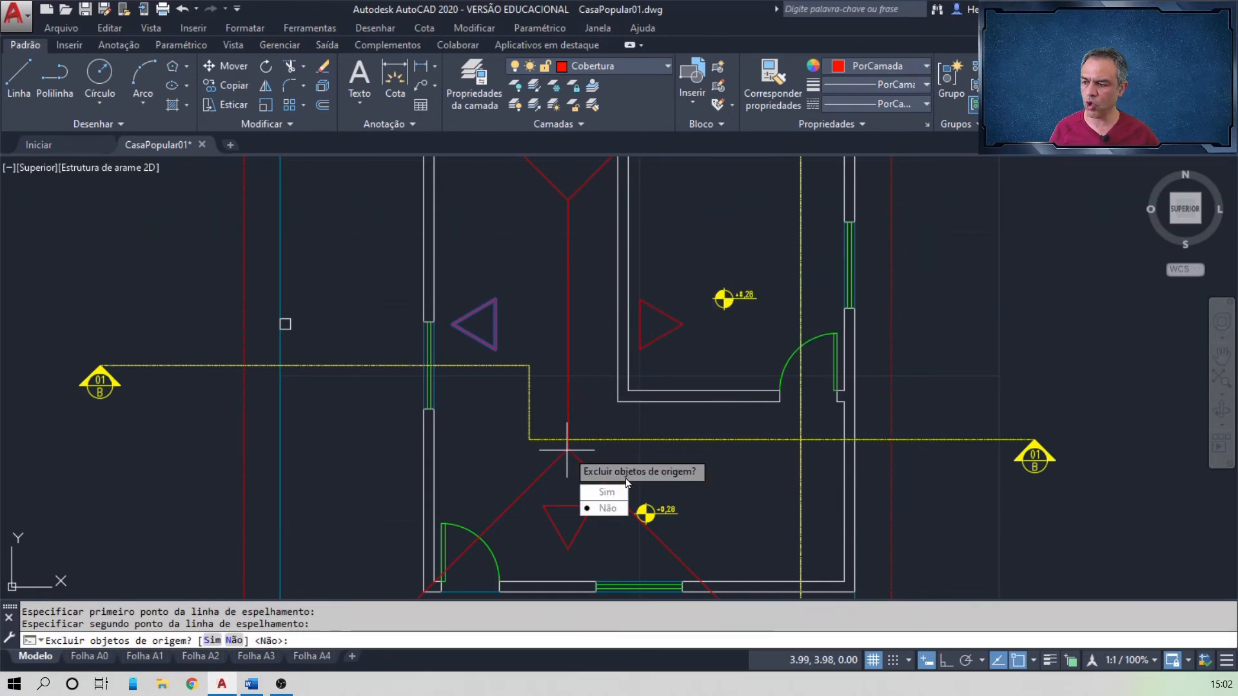
key(Down)
key(Down)
key(Return)
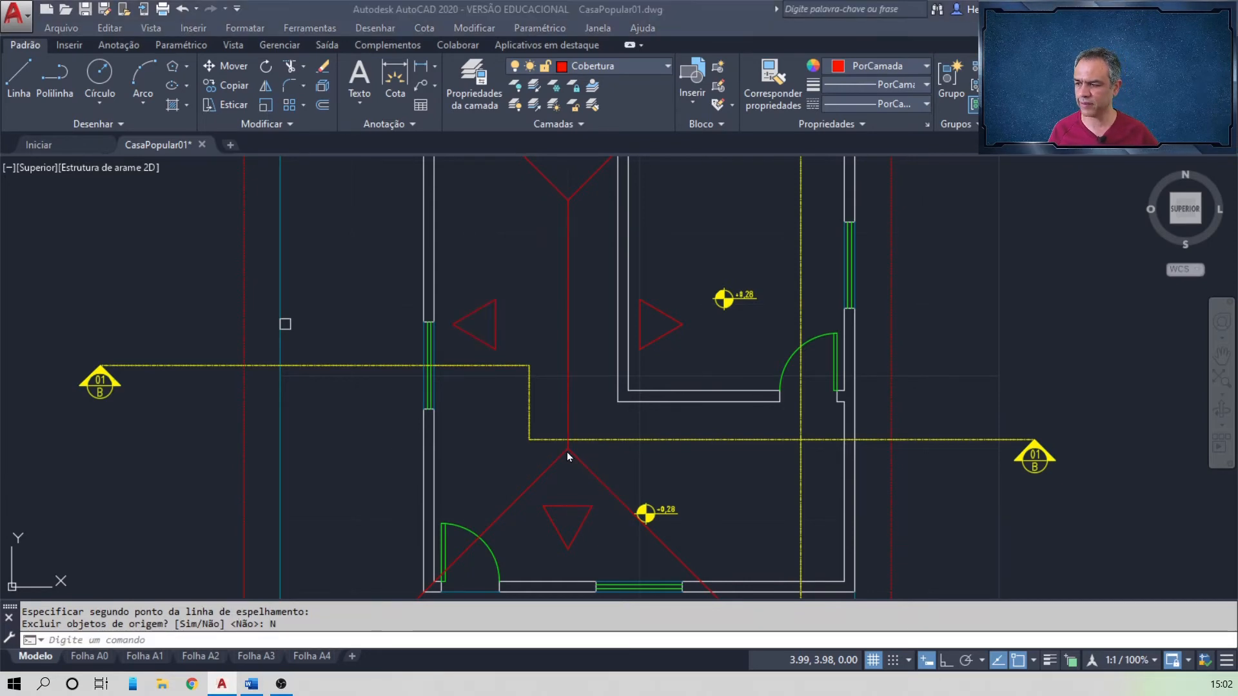
- Switch to the Word exercise and read item 9 about projecting the roof lines onto the section view
key(alt+Tab)
scroll(568, 439, down, 10)
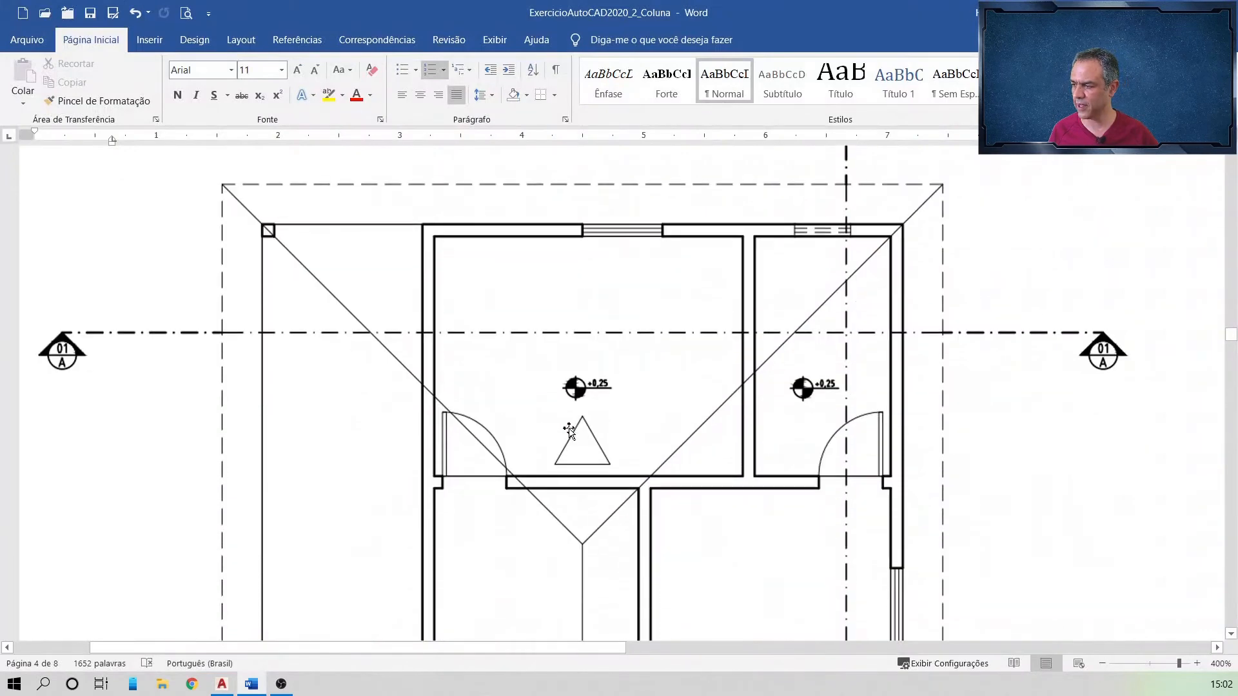
scroll(569, 428, down, 10)
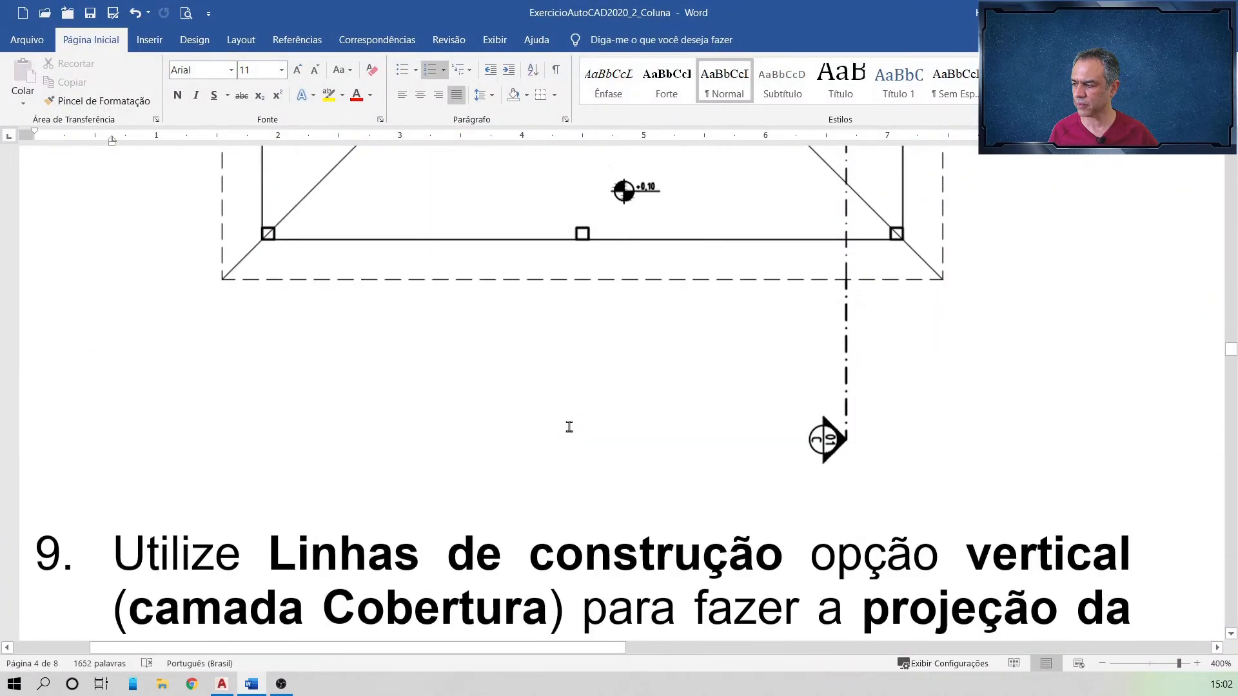
scroll(568, 427, down, 3)
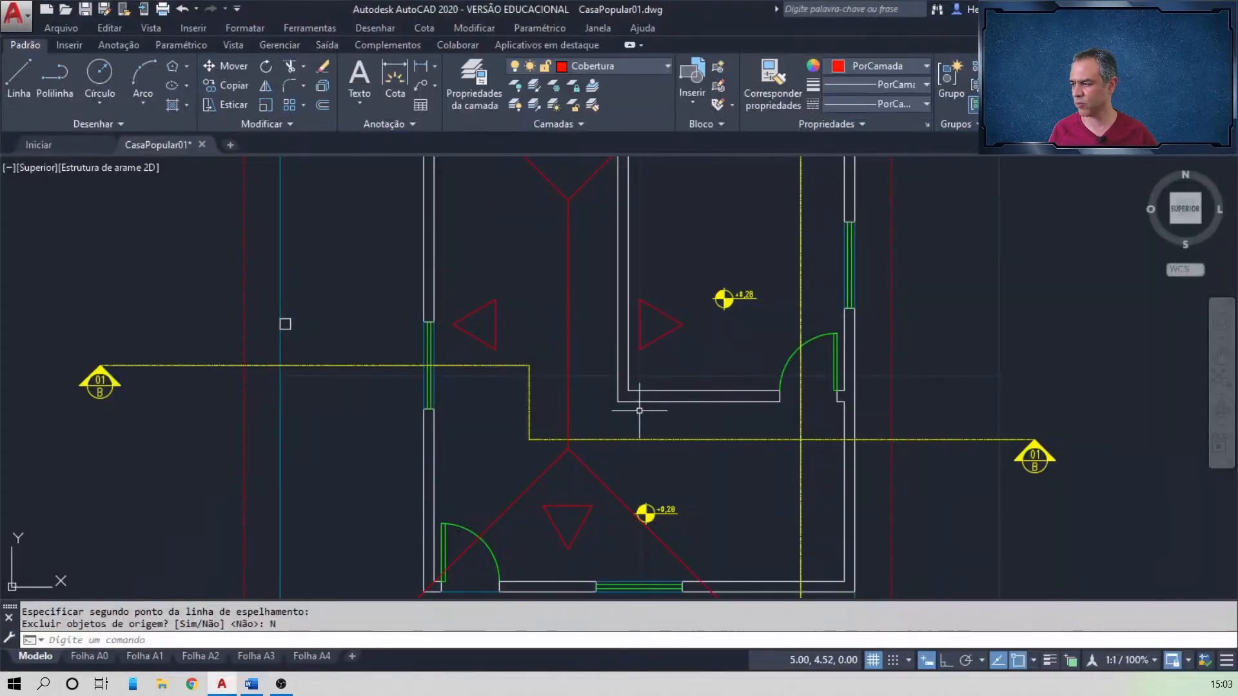
- Draw vertical construction lines through both intersections of section line AA with the roof lines and through the ridge line's upper end
middle_drag(654, 314, 445, 358)
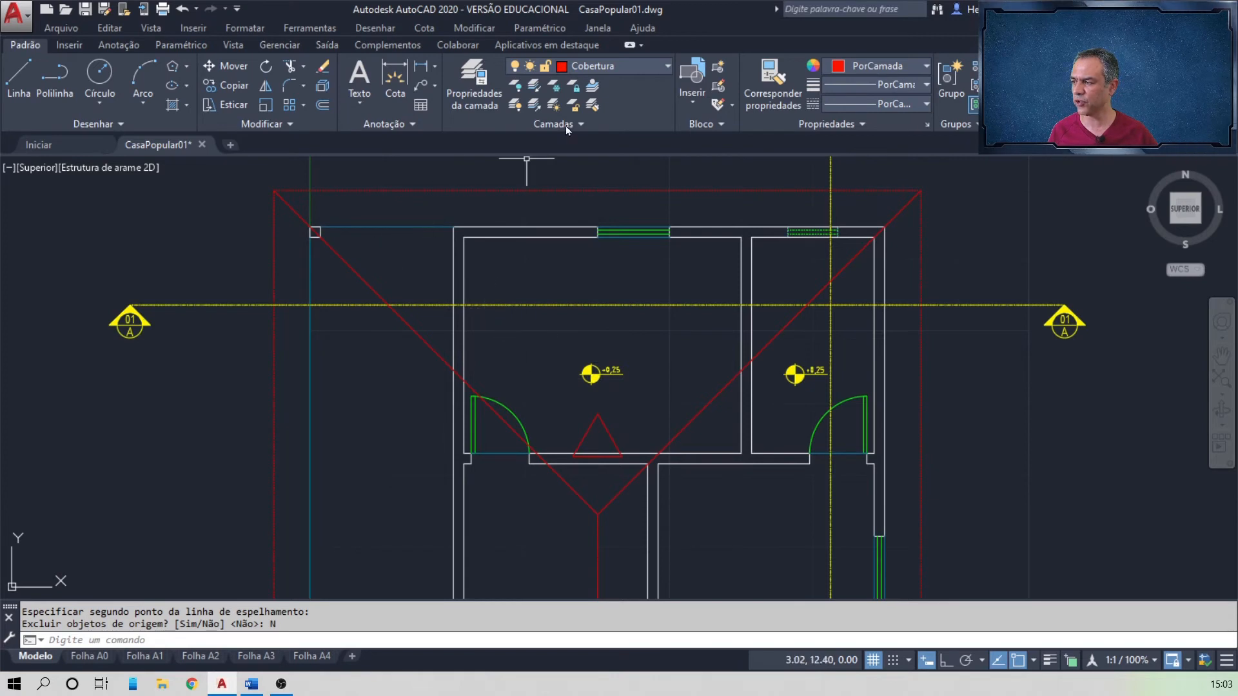
click(114, 126)
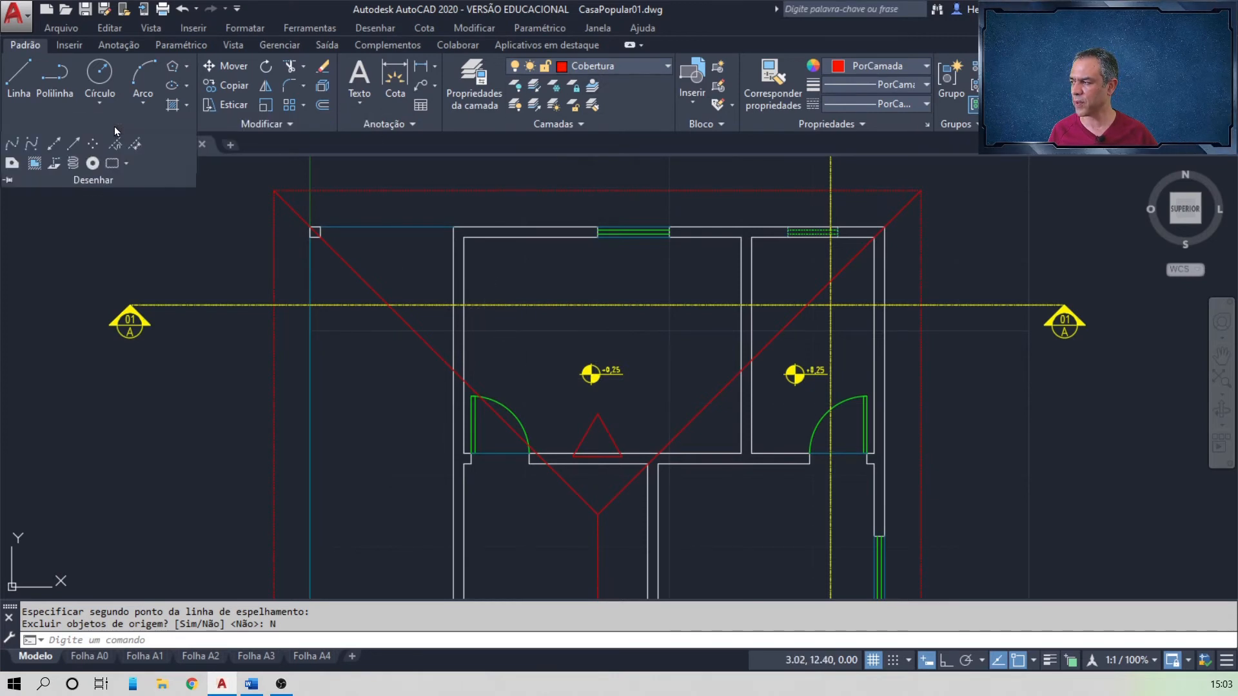
click(57, 145)
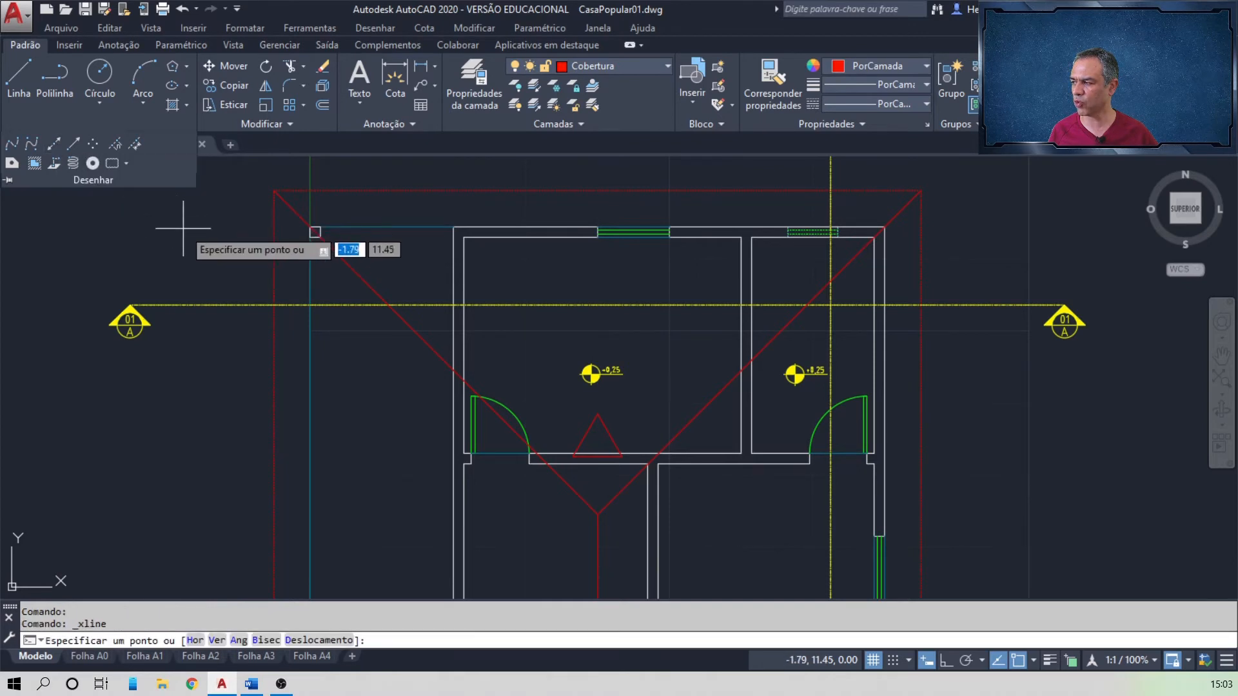
key(Down)
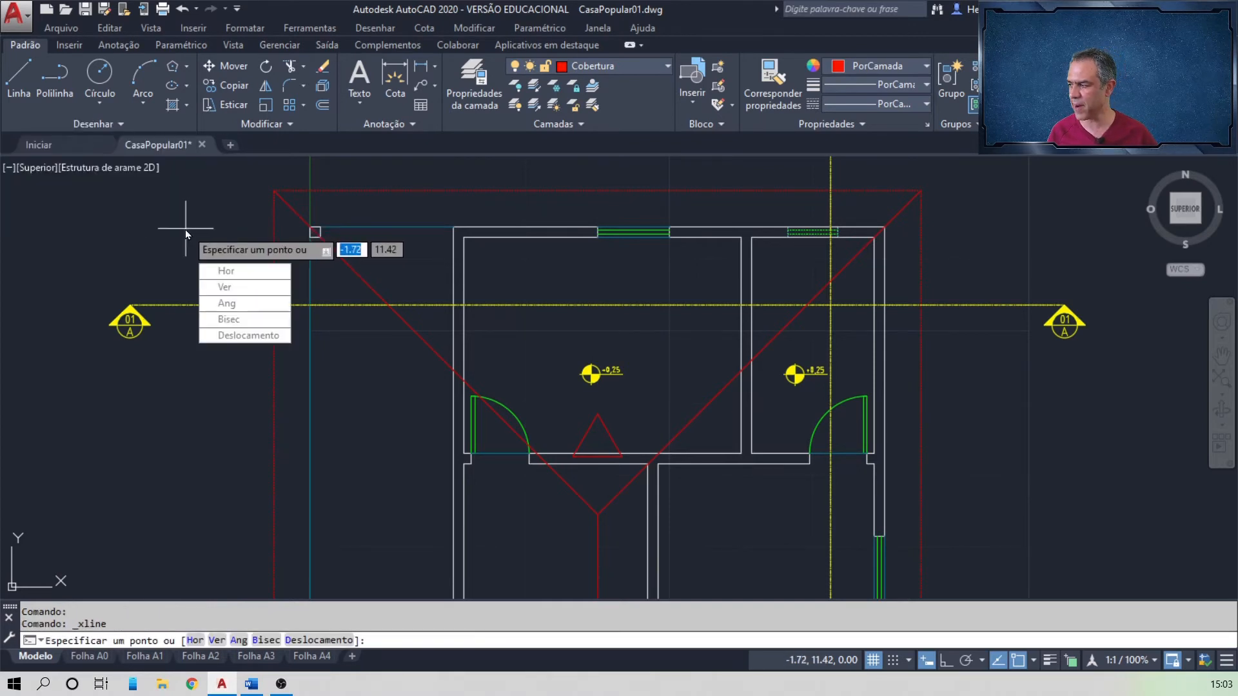
click(221, 286)
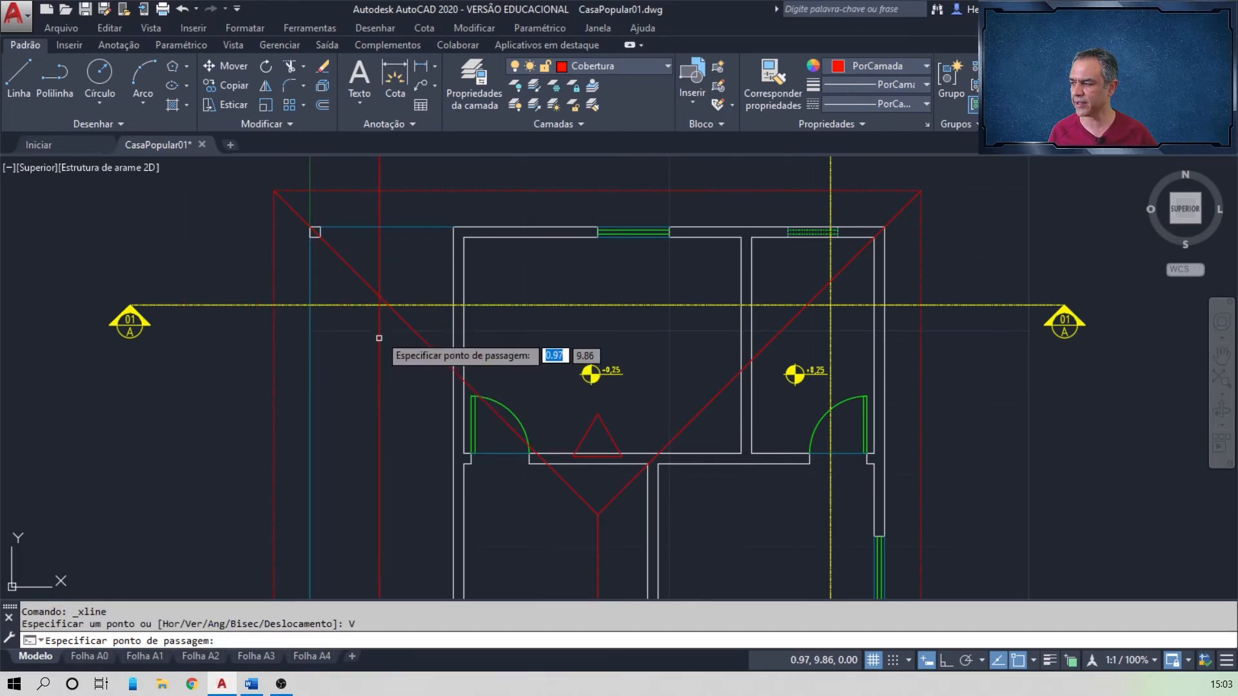
click(387, 305)
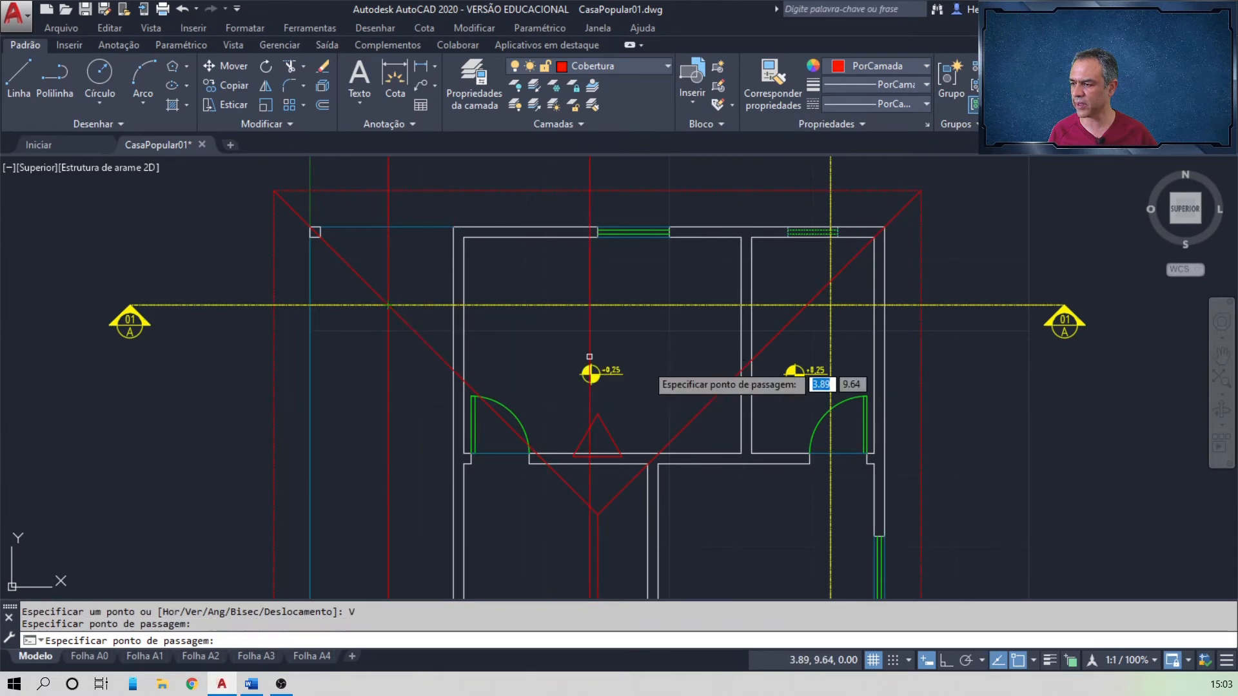
click(806, 305)
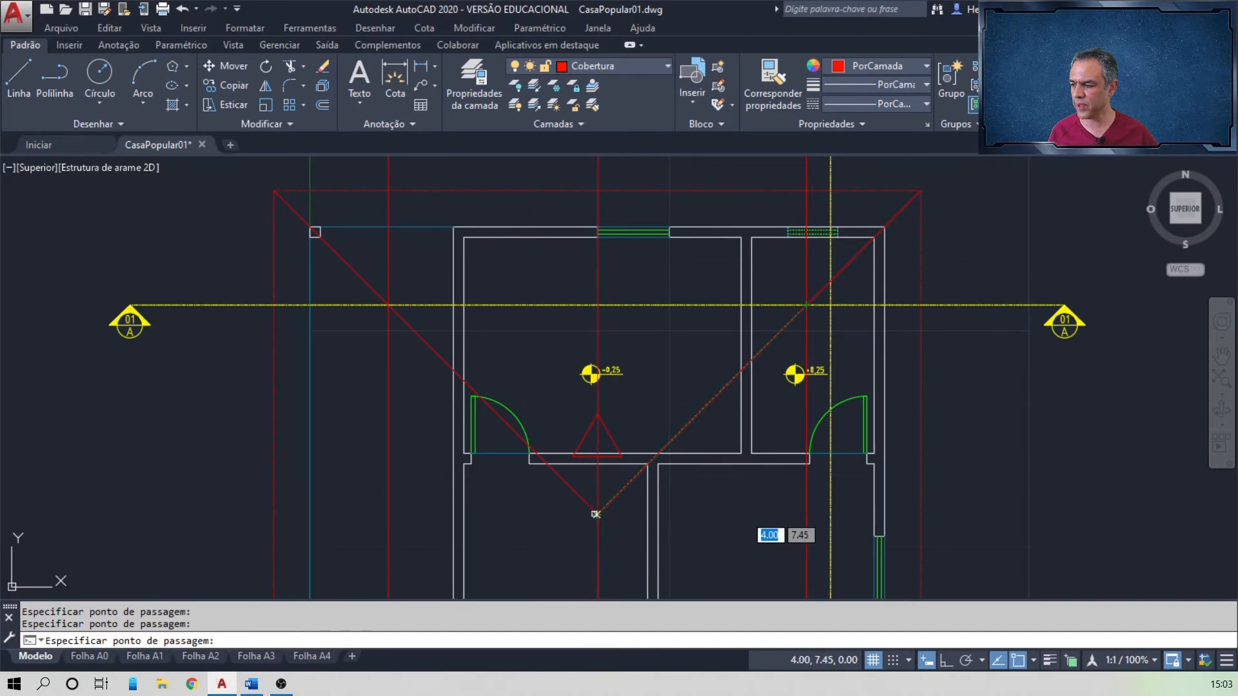
click(597, 515)
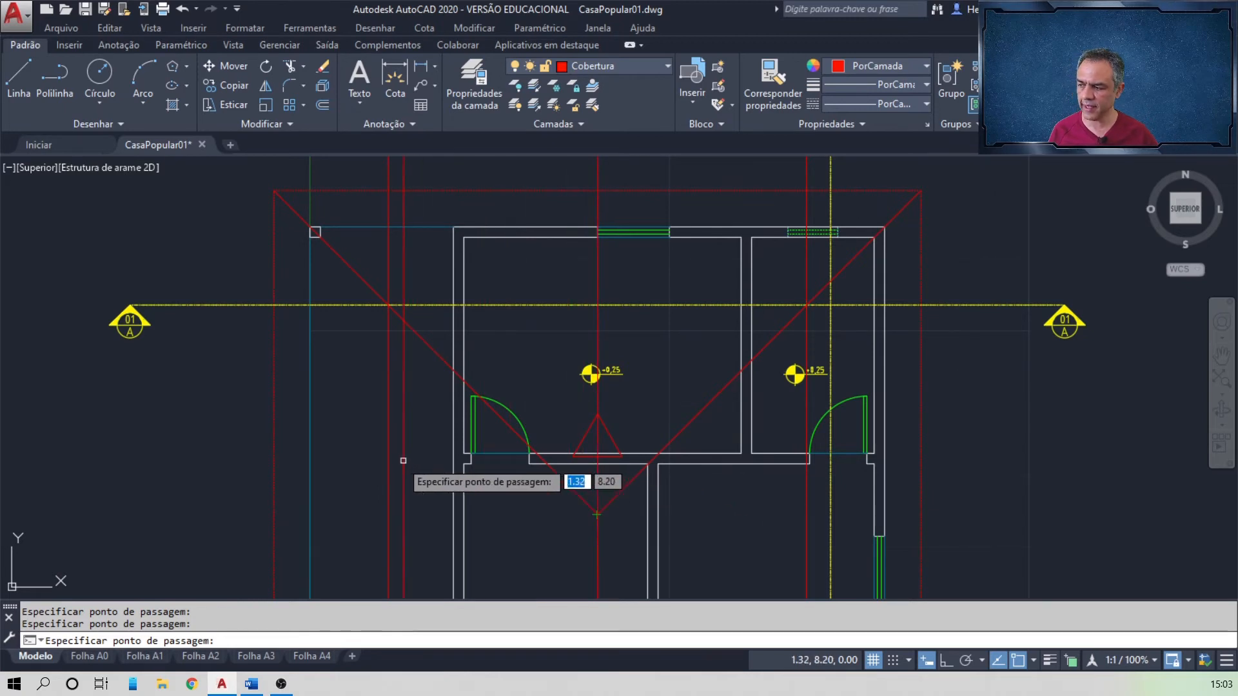
key(Return)
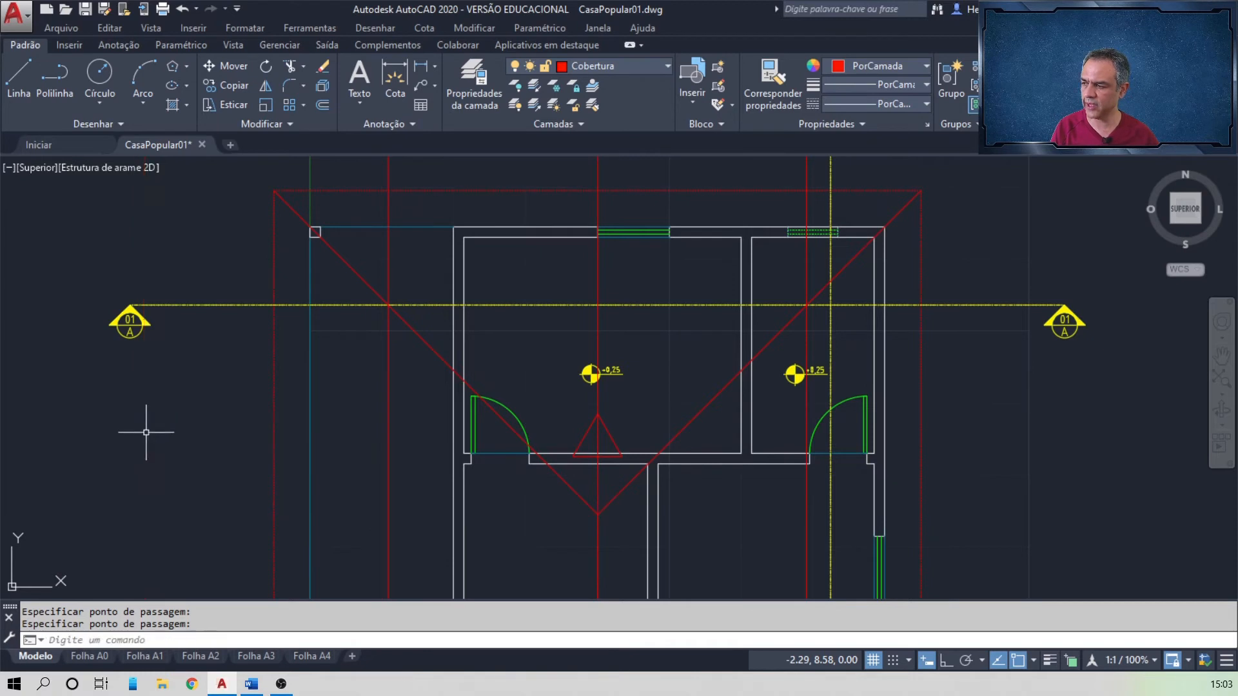
- Examine the construction lines over the section view, check the roof height in the Word exercise and return to the AutoCAD drawing
middle_drag(598, 250, 602, 629)
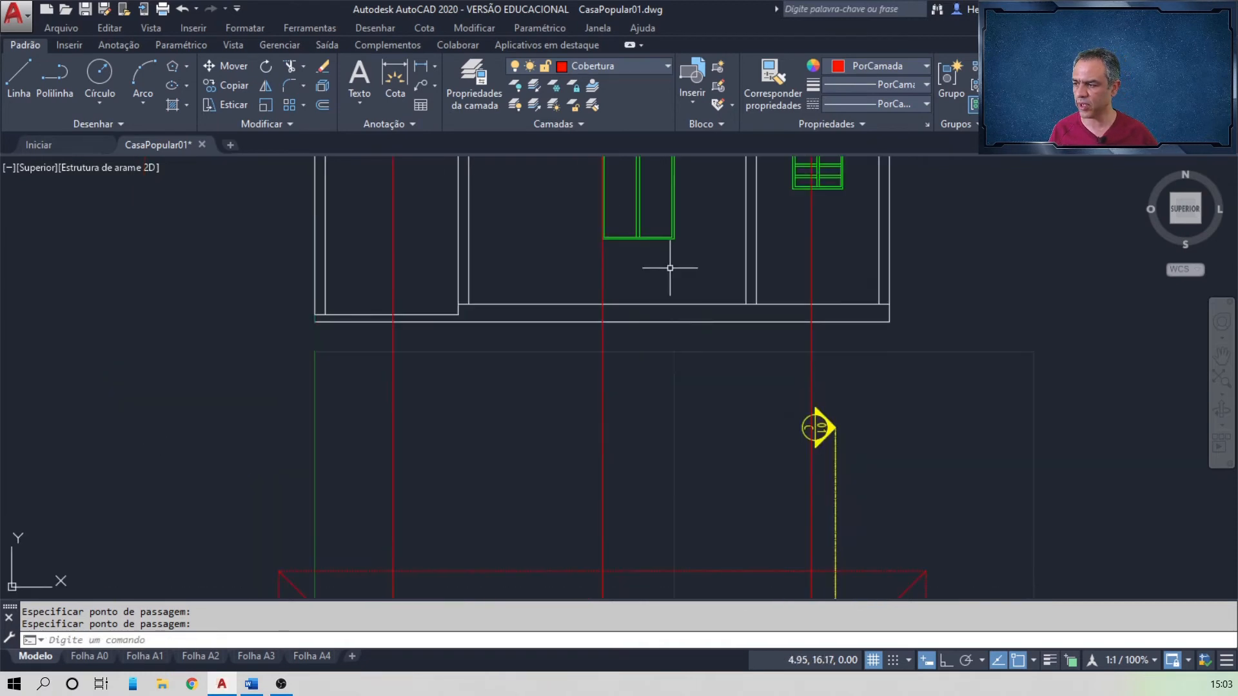
middle_drag(670, 271, 645, 588)
middle_drag(658, 368, 681, 397)
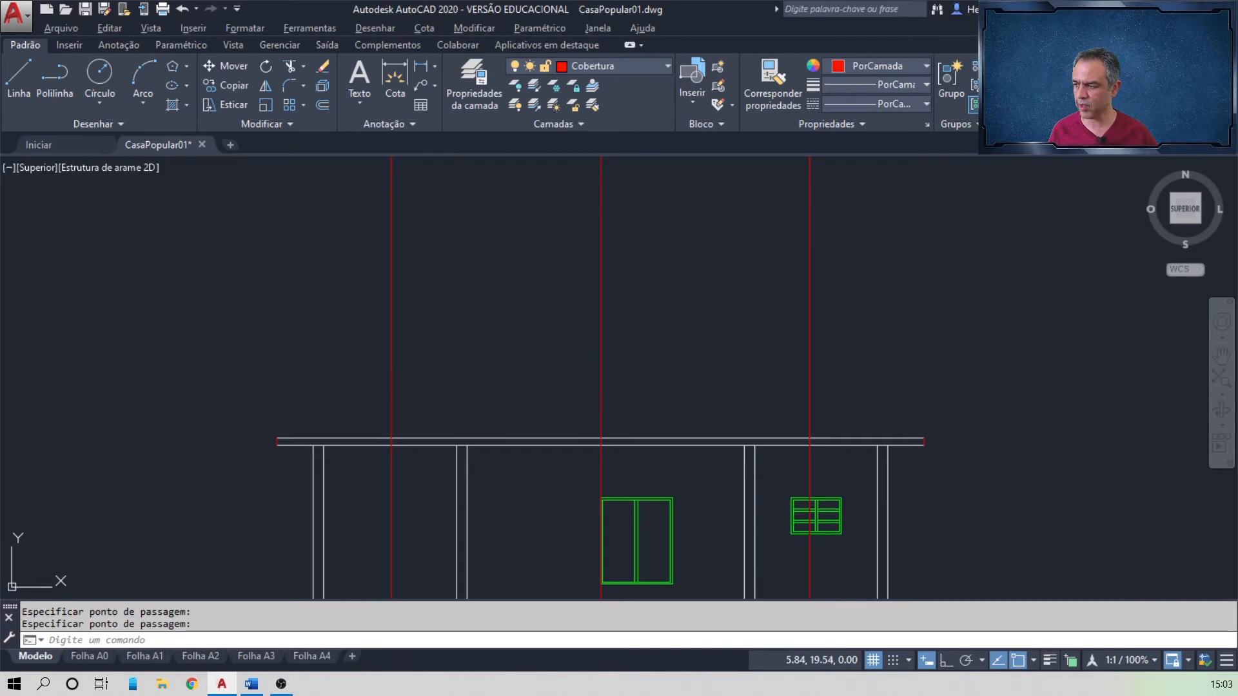
key(alt+Tab)
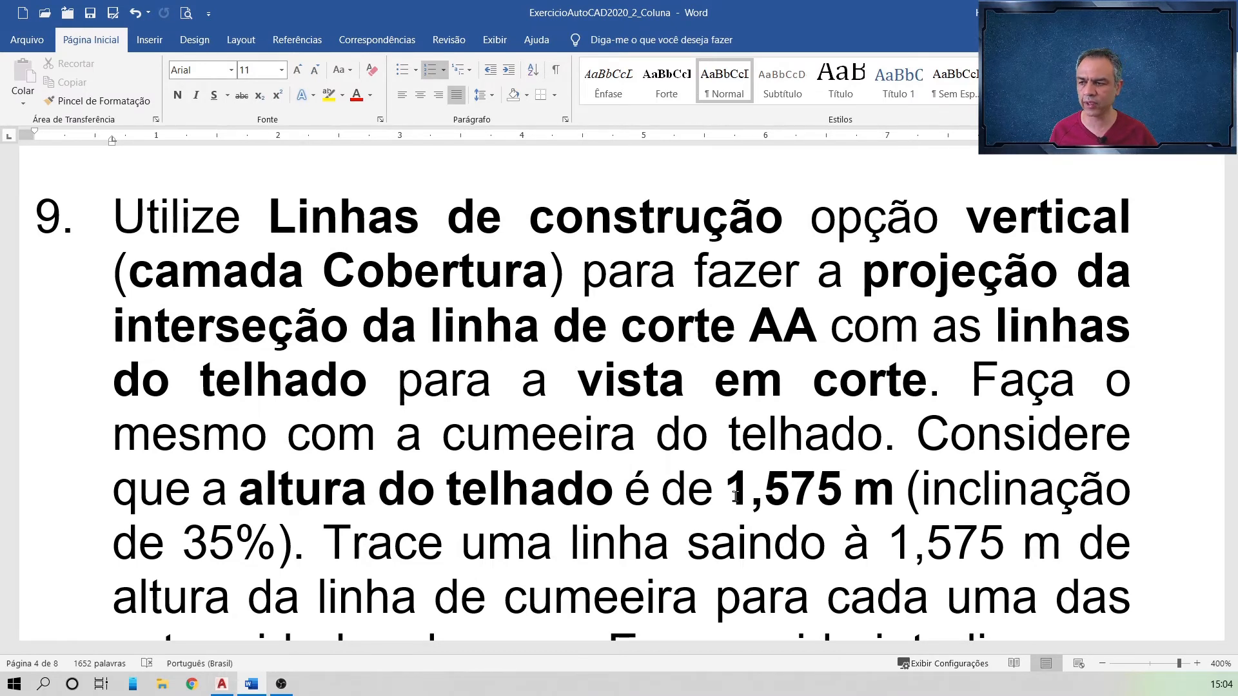
key(alt+Tab)
mouse_move(912, 374)
middle_down()
mouse_move(821, 384)
mouse_move(755, 371)
middle_up()
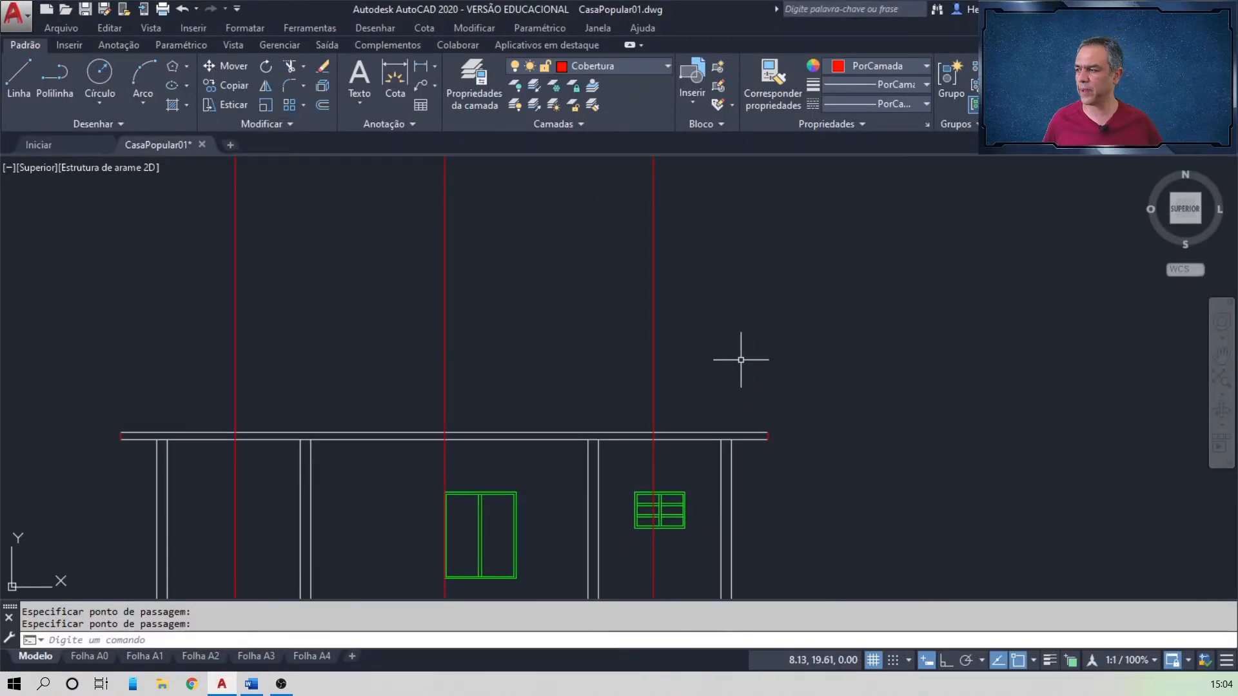
- Draw a horizontal line 1 unit long at 180° in the empty area above the slab's right end
click(19, 77)
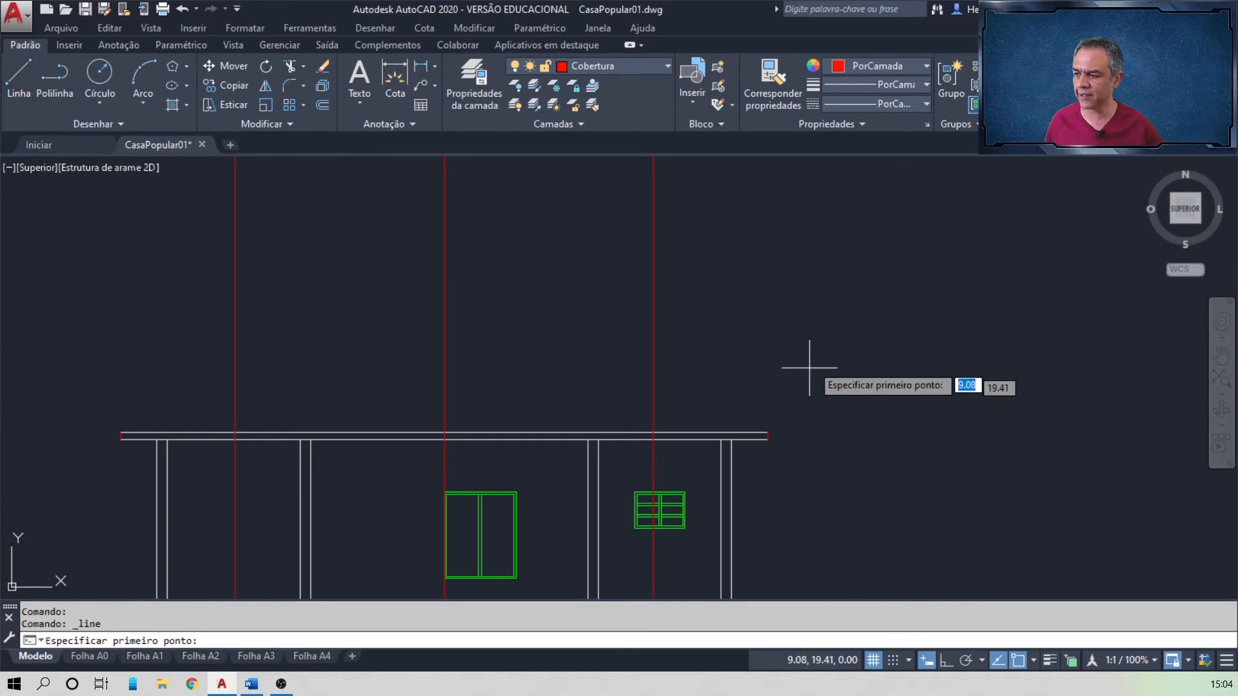
click(836, 367)
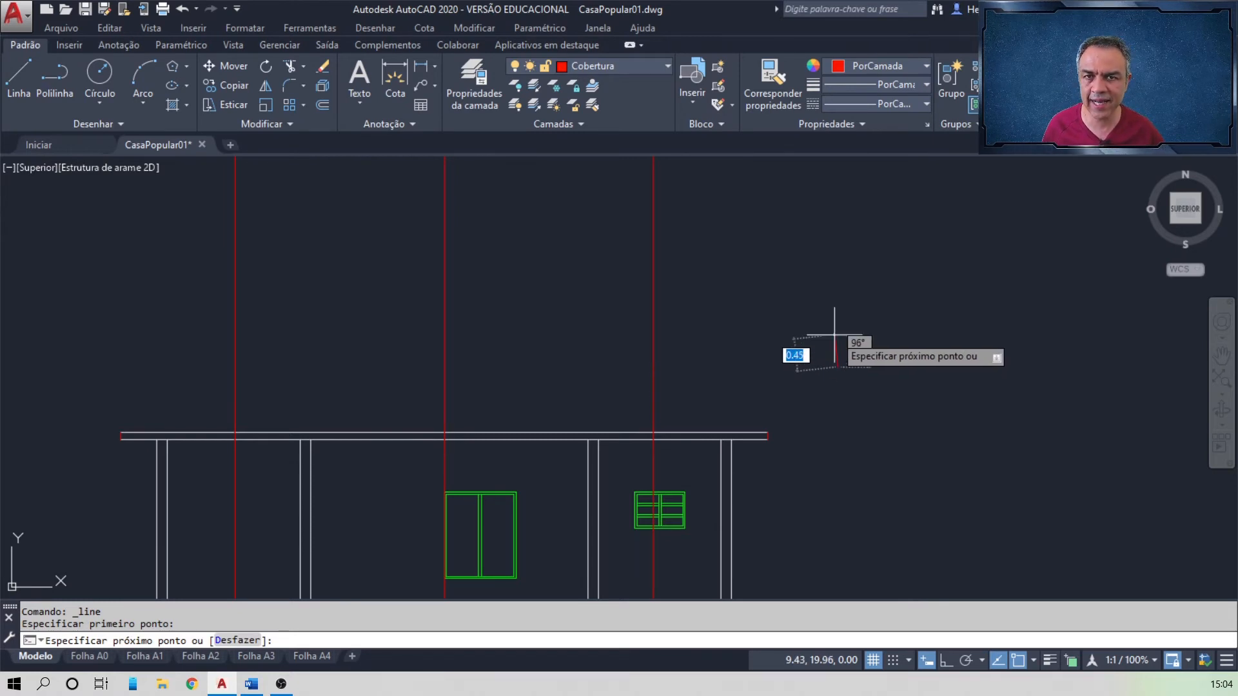
text(@1)
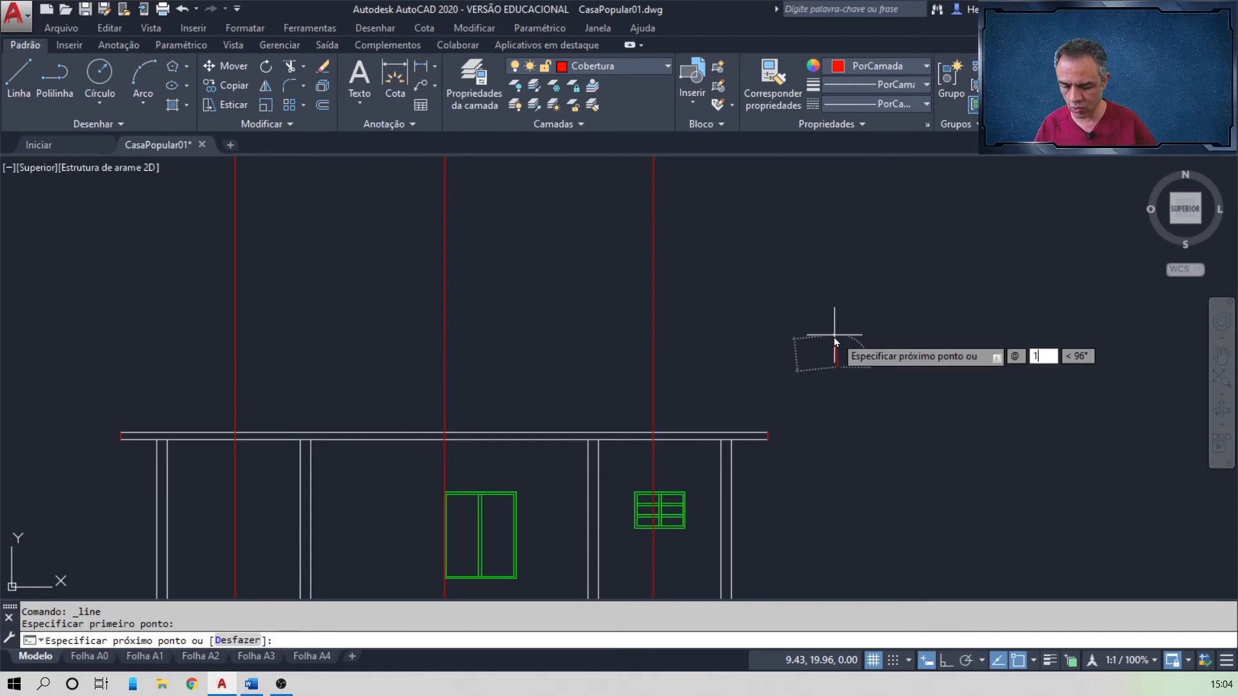
key(Tab)
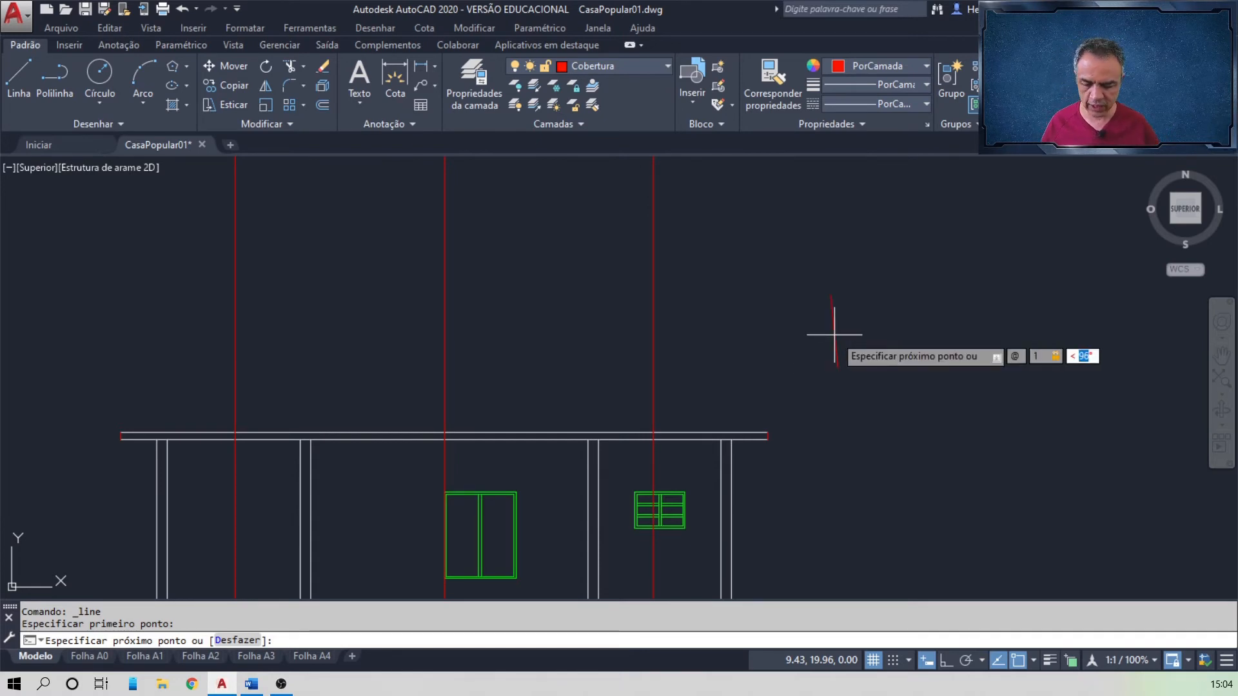
text(180)
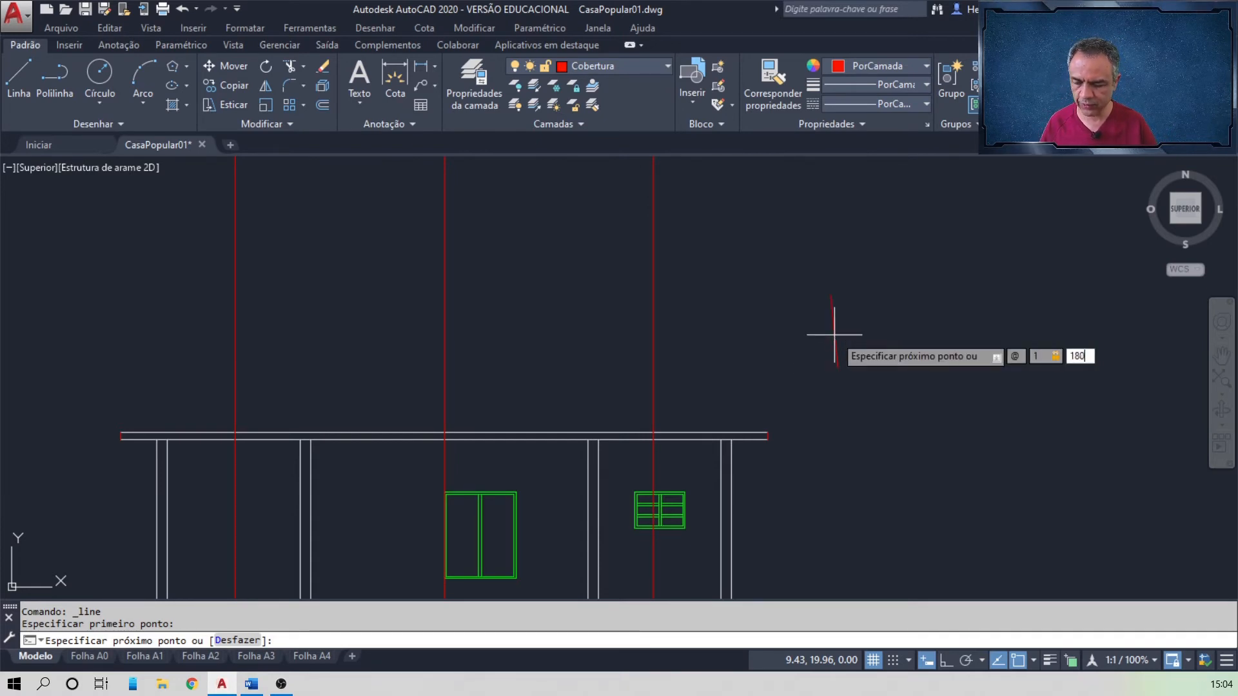
key(Return)
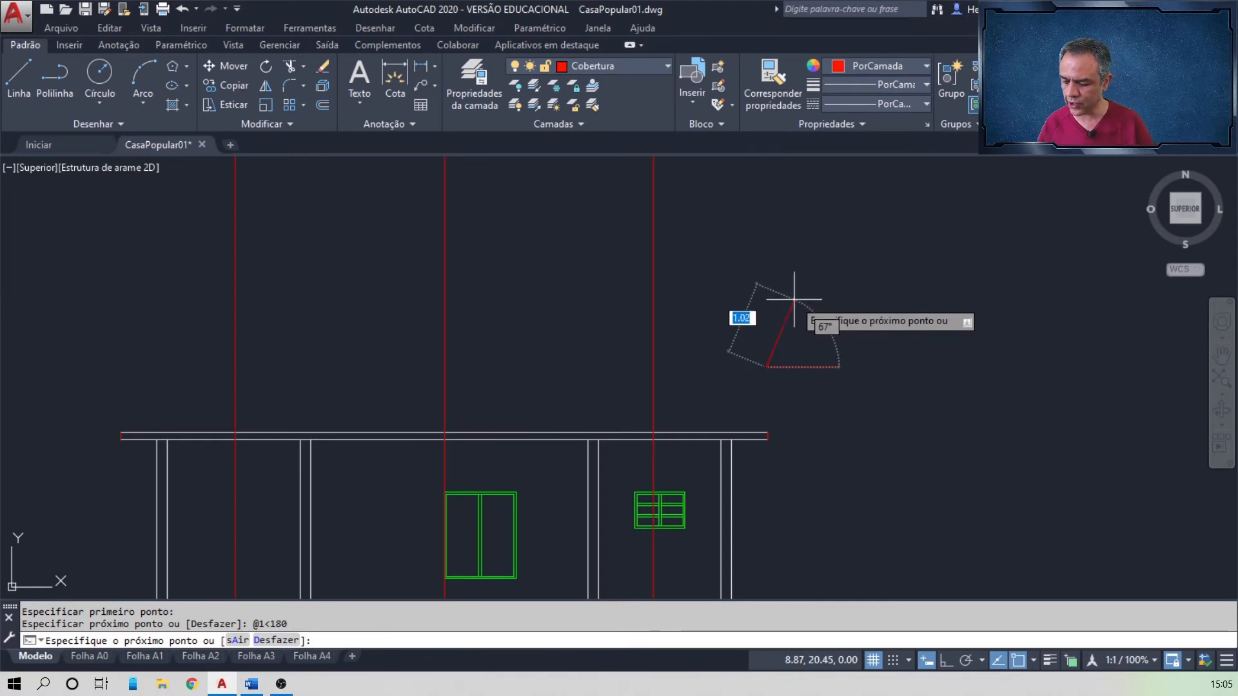
- Continue from the horizontal line's left end with a 0.35 line at 90° and finish the line
text(@)
text(0)
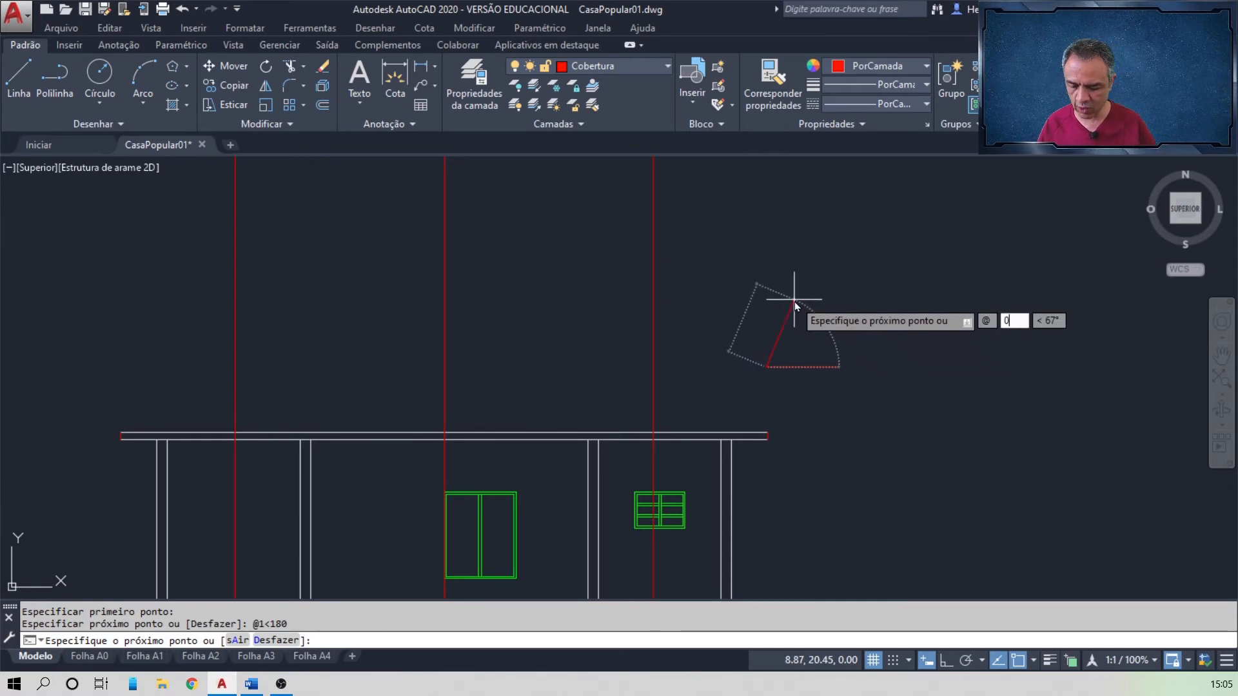
text(.35)
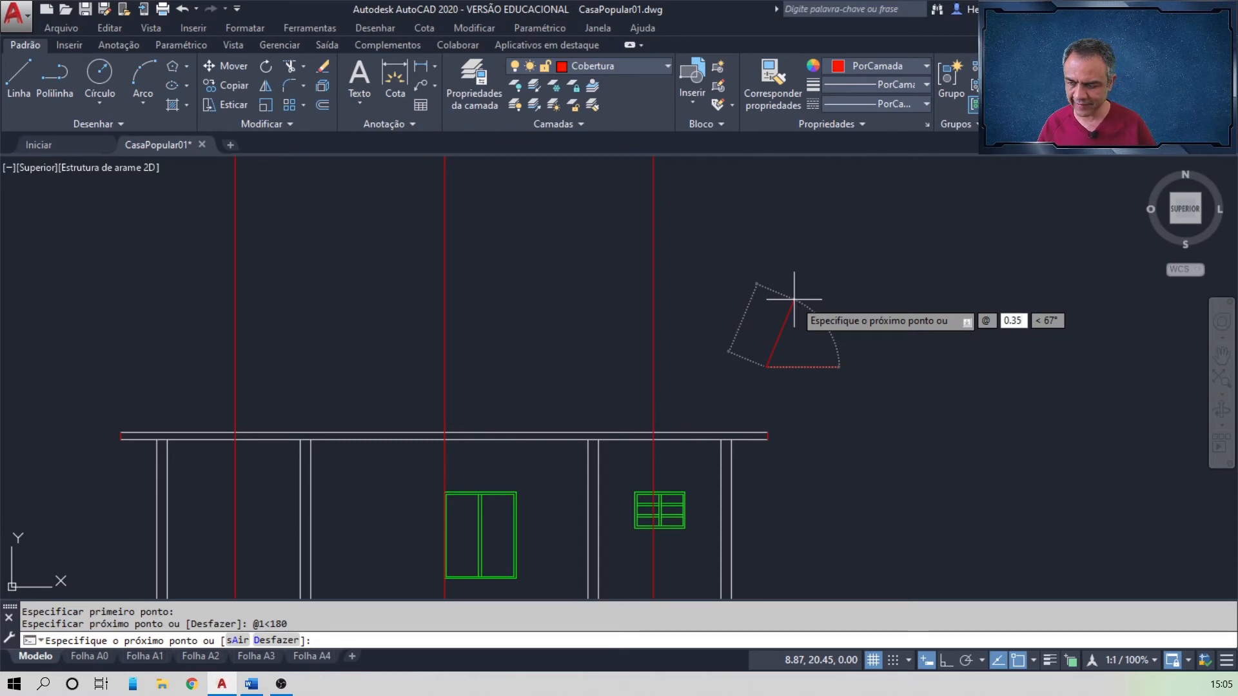
text(M)
key(Tab)
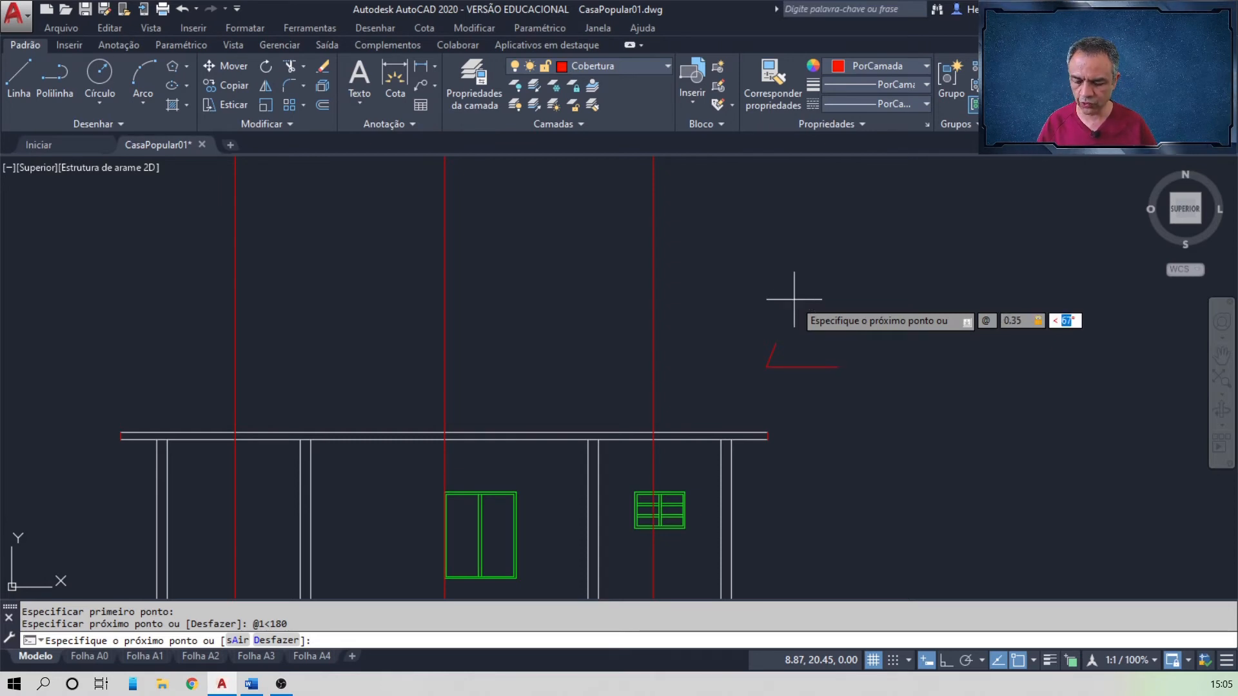
text(90)
key(Return)
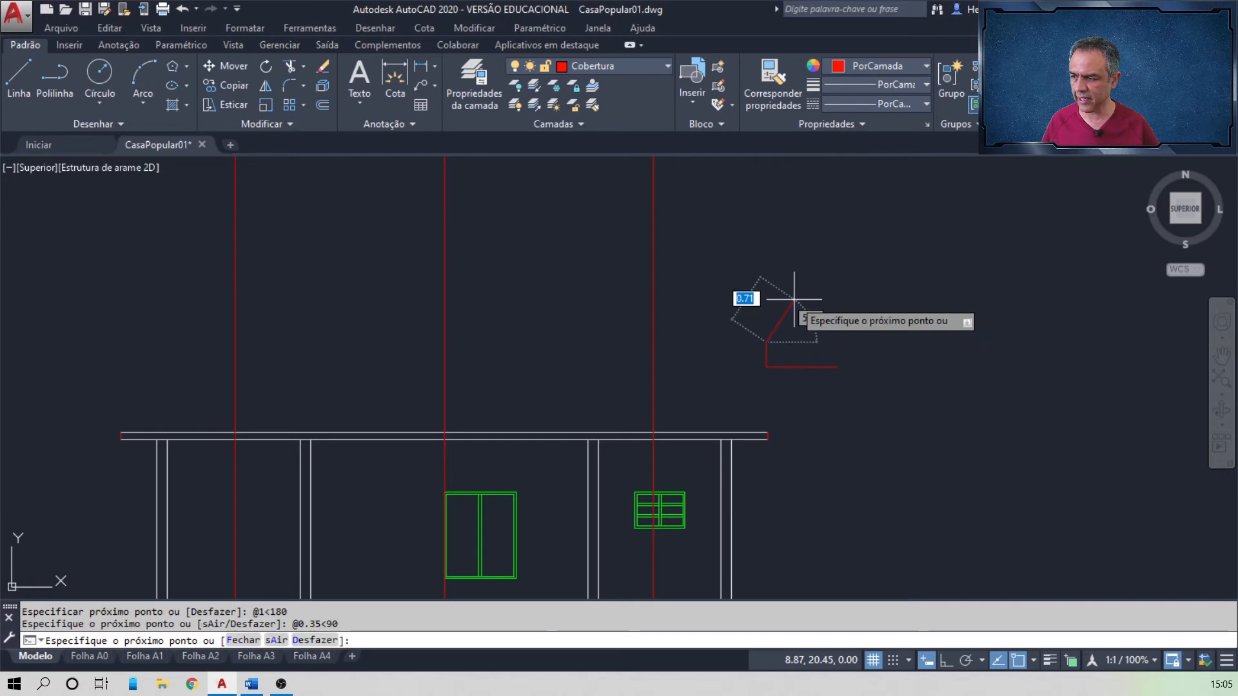
key(Return)
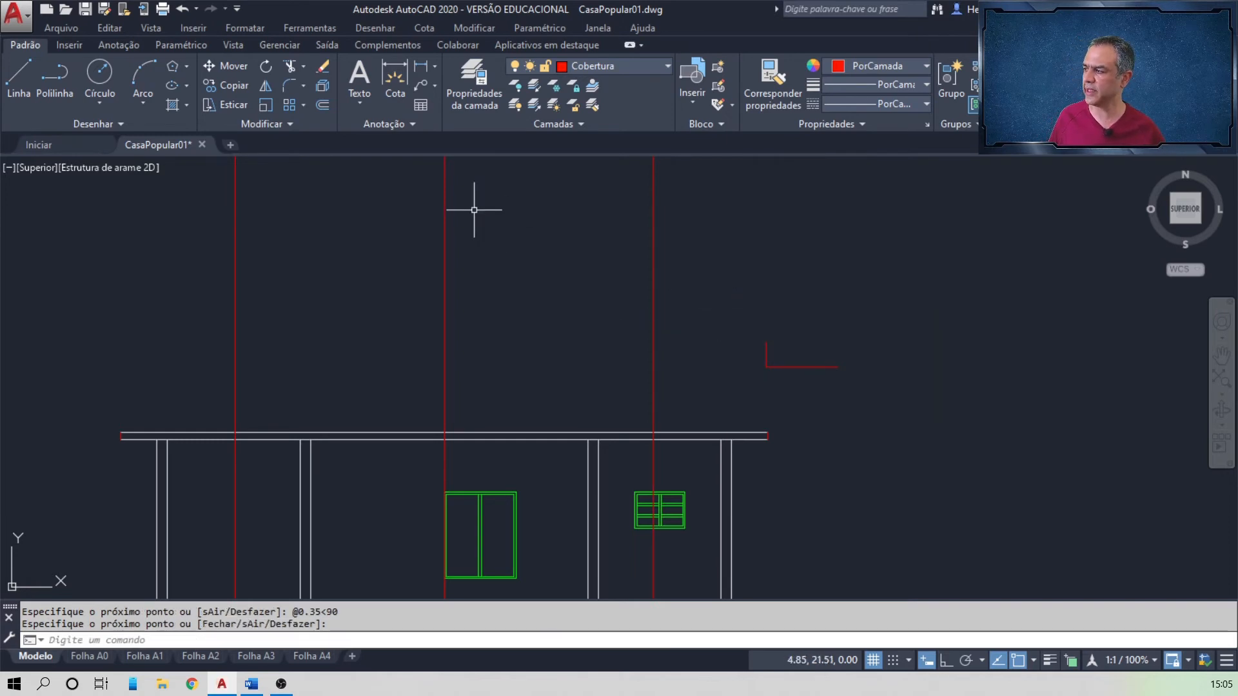
- Move both slope guide lines from the horizontal line's right end to the slab's upper right corner
click(233, 66)
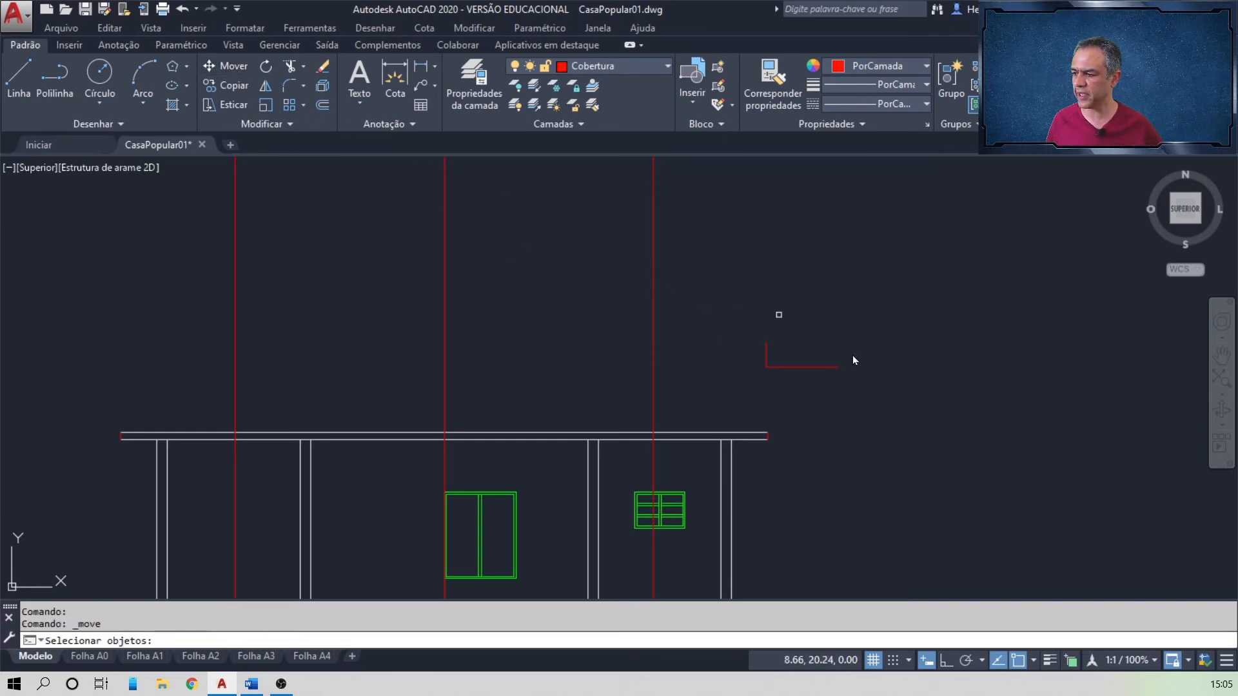
click(903, 296)
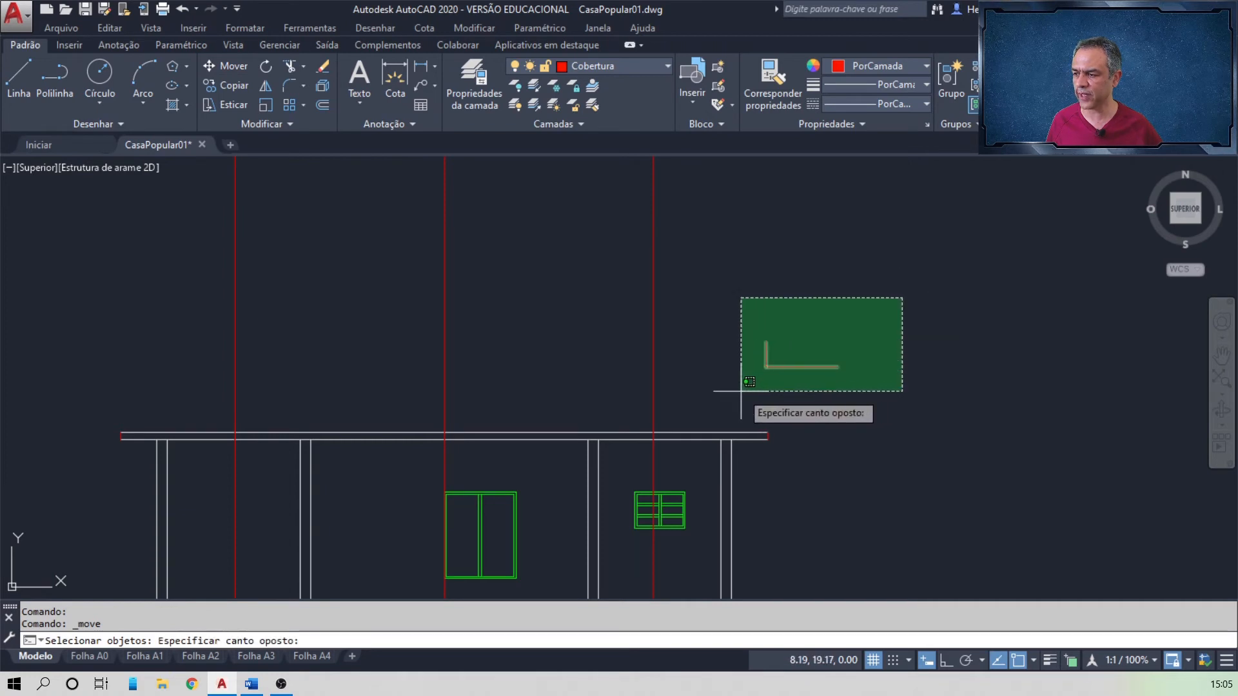
click(740, 420)
key(Return)
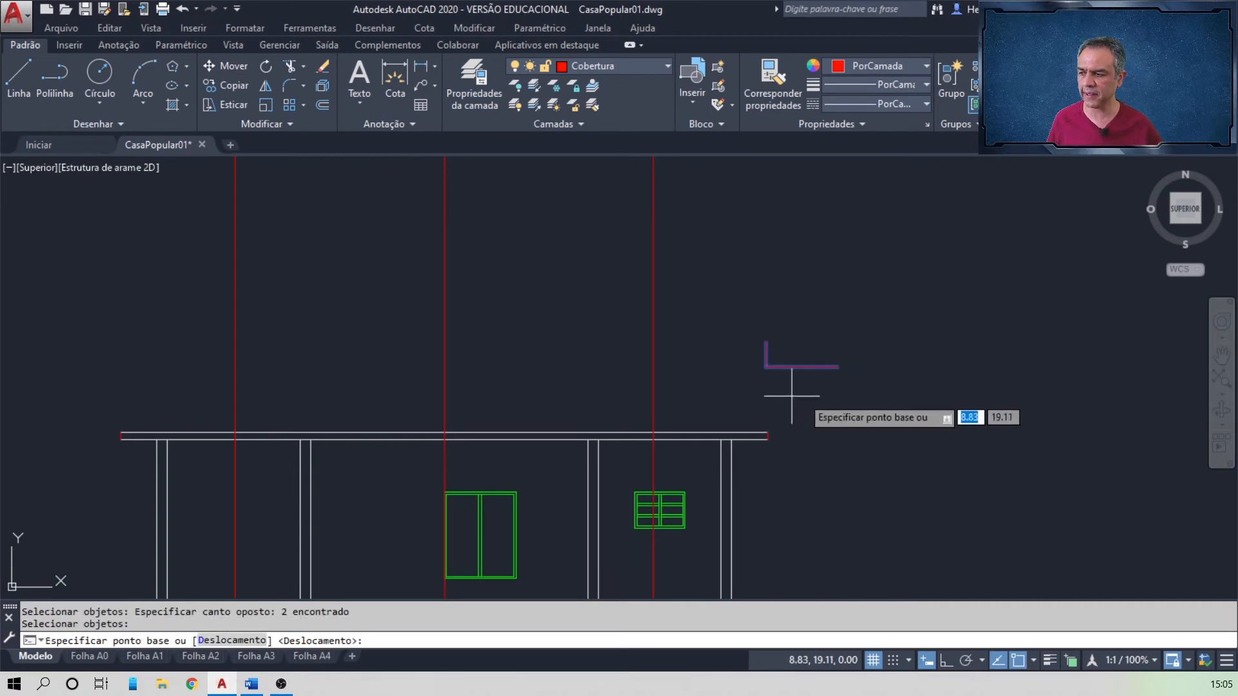
scroll(856, 386, up, 3)
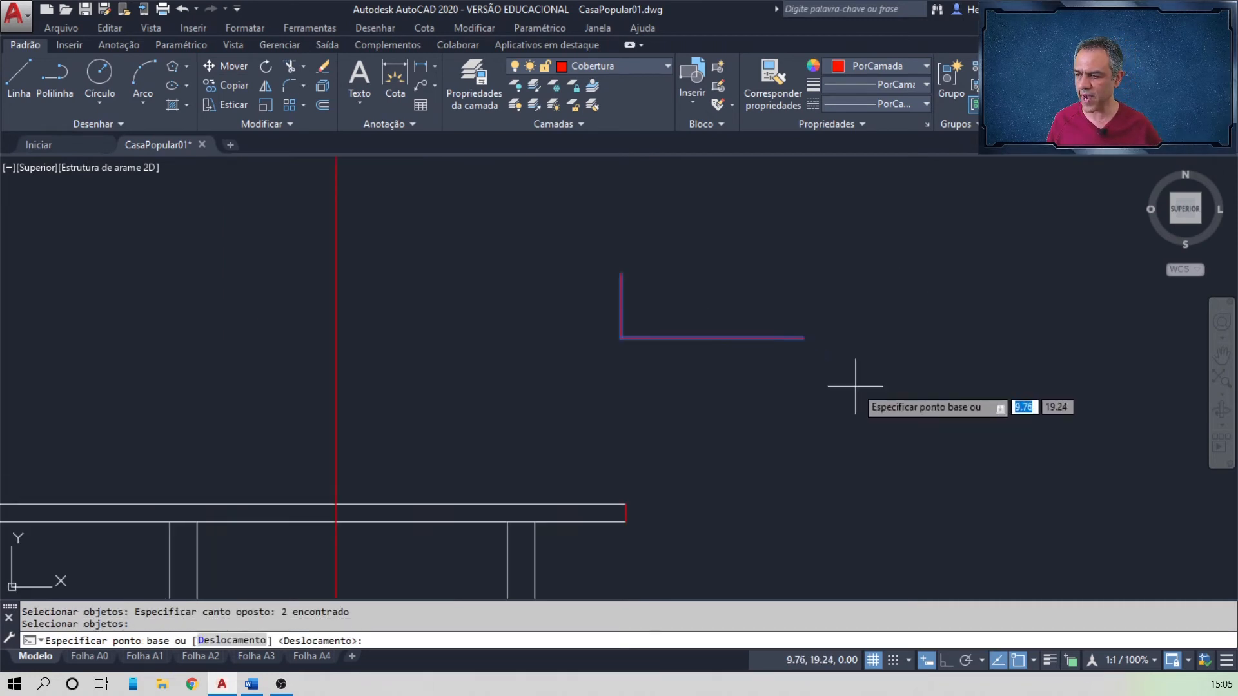
click(803, 338)
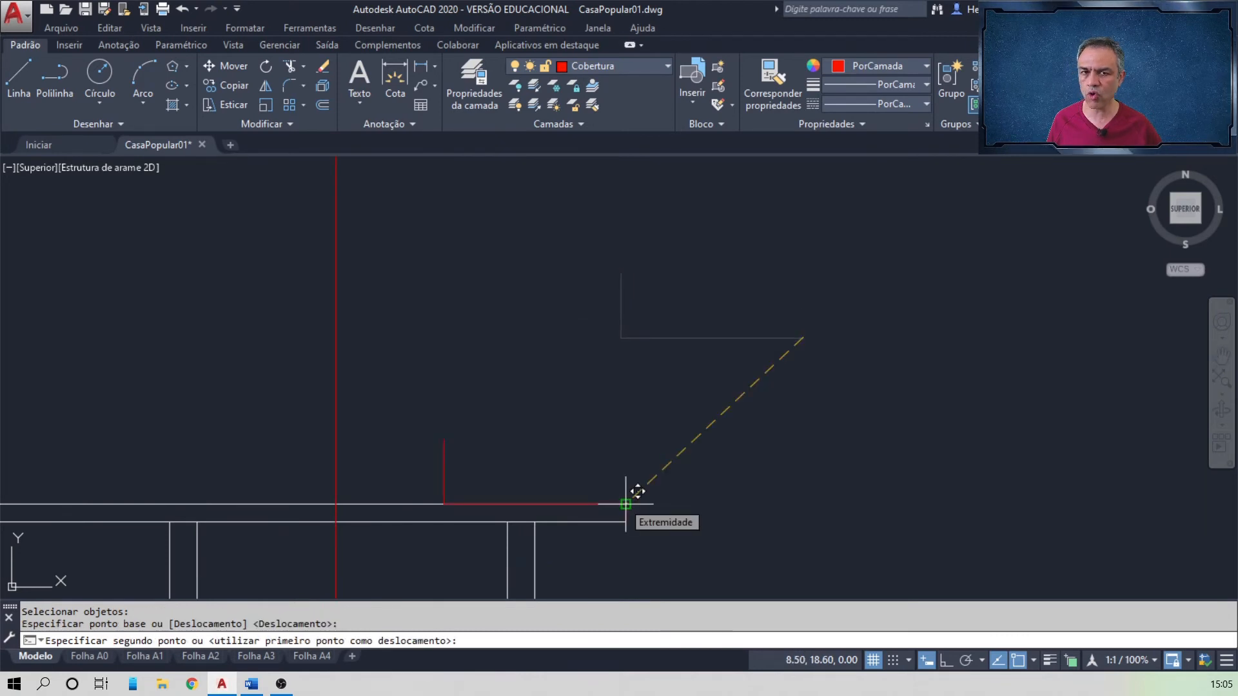
click(626, 504)
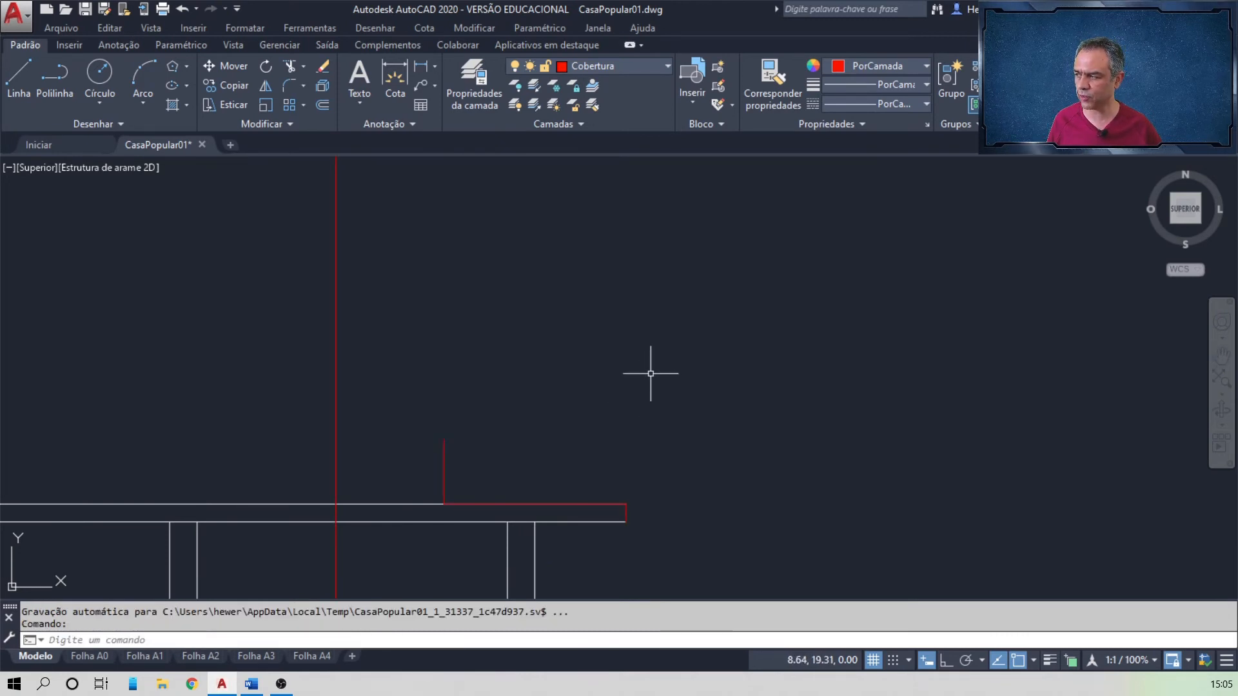
- Draw the sloped roof line from the slab's upper right corner to the top of the short vertical guide line
click(18, 78)
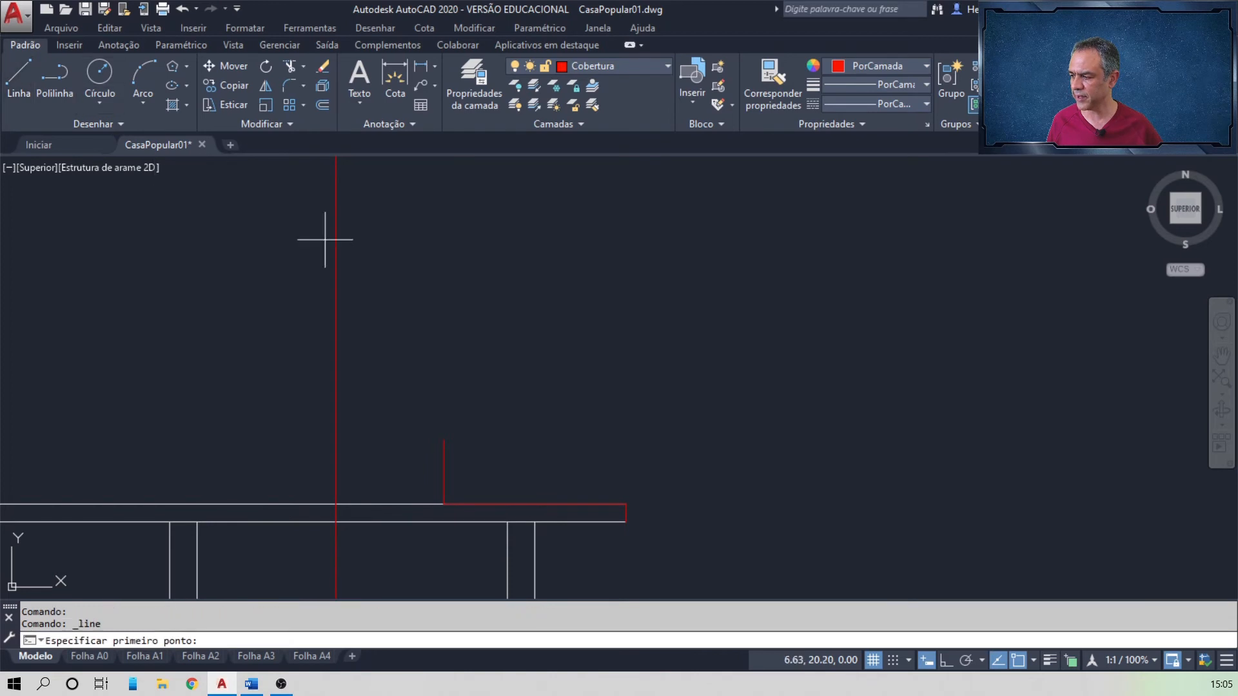
click(626, 504)
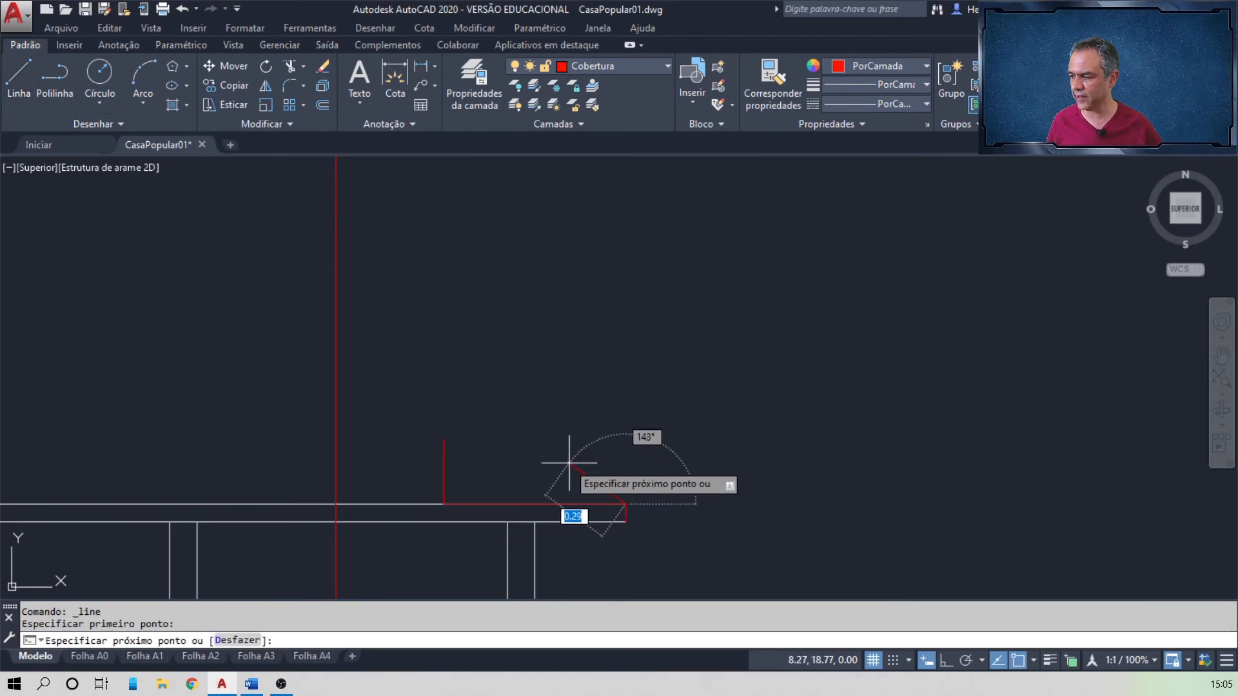
click(443, 440)
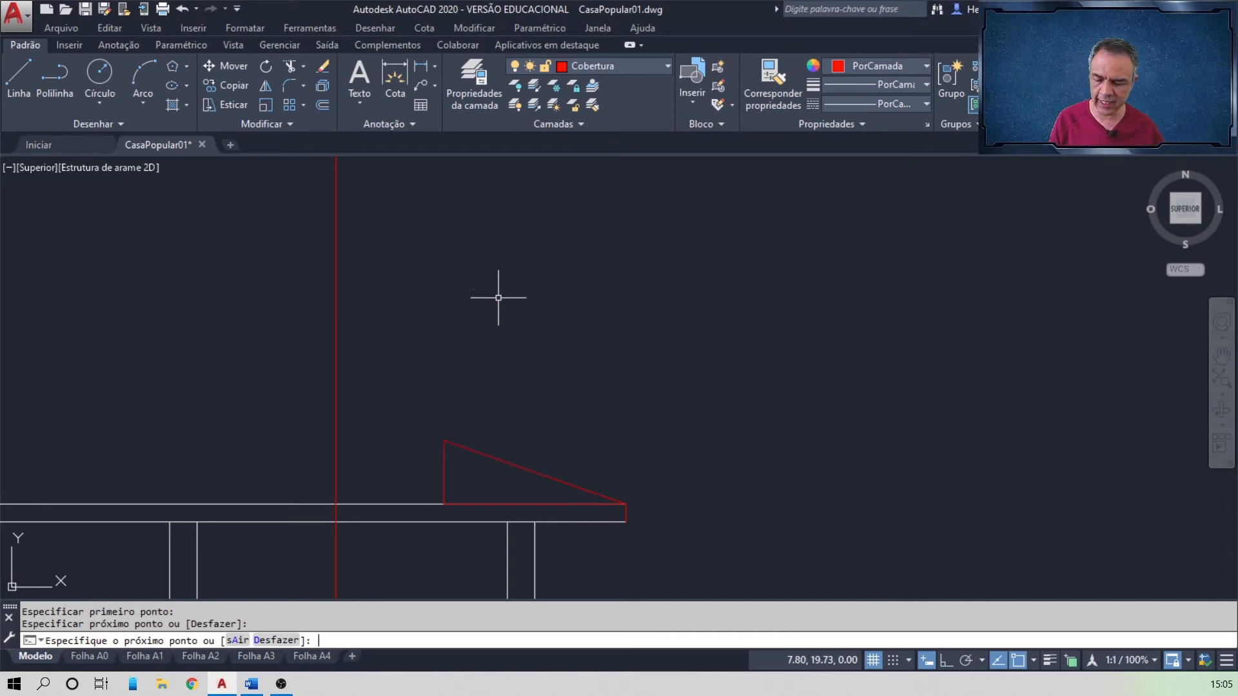
key(Return)
- Delete the short vertical and horizontal guide lines, leaving only the sloped line
drag(417, 457, 442, 471)
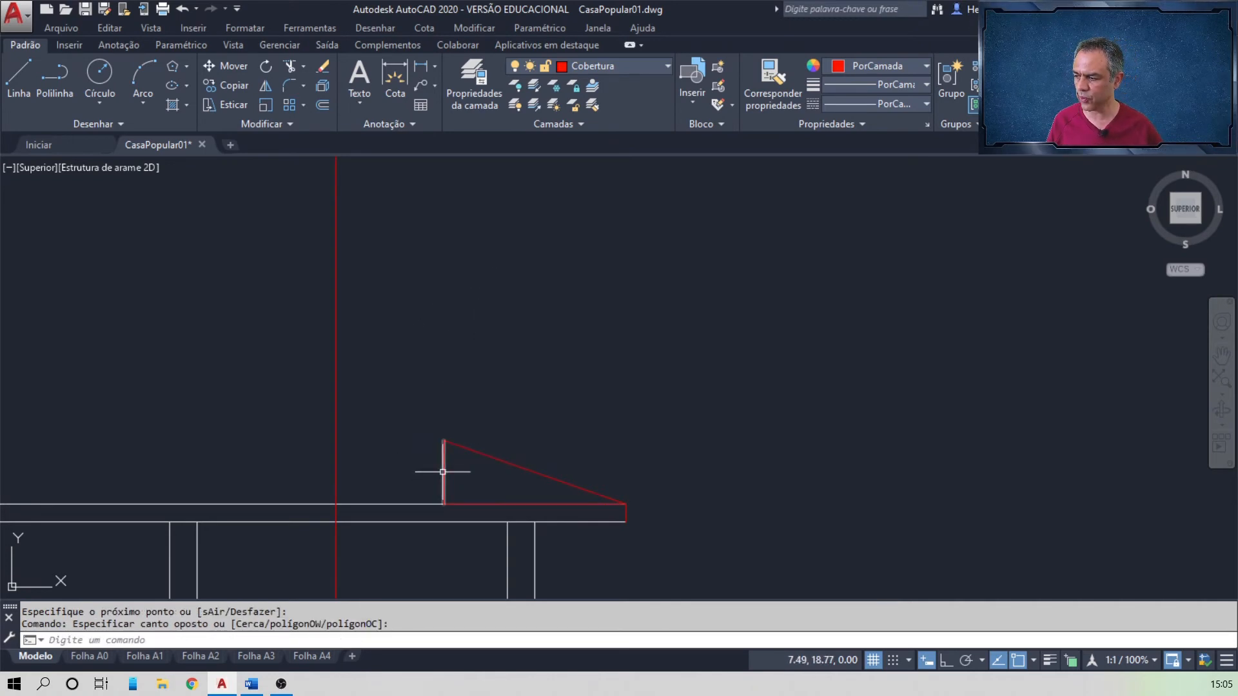
click(443, 472)
key(Delete)
click(475, 504)
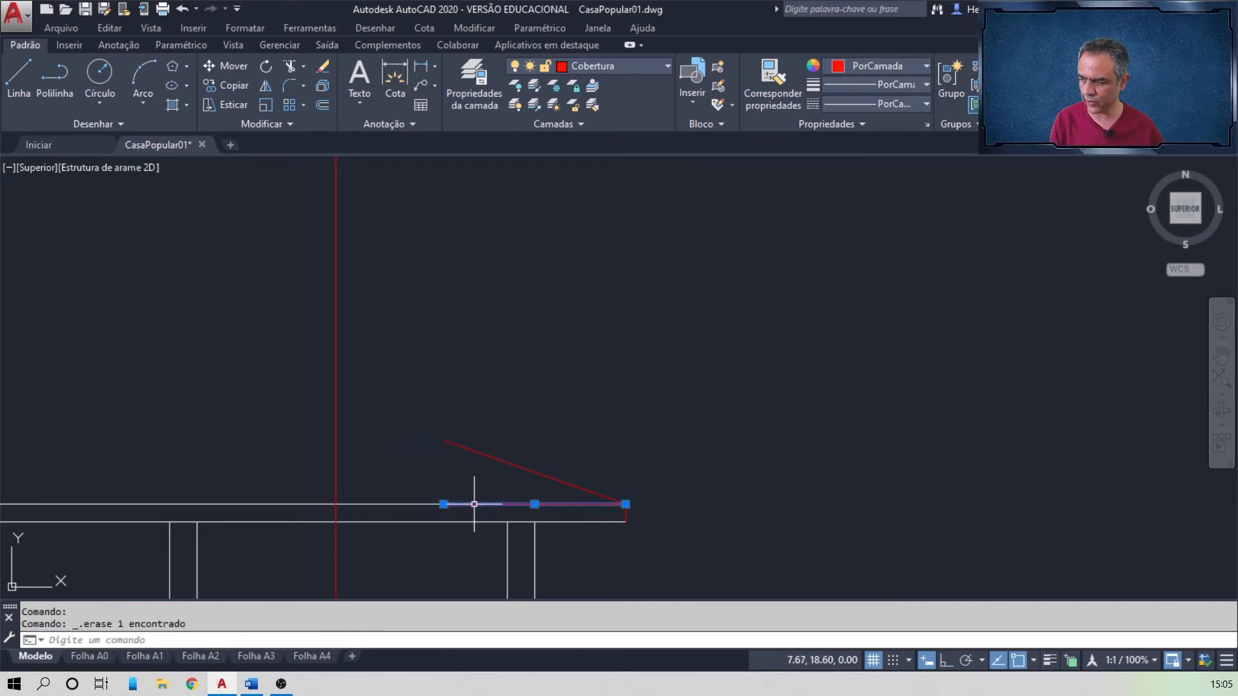
key(Delete)
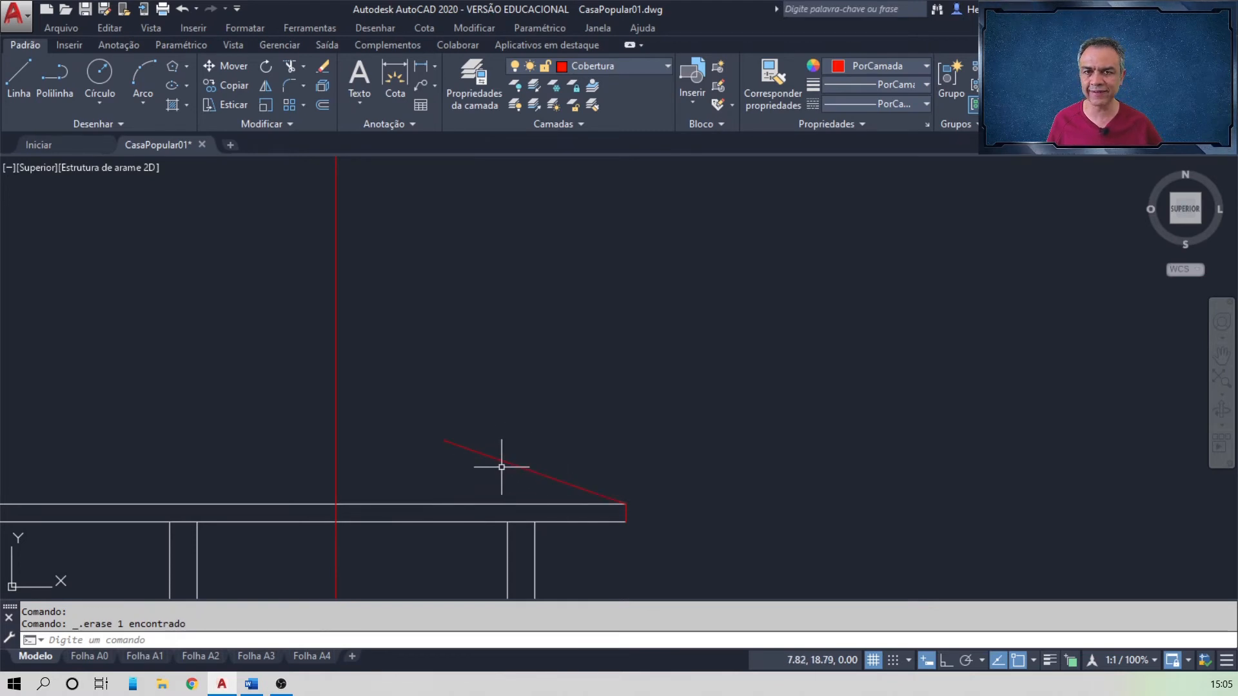
- Extend the sloped roof line to the middle vertical construction line
middle_drag(490, 387, 738, 354)
scroll(672, 334, down, 2)
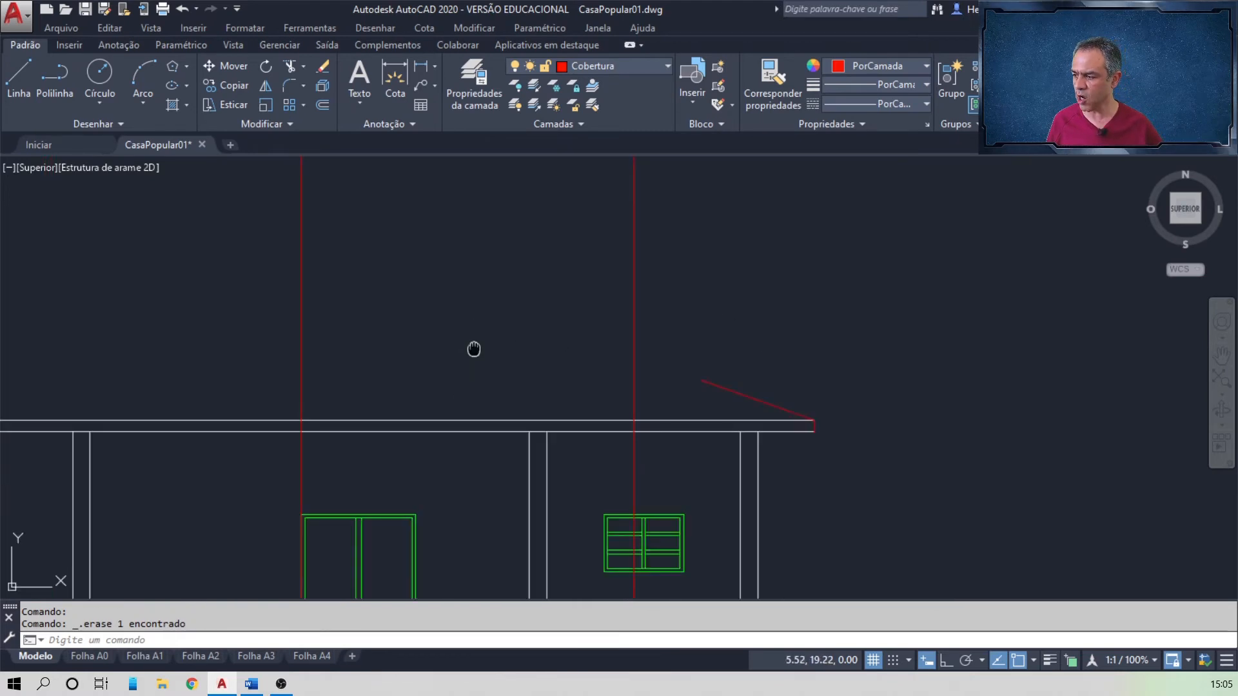
middle_drag(475, 351, 633, 365)
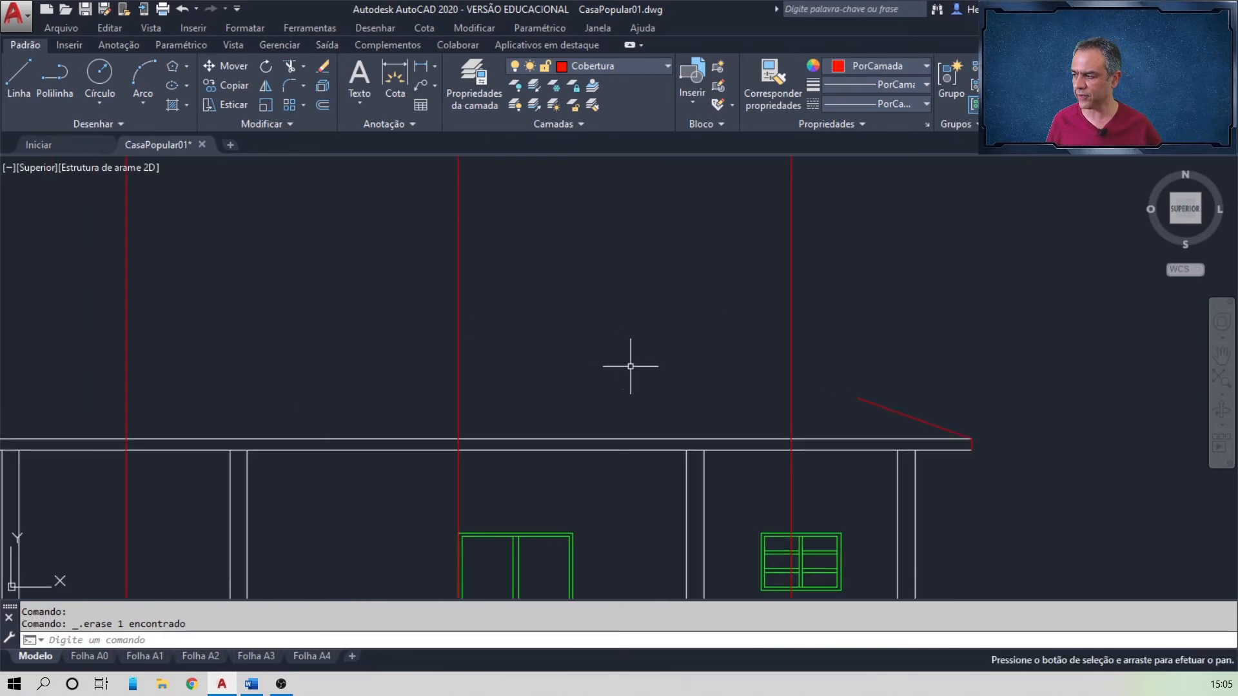
click(305, 68)
click(331, 128)
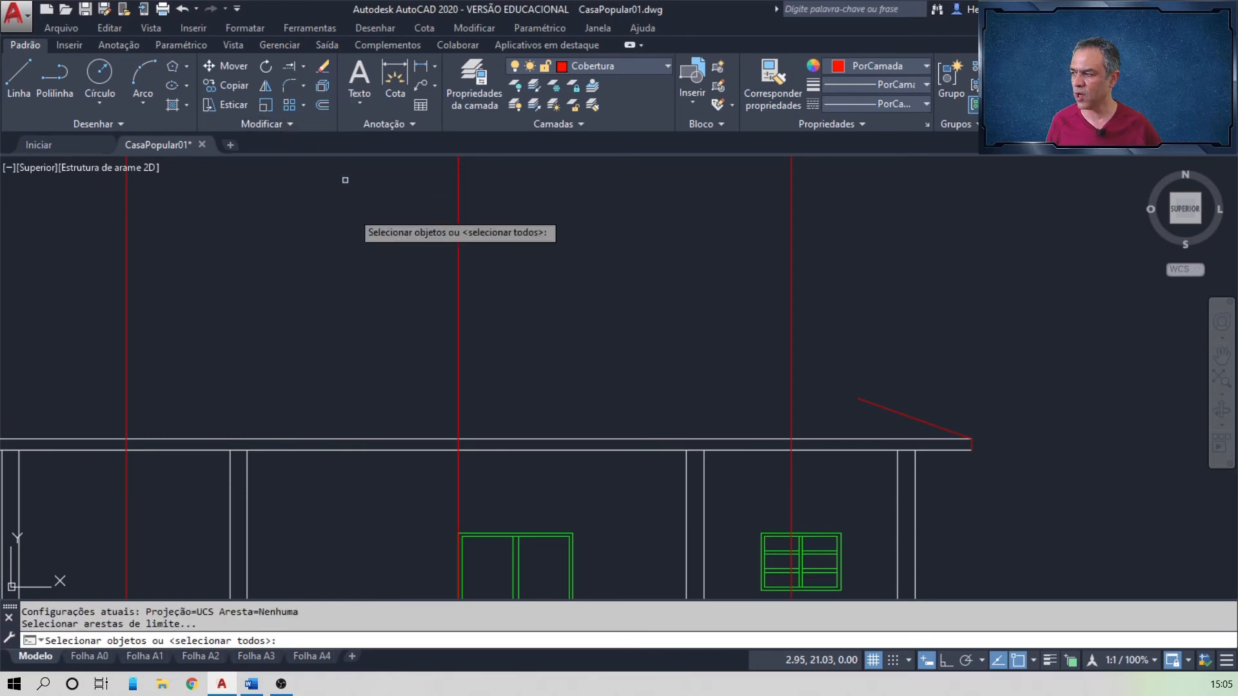
click(456, 333)
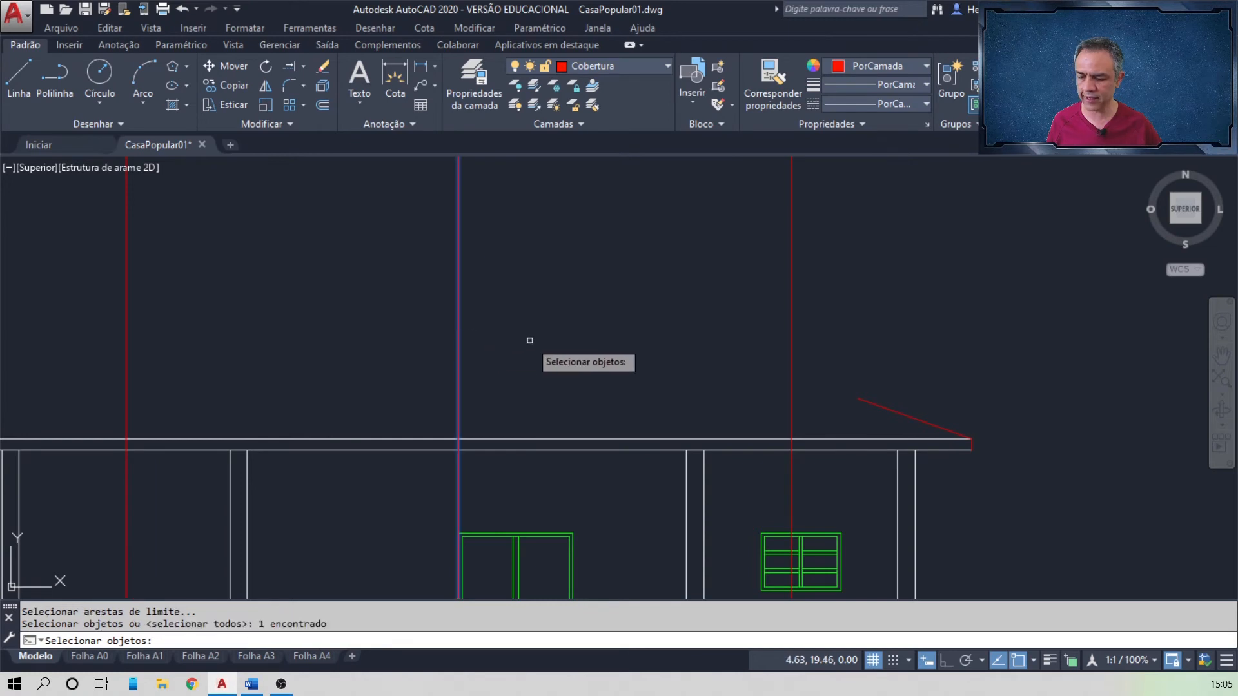
key(Return)
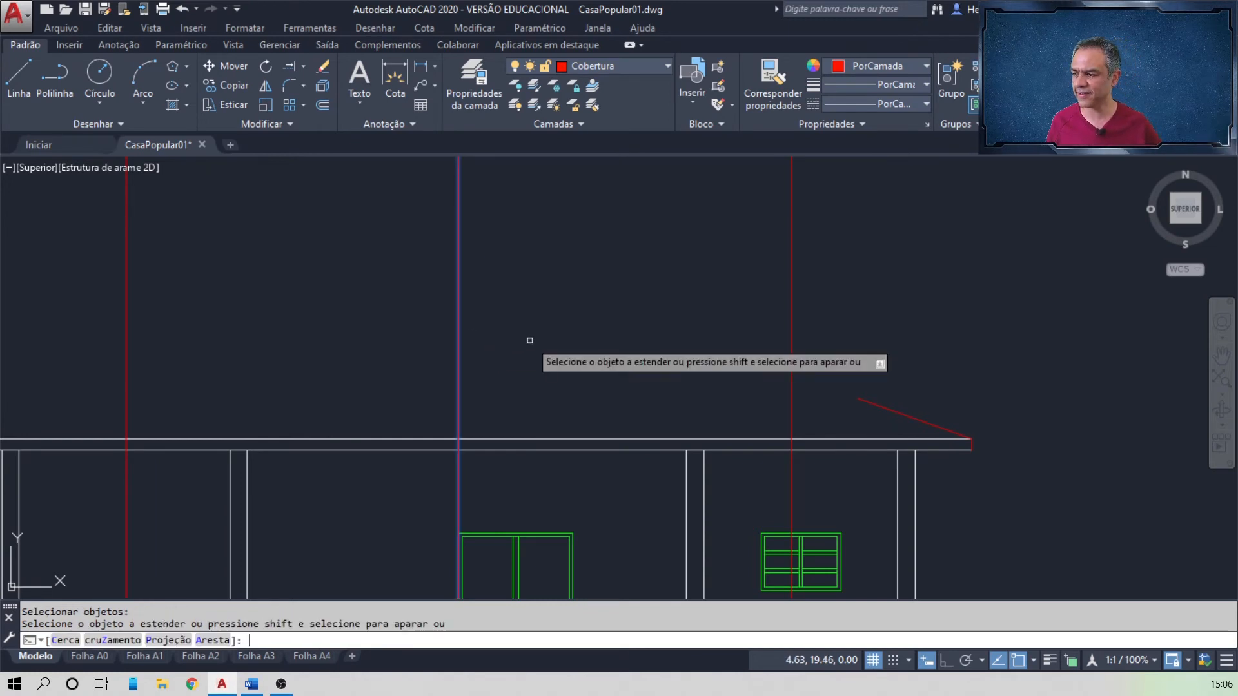
click(862, 397)
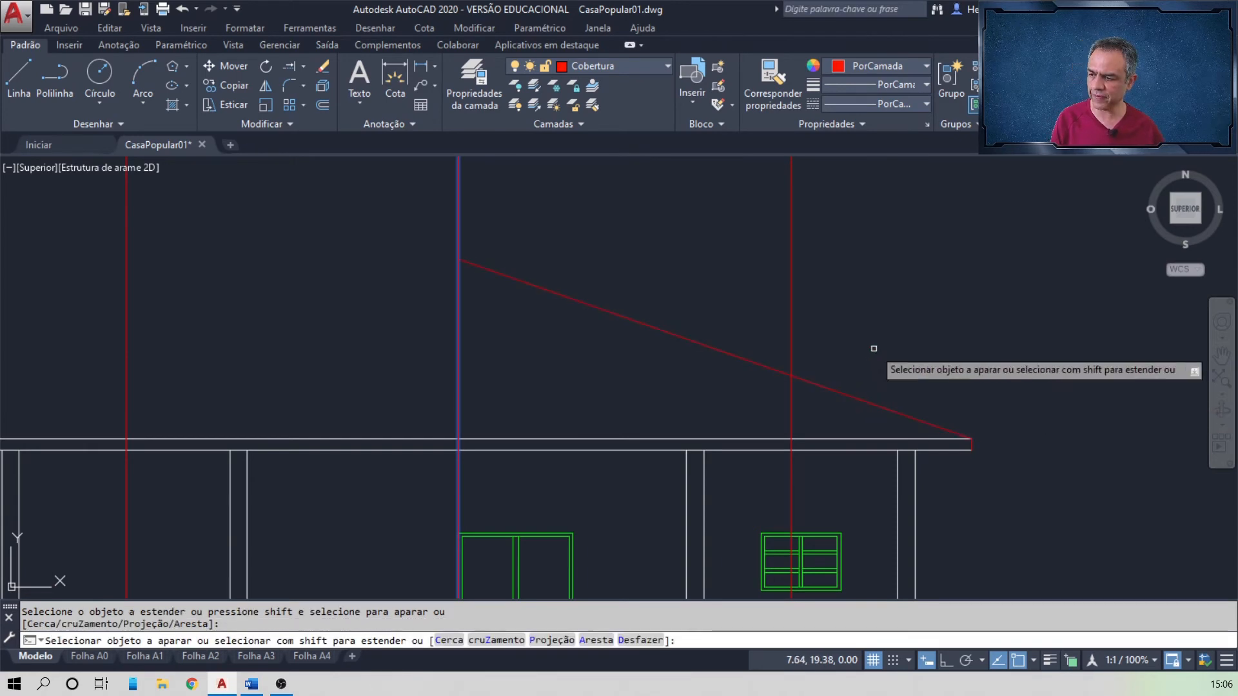
key(Return)
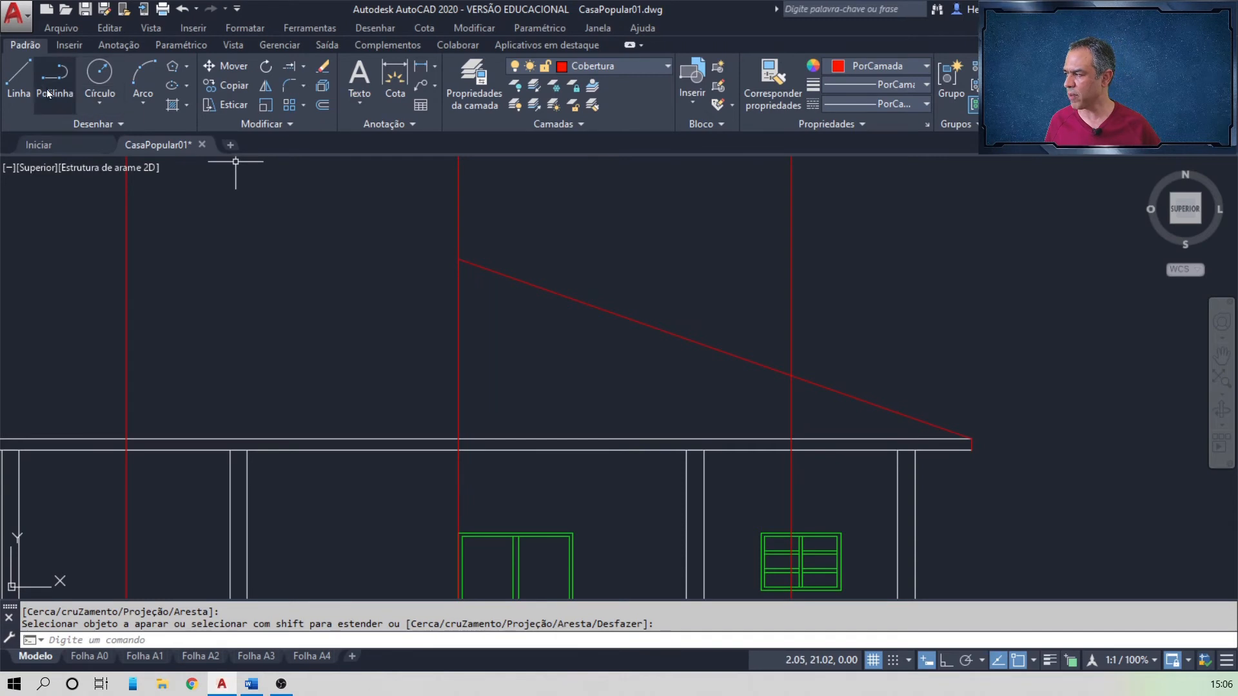
- Draw the left roof slope from the ridge point to the slab's upper left corner
click(19, 76)
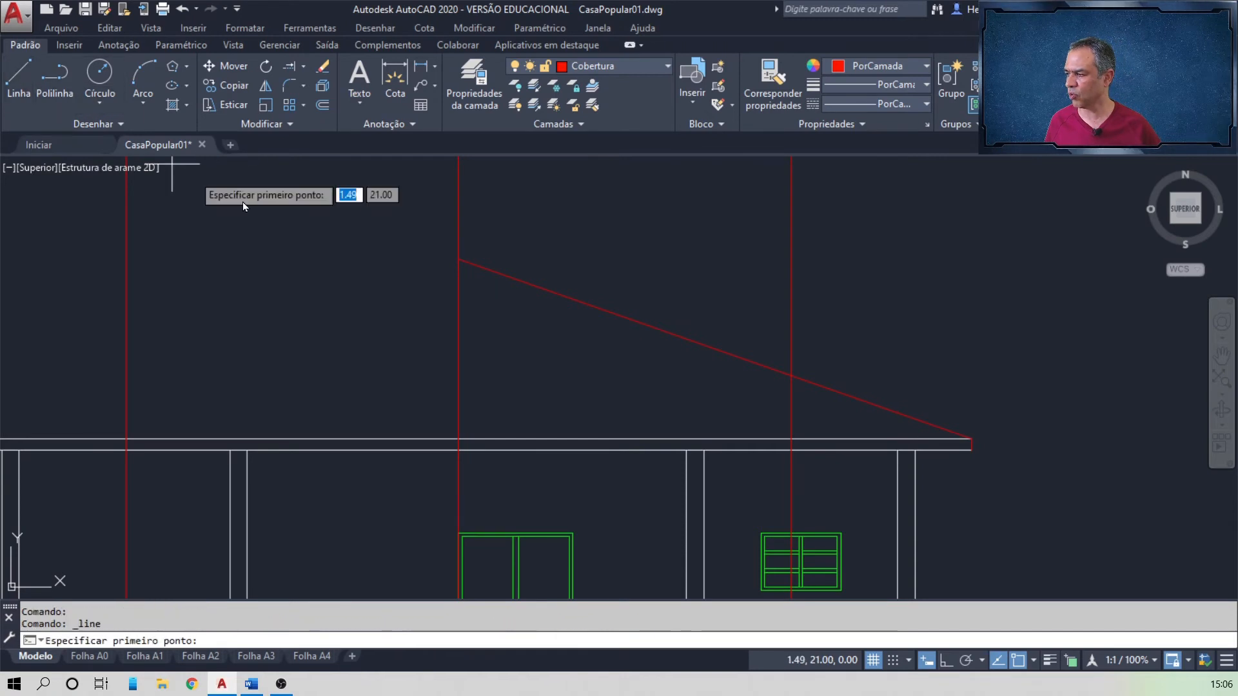
click(458, 259)
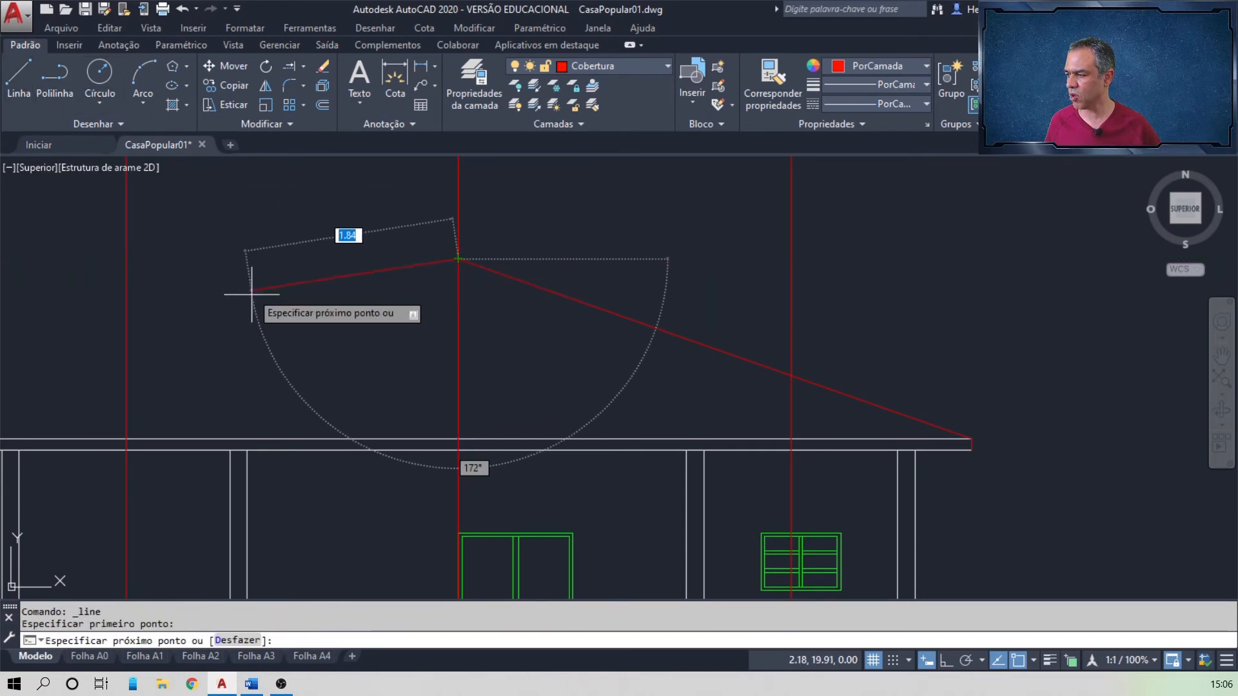
mouse_move(253, 288)
middle_down()
mouse_move(406, 296)
mouse_move(531, 253)
middle_up()
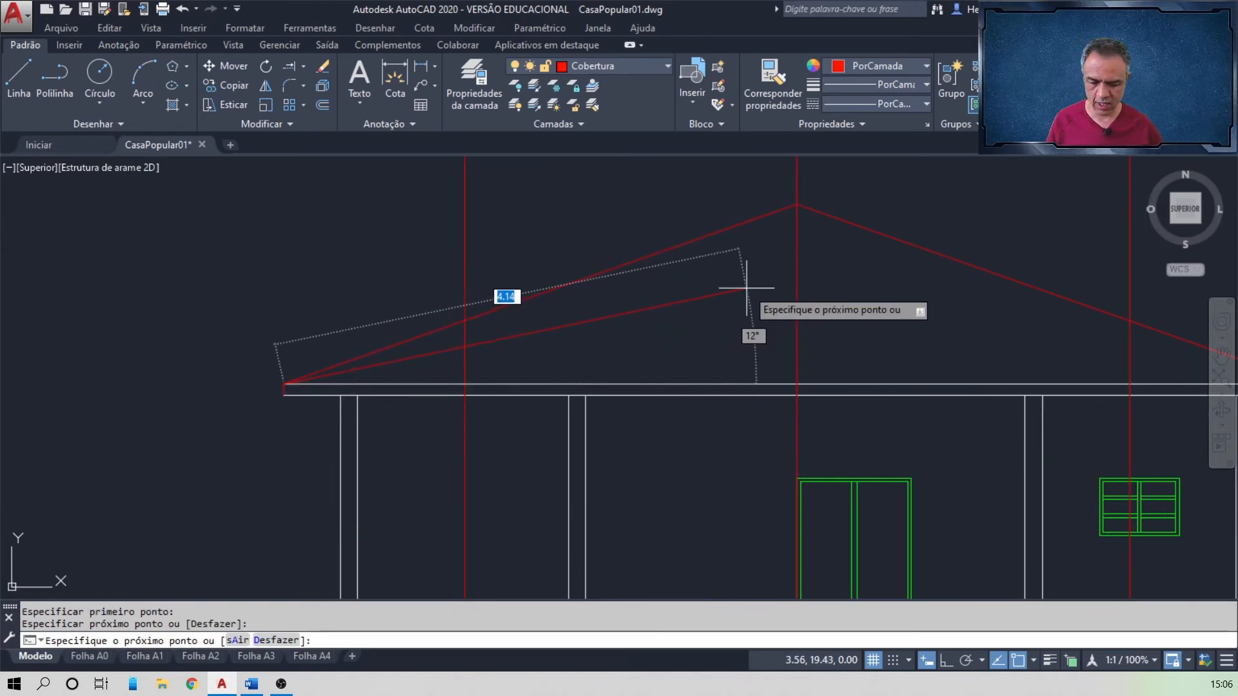
key(Return)
- Measure the roof height along the central construction line from the slab's top edge to the ridge point
mouse_move(880, 279)
middle_down()
mouse_move(733, 285)
mouse_move(613, 315)
mouse_move(622, 268)
middle_up()
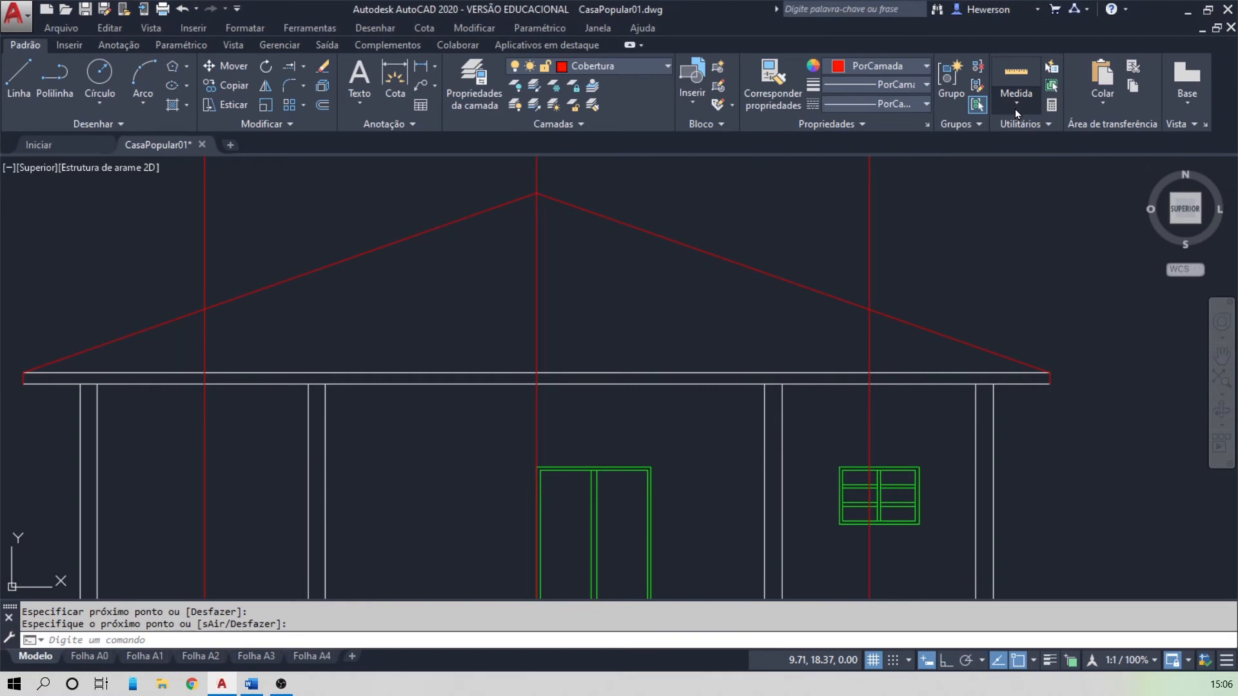
click(1016, 108)
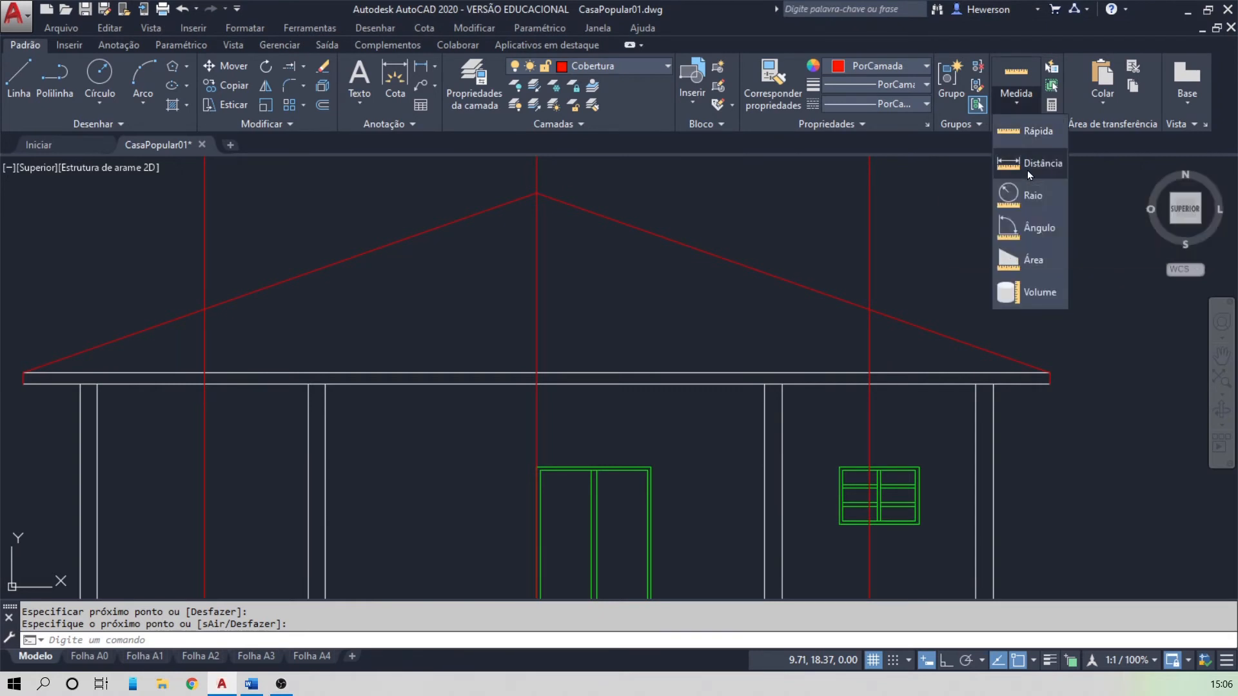
click(1027, 171)
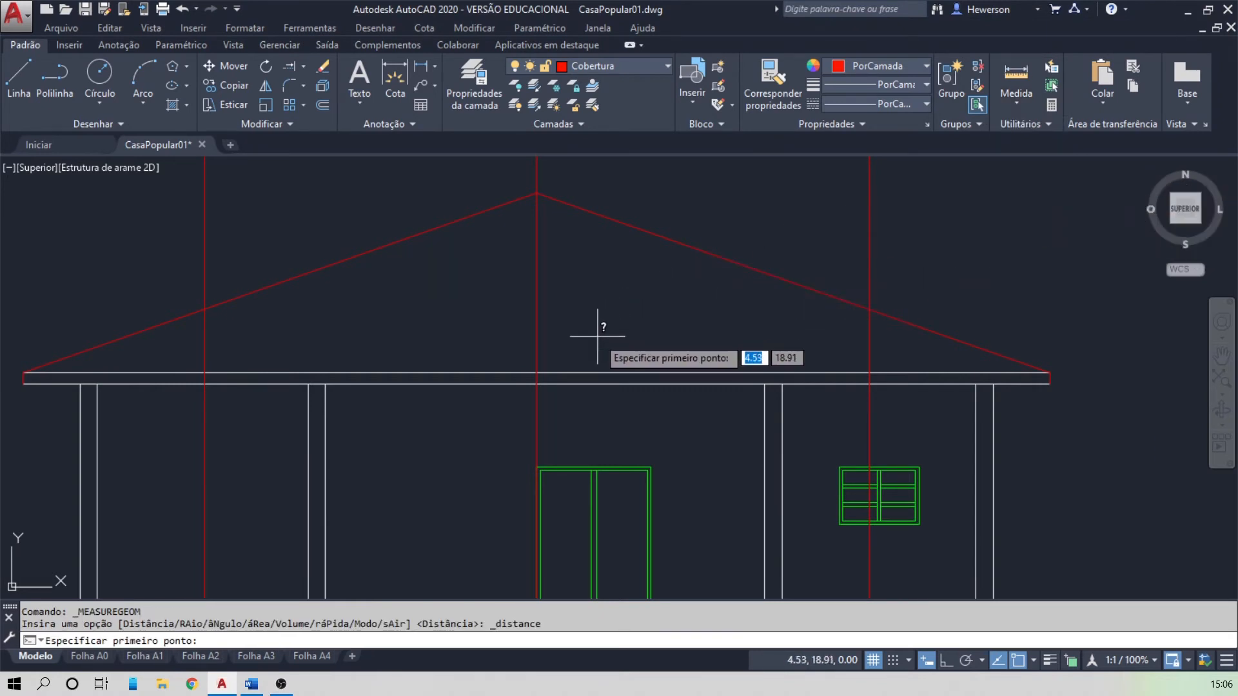
click(536, 373)
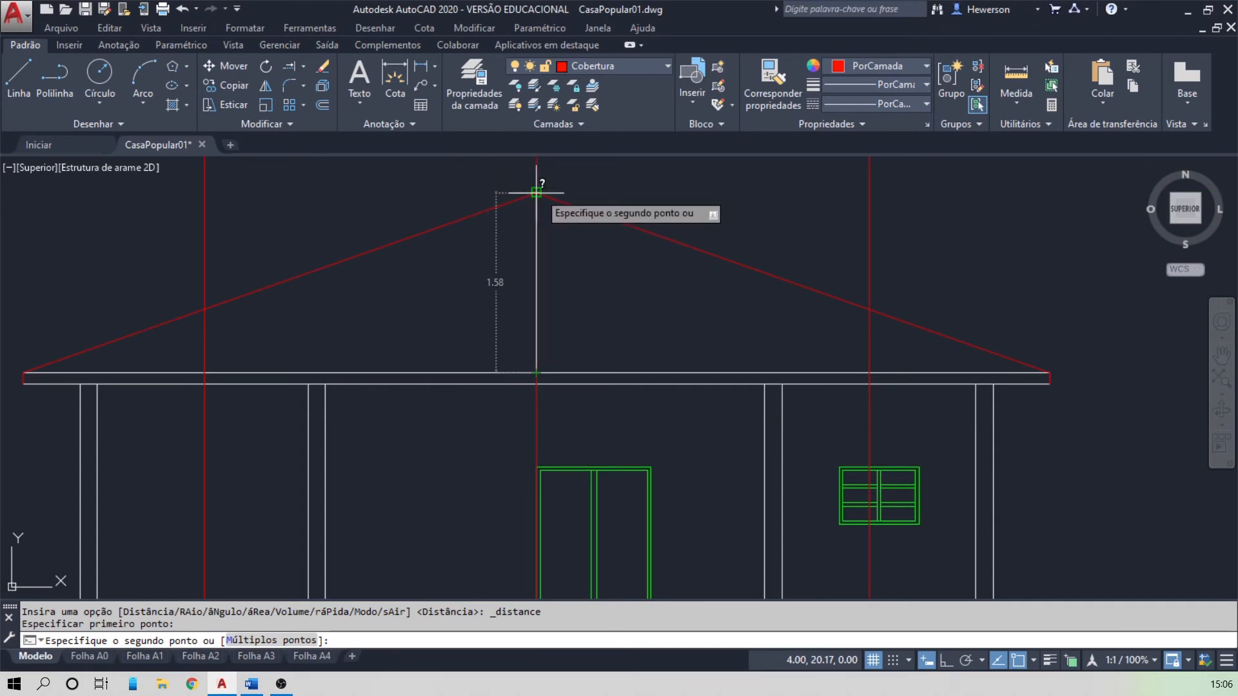
- Draw a horizontal line joining the two points where the outer vertical construction lines cross the sloping roof lines, as the Word exercise asks
key(Escape)
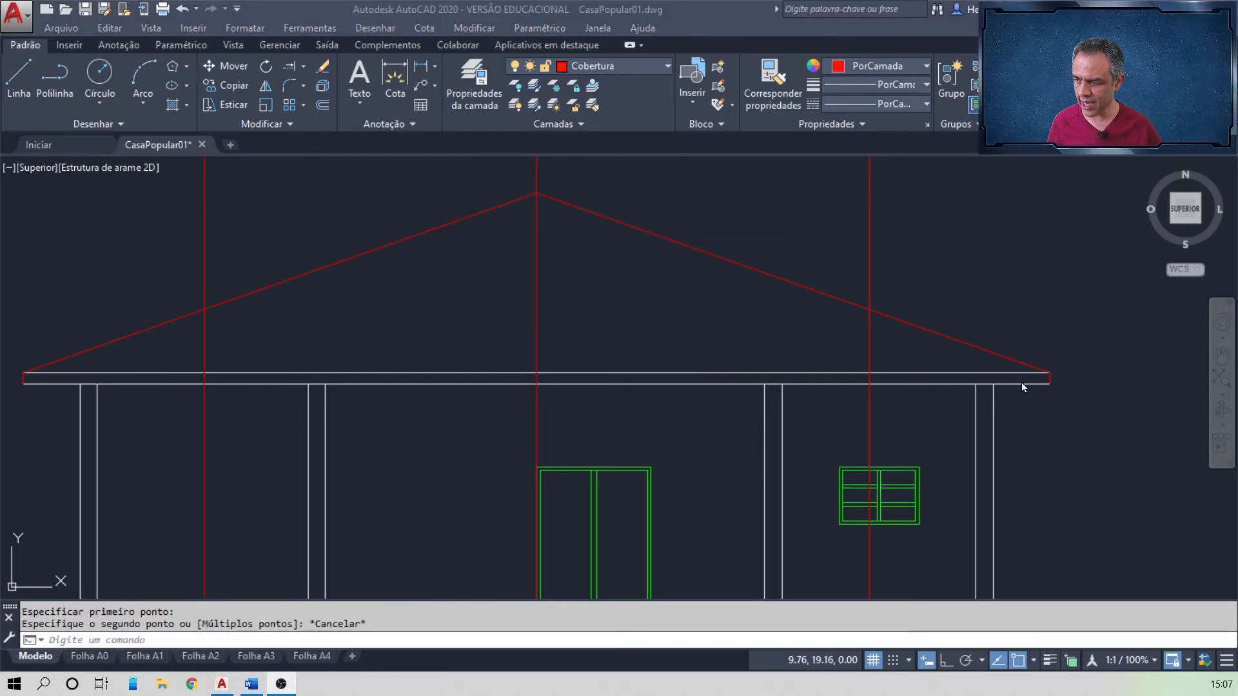
key(alt+Tab)
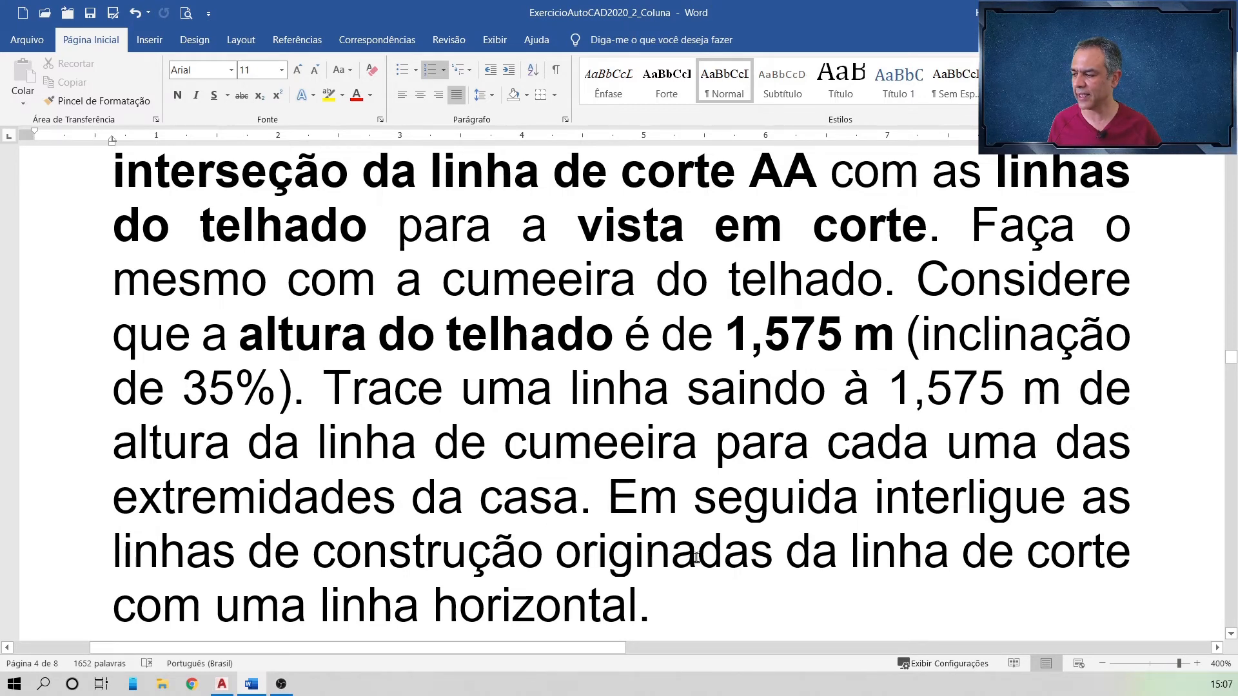
key(alt+Tab)
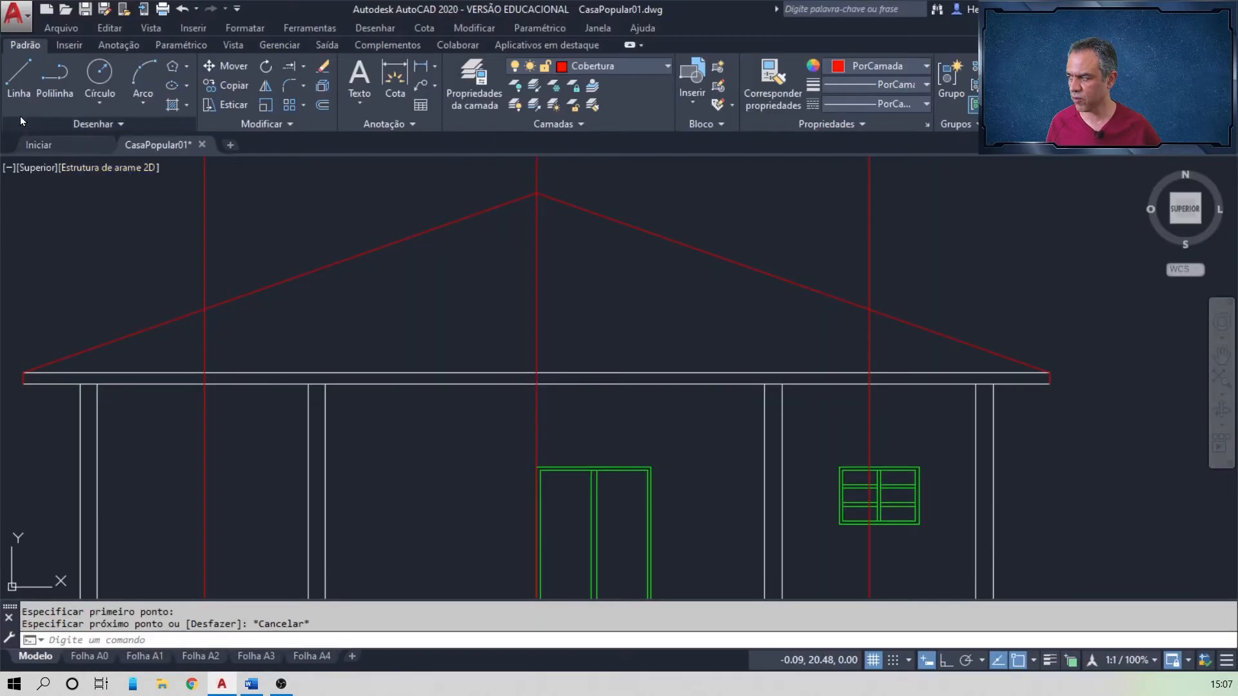
click(19, 81)
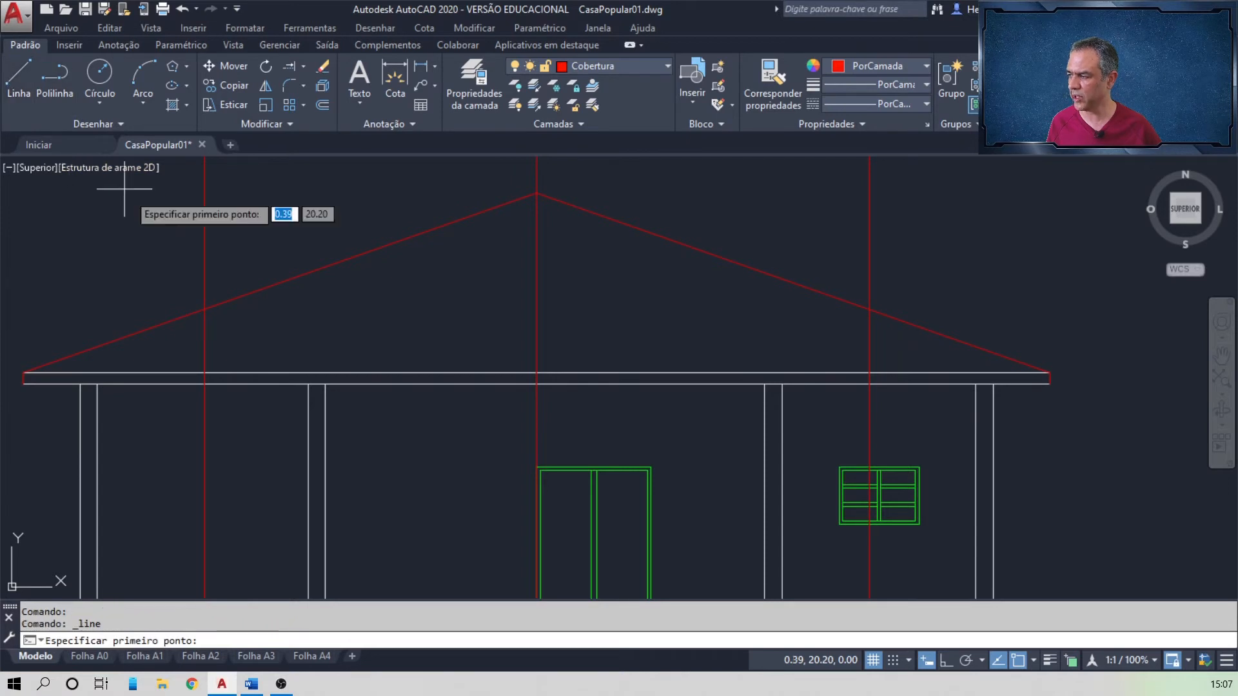
click(204, 310)
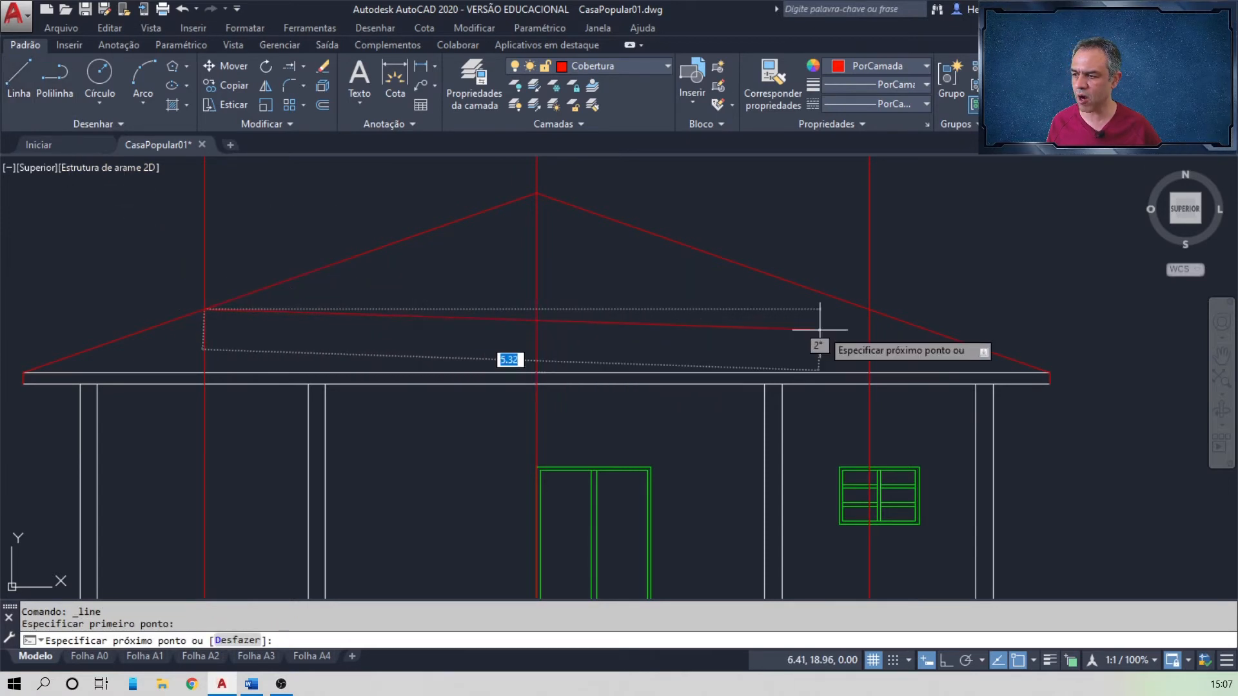
click(865, 310)
key(Return)
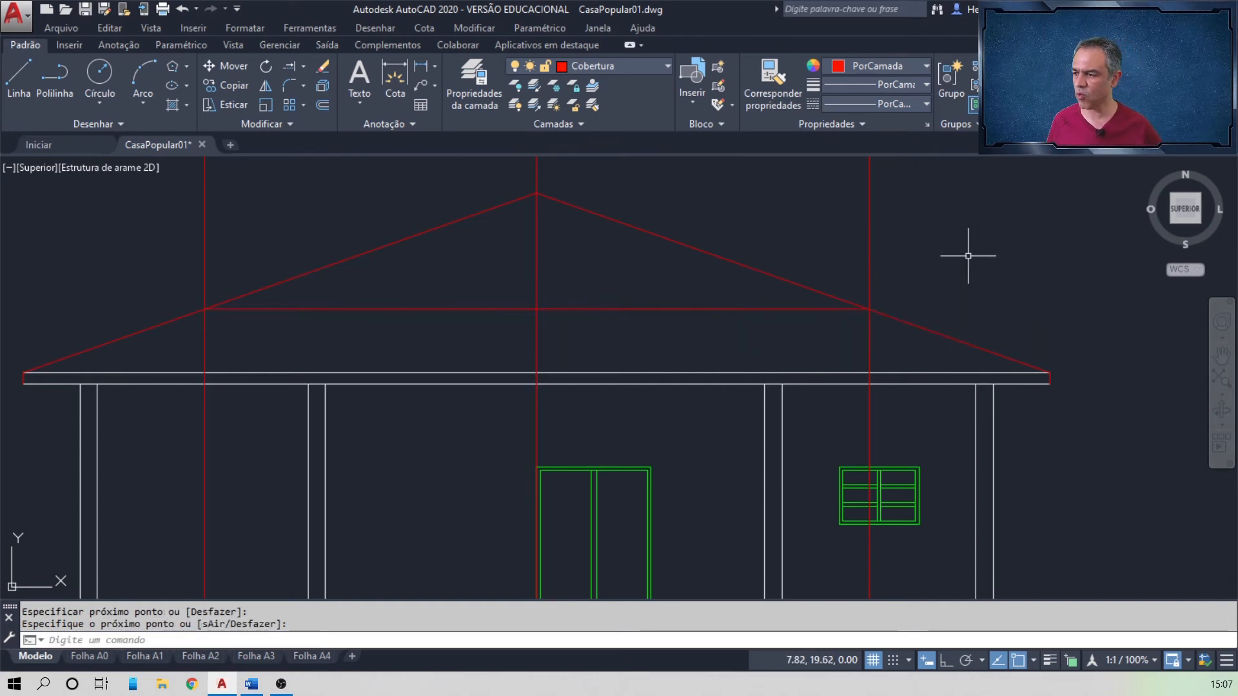
- Check the exercise figure and instruction 10 in Word, and erase the three vertical construction lines crossing the roof in AutoCAD
key(alt+Tab)
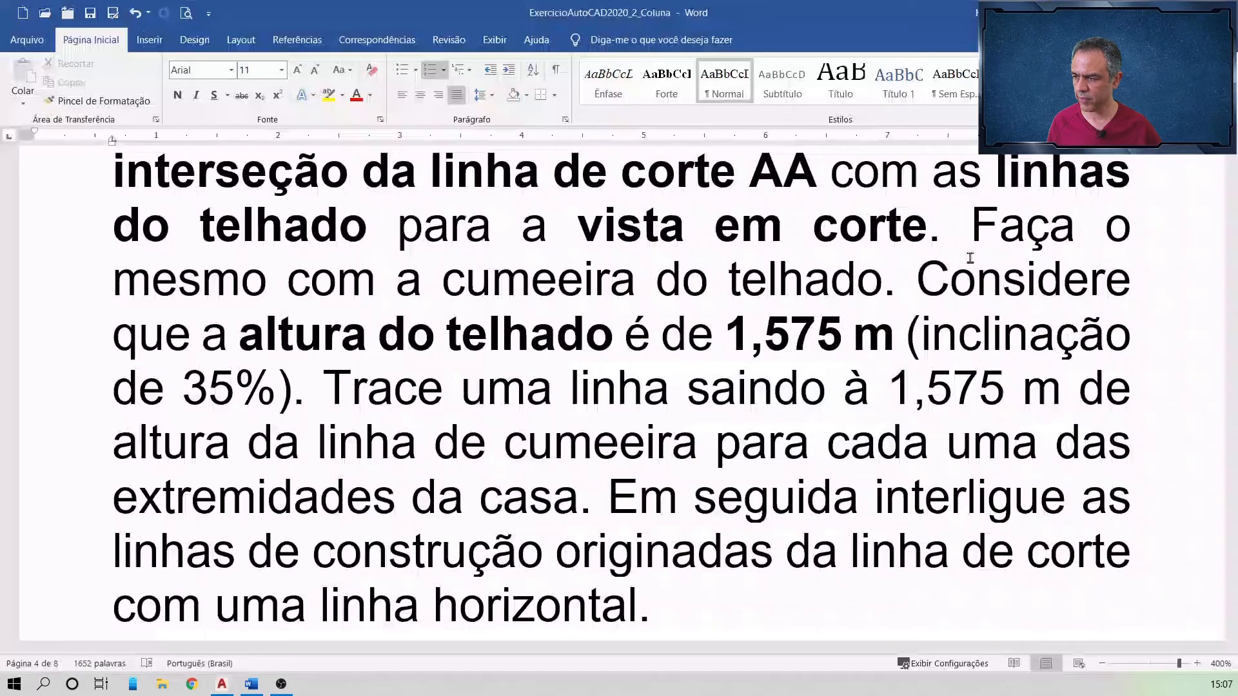
scroll(941, 331, down, 10)
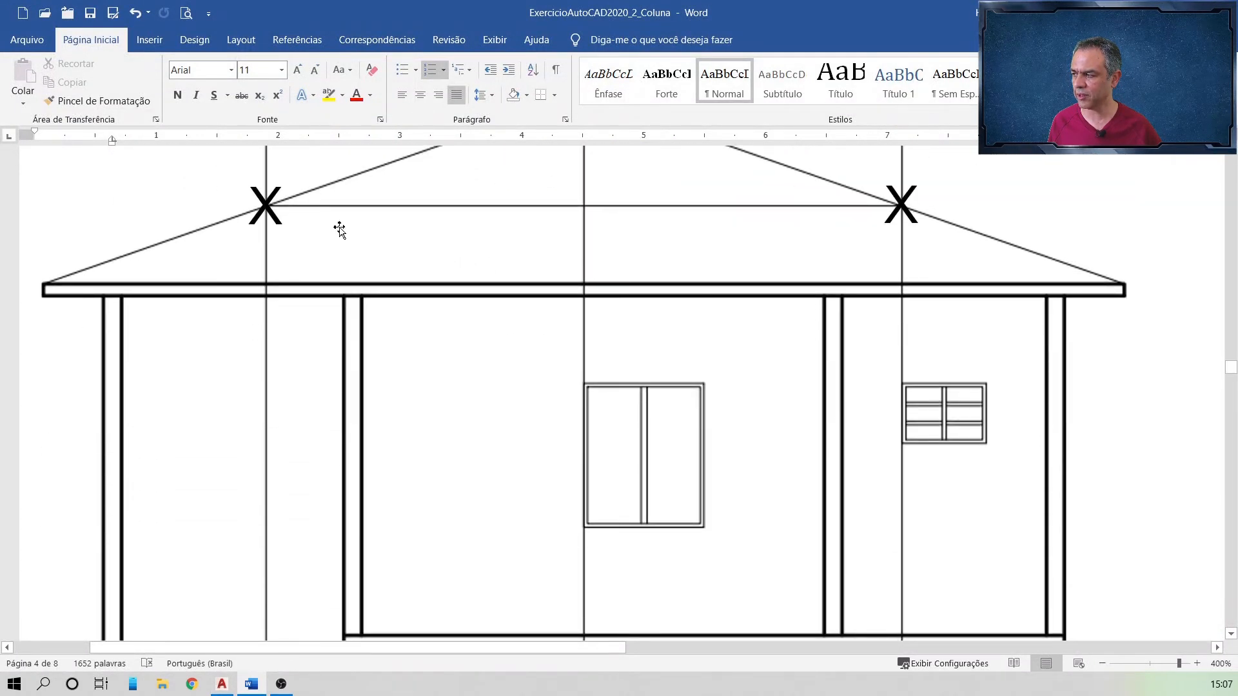
scroll(882, 226, down, 5)
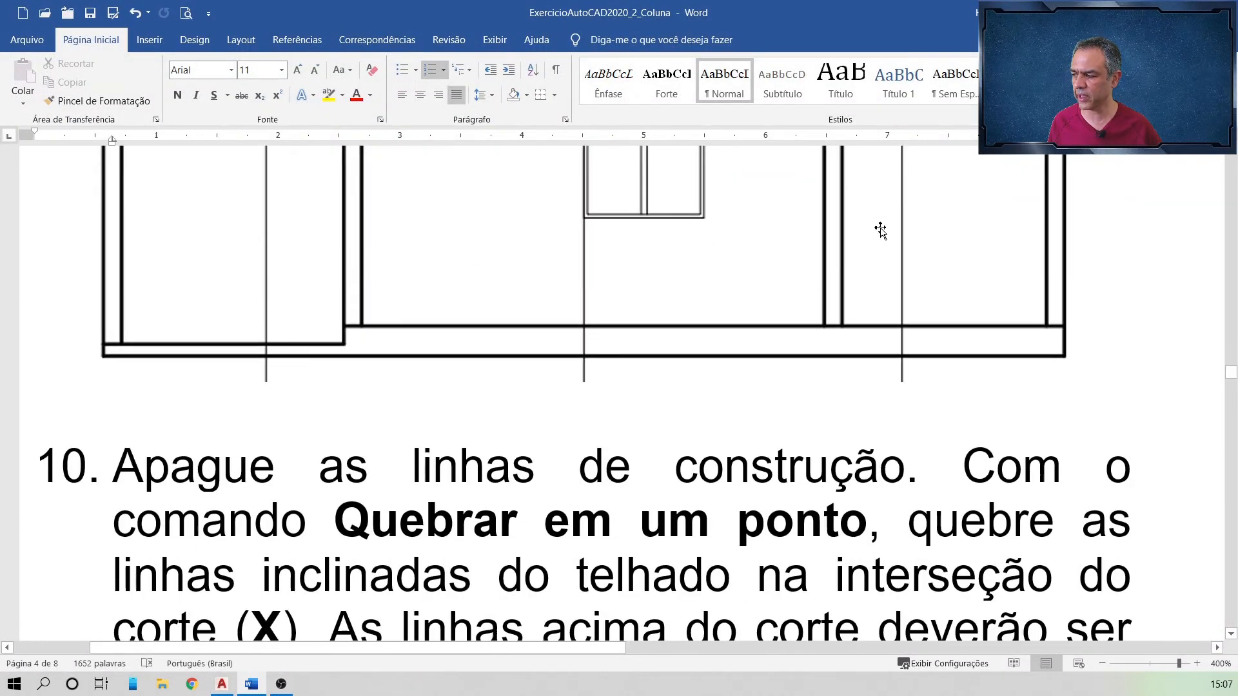
scroll(881, 230, up, 2)
key(alt+Tab)
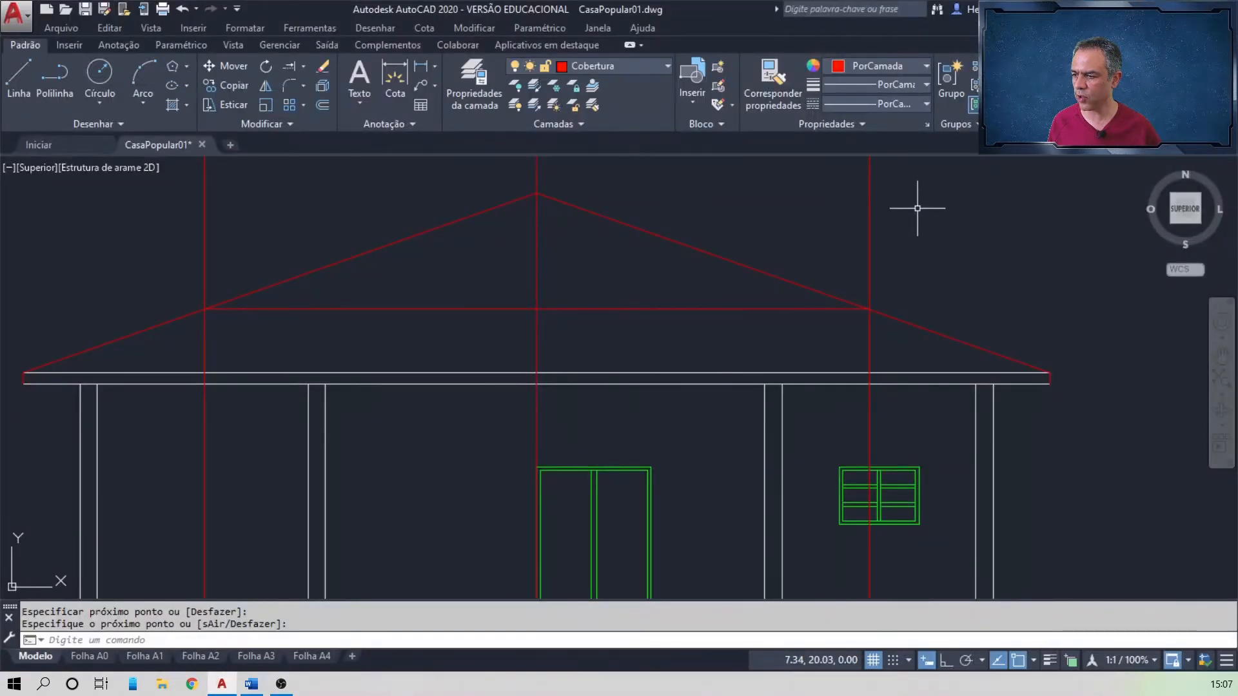
middle_drag(918, 208, 918, 324)
click(925, 183)
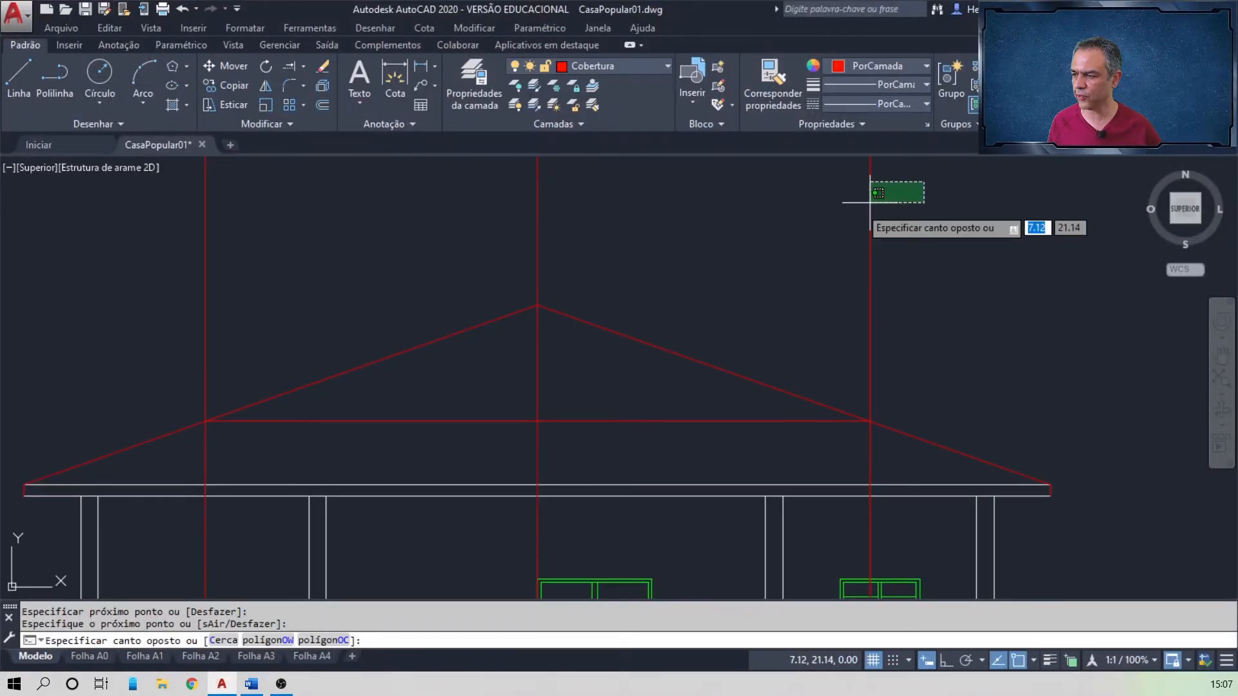
click(174, 249)
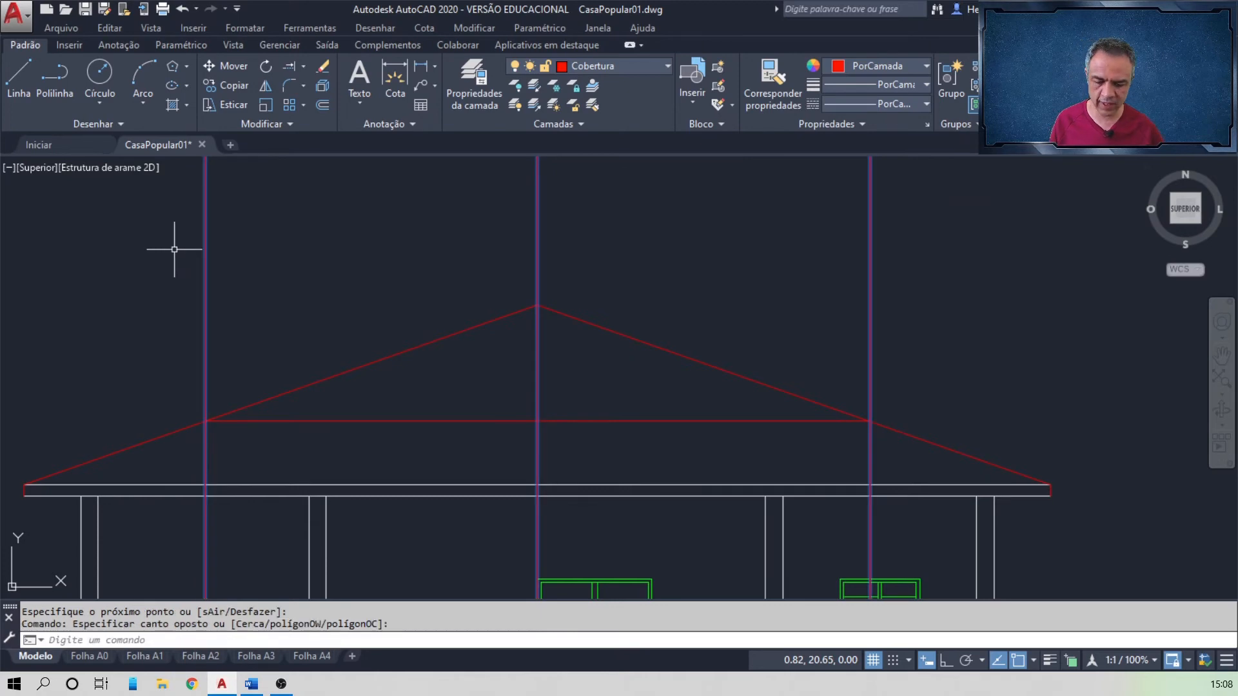
key(Delete)
- Review instruction 10 in Word and break the right sloping roof line in AutoCAD at its intersection with the horizontal line using Break at Point
key(alt+Tab)
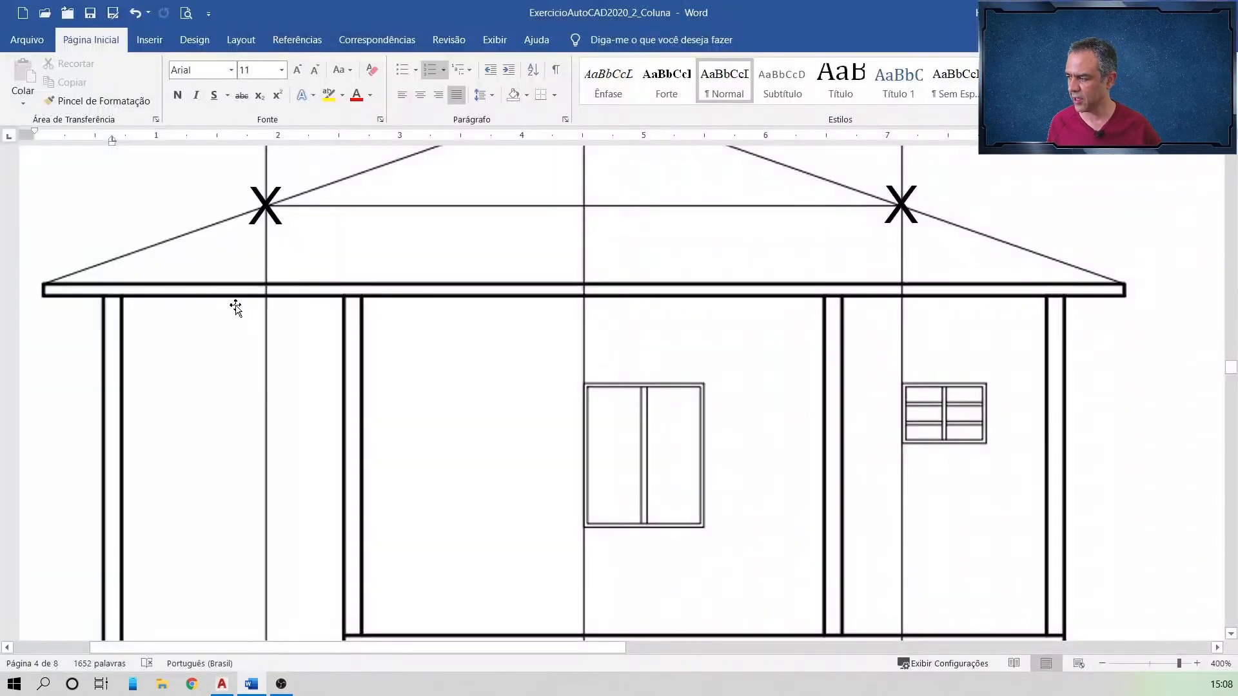
scroll(236, 308, down, 5)
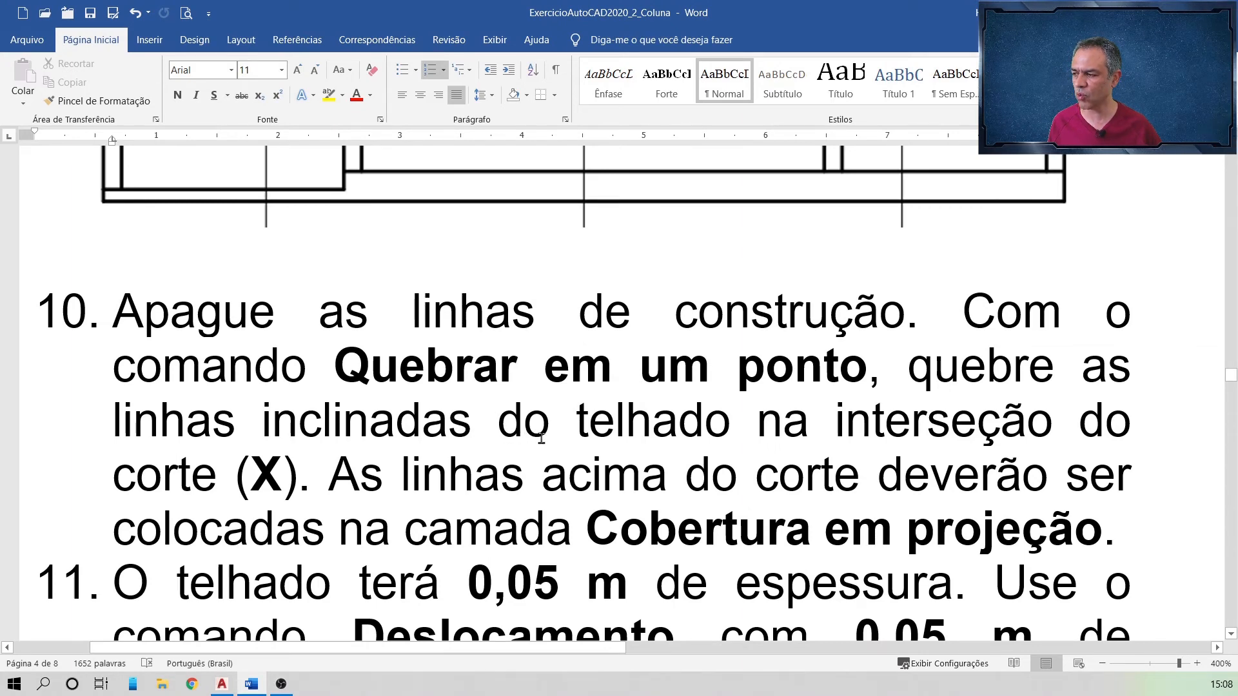
scroll(542, 438, up, 5)
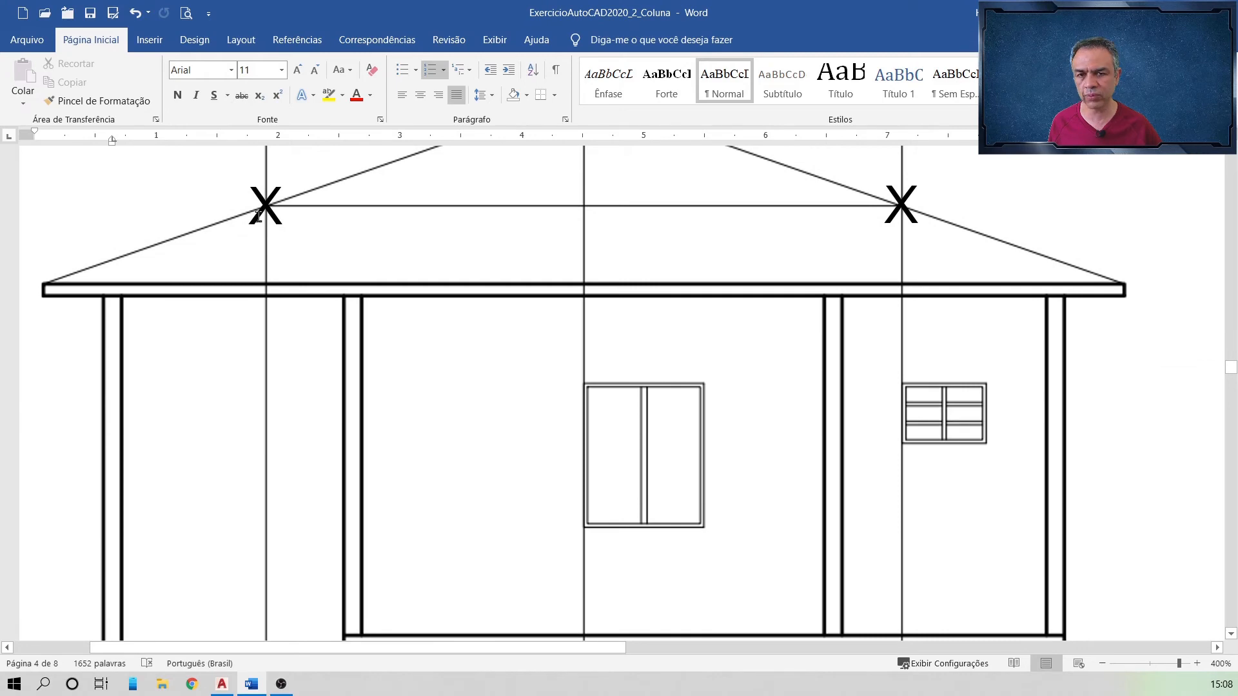
scroll(316, 266, down, 7)
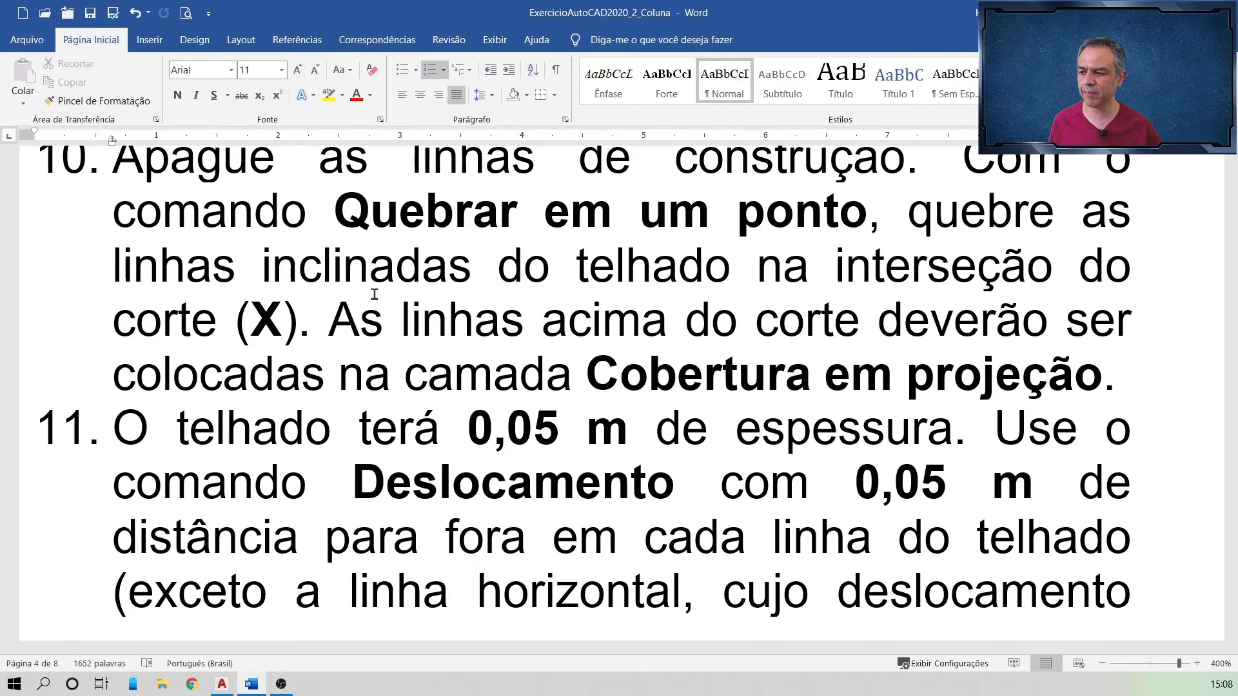
key(alt+Tab)
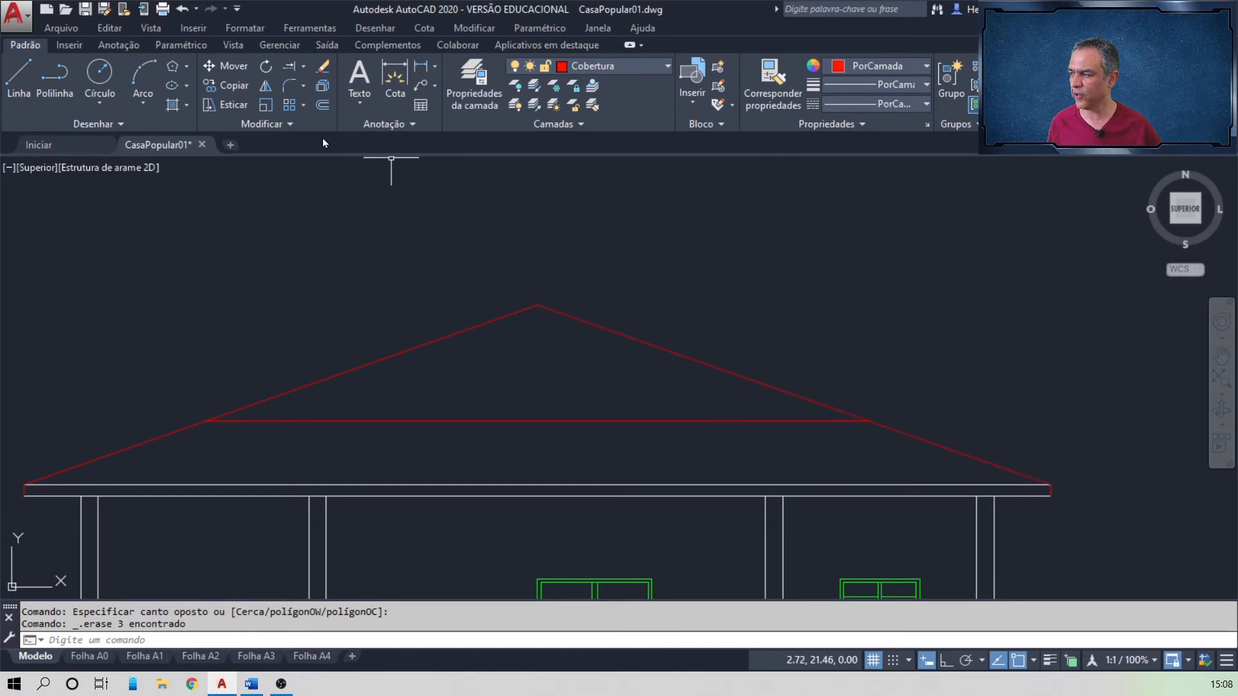
click(291, 126)
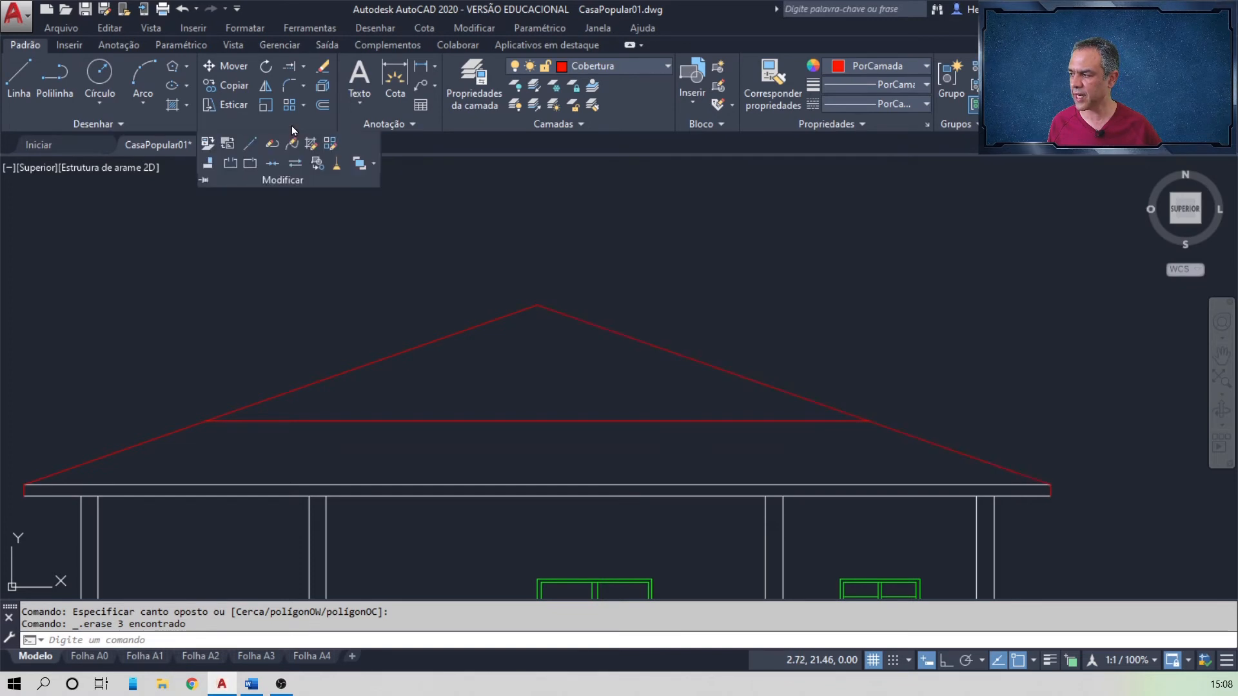
click(255, 166)
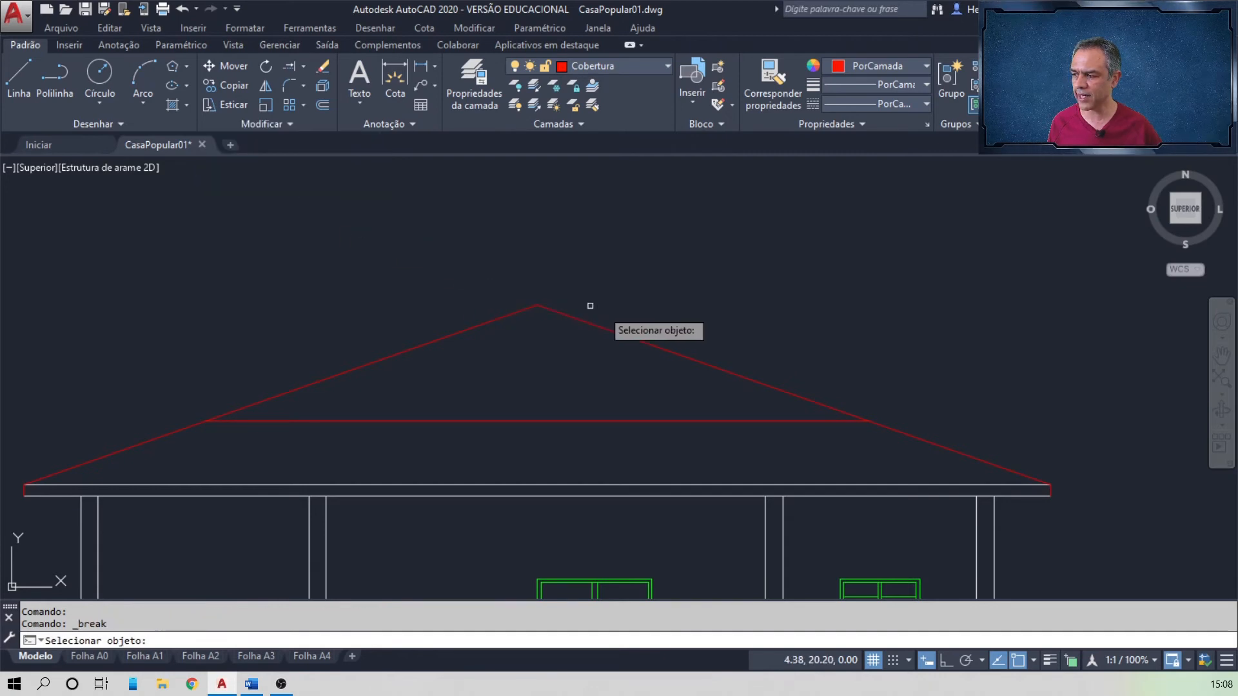
click(713, 367)
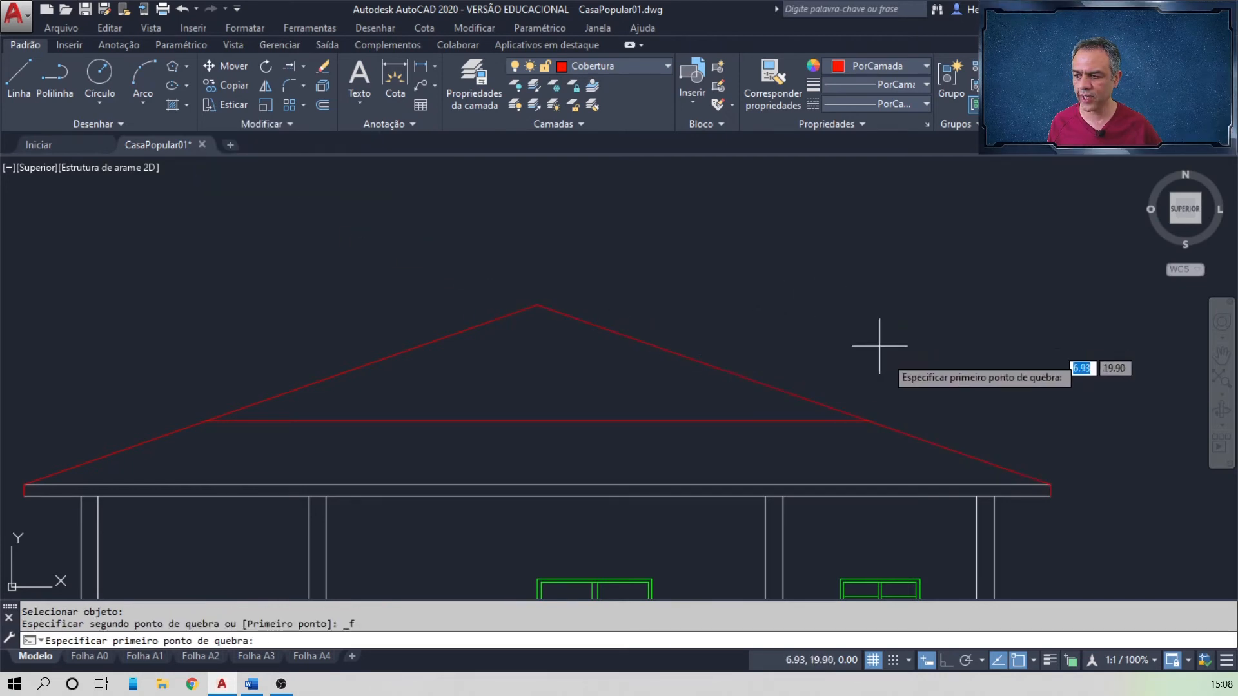
scroll(883, 411, up, 5)
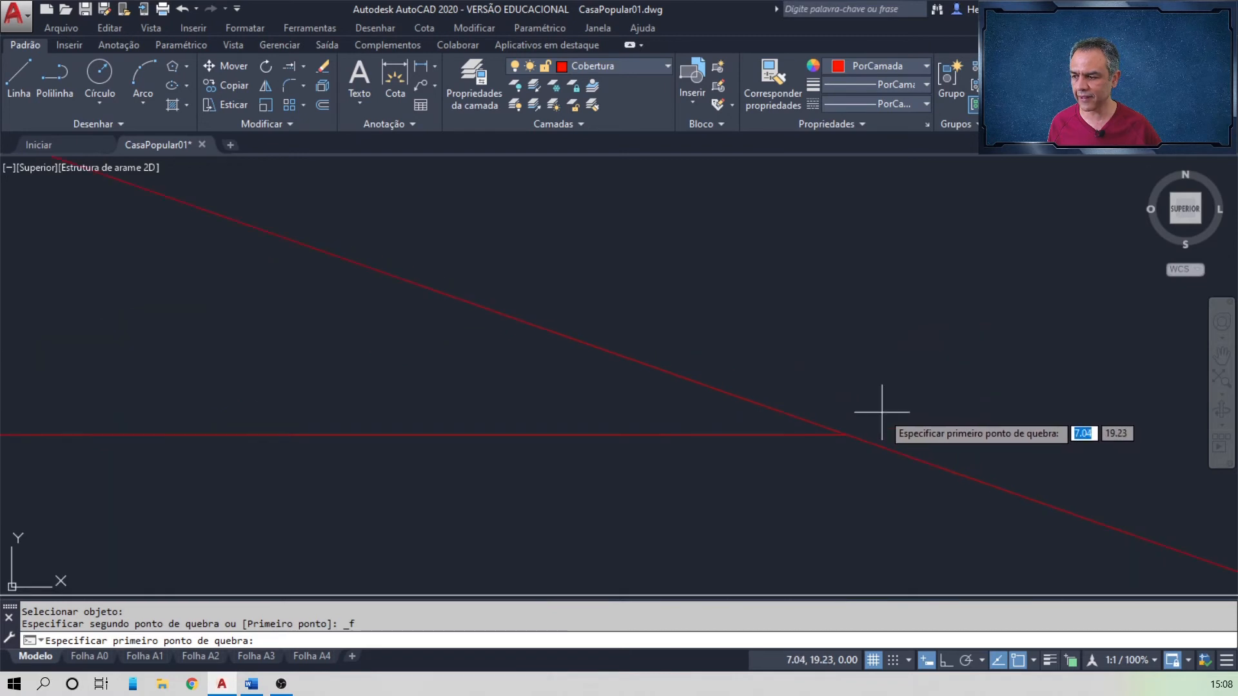
click(840, 435)
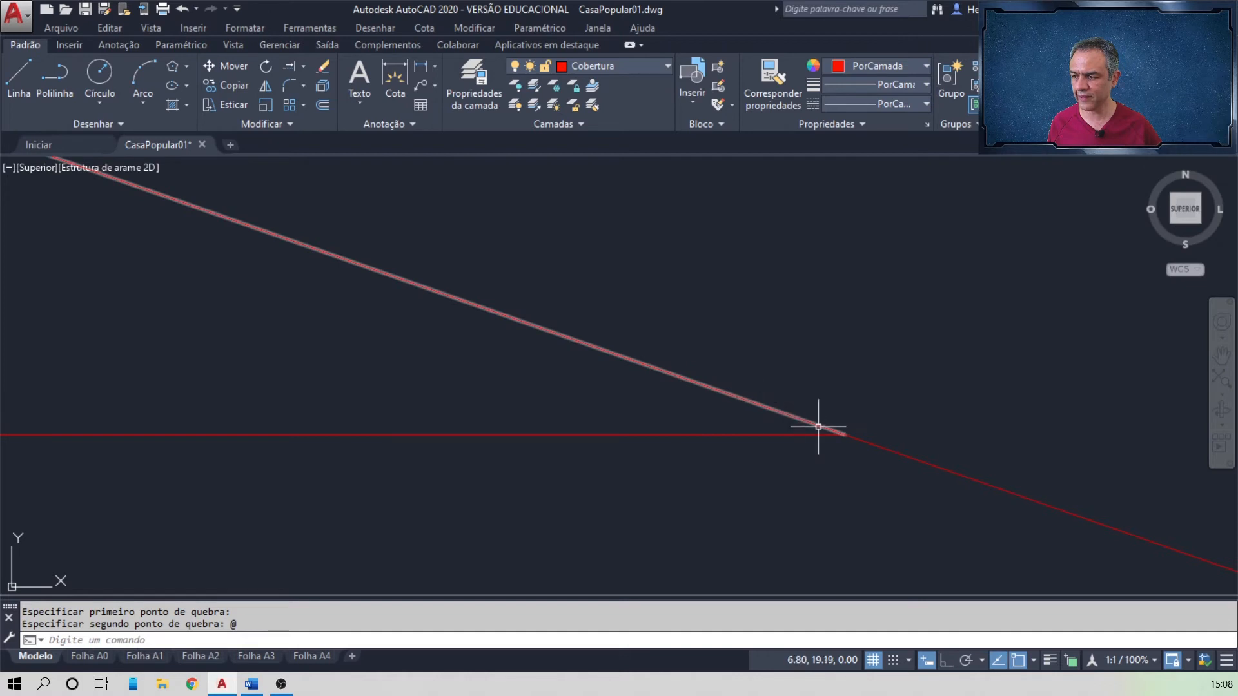
scroll(856, 436, down, 5)
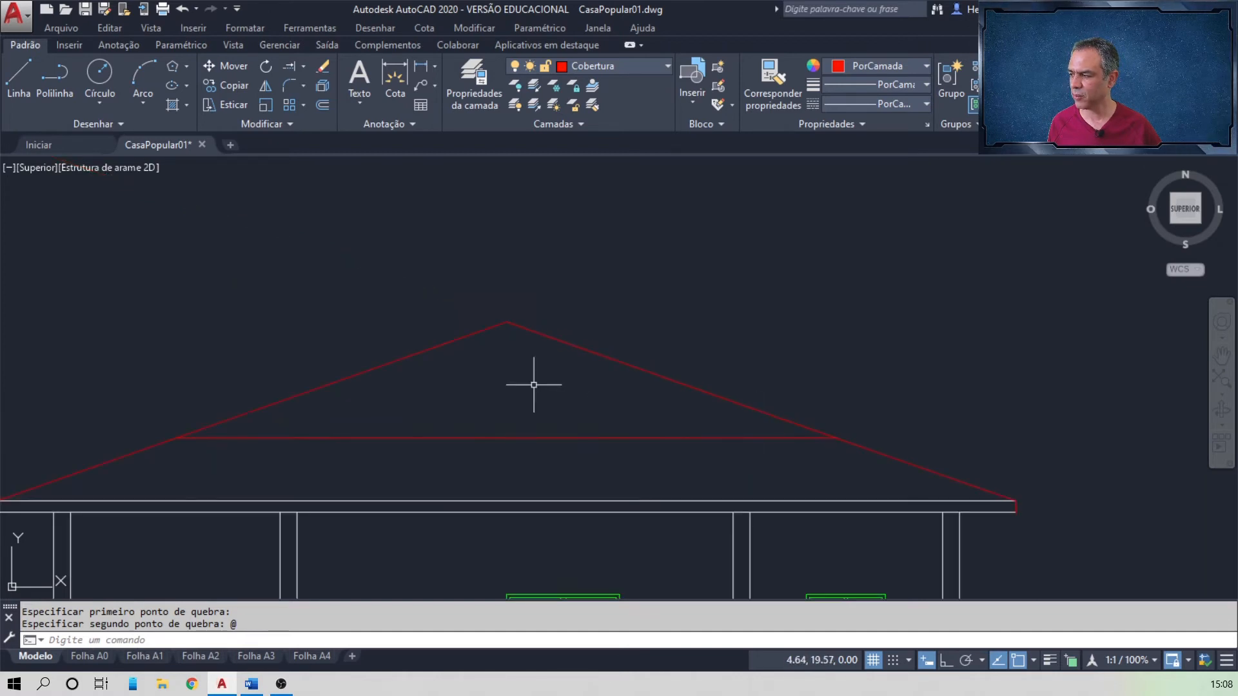
- Break the left sloping roof line at a single point where it meets the end of the horizontal line
middle_drag(533, 387, 850, 322)
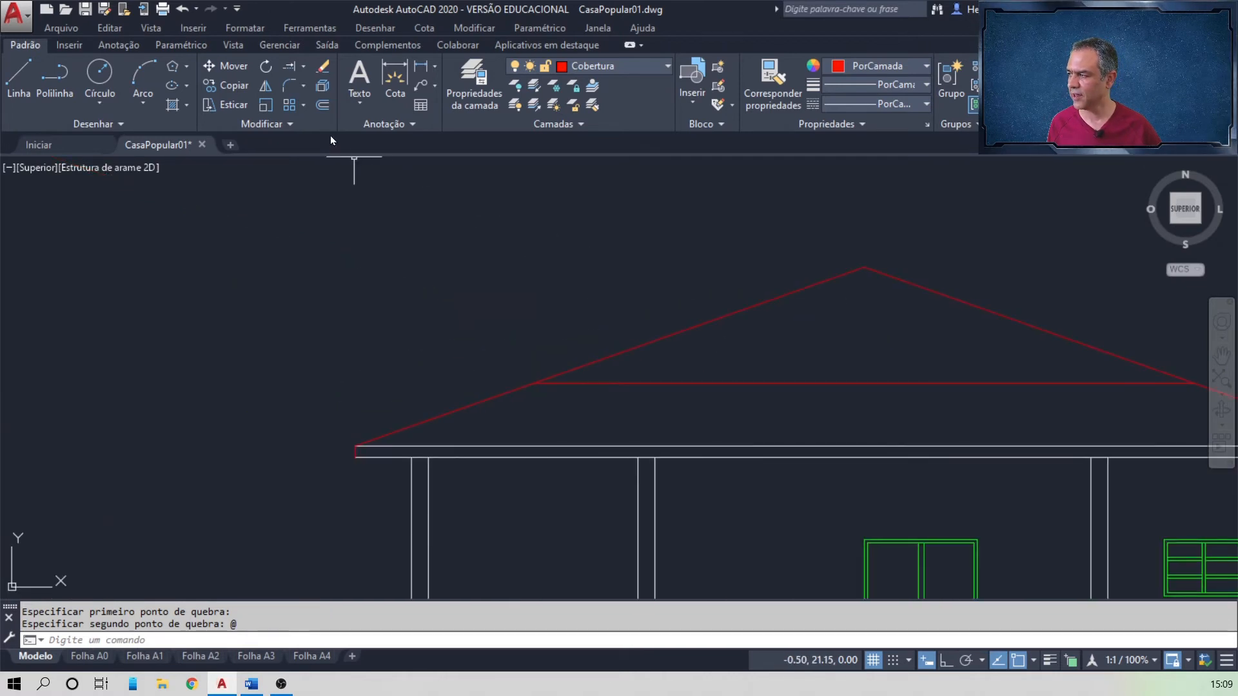
click(285, 127)
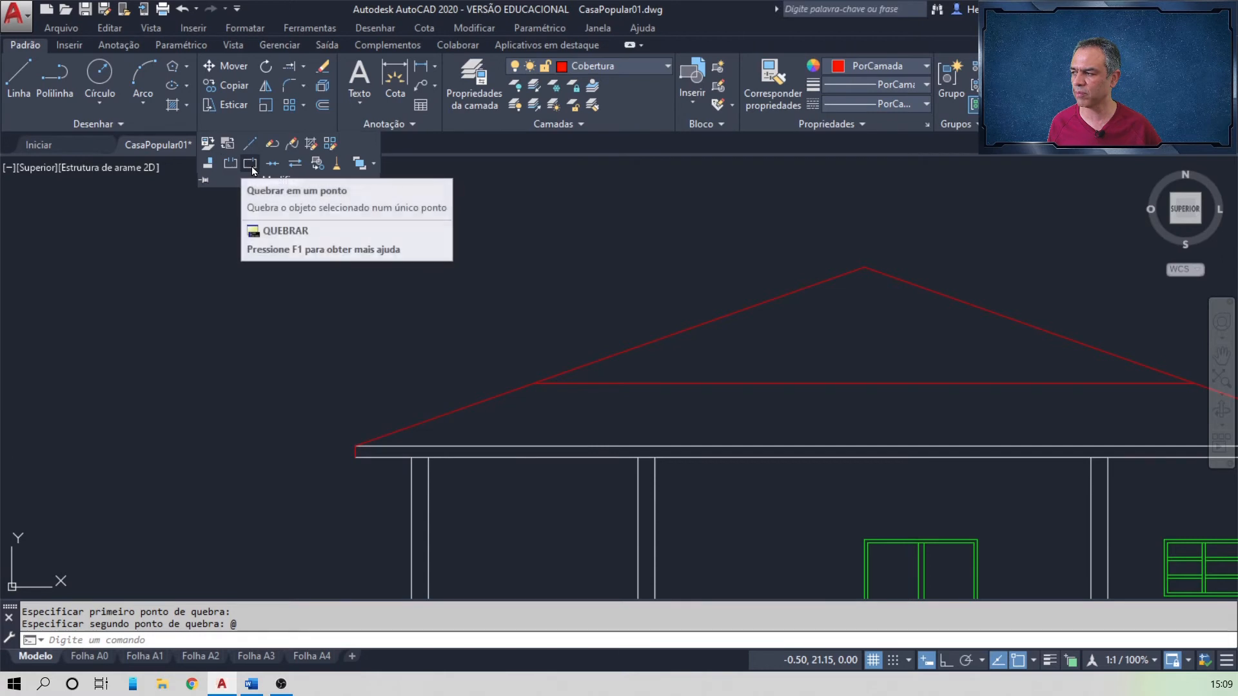
click(251, 166)
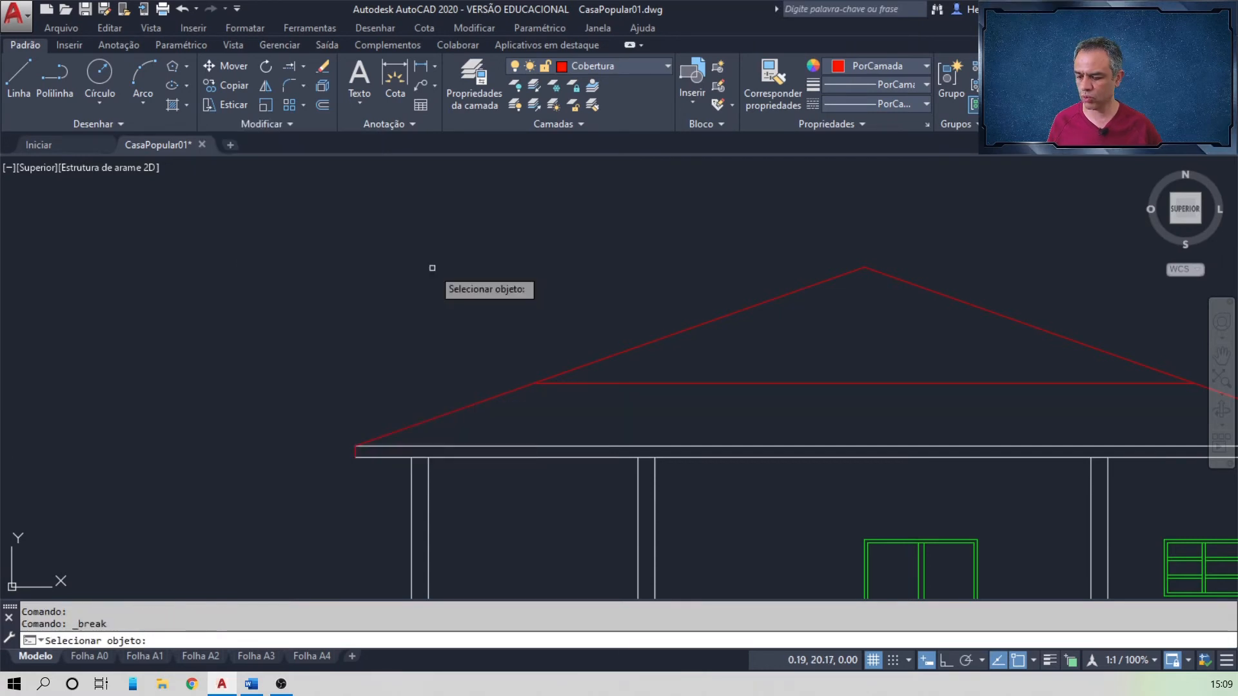
click(650, 340)
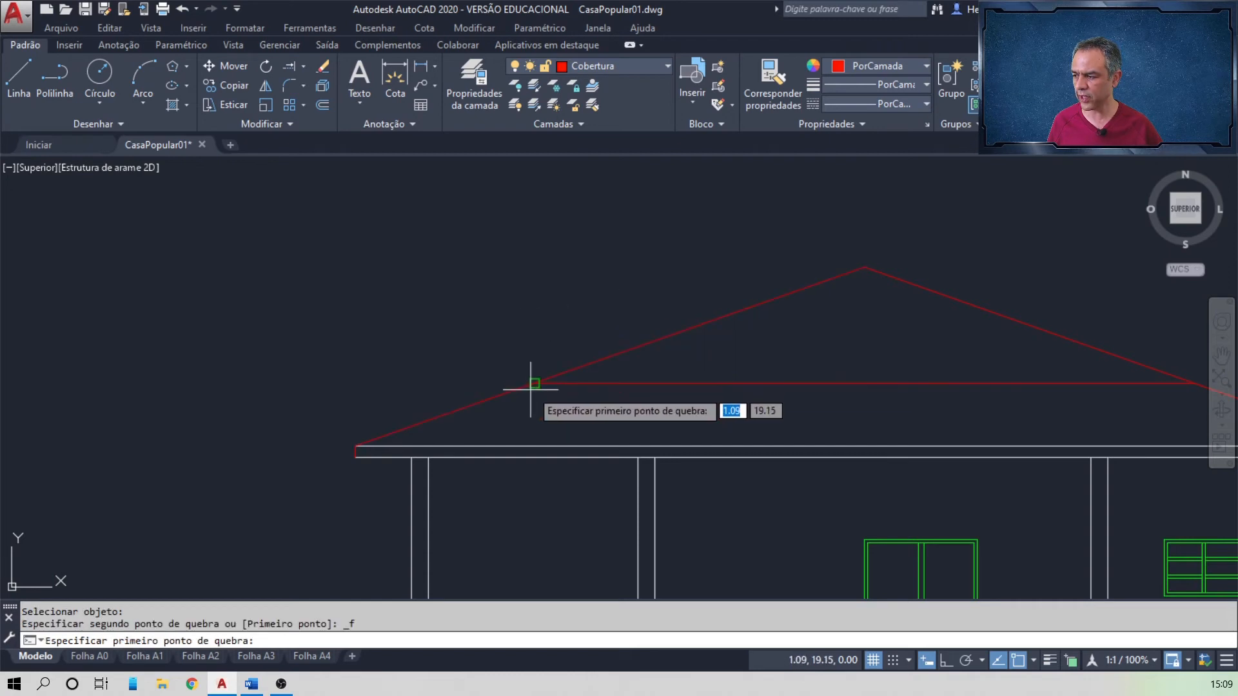
scroll(534, 384, up, 2)
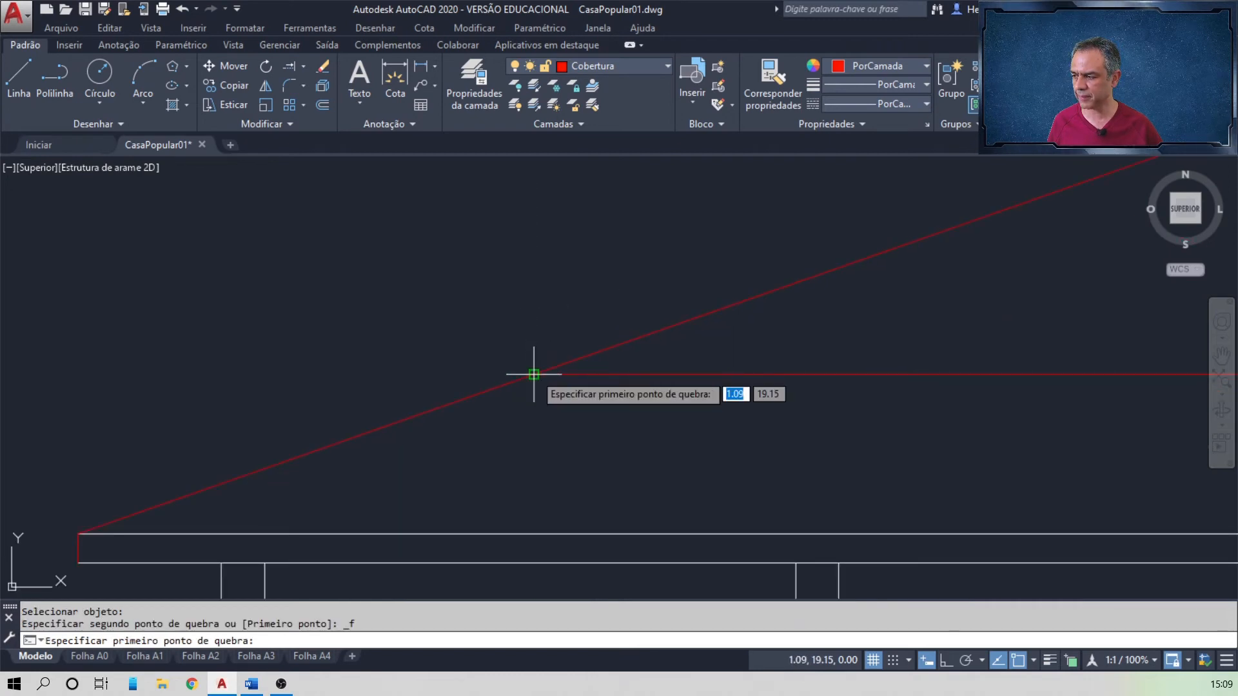
click(534, 374)
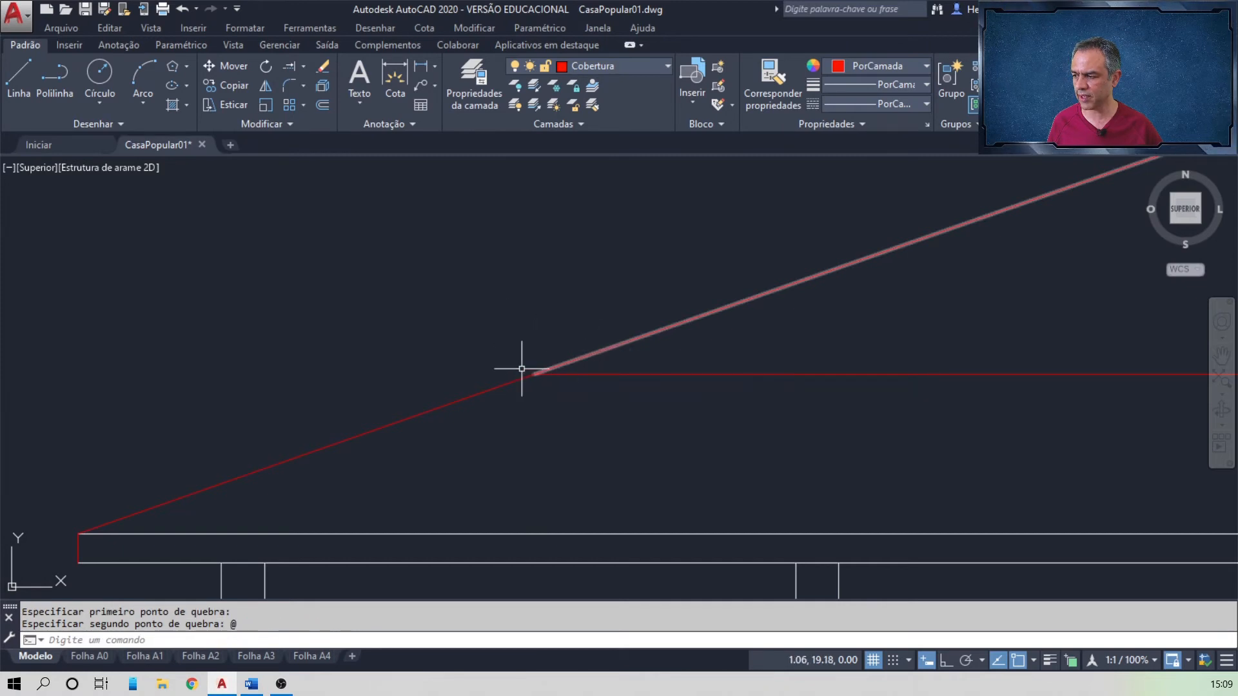
scroll(492, 311, down, 3)
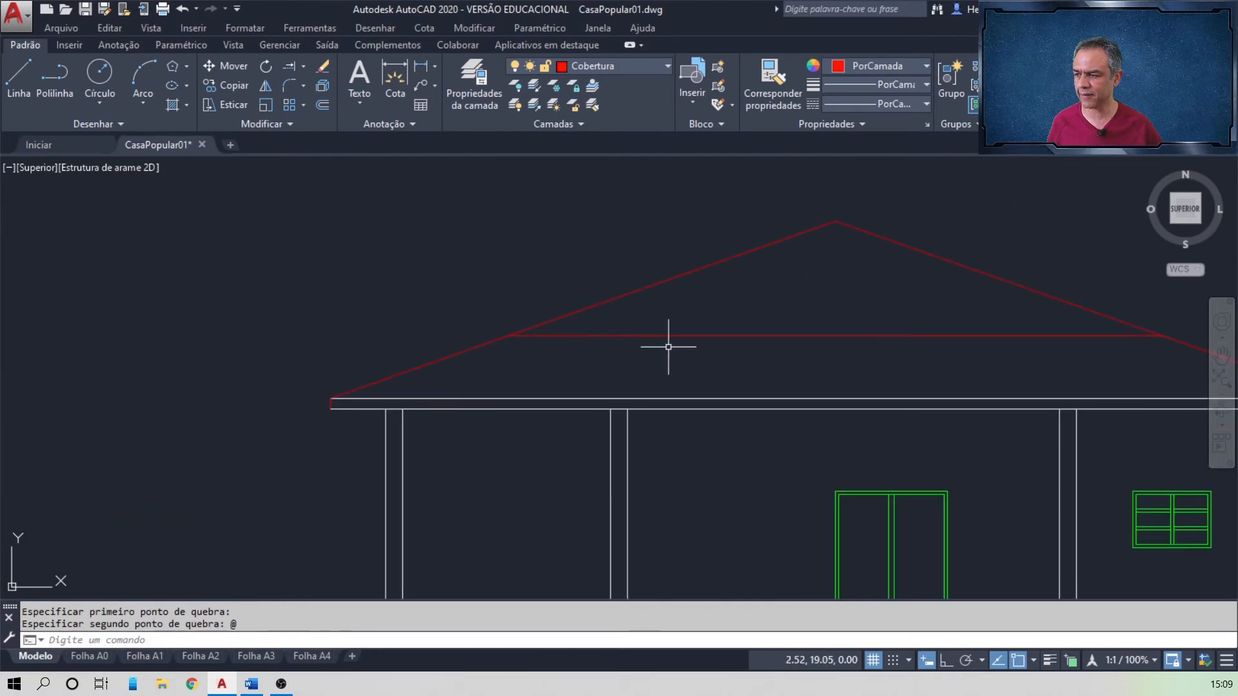
- Check the required layer in the Word exercise and assign the two sloping roof lines above the horizontal line to the Cobertura em projeção layer
middle_drag(669, 347, 473, 349)
key(alt+Tab)
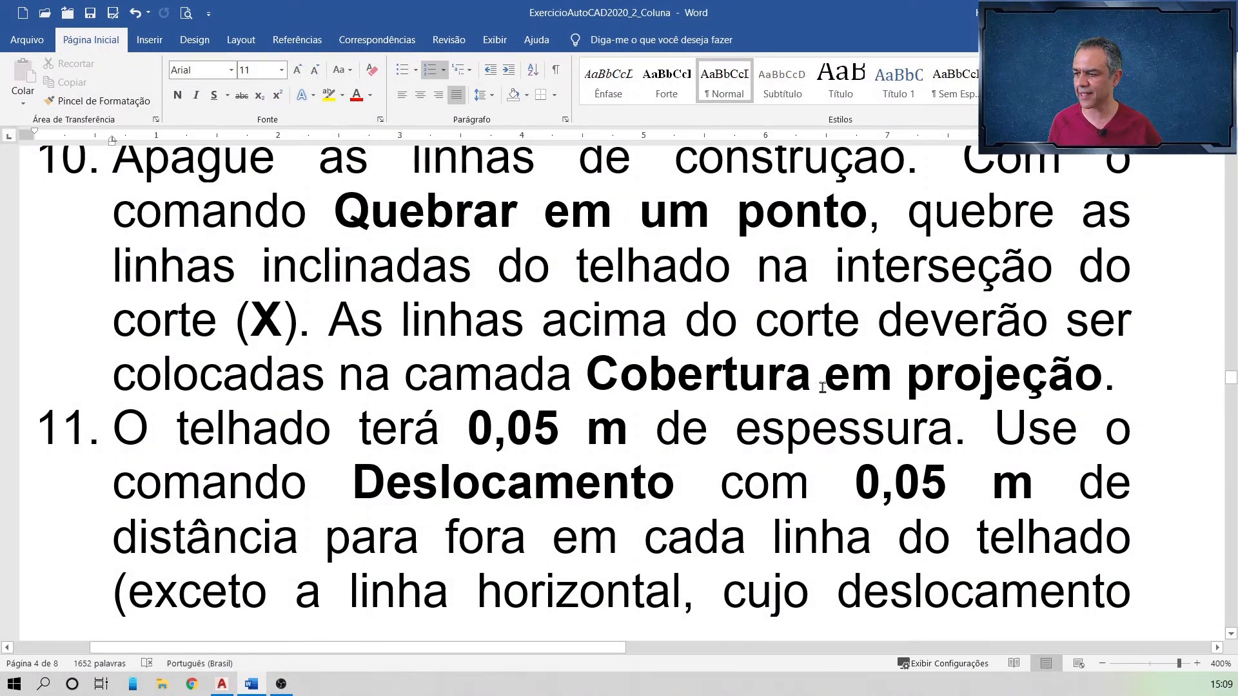
key(alt+Tab)
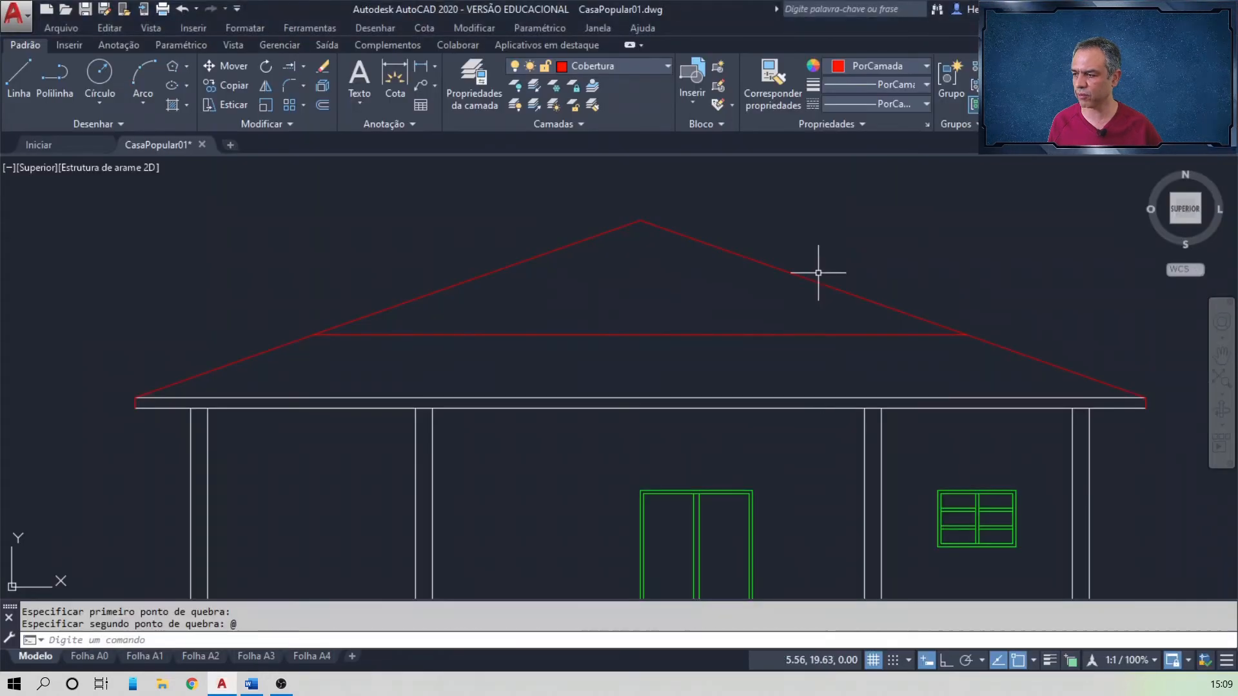
click(824, 215)
click(624, 276)
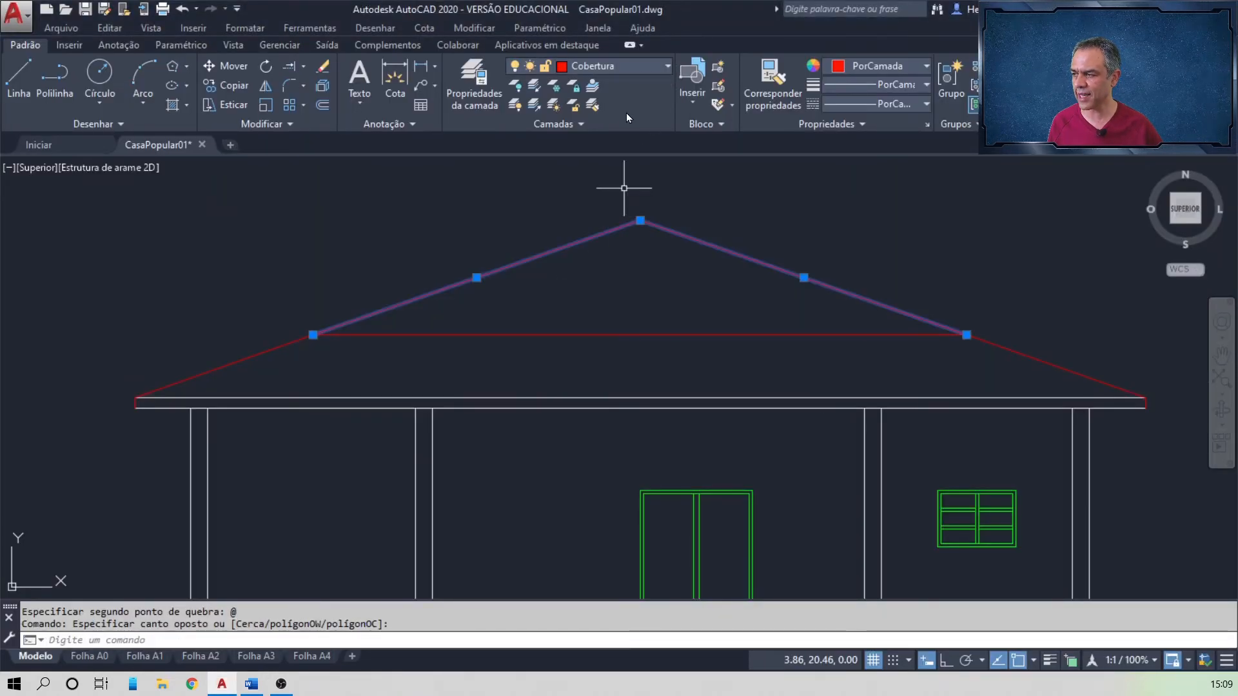
click(668, 67)
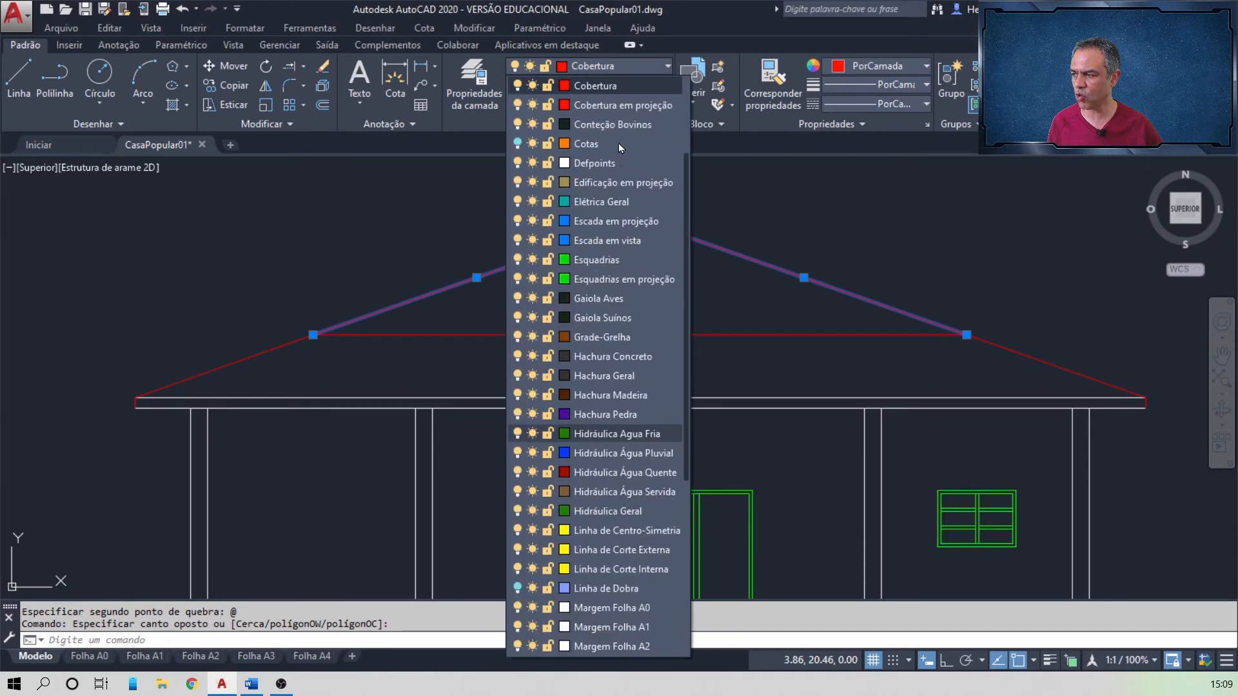
click(625, 108)
click(719, 240)
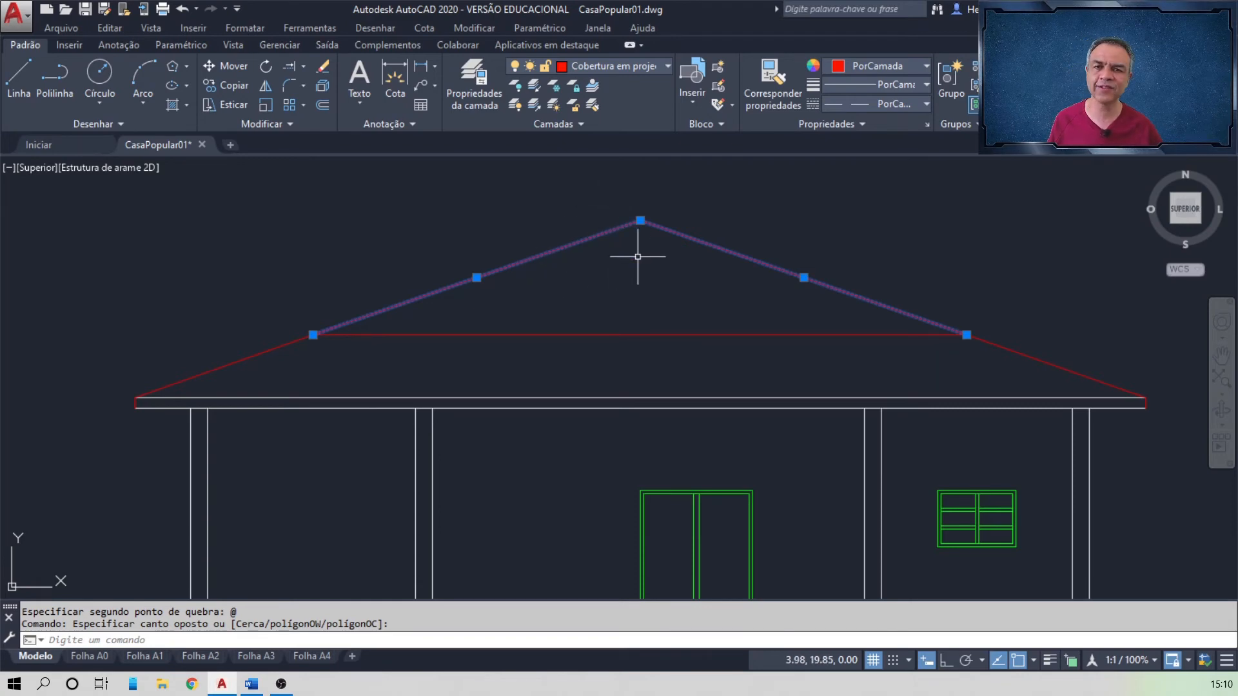
- Read instruction 11 in the Word exercise and, in AutoCAD, offset the two left sloping roof lines outward by 0.05 m
key(Escape)
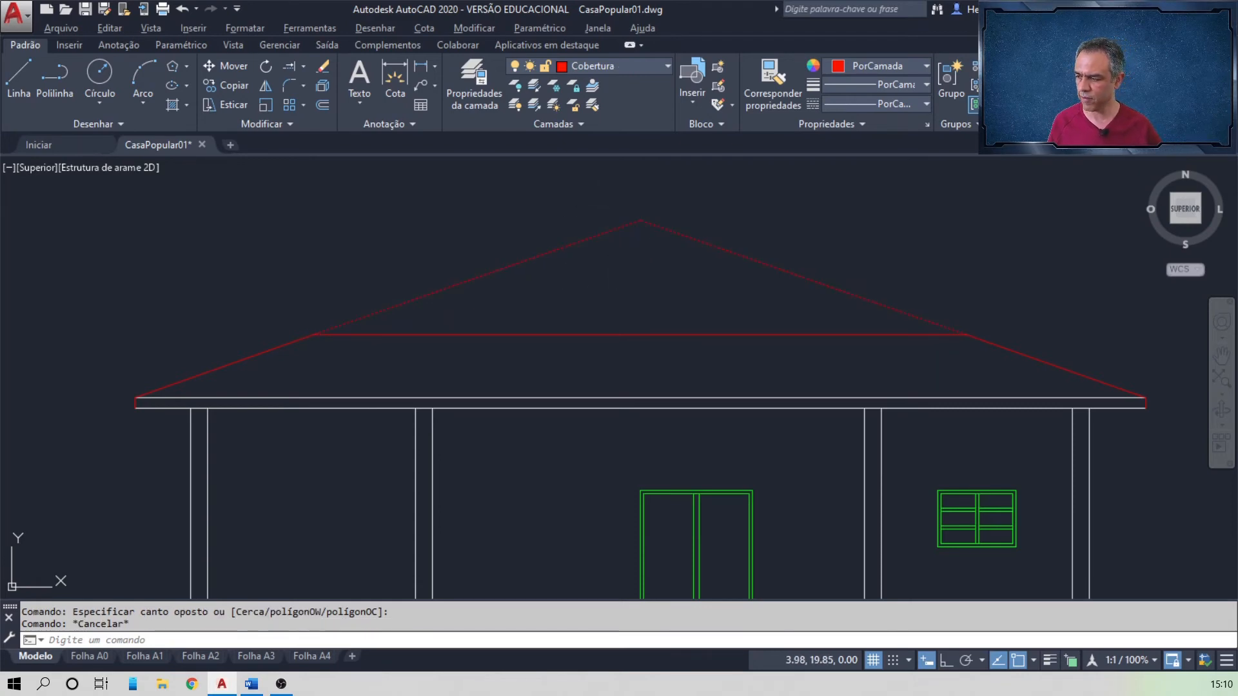
key(alt+Tab)
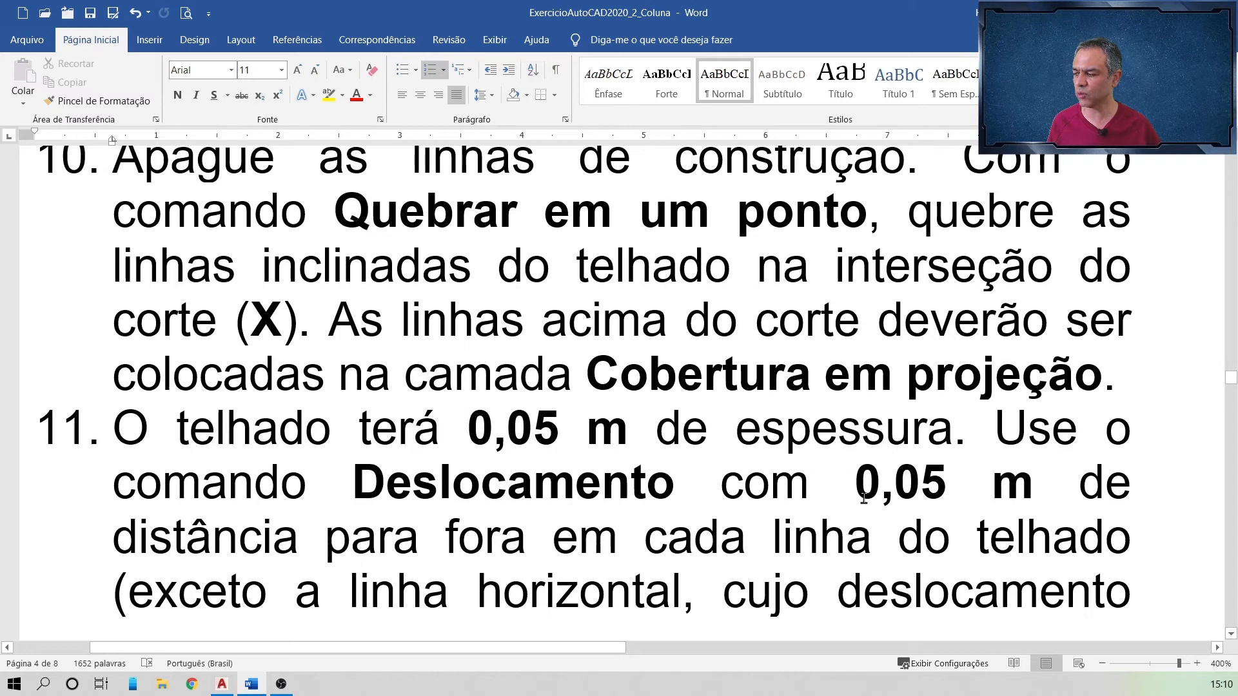
scroll(864, 499, down, 3)
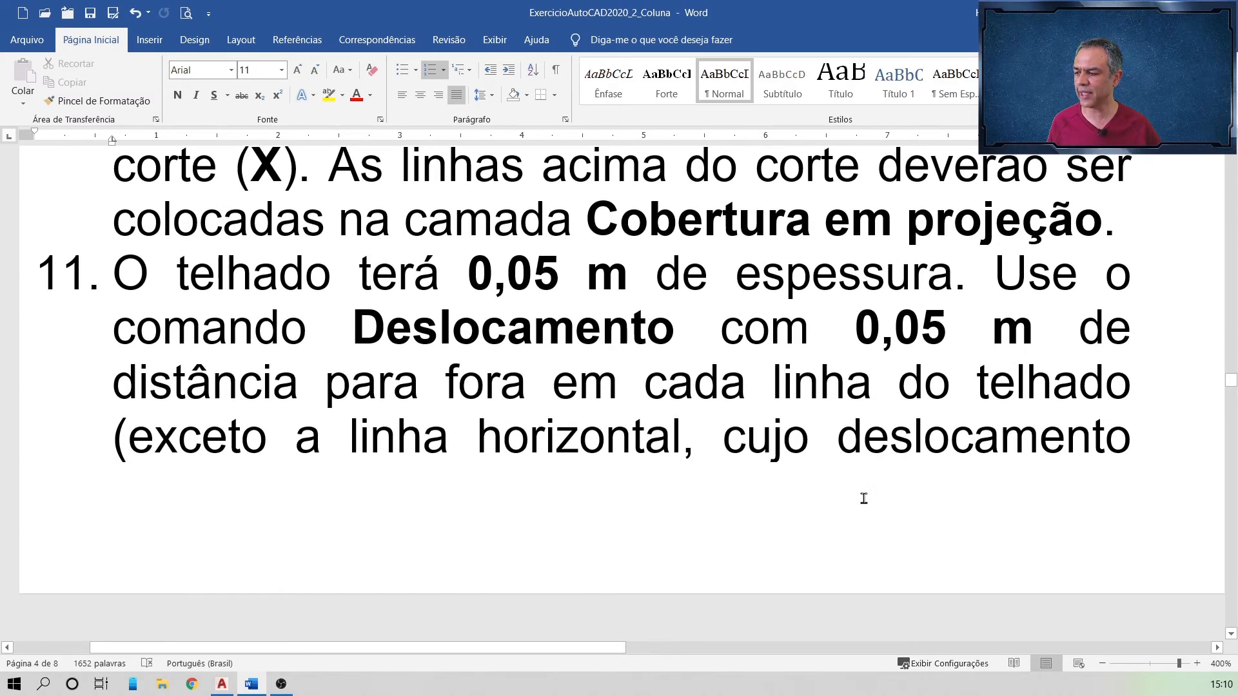
scroll(864, 498, down, 6)
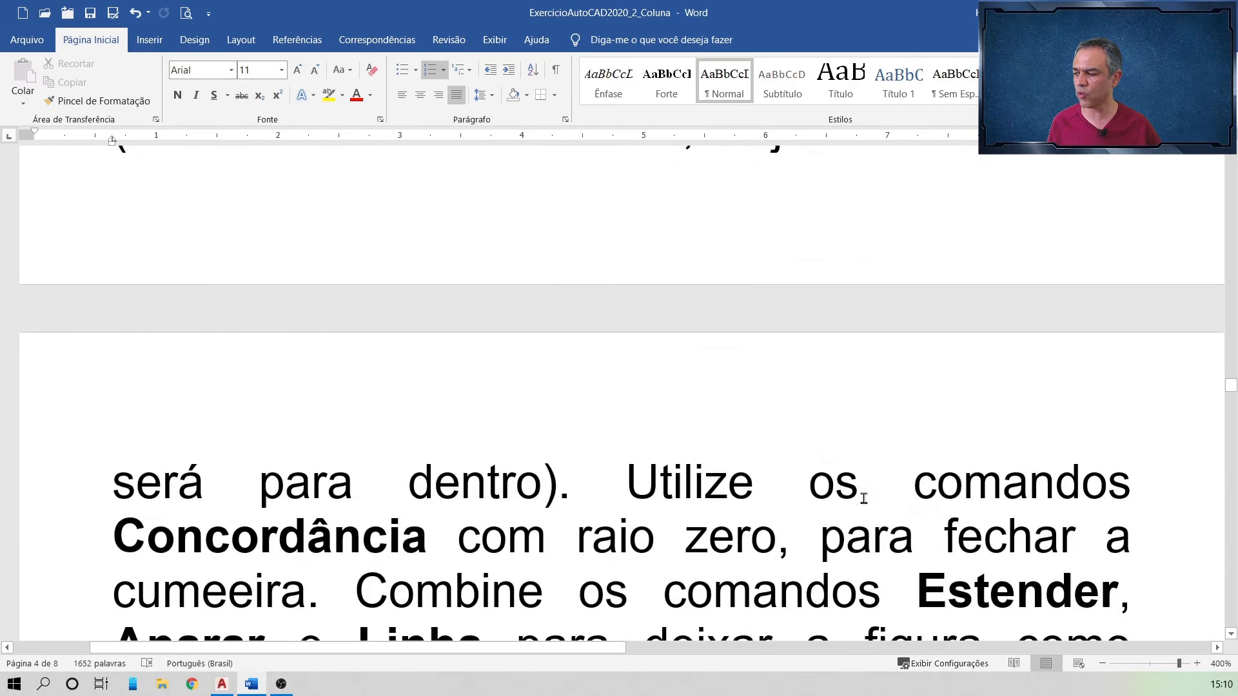
key(alt+Tab)
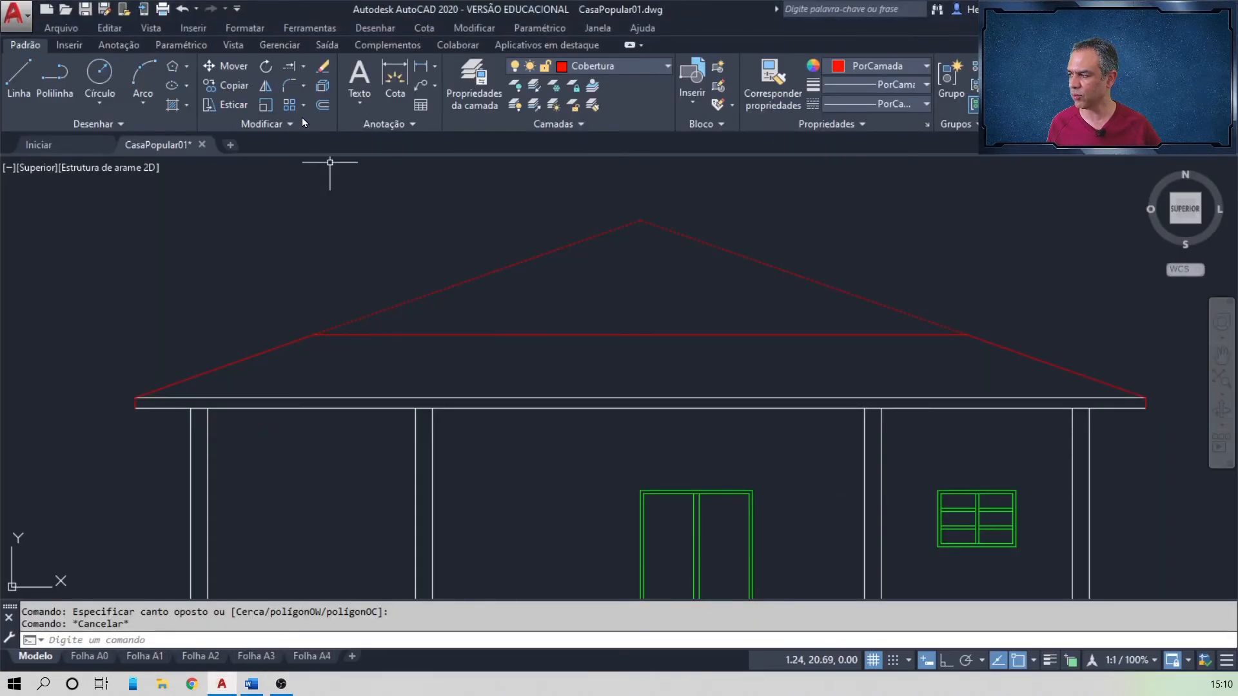
click(323, 105)
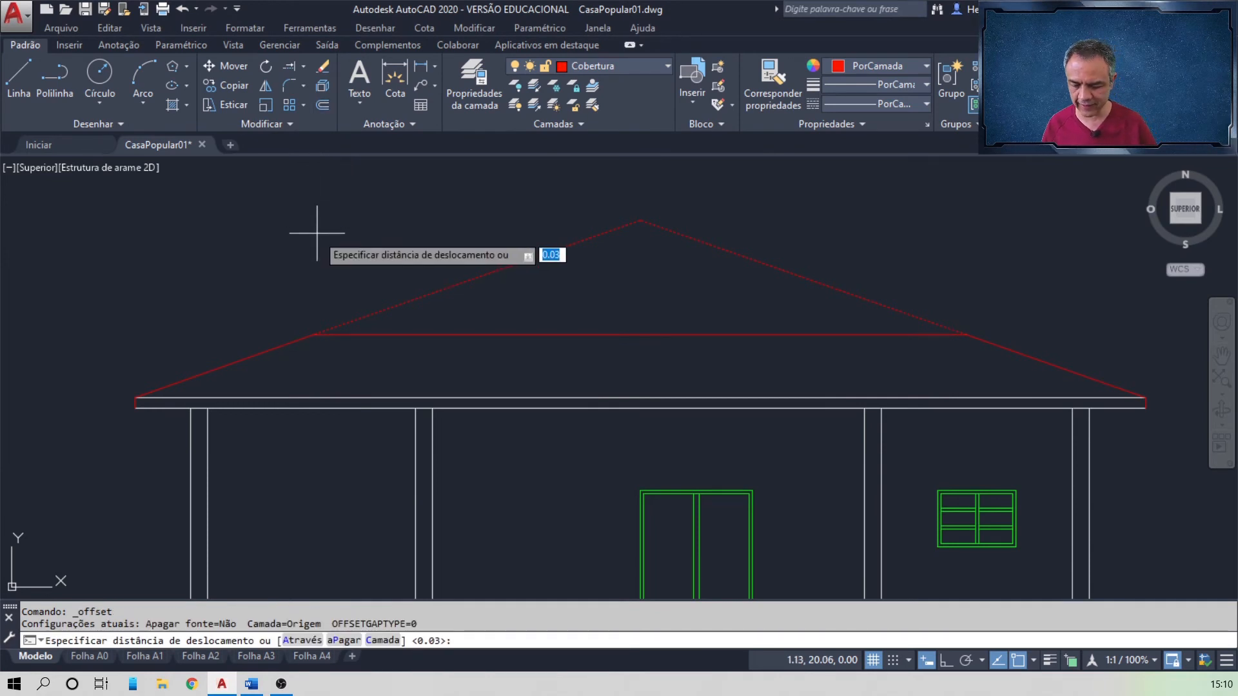
key(BackSpace)
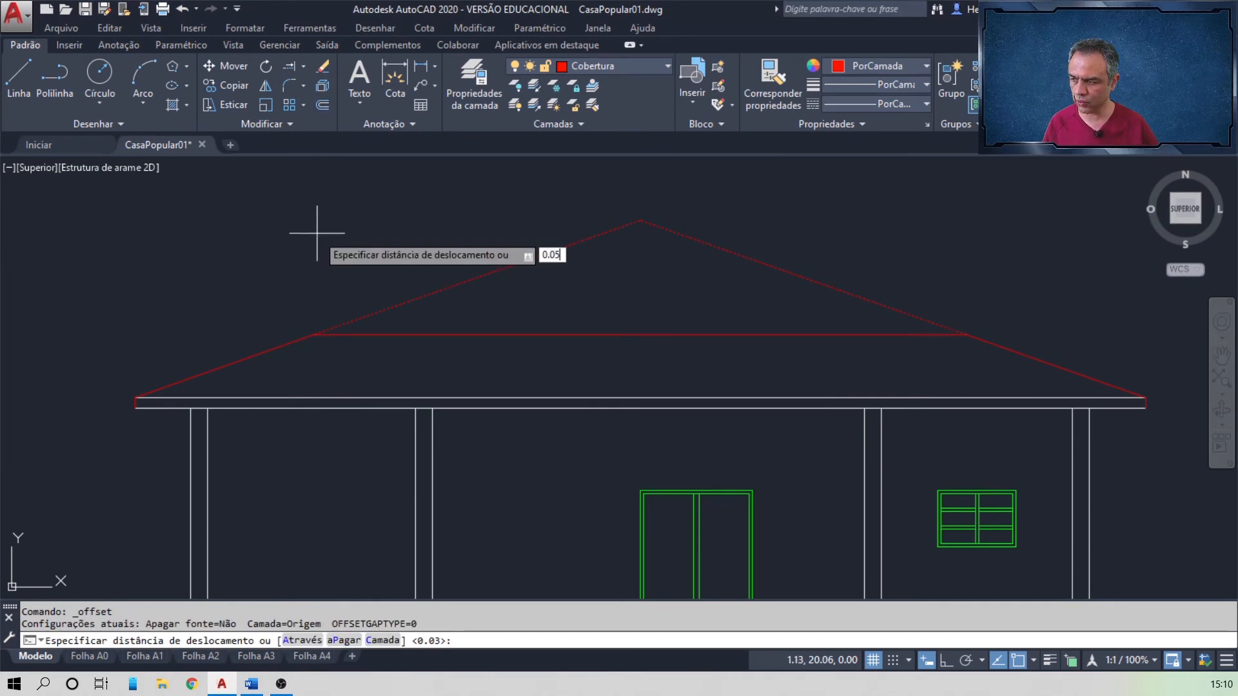
key(Return)
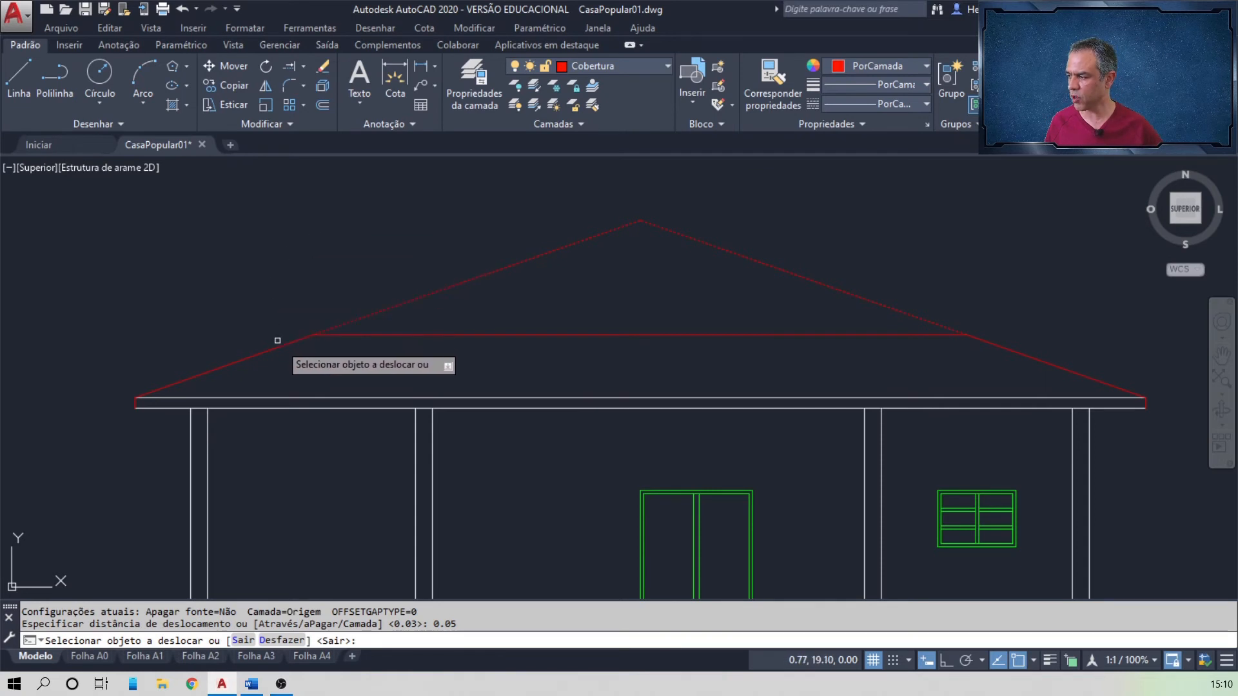
click(284, 345)
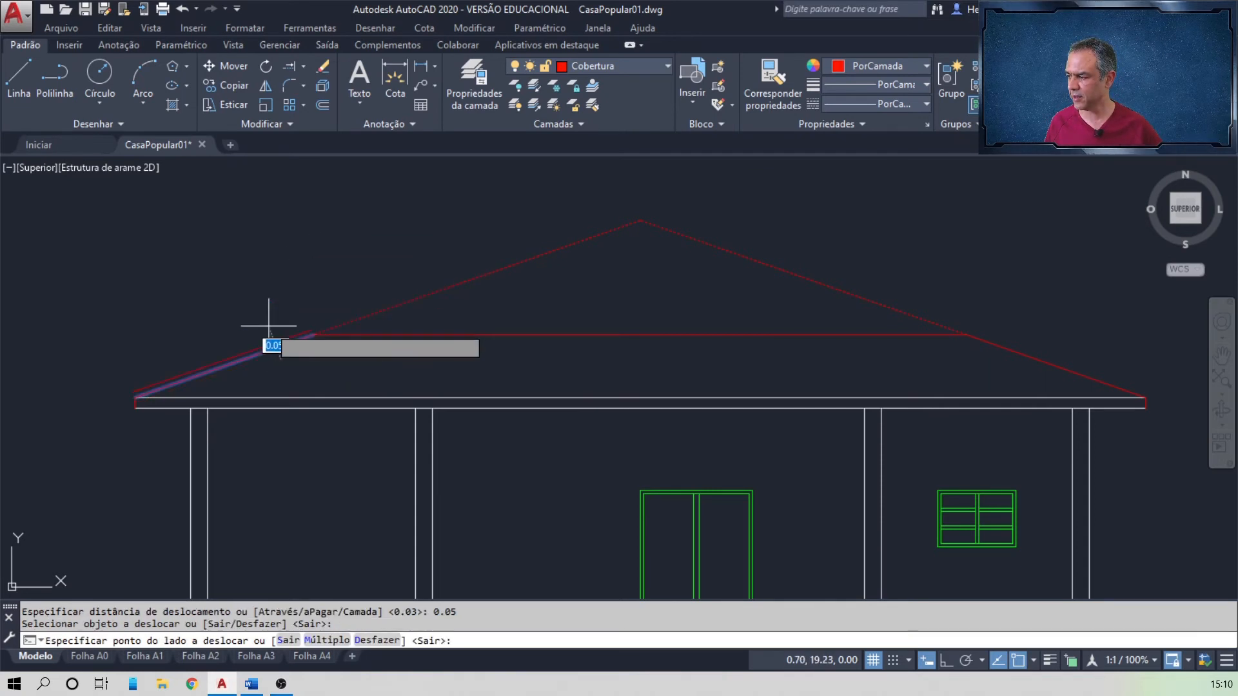
click(269, 326)
click(438, 289)
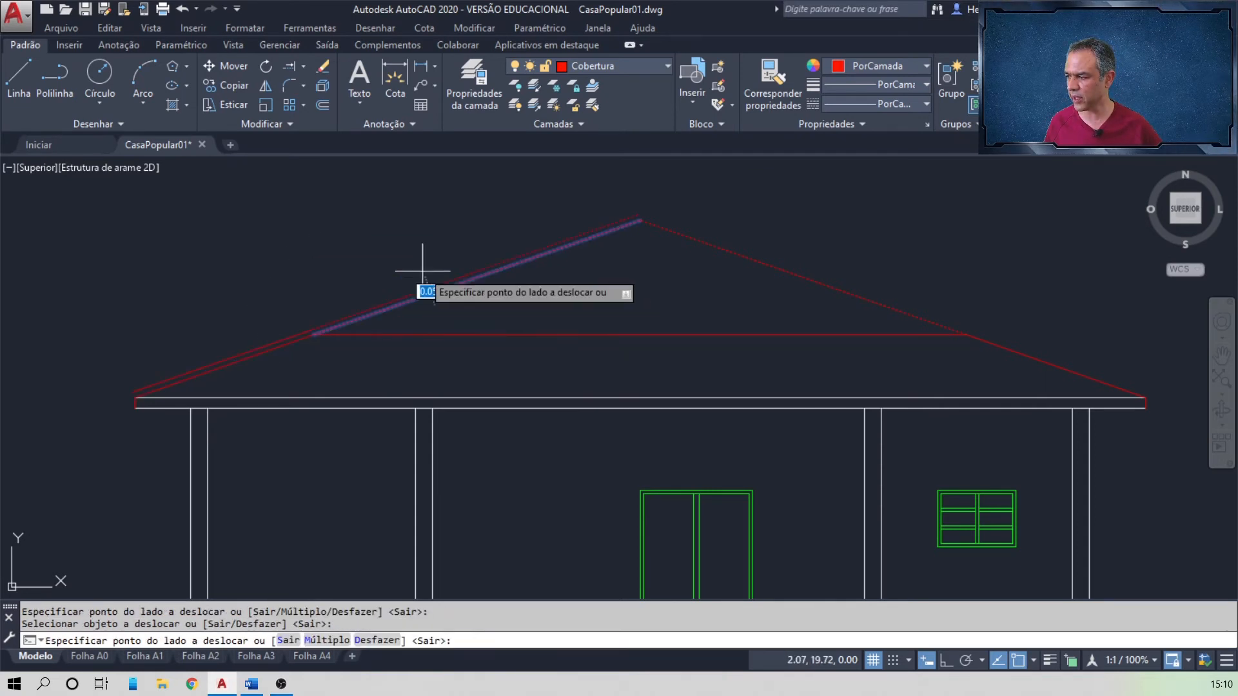
click(422, 271)
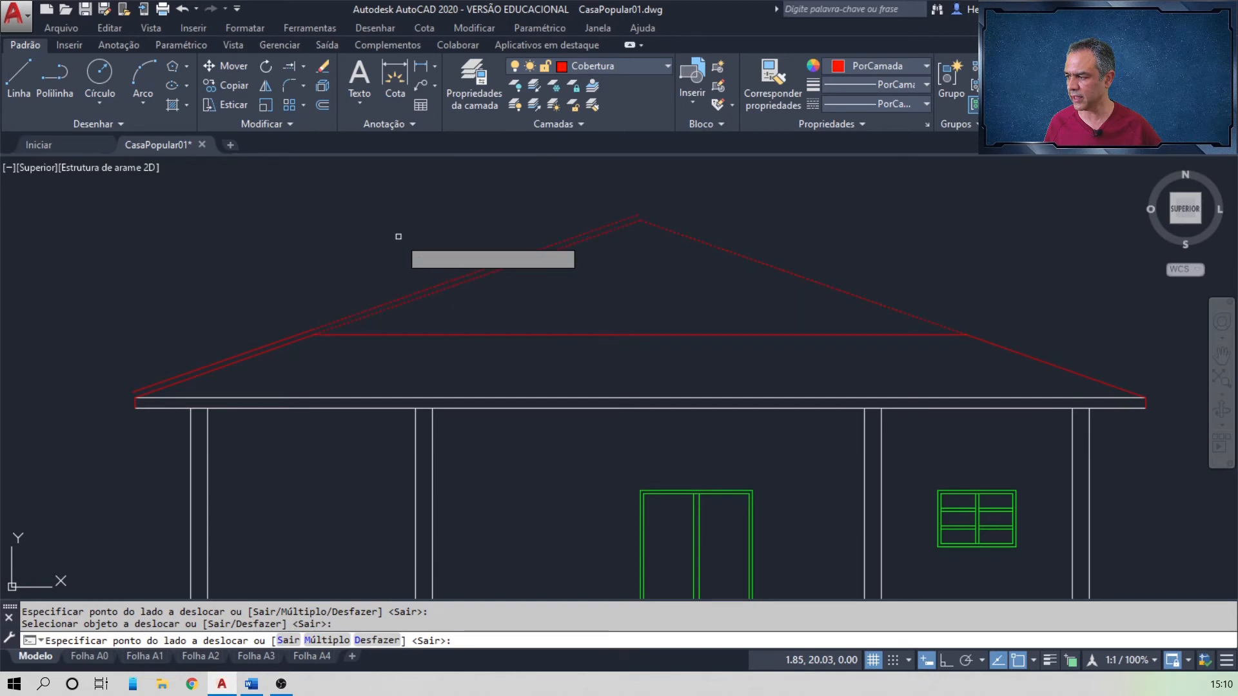
- Offset the two right sloping roof lines outward and the horizontal roof line inward, below itself, using the 0.05 m distance
click(746, 253)
click(790, 250)
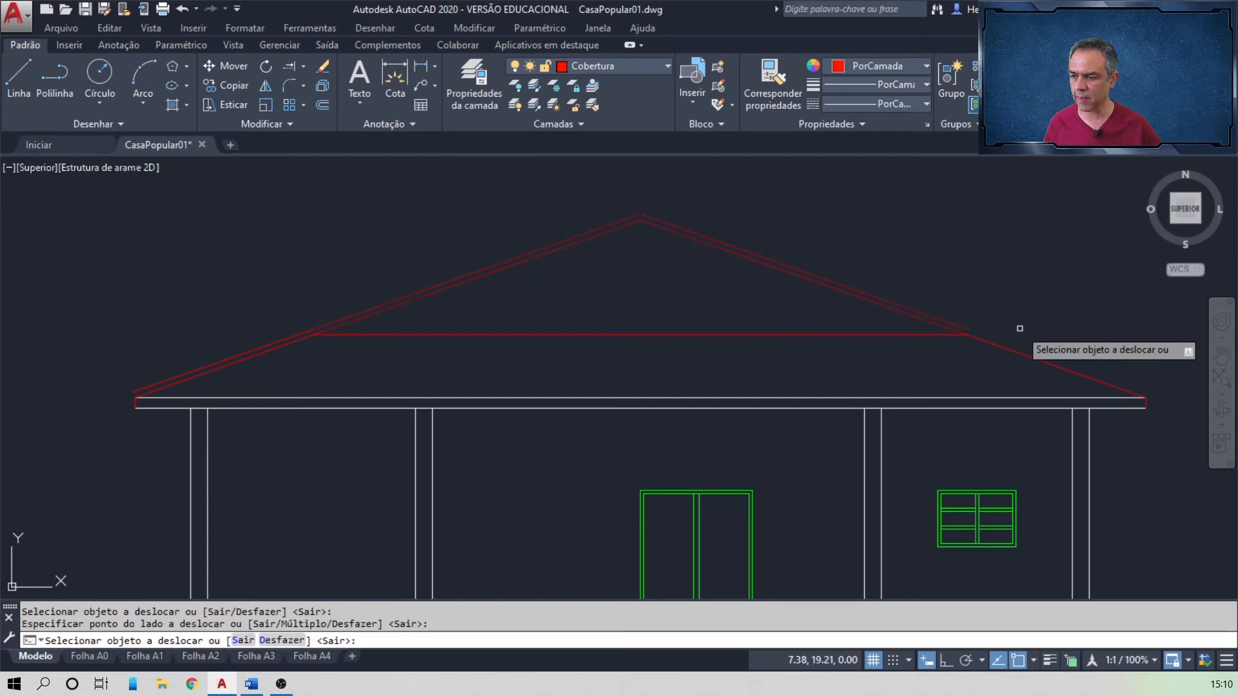
click(1000, 344)
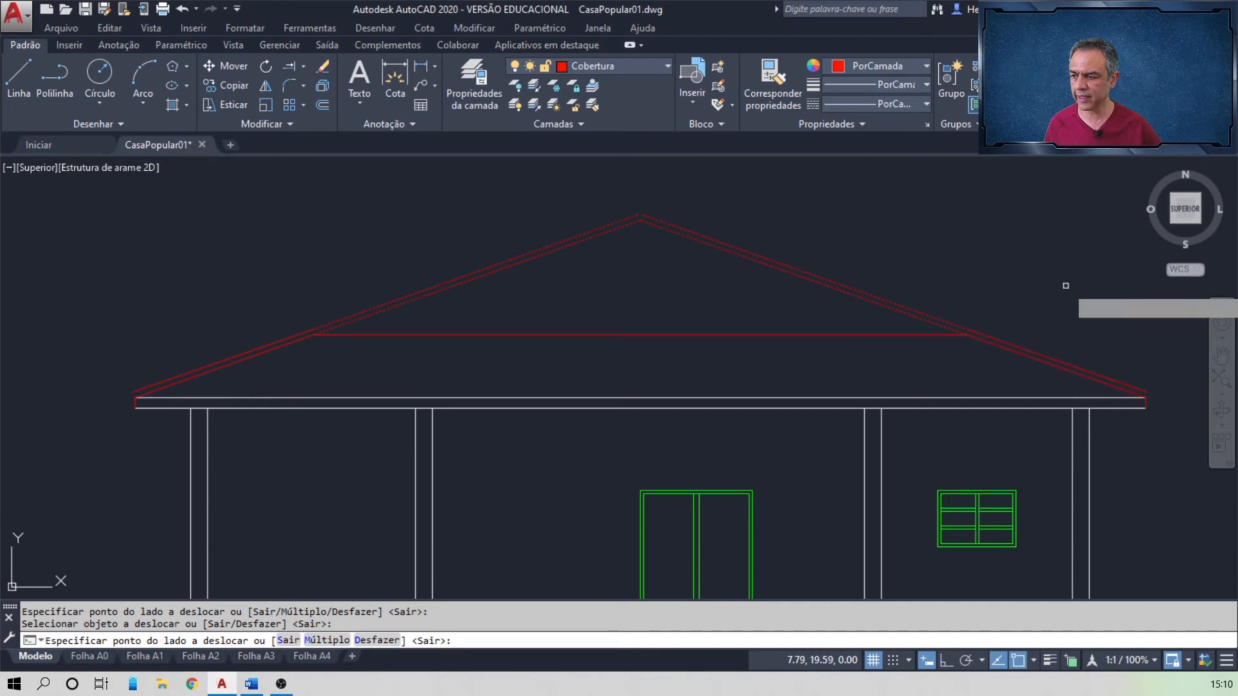
click(1066, 285)
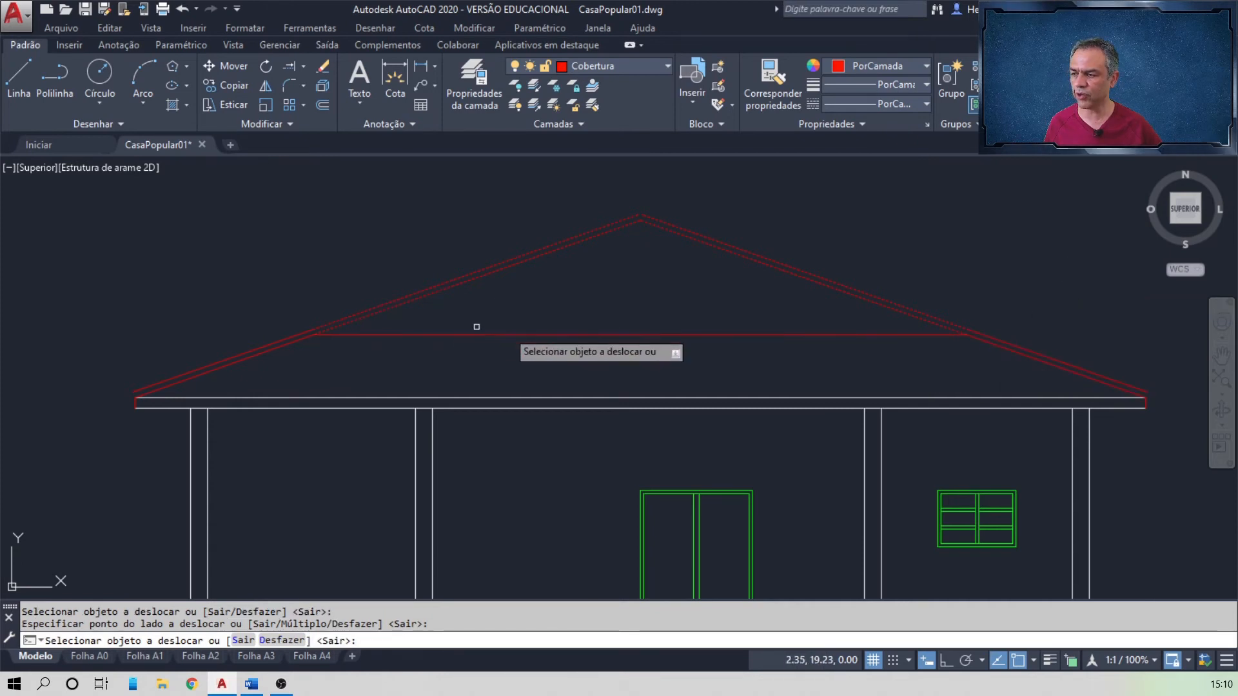
click(608, 336)
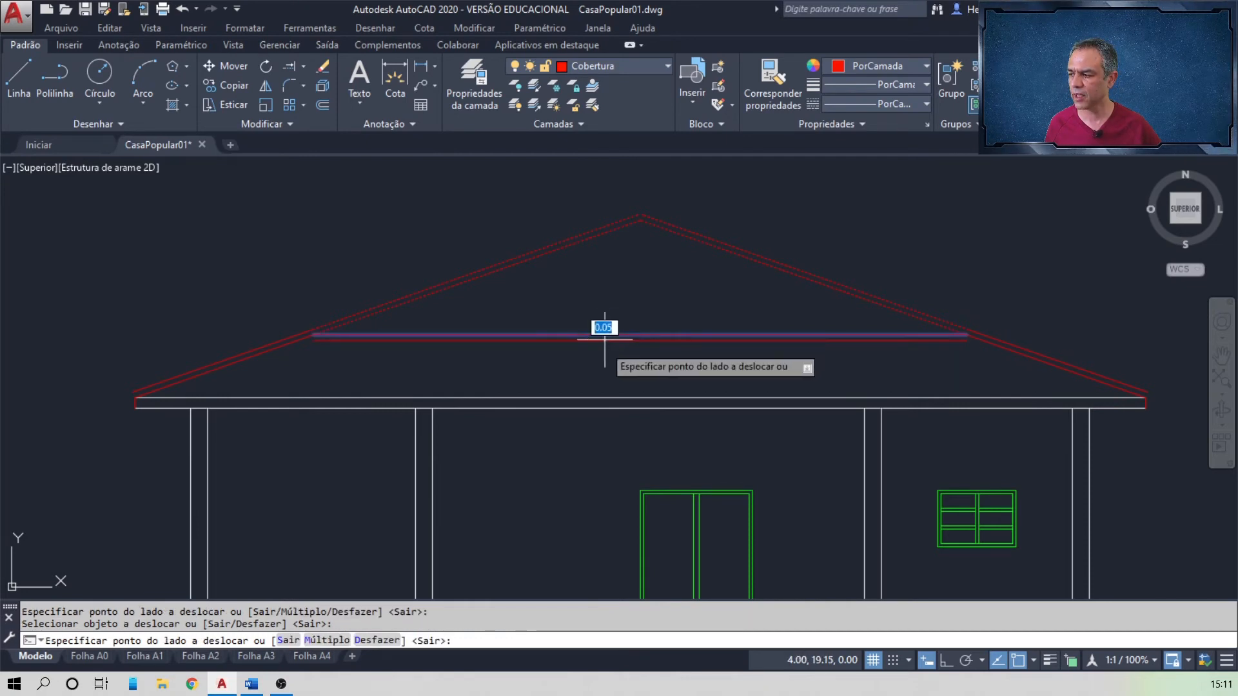
click(601, 377)
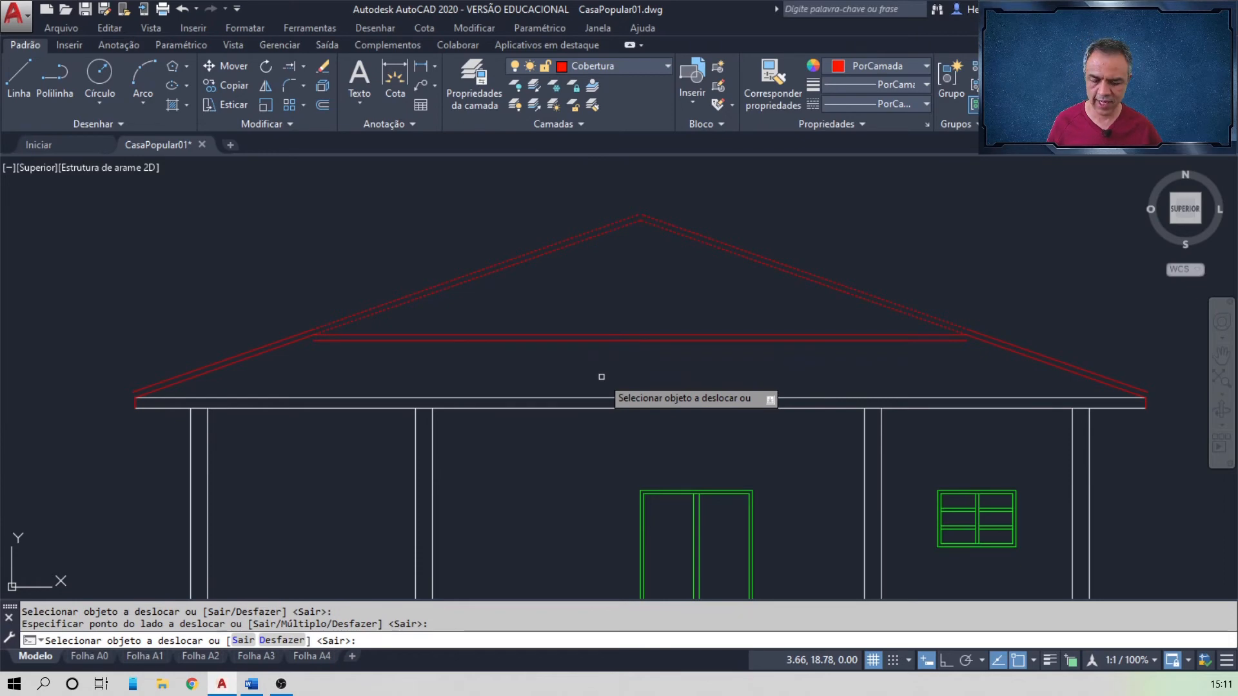
key(Return)
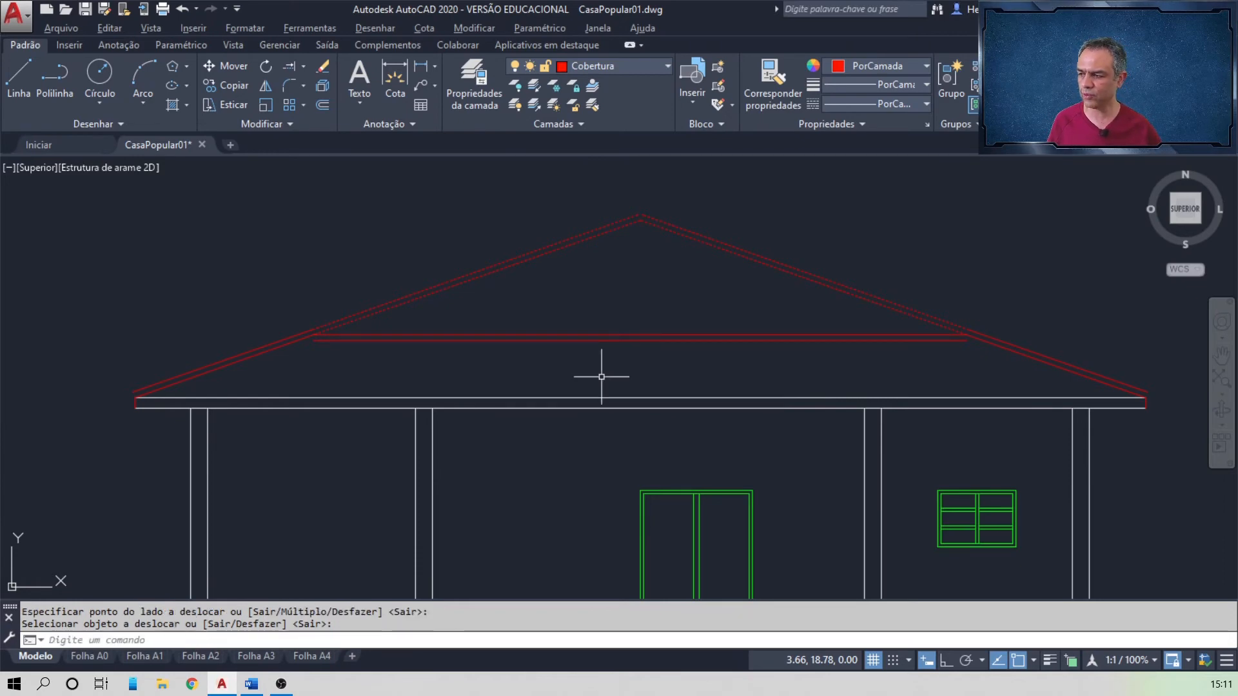
- Check the ridge instruction in Word and join the two outer dashed roof lines at the ridge in AutoCAD with a zero-radius Fillet
key(alt+Tab)
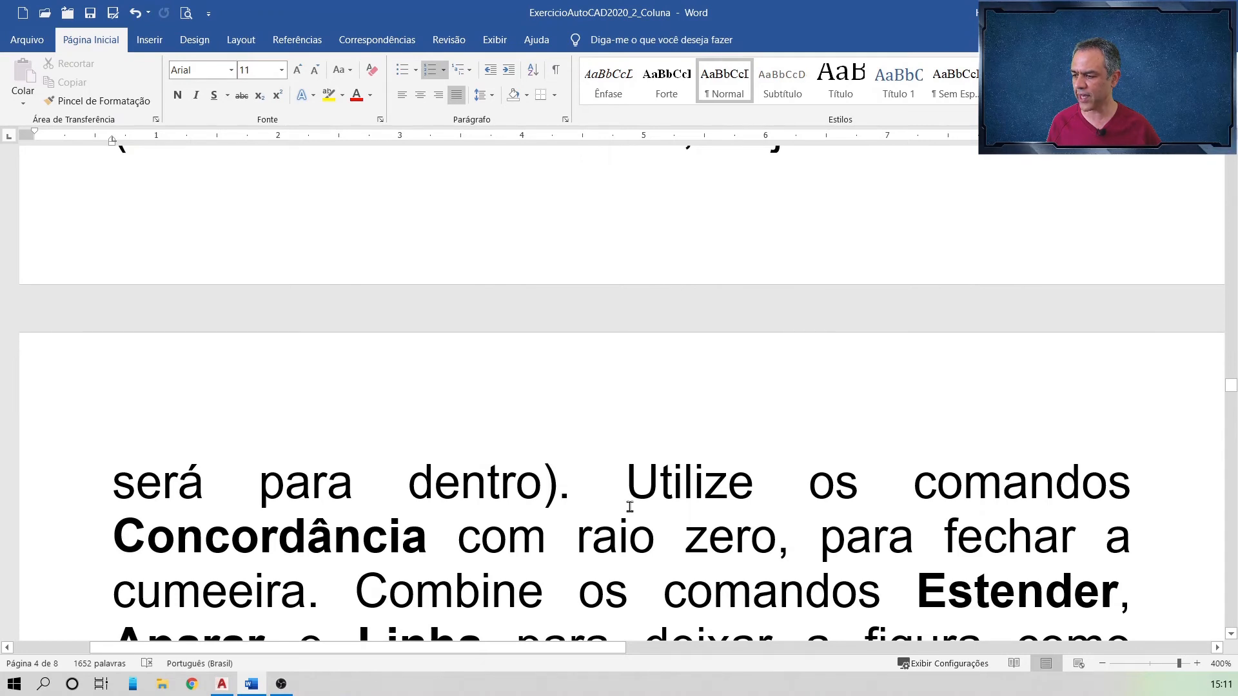
key(alt+Tab)
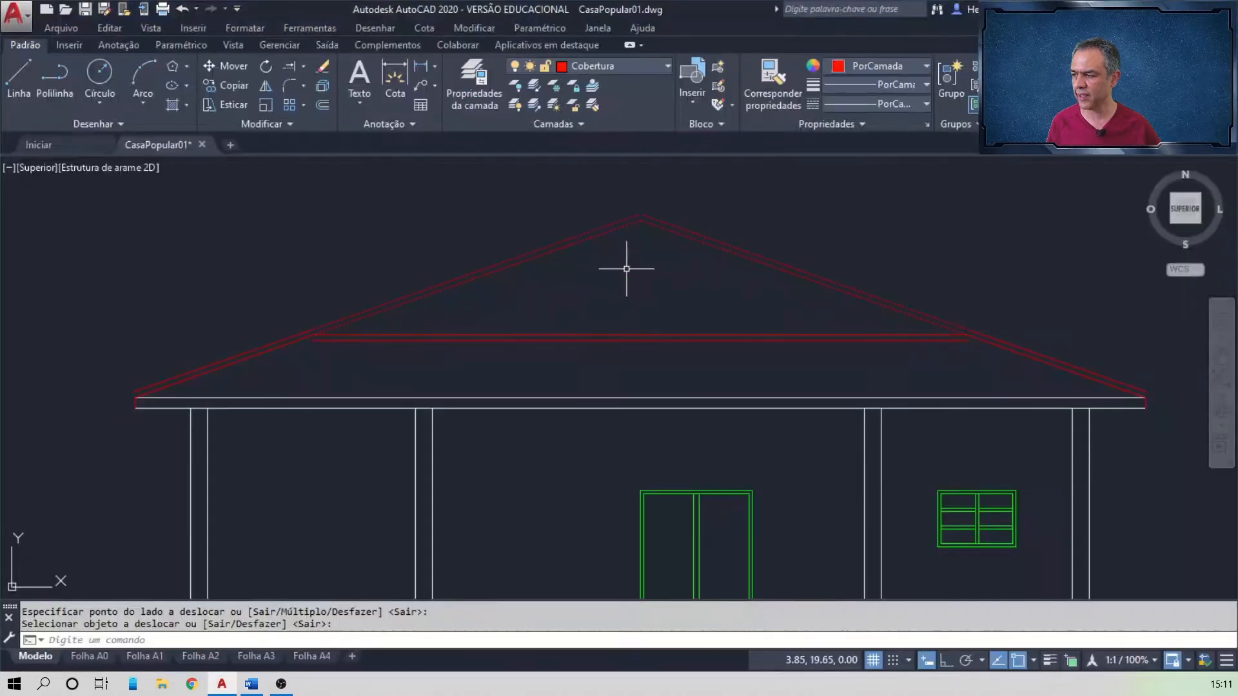
scroll(646, 210, up, 3)
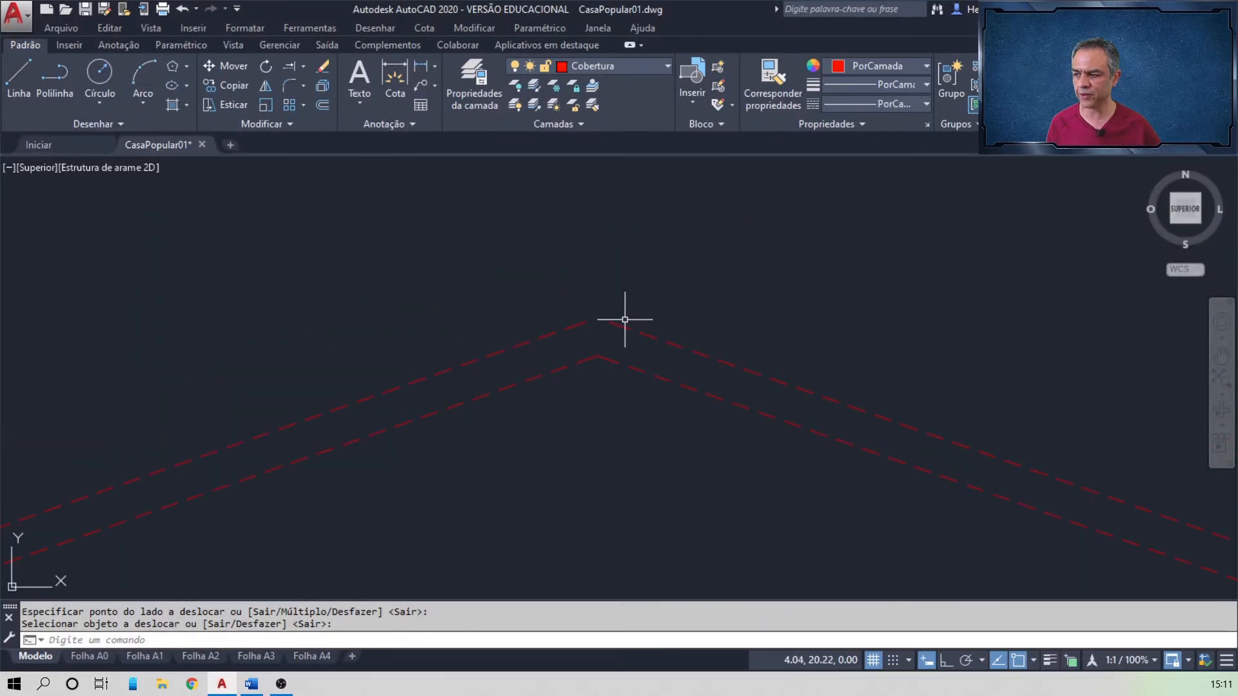
click(292, 87)
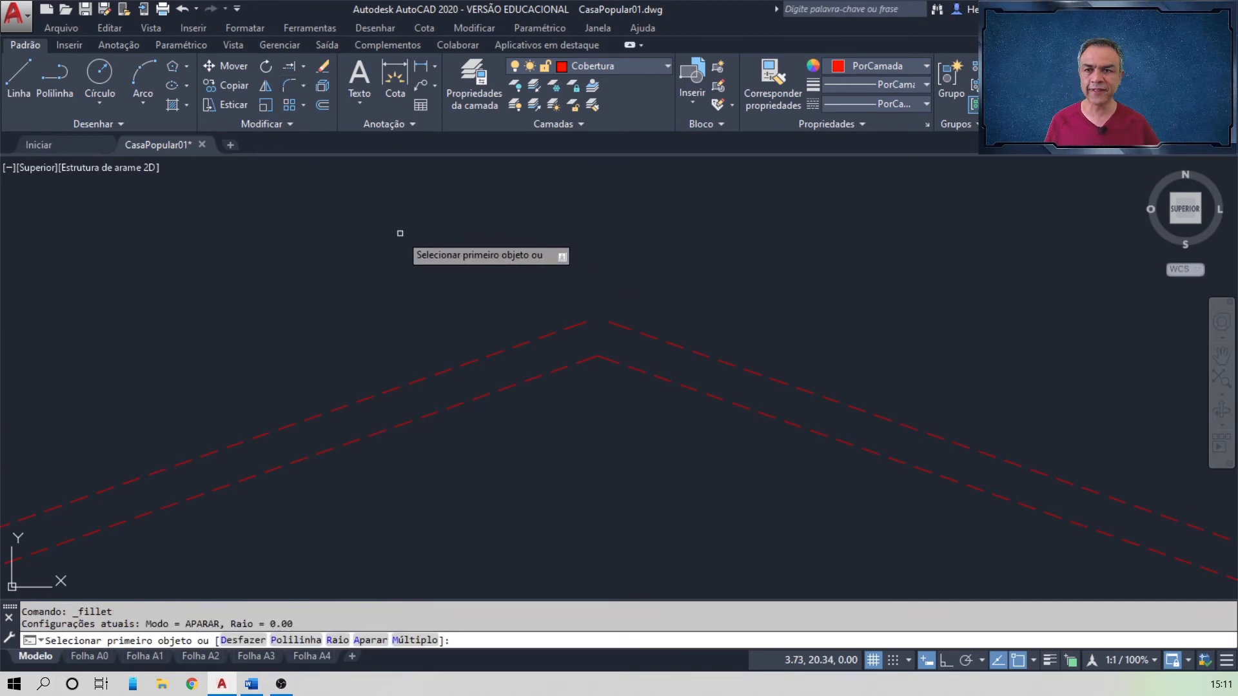
key(Down)
key(Down)
key(Down)
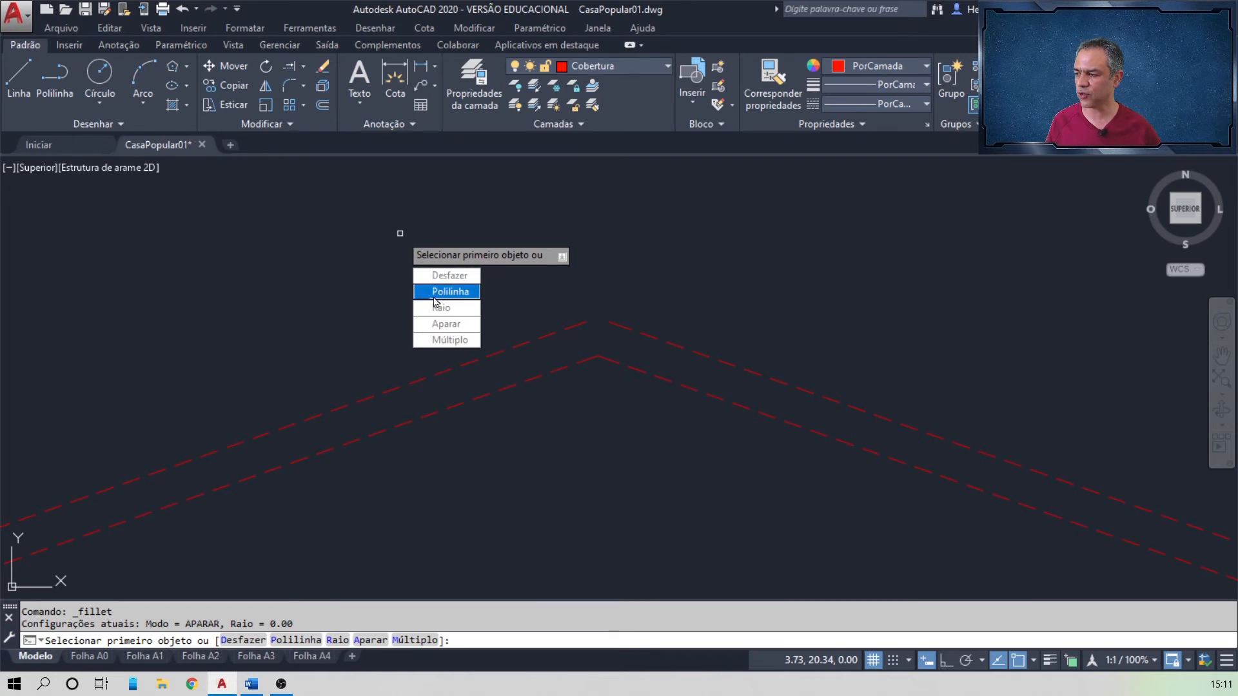
key(Return)
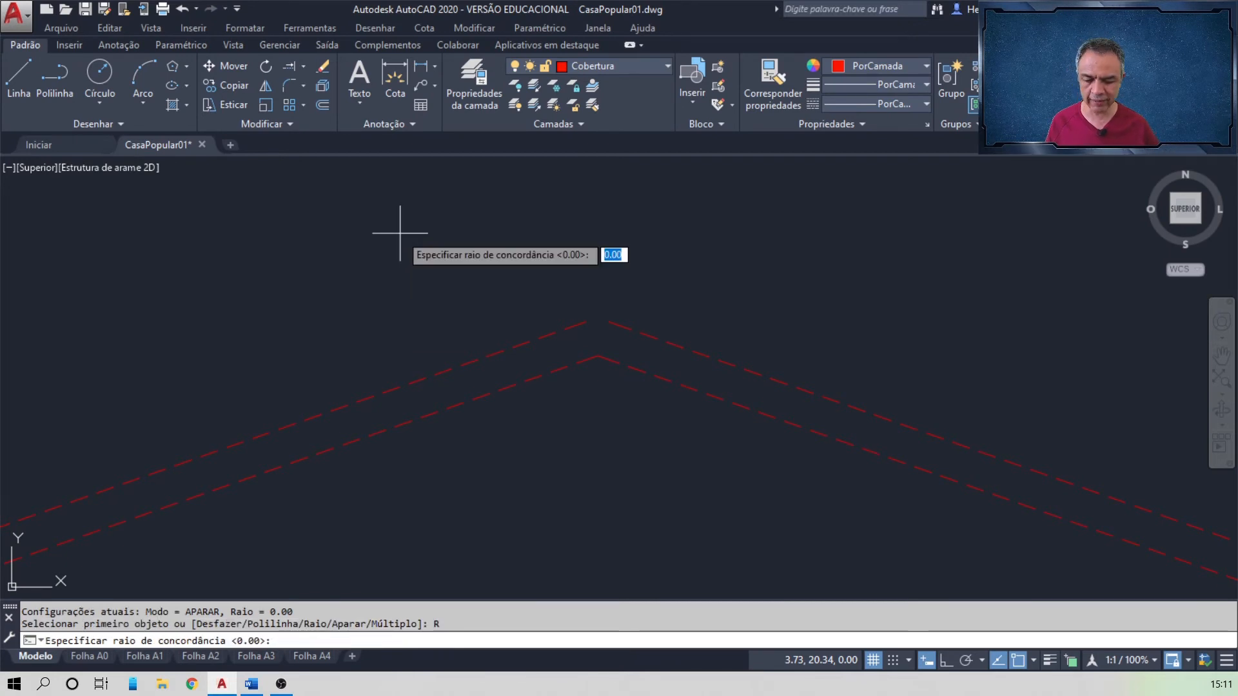
key(Return)
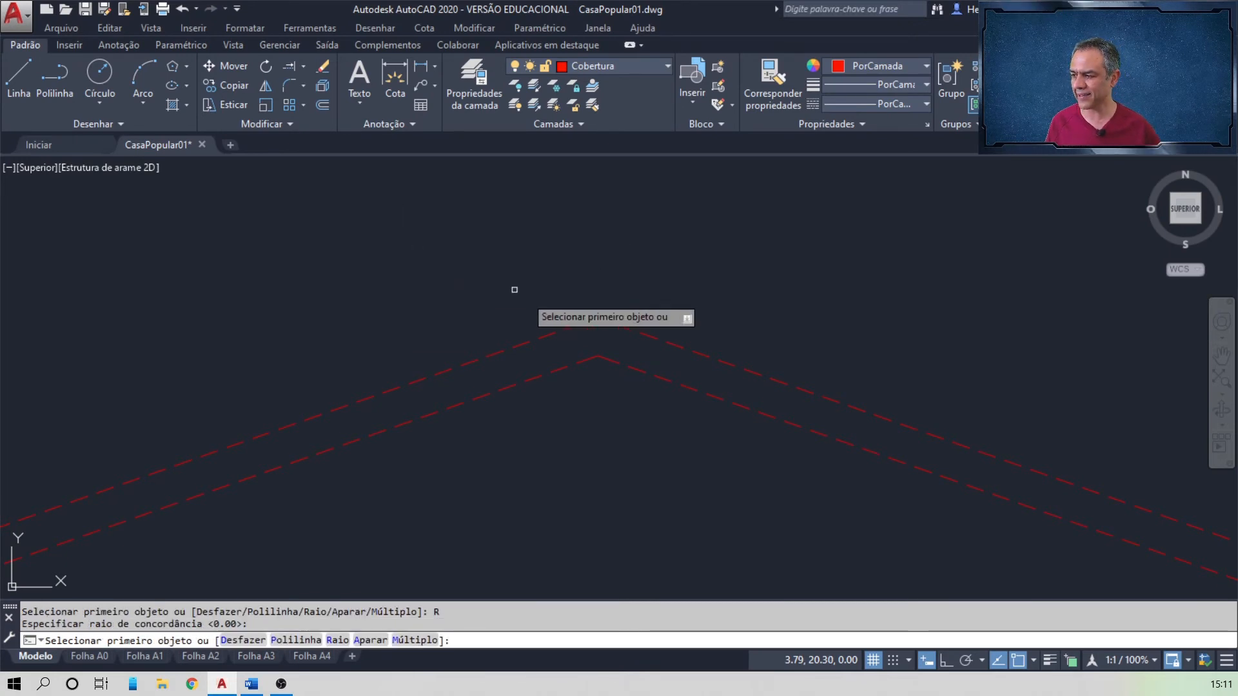
click(594, 322)
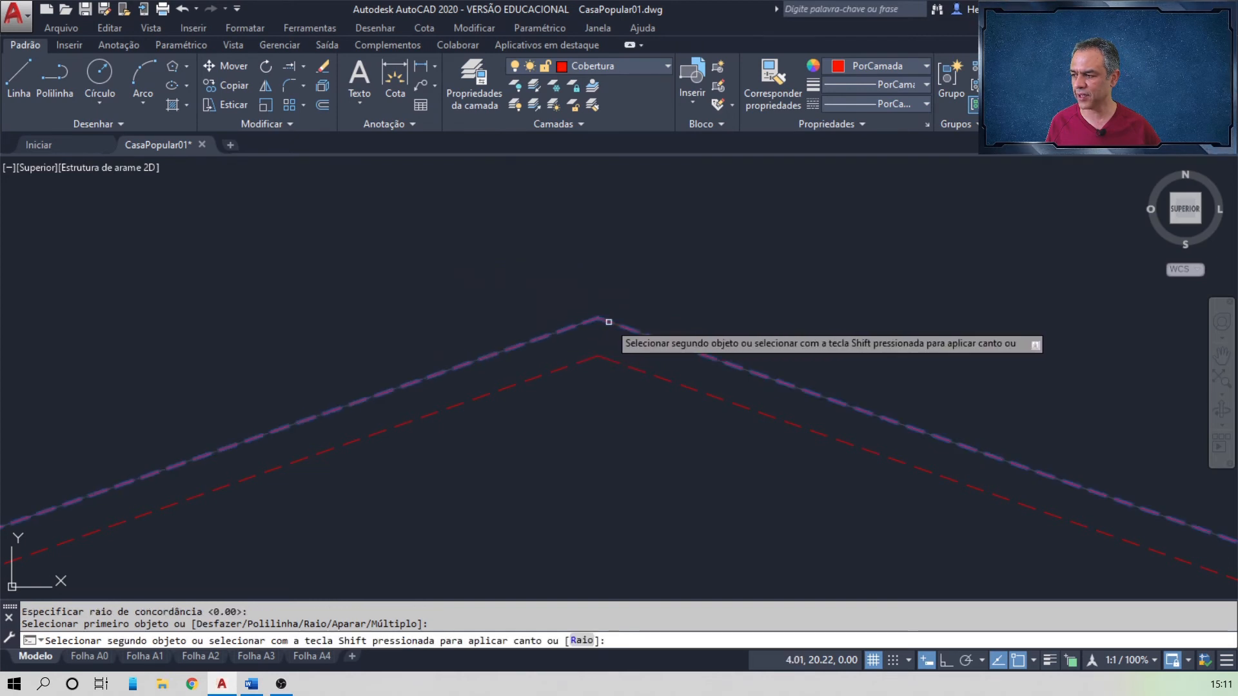
click(609, 324)
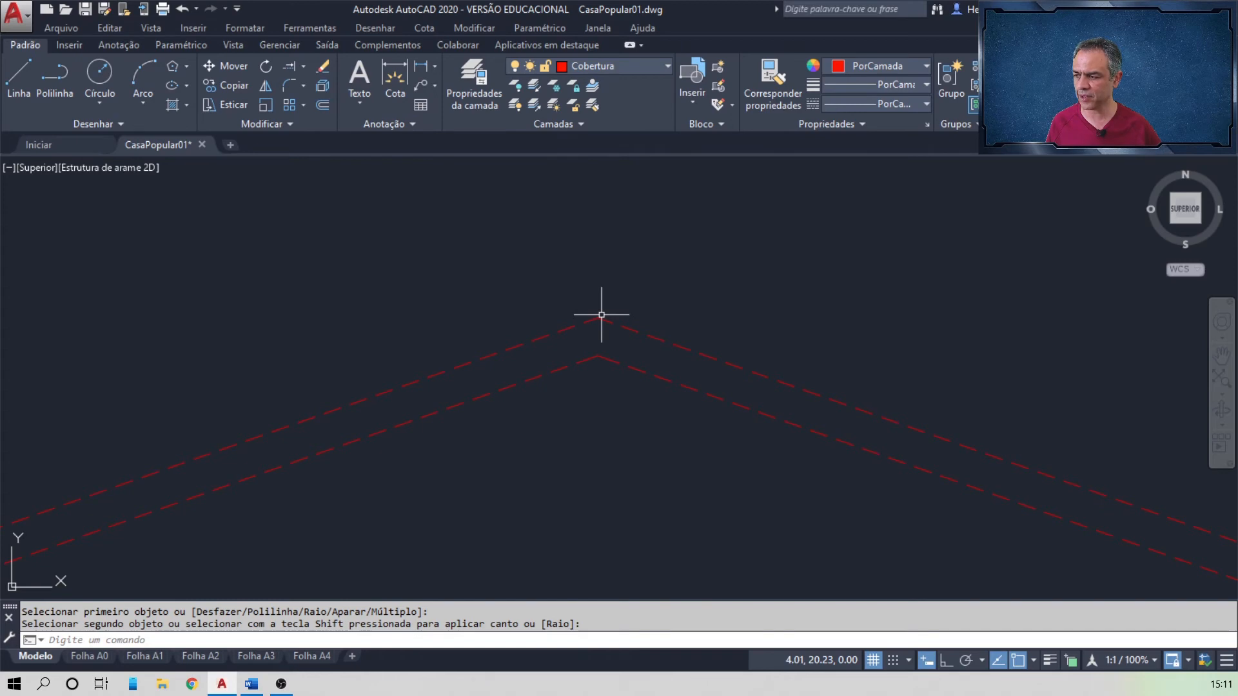
- Check the reference figure in Word and extend the lower horizontal roof line's left end to the inner left sloping line in AutoCAD
scroll(604, 325, down, 2)
key(alt+Tab)
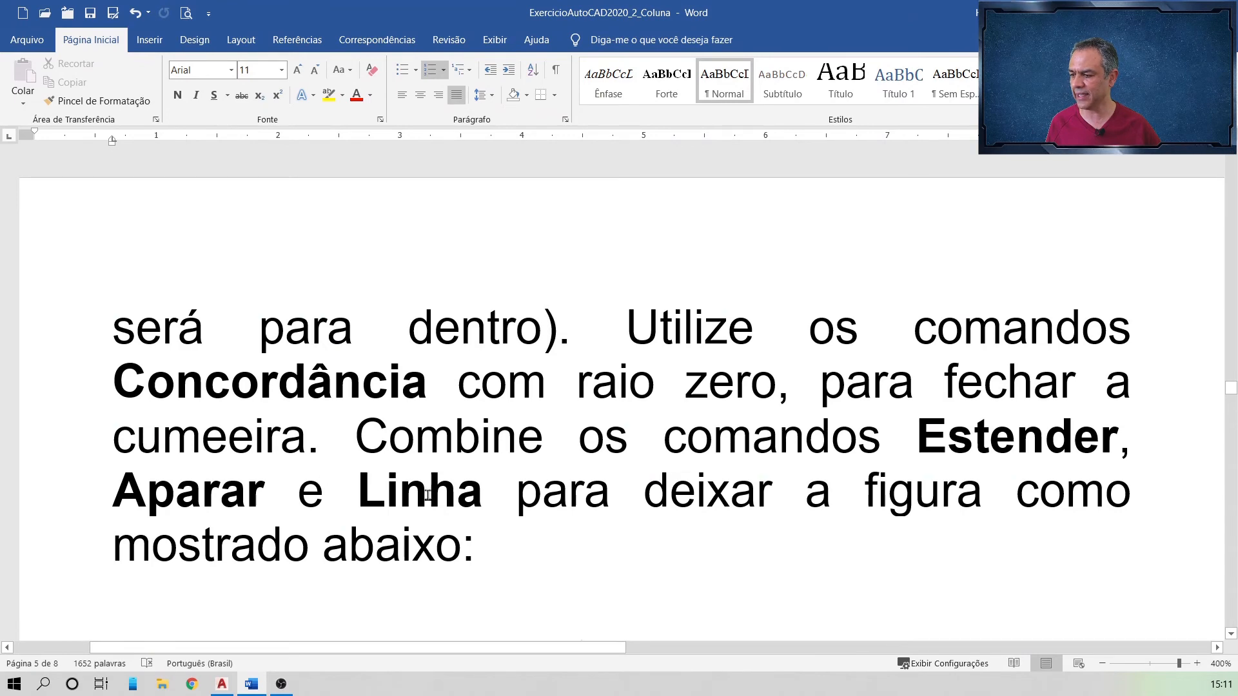
scroll(435, 496, down, 5)
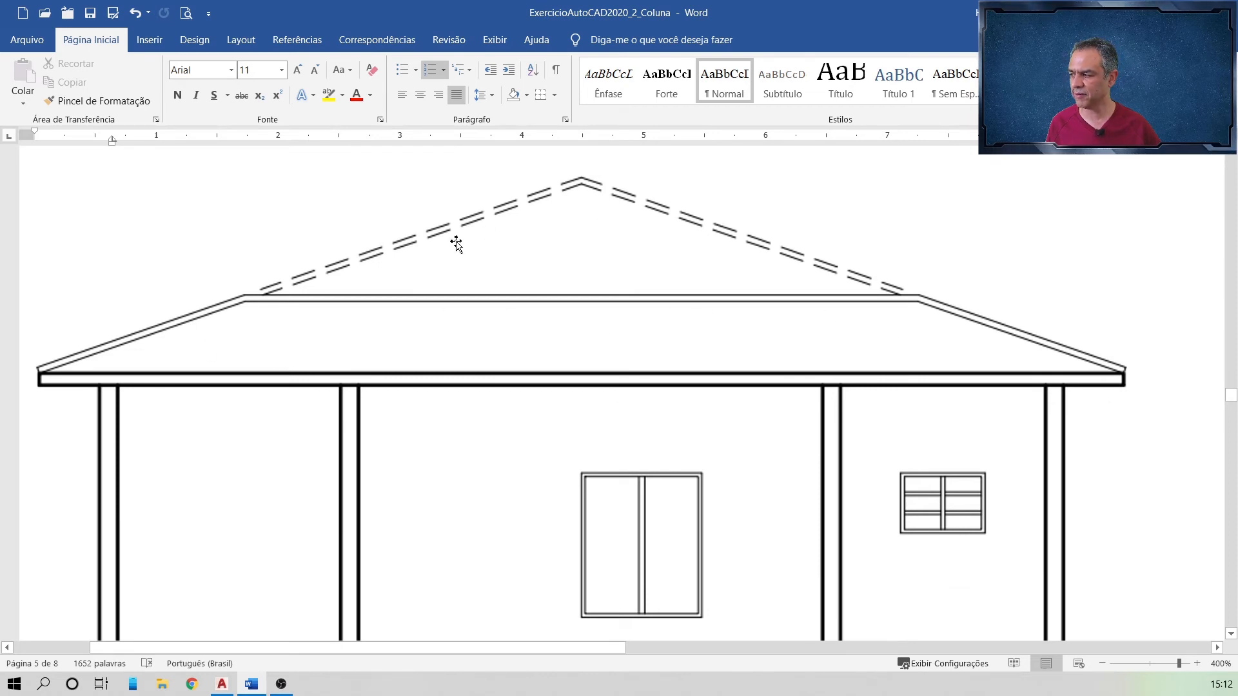
key(alt+Tab)
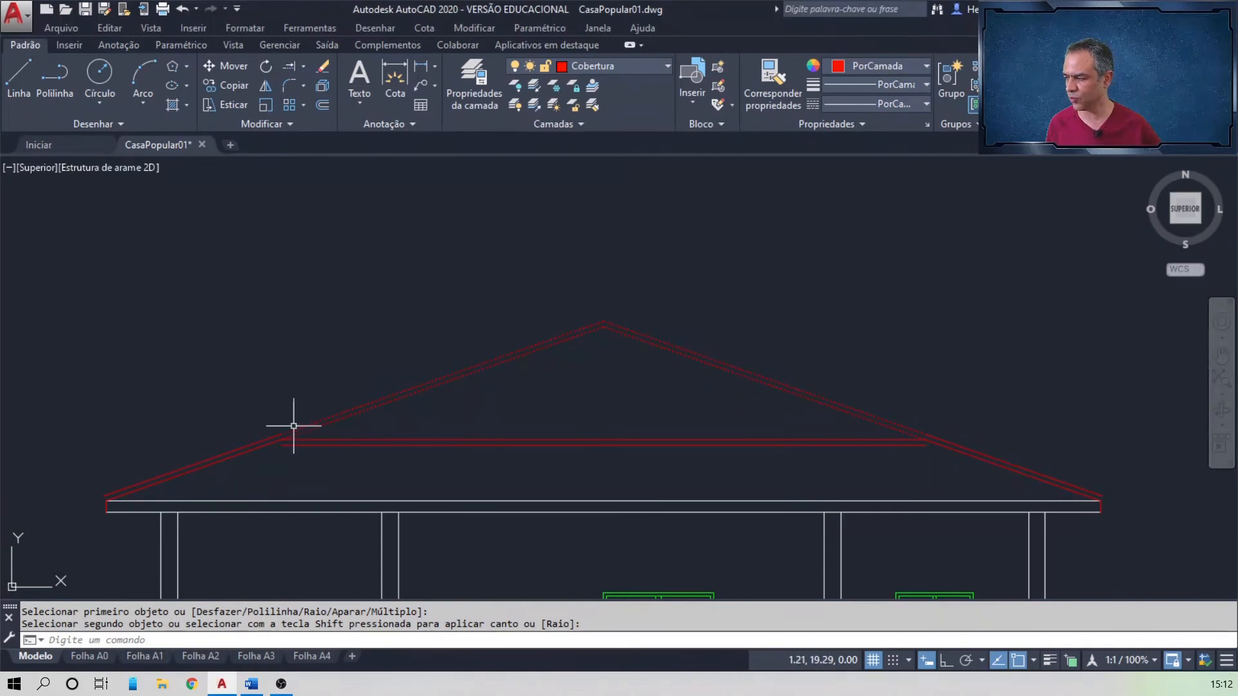
scroll(286, 455, up, 2)
scroll(287, 456, up, 1)
middle_drag(307, 451, 543, 421)
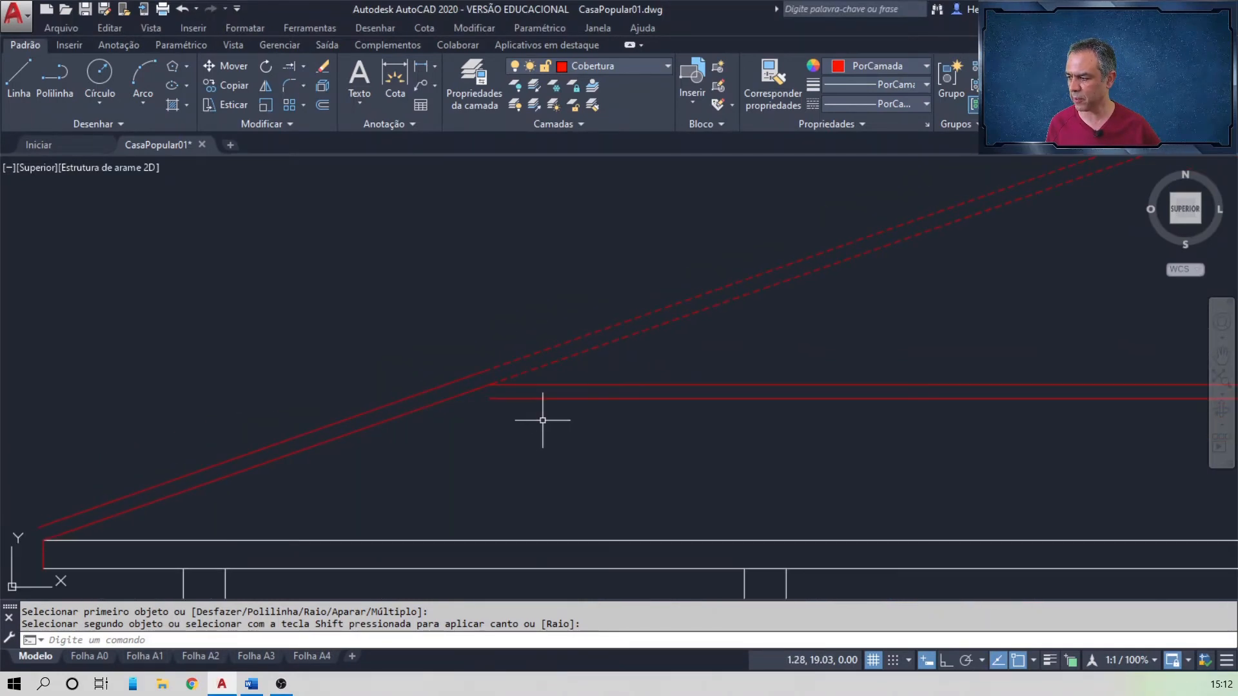
click(289, 66)
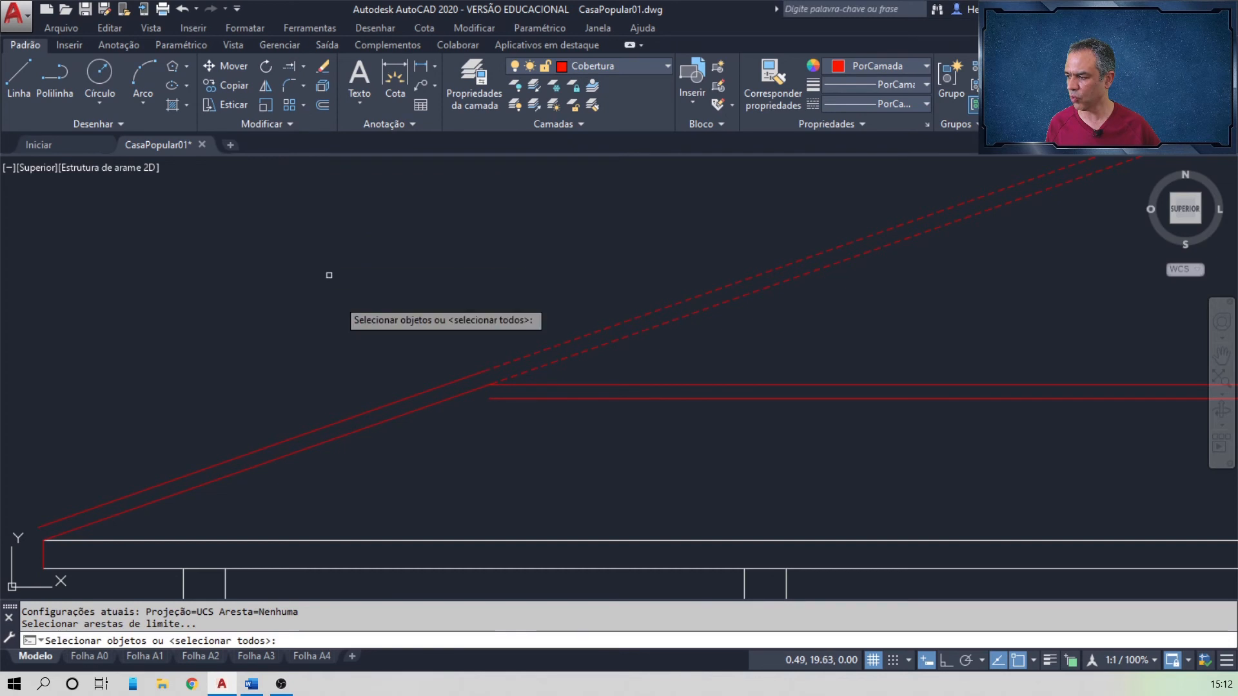
click(403, 414)
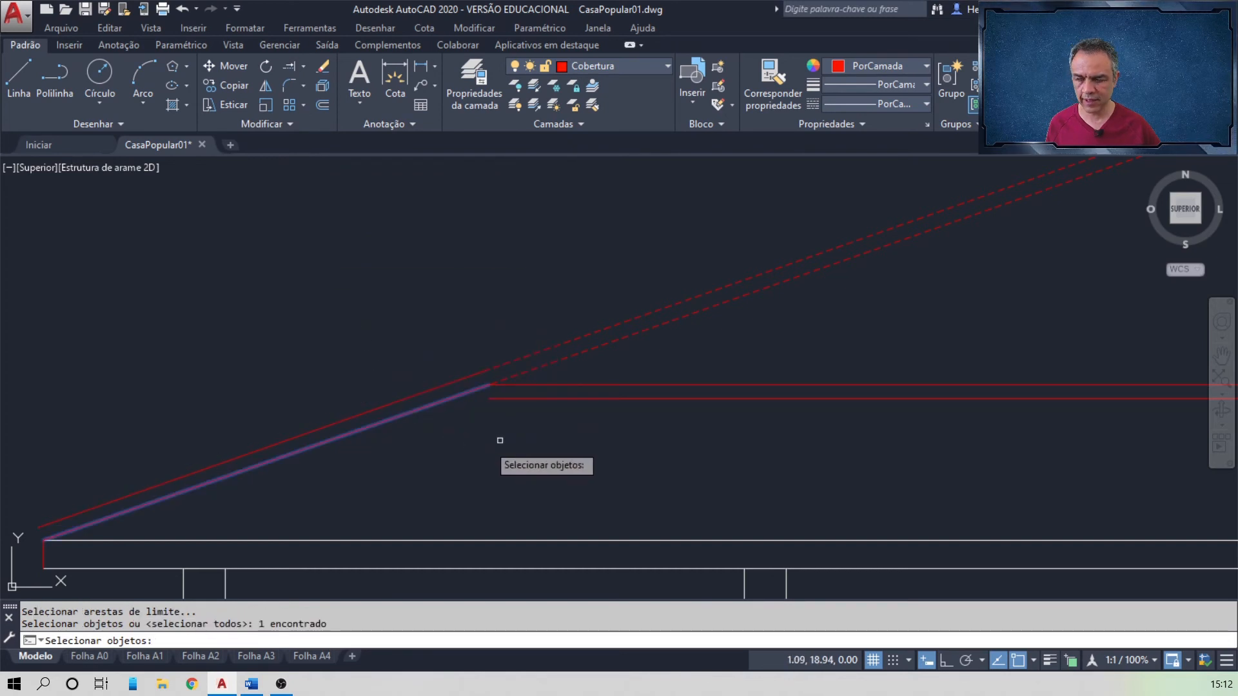
key(Return)
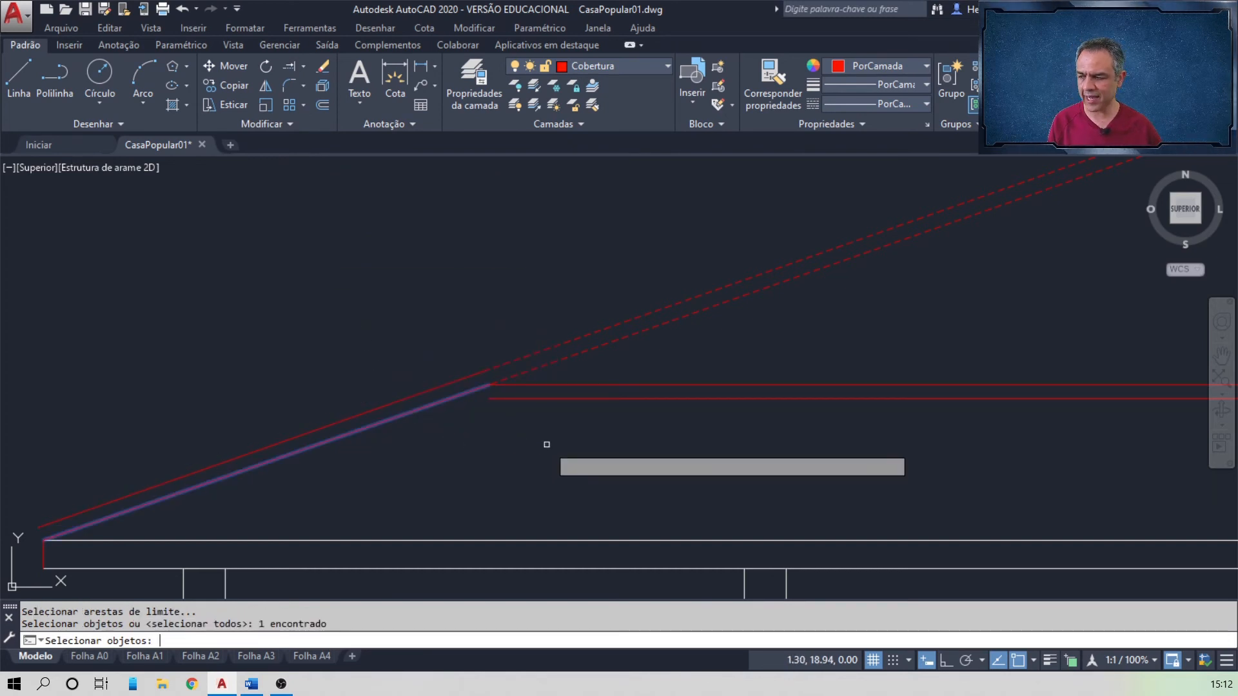
click(497, 398)
key(Return)
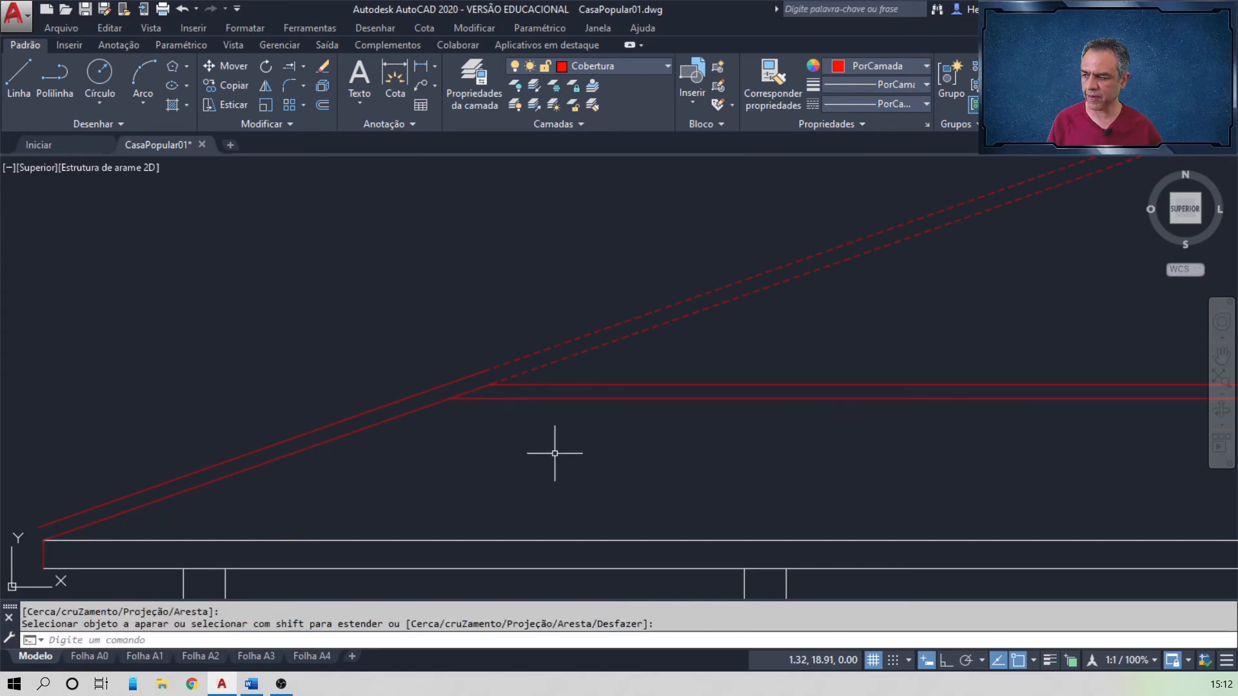
- Extend the lower horizontal roof line's right end to the inner right sloping roof line
scroll(581, 445, down, 2)
middle_drag(807, 457, 85, 412)
middle_drag(730, 422, 401, 429)
scroll(498, 416, up, 2)
key(Return)
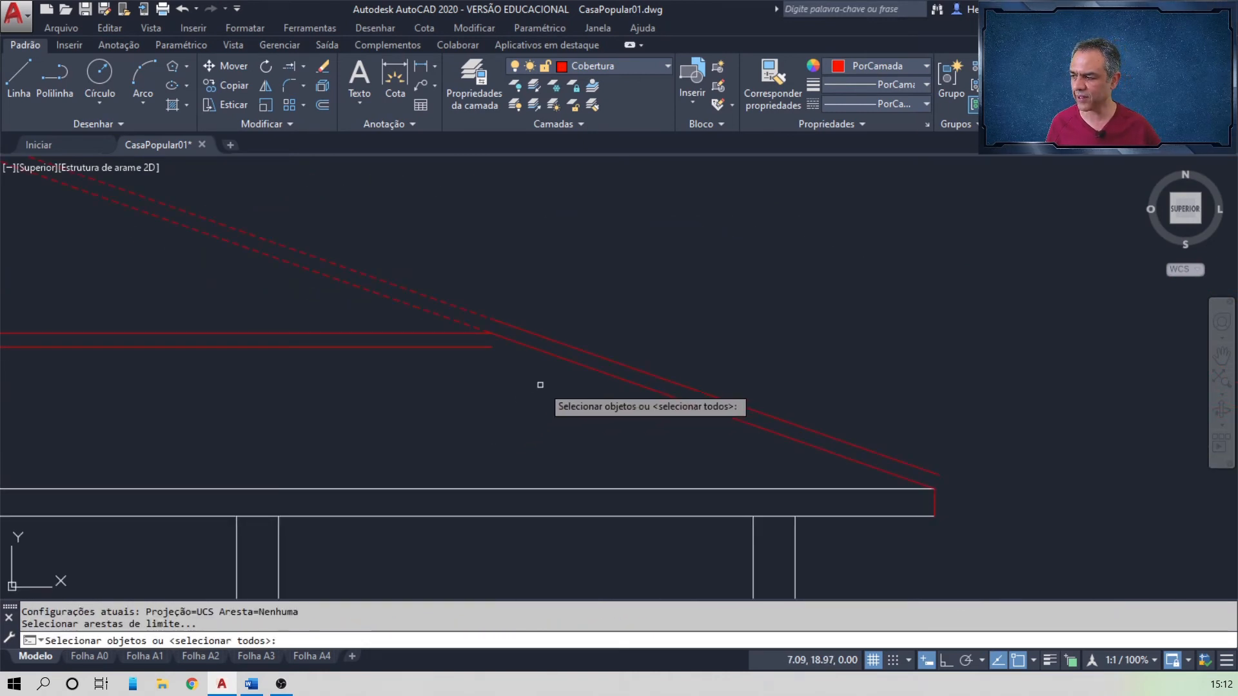
click(566, 359)
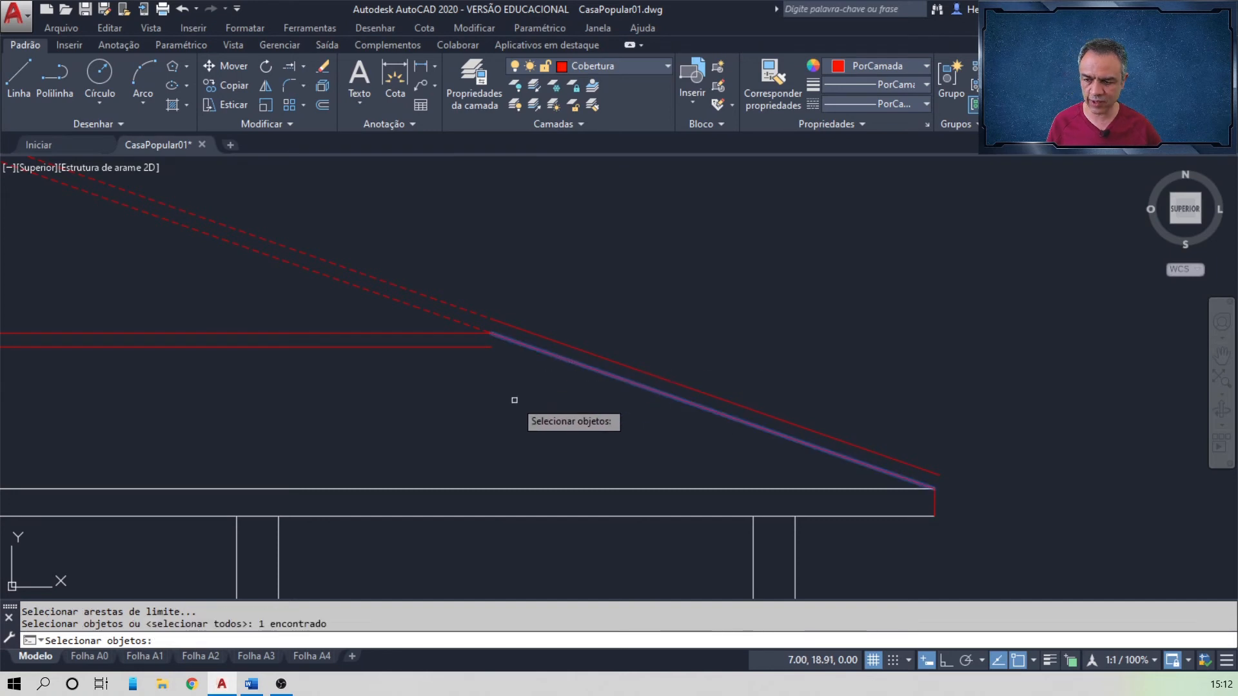
key(Return)
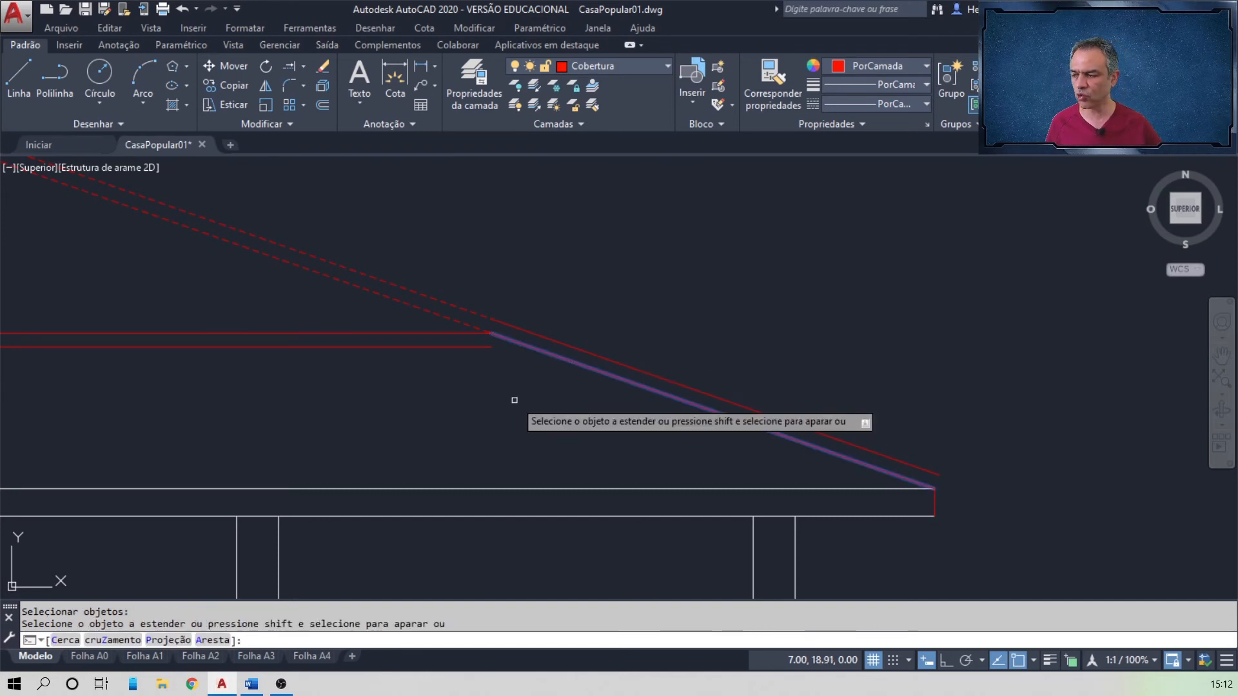
click(480, 347)
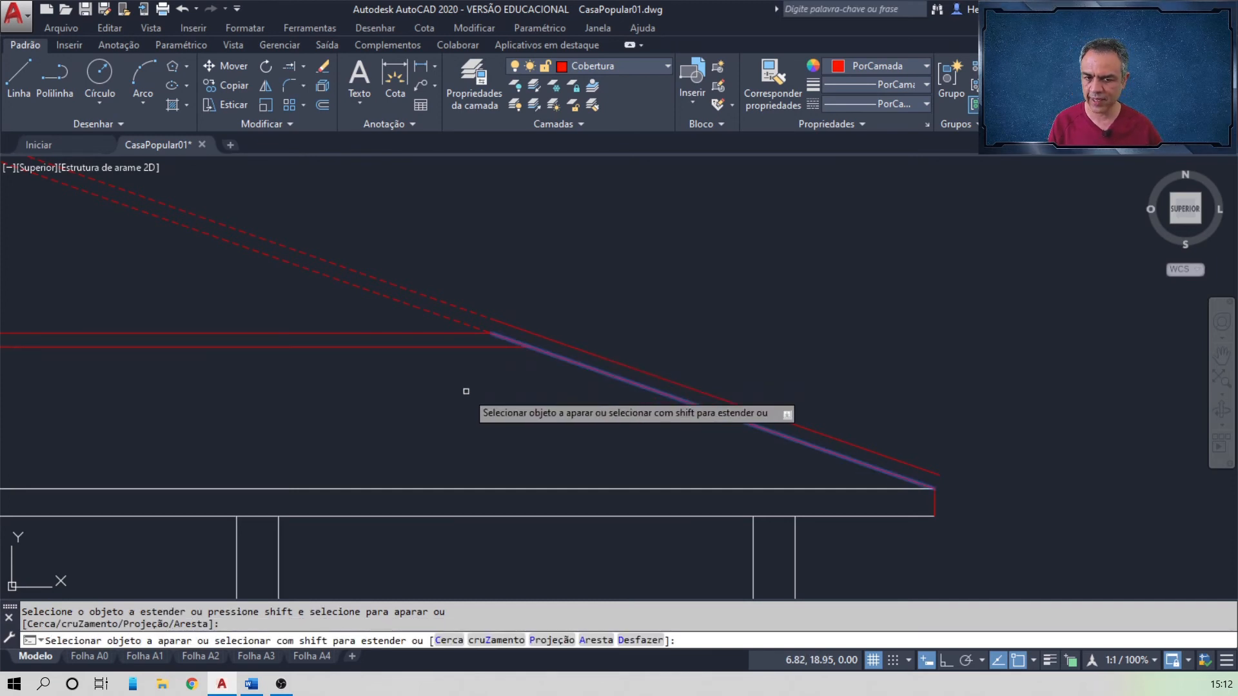
key(Return)
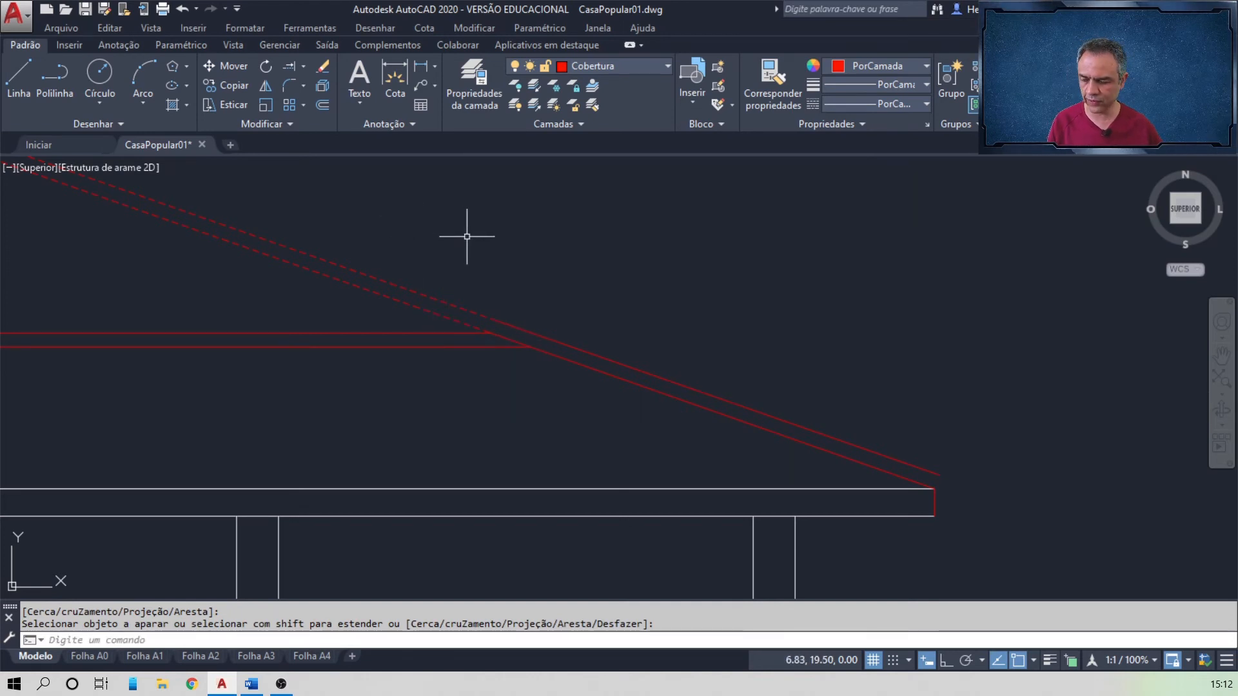
- Extend the upper horizontal roof line's right end to the outer right sloping roof line
text(ex)
key(Return)
click(551, 337)
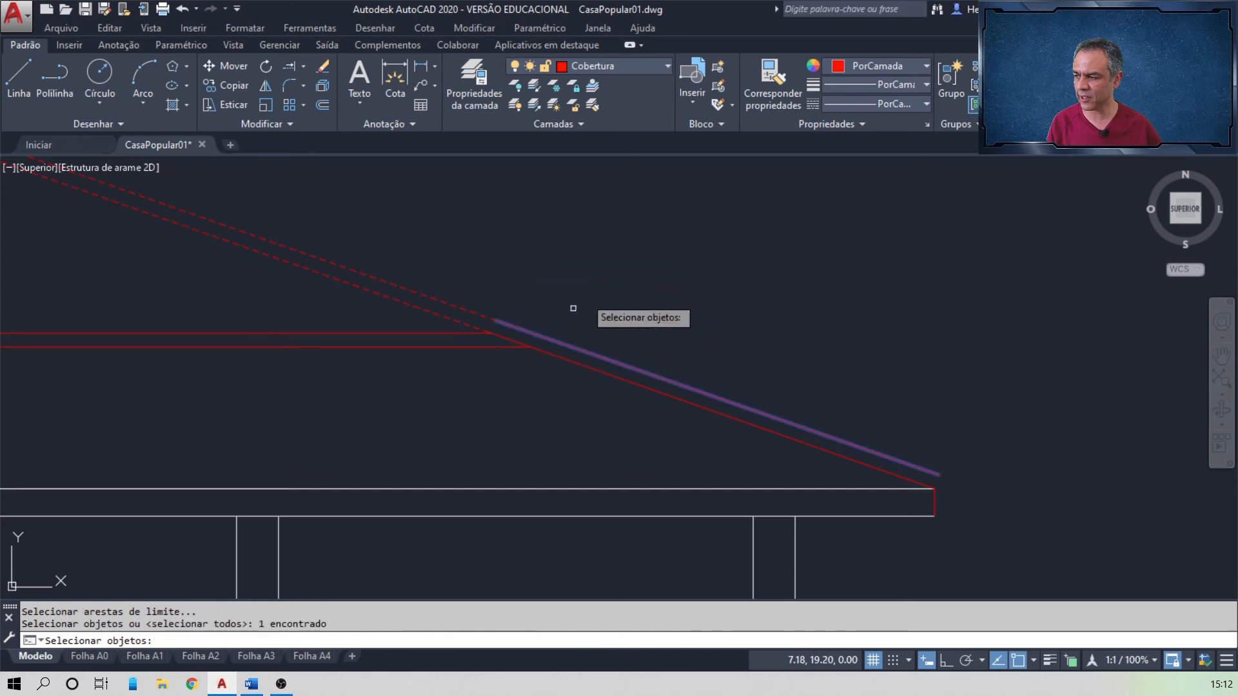
key(Return)
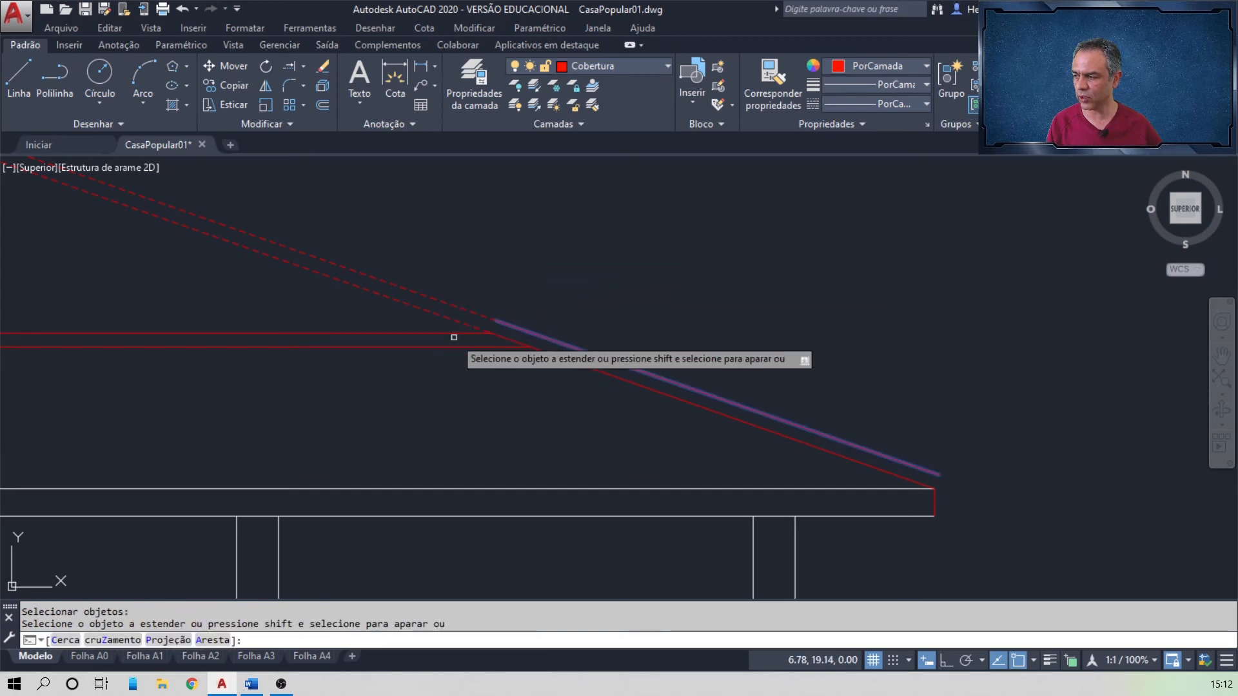
click(461, 334)
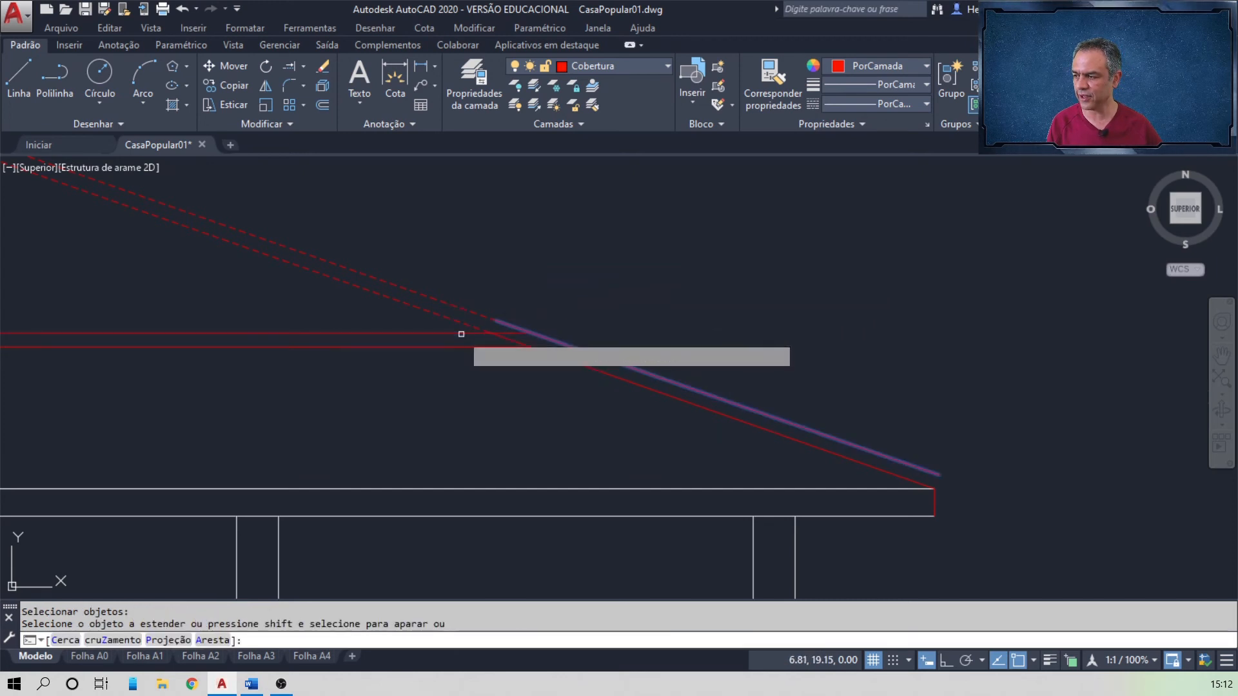
key(Escape)
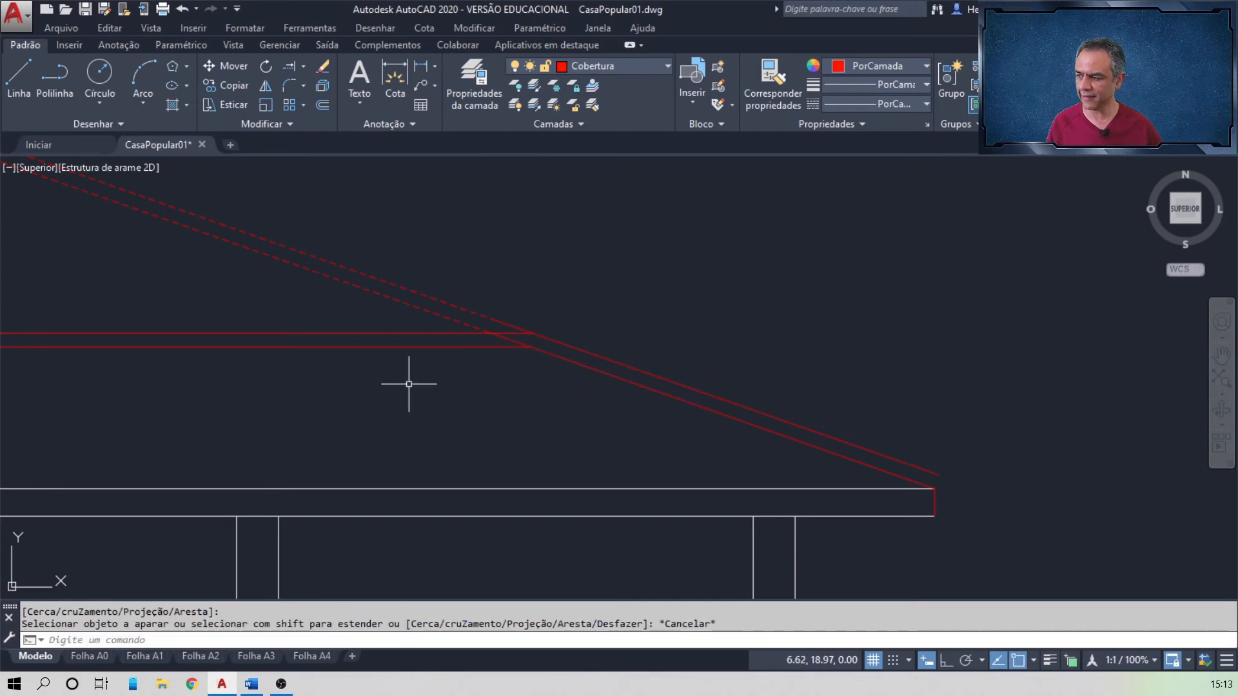
- Extend the upper horizontal roof line's left end to the outer left sloping roof line
scroll(409, 381, down, 3)
middle_drag(340, 387, 1124, 361)
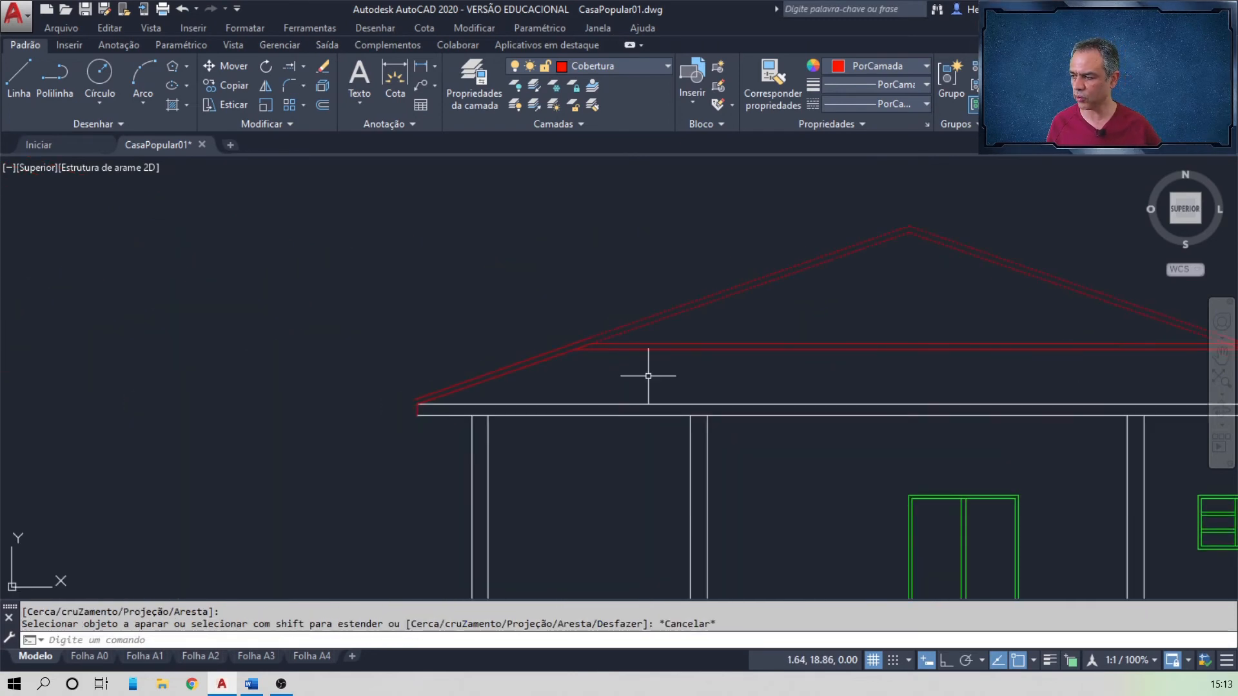
scroll(621, 351, up, 4)
scroll(528, 284, up, 4)
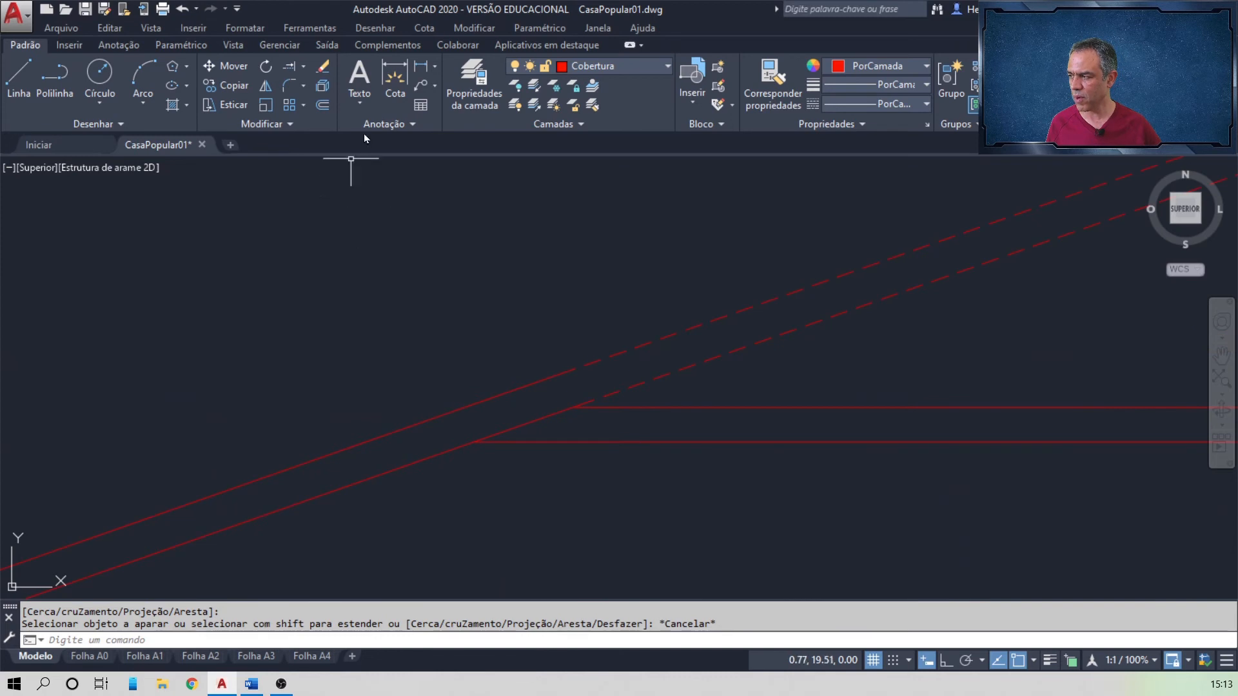
text(ex)
key(Return)
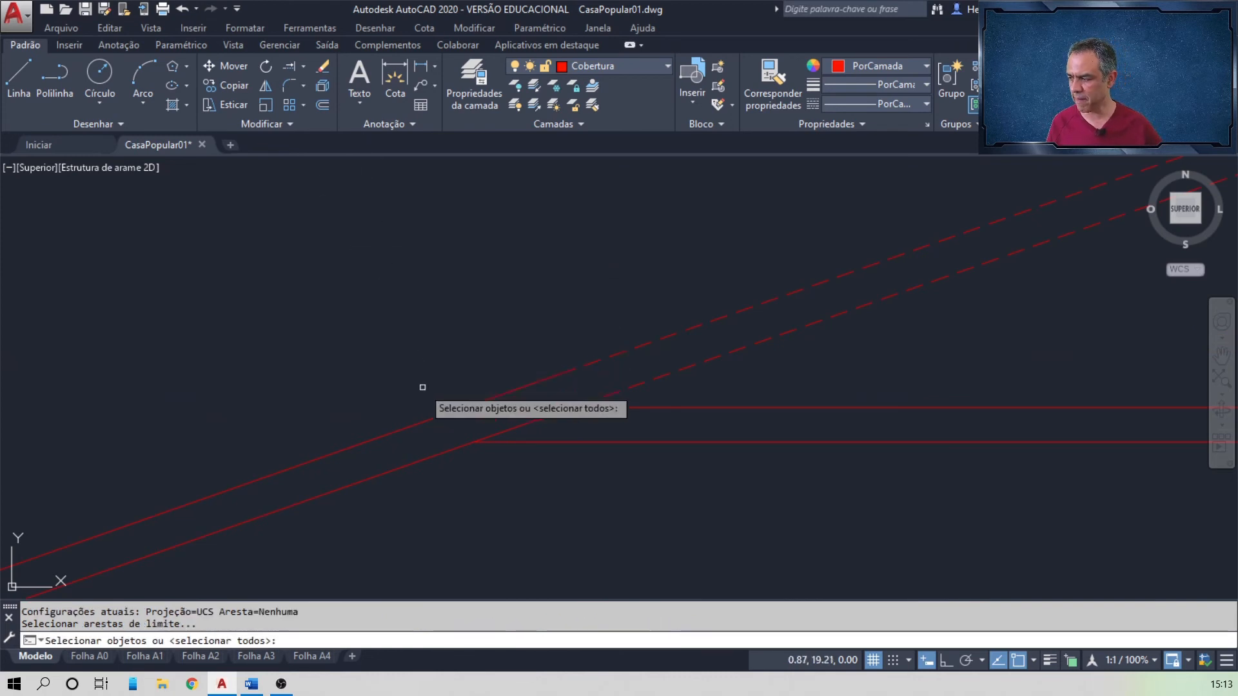
click(413, 420)
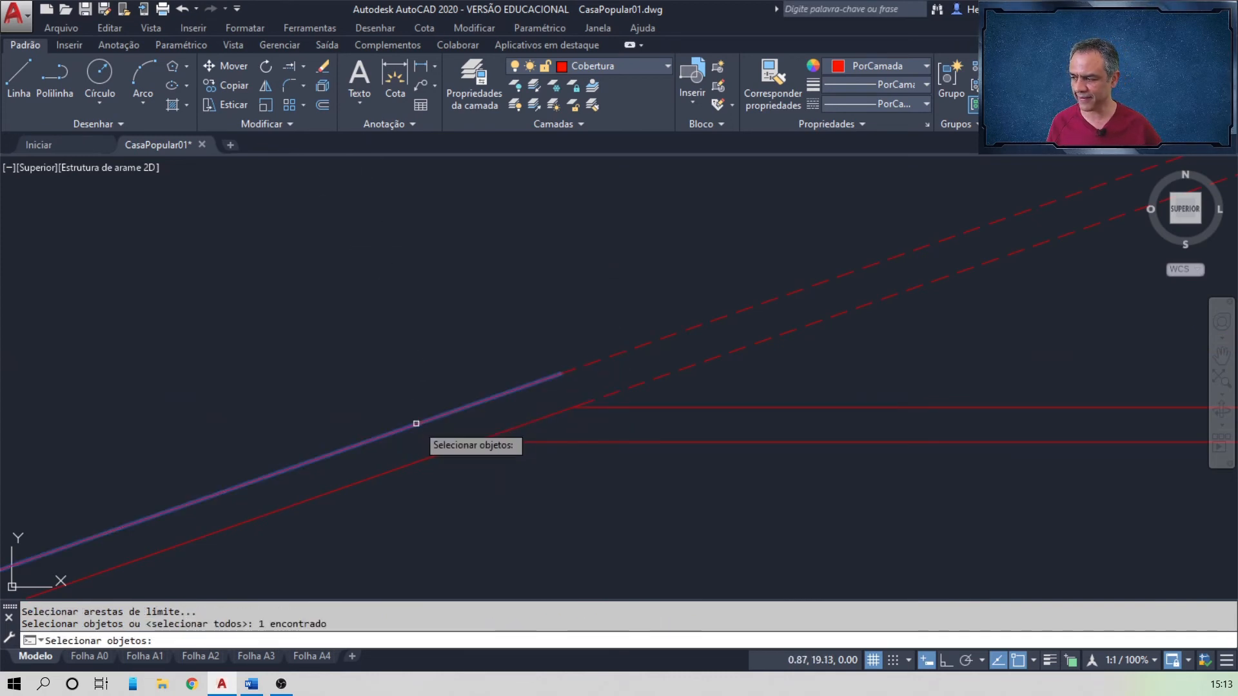
key(Return)
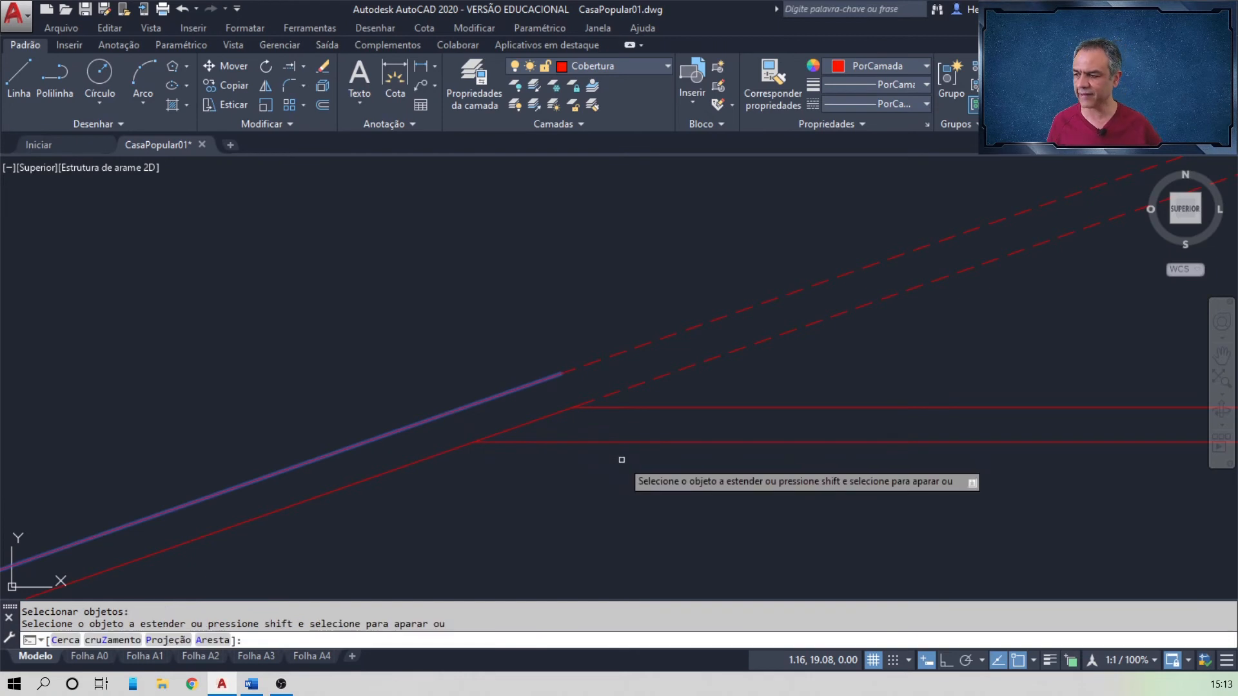
click(596, 406)
click(595, 439)
key(Return)
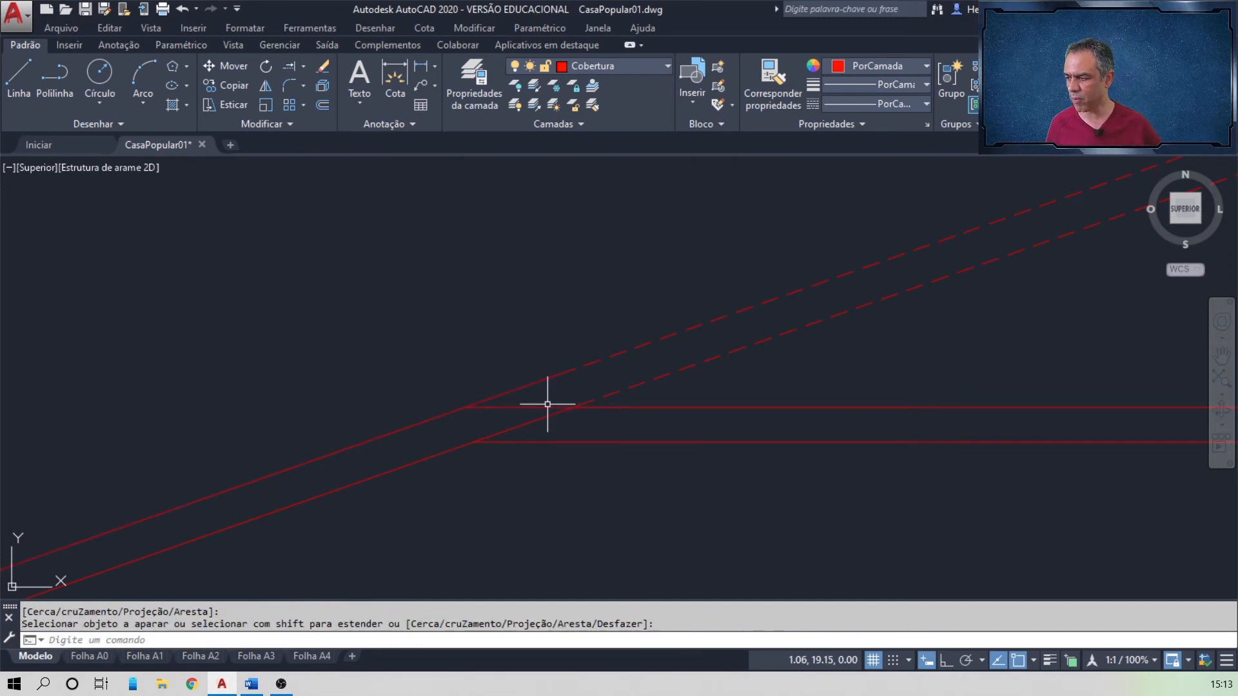
- Stretch the adjoining ends of the outer left solid and dashed sloping lines to the upper horizontal roof line's left end
click(423, 423)
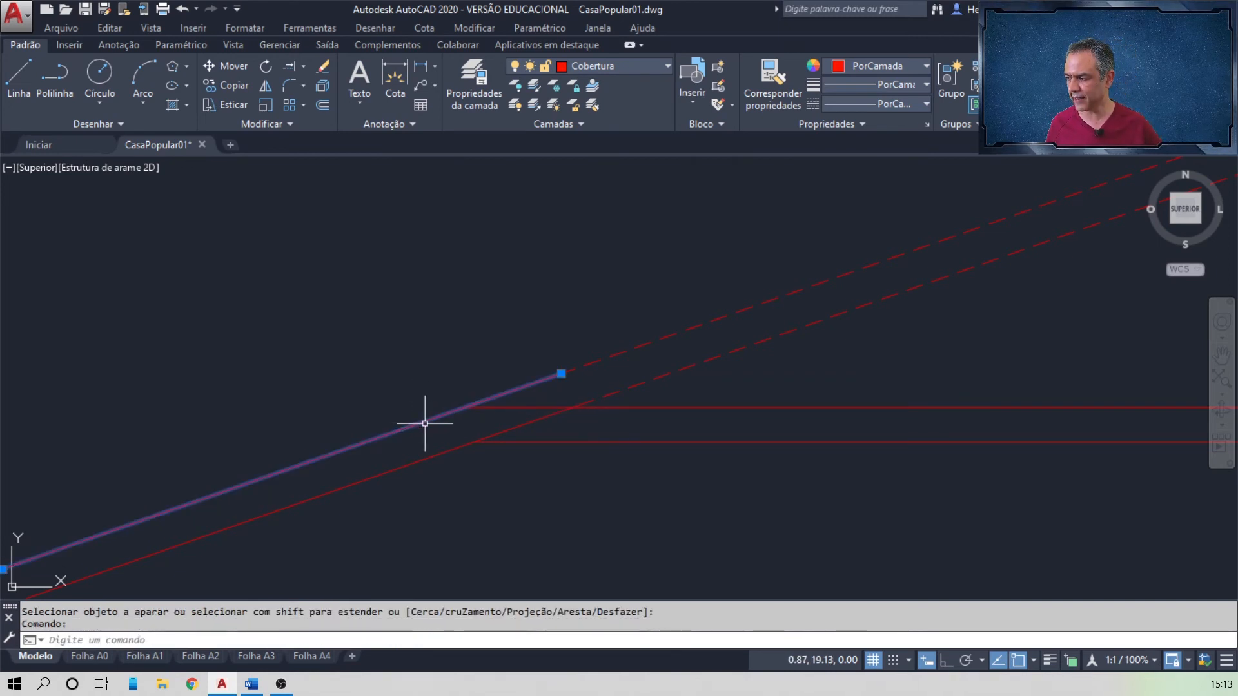
click(562, 373)
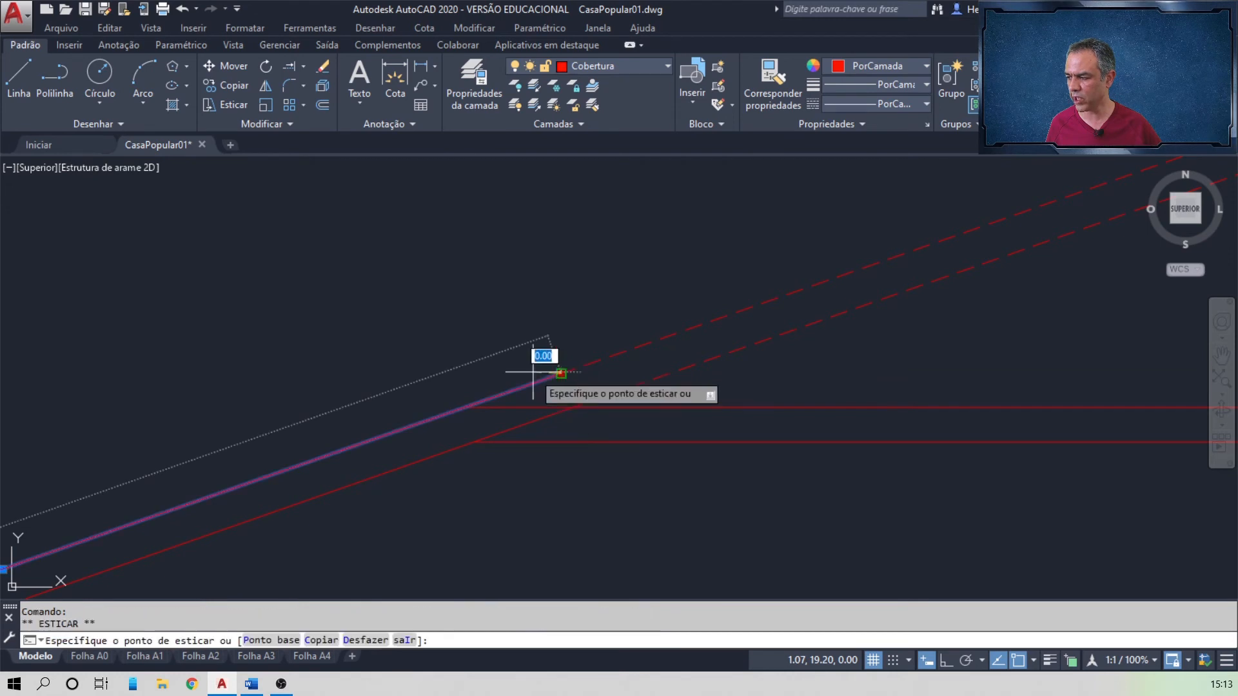
click(466, 408)
key(Escape)
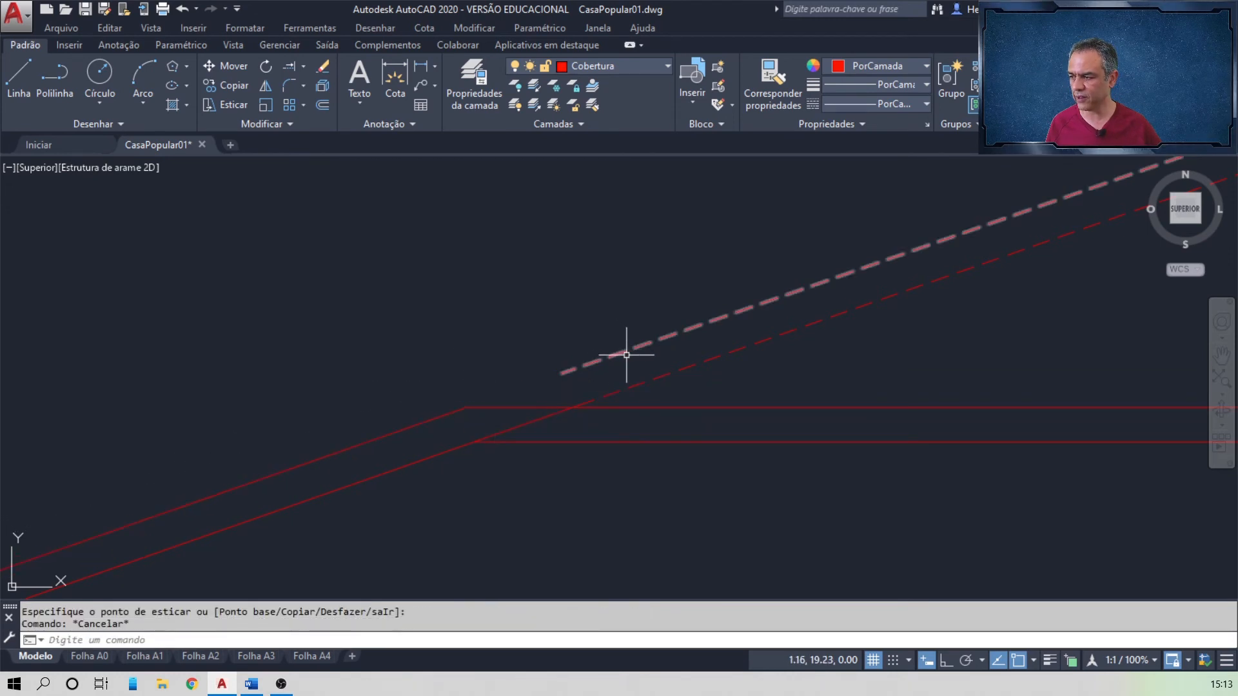
click(623, 351)
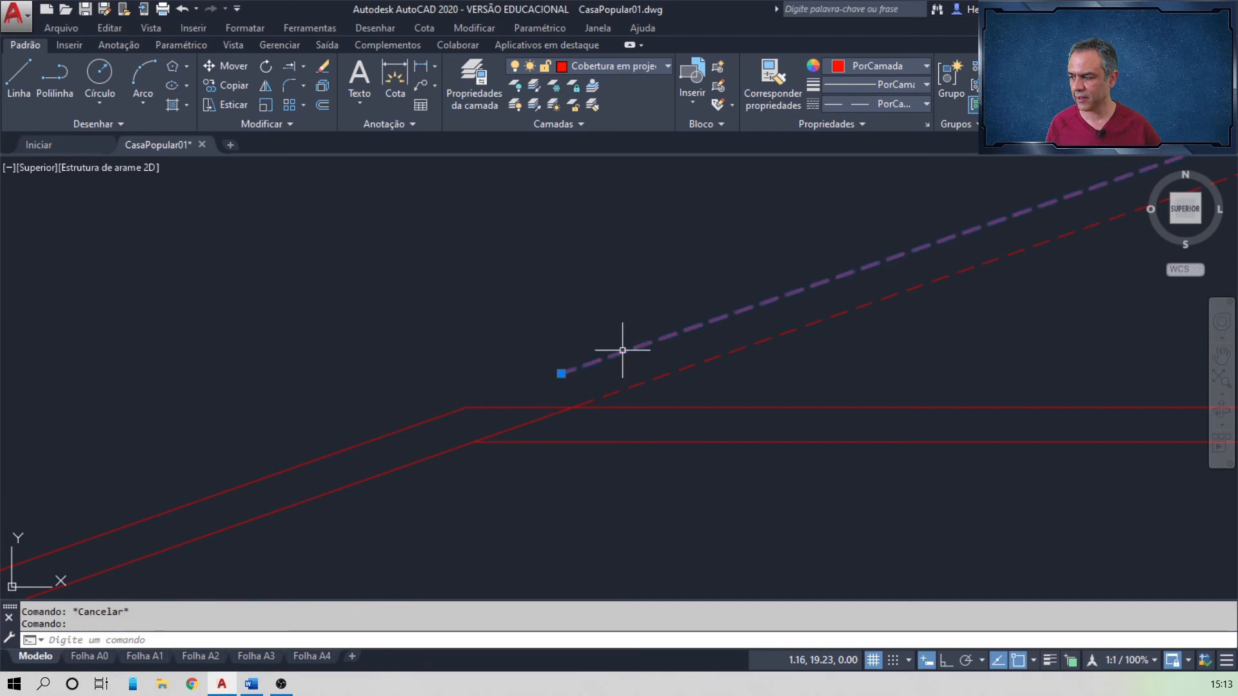
click(561, 373)
click(466, 408)
key(Escape)
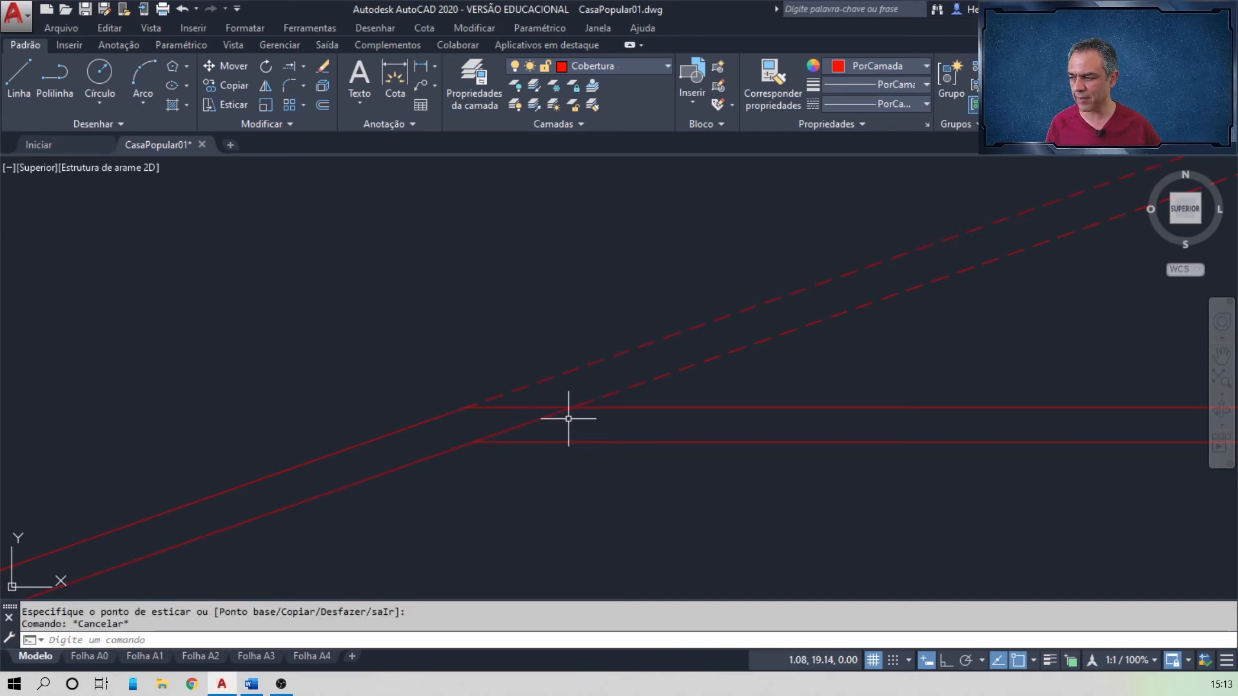
- Shorten the inner left solid sloping line by stretching its upper end to the lower horizontal roof line's left end
click(545, 417)
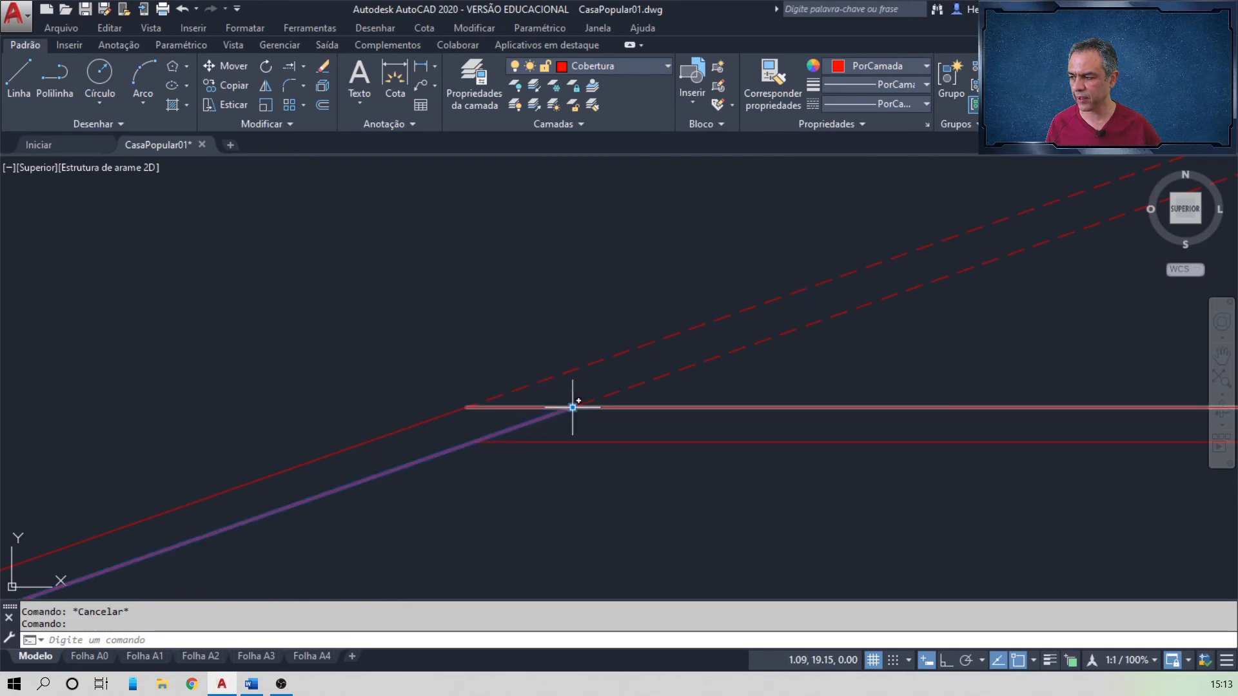
click(573, 408)
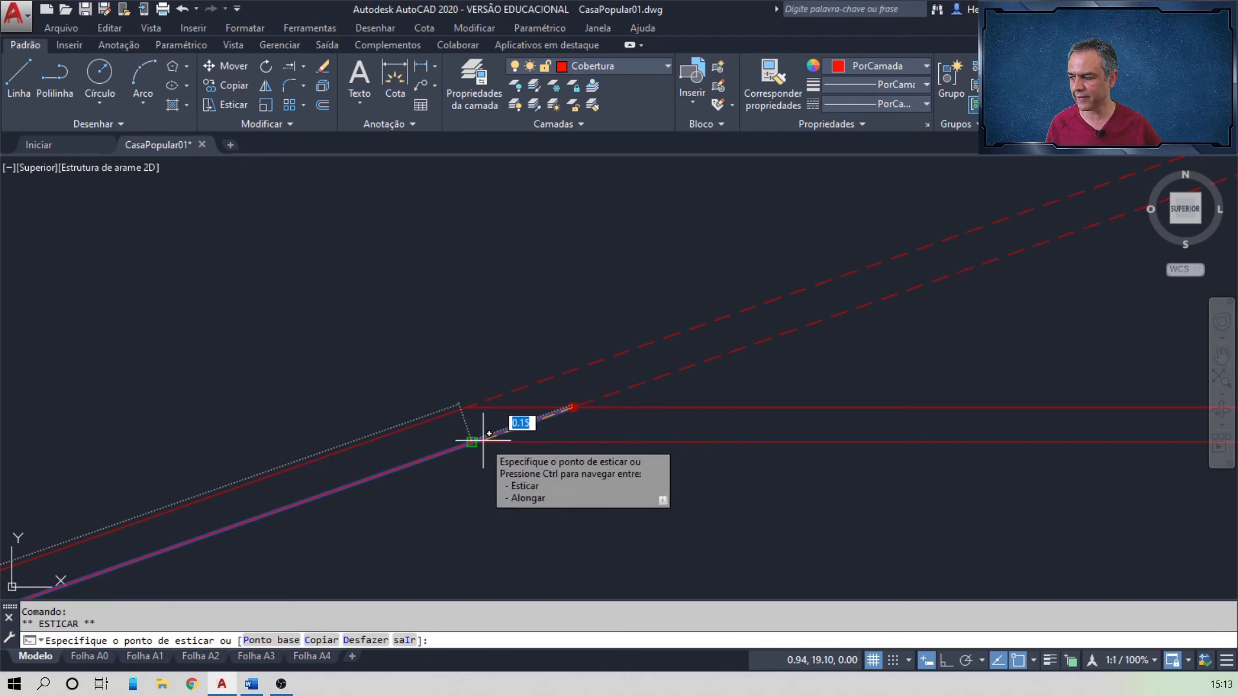
key(Escape)
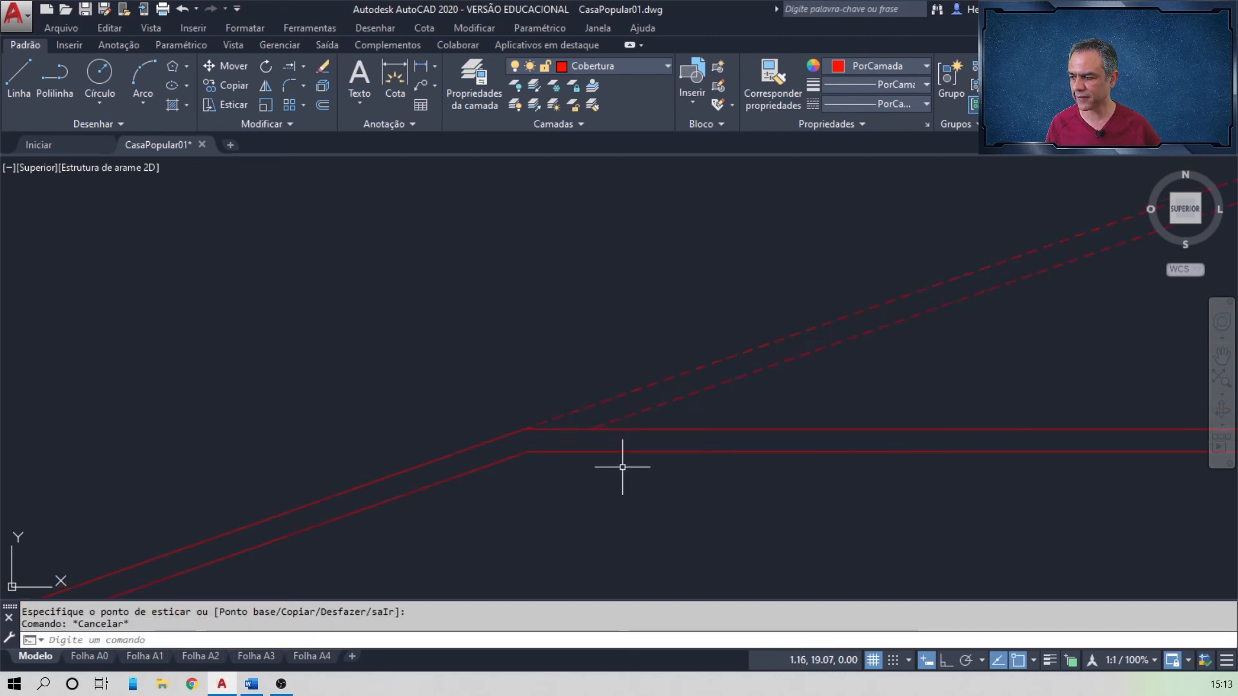
- Stretch the adjoining ends of the outer right solid and dashed sloping lines to the upper horizontal roof line's right end
scroll(622, 467, down, 2)
middle_drag(890, 432, 306, 378)
middle_drag(998, 408, 459, 415)
scroll(710, 304, up, 5)
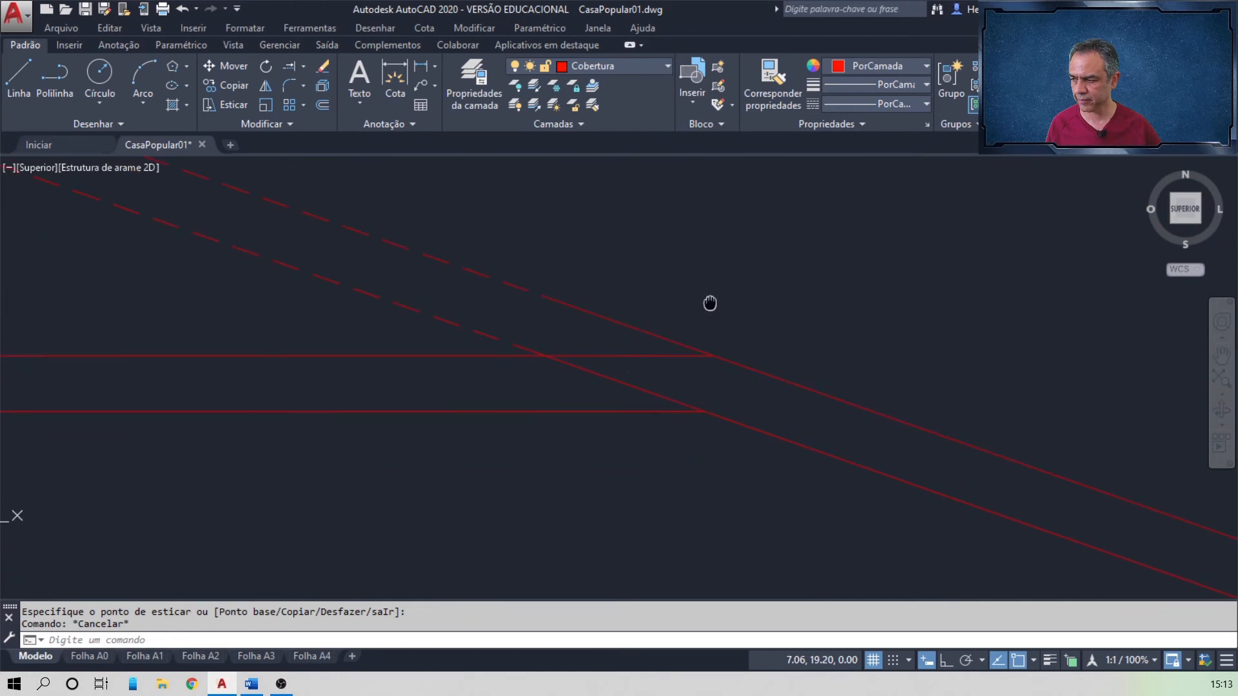
click(798, 389)
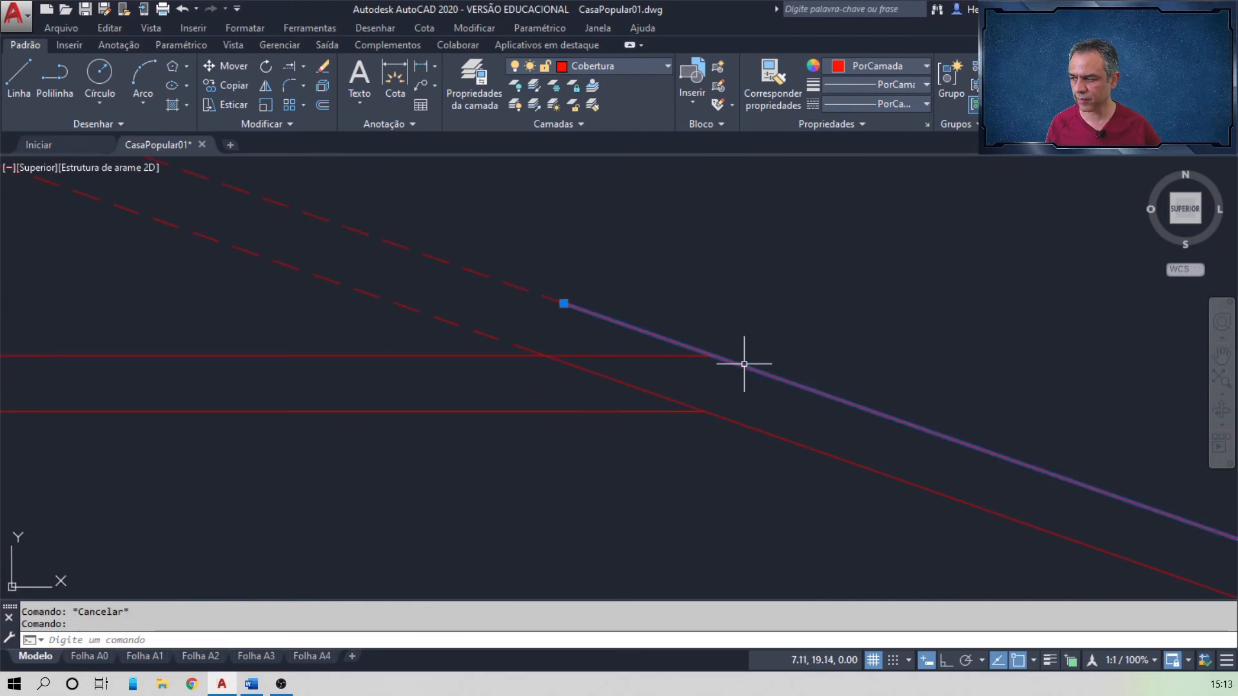
click(564, 303)
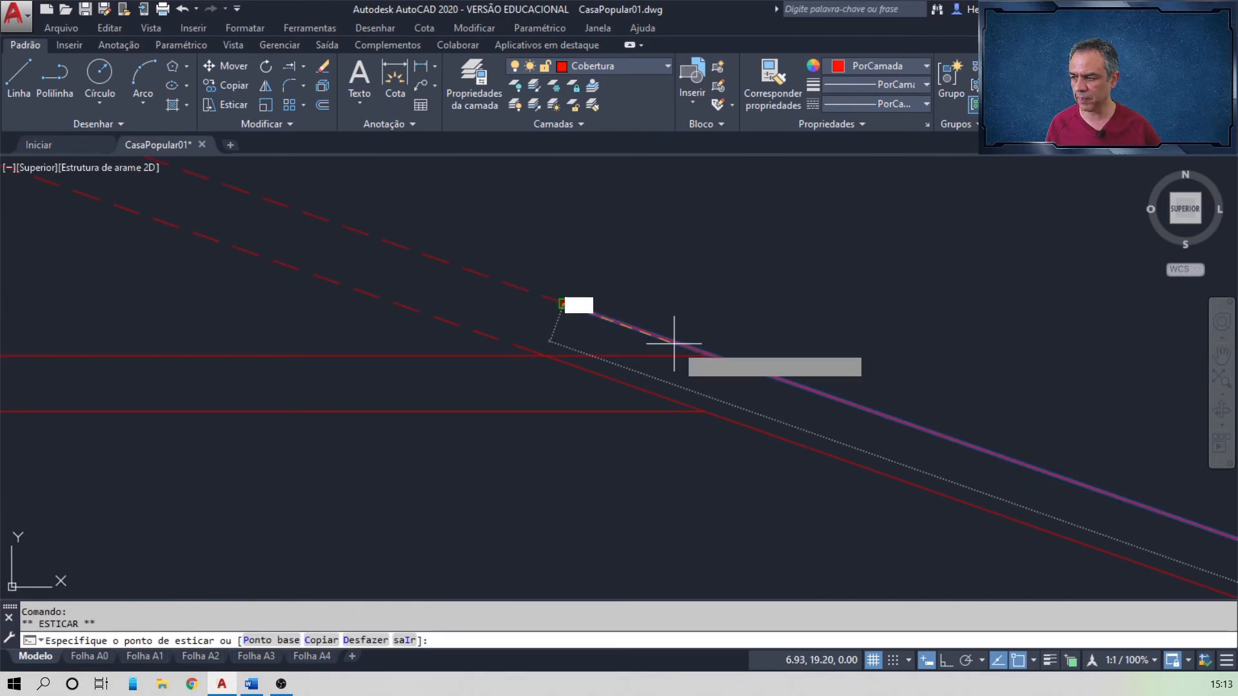
click(706, 353)
key(Escape)
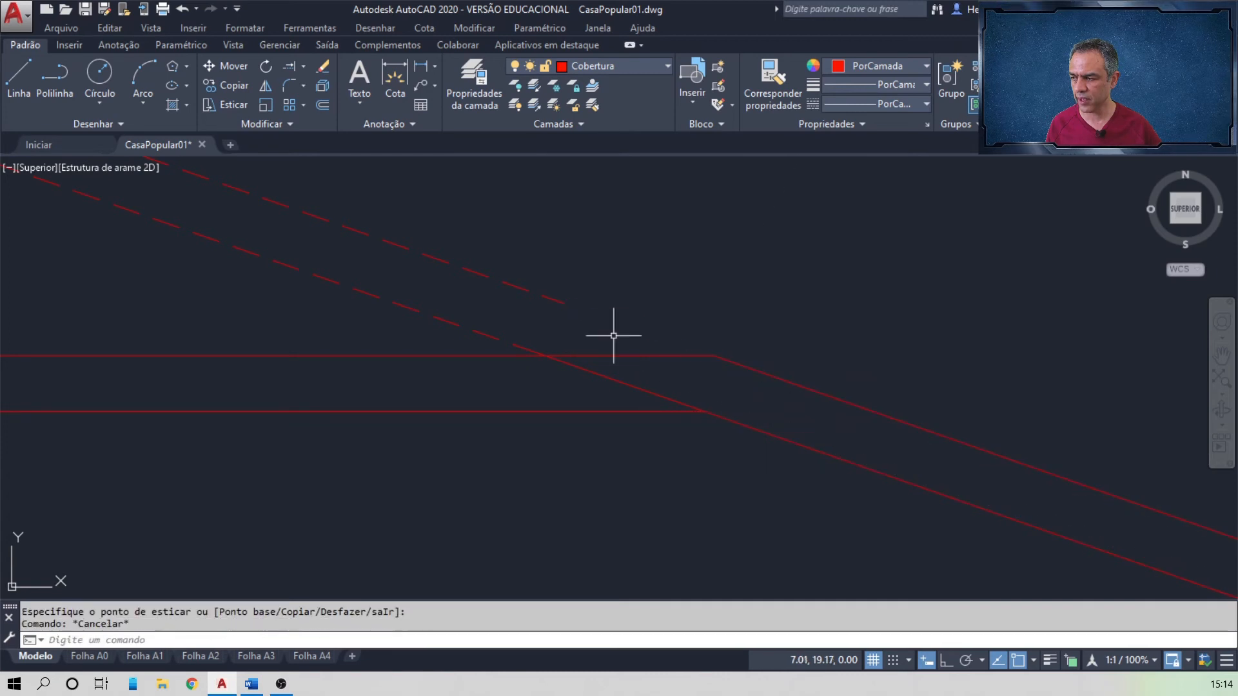
click(532, 294)
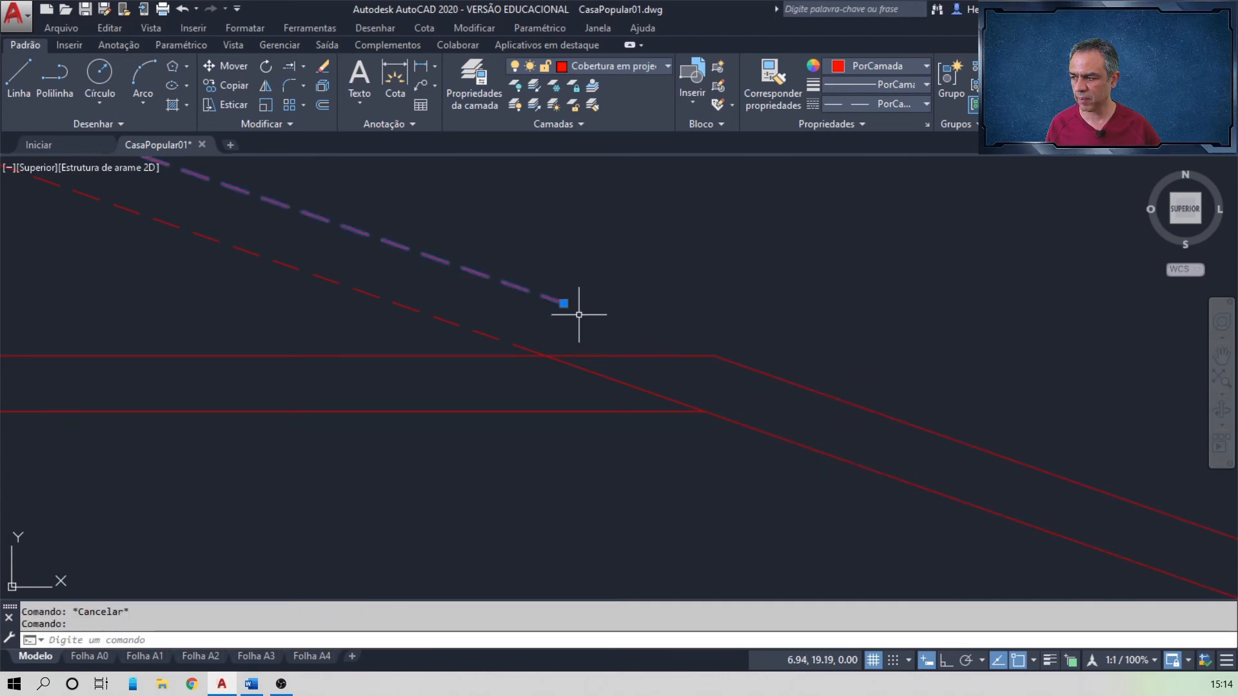
click(564, 303)
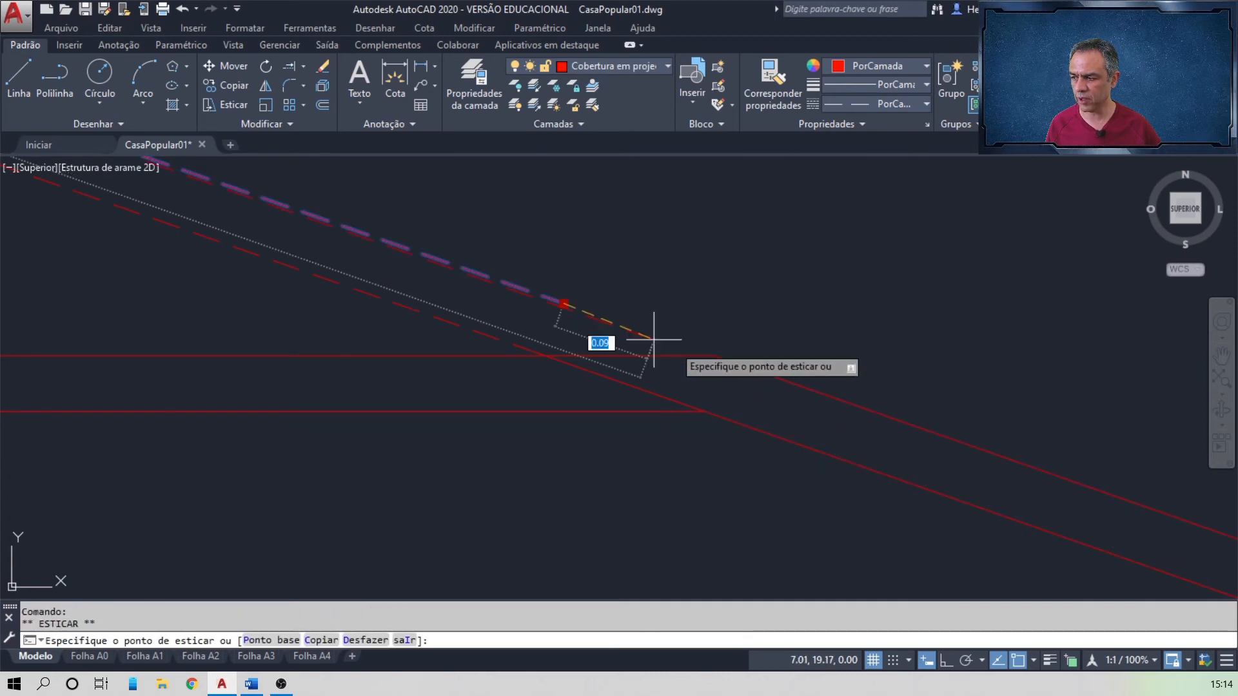
click(714, 356)
key(Escape)
- Shorten the inner right solid sloping line by stretching its upper end to the lower horizontal roof line's right end
click(648, 393)
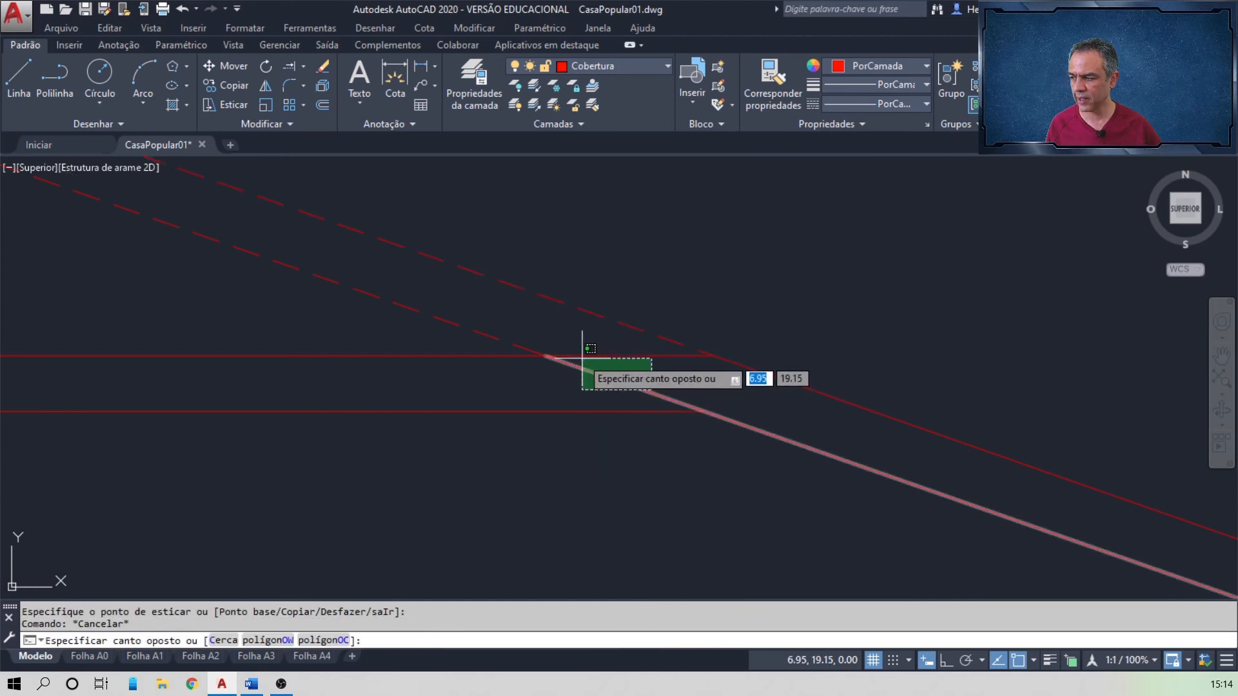
key(Escape)
click(592, 374)
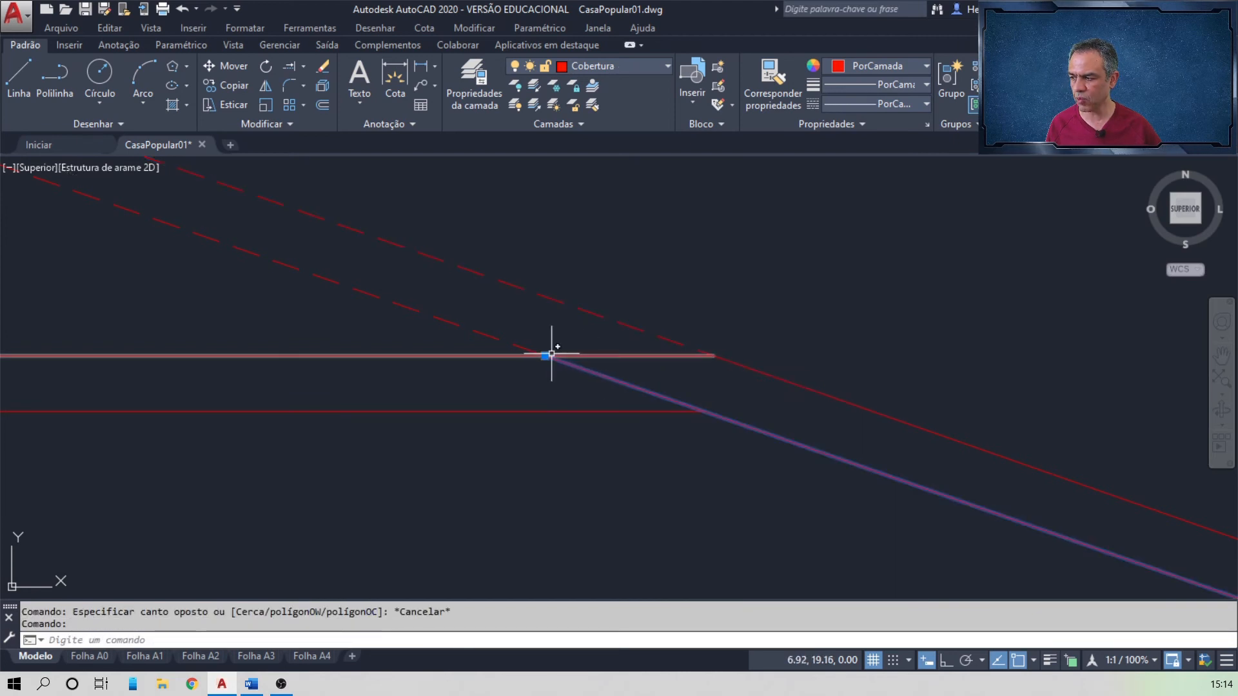
click(545, 356)
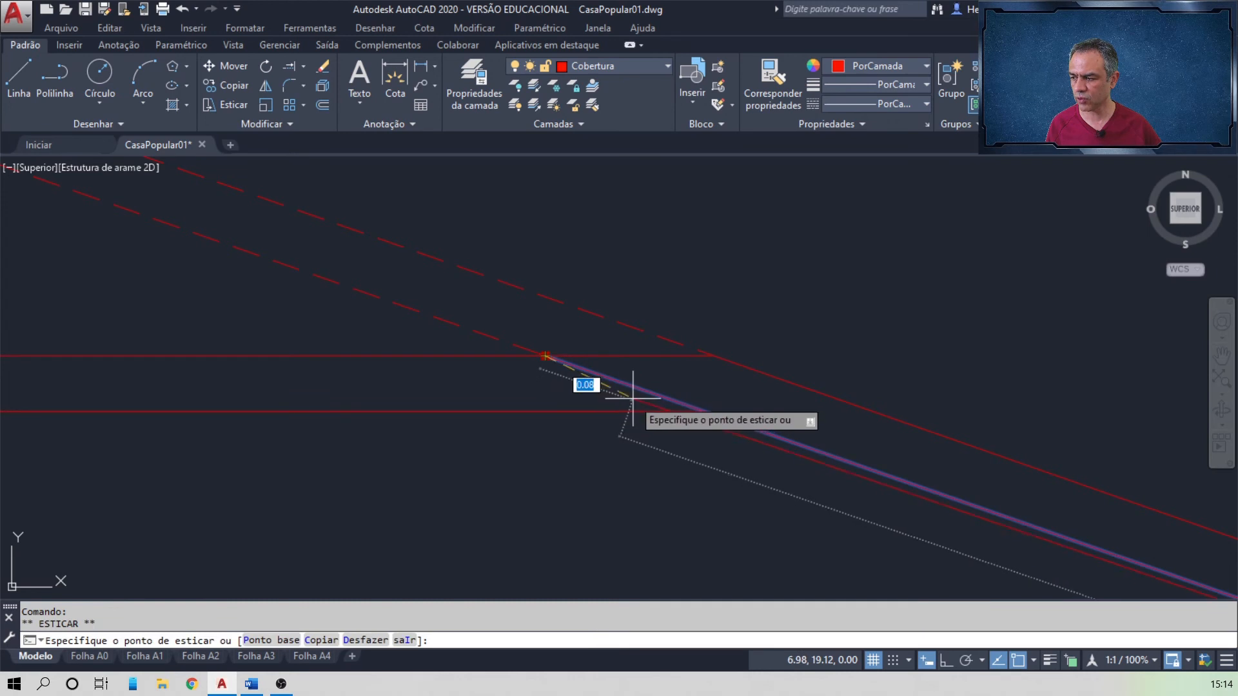
click(705, 410)
key(Escape)
scroll(706, 408, down, 6)
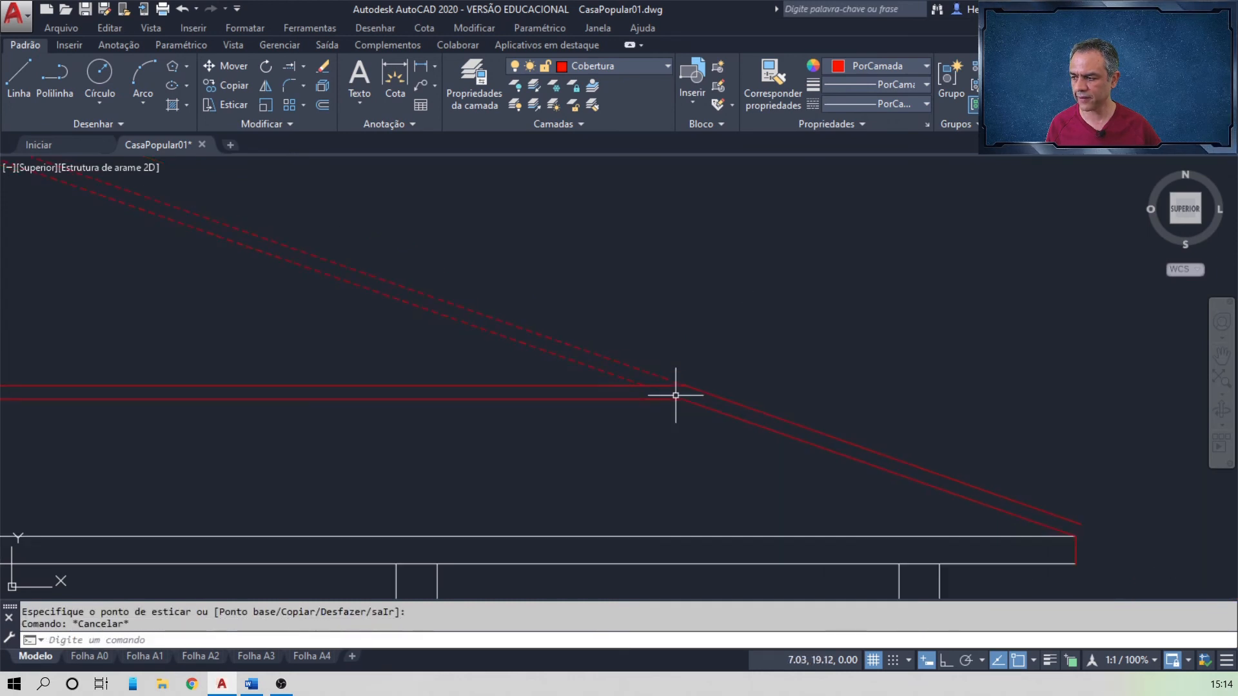
mouse_move(603, 434)
middle_down()
mouse_move(772, 392)
mouse_move(891, 399)
middle_up()
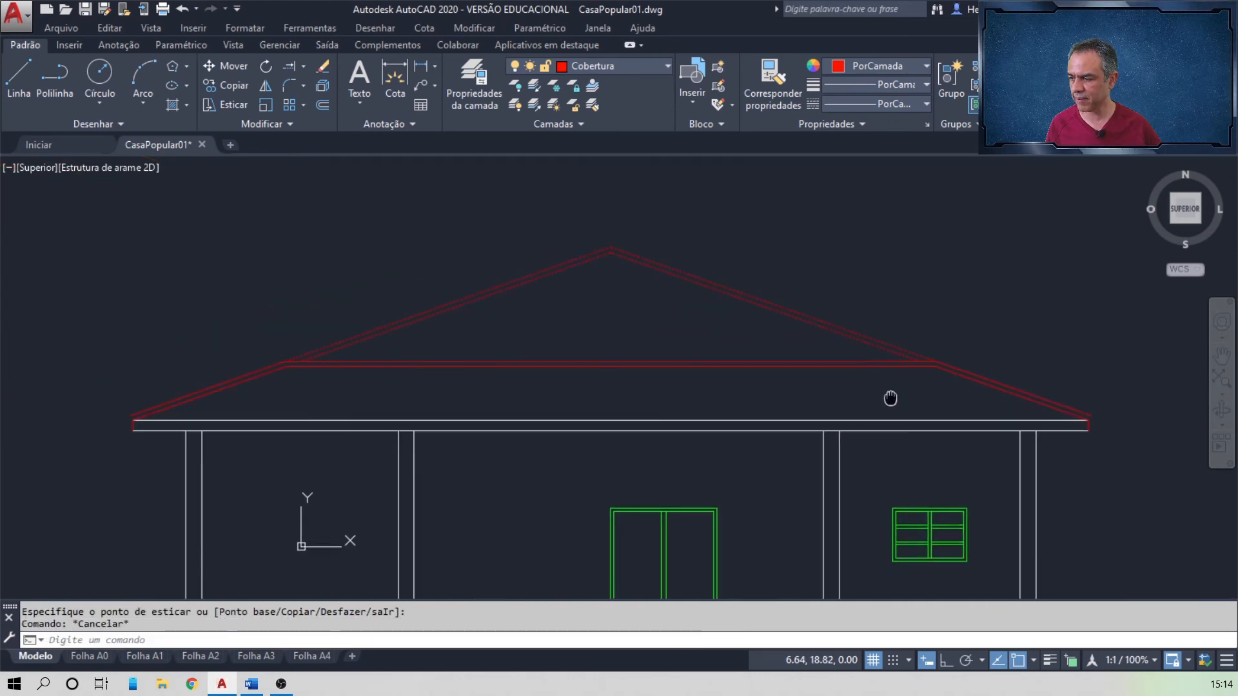
middle_drag(706, 407, 830, 385)
middle_drag(445, 404, 681, 376)
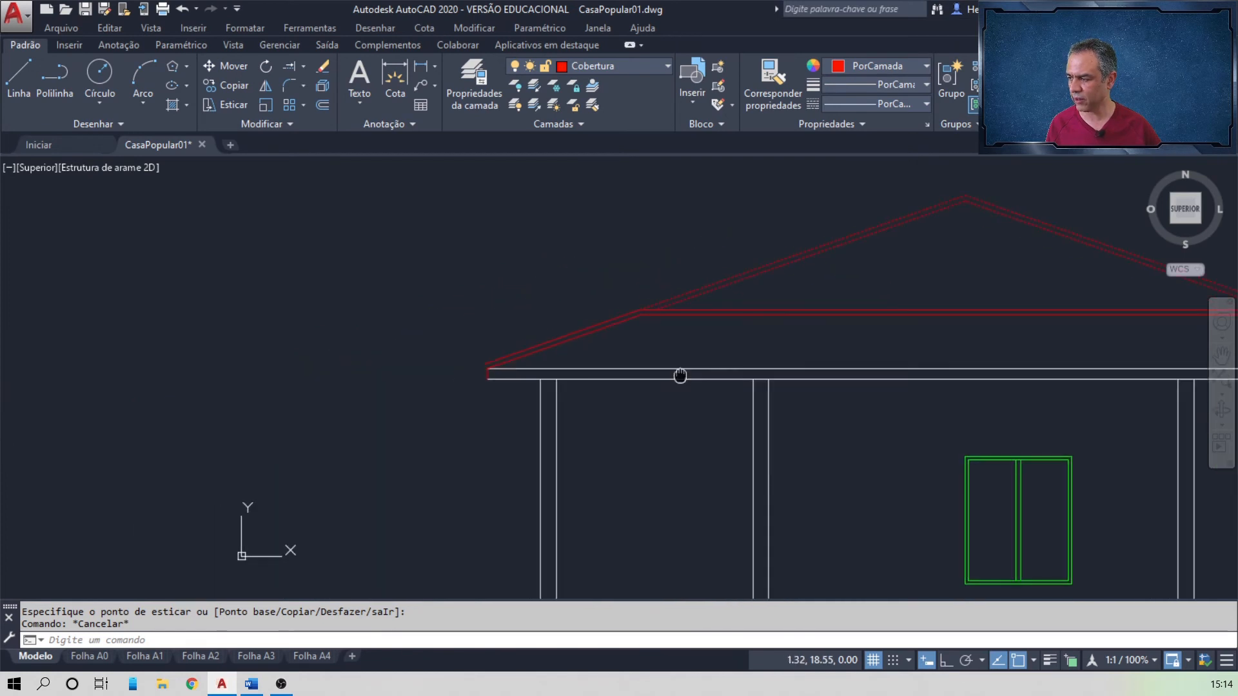
- Draw a line closing the left eave, from the slab's upper left corner to the lower end of the outer roof line
scroll(477, 370, up, 5)
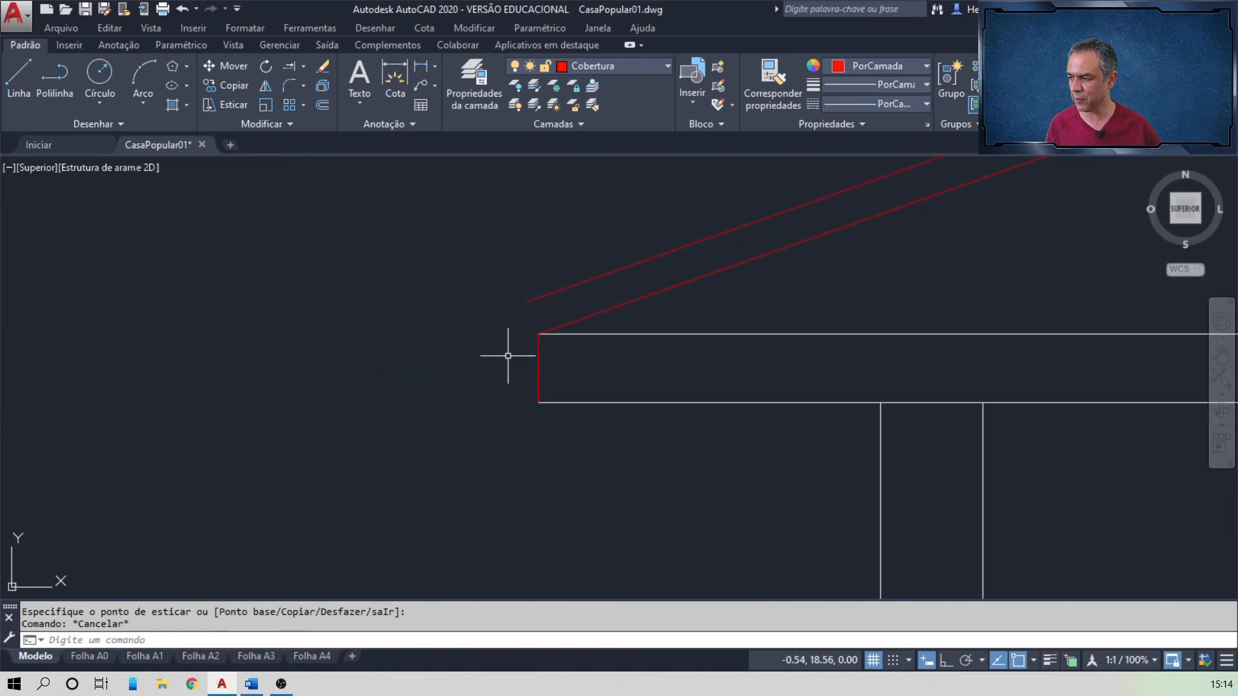
scroll(508, 356, up, 2)
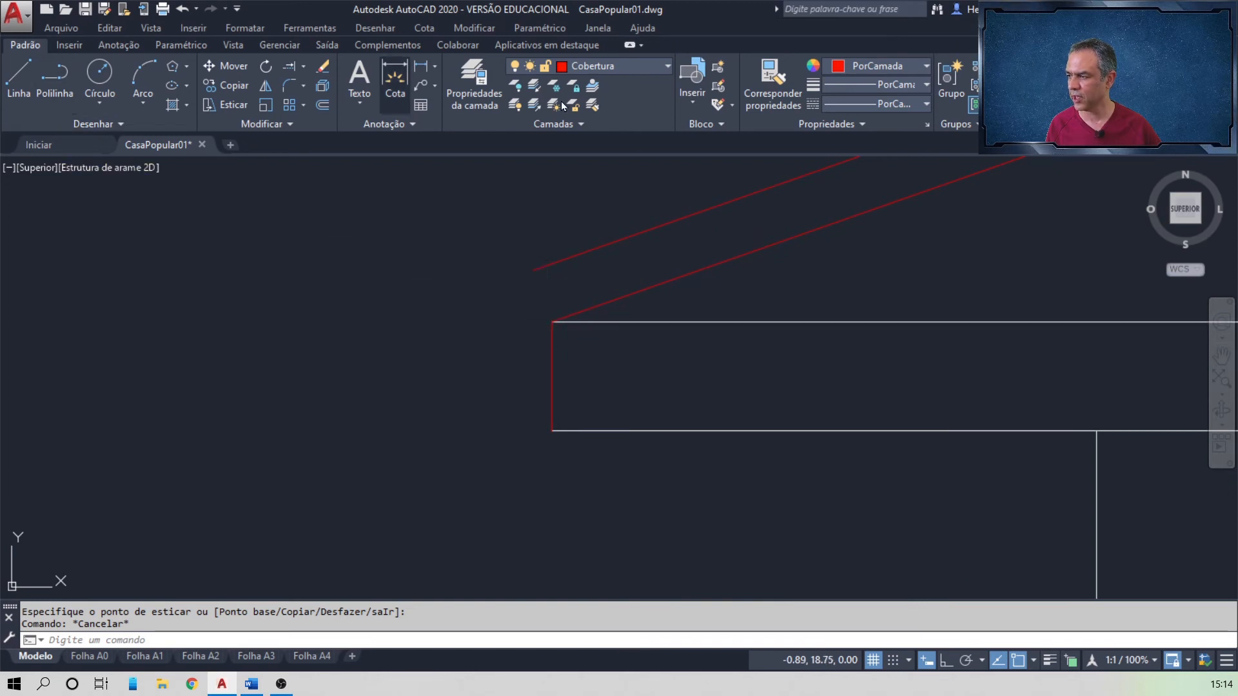
click(23, 85)
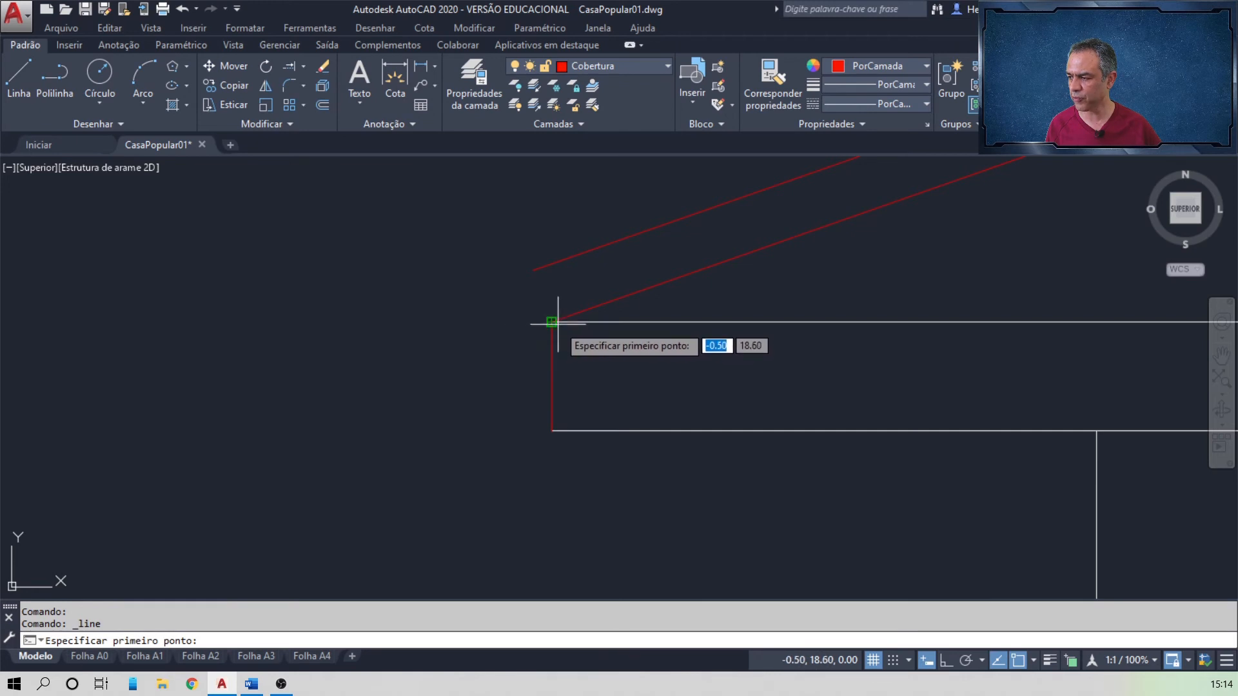
click(534, 271)
key(Escape)
scroll(569, 335, down, 3)
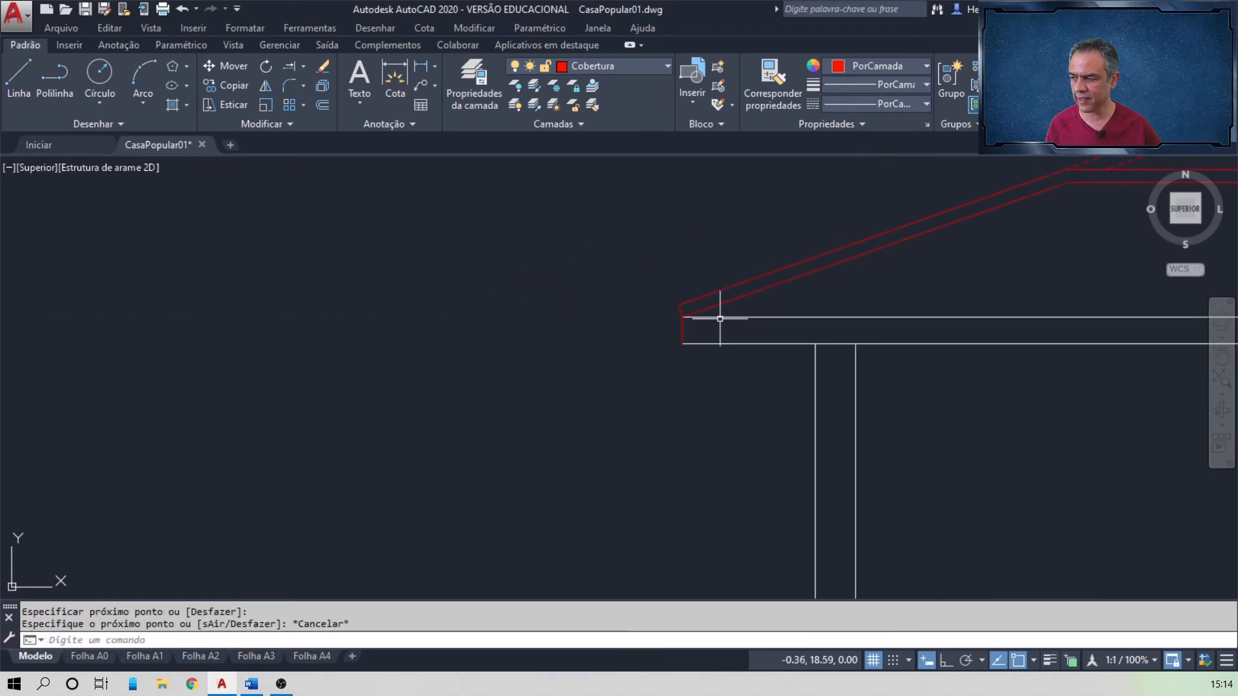
- Draw a line closing the right eave, from the slab's upper right corner to the lower end of the outer roof line
middle_drag(719, 321, 451, 335)
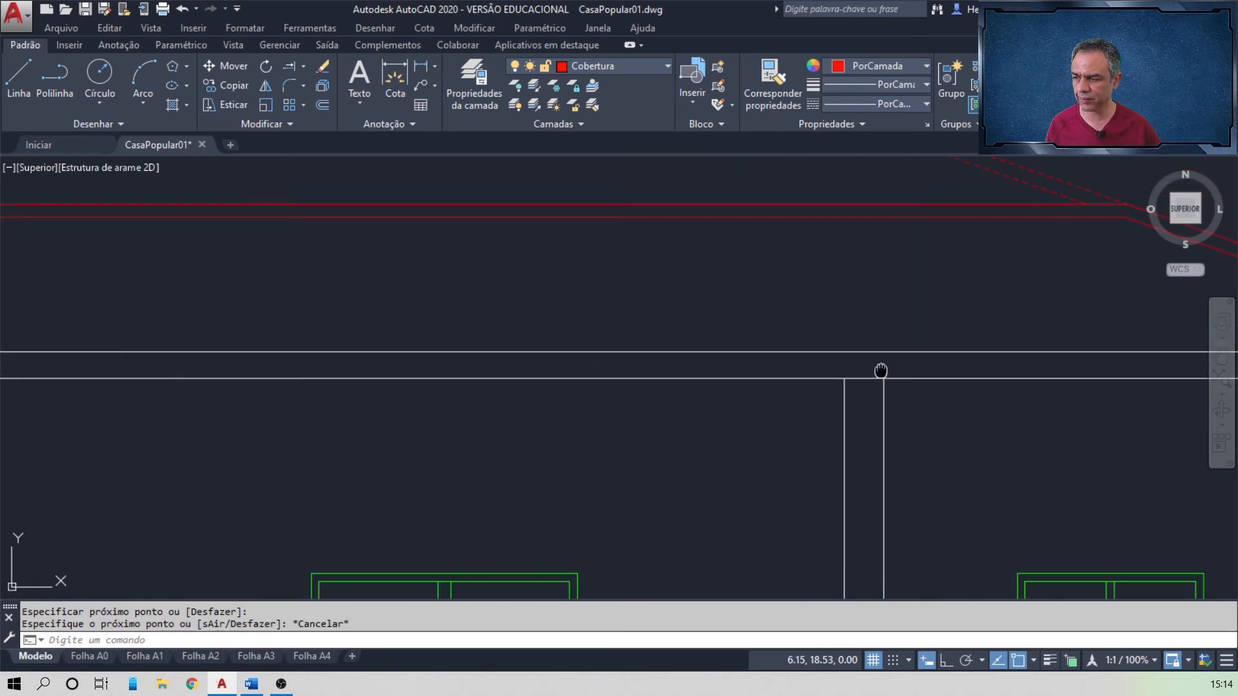
scroll(825, 387, up, 5)
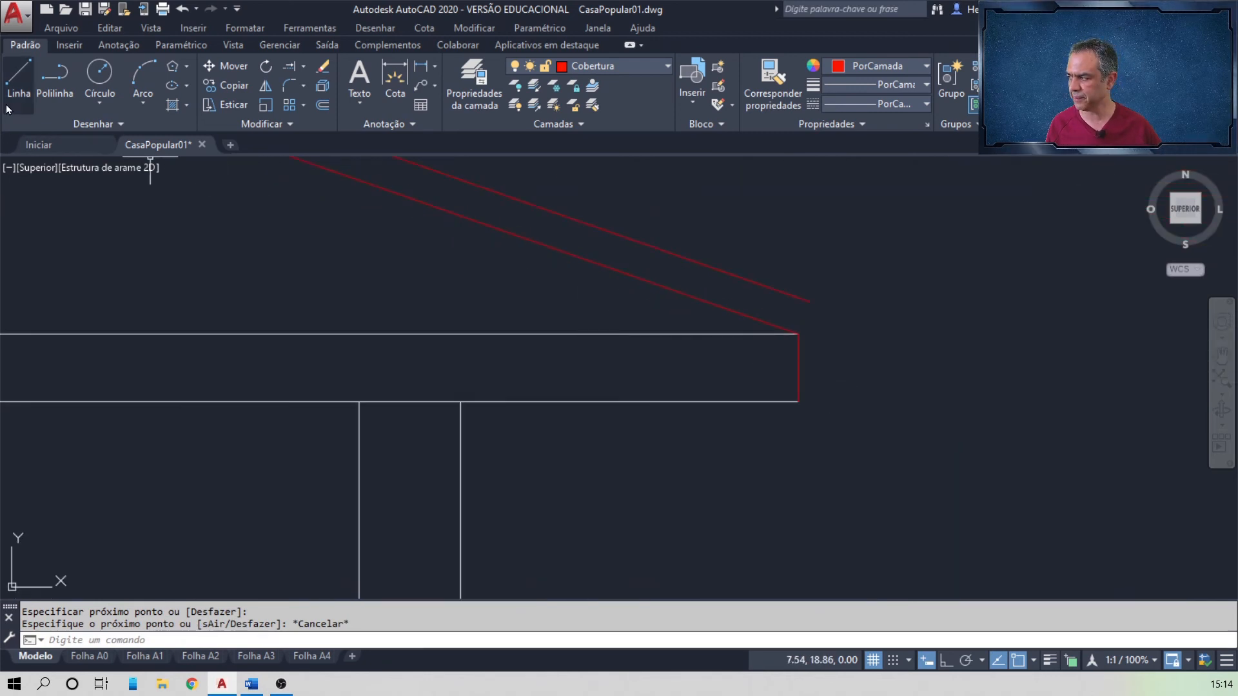
click(20, 79)
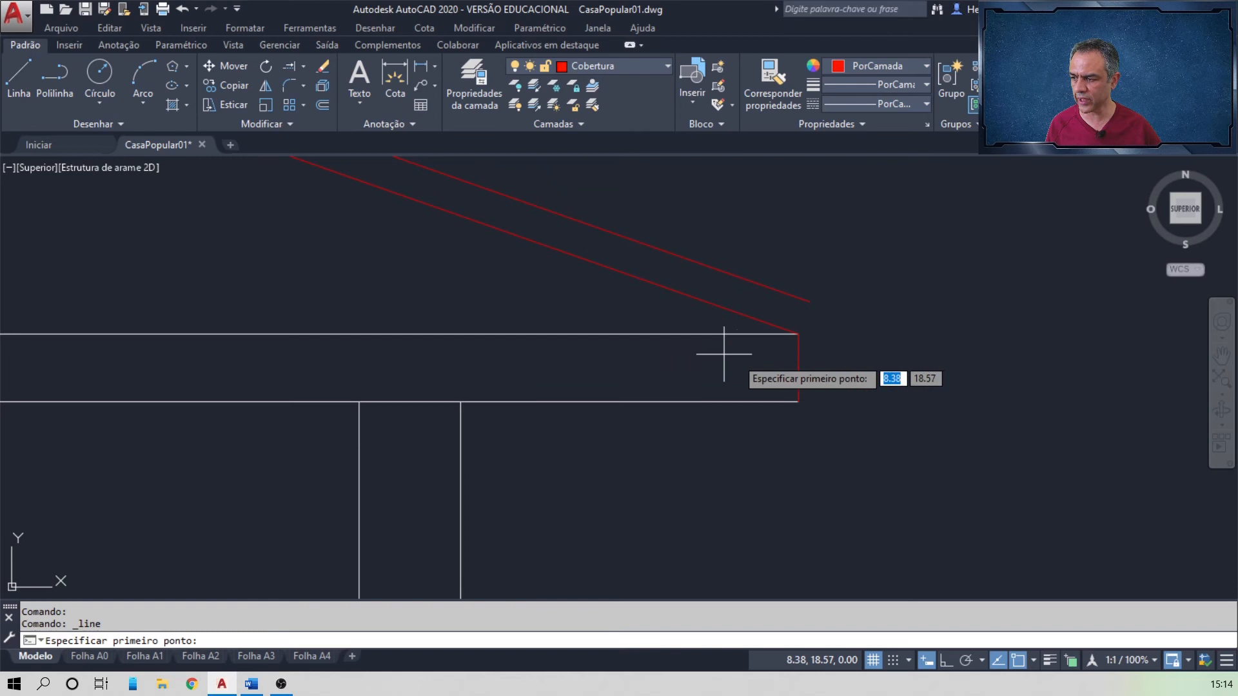
click(798, 333)
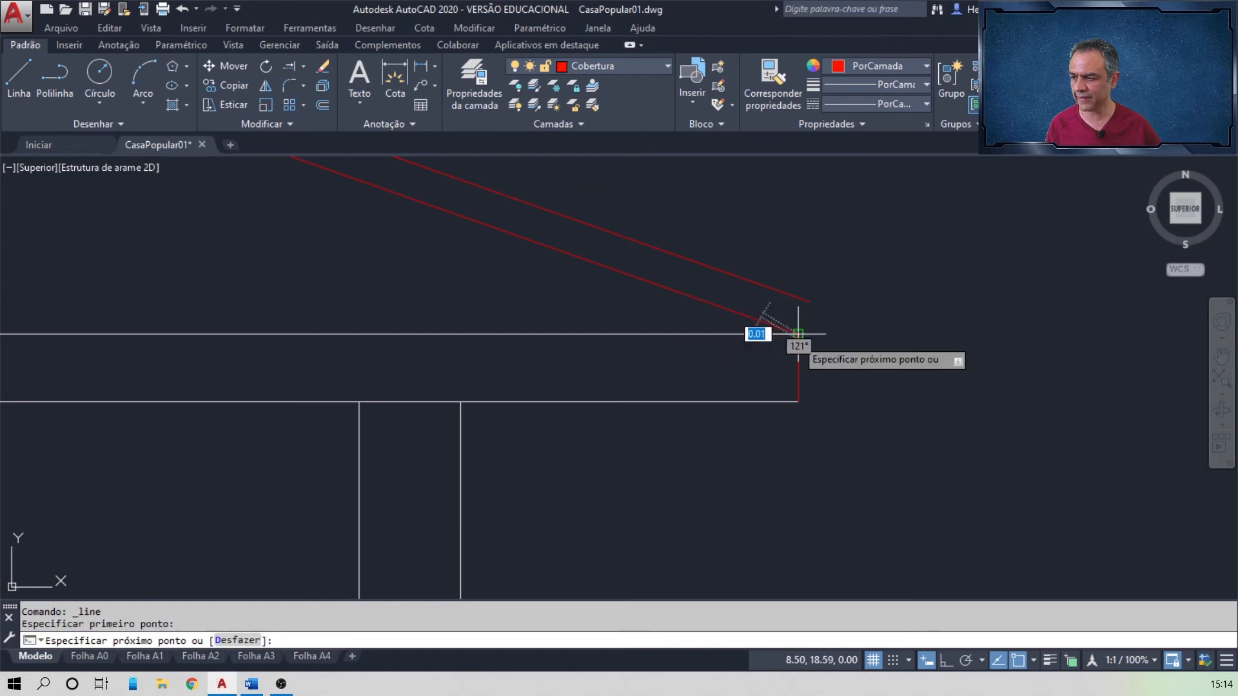
click(809, 302)
key(Escape)
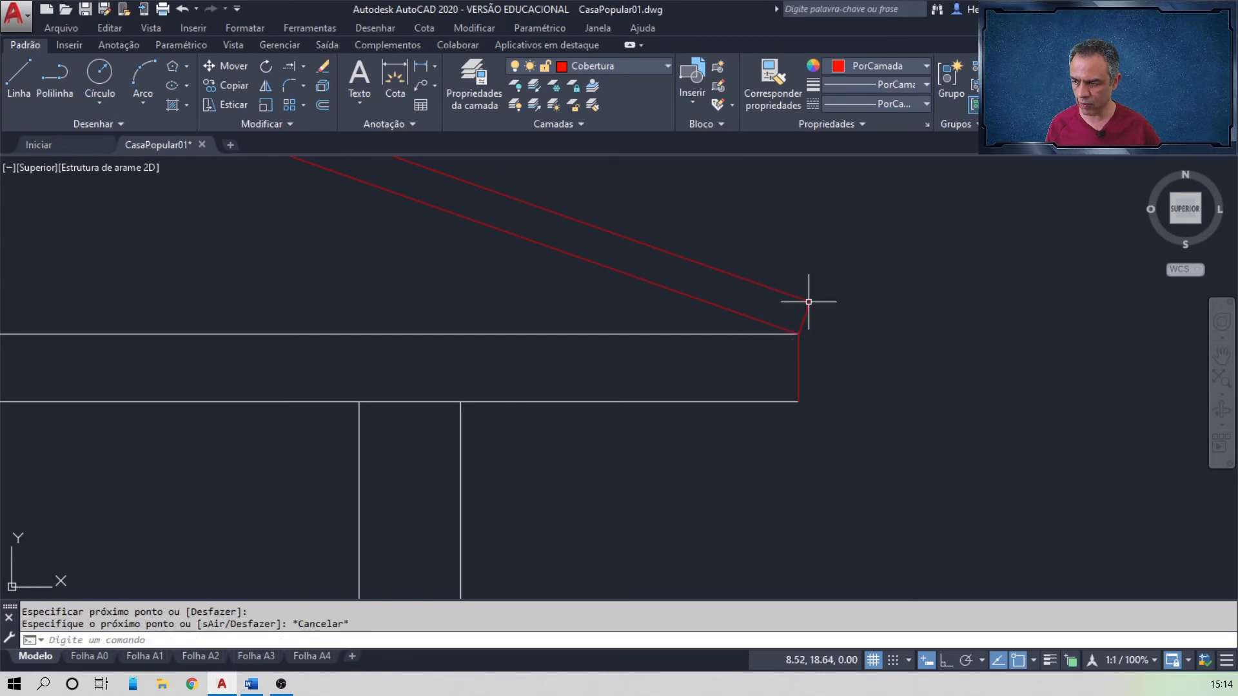
- Move the vertical line closing the slab's right end to the Alvenaria em corte layer
click(854, 348)
click(738, 360)
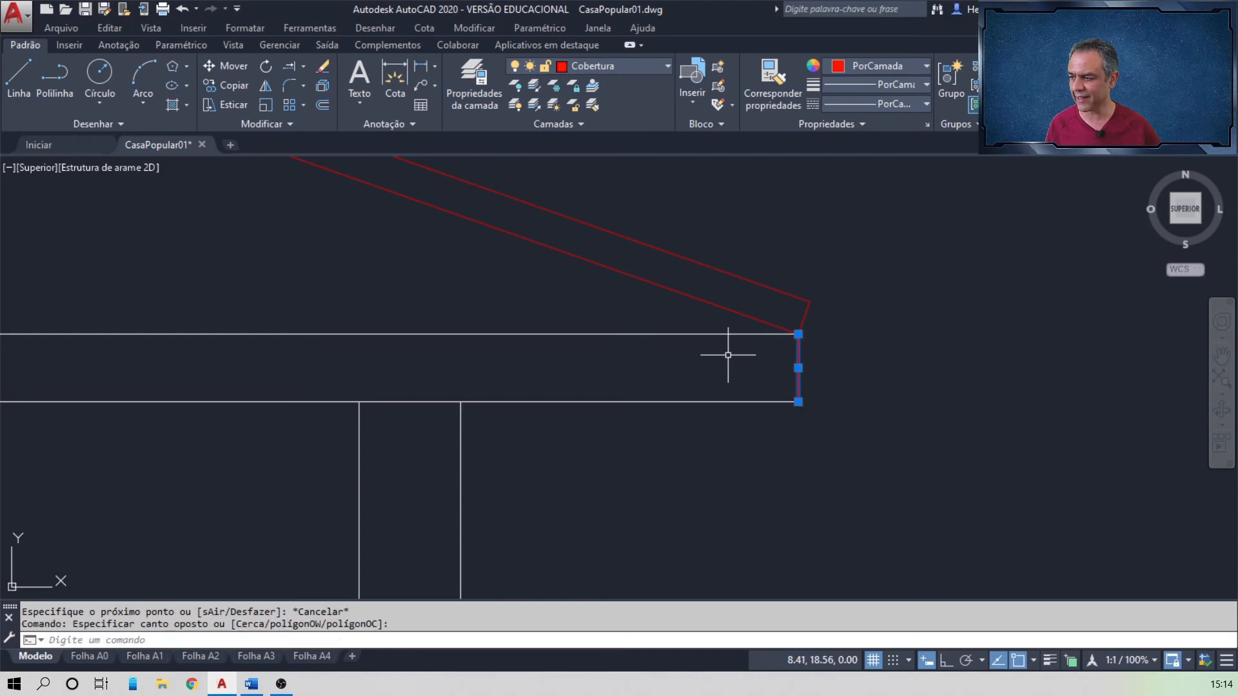
click(608, 68)
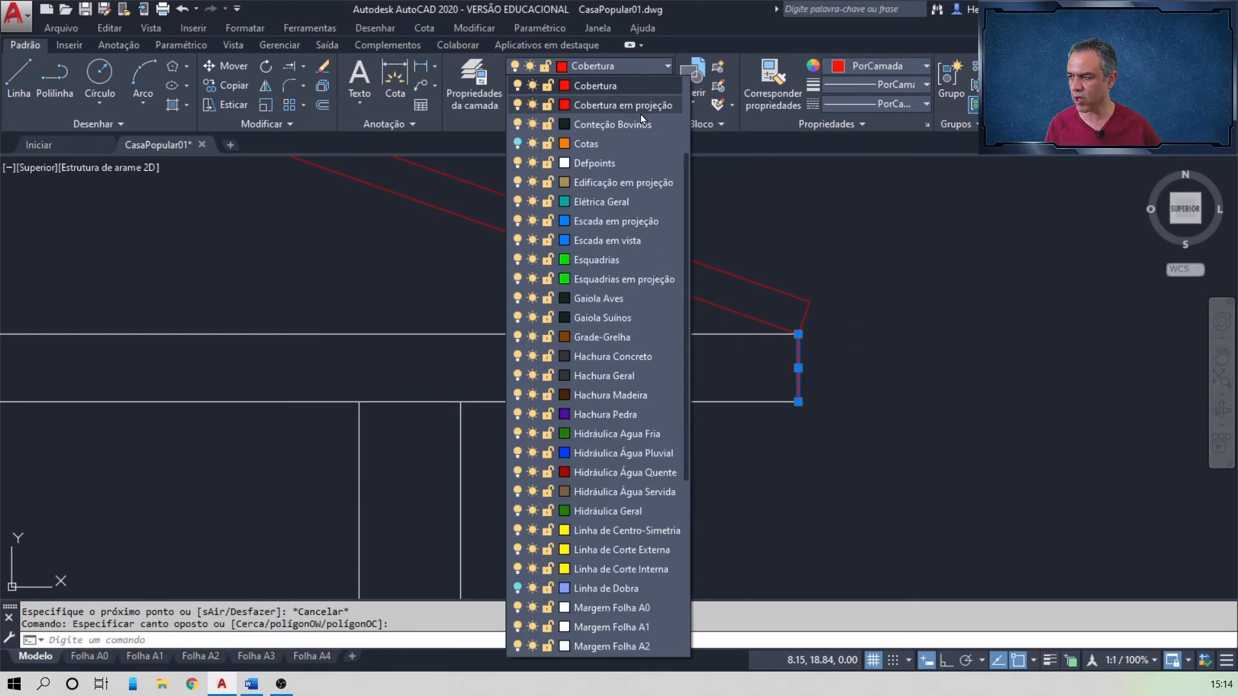
scroll(638, 114, up, 3)
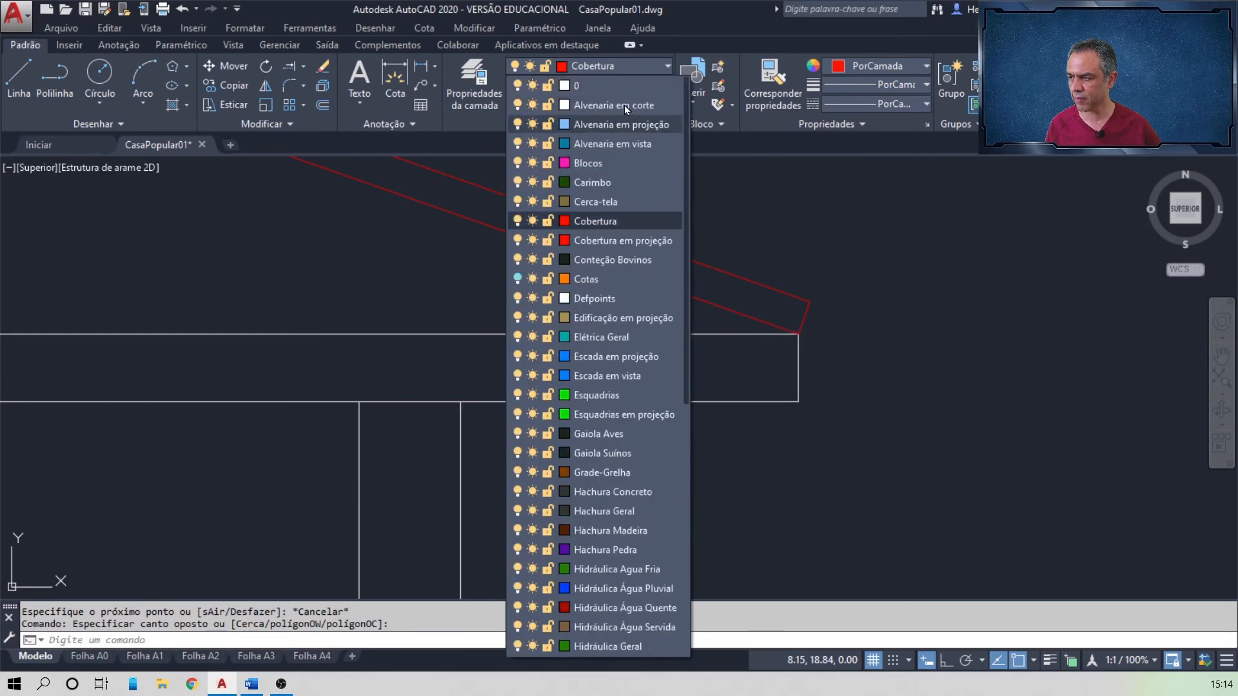
click(624, 106)
- Move the vertical line closing the slab's left end to the Alvenaria em corte layer and clear the selection
scroll(331, 409, down, 3)
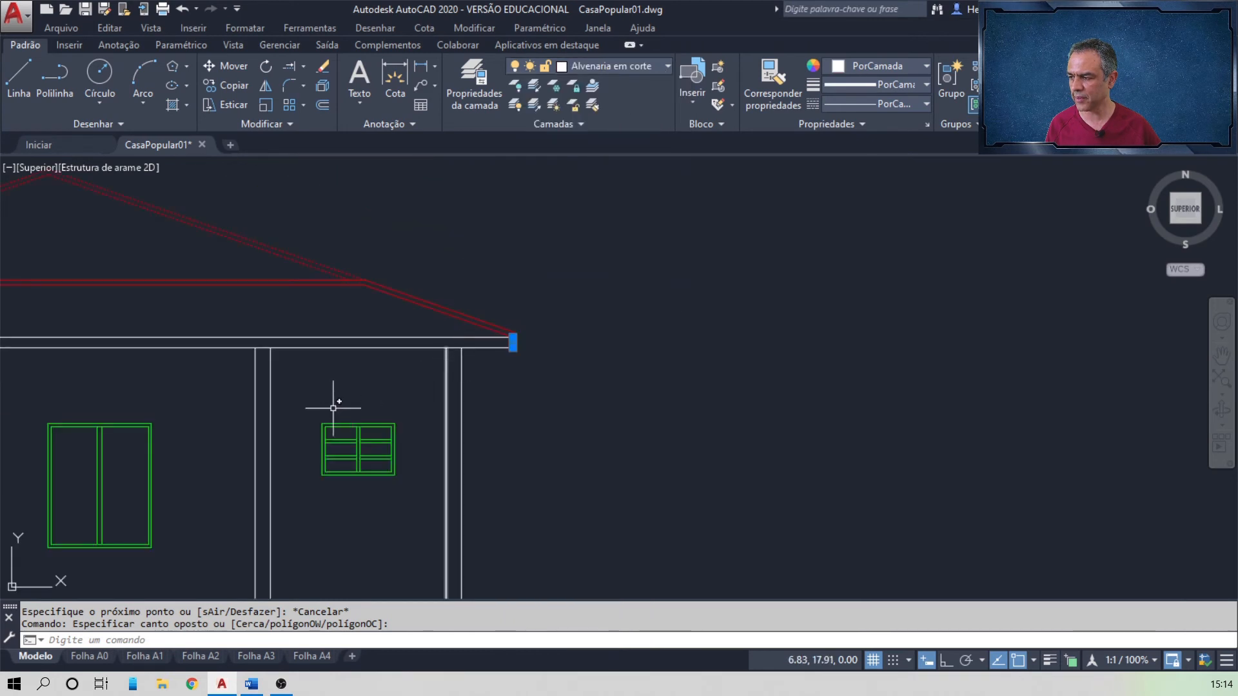
scroll(331, 409, down, 4)
middle_drag(321, 567, 899, 588)
scroll(548, 399, up, 3)
scroll(772, 481, up, 6)
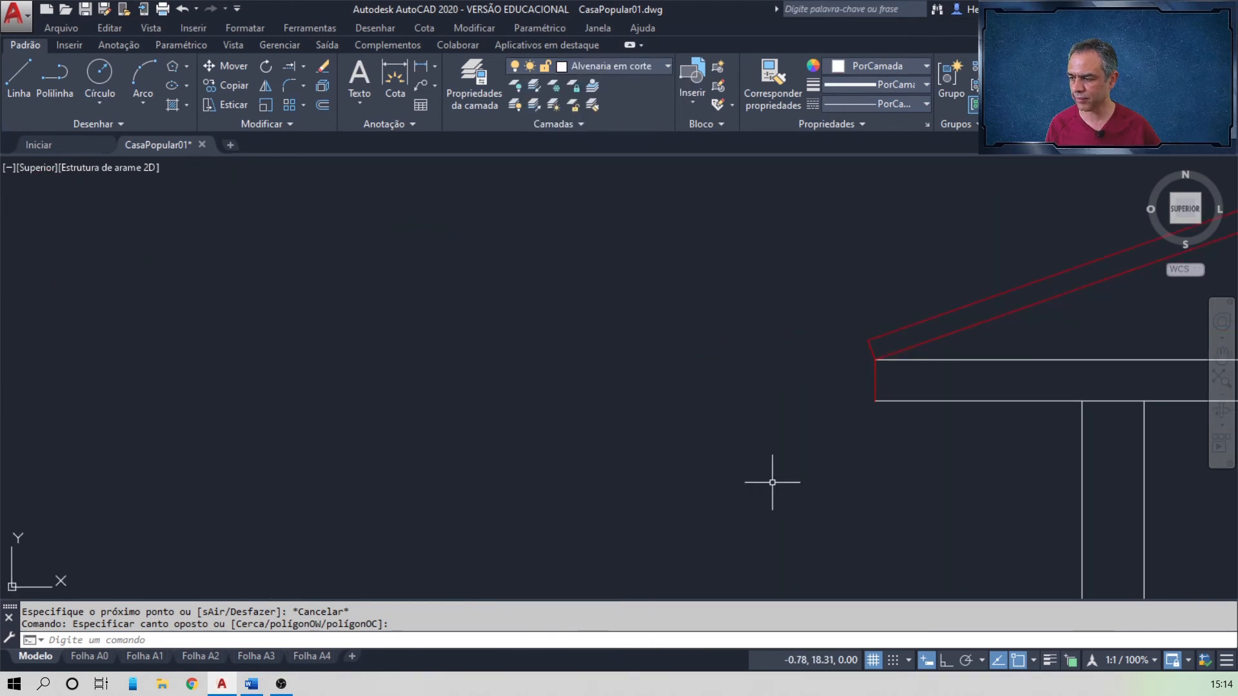
click(943, 319)
click(866, 316)
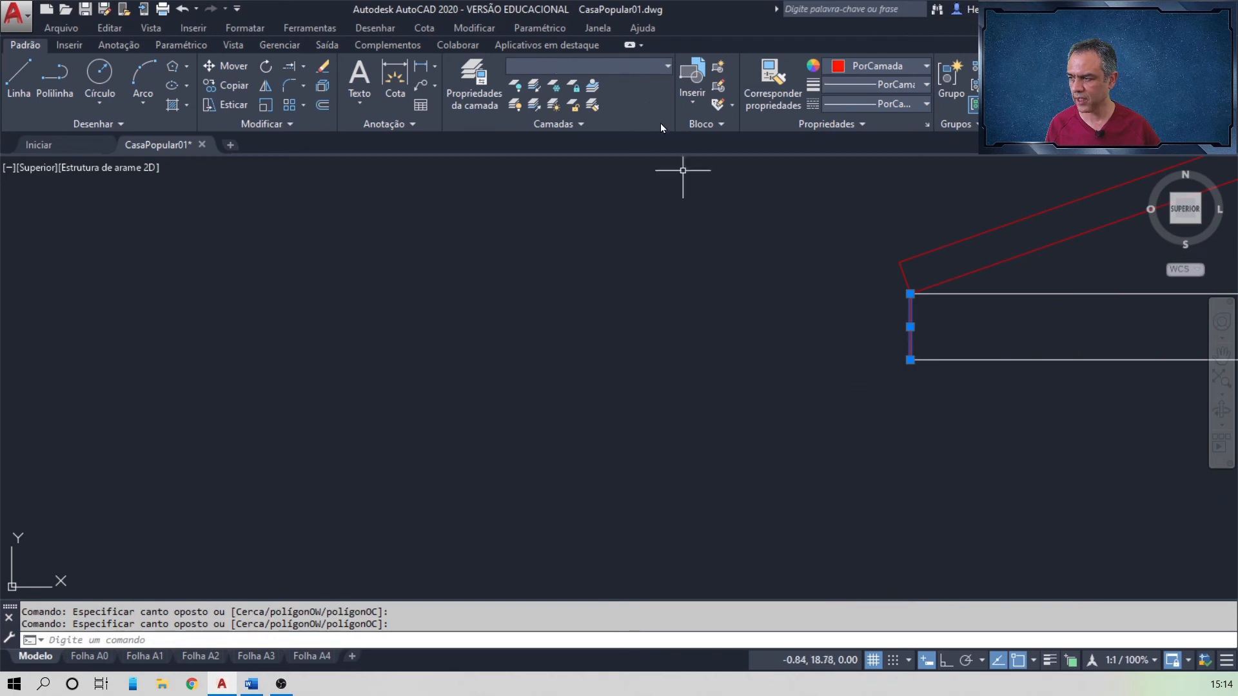
click(599, 66)
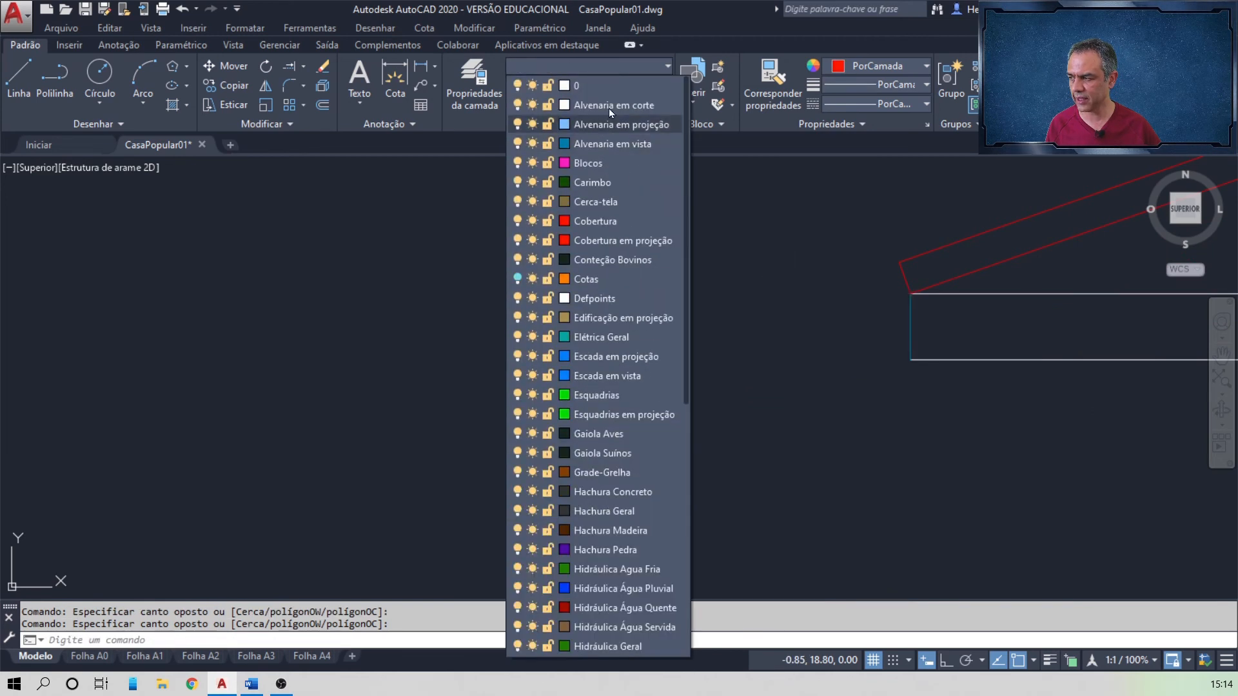
click(614, 110)
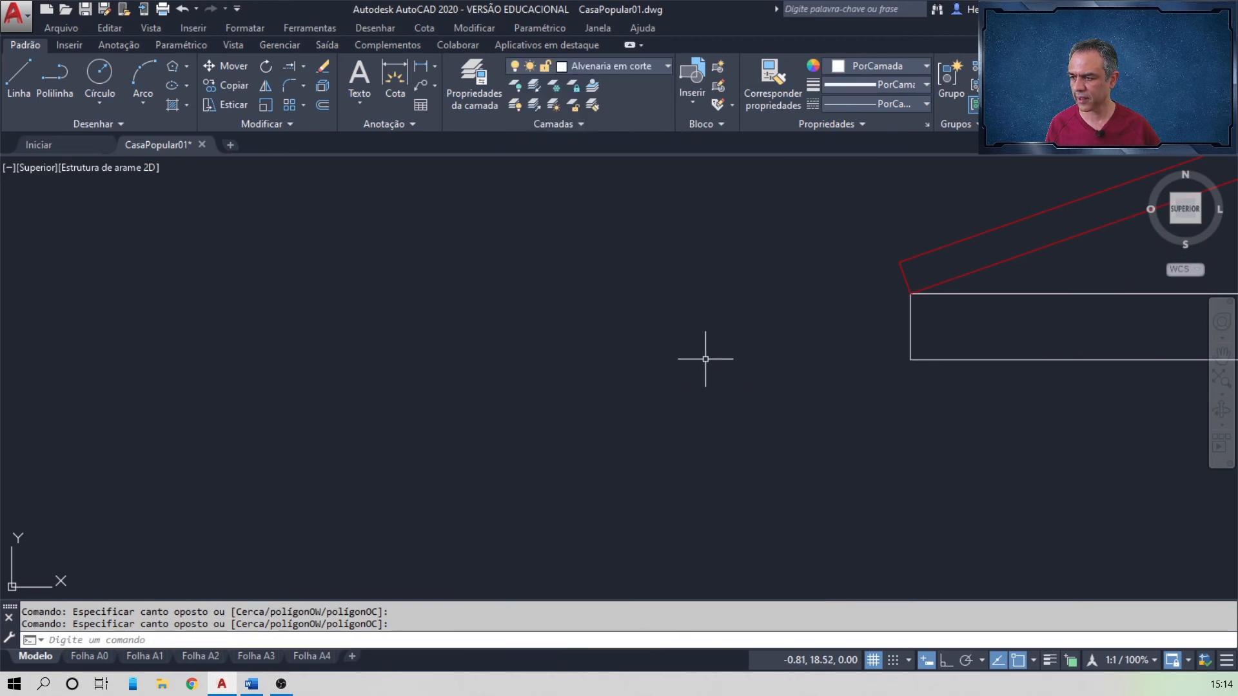
key(Escape)
scroll(706, 368, down, 3)
middle_drag(916, 416, 710, 360)
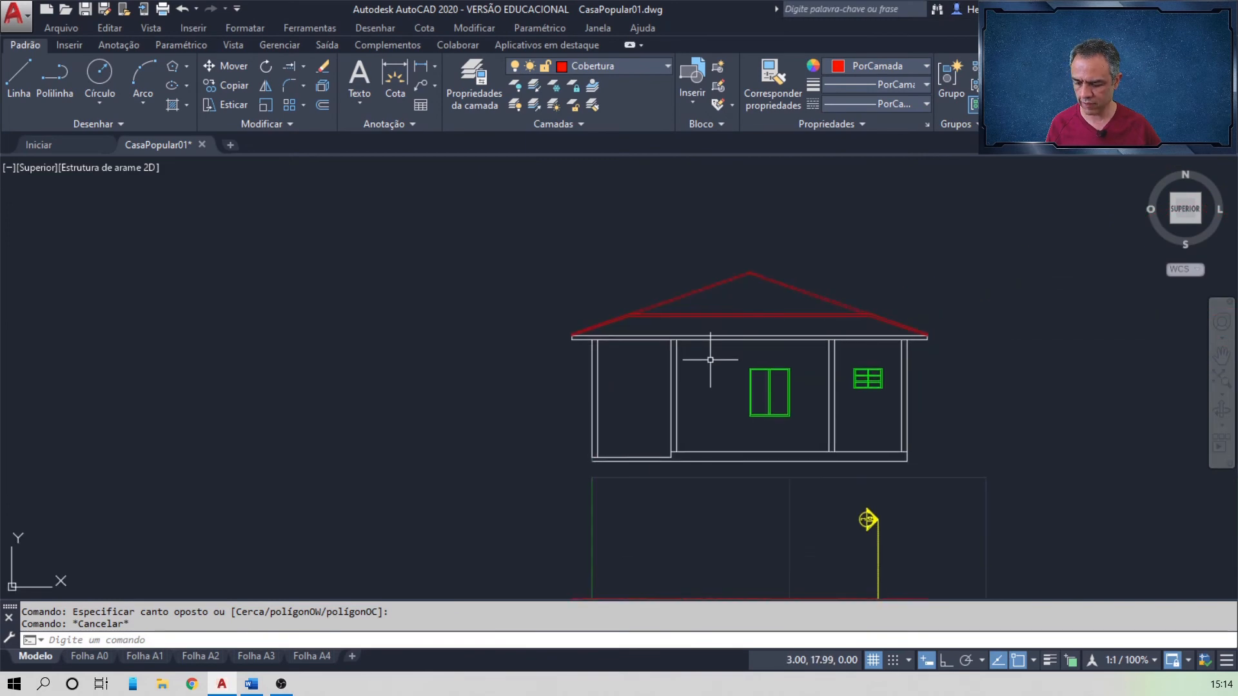
- Consult item 12 of the exercise in Word, then return to AutoCAD to turn on the Cotas layer and make it current
key(alt+Tab)
scroll(707, 360, down, 5)
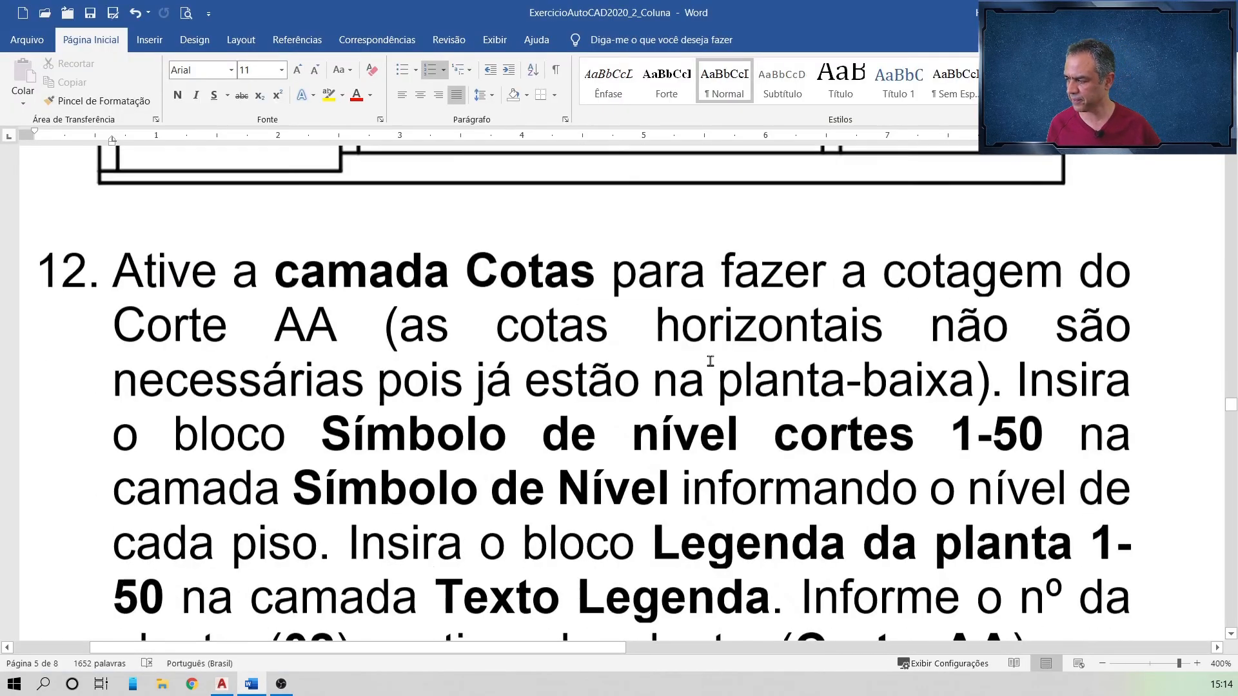
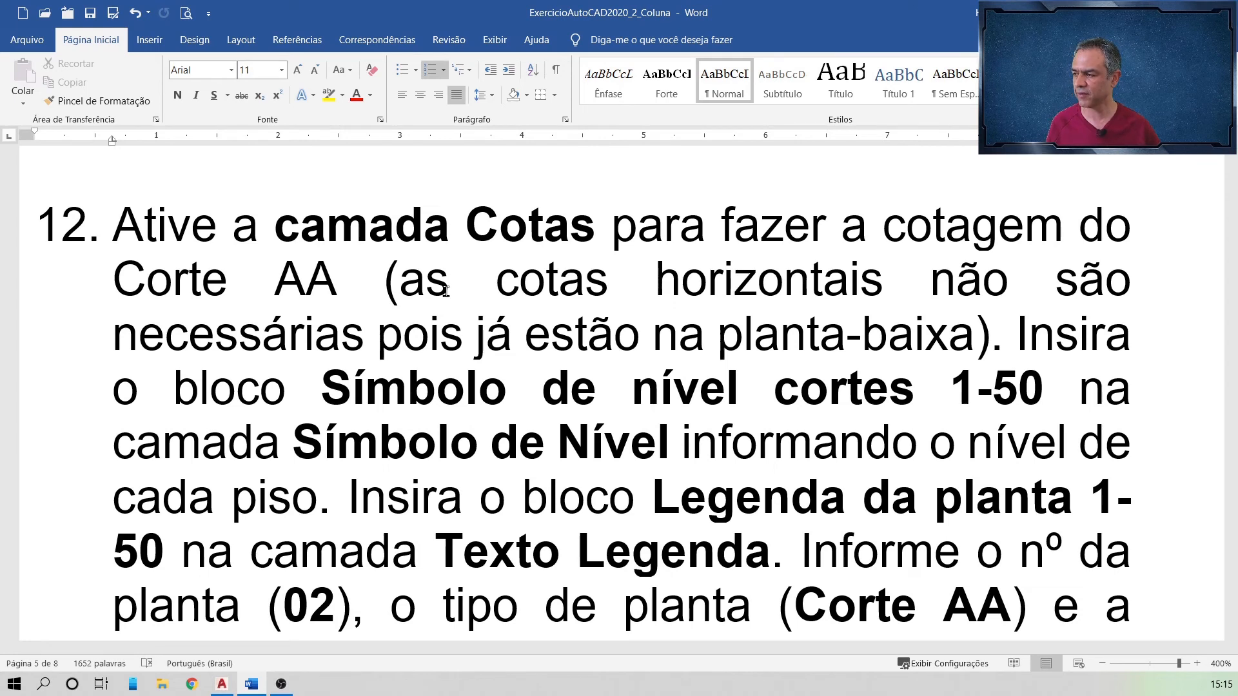
key(alt+Tab)
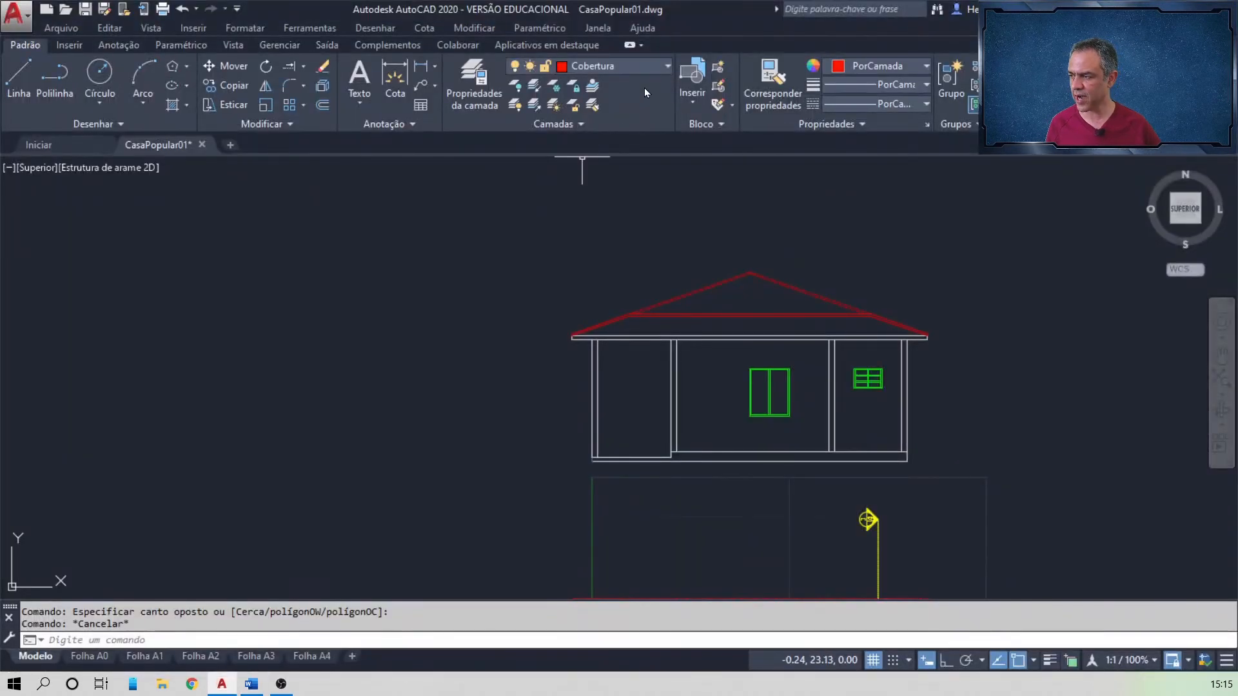
click(655, 67)
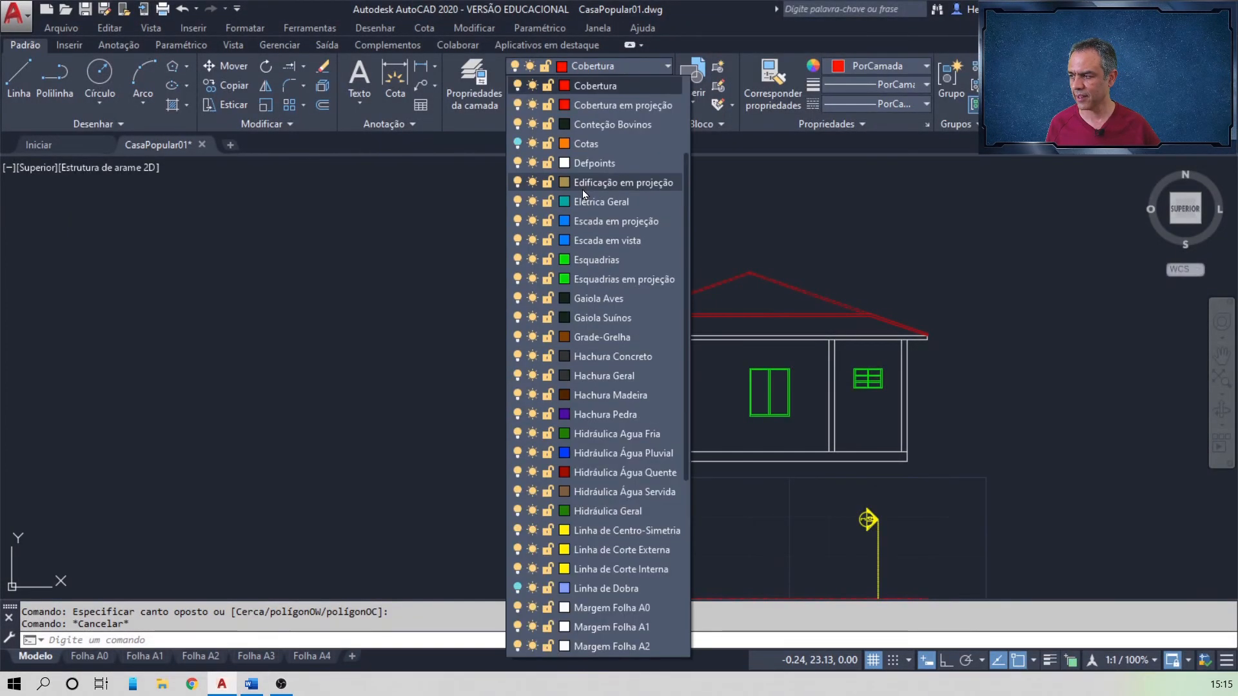
click(517, 144)
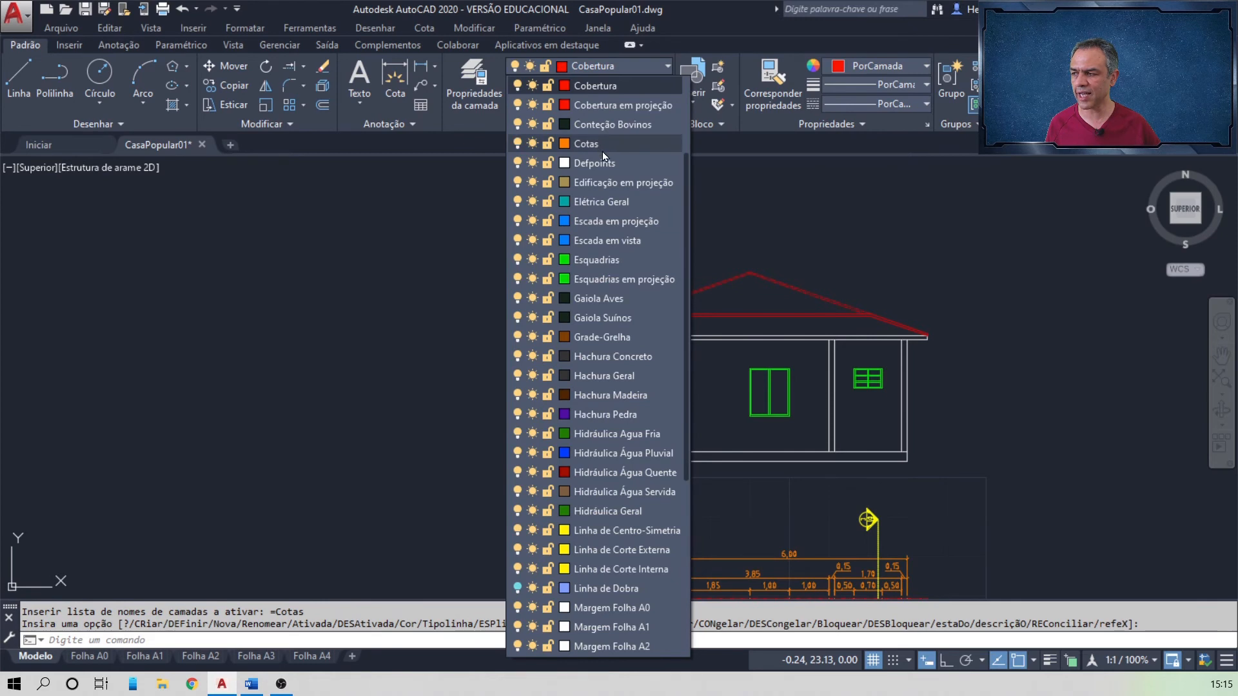
click(616, 142)
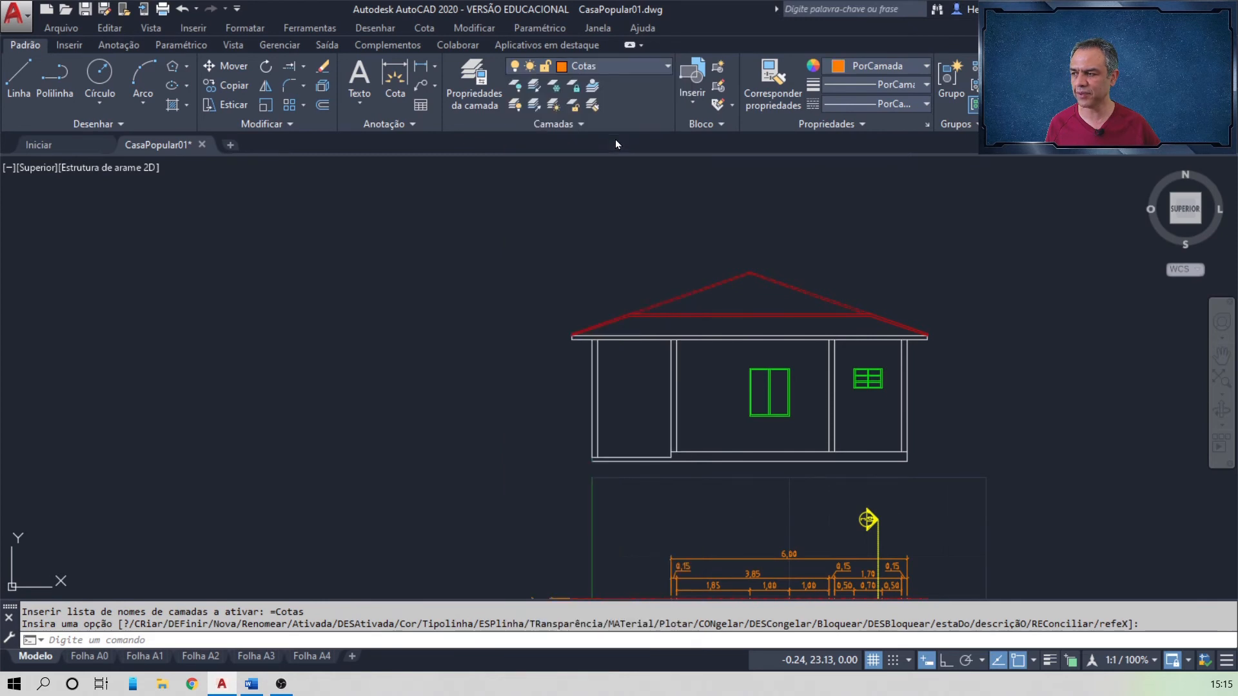
- Set the current dimension style to Executiva 1-50
scroll(487, 469, up, 5)
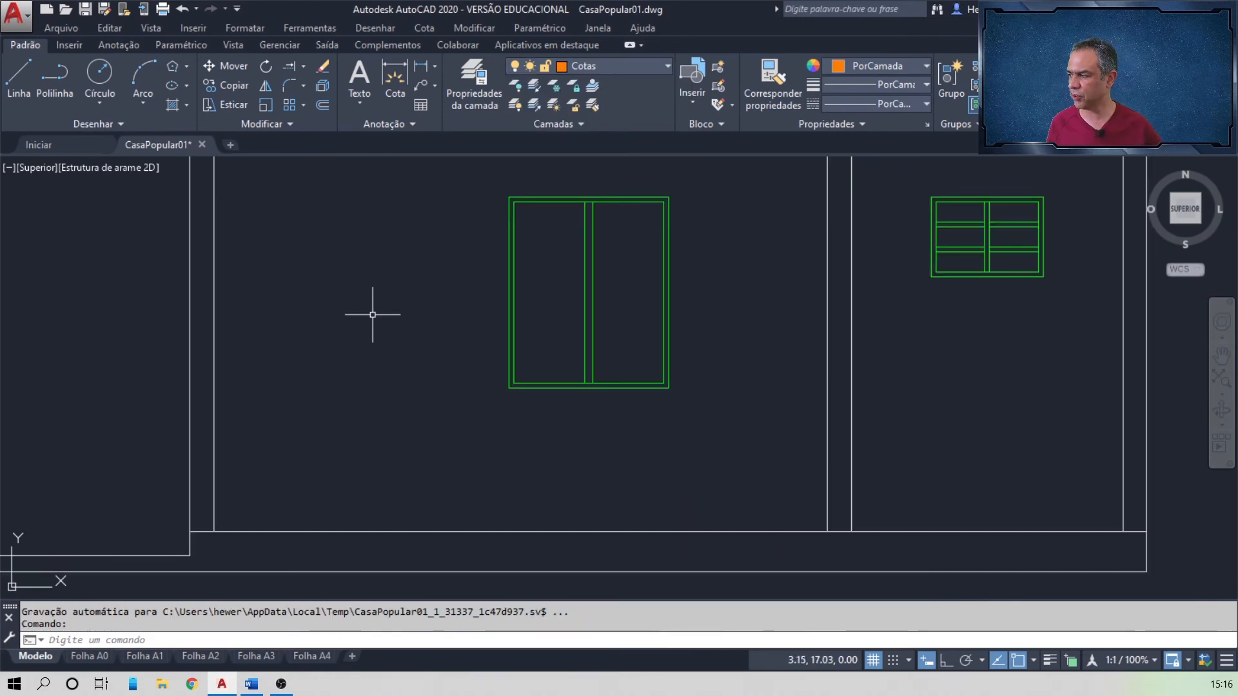
click(417, 125)
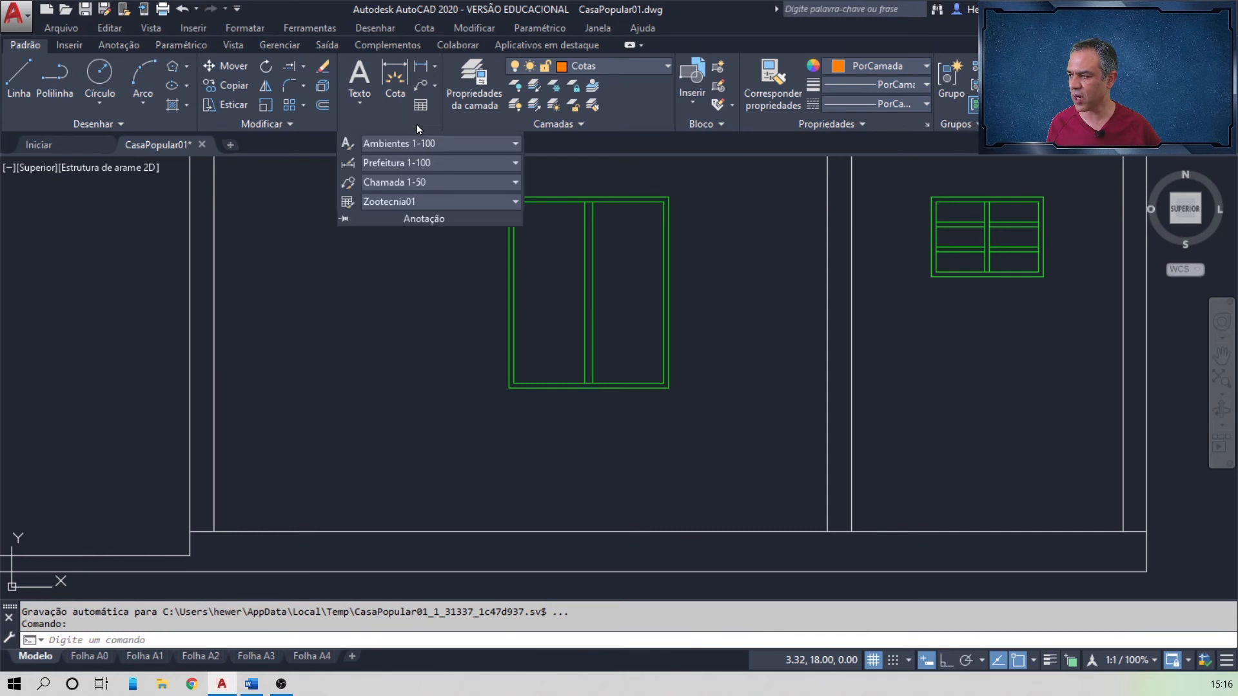
click(394, 164)
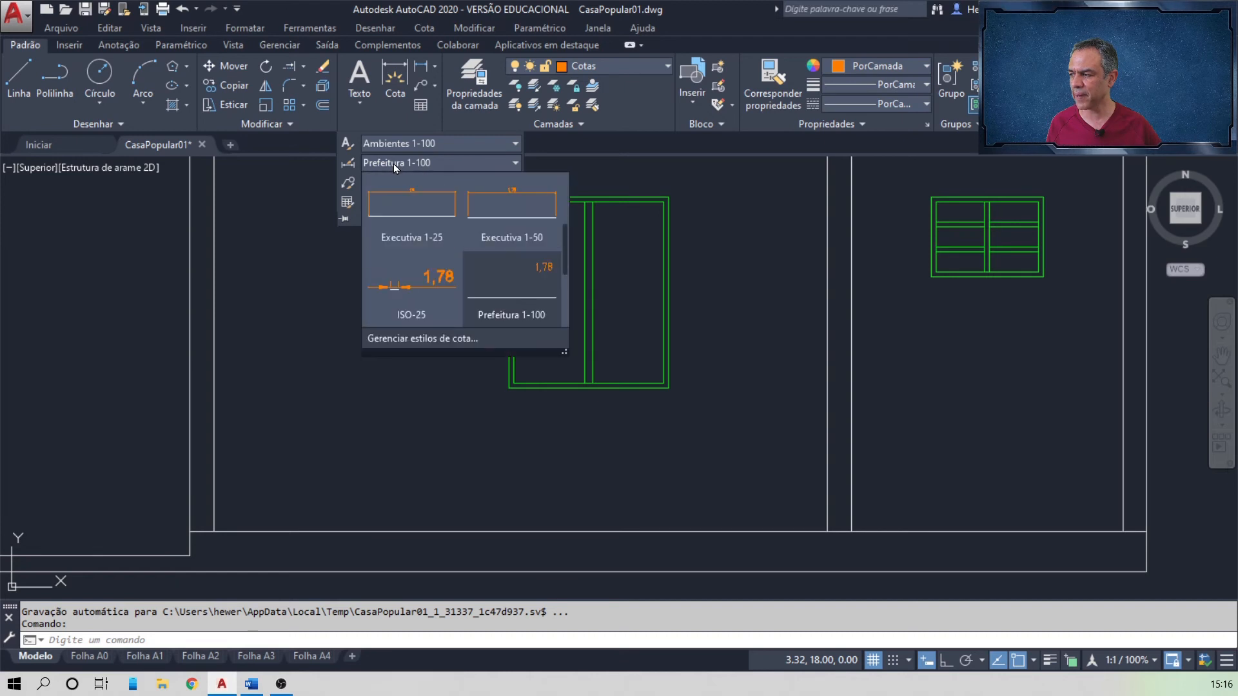
click(516, 215)
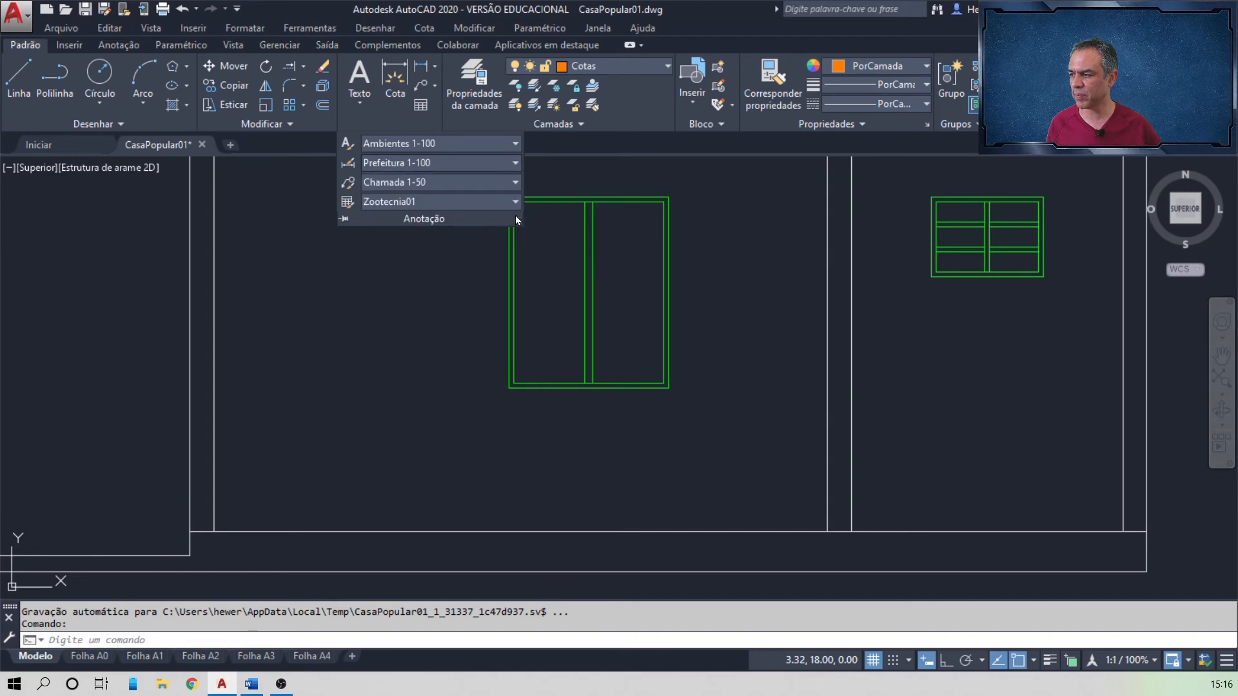
- Add a vertical linear dimension from the larger window's lower left corner down to the floor line, placed just left of the window
click(420, 67)
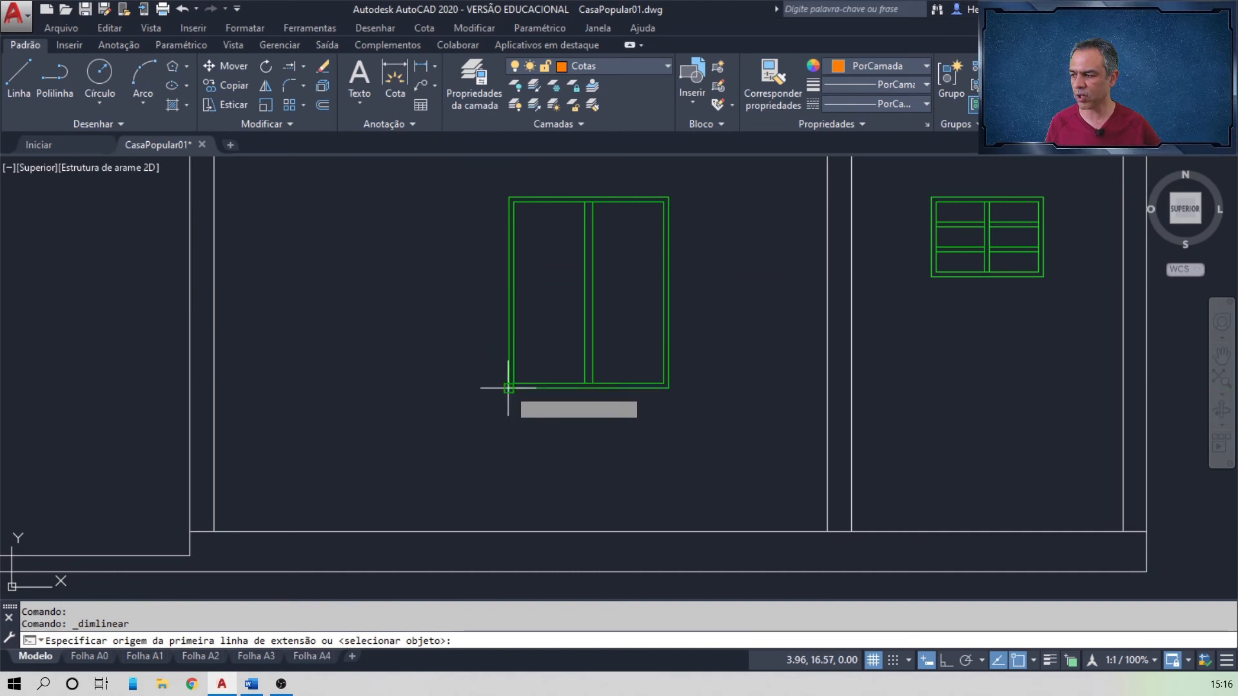
scroll(509, 388, up, 2)
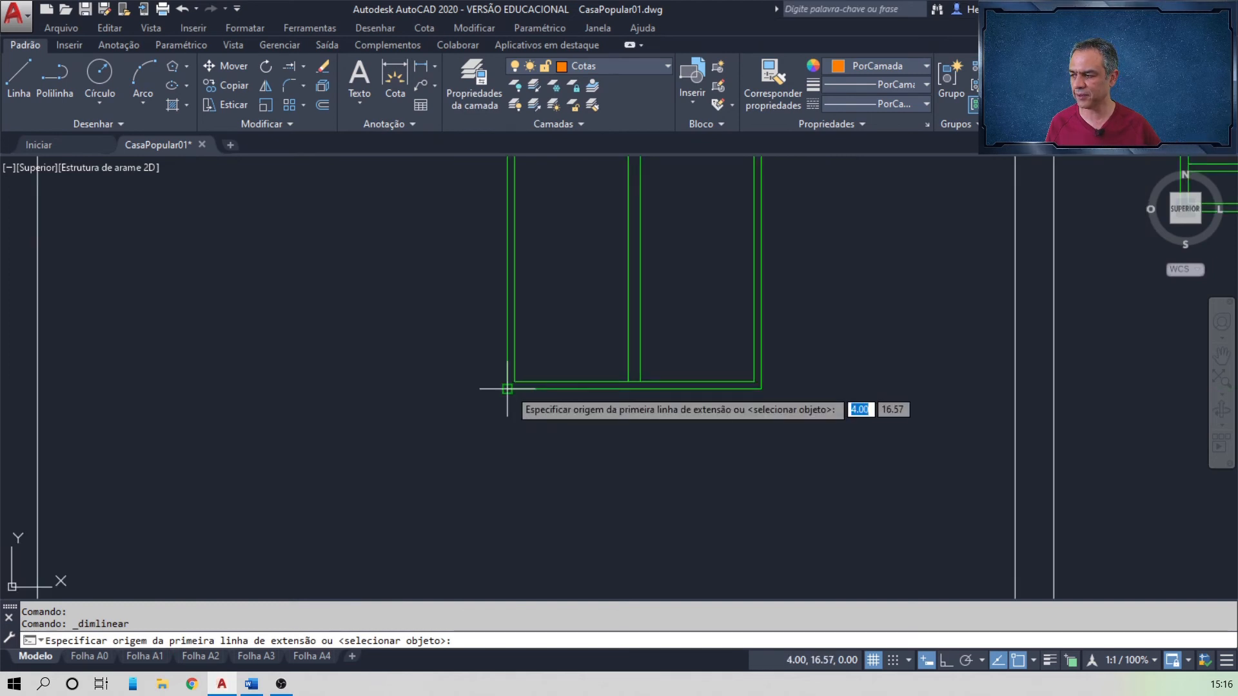
click(508, 389)
middle_drag(490, 443, 491, 256)
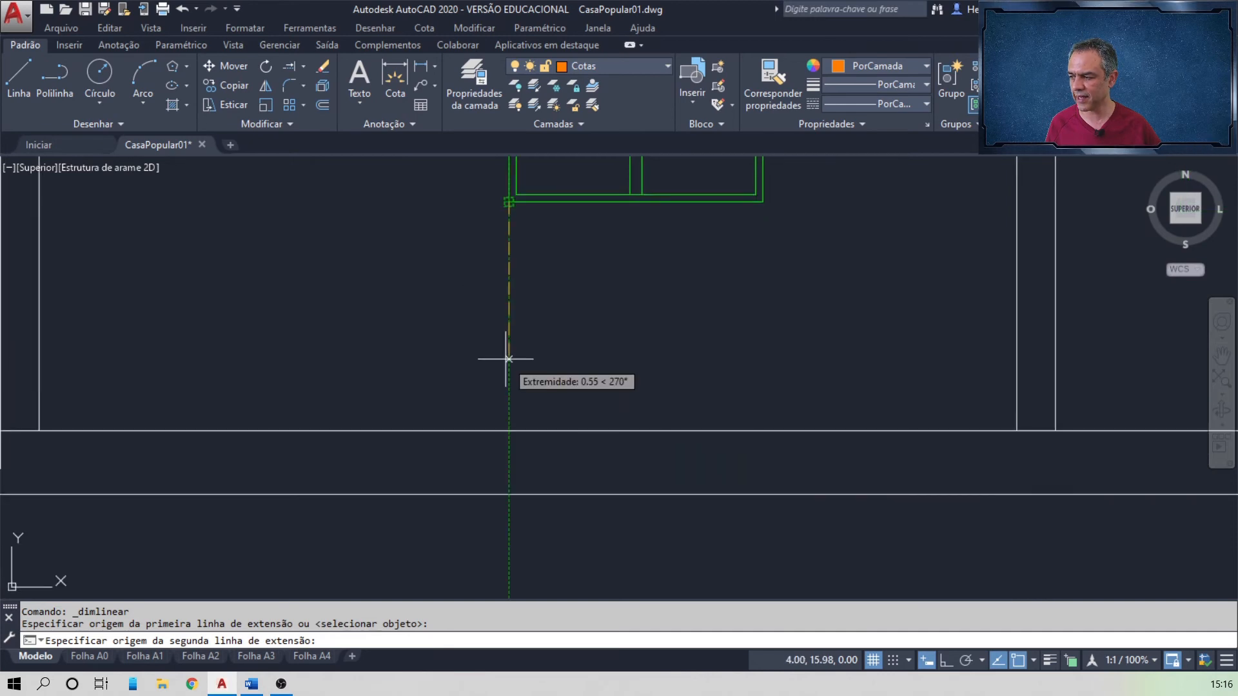
click(508, 430)
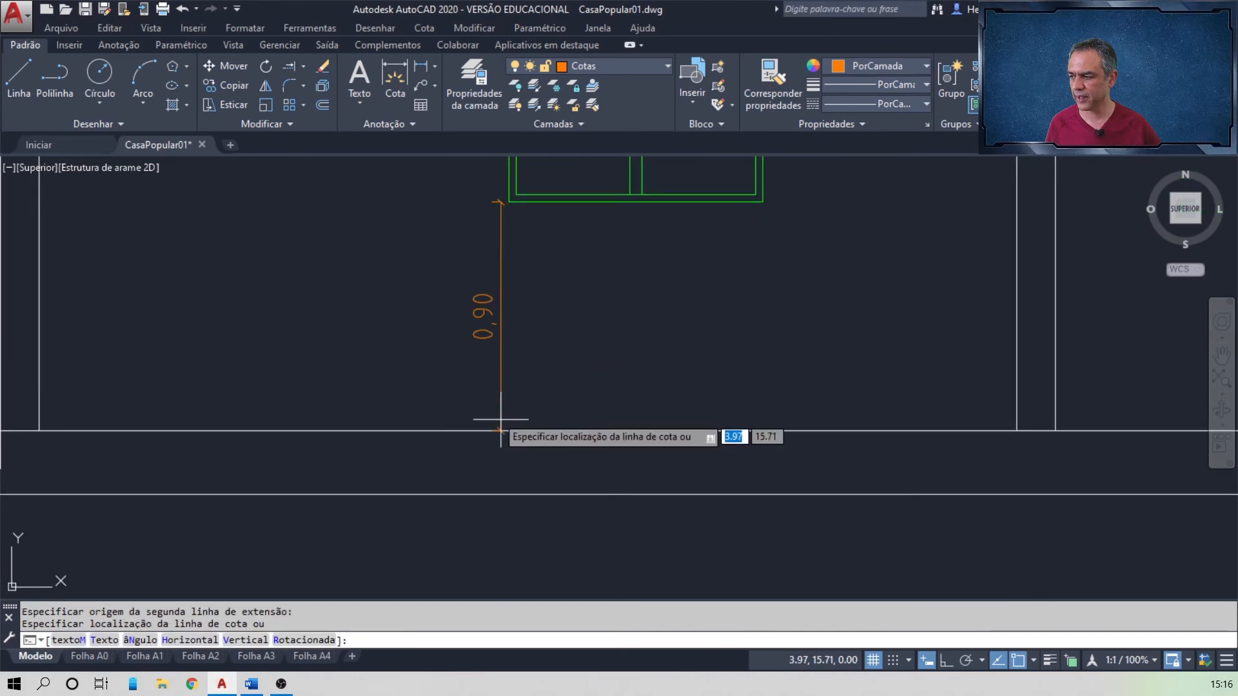
click(470, 368)
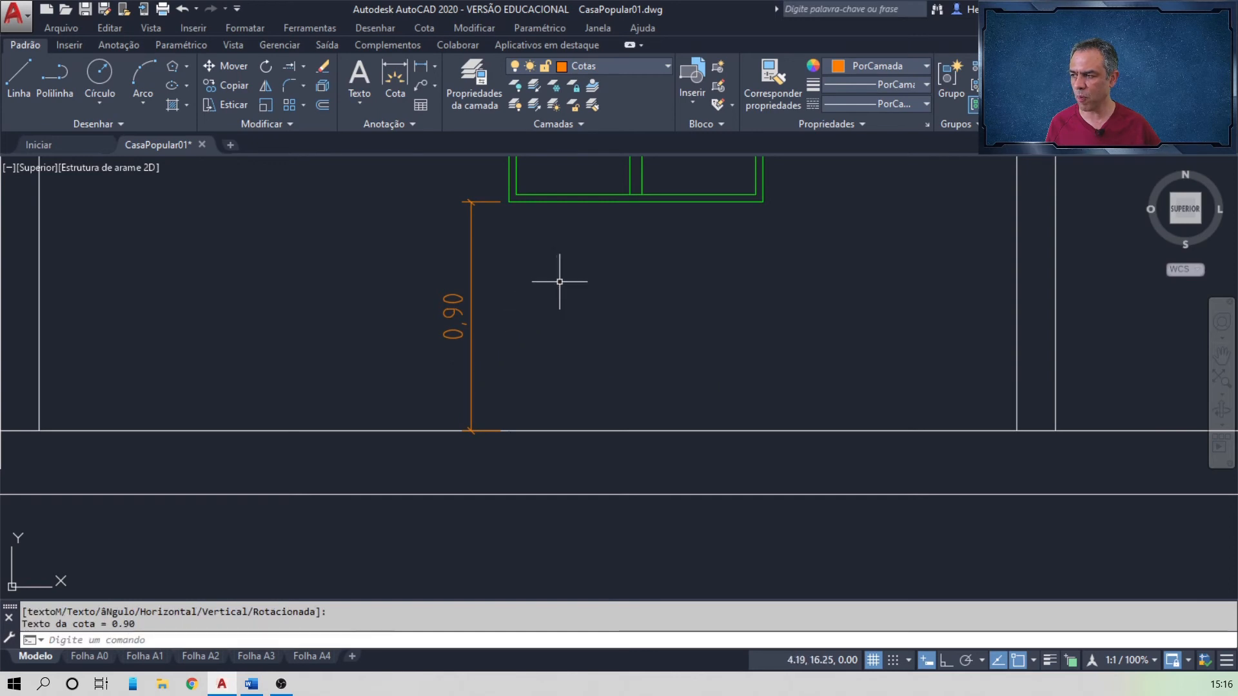
- Continue the dimension chain from the larger window's sill to its upper left corner, and on up to the slab's underside
click(423, 28)
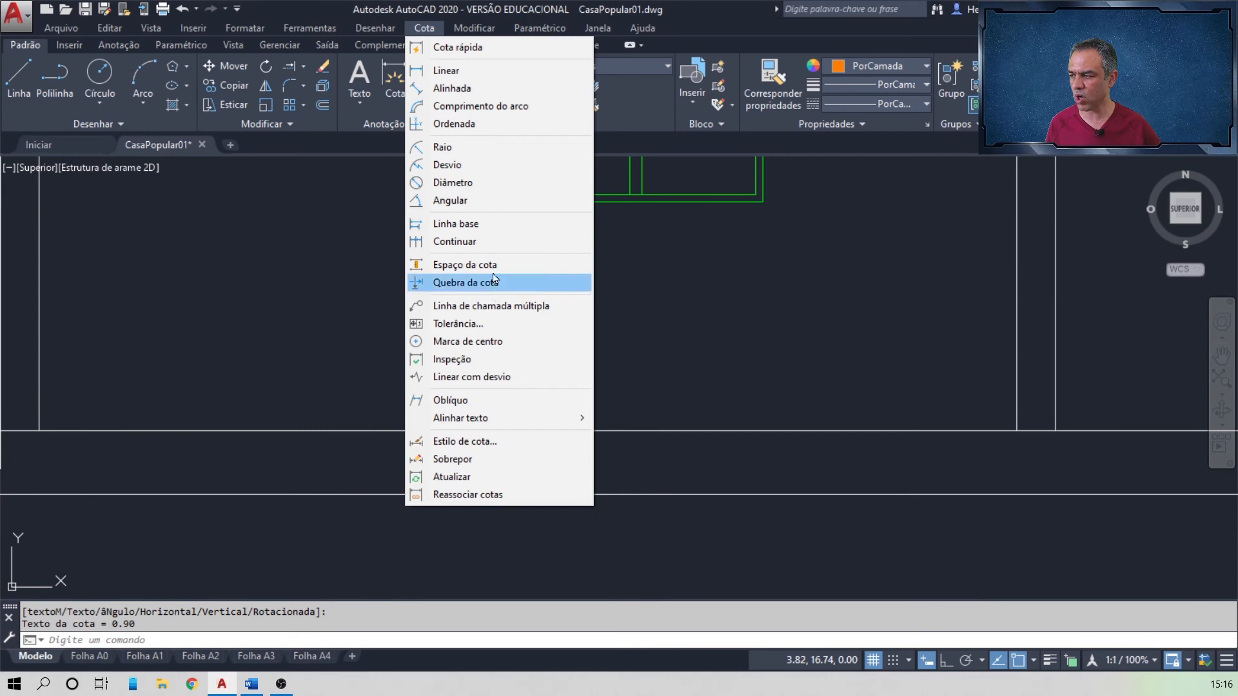
click(494, 241)
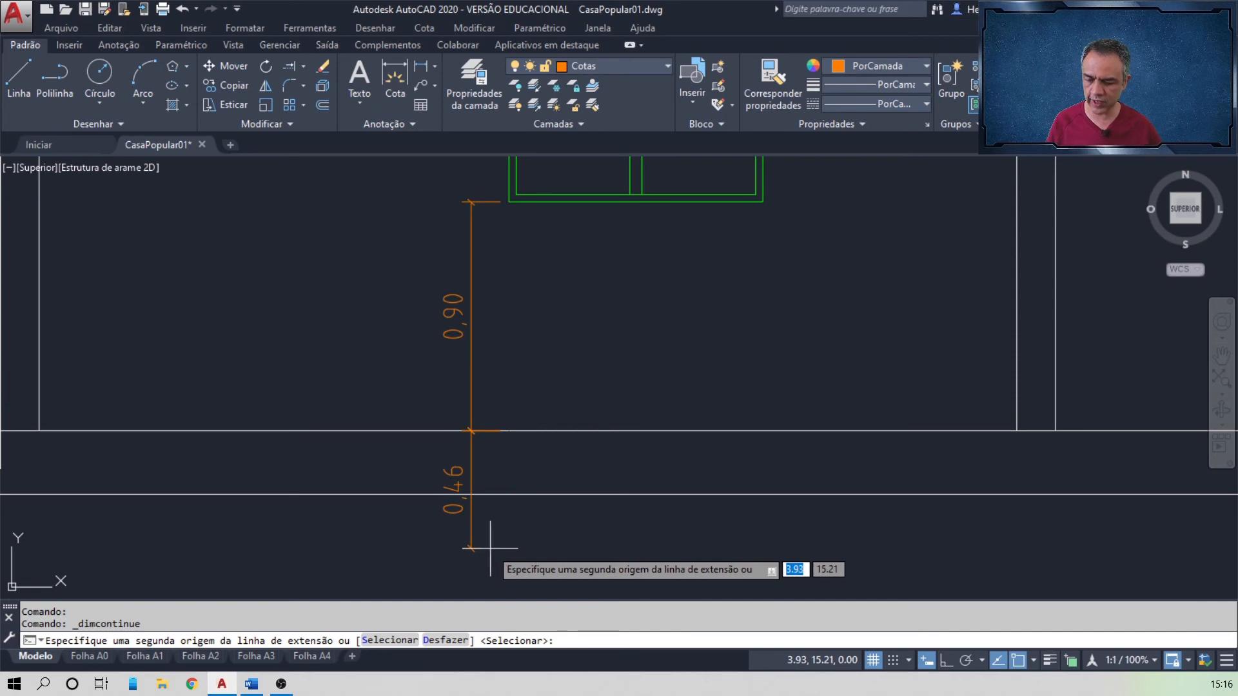
key(Return)
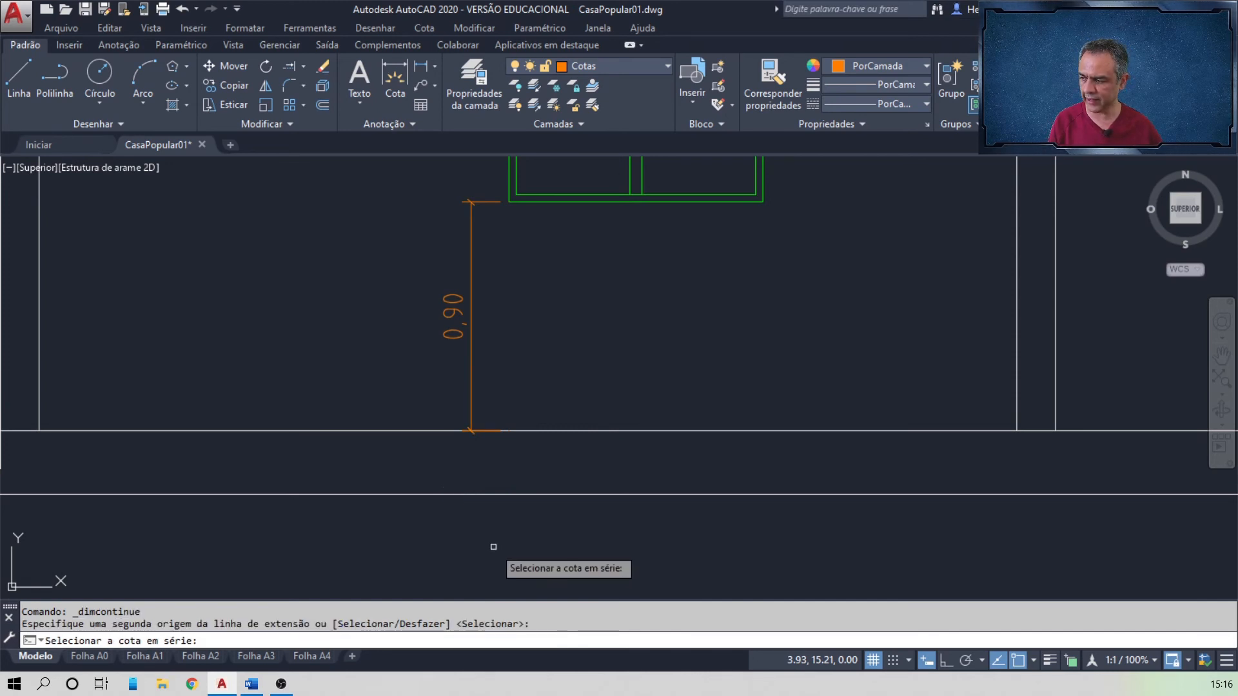
click(473, 221)
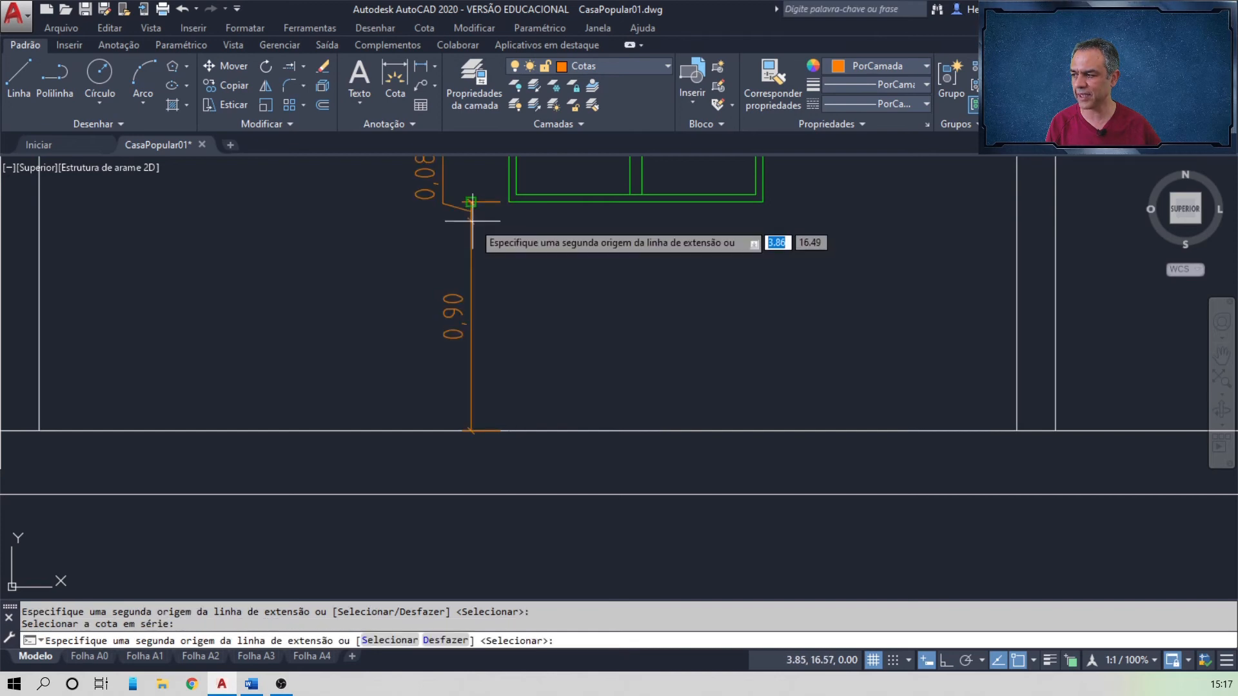
middle_drag(433, 158, 443, 520)
click(519, 258)
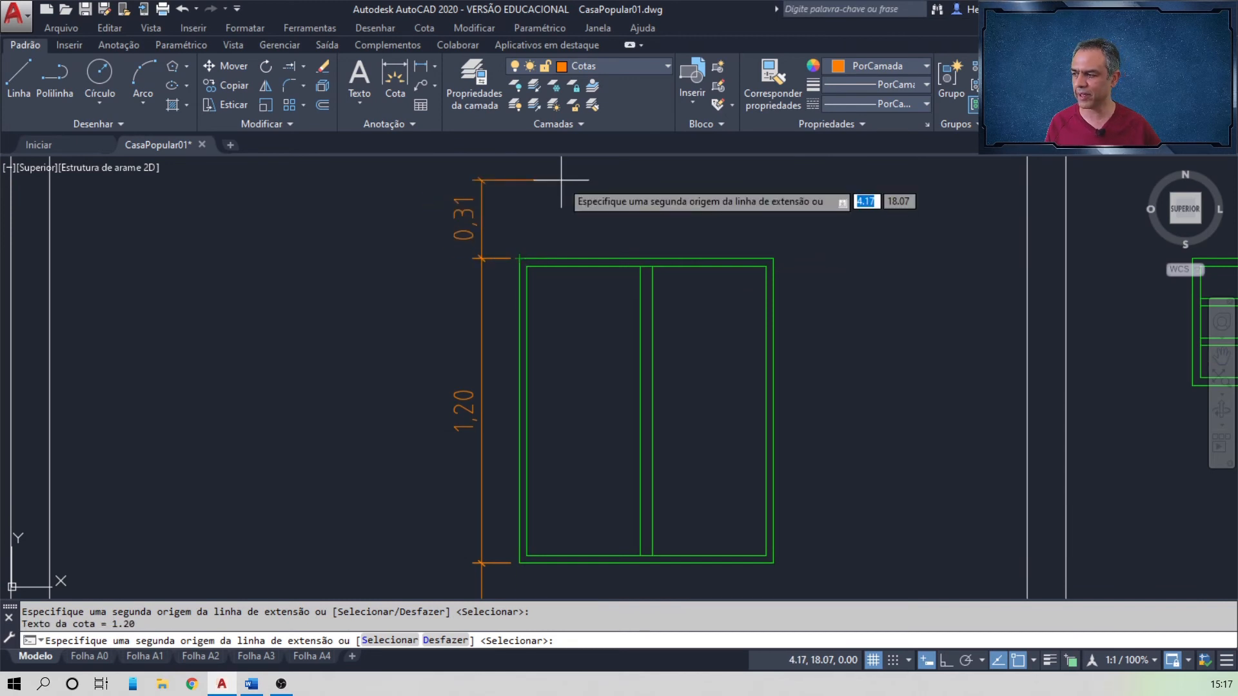
middle_drag(561, 181, 566, 341)
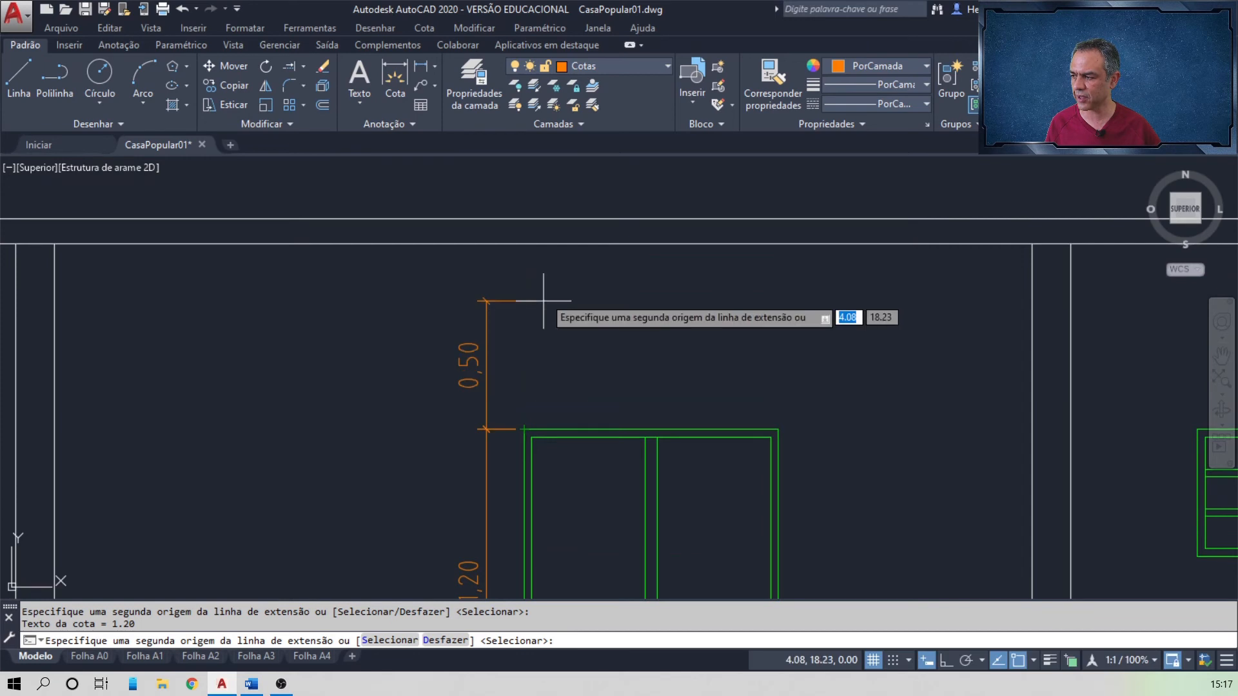
click(525, 244)
key(Return)
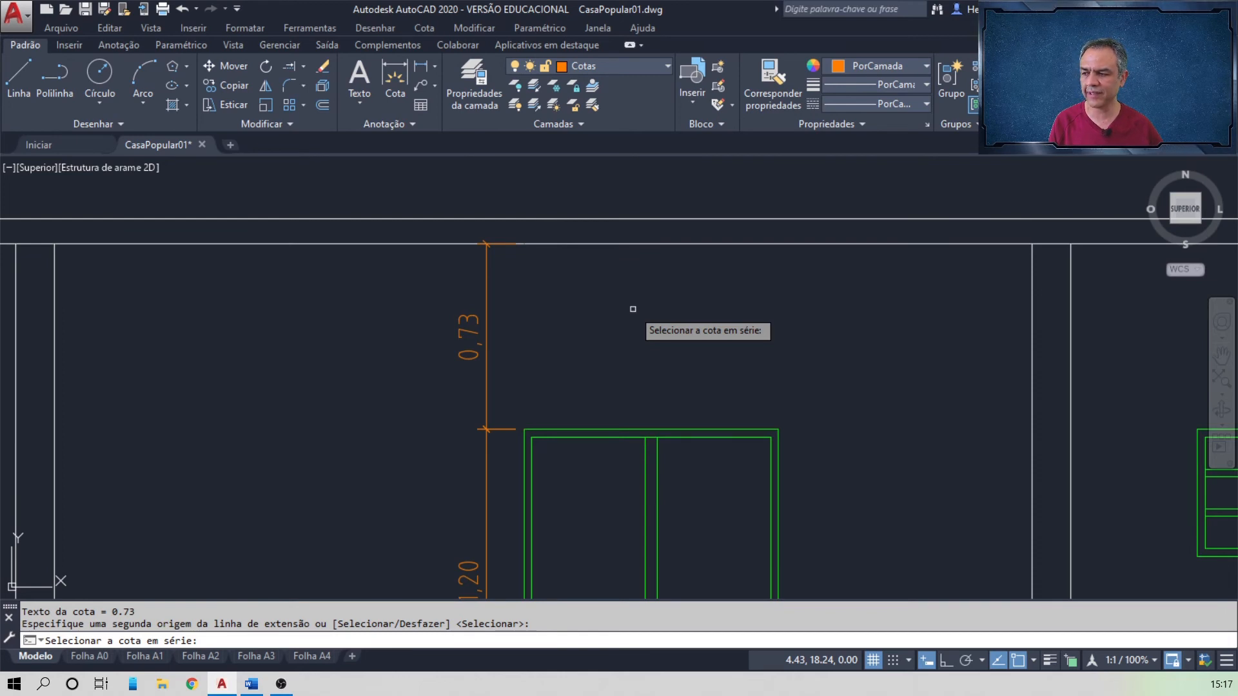
key(Return)
- Add a vertical linear dimension from the floor line to the smaller window's lower left corner, placed just left of that window
scroll(636, 309, down, 4)
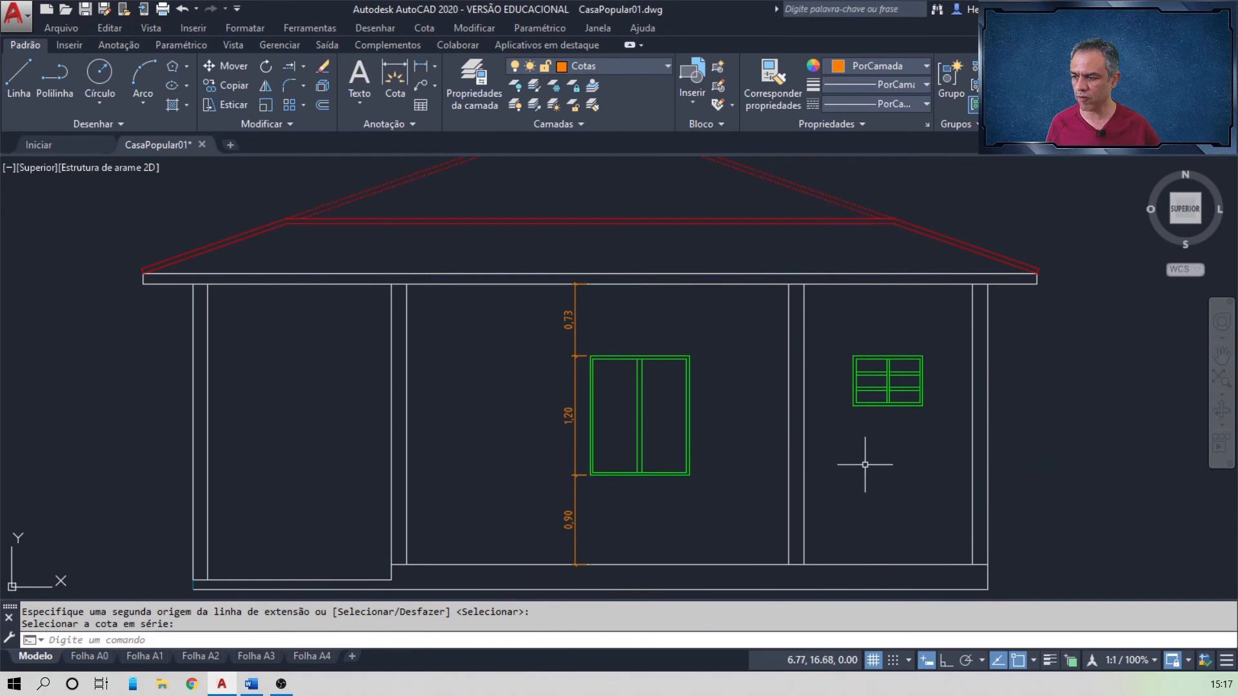
mouse_move(865, 464)
middle_down()
mouse_move(779, 415)
mouse_move(643, 404)
middle_up()
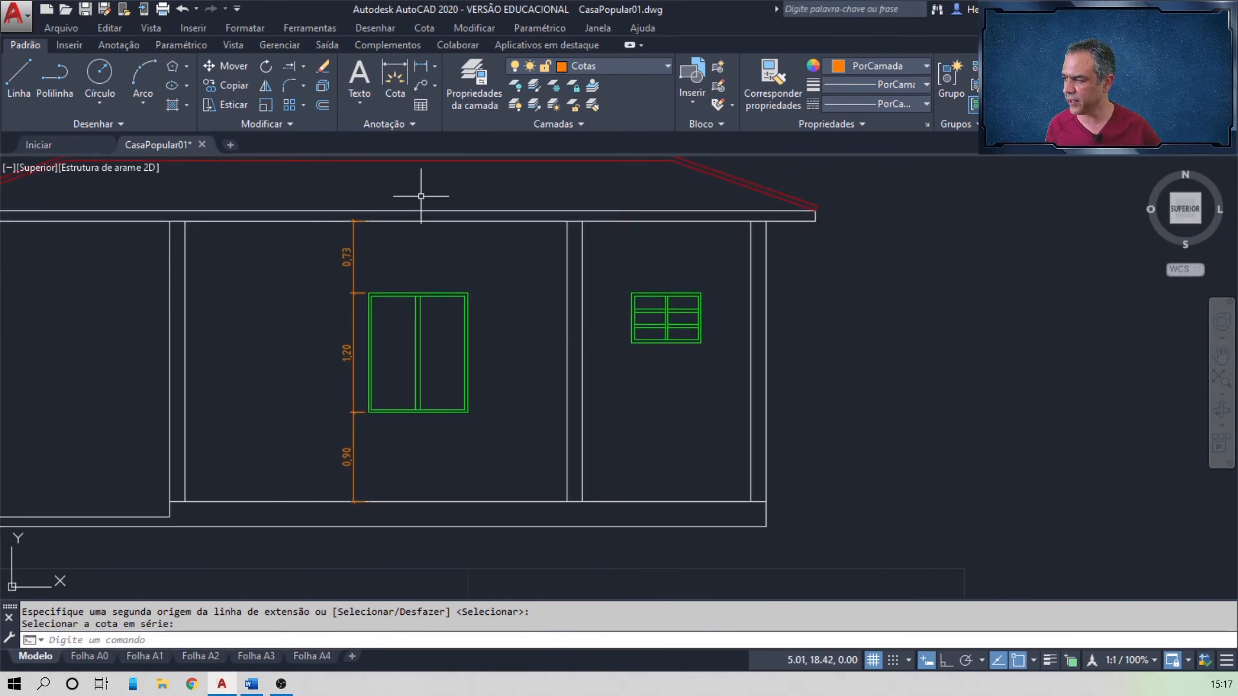
click(424, 70)
scroll(632, 374, up, 2)
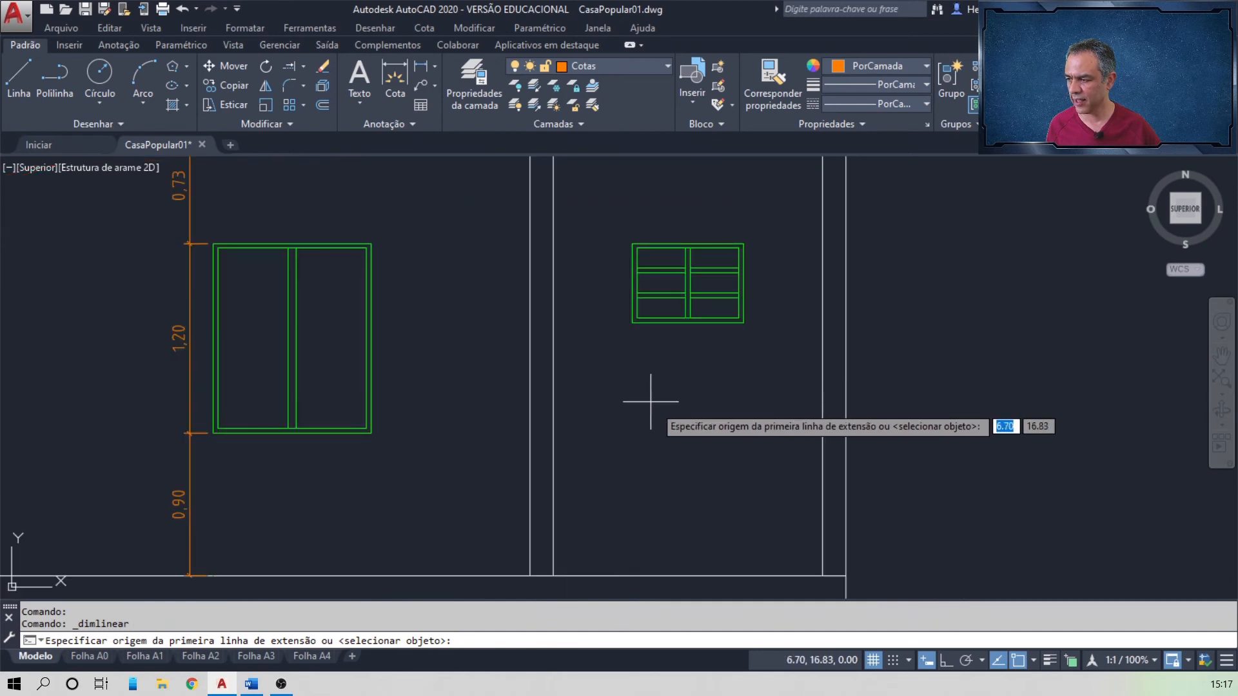
middle_drag(651, 401, 597, 331)
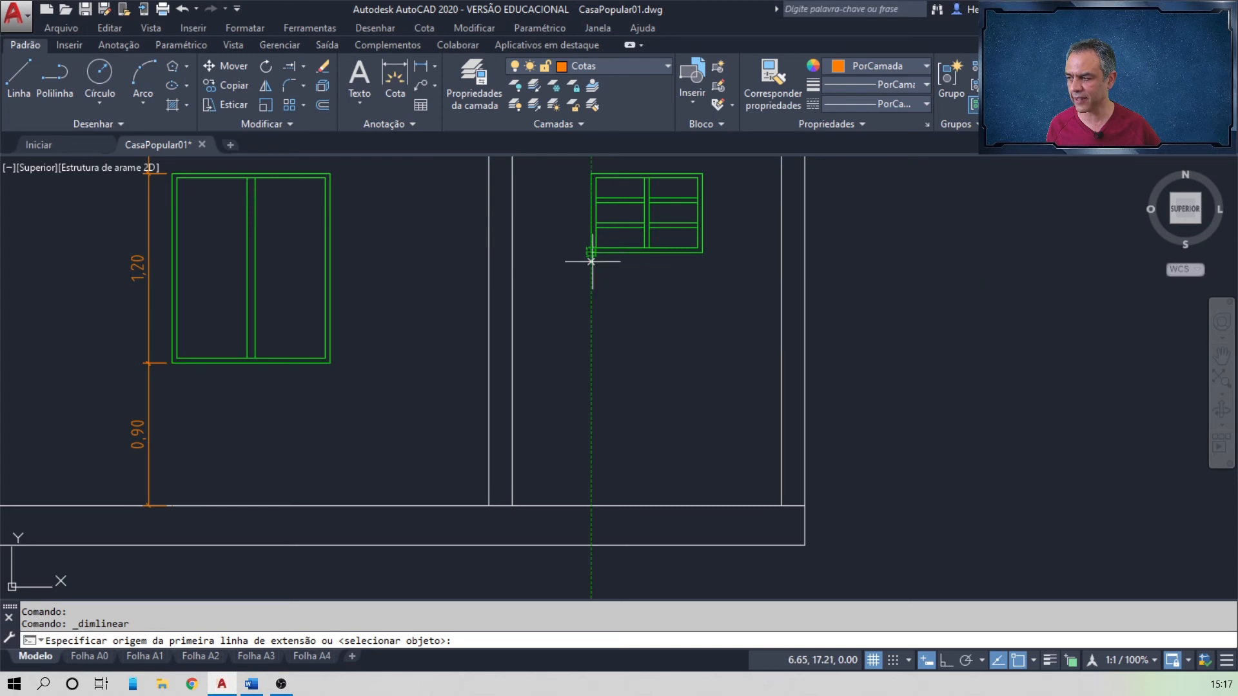
click(591, 506)
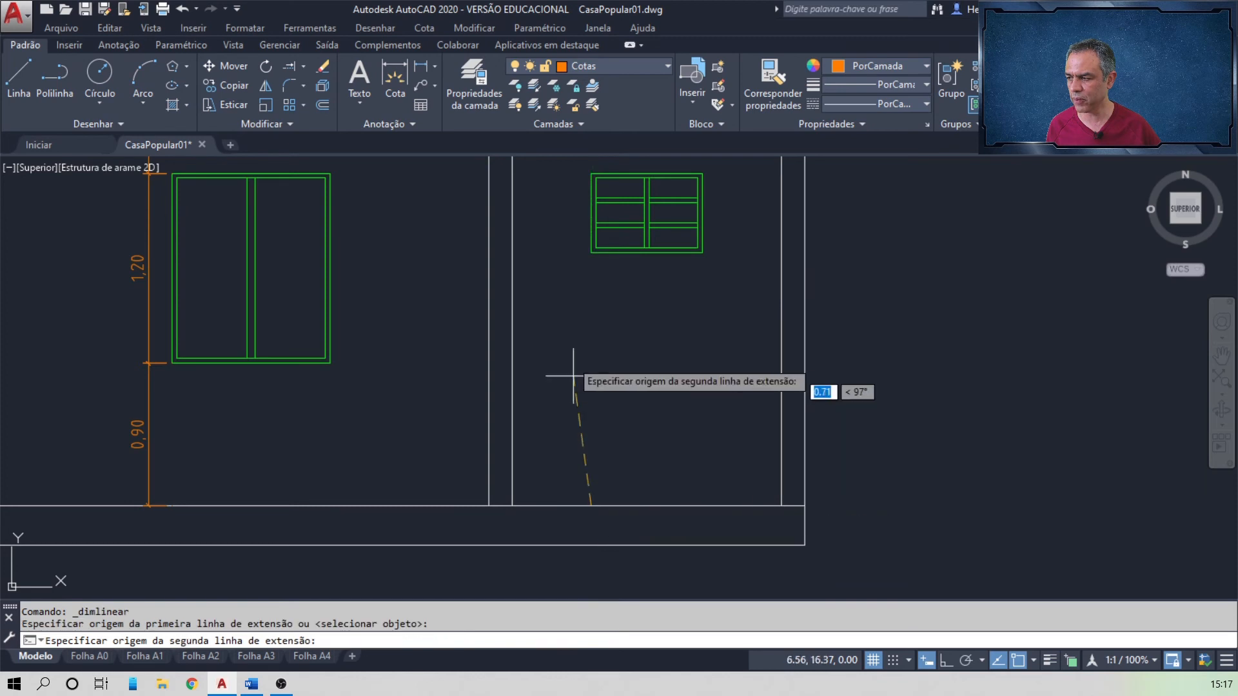
click(592, 252)
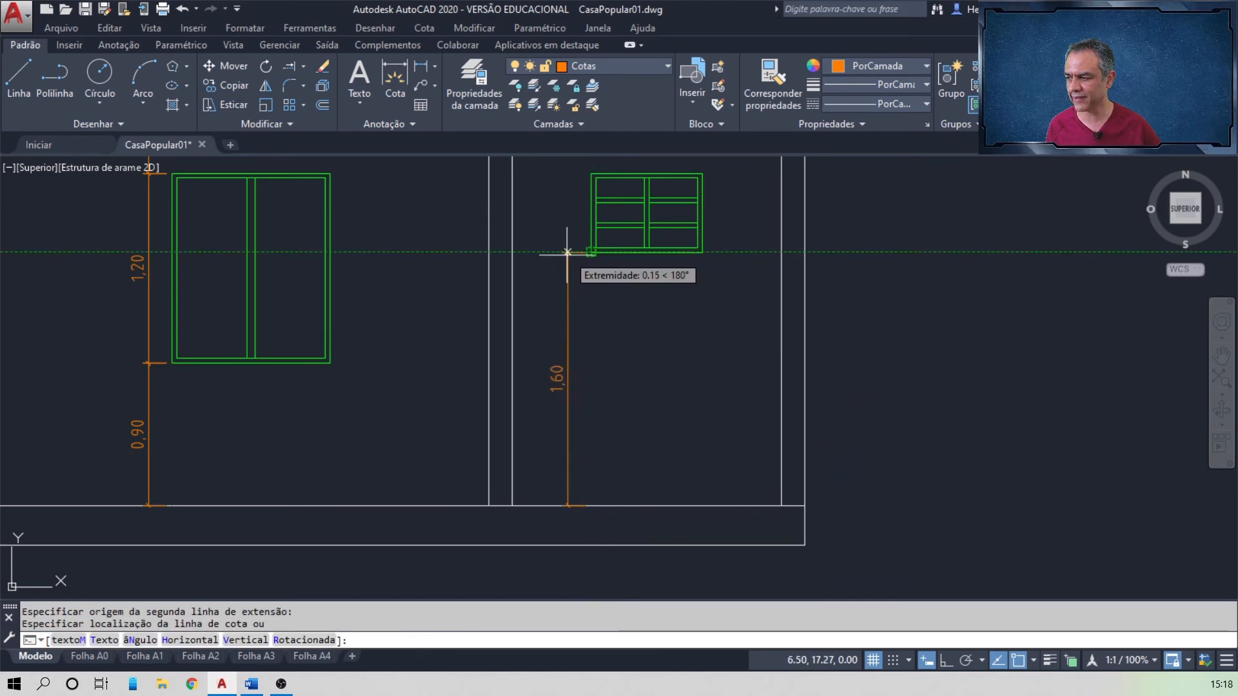
click(563, 252)
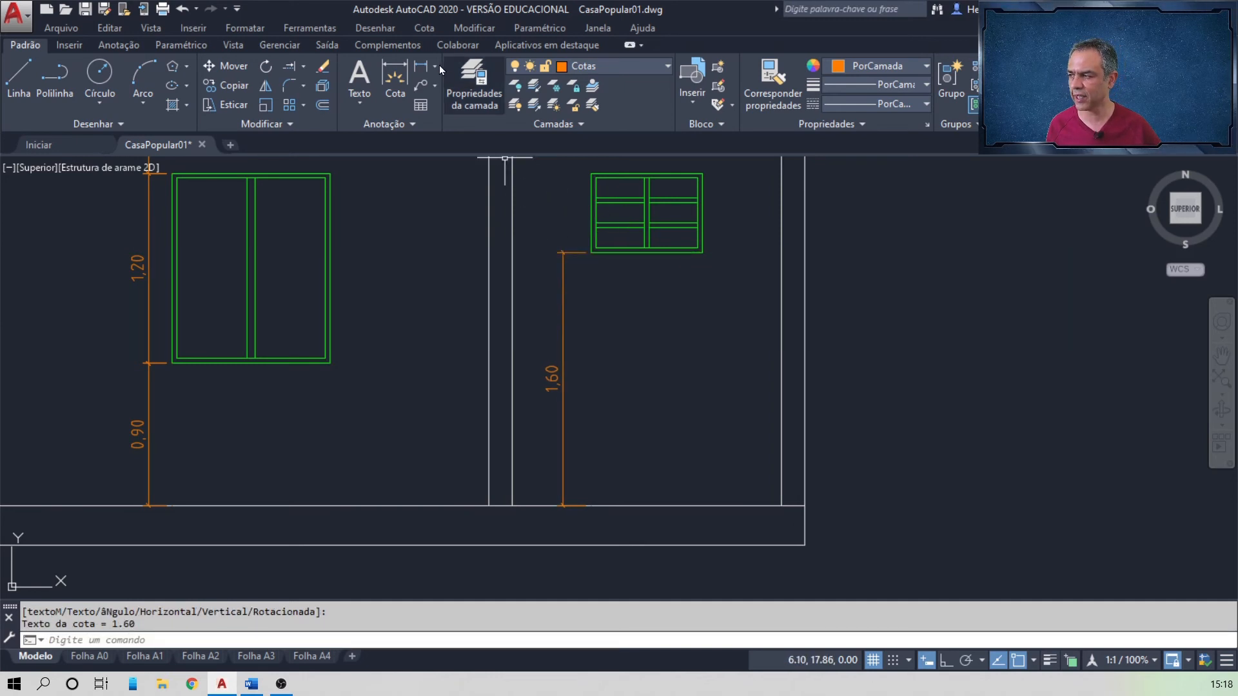
- Continue the smaller window's dimension chain to its upper left corner, and on up to a perpendicular point on the slab's underside
click(426, 28)
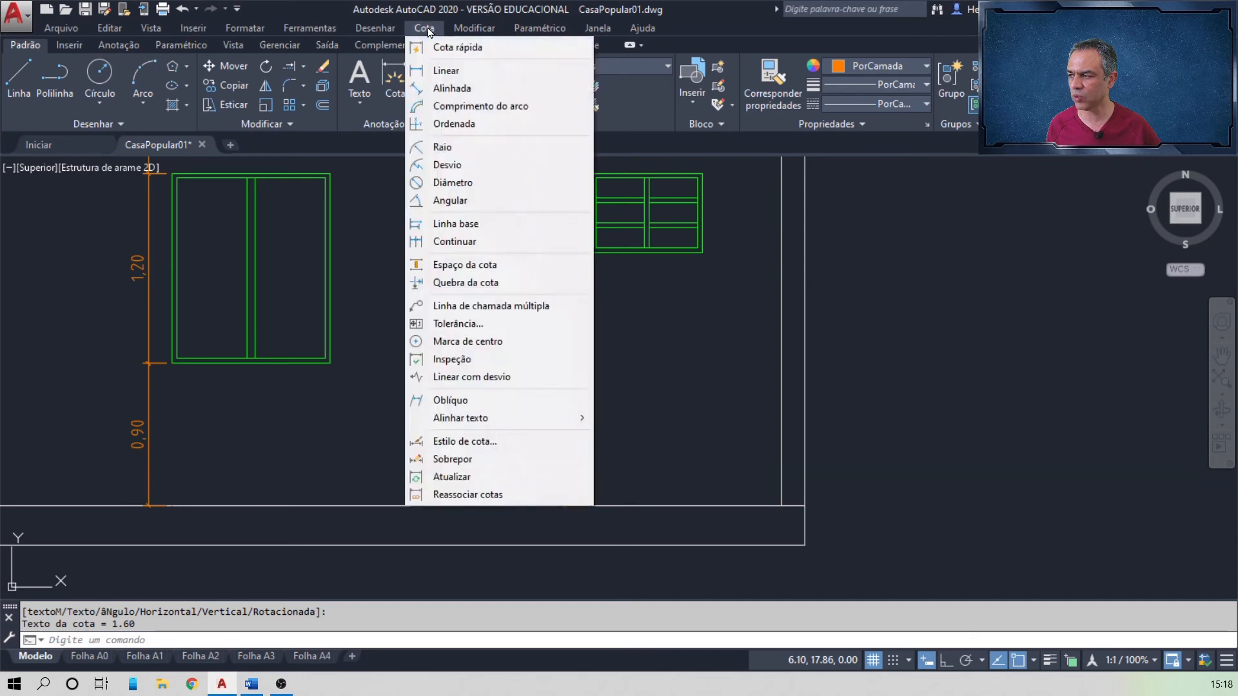
click(456, 243)
middle_drag(567, 193, 559, 379)
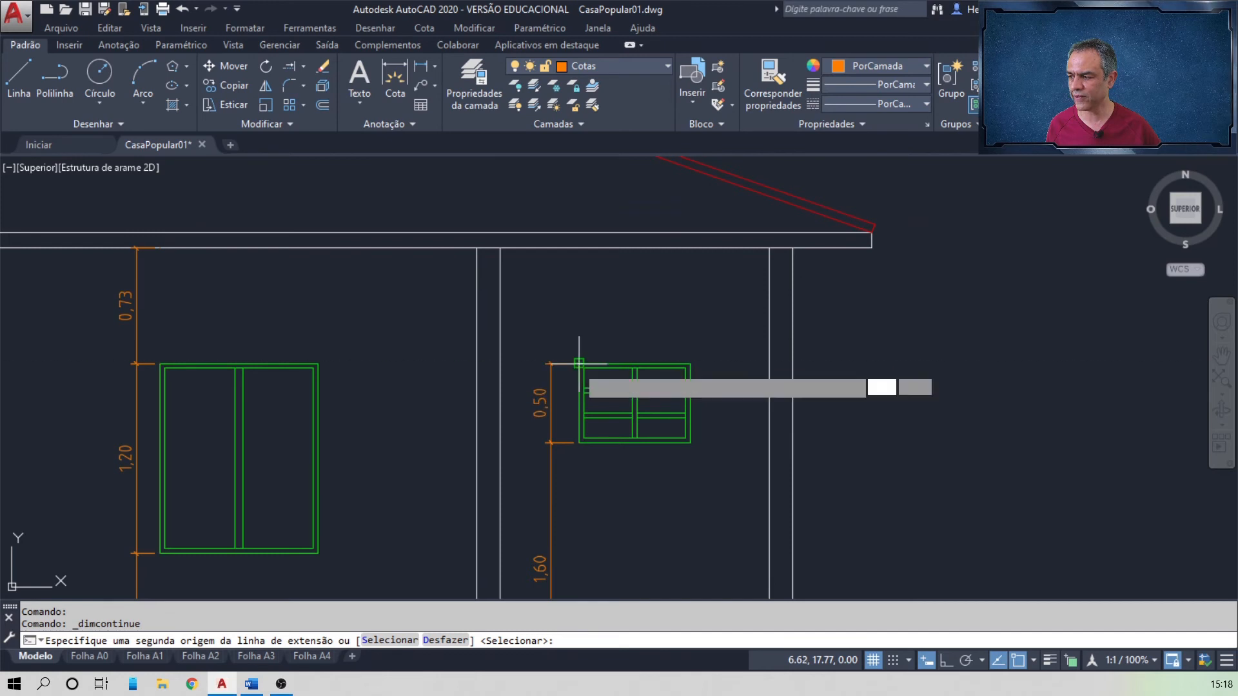
click(579, 364)
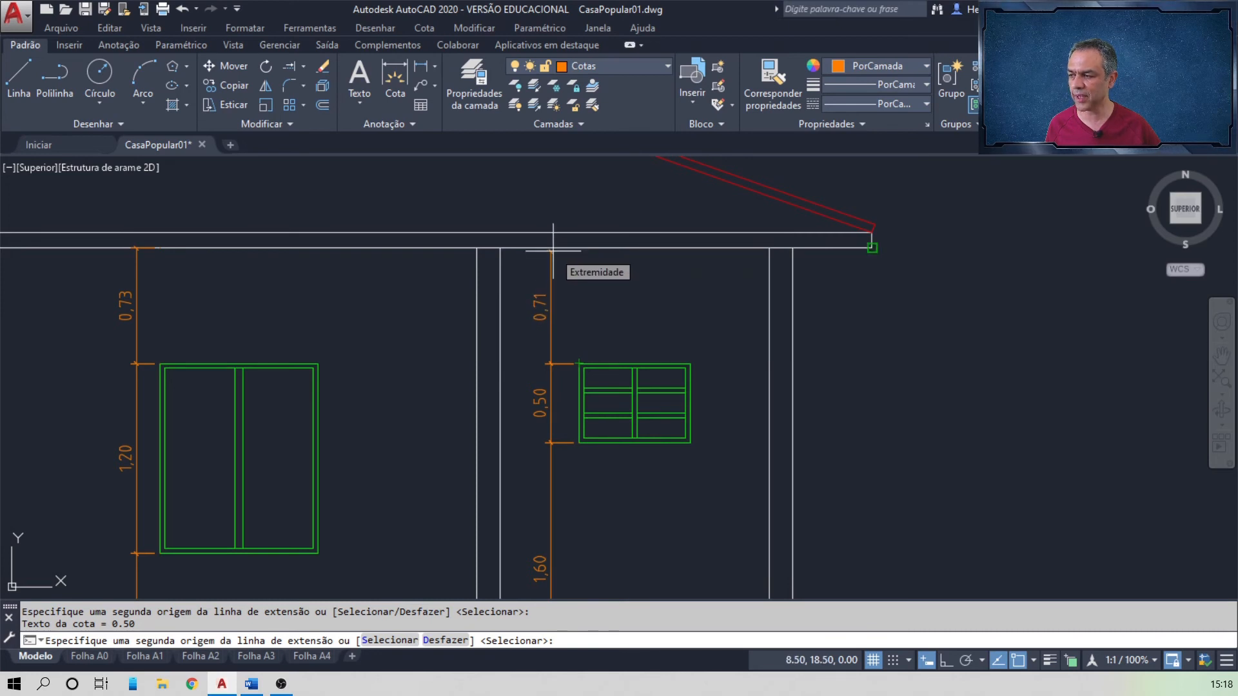
shift+right_click(554, 251)
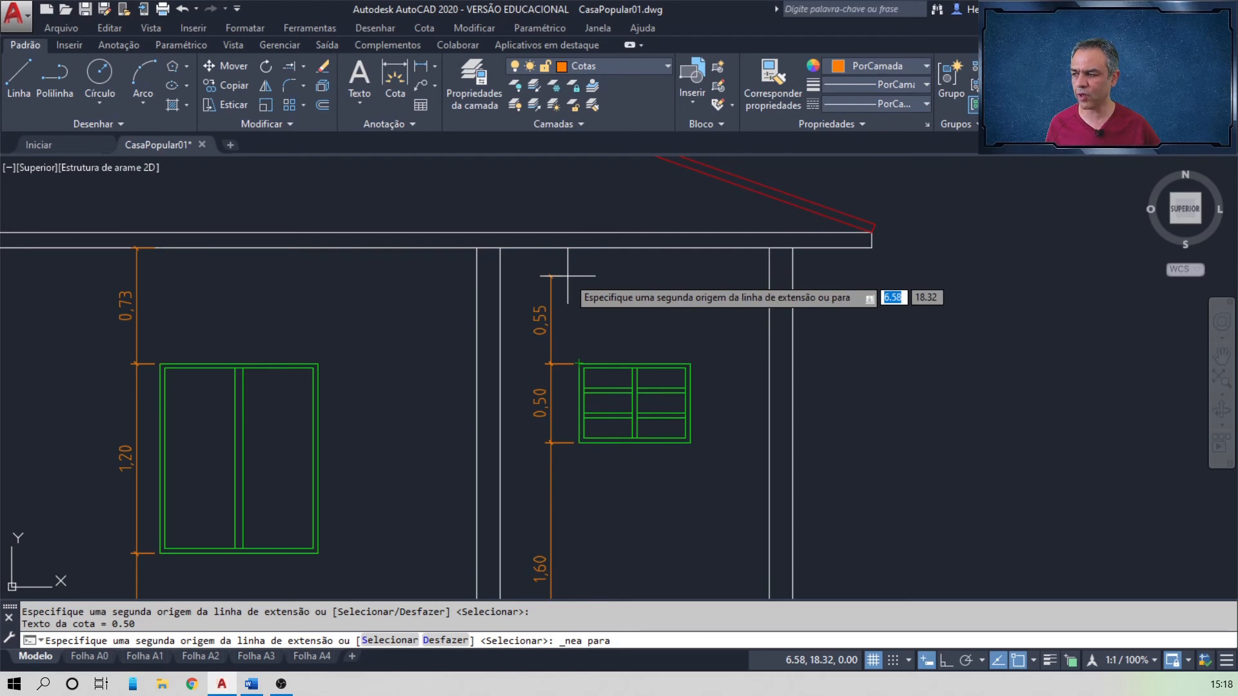
shift+right_click(568, 276)
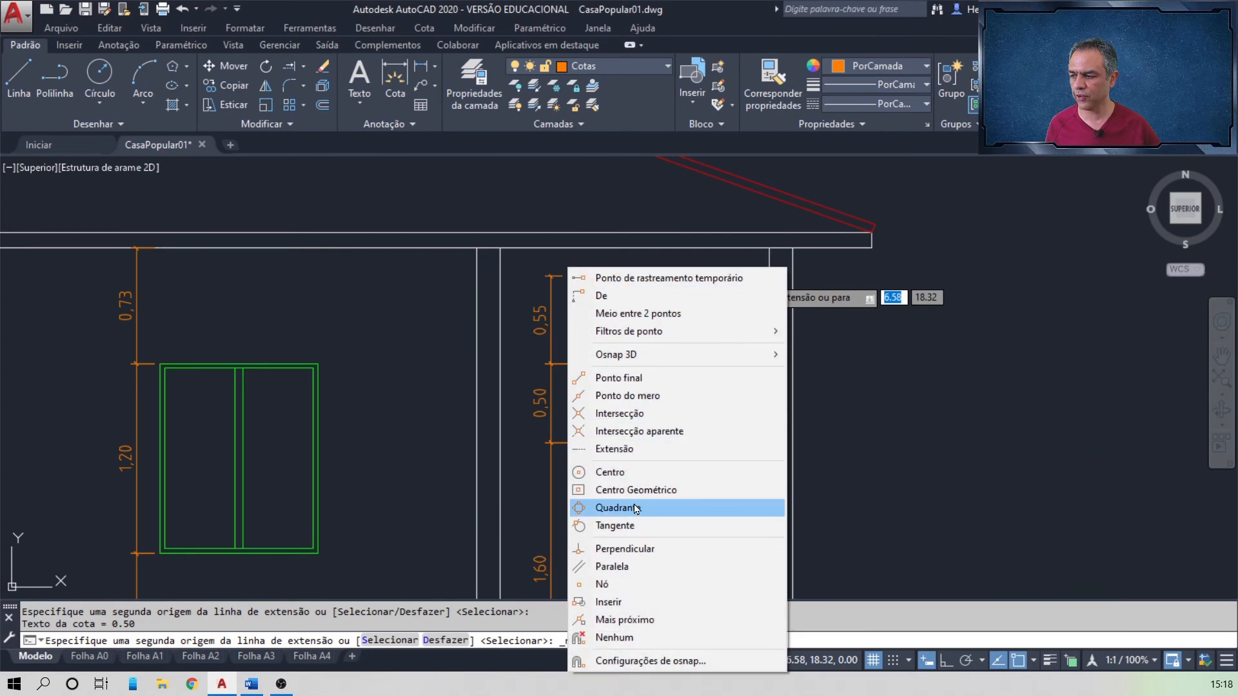
click(642, 549)
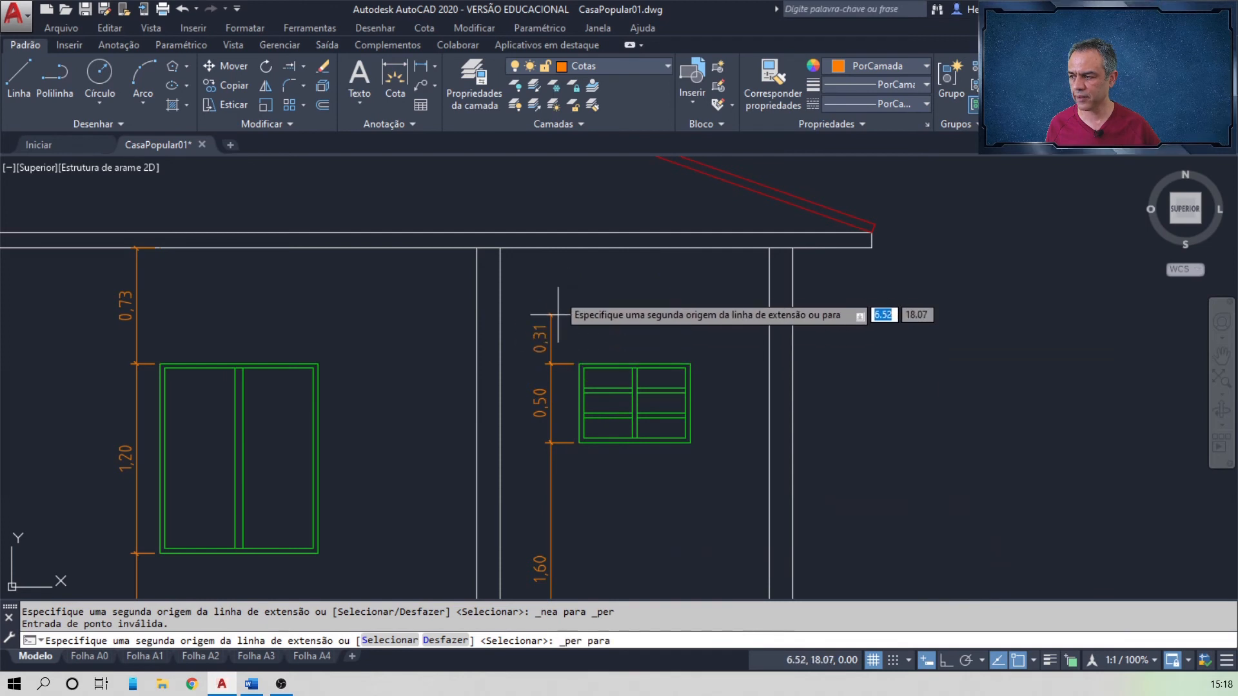
click(551, 249)
key(Return)
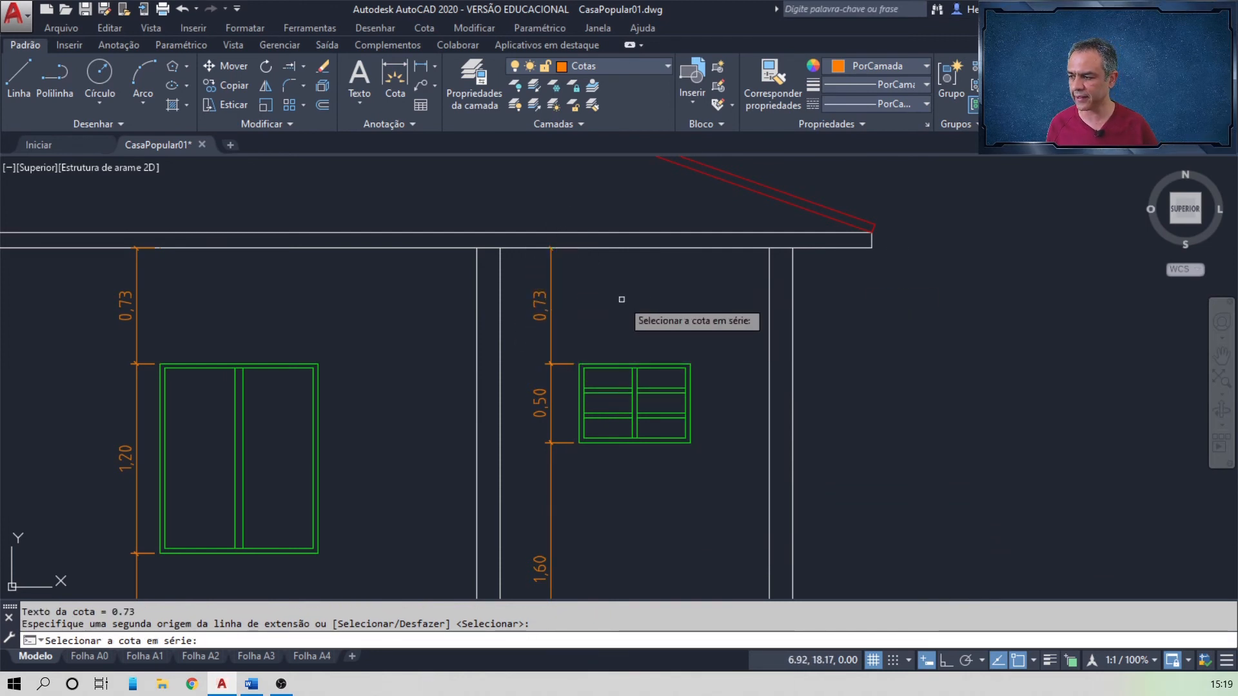
key(Return)
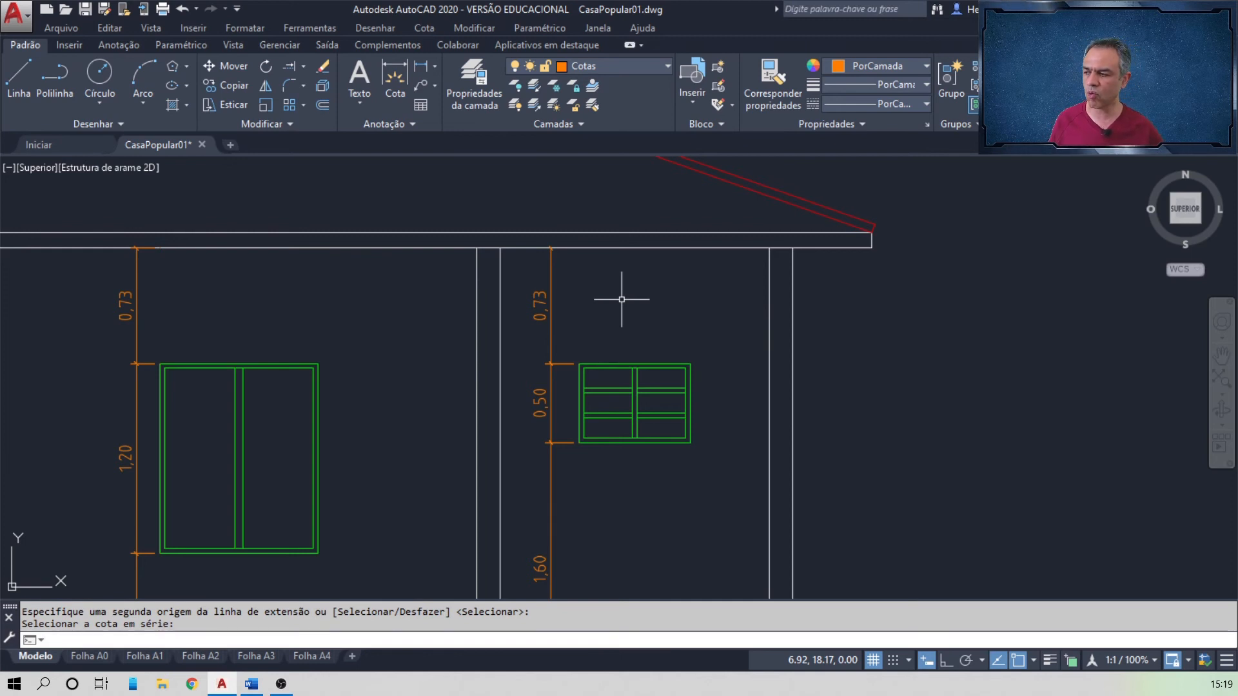
- Dimension the room's full height from a nearest point on the slab's underside perpendicular to the floor line, between the larger window and the wall to its right
scroll(622, 299, down, 2)
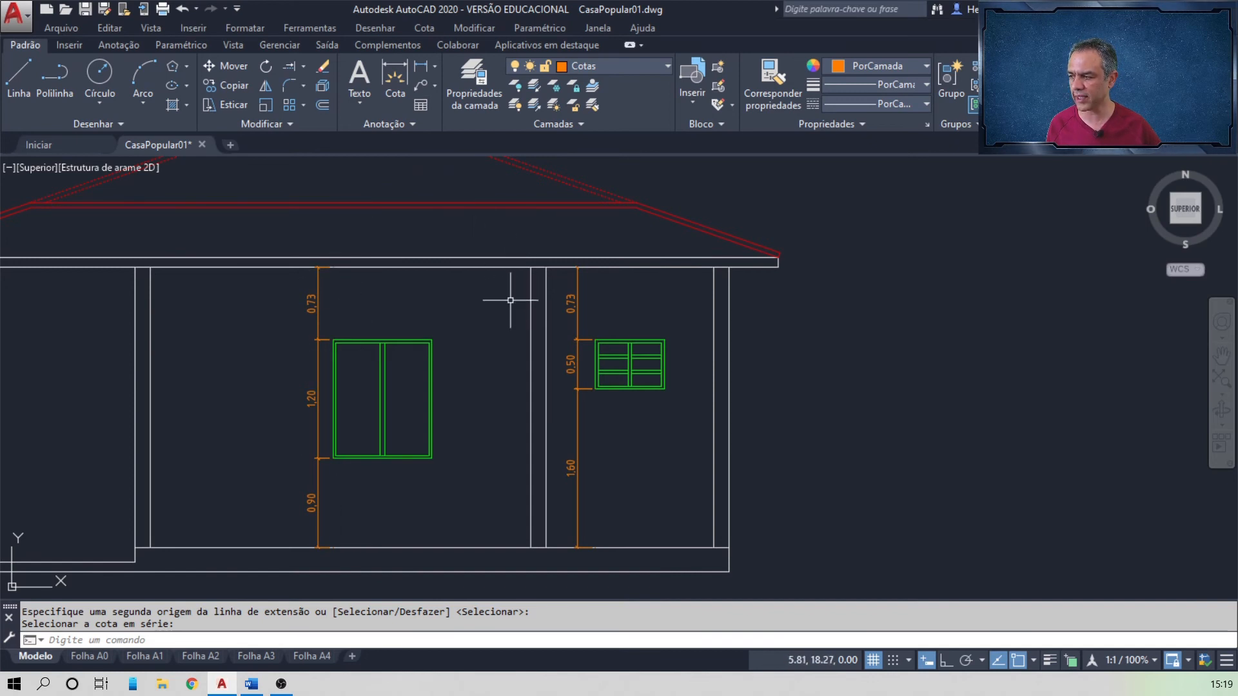
click(422, 66)
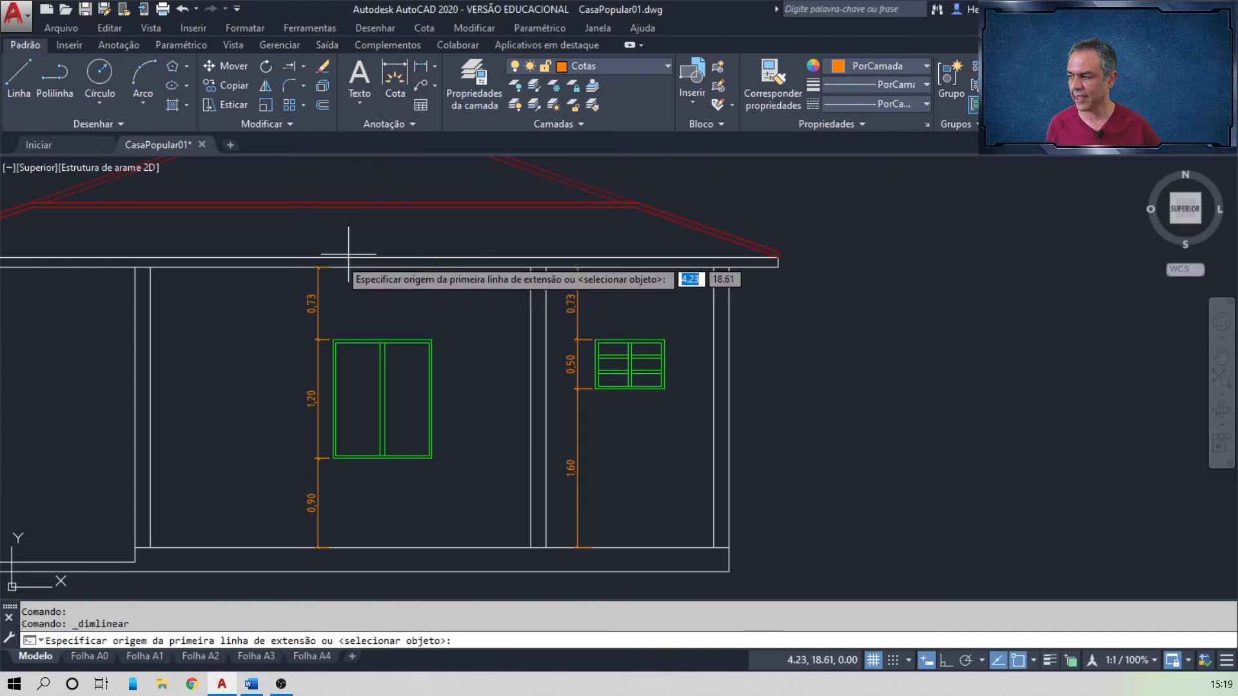
shift+right_click(493, 300)
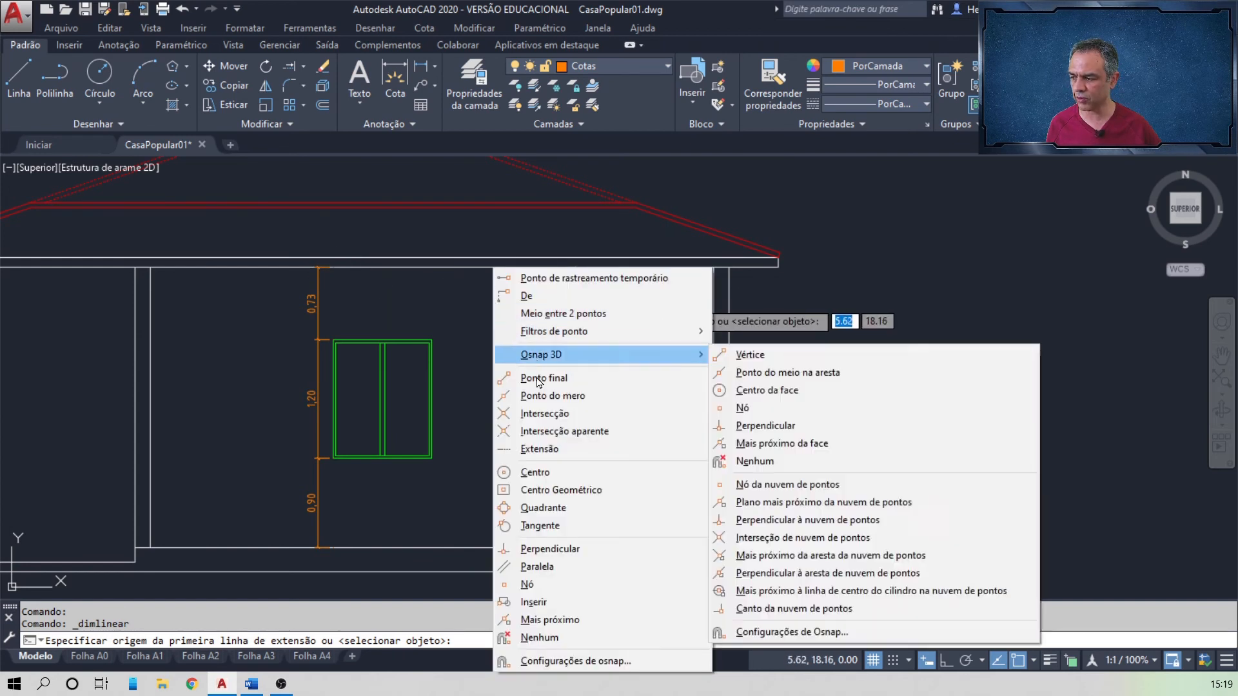
click(572, 620)
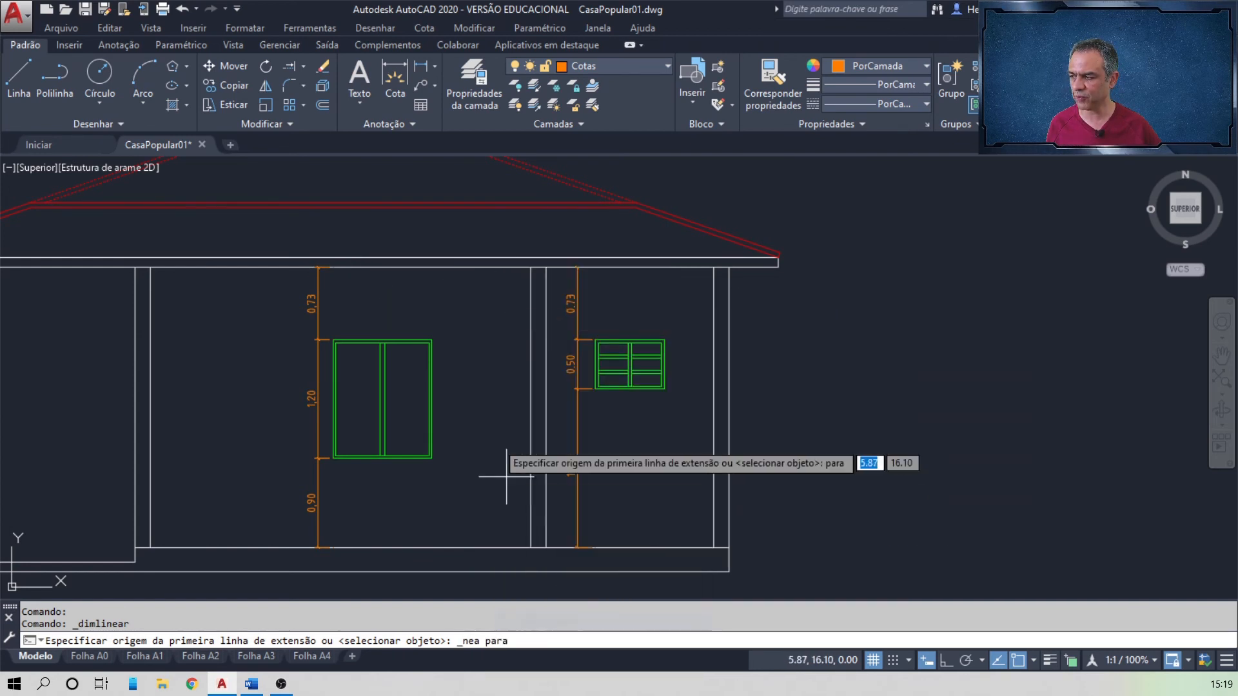
click(504, 266)
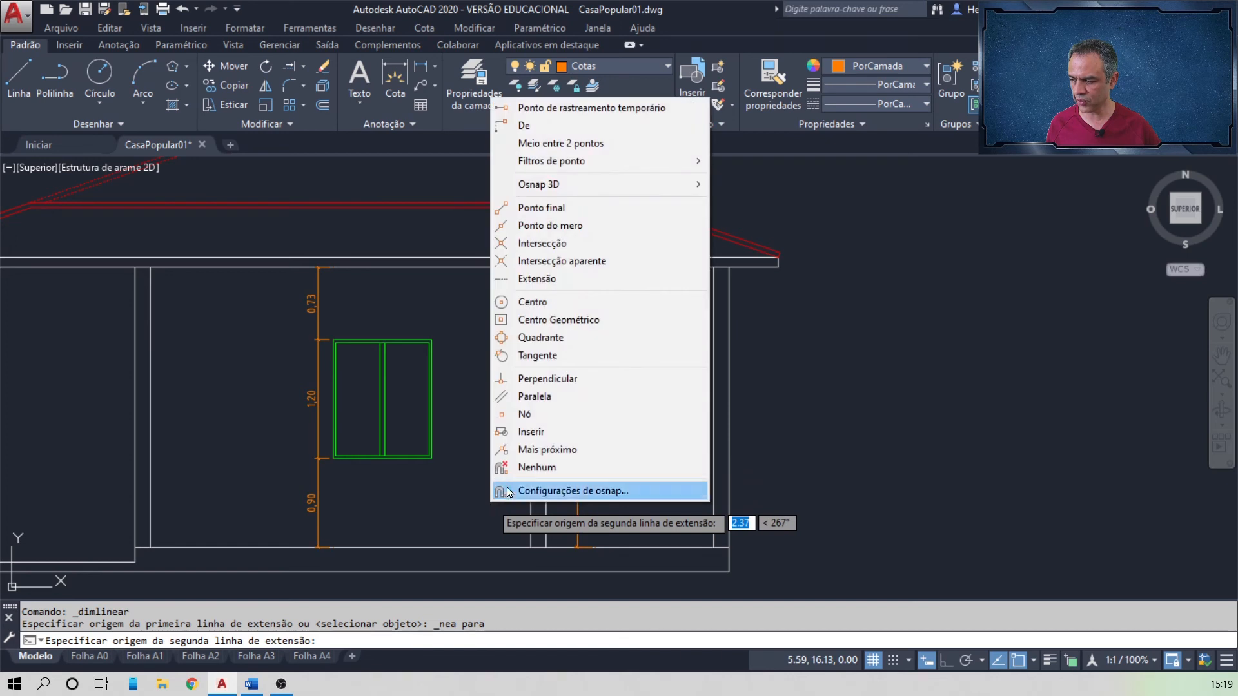
click(576, 385)
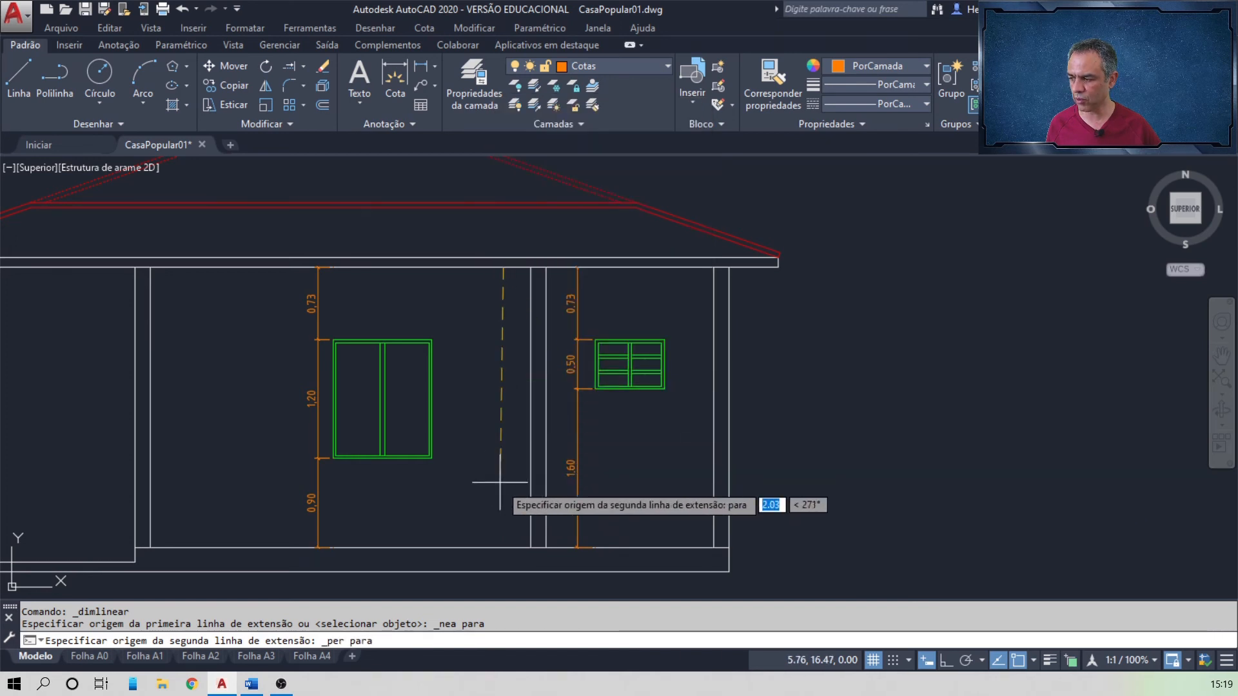
click(503, 549)
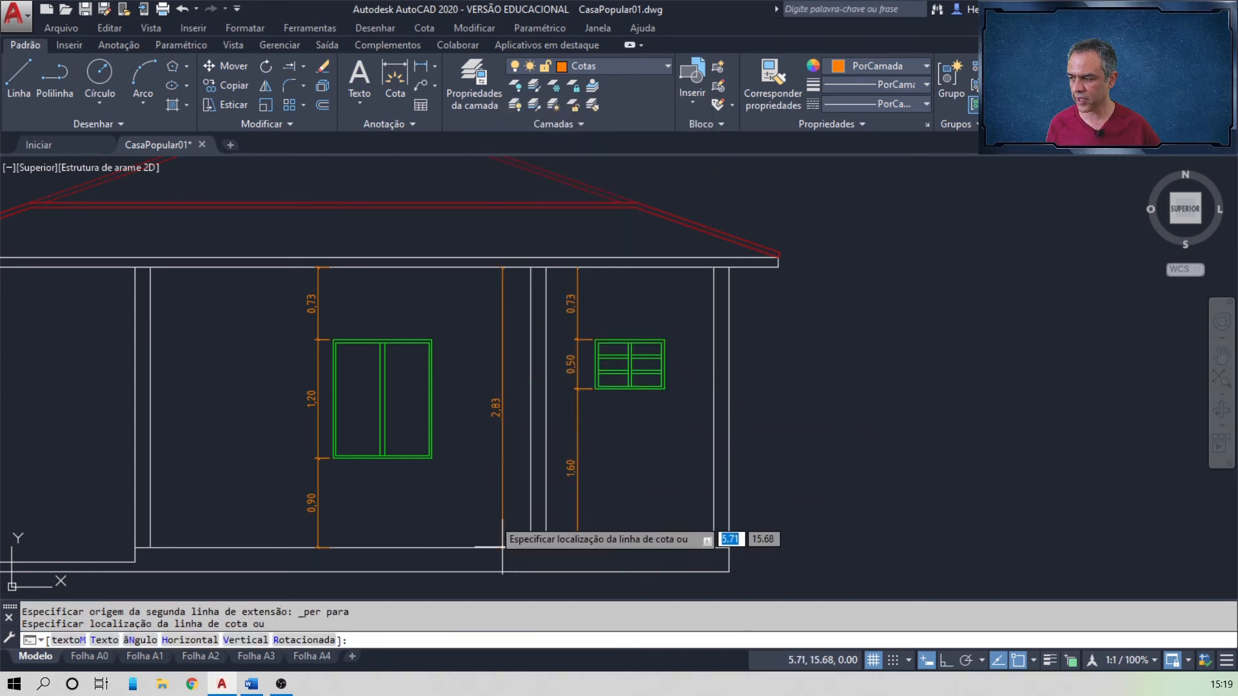
click(492, 509)
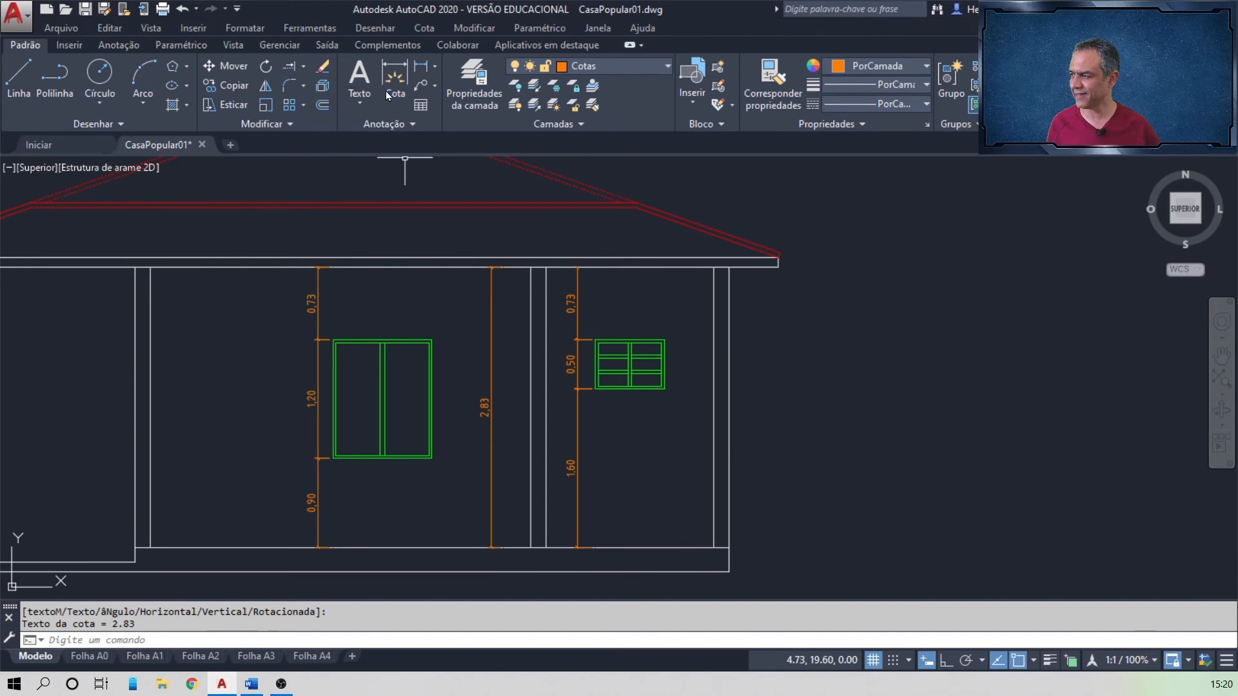
- Add a vertical linear dimension from the base's lower right corner to the slab's lower right corner, placed outside the right eave
click(431, 75)
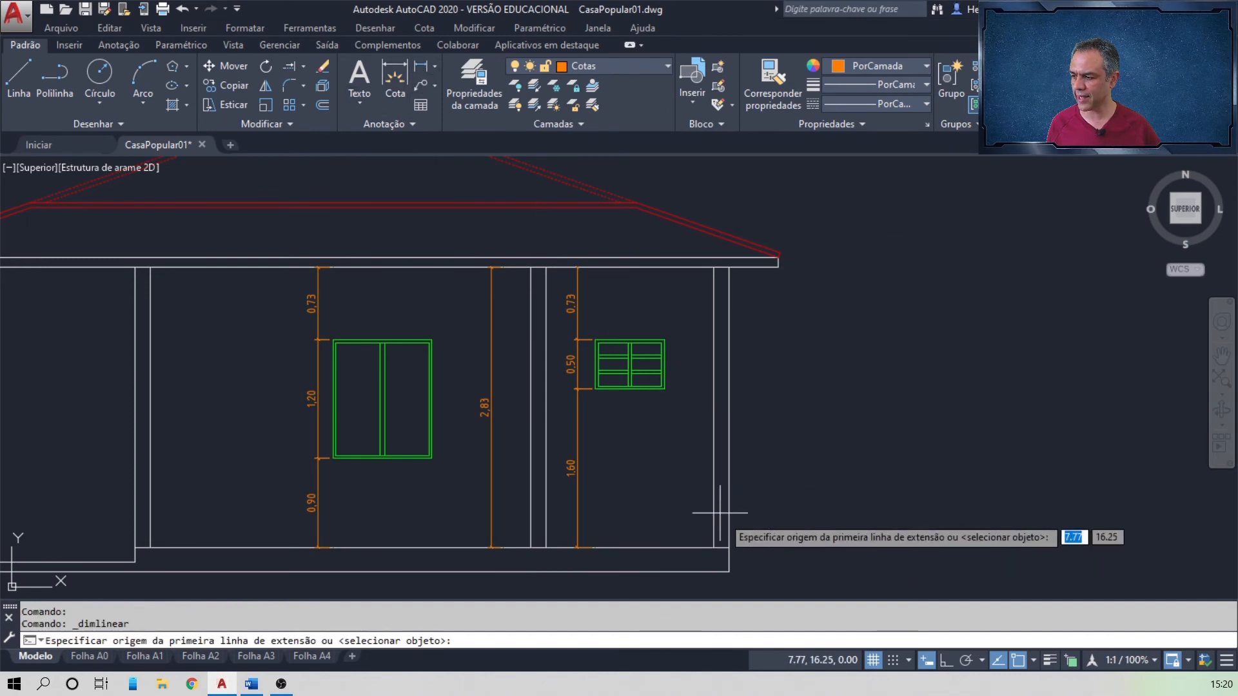
click(729, 572)
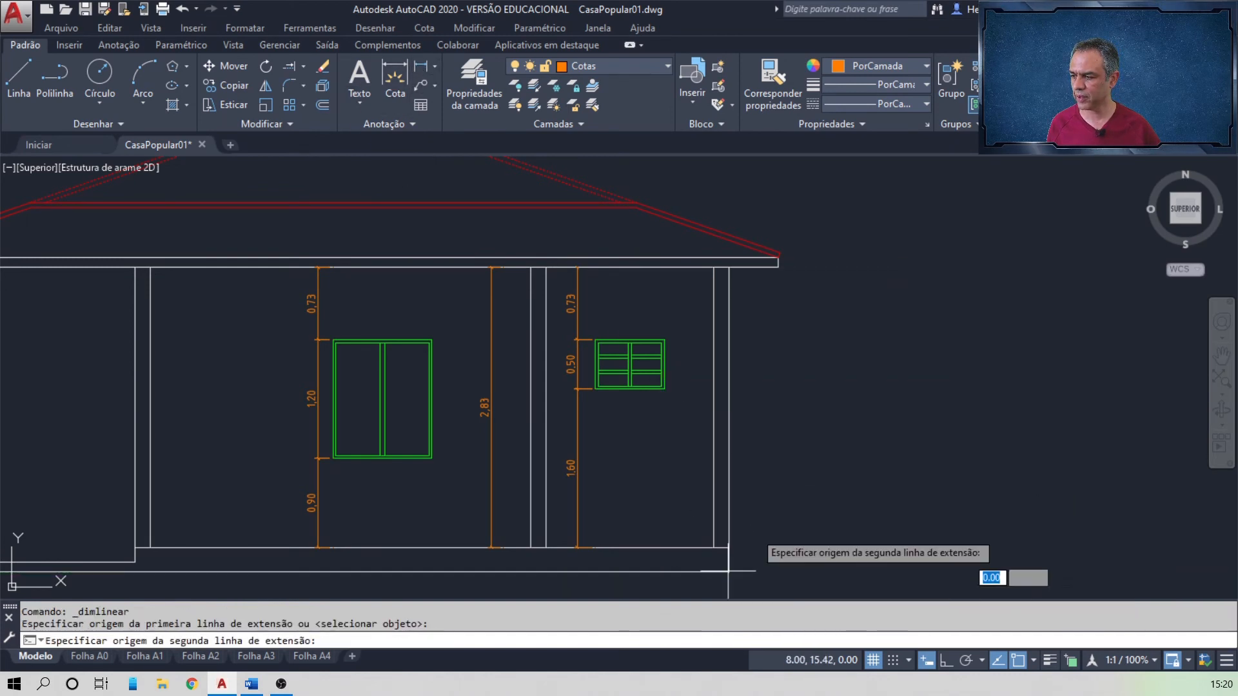
click(778, 266)
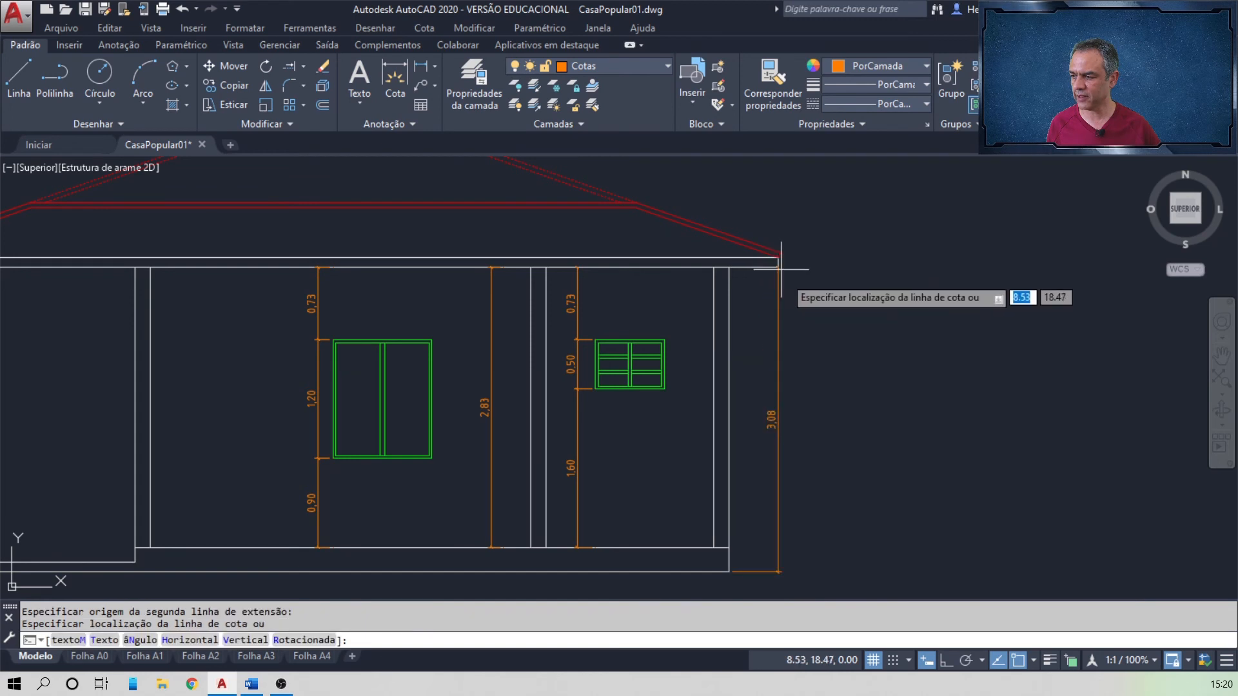
click(801, 325)
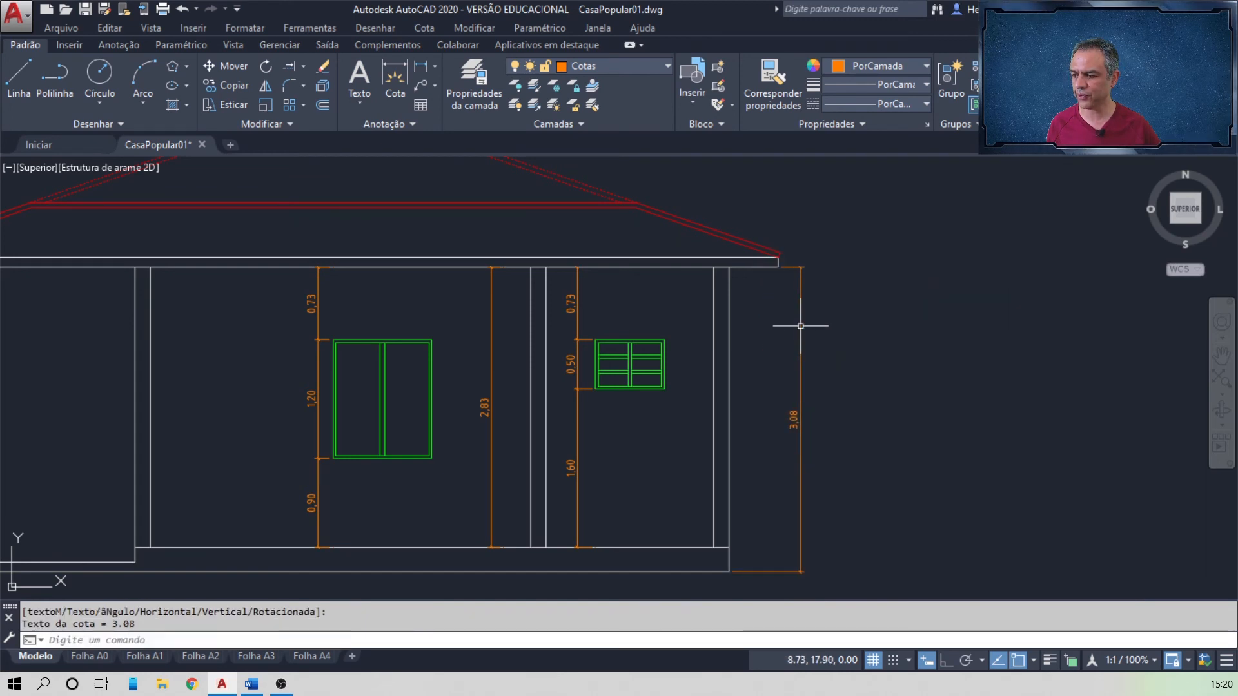
mouse_move(168, 394)
middle_down()
mouse_move(589, 334)
mouse_move(626, 316)
middle_up()
middle_drag(533, 363, 574, 360)
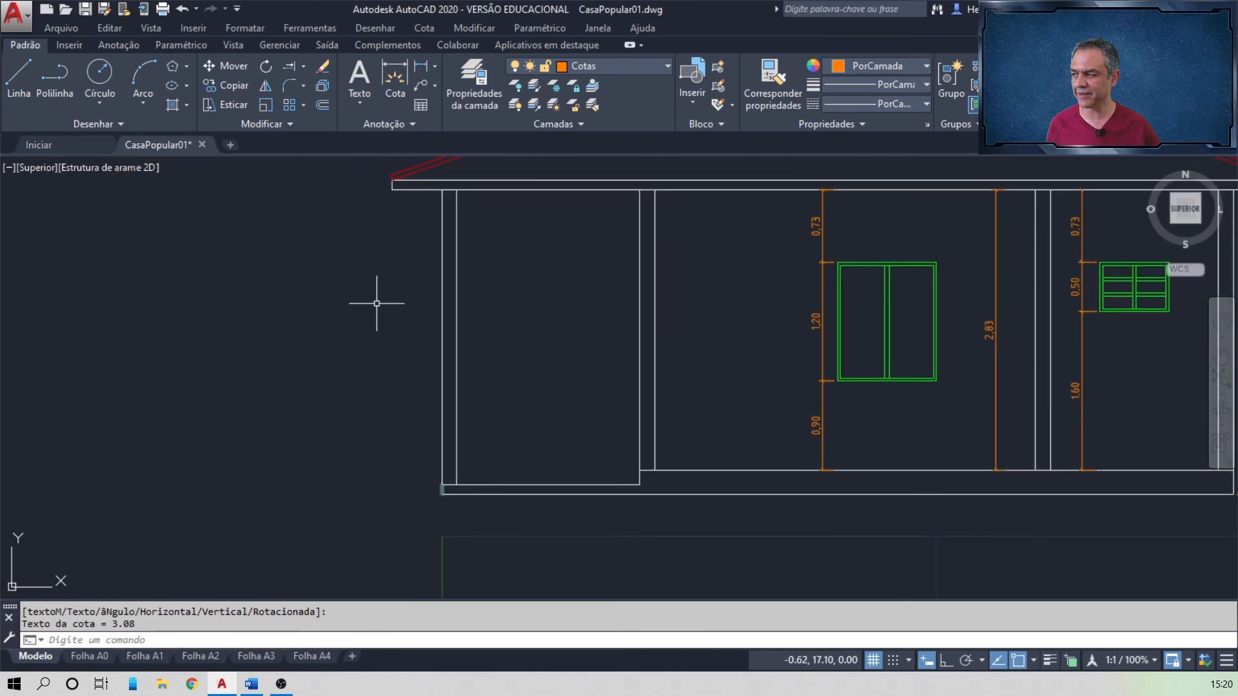
- Add a vertical linear dimension from the lower floor's left corner to the slab's lower left corner, placed outside the left eave
key(Escape)
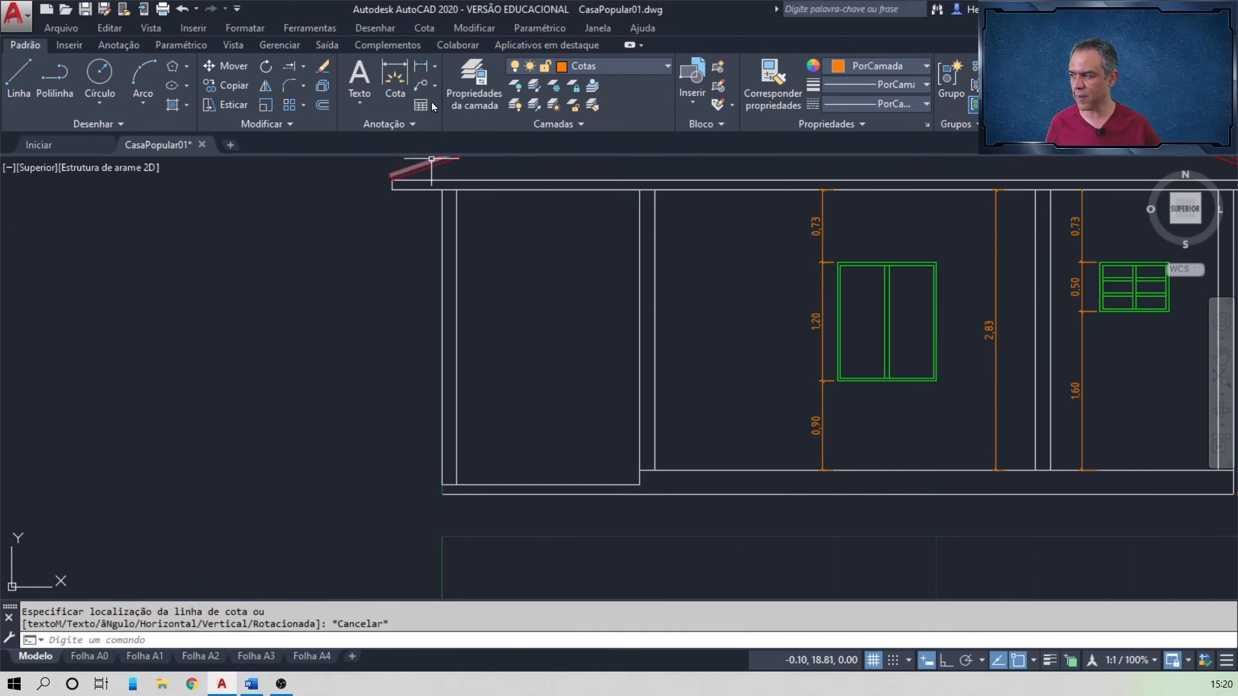
click(427, 75)
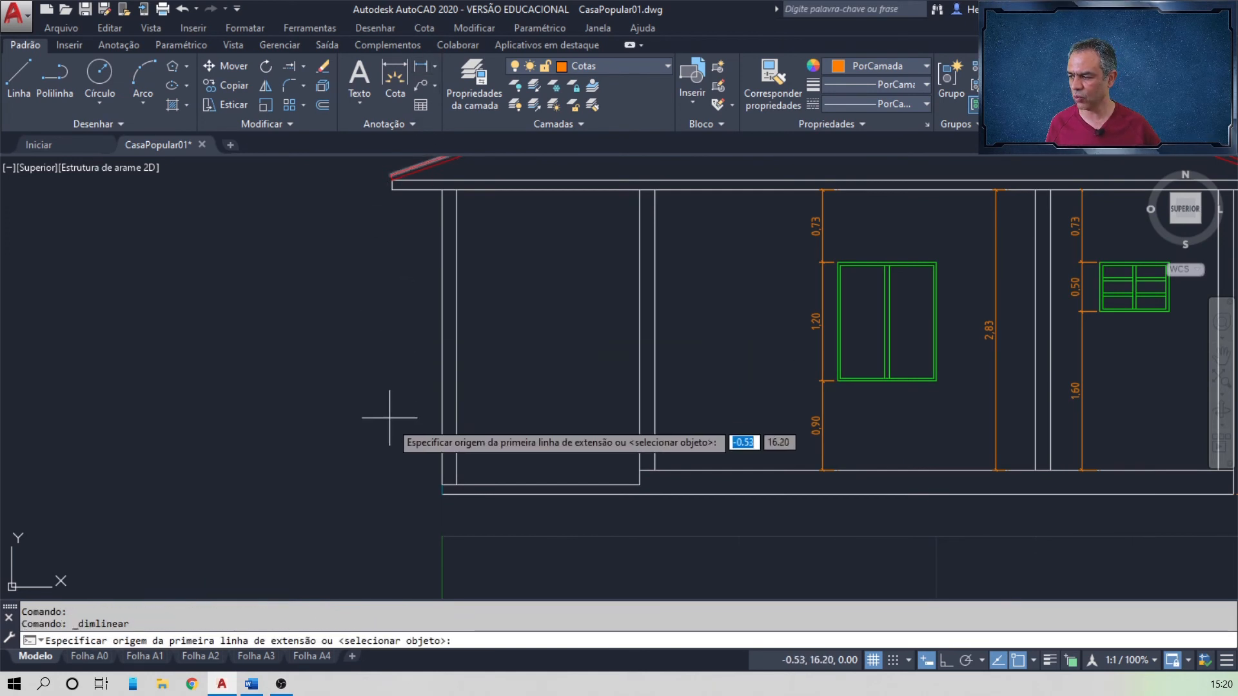
click(443, 484)
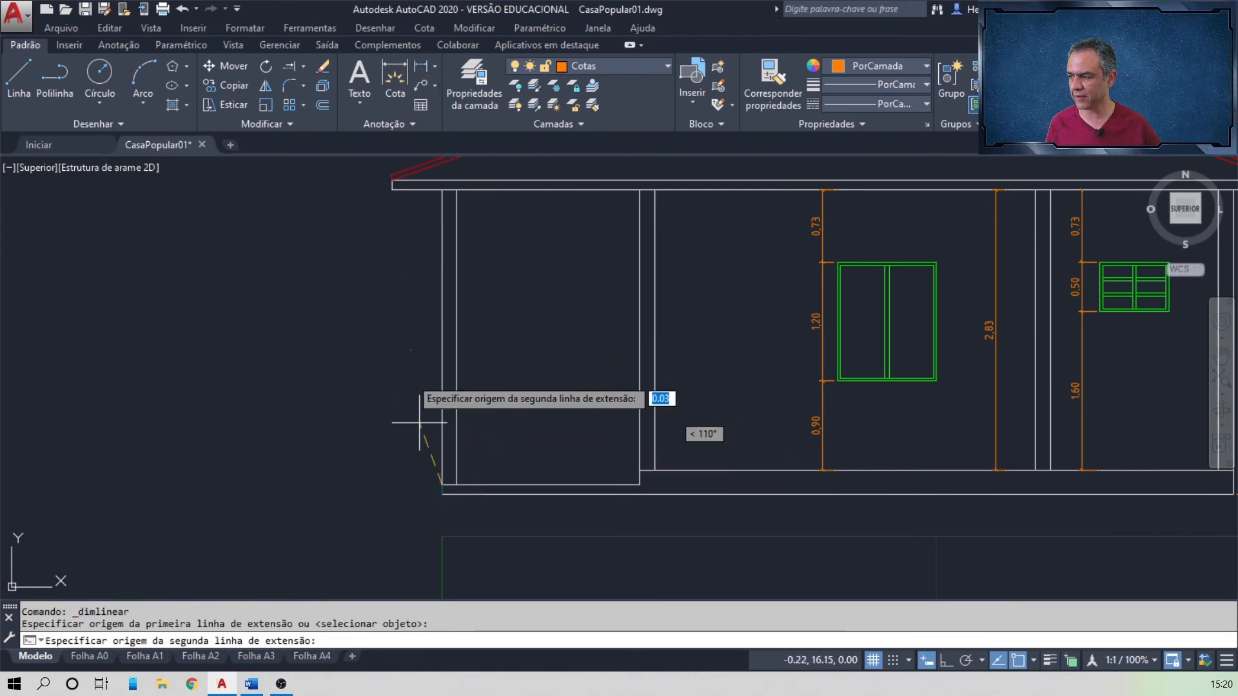
click(393, 189)
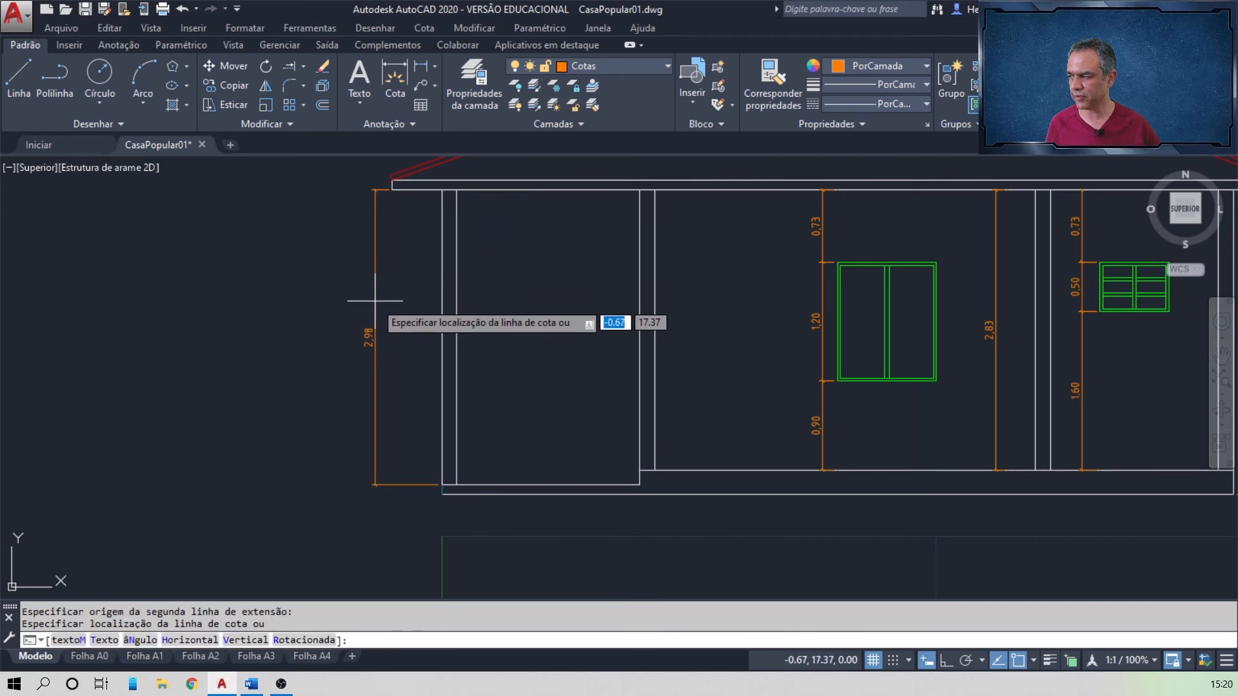
click(370, 301)
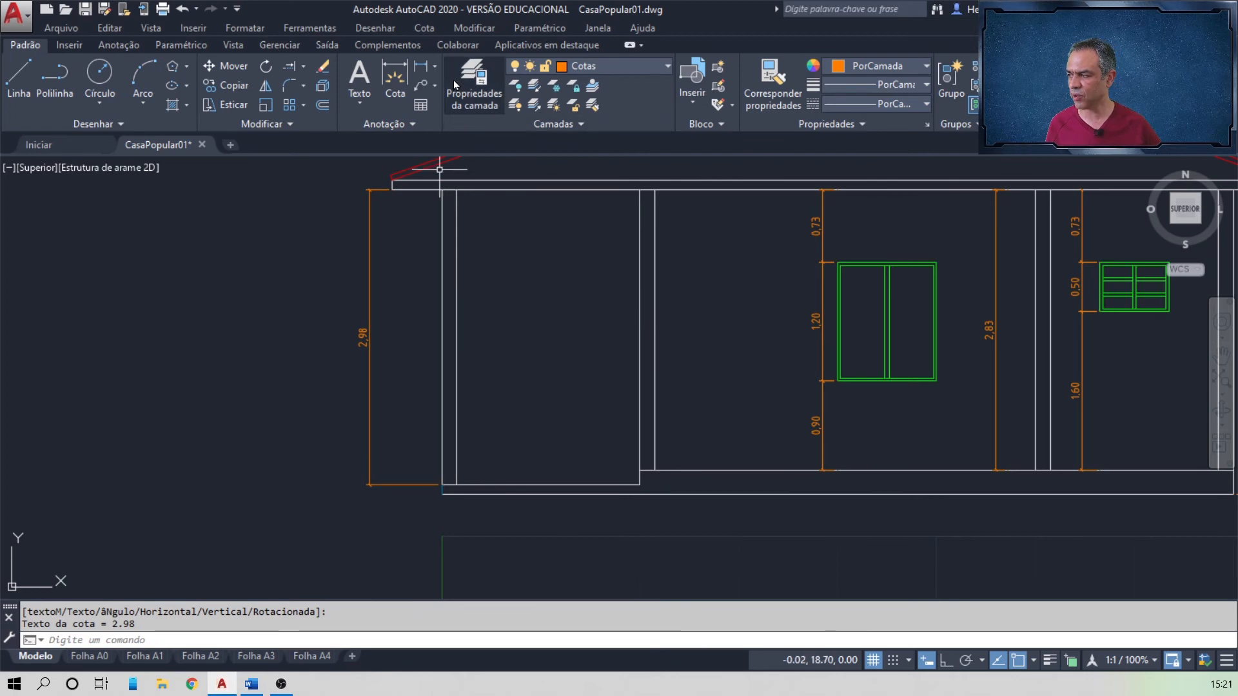
- Continue the left exterior dimension downward from its lower end to the base's lower left corner
click(428, 33)
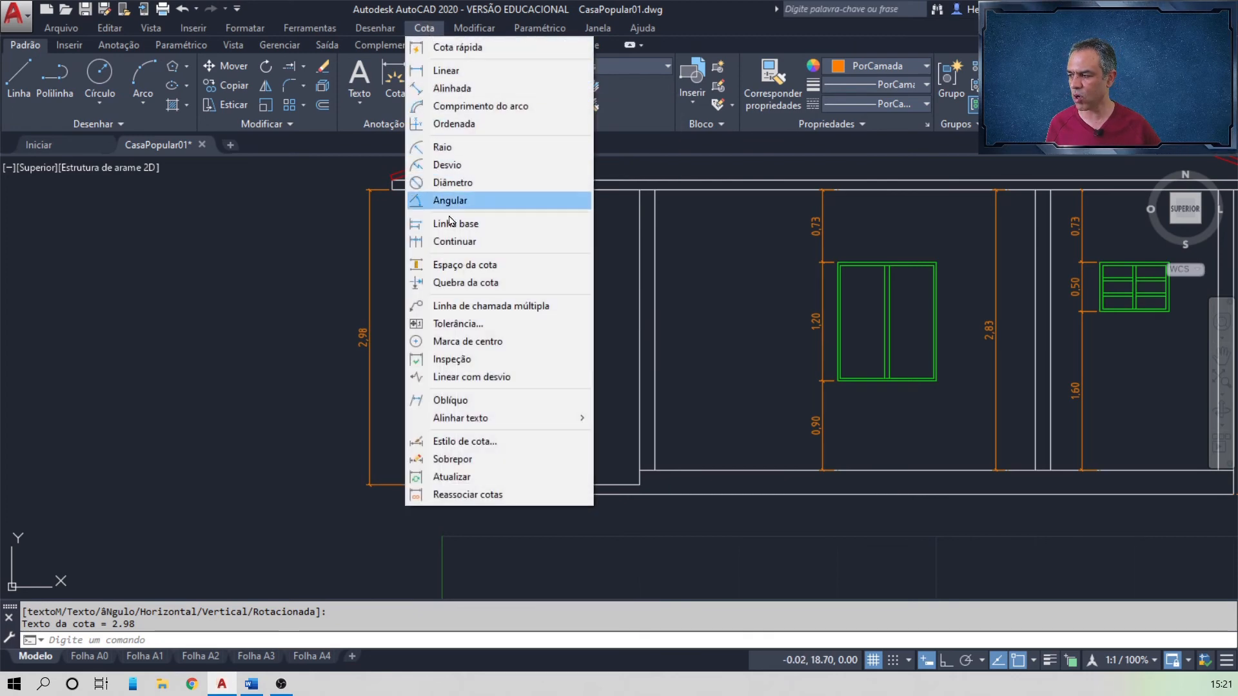
click(465, 241)
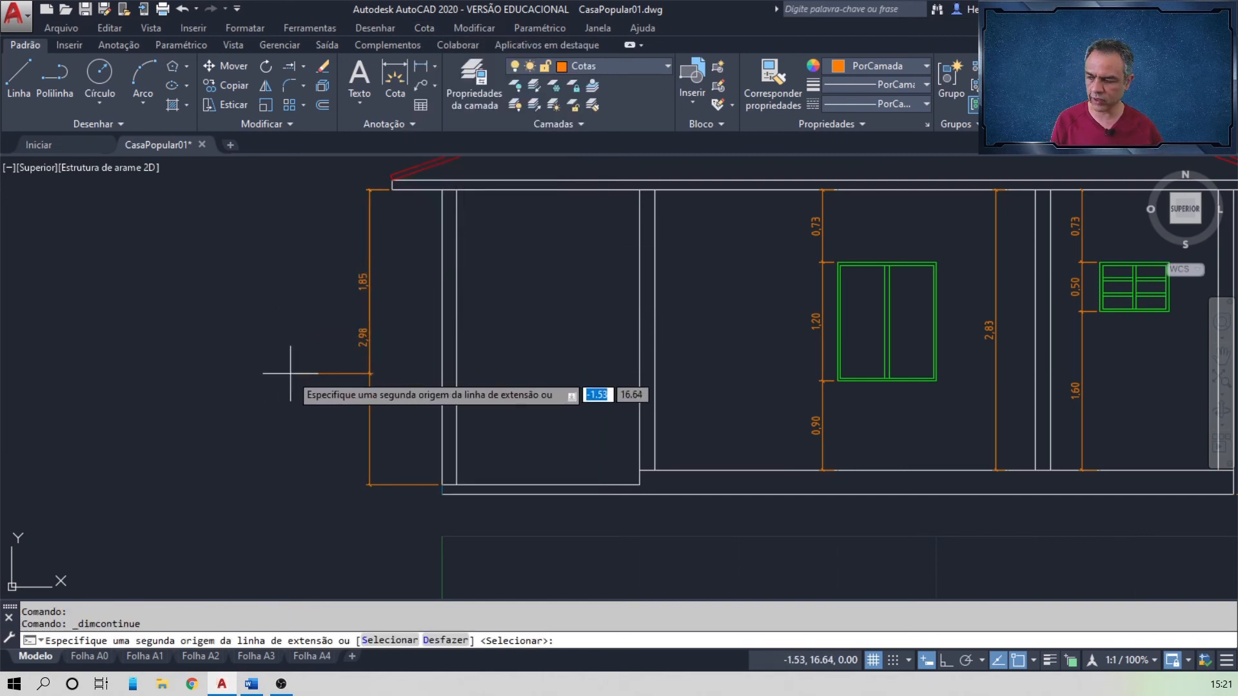
key(Return)
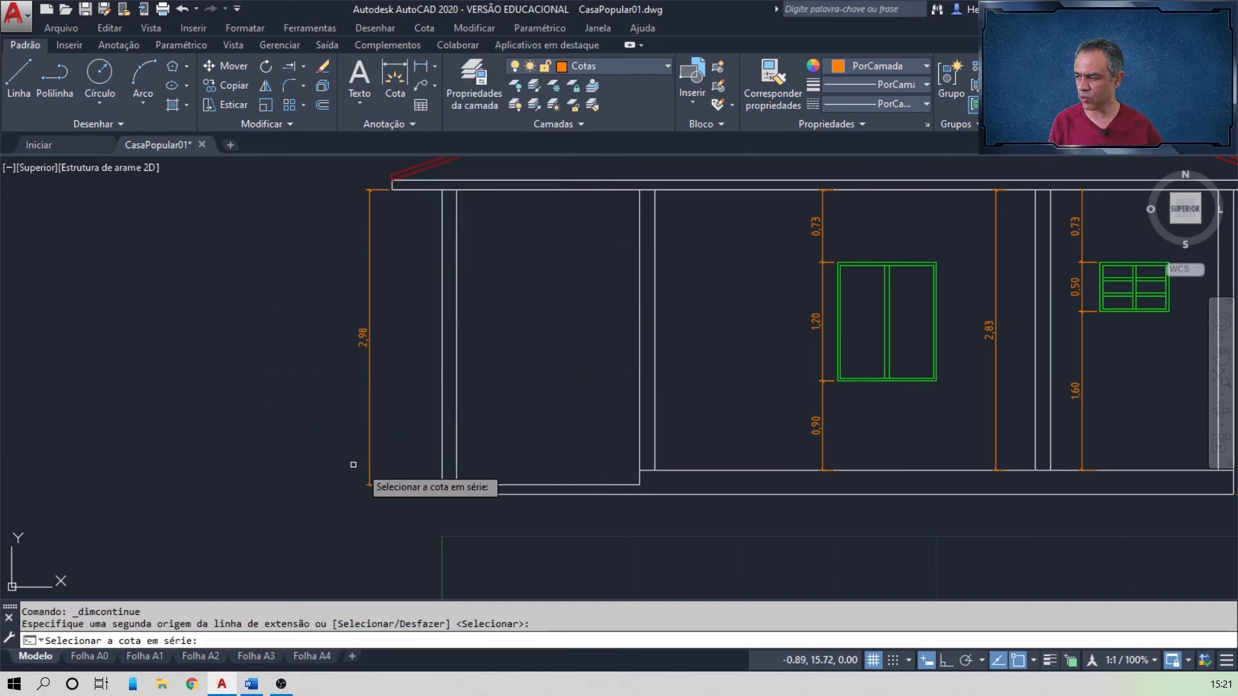
click(368, 335)
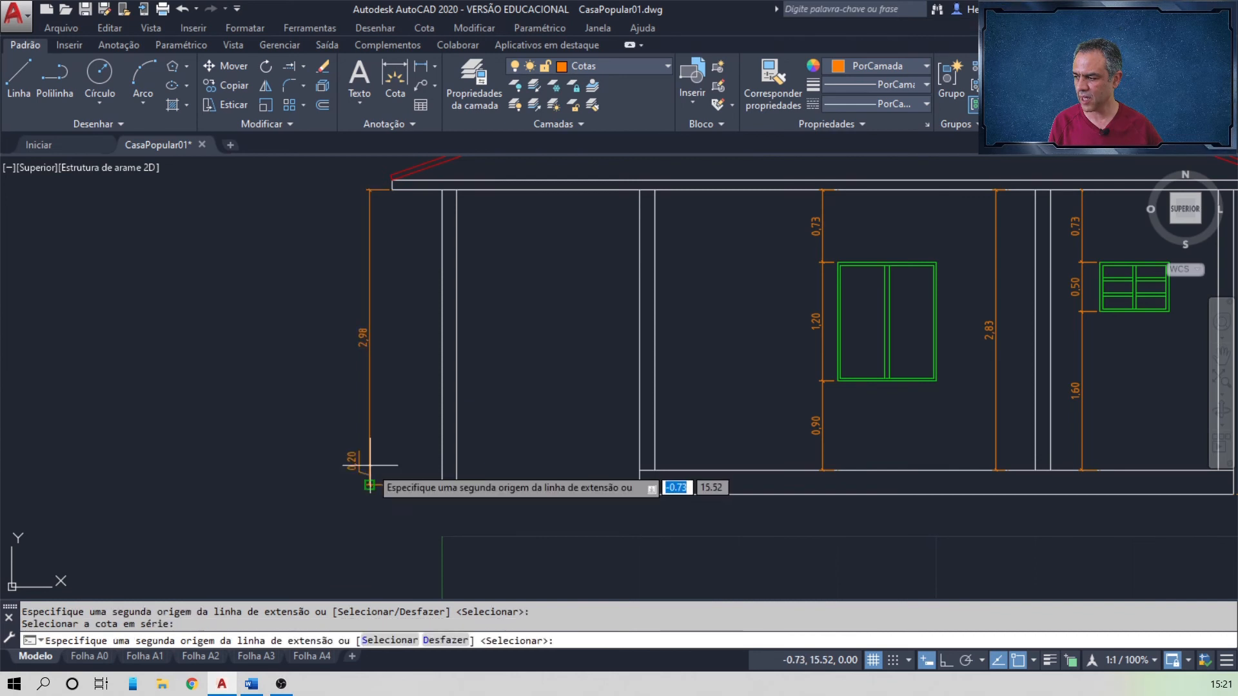
click(443, 495)
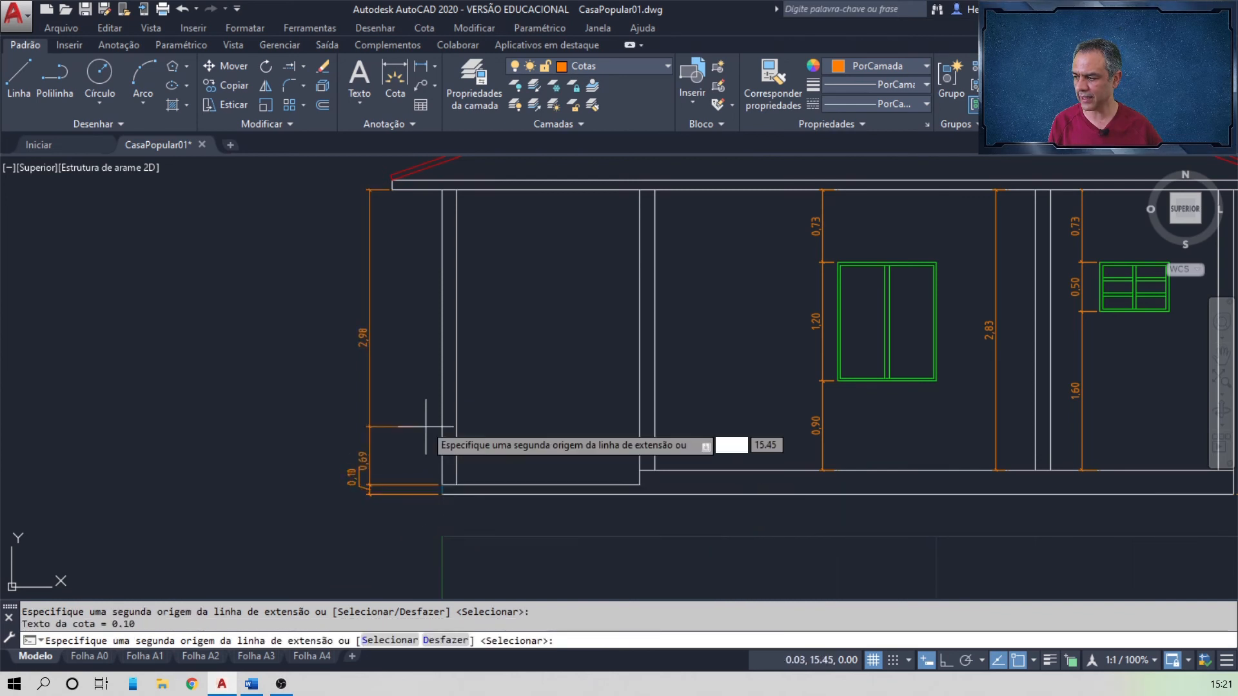
- Continue the left exterior dimension upward from its upper end to the slab's upper left corner
key(Return)
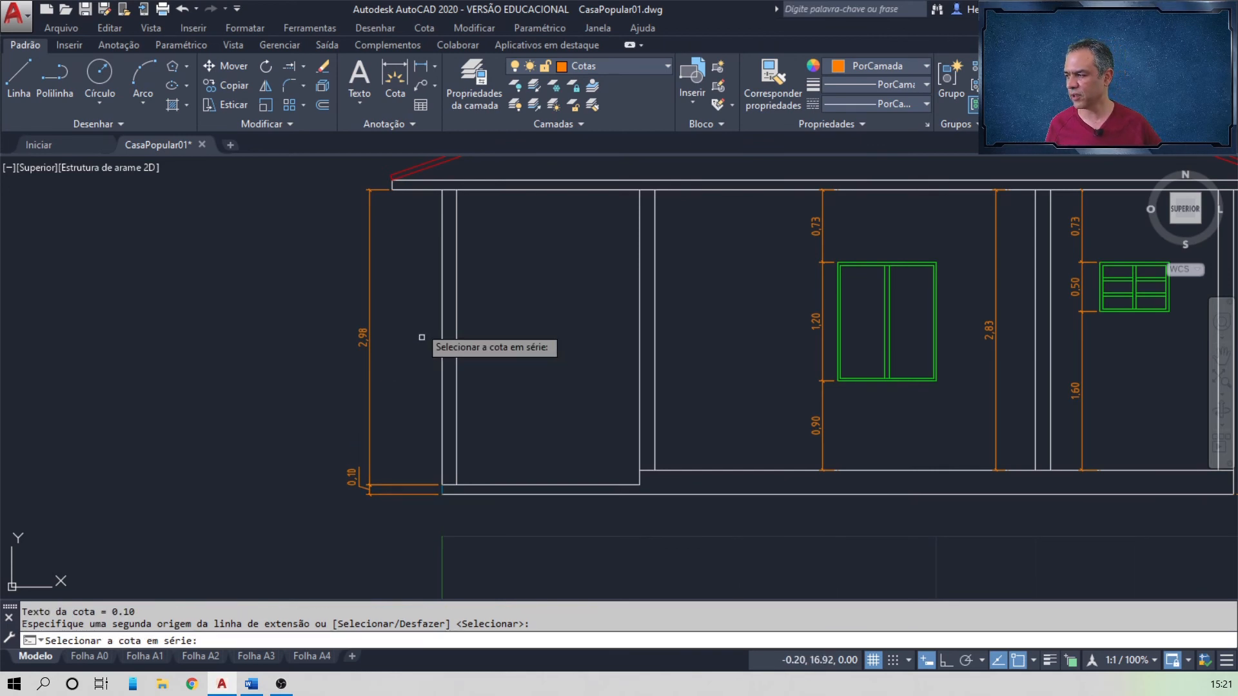
click(370, 230)
middle_drag(408, 216, 415, 397)
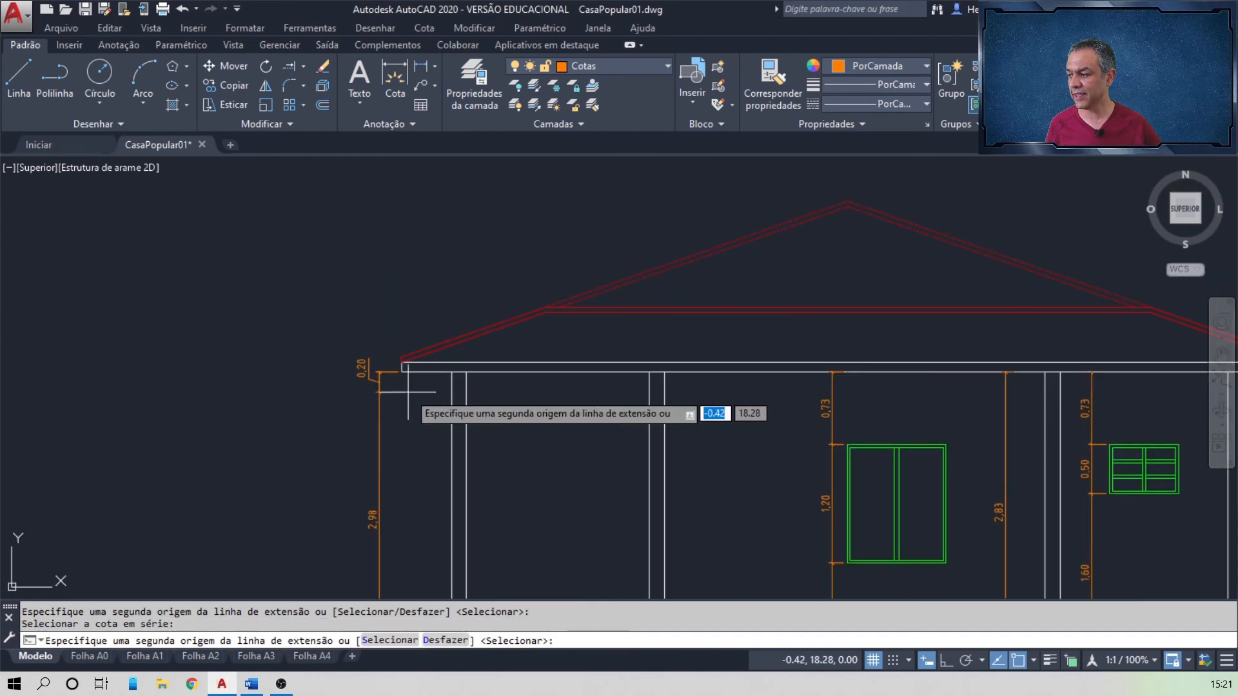
scroll(408, 362, up, 4)
scroll(409, 363, up, 4)
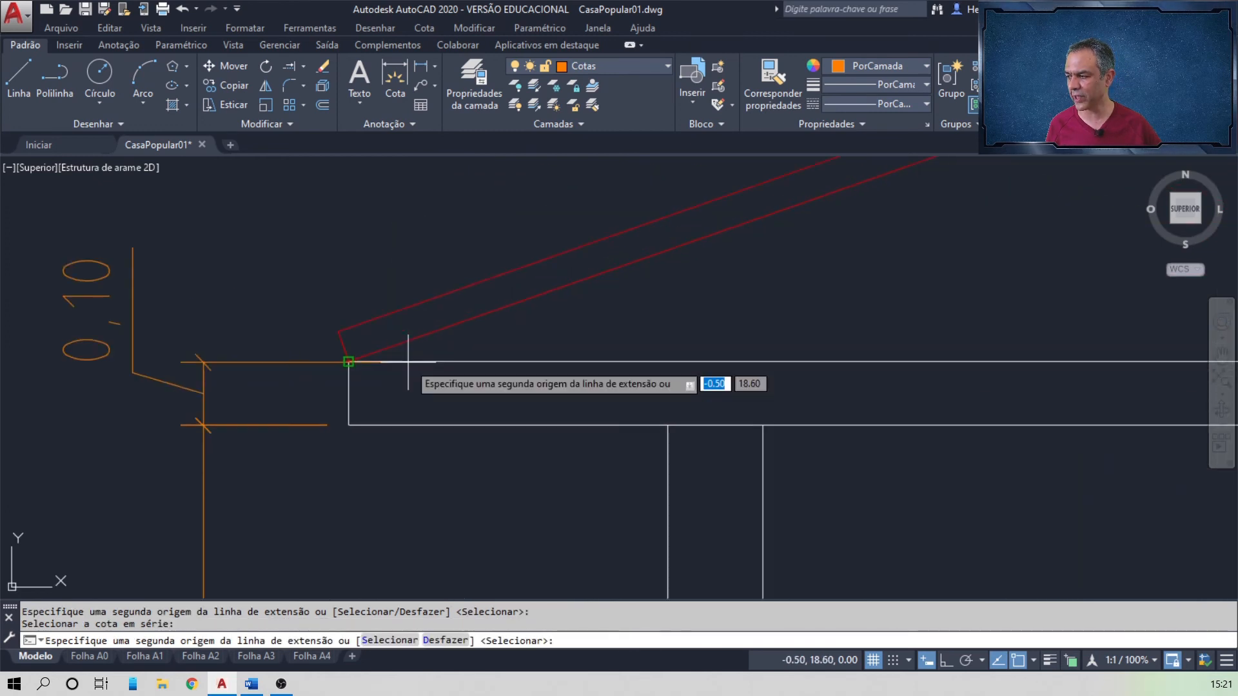
click(348, 362)
- Extend the left exterior dimension chain up to the outer peak of the roof ridge and end the chain
scroll(358, 265, down, 4)
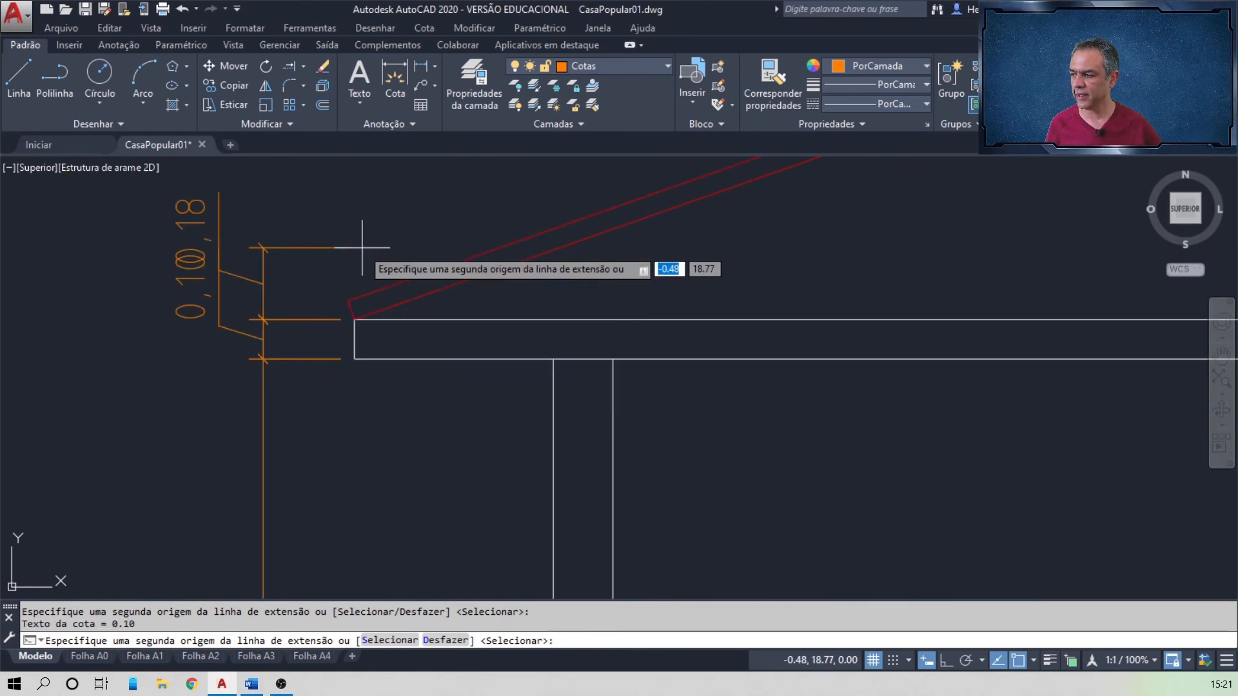
scroll(637, 183, down, 3)
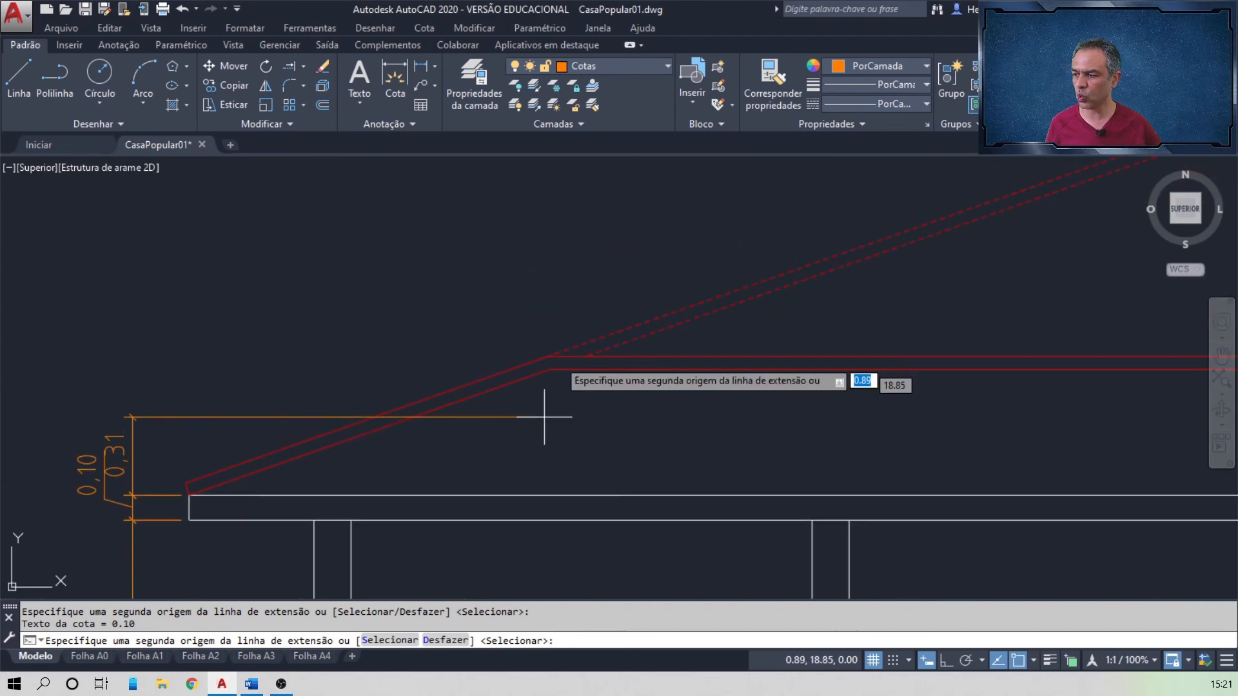
middle_drag(743, 227, 575, 335)
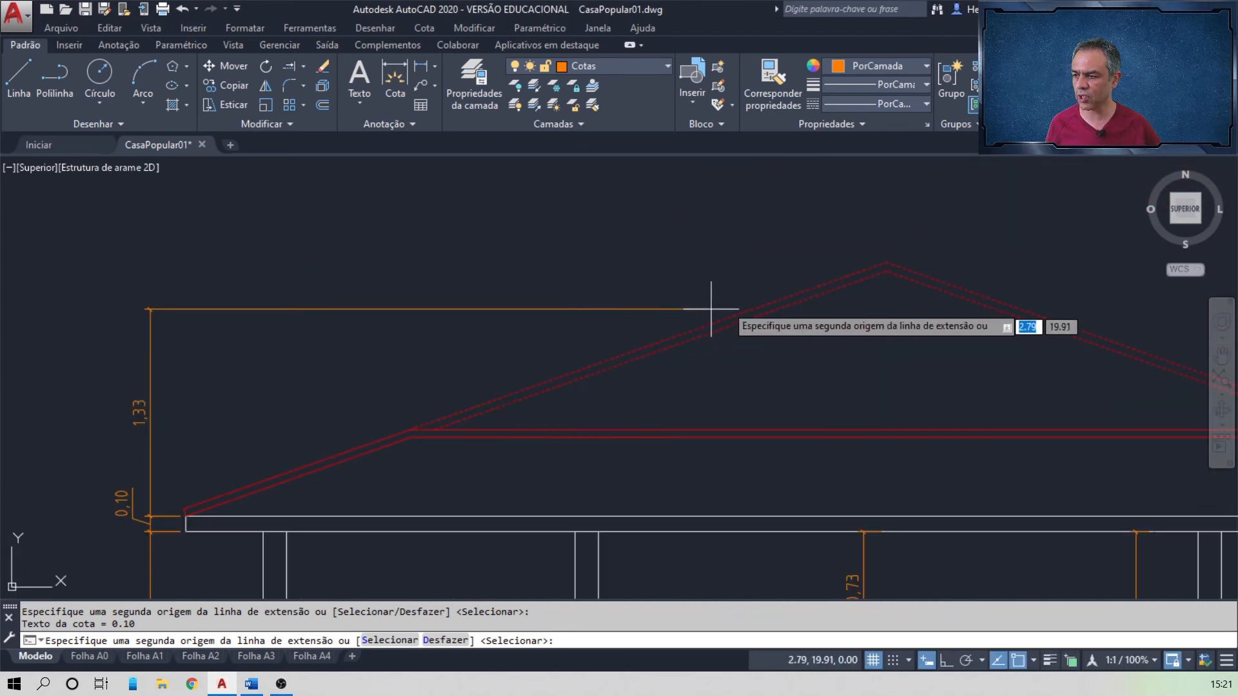
click(887, 262)
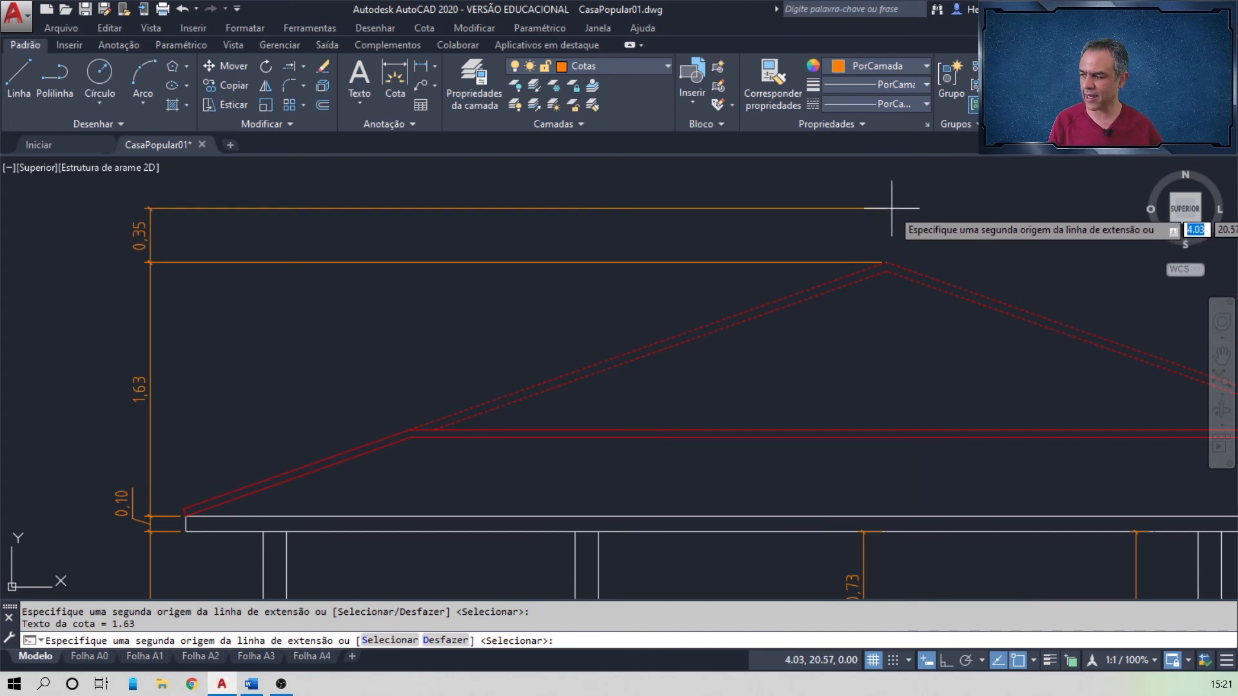
key(Return)
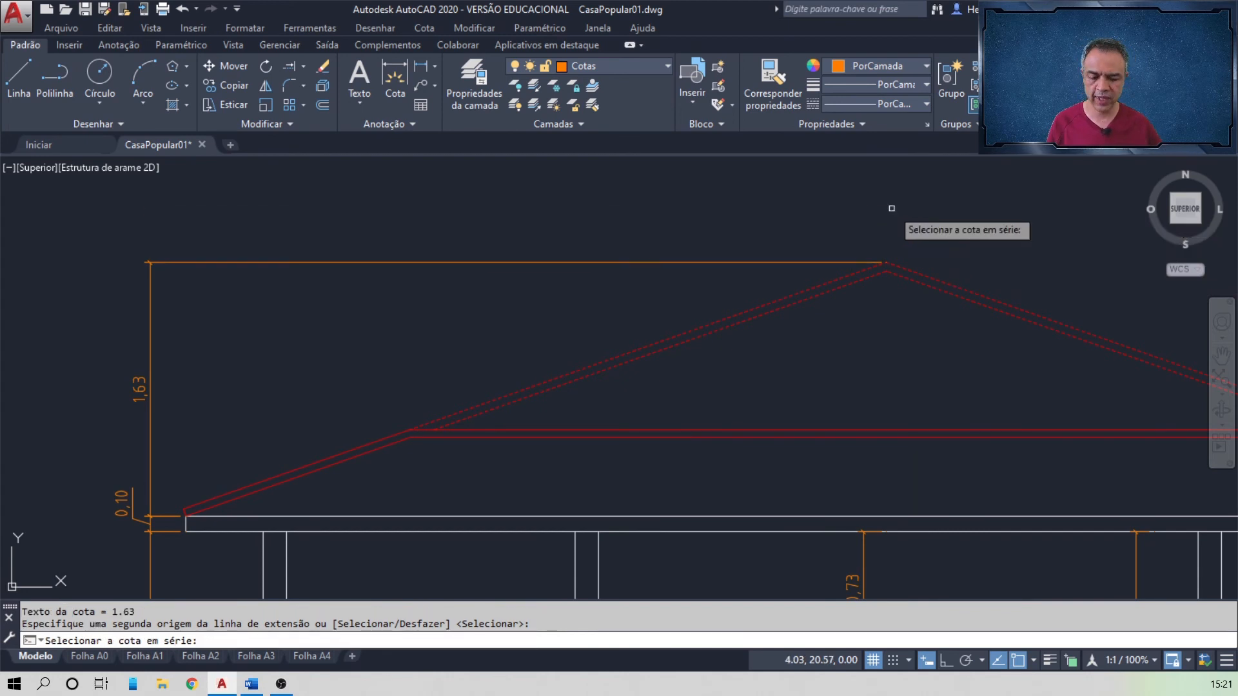
key(Return)
- Add an aligned dimension along the right roof slope from the eave end to the ridge peak, placed just above the slope
scroll(892, 208, down, 2)
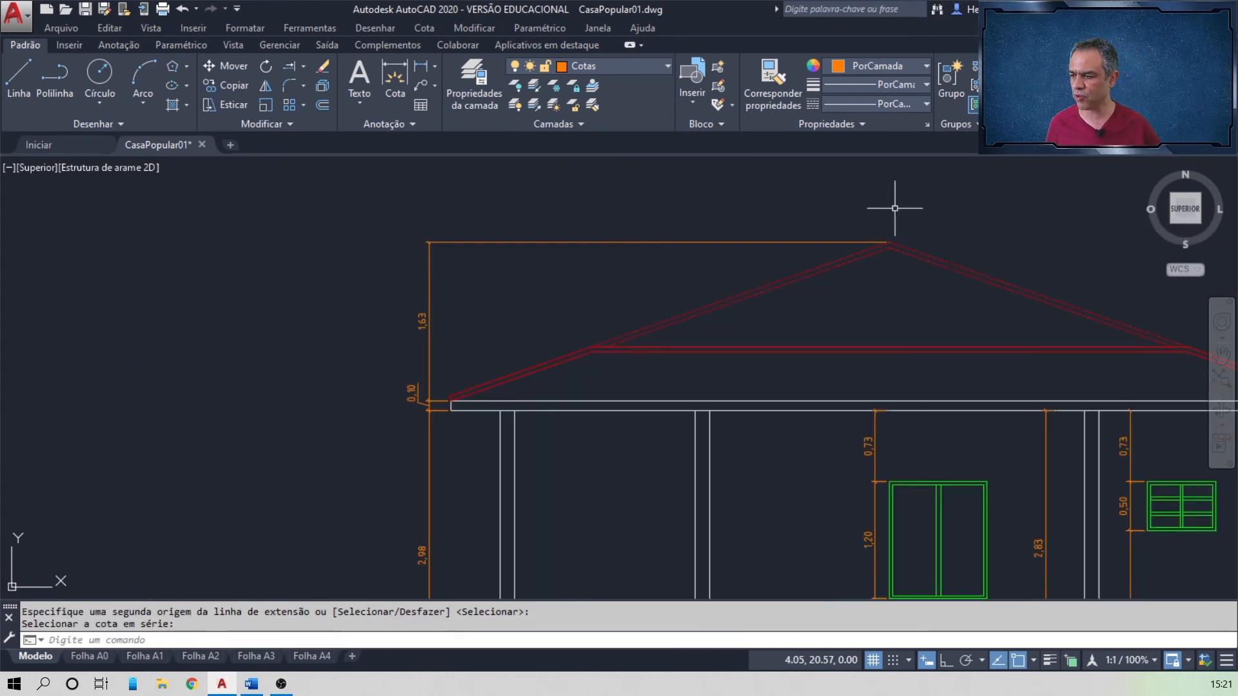
mouse_move(890, 244)
middle_down()
mouse_move(777, 265)
mouse_move(569, 268)
mouse_move(492, 250)
middle_up()
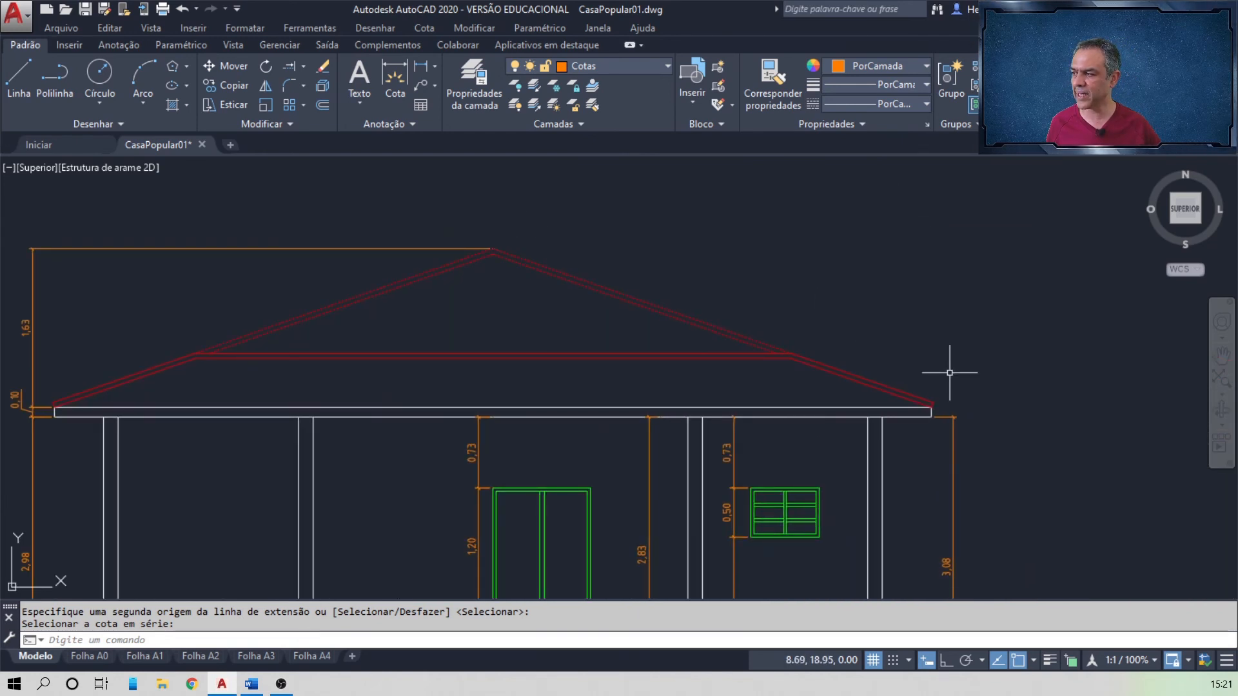
click(435, 66)
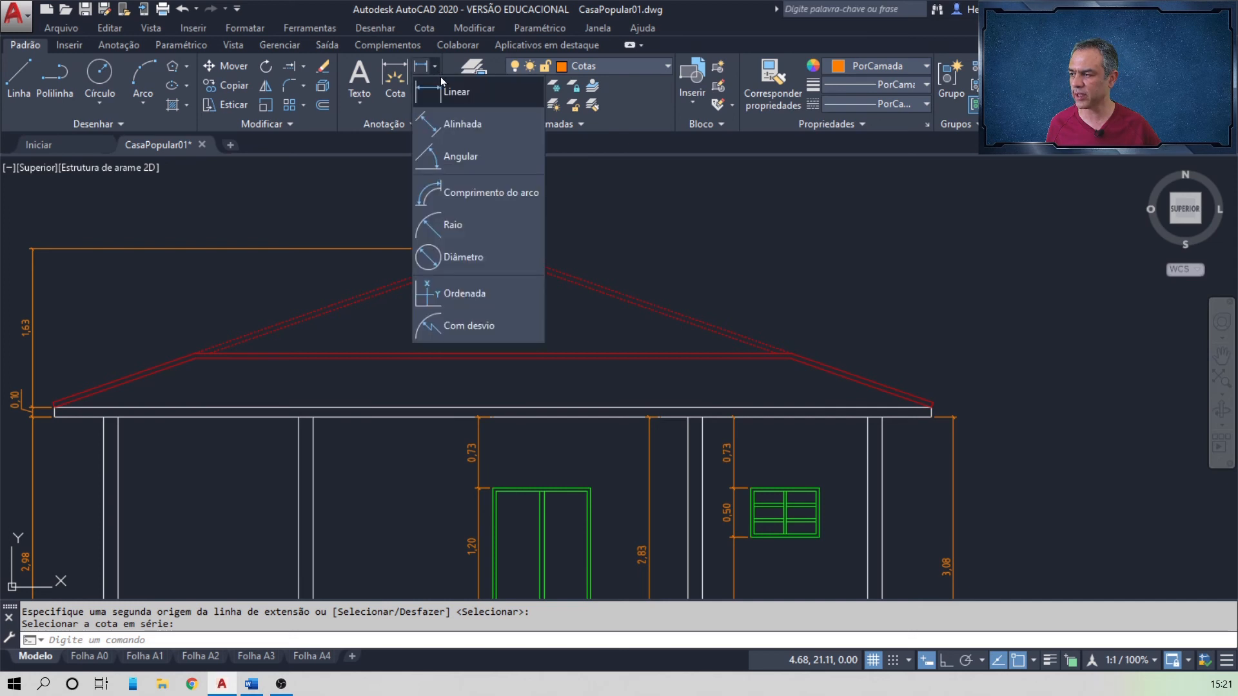
click(460, 130)
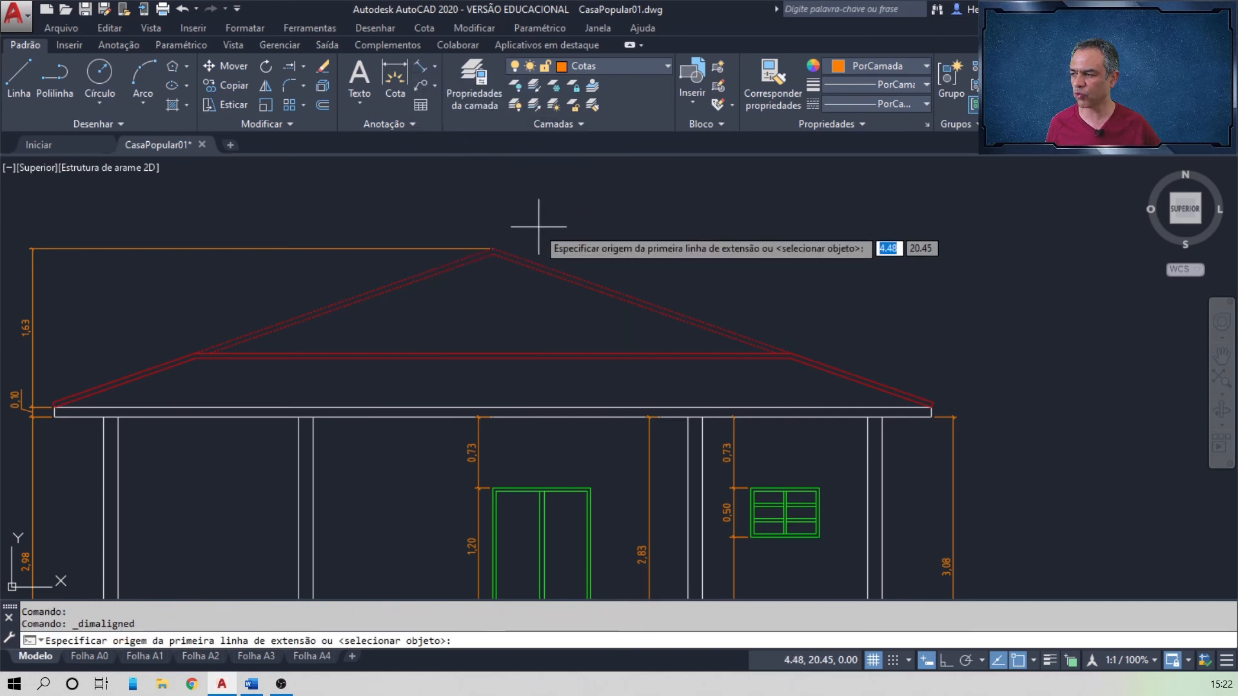
click(933, 404)
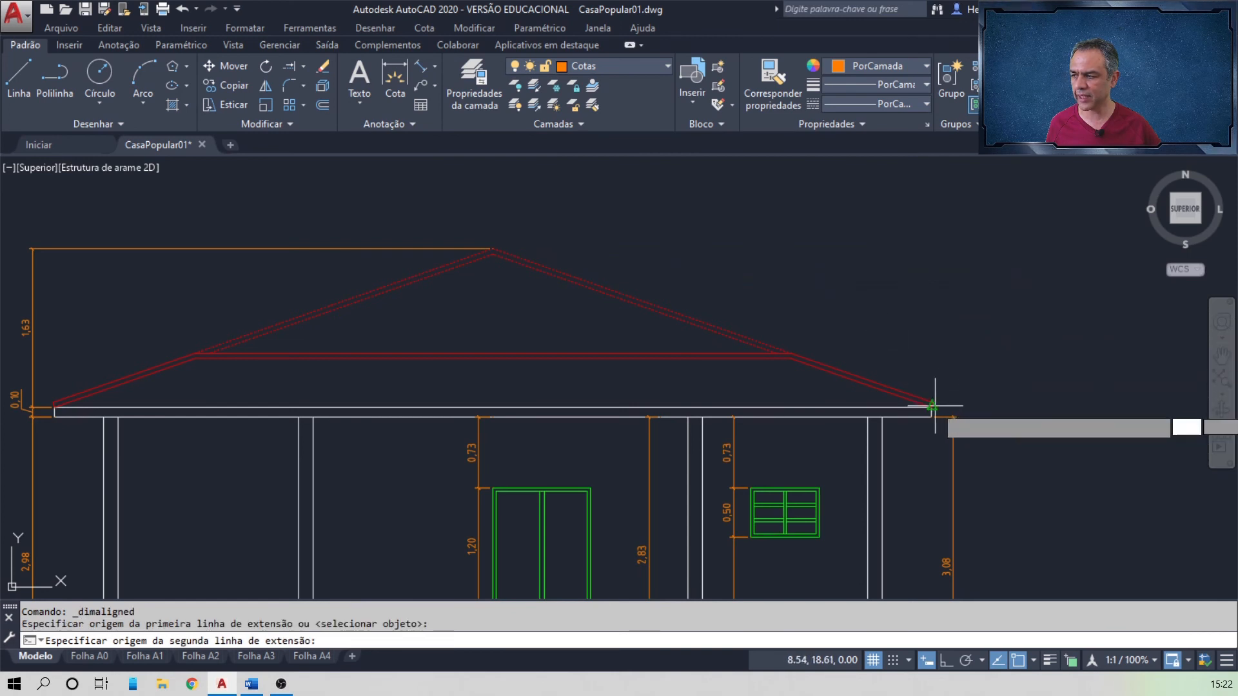
click(499, 245)
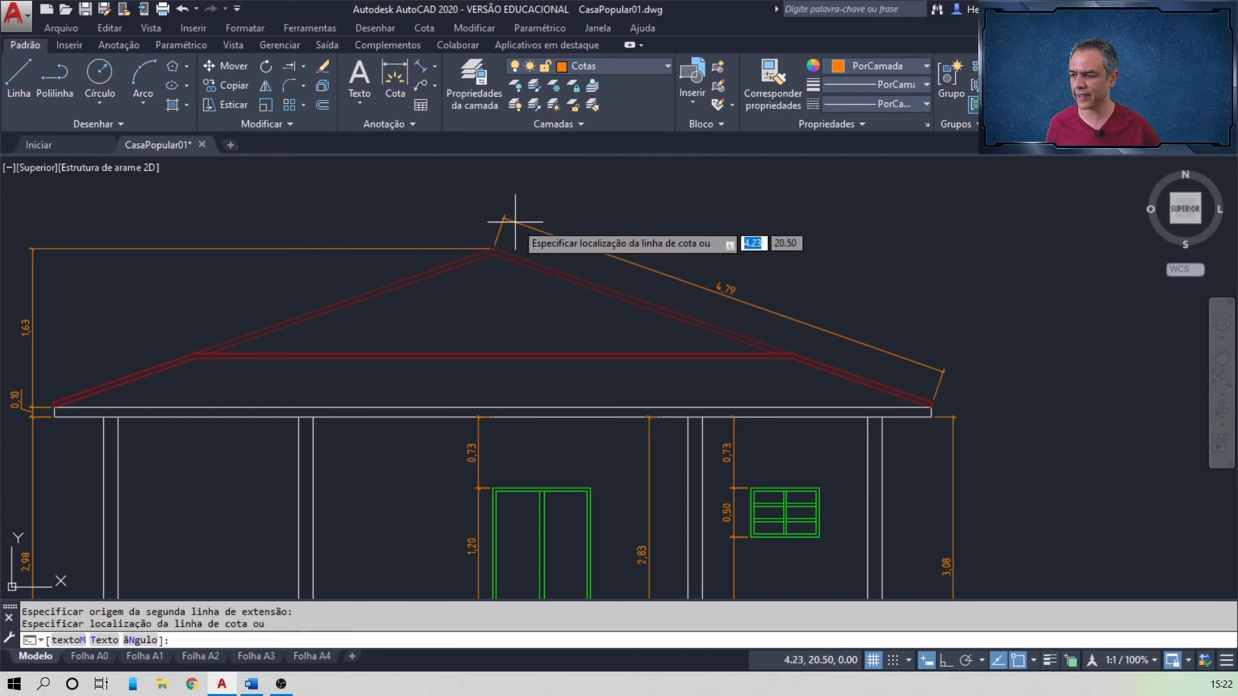
click(515, 222)
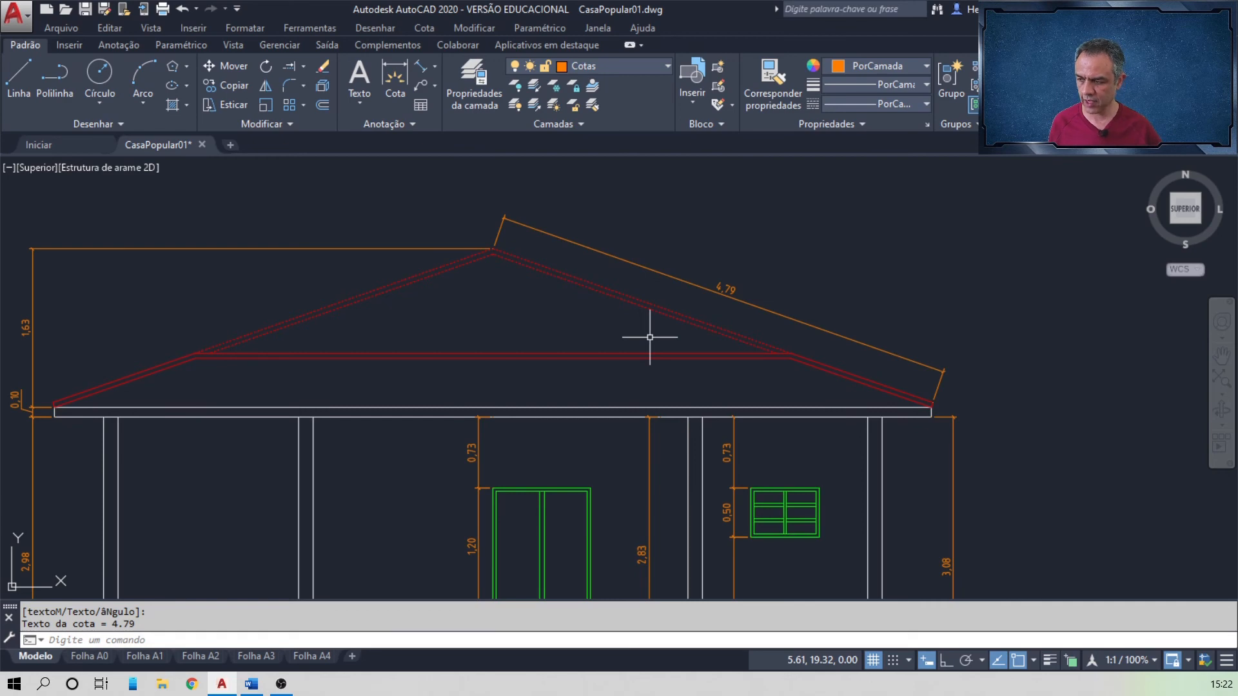
- Check step 12 of the exercise in Word, return to AutoCAD and make Símbolo de Nível the current layer
key(alt+Tab)
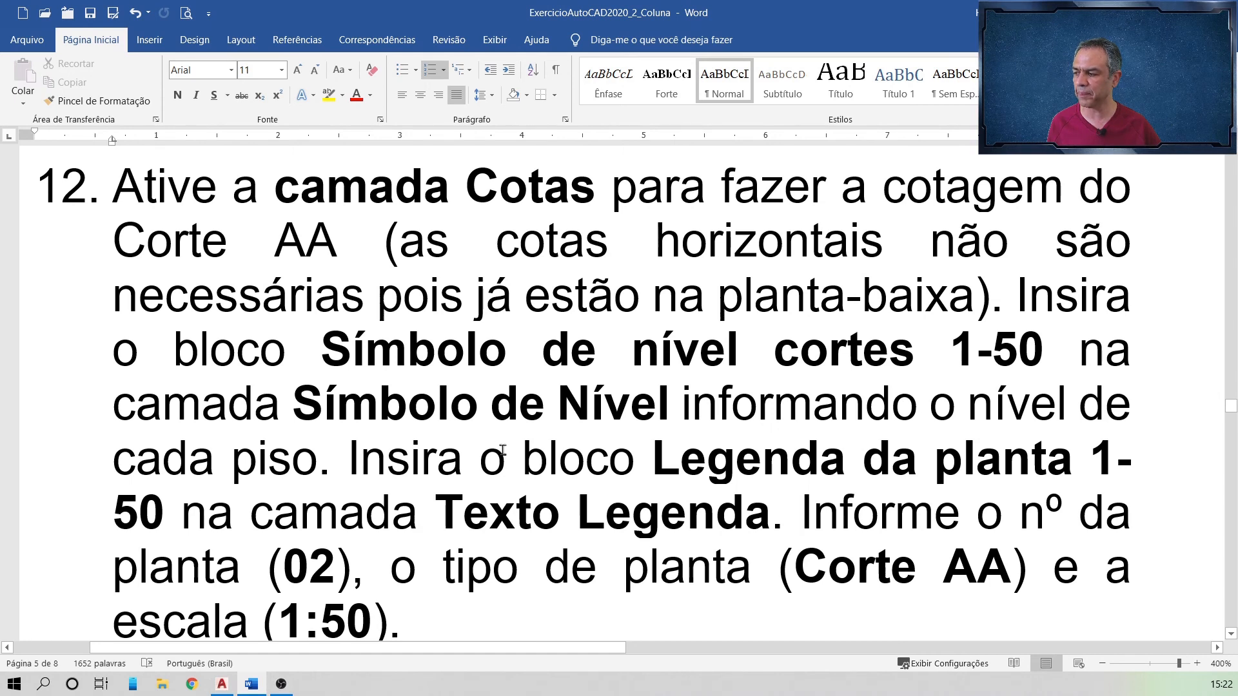
key(alt+Tab)
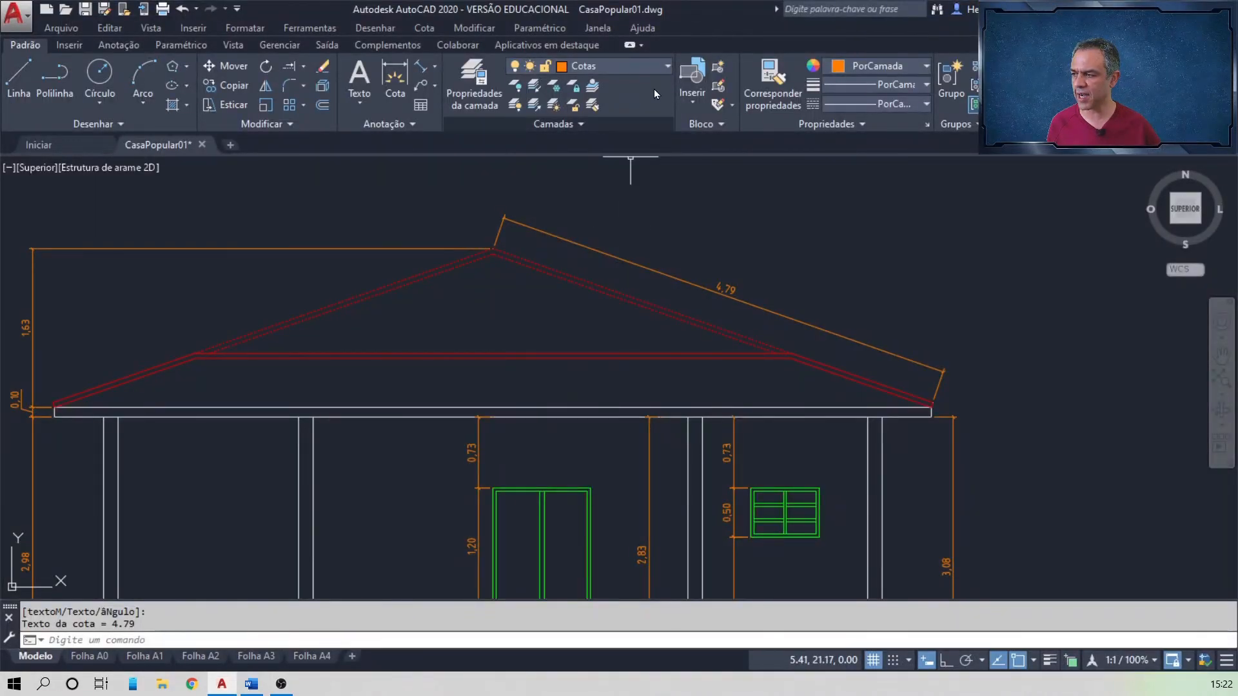
click(668, 67)
scroll(619, 451, down, 2)
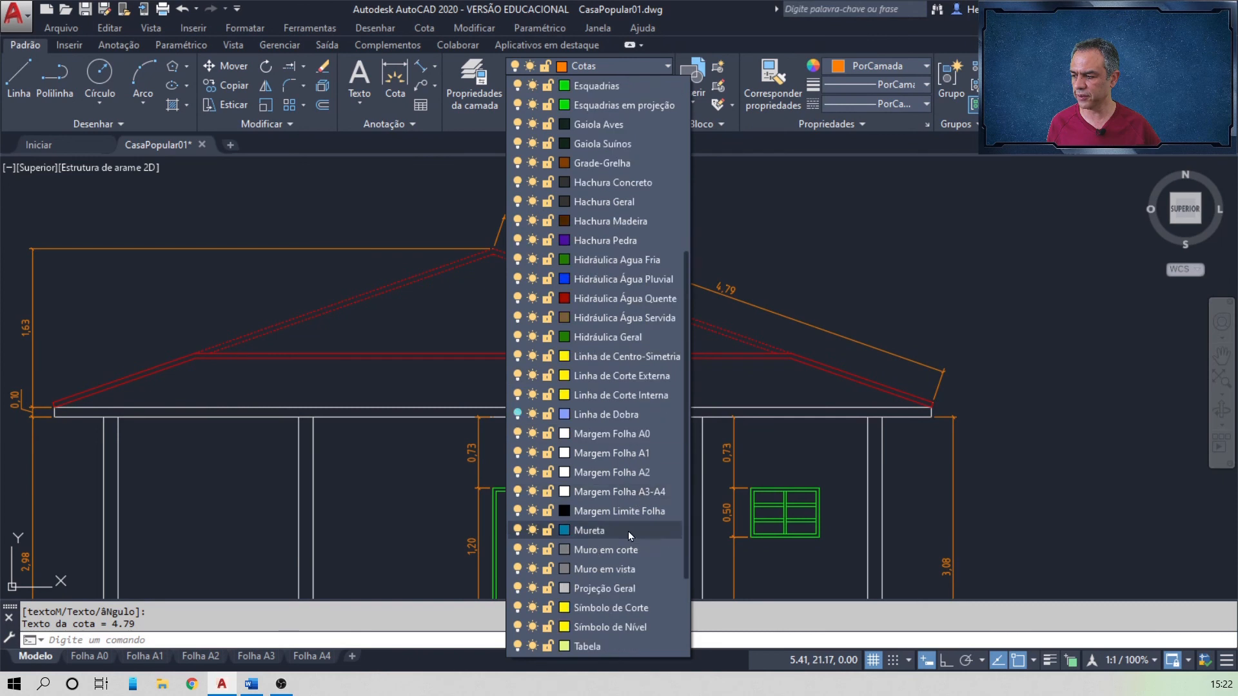
click(612, 625)
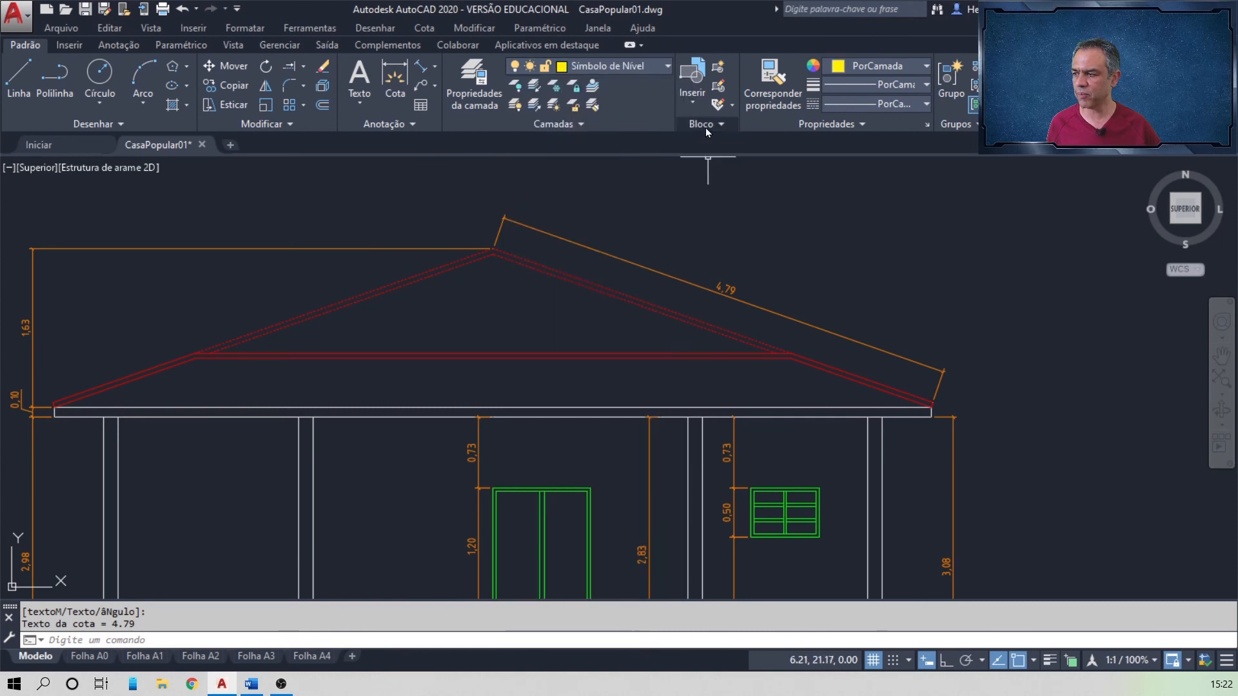
- Insert the block Símbolo de nível cortes 1-50 at the midpoint of the lower left floor line, with the level +0,10
click(695, 103)
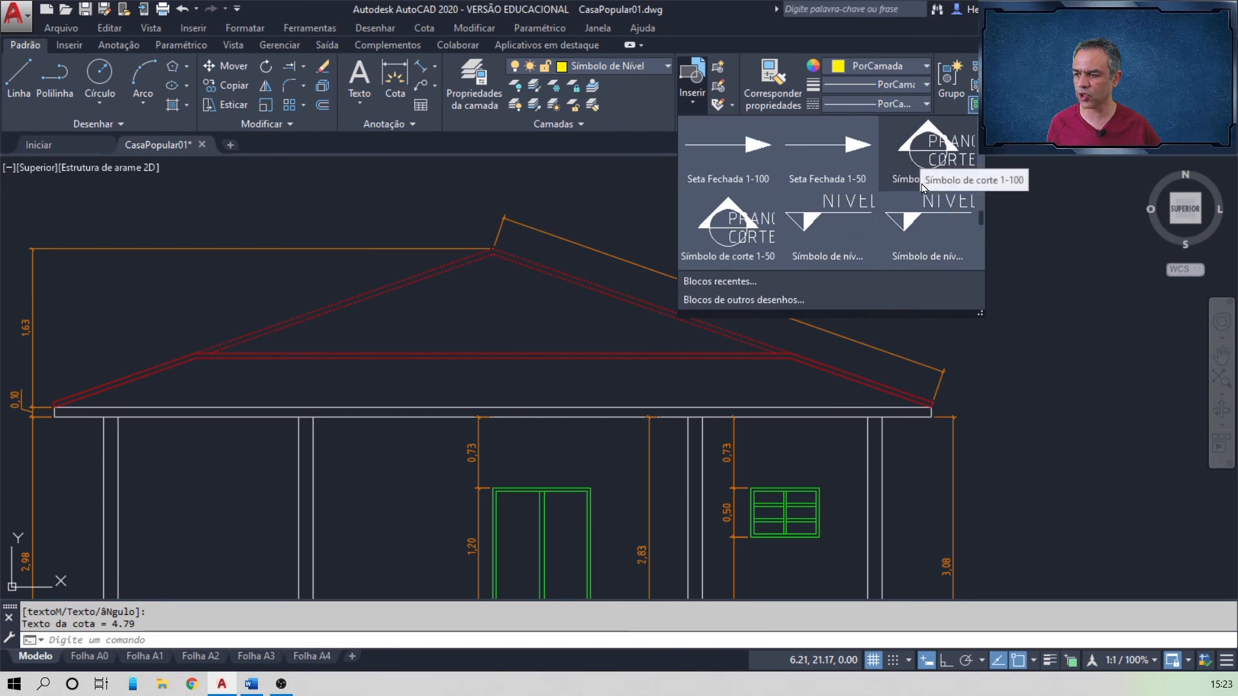
click(916, 226)
scroll(725, 326, down, 4)
middle_drag(696, 387, 892, 240)
scroll(742, 408, up, 8)
middle_drag(608, 366, 730, 481)
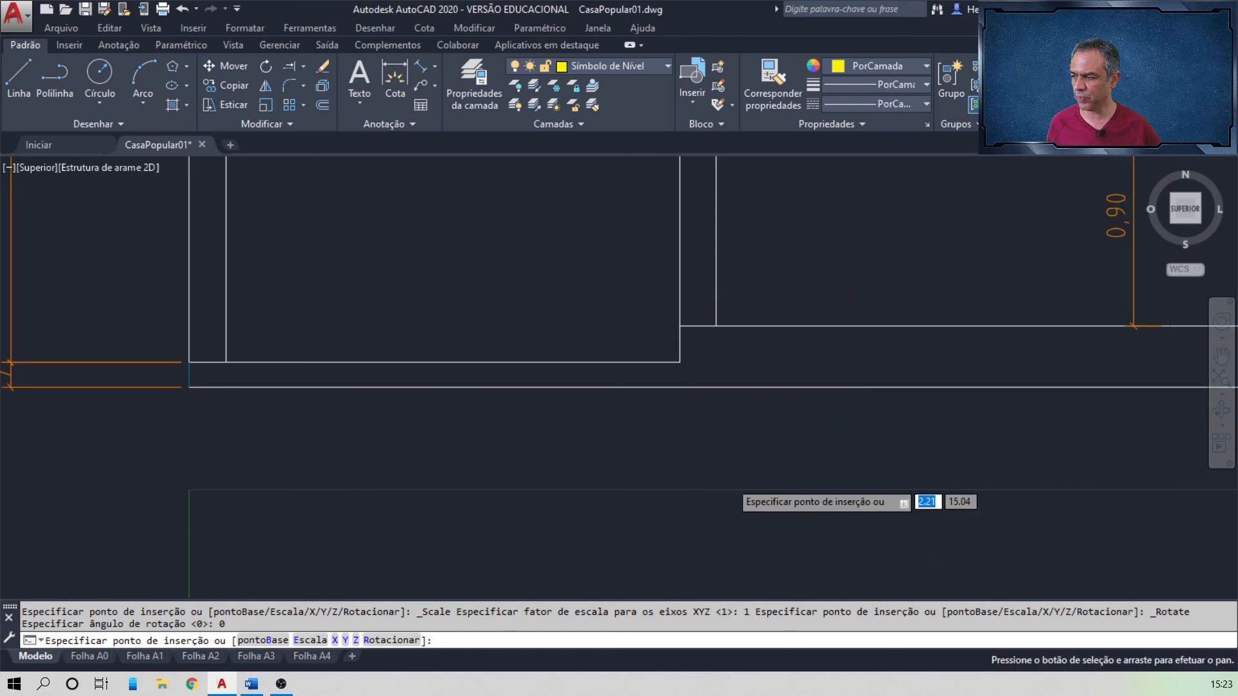
click(434, 363)
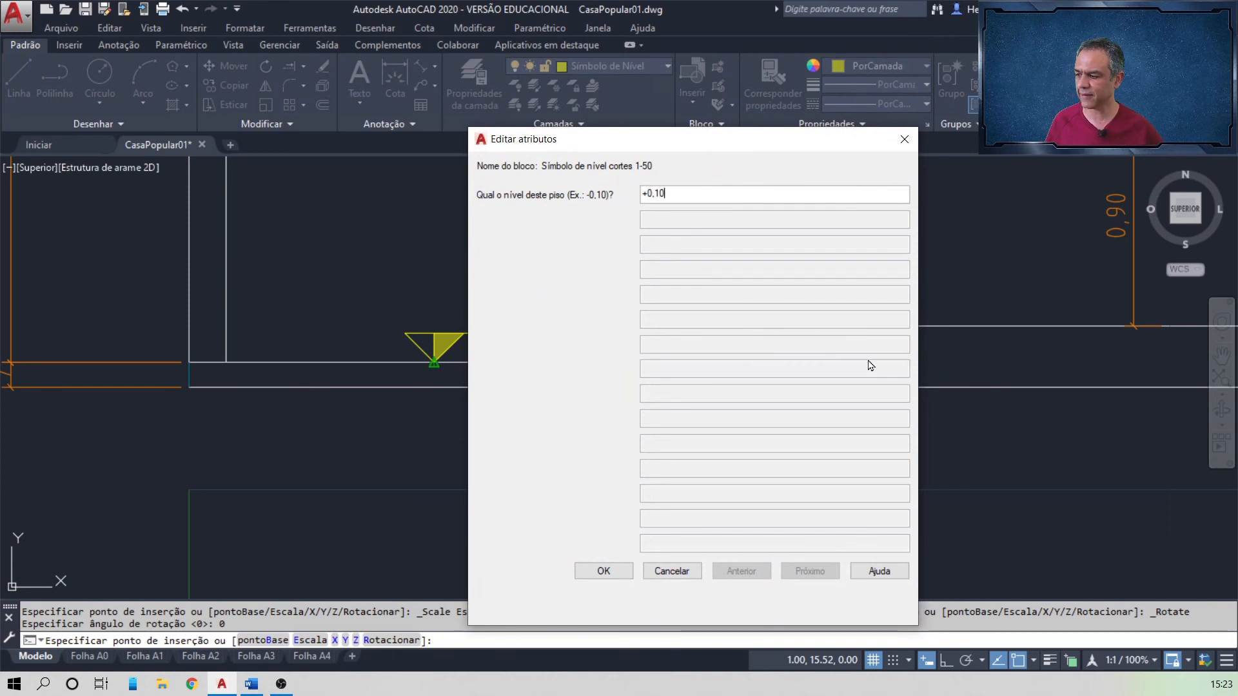
click(604, 572)
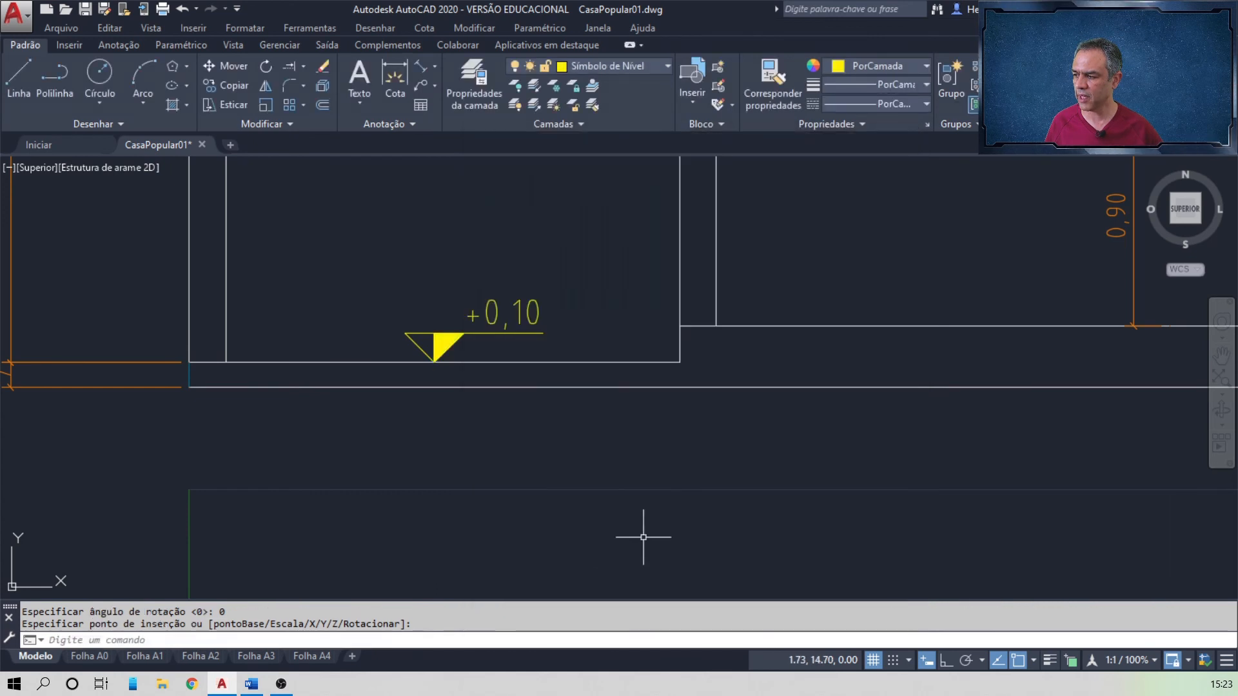
scroll(492, 464, up, 4)
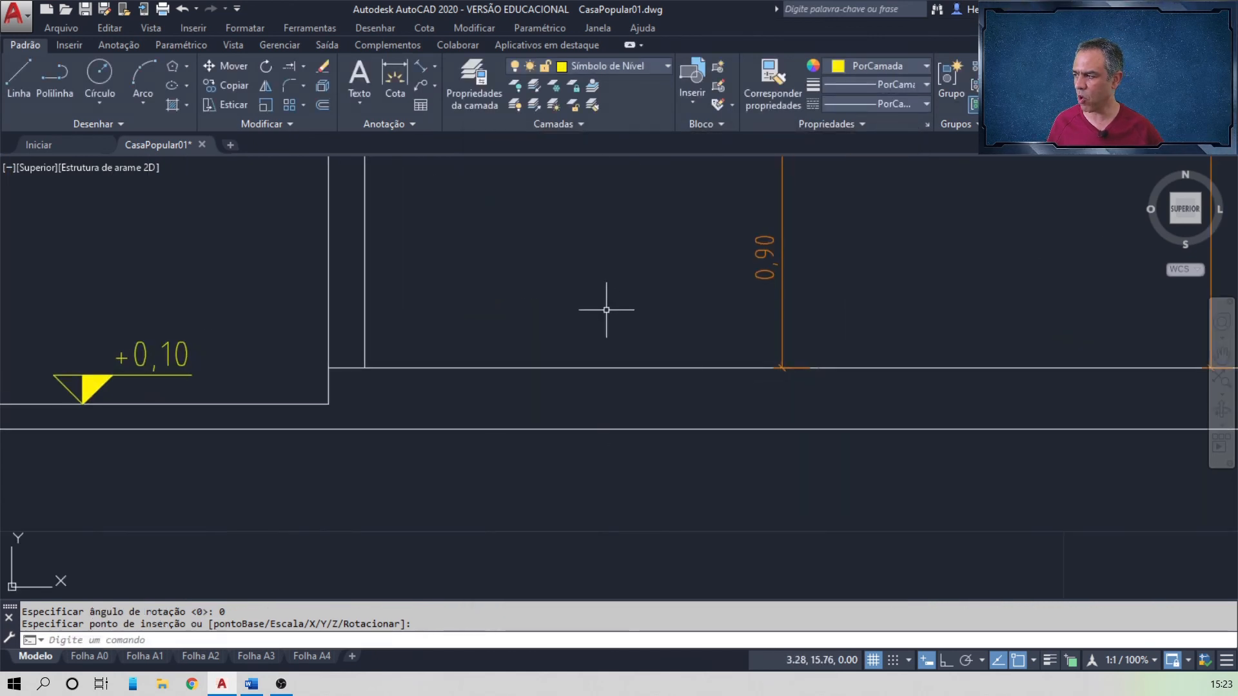
scroll(607, 310, down, 2)
middle_drag(671, 325, 639, 338)
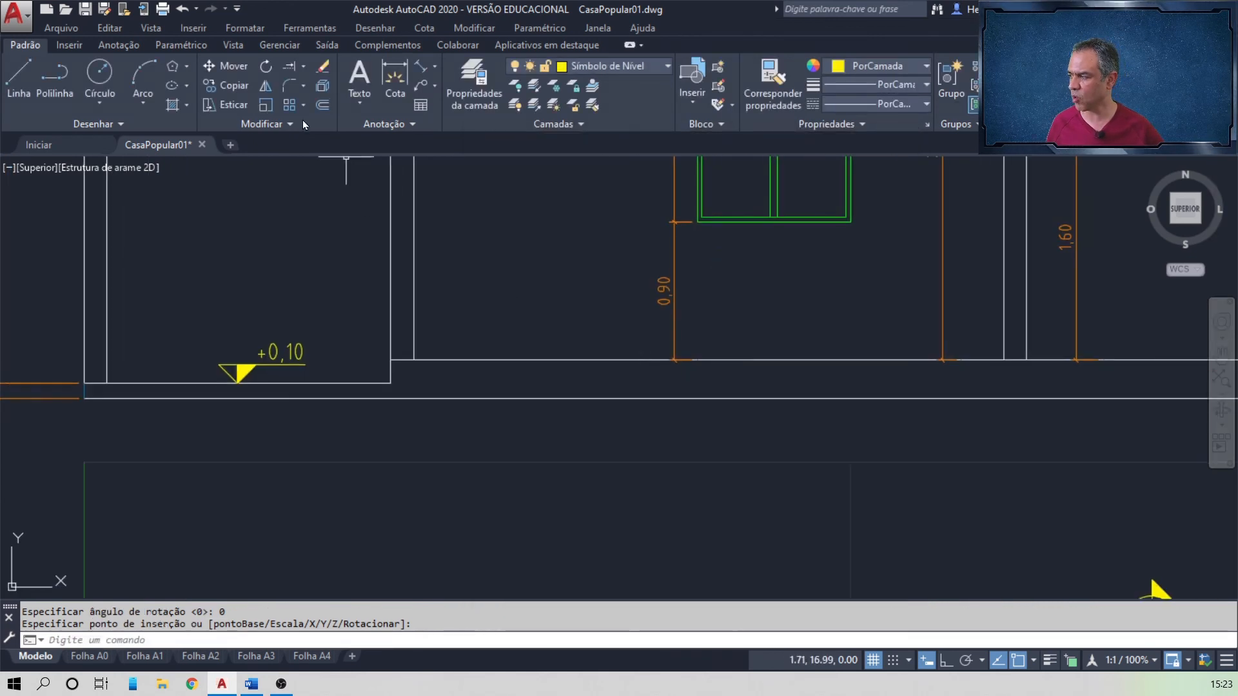
- Copy the +0,10 level symbol from its tip to the midpoint between the middle room's two walls at floor level
click(237, 94)
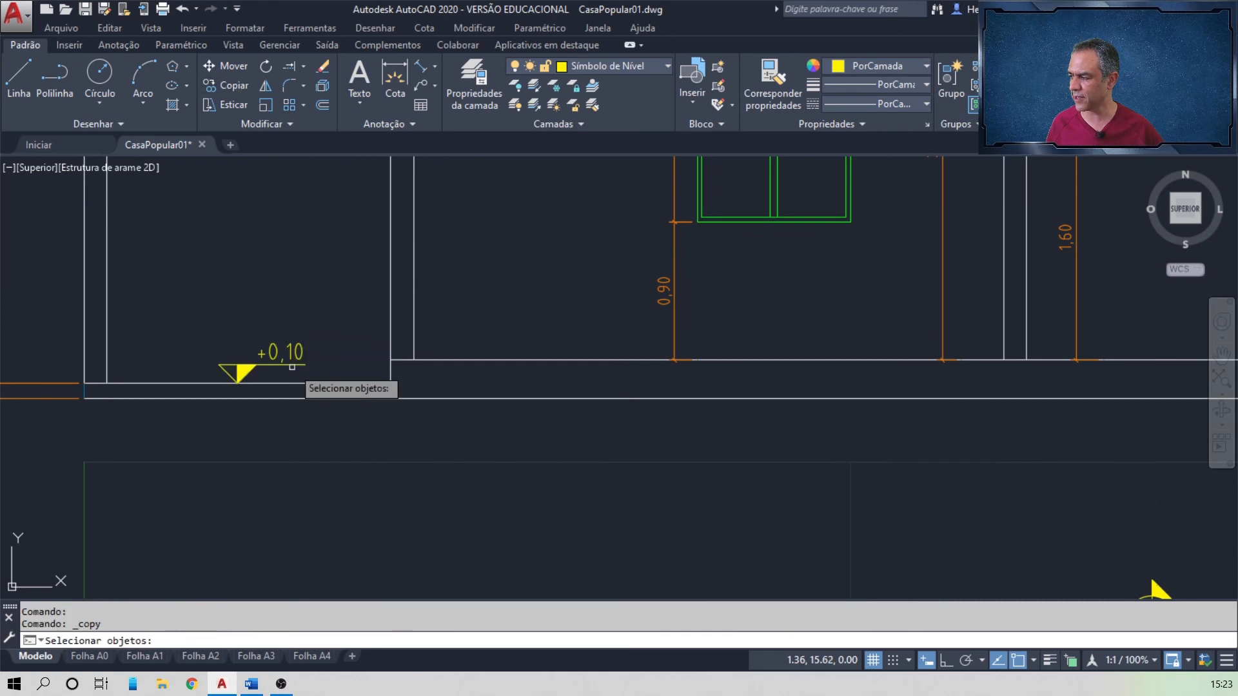
click(240, 372)
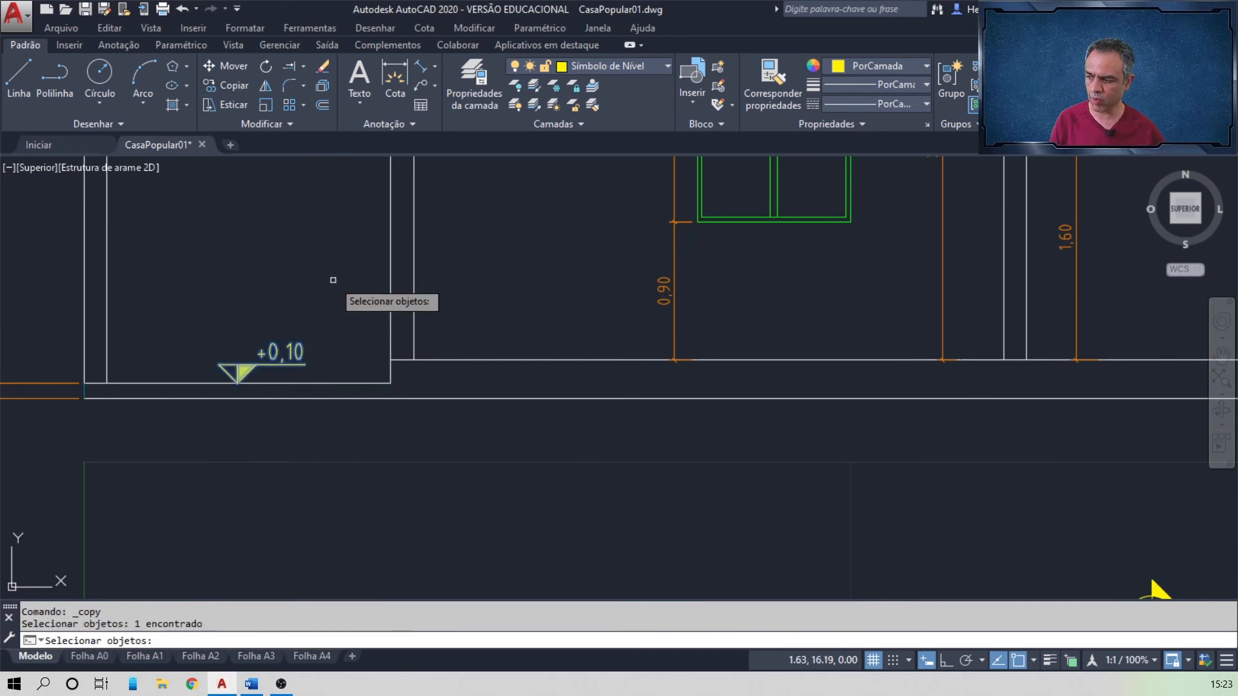
key(Return)
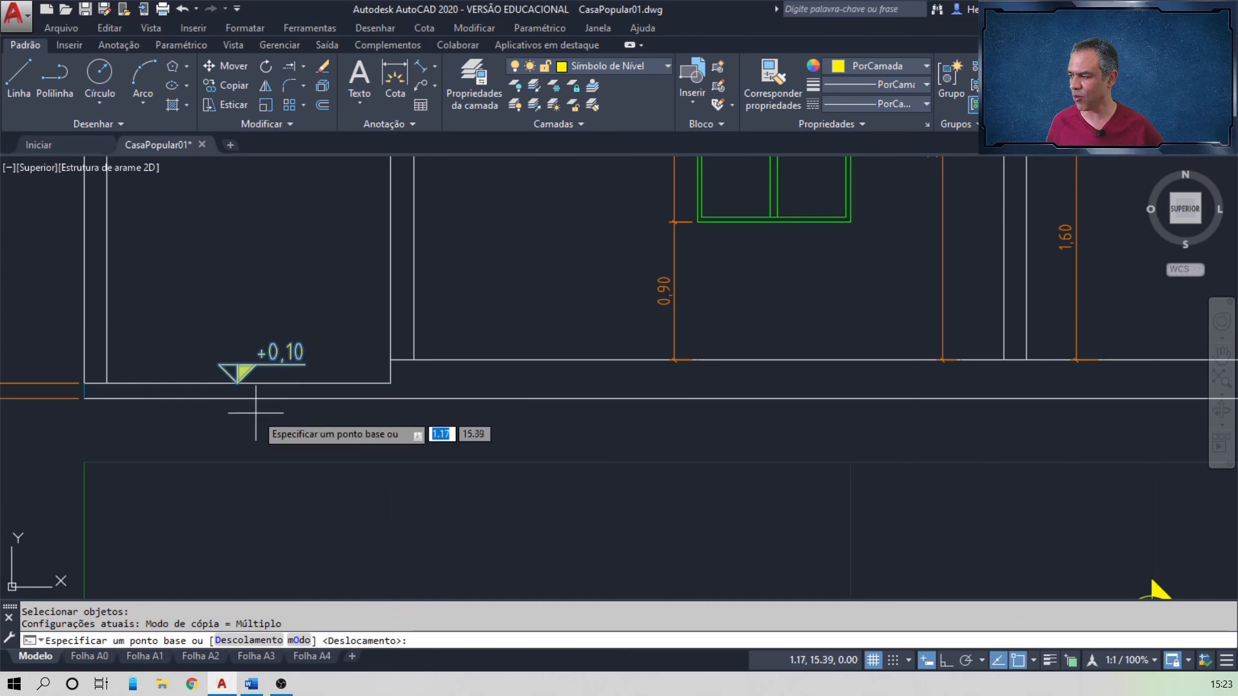
click(238, 383)
scroll(790, 343, down, 2)
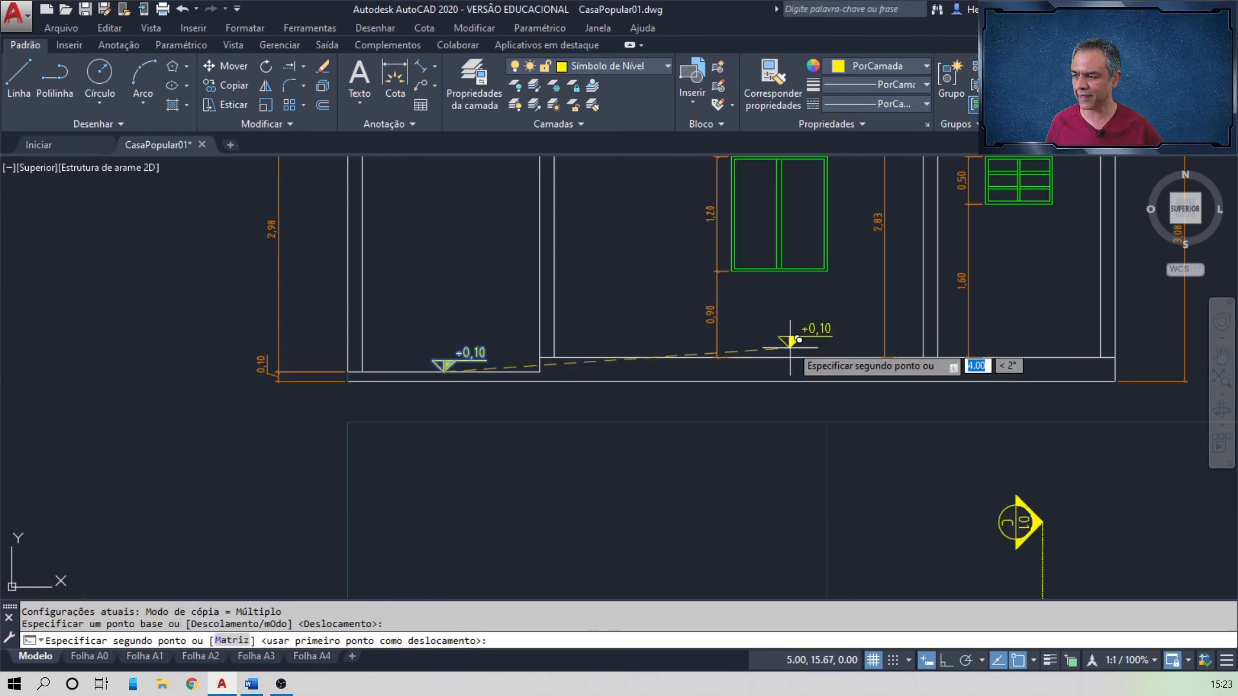
middle_drag(779, 318, 572, 367)
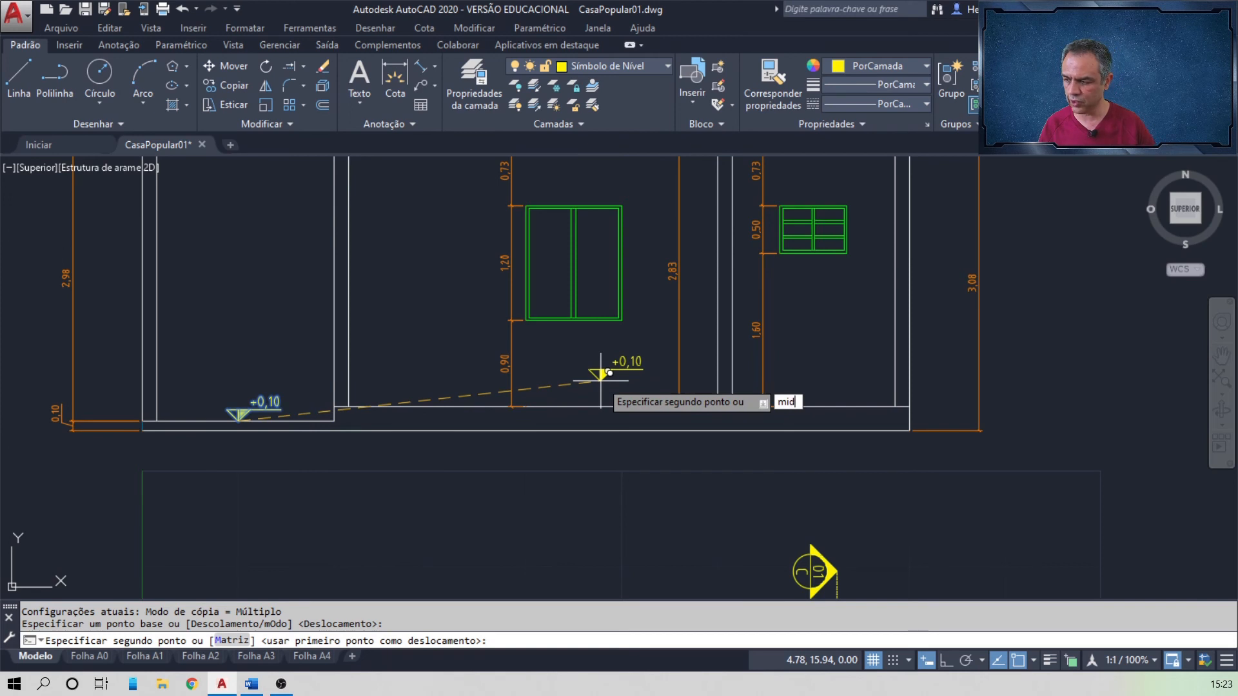
key(Return)
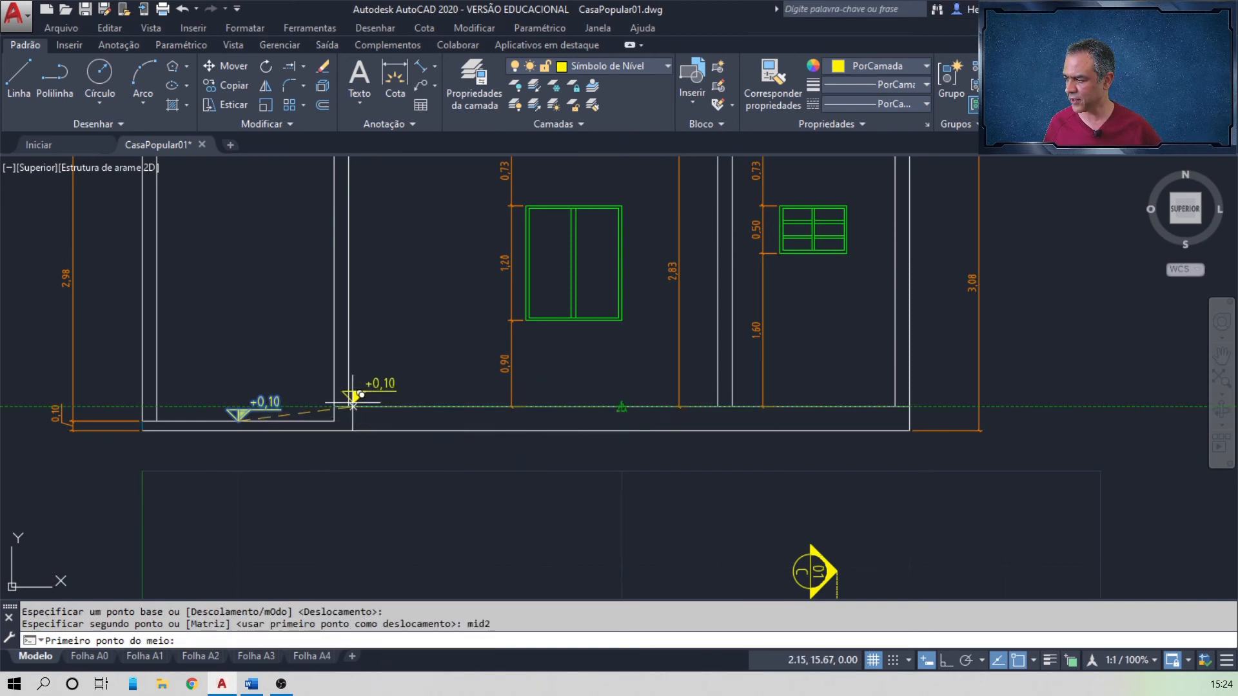
click(356, 395)
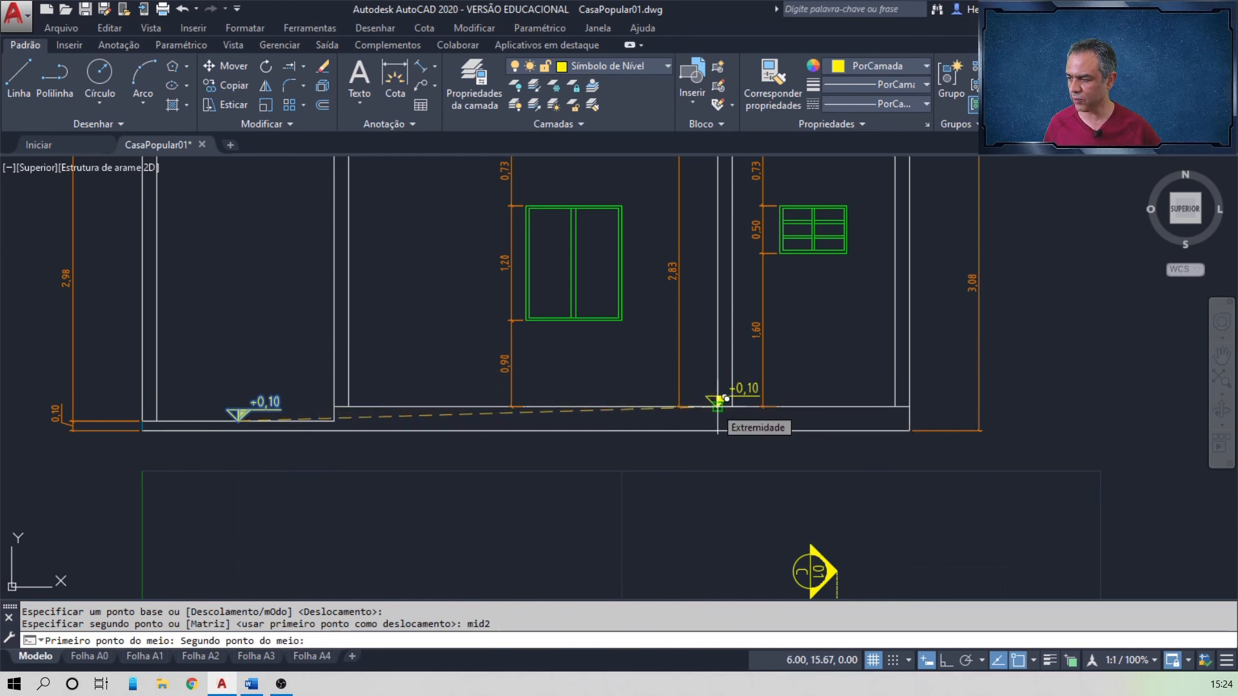
click(718, 406)
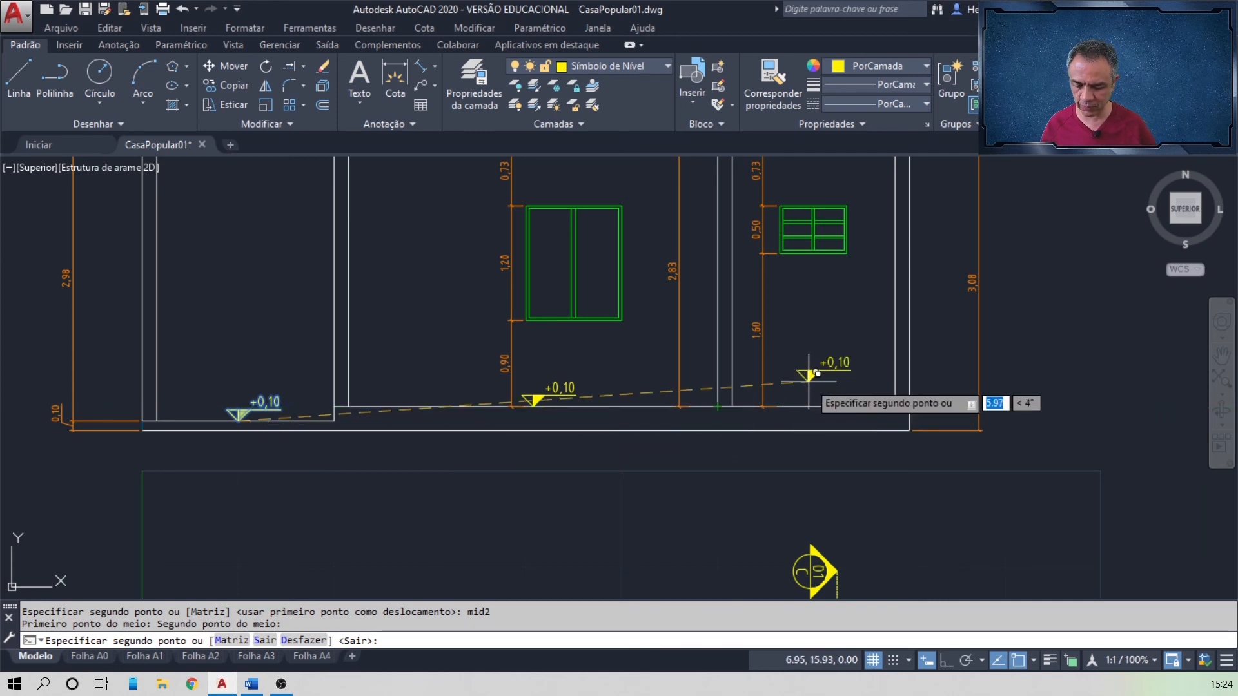
- Place another copy of the level symbol midway between the right room's walls at floor level and end the copy
text(mid2)
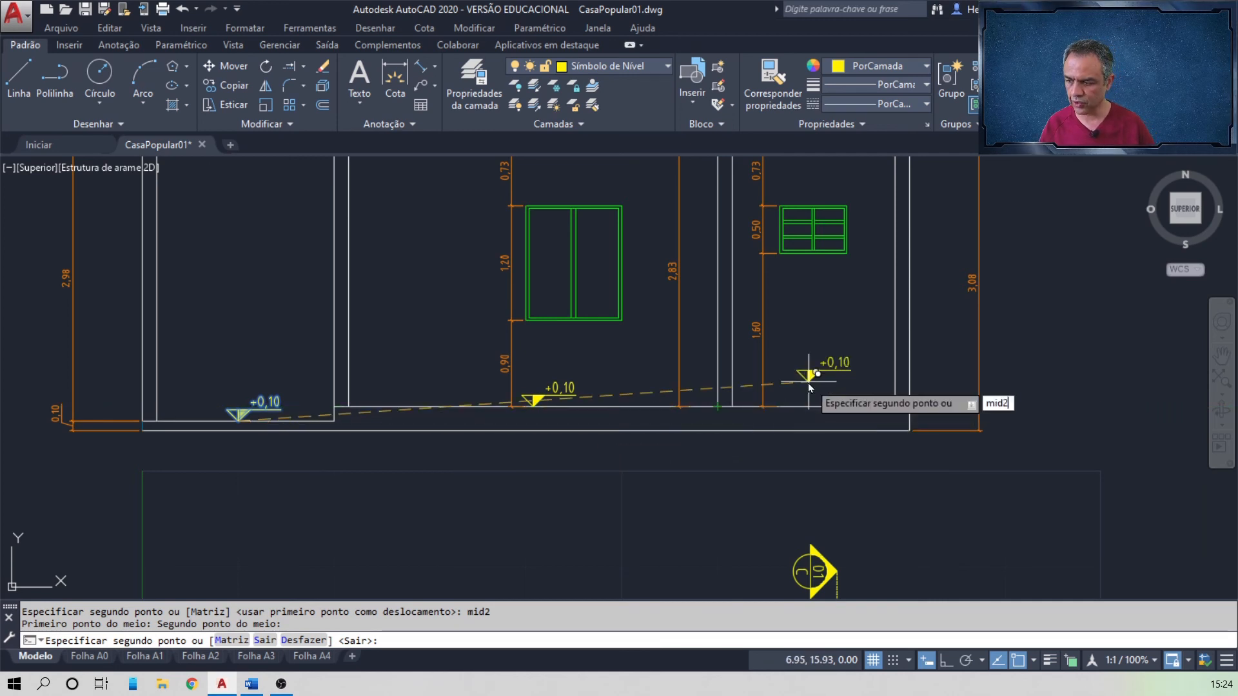
text(mid2)
key(Return)
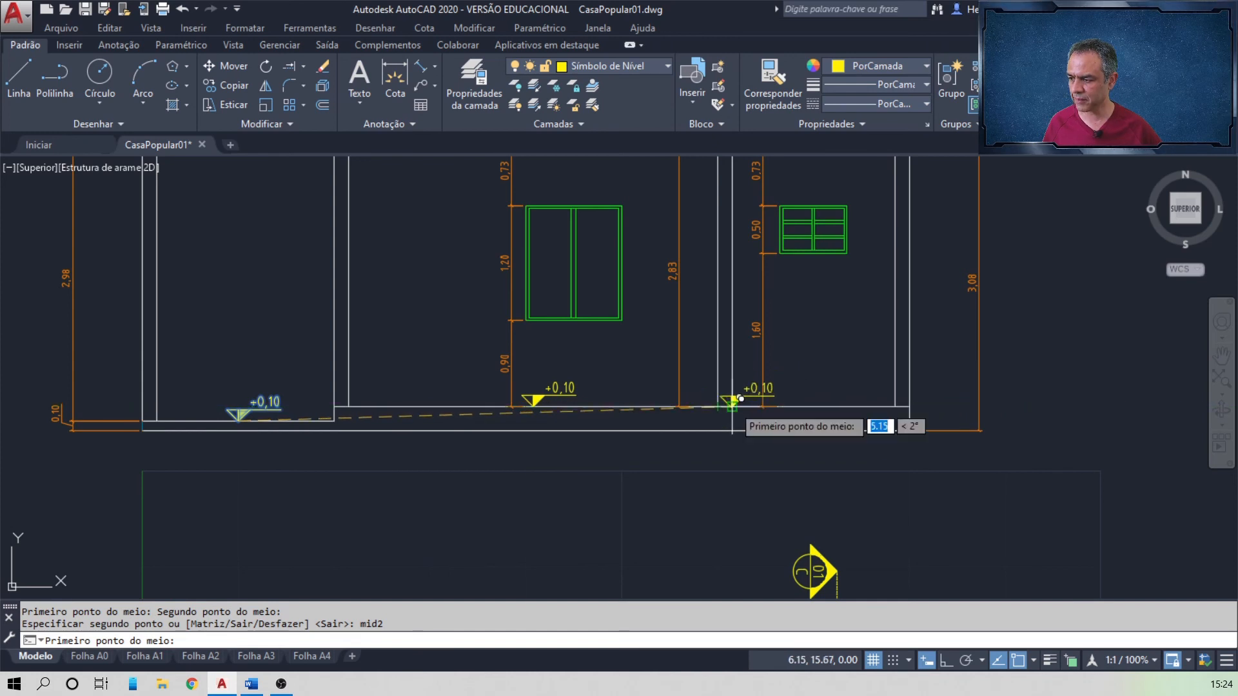
click(740, 405)
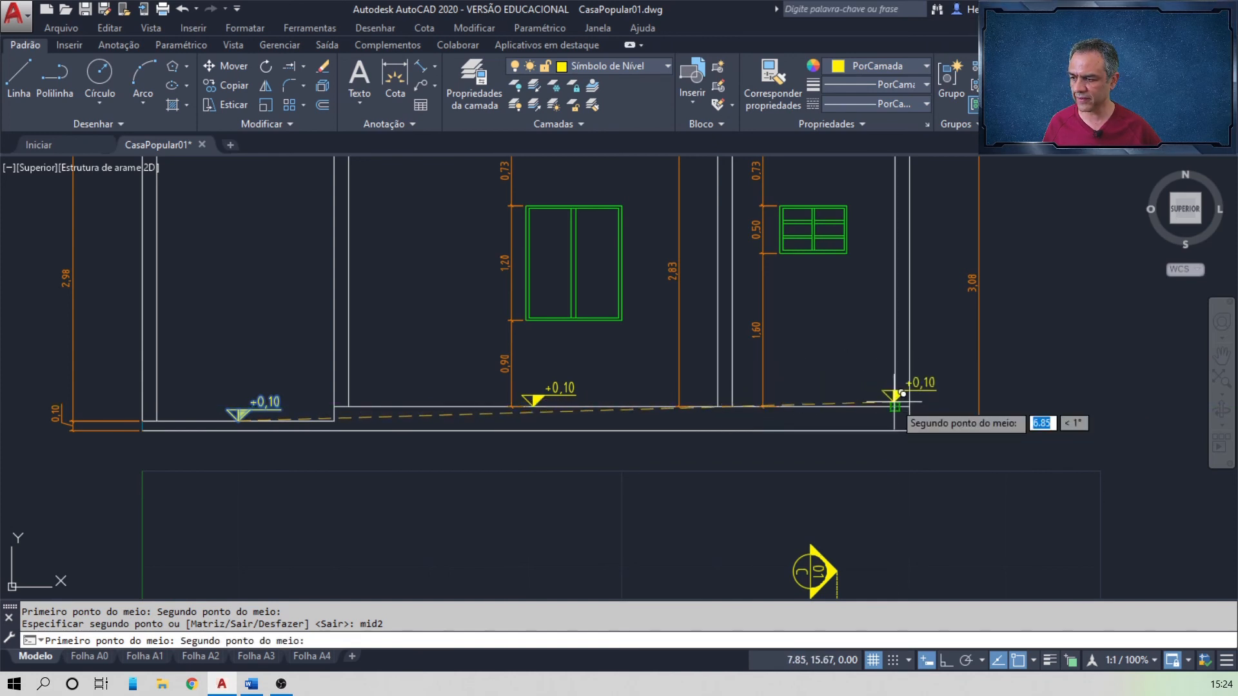
click(903, 399)
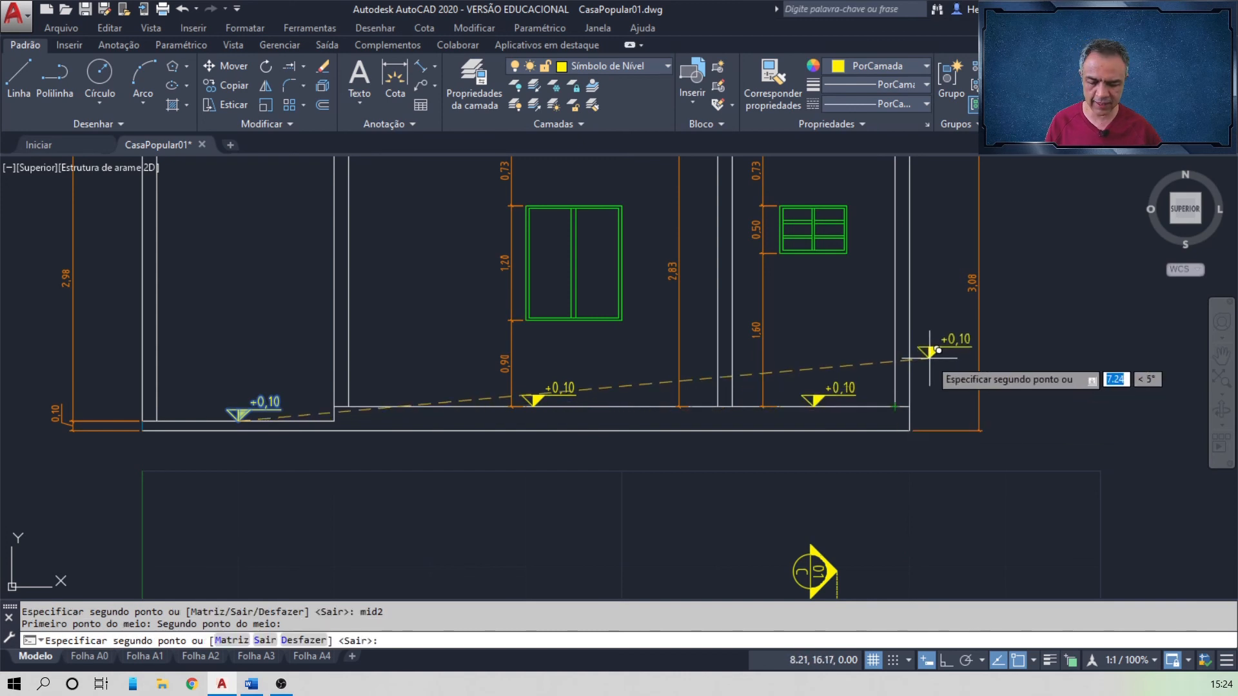
key(Return)
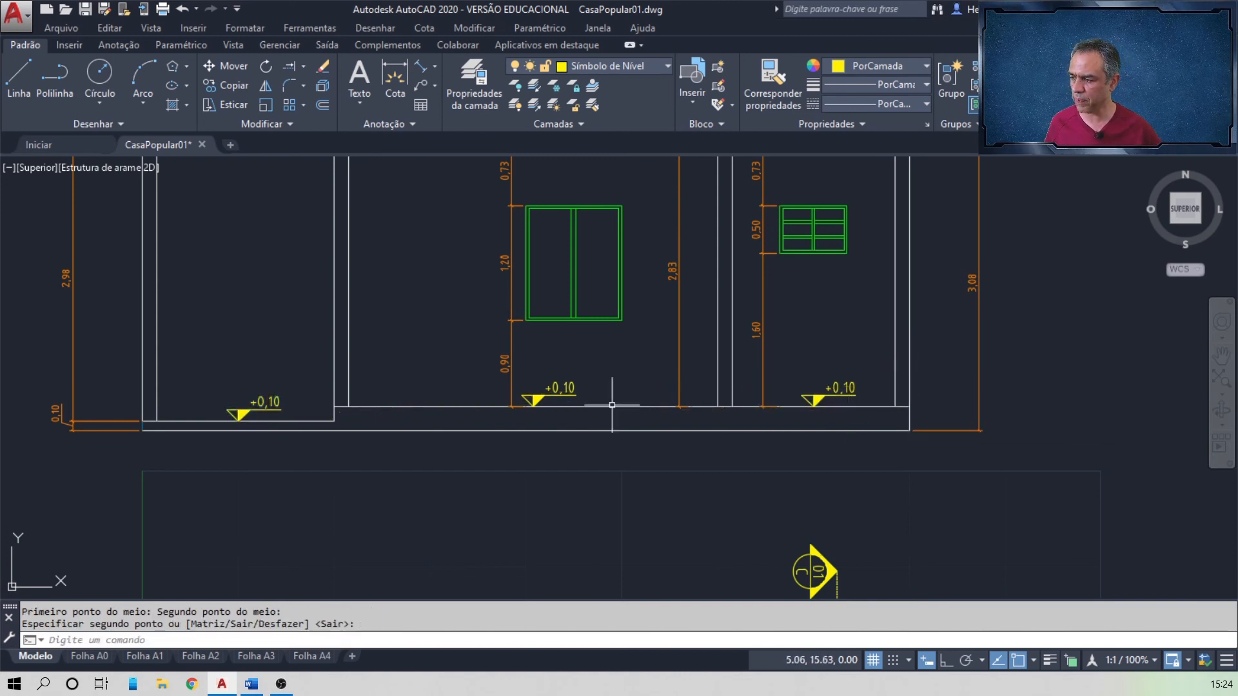
key(Escape)
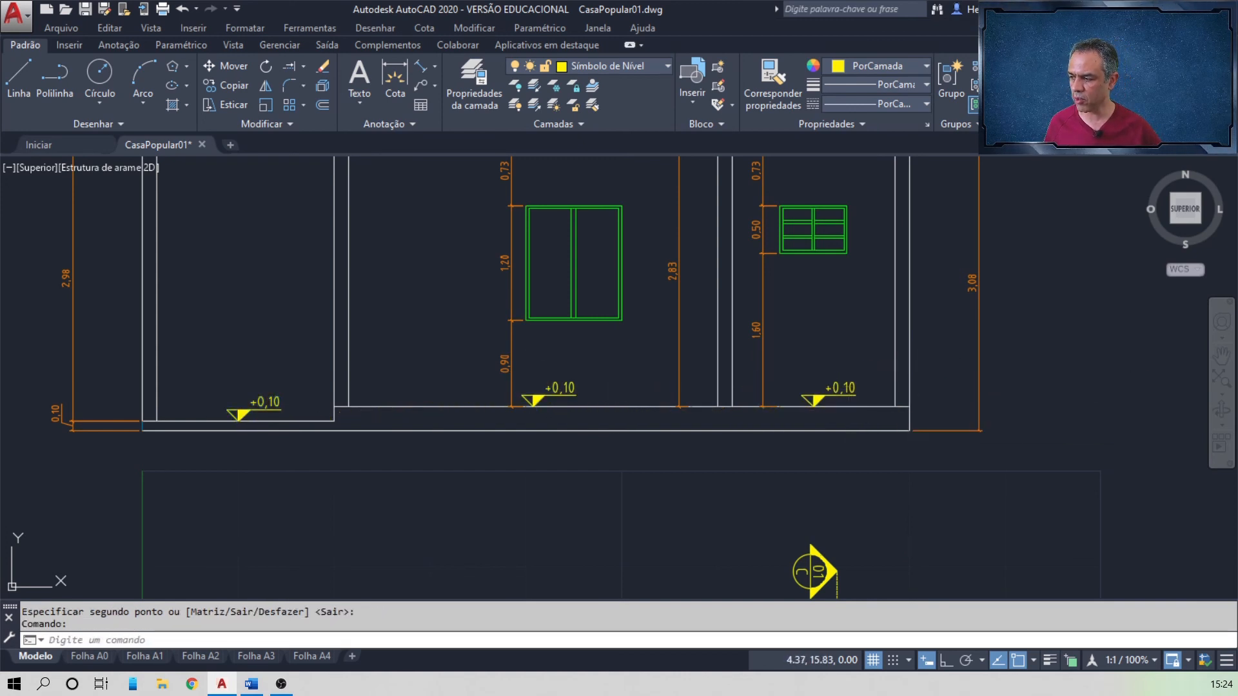
- Set the NÍVEL attribute of the middle room's level symbol to +0,25
double_click(561, 391)
click(836, 490)
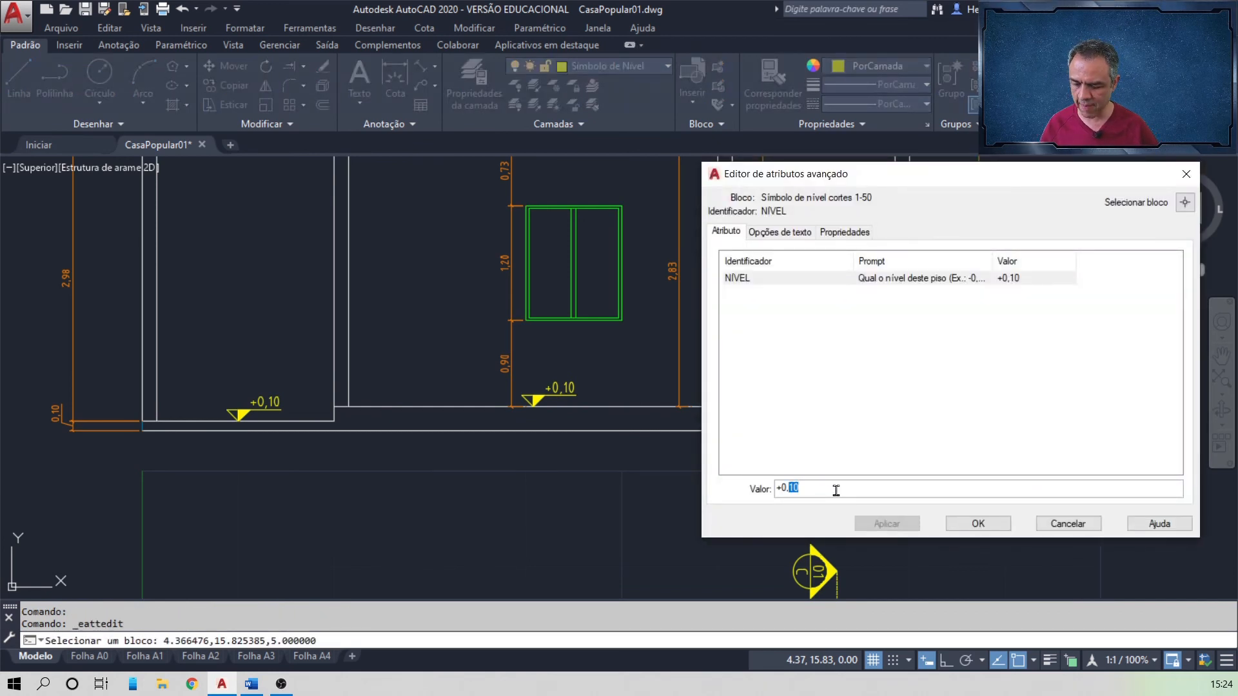
text(+0,25)
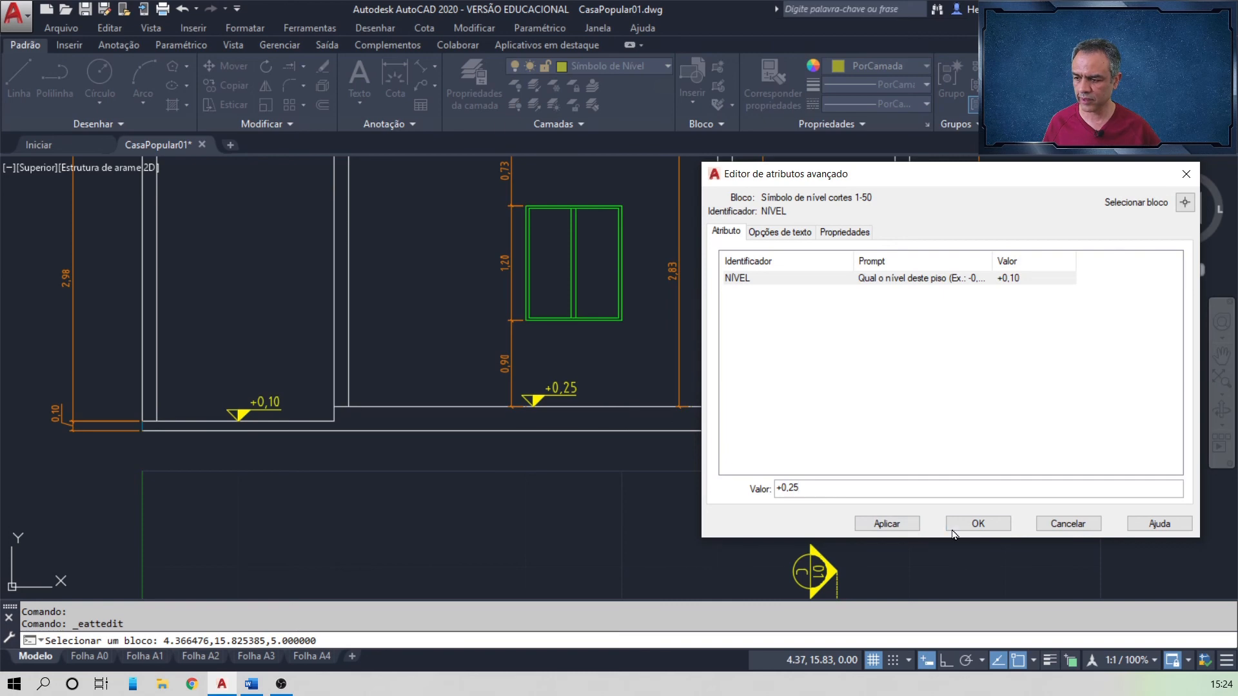
click(956, 529)
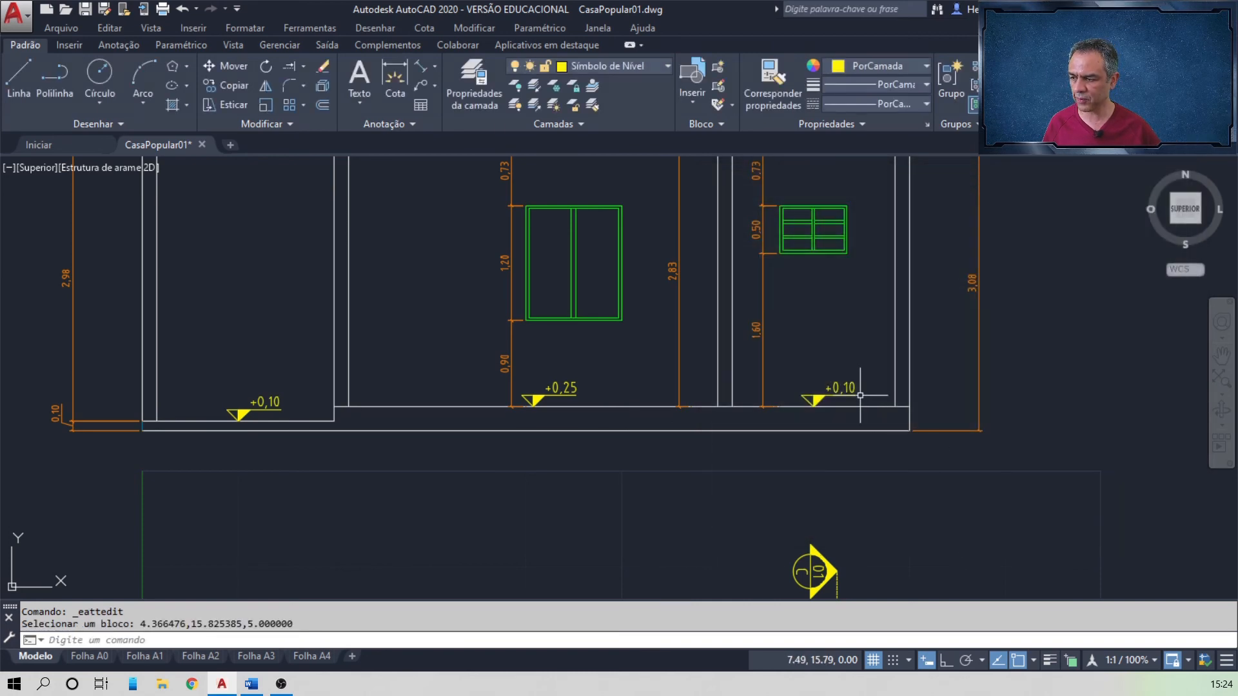
- Set the NÍVEL attribute of the right room's level symbol to +0,25
double_click(848, 395)
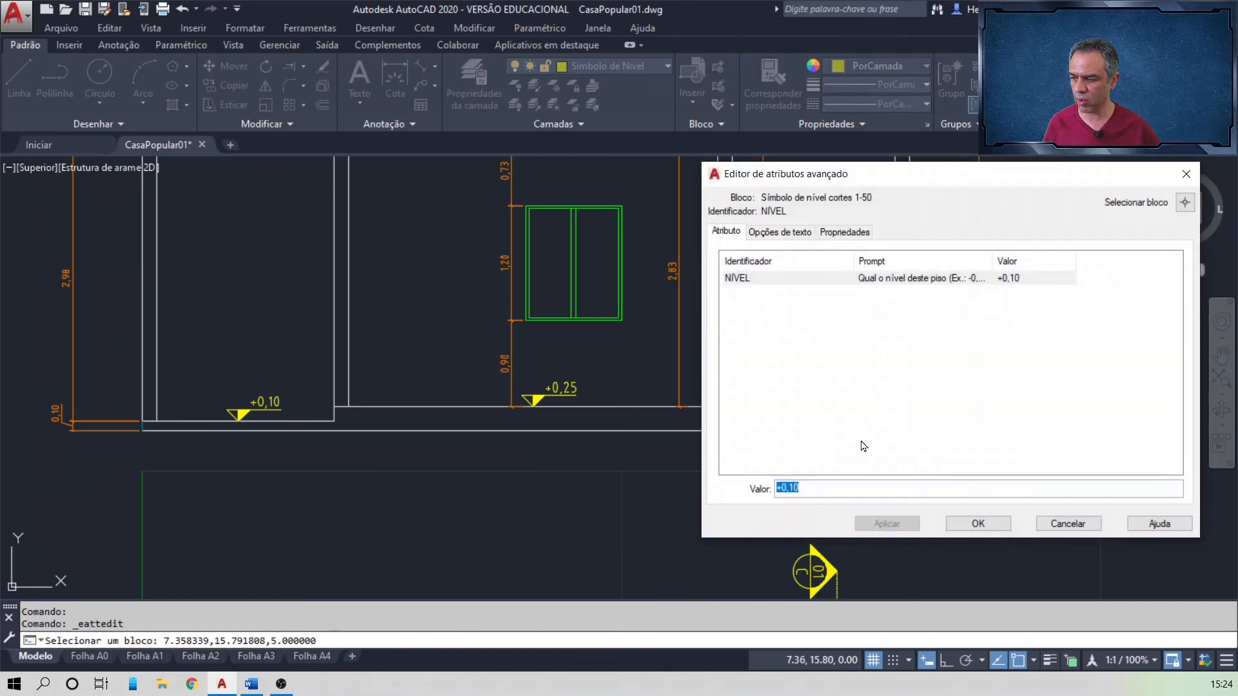
click(830, 489)
key(shift+Left)
key(shift+Left)
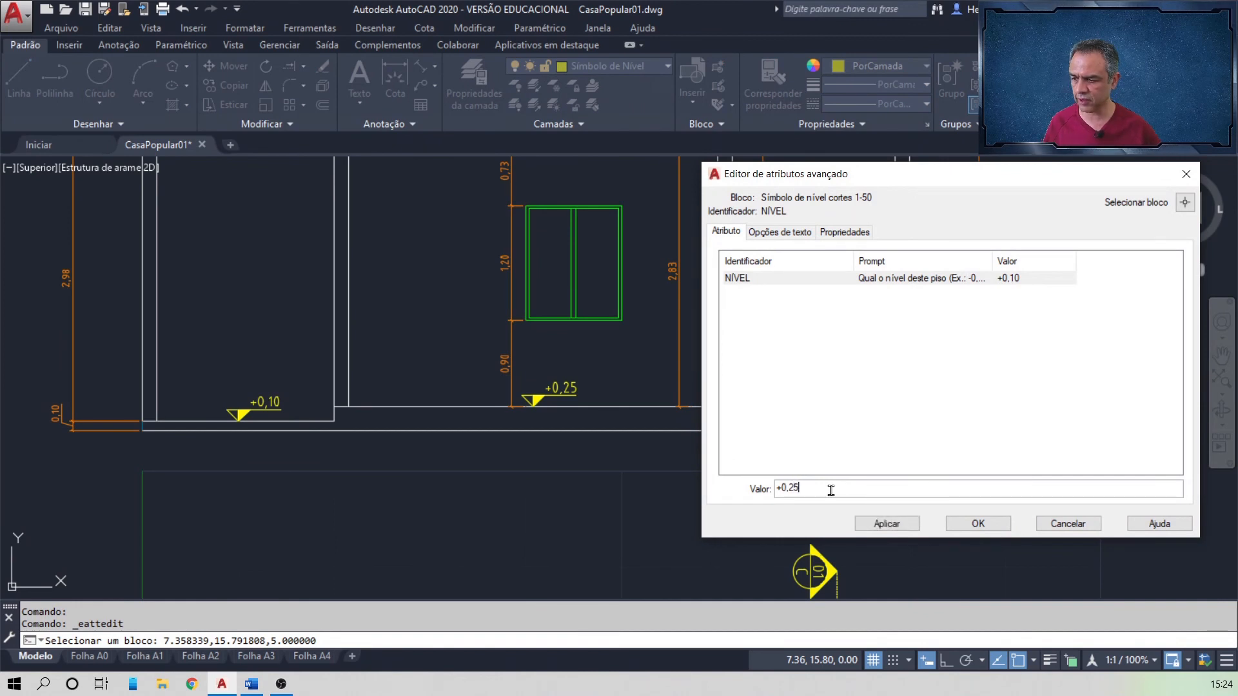
text(25)
click(974, 523)
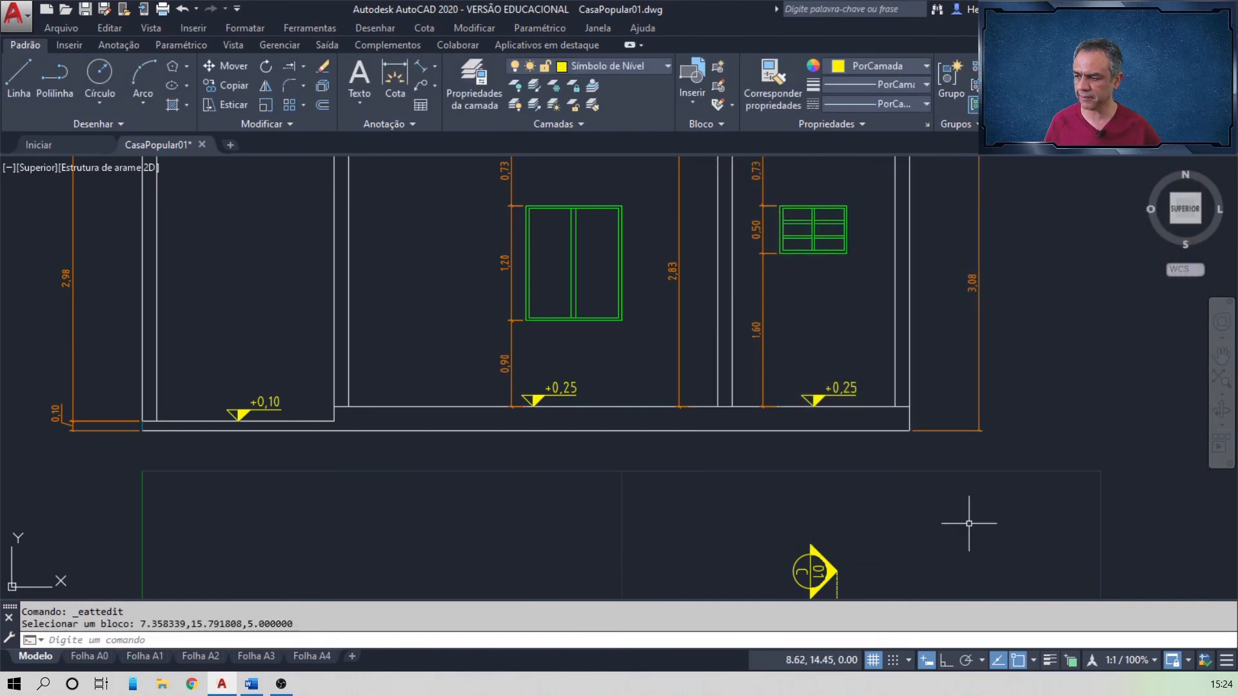
- Check the legend instructions in step 12 in Word, return to AutoCAD and make Texto legenda the current layer
key(alt+Tab)
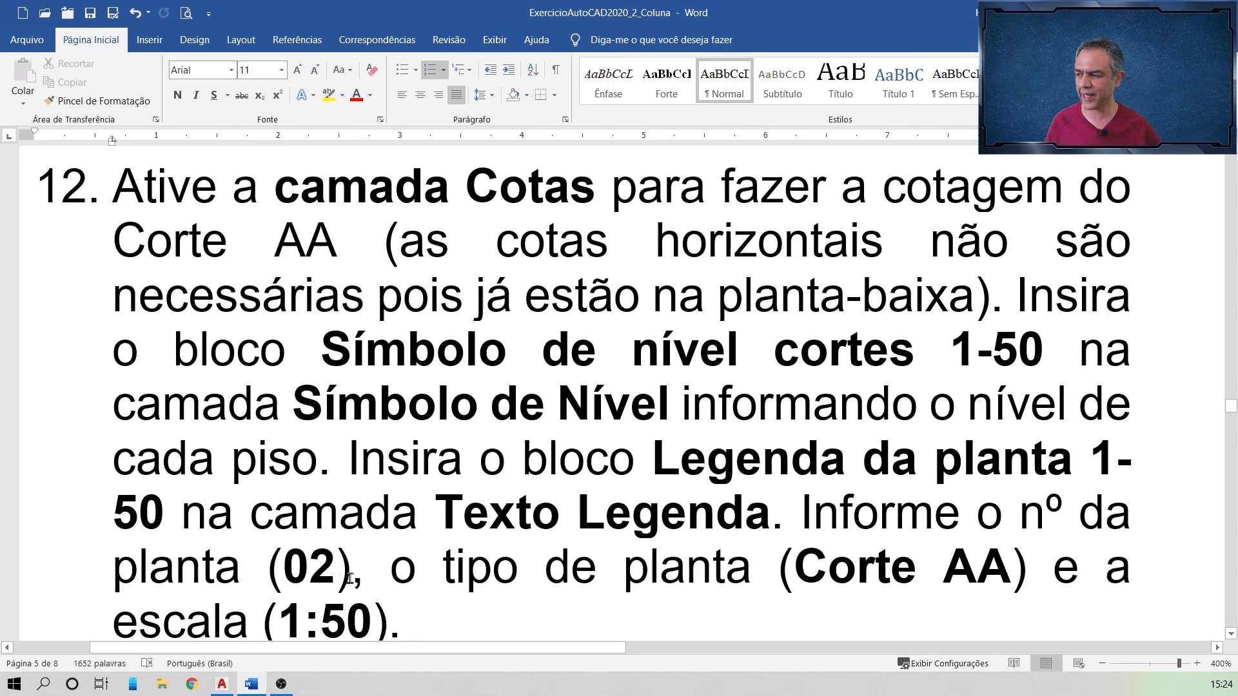
key(alt+Tab)
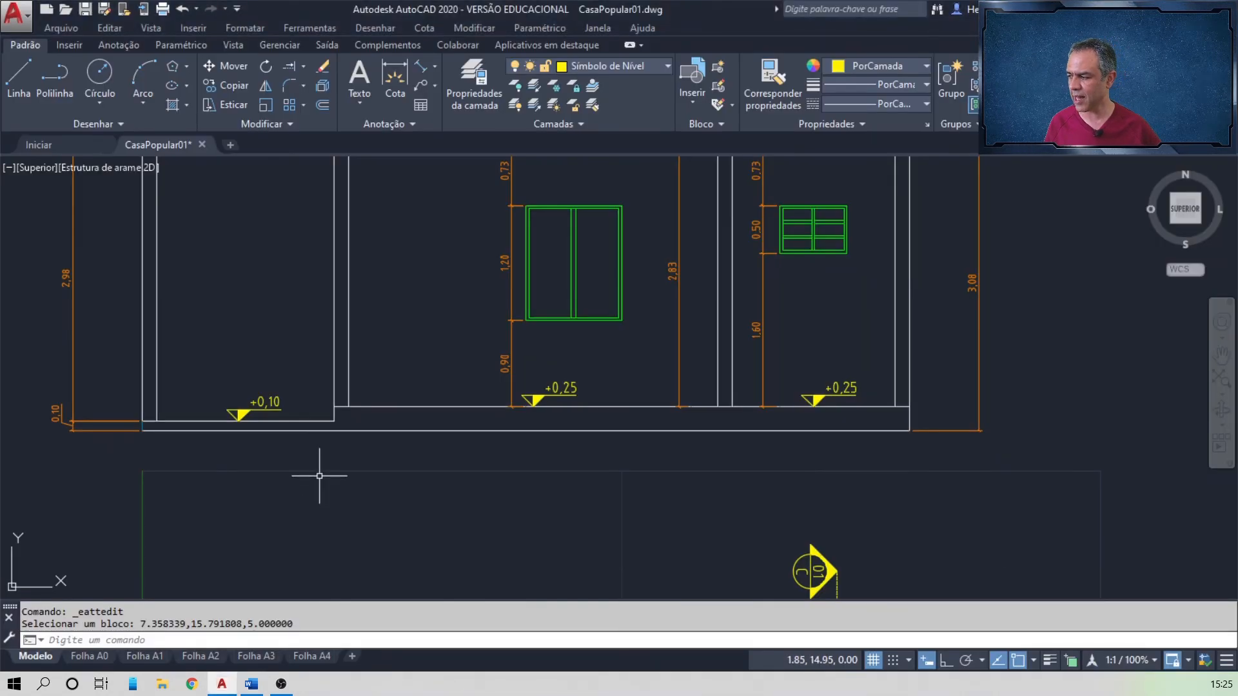
mouse_move(320, 470)
middle_down()
mouse_move(397, 469)
mouse_move(558, 423)
middle_up()
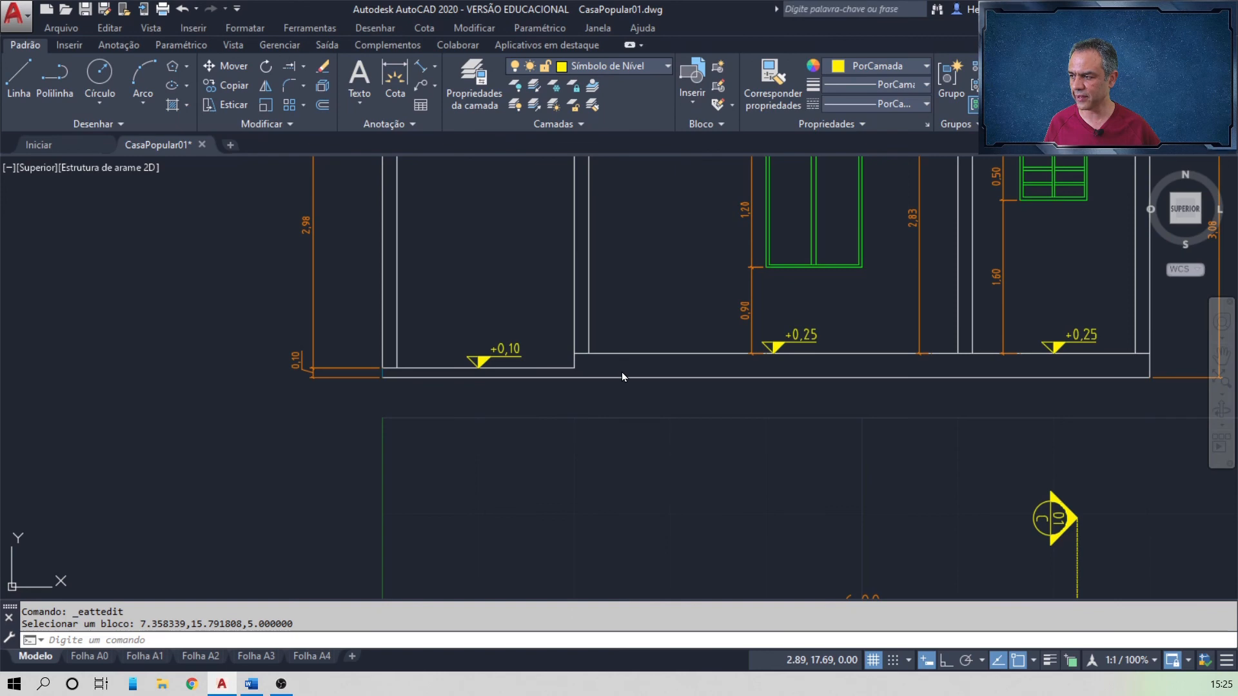
click(613, 66)
click(517, 492)
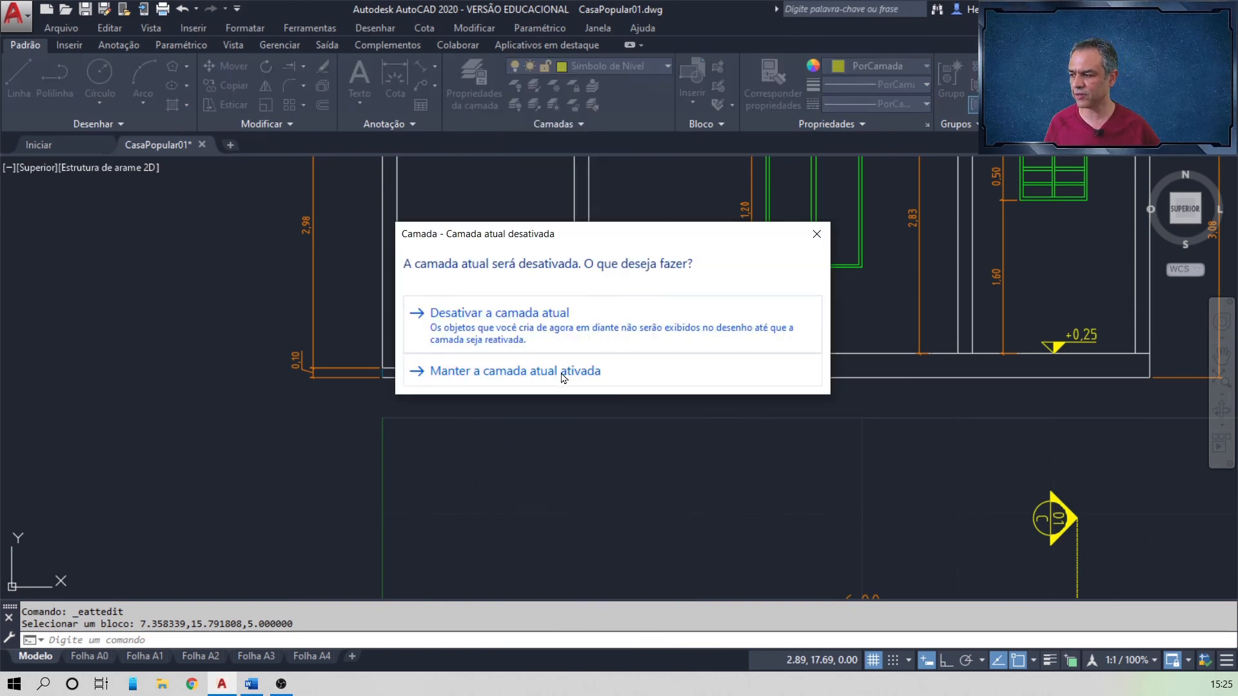
click(516, 374)
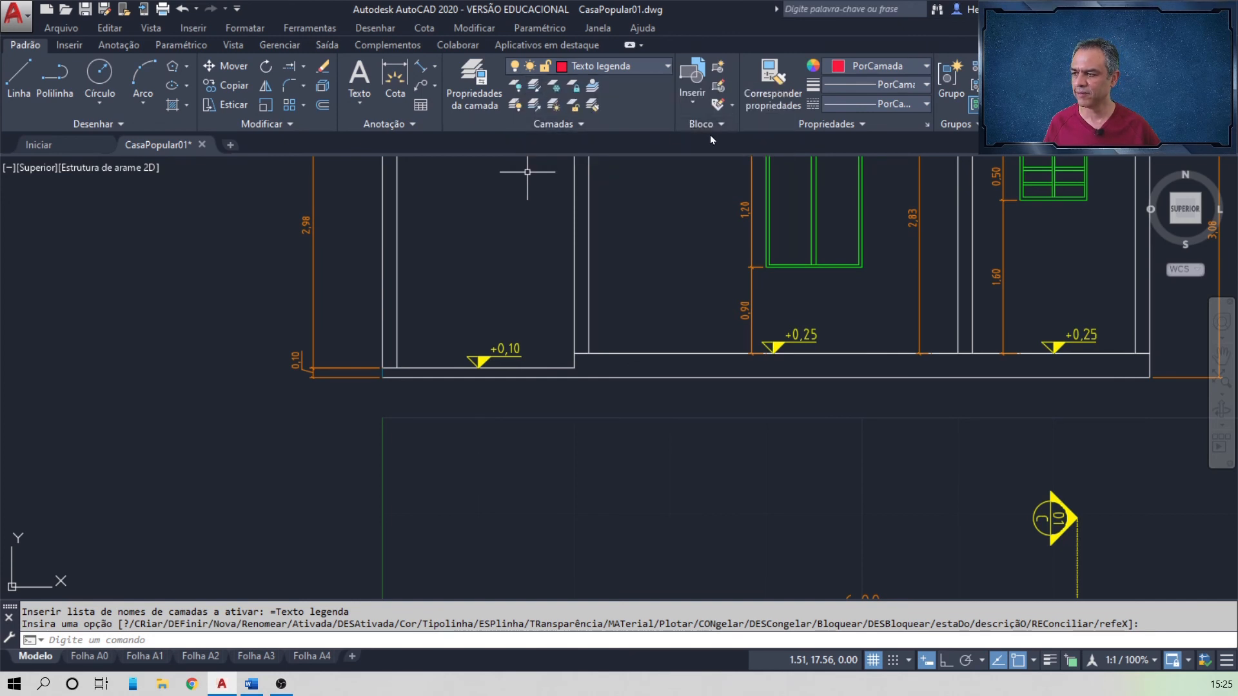
- Insert the block Legenda da Planta 1-50 at 0.60 directly below the section's lower-left corner
click(685, 101)
scroll(849, 196, up, 3)
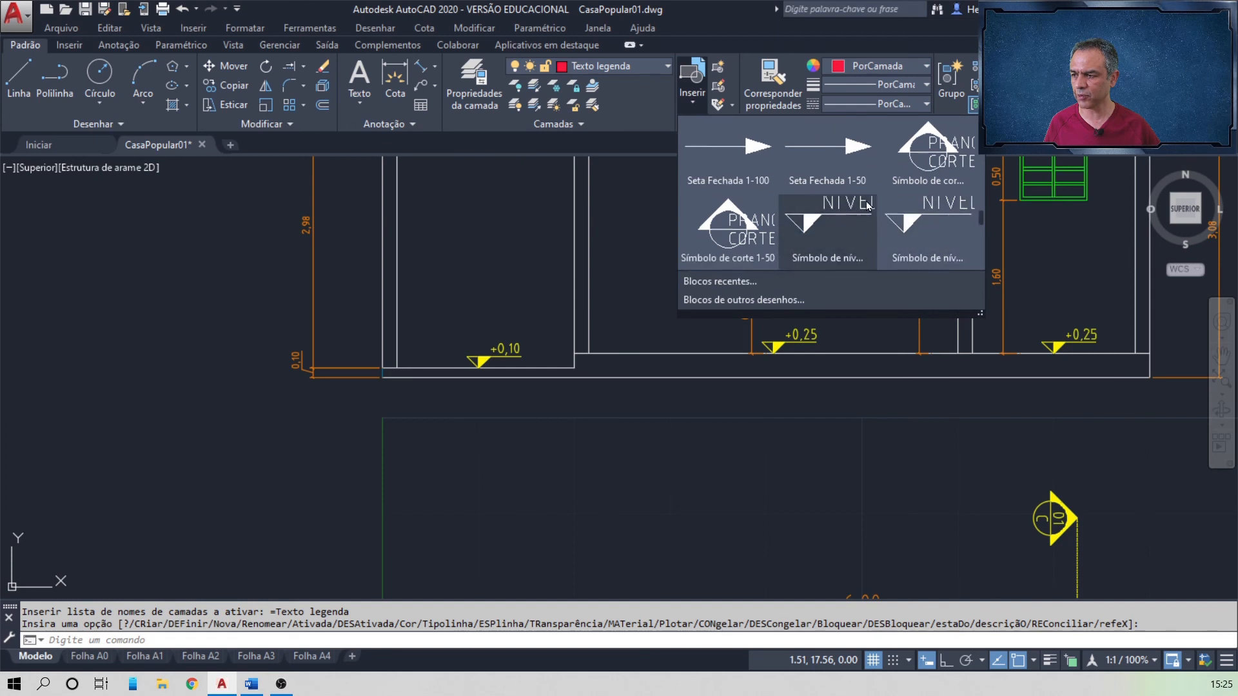
scroll(864, 144, down, 5)
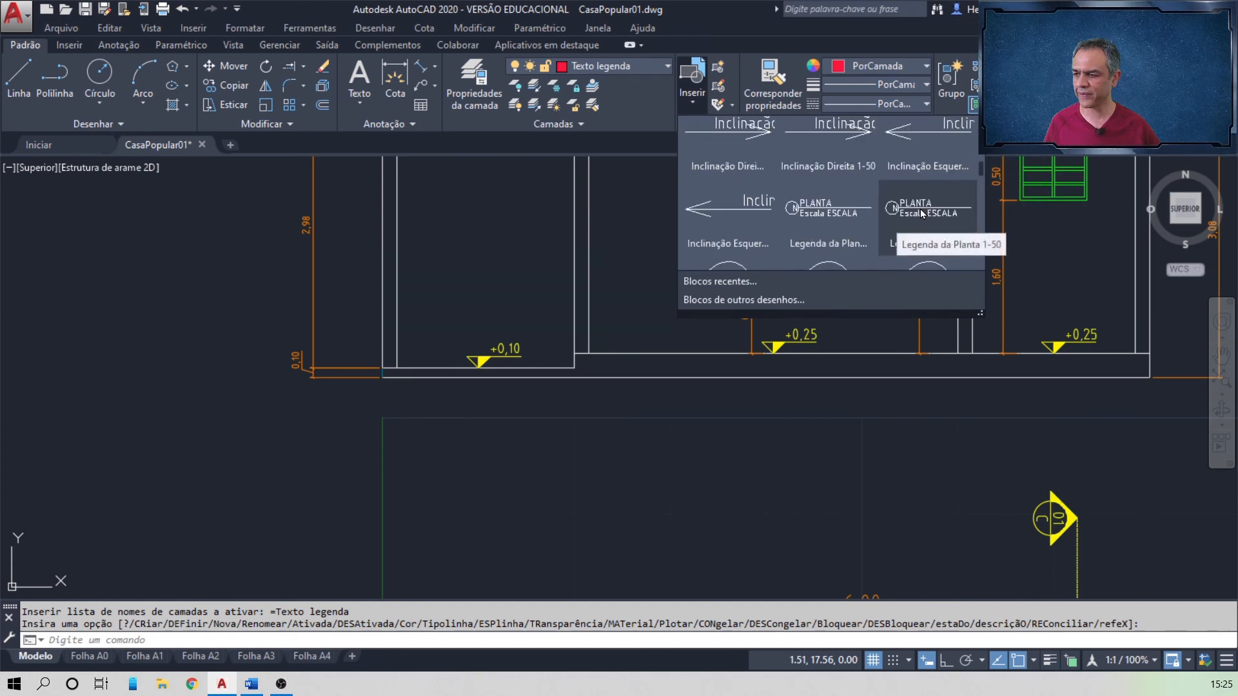
click(919, 213)
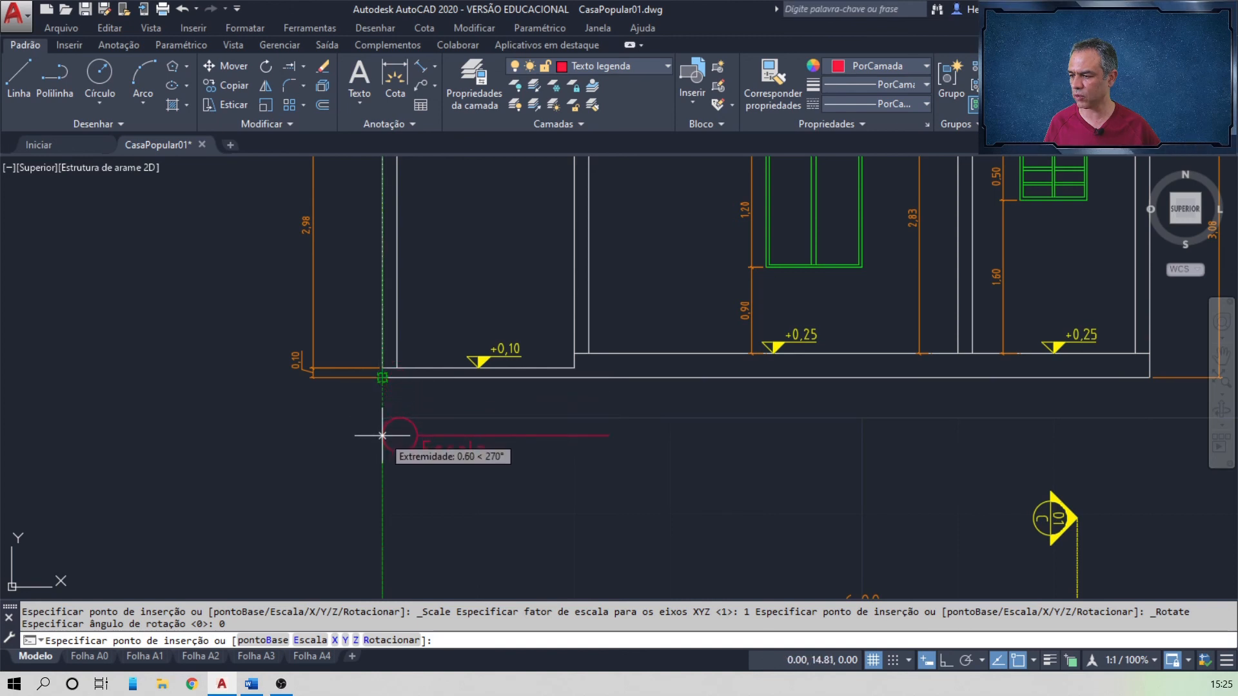
click(382, 436)
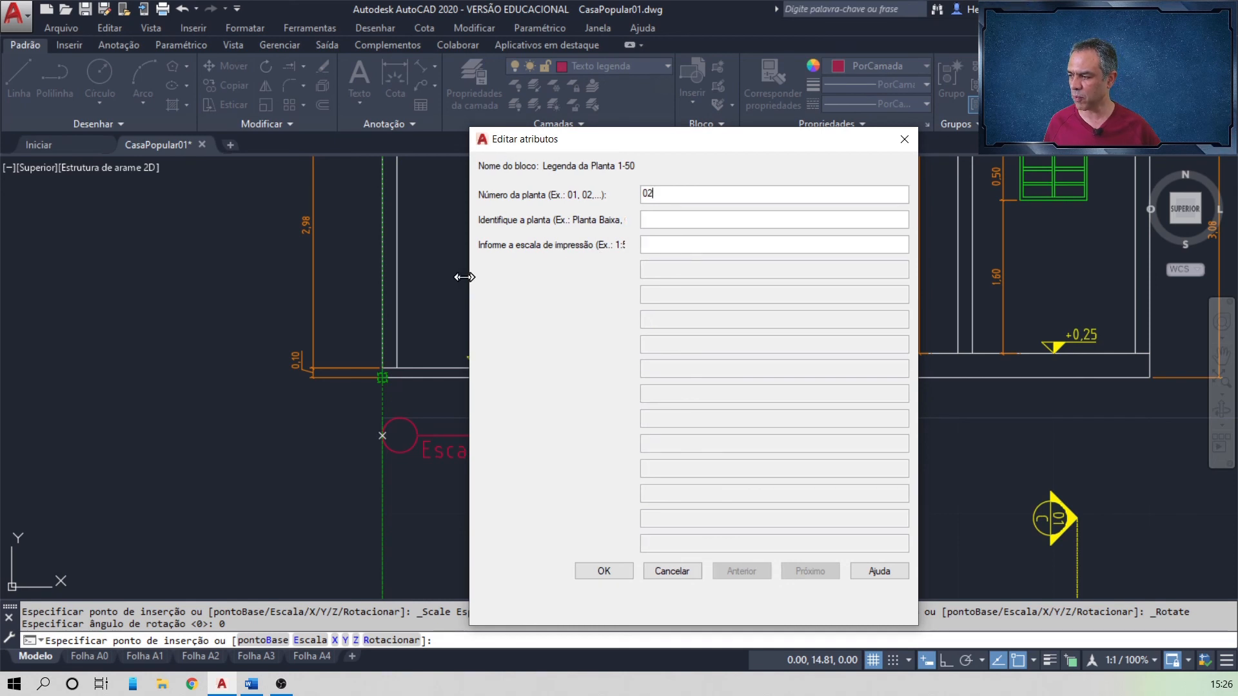
- Fill in the legend attributes with plant number 02, identification Corte AA and print scale 1:50
drag(464, 276, 87, 270)
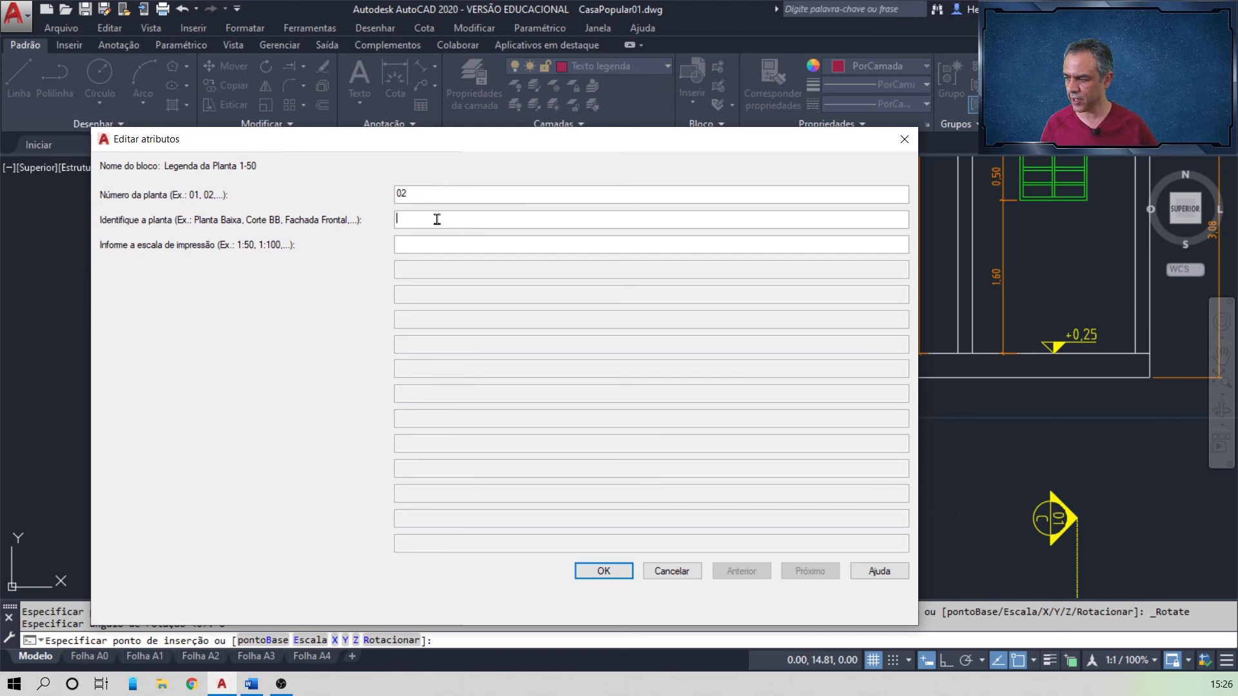
text(Corte AA)
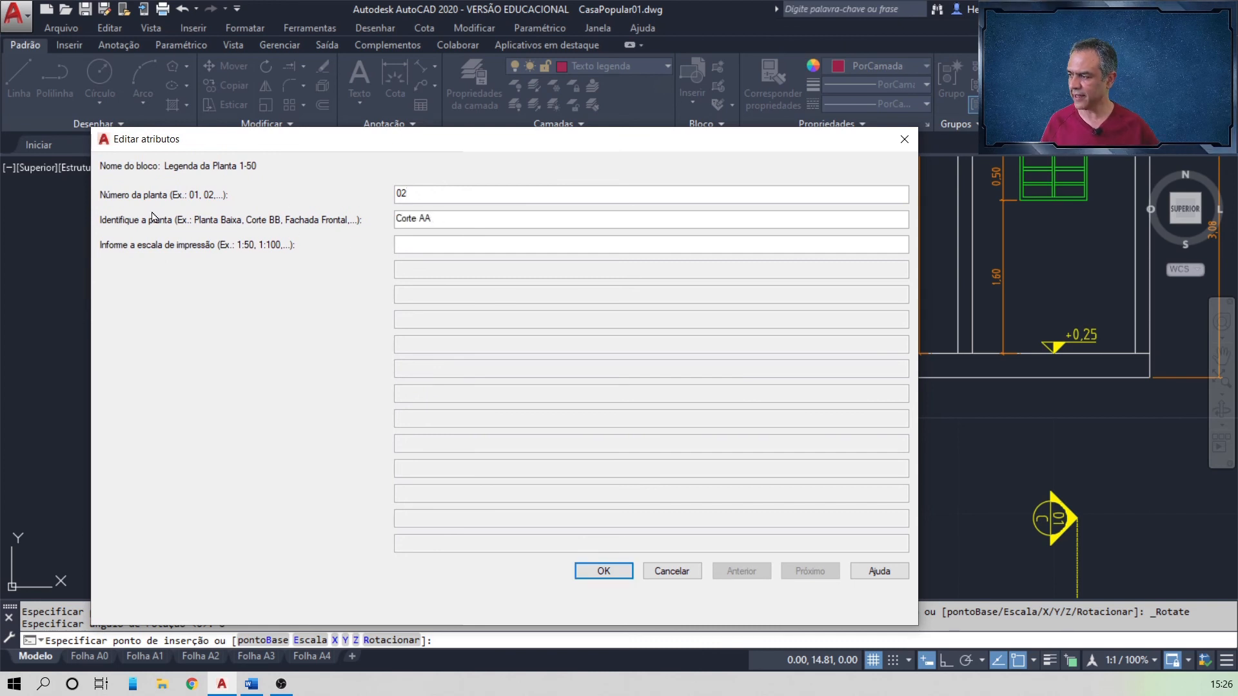
click(418, 249)
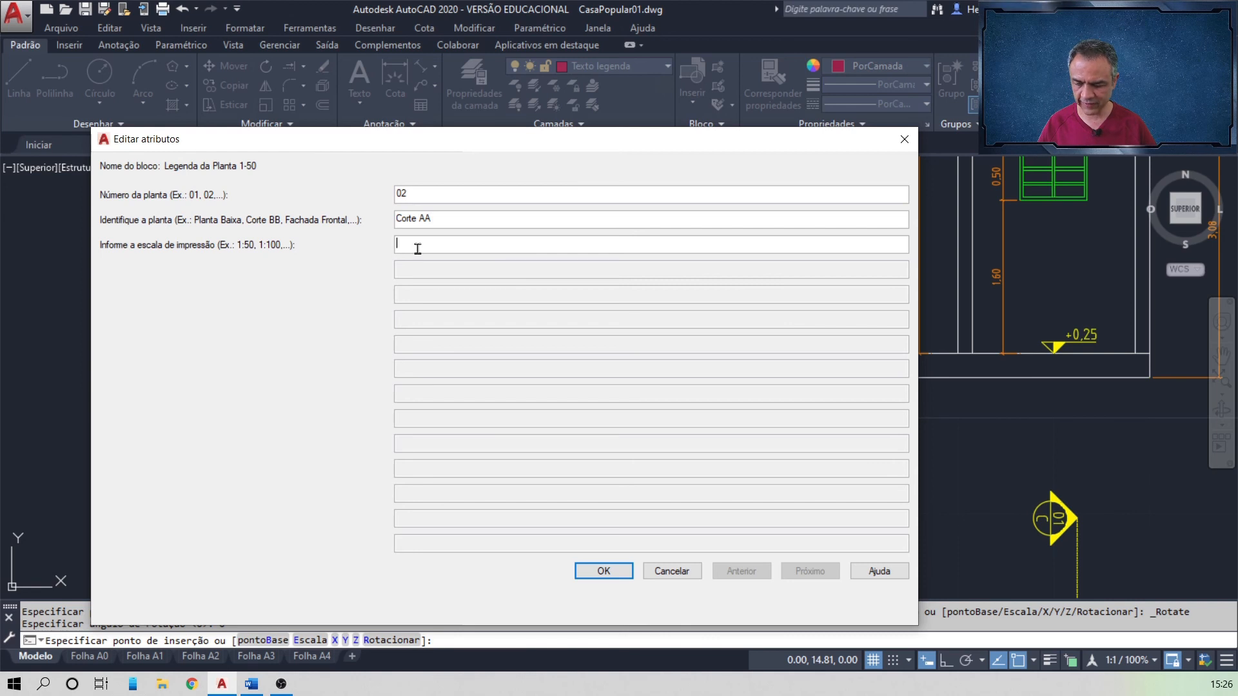
text(1:50)
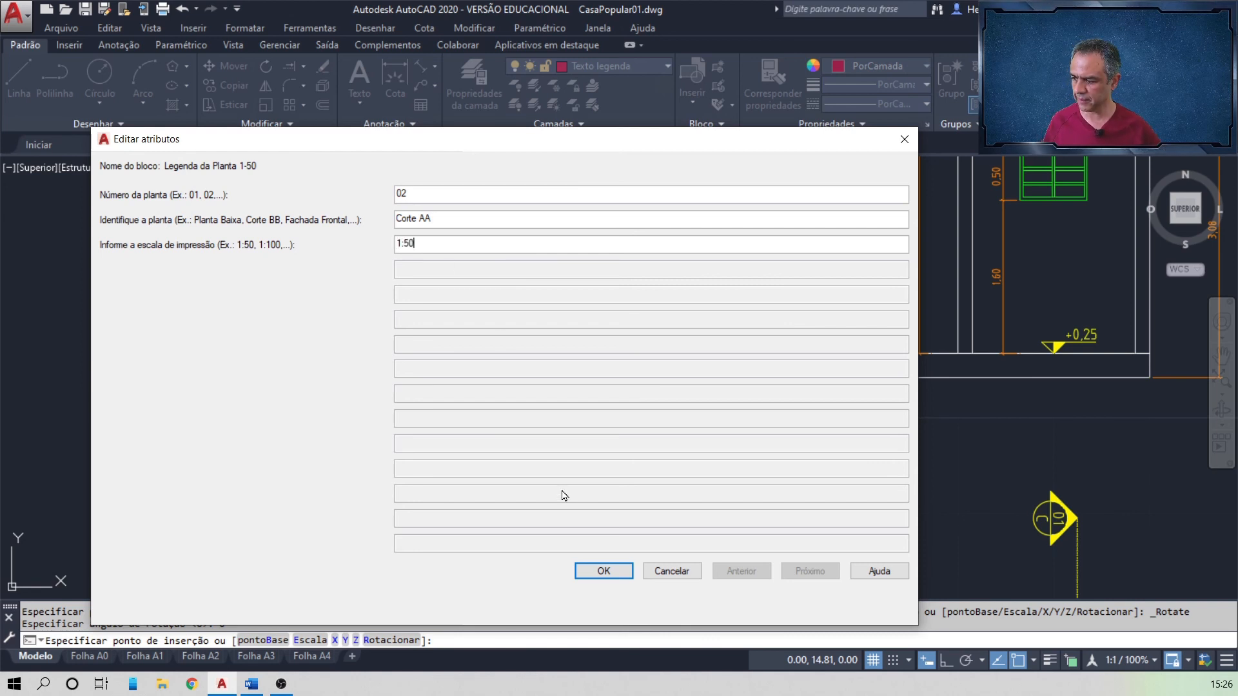
click(603, 572)
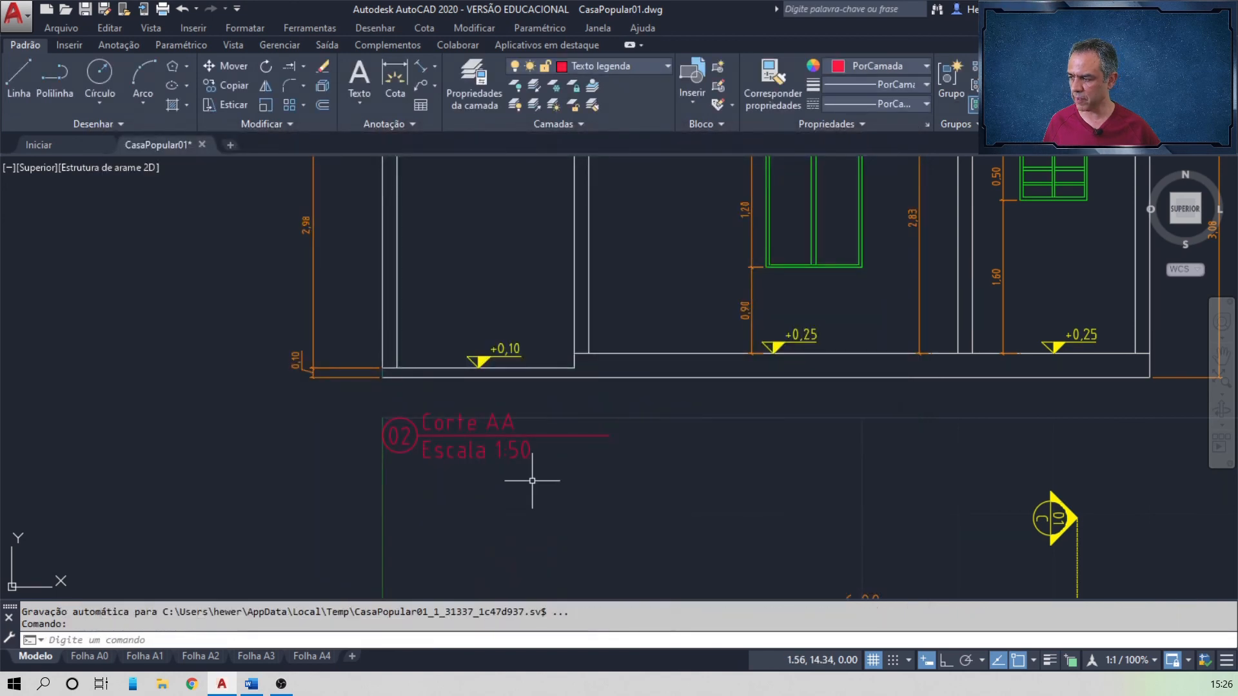
- Examine the Planta-baixa legend below the floor plan
scroll(515, 483, down, 2)
mouse_move(521, 509)
middle_down()
mouse_move(509, 481)
mouse_move(559, 171)
middle_up()
mouse_move(542, 458)
middle_down()
mouse_move(533, 362)
mouse_move(545, 129)
mouse_move(544, 345)
mouse_move(514, 201)
middle_up()
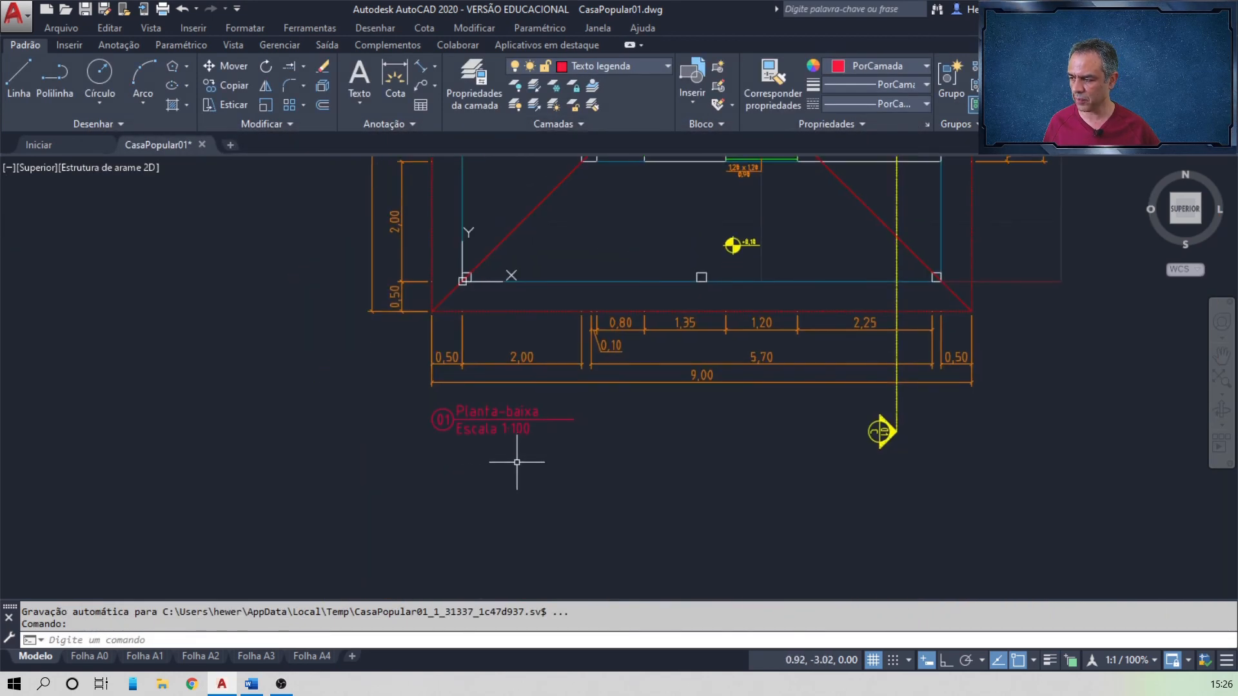
- Set the print scale in the Planta-baixa legend below the floor plan to 1:50
scroll(517, 446, up, 2)
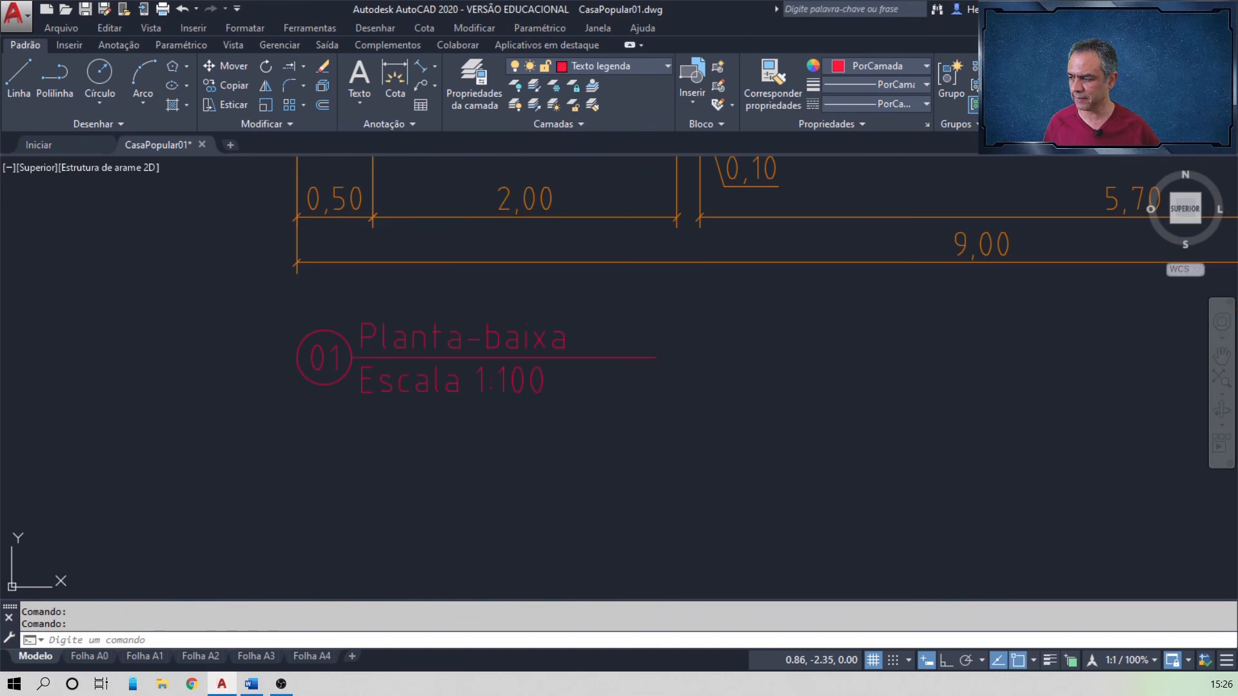
double_click(503, 366)
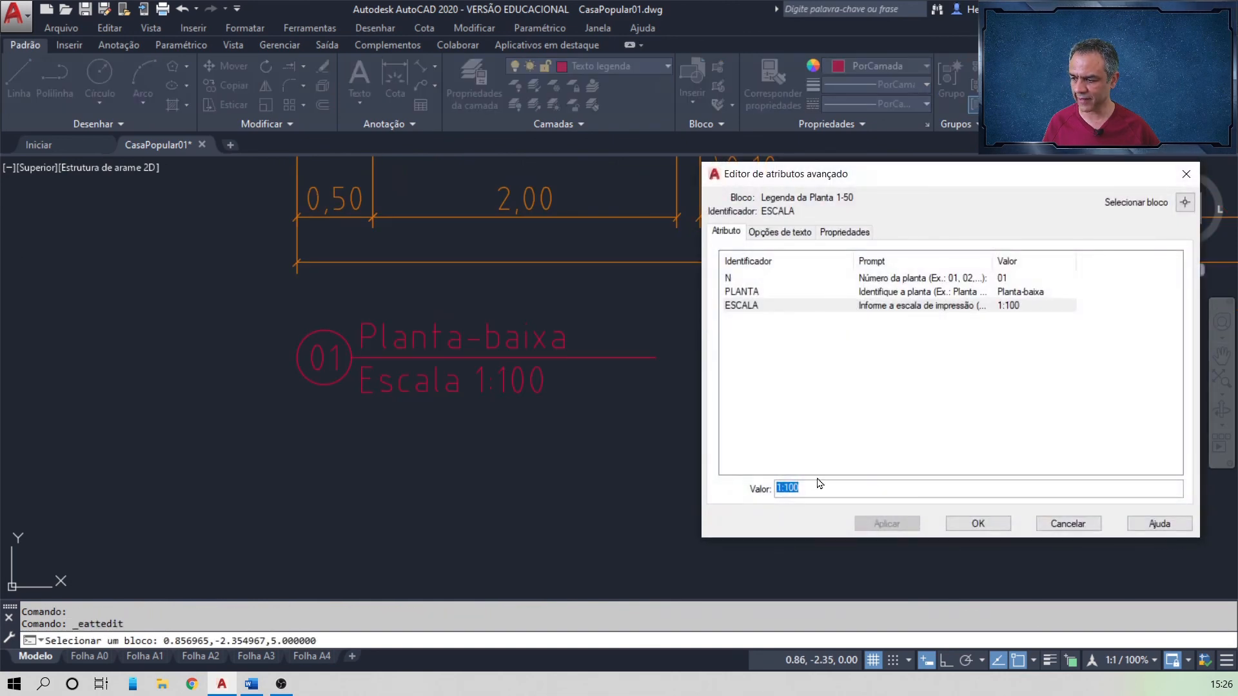
drag(814, 486, 785, 487)
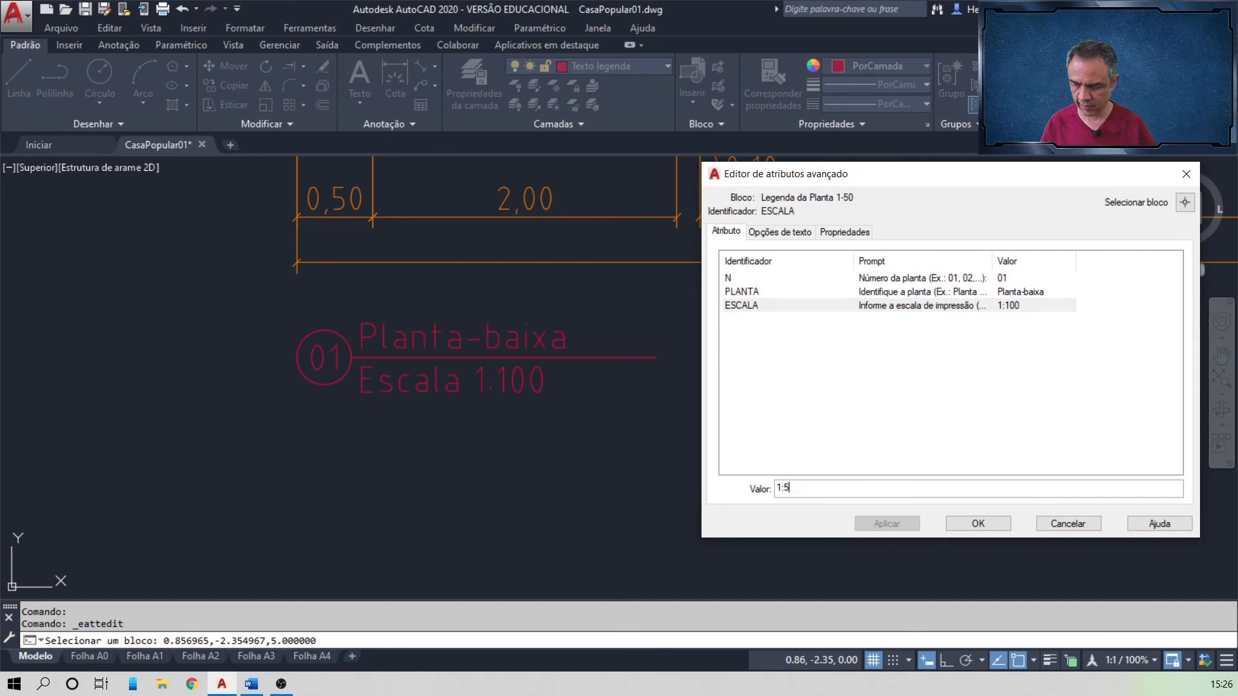
text(50)
click(970, 529)
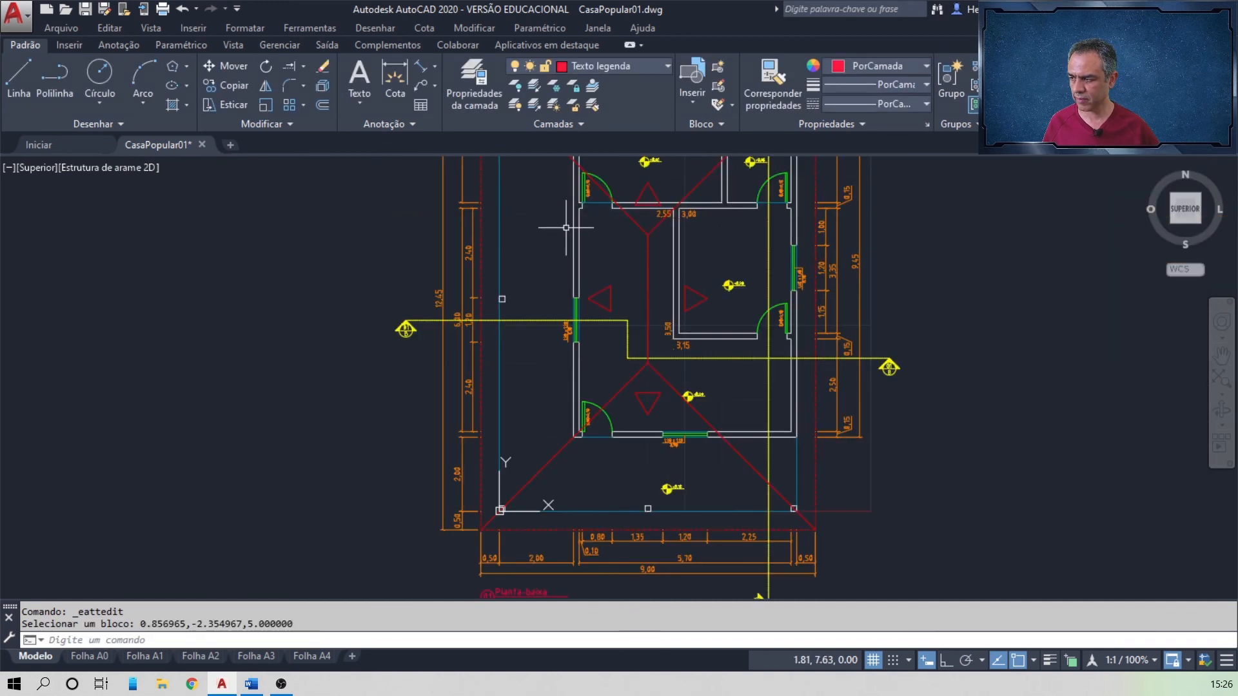
- Look over Corte AA, read step 13 of the exercise in Word and return to AutoCAD
middle_drag(566, 228, 614, 409)
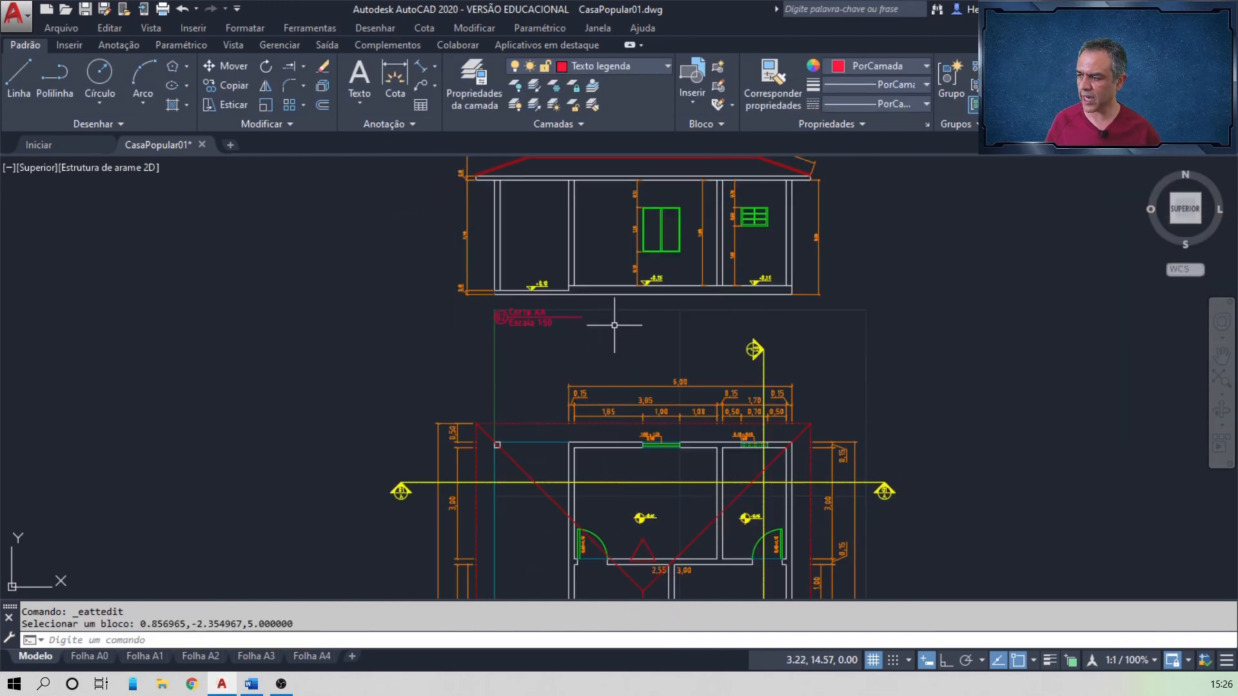
middle_drag(607, 335, 602, 406)
scroll(603, 403, up, 3)
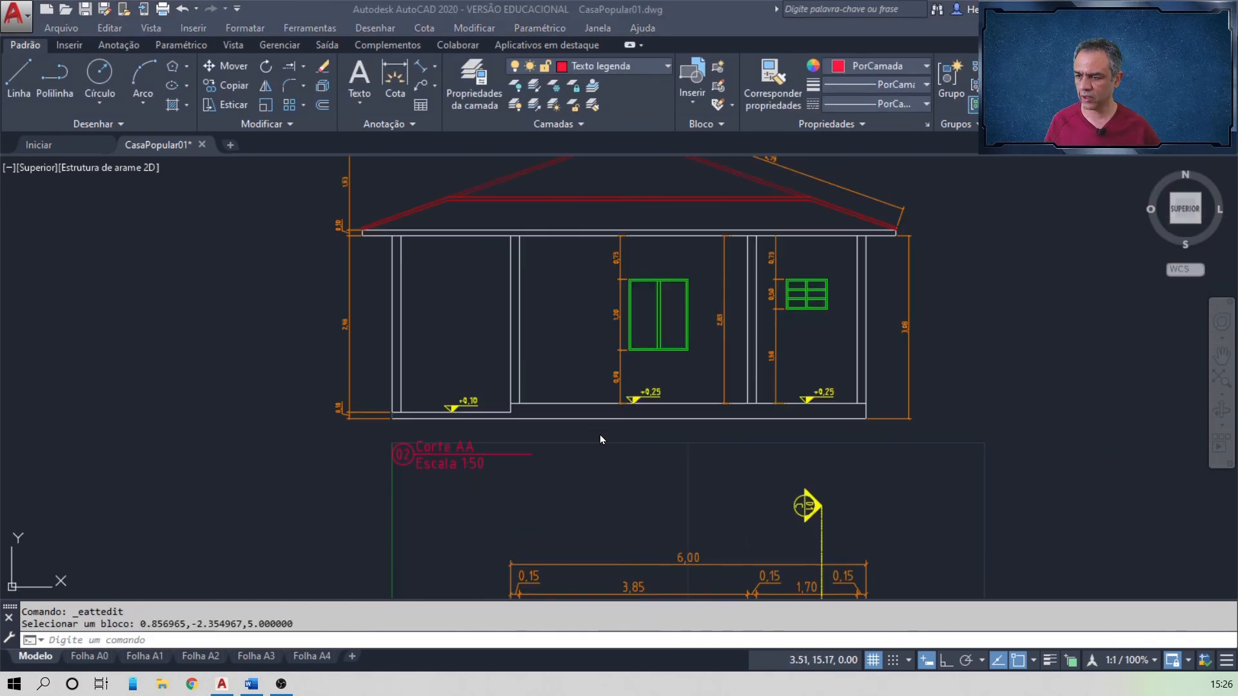
key(alt+Tab)
scroll(600, 434, down, 3)
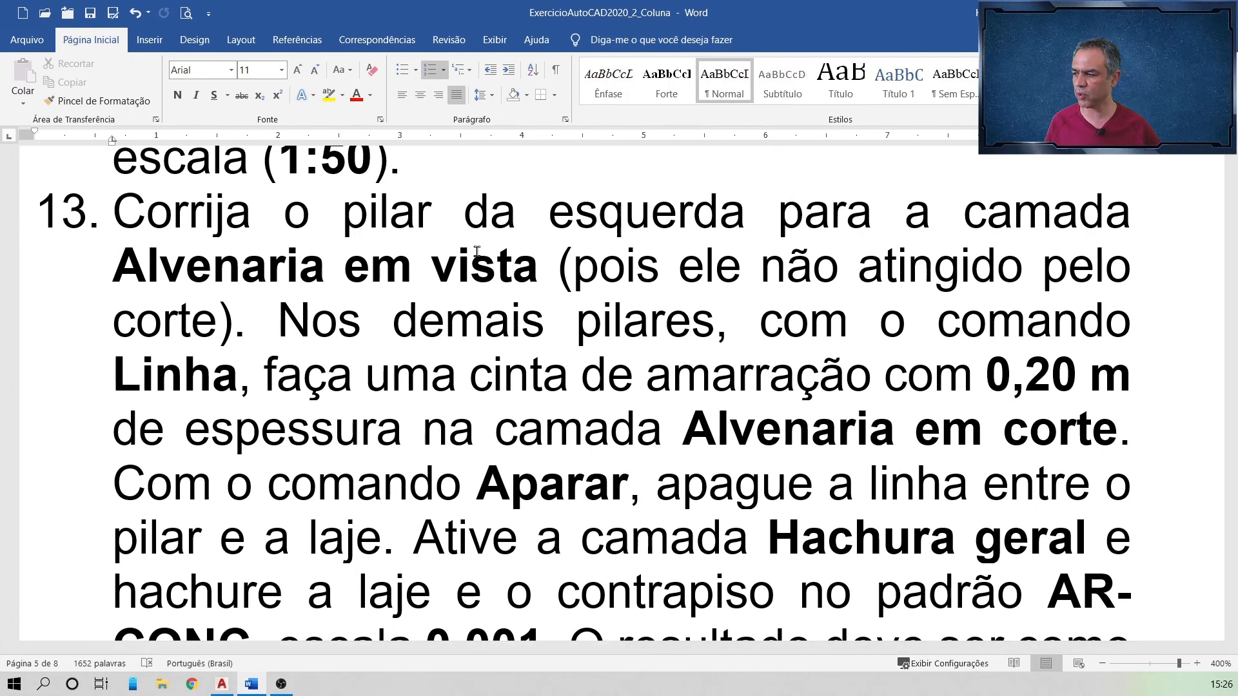
key(alt+Tab)
- Change both lines of the leftmost pillar in Corte AA to the layer Alvenaria em vista
middle_drag(455, 443, 438, 228)
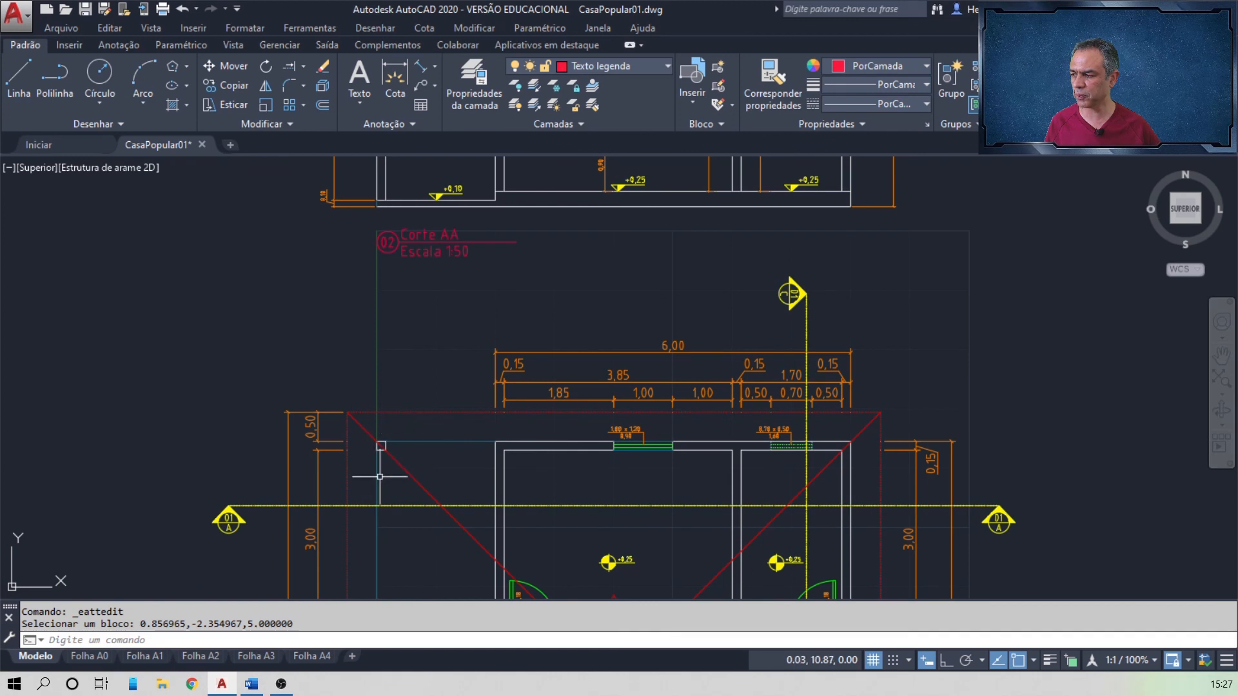
middle_drag(415, 295, 409, 455)
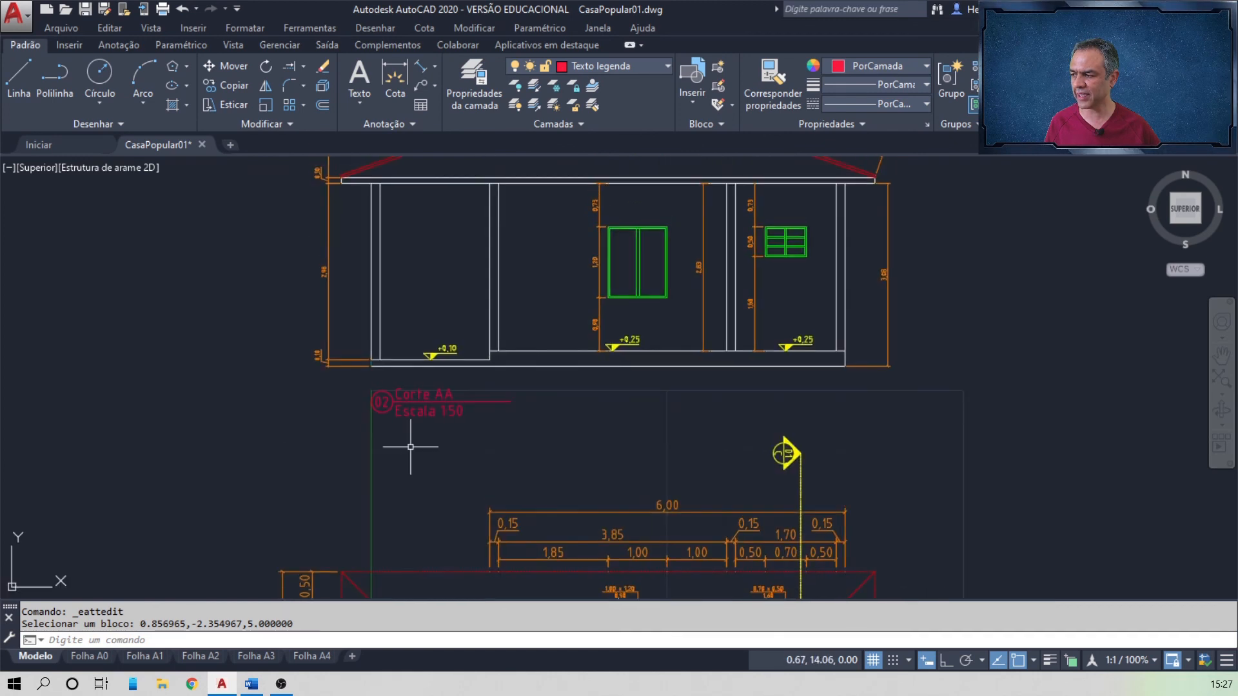
click(421, 258)
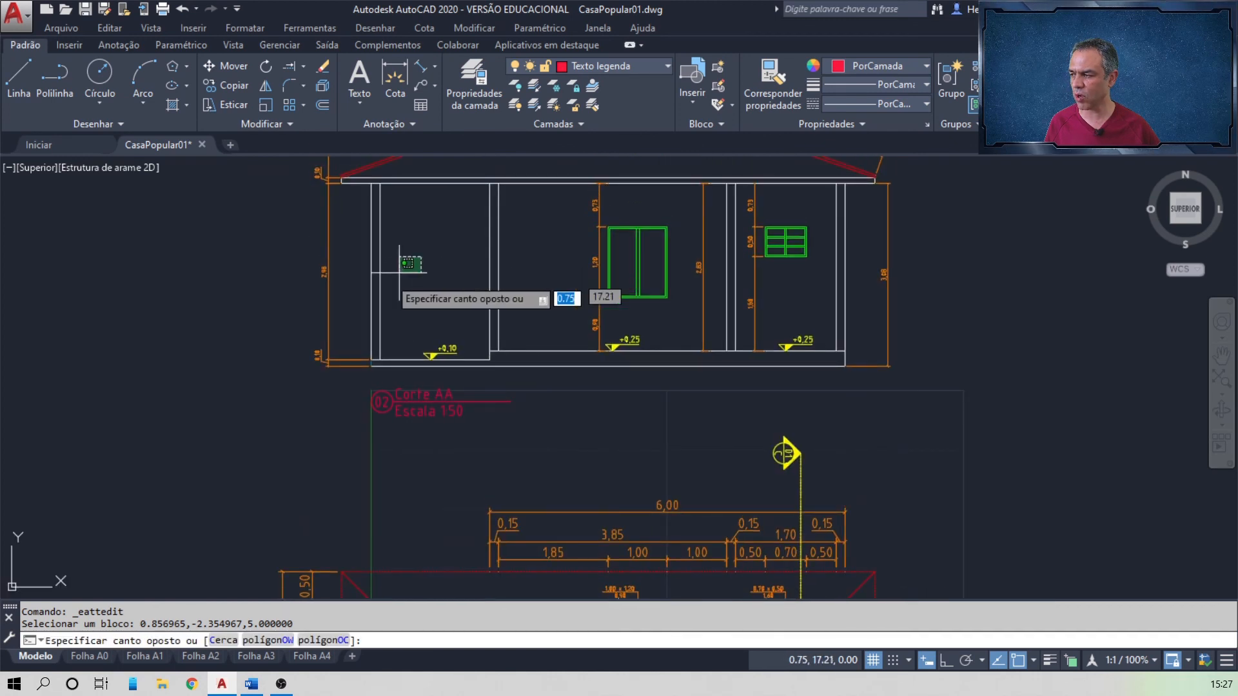
click(362, 285)
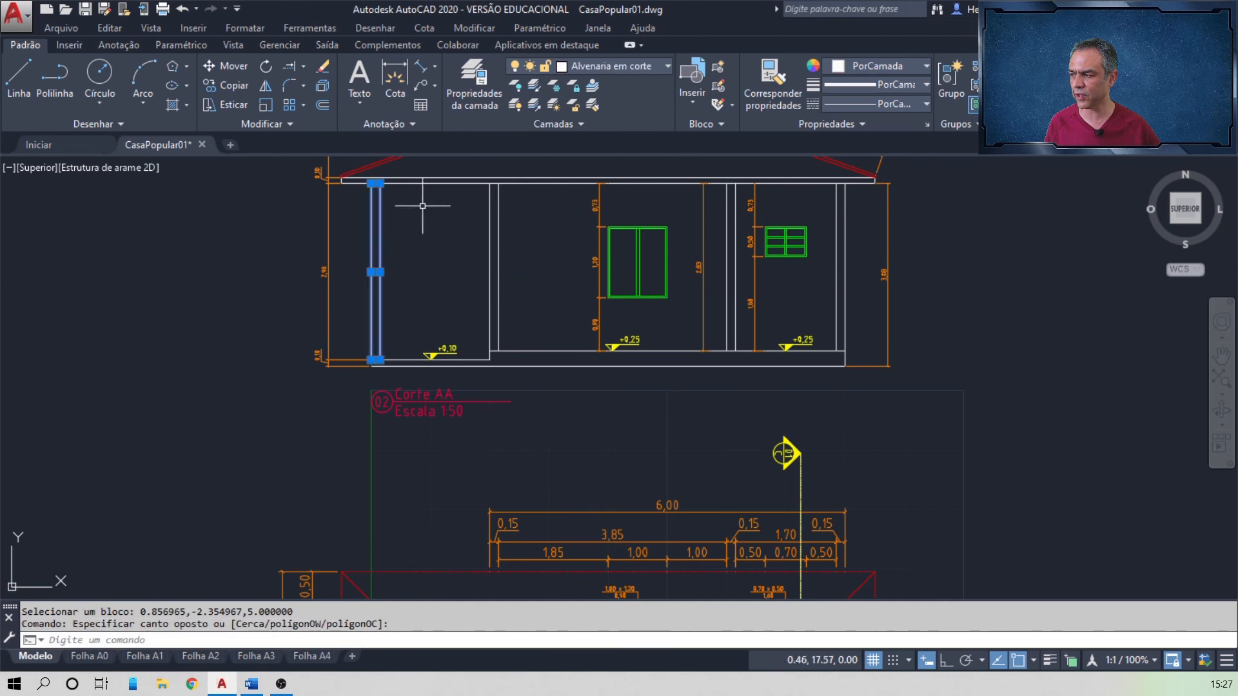
click(619, 66)
click(634, 125)
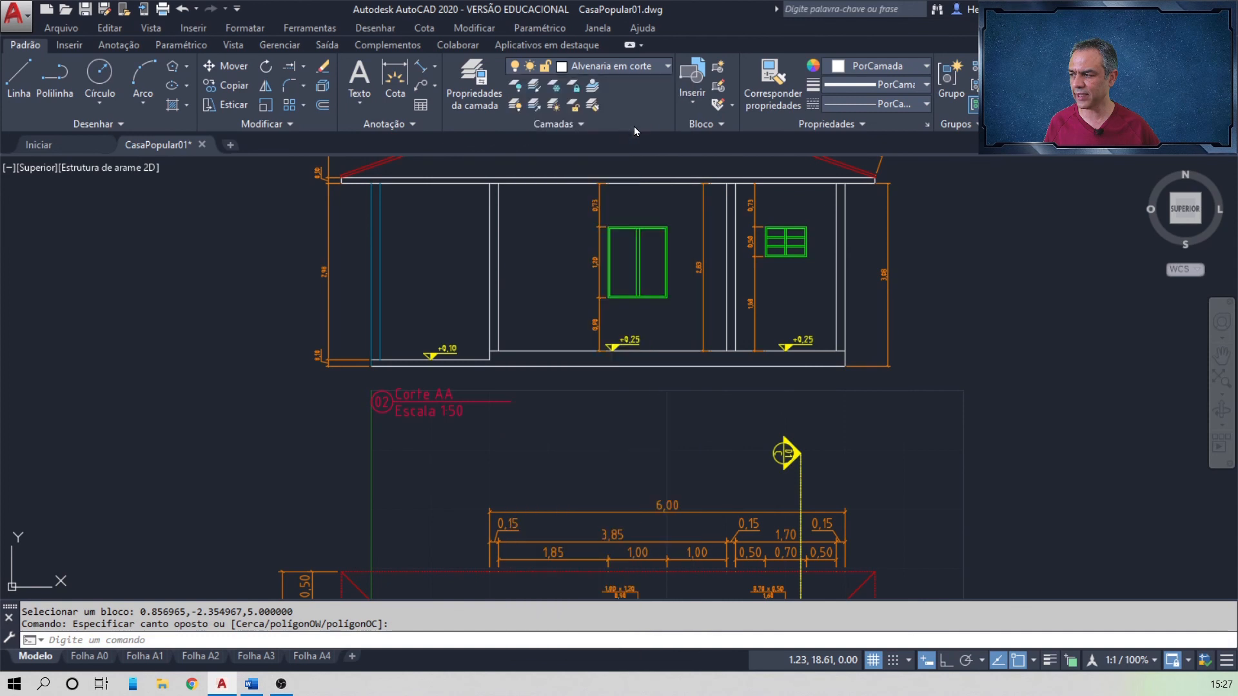
scroll(373, 368, up, 3)
scroll(386, 349, up, 2)
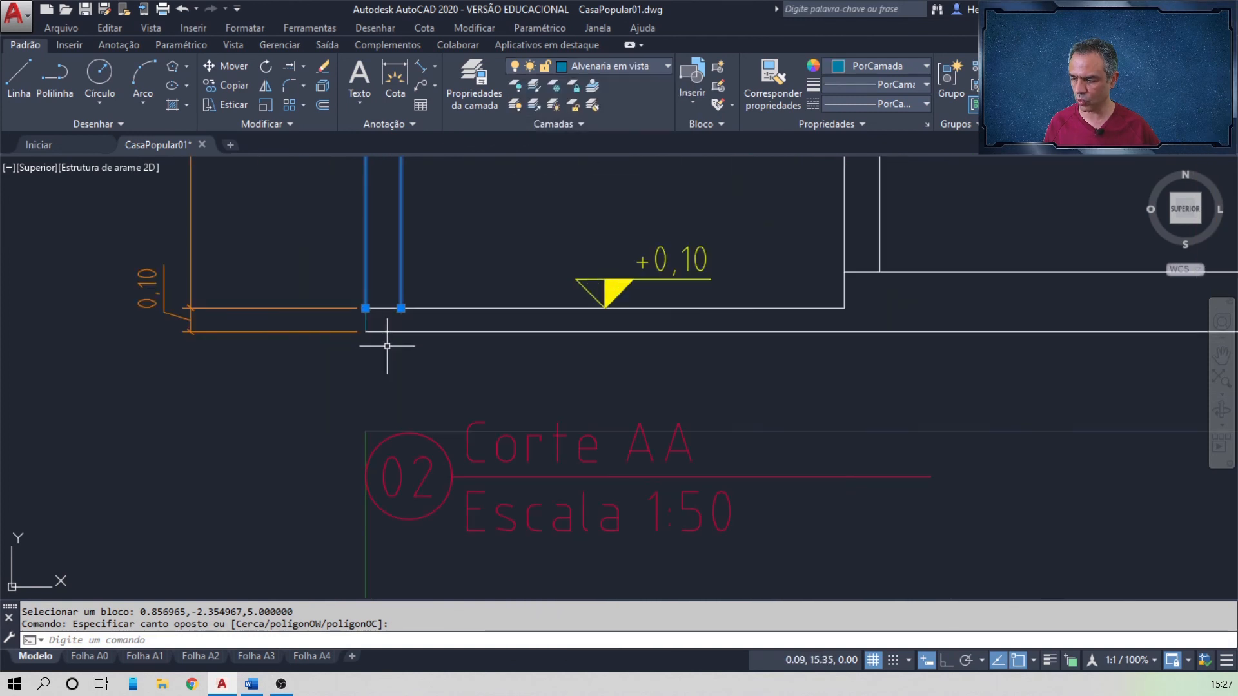
key(Escape)
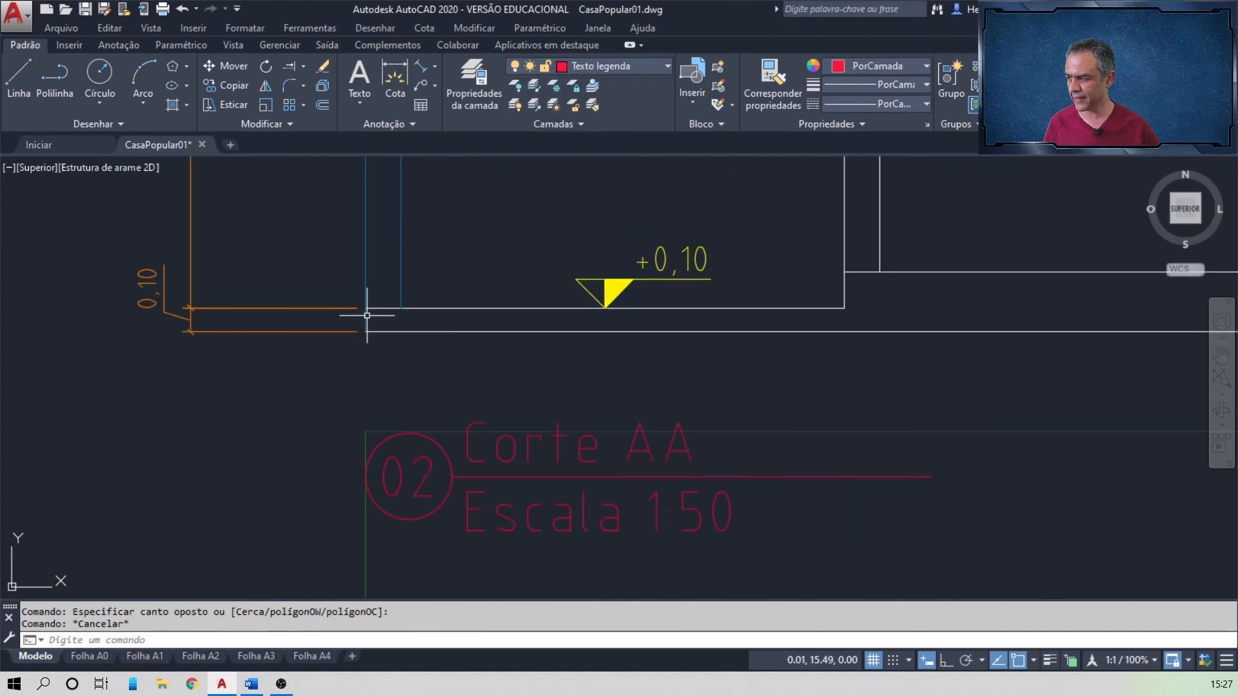
- Change the short vertical line closing the left end of the floor slab to the layer Alvenaria em corte
click(367, 315)
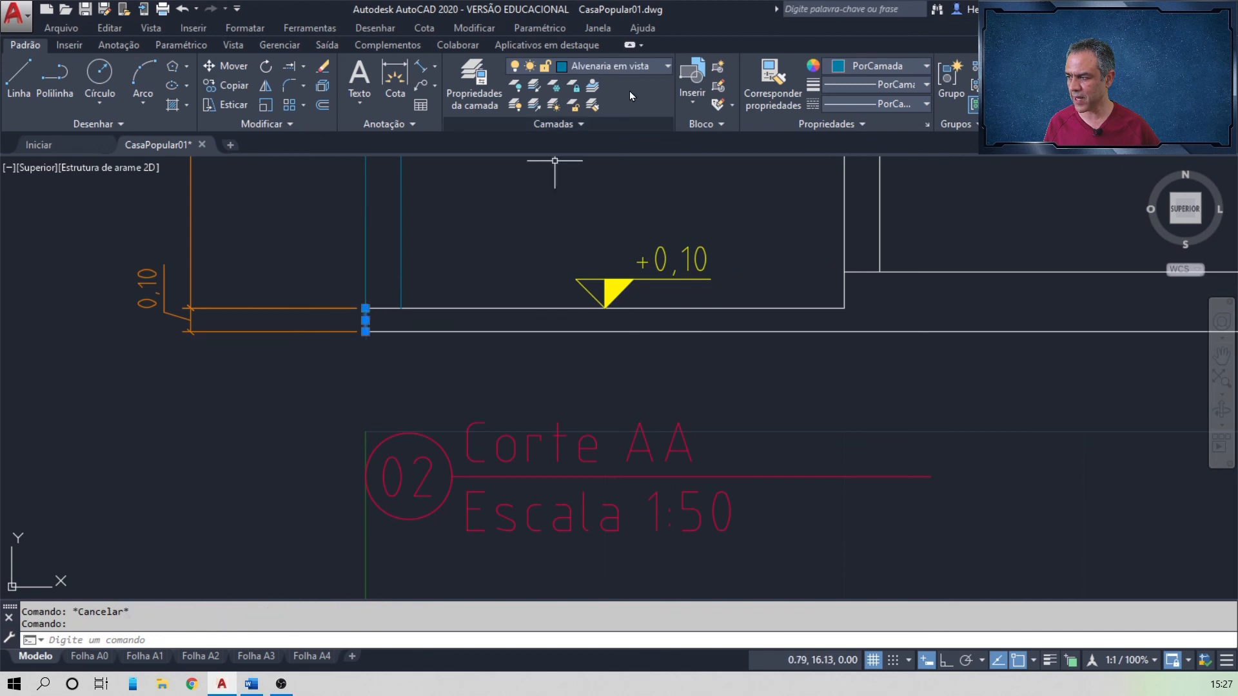
click(649, 68)
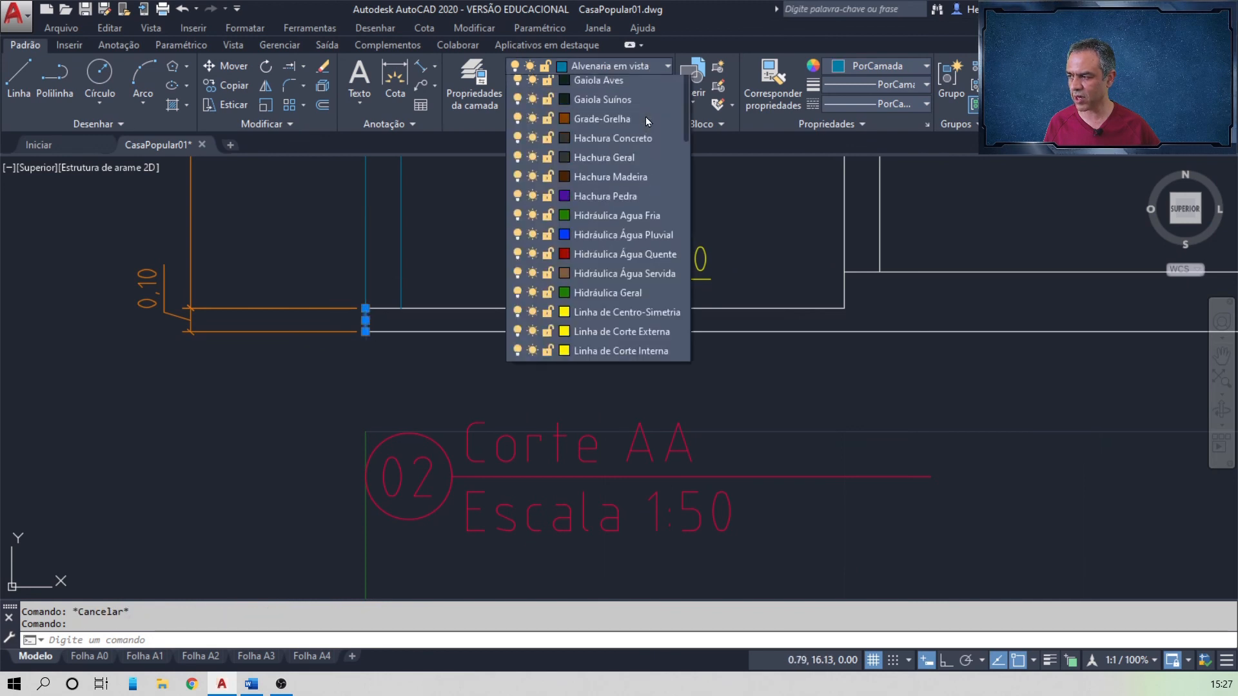
click(642, 103)
key(Escape)
- Reread the tie-beam instructions of step 13 in Word, return to AutoCAD and make Alvenaria em corte the current layer
key(alt+Tab)
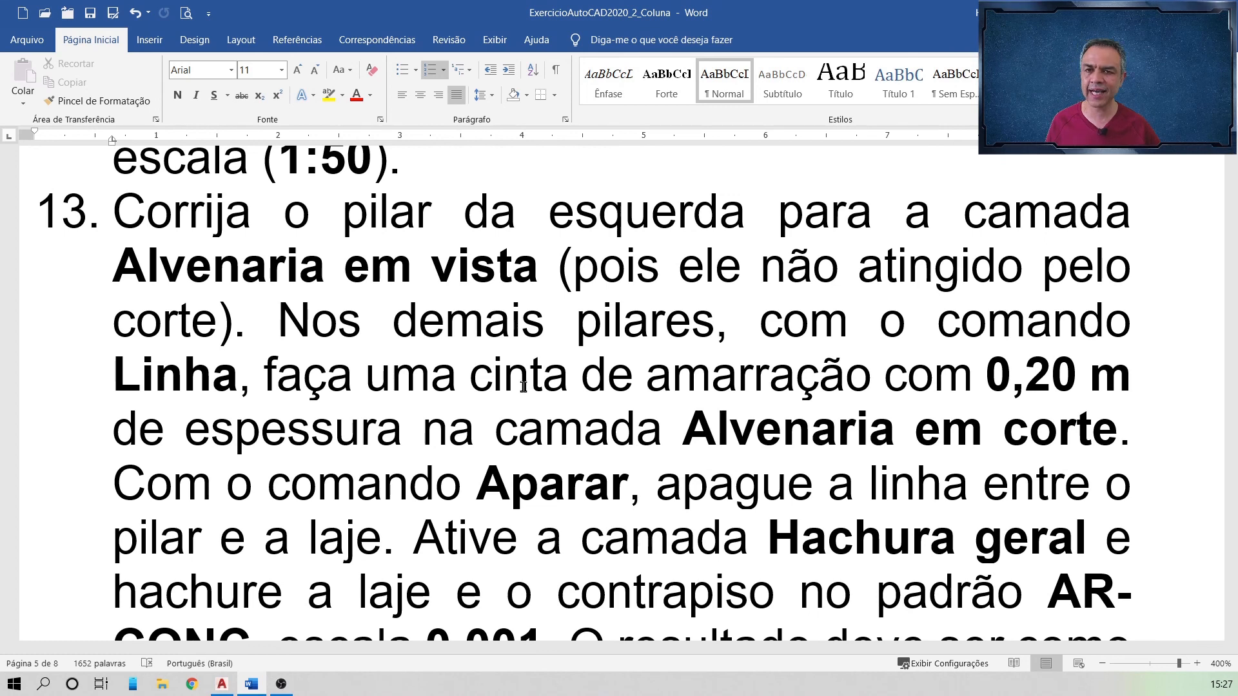
key(alt+Tab)
scroll(553, 316, down, 2)
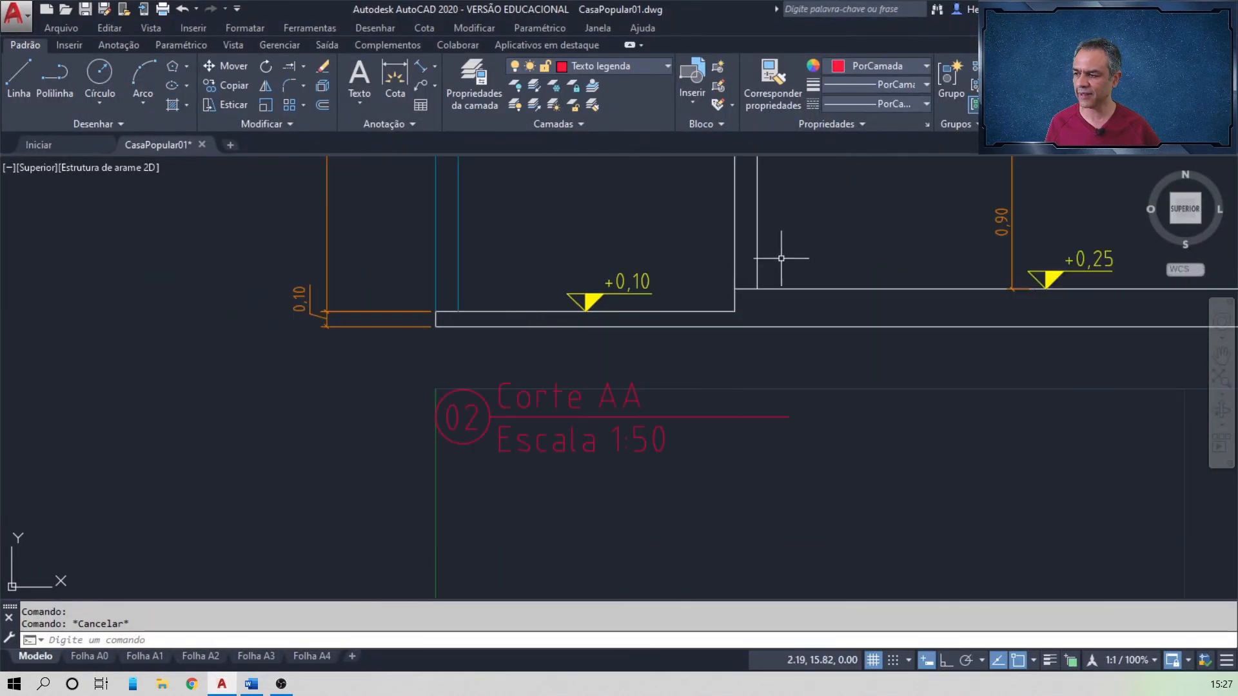
middle_drag(780, 258, 630, 544)
middle_drag(656, 310, 563, 423)
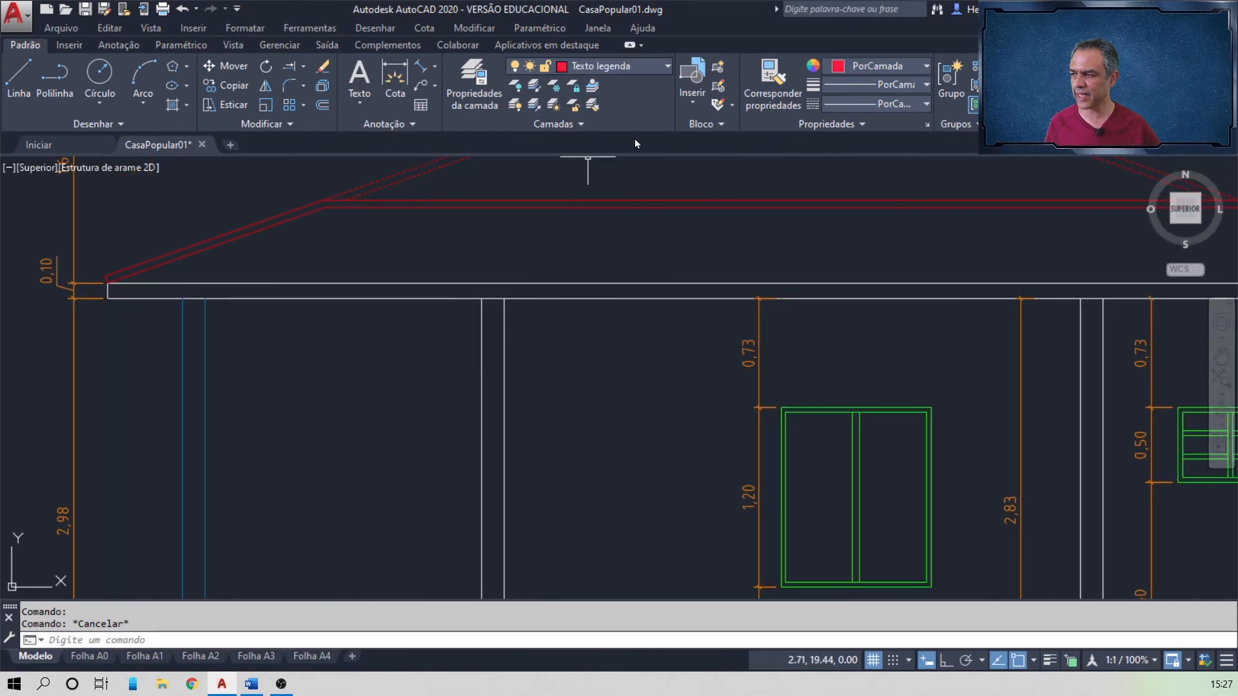
click(656, 66)
scroll(651, 132, up, 2)
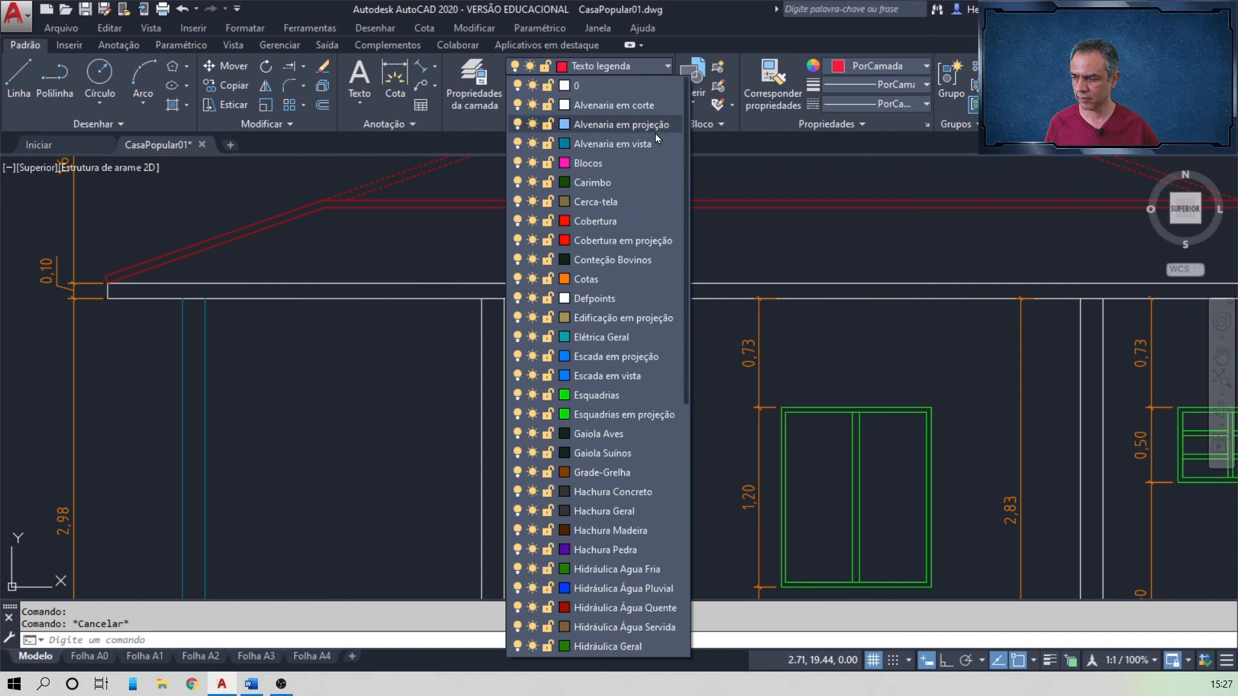
click(654, 107)
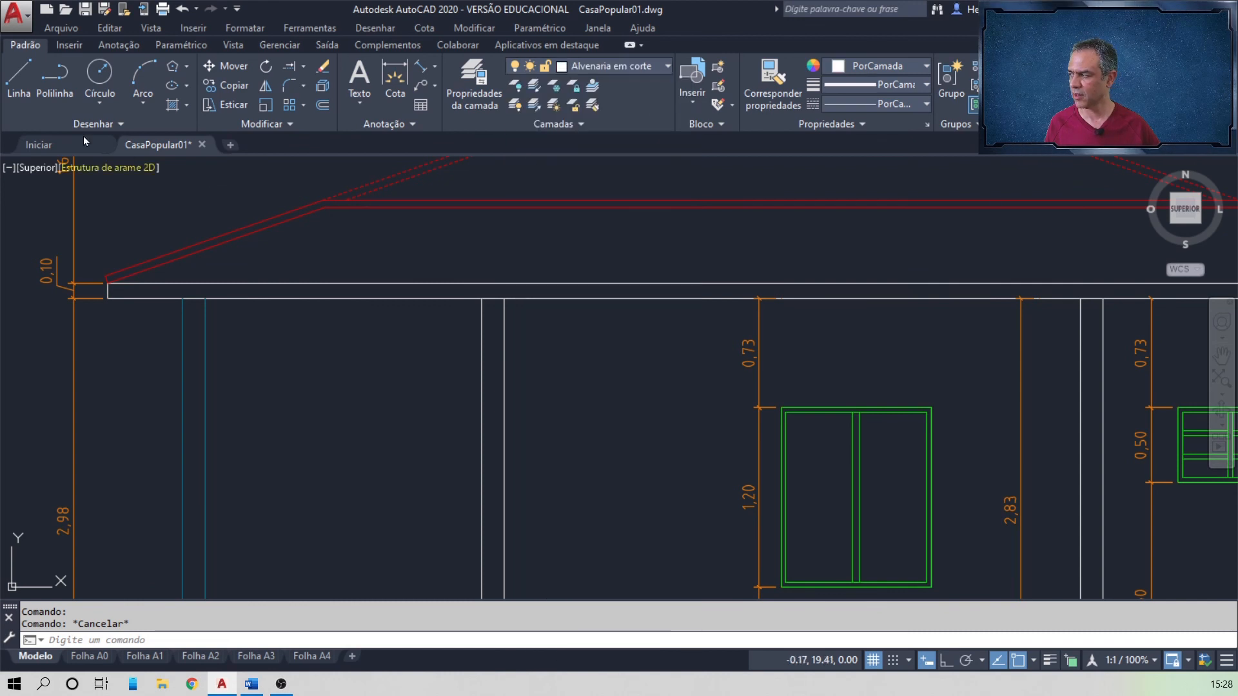
- Draw a line across the second pillar from the left, starting 0.2 below its top-left corner and ending perpendicular to its right side
click(14, 86)
scroll(445, 326, up, 2)
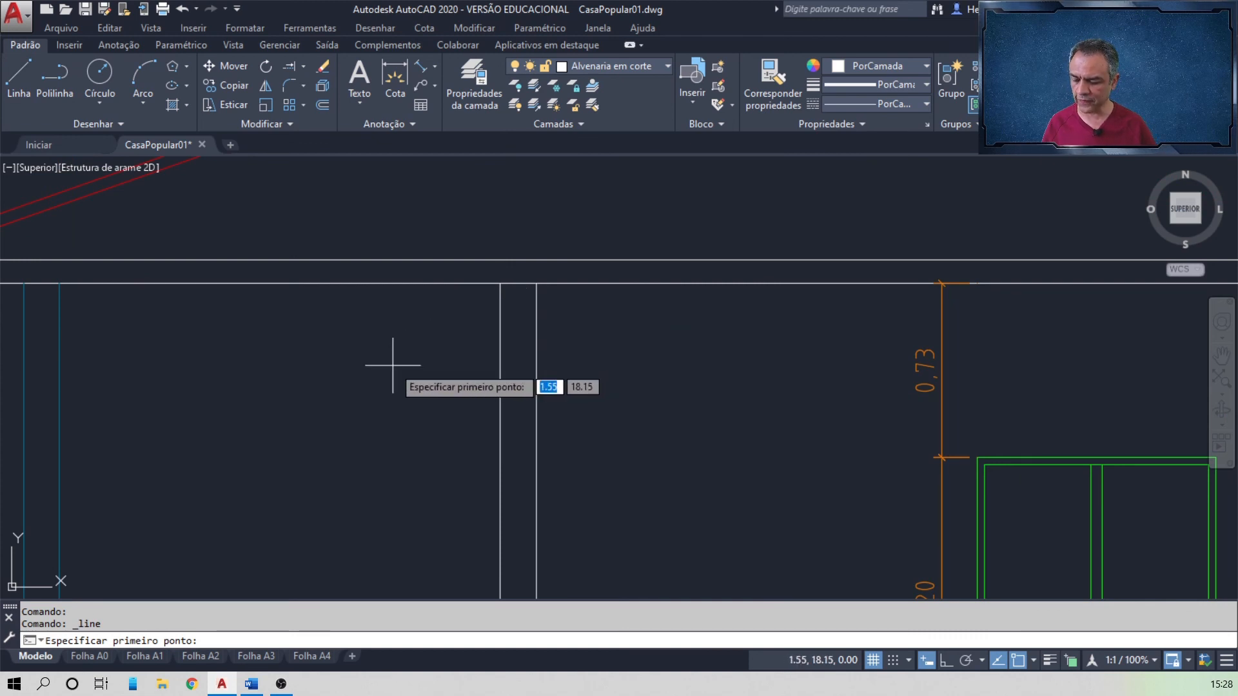
text(de)
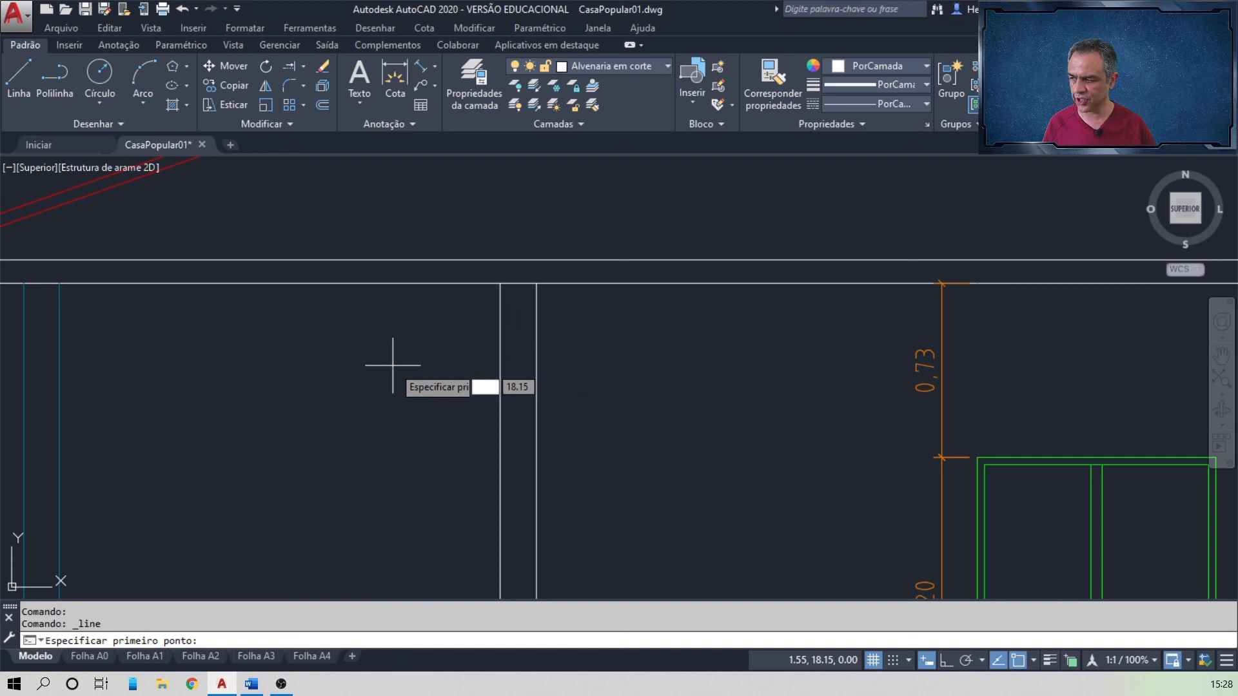
key(Return)
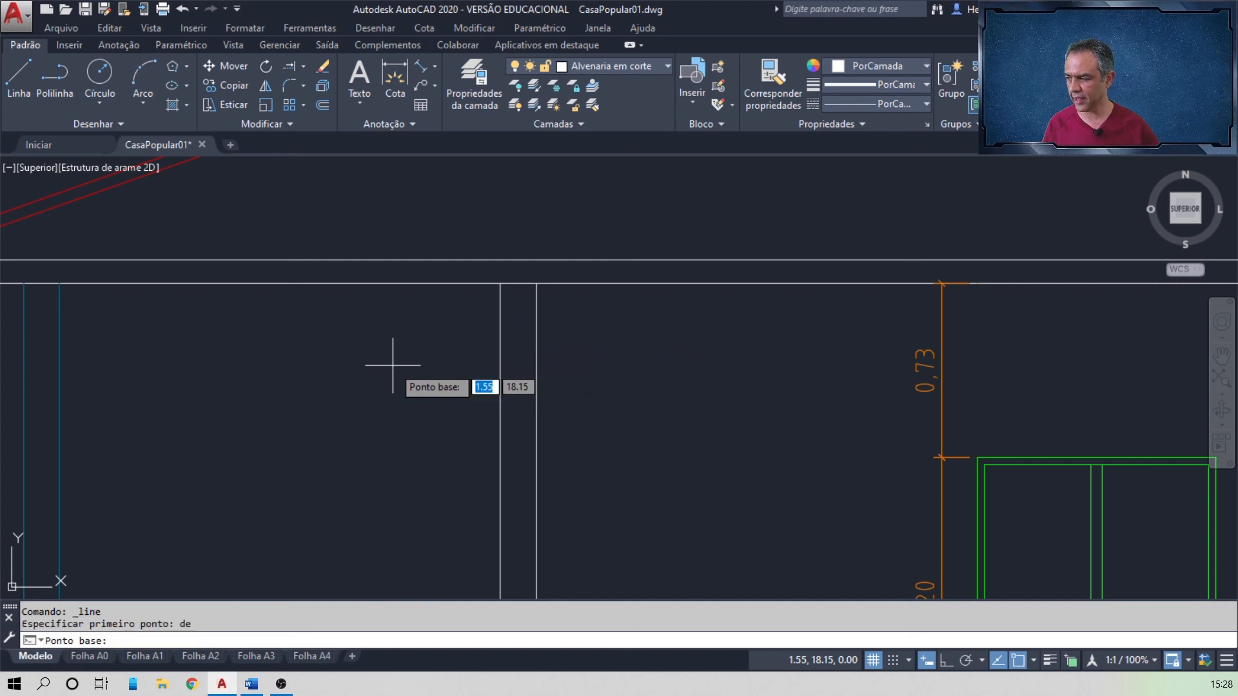
click(493, 304)
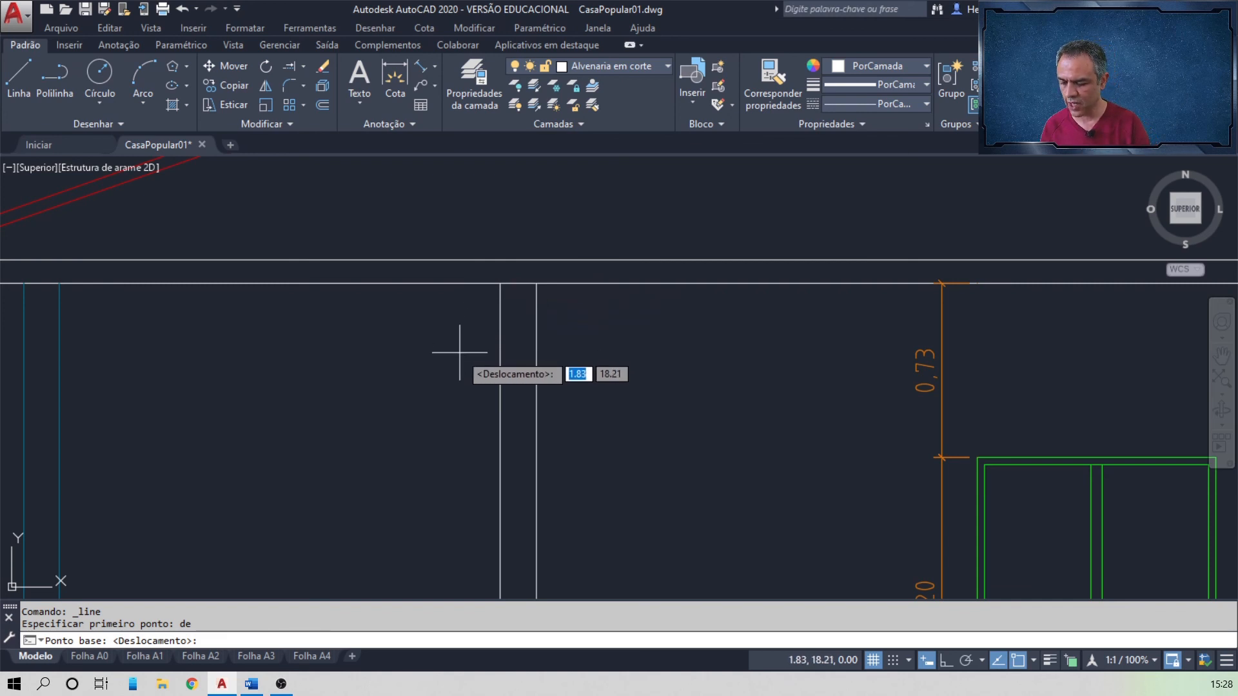
text(@0.2)
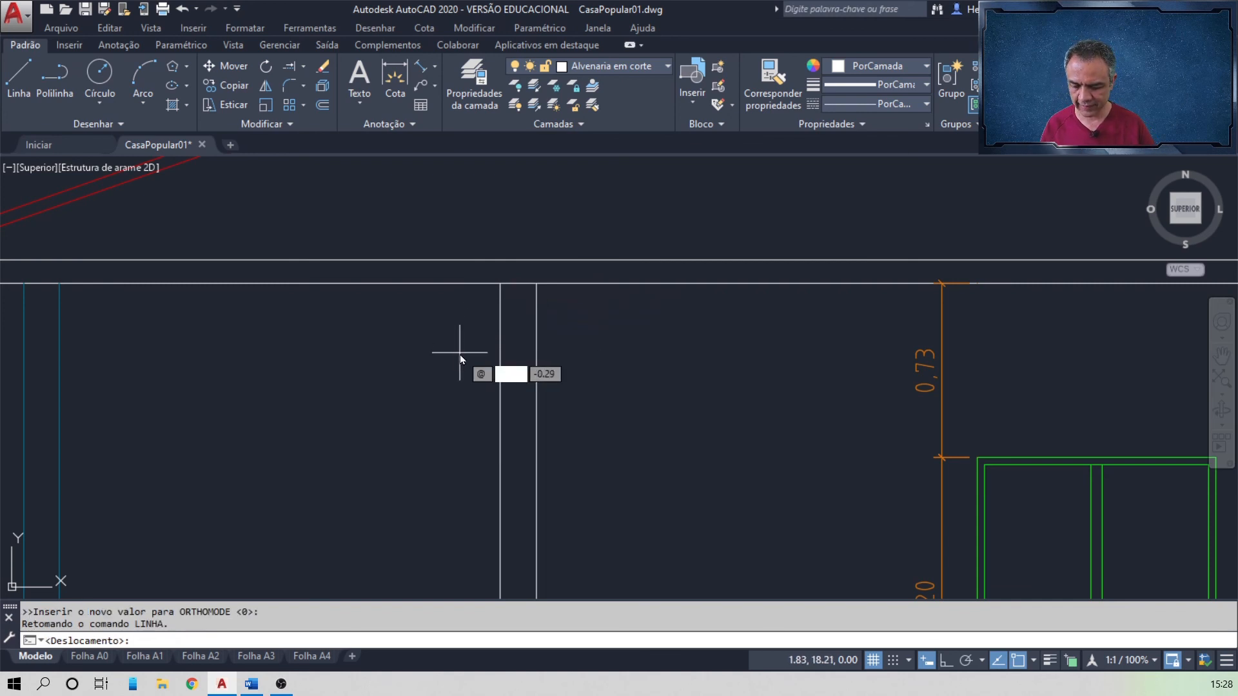
text(<240°)
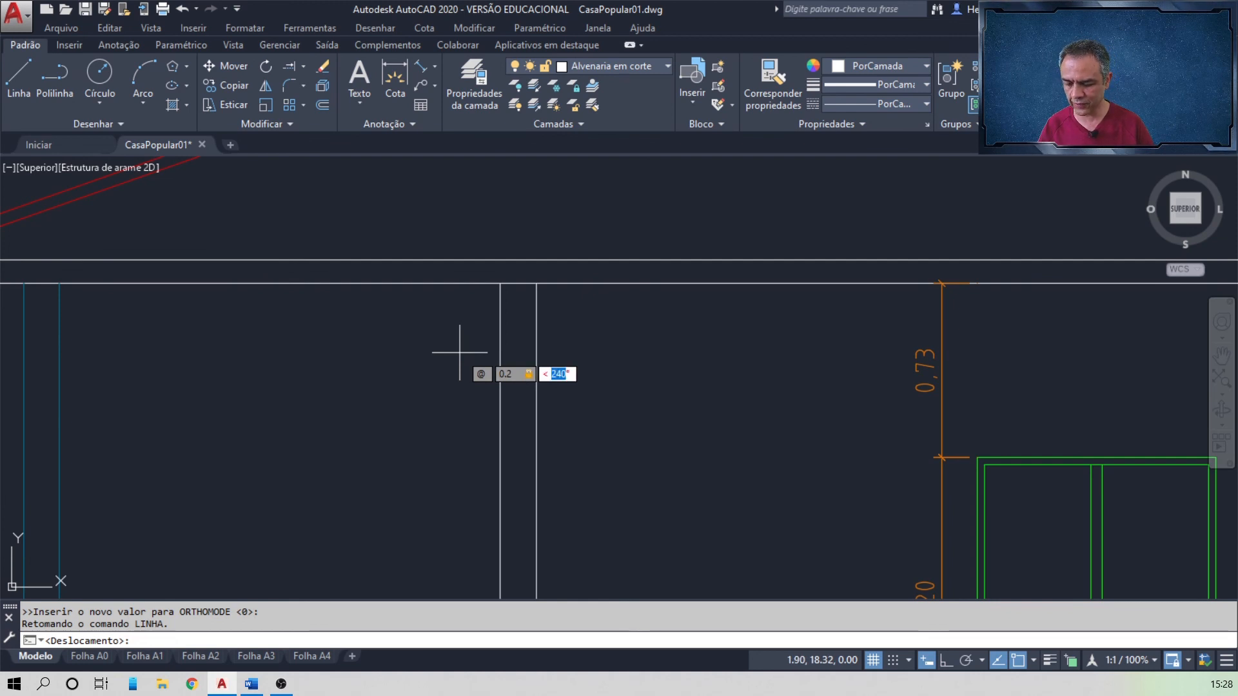
text(270)
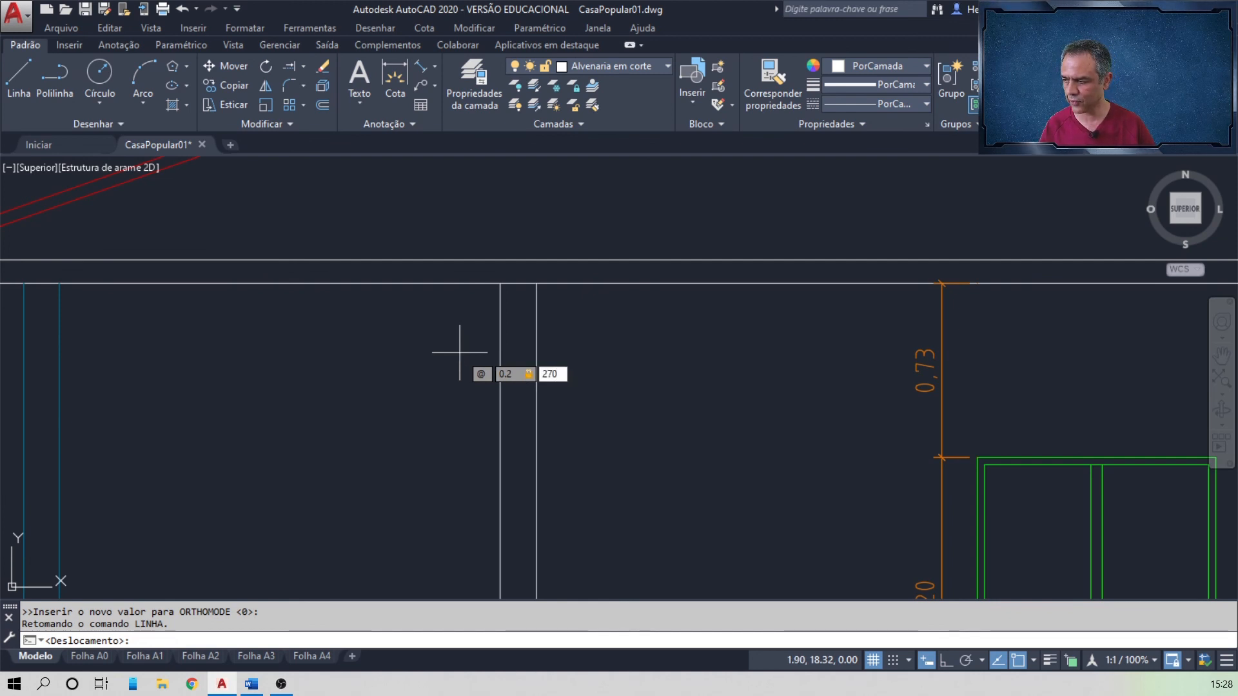
key(Return)
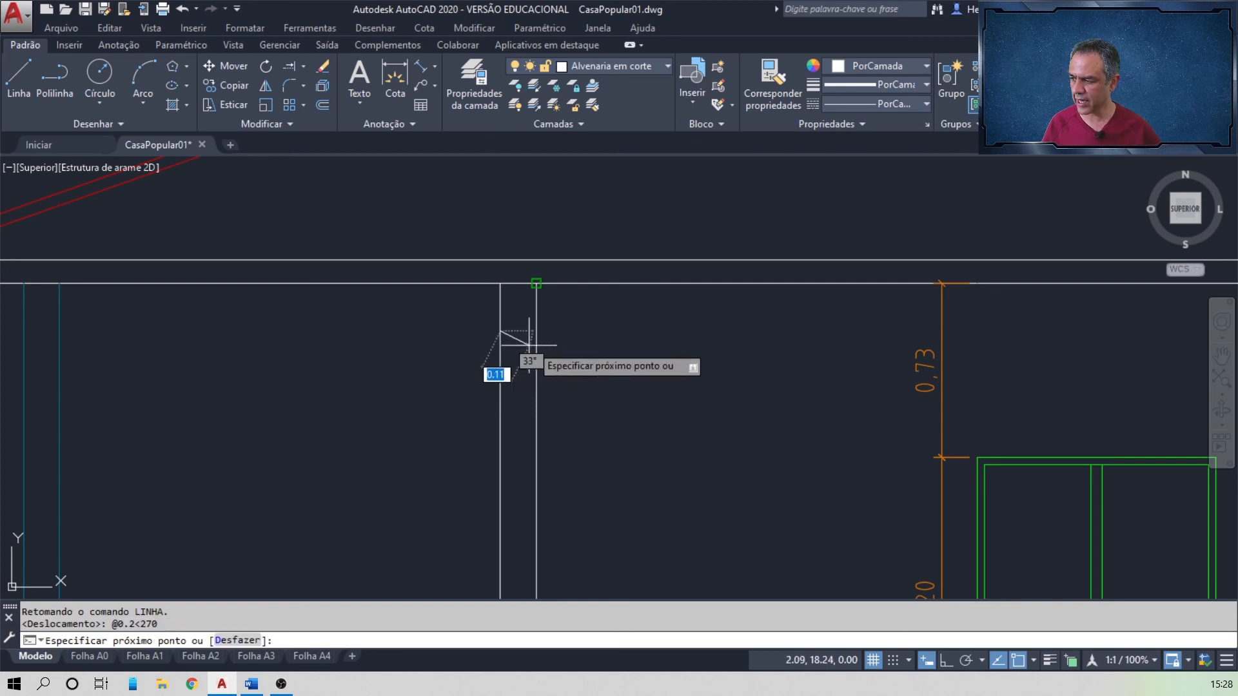
shift+right_click(581, 355)
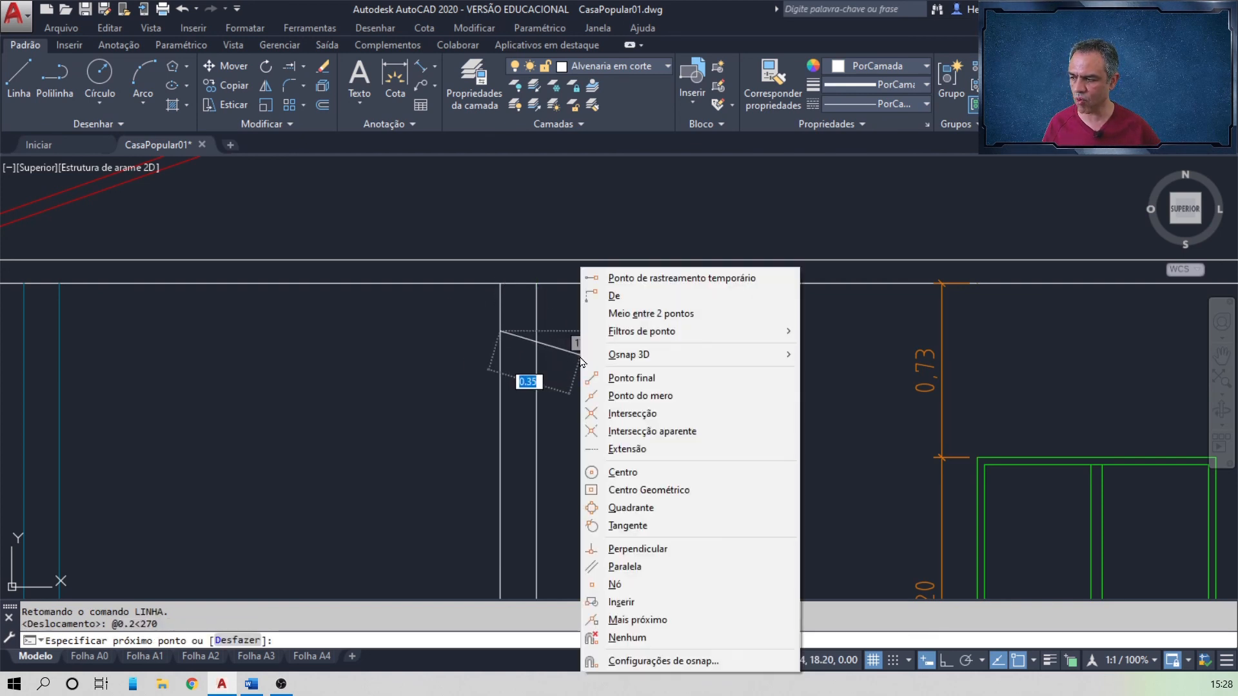
click(663, 549)
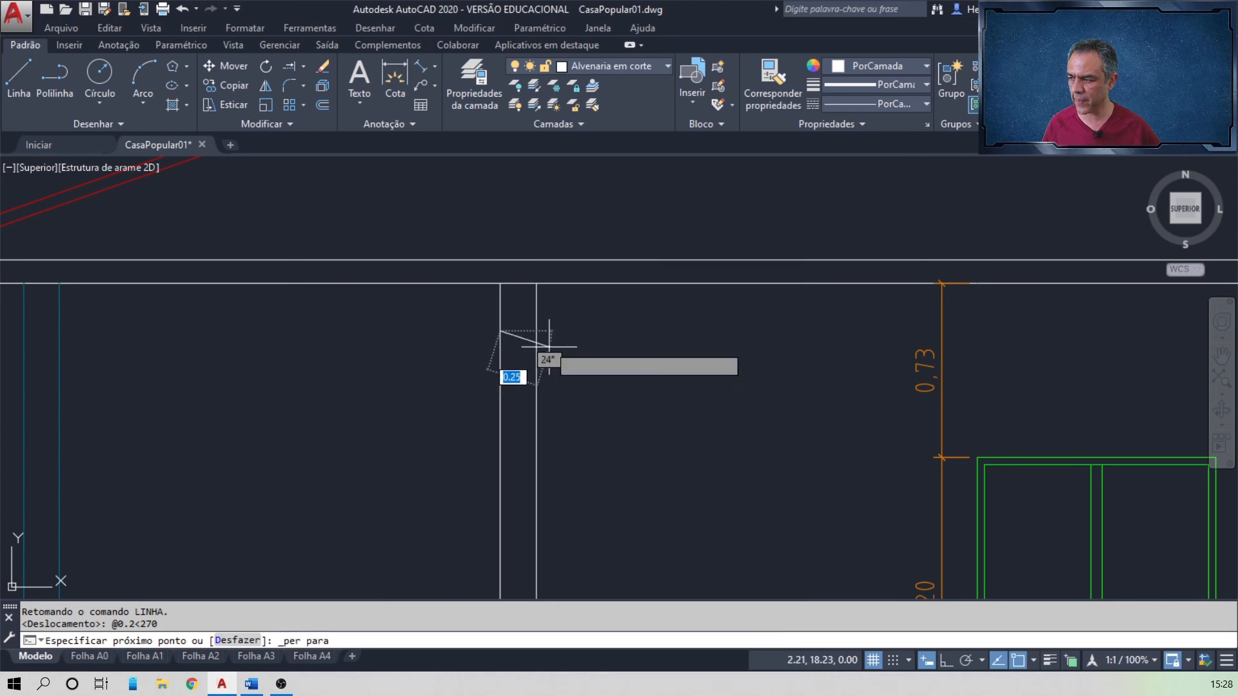
click(536, 331)
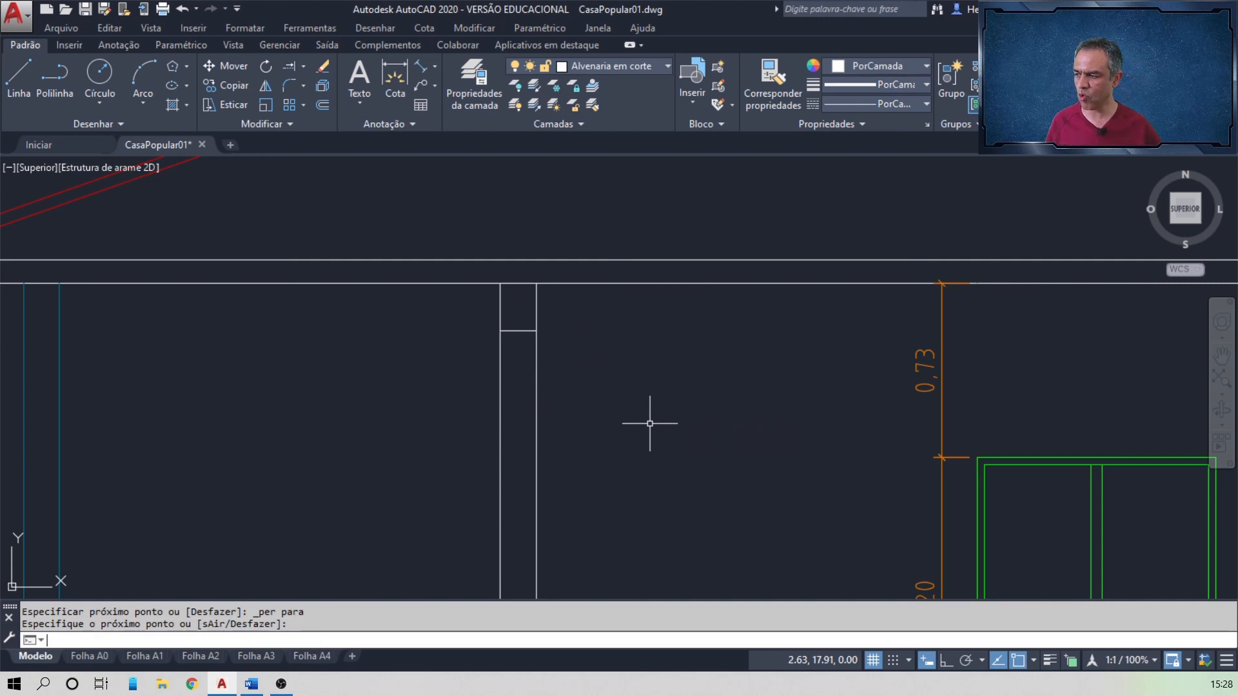
- Copy the tie-beam line from the second pillar to the third and fourth pillars, using the pillars' top-left corners as reference points
click(240, 89)
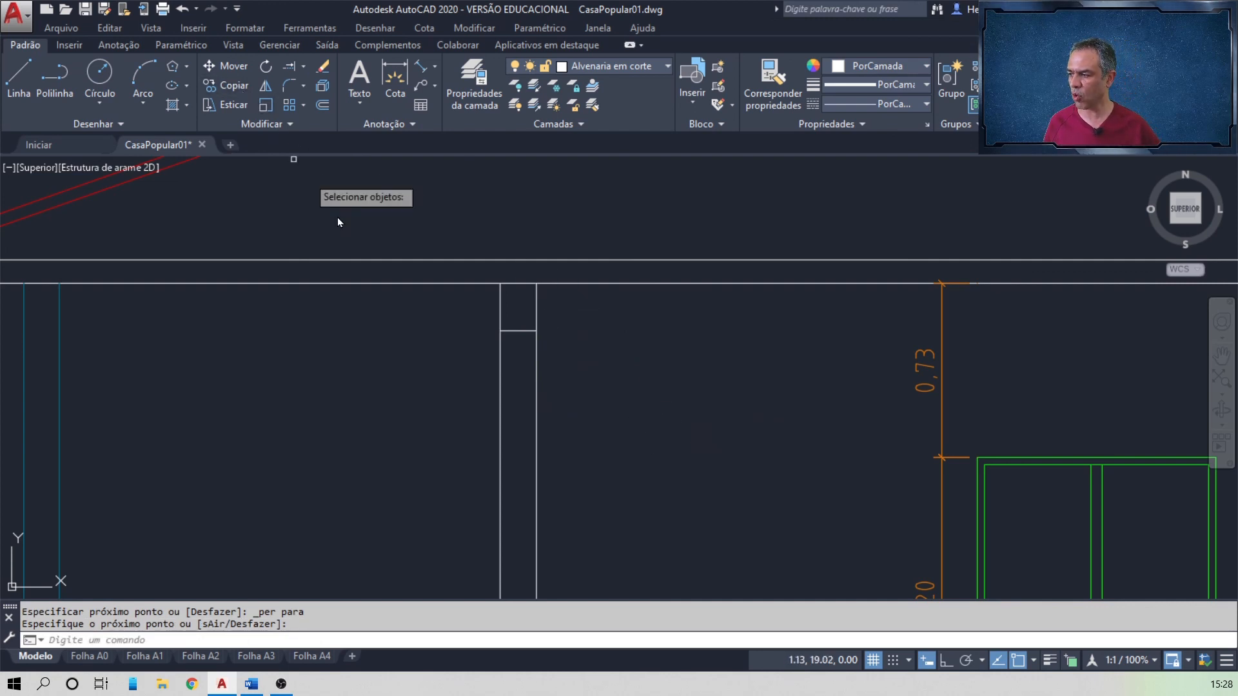
click(516, 331)
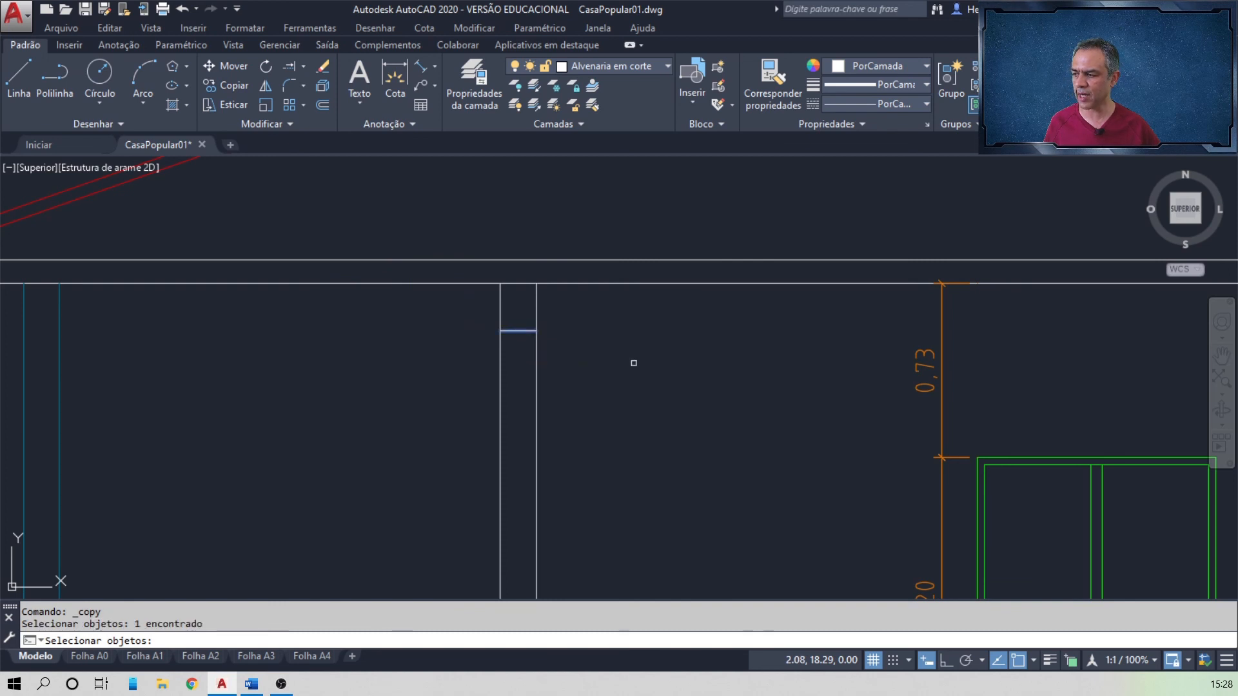
key(Return)
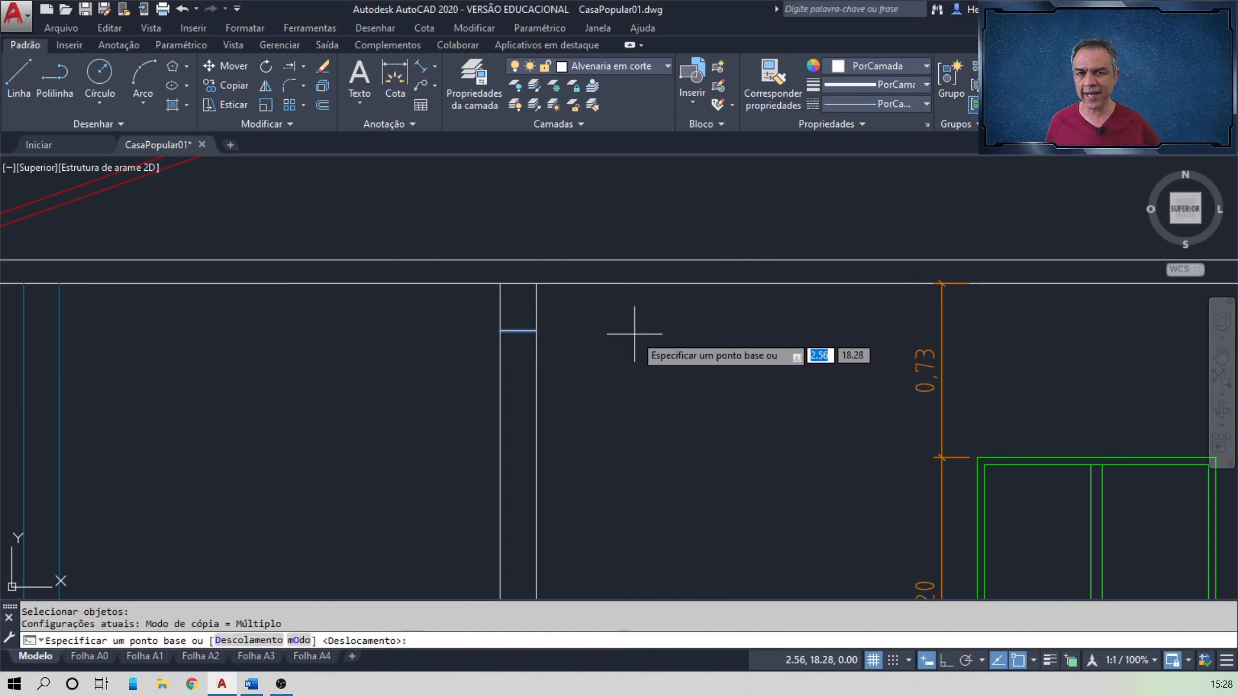
click(499, 283)
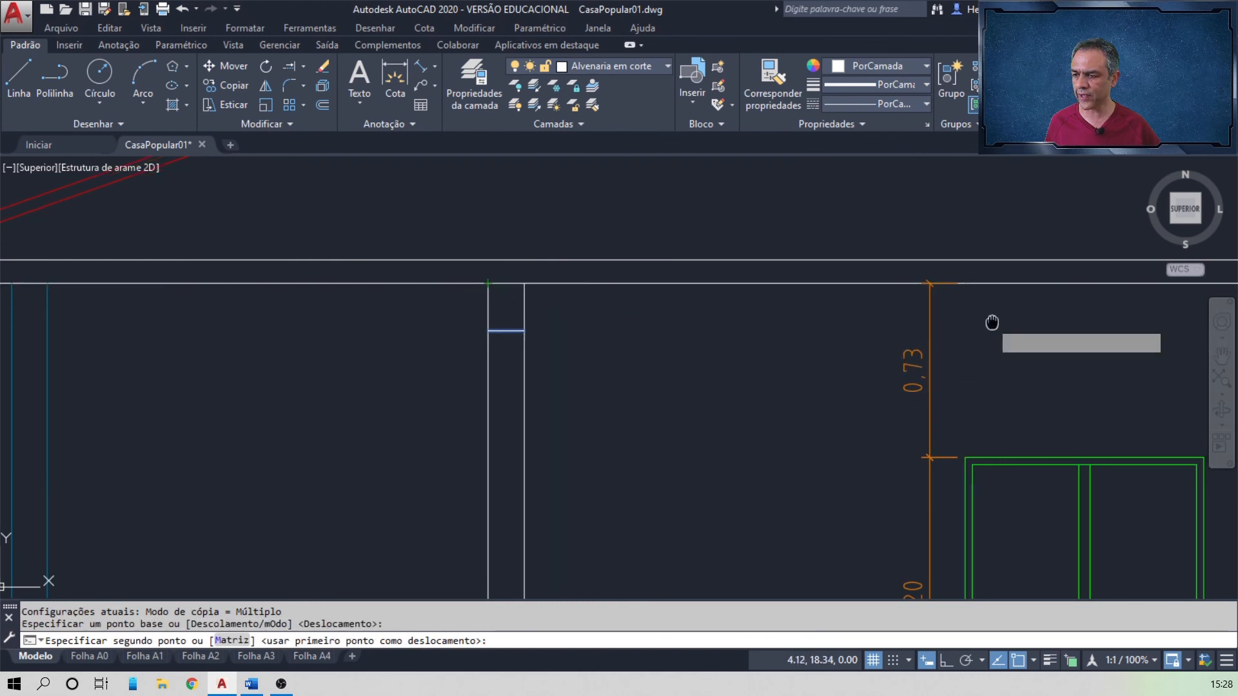
middle_drag(993, 321, 145, 325)
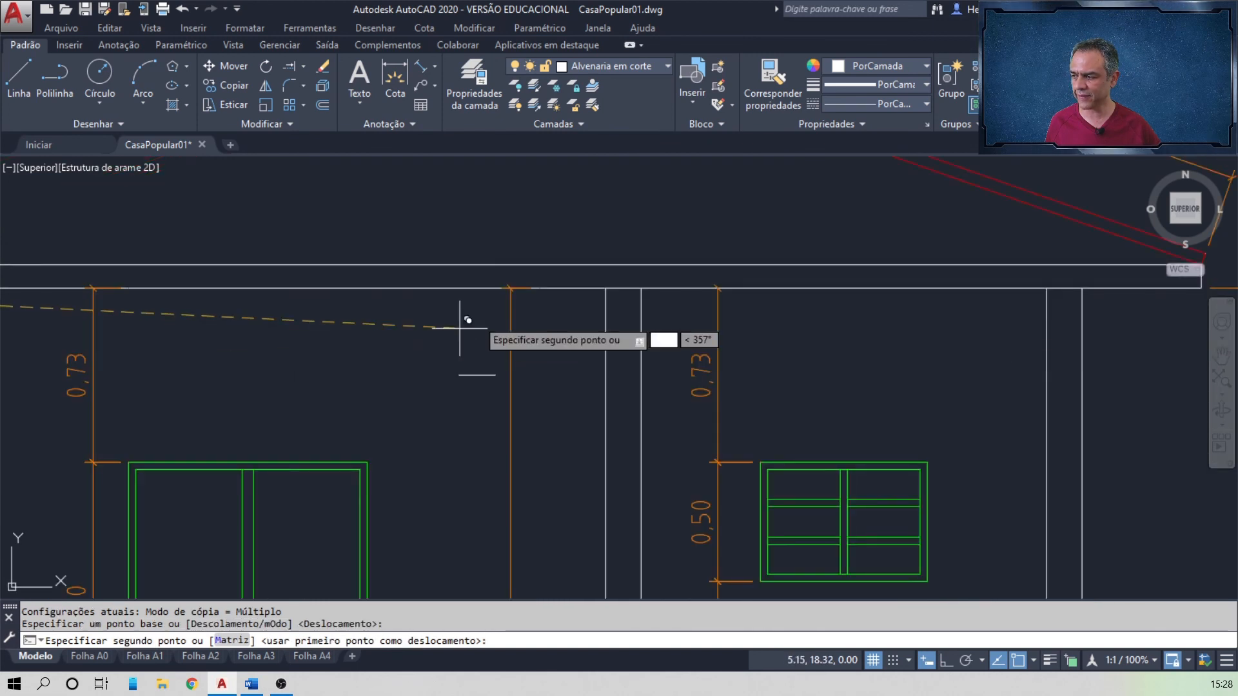
click(605, 288)
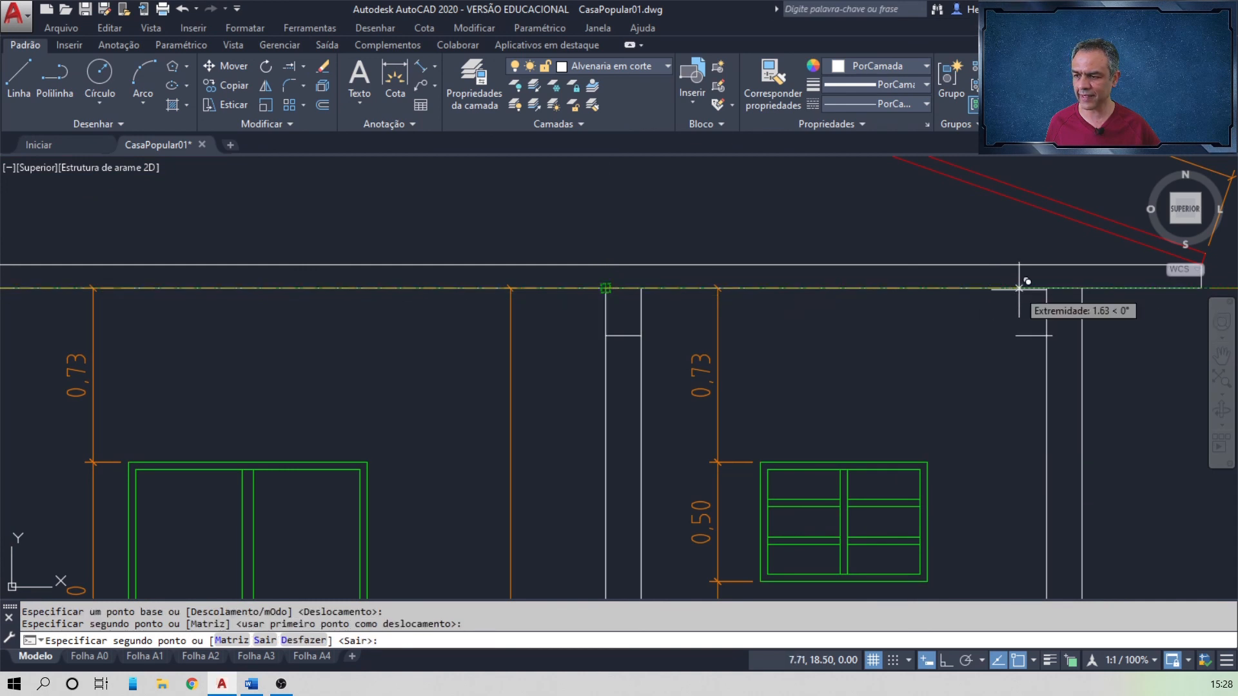
click(1046, 288)
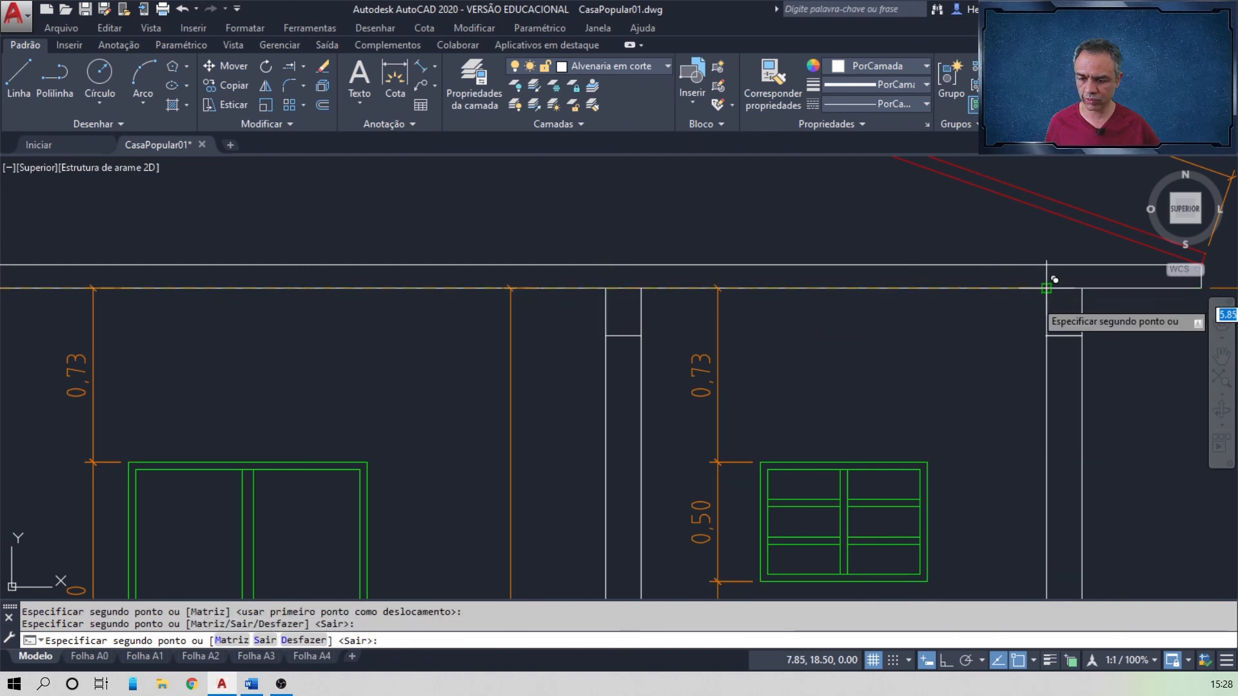
key(Return)
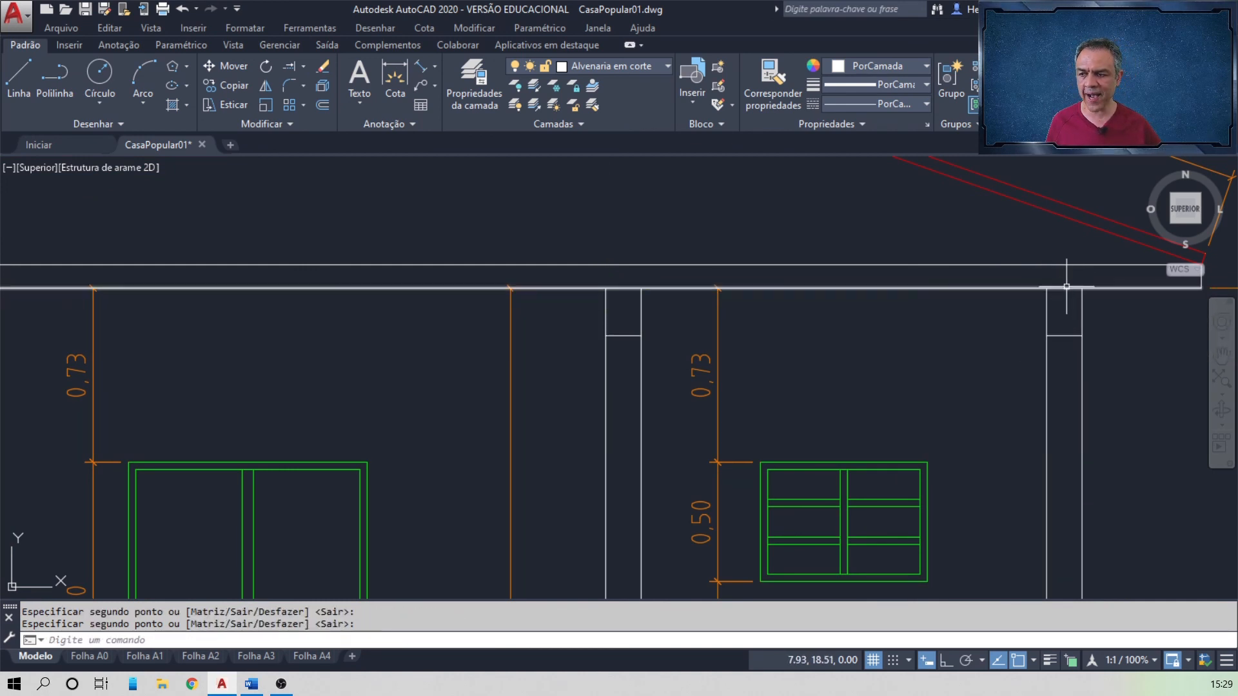
- Trim away the slab's lower line where it crosses the tops of the three cut pillars
click(289, 66)
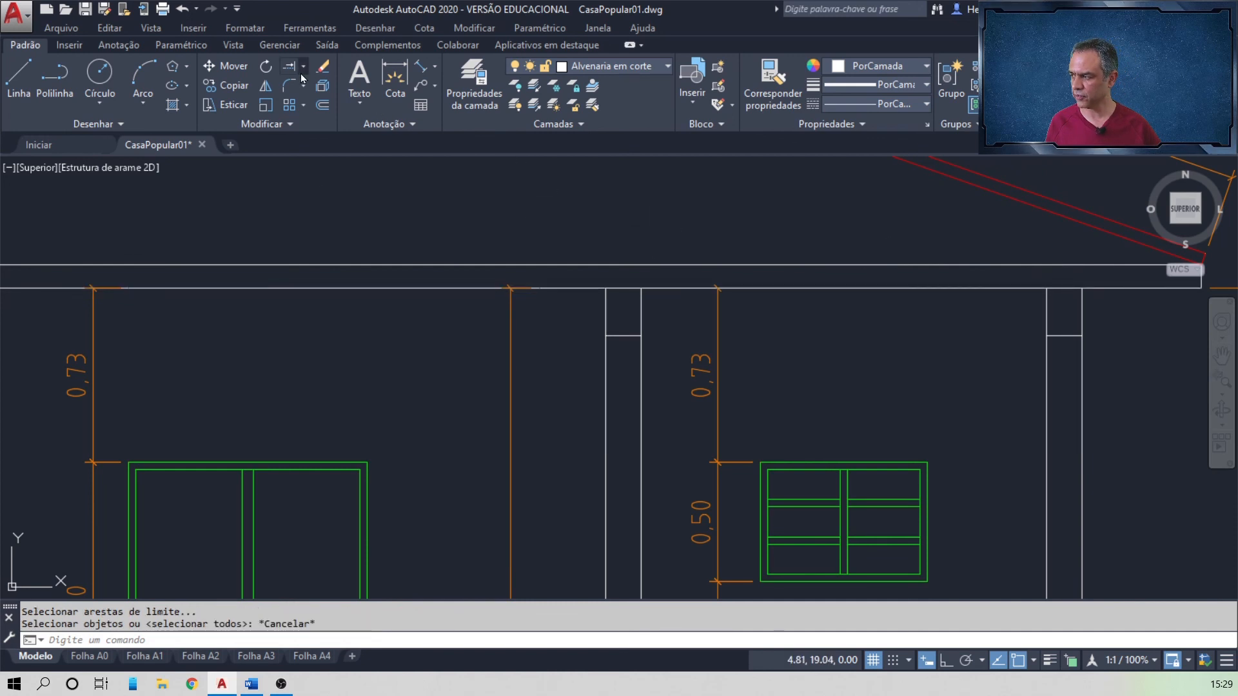
click(303, 66)
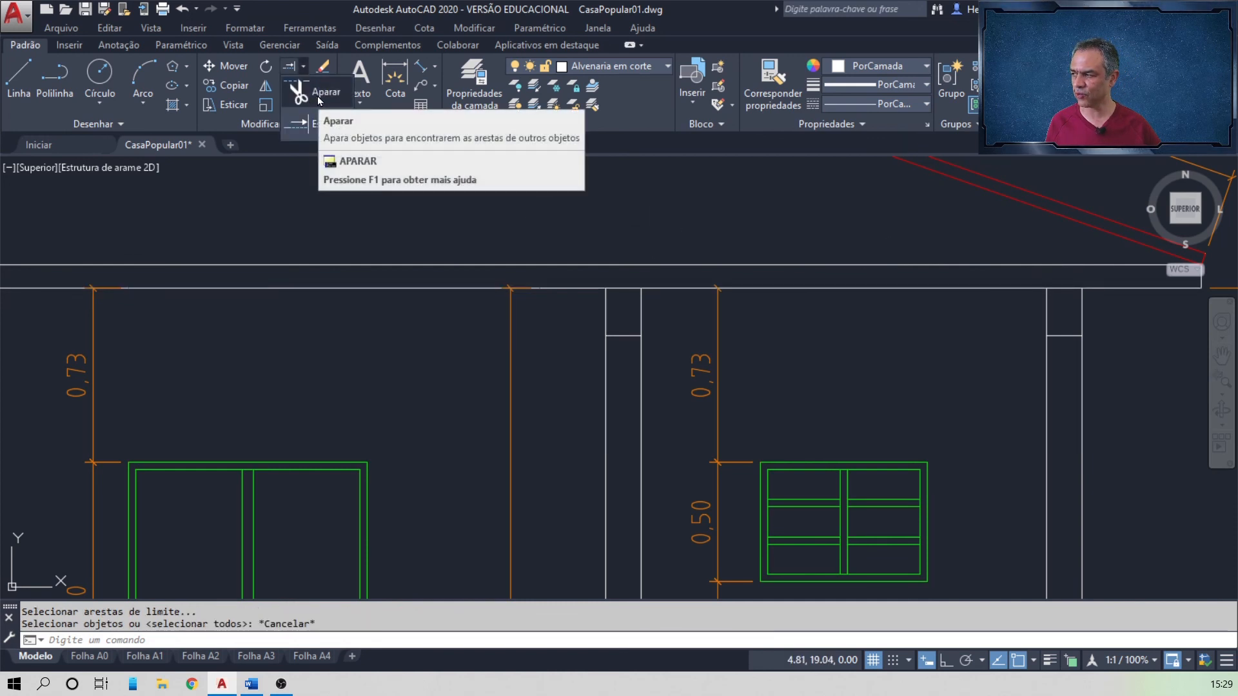
click(317, 95)
key(Return)
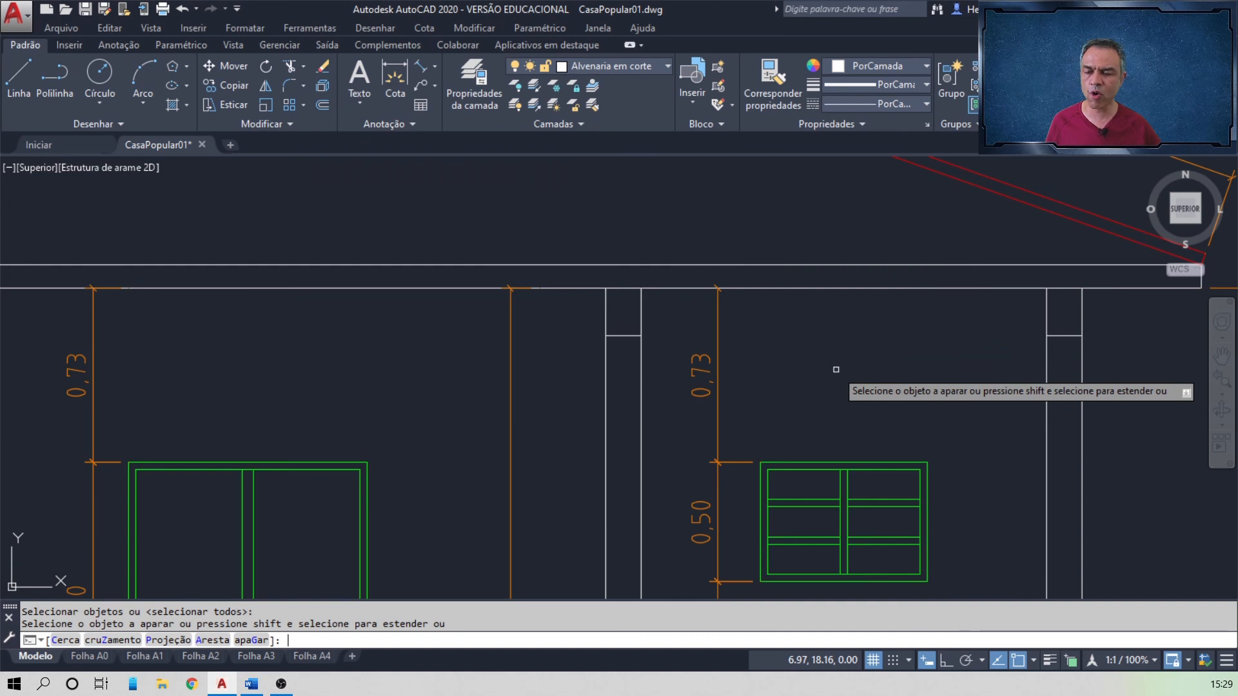
click(1064, 289)
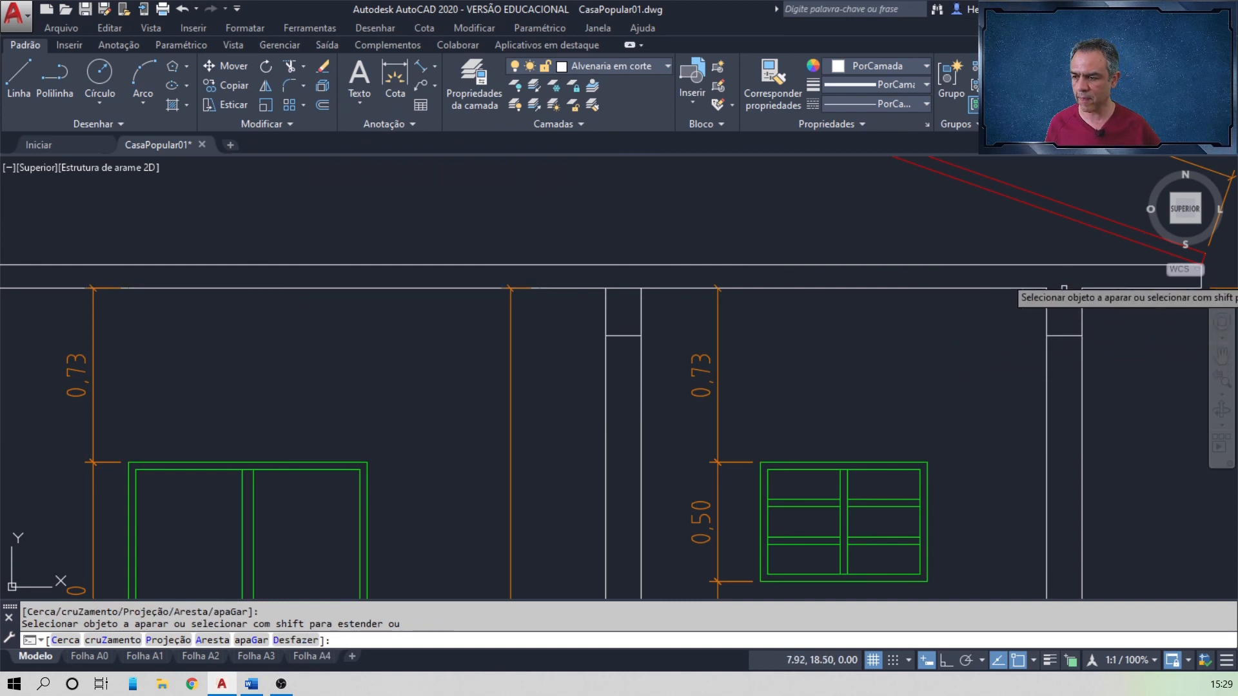
click(624, 288)
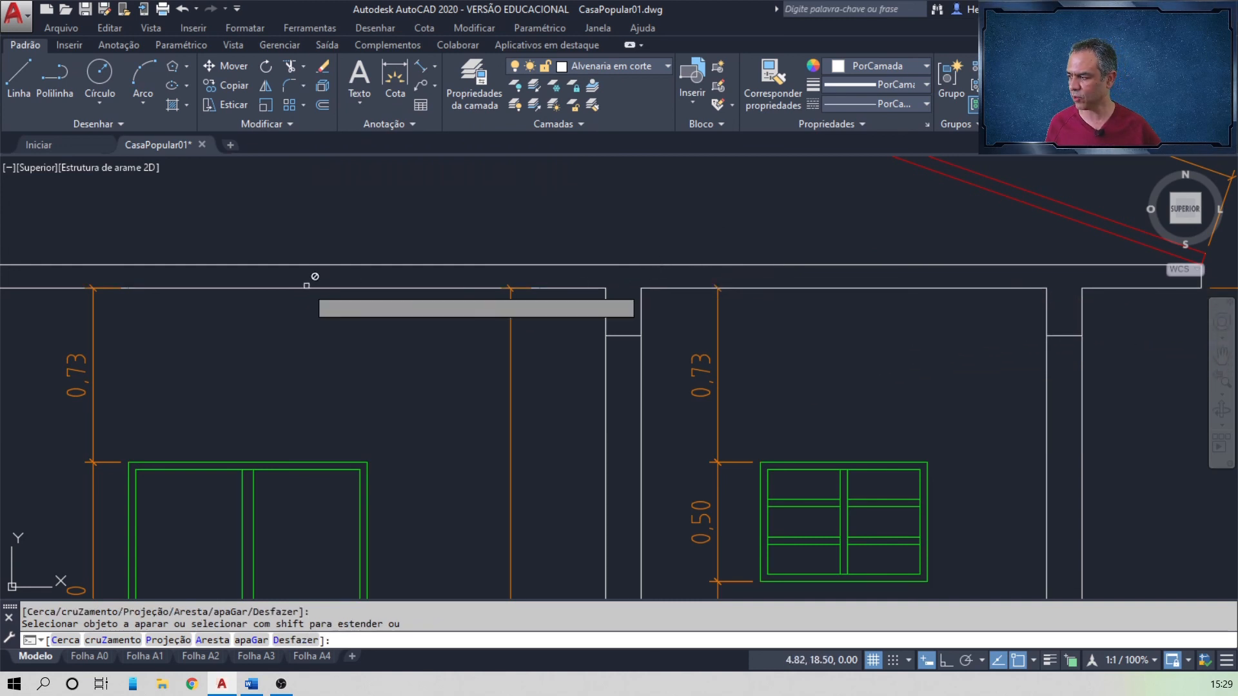
mouse_move(297, 331)
middle_down()
mouse_move(713, 314)
mouse_move(887, 340)
middle_up()
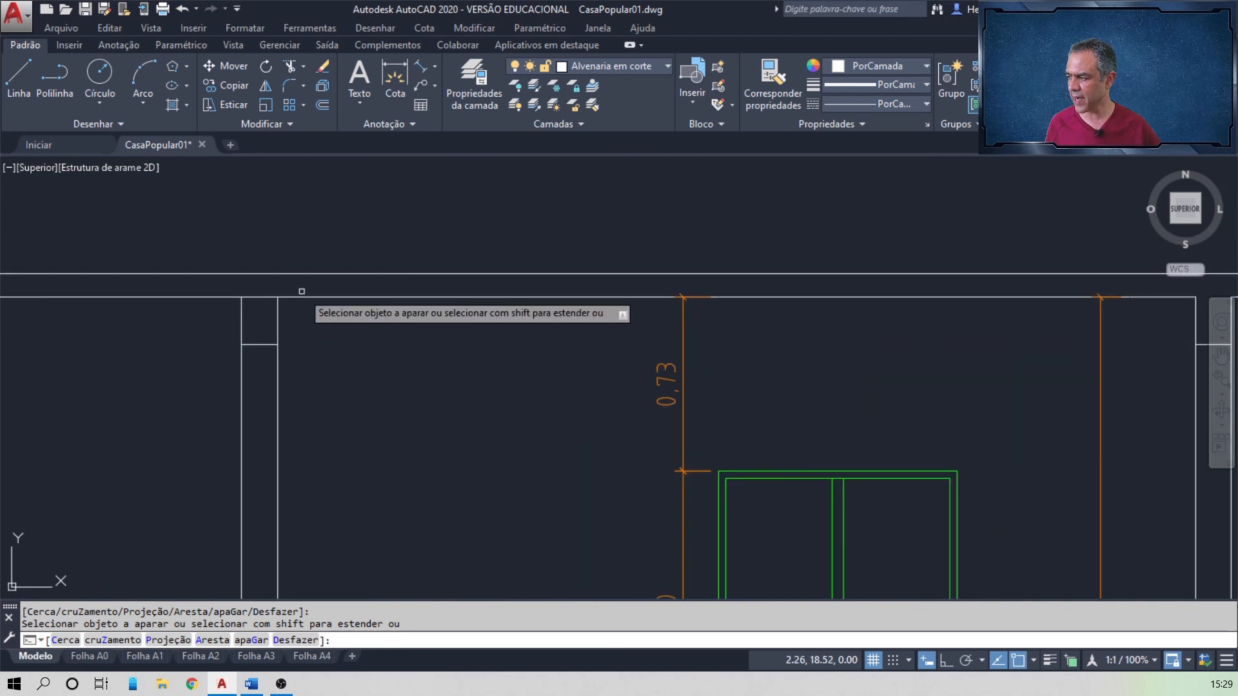
click(267, 297)
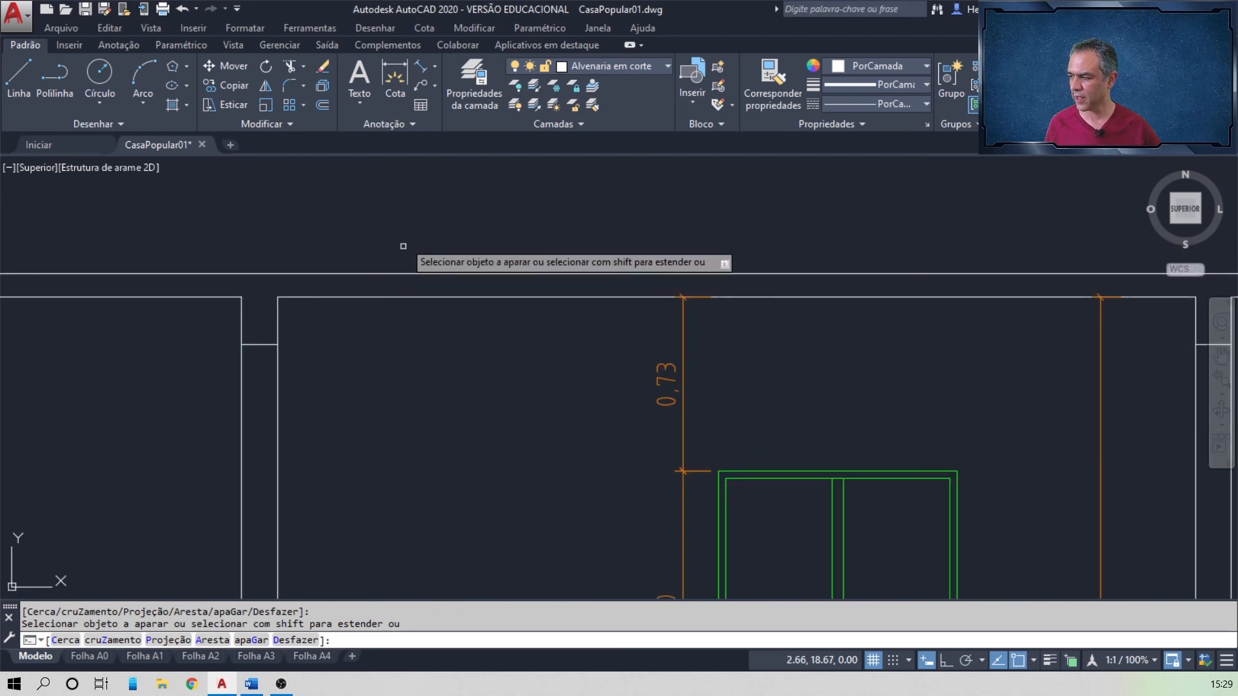
key(Escape)
scroll(459, 284, down, 4)
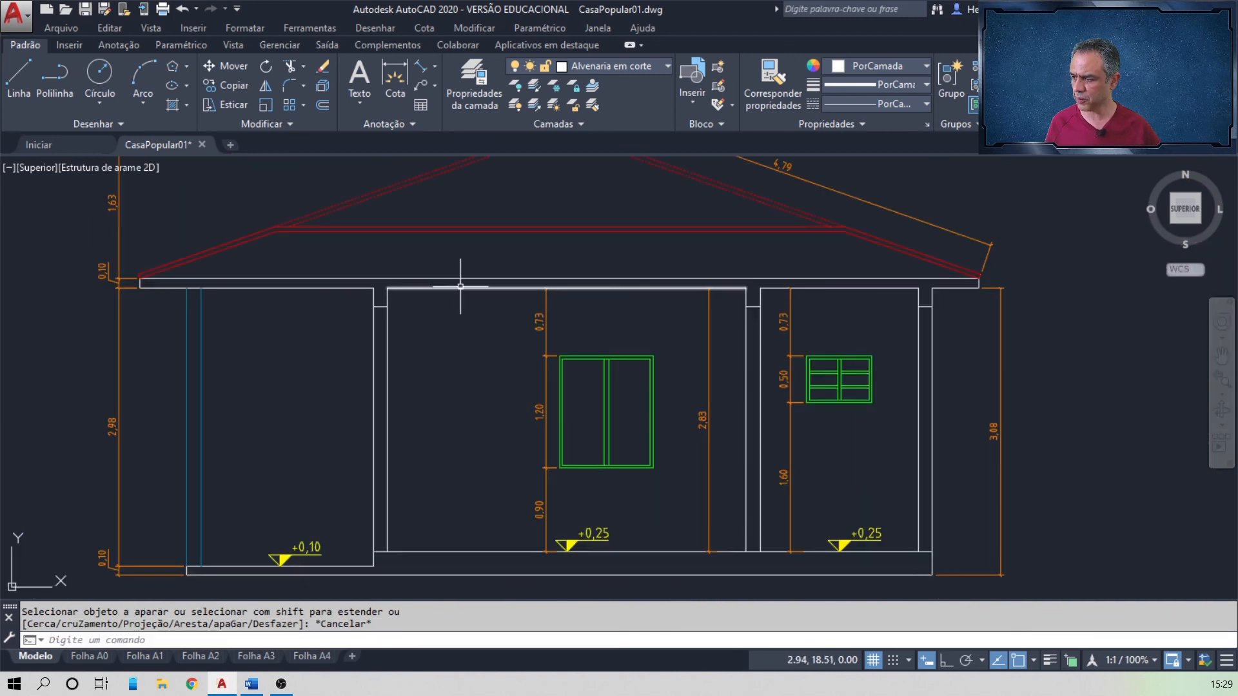
- Read the hatching instructions of step 13 in Word, return to AutoCAD and make Hachura Geral the current layer
key(alt+Tab)
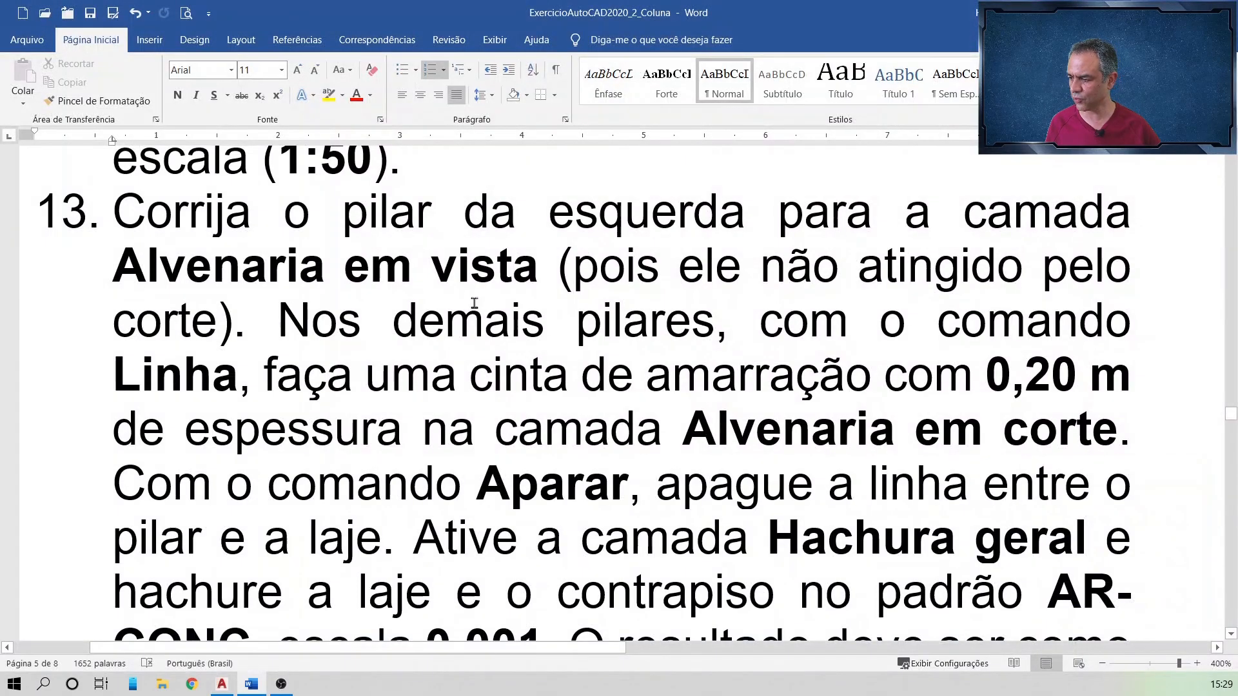
scroll(530, 492, down, 2)
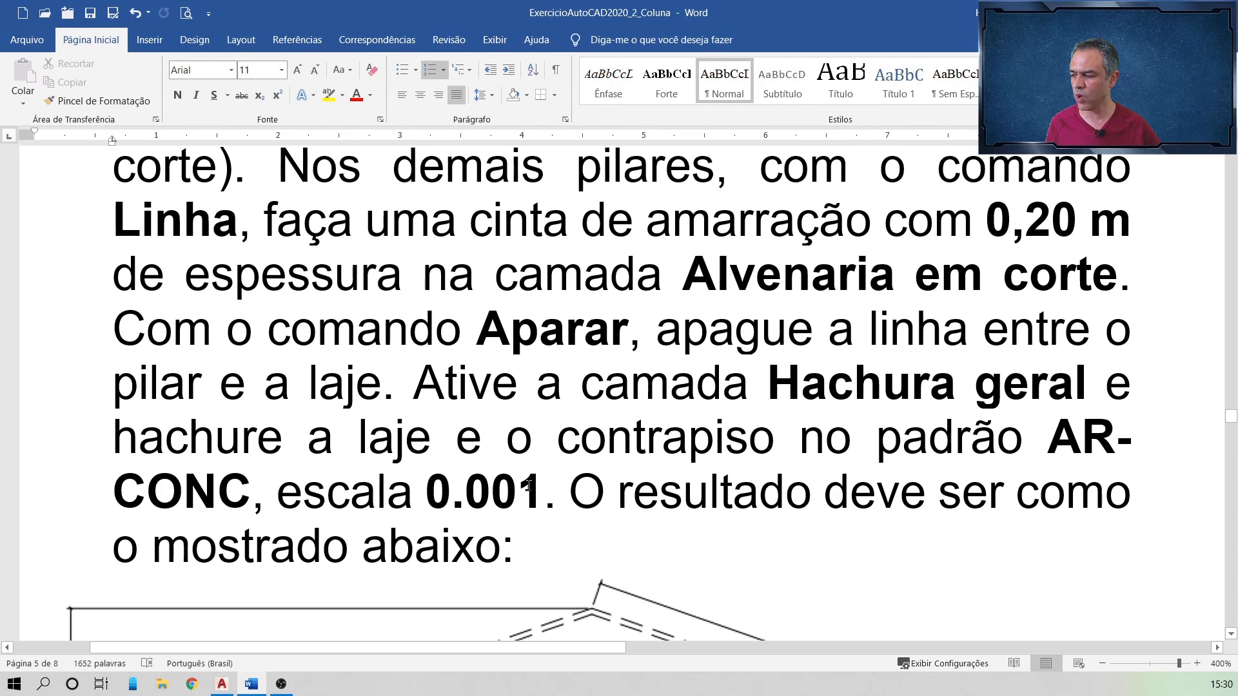
key(alt+Tab)
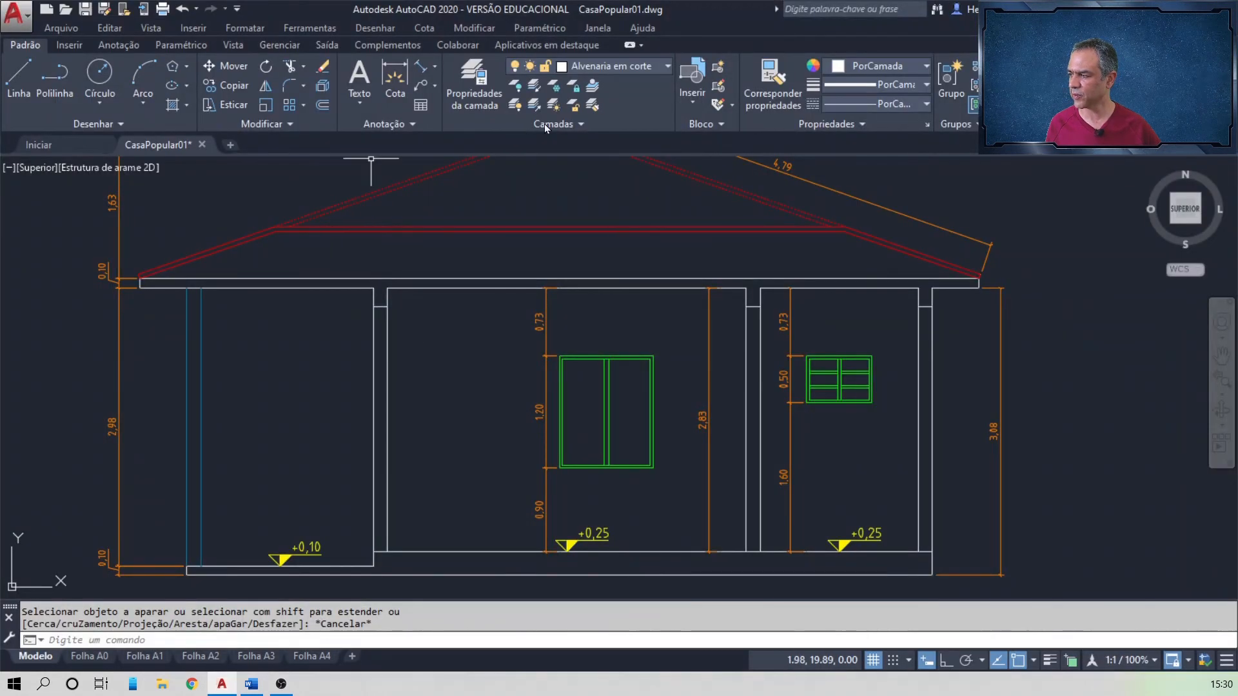
click(612, 66)
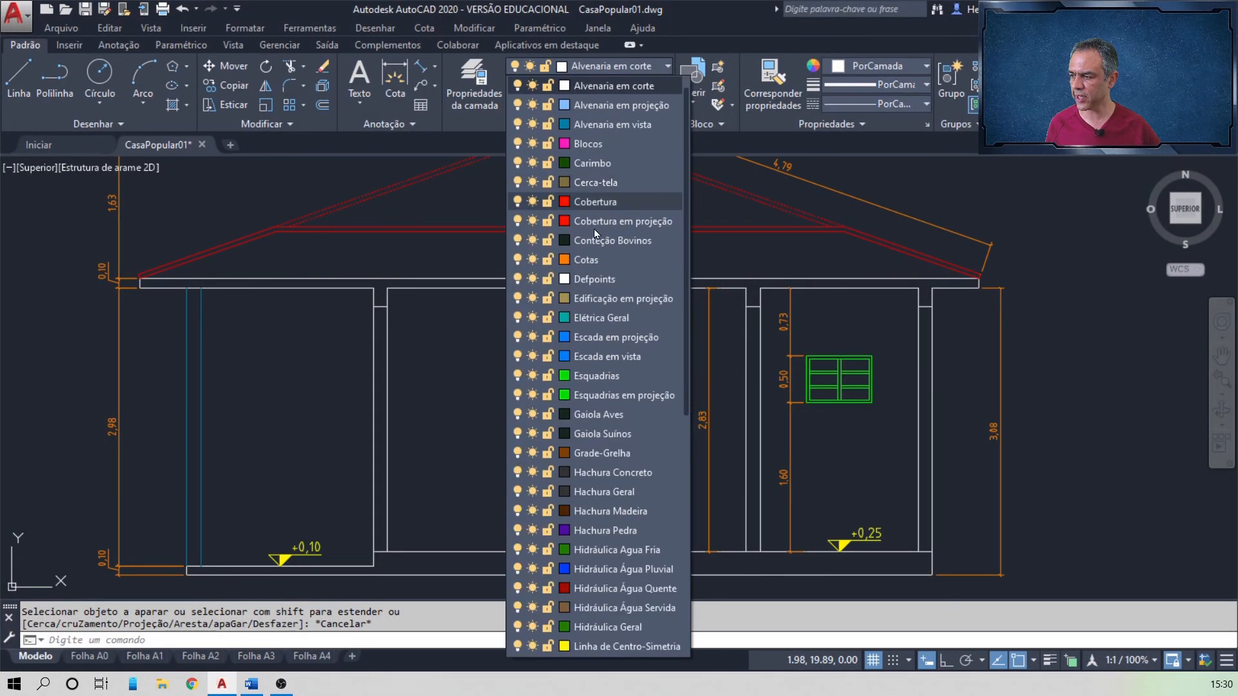
click(604, 492)
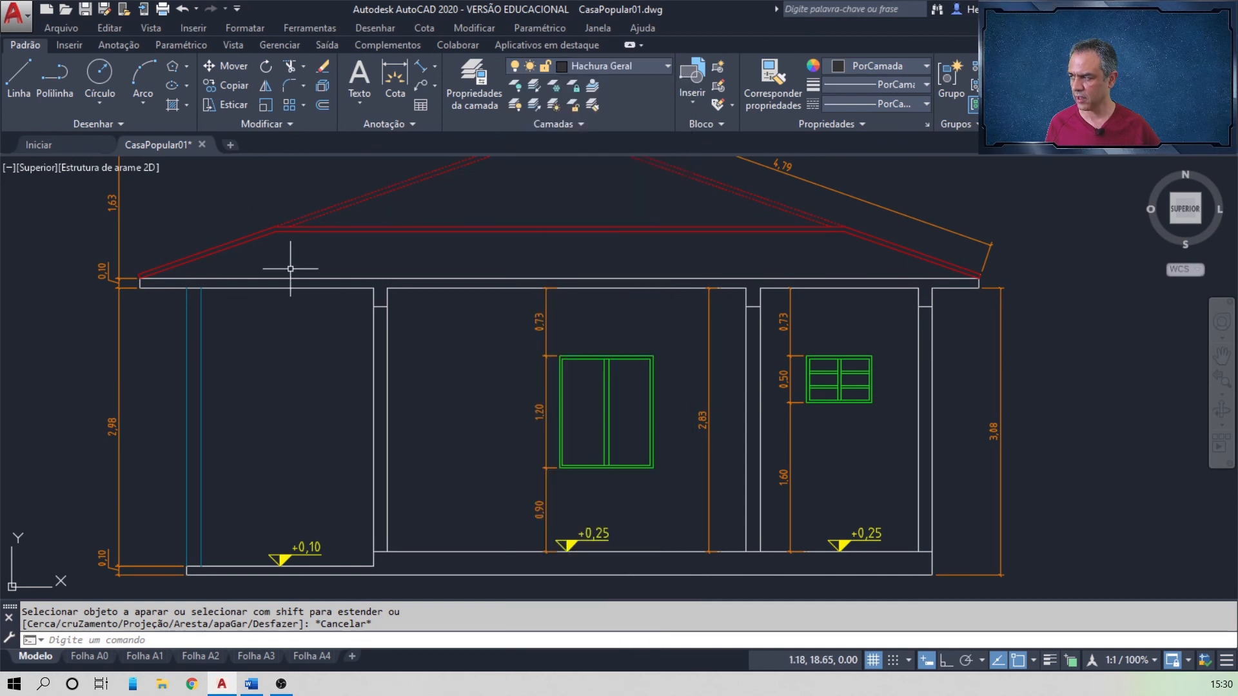
- Hatch the upper slab with its tie beams and the subfloor using the AR-CONC pattern at scale 0.001
click(173, 104)
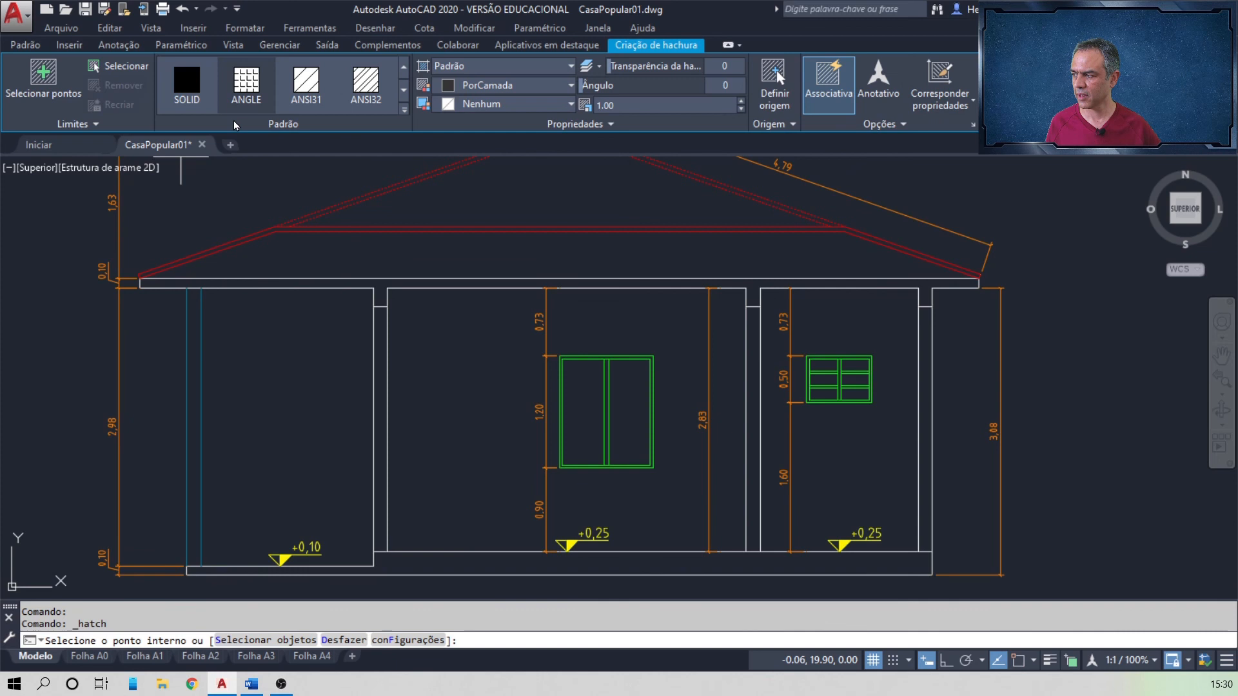
click(403, 110)
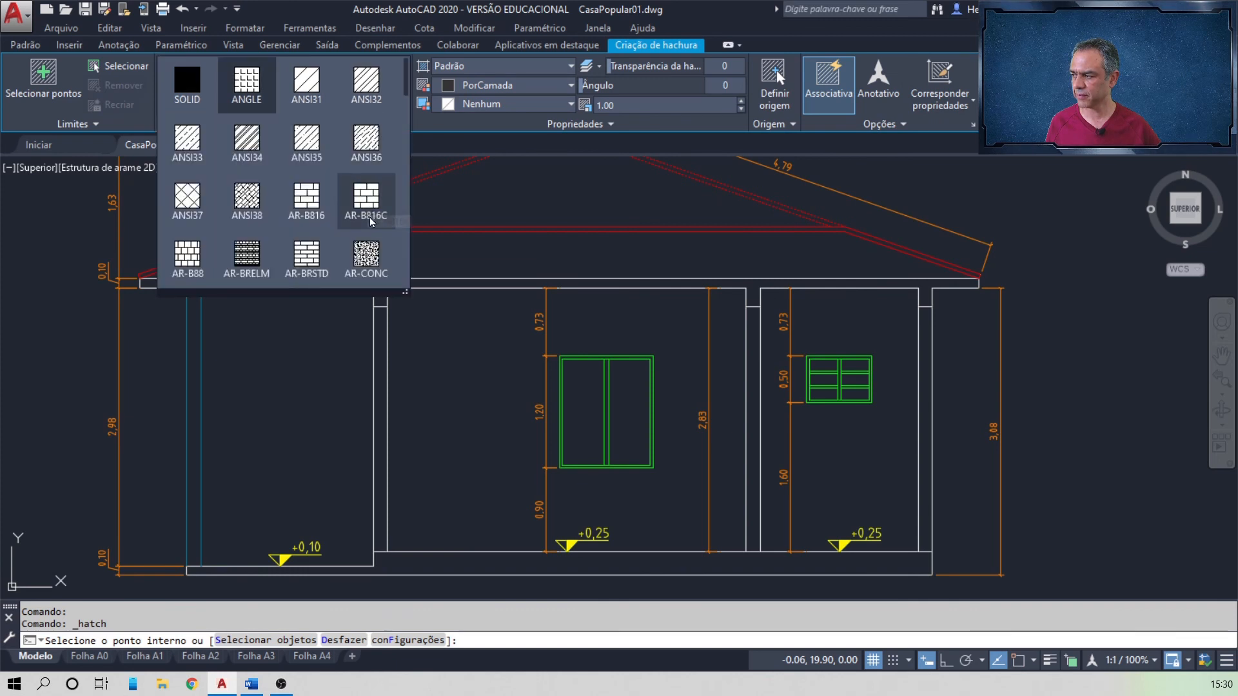
click(374, 261)
click(634, 101)
key(BackSpace)
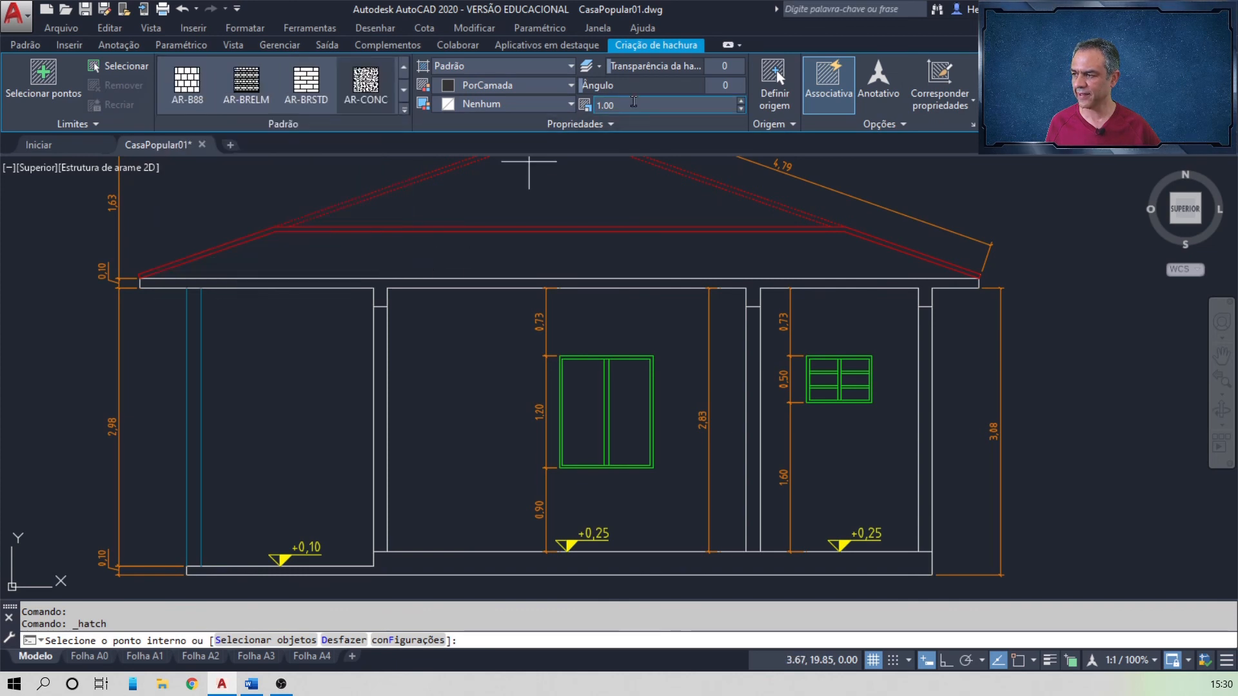
text(0.00)
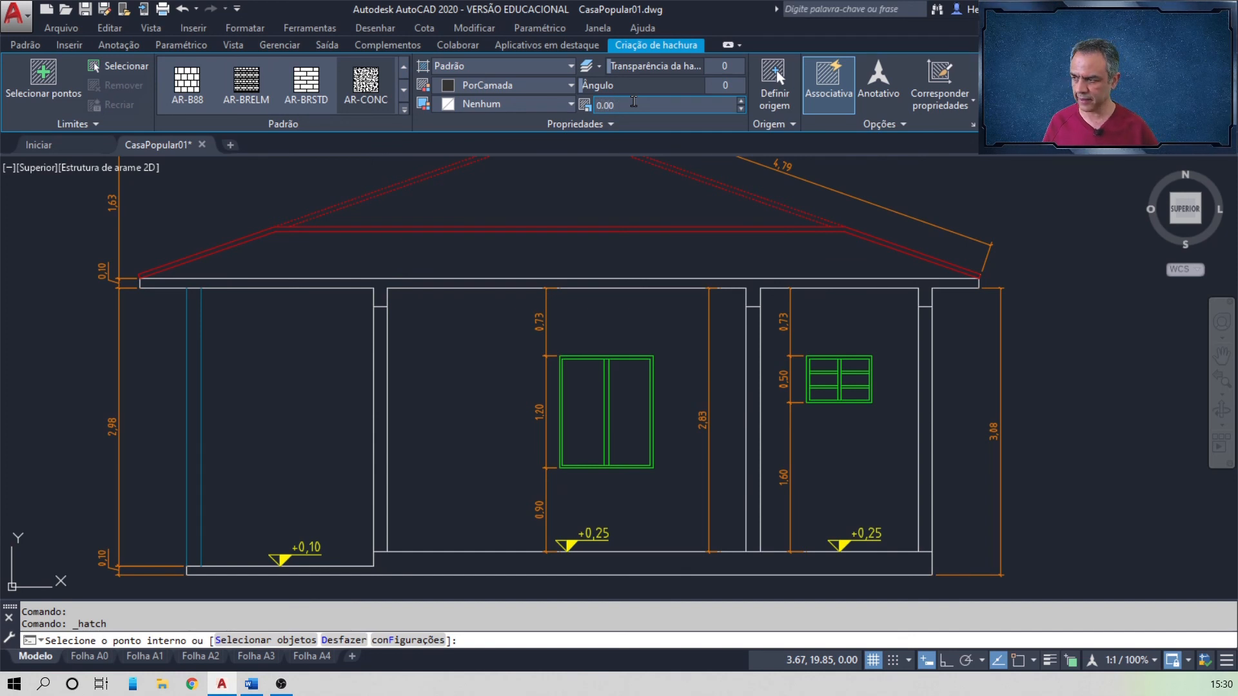
key(Return)
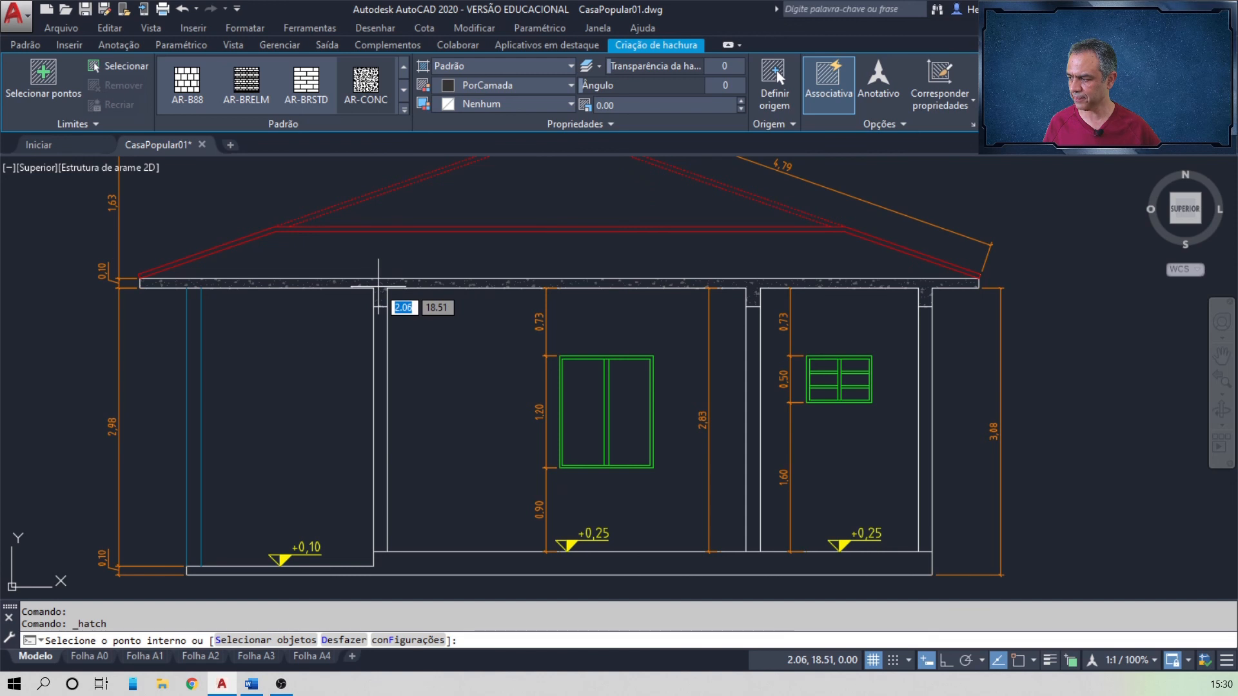
click(377, 285)
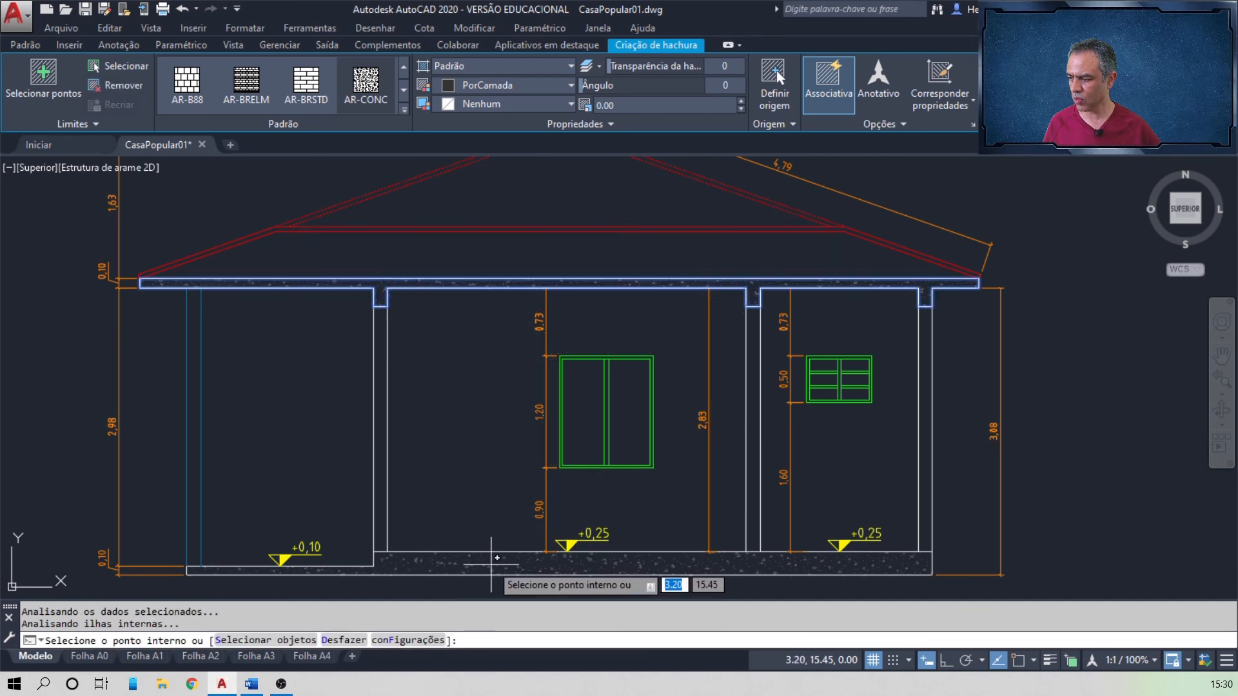
click(491, 565)
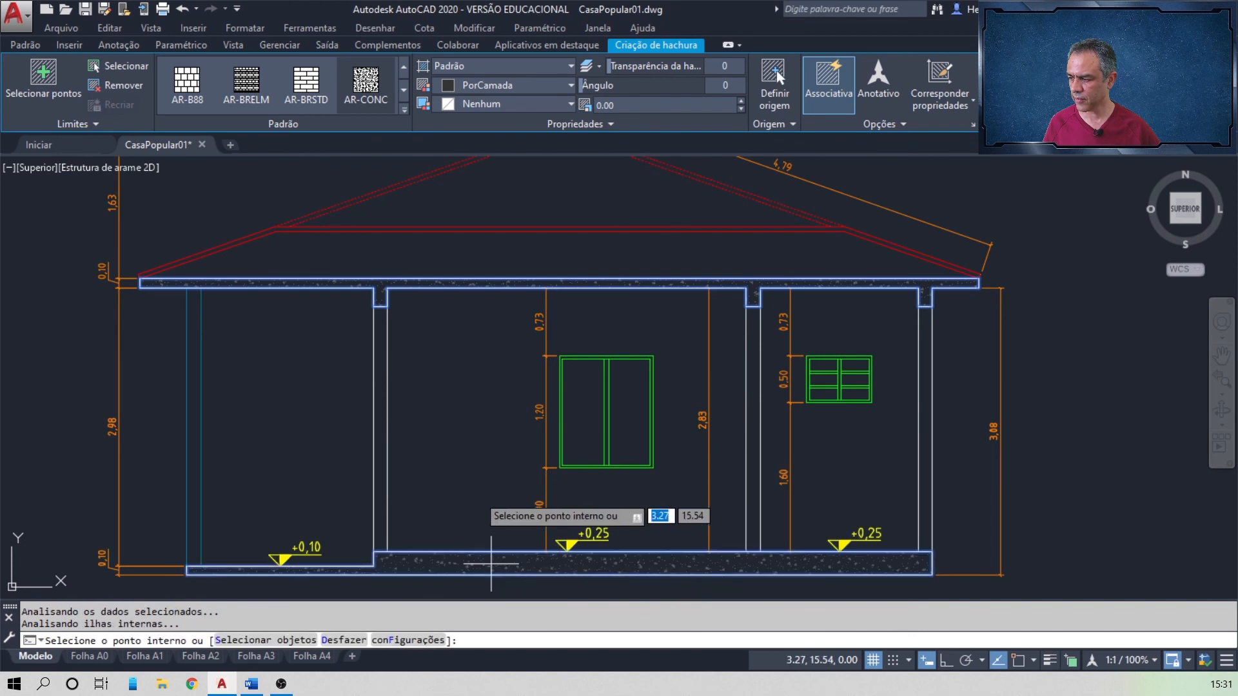
key(Return)
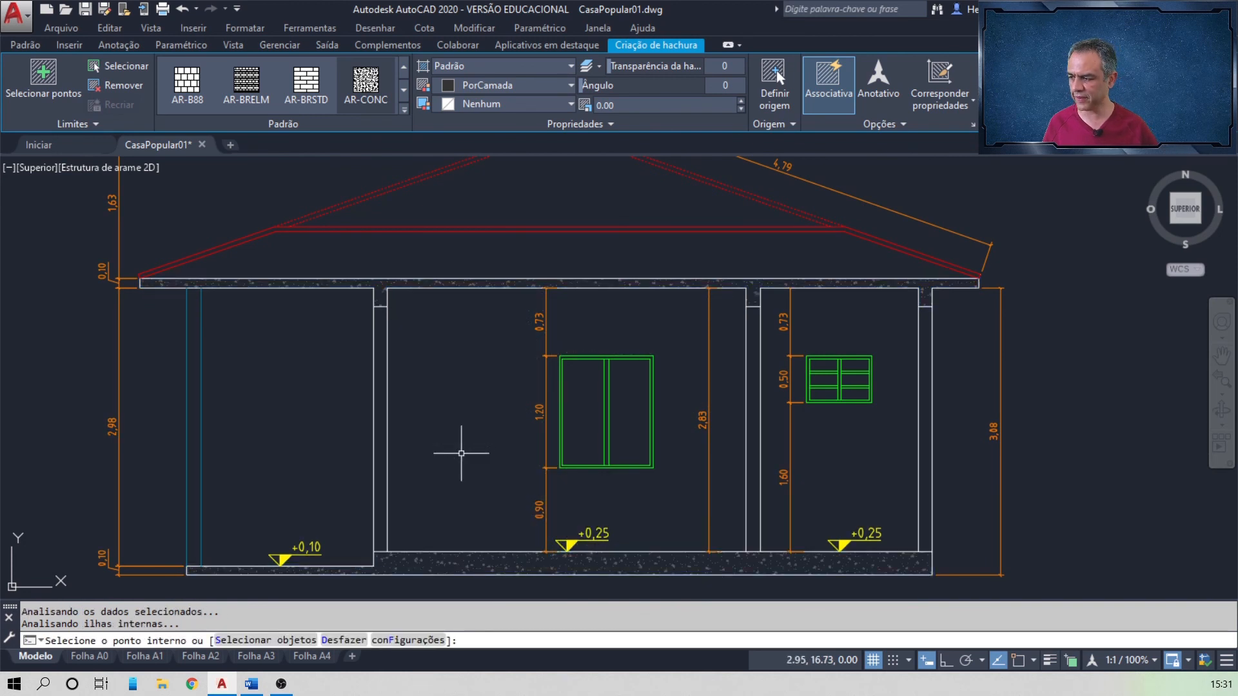
- Switch to Word and examine the Corte AA reference figure below step 13 to compare it with the drawing
key(alt+Tab)
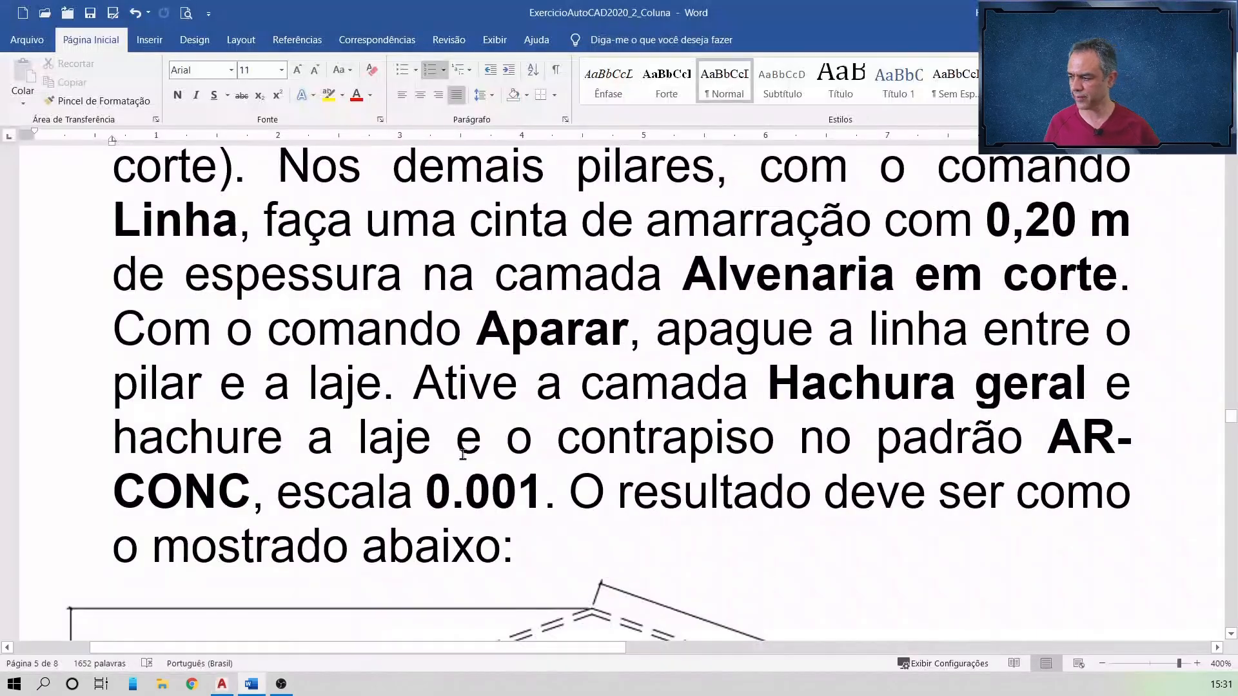
scroll(468, 454, down, 1)
scroll(467, 454, down, 5)
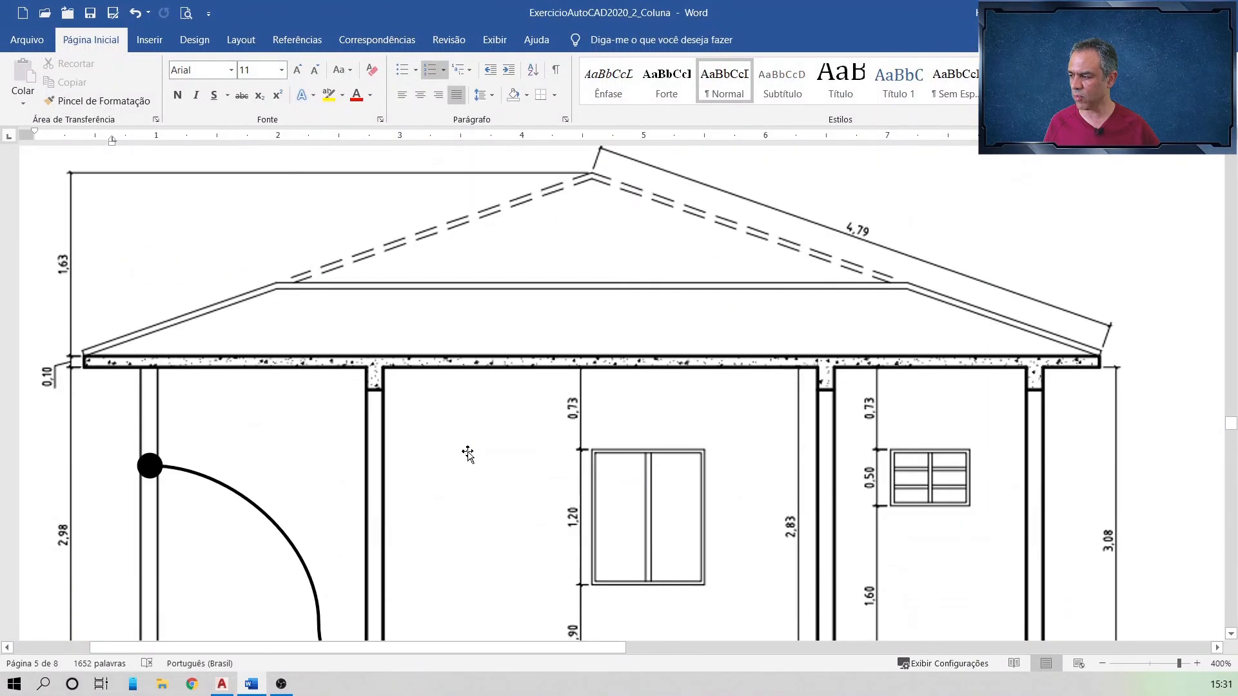
scroll(467, 455, down, 5)
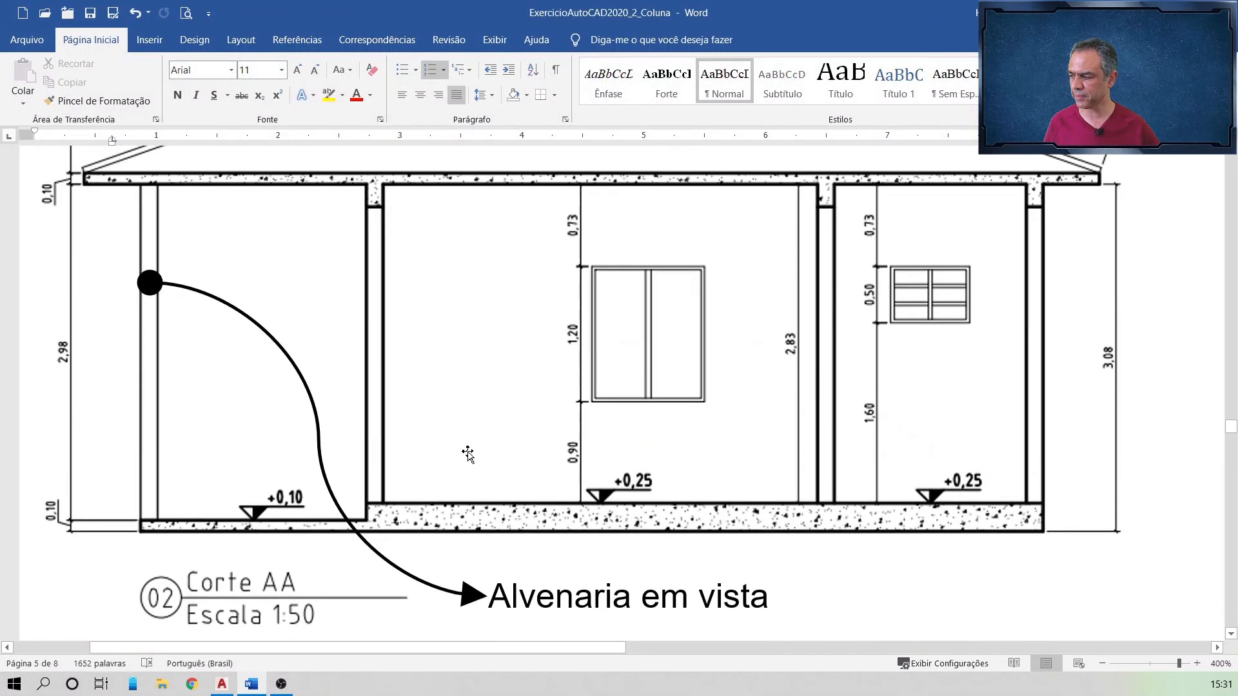